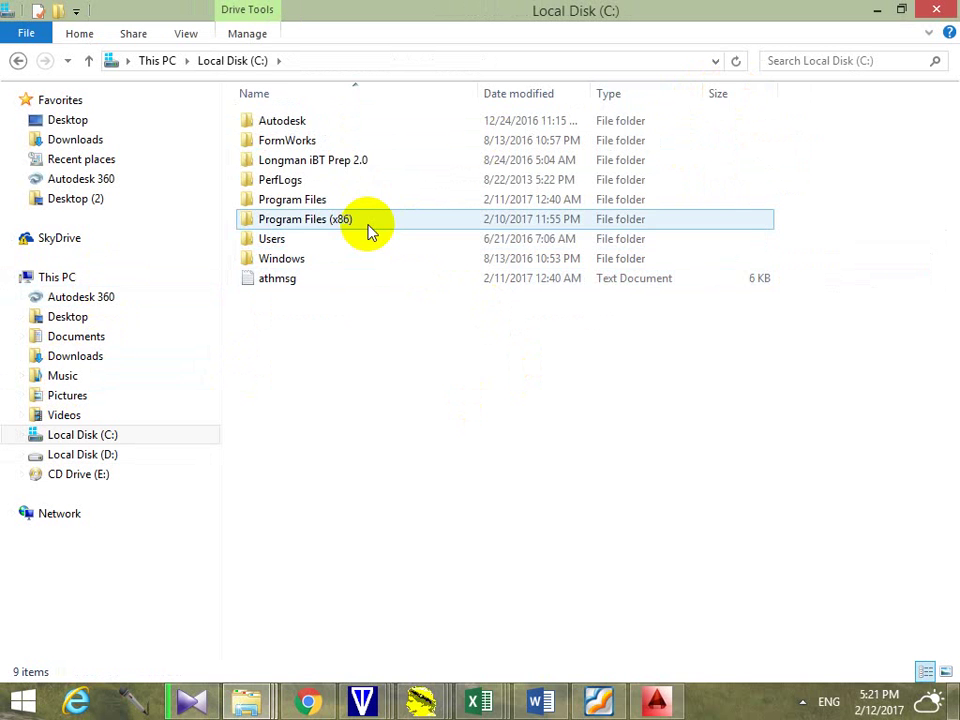
Open the spColumn folder inside StructurePoint under Program Files (x86) on the C: drive
{"action": "double_click", "coordinate": [369, 228]}
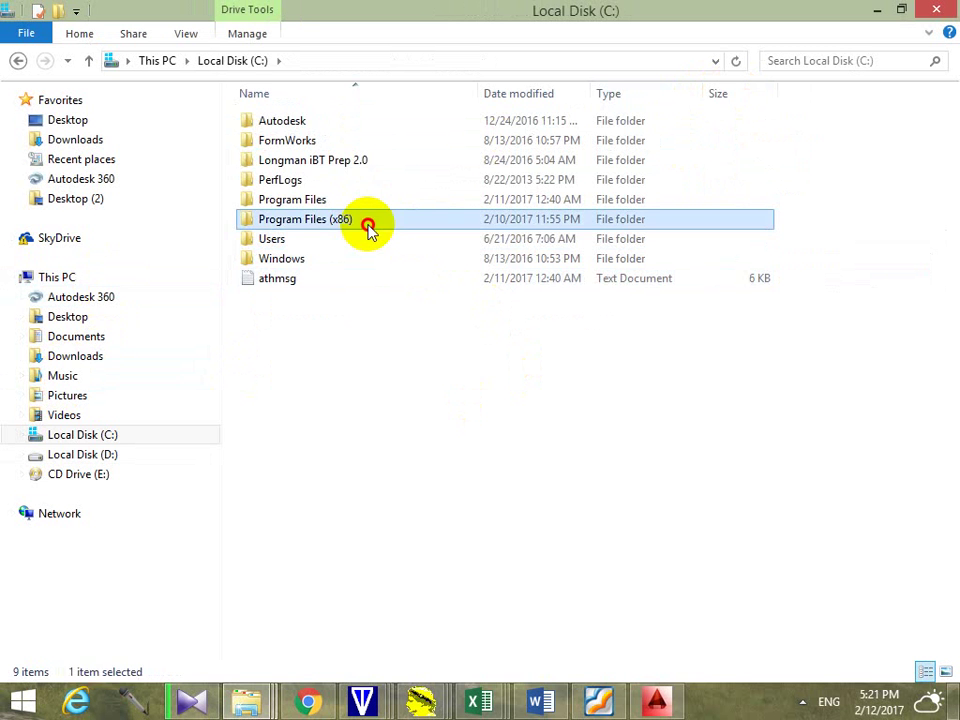
{"action": "scroll", "coordinate": [411, 261], "scroll_direction": "down", "scroll_amount": 8}
{"action": "left_click", "coordinate": [411, 261]}
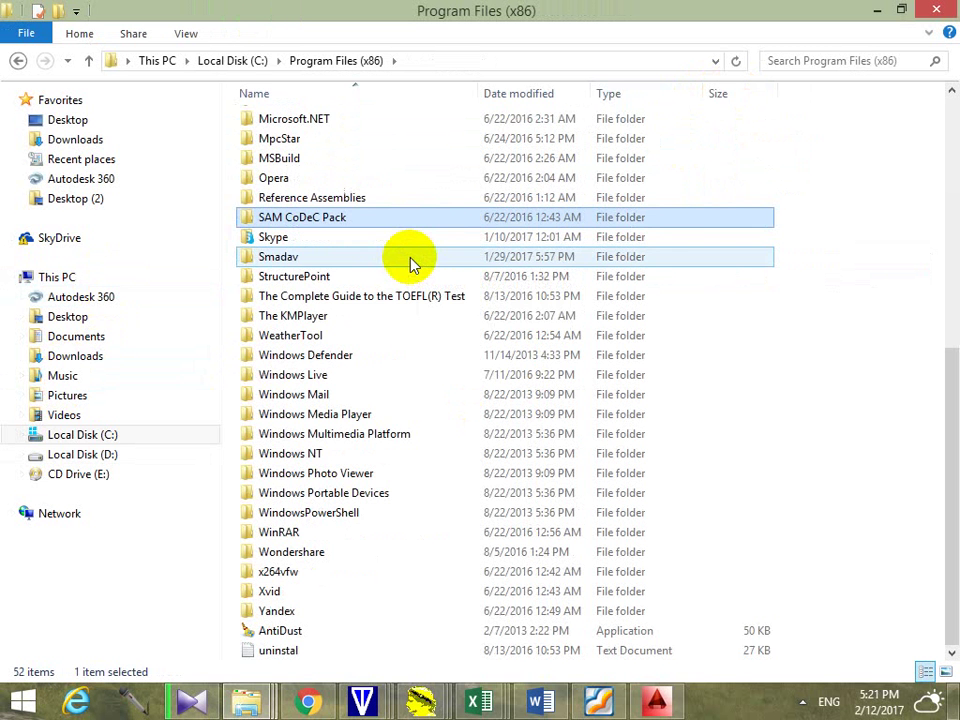
{"action": "double_click", "coordinate": [341, 277]}
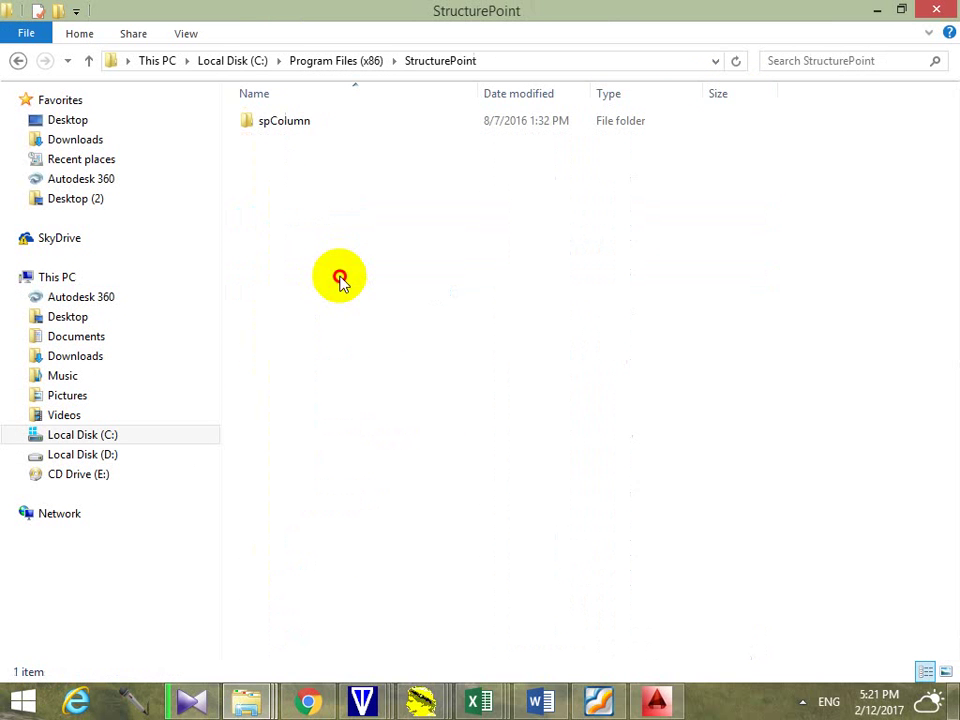
{"action": "double_click", "coordinate": [311, 130]}
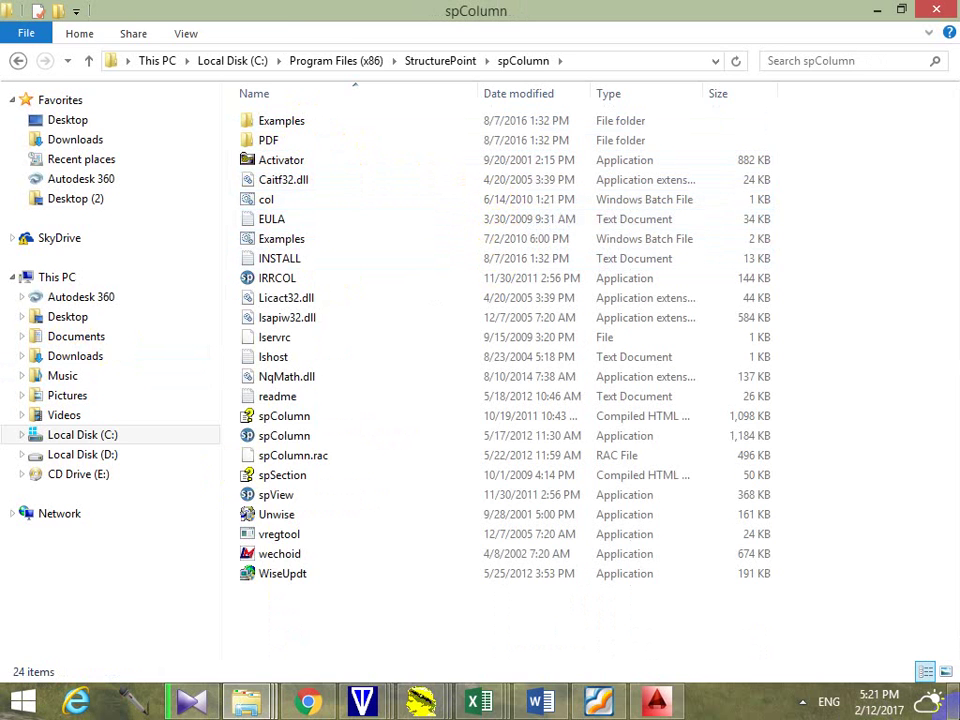
Look at the spColumn shortcut on the desktop and return to the spColumn program folder
{"action": "left_click", "coordinate": [956, 713]}
{"action": "left_click", "coordinate": [328, 232]}
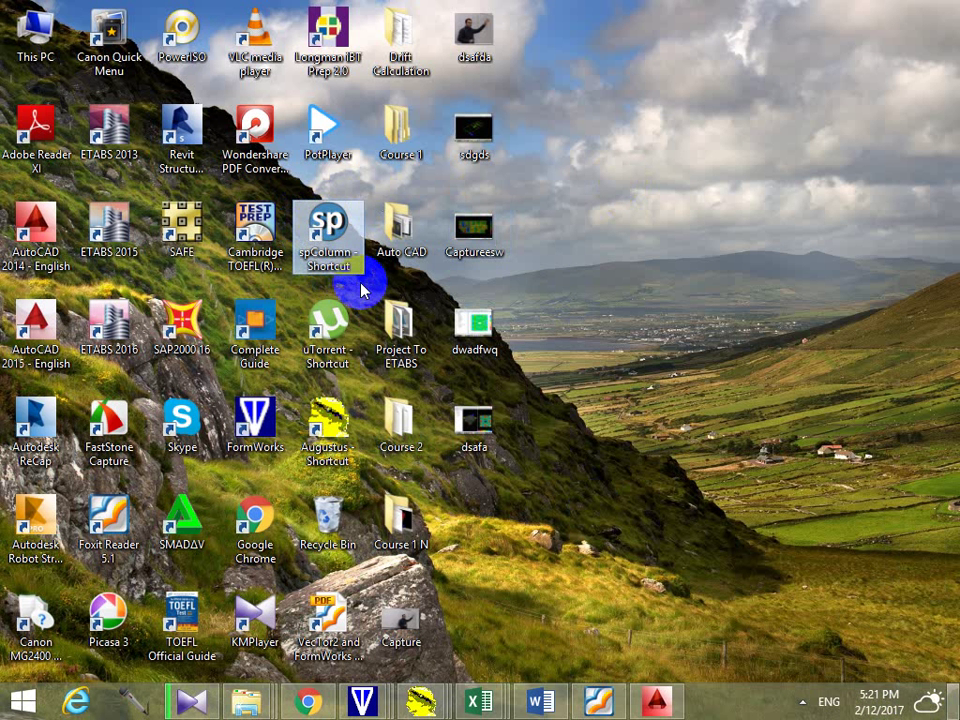
{"action": "left_click", "coordinate": [277, 706]}
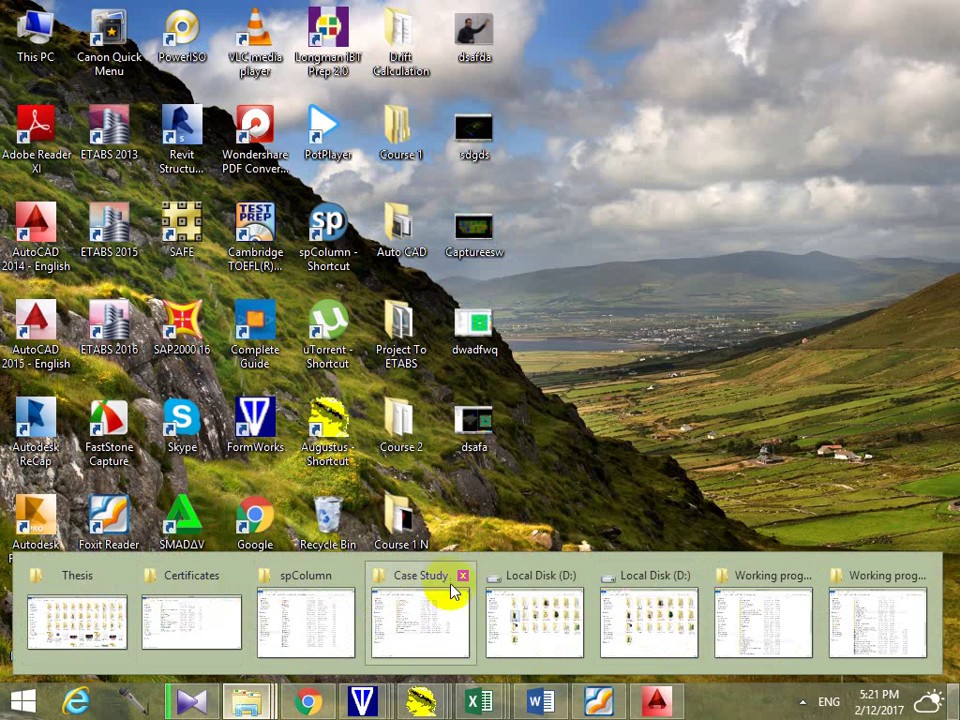
{"action": "left_click", "coordinate": [326, 598]}
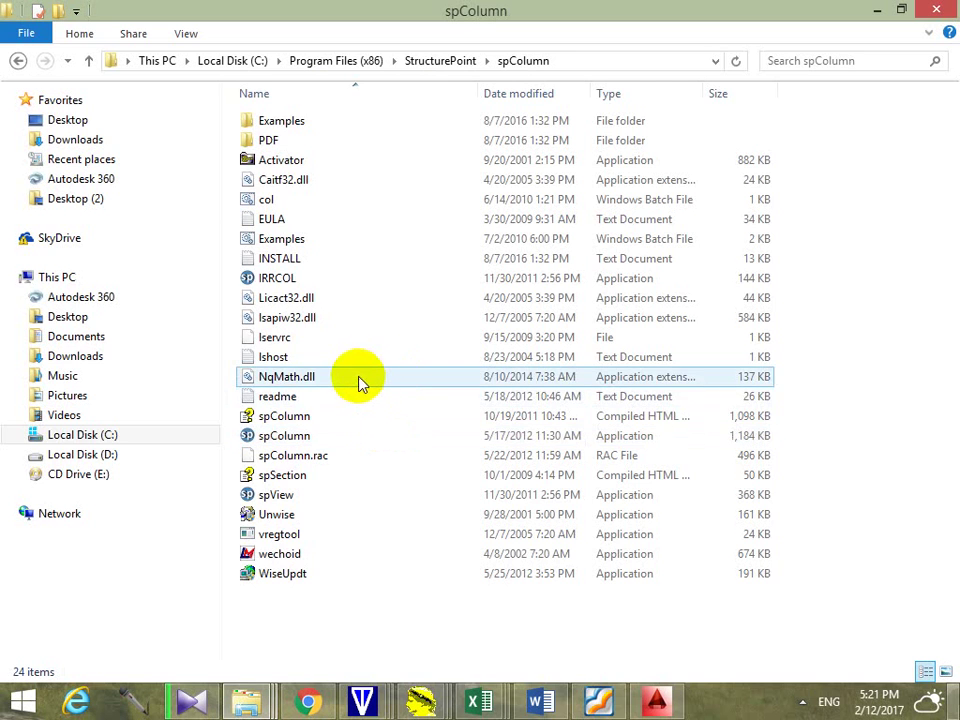
{"action": "left_click", "coordinate": [373, 503]}
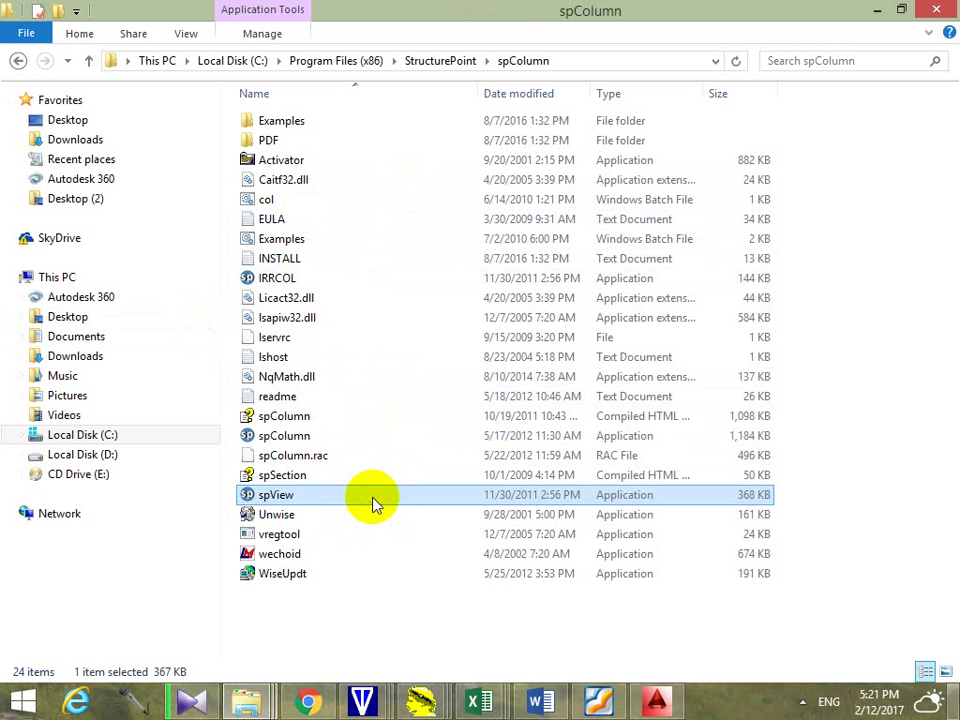
{"action": "left_click", "coordinate": [336, 441]}
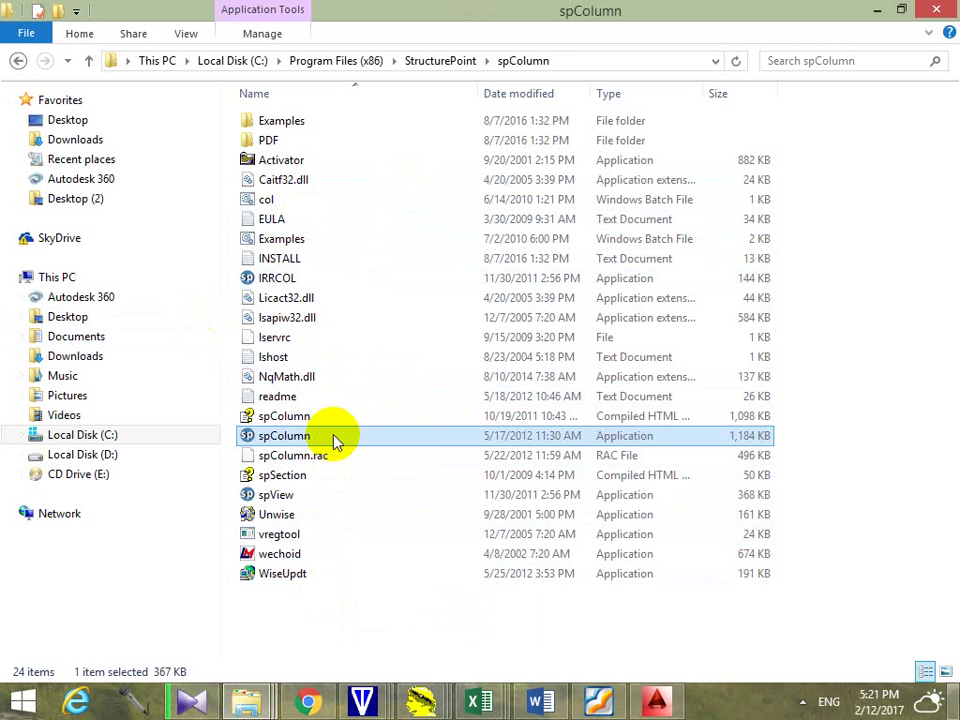
{"action": "right_click", "coordinate": [337, 442]}
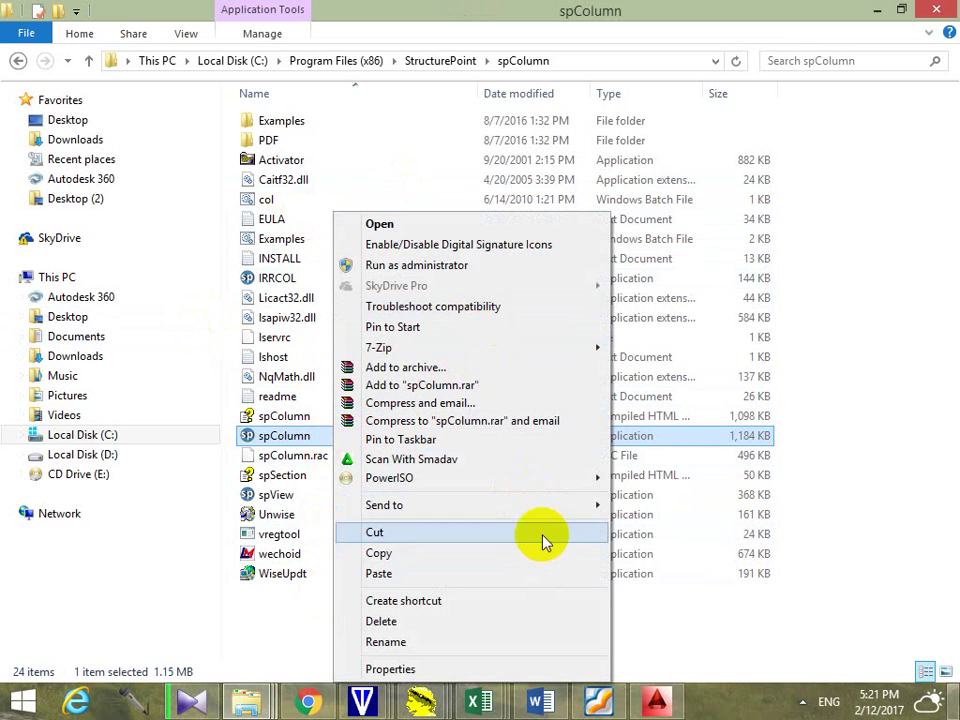
{"action": "mouse_move", "coordinate": [559, 507]}
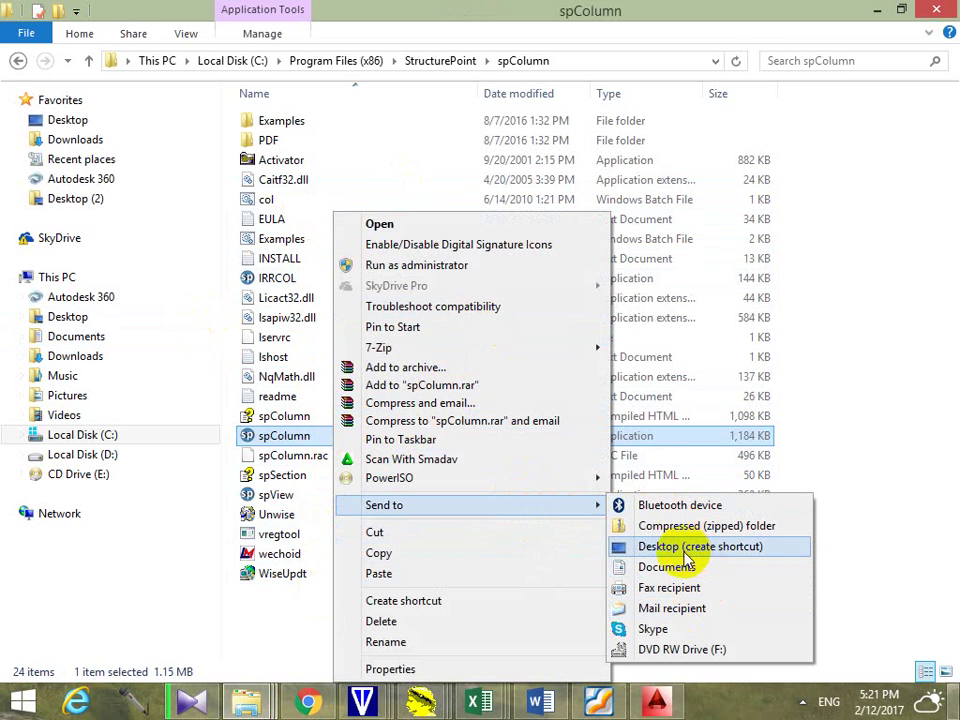
{"action": "left_click", "coordinate": [328, 594]}
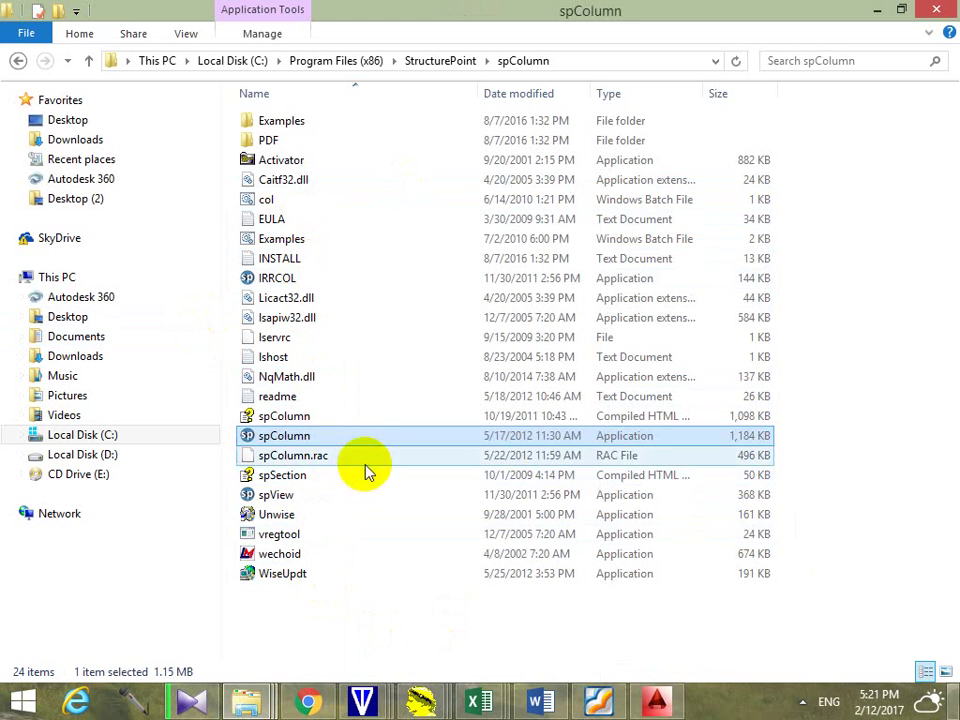
{"action": "double_click", "coordinate": [381, 437]}
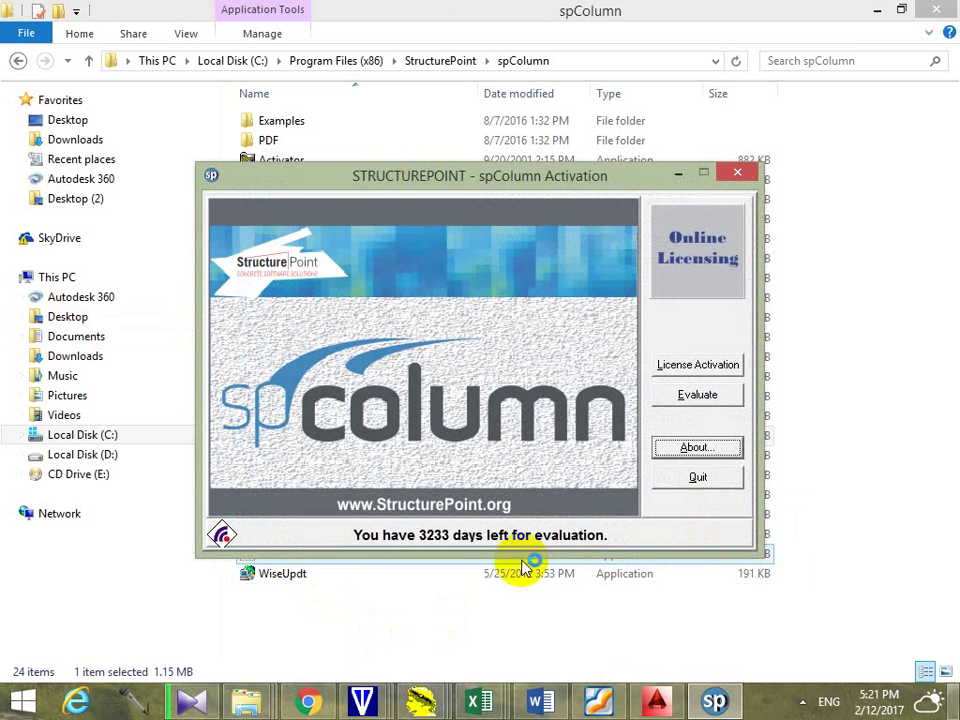
{"action": "left_click", "coordinate": [737, 174]}
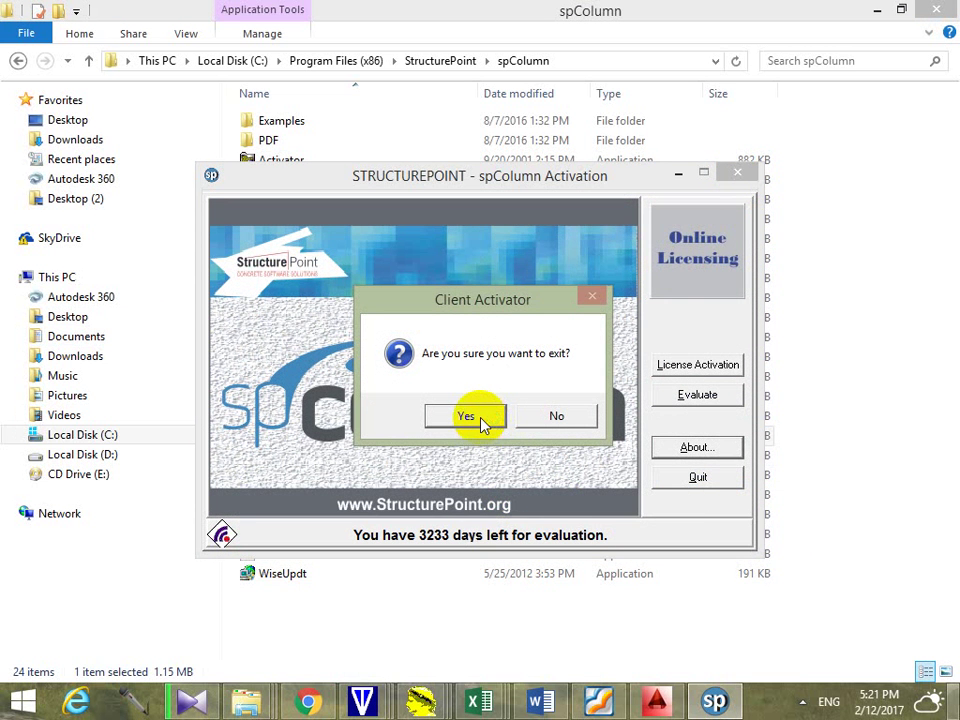
{"action": "left_click", "coordinate": [492, 418]}
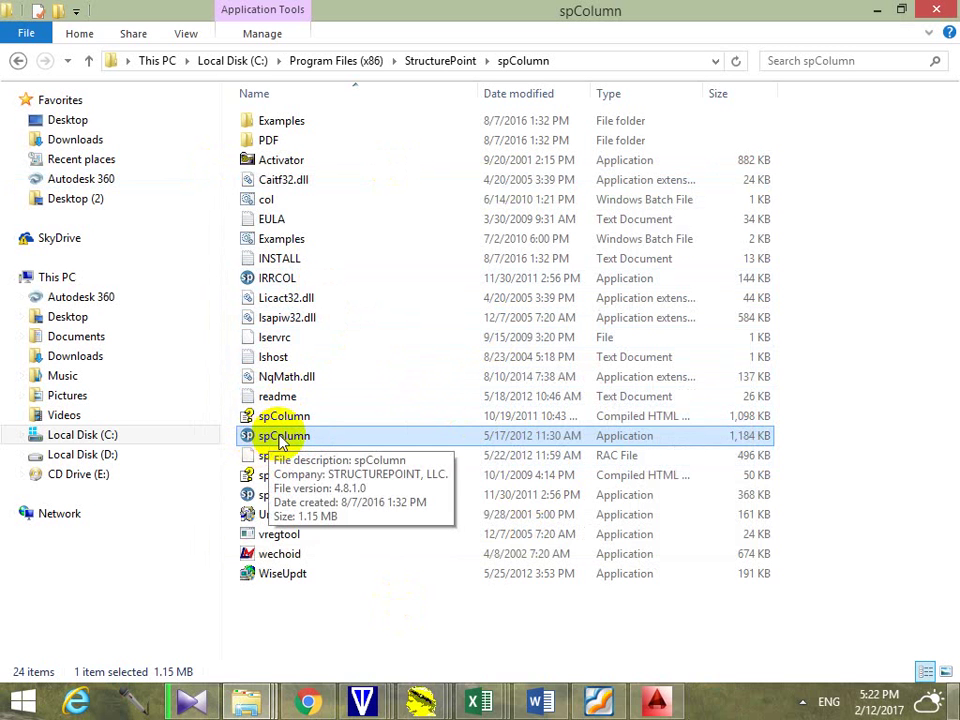
{"action": "right_click", "coordinate": [286, 440]}
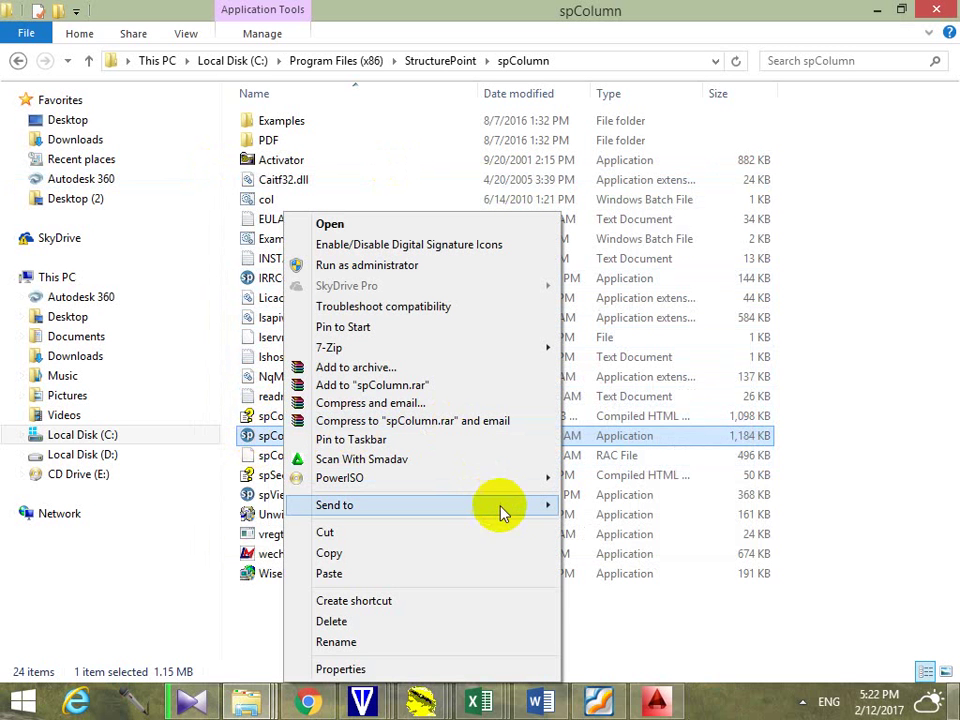
{"action": "mouse_move", "coordinate": [531, 513]}
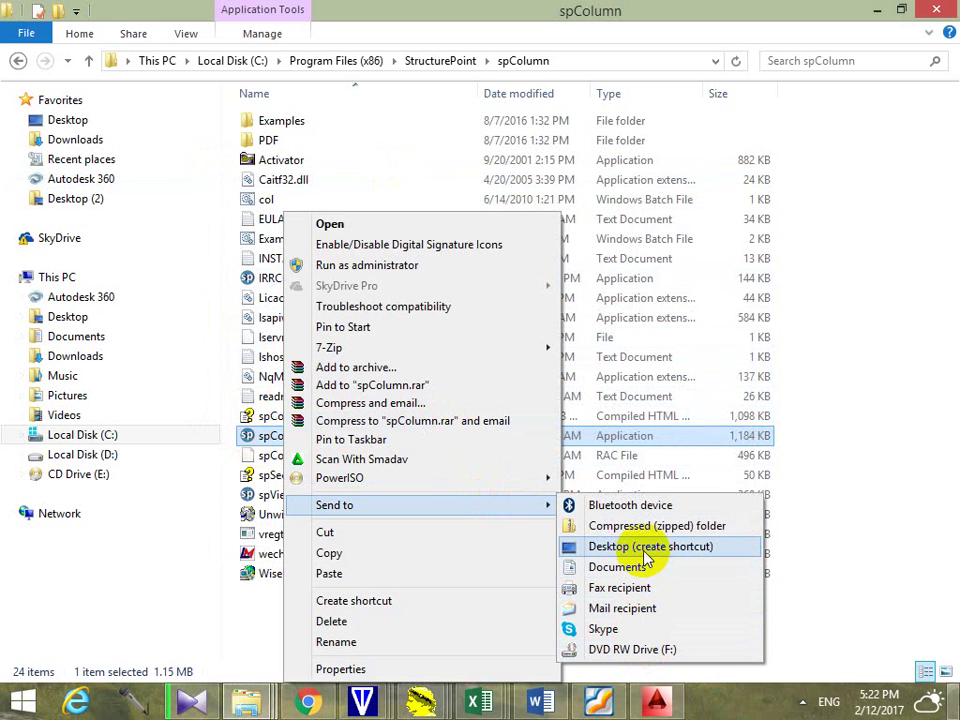
{"action": "key", "text": "Escape"}
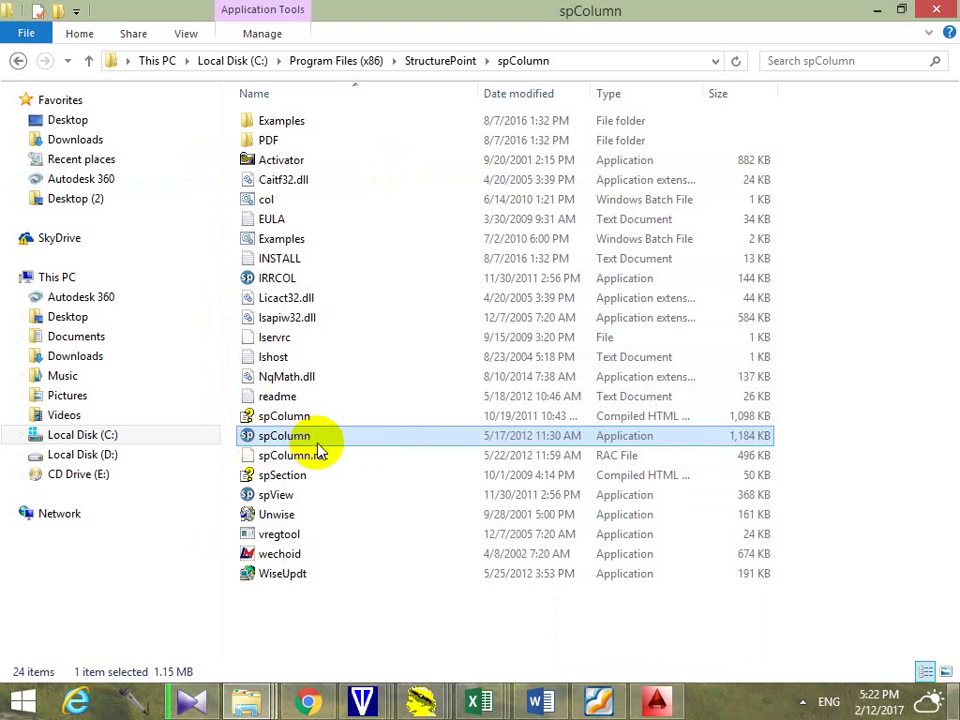
Launch the spColumn application from its program folder in evaluation mode and bring its main window to the front
{"action": "double_click", "coordinate": [380, 437]}
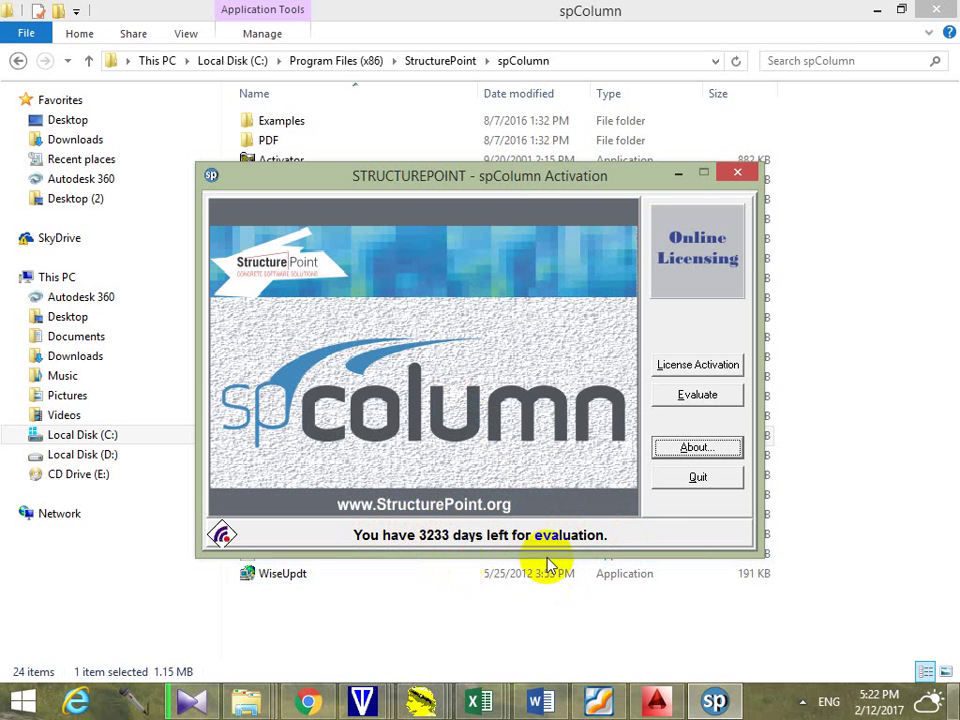
{"action": "left_click", "coordinate": [690, 406]}
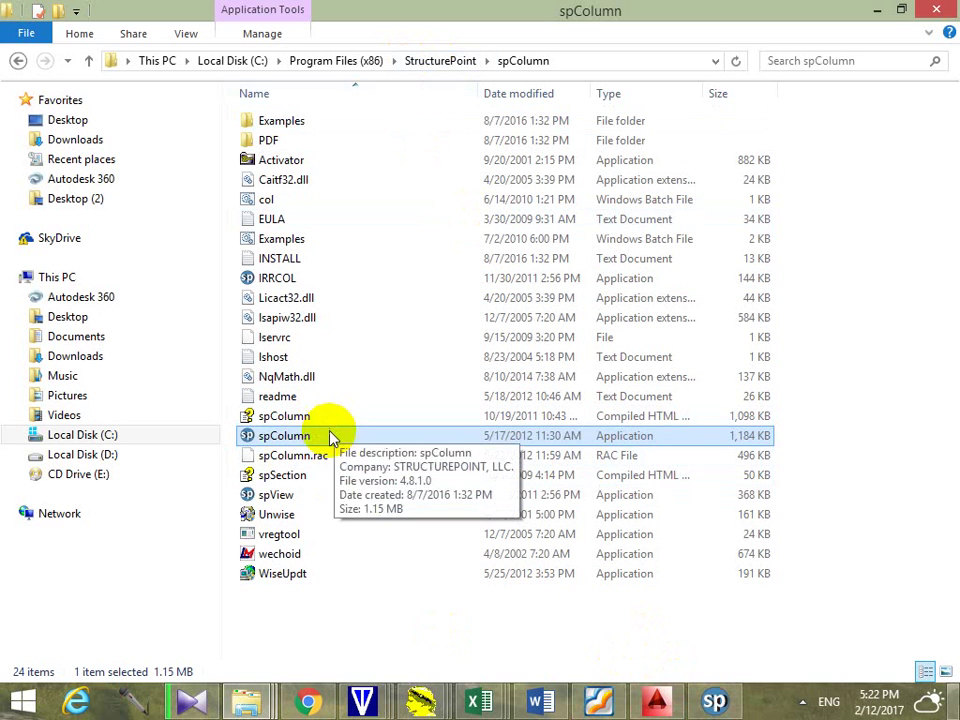
{"action": "left_click", "coordinate": [955, 712]}
{"action": "left_click", "coordinate": [712, 692]}
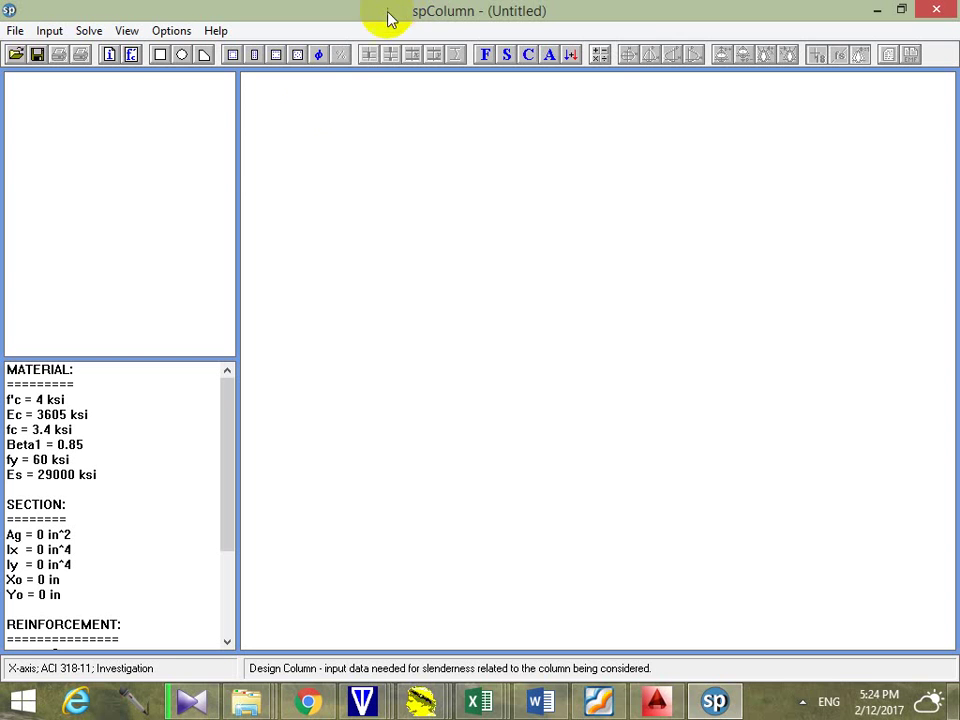
In the general information, label the project p1 and the column C1, and fill in the engineer's name
{"action": "left_click", "coordinate": [108, 56]}
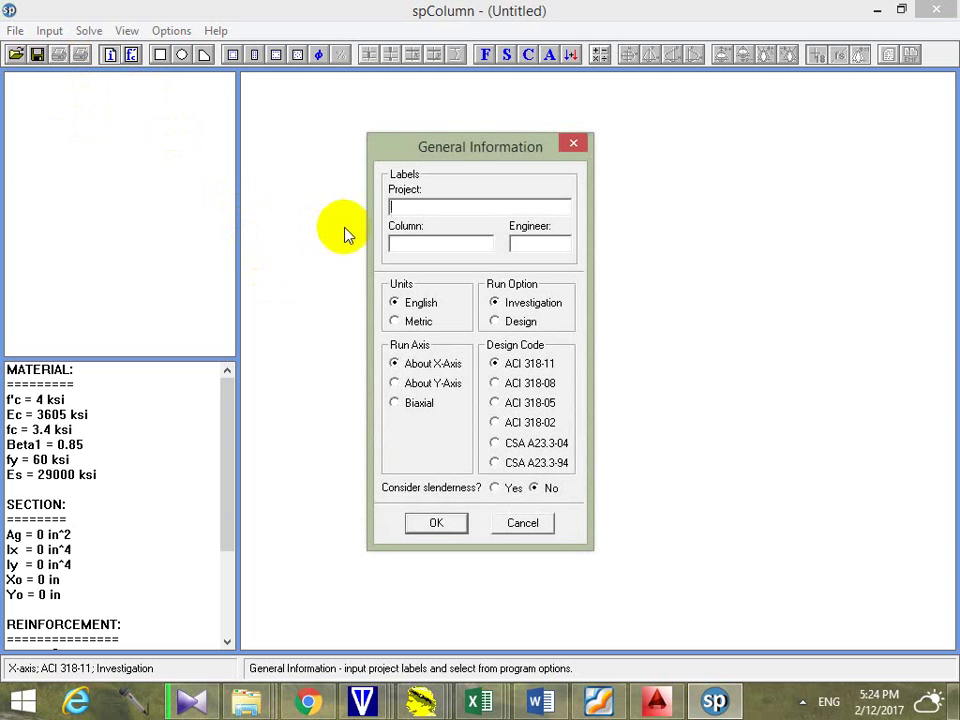
{"action": "left_click", "coordinate": [407, 206]}
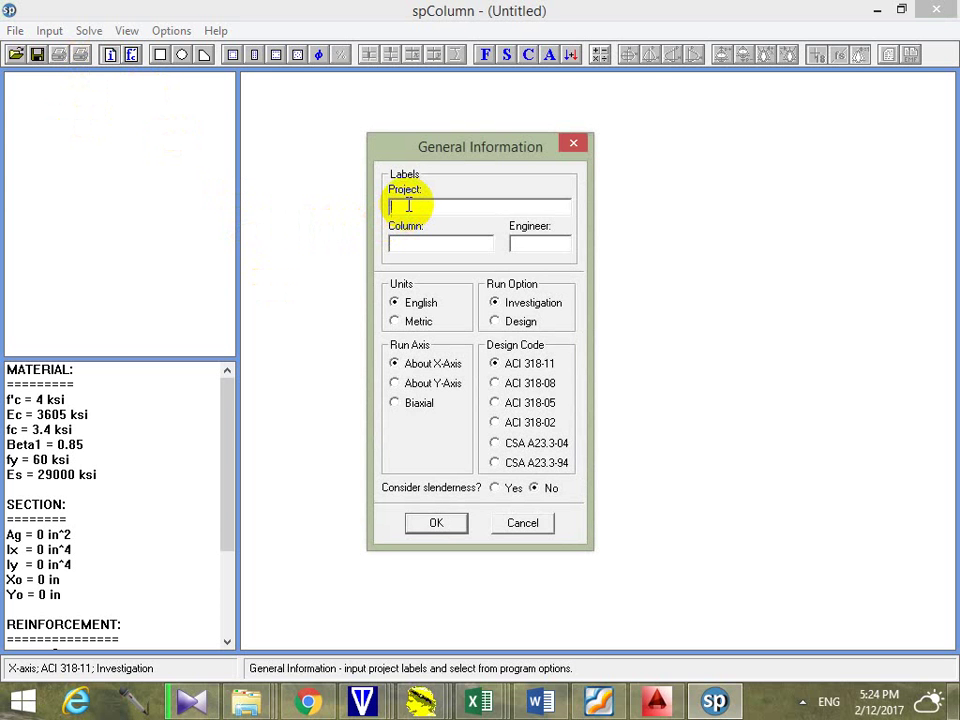
{"action": "type", "text": "p1"}
{"action": "key", "text": "Return"}
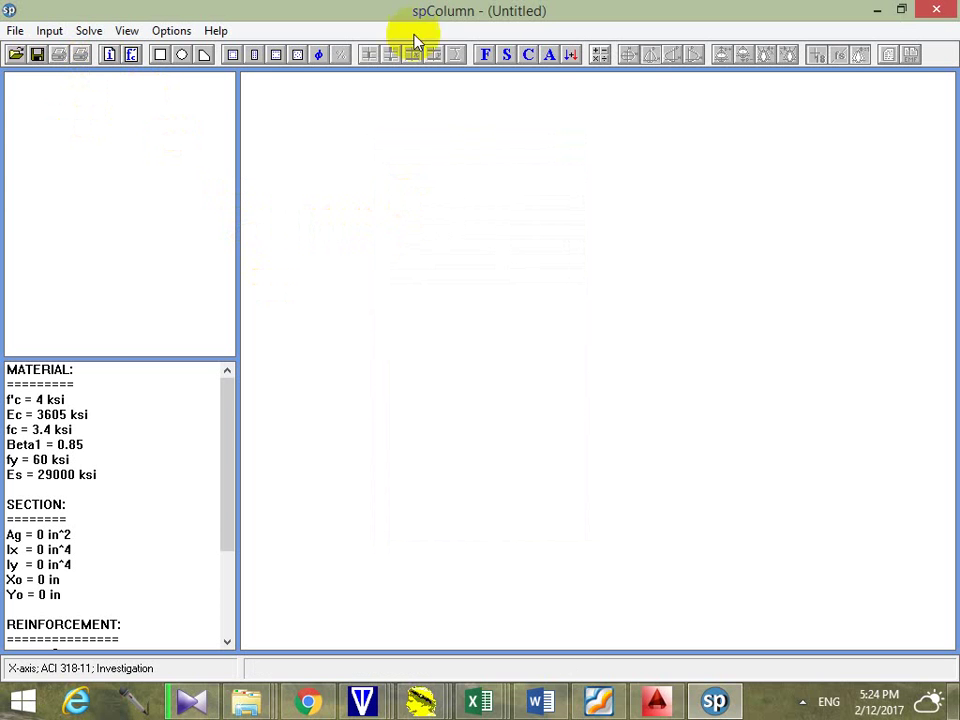
{"action": "left_click", "coordinate": [112, 58]}
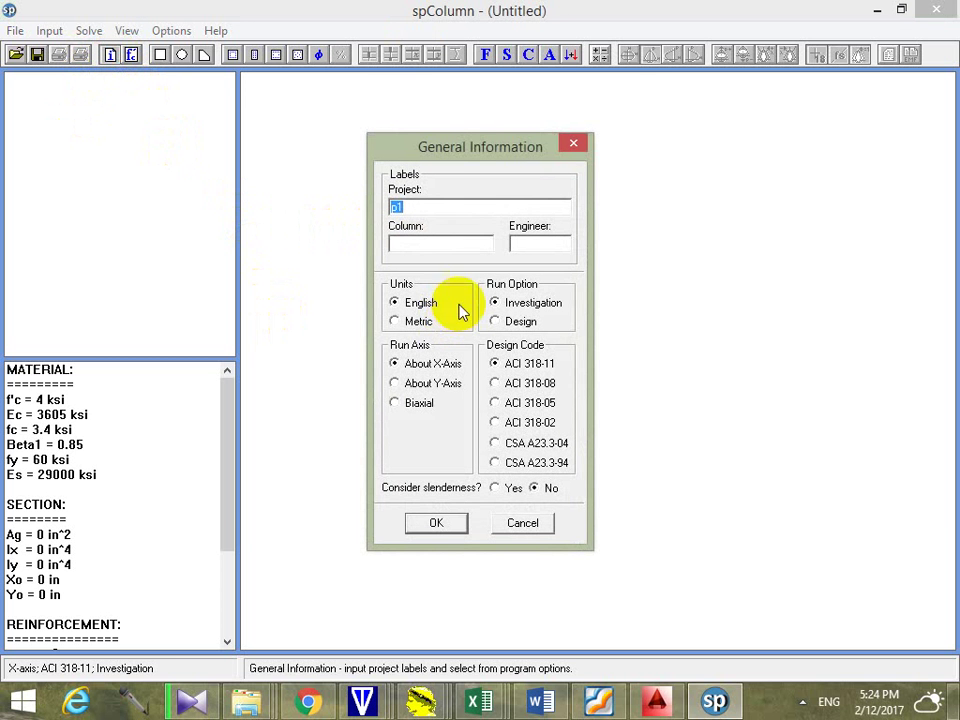
{"action": "left_click", "coordinate": [433, 244]}
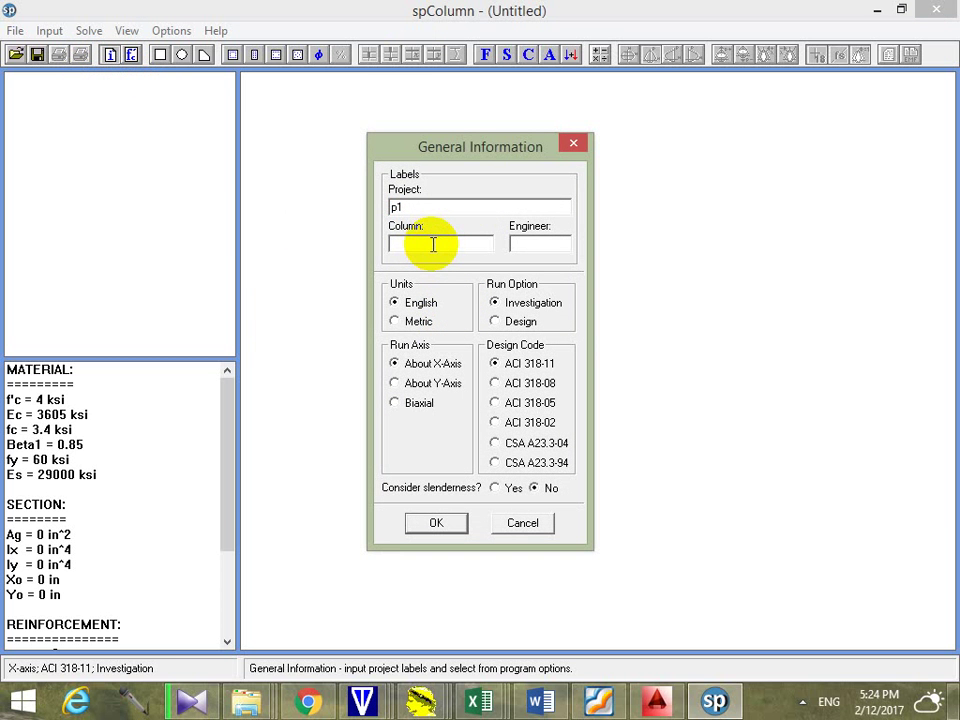
{"action": "type", "text": "C1"}
{"action": "left_click", "coordinate": [530, 246]}
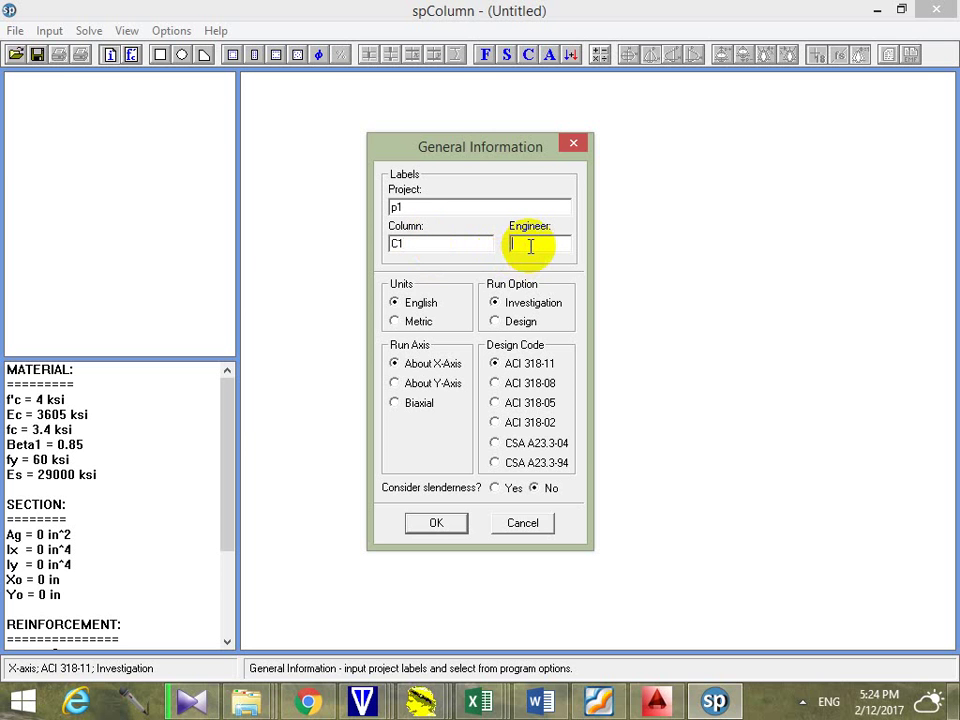
{"action": "type", "text": "Omar"}
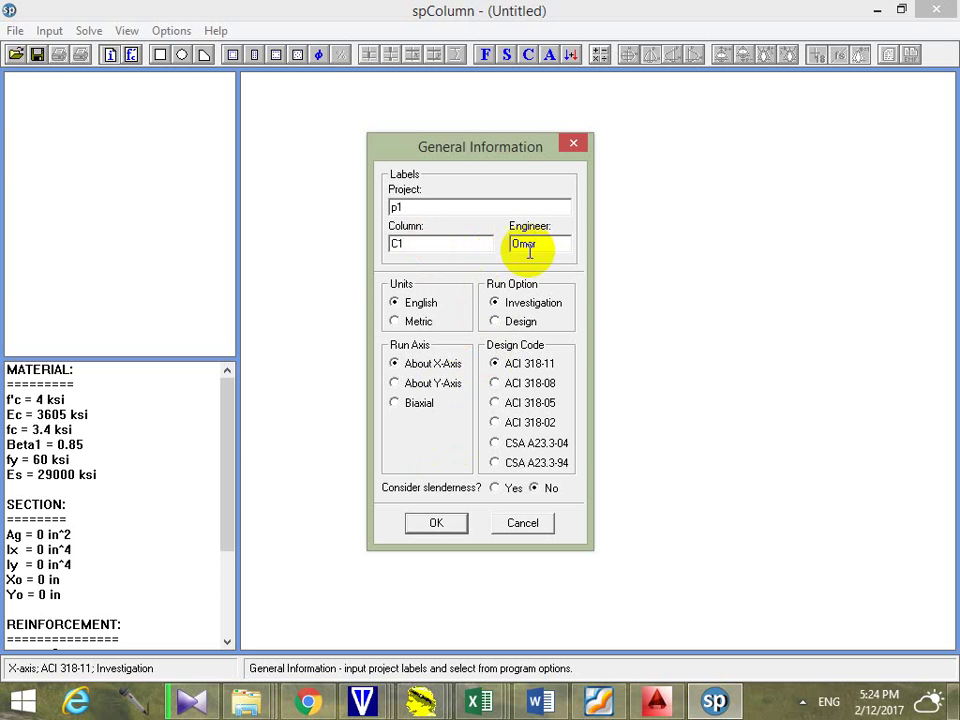
Set the units to Metric and the run axis to Biaxial in the general information
{"action": "left_click", "coordinate": [412, 320]}
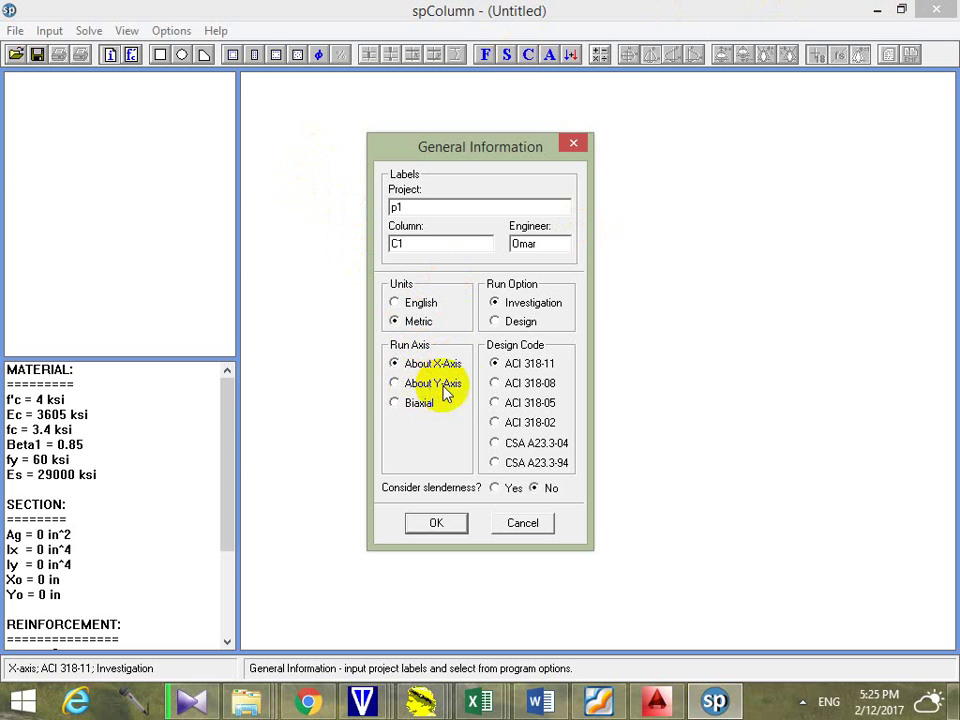
{"action": "left_click", "coordinate": [400, 408]}
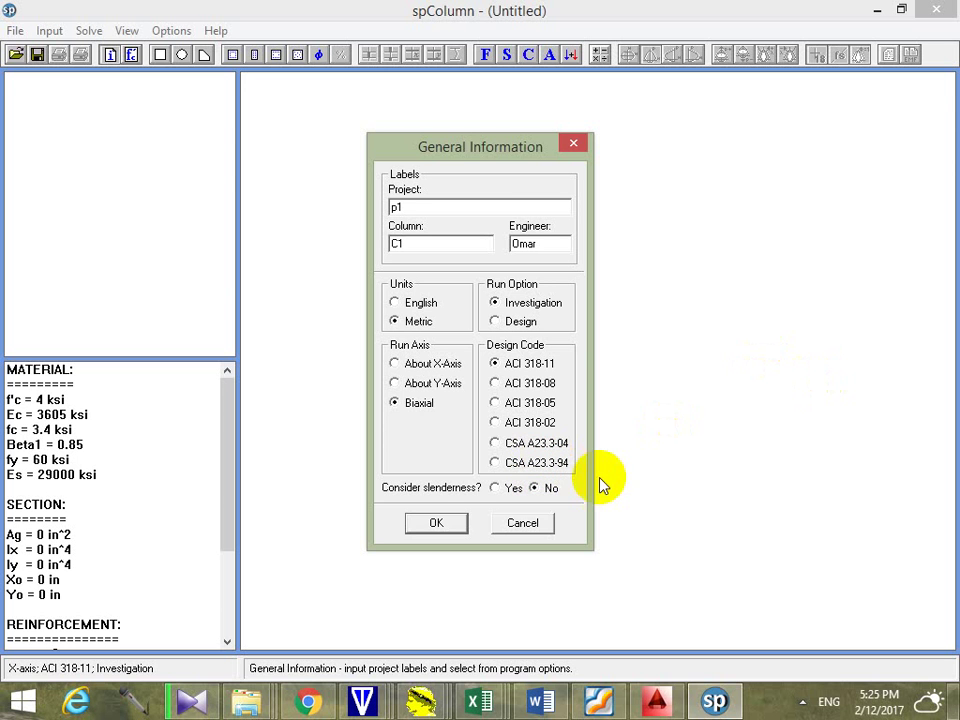
{"action": "left_click", "coordinate": [436, 522]}
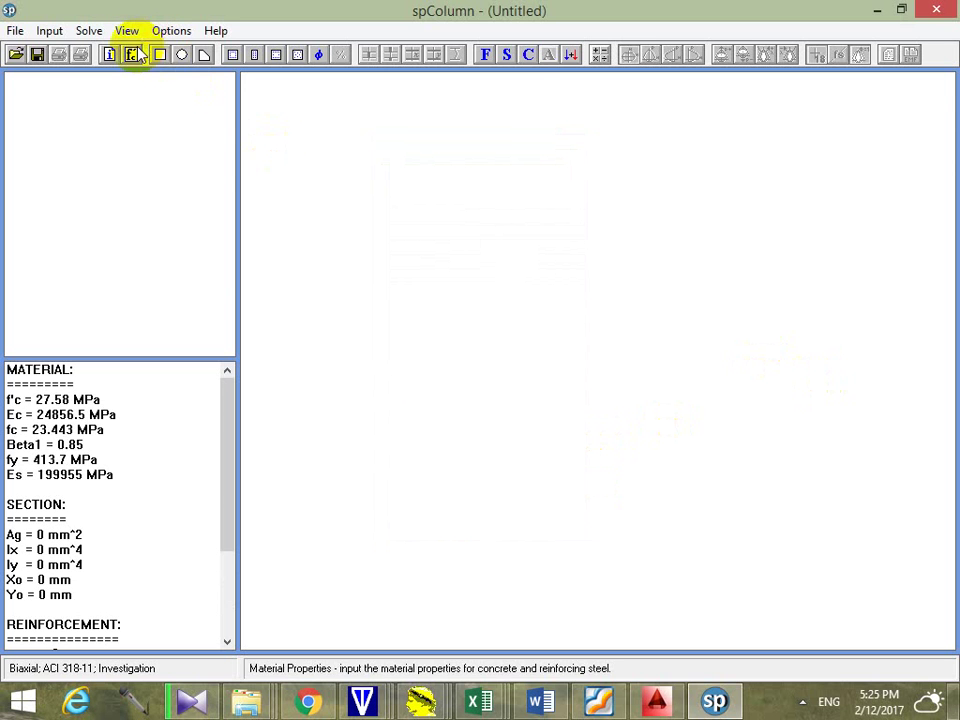
Enter 30*0.8 as the concrete strength f'c in the material properties
{"action": "left_click", "coordinate": [133, 54]}
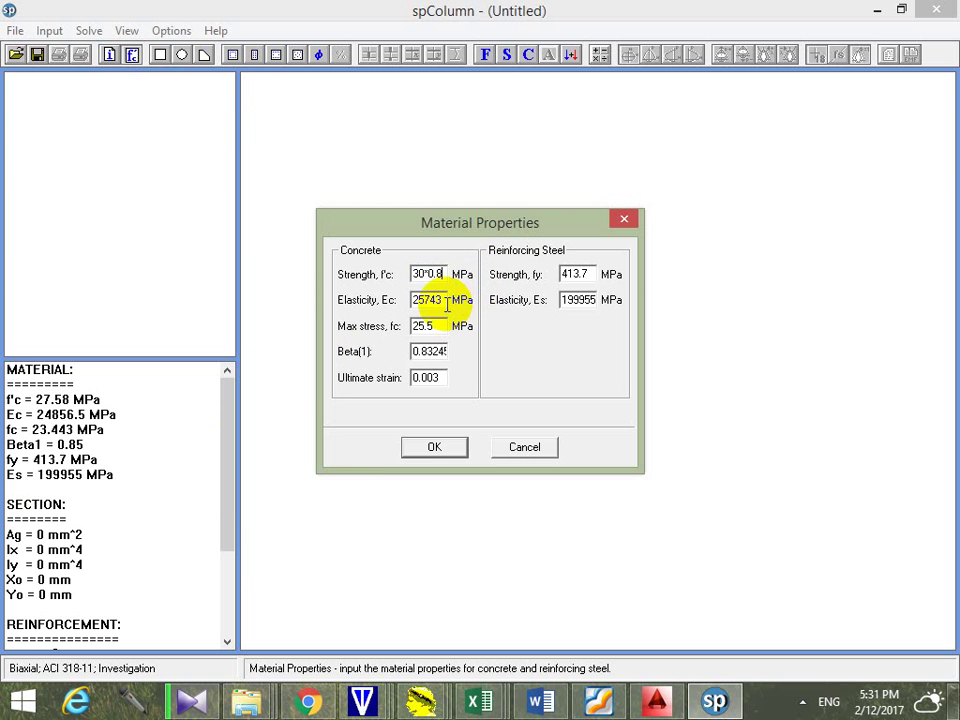
{"action": "double_click", "coordinate": [426, 274]}
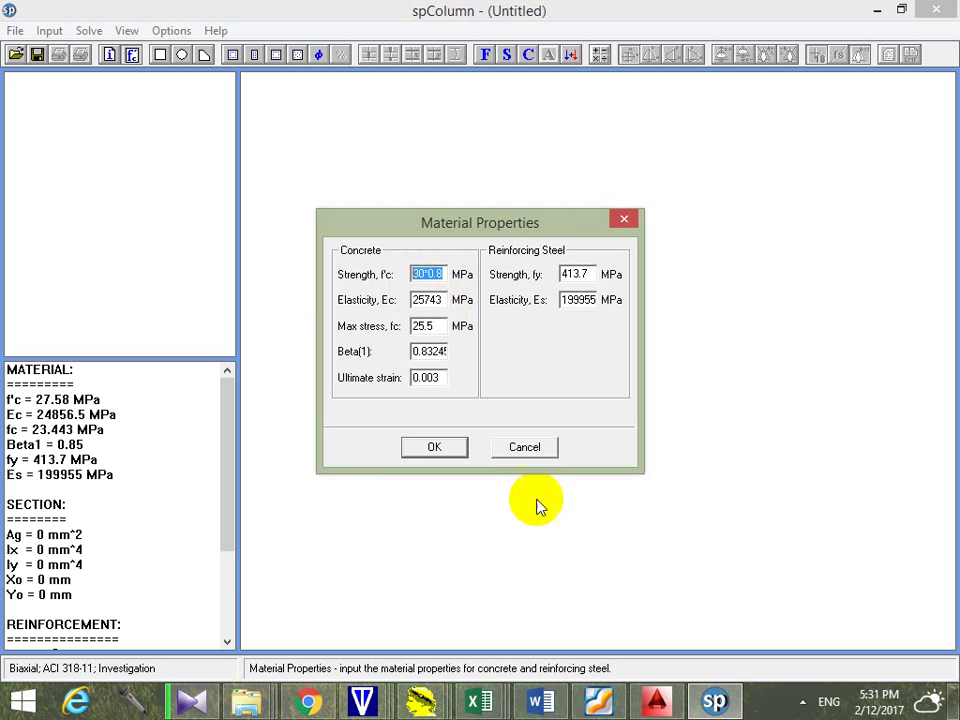
Switch to the Inter Story Drift CB 4Y8 workbook in Excel and calculate =0.8*30 in cell H11
{"action": "left_click", "coordinate": [484, 705]}
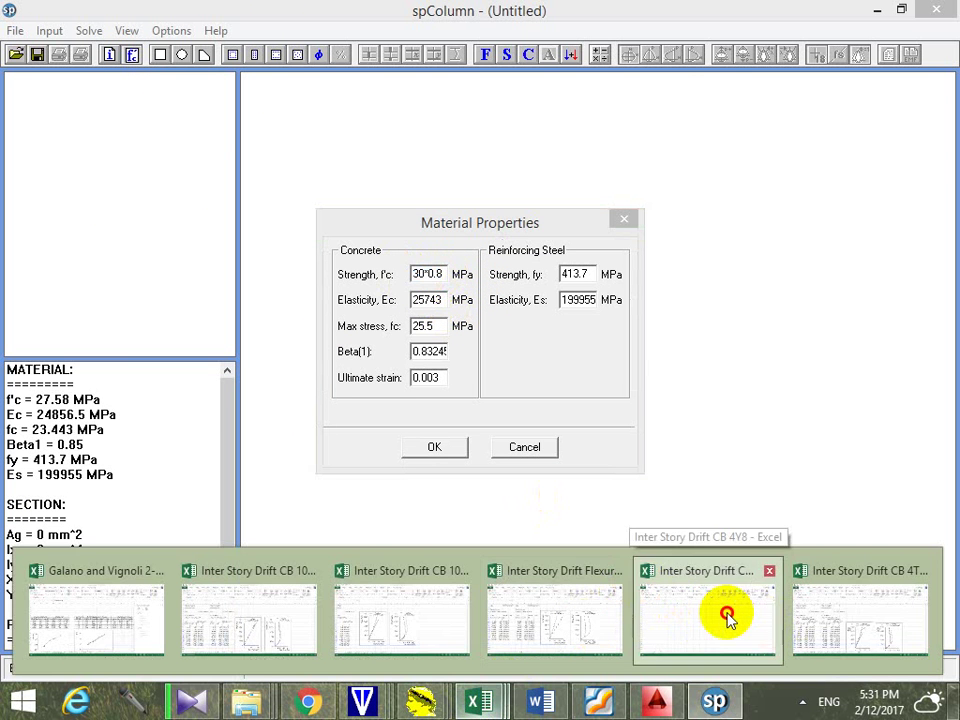
{"action": "left_click", "coordinate": [729, 615]}
{"action": "left_click", "coordinate": [489, 389]}
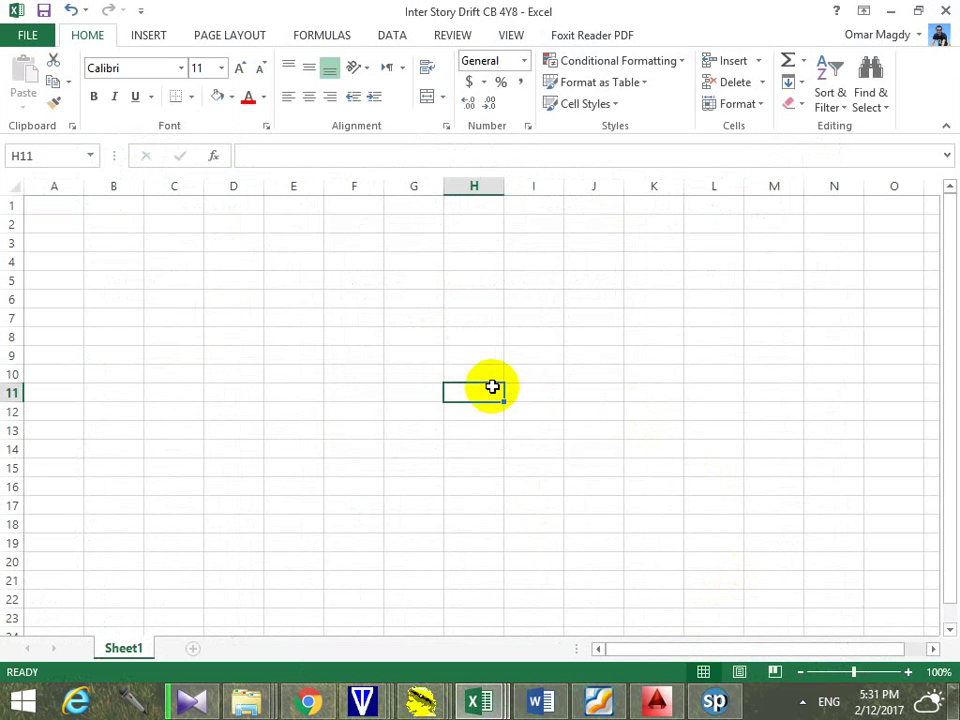
{"action": "type", "text": "=0.8*"}
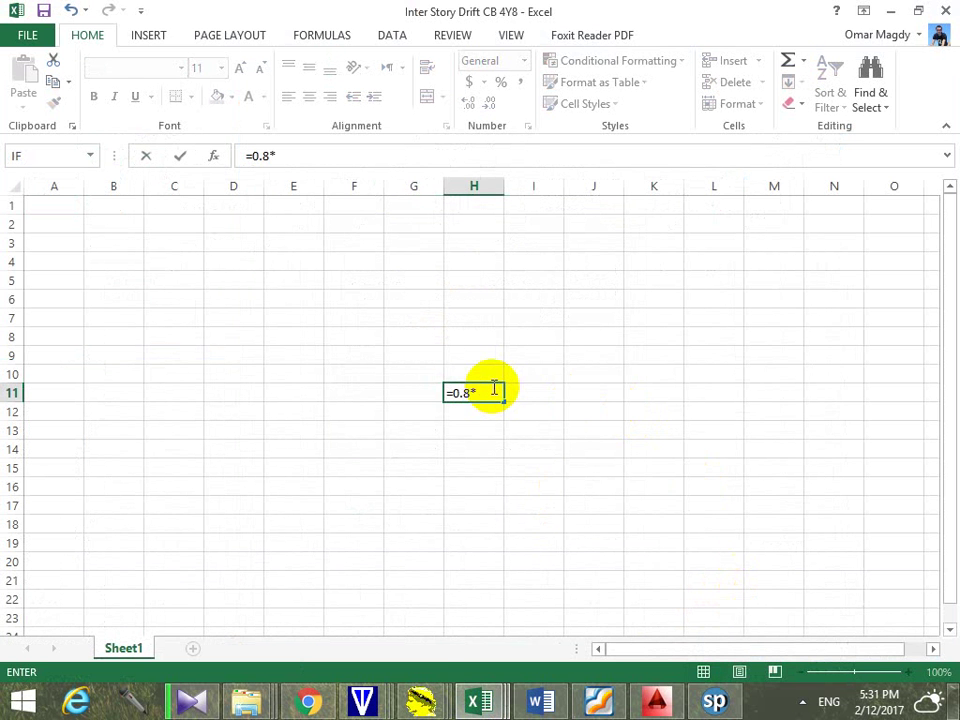
{"action": "type", "text": "30"}
{"action": "key", "text": "Return"}
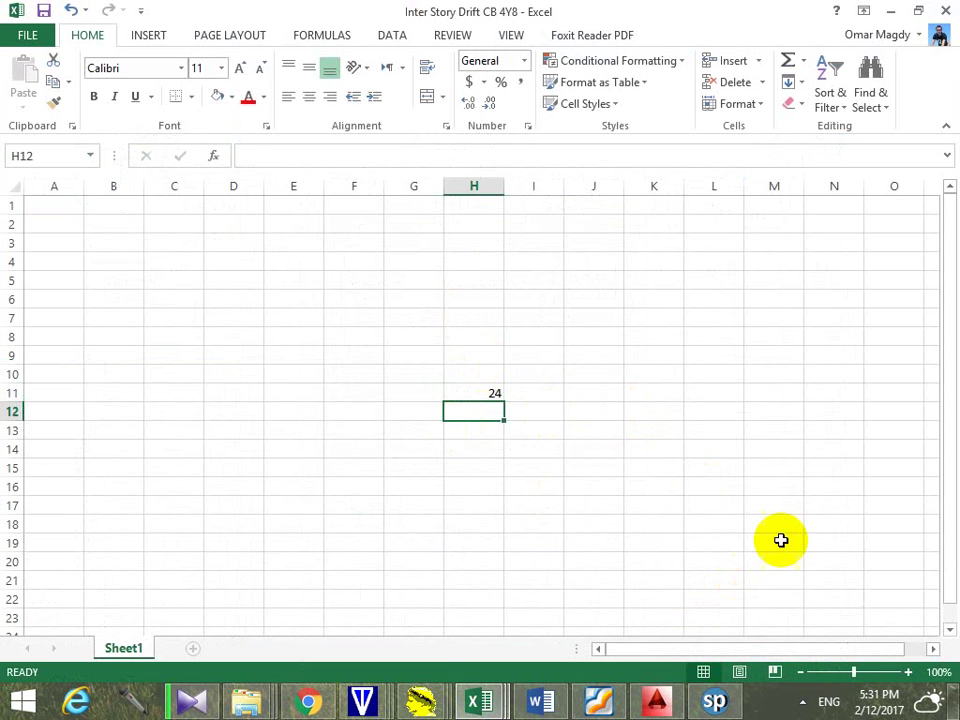
Return to spColumn and set the concrete strength f'c to 24 MPa and the elasticity Ec to 24100 MPa
{"action": "left_click", "coordinate": [716, 700]}
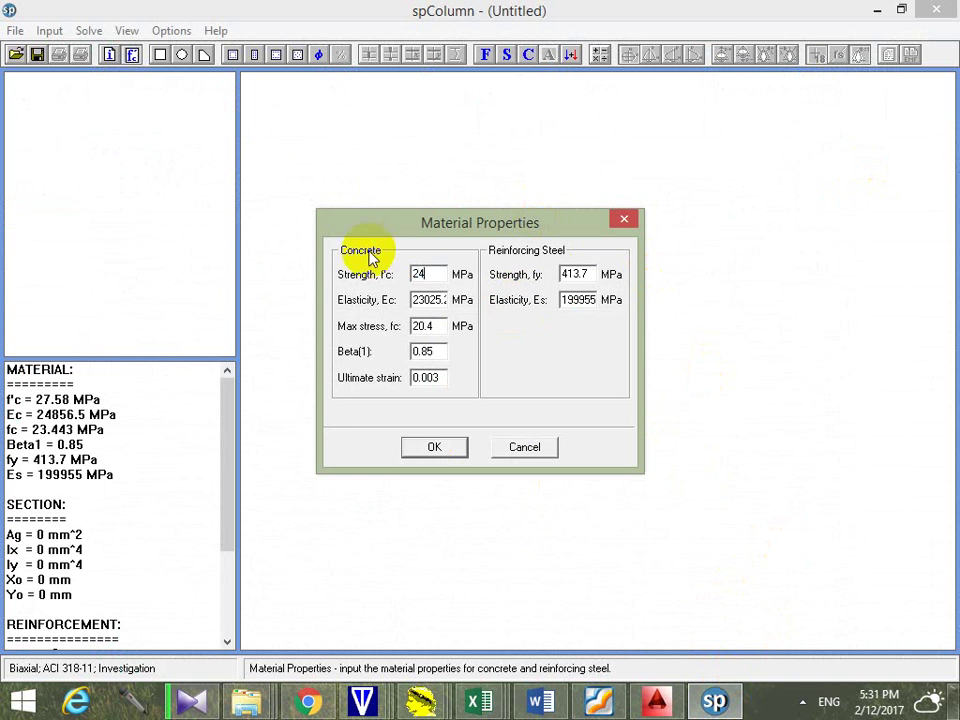
{"action": "left_click", "coordinate": [415, 298]}
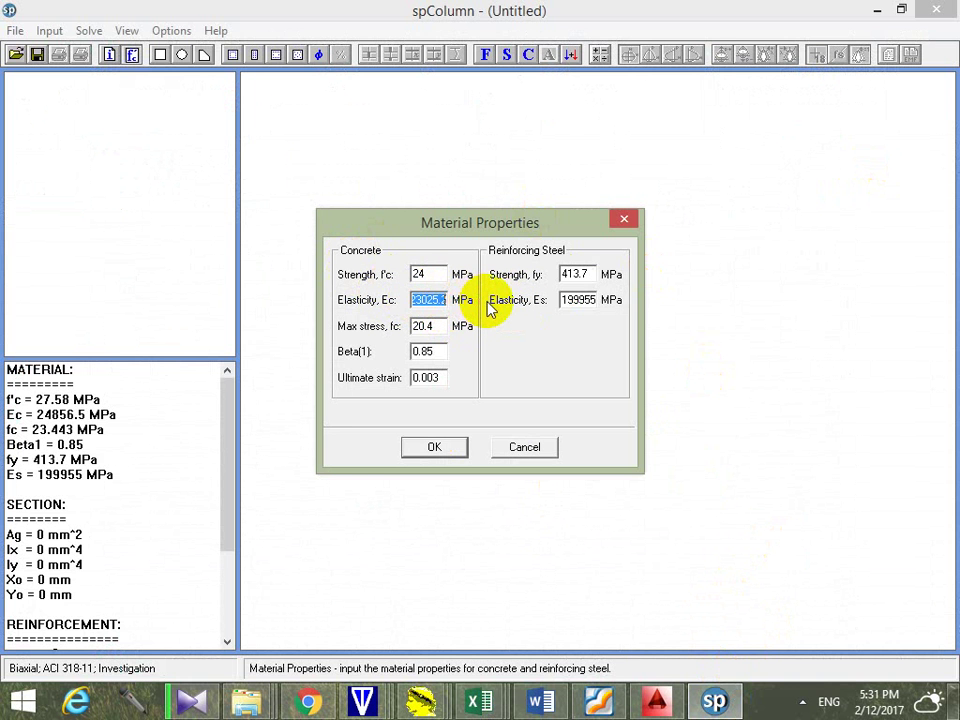
{"action": "type", "text": "24100"}
{"action": "left_click", "coordinate": [429, 328]}
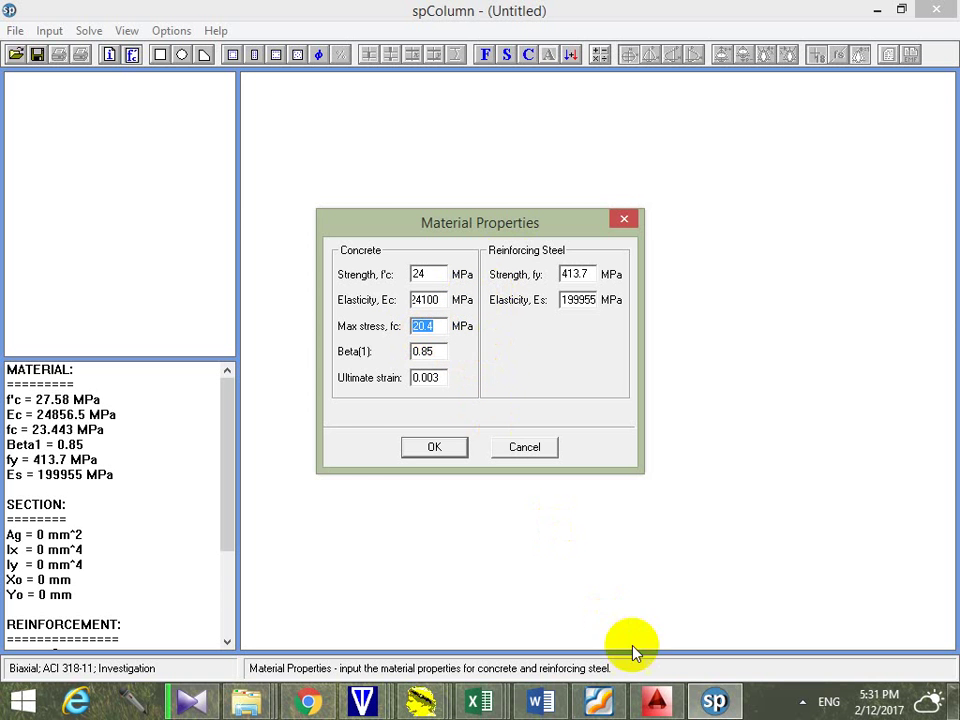
Back in the Excel workbook, calculate =0.8/1.5 in cell H12 and =H12*30 in cell H13
{"action": "left_click", "coordinate": [479, 701]}
{"action": "left_click", "coordinate": [728, 589]}
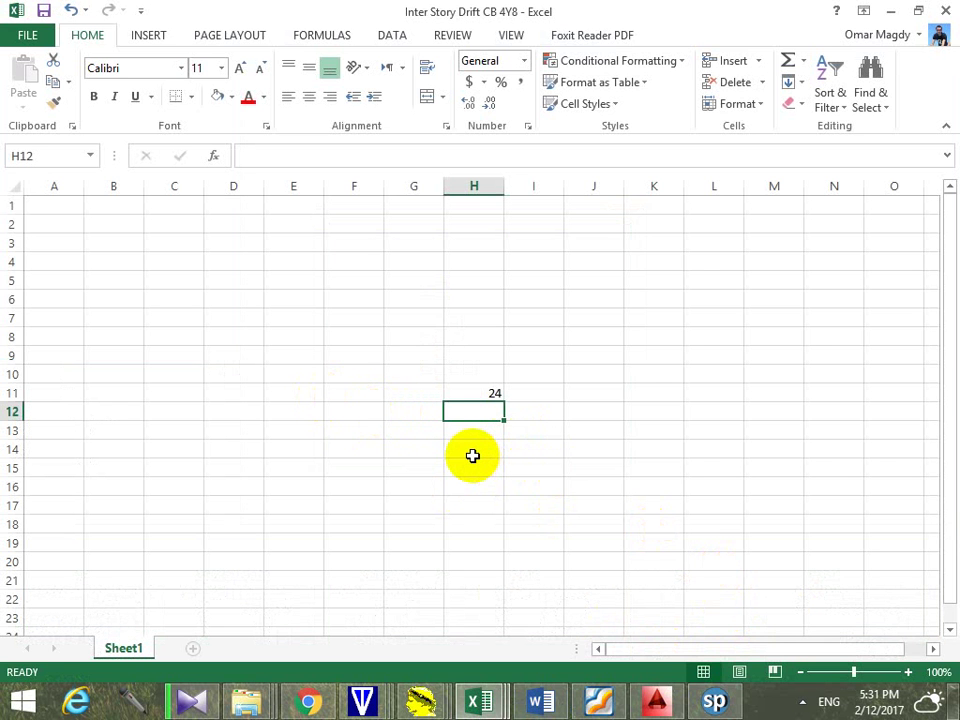
{"action": "type", "text": "=0.8"}
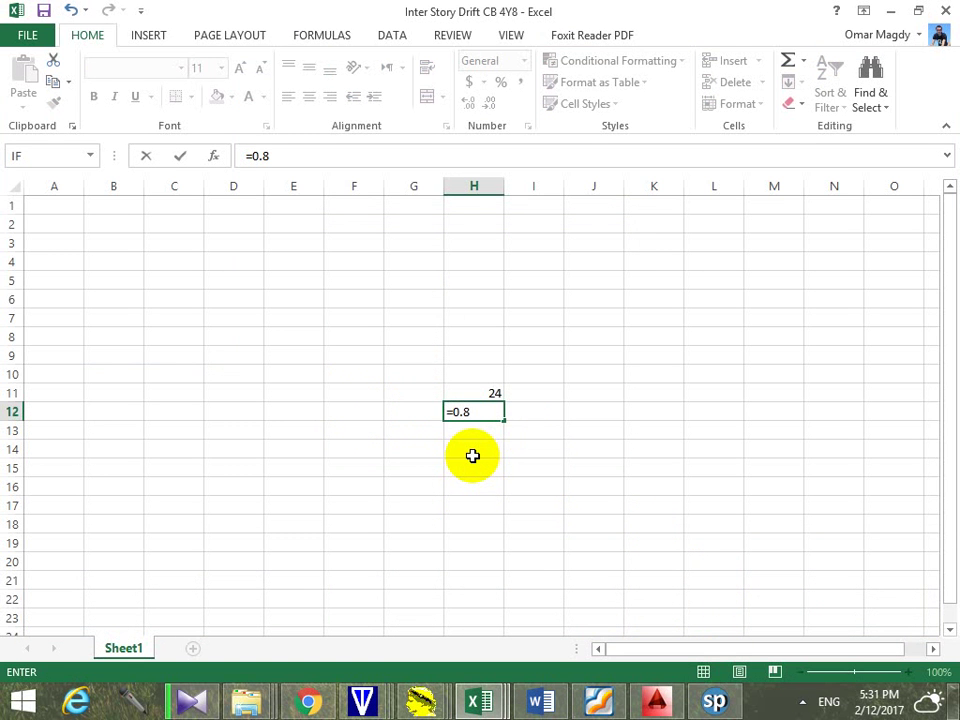
{"action": "type", "text": "/1.5"}
{"action": "key", "text": "Return"}
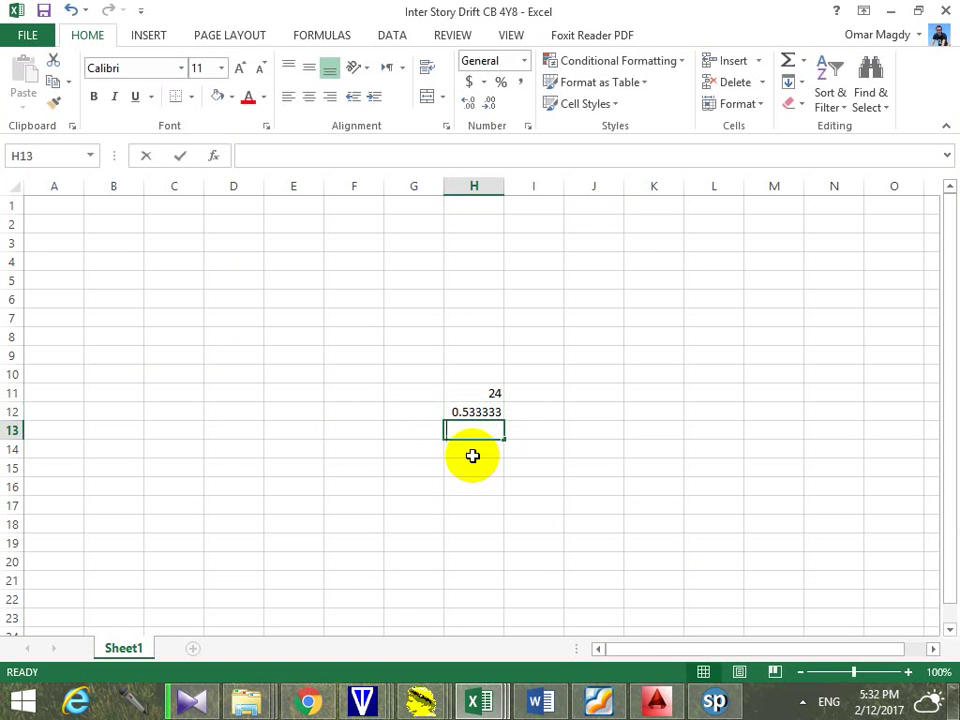
{"action": "type", "text": "="}
{"action": "key", "text": "Up"}
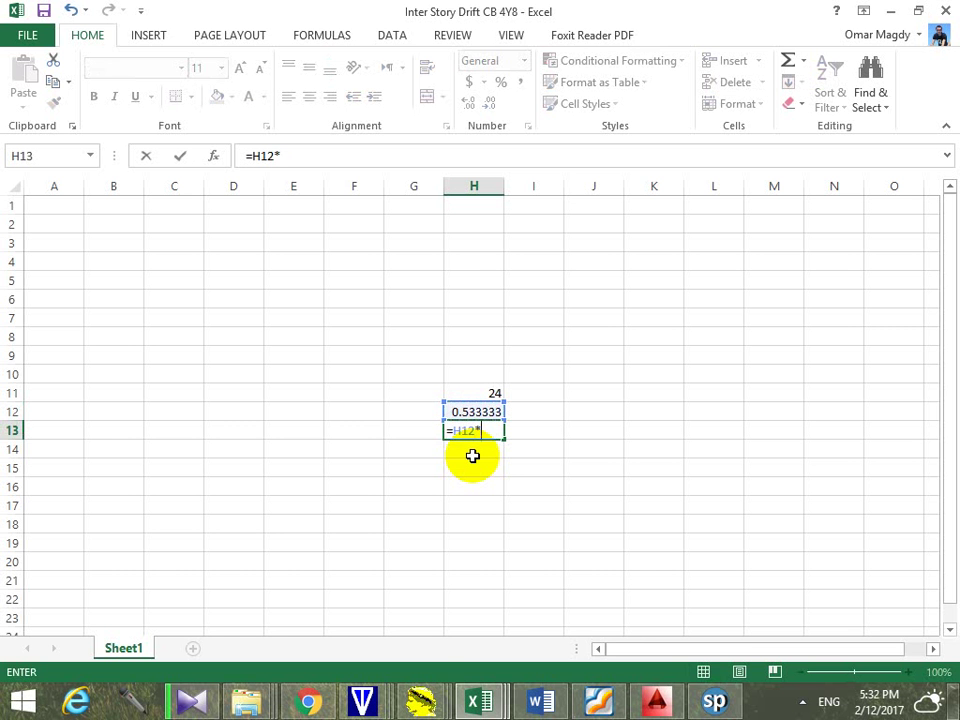
{"action": "type", "text": "*30"}
{"action": "key", "text": "Return"}
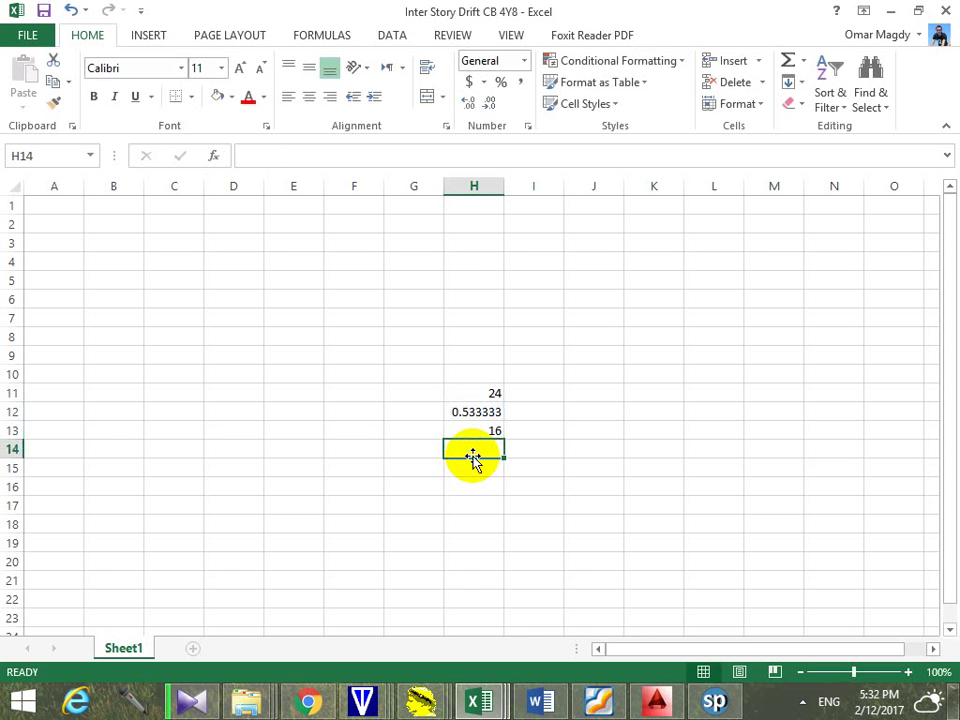
In spColumn, set the concrete max stress fc to 16 MPa, Beta(1) to 0.8 and the ultimate strain to 0.002
{"action": "left_click", "coordinate": [713, 705]}
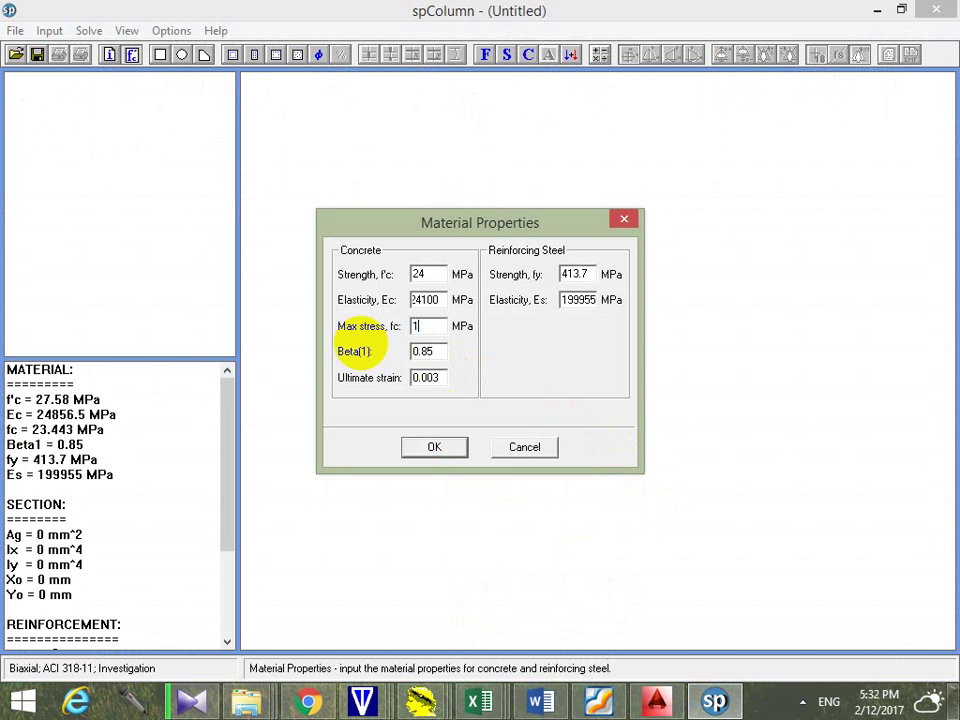
{"action": "left_click_drag", "start_coordinate": [444, 354], "coordinate": [367, 352]}
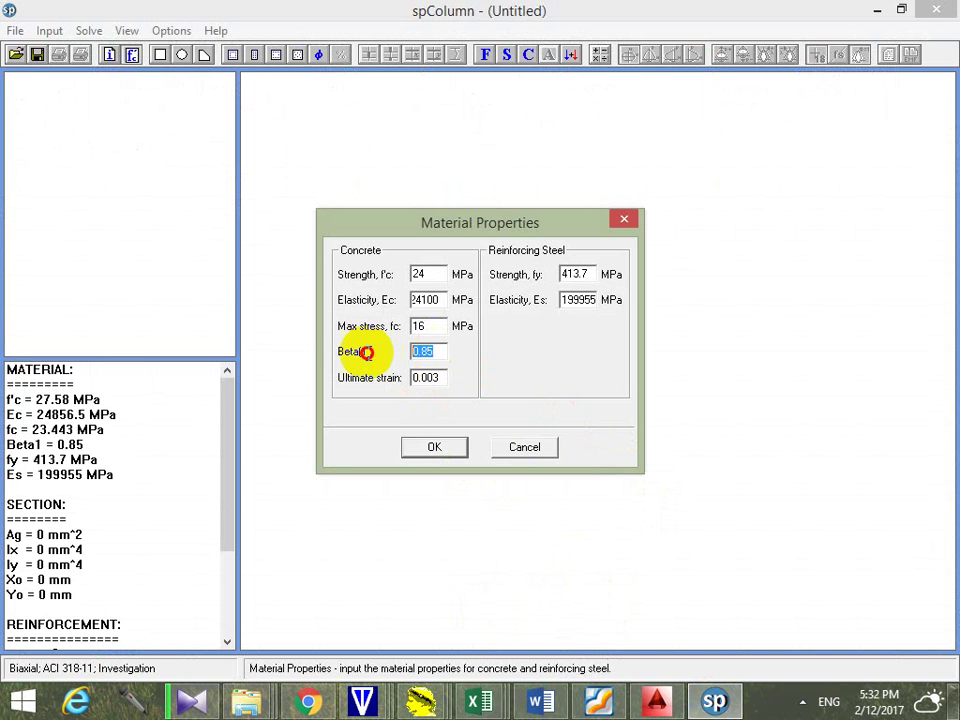
{"action": "left_click", "coordinate": [440, 377]}
{"action": "key", "text": "BackSpace"}
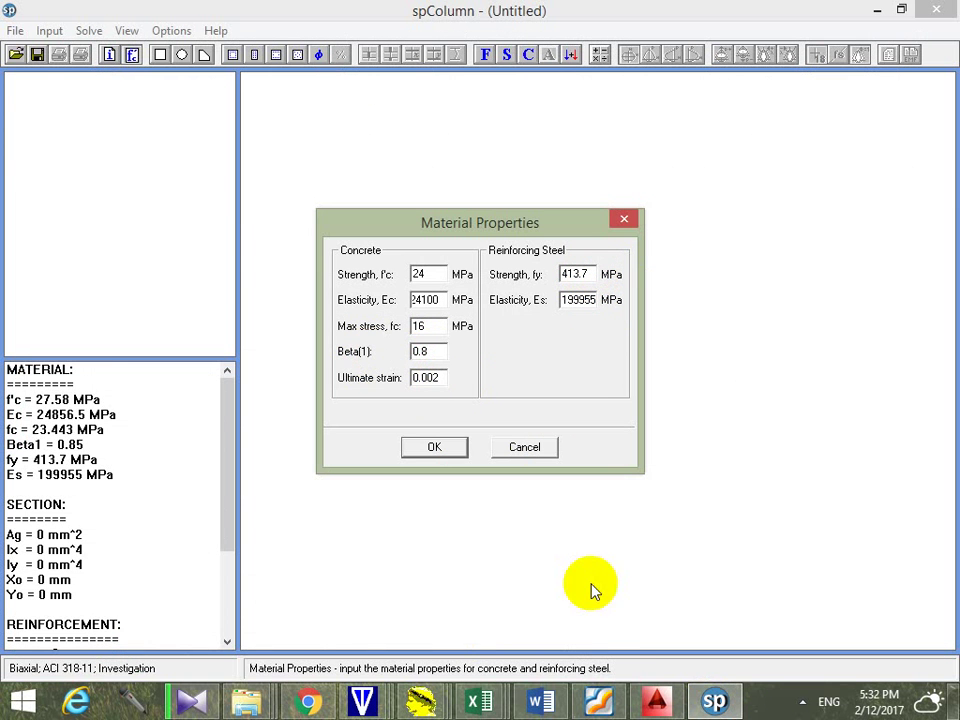
Switch to the Excel workbook and calculate the reduced steel strength as =400/1.15 in cell H14
{"action": "left_click", "coordinate": [480, 700]}
{"action": "left_click", "coordinate": [716, 601]}
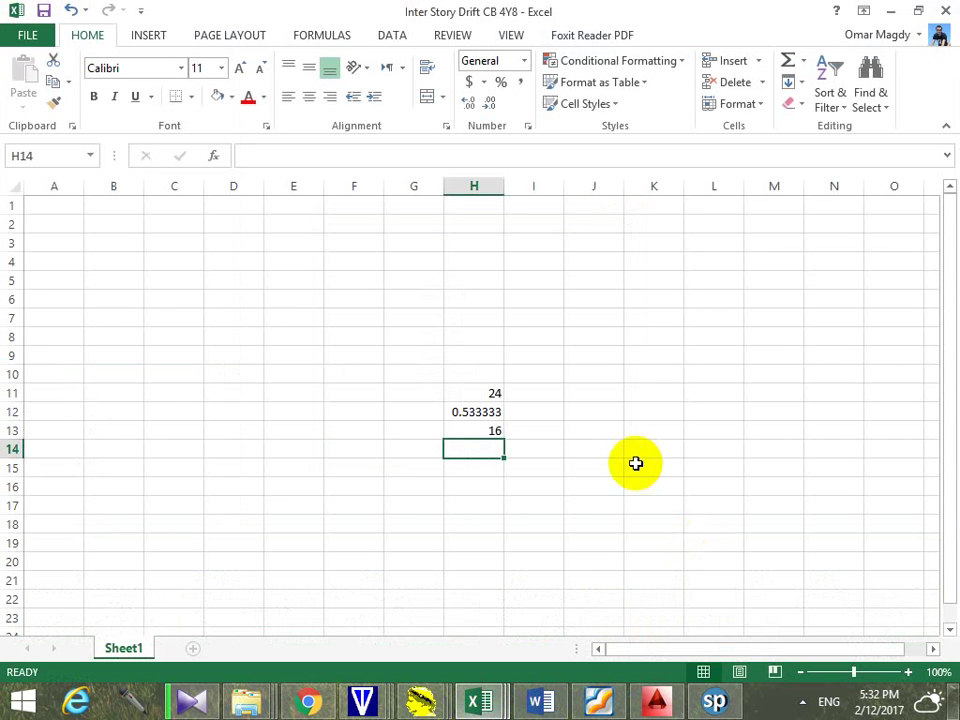
{"action": "type", "text": "="}
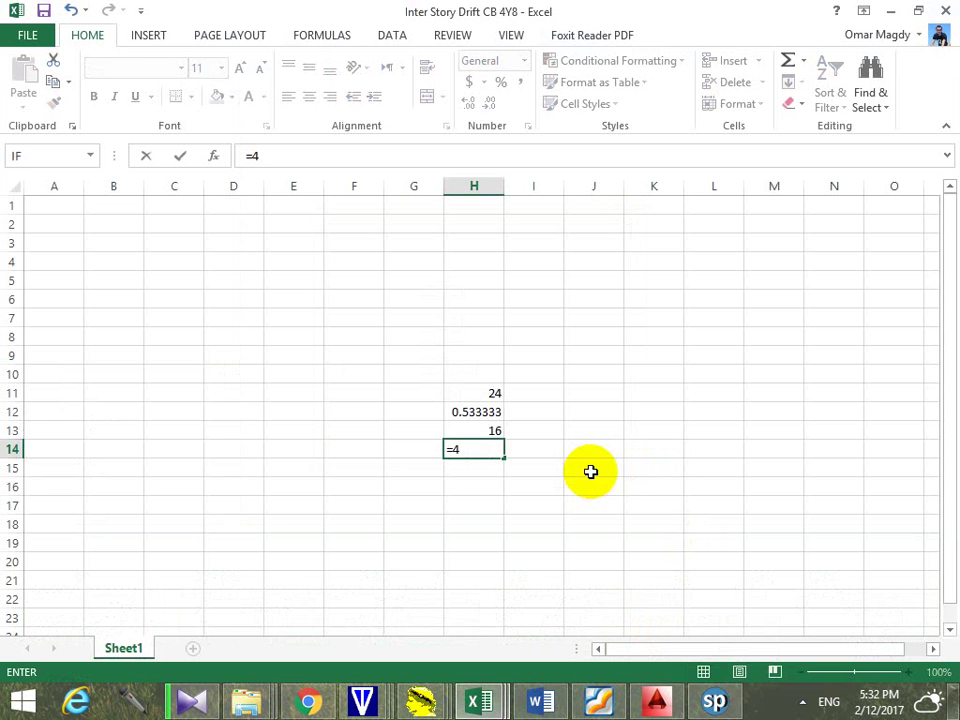
{"action": "type", "text": "400/1."}
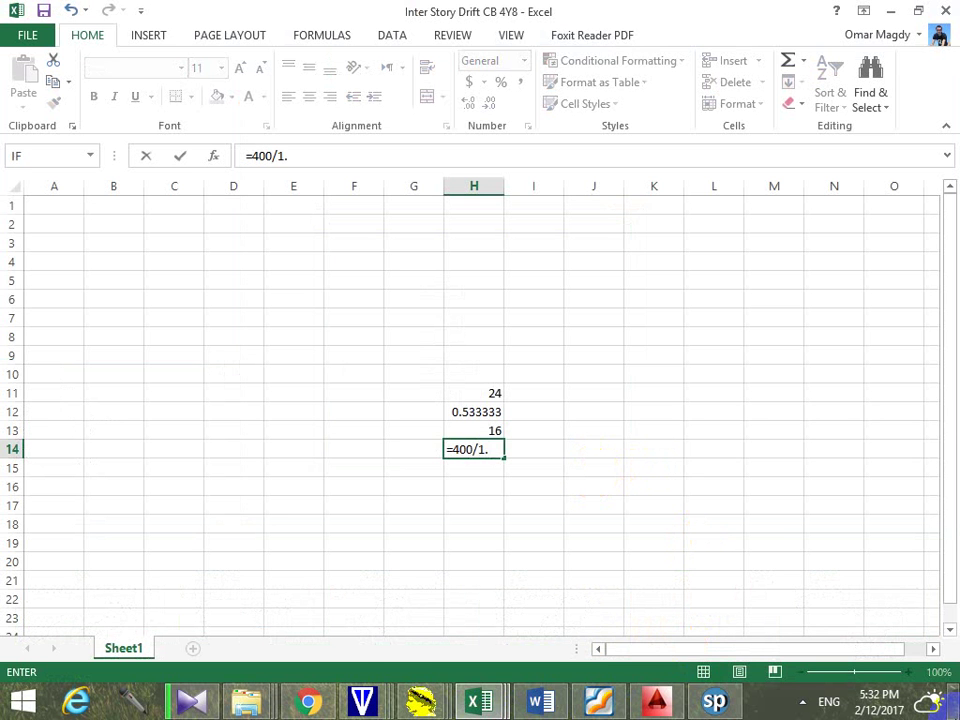
{"action": "type", "text": "15"}
{"action": "key", "text": "Return"}
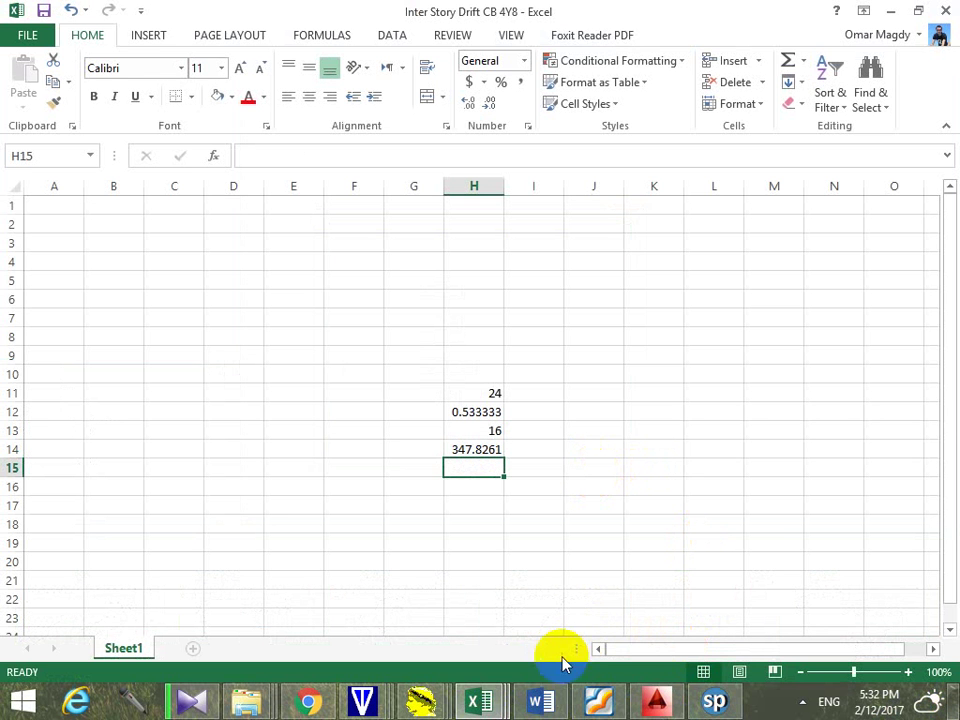
{"action": "left_click", "coordinate": [476, 697]}
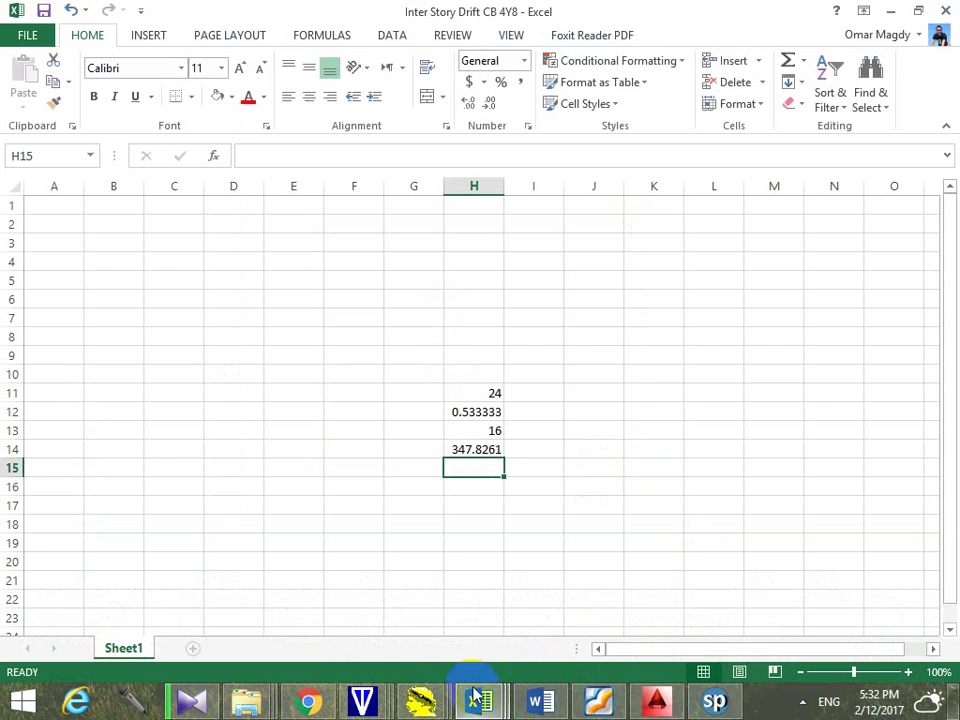
In spColumn, set the reinforcing steel strength fy to 347 MPa and elasticity Es to 200000 MPa, and accept the material properties
{"action": "left_click", "coordinate": [718, 700]}
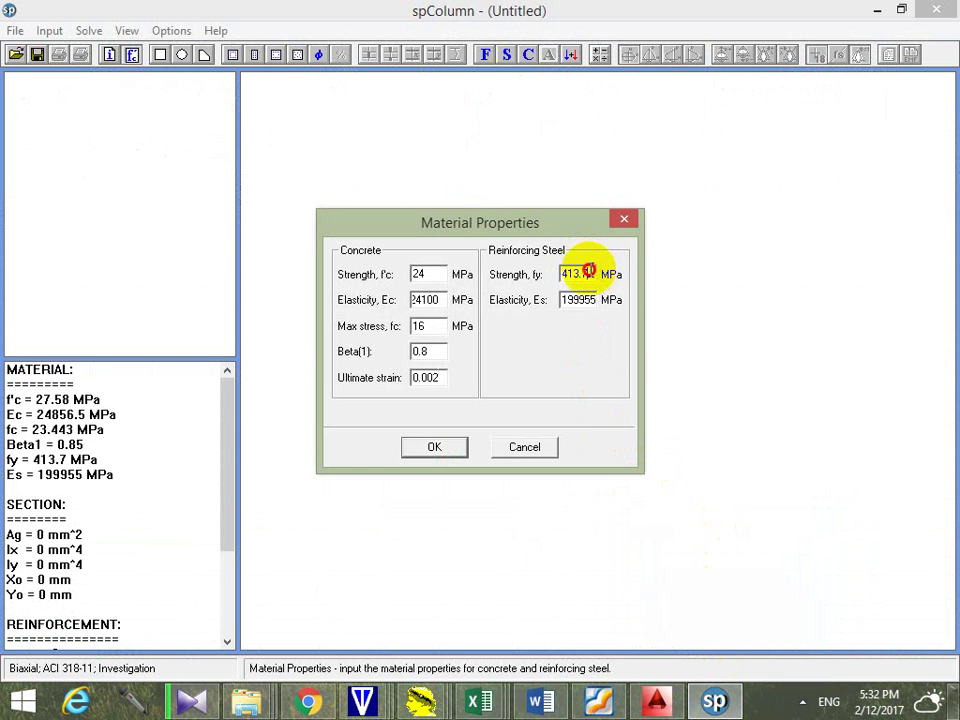
{"action": "left_click_drag", "start_coordinate": [588, 270], "coordinate": [666, 283]}
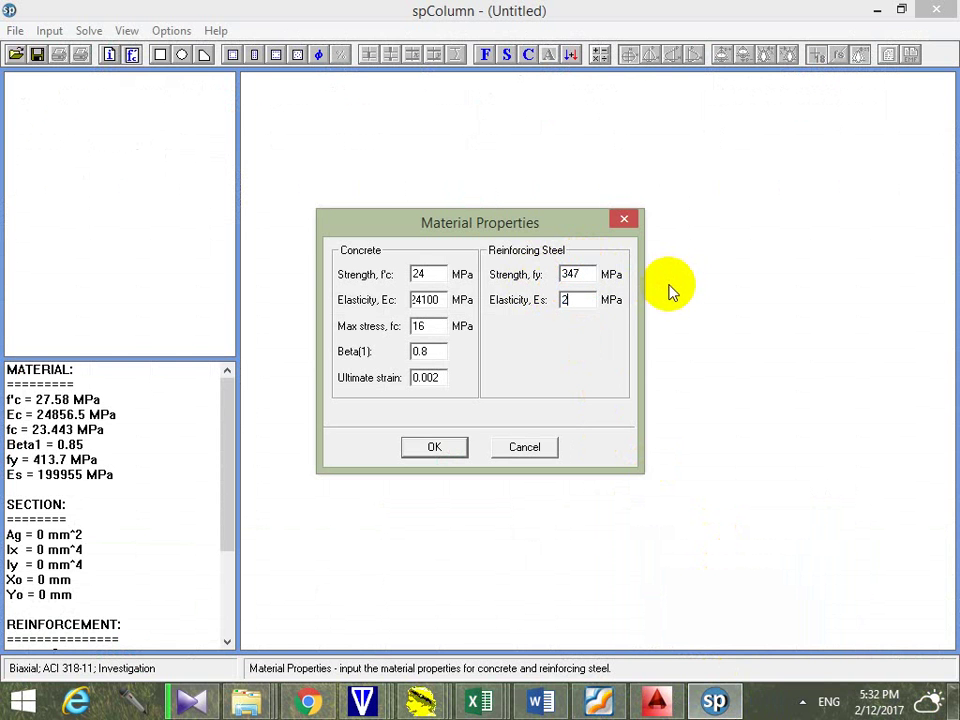
{"action": "type", "text": "200000"}
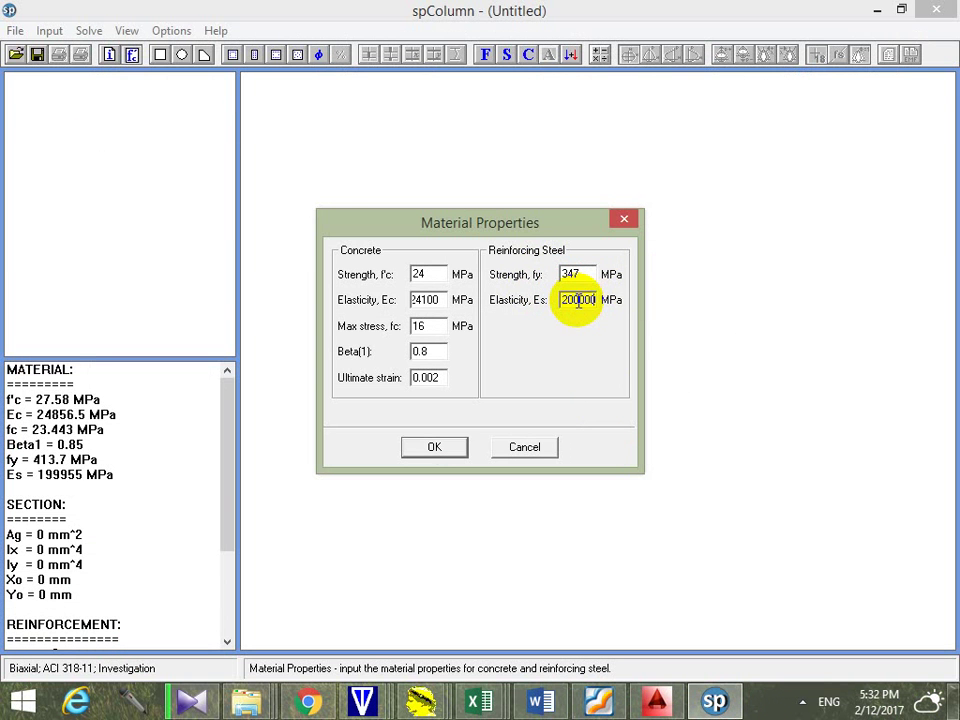
{"action": "left_click_drag", "start_coordinate": [578, 301], "coordinate": [603, 342]}
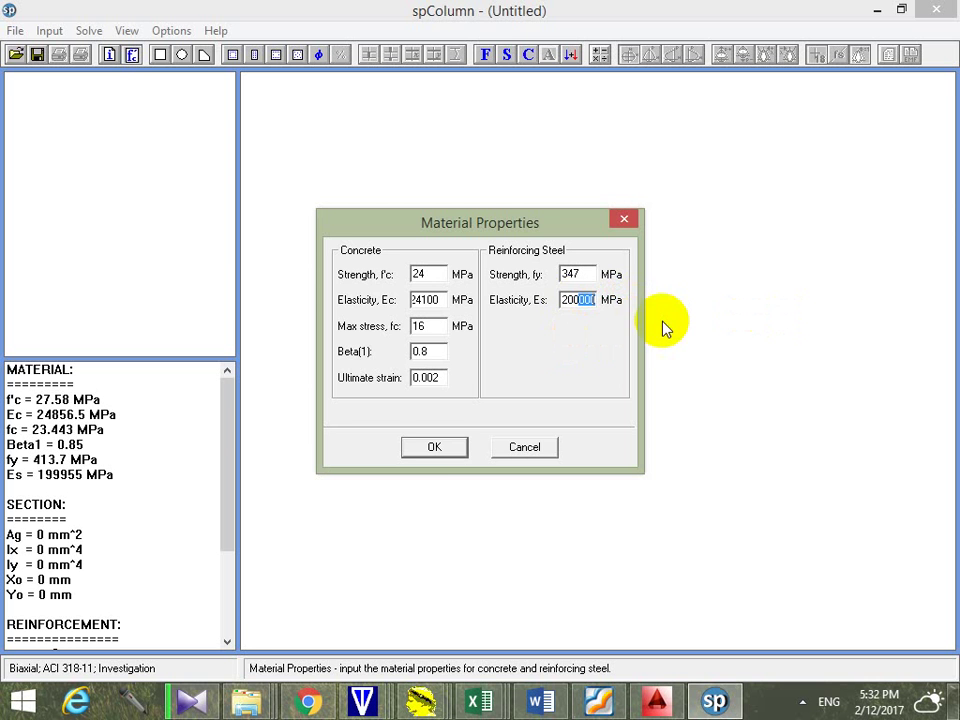
{"action": "left_click", "coordinate": [440, 452]}
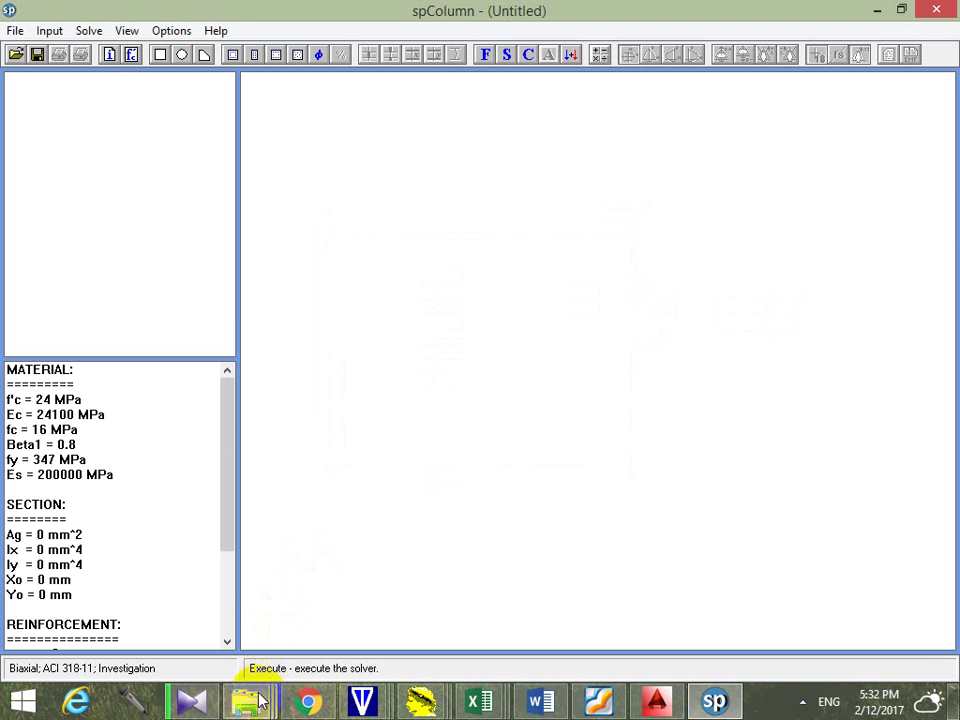
Open the P.C Column PDF from the spColumn v4.50 folder under D:\Working programmes and examine its material properties page
{"action": "mouse_move", "coordinate": [248, 700]}
{"action": "left_click", "coordinate": [417, 627]}
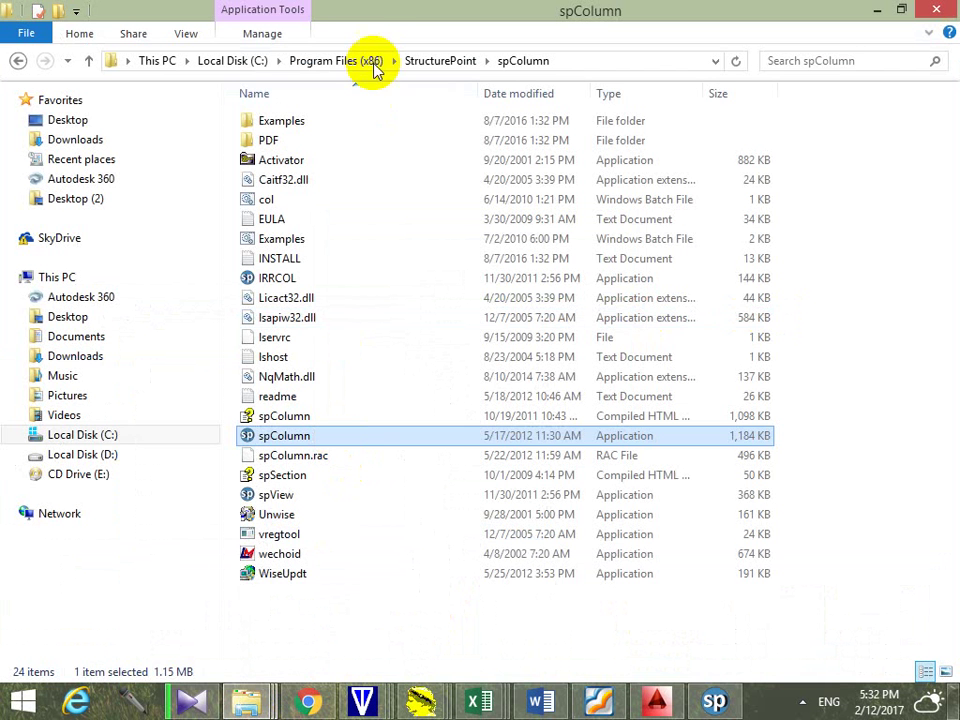
{"action": "left_click", "coordinate": [170, 454]}
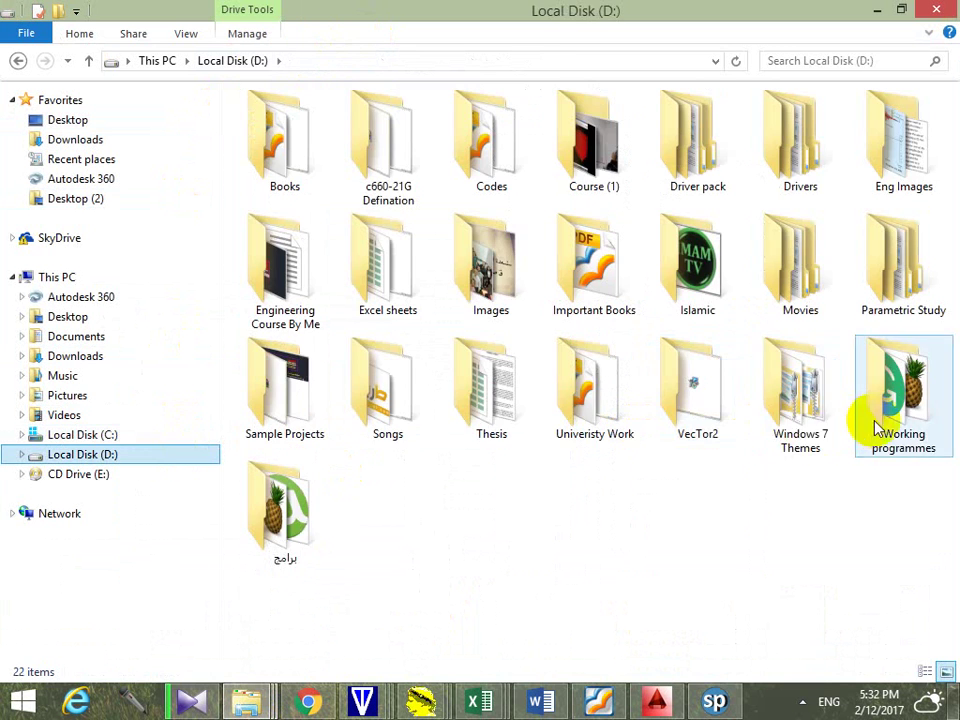
{"action": "double_click", "coordinate": [912, 398]}
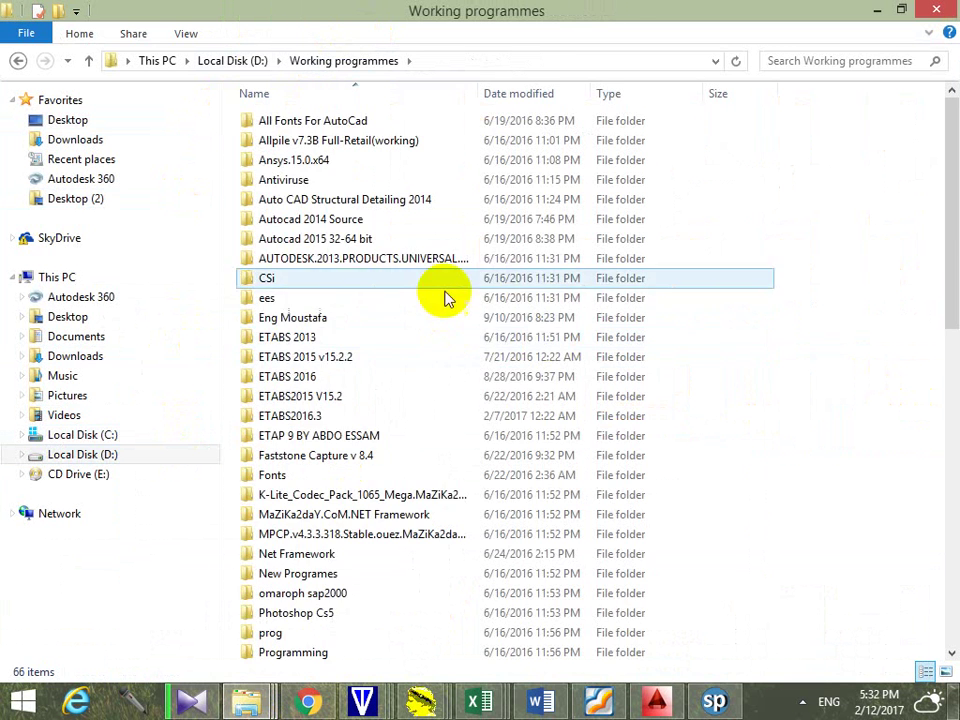
{"action": "scroll", "coordinate": [450, 350], "scroll_direction": "down", "scroll_amount": 10}
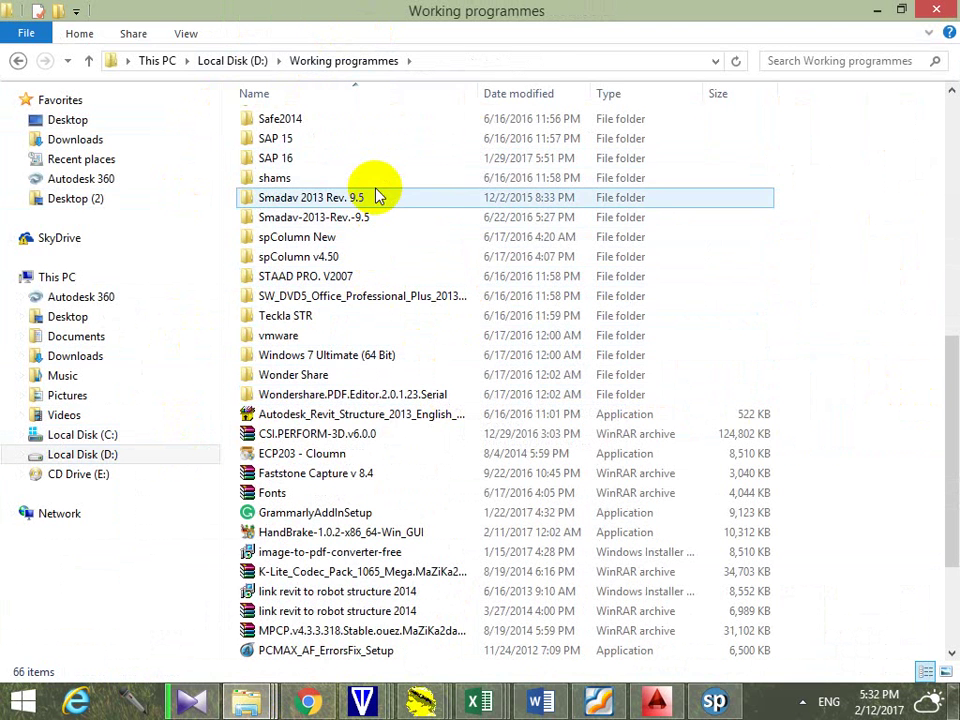
{"action": "scroll", "coordinate": [368, 310], "scroll_direction": "up", "scroll_amount": 1}
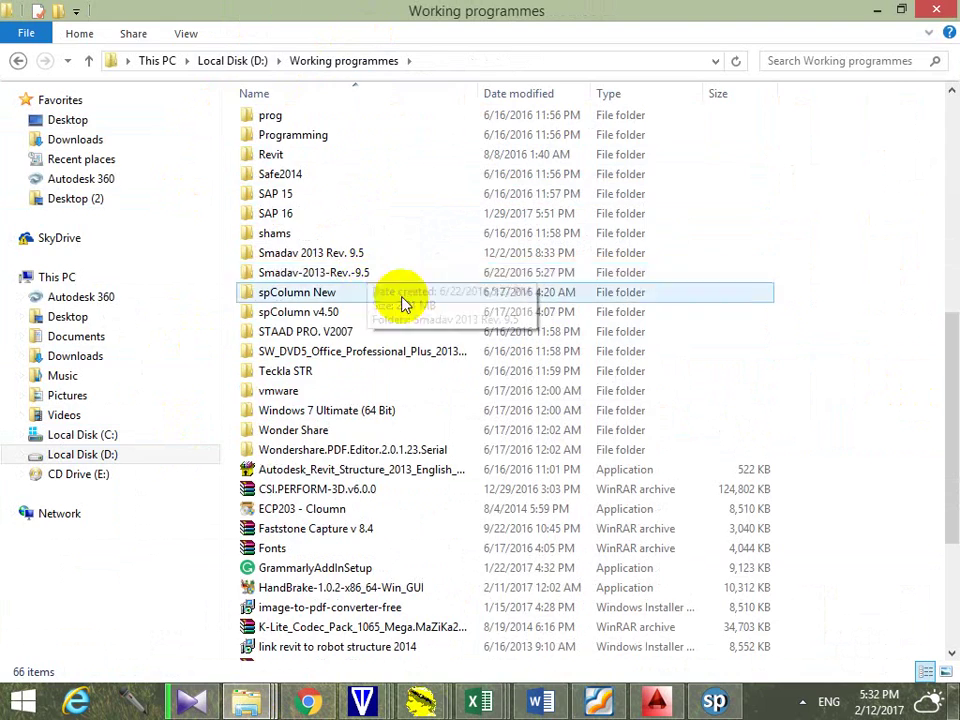
{"action": "double_click", "coordinate": [380, 318]}
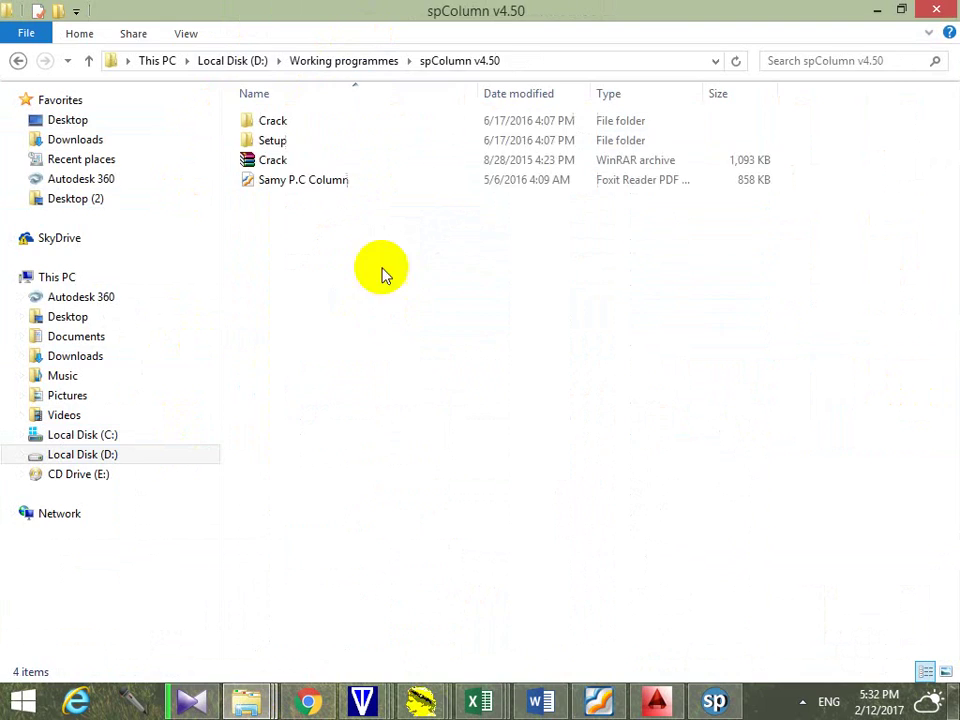
{"action": "double_click", "coordinate": [358, 180]}
{"action": "left_click_drag", "start_coordinate": [949, 133], "coordinate": [943, 510]}
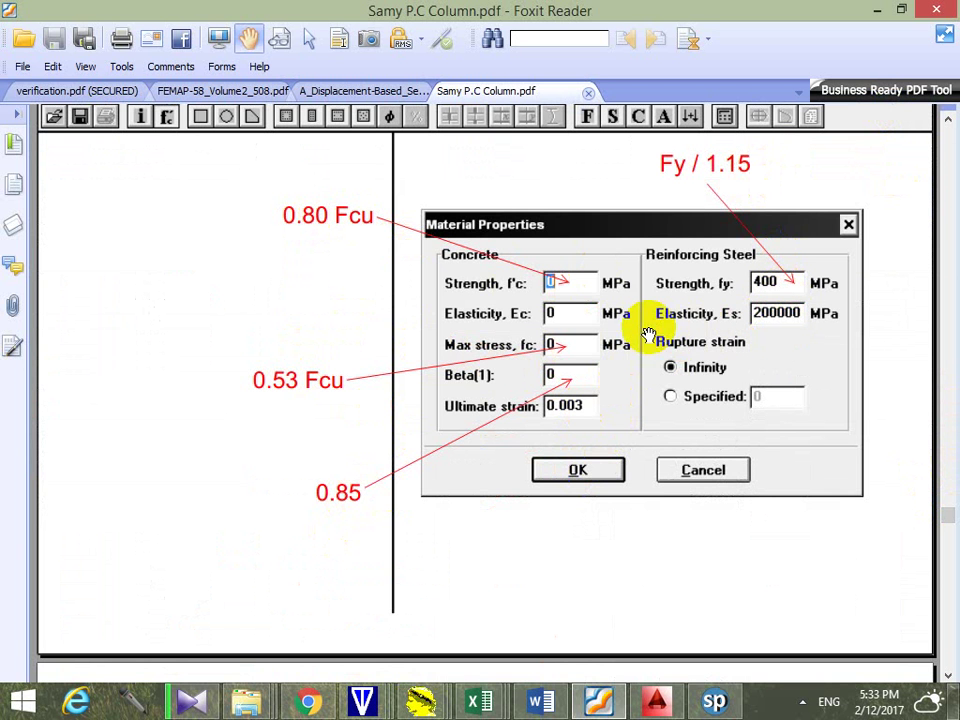
{"action": "left_click", "coordinate": [877, 11]}
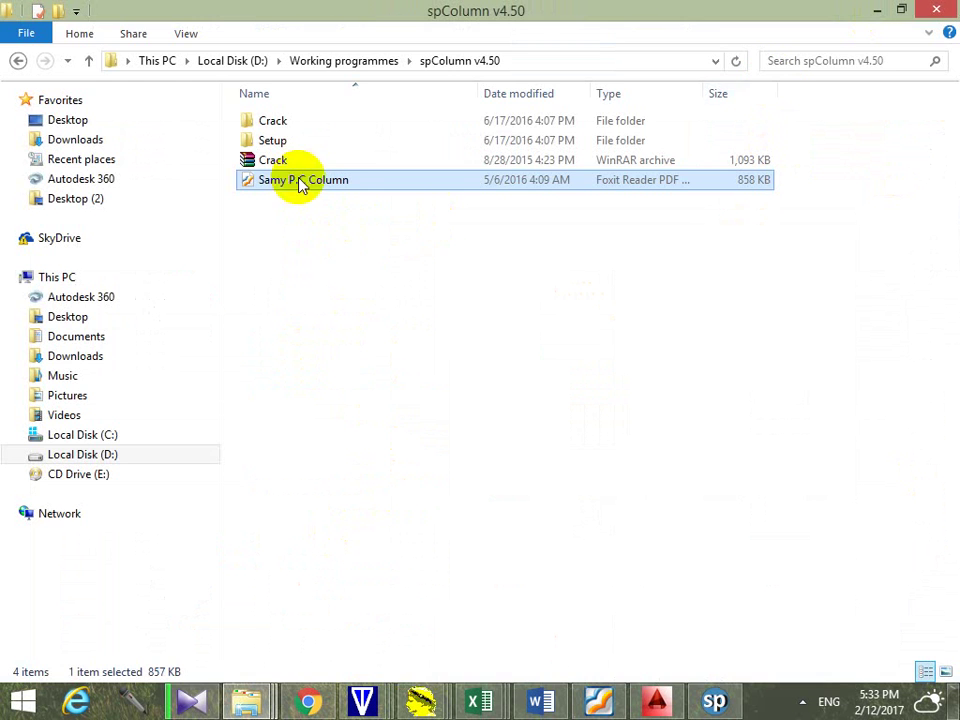
{"action": "left_click", "coordinate": [714, 701]}
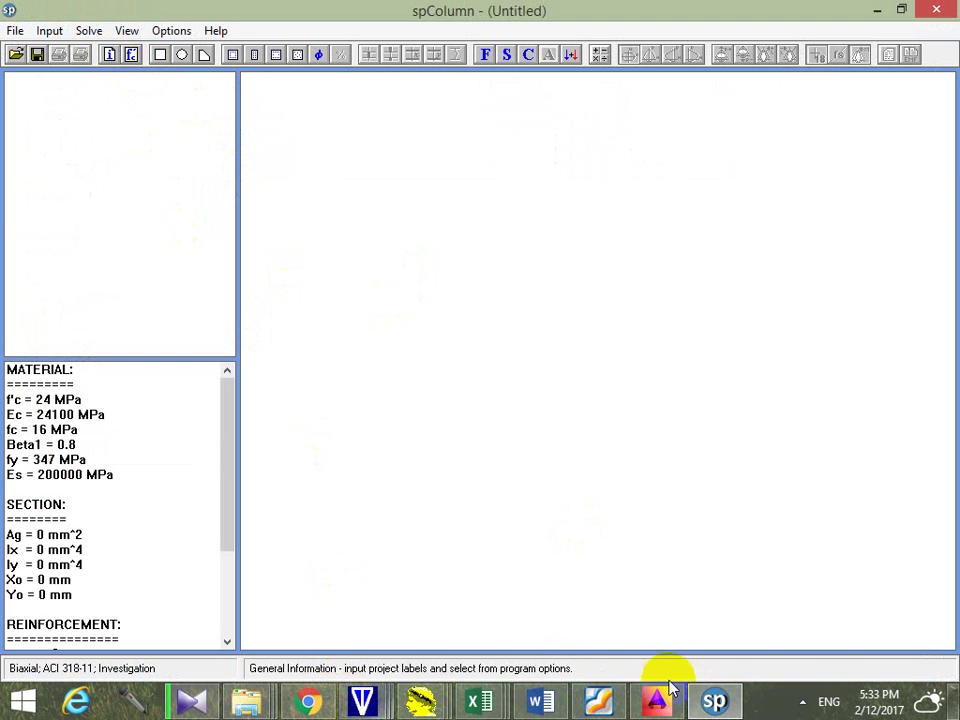
{"action": "left_click", "coordinate": [953, 706]}
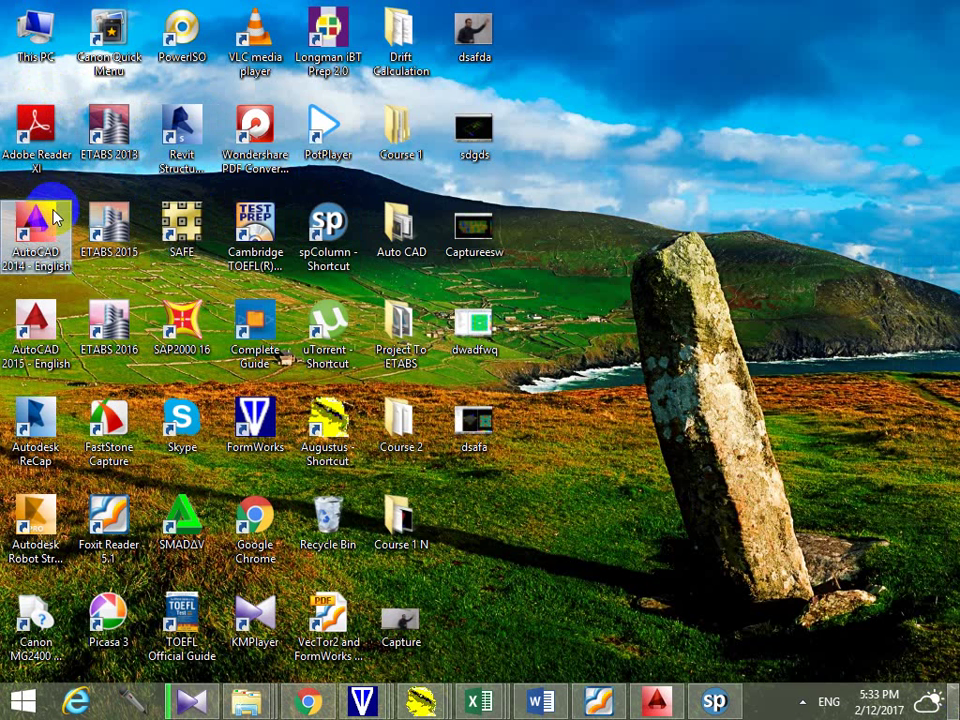
{"action": "left_click", "coordinate": [50, 280]}
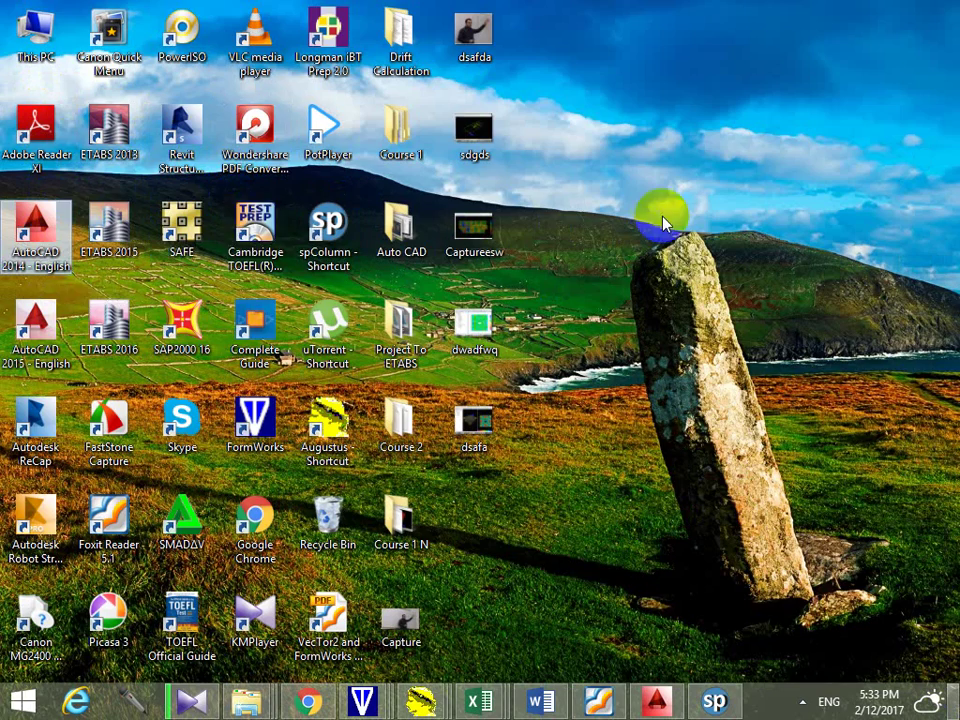
Switch to Excel and open the recent workbook Columns Reactions from the D: Excel sheets folder
{"action": "key", "text": "super"}
{"action": "left_click", "coordinate": [834, 566]}
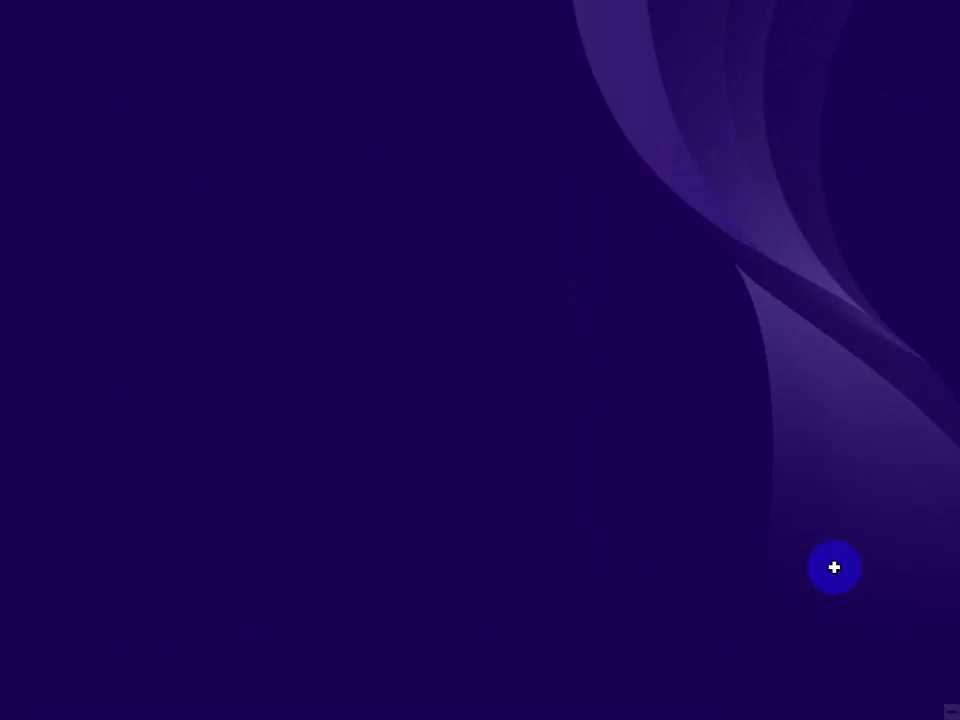
{"action": "left_click", "coordinate": [533, 598]}
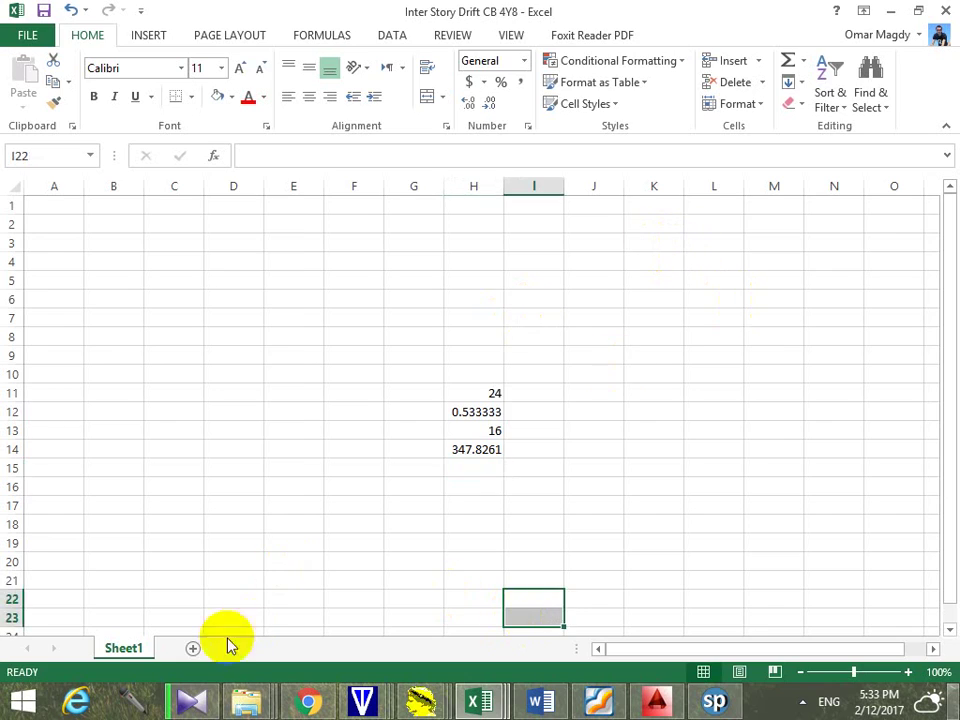
{"action": "left_click", "coordinate": [27, 38]}
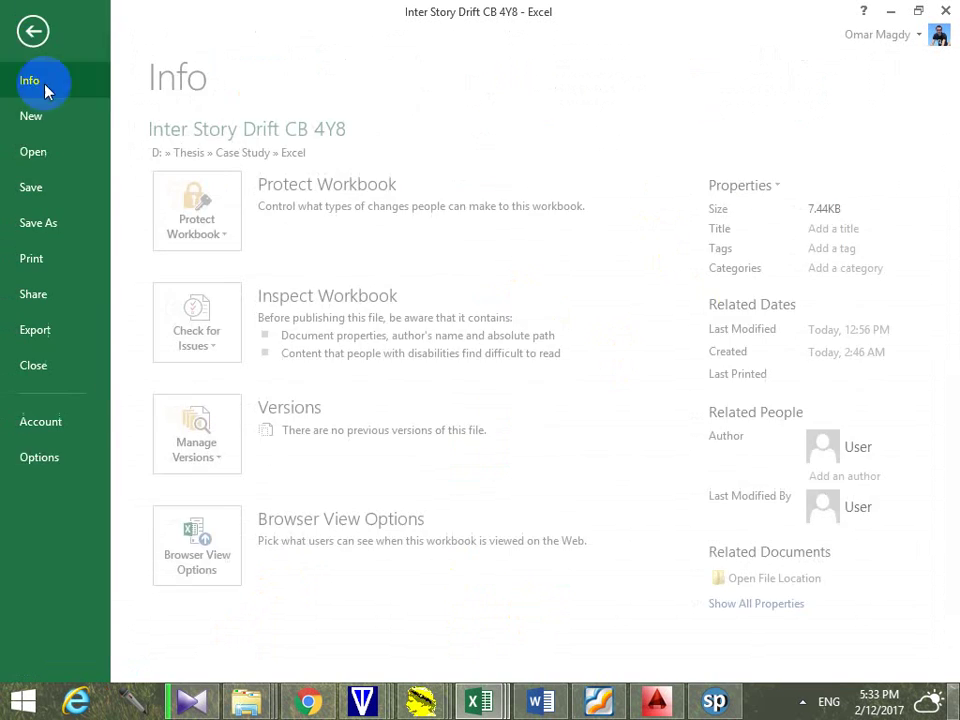
{"action": "left_click", "coordinate": [62, 151]}
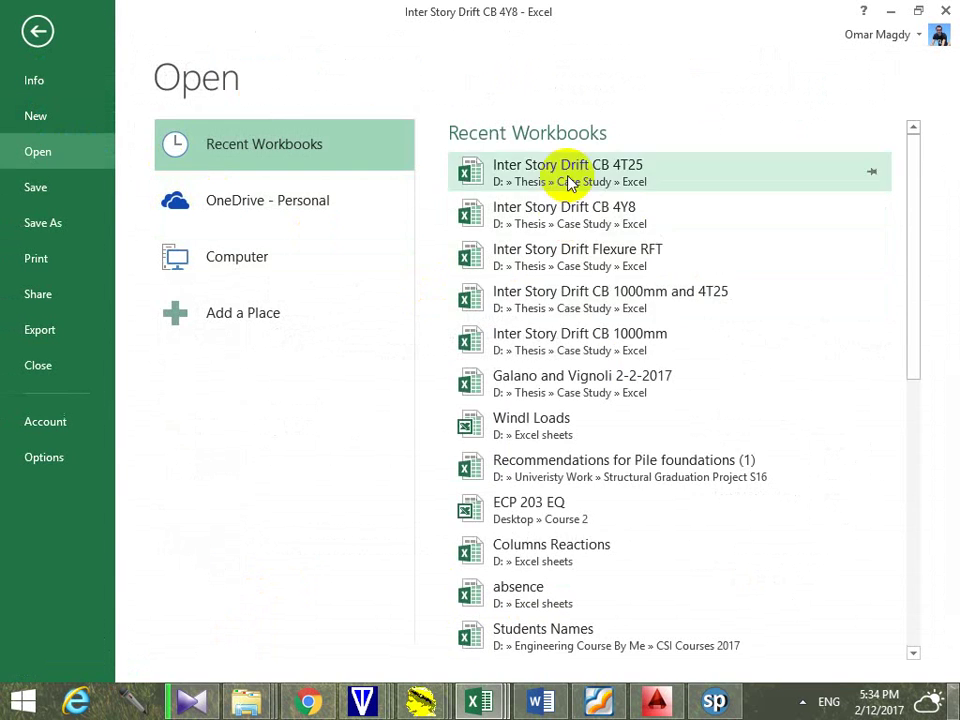
{"action": "scroll", "coordinate": [630, 370], "scroll_direction": "down", "scroll_amount": 1}
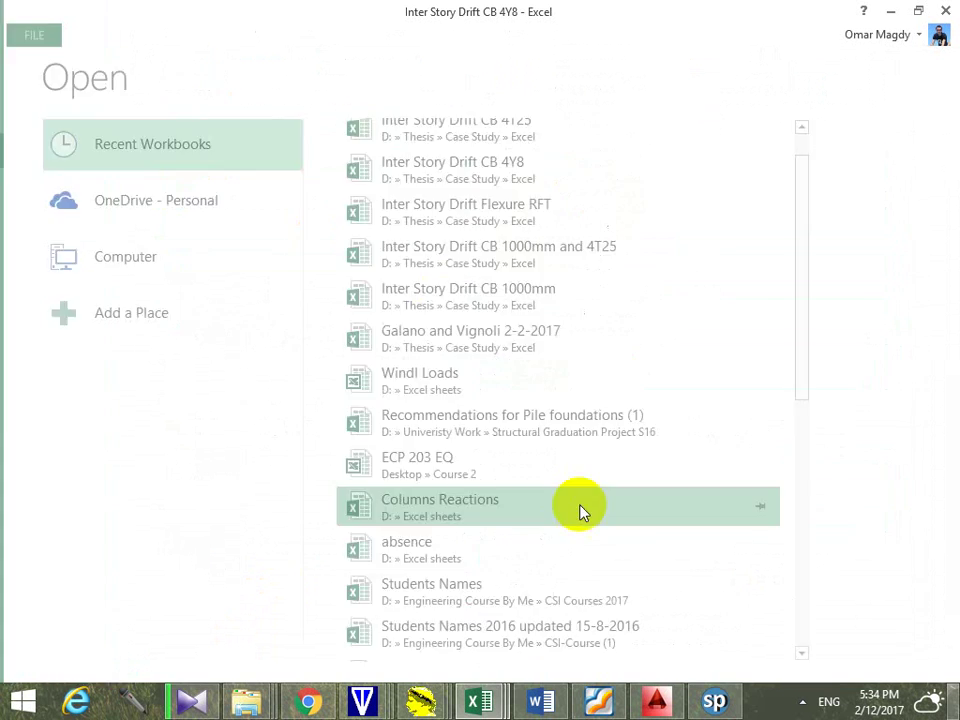
{"action": "left_click", "coordinate": [580, 506]}
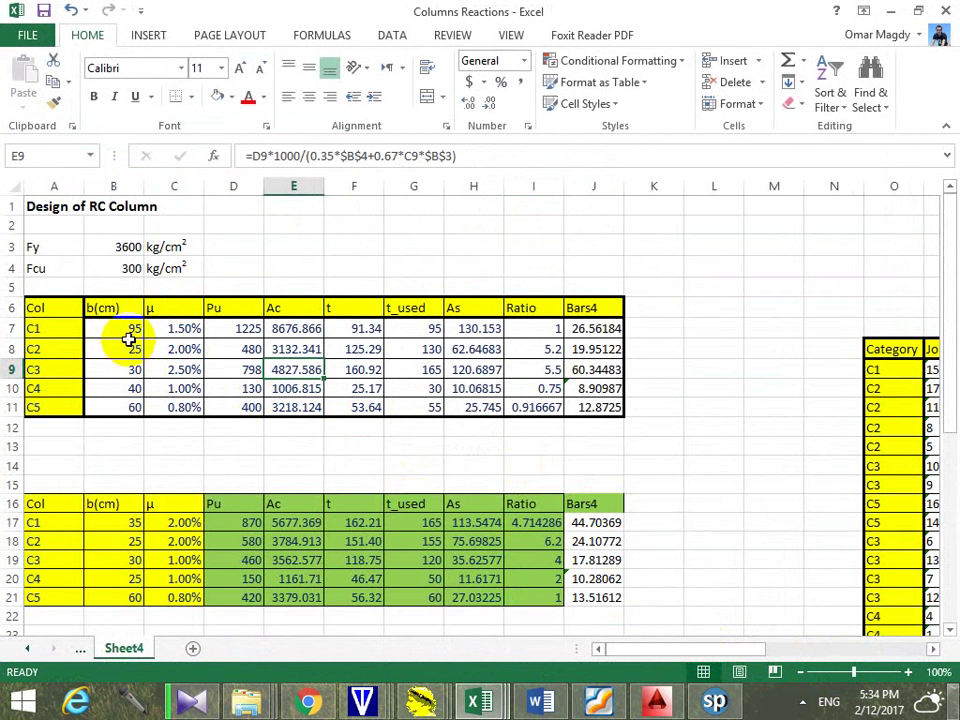
Examine the column design tables and the joint reaction tables by column category on Sheet4
{"action": "left_click_drag", "start_coordinate": [621, 651], "coordinate": [722, 649]}
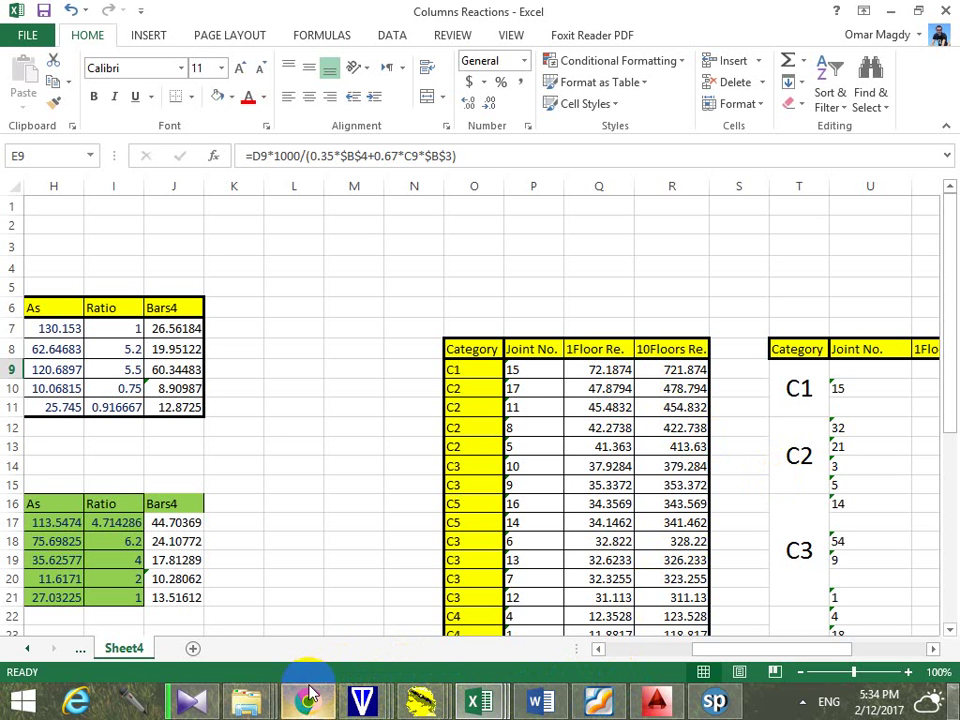
{"action": "mouse_move", "coordinate": [230, 708]}
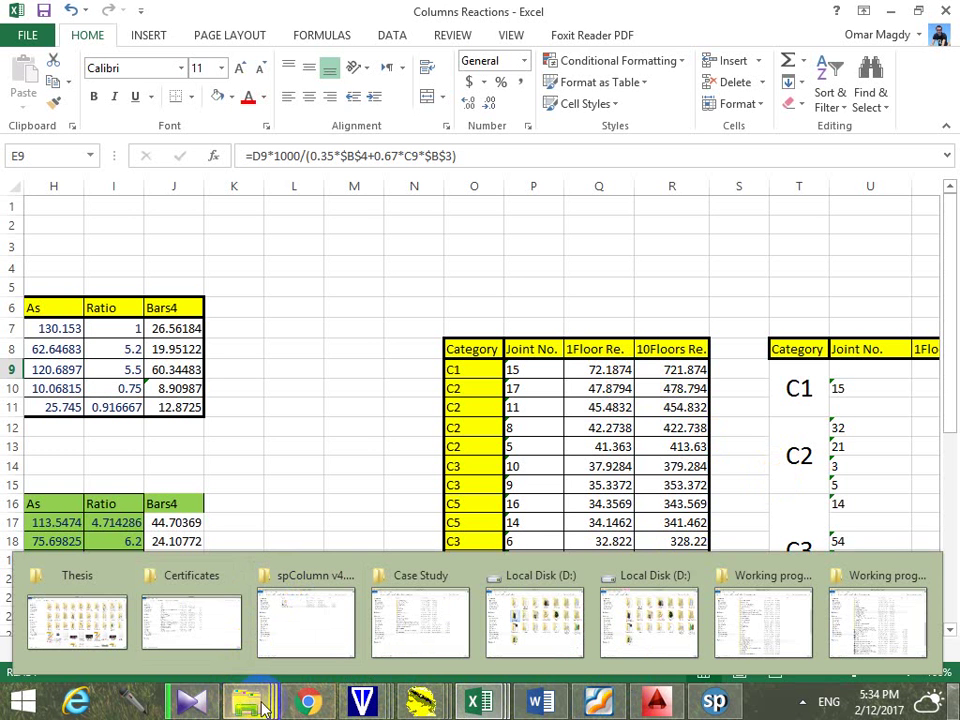
{"action": "left_click", "coordinate": [432, 253]}
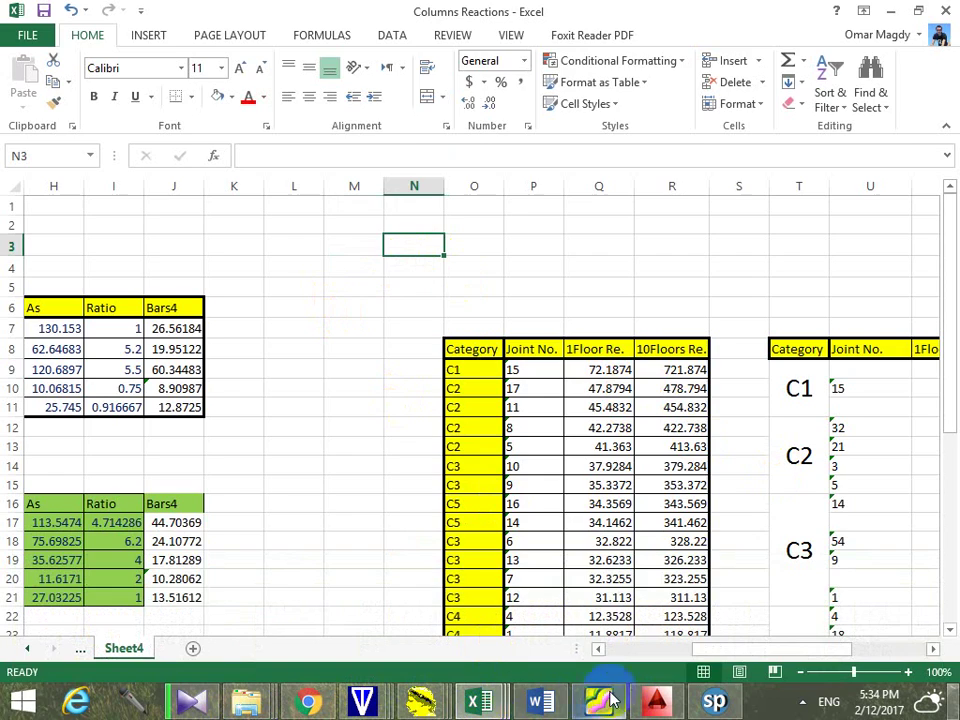
Launch ETABS 2016 and SAP2000 16
{"action": "left_click", "coordinate": [22, 700]}
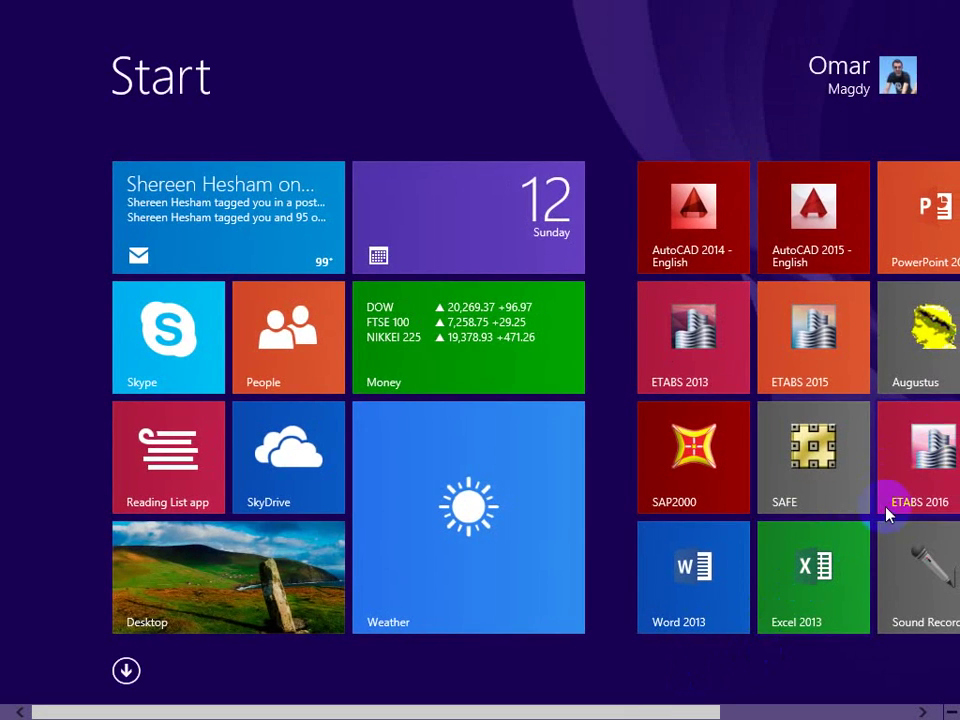
{"action": "left_click", "coordinate": [895, 485]}
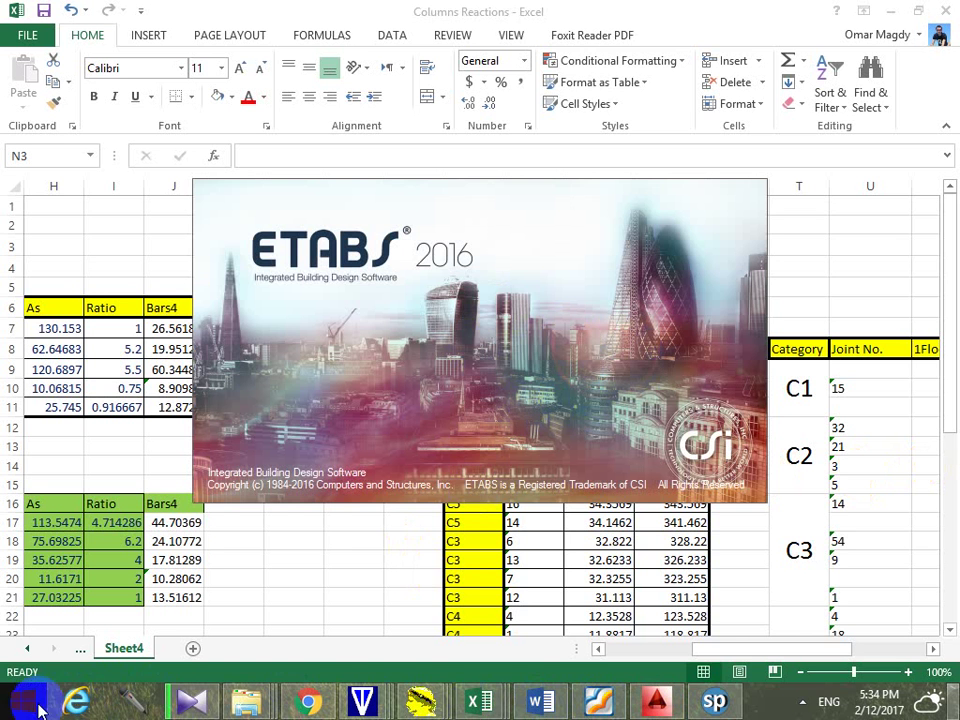
{"action": "left_click", "coordinate": [950, 708]}
{"action": "left_click", "coordinate": [182, 322]}
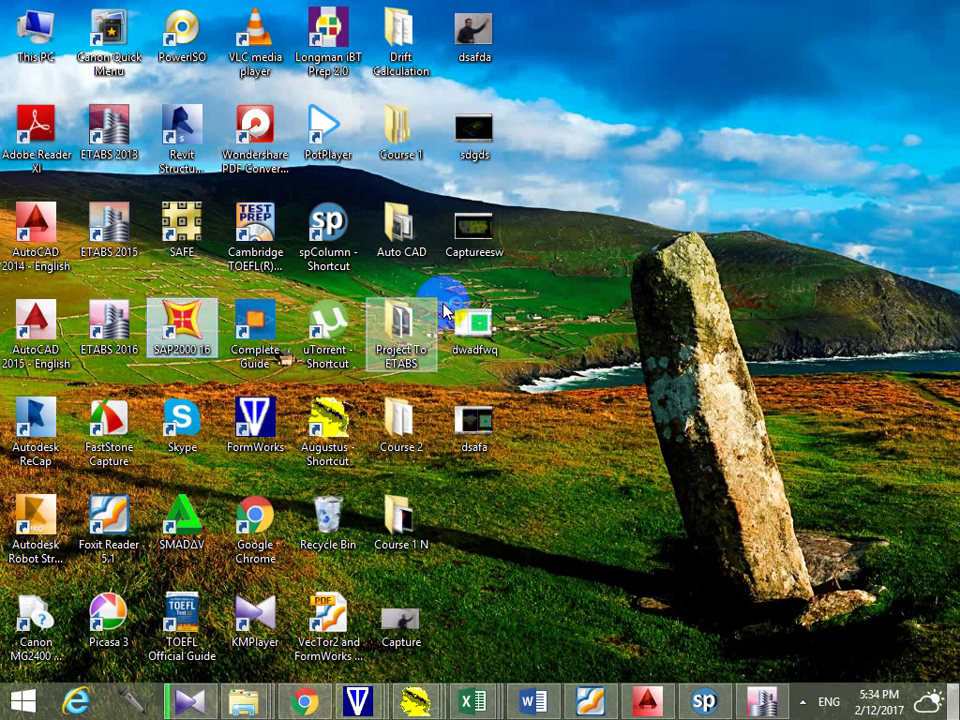
{"action": "left_click", "coordinate": [646, 218]}
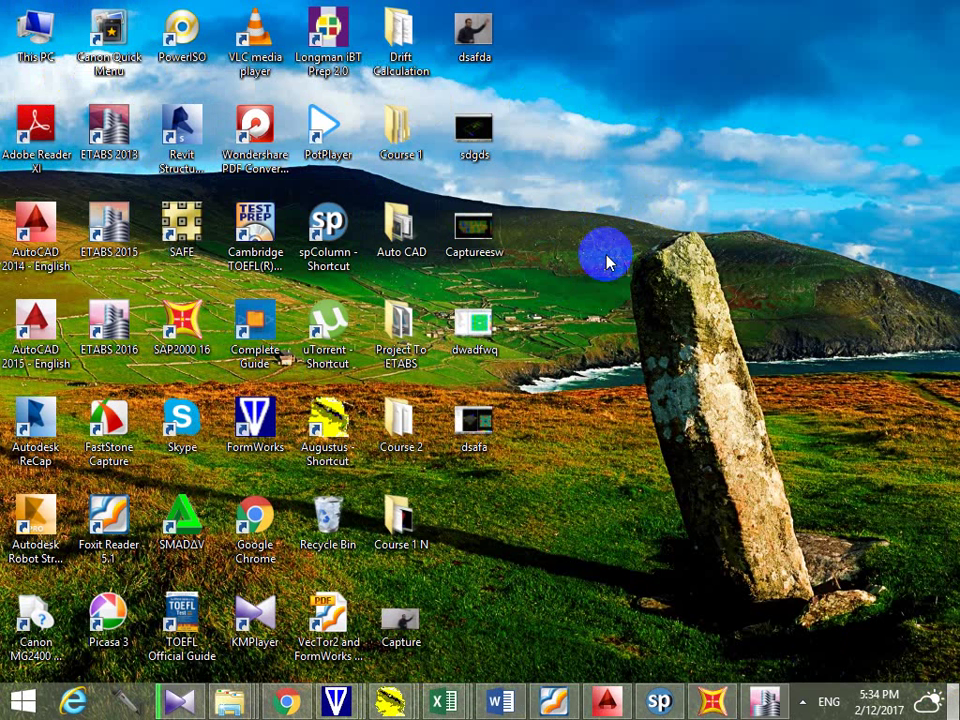
{"action": "left_click", "coordinate": [712, 703]}
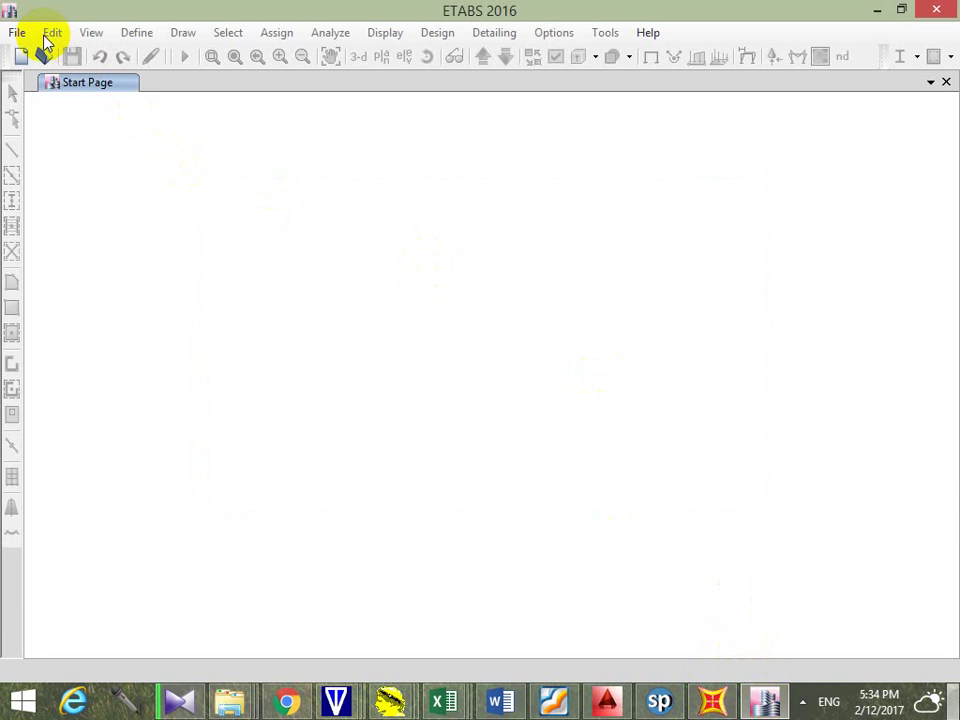
Open the B1 With Seismic model from the Course 2 folder on the Desktop in ETABS 2016
{"action": "left_click", "coordinate": [17, 31]}
{"action": "left_click", "coordinate": [90, 88]}
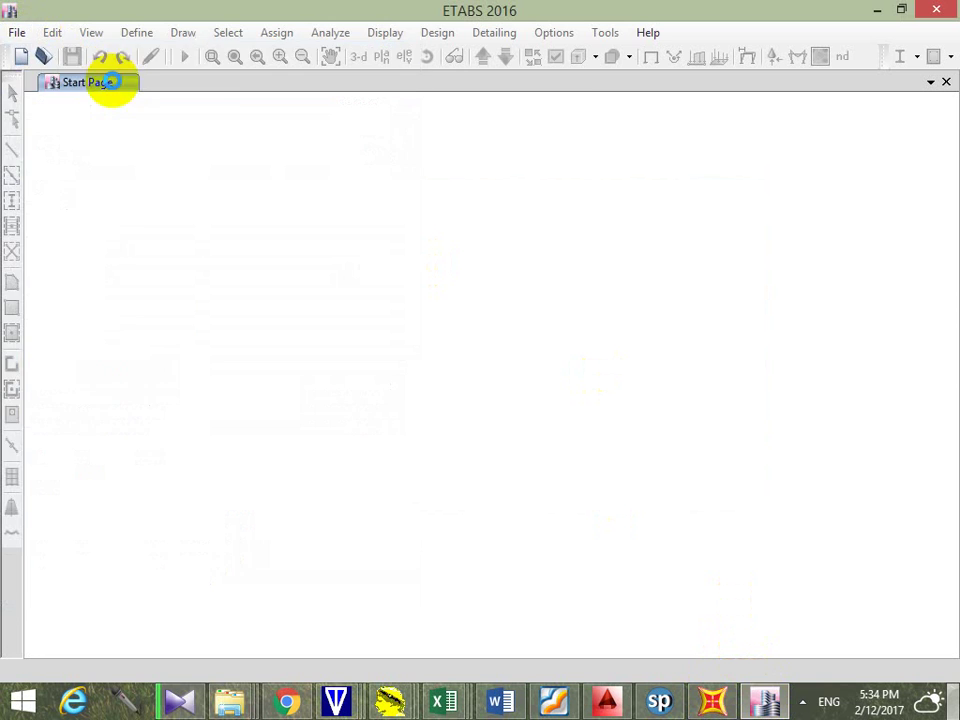
{"action": "left_click_drag", "start_coordinate": [160, 182], "coordinate": [156, 240]}
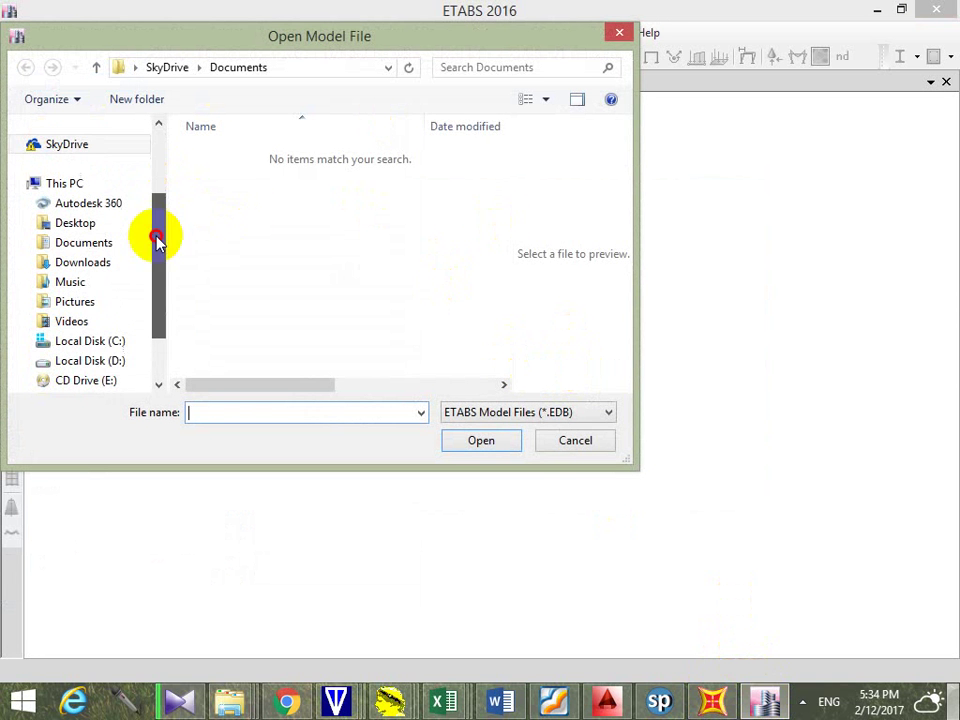
{"action": "left_click", "coordinate": [111, 358]}
{"action": "left_click", "coordinate": [285, 251]}
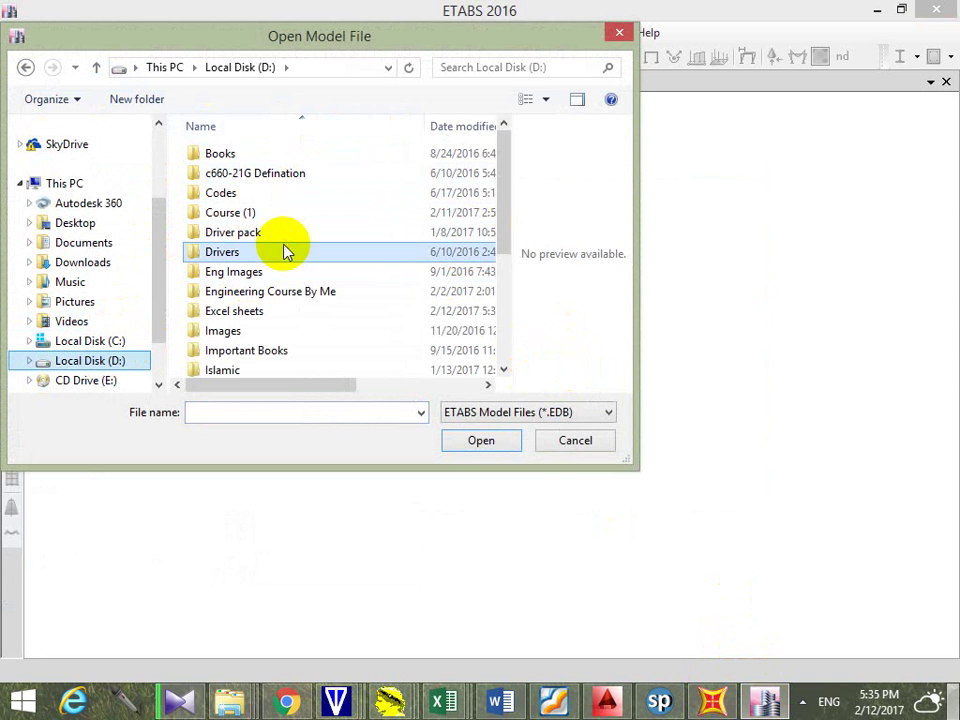
{"action": "scroll", "coordinate": [300, 261], "scroll_direction": "down", "scroll_amount": 1}
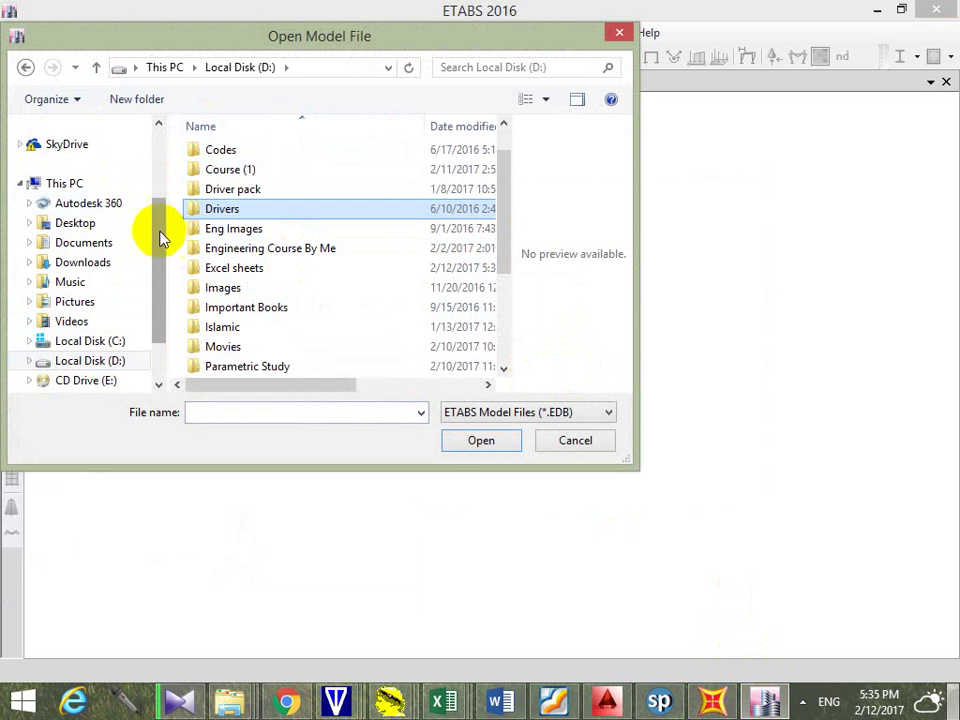
{"action": "left_click_drag", "start_coordinate": [161, 236], "coordinate": [161, 124]}
{"action": "left_click", "coordinate": [75, 158]}
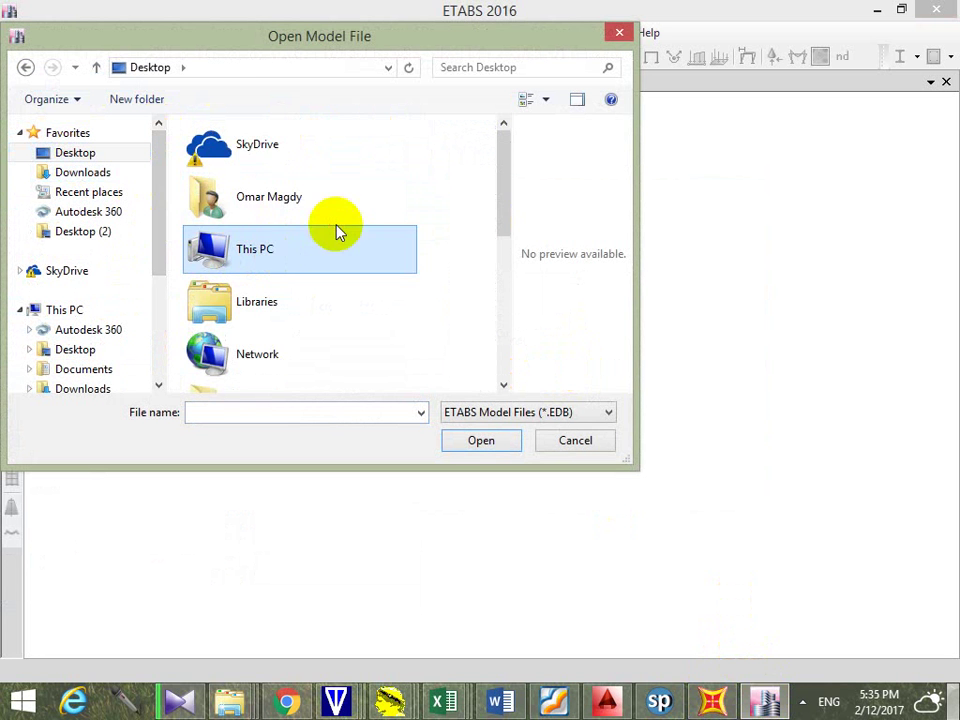
{"action": "scroll", "coordinate": [336, 231], "scroll_direction": "down", "scroll_amount": 5}
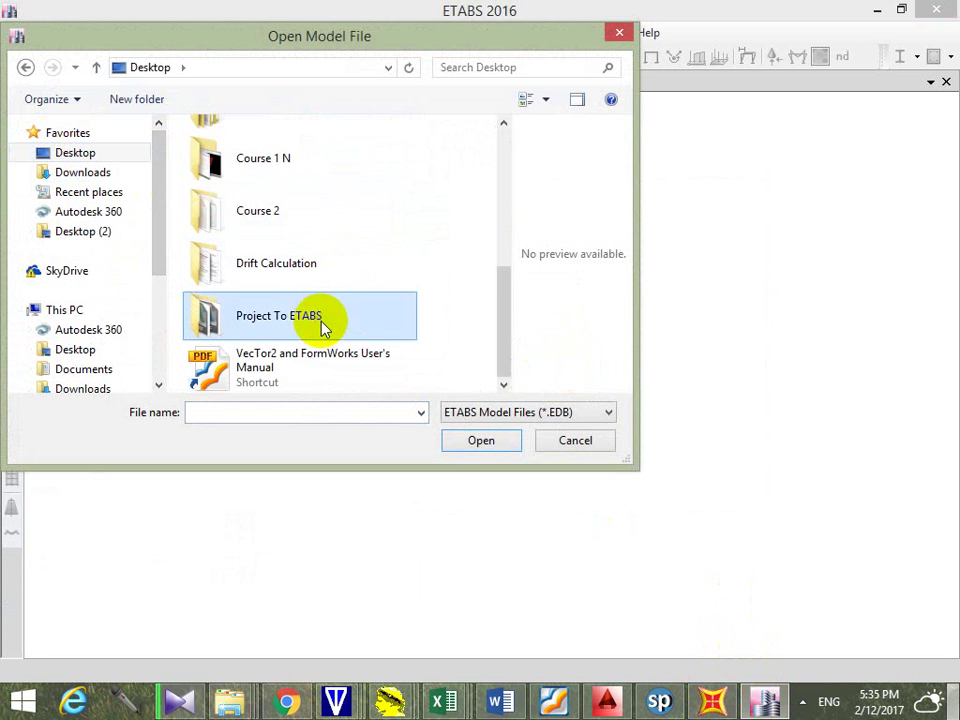
{"action": "double_click", "coordinate": [343, 215]}
{"action": "left_click", "coordinate": [358, 282]}
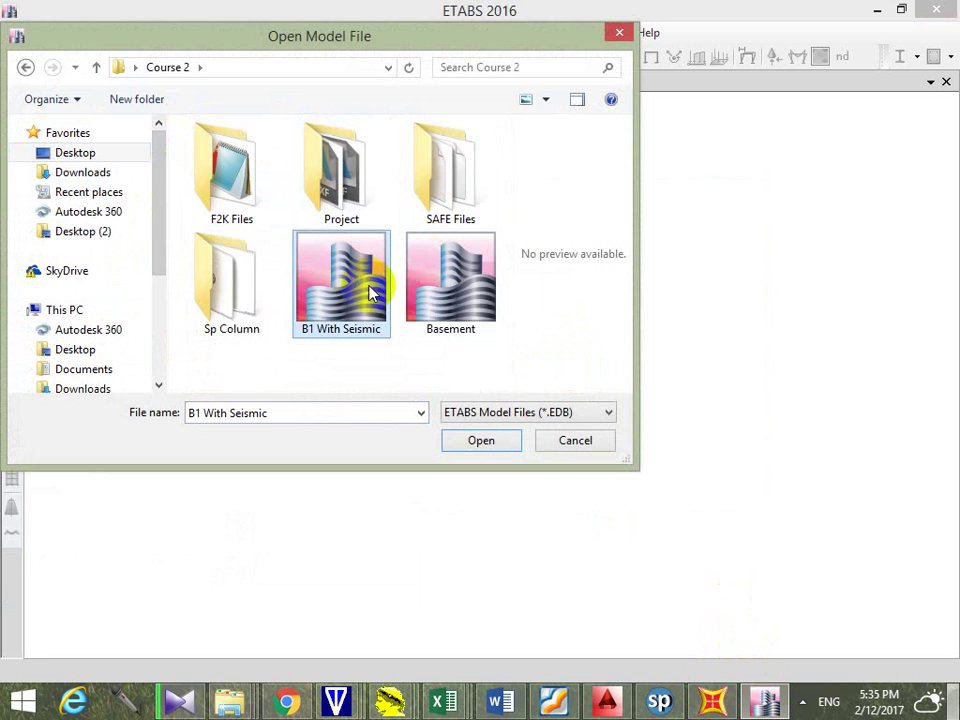
{"action": "left_click", "coordinate": [442, 276]}
{"action": "left_click", "coordinate": [355, 318]}
{"action": "double_click", "coordinate": [355, 318]}
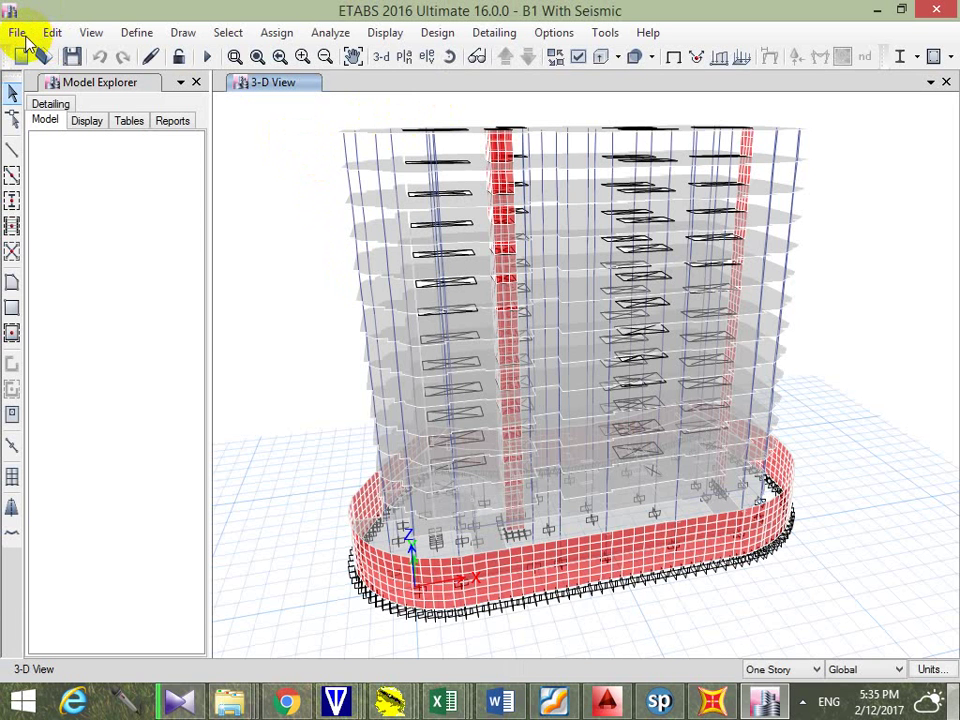
Open the model ETAB Model 22-5-2016 from D:\Engineering Course By Me\CSI-Course (1)\Group 7\Seismic
{"action": "left_click", "coordinate": [18, 33]}
{"action": "left_click", "coordinate": [18, 33]}
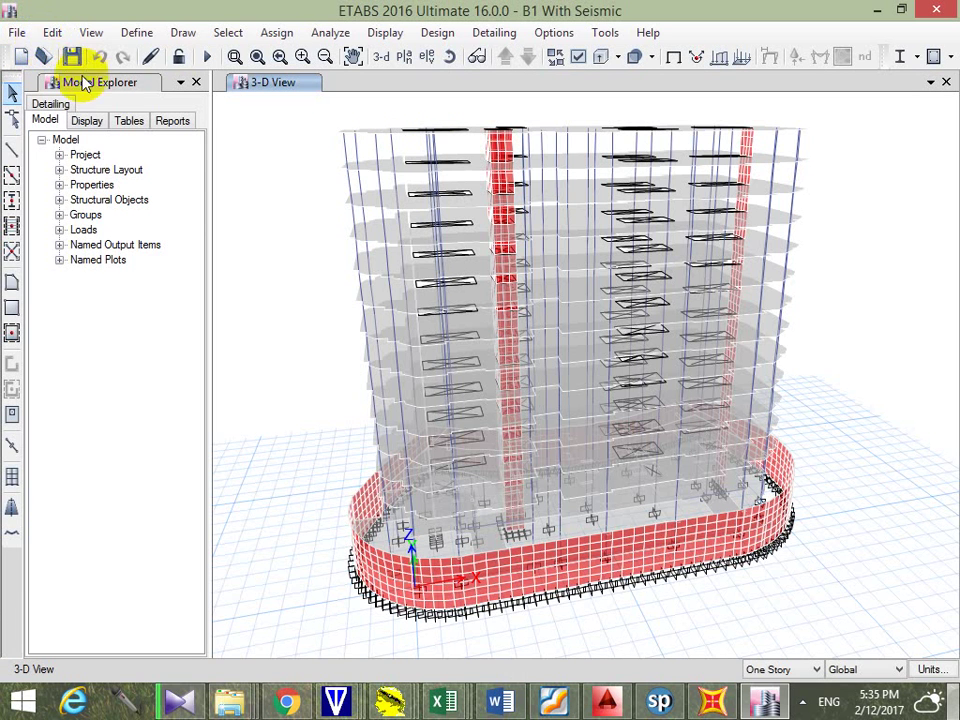
{"action": "left_click", "coordinate": [18, 33]}
{"action": "left_click", "coordinate": [55, 80]}
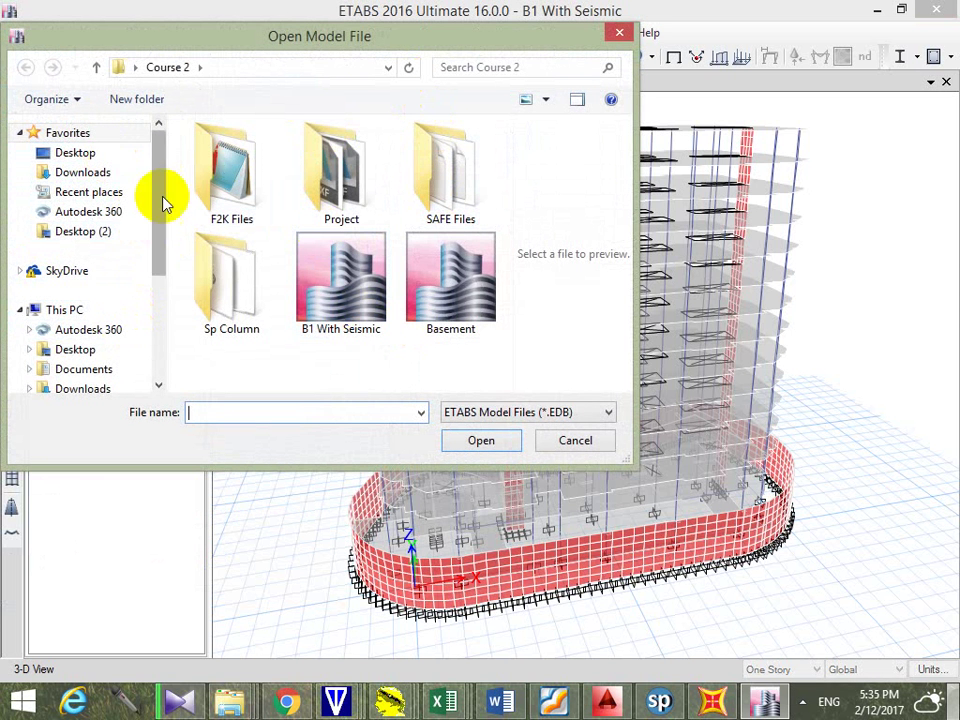
{"action": "left_click_drag", "start_coordinate": [162, 195], "coordinate": [161, 251]}
{"action": "left_click", "coordinate": [150, 376]}
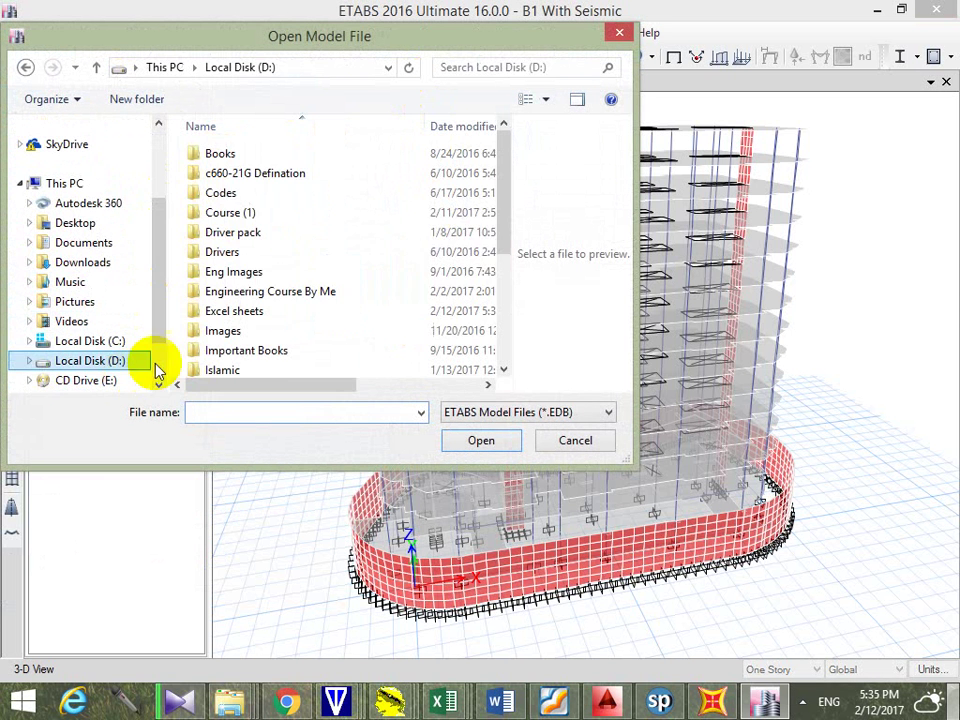
{"action": "double_click", "coordinate": [358, 291]}
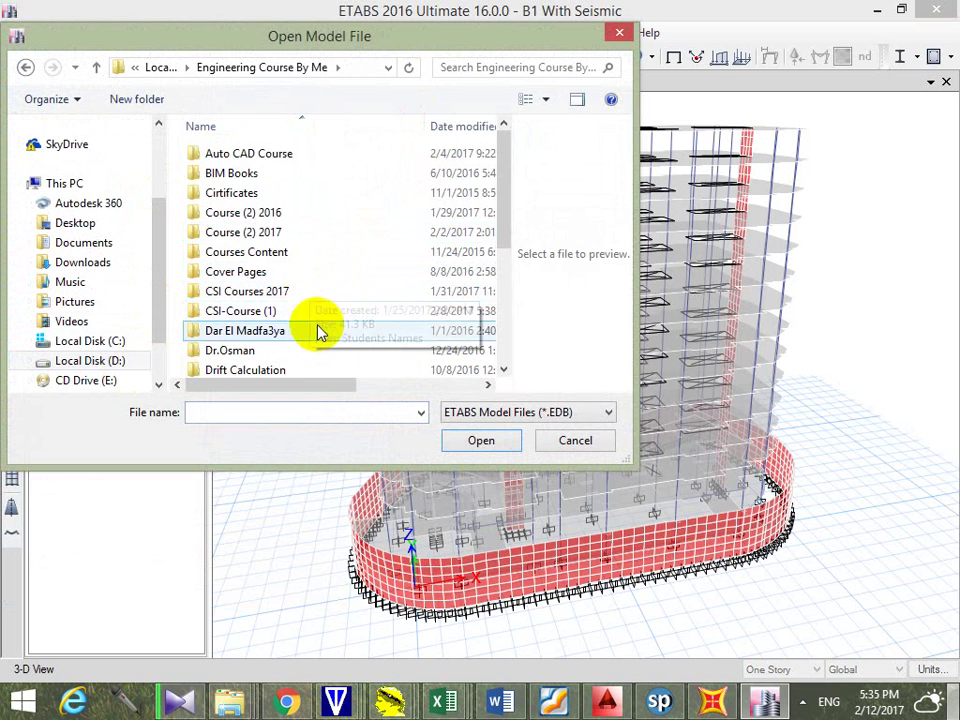
{"action": "left_click", "coordinate": [317, 310]}
{"action": "double_click", "coordinate": [317, 310]}
{"action": "double_click", "coordinate": [296, 285]}
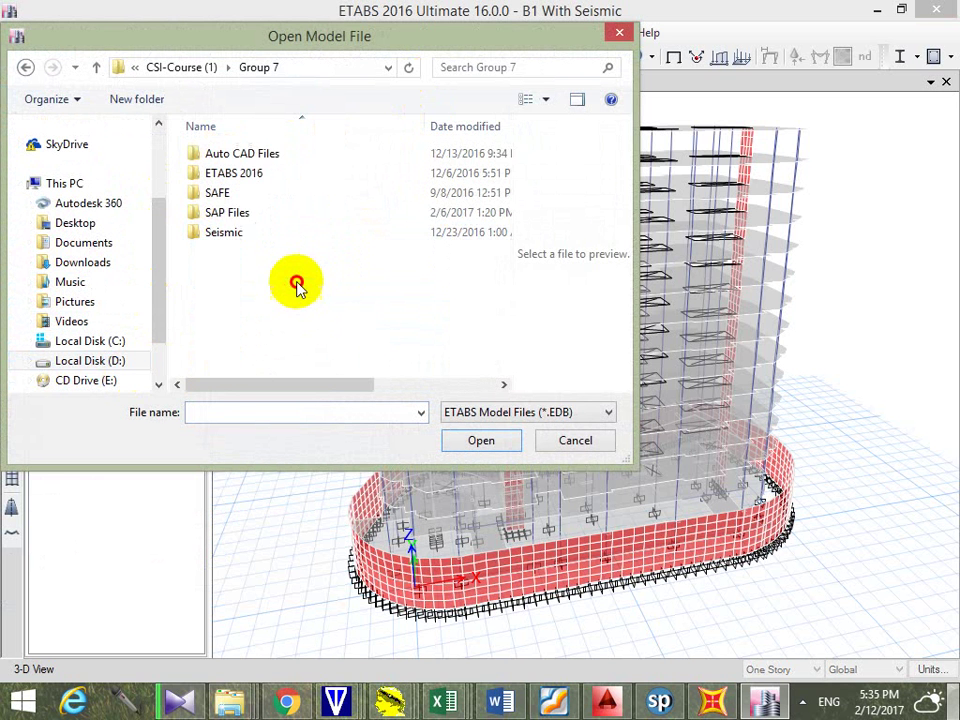
{"action": "double_click", "coordinate": [247, 244]}
{"action": "left_click", "coordinate": [272, 175]}
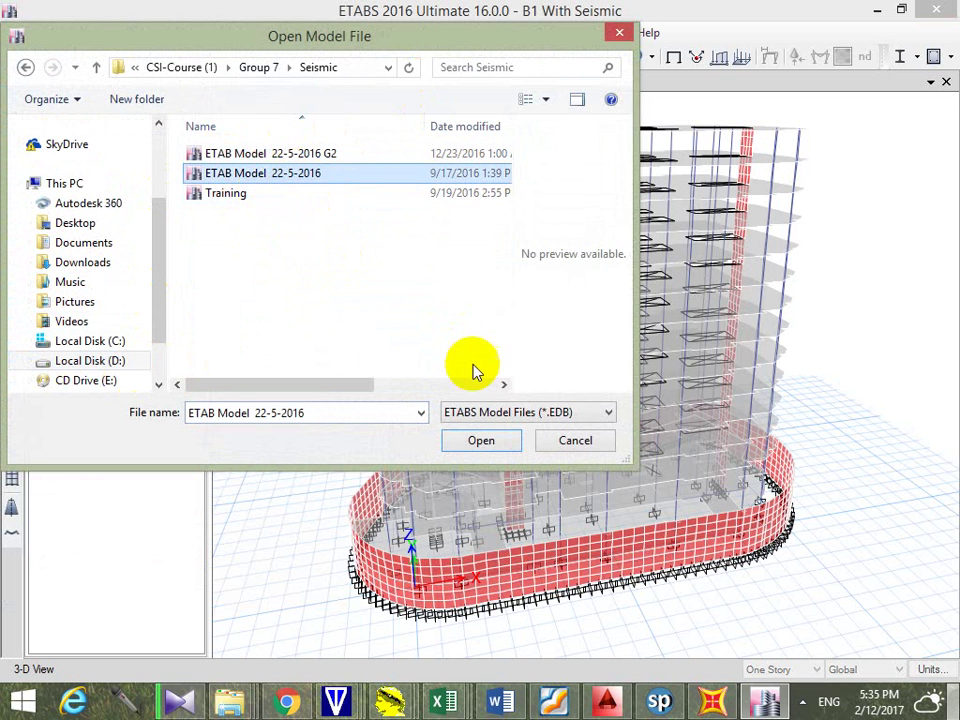
{"action": "left_click", "coordinate": [478, 441]}
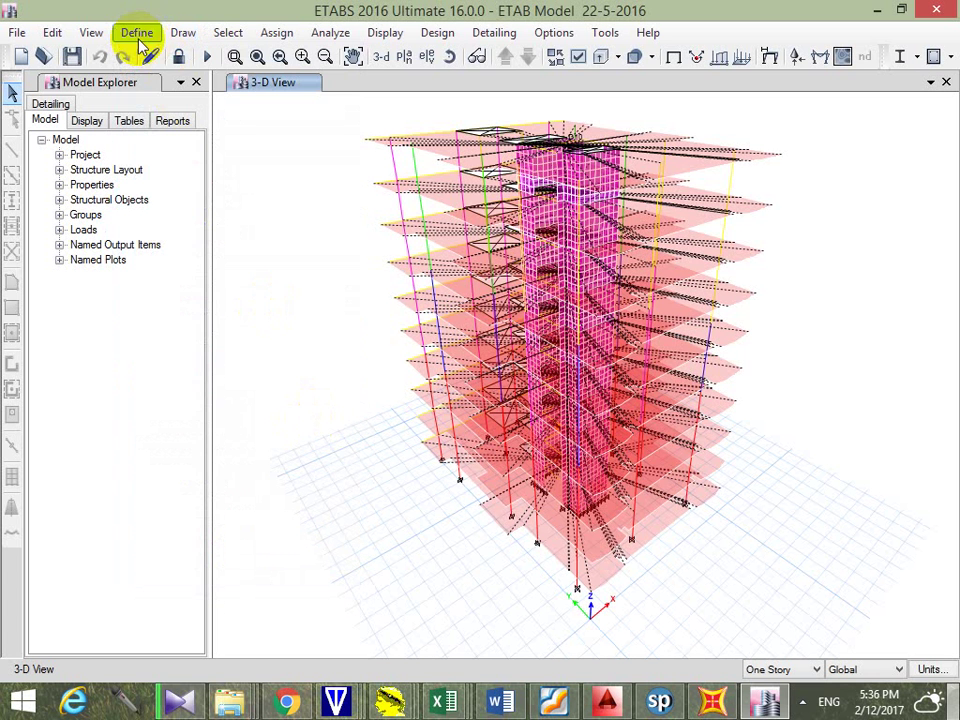
Review the load patterns defined in the ETAB Model 22-5-2016 model, leaving them as they are
{"action": "left_click", "coordinate": [137, 34]}
{"action": "left_click", "coordinate": [246, 418]}
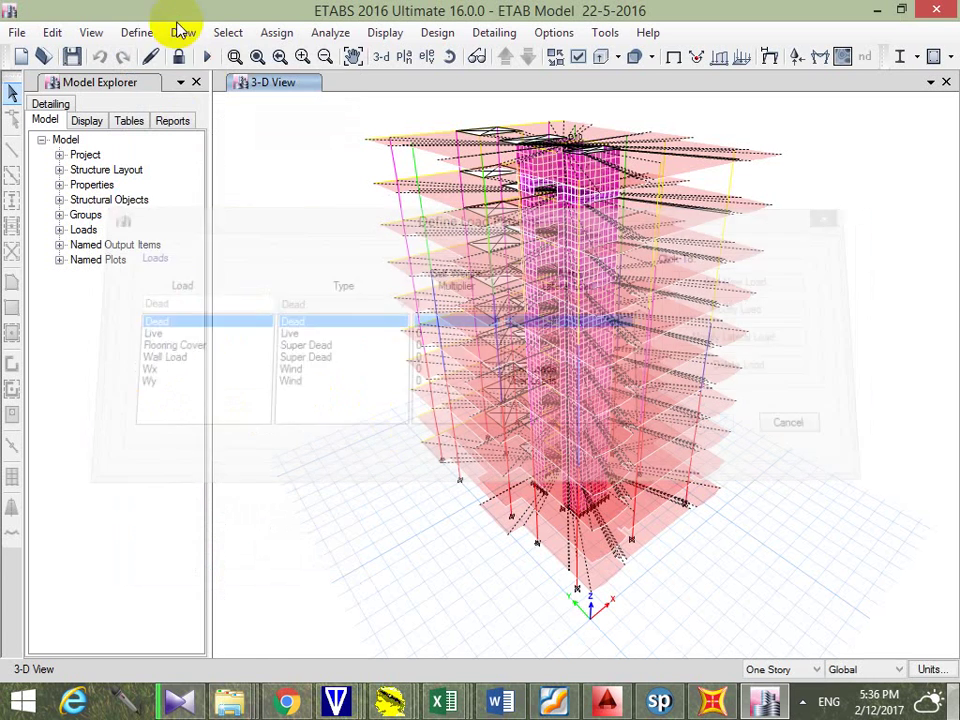
{"action": "left_click", "coordinate": [137, 32]}
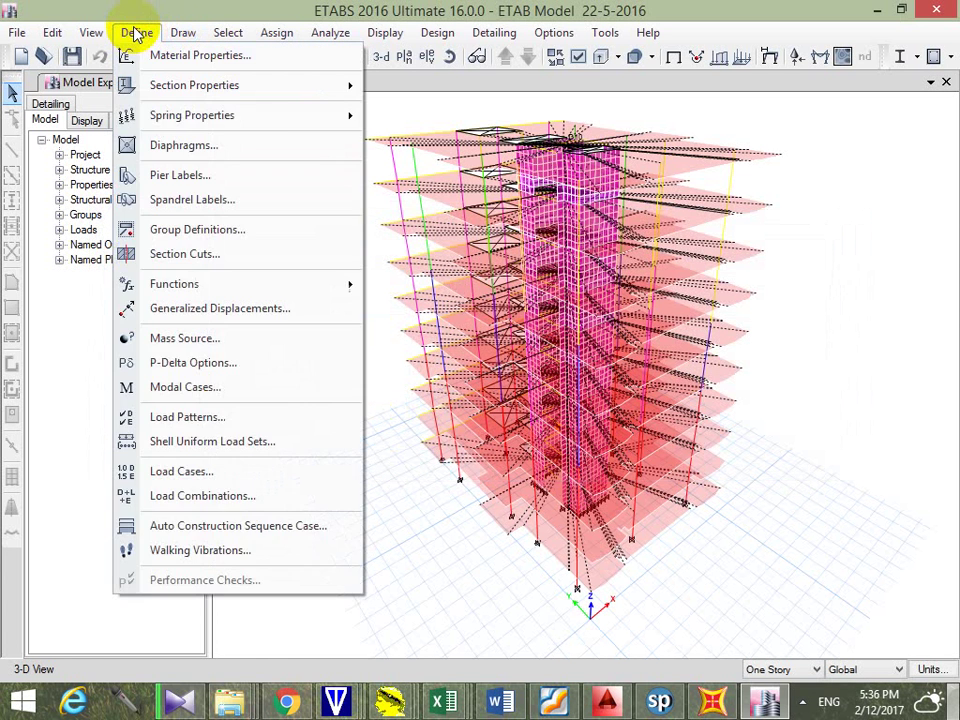
{"action": "key", "text": "Escape"}
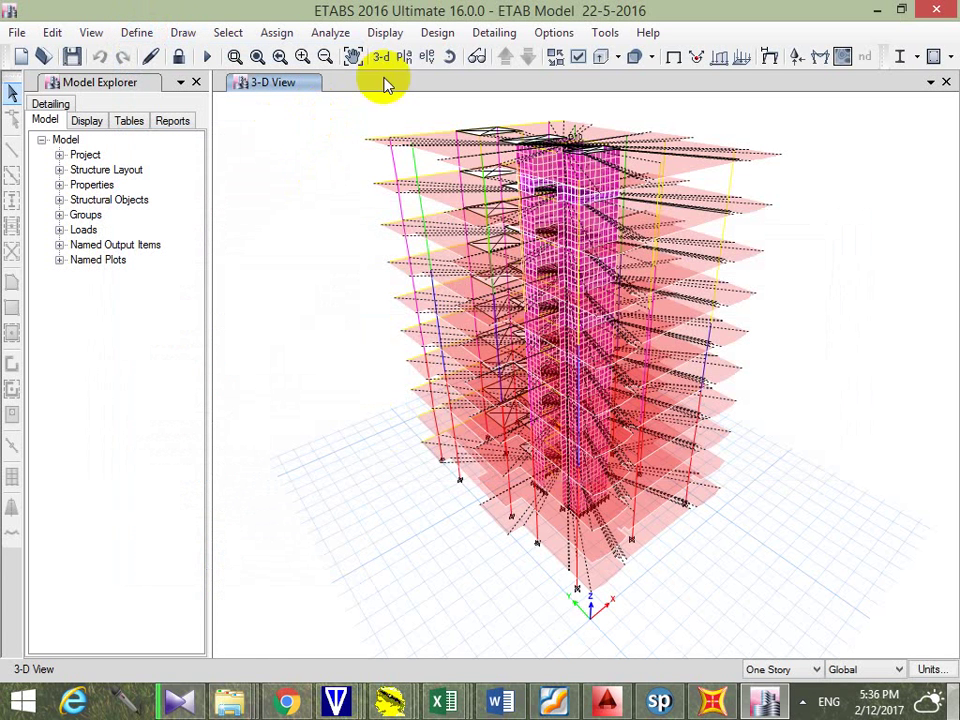
Show the Story1 plan view in place of the 3-D view
{"action": "left_click", "coordinate": [405, 58]}
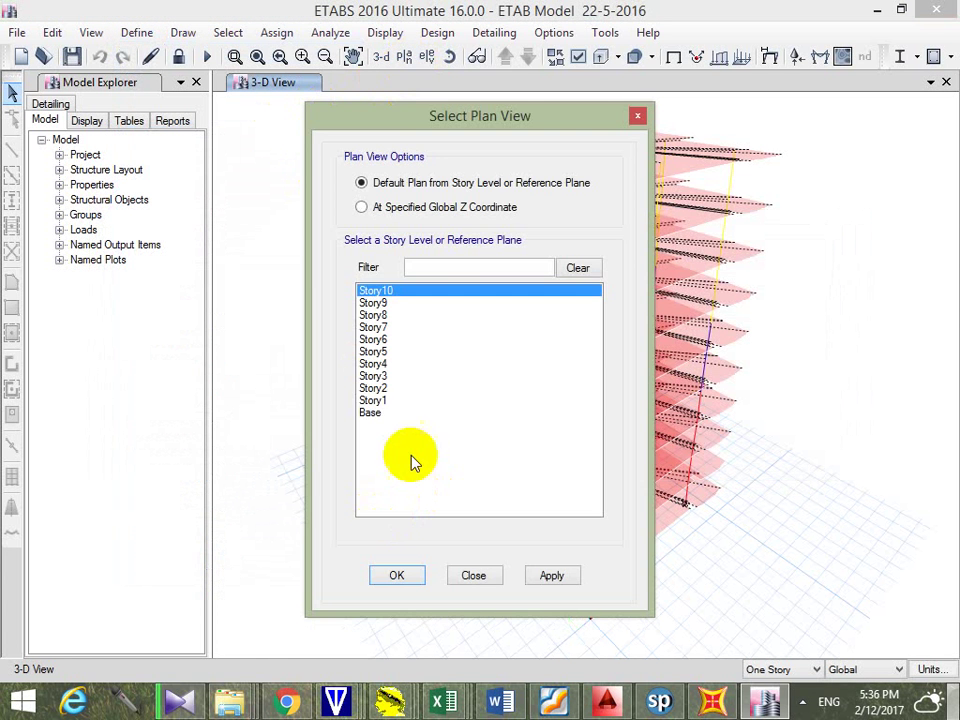
{"action": "left_click", "coordinate": [388, 402]}
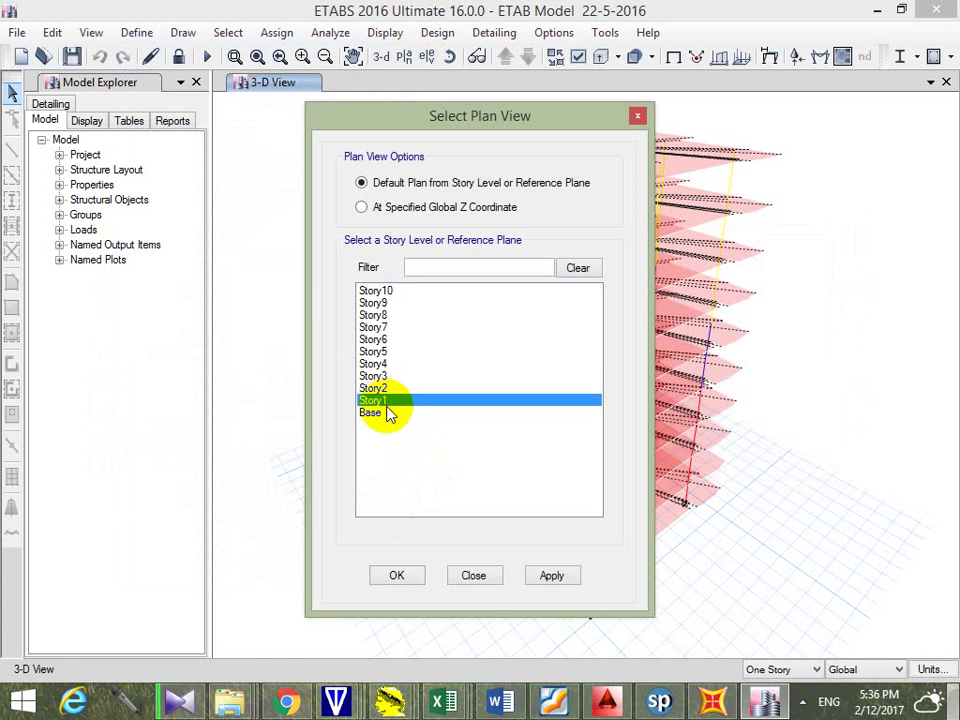
{"action": "left_click", "coordinate": [552, 576]}
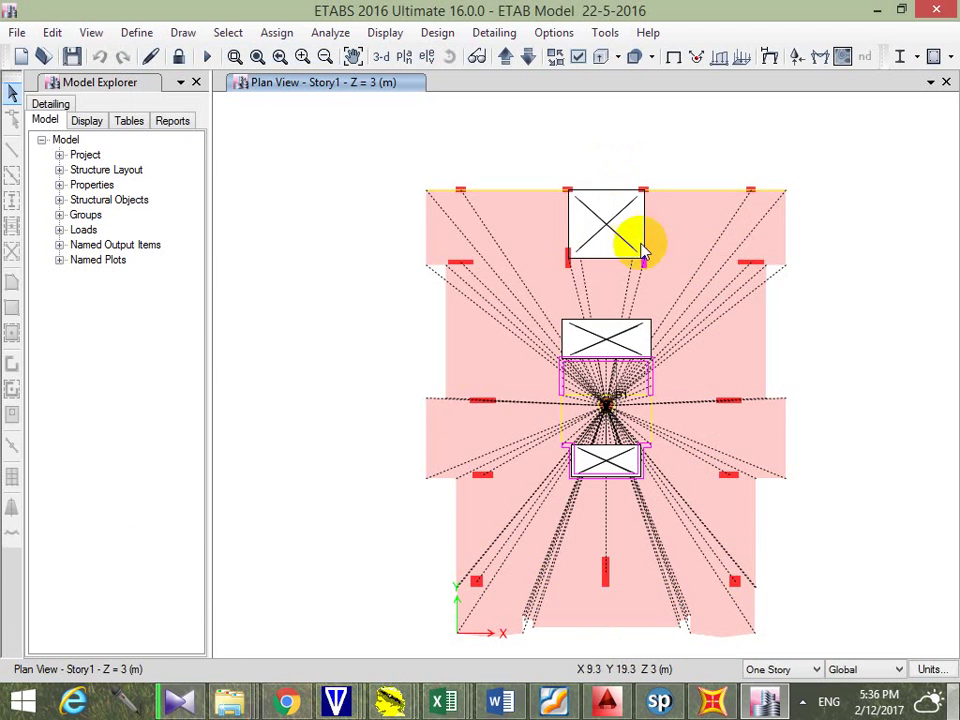
{"action": "middle_click_drag", "start_coordinate": [613, 342], "coordinate": [583, 305]}
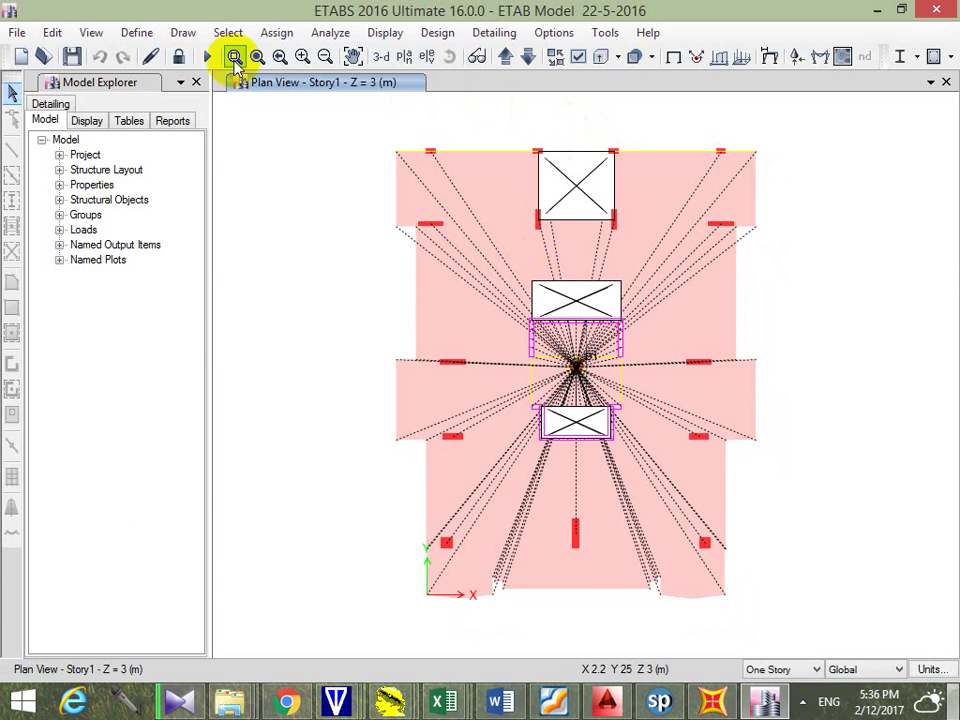
Review the user-defined lateral wind loads of the Wx and Wy load patterns, leaving the definitions as they are
{"action": "left_click", "coordinate": [137, 32]}
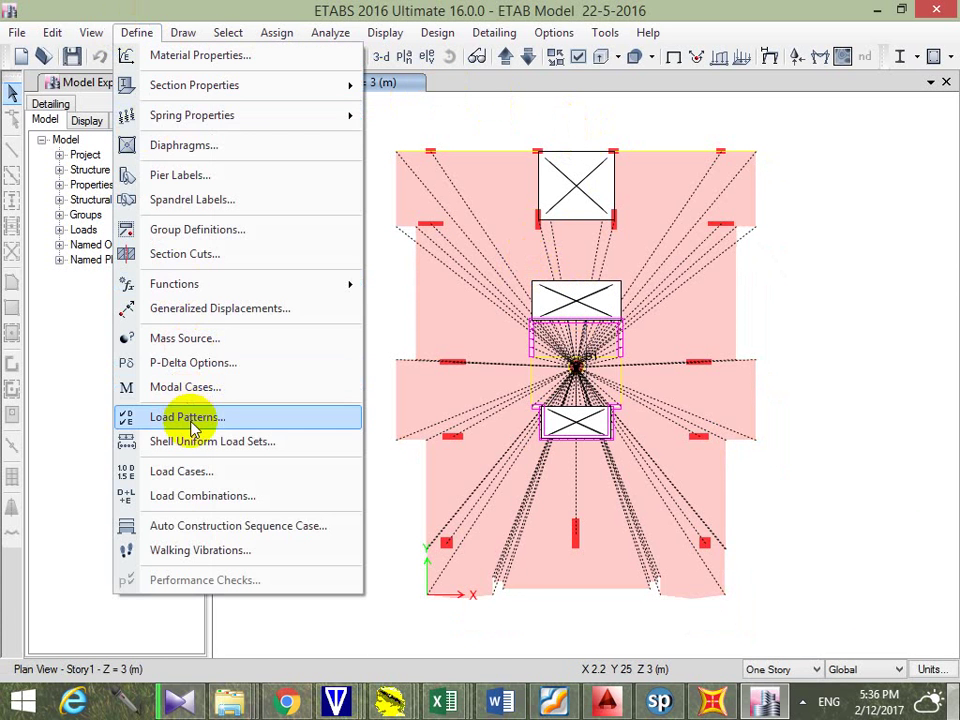
{"action": "left_click", "coordinate": [190, 420]}
{"action": "left_click", "coordinate": [162, 370]}
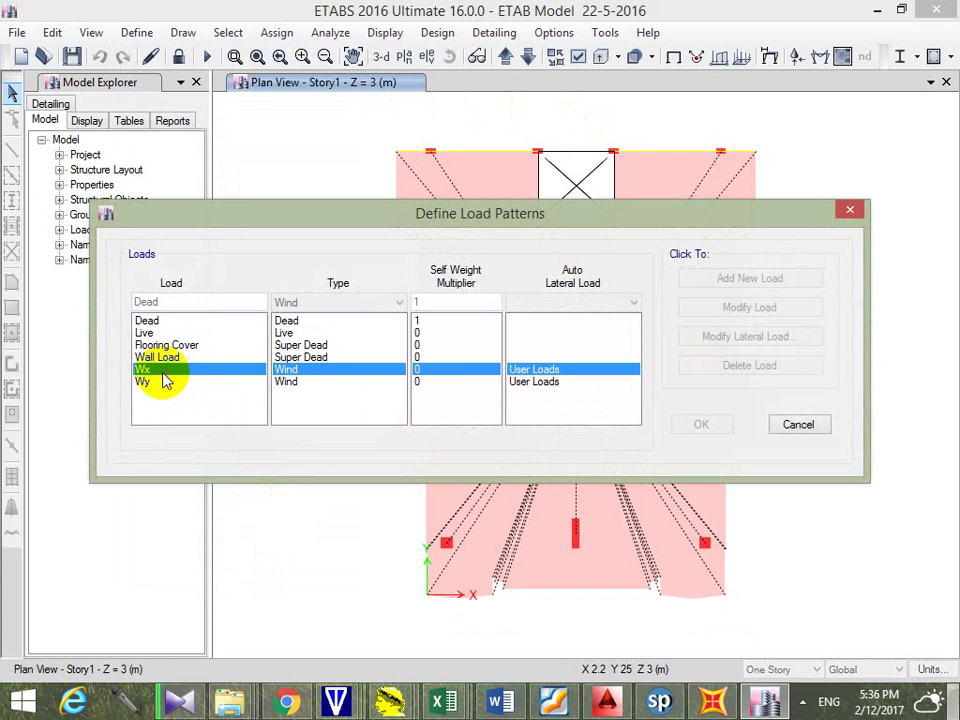
{"action": "left_click", "coordinate": [722, 340]}
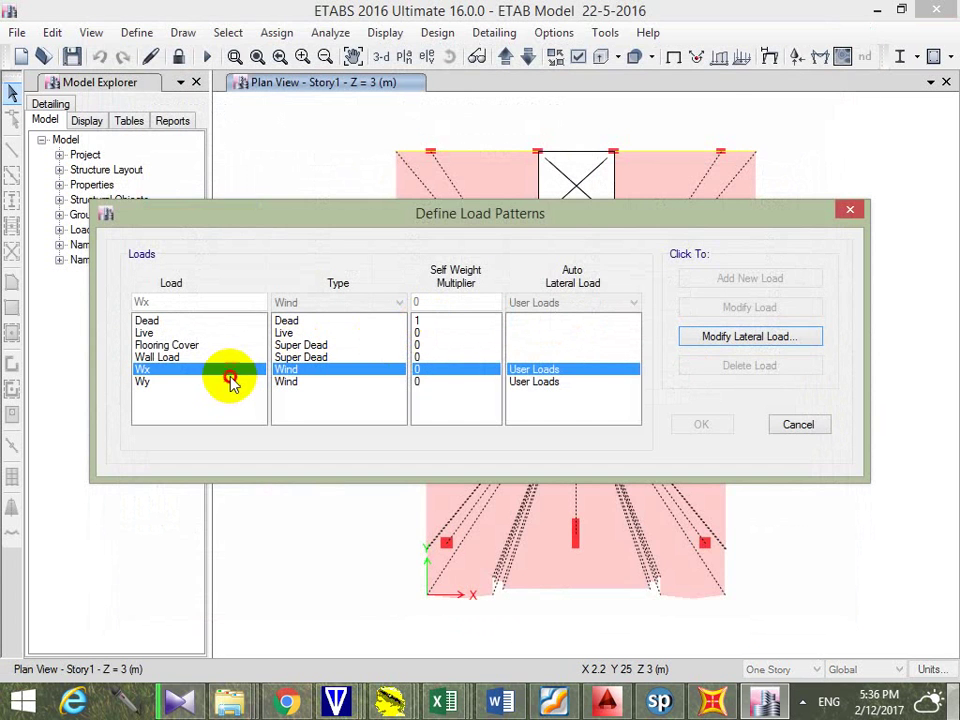
{"action": "left_click", "coordinate": [230, 382]}
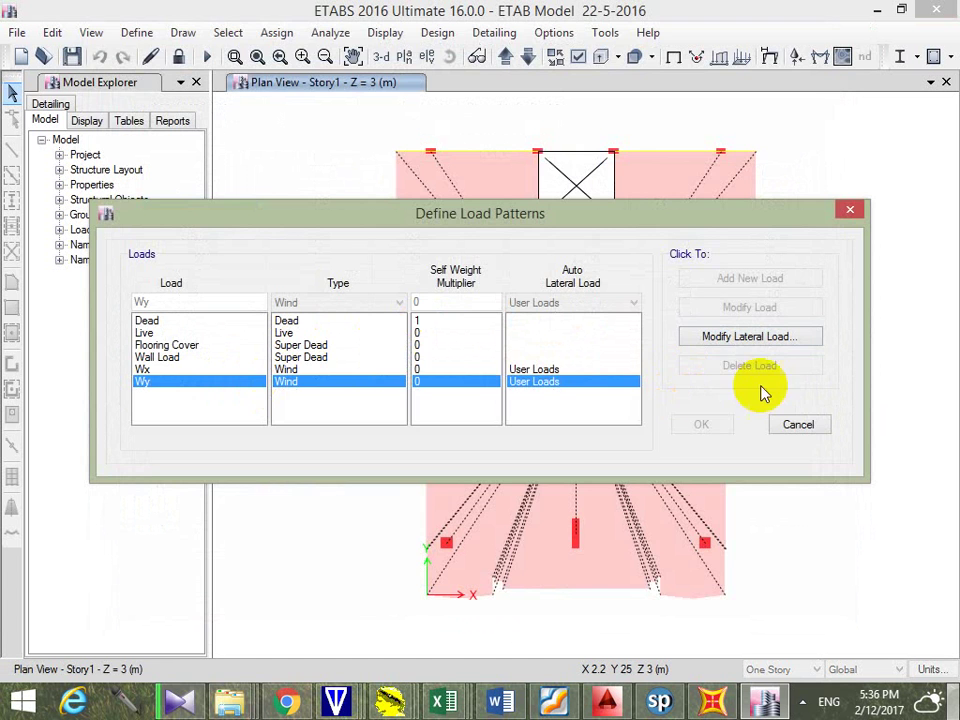
{"action": "left_click", "coordinate": [684, 342]}
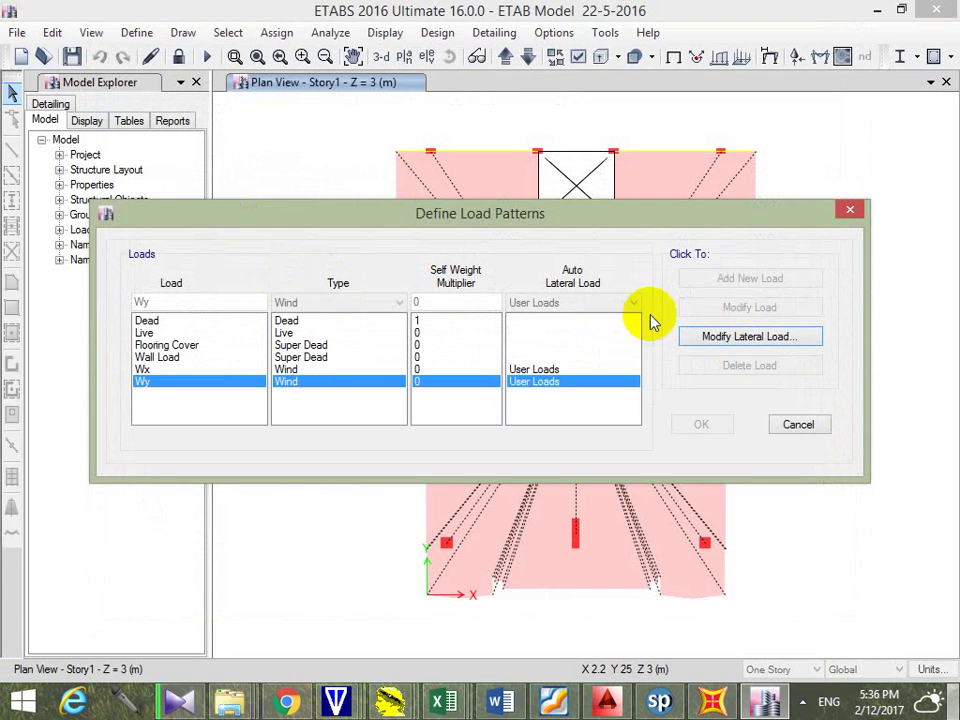
{"action": "left_click", "coordinate": [795, 422]}
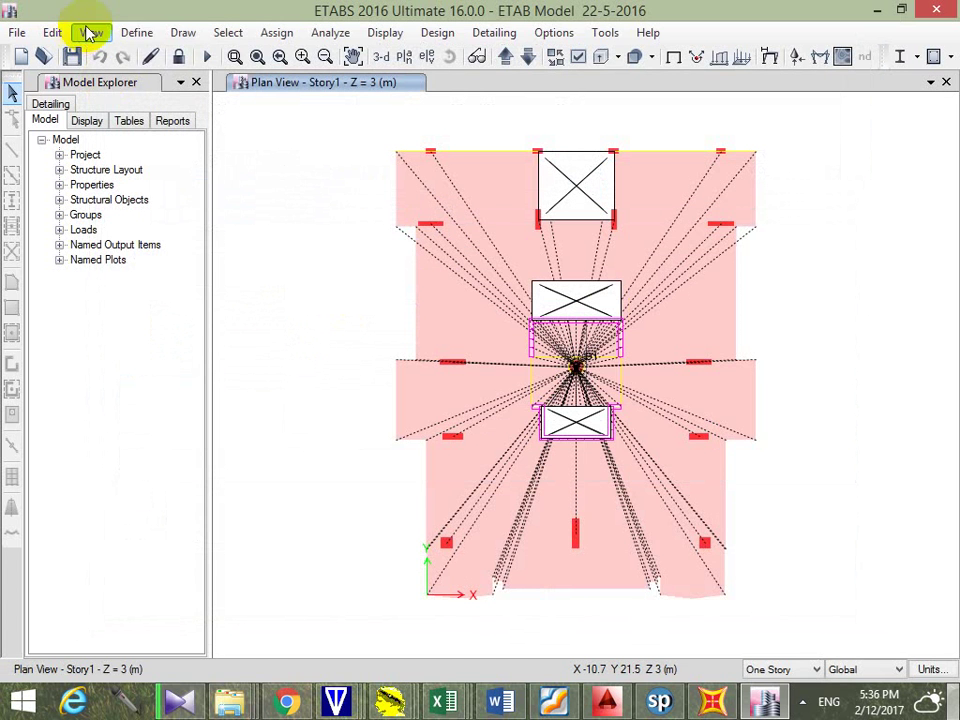
Review the settings of the R_X and R_Y response spectrum load cases
{"action": "left_click", "coordinate": [136, 32]}
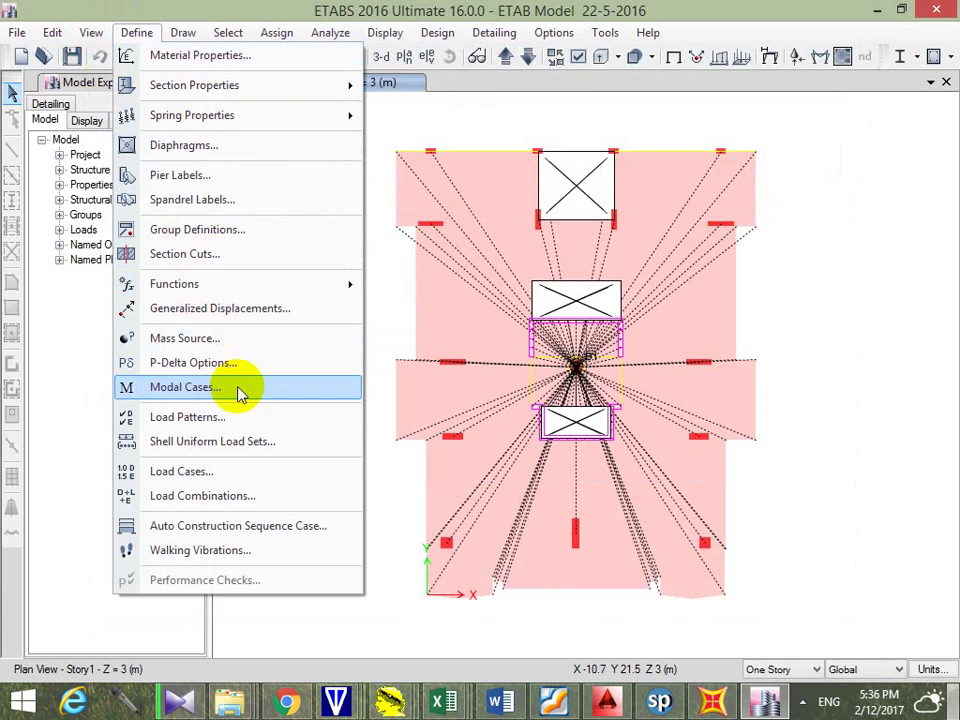
{"action": "left_click", "coordinate": [240, 471]}
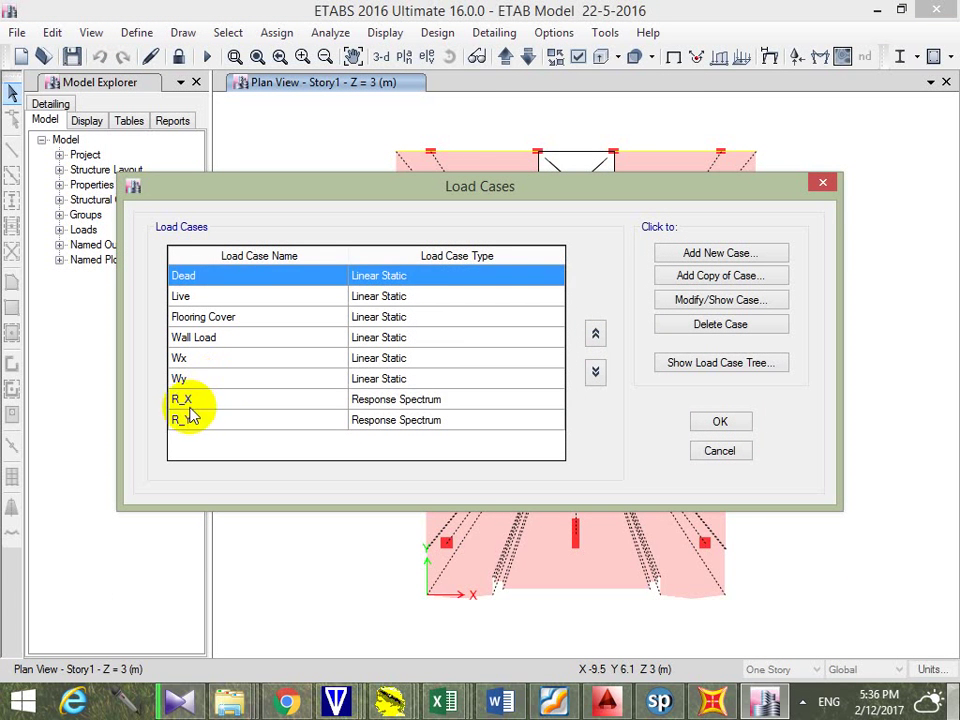
{"action": "left_click", "coordinate": [225, 399]}
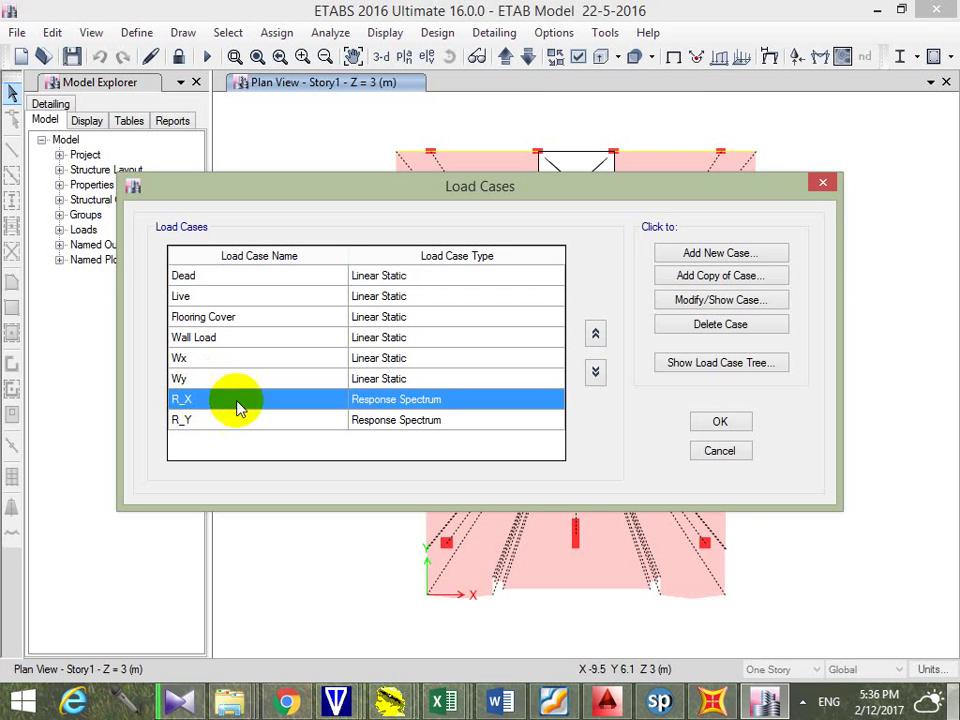
{"action": "left_click", "coordinate": [718, 296]}
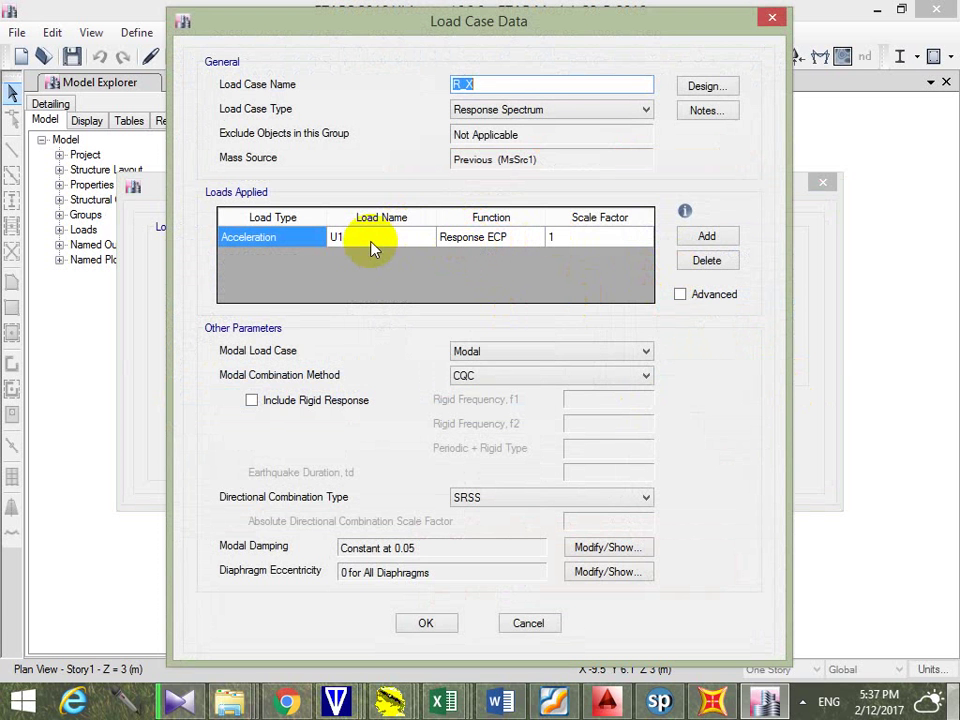
{"action": "key", "text": "Return"}
{"action": "left_click", "coordinate": [300, 420]}
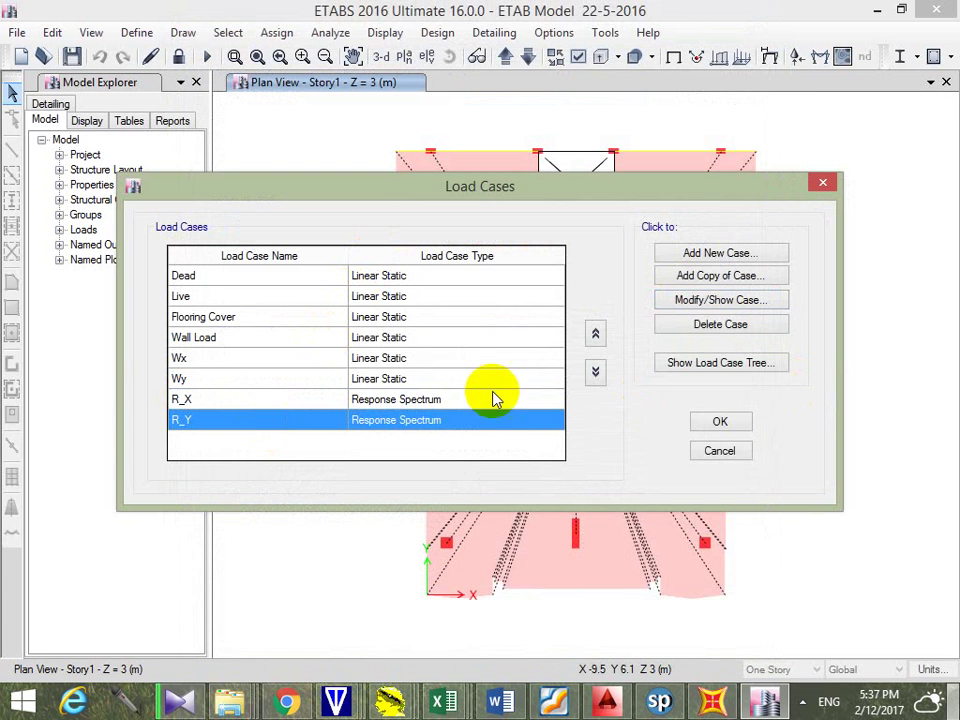
{"action": "left_click", "coordinate": [712, 302]}
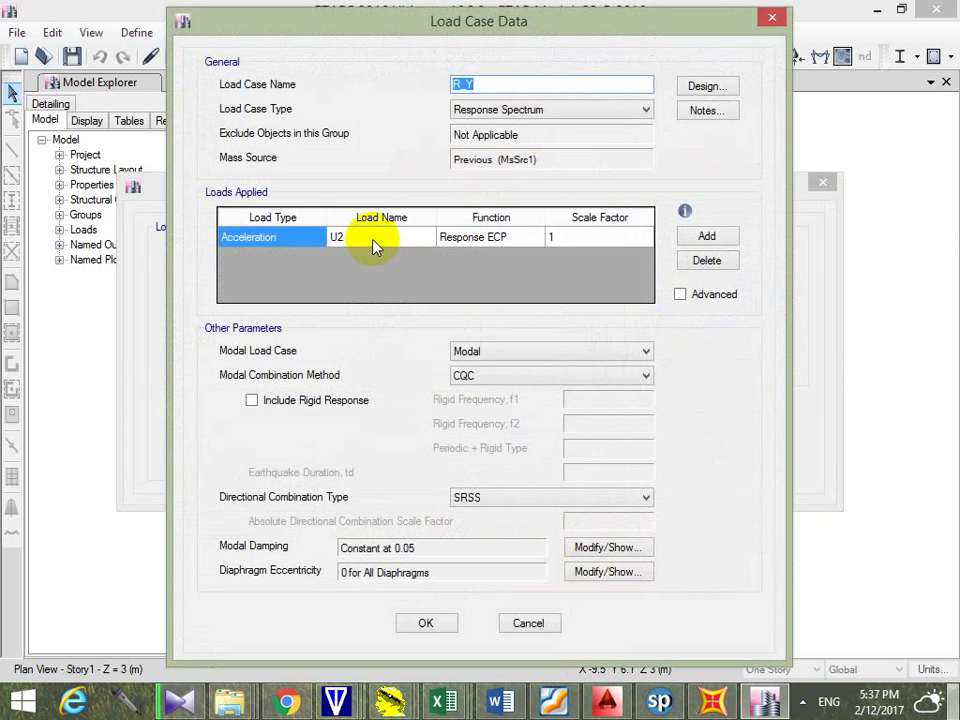
{"action": "key", "text": "Return"}
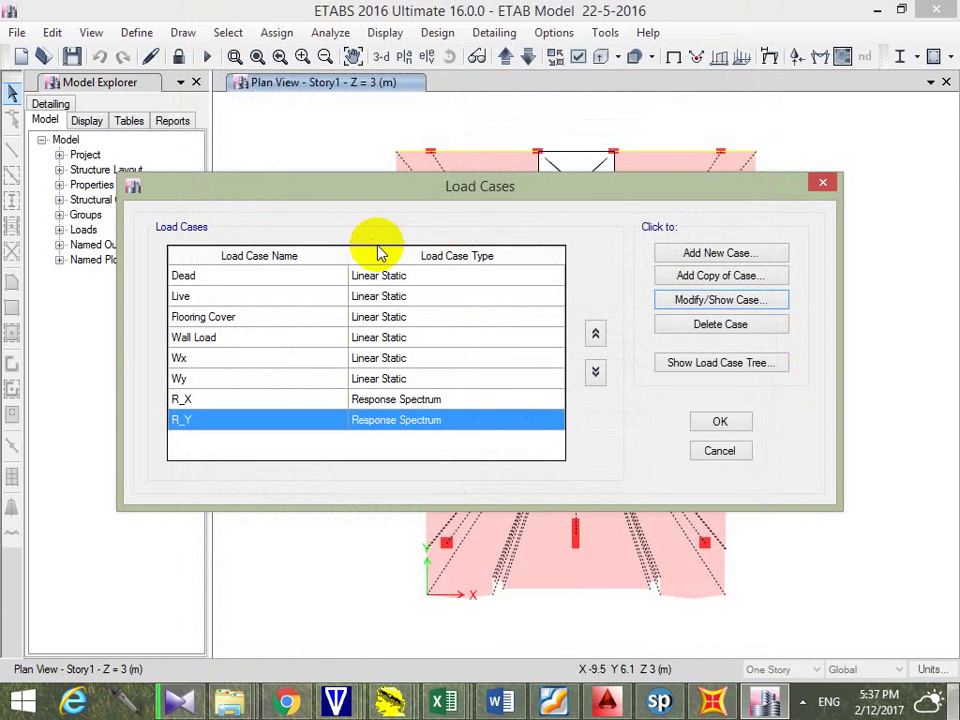
{"action": "key", "text": "Return"}
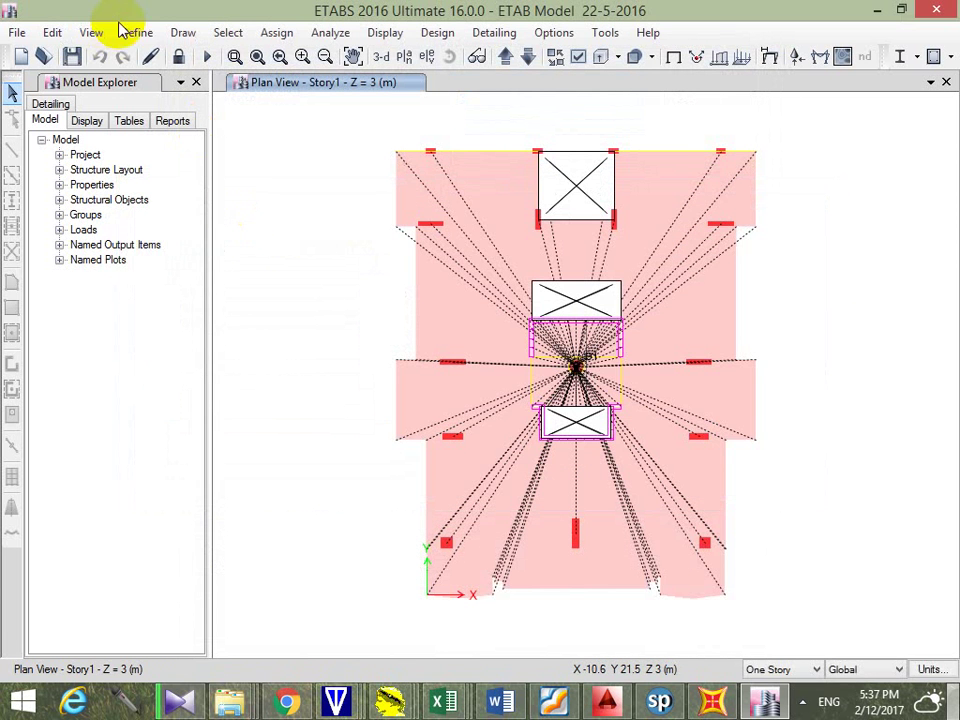
Inspect the period and value data of the ECP 203 response spectrum function without changing it
{"action": "left_click", "coordinate": [137, 32]}
{"action": "mouse_move", "coordinate": [225, 288]}
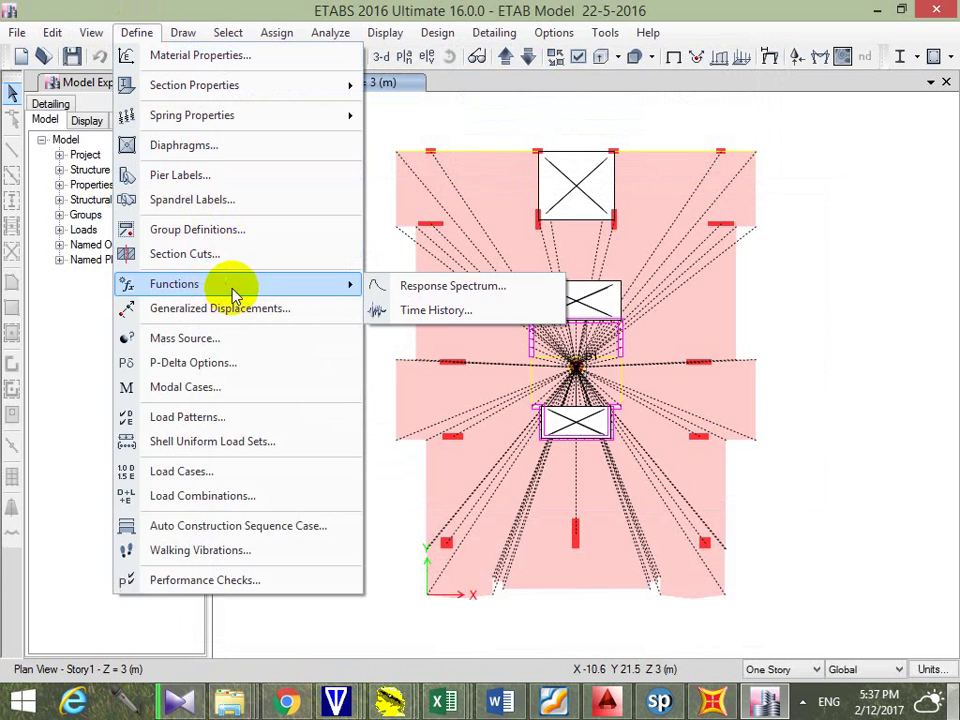
{"action": "left_click", "coordinate": [426, 287]}
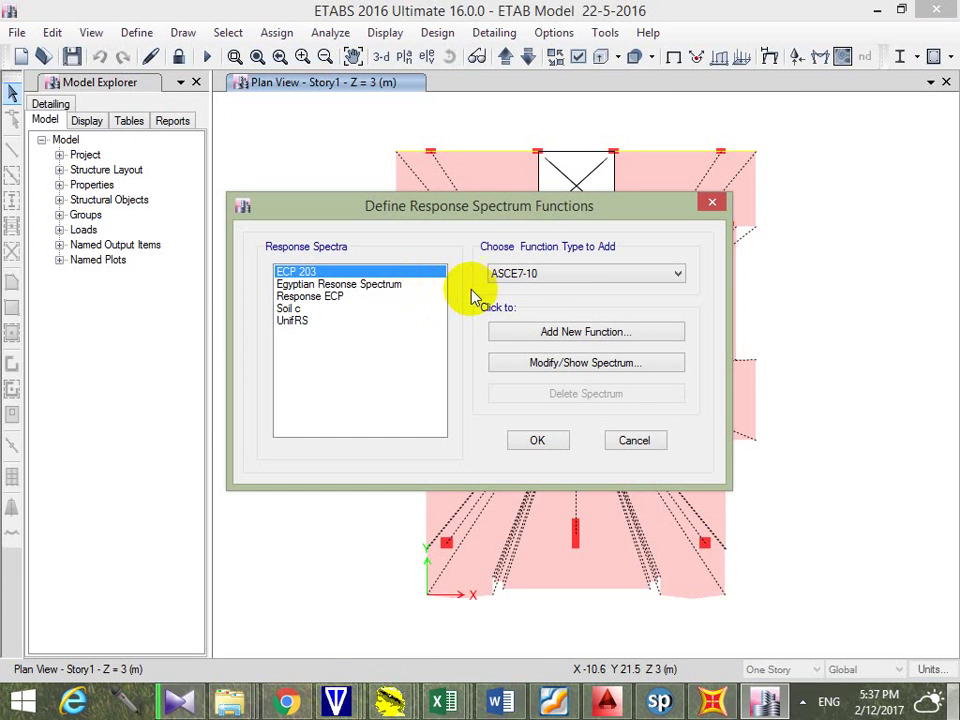
{"action": "left_click", "coordinate": [612, 362]}
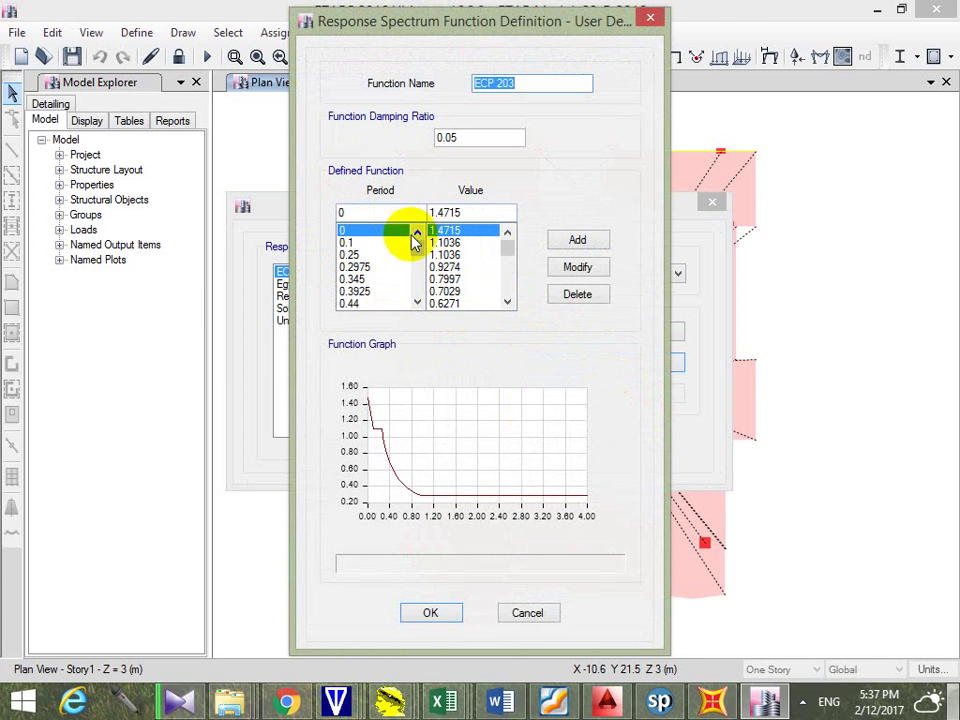
{"action": "key", "text": "Escape"}
{"action": "key", "text": "Escape"}
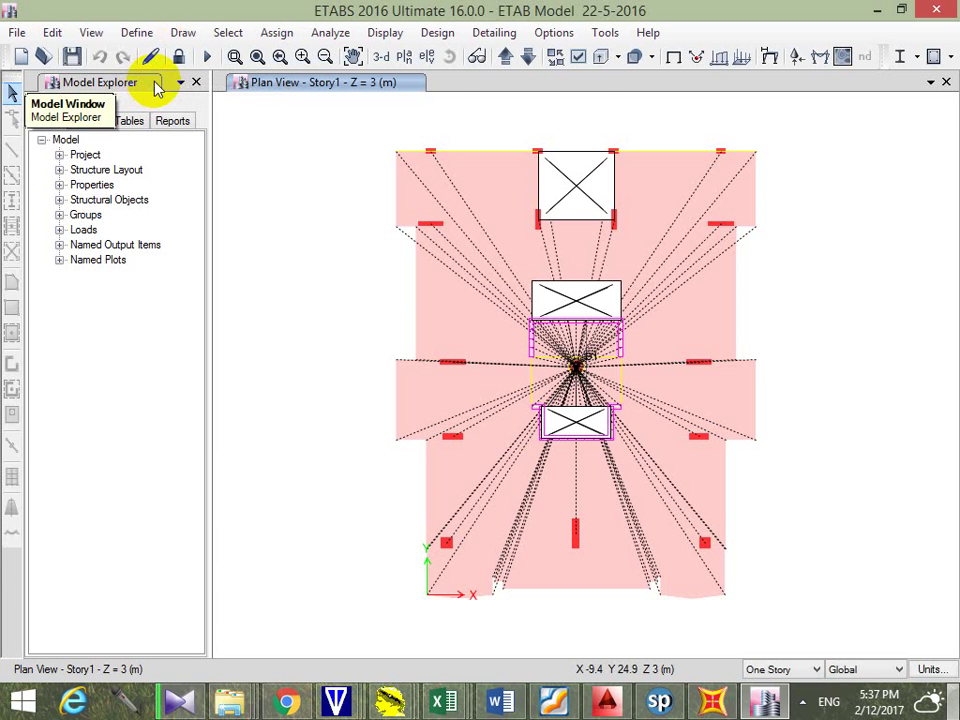
Display the Modal Participating Mass Ratios table from the analysis modal results
{"action": "left_click", "coordinate": [386, 33]}
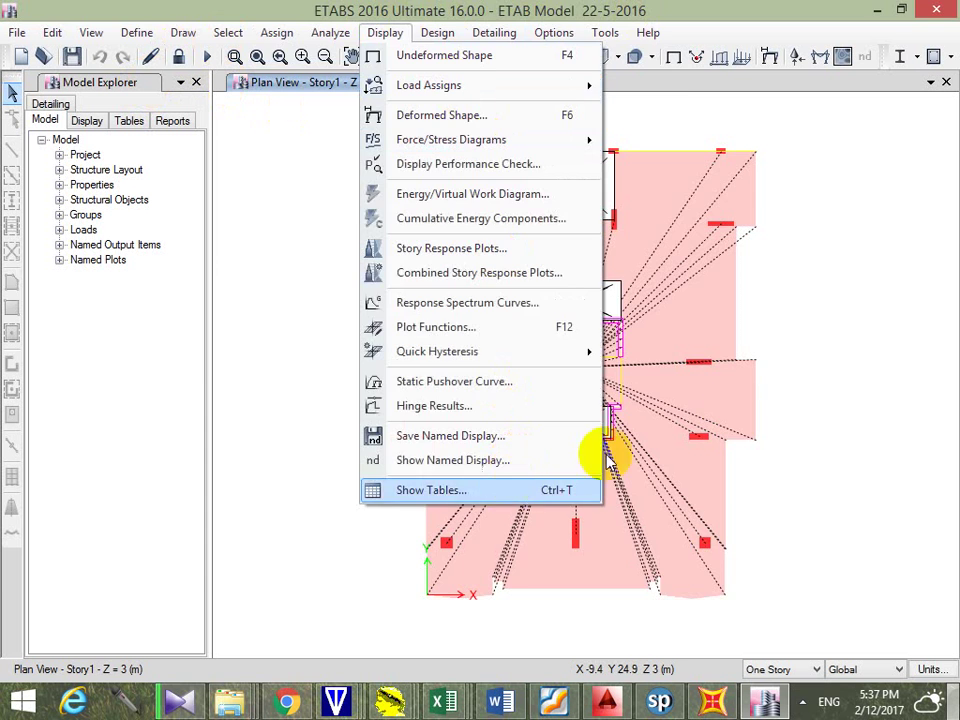
{"action": "left_click", "coordinate": [440, 489]}
{"action": "left_click", "coordinate": [277, 104]}
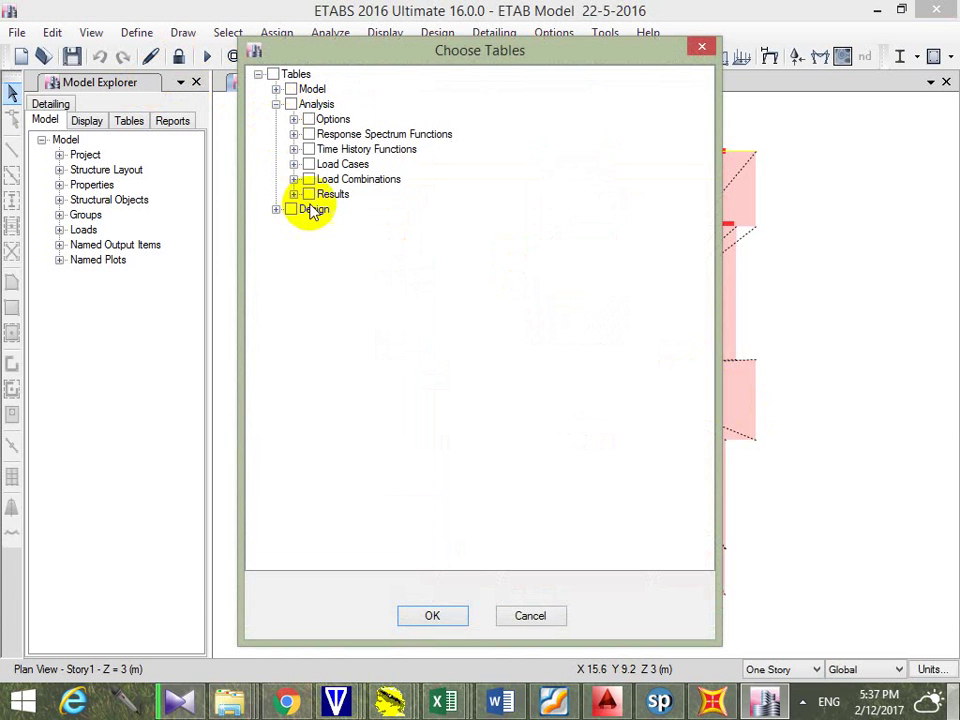
{"action": "left_click", "coordinate": [293, 194]}
{"action": "left_click", "coordinate": [311, 239]}
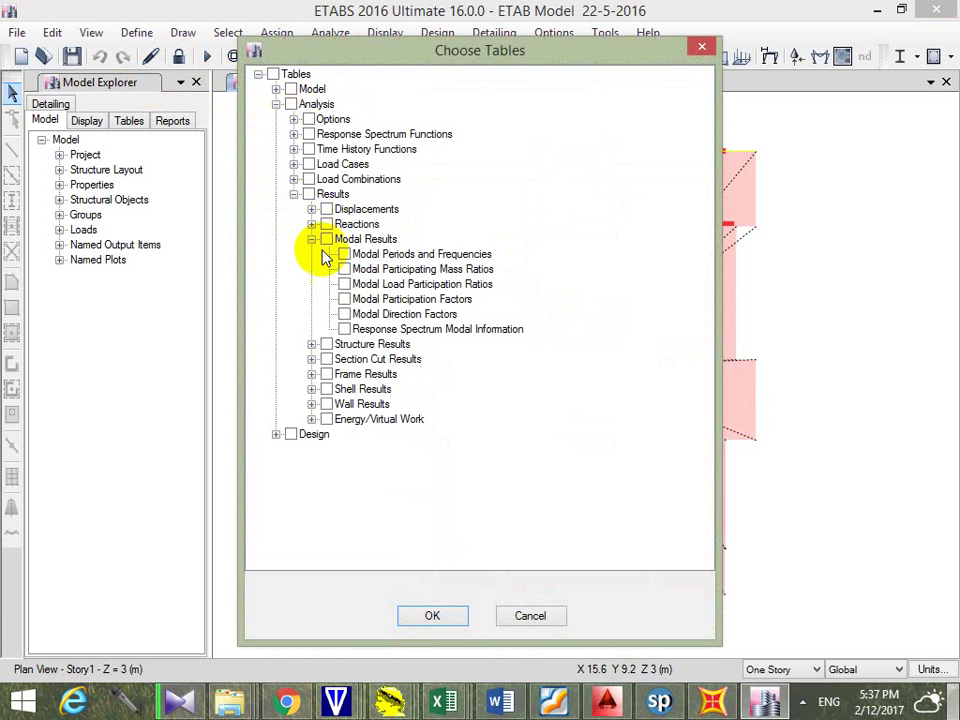
{"action": "left_click", "coordinate": [432, 615]}
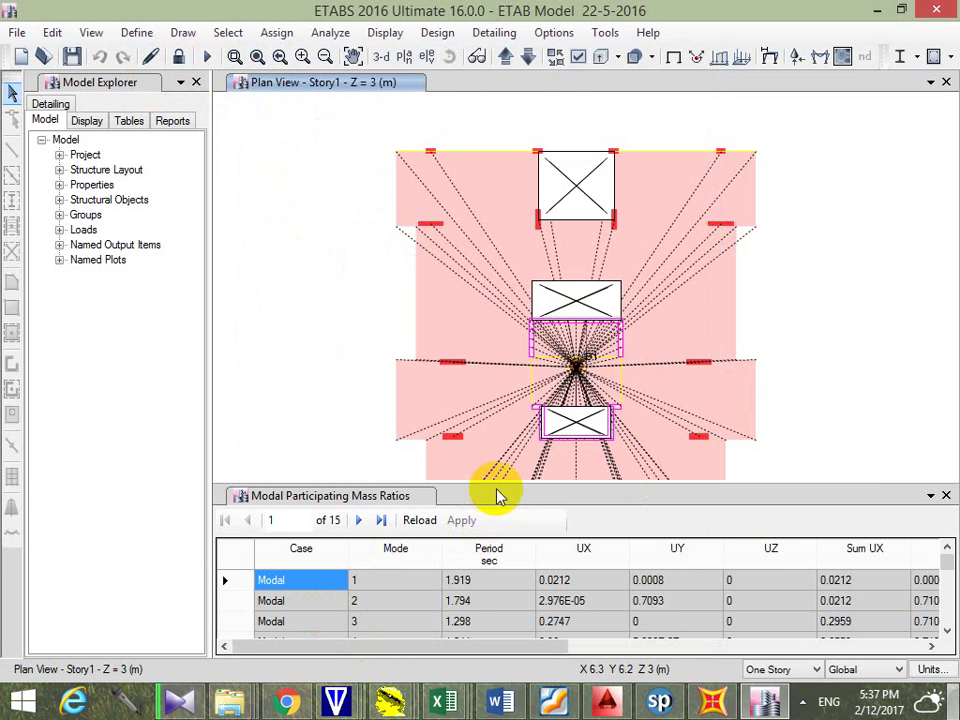
Enlarge the Modal Participating Mass Ratios table, examine its modes down to the last row, and close it
{"action": "left_click_drag", "start_coordinate": [497, 495], "coordinate": [657, 404]}
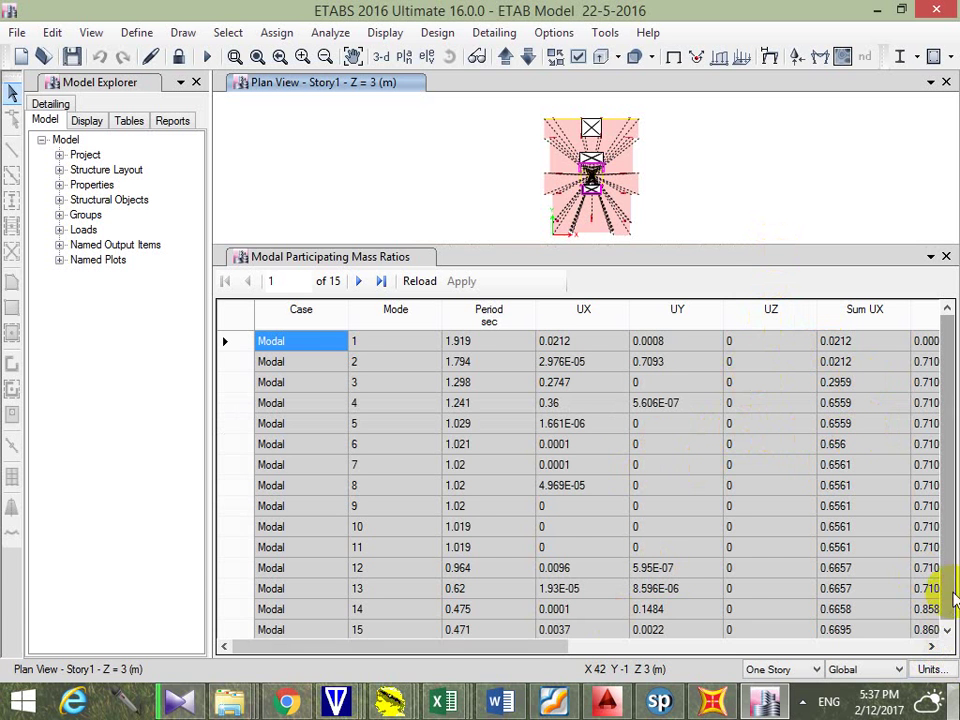
{"action": "left_click", "coordinate": [946, 630]}
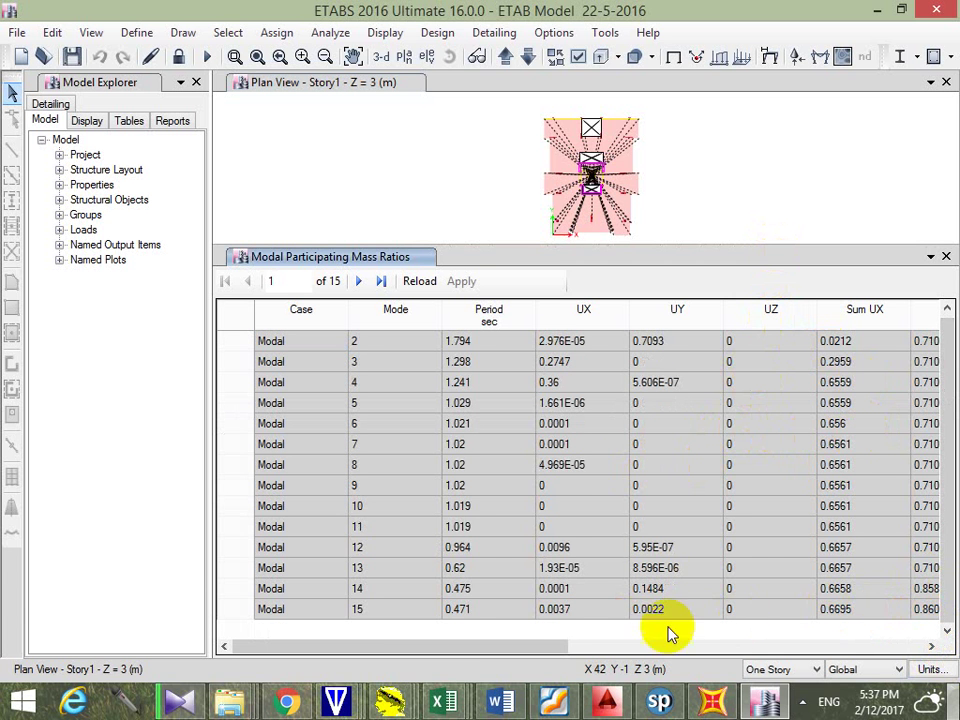
{"action": "left_click_drag", "start_coordinate": [521, 650], "coordinate": [381, 594]}
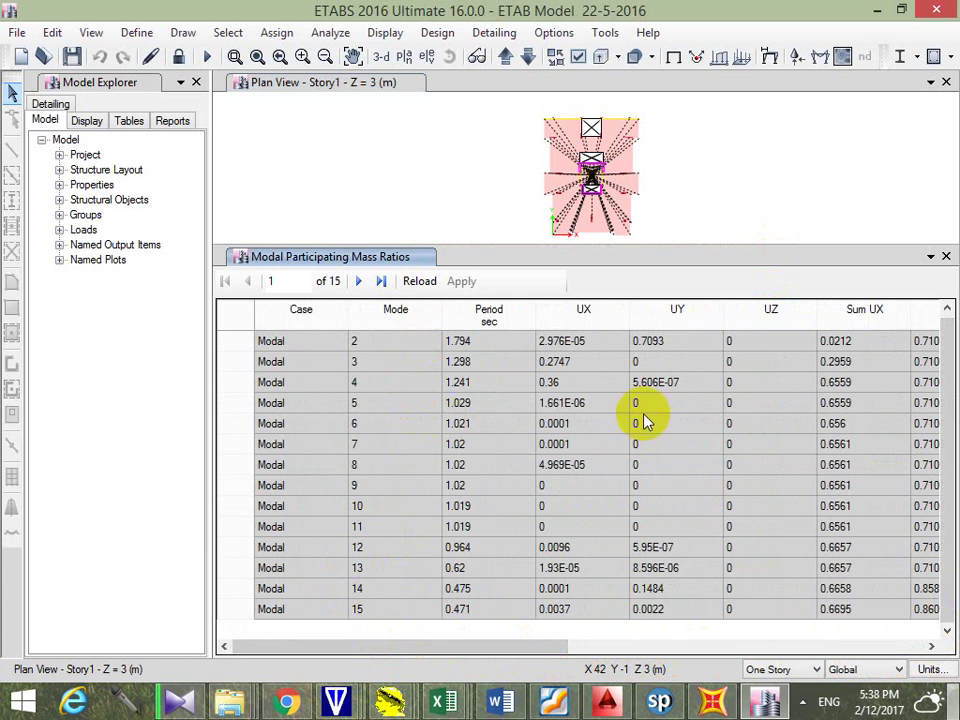
{"action": "left_click", "coordinate": [945, 256]}
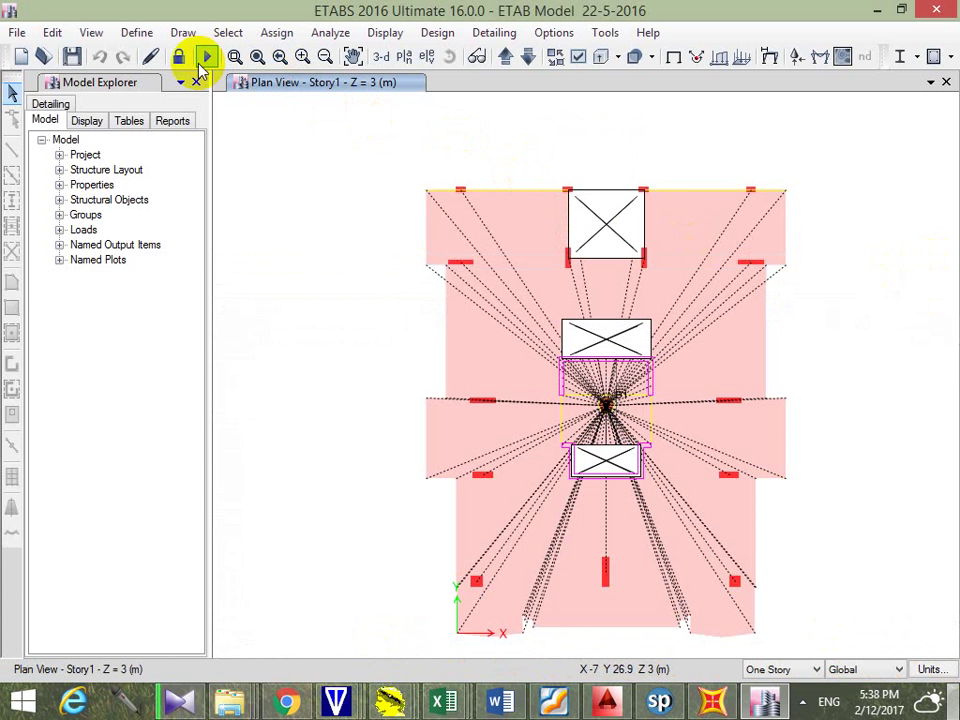
Display the Base Reactions table from the analysis reaction results
{"action": "left_click", "coordinate": [362, 35]}
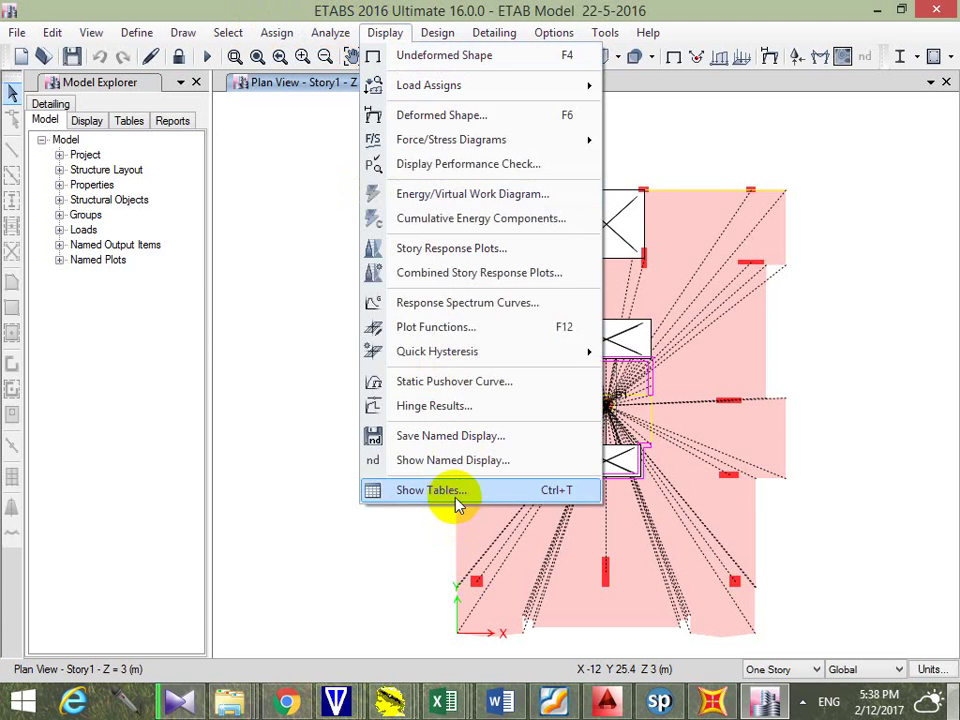
{"action": "left_click", "coordinate": [456, 494]}
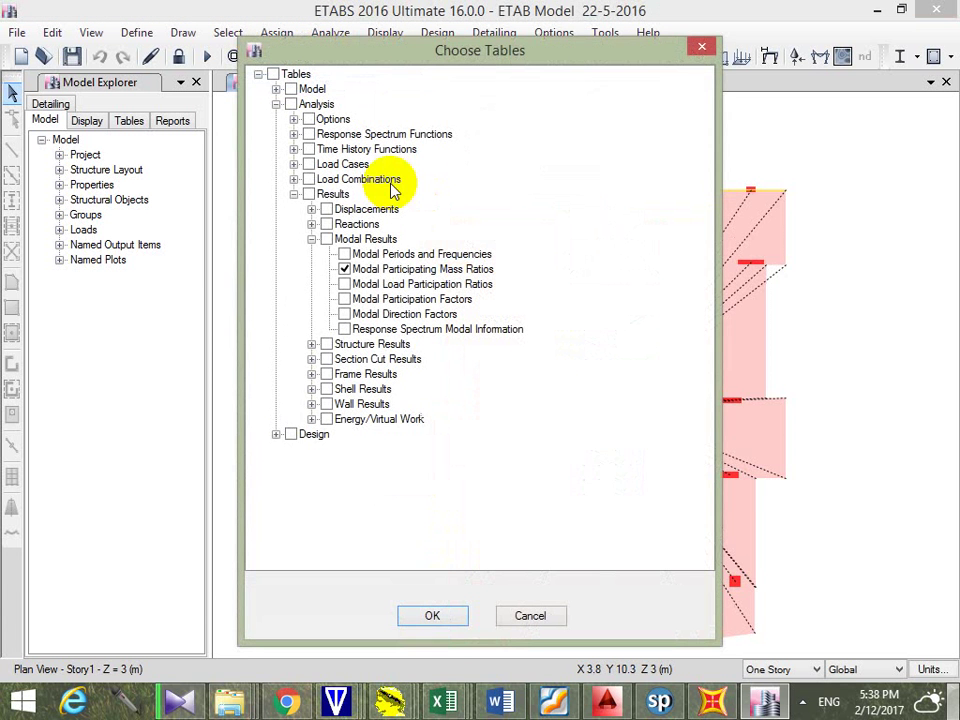
{"action": "left_click", "coordinate": [312, 239]}
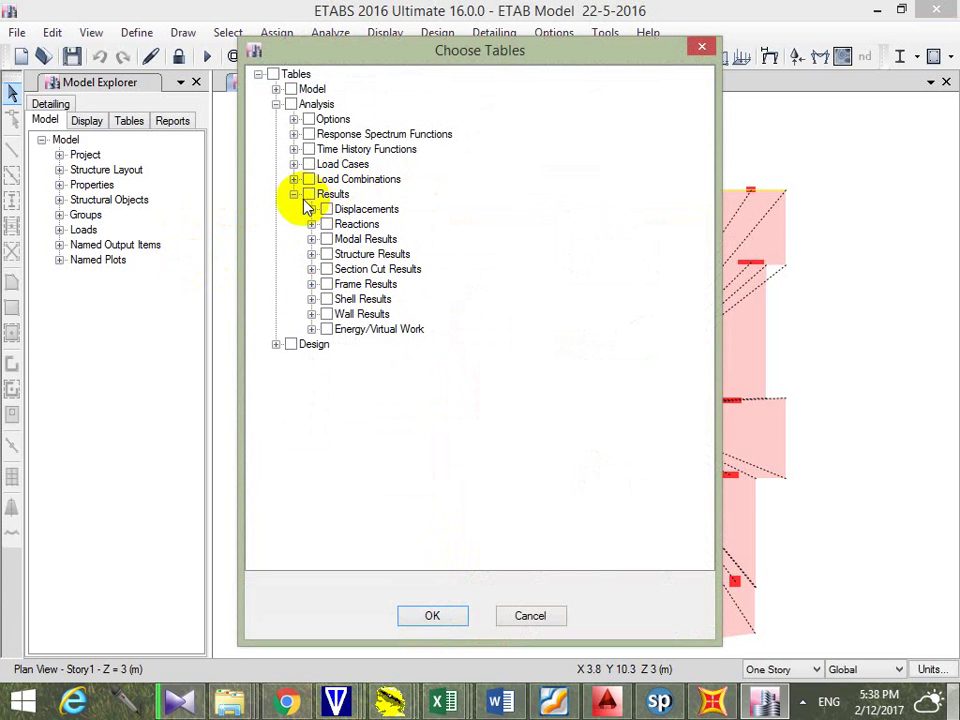
{"action": "left_click", "coordinate": [312, 224]}
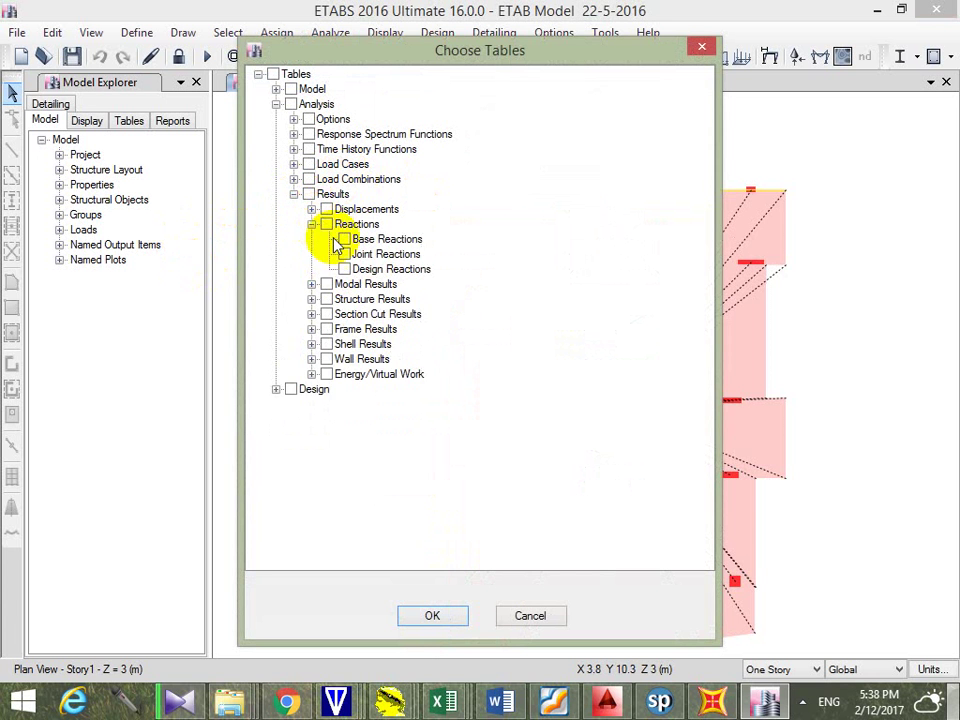
{"action": "left_click", "coordinate": [433, 615]}
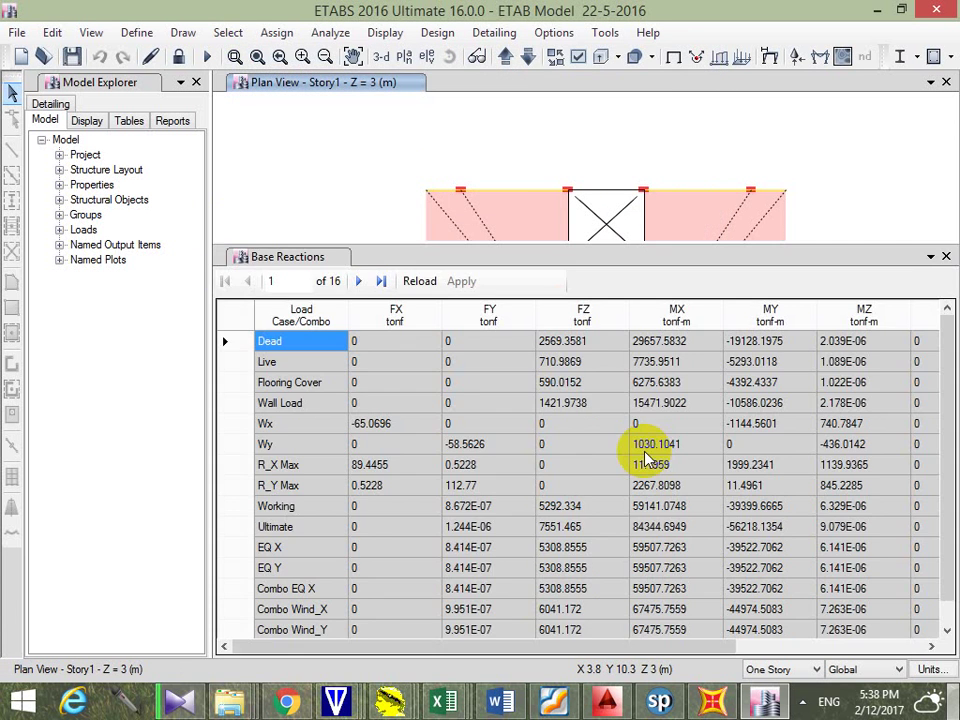
Filter the Base Reactions table by load case to R_X Max and R_Y Max, check their base shears, and close it
{"action": "right_click", "coordinate": [301, 310]}
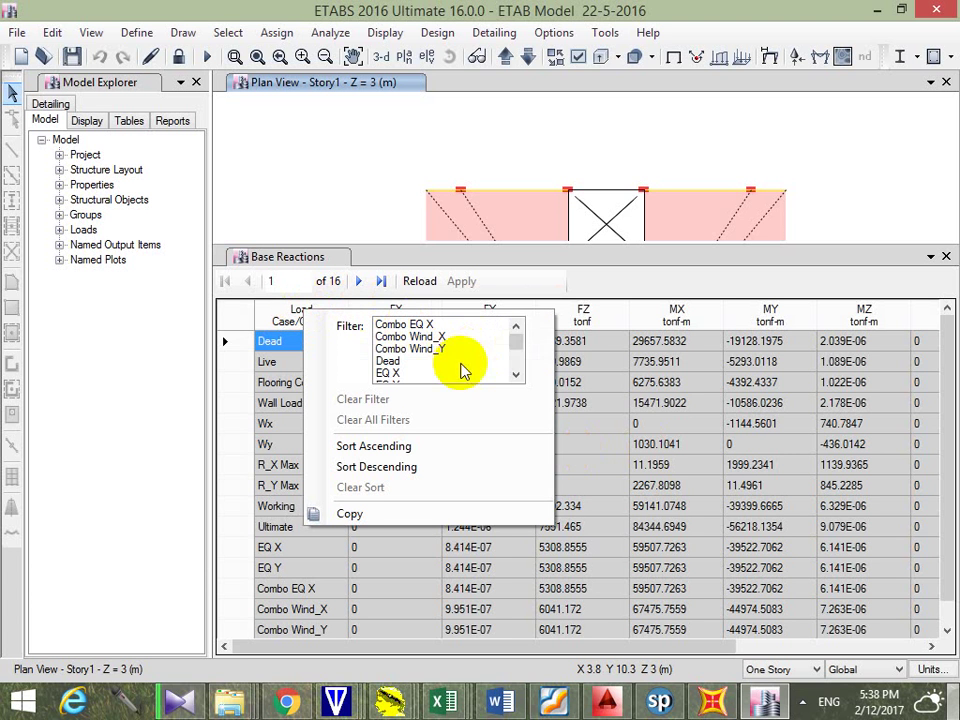
{"action": "left_click_drag", "start_coordinate": [516, 342], "coordinate": [516, 368]}
{"action": "left_click", "coordinate": [516, 326]}
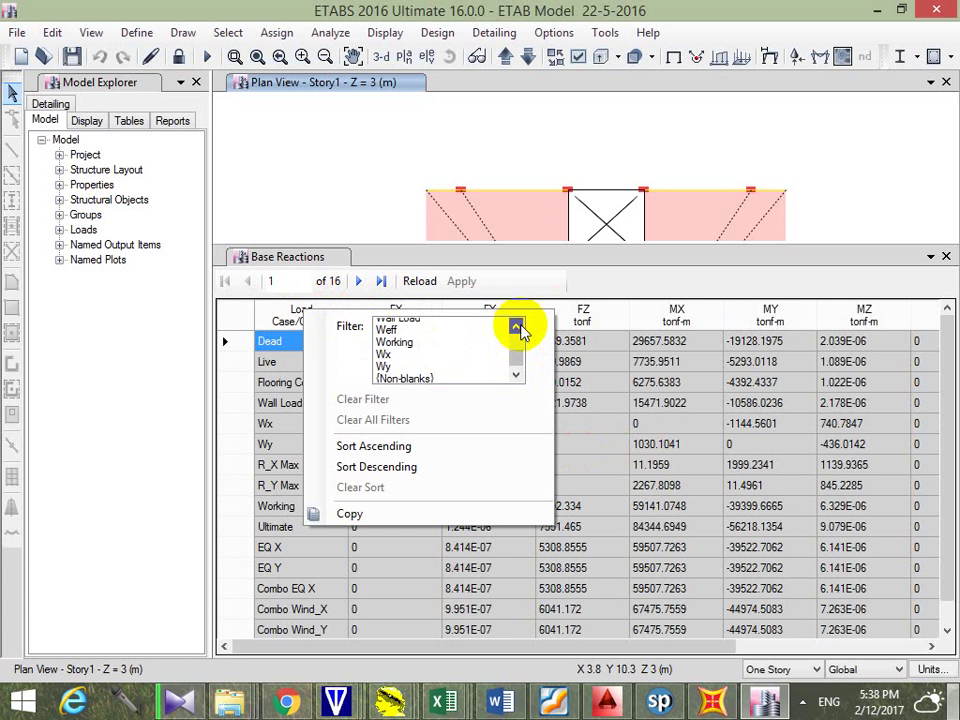
{"action": "left_click", "coordinate": [516, 326]}
{"action": "left_click", "coordinate": [516, 326]}
{"action": "left_click_drag", "start_coordinate": [407, 348], "coordinate": [407, 360]}
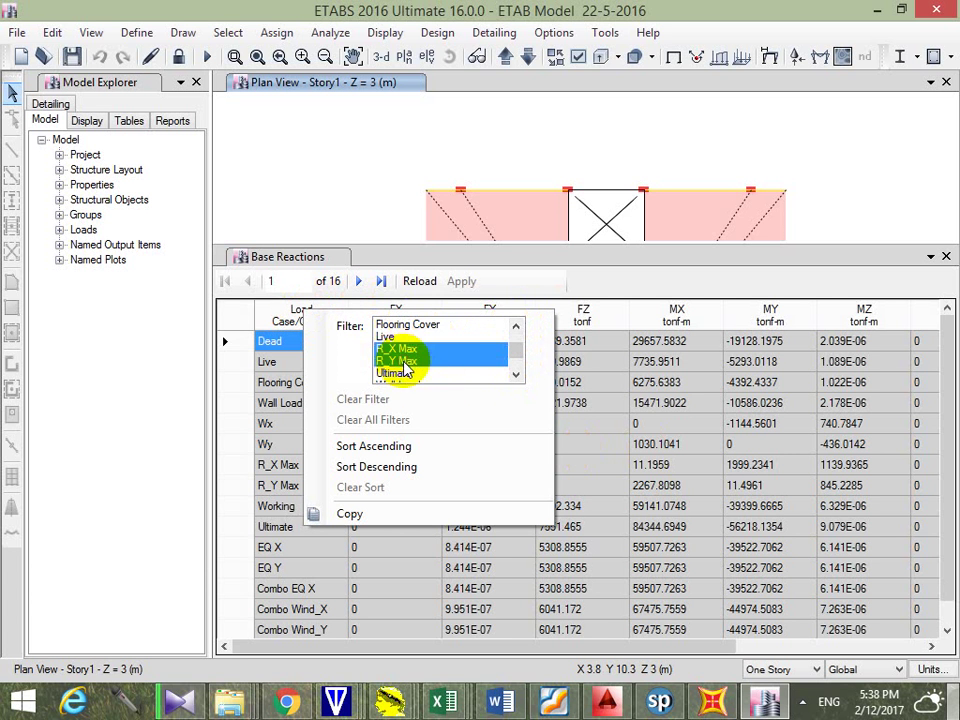
{"action": "left_click", "coordinate": [645, 385]}
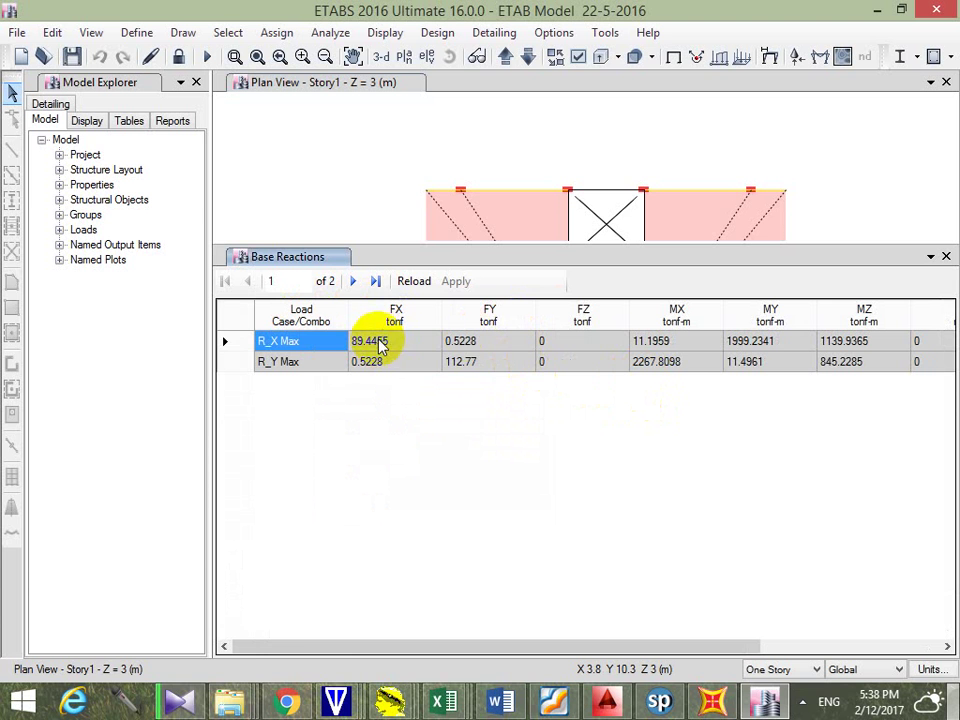
{"action": "left_click", "coordinate": [489, 364]}
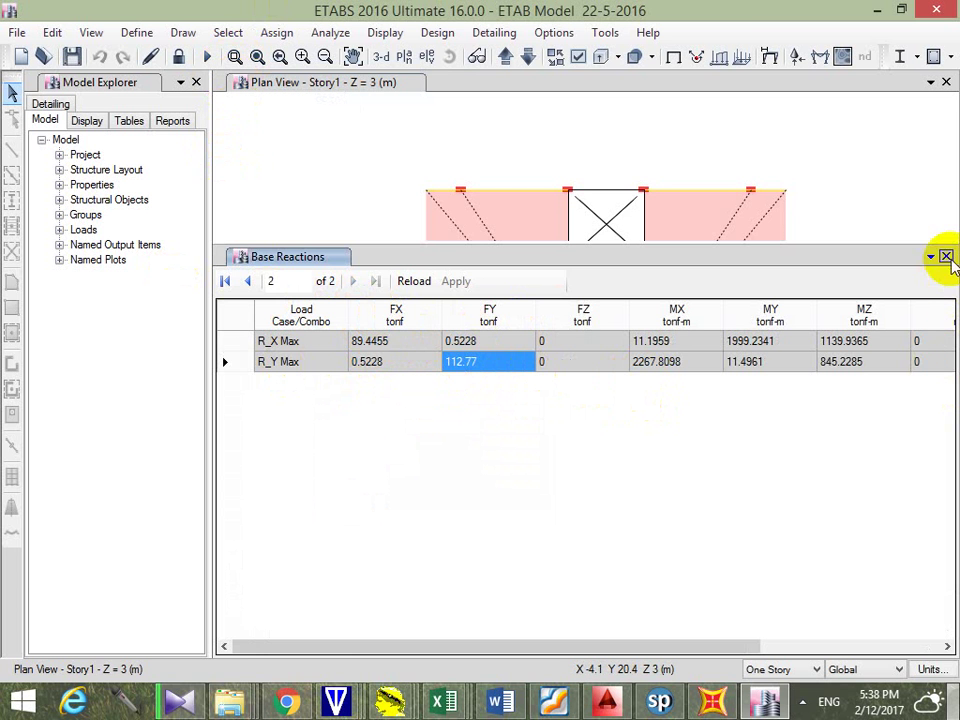
{"action": "left_click", "coordinate": [946, 258]}
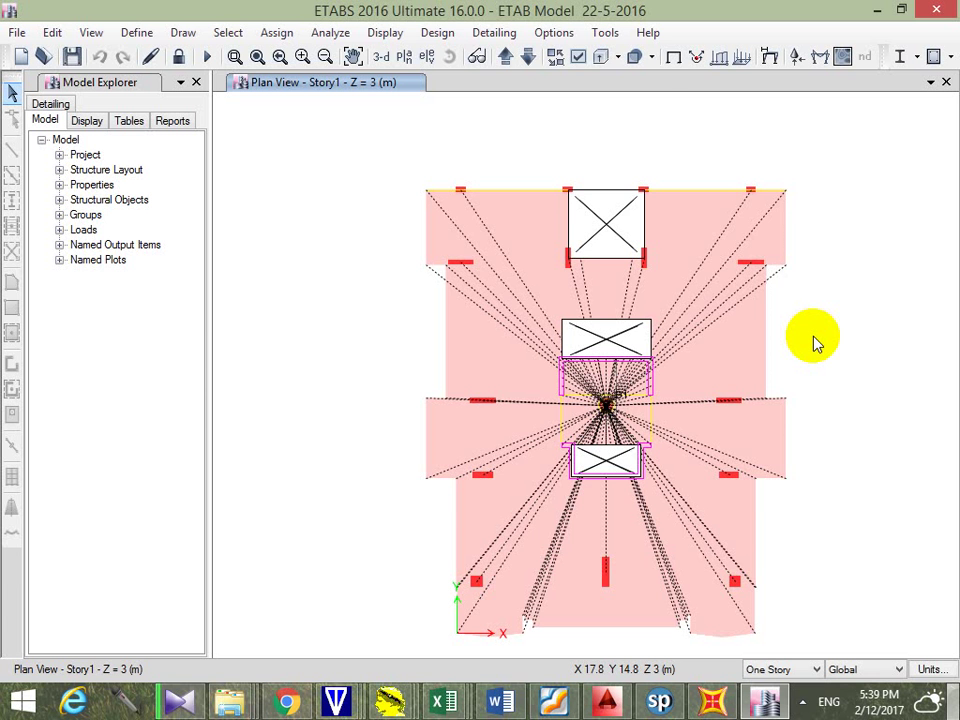
Inspect the assignments of the Story1 floor slab and close its information without changing anything
{"action": "right_click", "coordinate": [481, 320]}
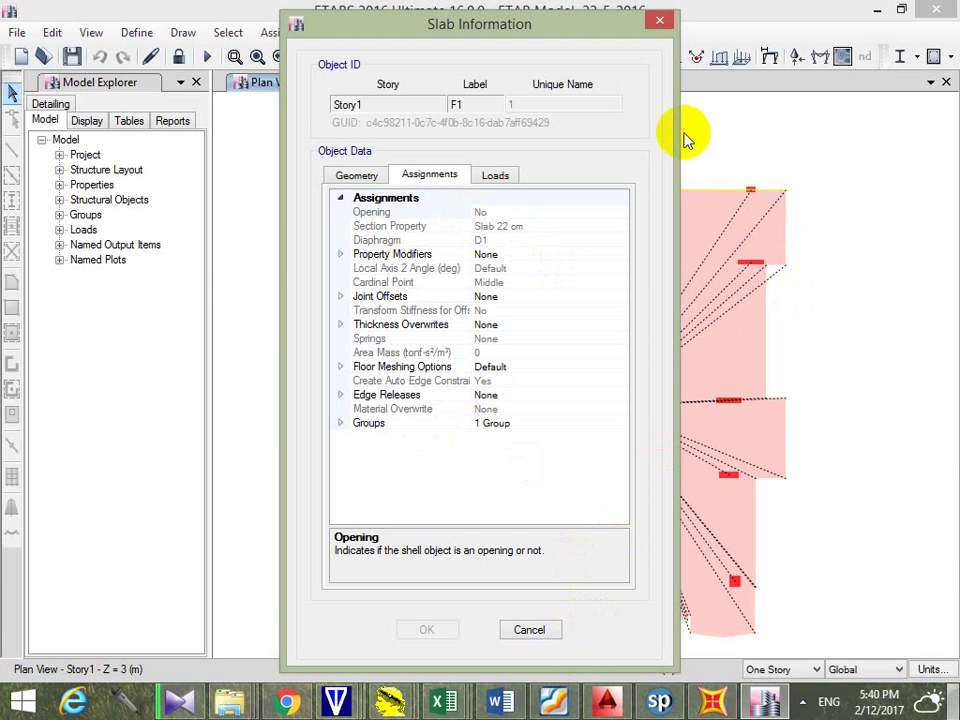
{"action": "left_click", "coordinate": [659, 24]}
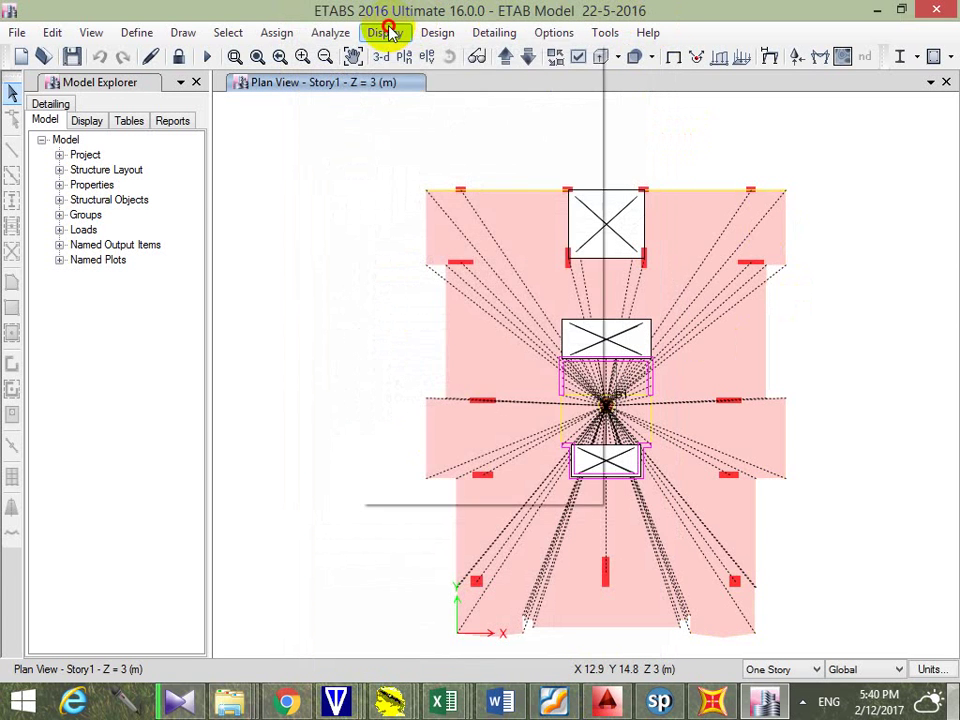
Display the Modal Participating Mass Ratios table in place of Base Reactions, examine its modes, and close it
{"action": "left_click", "coordinate": [390, 32]}
{"action": "left_click", "coordinate": [396, 154]}
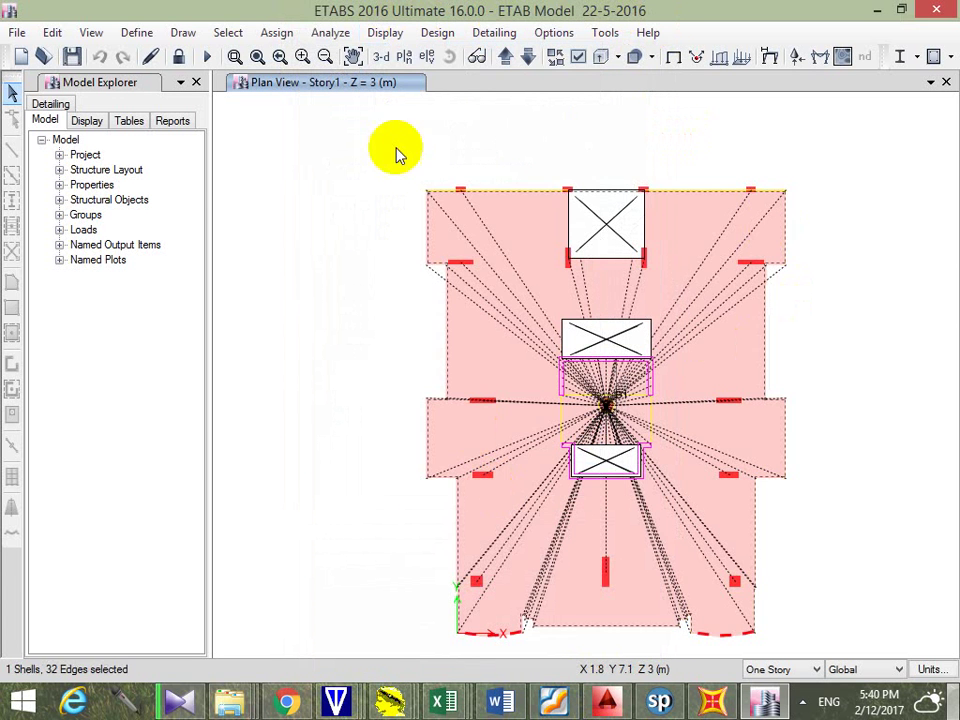
{"action": "left_click", "coordinate": [388, 32]}
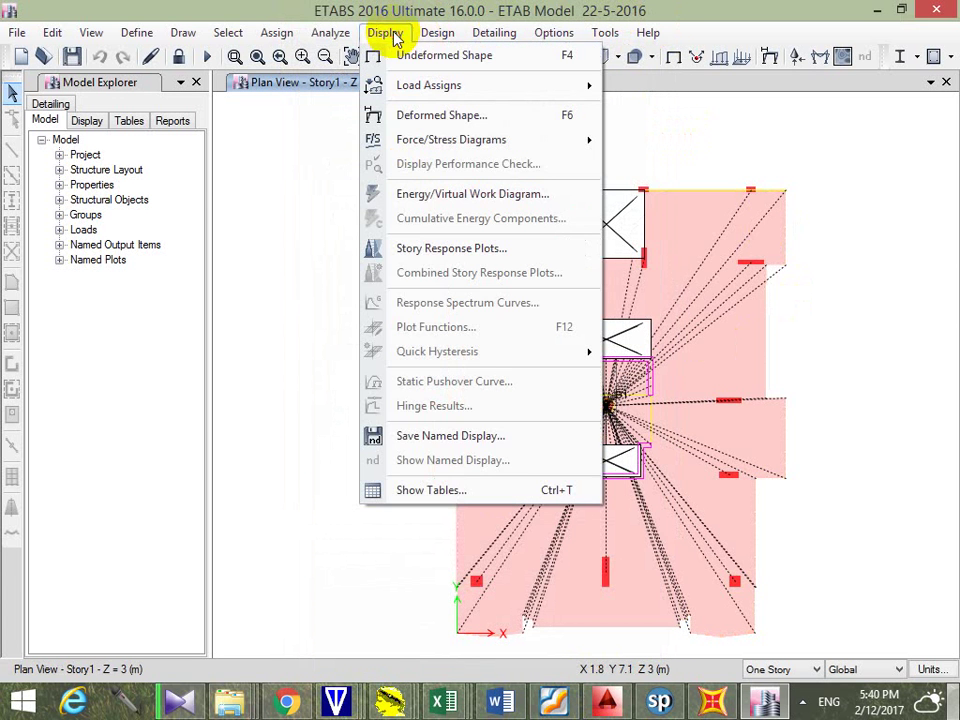
{"action": "left_click", "coordinate": [444, 490]}
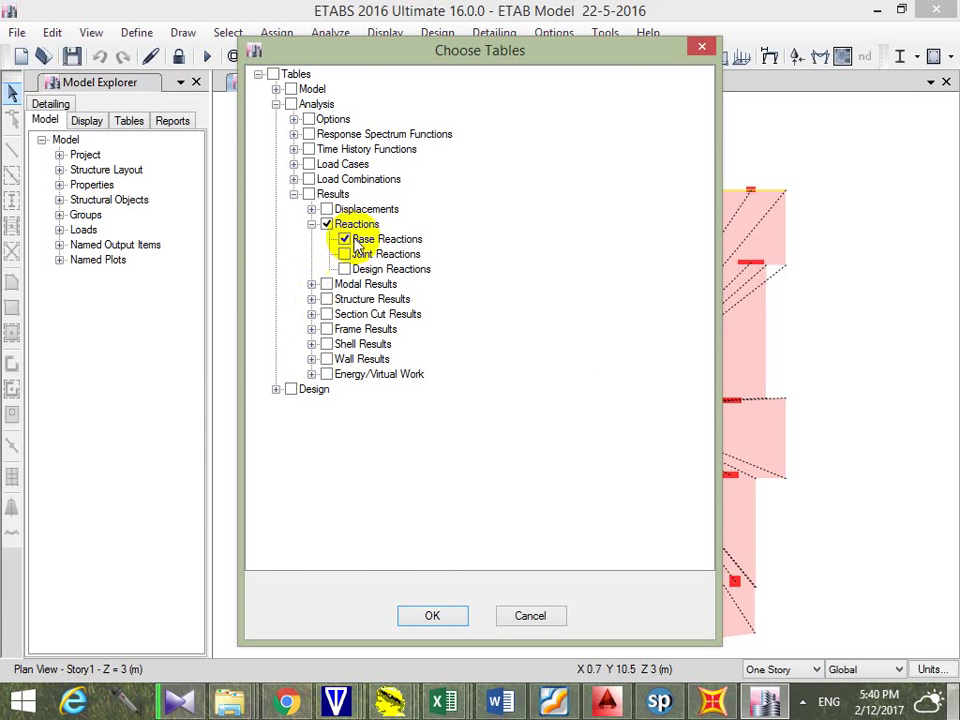
{"action": "left_click", "coordinate": [326, 224]}
{"action": "left_click", "coordinate": [311, 224]}
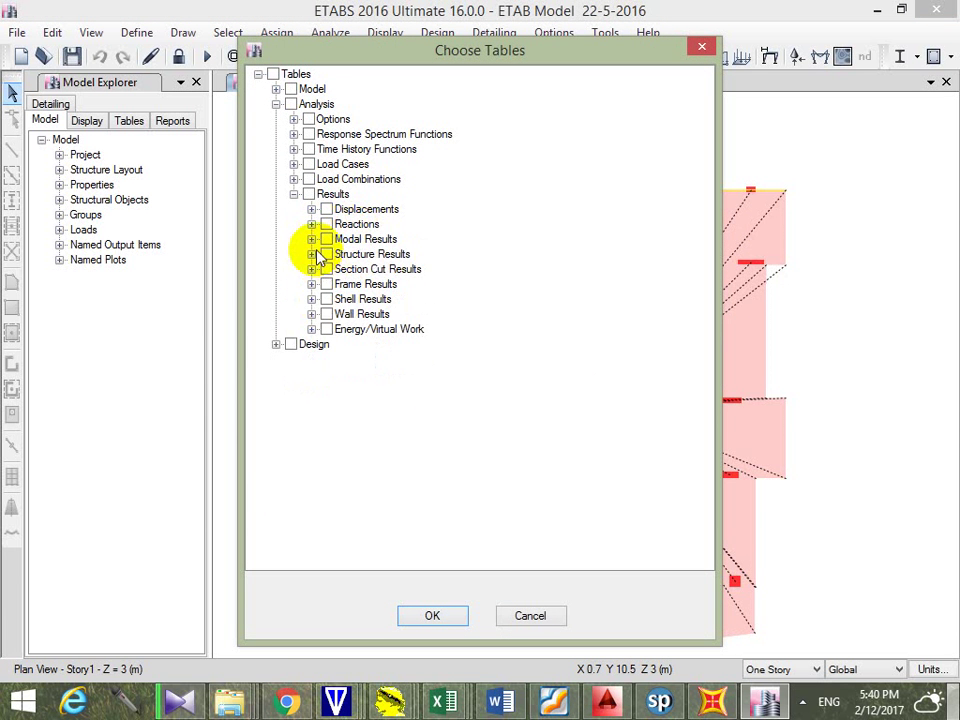
{"action": "left_click", "coordinate": [311, 239]}
{"action": "left_click", "coordinate": [344, 269]}
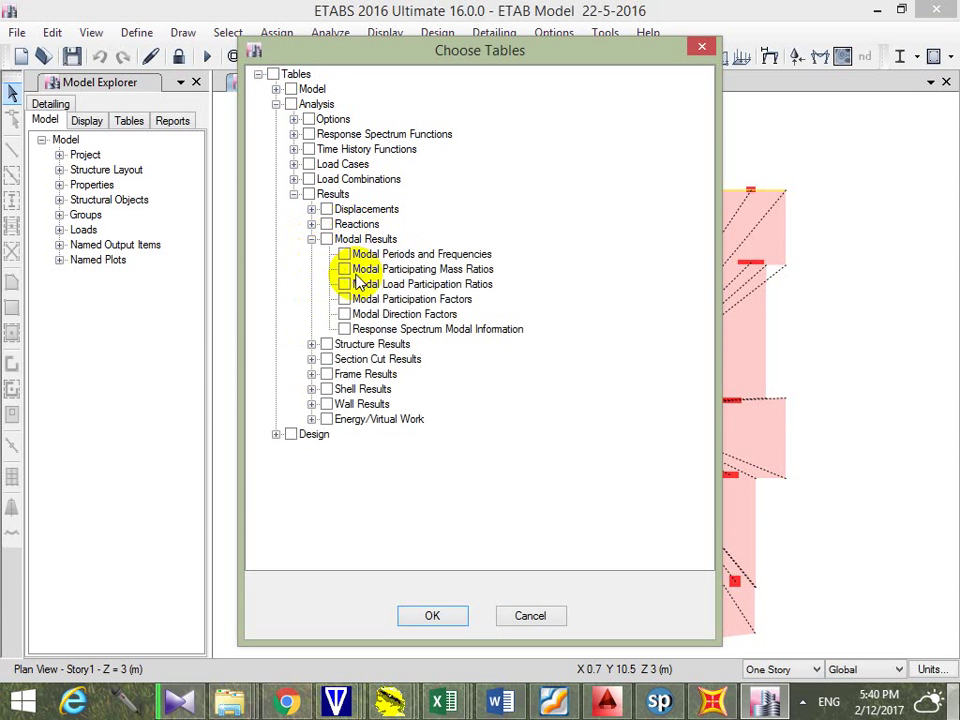
{"action": "left_click", "coordinate": [430, 614]}
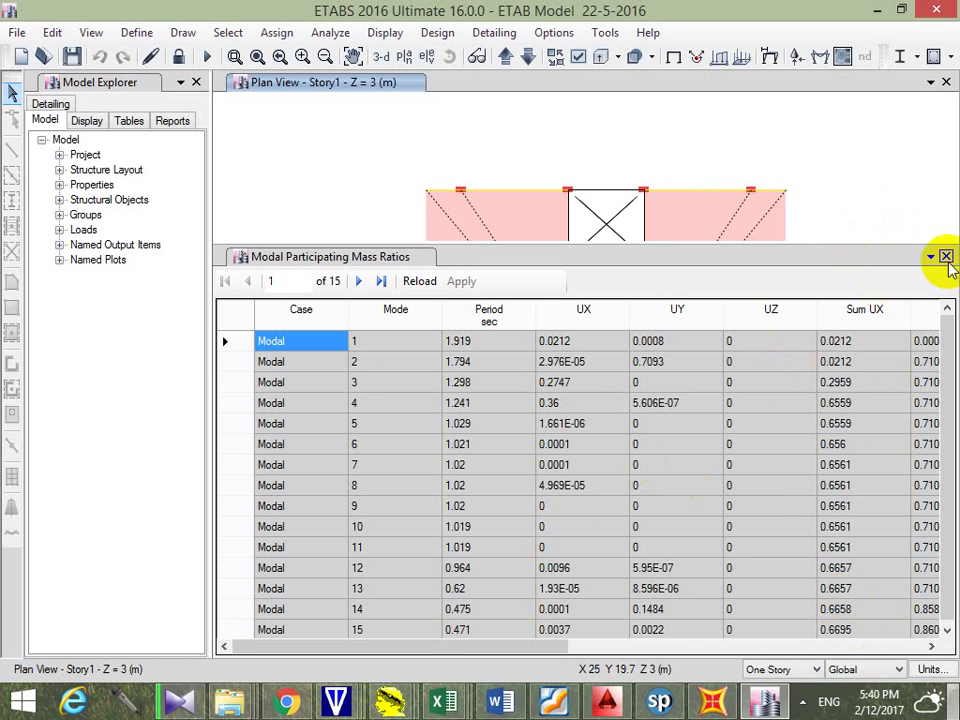
{"action": "left_click", "coordinate": [946, 256]}
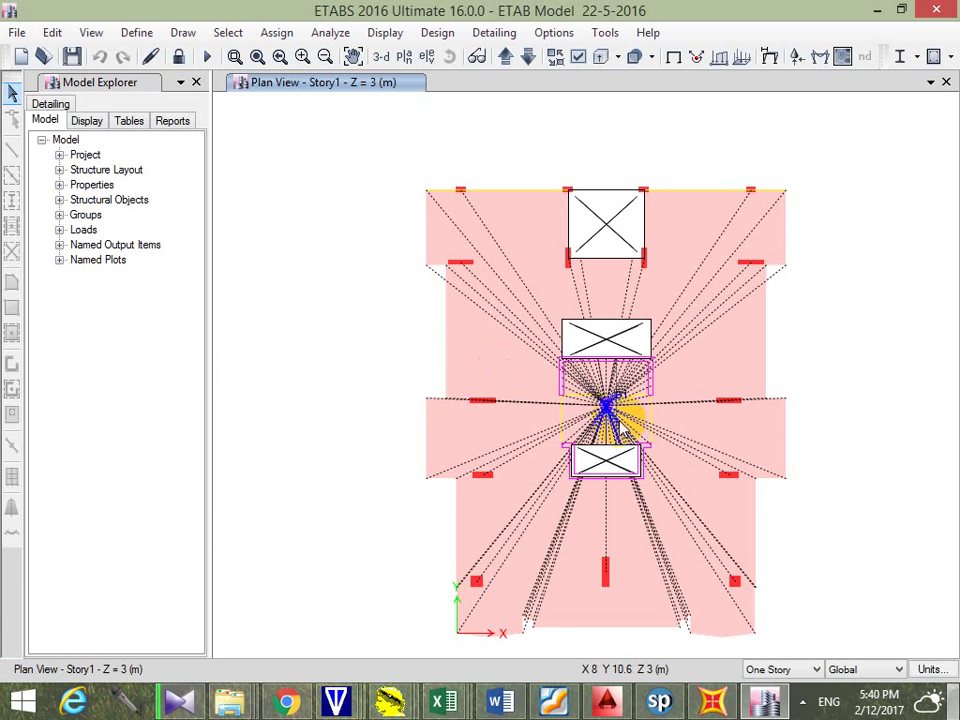
In the Story1 plan, select the two outer columns beside the core and the two columns at the upper opening's lower corners
{"action": "left_click_drag", "start_coordinate": [697, 416], "coordinate": [762, 379]}
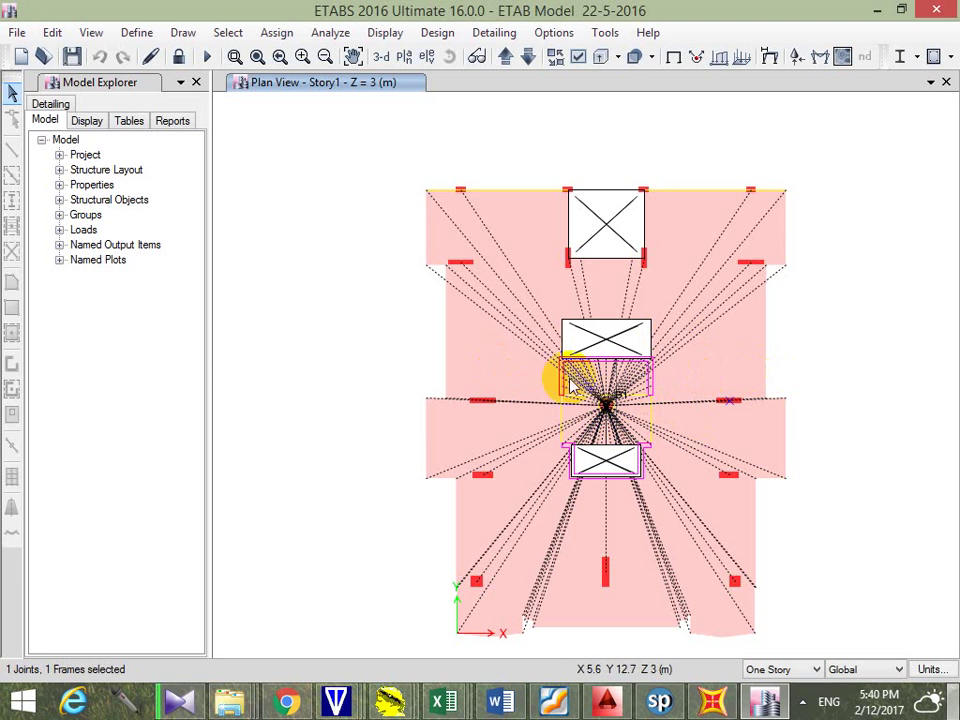
{"action": "left_click_drag", "start_coordinate": [465, 414], "coordinate": [512, 385]}
{"action": "left_click_drag", "start_coordinate": [539, 268], "coordinate": [684, 246]}
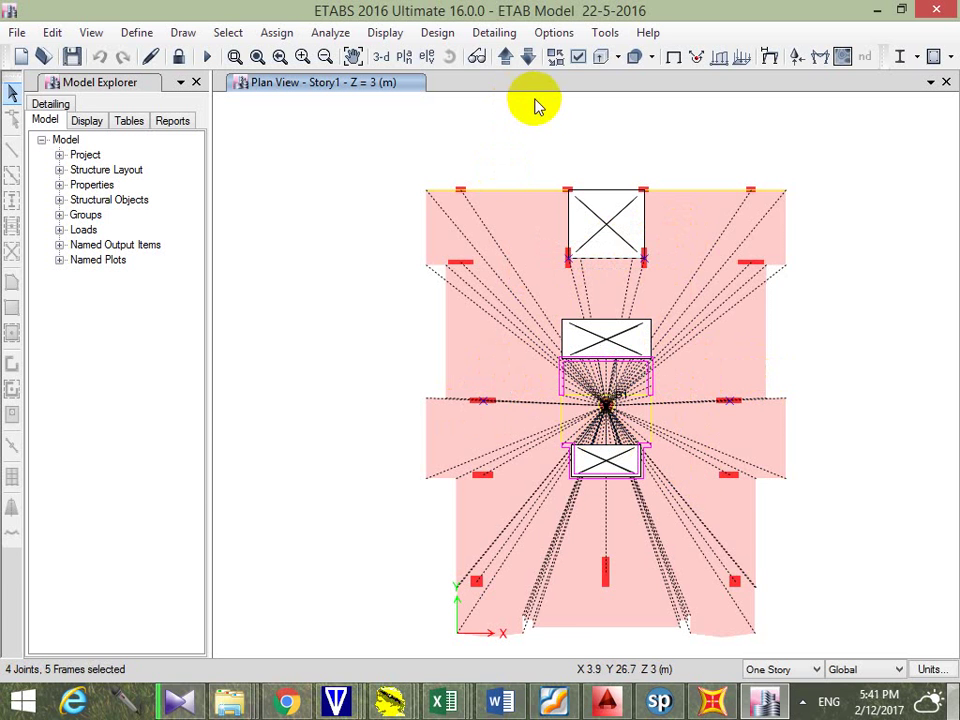
In the Base plan, select the two outer joints beside the core and the two inner joints of the second row
{"action": "left_click", "coordinate": [527, 57]}
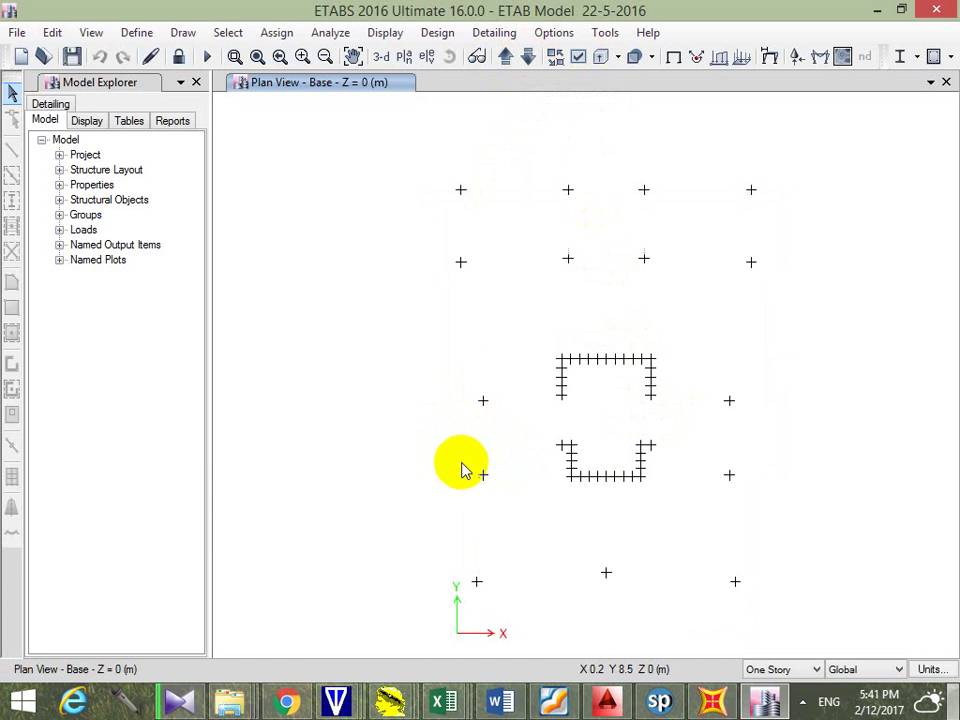
{"action": "left_click", "coordinate": [505, 57]}
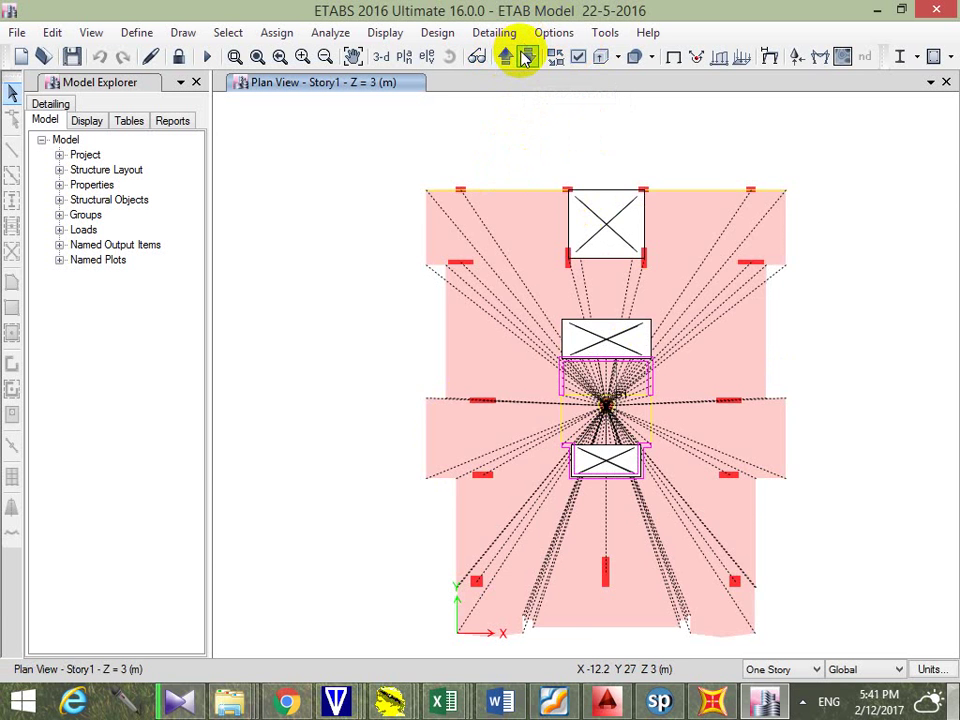
{"action": "left_click", "coordinate": [527, 57]}
{"action": "left_click_drag", "start_coordinate": [518, 372], "coordinate": [519, 372]}
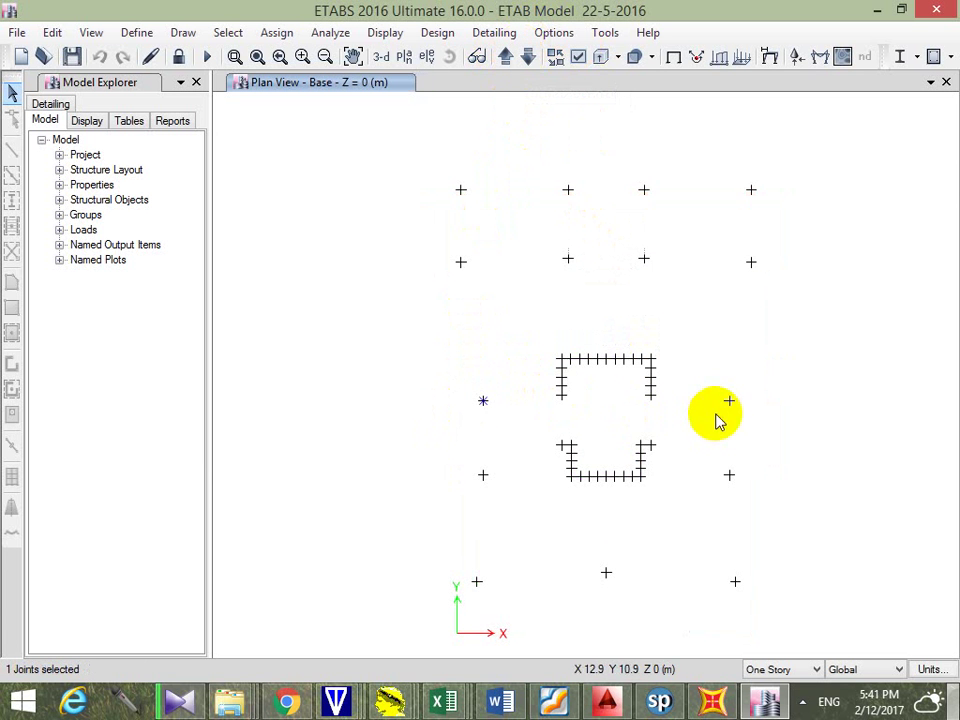
{"action": "left_click", "coordinate": [729, 400]}
{"action": "left_click_drag", "start_coordinate": [551, 268], "coordinate": [656, 256]}
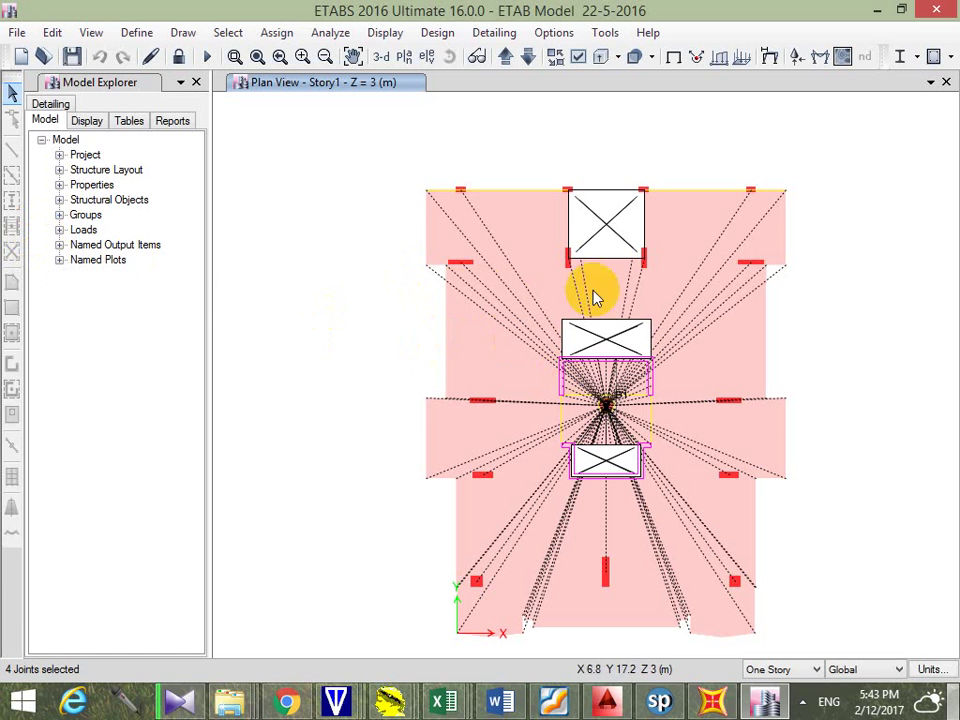
Return to the Base plan and select the two inner joints of the second row
{"action": "left_click", "coordinate": [528, 56]}
{"action": "left_click_drag", "start_coordinate": [541, 283], "coordinate": [563, 268]}
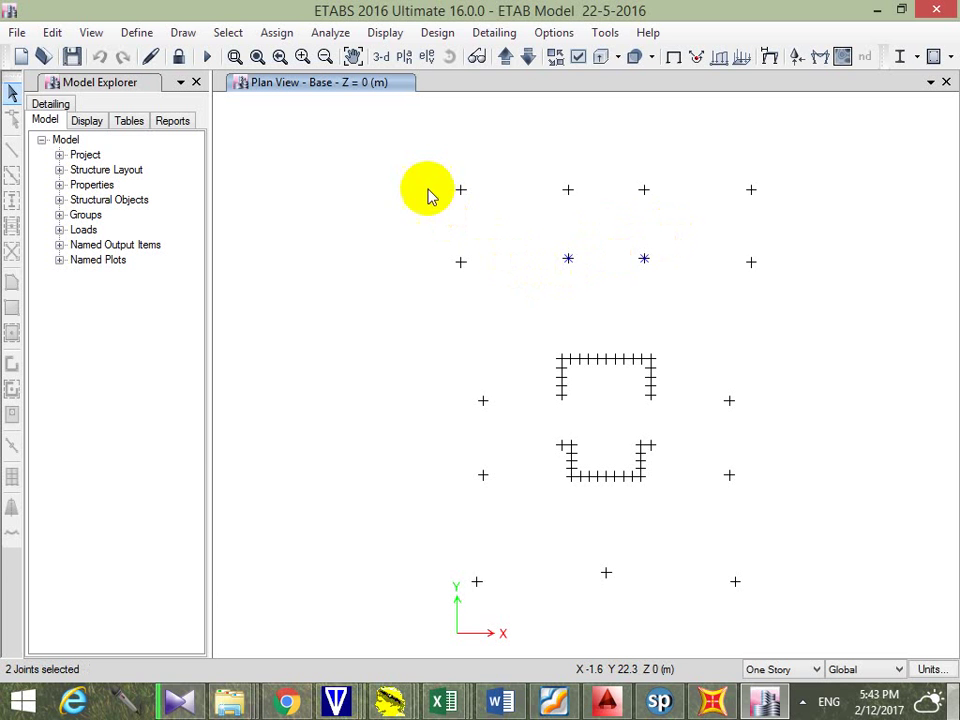
Add load case Wx with a scale factor of 1.28 to the Combo Wind_X load combination
{"action": "left_click", "coordinate": [137, 33]}
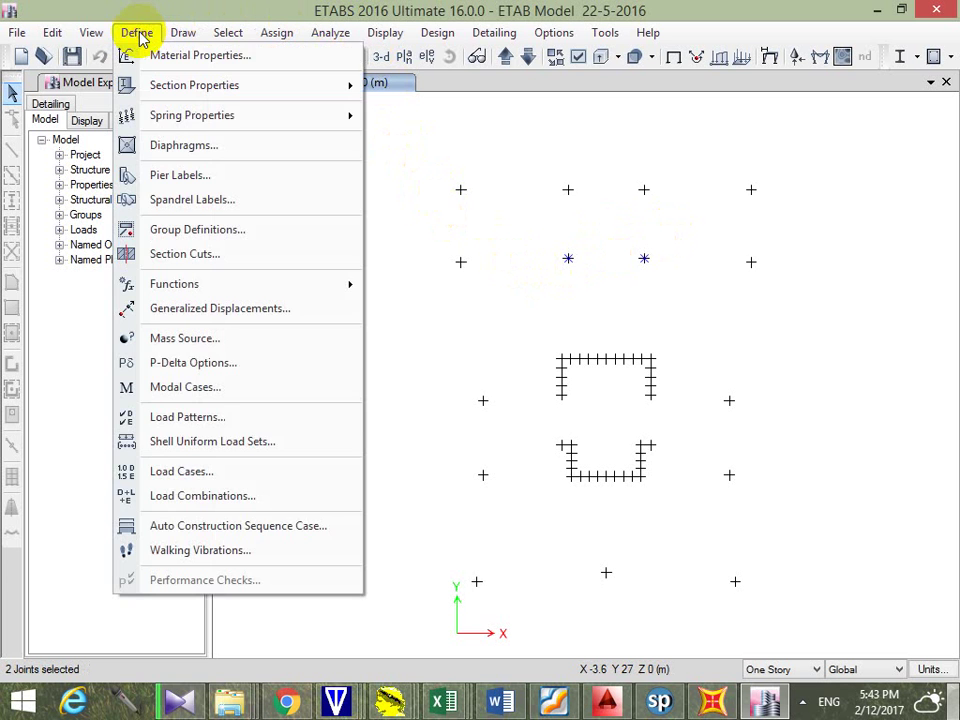
{"action": "left_click", "coordinate": [290, 494]}
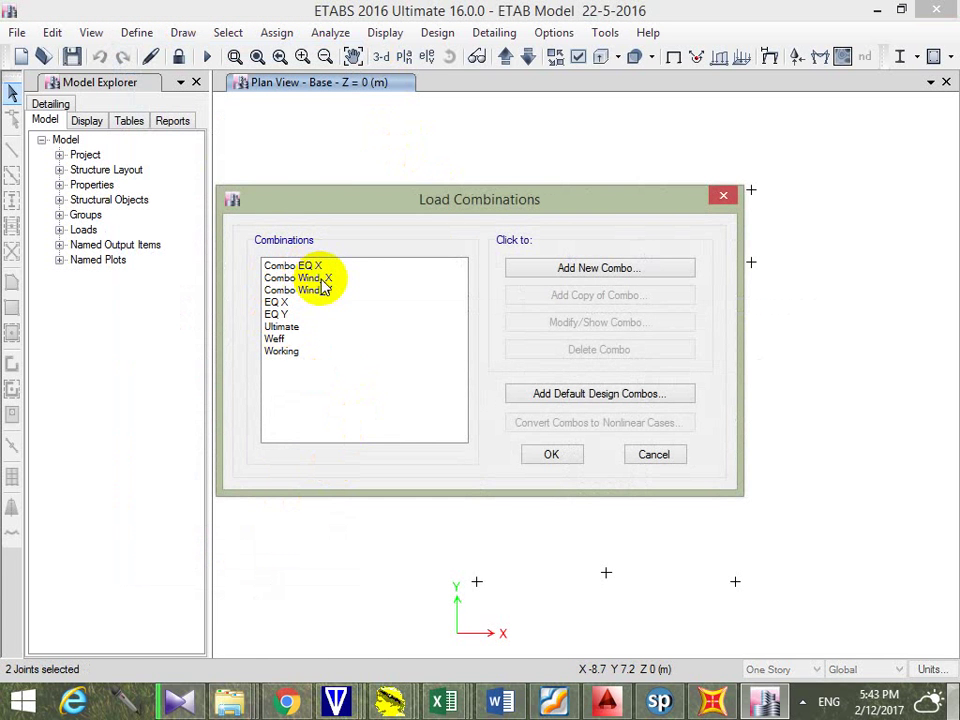
{"action": "mouse_move", "coordinate": [289, 318]}
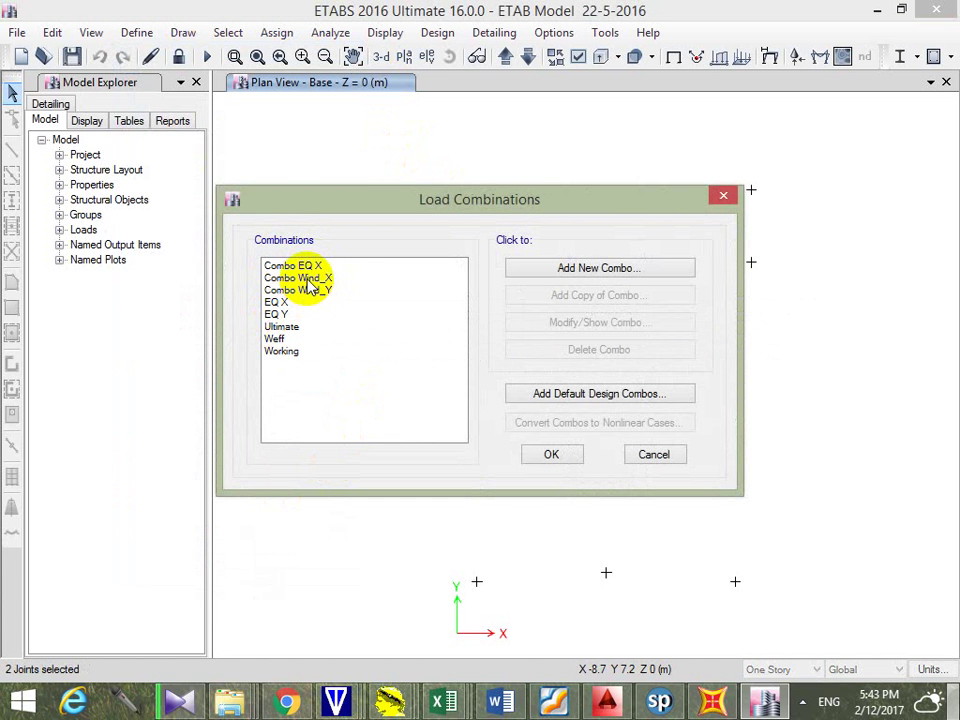
{"action": "left_click", "coordinate": [310, 278]}
{"action": "left_click", "coordinate": [612, 326]}
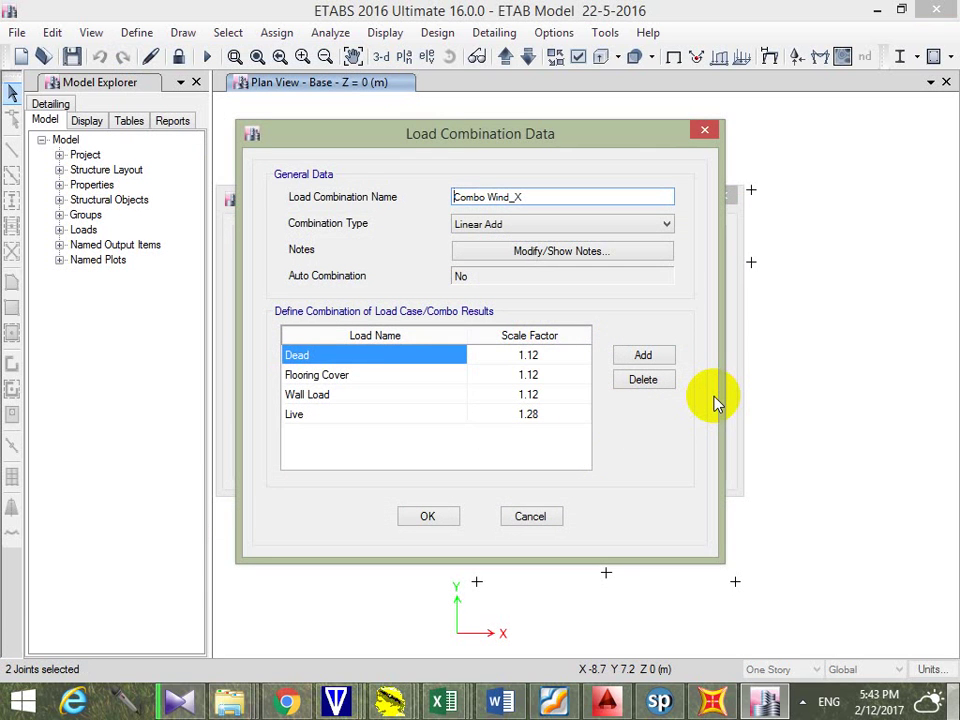
{"action": "left_click", "coordinate": [665, 356]}
{"action": "left_click", "coordinate": [411, 437]}
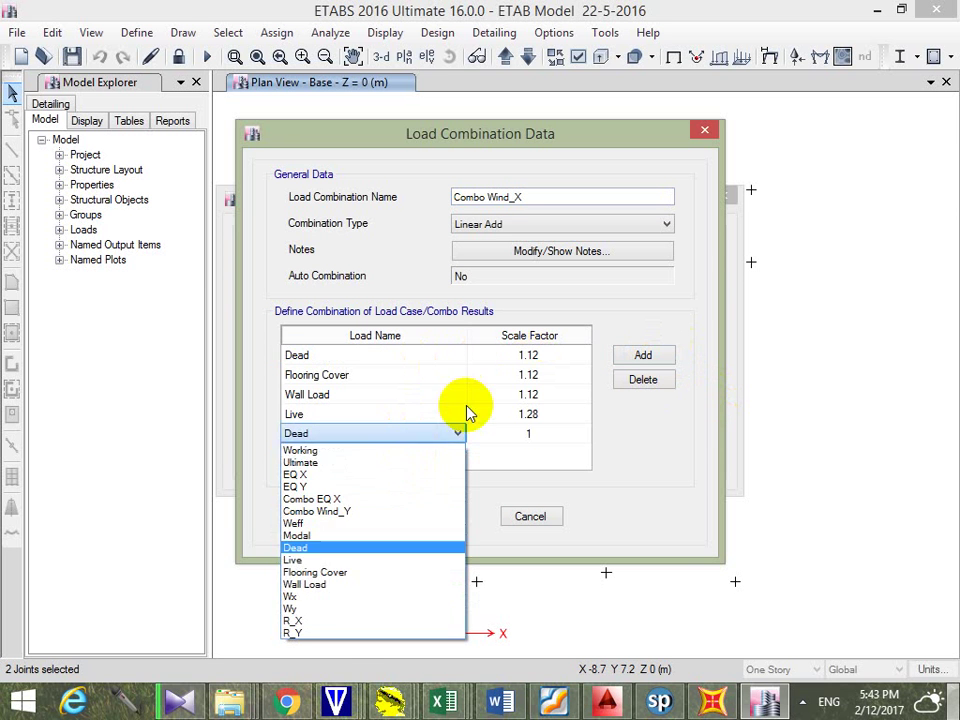
{"action": "left_click", "coordinate": [360, 597]}
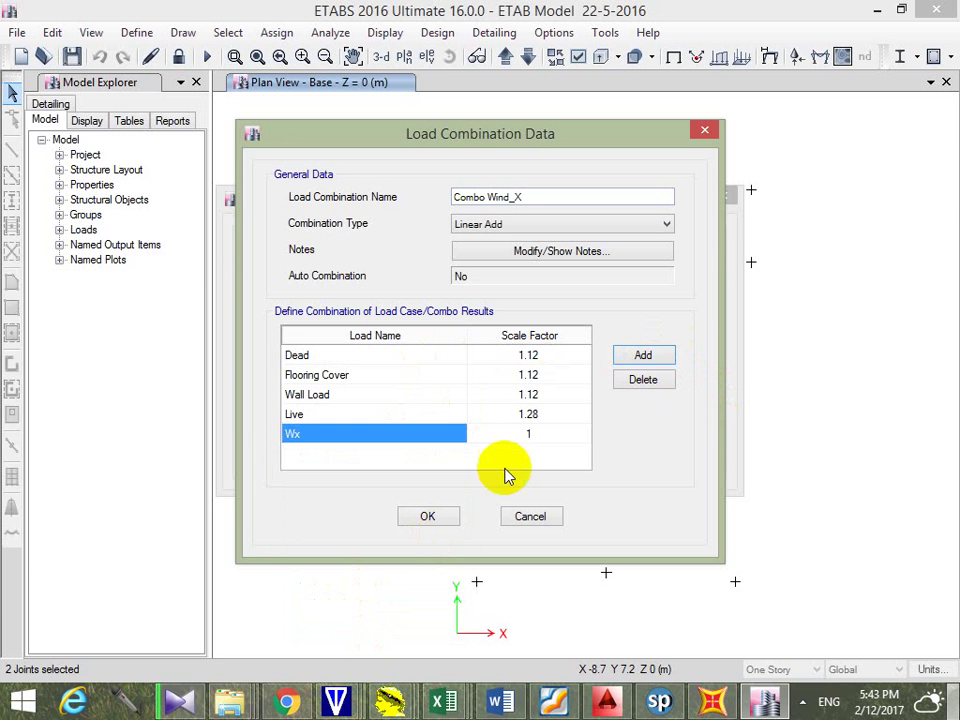
{"action": "left_click", "coordinate": [537, 435]}
{"action": "type", "text": "1.28"}
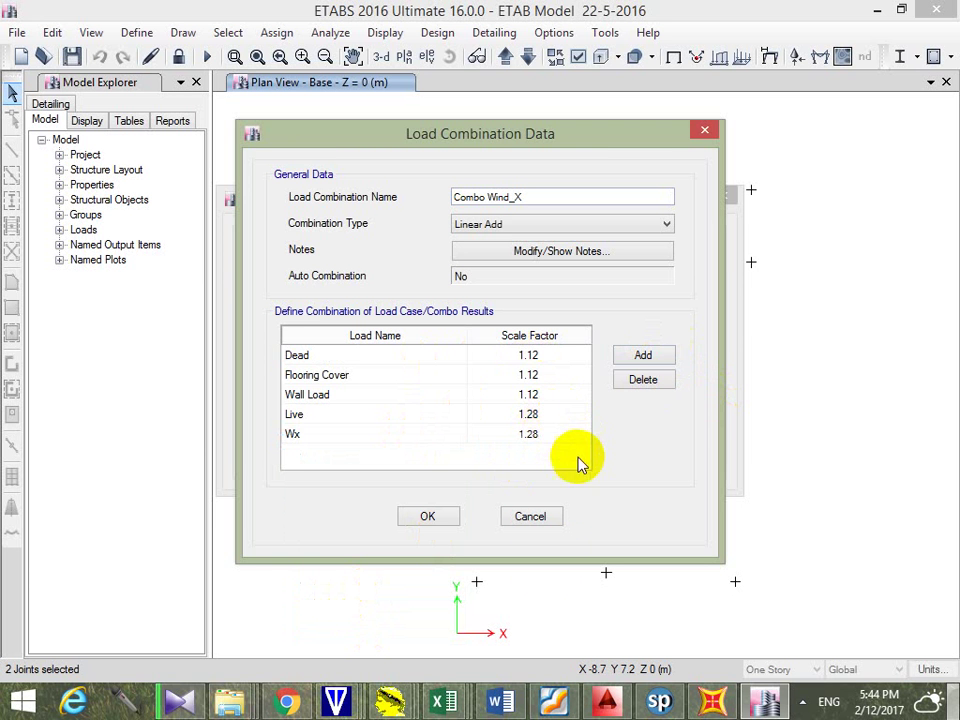
{"action": "left_click", "coordinate": [432, 520]}
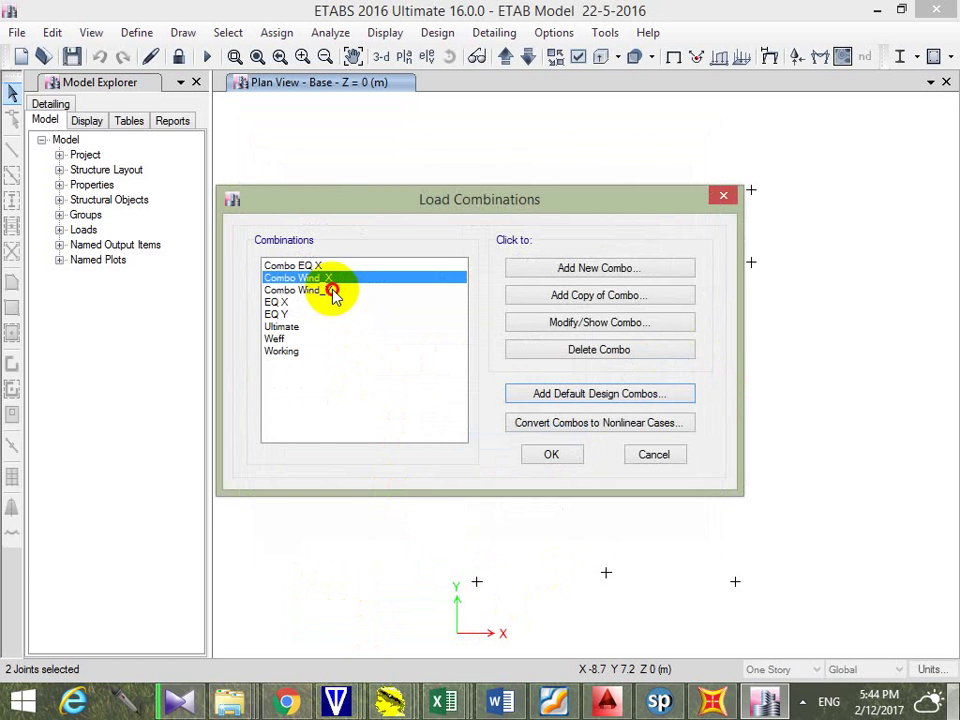
Add load case Wy with a scale factor of 1.28 to the Combo Wind_Y load combination
{"action": "left_click", "coordinate": [332, 290]}
{"action": "left_click", "coordinate": [615, 321]}
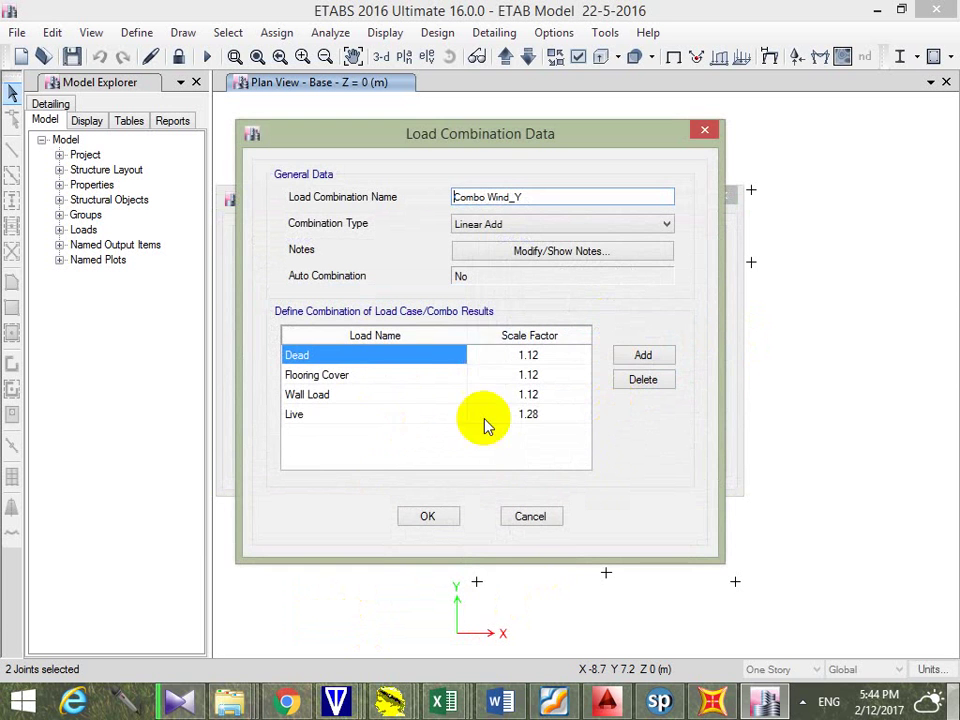
{"action": "left_click", "coordinate": [624, 358]}
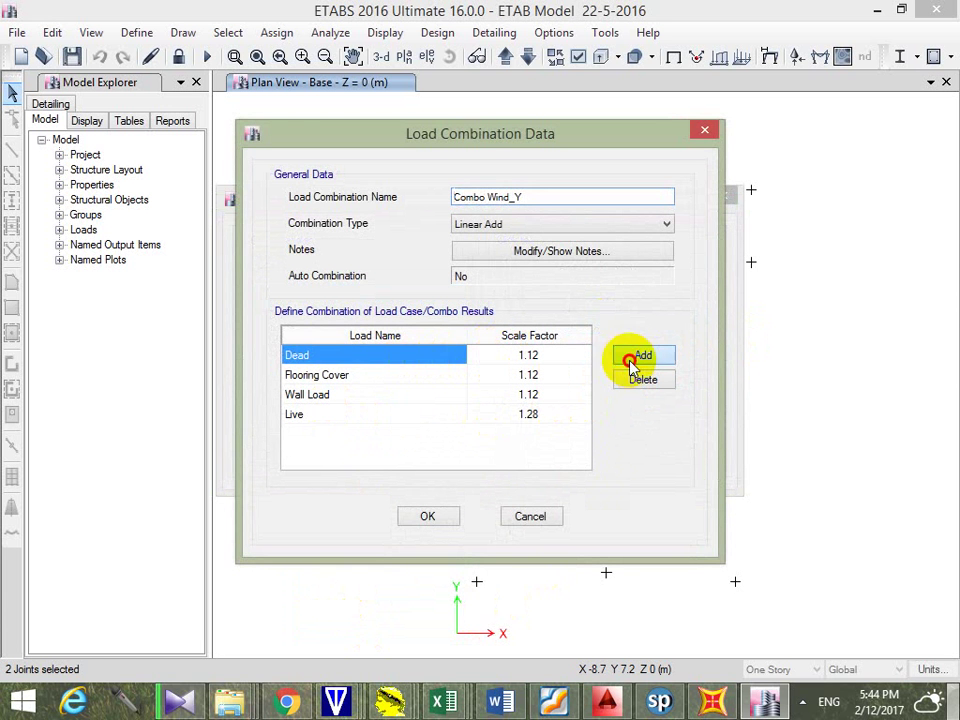
{"action": "left_click", "coordinate": [379, 432]}
{"action": "left_click", "coordinate": [311, 608]}
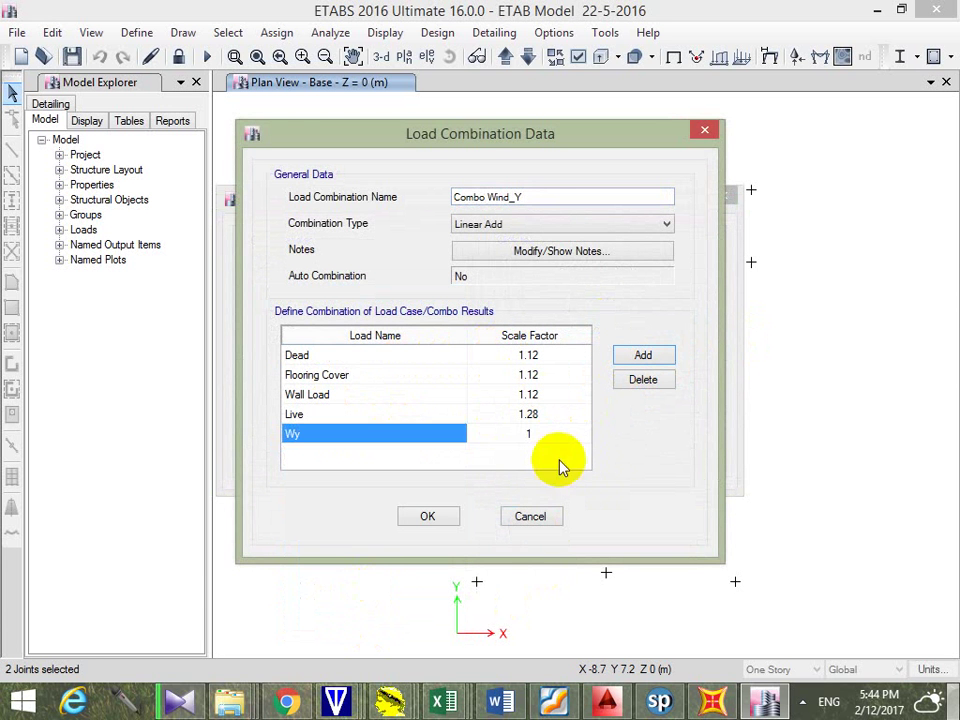
{"action": "left_click", "coordinate": [535, 437]}
{"action": "type", "text": "1.28"}
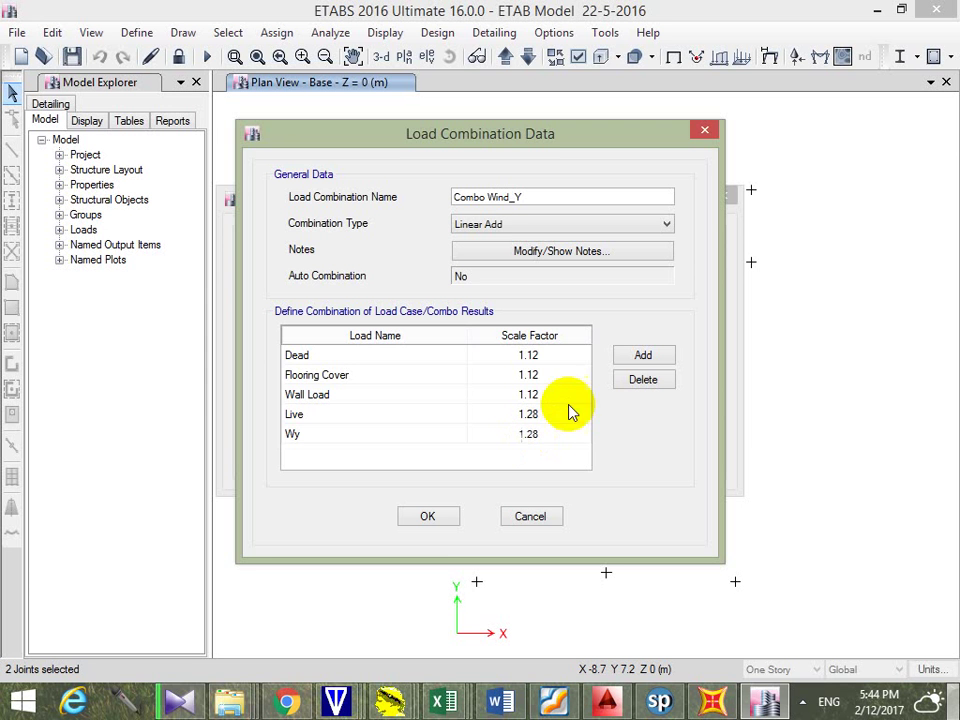
{"action": "left_click", "coordinate": [427, 516]}
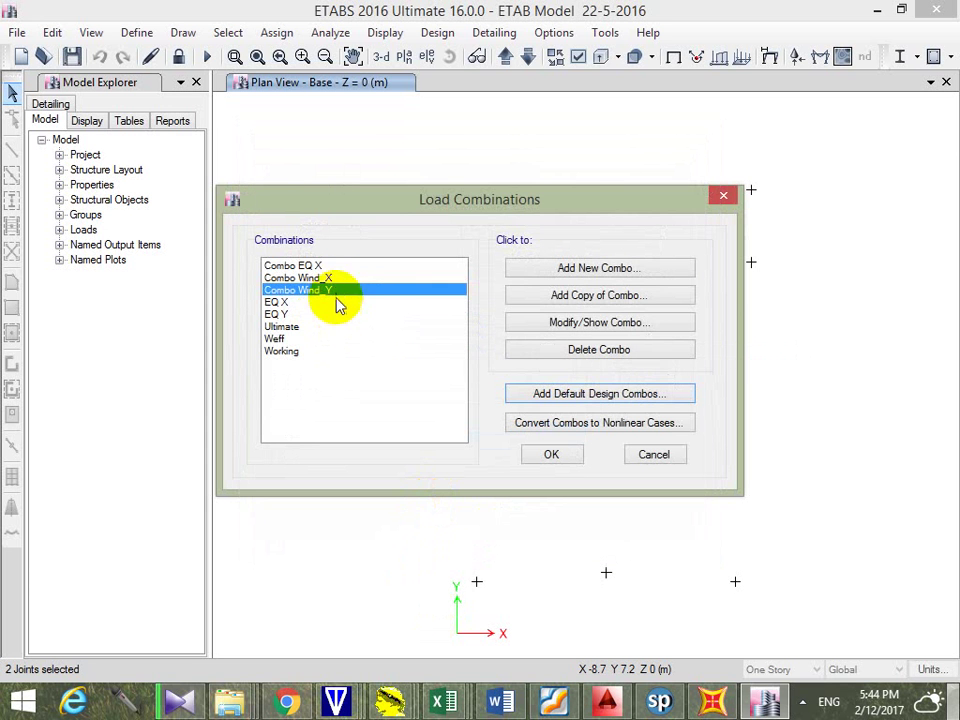
Add load cases R_X and R_Y to the EQ X load combination
{"action": "left_click", "coordinate": [285, 301]}
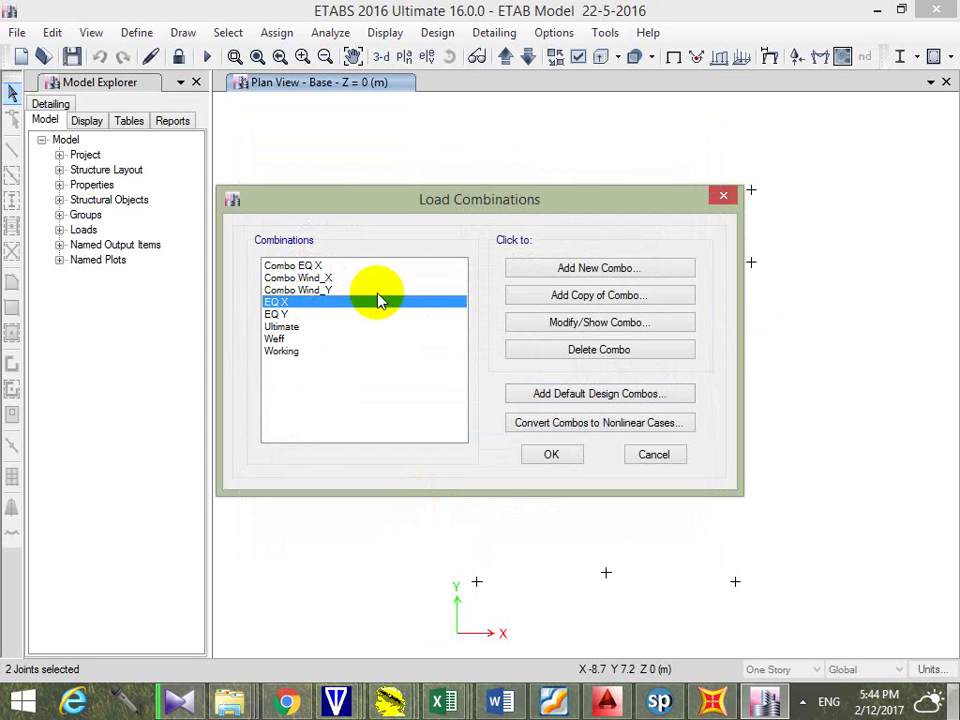
{"action": "left_click", "coordinate": [632, 322]}
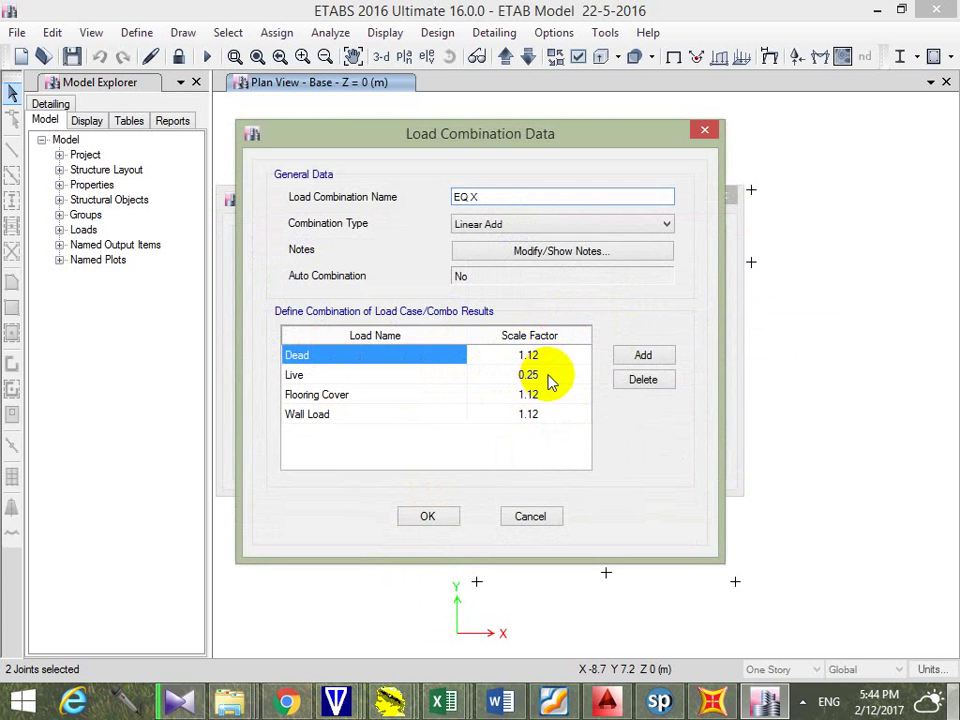
{"action": "left_click", "coordinate": [638, 356]}
{"action": "left_click", "coordinate": [638, 356]}
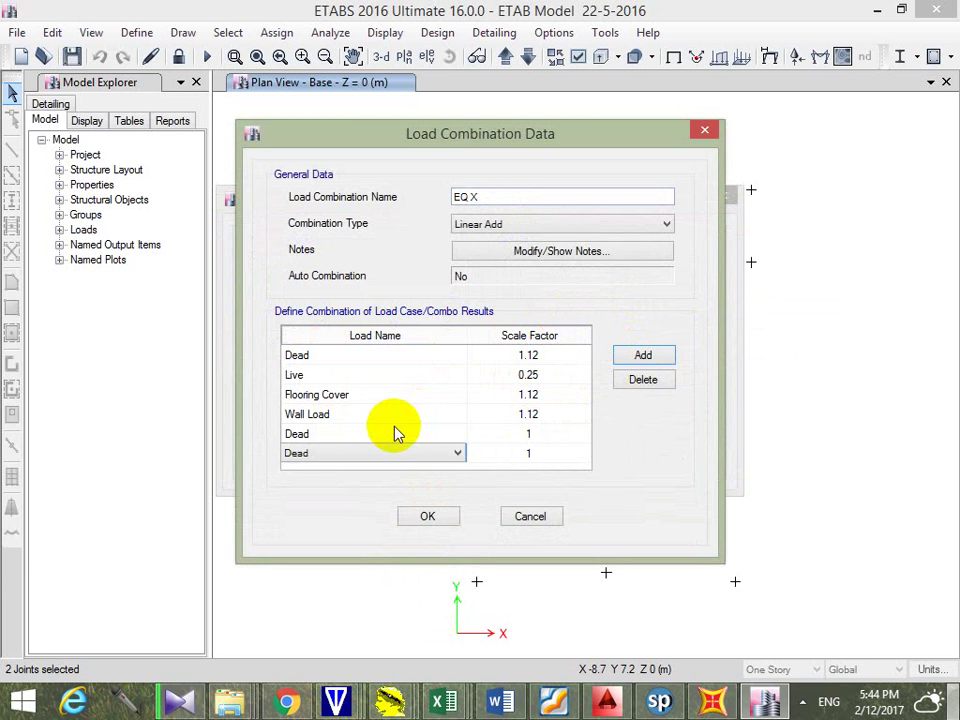
{"action": "left_click", "coordinate": [410, 436]}
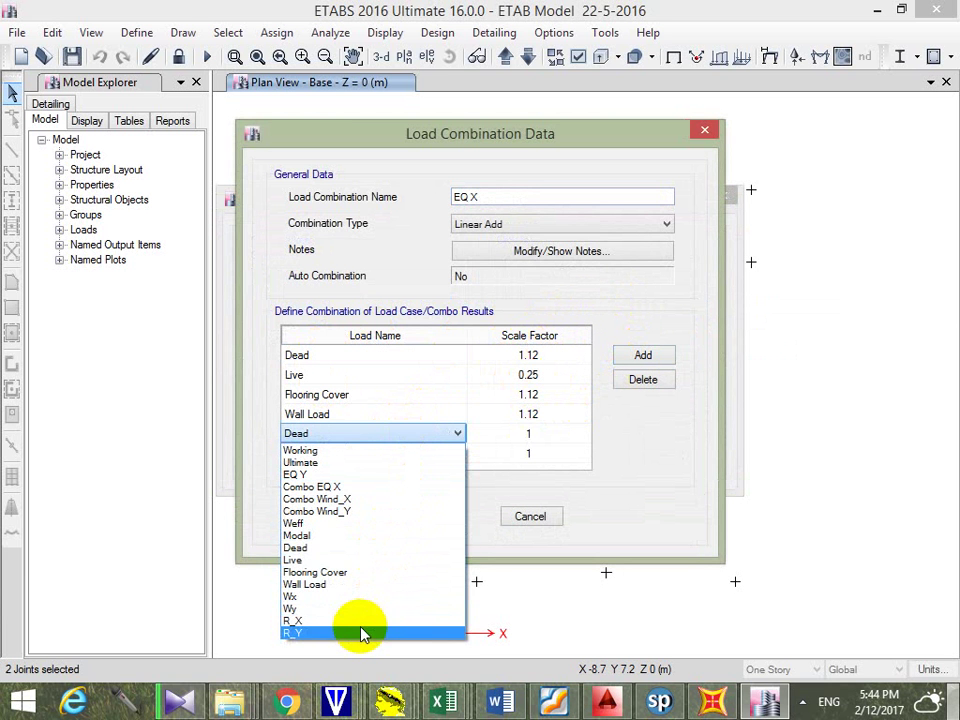
{"action": "left_click", "coordinate": [360, 620]}
{"action": "left_click", "coordinate": [446, 452]}
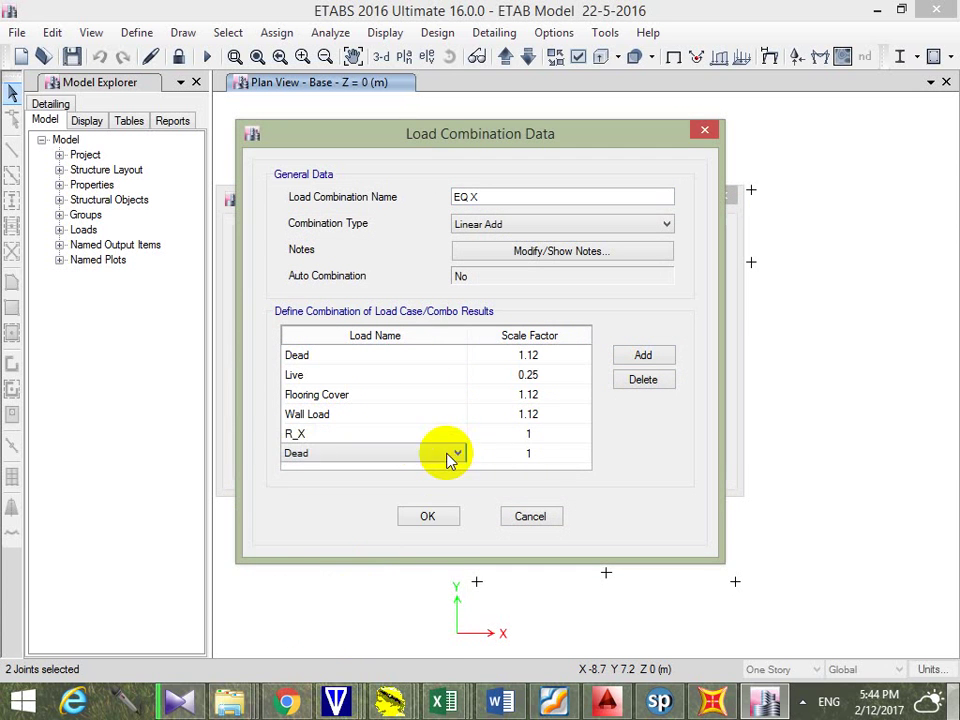
{"action": "left_click", "coordinate": [448, 453]}
{"action": "left_click", "coordinate": [336, 652]}
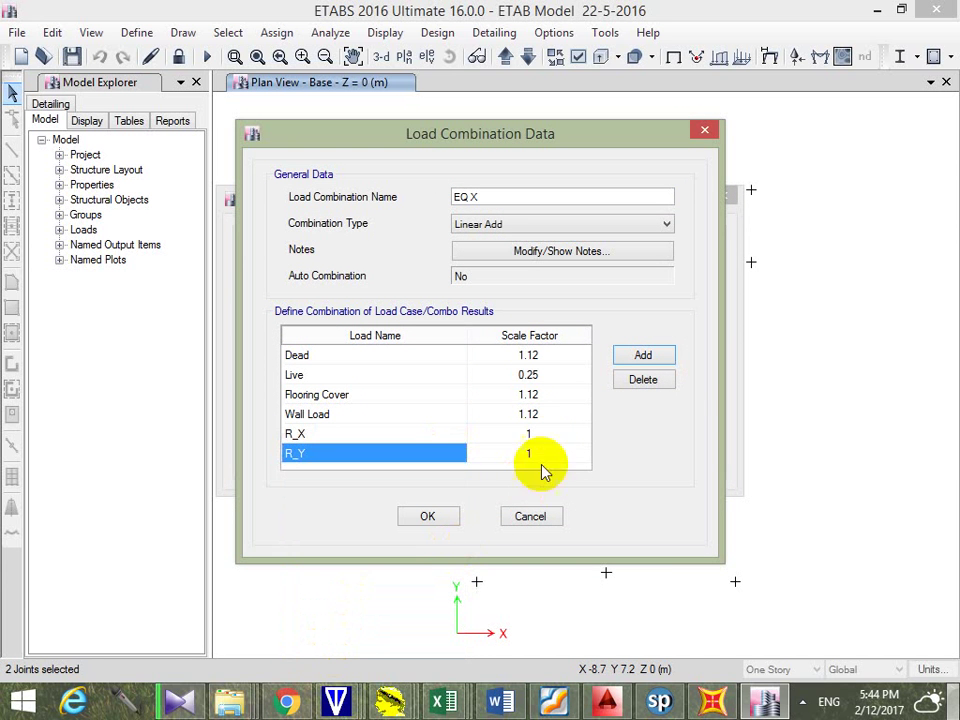
Set the R_Y scale factor to 0.3 in the EQ X combination and accept it
{"action": "left_click", "coordinate": [541, 378]}
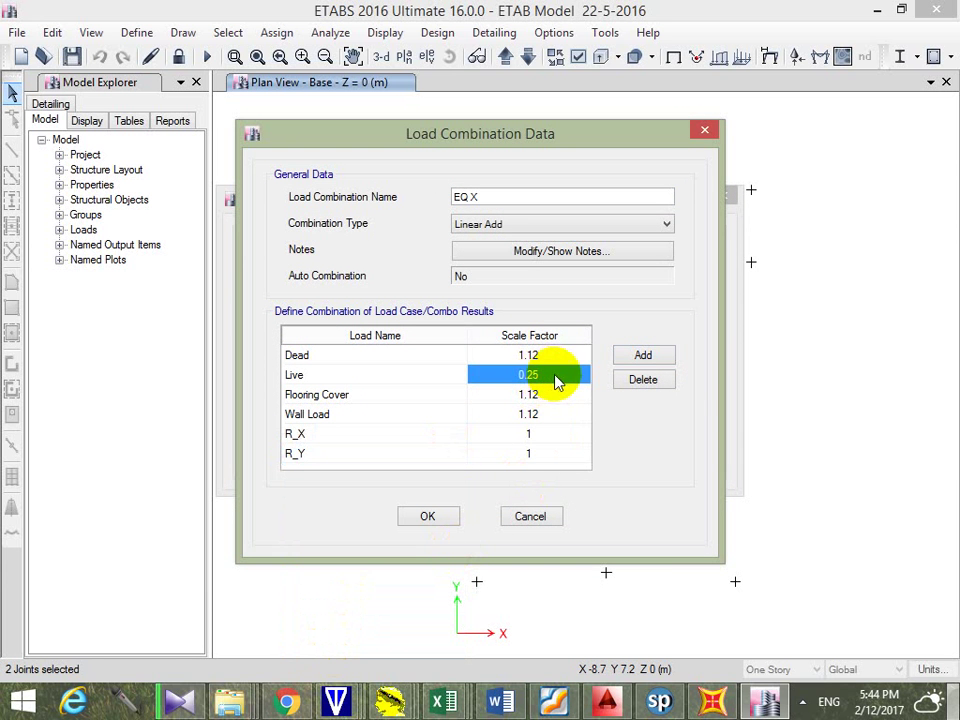
{"action": "left_click", "coordinate": [540, 456]}
{"action": "type", "text": "0.3"}
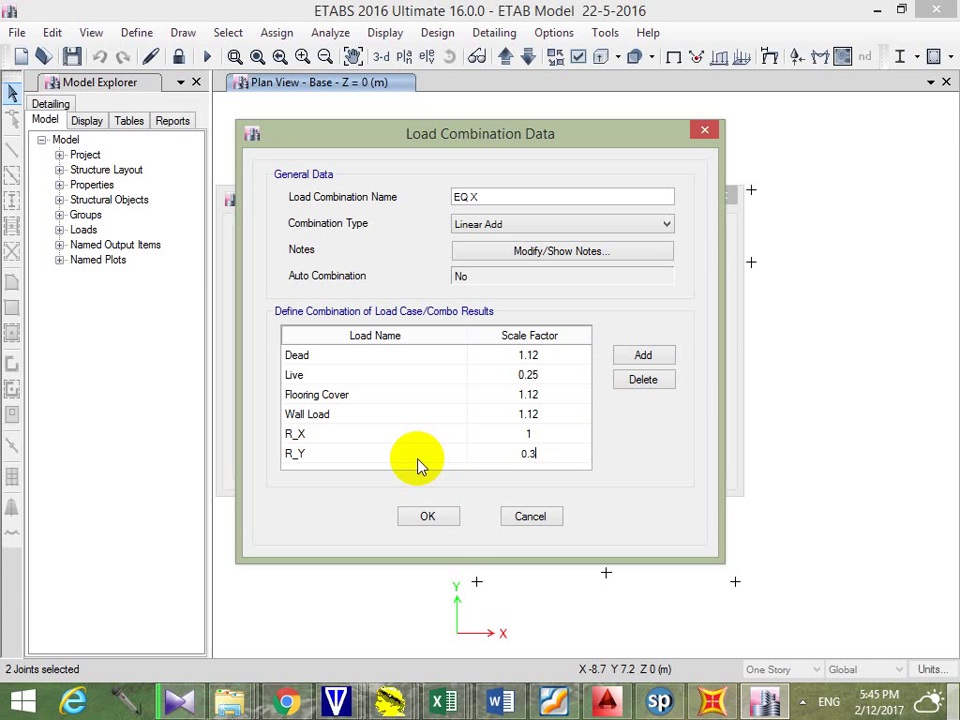
{"action": "left_click", "coordinate": [430, 517]}
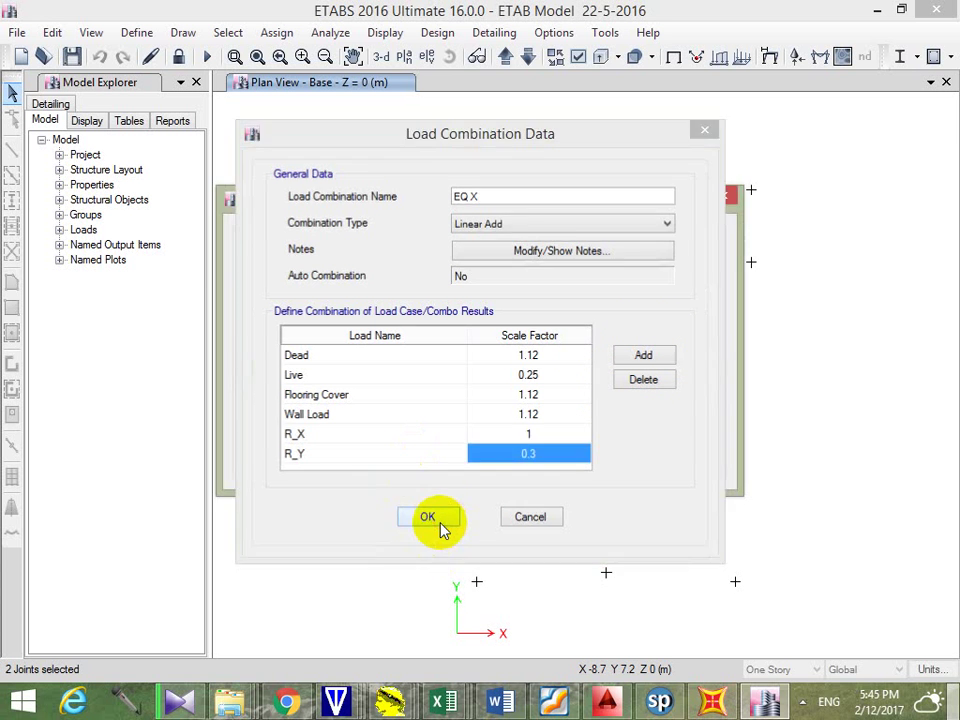
Add load cases R_X and R_Y to the EQ Y load combination
{"action": "left_click", "coordinate": [290, 315]}
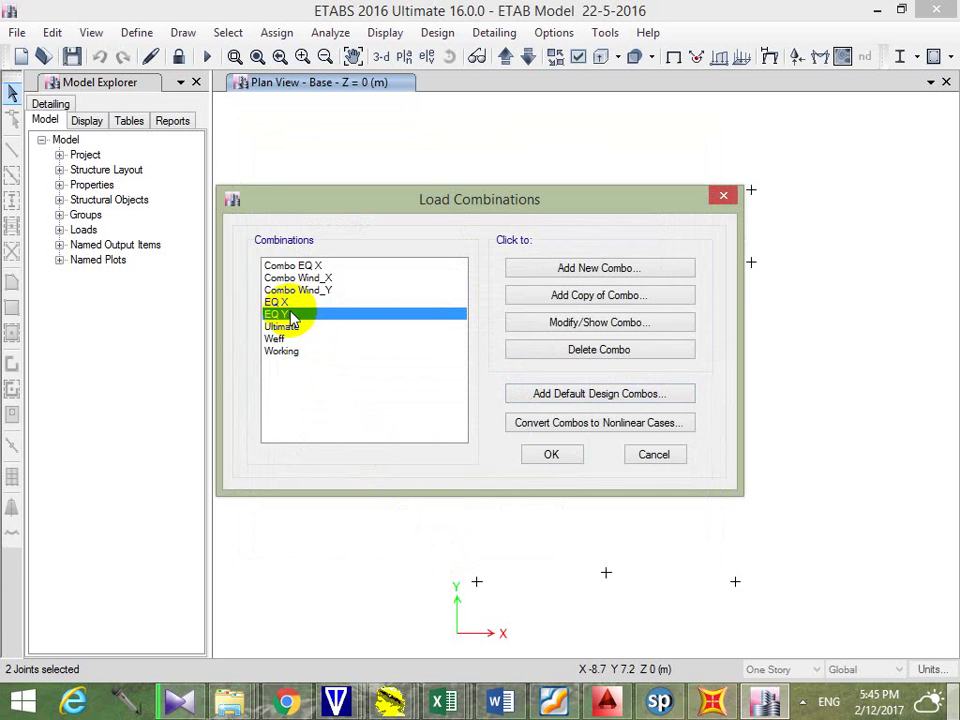
{"action": "left_click", "coordinate": [587, 327]}
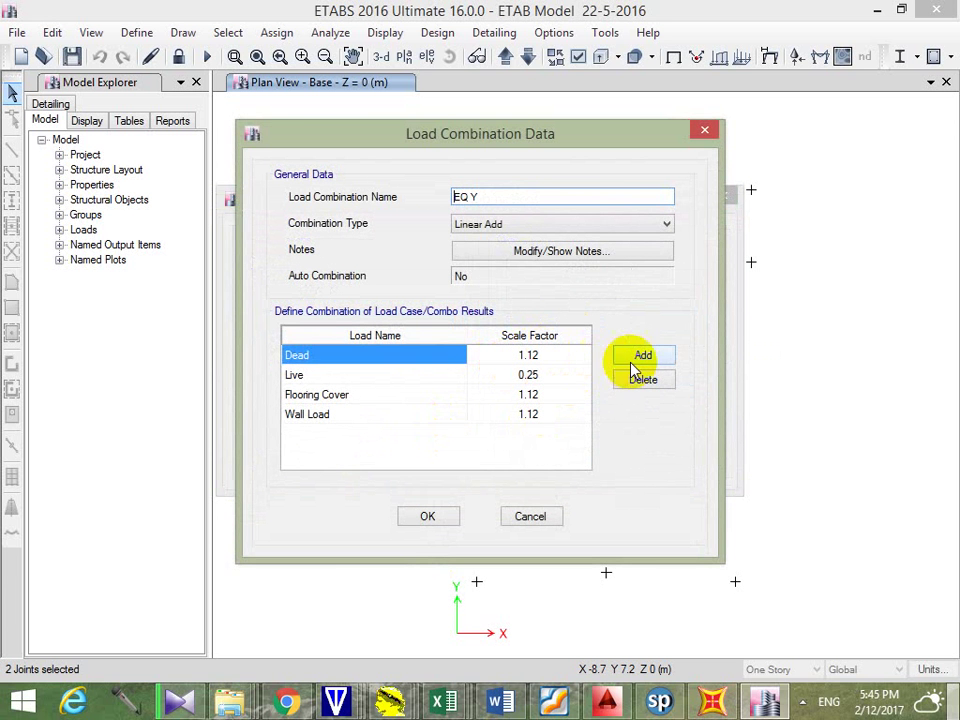
{"action": "left_click", "coordinate": [636, 360]}
{"action": "left_click", "coordinate": [636, 360]}
{"action": "left_click", "coordinate": [430, 433]}
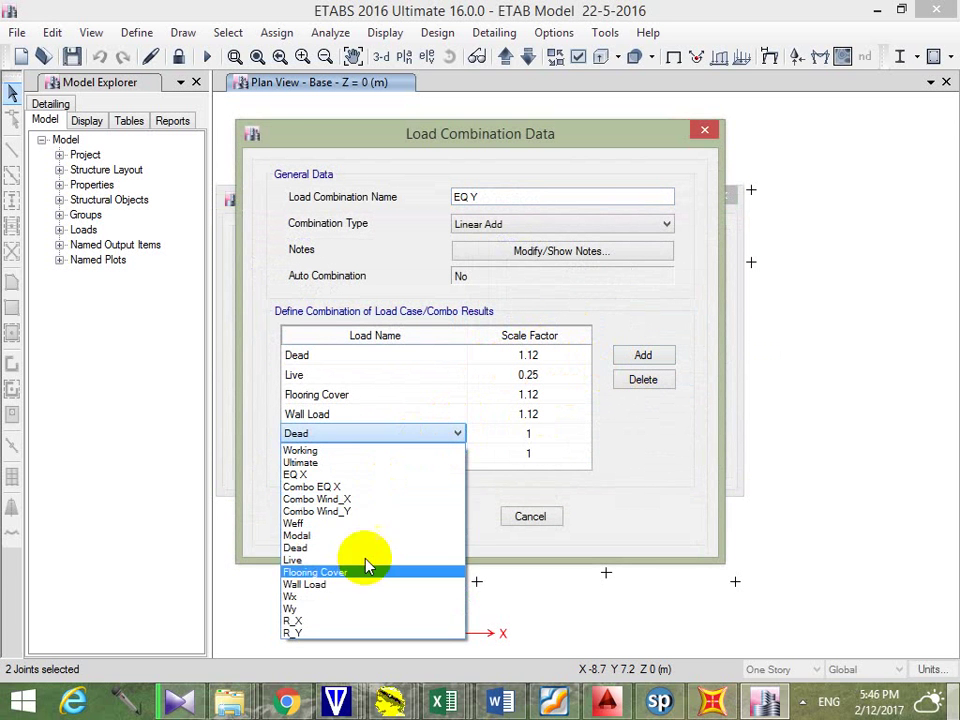
{"action": "left_click", "coordinate": [360, 622]}
{"action": "left_click", "coordinate": [384, 455]}
{"action": "left_click", "coordinate": [384, 455]}
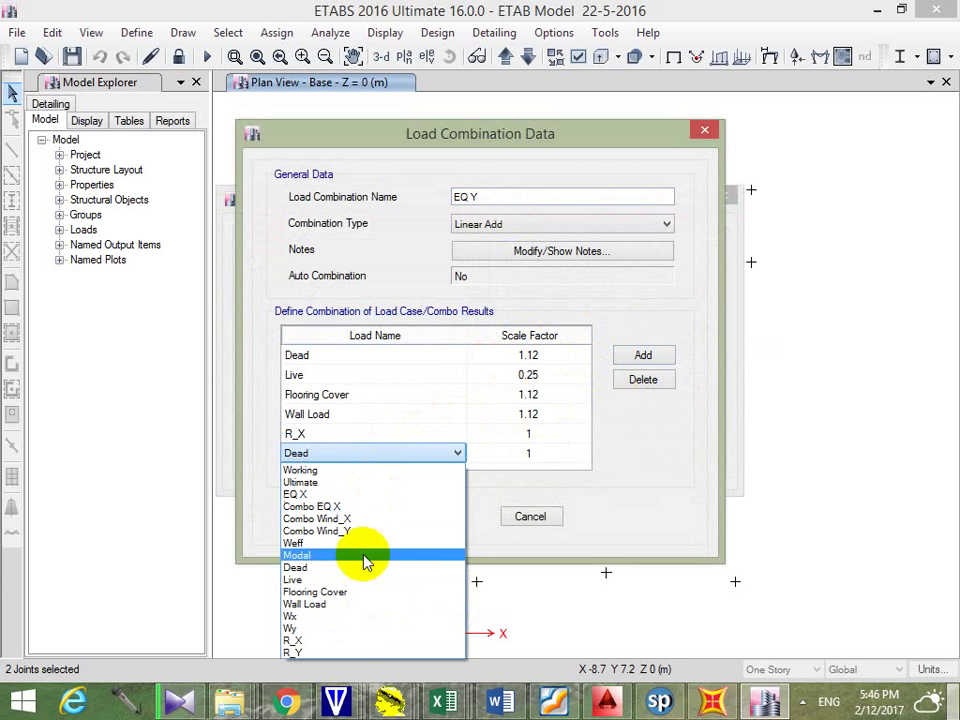
{"action": "left_click", "coordinate": [365, 653]}
Set the R_X scale factor to 0.3 in the EQ Y combination and accept it
{"action": "left_click", "coordinate": [527, 432]}
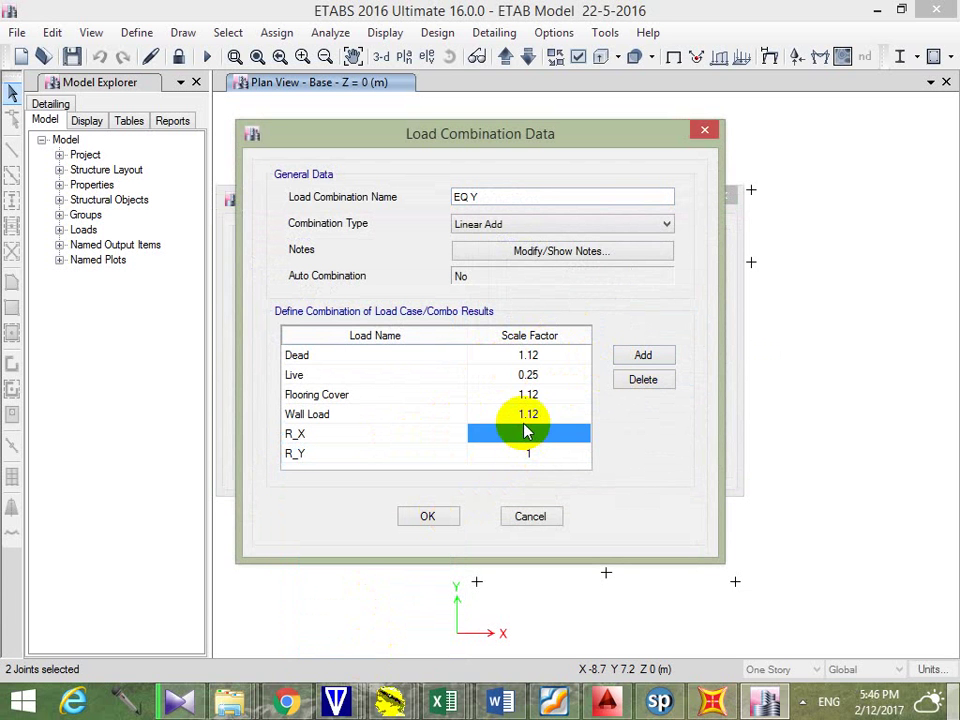
{"action": "type", "text": "0.3"}
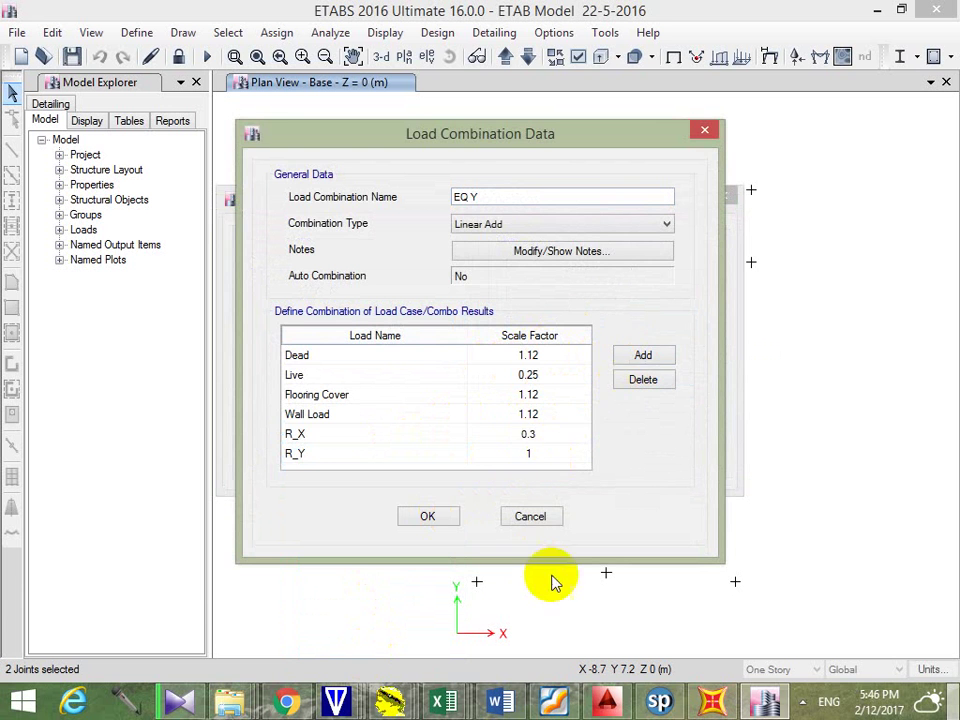
{"action": "left_click", "coordinate": [429, 513]}
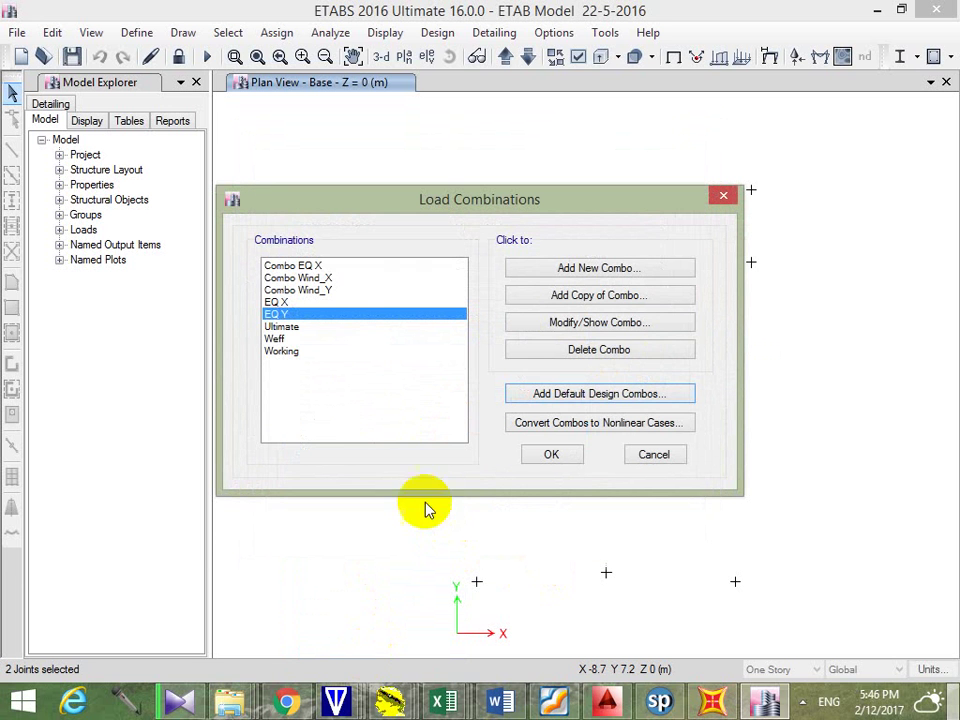
Go through the wind, EQ X, EQ Y and Ultimate entries in the combinations list and accept the load combinations
{"action": "left_click", "coordinate": [321, 278]}
{"action": "left_click", "coordinate": [318, 290], "text": "shift"}
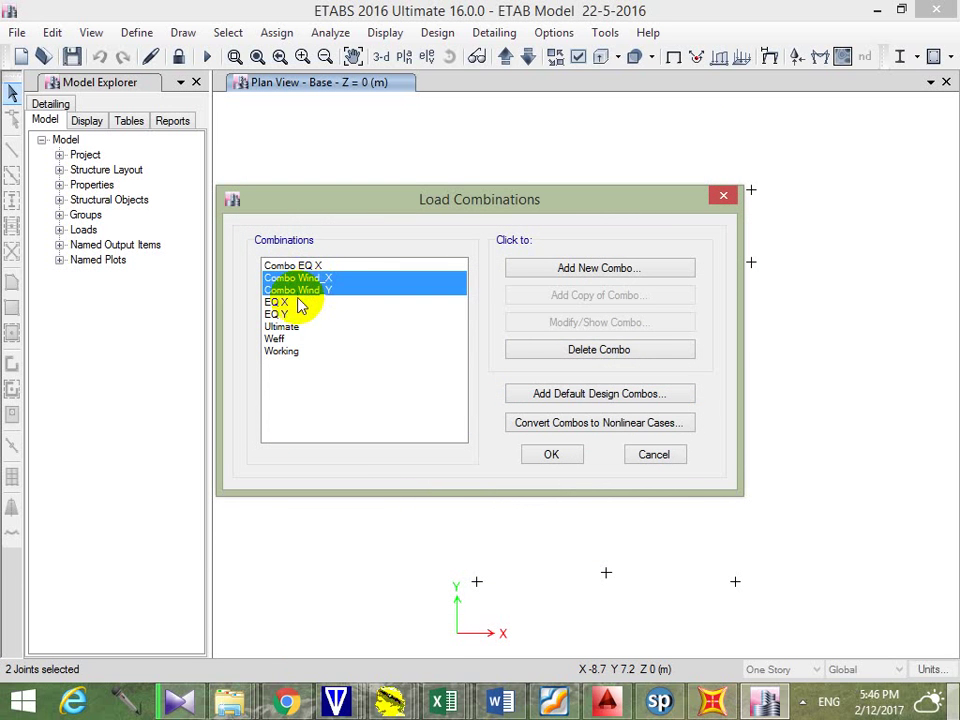
{"action": "left_click", "coordinate": [290, 302]}
{"action": "left_click", "coordinate": [297, 314], "text": "shift"}
{"action": "left_click", "coordinate": [283, 326]}
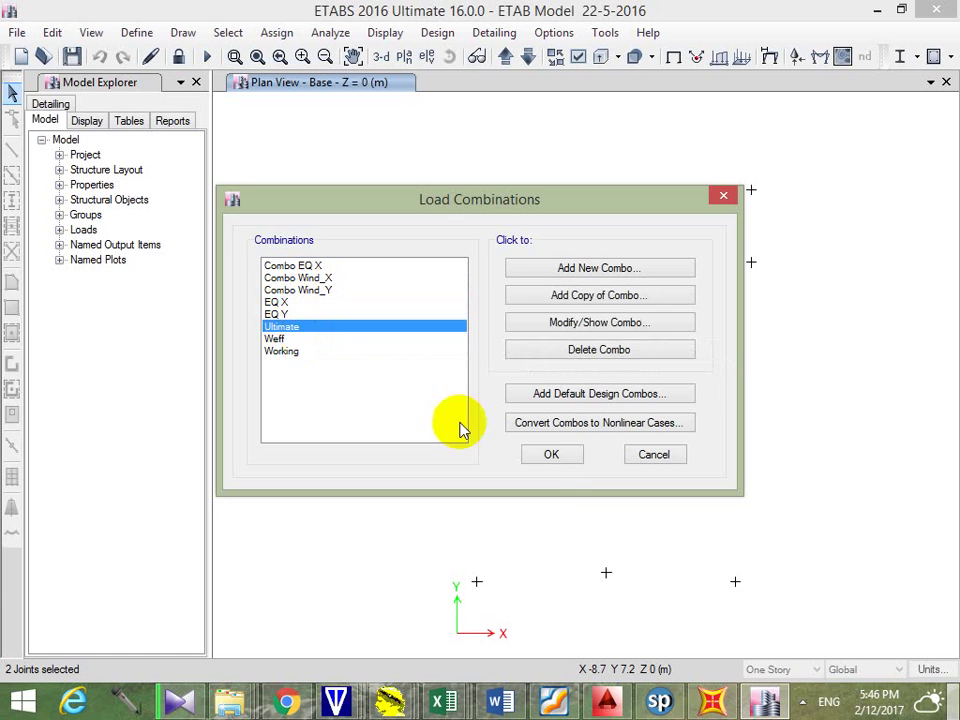
{"action": "left_click", "coordinate": [540, 454]}
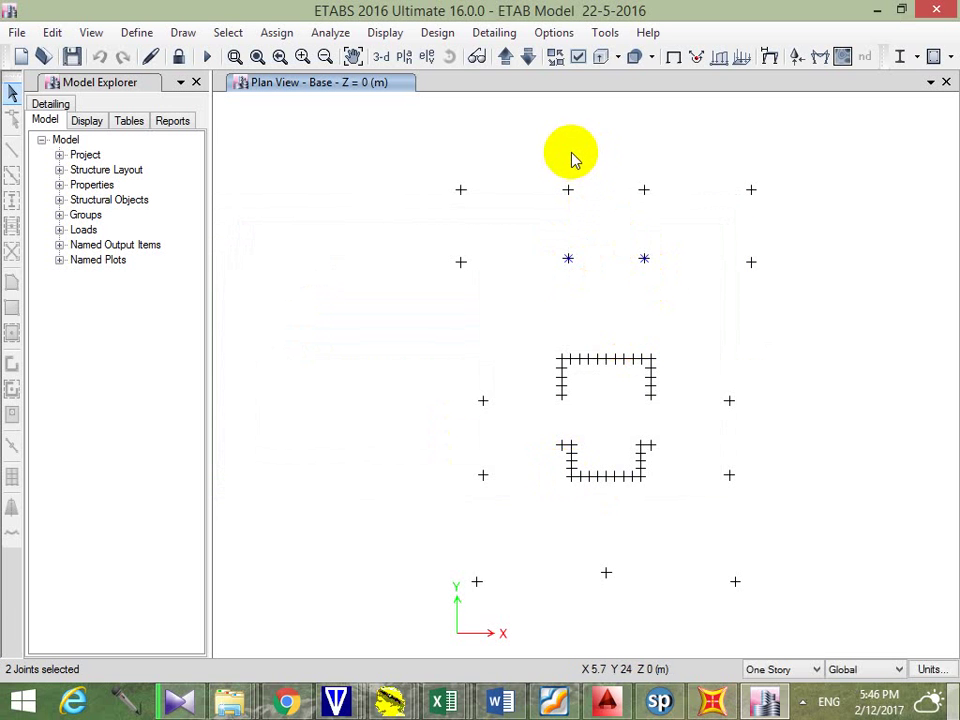
Show the Joint Reactions results table for the selected joints, excluding Modal Participating Mass Ratios
{"action": "left_click", "coordinate": [382, 33]}
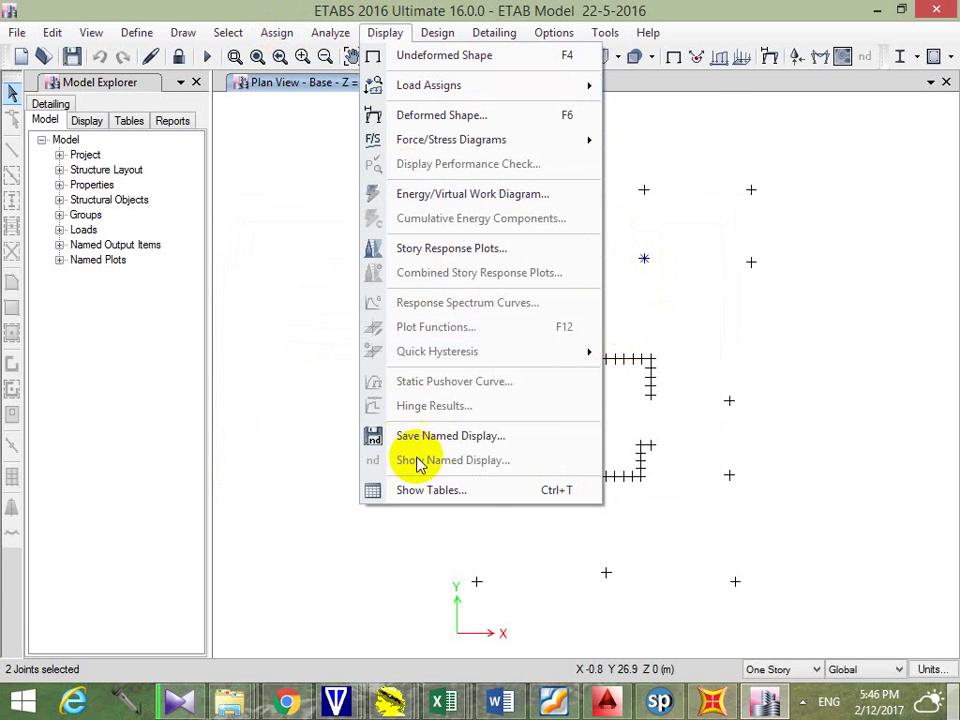
{"action": "left_click", "coordinate": [390, 490]}
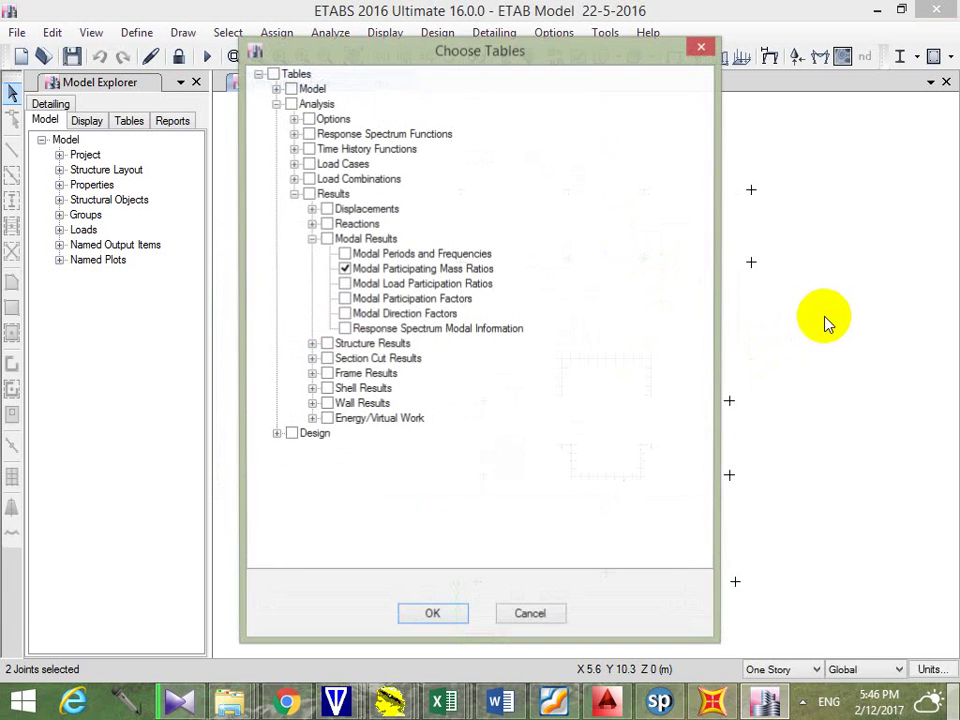
{"action": "left_click", "coordinate": [344, 269]}
{"action": "left_click", "coordinate": [312, 239]}
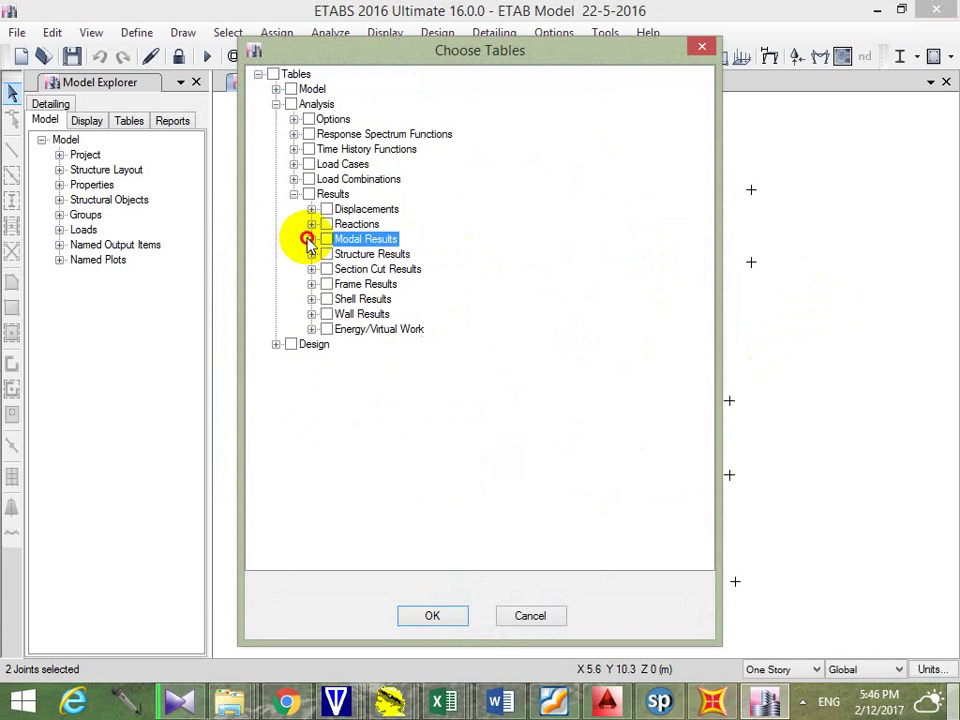
{"action": "left_click", "coordinate": [311, 224]}
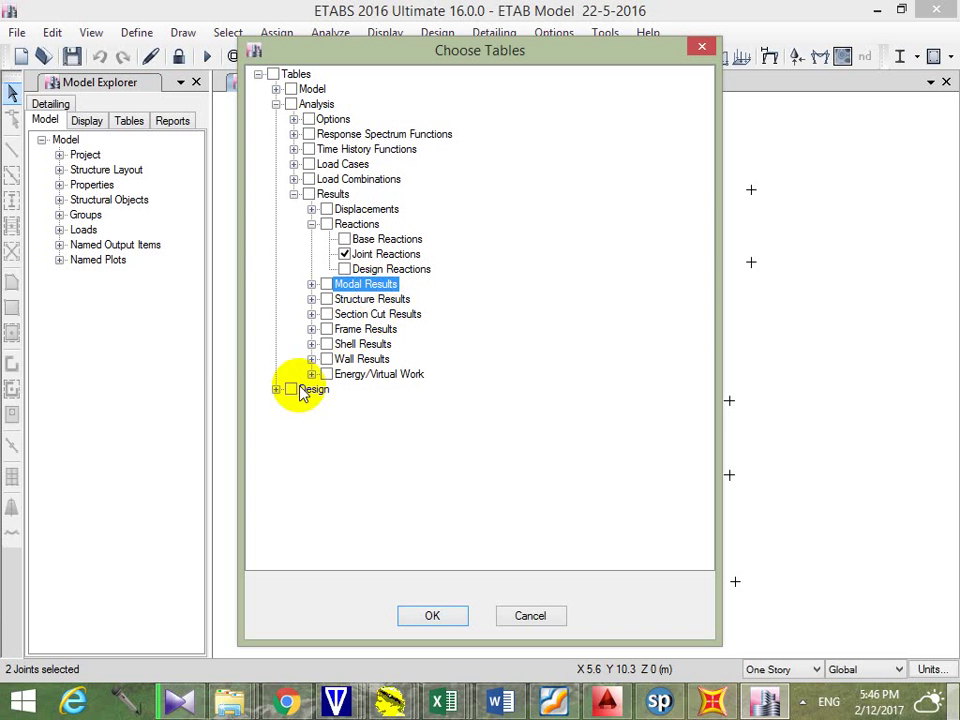
{"action": "left_click", "coordinate": [424, 616]}
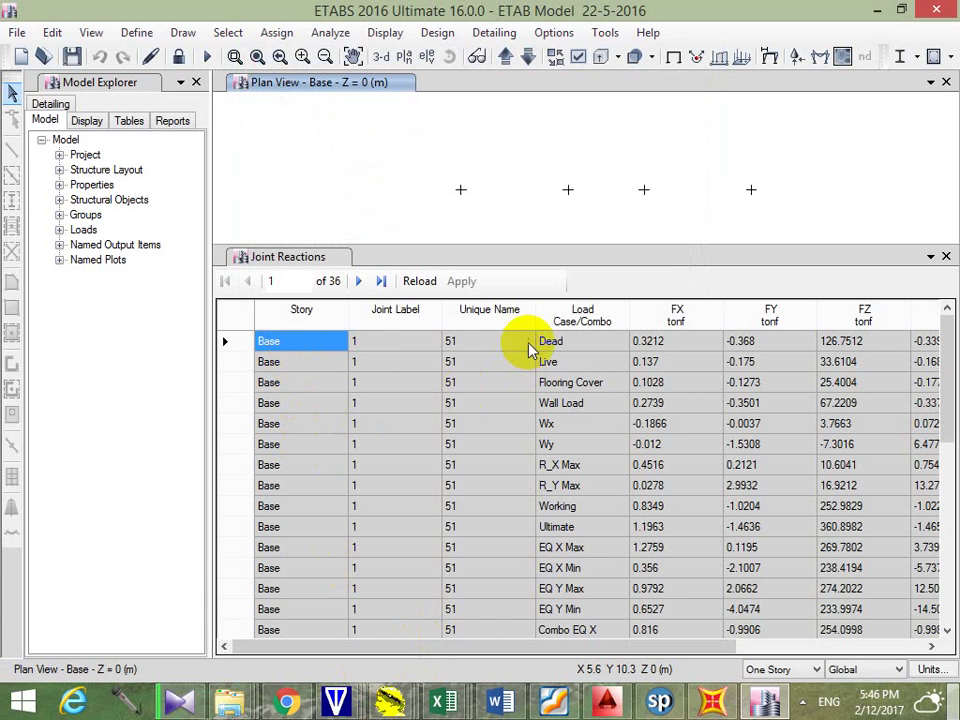
Filter the Joint Reactions table by load combination to EQ X Max, EQ X Min, EQ Y Max and EQ Y Min
{"action": "right_click", "coordinate": [575, 320]}
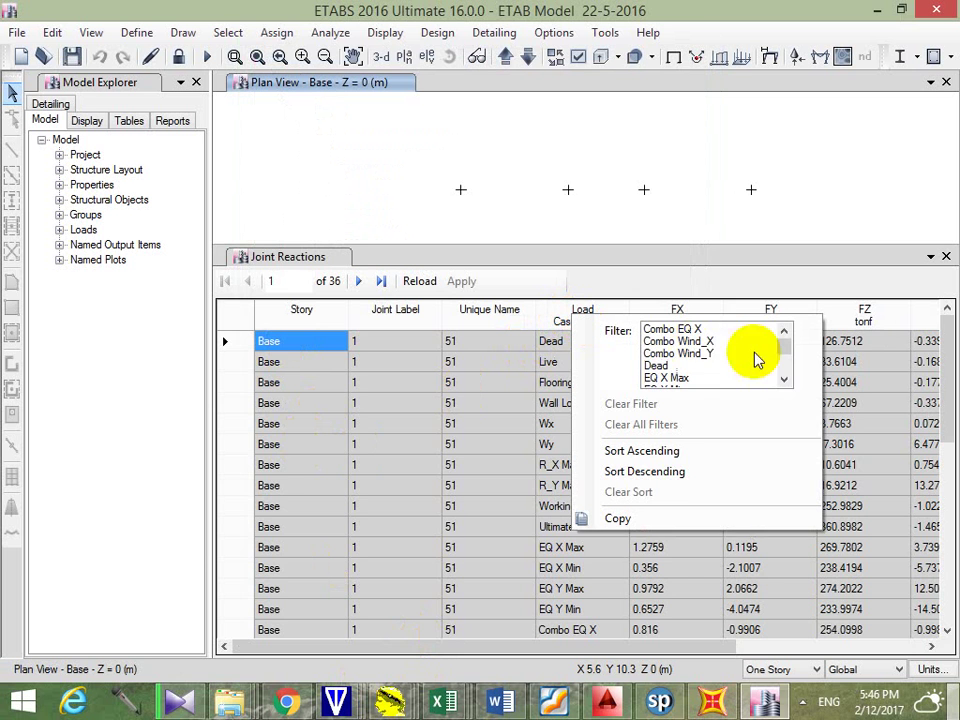
{"action": "left_click_drag", "start_coordinate": [706, 341], "coordinate": [708, 356]}
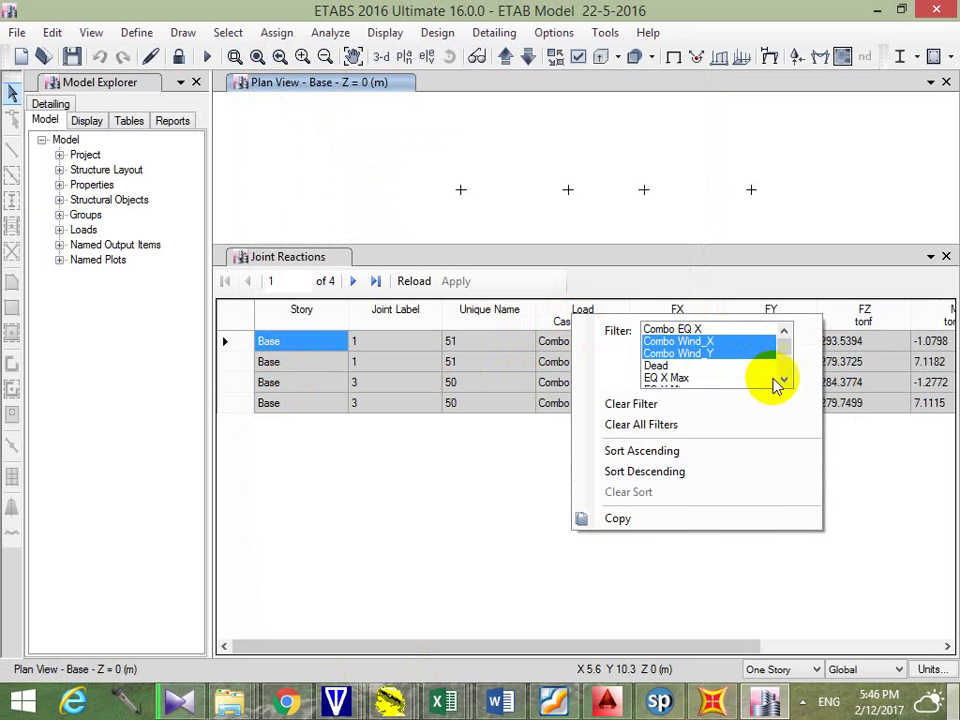
{"action": "left_click", "coordinate": [784, 380]}
{"action": "left_click", "coordinate": [784, 380]}
{"action": "left_click", "coordinate": [784, 380]}
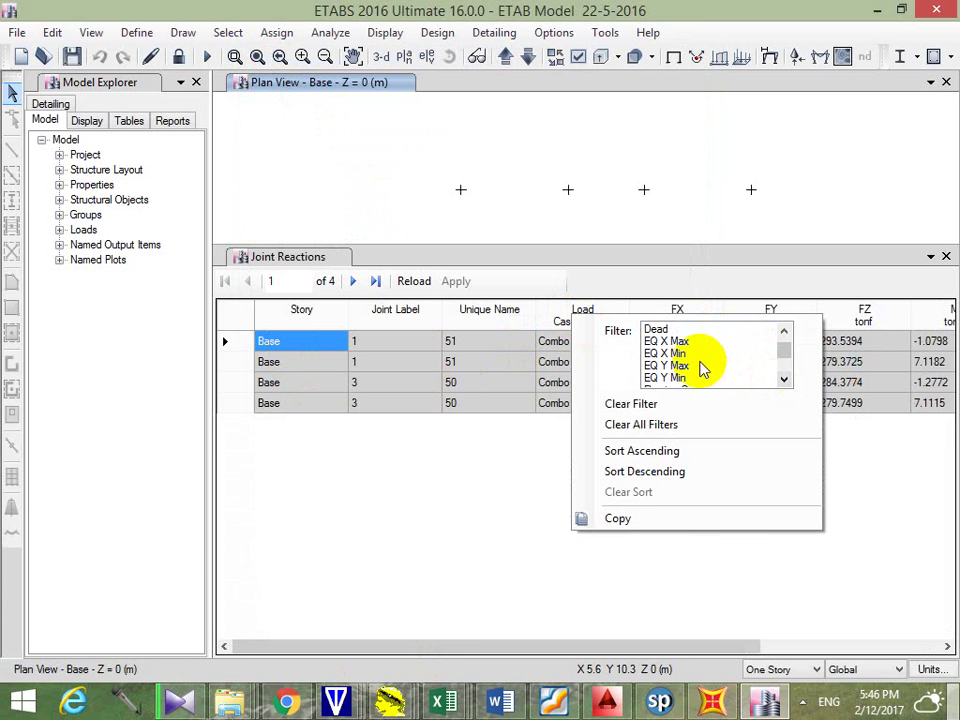
{"action": "left_click_drag", "start_coordinate": [681, 345], "coordinate": [703, 386]}
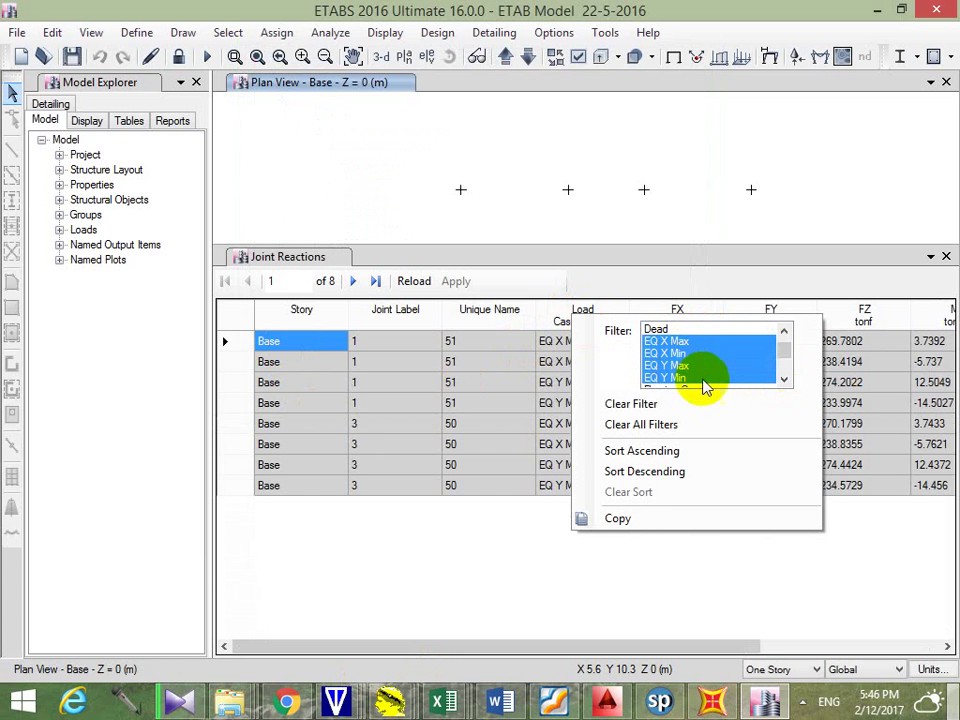
Add Combo Wind_X and Combo Wind_Y to the load combination filter of the Joint Reactions table
{"action": "left_click", "coordinate": [786, 331]}
{"action": "left_click", "coordinate": [786, 331]}
{"action": "left_click", "coordinate": [786, 331]}
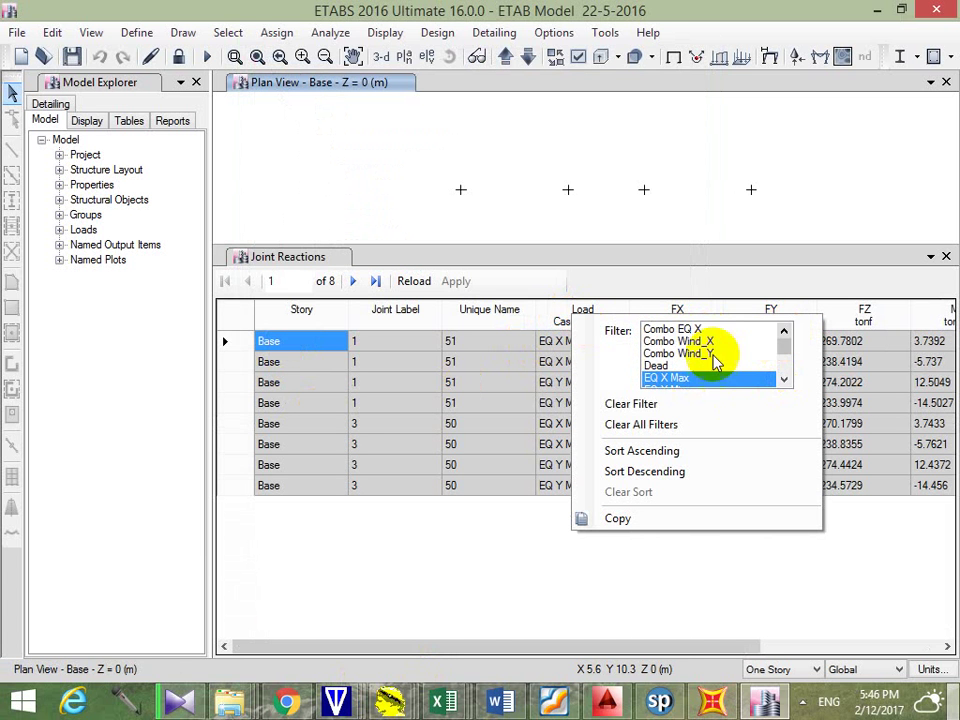
{"action": "left_click_drag", "start_coordinate": [714, 342], "coordinate": [718, 355], "text": "ctrl"}
{"action": "left_click_drag", "start_coordinate": [786, 350], "coordinate": [767, 343]}
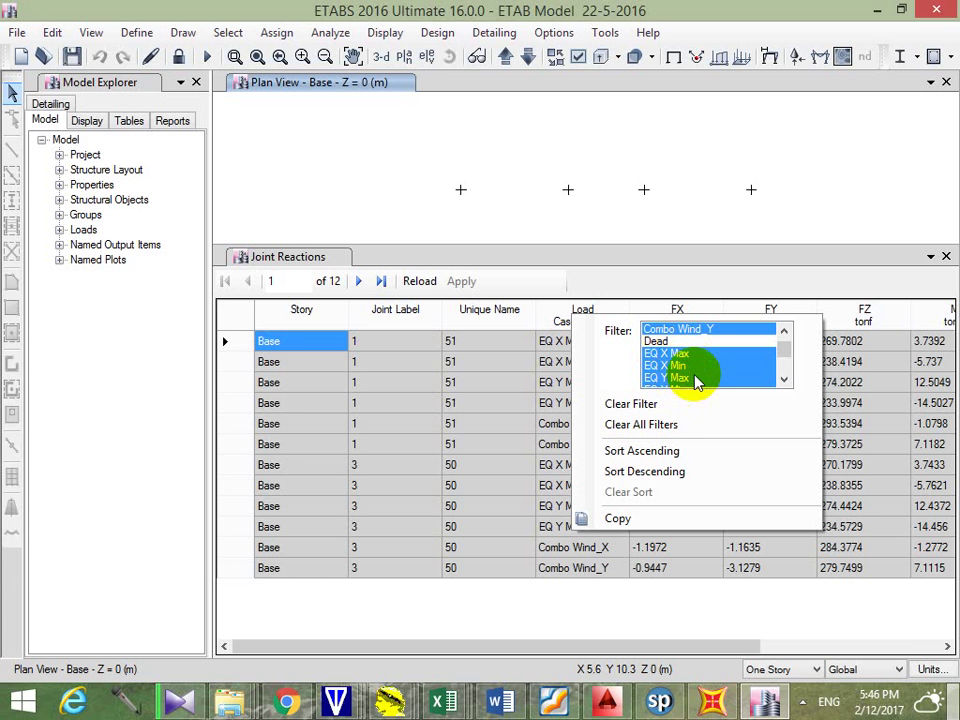
Include the Ultimate combination in the Joint Reactions table's load filter and close the filter
{"action": "left_click", "coordinate": [785, 382]}
{"action": "left_click", "coordinate": [785, 382]}
{"action": "left_click", "coordinate": [785, 382]}
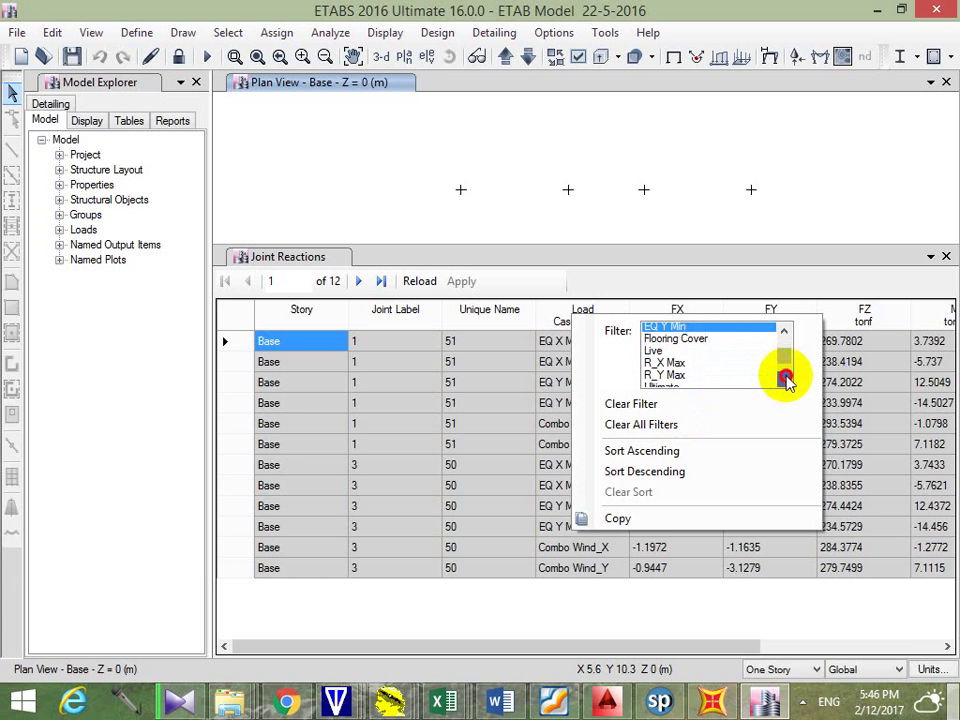
{"action": "left_click", "coordinate": [785, 382]}
{"action": "left_click", "coordinate": [675, 357]}
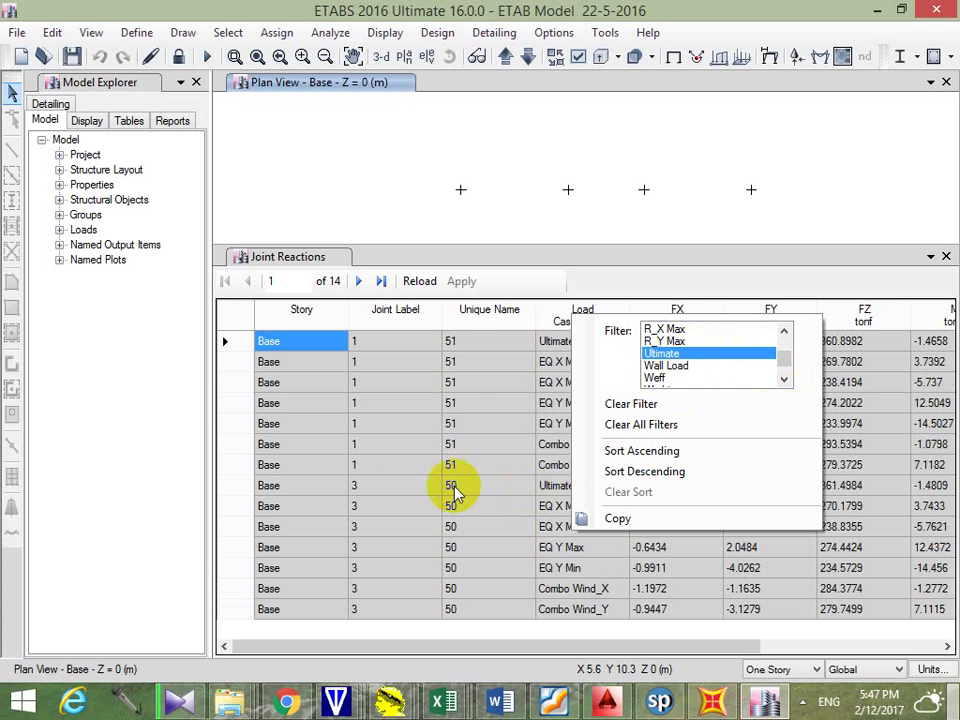
{"action": "left_click", "coordinate": [405, 432]}
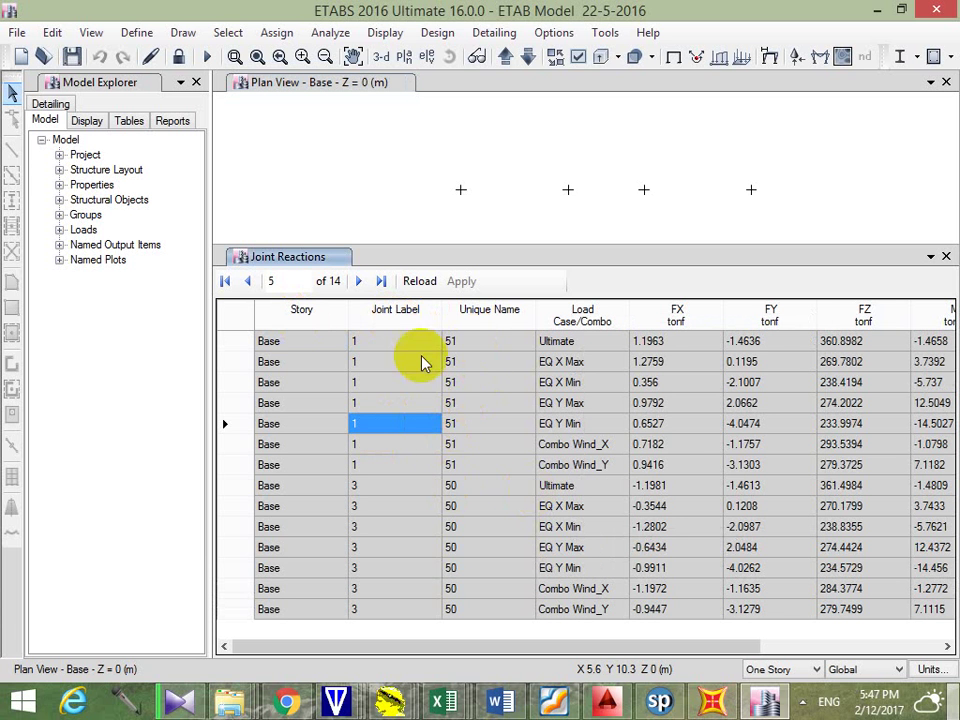
Export the filtered Joint Reactions table to Excel and switch to the resulting workbook
{"action": "right_click", "coordinate": [490, 383]}
{"action": "left_click", "coordinate": [561, 525]}
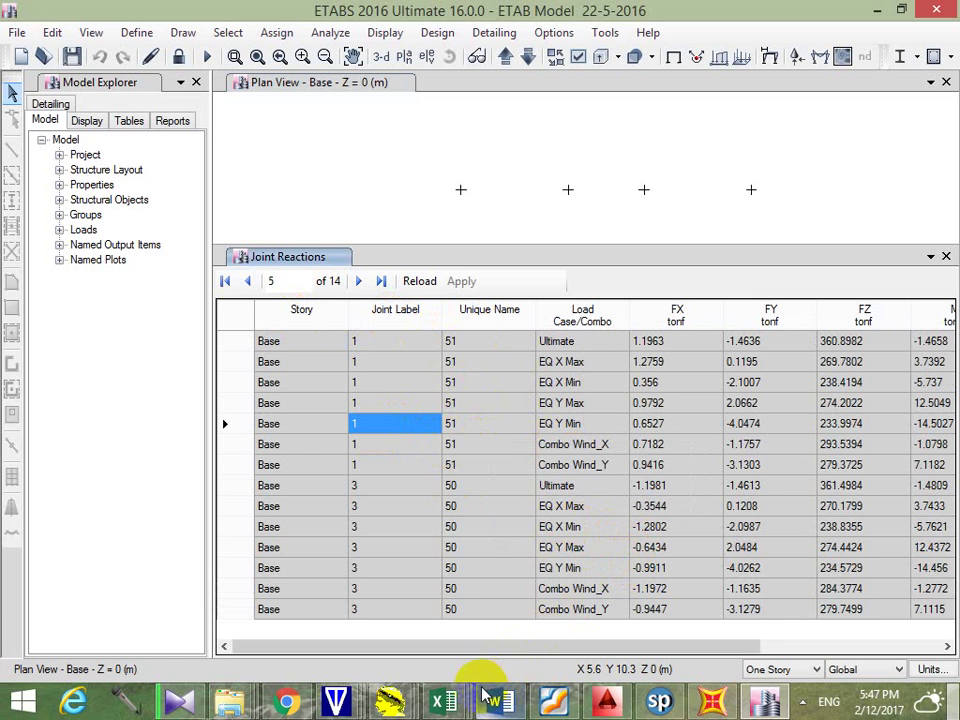
{"action": "mouse_move", "coordinate": [470, 700]}
{"action": "left_click", "coordinate": [831, 621]}
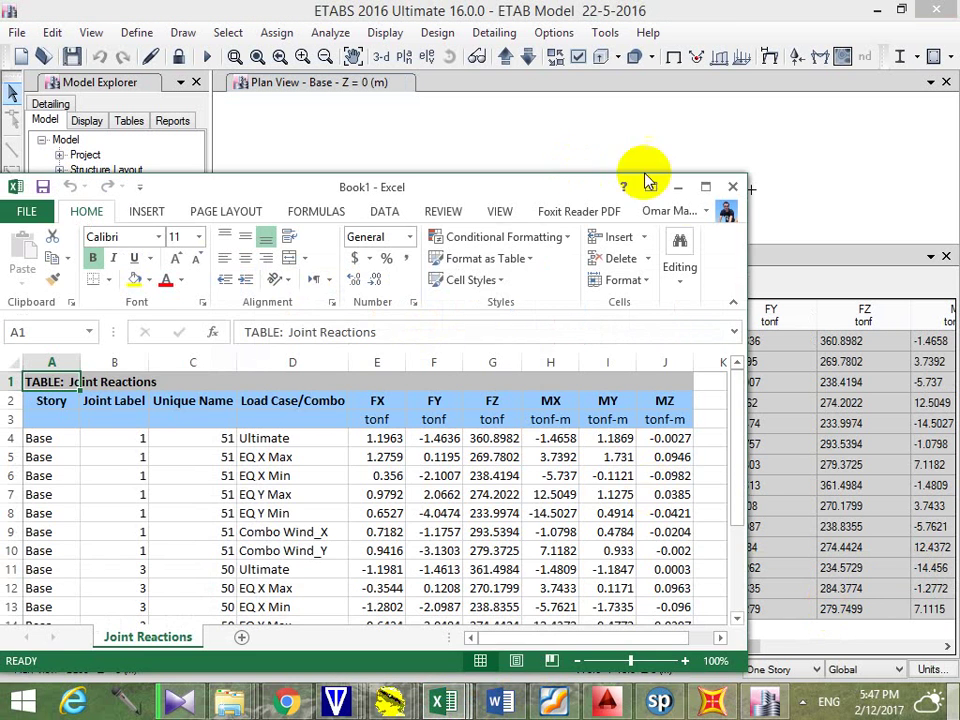
Fill the joint 1 rows of the exported Joint Reactions sheet with yellow and the joint 3 rows with light orange
{"action": "left_click", "coordinate": [704, 188]}
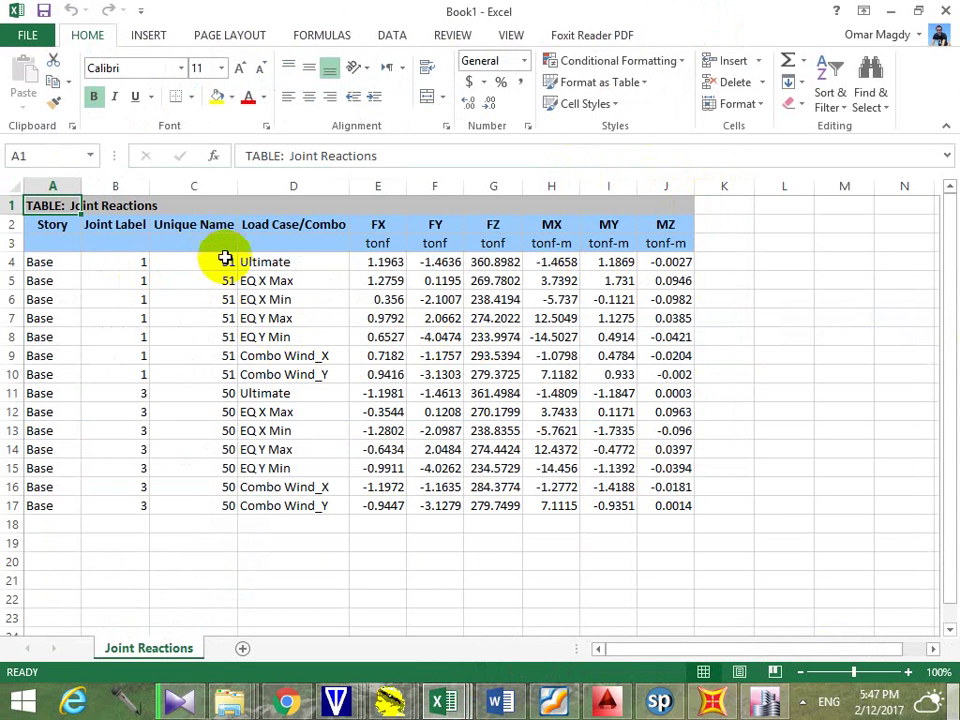
{"action": "left_click_drag", "start_coordinate": [47, 262], "coordinate": [671, 375]}
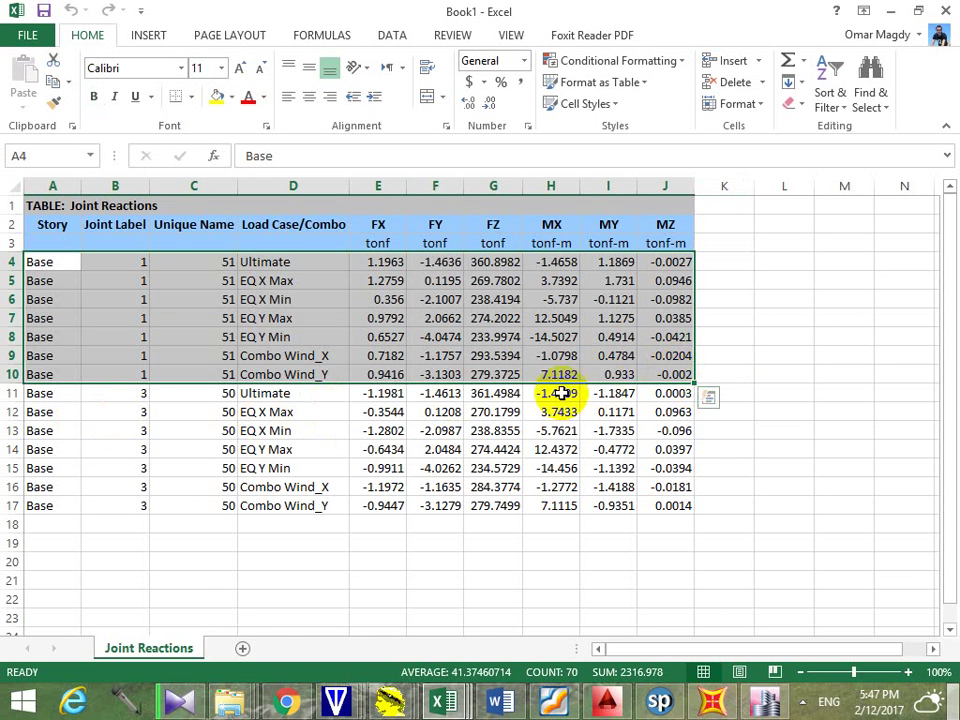
{"action": "left_click", "coordinate": [216, 96]}
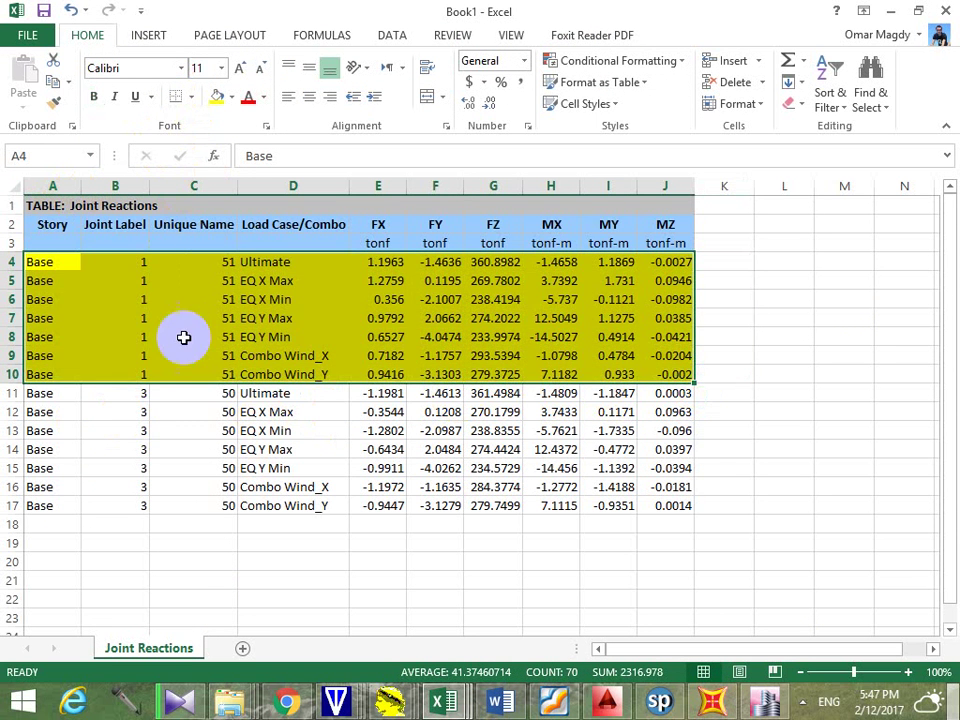
{"action": "left_click_drag", "start_coordinate": [37, 393], "coordinate": [681, 506]}
{"action": "left_click", "coordinate": [230, 96]}
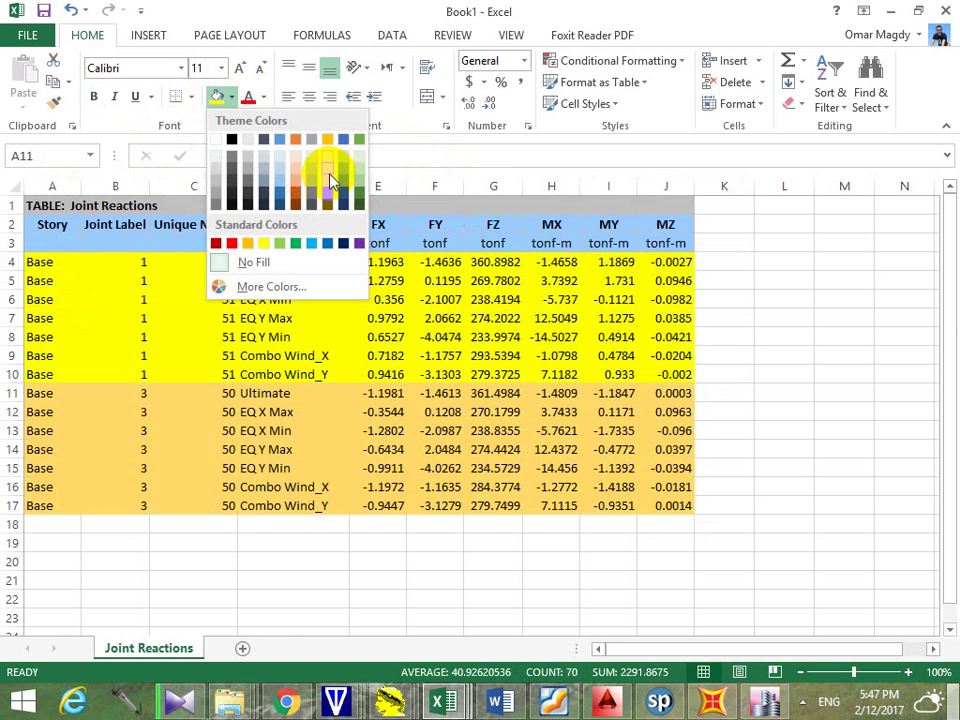
{"action": "left_click", "coordinate": [324, 176]}
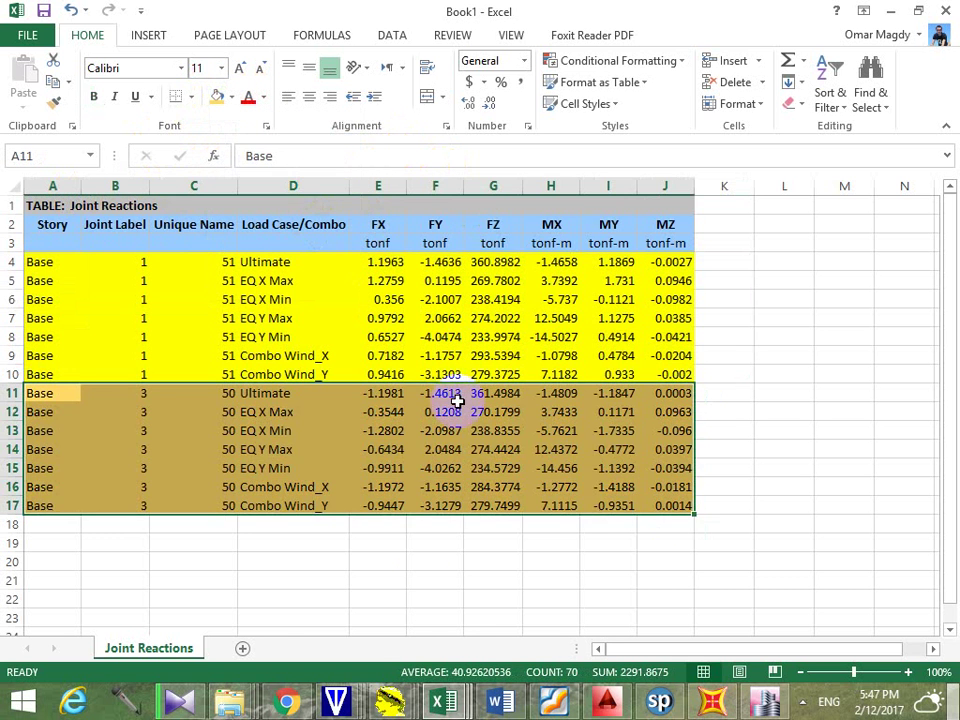
{"action": "left_click", "coordinate": [424, 546]}
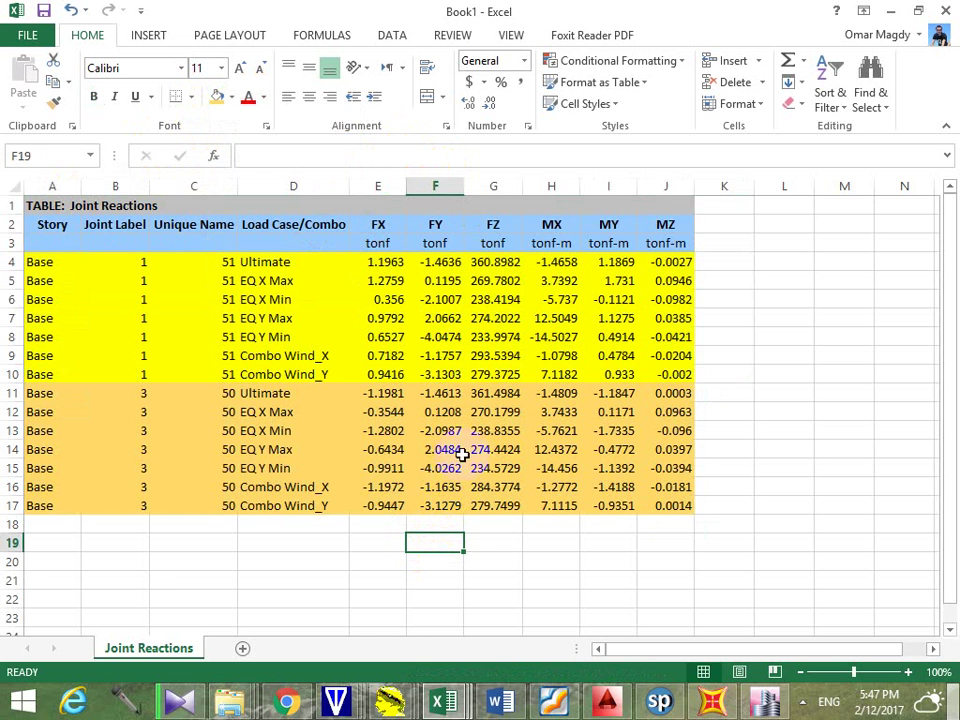
Delete the MZ, FX and FY columns from the Joint Reactions sheet
{"action": "left_click", "coordinate": [668, 186]}
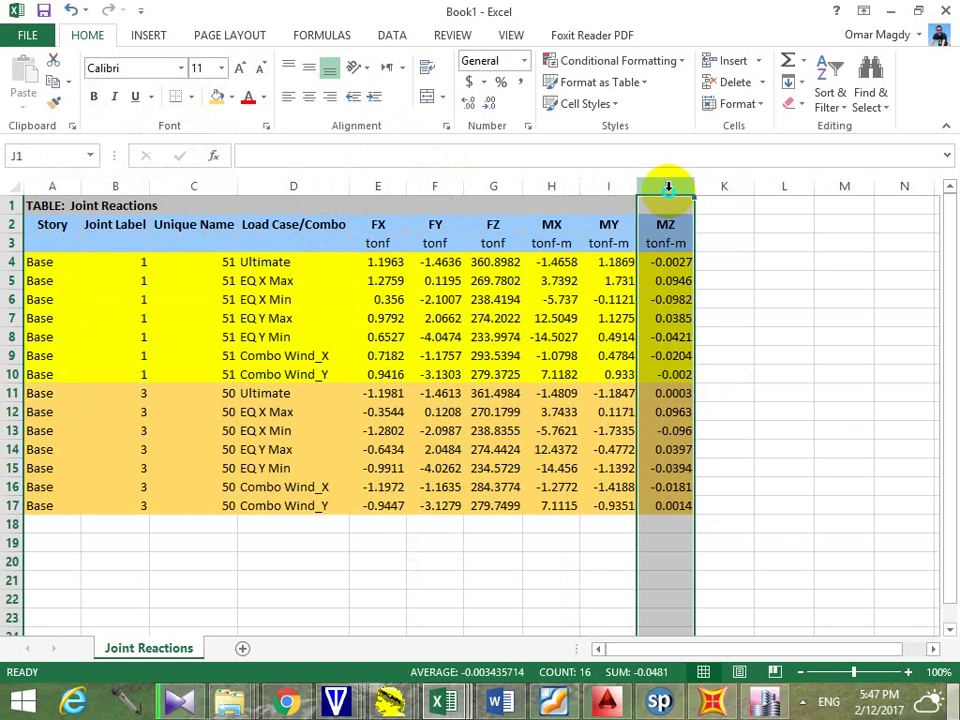
{"action": "right_click", "coordinate": [670, 190]}
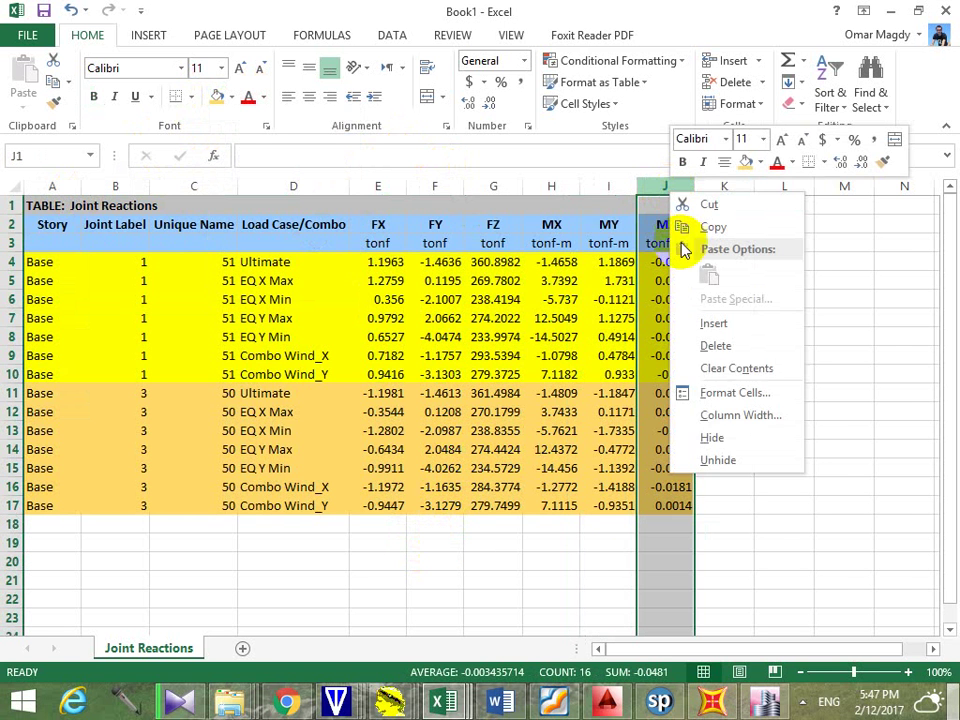
{"action": "left_click", "coordinate": [735, 347]}
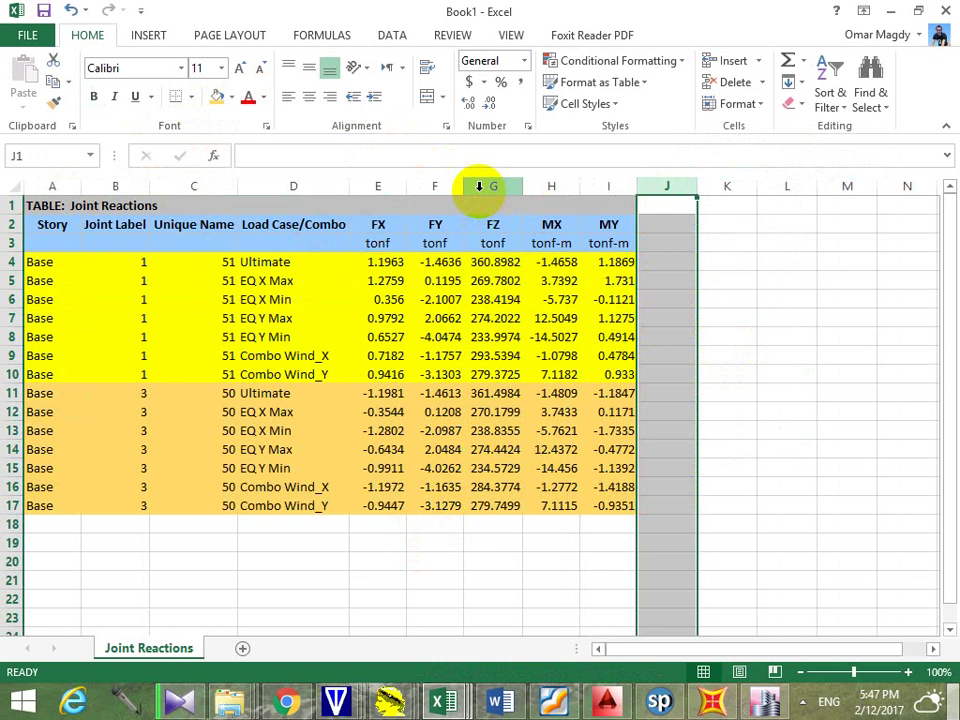
{"action": "left_click_drag", "start_coordinate": [437, 188], "coordinate": [392, 189]}
{"action": "right_click", "coordinate": [428, 190]}
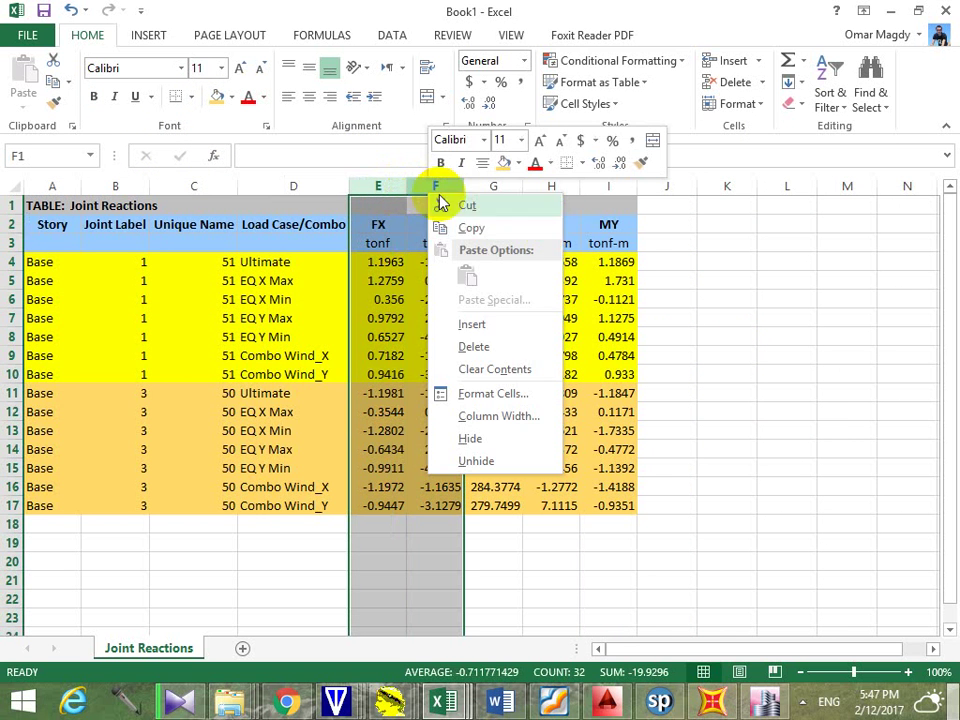
{"action": "left_click", "coordinate": [516, 348]}
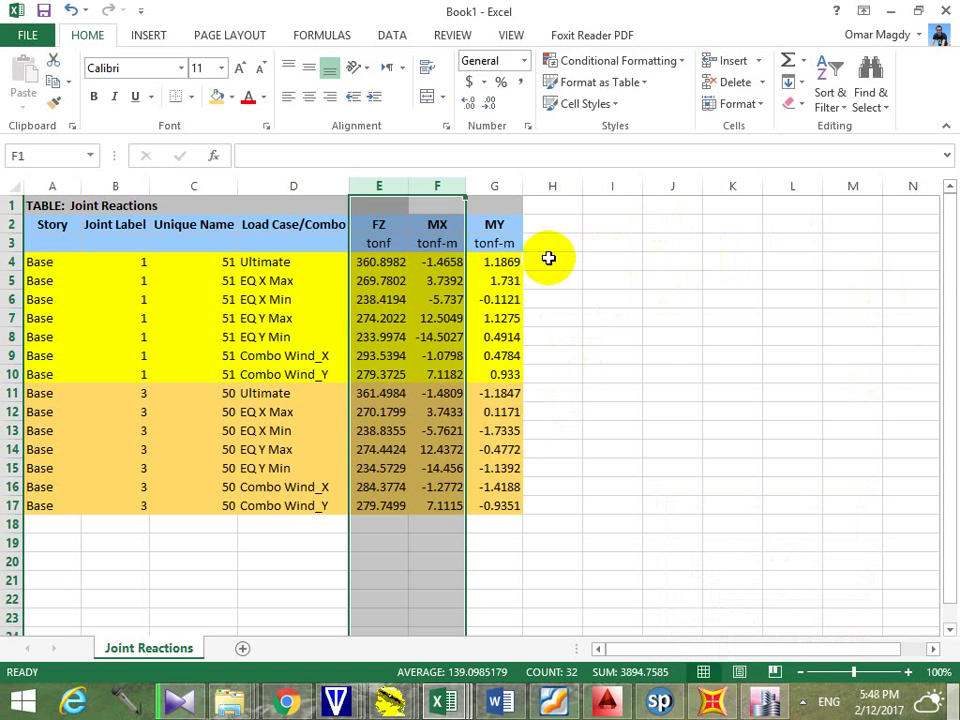
Examine the FZ, MX and MY values of both joints across the load combinations
{"action": "left_click_drag", "start_coordinate": [525, 260], "coordinate": [380, 499]}
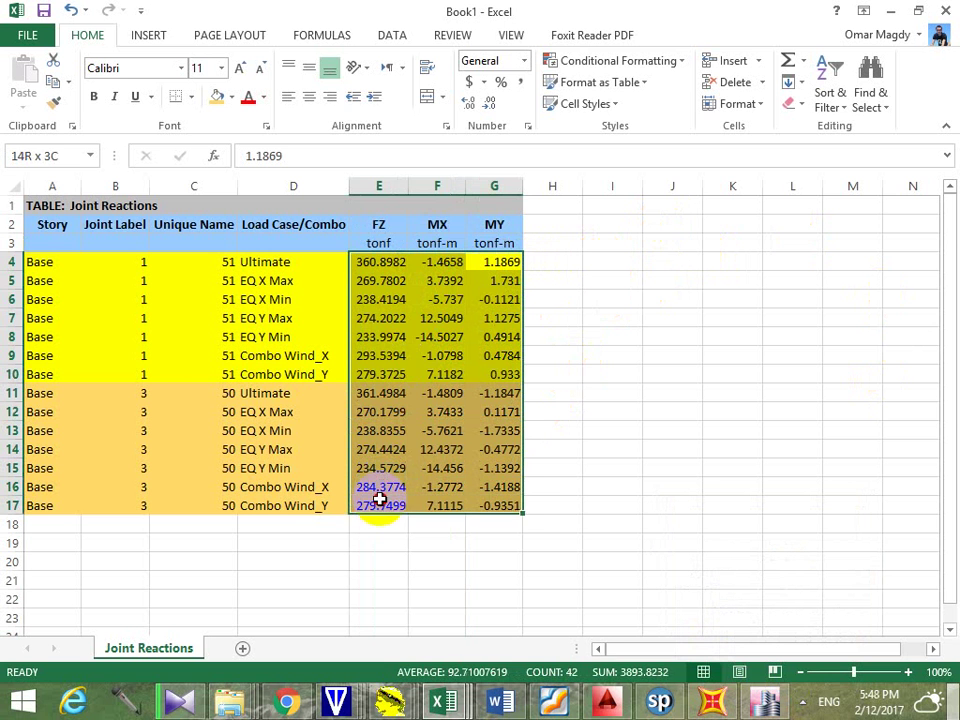
{"action": "left_click", "coordinate": [381, 261]}
{"action": "left_click", "coordinate": [446, 413]}
{"action": "left_click", "coordinate": [528, 468]}
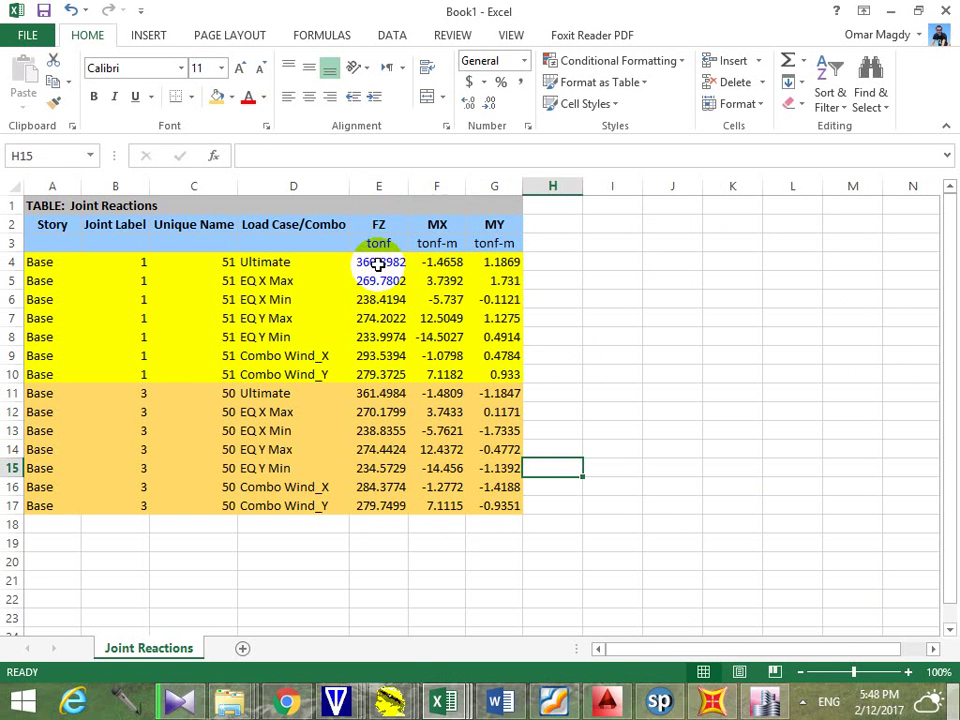
{"action": "left_click_drag", "start_coordinate": [386, 261], "coordinate": [480, 266]}
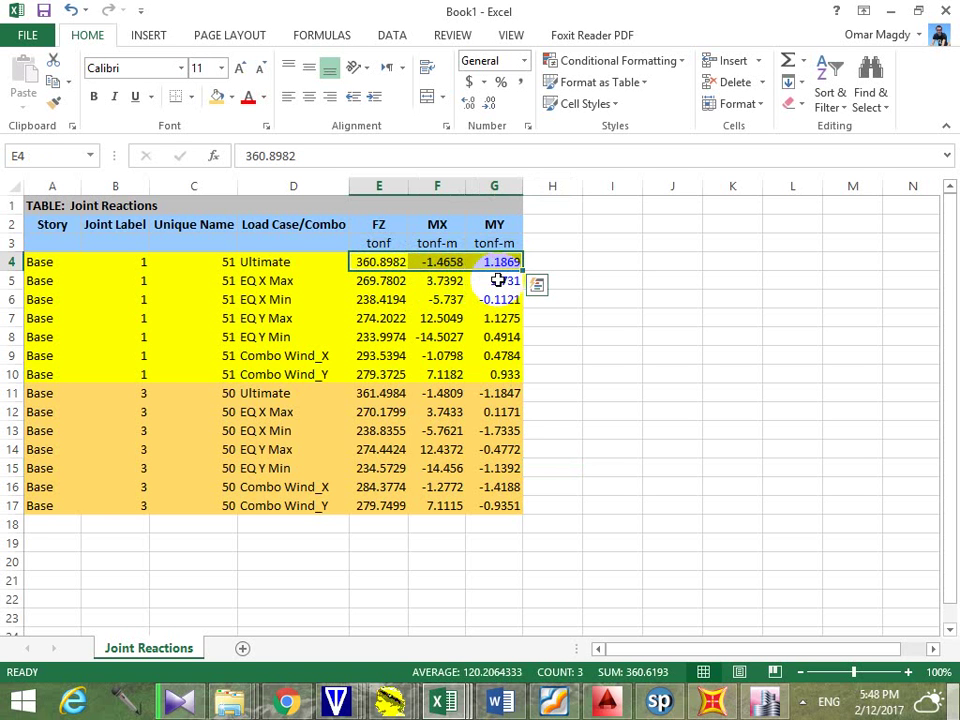
{"action": "left_click", "coordinate": [436, 339]}
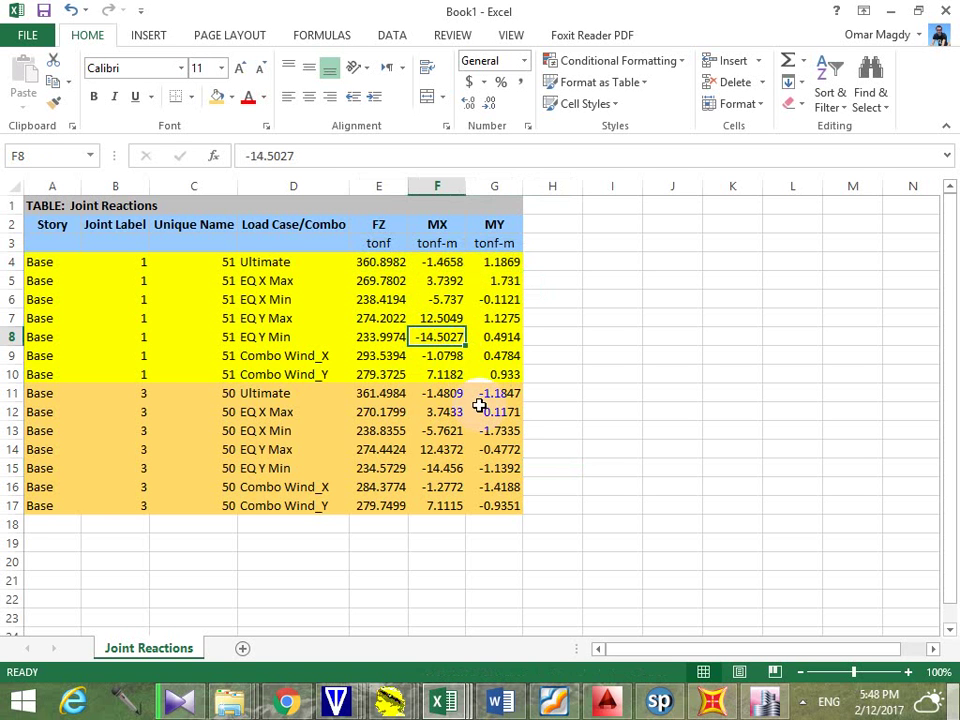
{"action": "left_click", "coordinate": [508, 339]}
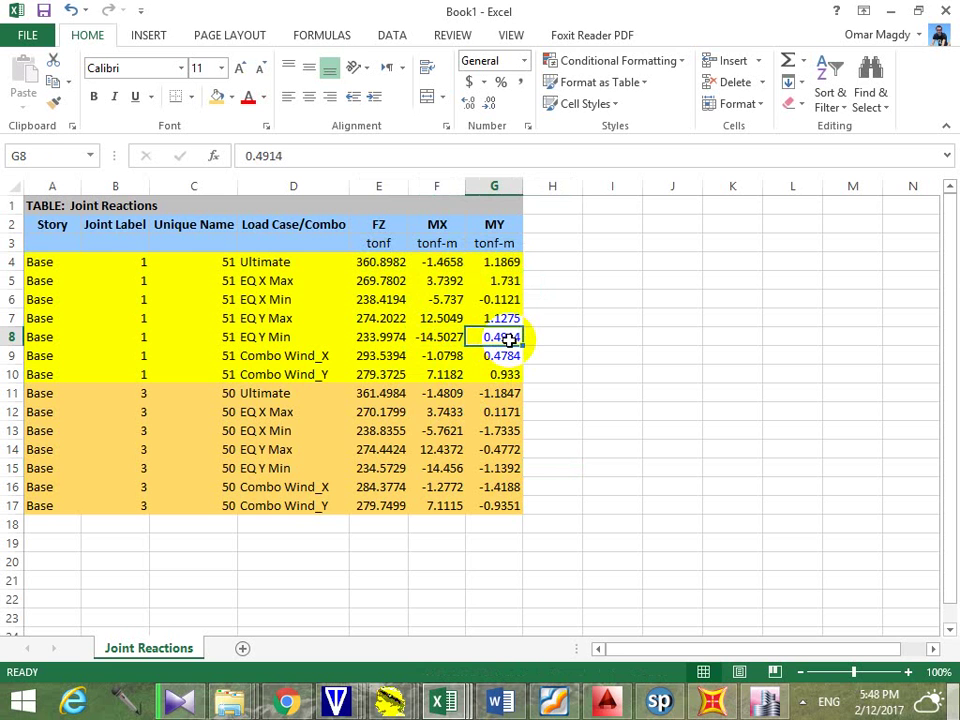
{"action": "left_click", "coordinate": [432, 450]}
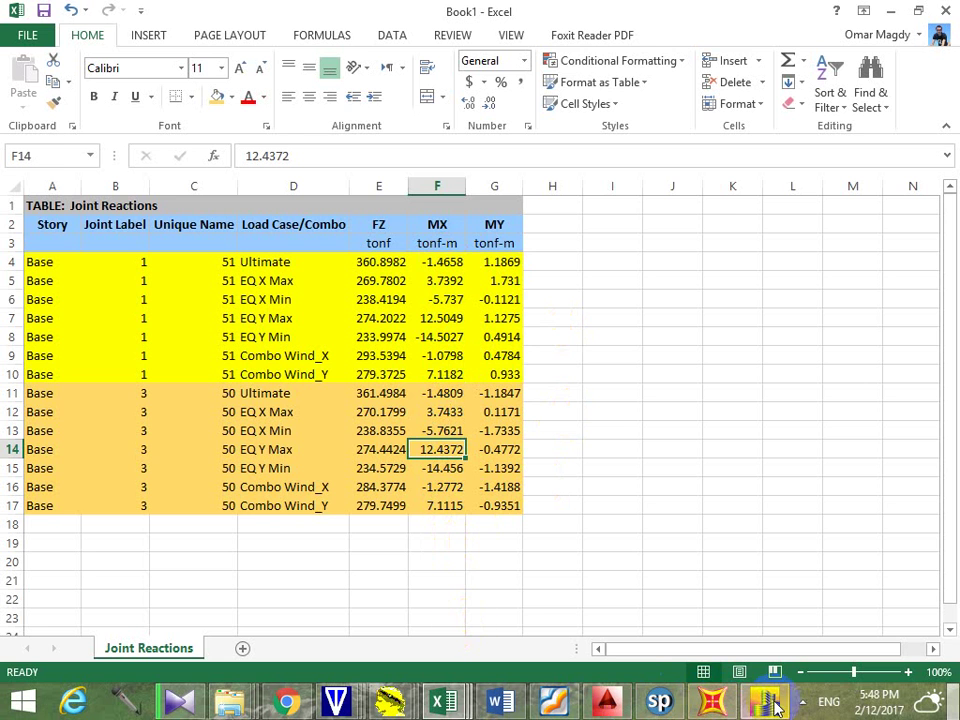
Switch to ETABS, close the Joint Reactions table and display the whole base plan view
{"action": "left_click", "coordinate": [608, 703]}
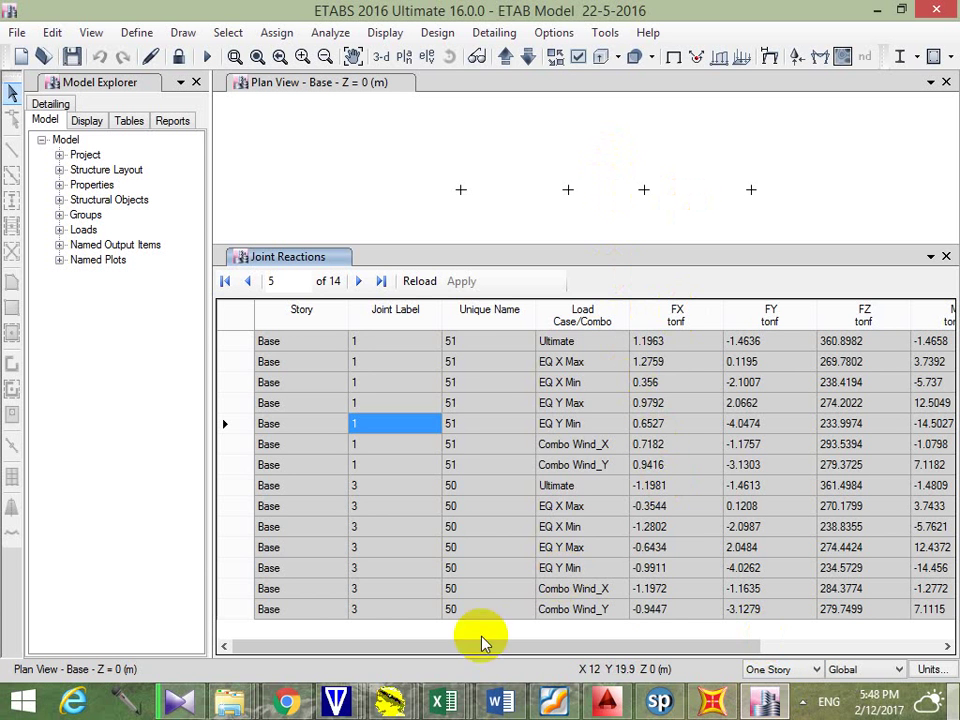
{"action": "left_click", "coordinate": [945, 256]}
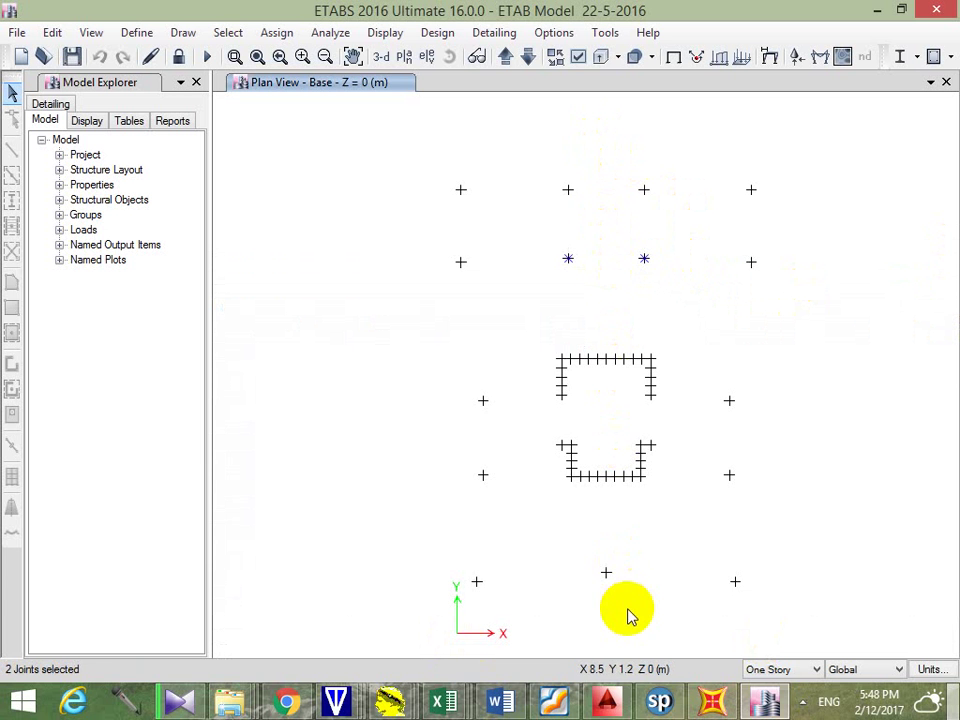
{"action": "mouse_move", "coordinate": [607, 703]}
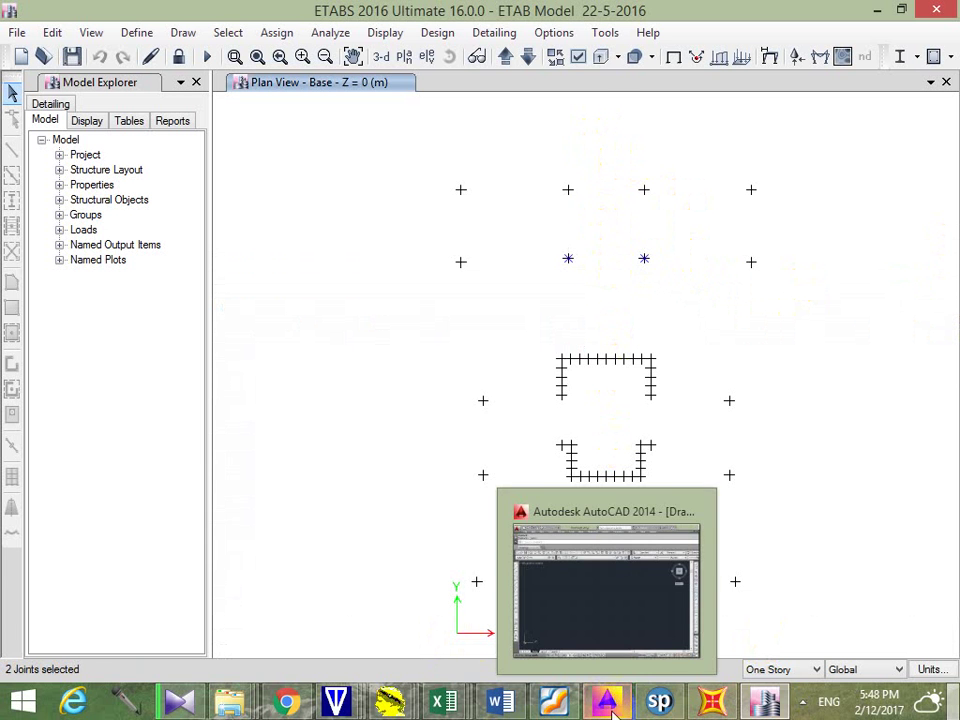
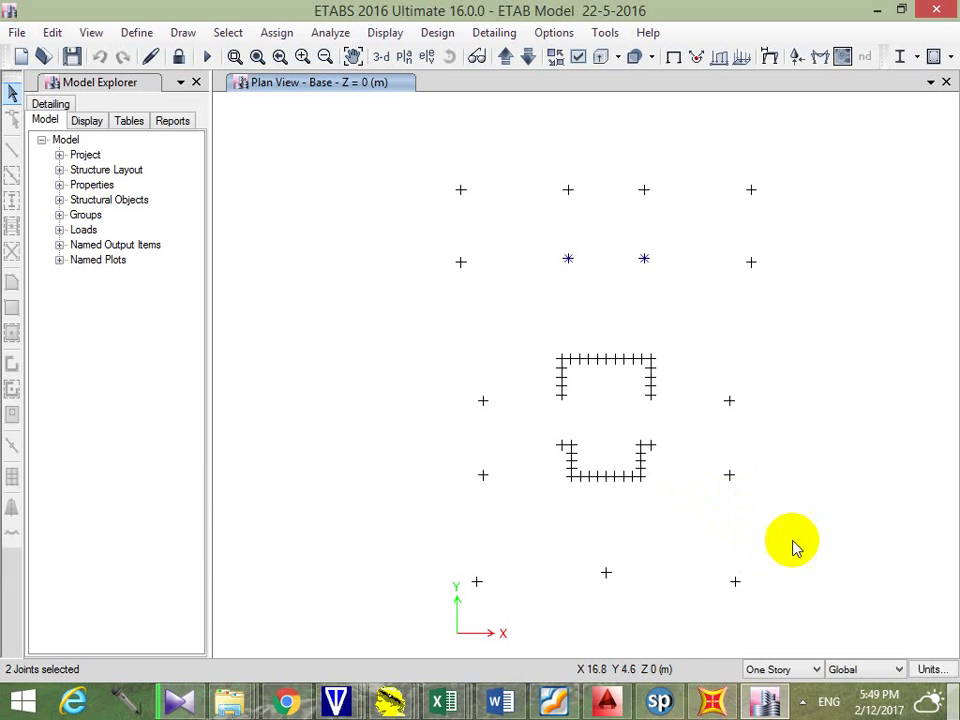
{"action": "scroll", "coordinate": [820, 562], "scroll_direction": "up", "scroll_amount": 2}
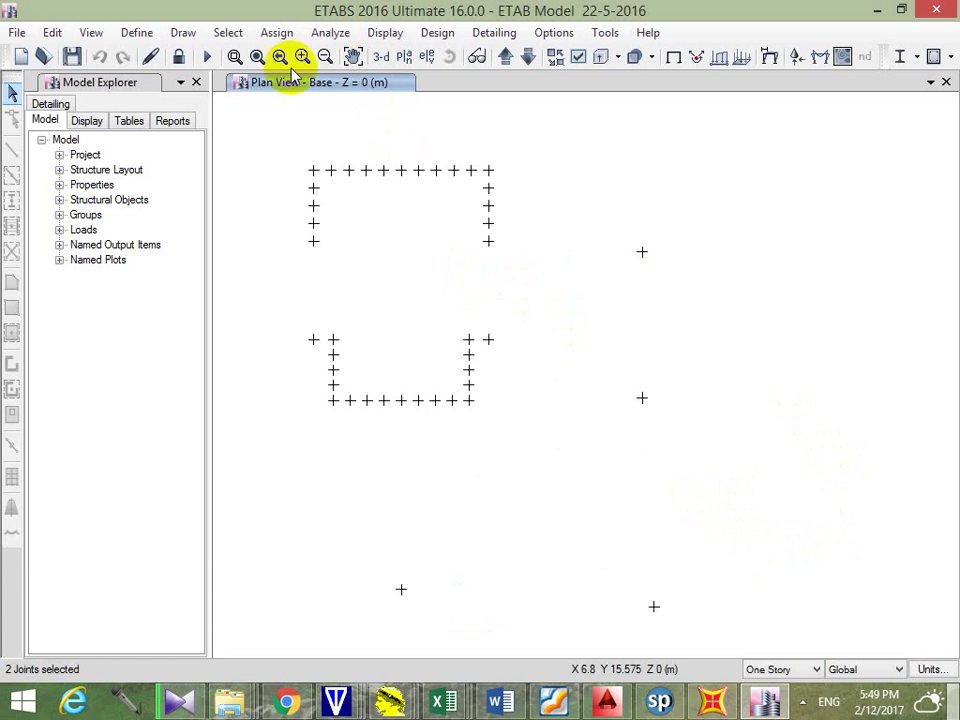
{"action": "left_click", "coordinate": [257, 56]}
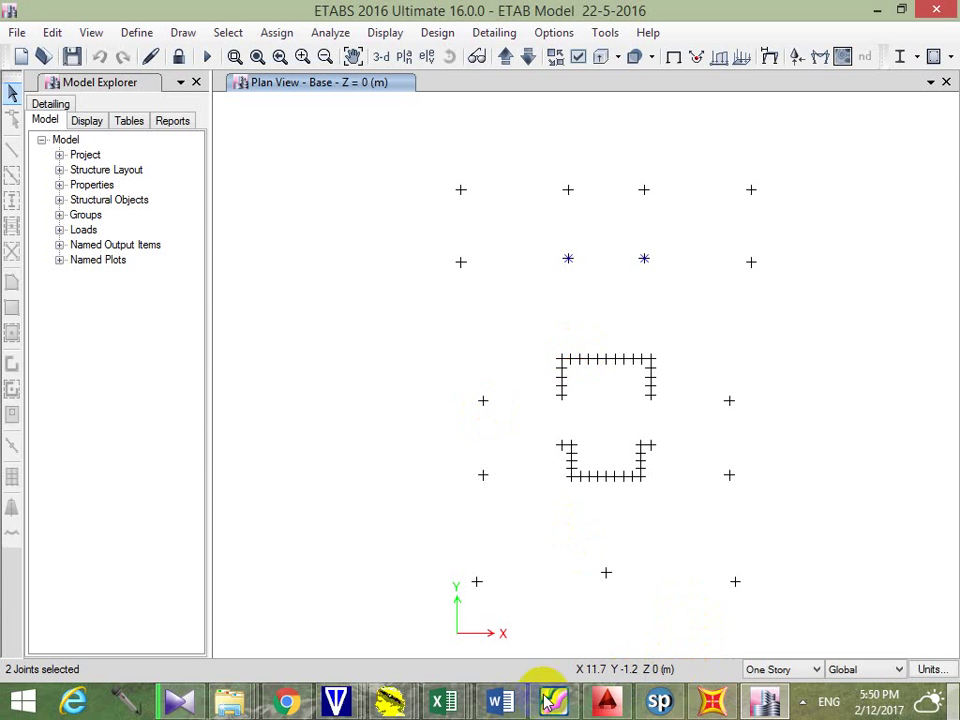
Switch back to the Book1 workbook and review the joint 1 reaction rows
{"action": "left_click", "coordinate": [443, 702]}
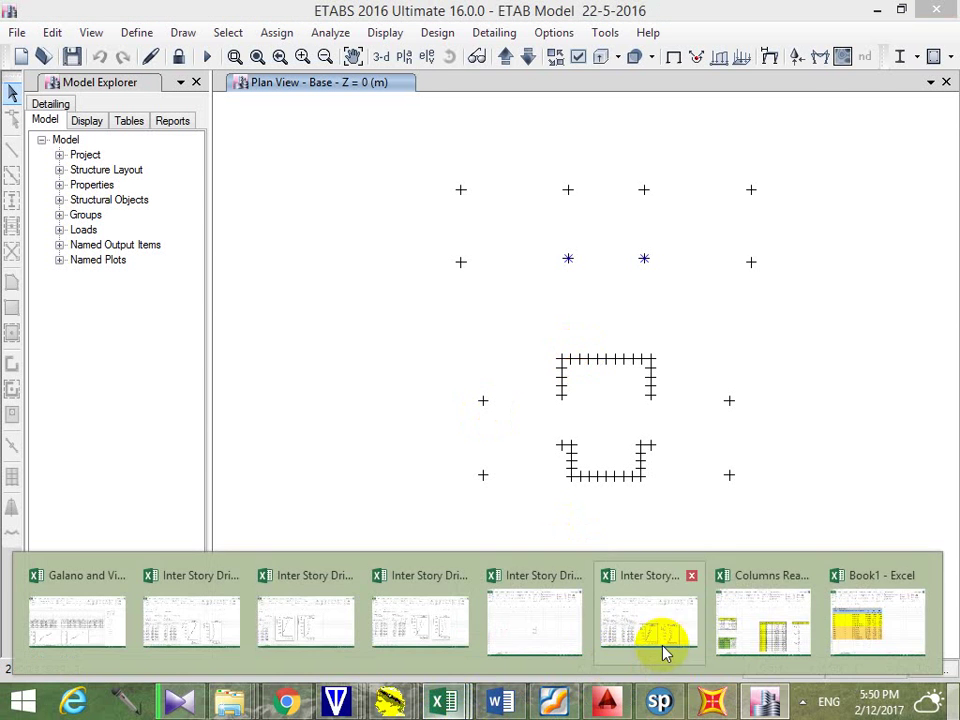
{"action": "left_click", "coordinate": [832, 615]}
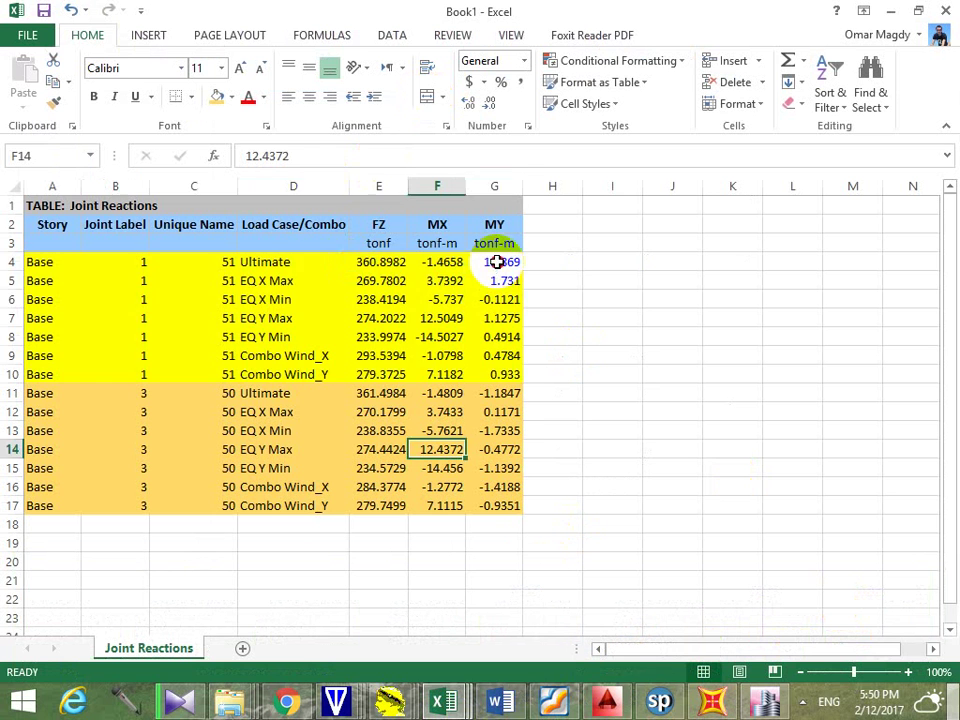
{"action": "left_click_drag", "start_coordinate": [497, 261], "coordinate": [67, 372]}
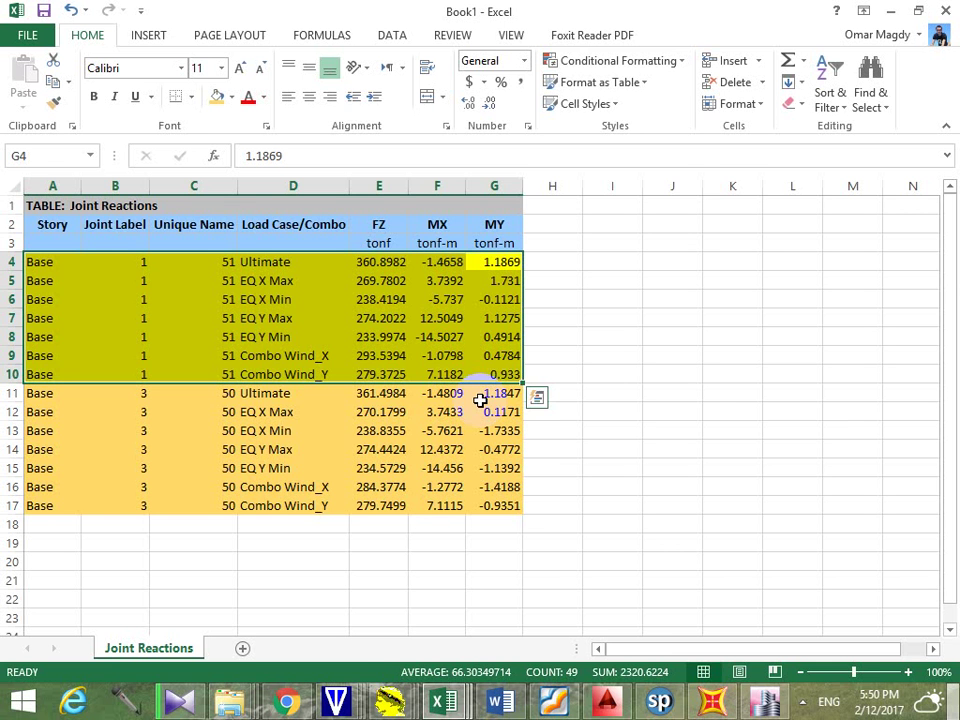
{"action": "left_click", "coordinate": [729, 448]}
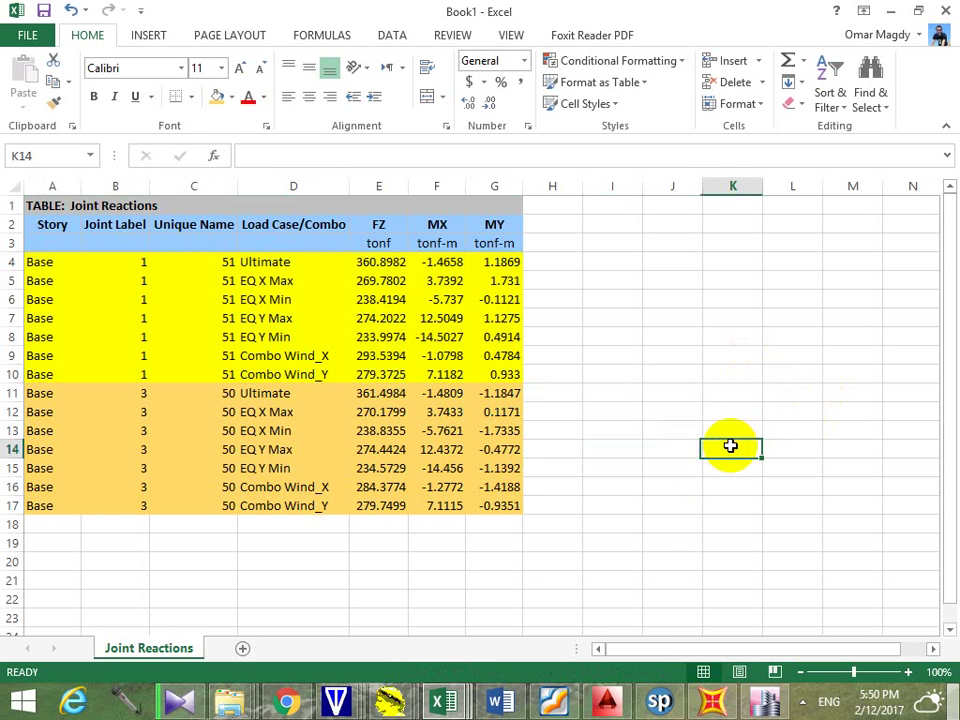
Switch to AutoCAD, start opening a drawing file and browse to Local Disk (D:)
{"action": "left_click", "coordinate": [470, 700]}
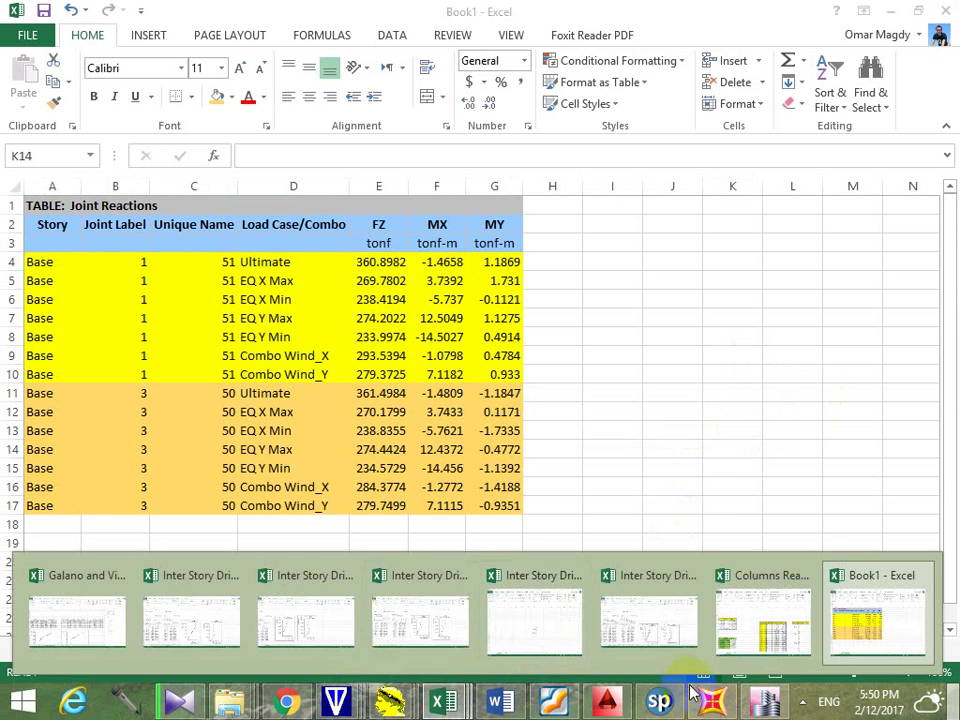
{"action": "left_click", "coordinate": [607, 700]}
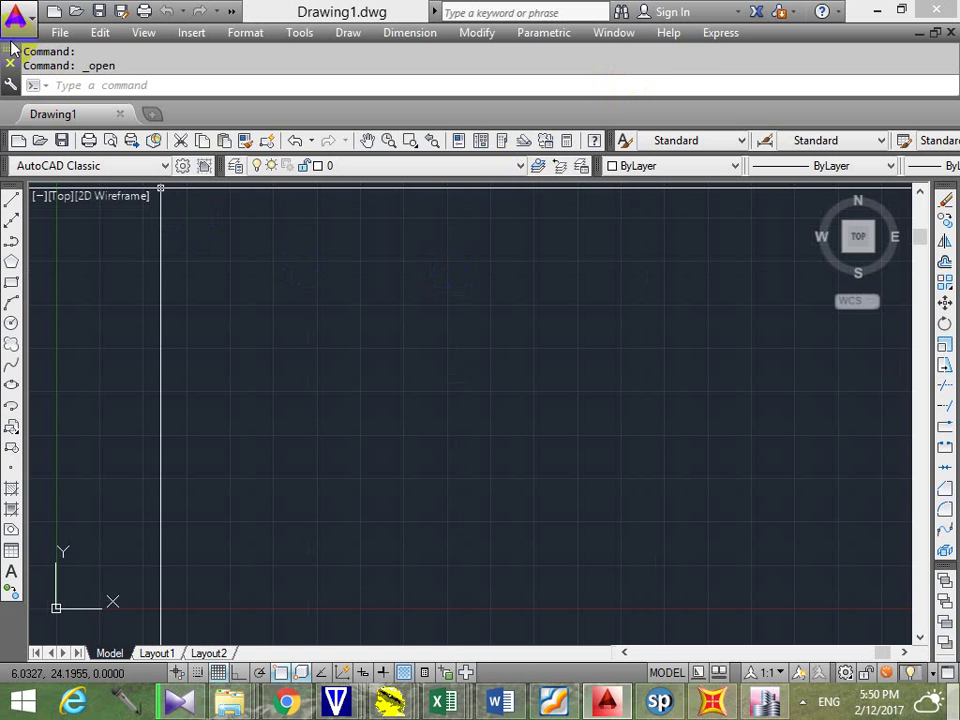
{"action": "left_click", "coordinate": [76, 11]}
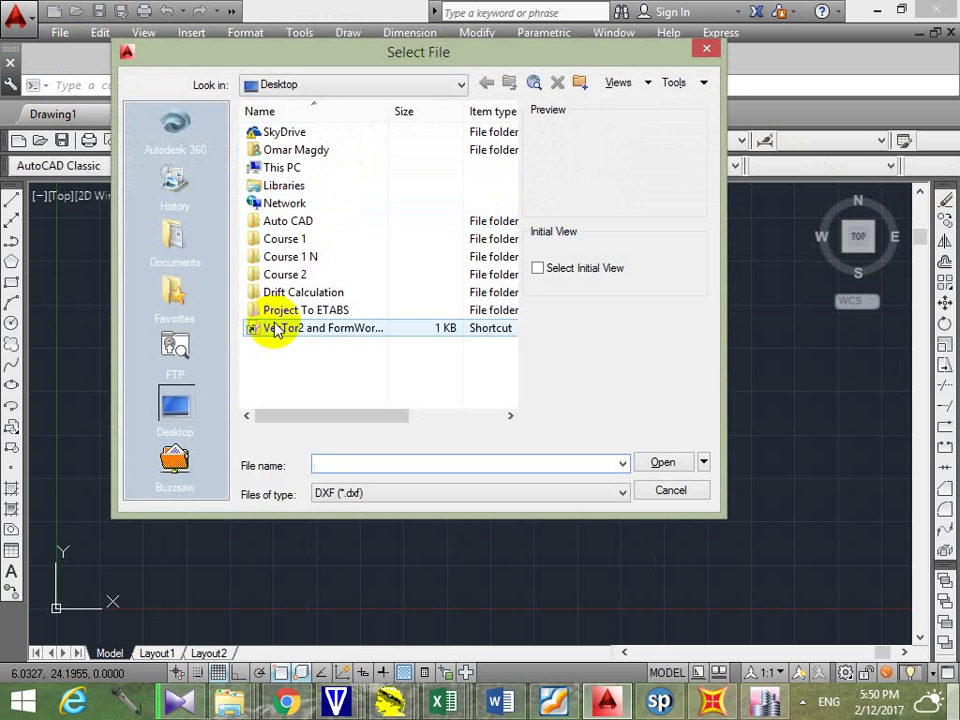
{"action": "left_click", "coordinate": [280, 168]}
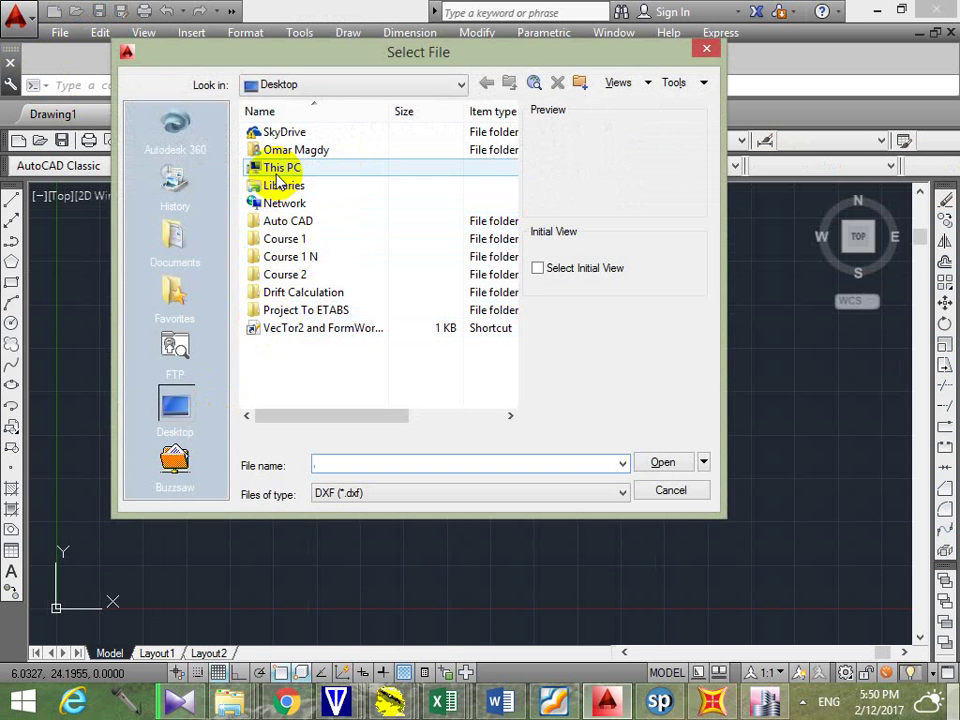
{"action": "double_click", "coordinate": [360, 178]}
{"action": "double_click", "coordinate": [294, 324]}
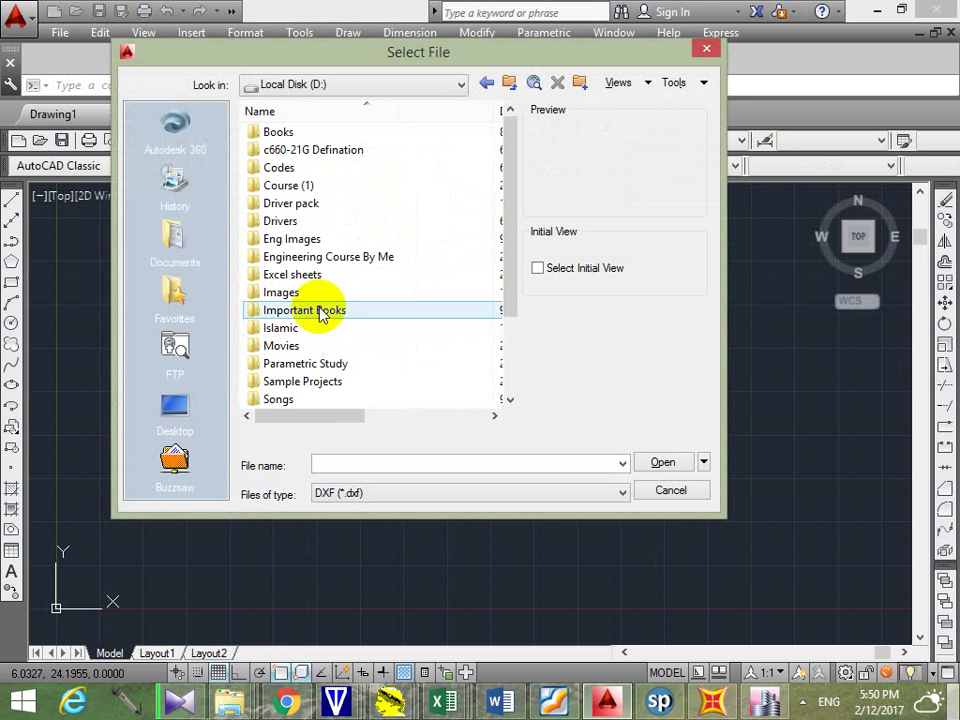
Browse through Engineering Course By Me and CSI-Course (1) to the project's CAD Files folder
{"action": "double_click", "coordinate": [340, 257]}
{"action": "scroll", "coordinate": [350, 290], "scroll_direction": "down", "scroll_amount": 2}
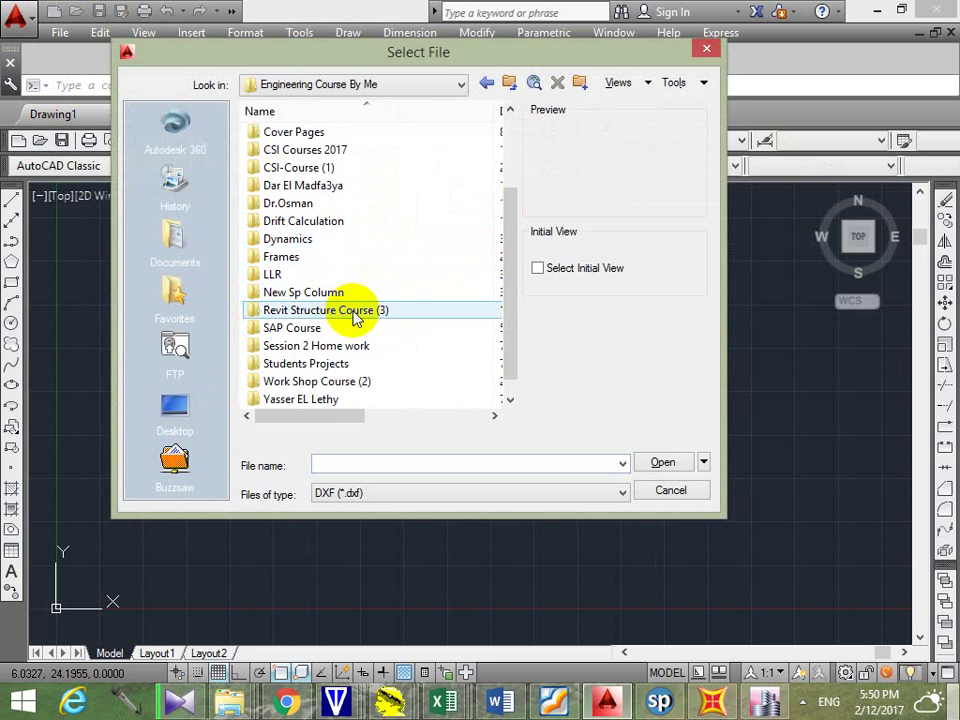
{"action": "scroll", "coordinate": [375, 294], "scroll_direction": "down", "scroll_amount": 1}
{"action": "scroll", "coordinate": [375, 296], "scroll_direction": "up", "scroll_amount": 3}
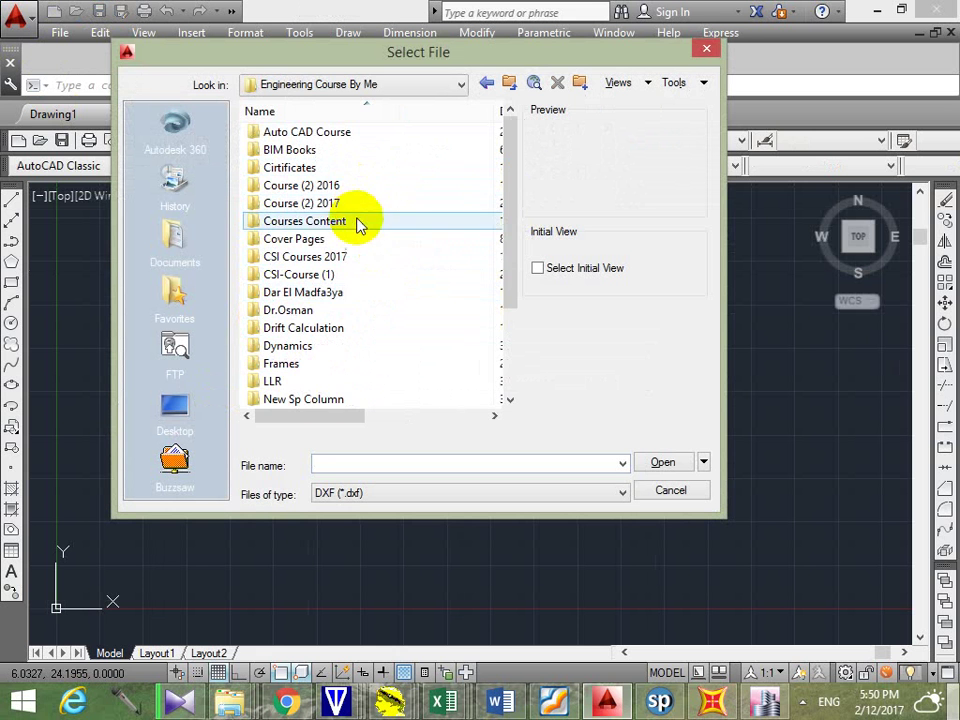
{"action": "double_click", "coordinate": [349, 275]}
{"action": "scroll", "coordinate": [375, 270], "scroll_direction": "down", "scroll_amount": 2}
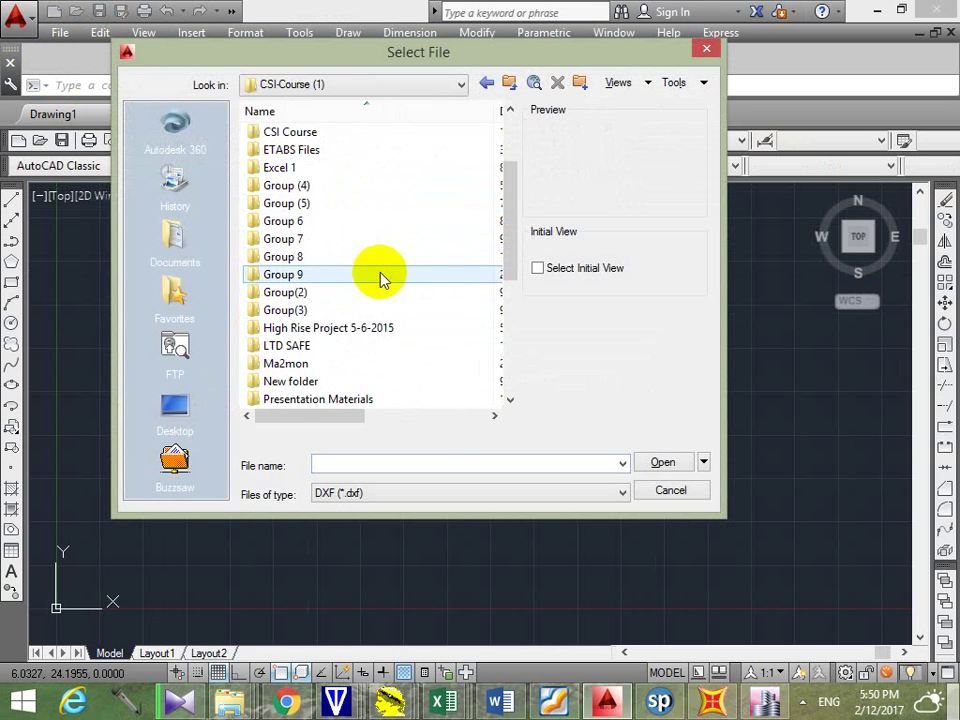
{"action": "double_click", "coordinate": [390, 338]}
{"action": "double_click", "coordinate": [364, 148]}
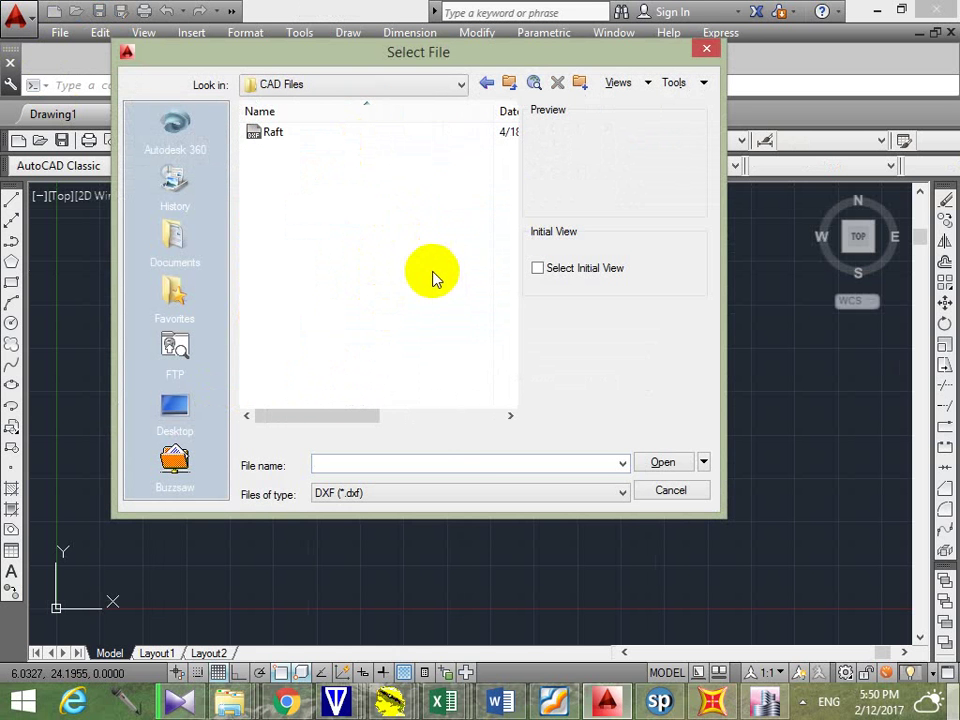
Set the file type to Drawing (*.dwg) and open the drawing Project up to+Tank 4-6-2015
{"action": "left_click", "coordinate": [445, 494]}
{"action": "left_click", "coordinate": [396, 508]}
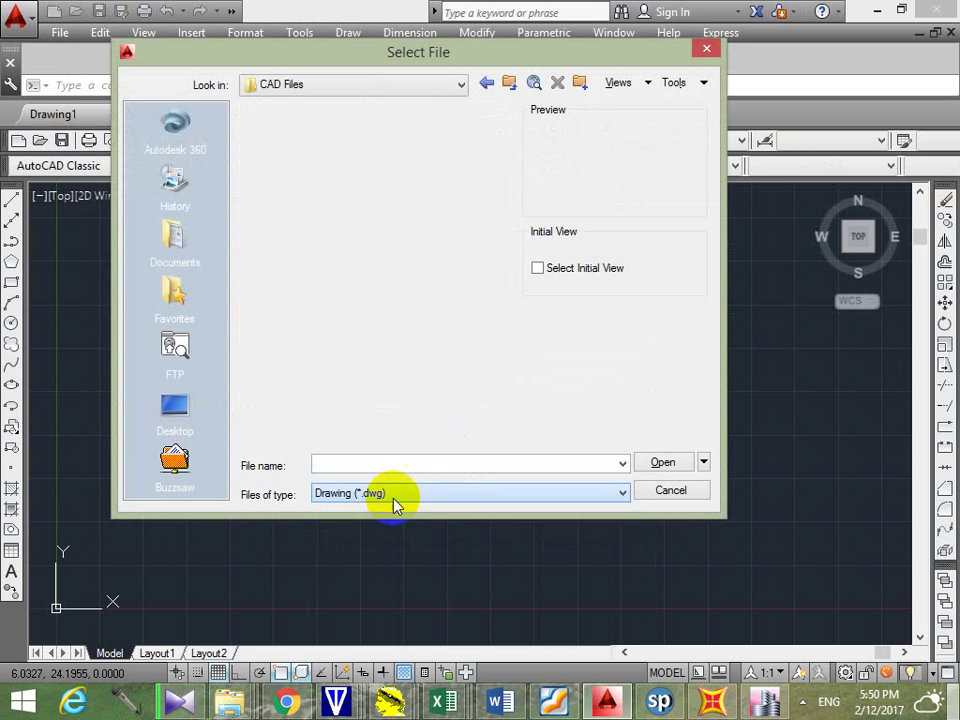
{"action": "left_click", "coordinate": [485, 328]}
{"action": "scroll", "coordinate": [381, 379], "scroll_direction": "down", "scroll_amount": 2}
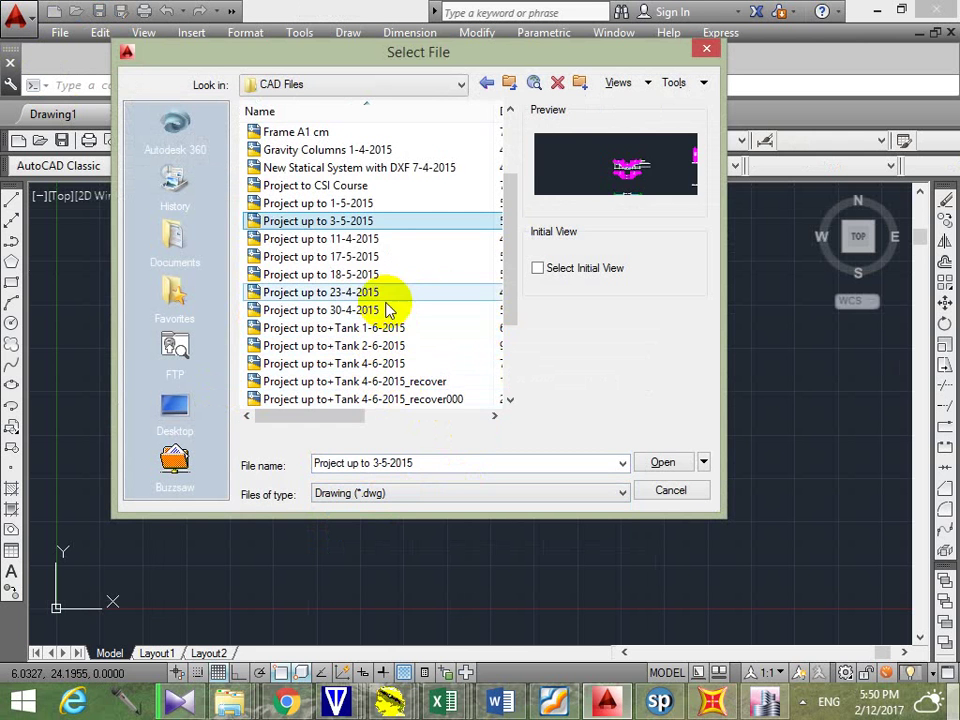
{"action": "double_click", "coordinate": [414, 364]}
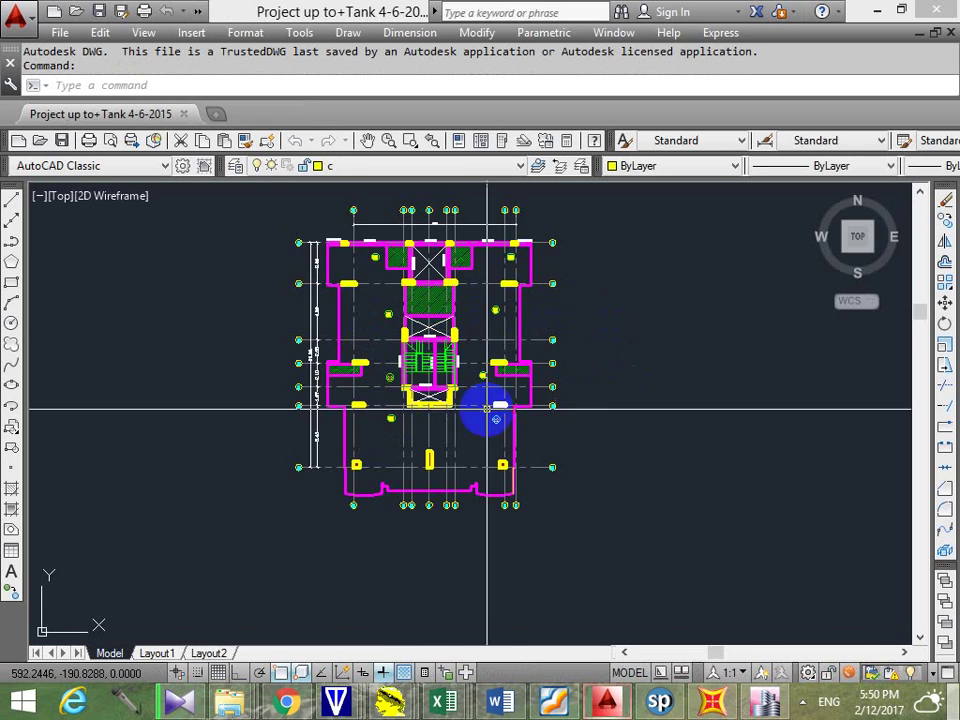
Locate the column layout plan in the drawing and examine the C2 and C3 column labels
{"action": "scroll", "coordinate": [476, 407], "scroll_direction": "down", "scroll_amount": 5}
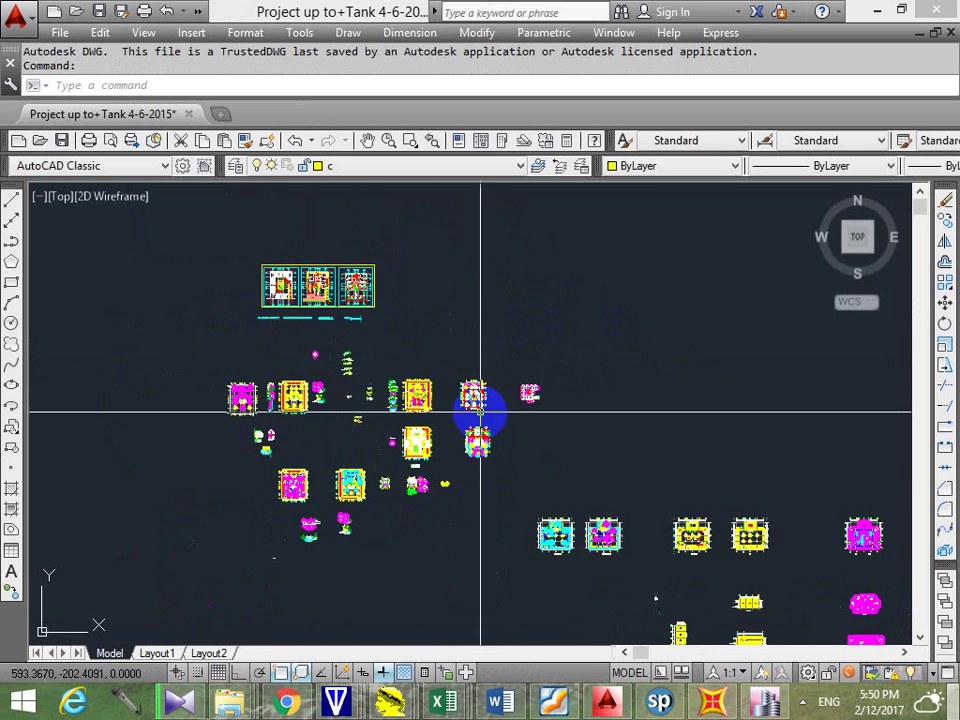
{"action": "scroll", "coordinate": [265, 400], "scroll_direction": "up", "scroll_amount": 10}
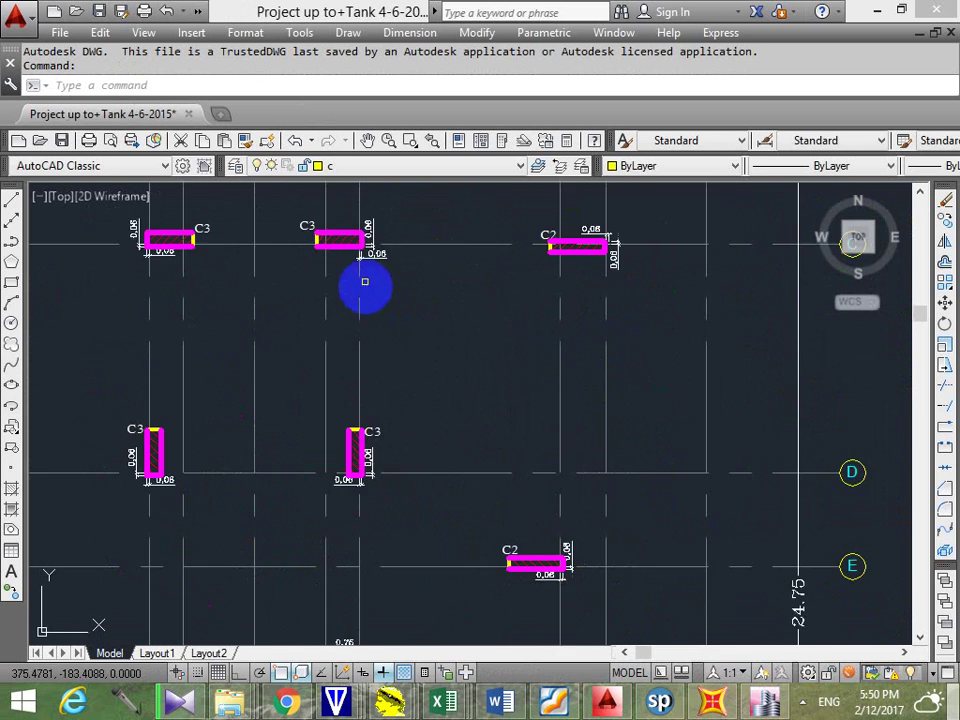
{"action": "scroll", "coordinate": [295, 232], "scroll_direction": "down", "scroll_amount": 5}
{"action": "scroll", "coordinate": [364, 379], "scroll_direction": "up", "scroll_amount": 3}
{"action": "middle_click_drag", "start_coordinate": [364, 379], "coordinate": [385, 374]}
Switch to ETABS, display the Story1 plan view to check the column locations, and return to the AutoCAD drawing
{"action": "left_click", "coordinate": [765, 703]}
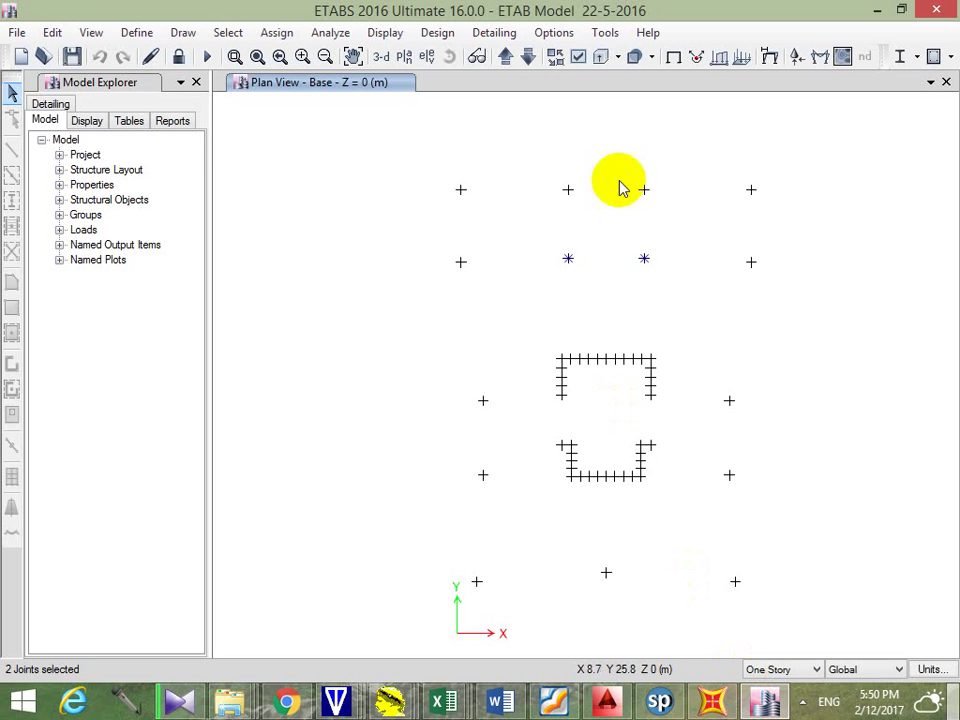
{"action": "left_click", "coordinate": [508, 57]}
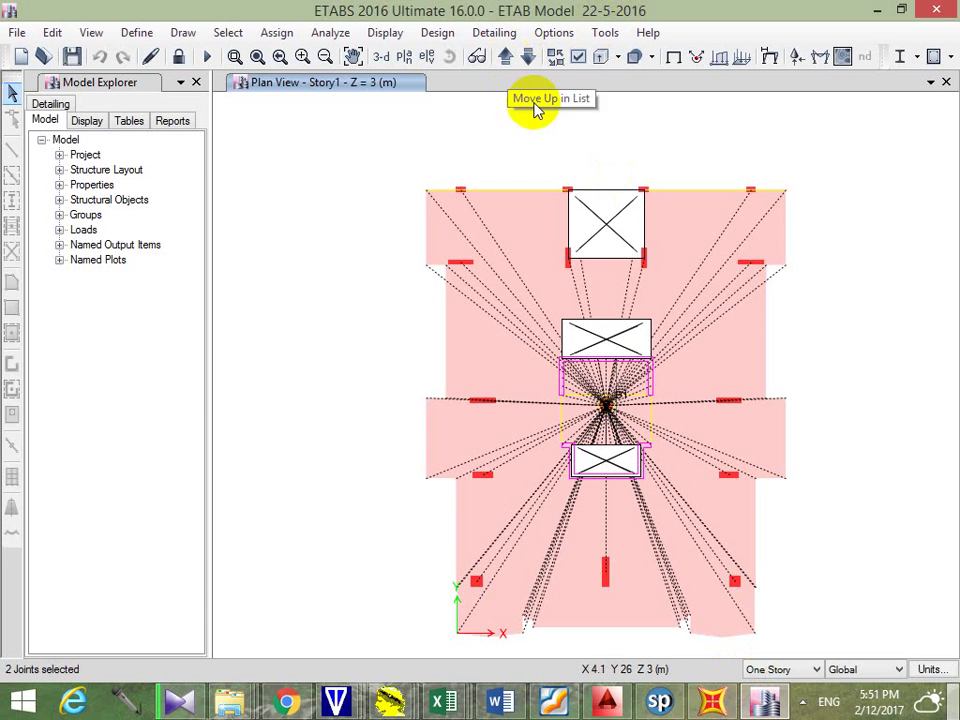
{"action": "left_click", "coordinate": [872, 17]}
Check the C3 columns on the neighbouring plan and examine C3's size and reinforcement in the COLUMNS TABLE
{"action": "scroll", "coordinate": [566, 429], "scroll_direction": "down", "scroll_amount": 5}
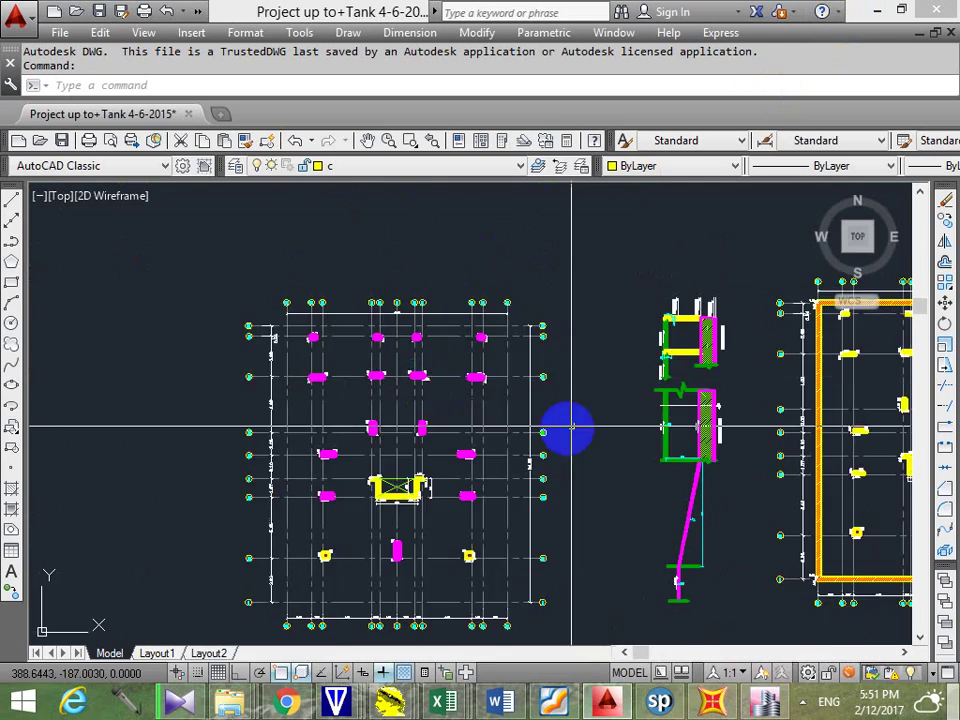
{"action": "middle_click_drag", "start_coordinate": [566, 429], "coordinate": [171, 407]}
{"action": "scroll", "coordinate": [491, 336], "scroll_direction": "up", "scroll_amount": 6}
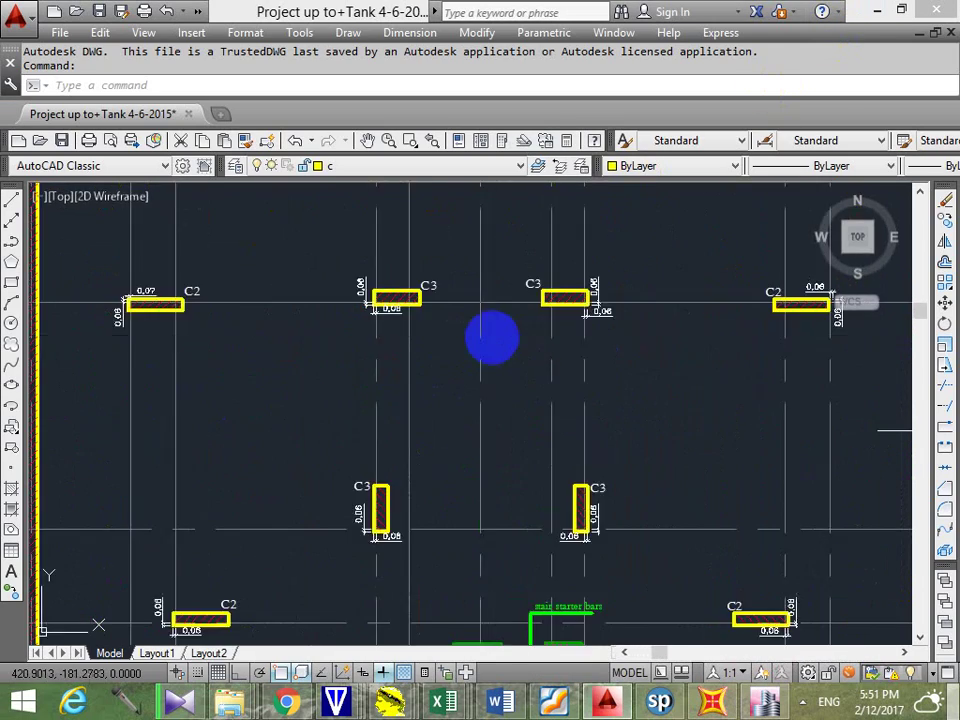
{"action": "scroll", "coordinate": [651, 352], "scroll_direction": "down", "scroll_amount": 10}
{"action": "middle_click_drag", "start_coordinate": [651, 352], "coordinate": [576, 294]}
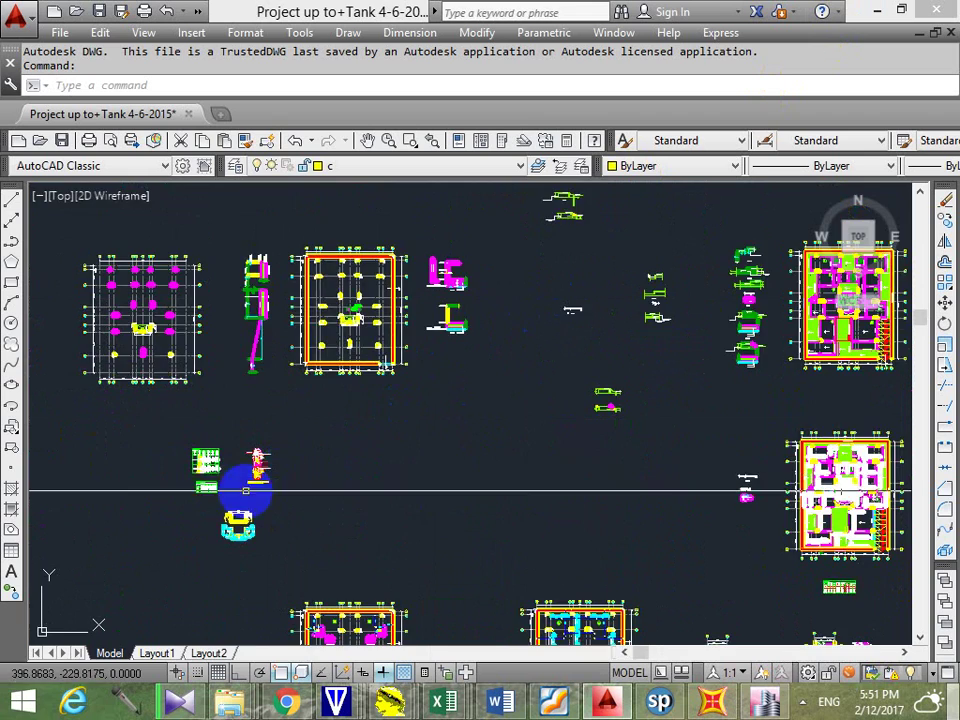
{"action": "scroll", "coordinate": [203, 438], "scroll_direction": "up", "scroll_amount": 5}
{"action": "scroll", "coordinate": [195, 477], "scroll_direction": "up", "scroll_amount": 6}
{"action": "scroll", "coordinate": [435, 400], "scroll_direction": "up", "scroll_amount": 4}
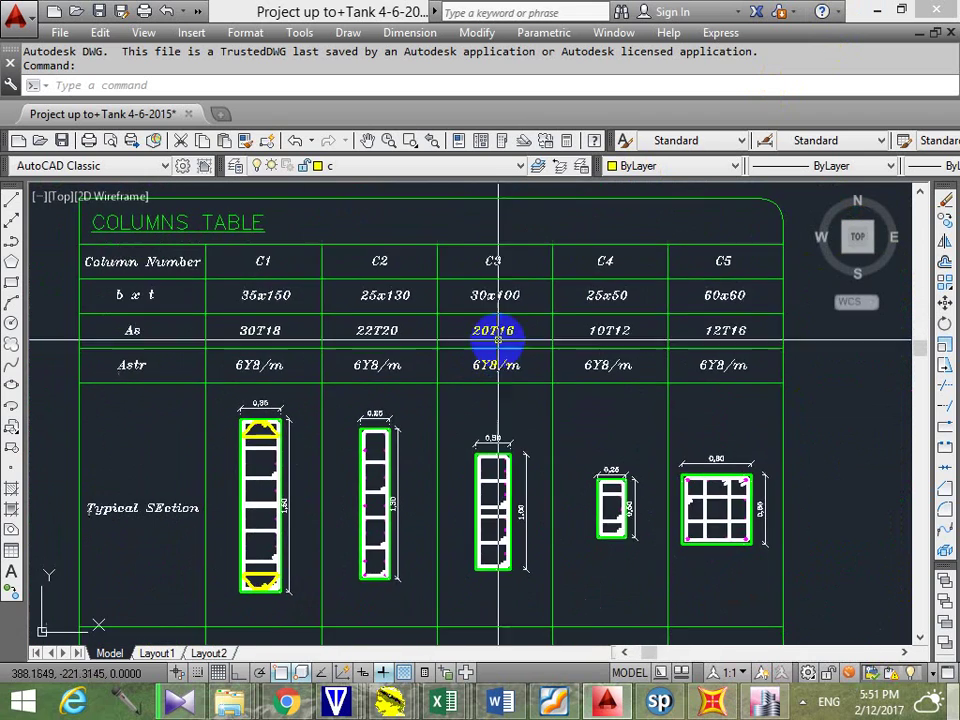
{"action": "mouse_move", "coordinate": [504, 306]}
{"action": "middle_mouse_down"}
{"action": "mouse_move", "coordinate": [561, 315]}
{"action": "mouse_move", "coordinate": [564, 225]}
{"action": "mouse_move", "coordinate": [565, 324]}
{"action": "middle_mouse_up"}
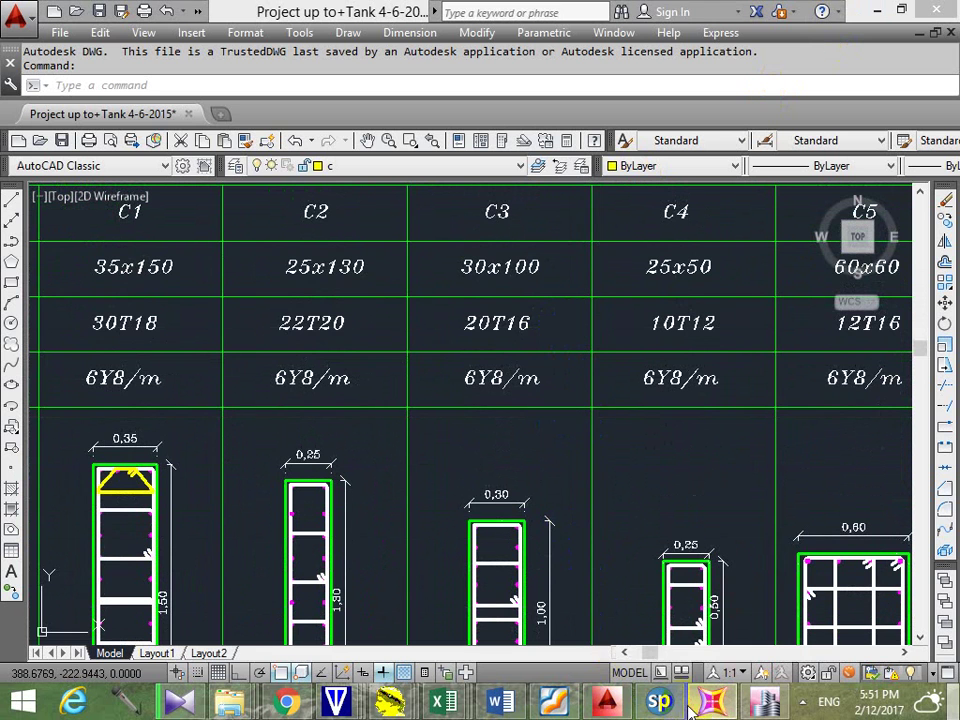
Switch to spColumn and define a rectangular section 300 mm wide along X and 1000 mm deep along Y
{"action": "key", "text": "alt+Tab"}
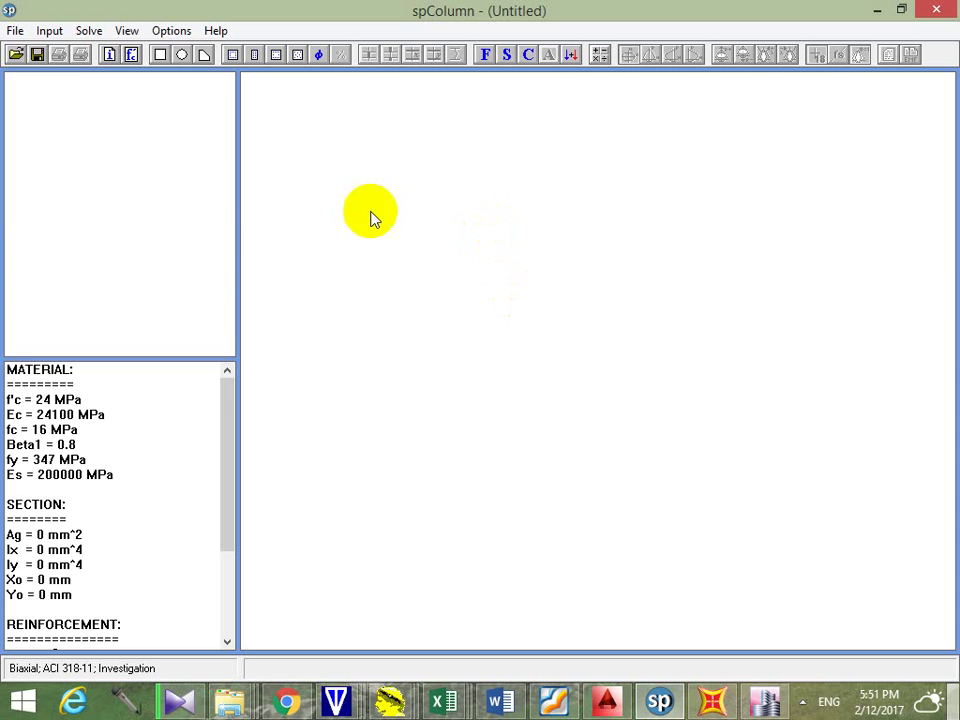
{"action": "left_click", "coordinate": [160, 55]}
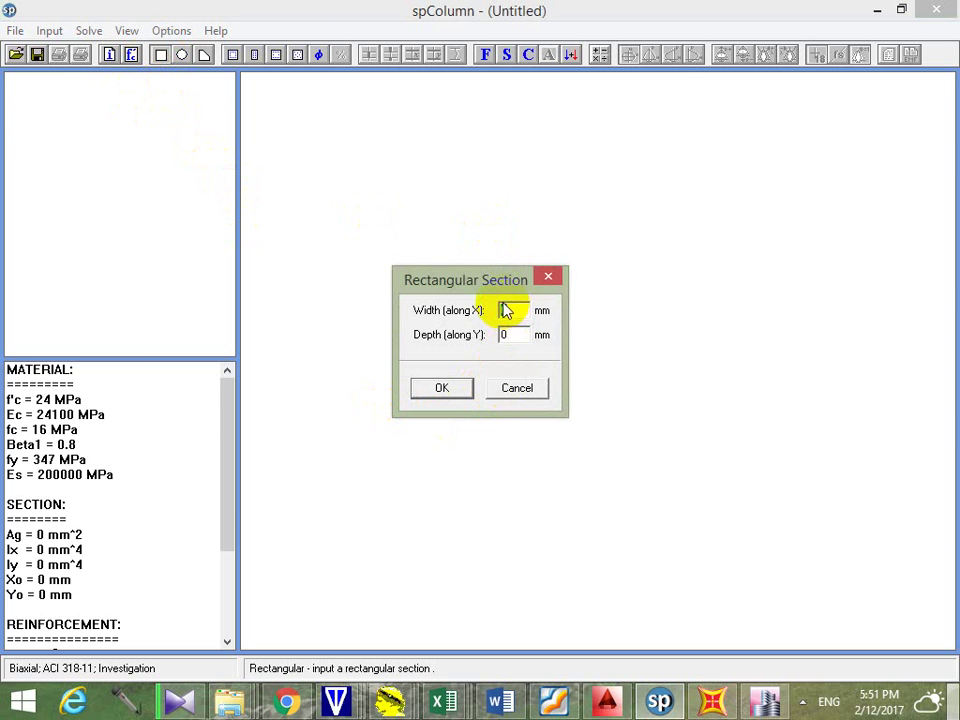
{"action": "left_click", "coordinate": [505, 310]}
{"action": "double_click", "coordinate": [508, 311]}
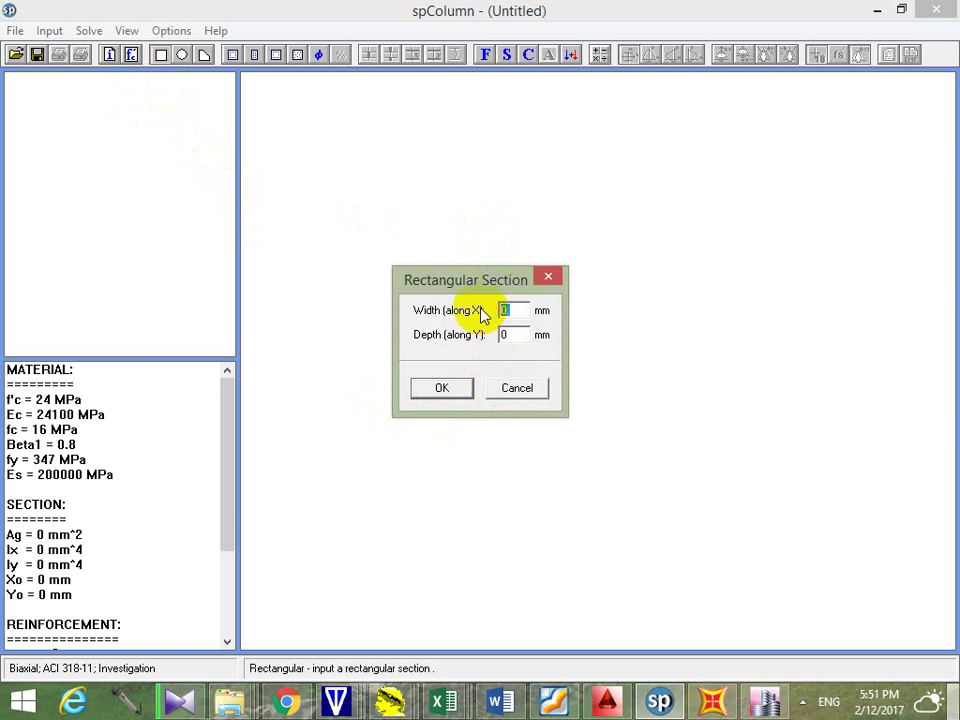
{"action": "type", "text": "300"}
{"action": "left_click", "coordinate": [500, 334]}
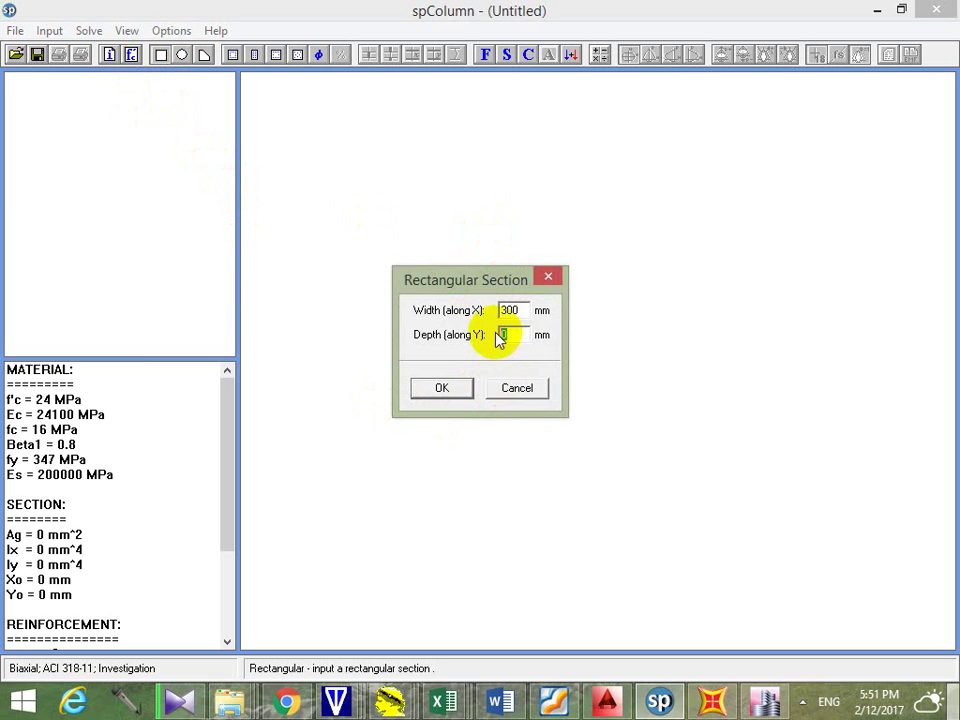
{"action": "type", "text": "1000"}
{"action": "left_click", "coordinate": [446, 392]}
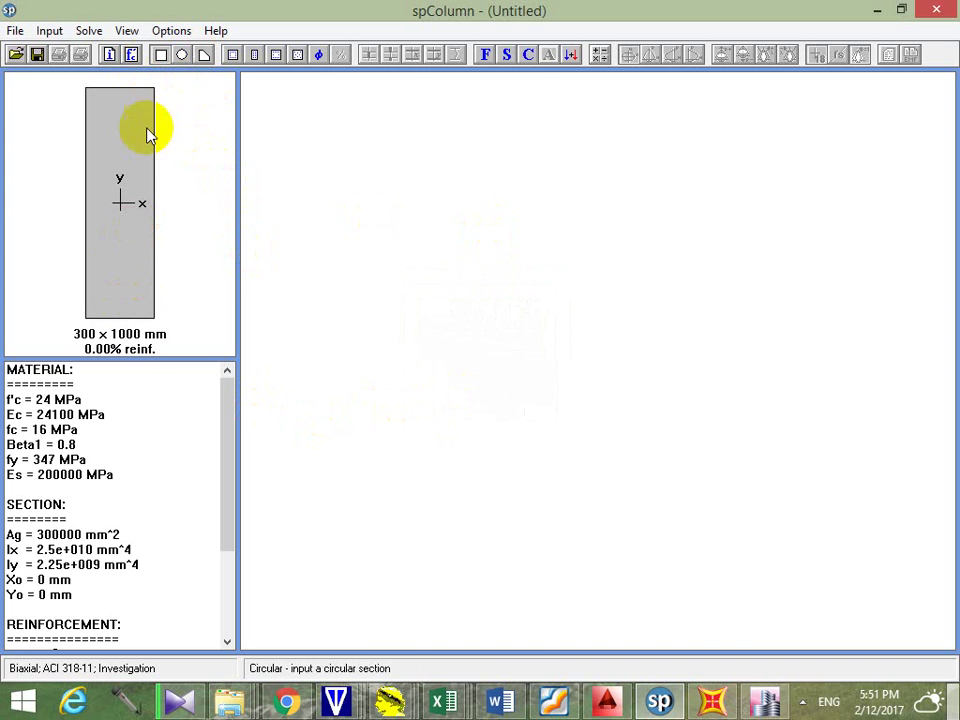
Check the column orientation in the ETABS Story1 plan, return to spColumn and view the circular section input without applying it
{"action": "left_click", "coordinate": [716, 703]}
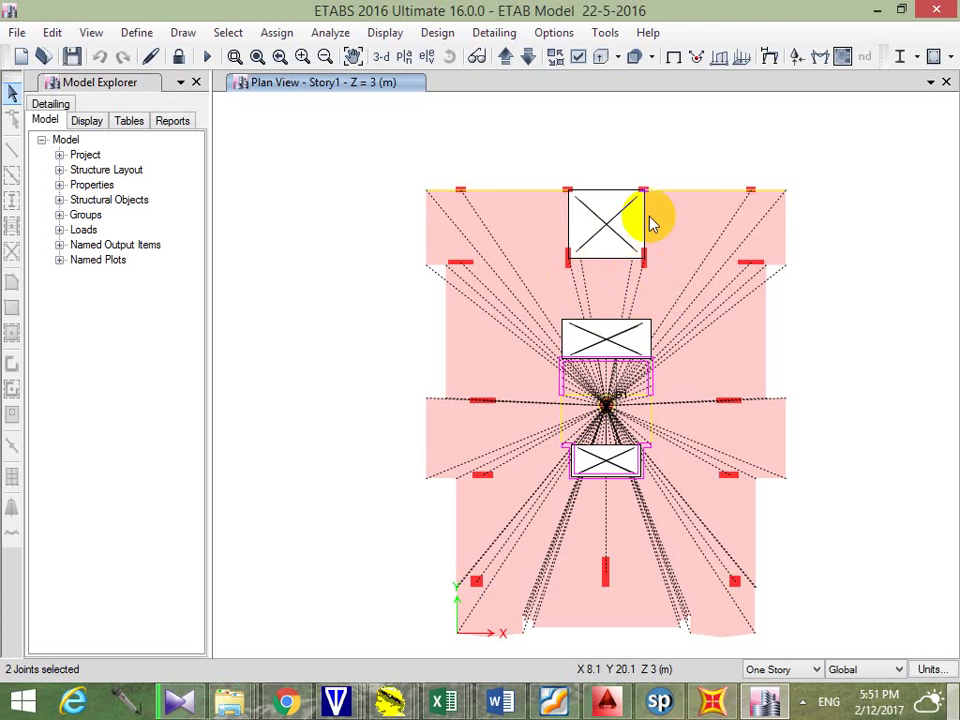
{"action": "left_click", "coordinate": [877, 10]}
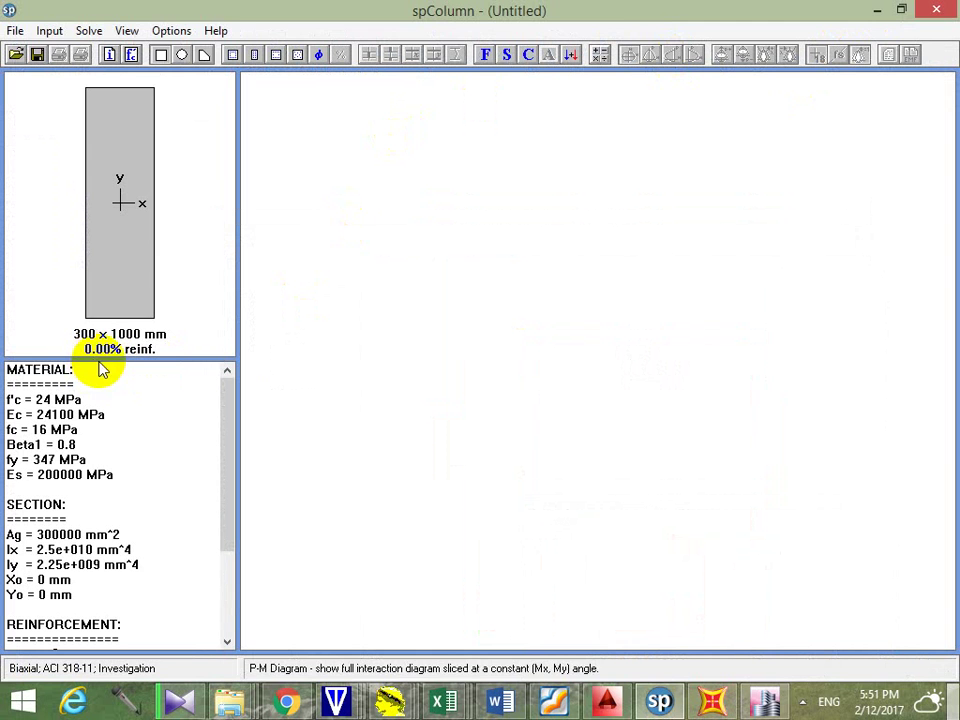
{"action": "left_click", "coordinate": [183, 54]}
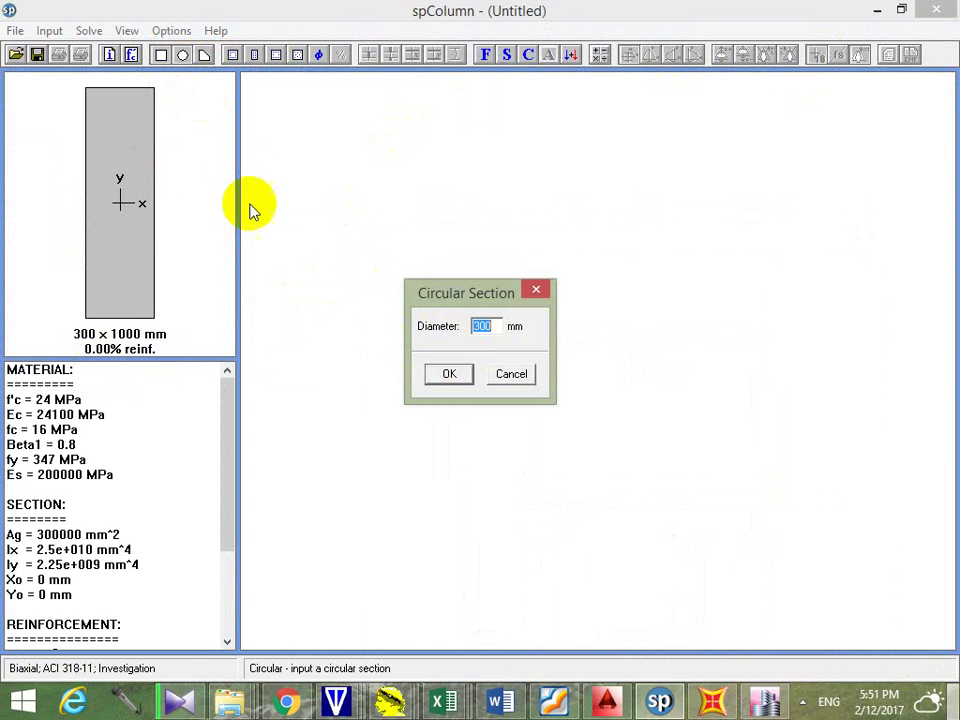
{"action": "key", "text": "Escape"}
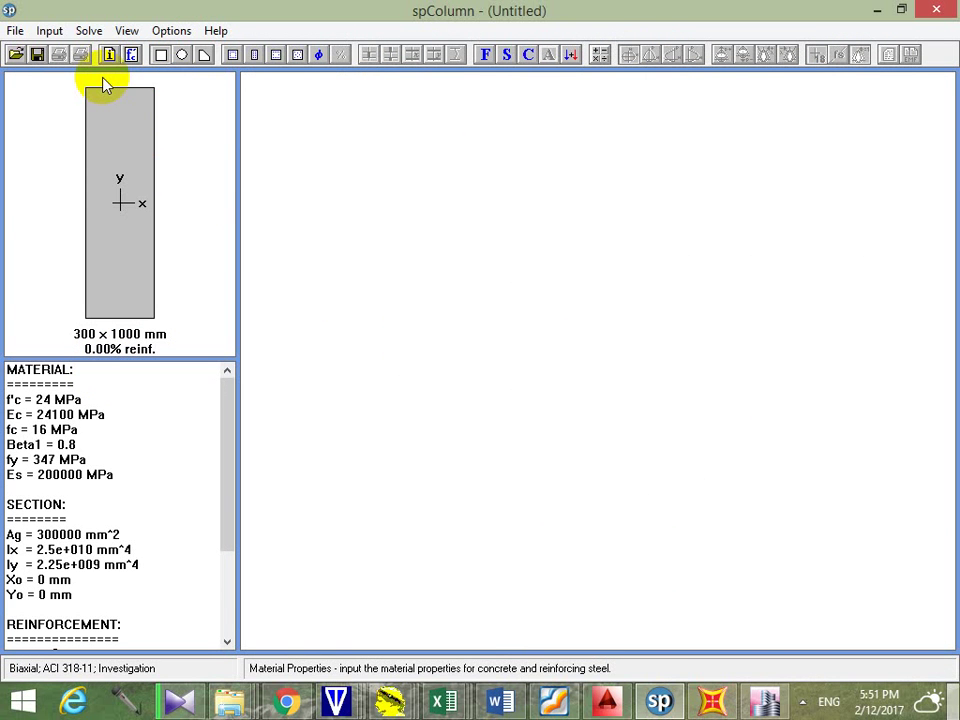
Try to reinforce the section with 42 bars in a rectangular All Sides Equal layout
{"action": "left_click", "coordinate": [233, 56]}
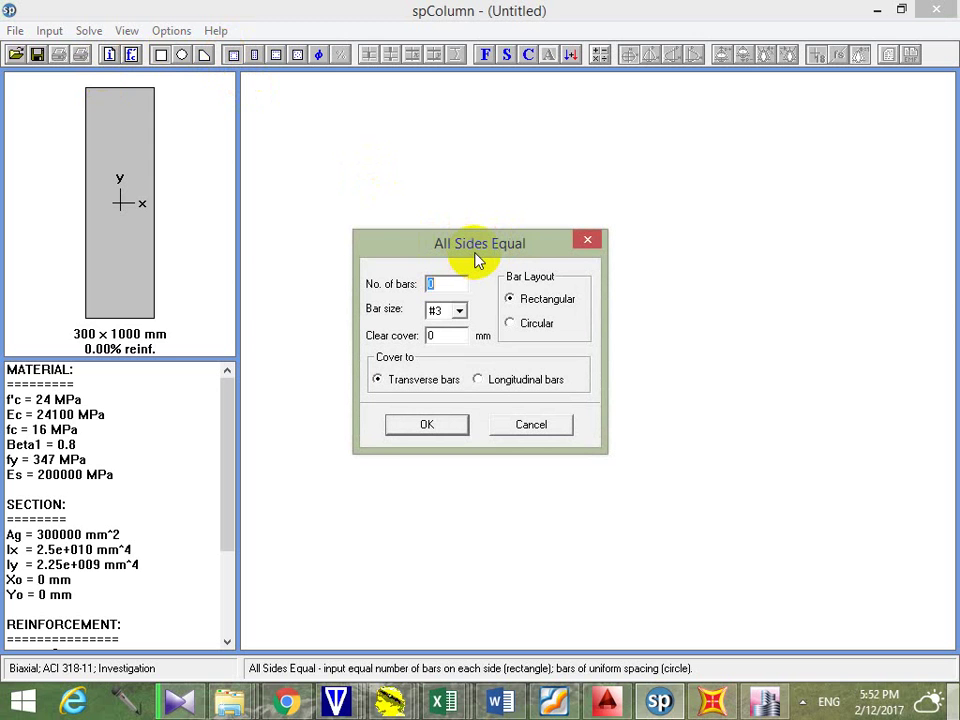
{"action": "left_click", "coordinate": [428, 286]}
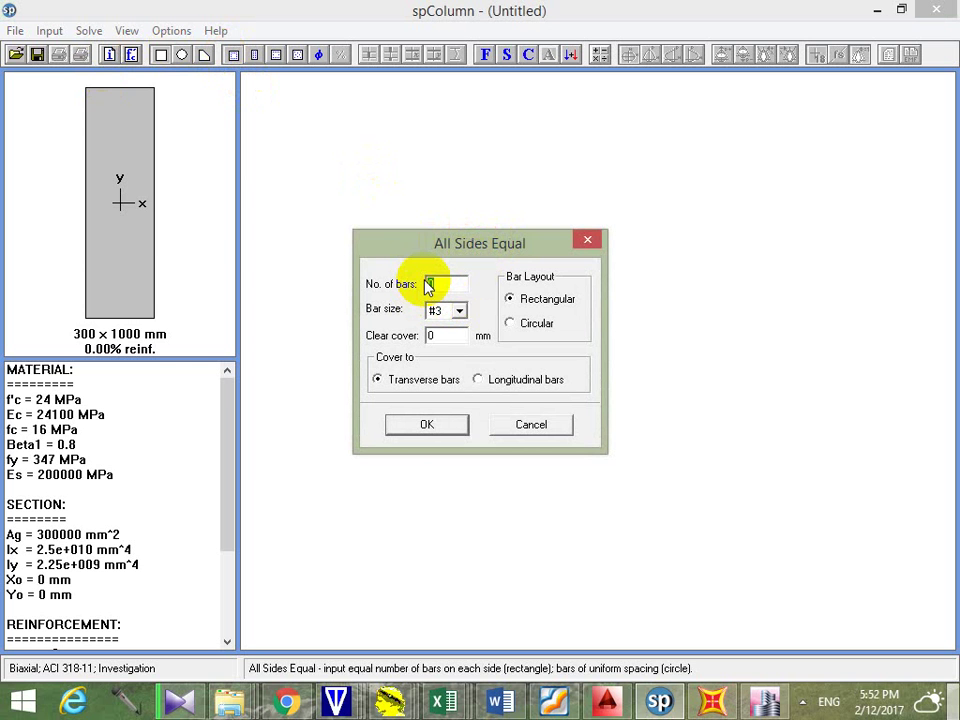
{"action": "double_click", "coordinate": [428, 286]}
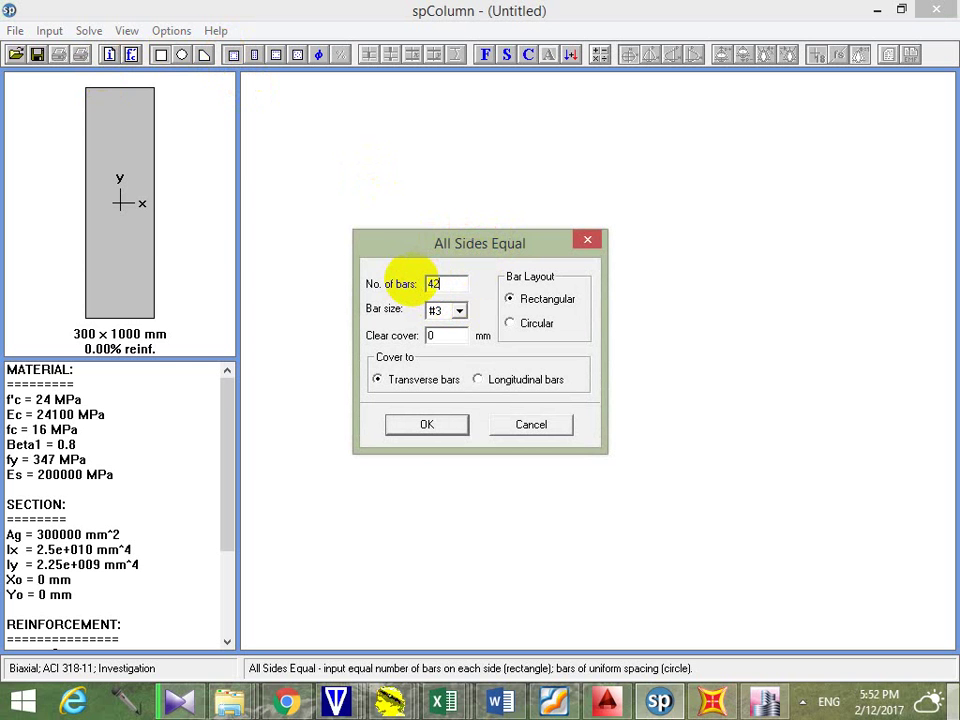
{"action": "left_click", "coordinate": [432, 423]}
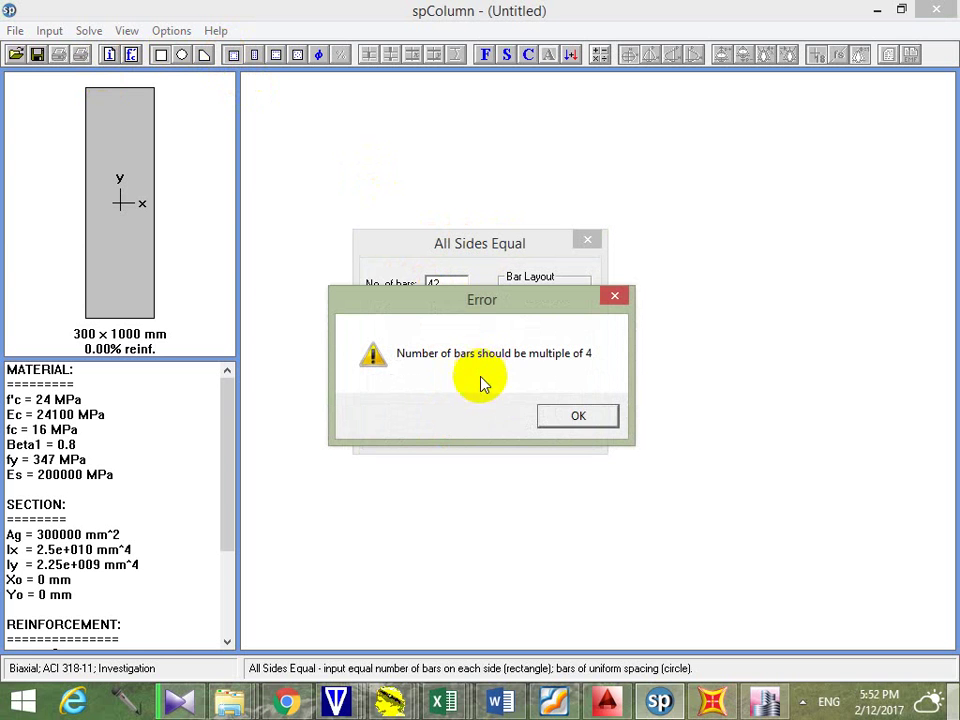
{"action": "left_click", "coordinate": [589, 432]}
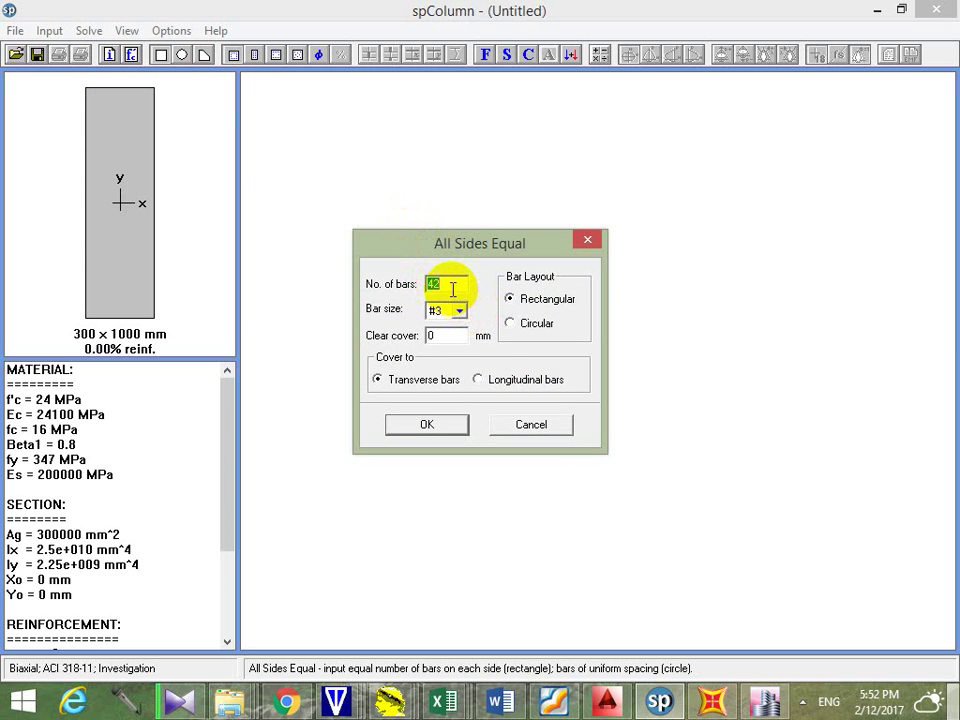
Review the available bar sizes for the All Sides Equal layout and close its dialog
{"action": "double_click", "coordinate": [428, 283]}
{"action": "left_click", "coordinate": [456, 311]}
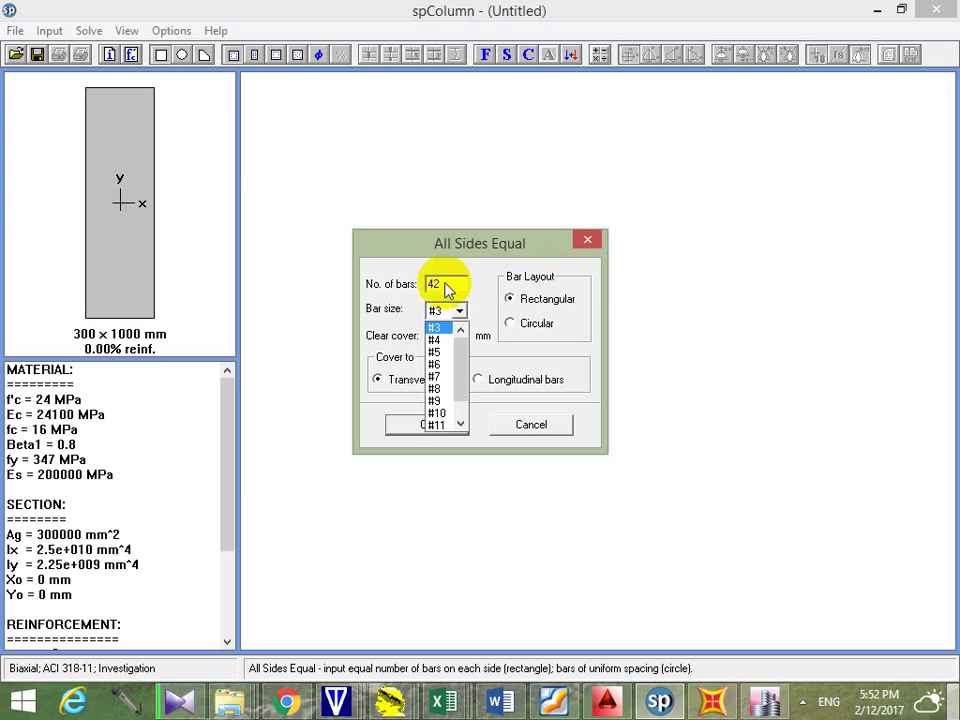
{"action": "left_click", "coordinate": [497, 306]}
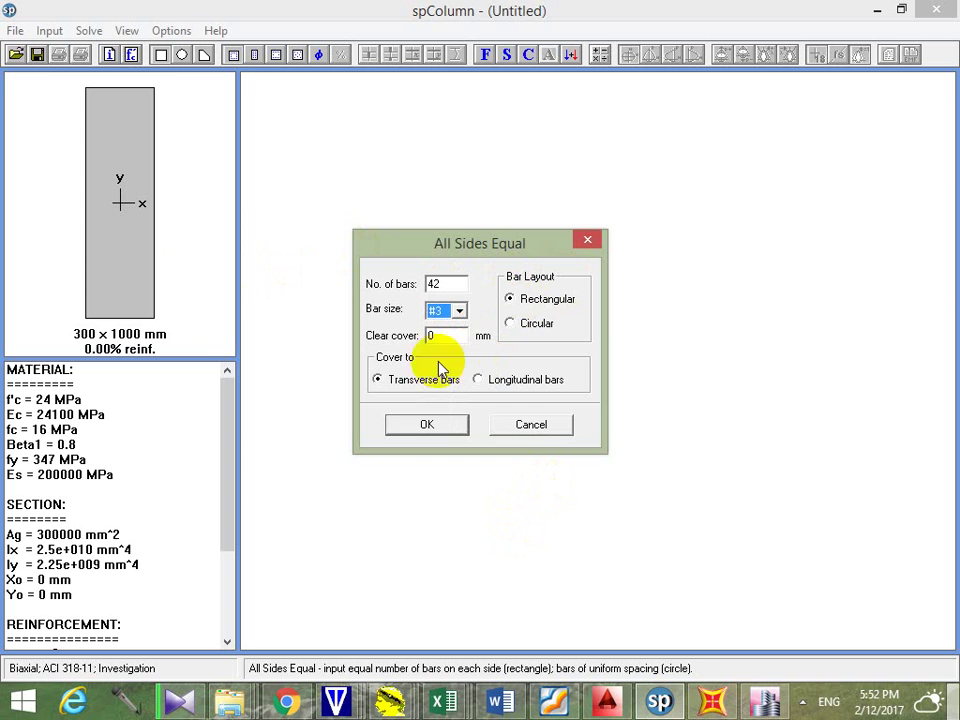
{"action": "scroll", "coordinate": [462, 316], "scroll_direction": "down", "scroll_amount": 5}
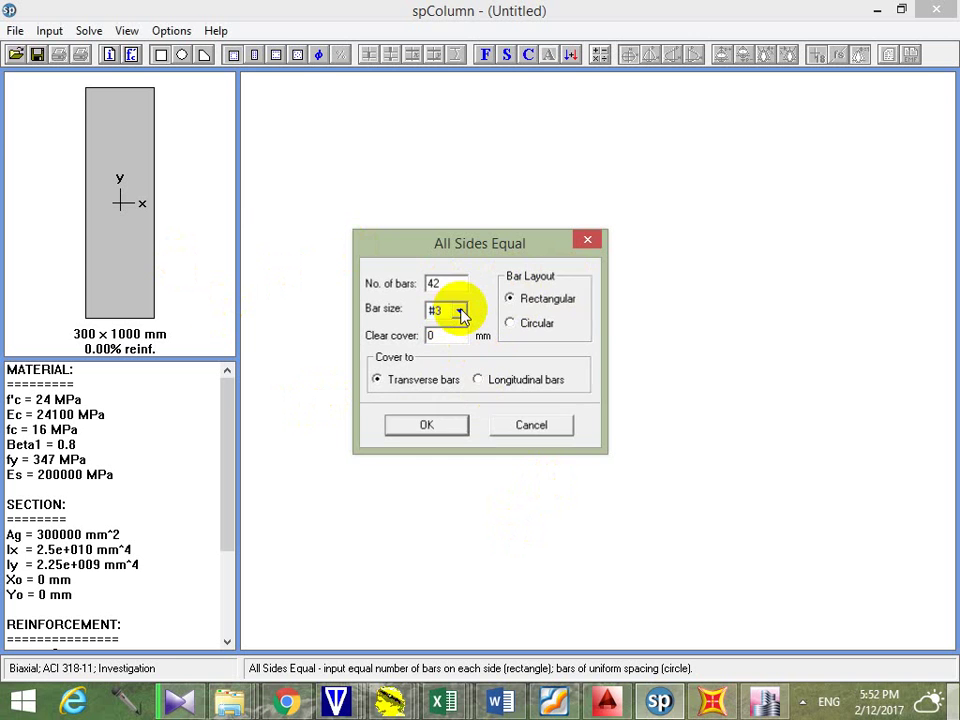
{"action": "key", "text": "Return"}
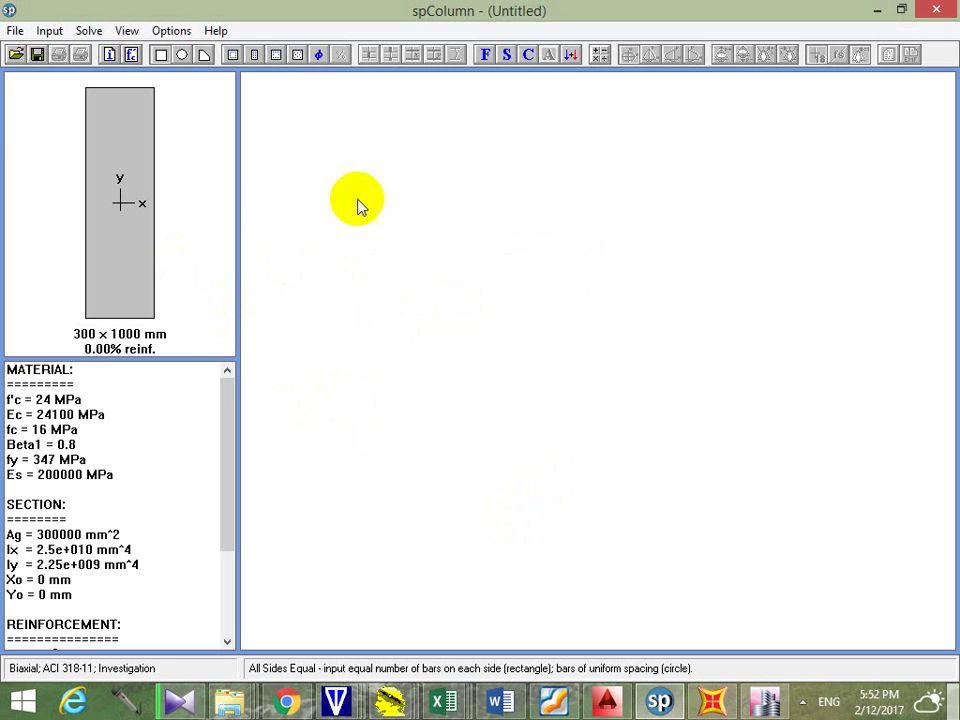
Open the reinforcement bar set options, compare ASTM A615 with prEN 10080, and choose prEN 10080
{"action": "left_click", "coordinate": [178, 31]}
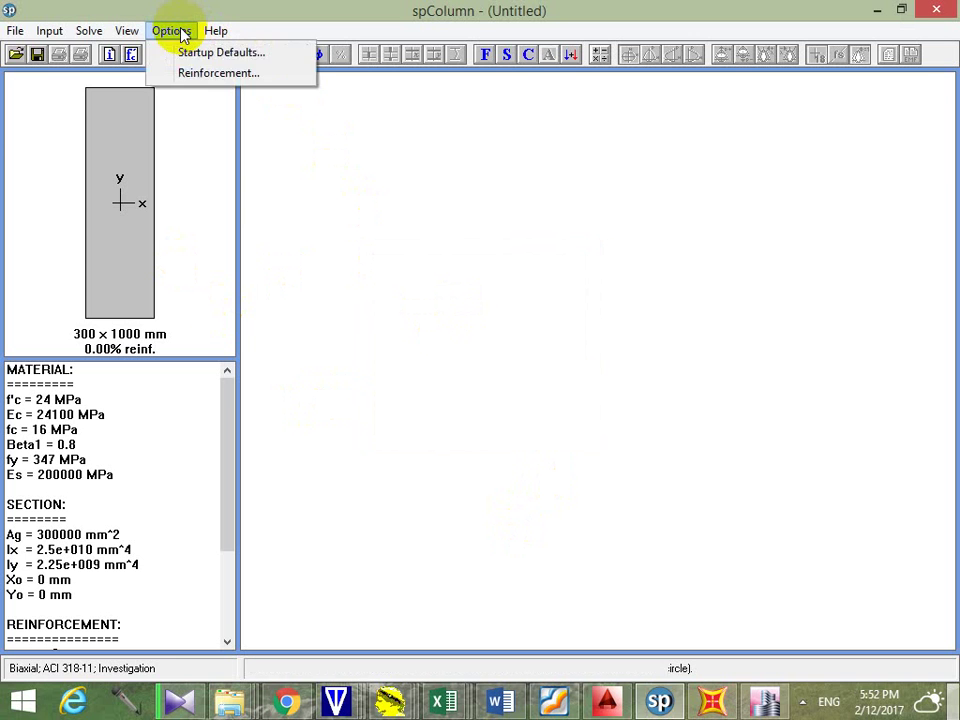
{"action": "left_click", "coordinate": [273, 72]}
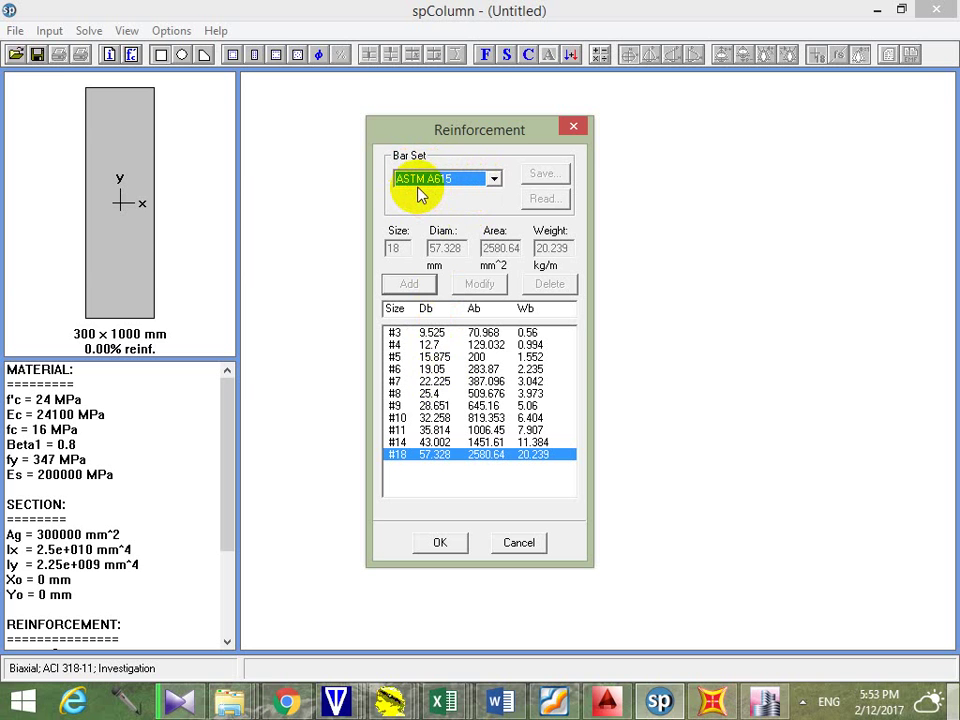
{"action": "left_click", "coordinate": [493, 179]}
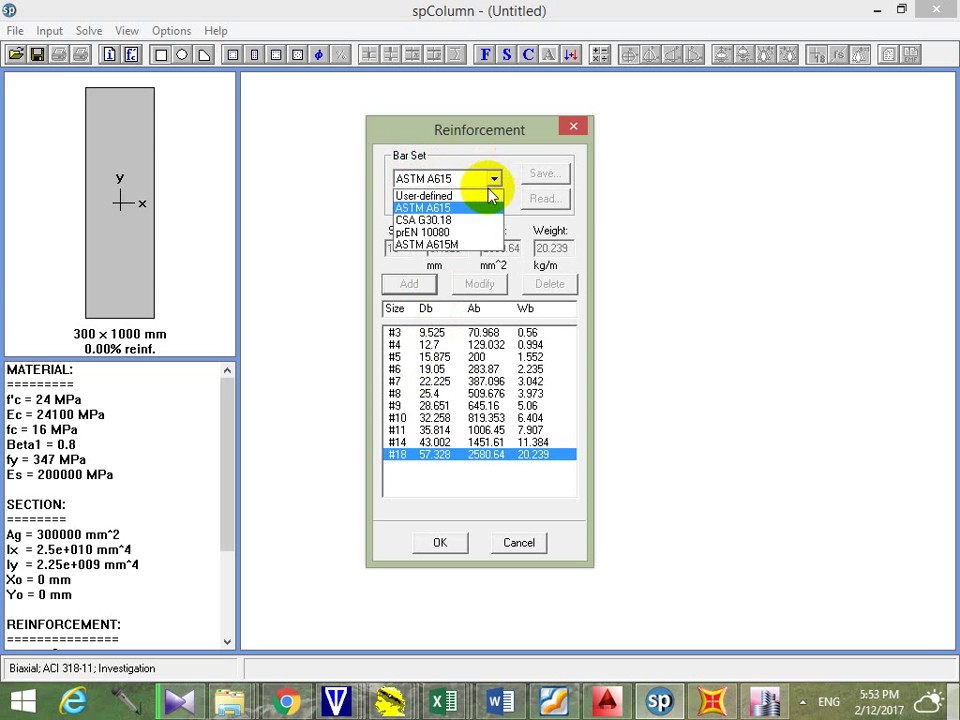
{"action": "left_click", "coordinate": [449, 233]}
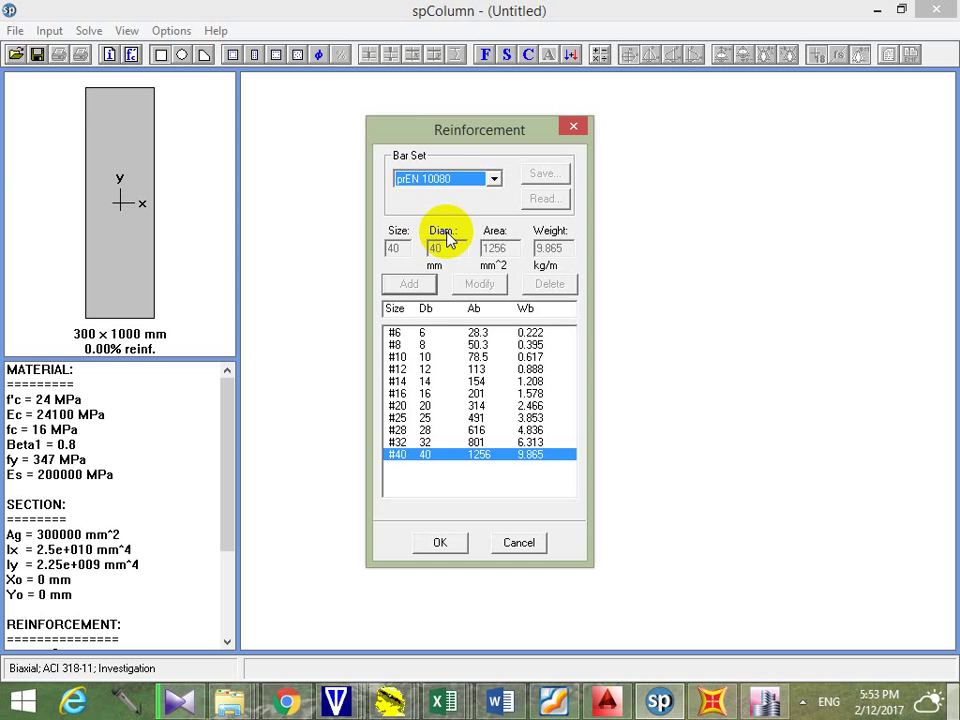
{"action": "left_click", "coordinate": [474, 180]}
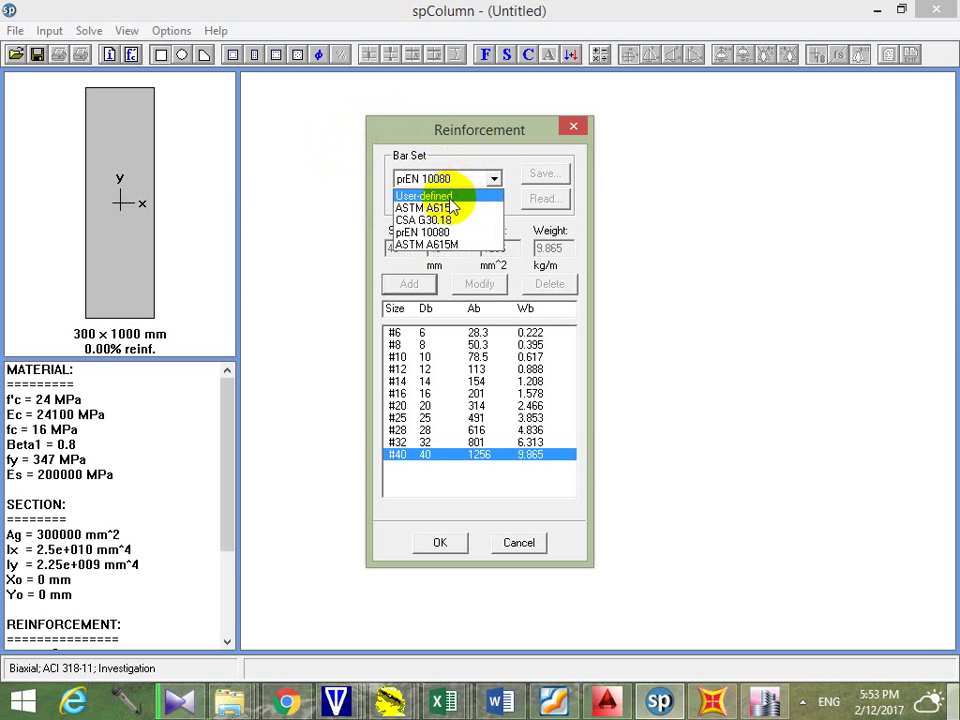
{"action": "left_click", "coordinate": [449, 208]}
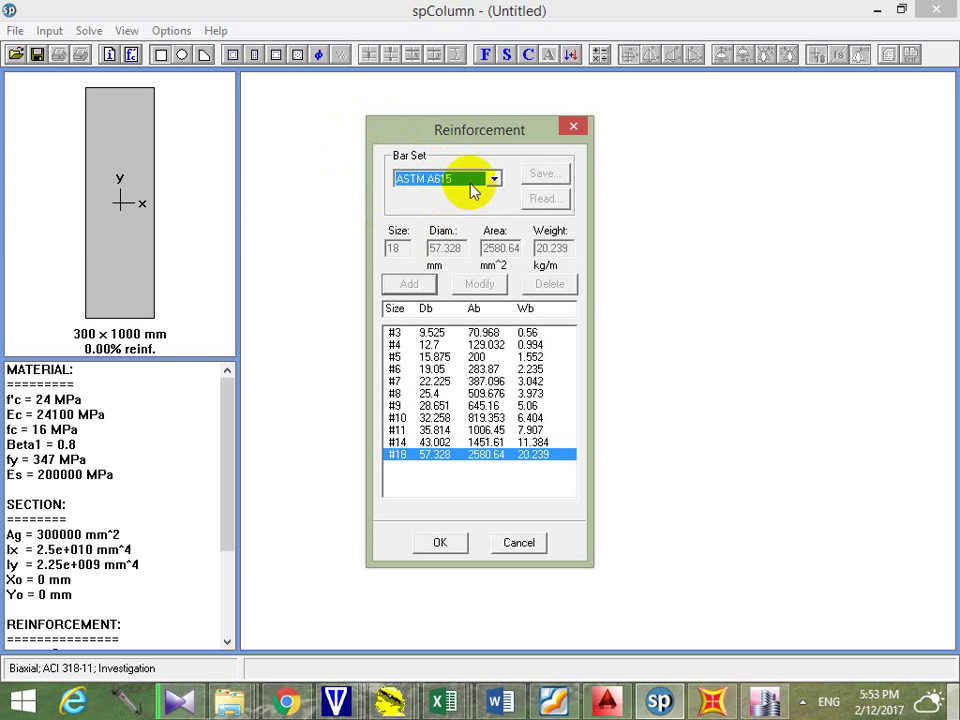
{"action": "left_click", "coordinate": [476, 175]}
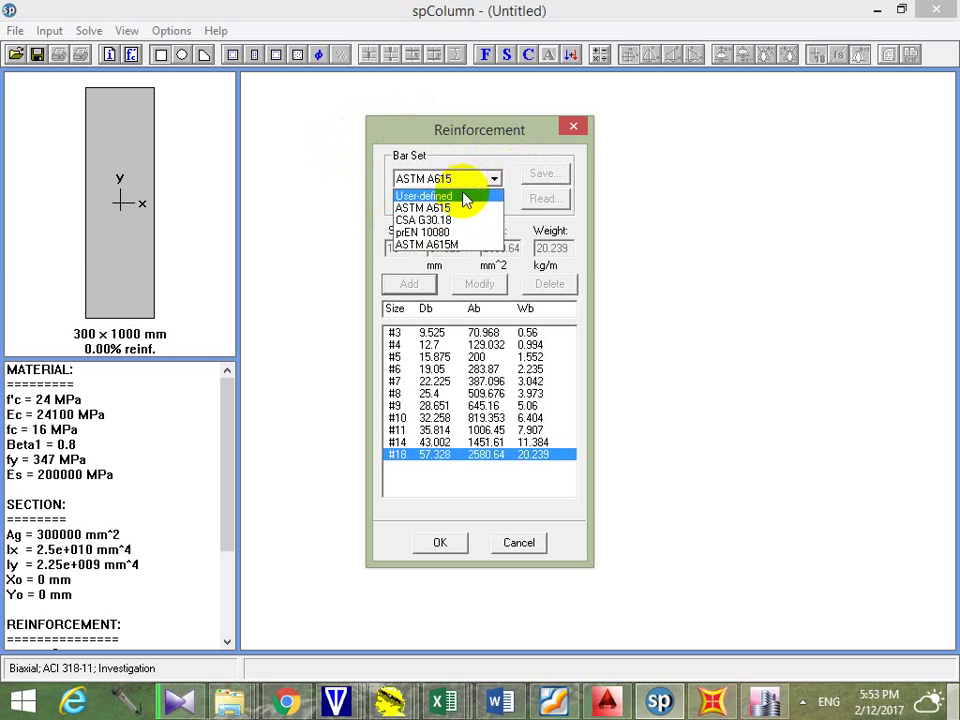
{"action": "left_click", "coordinate": [467, 231]}
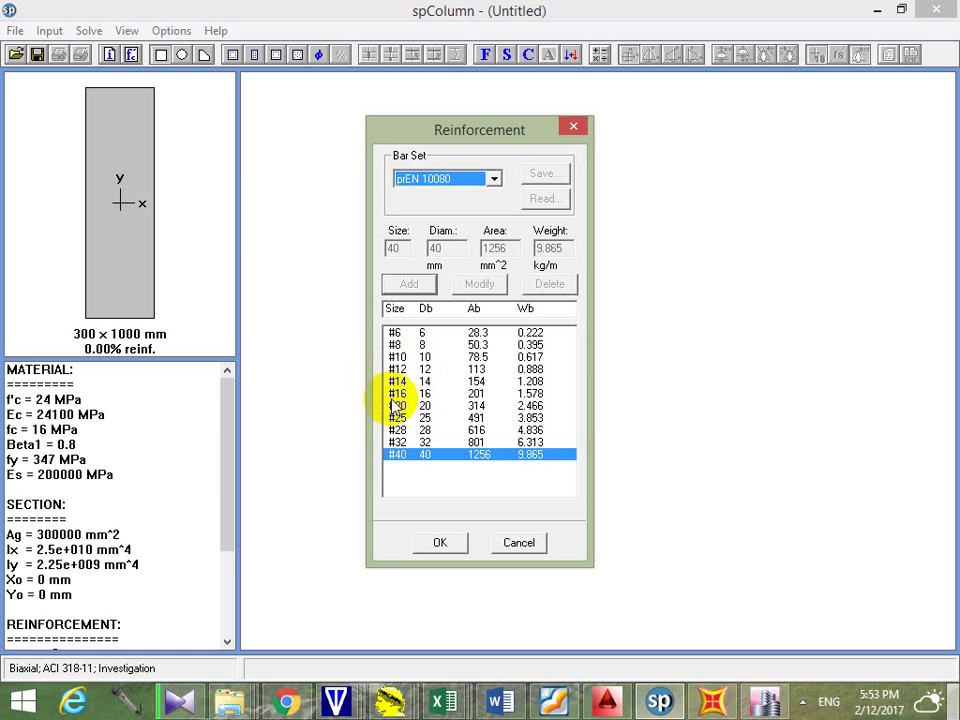
Switch the bar set to User-defined and enter a bar of size 18 with an 18 mm diameter
{"action": "left_click", "coordinate": [494, 179]}
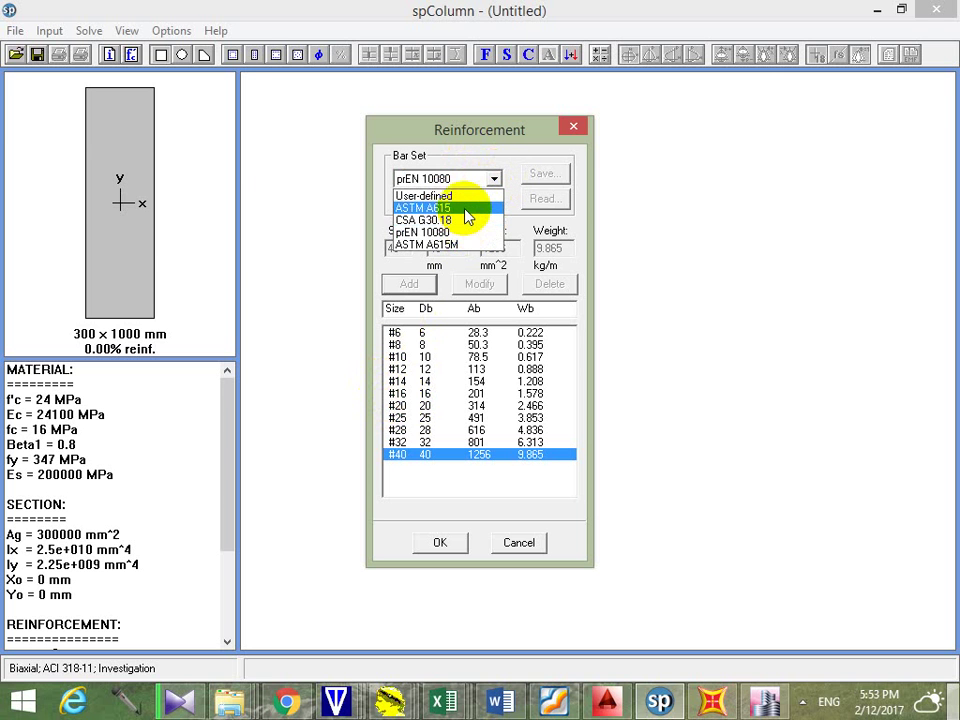
{"action": "left_click", "coordinate": [461, 198]}
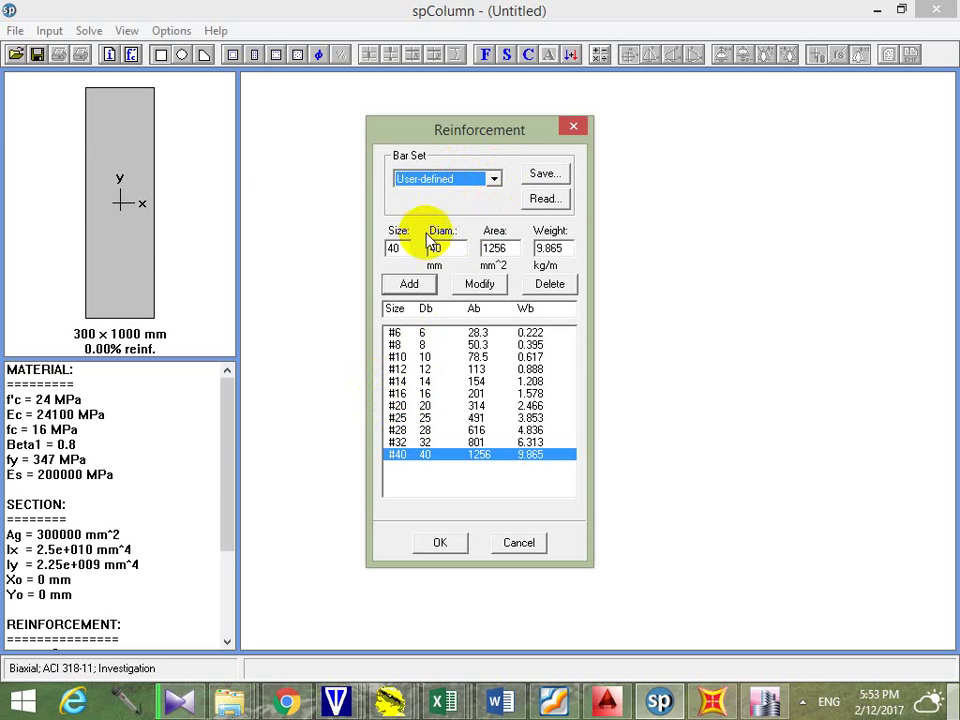
{"action": "double_click", "coordinate": [393, 247]}
{"action": "type", "text": "18"}
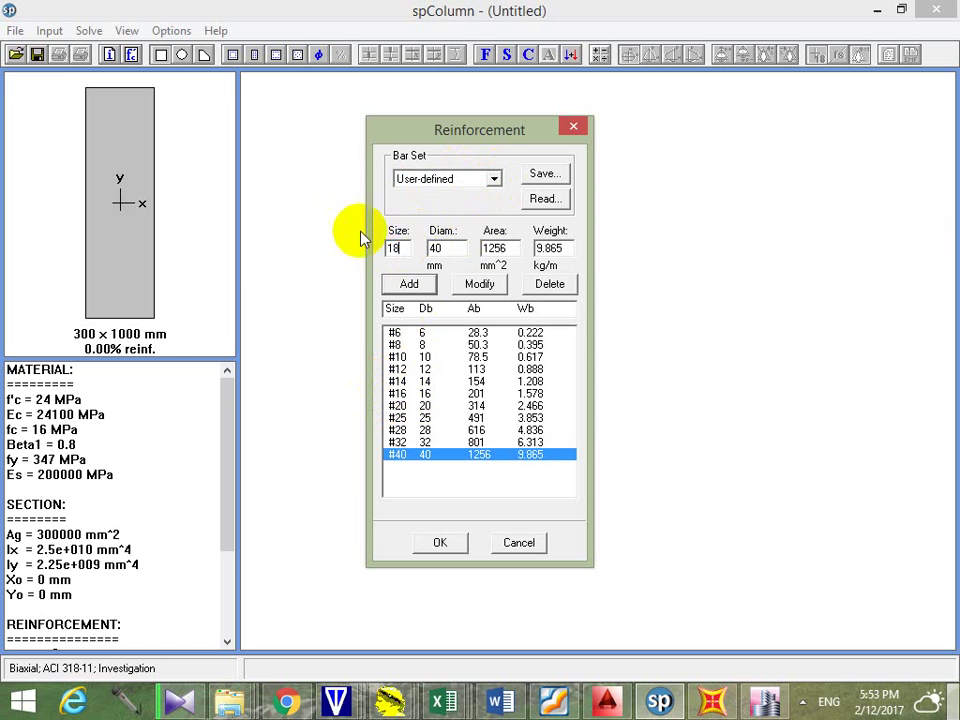
{"action": "key", "text": "Tab"}
{"action": "type", "text": "18"}
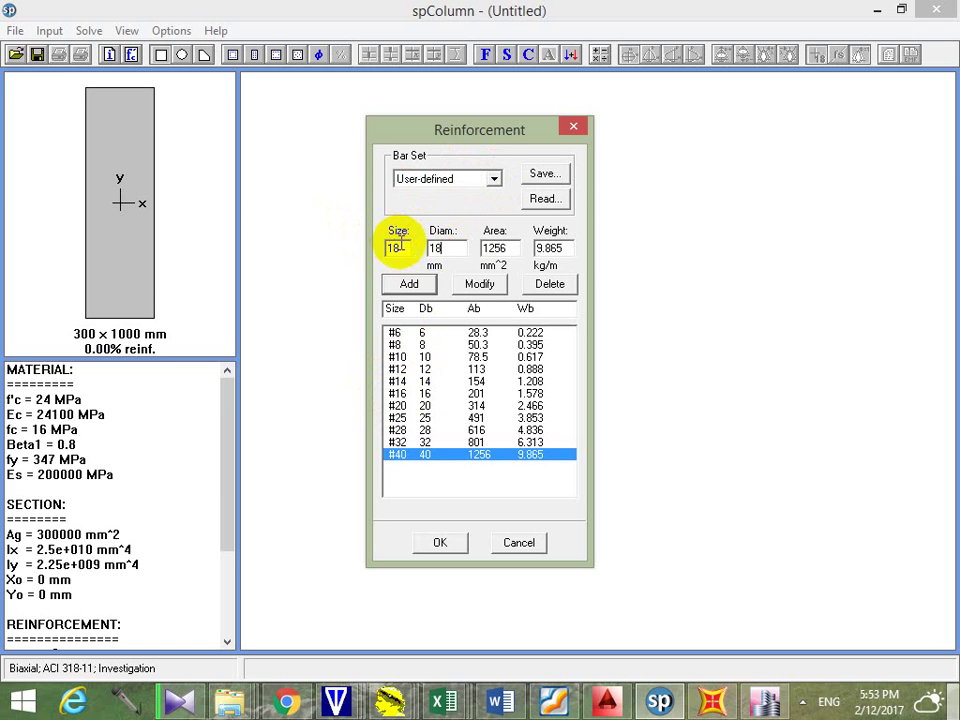
Give the size 18 bar an area of 250 mm² and a weight of 2 kg/m, add it and apply the bar set
{"action": "double_click", "coordinate": [484, 249]}
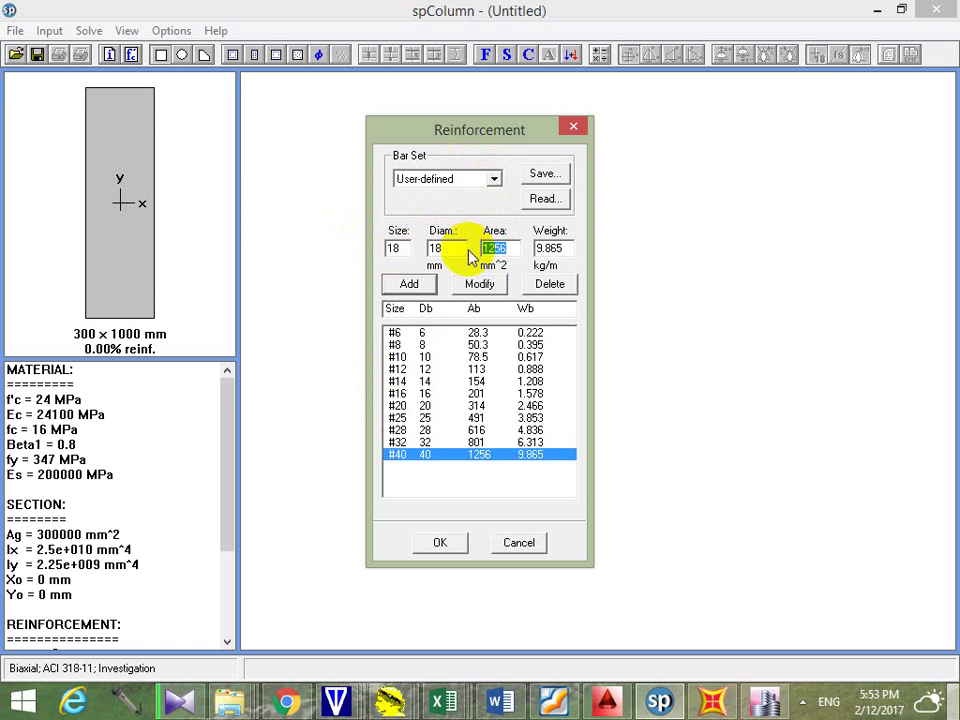
{"action": "type", "text": "200"}
{"action": "key", "text": "BackSpace"}
{"action": "key", "text": "BackSpace"}
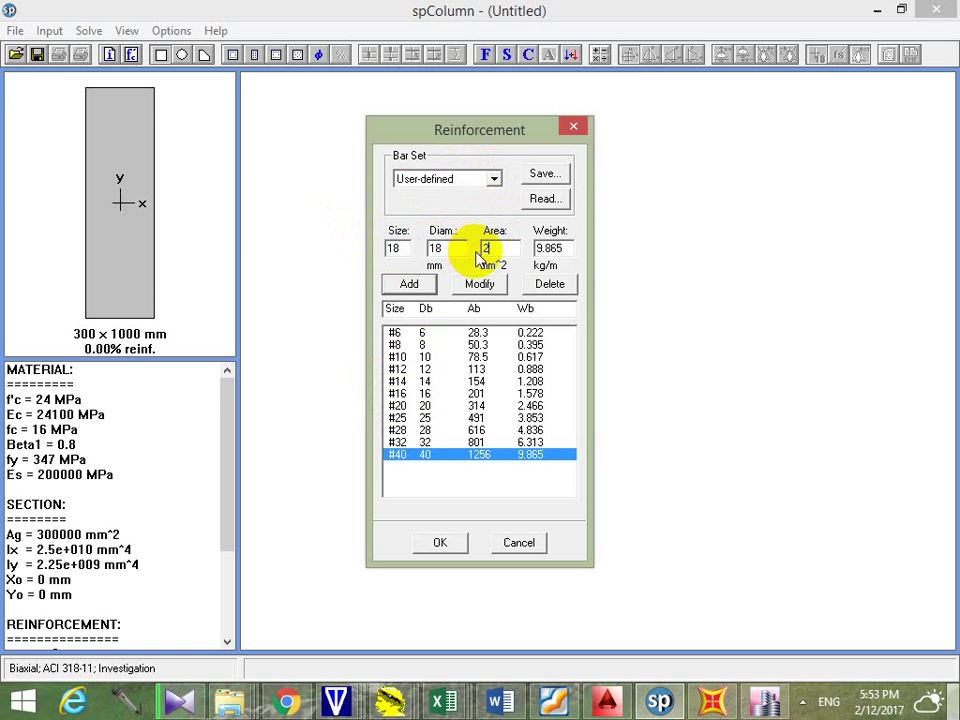
{"action": "double_click", "coordinate": [570, 250]}
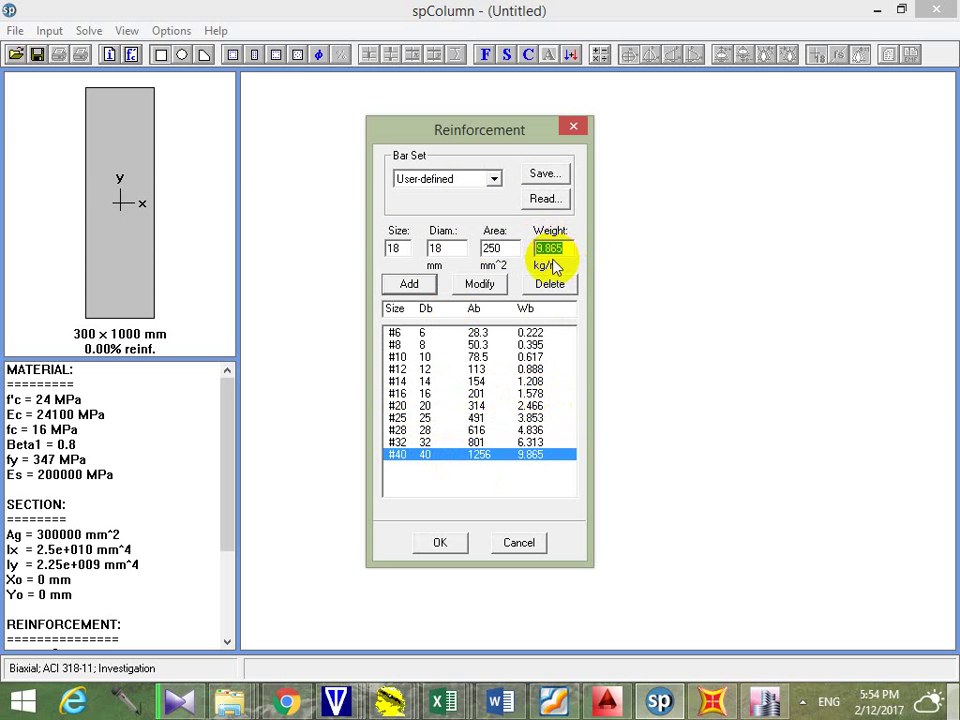
{"action": "type", "text": "2"}
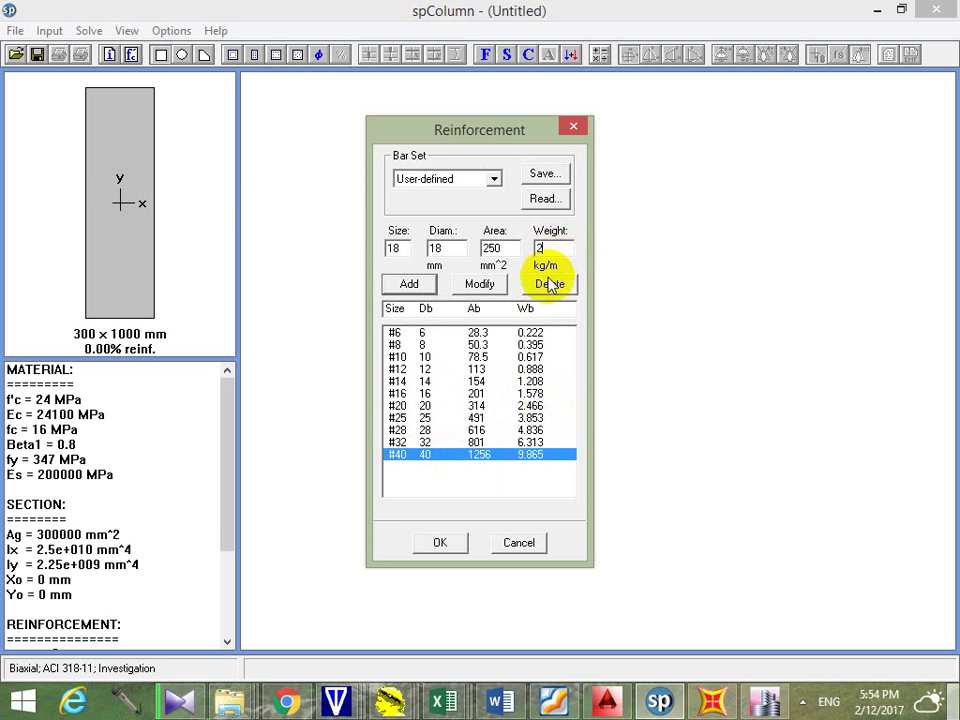
{"action": "left_click", "coordinate": [409, 287]}
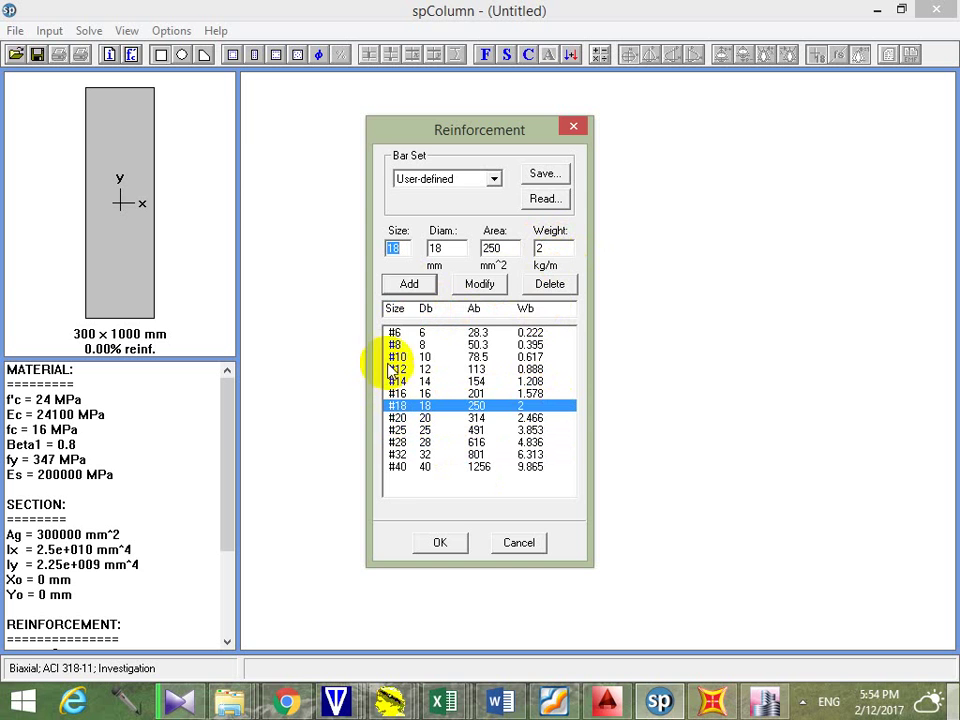
{"action": "left_click", "coordinate": [439, 541]}
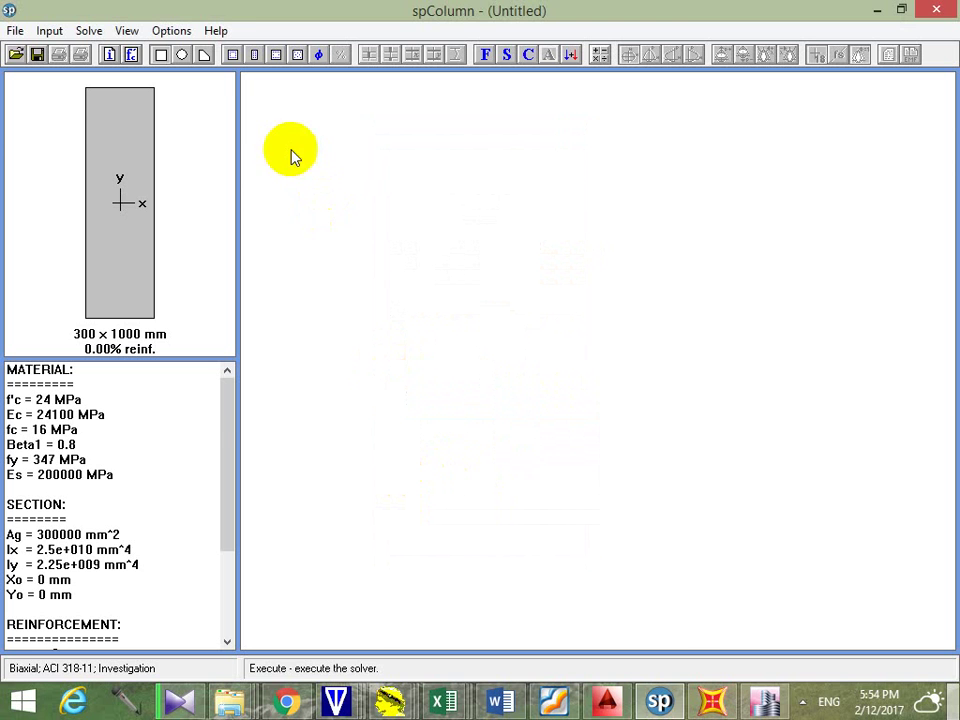
Open the All Sides Equal reinforcement input, enter 40 bars, and check the C3 reinforcement in the AutoCAD column schedule
{"action": "left_click", "coordinate": [236, 53]}
{"action": "left_click", "coordinate": [461, 311]}
{"action": "left_click_drag", "start_coordinate": [463, 356], "coordinate": [456, 315]}
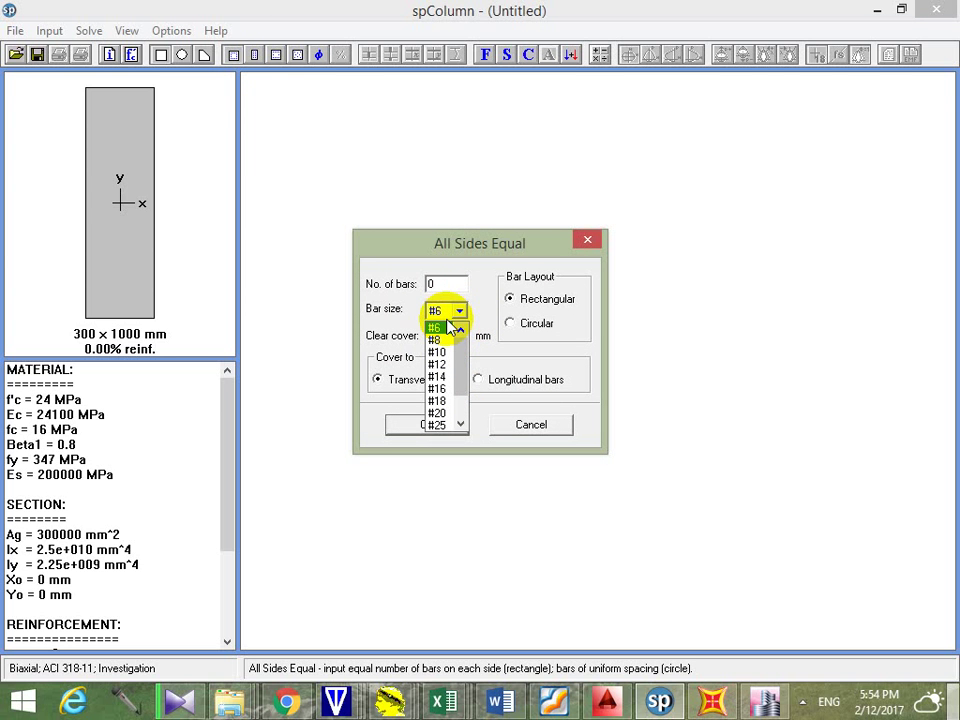
{"action": "left_click", "coordinate": [469, 272]}
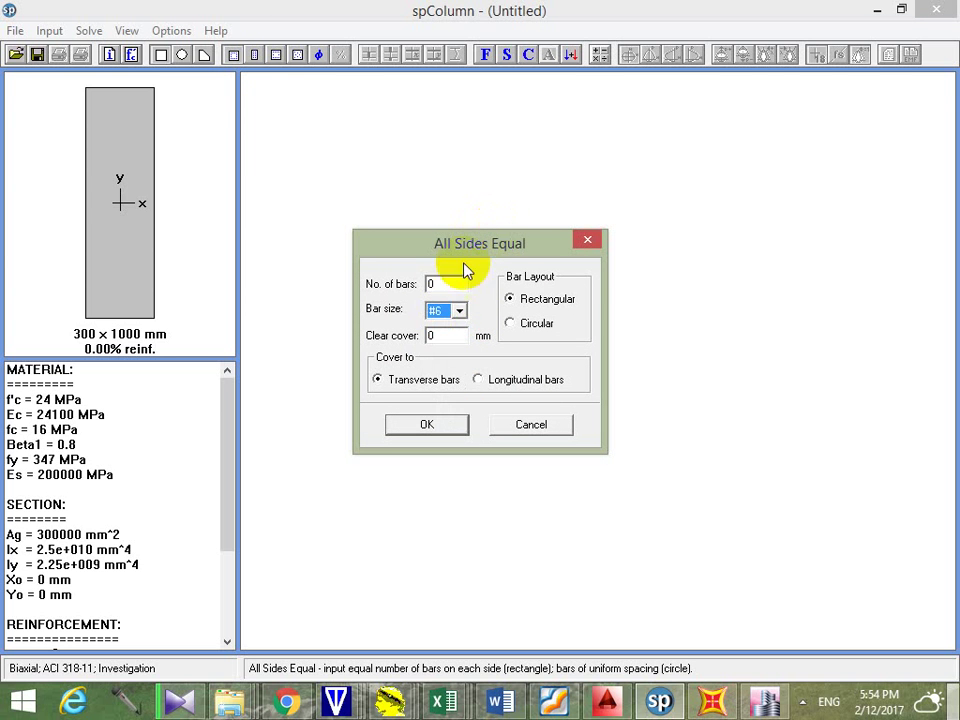
{"action": "double_click", "coordinate": [437, 283]}
{"action": "type", "text": "40"}
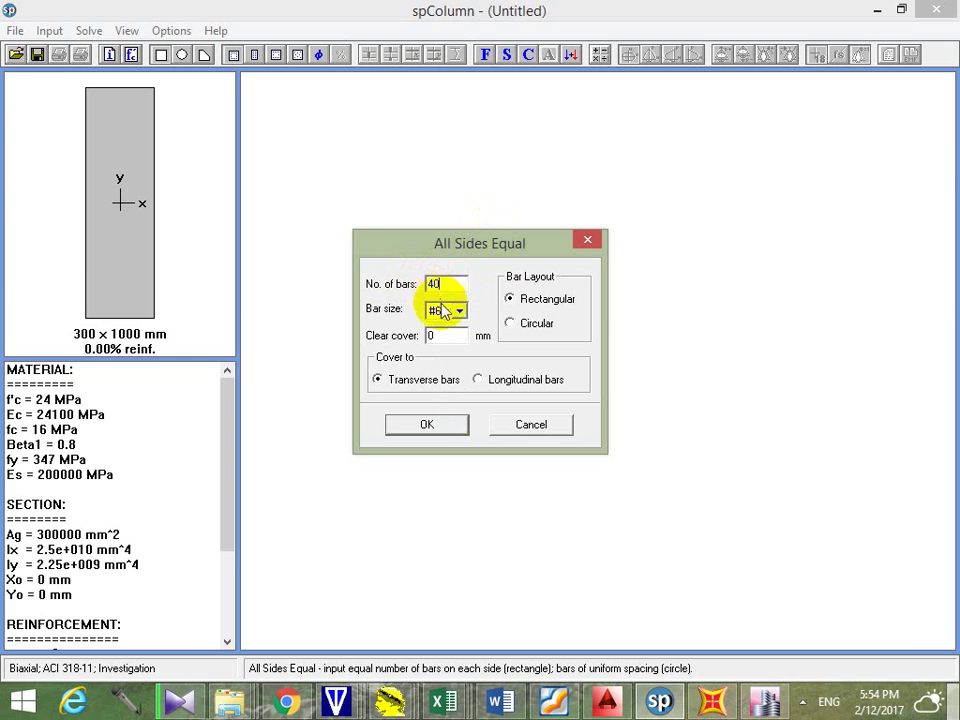
{"action": "left_click", "coordinate": [618, 704]}
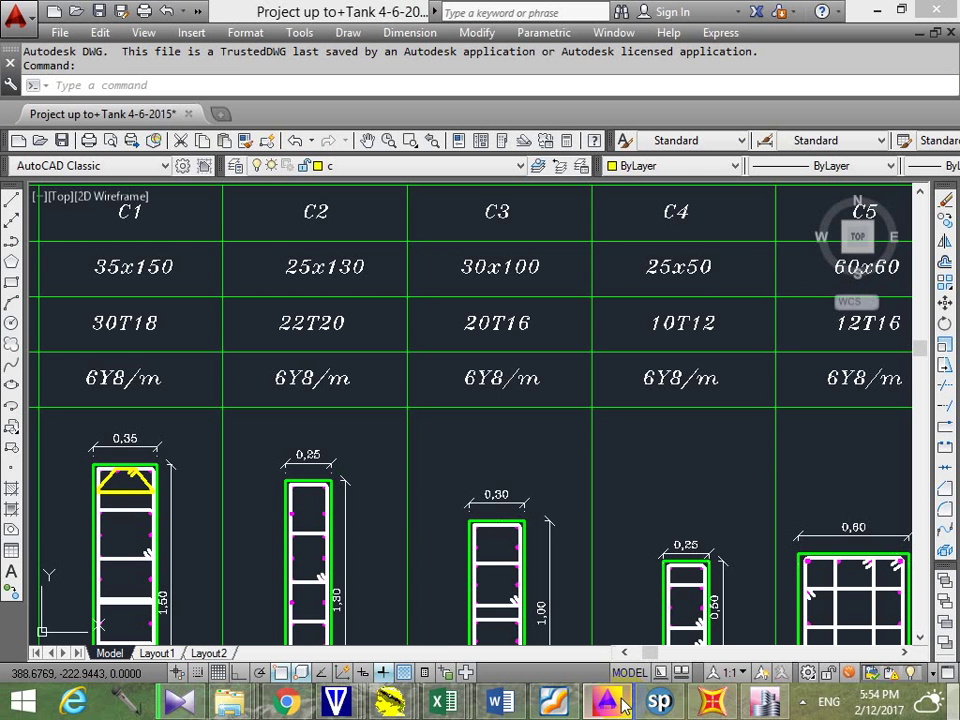
{"action": "left_click", "coordinate": [621, 704]}
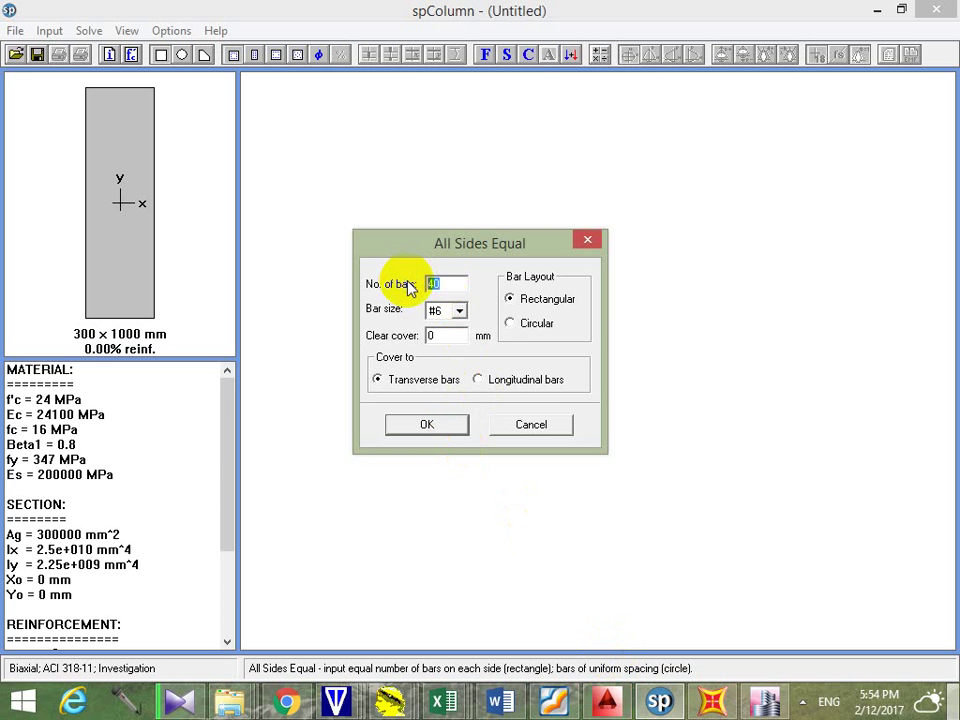
Rechecking C3 in AutoCAD, apply 20 #16 bars All Sides Equal with 20 mm clear cover to transverse bars
{"action": "type", "text": "20"}
{"action": "left_click", "coordinate": [459, 311]}
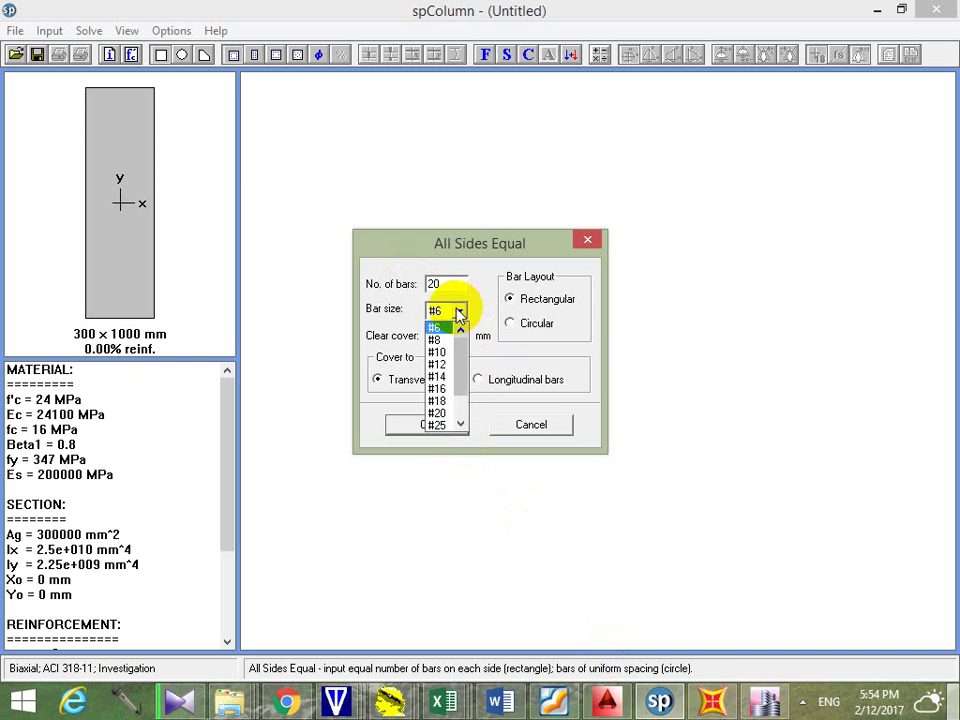
{"action": "left_click", "coordinate": [612, 705]}
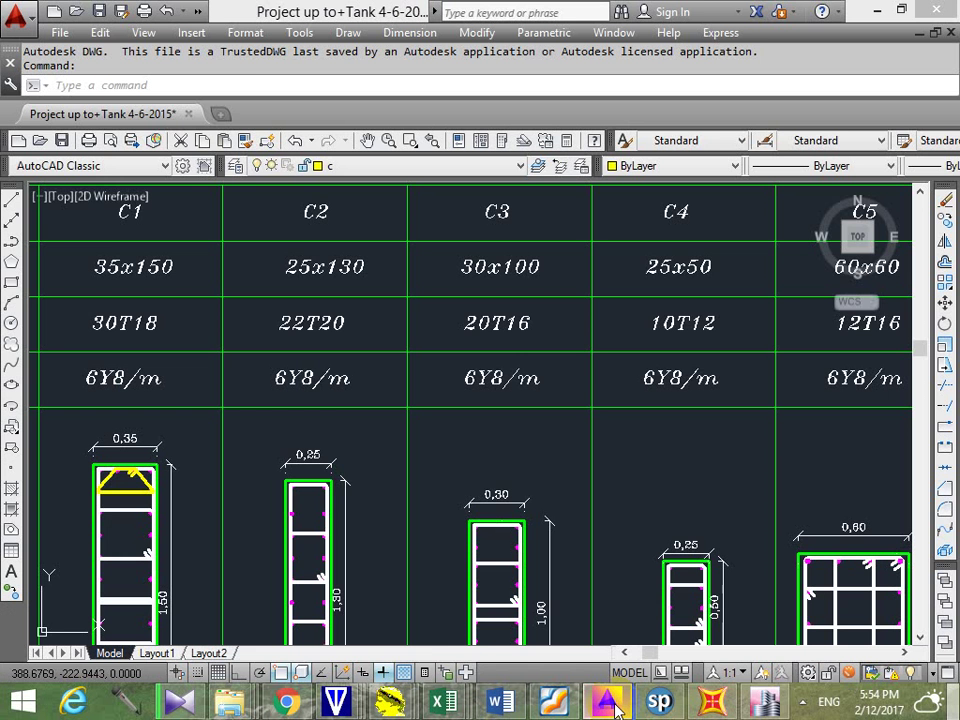
{"action": "key", "text": "alt+Tab"}
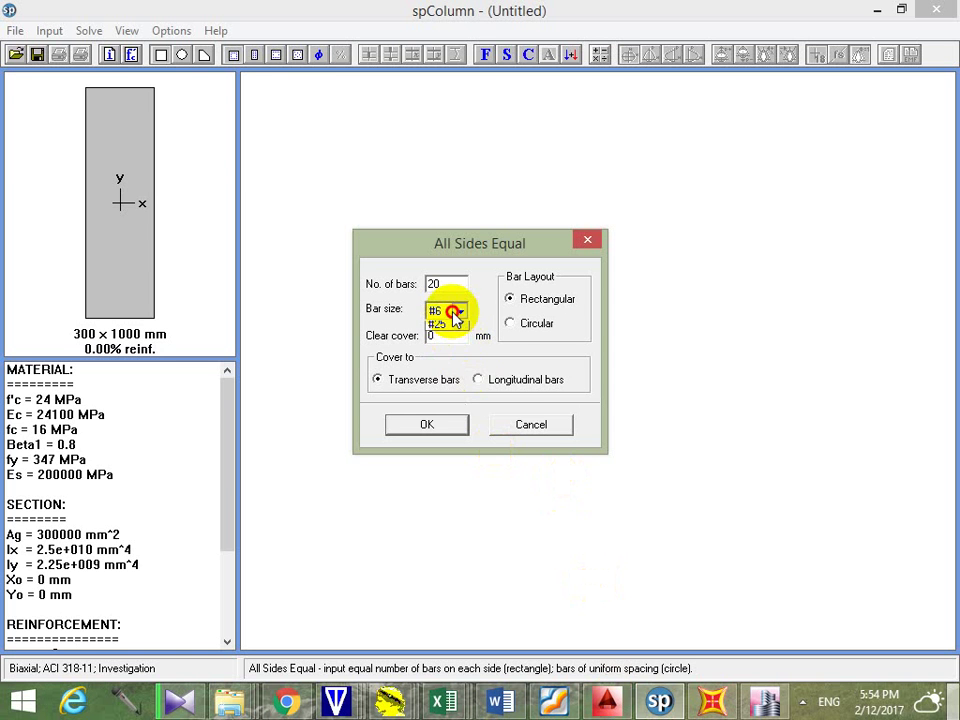
{"action": "left_click", "coordinate": [452, 311]}
{"action": "left_click", "coordinate": [440, 390]}
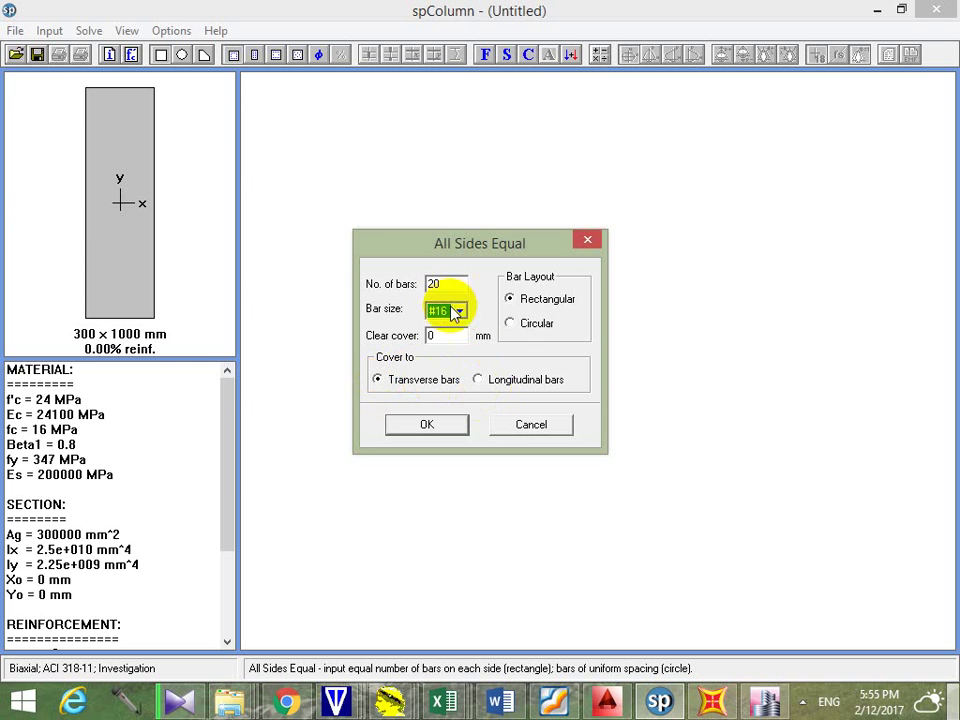
{"action": "double_click", "coordinate": [428, 334]}
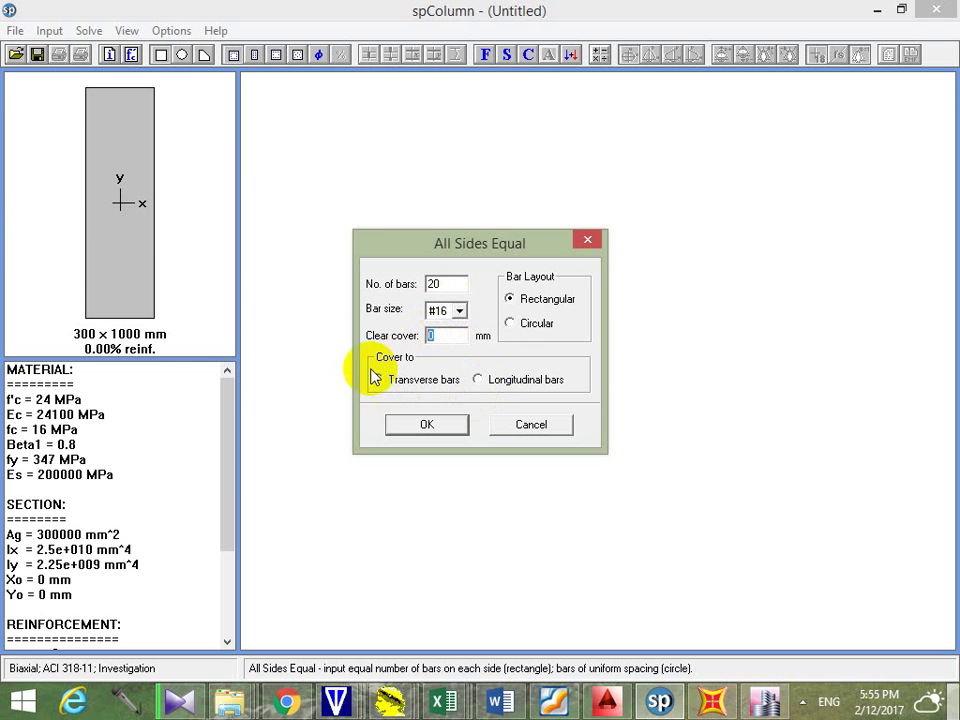
{"action": "type", "text": "20"}
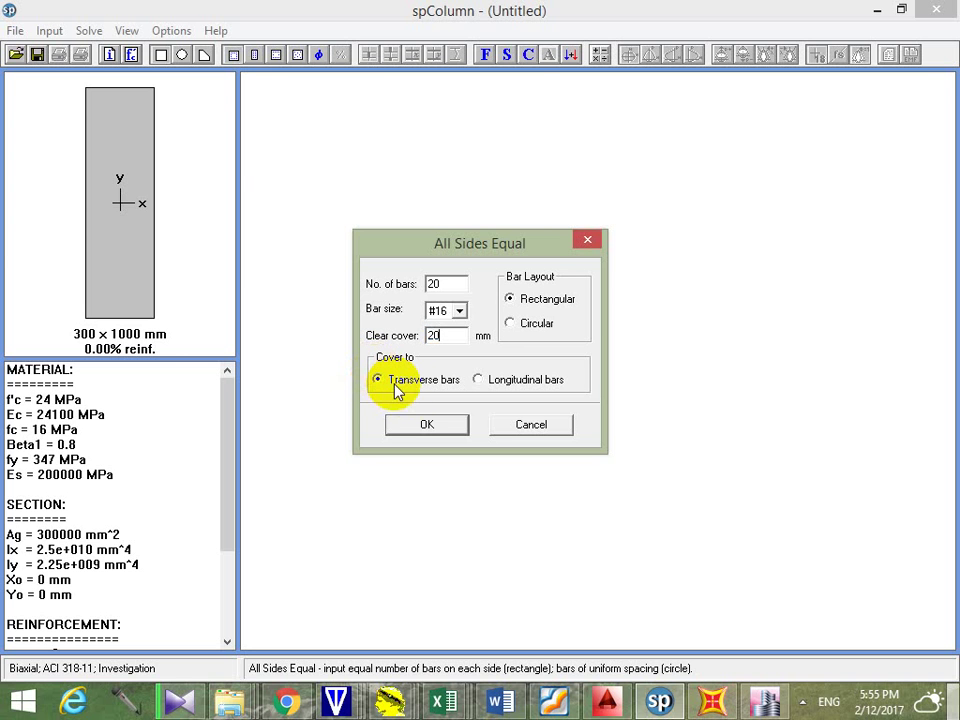
{"action": "left_click", "coordinate": [434, 430]}
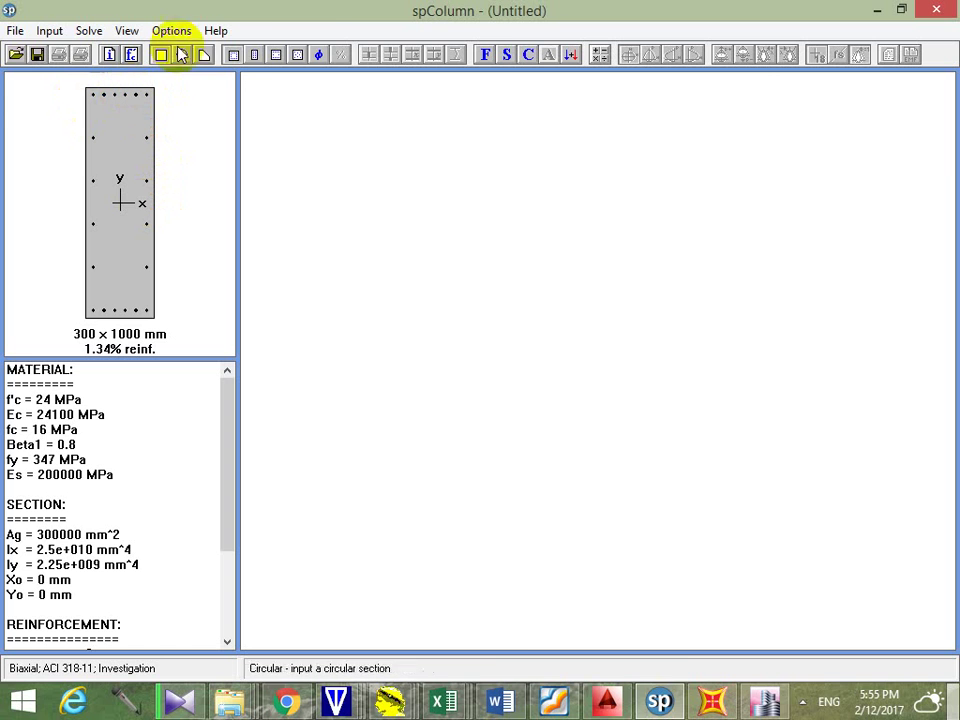
Rearrange the section's 20 #16 bars with Equal Spacing and 20 mm clear cover to transverse bars
{"action": "left_click", "coordinate": [254, 55]}
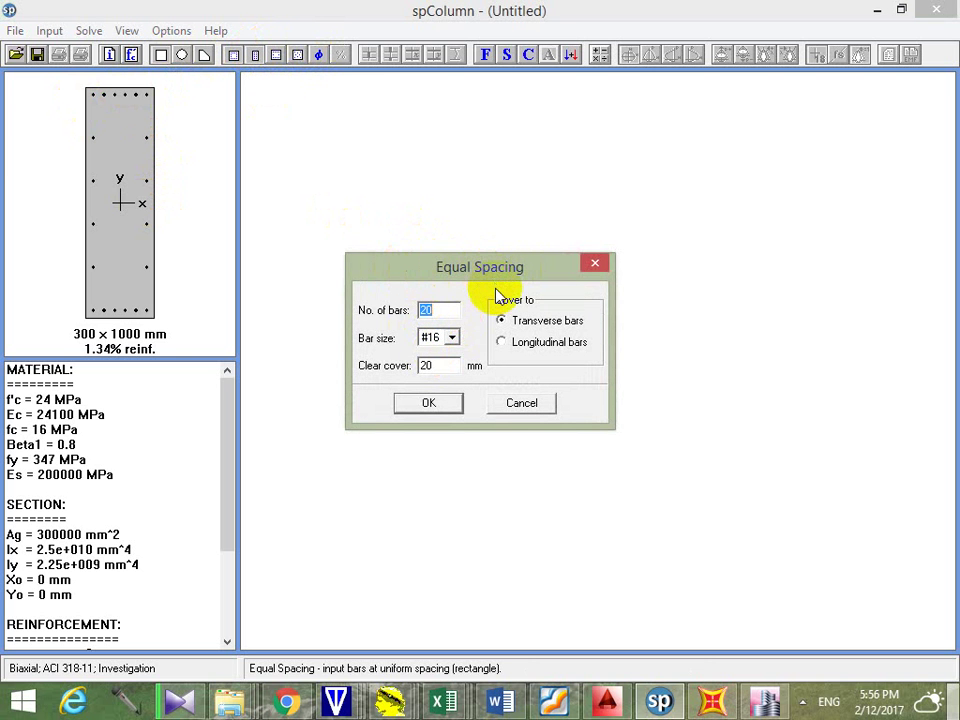
{"action": "left_click", "coordinate": [433, 365]}
{"action": "left_click", "coordinate": [424, 401]}
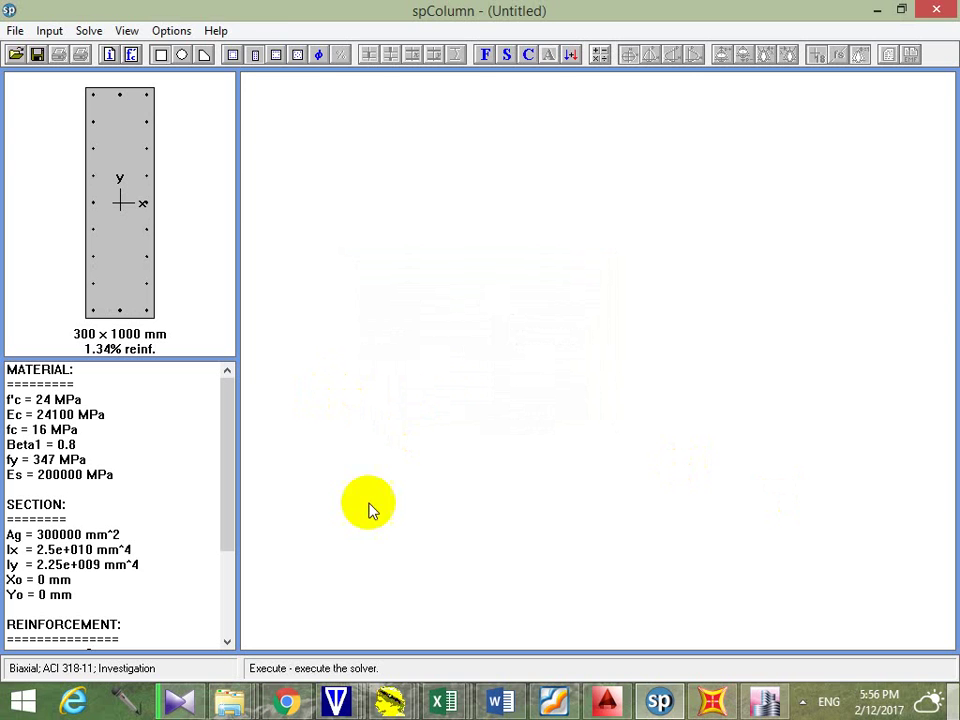
Open the Sides Different reinforcement input and examine the bar layout of the C3 section in the AutoCAD drawing
{"action": "left_click", "coordinate": [276, 54]}
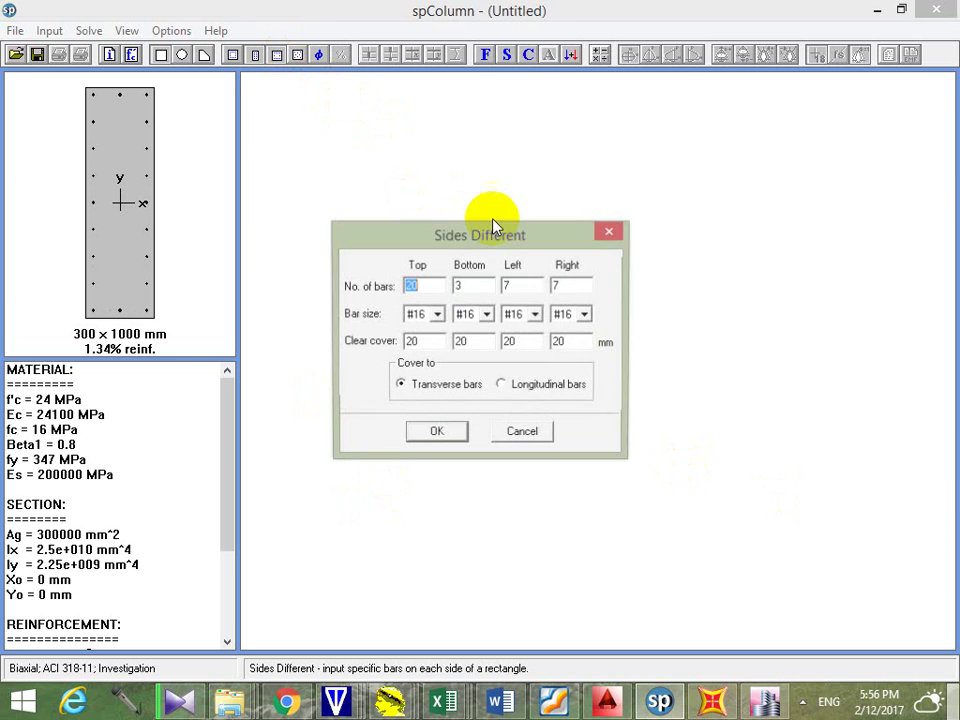
{"action": "left_click", "coordinate": [463, 286]}
{"action": "left_click", "coordinate": [524, 286]}
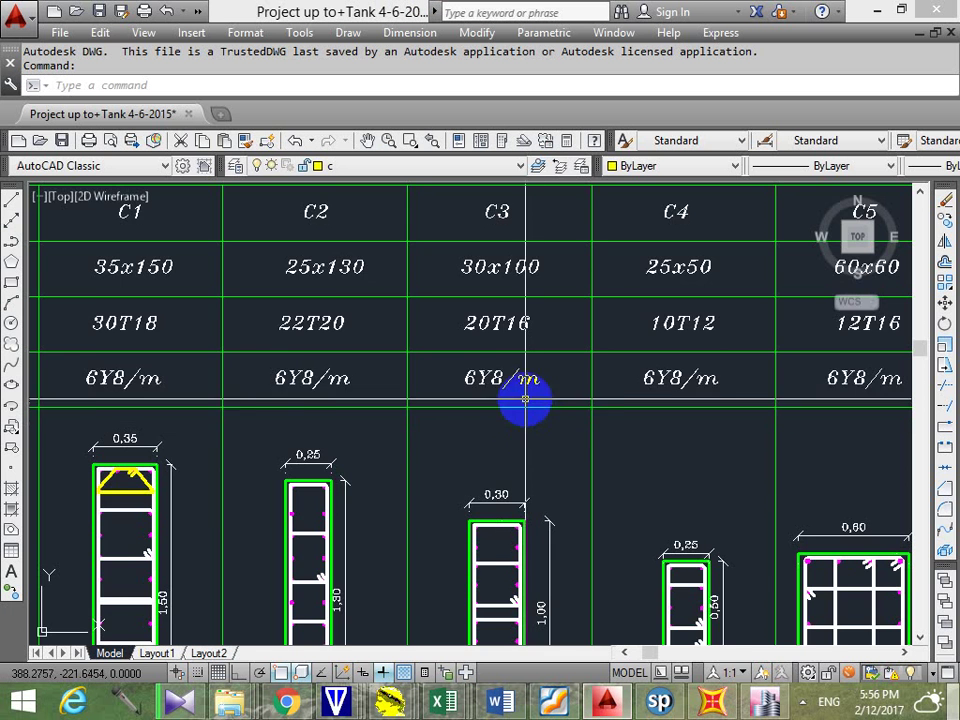
{"action": "scroll", "coordinate": [505, 440], "scroll_direction": "down", "scroll_amount": 2}
{"action": "scroll", "coordinate": [450, 440], "scroll_direction": "up", "scroll_amount": 10}
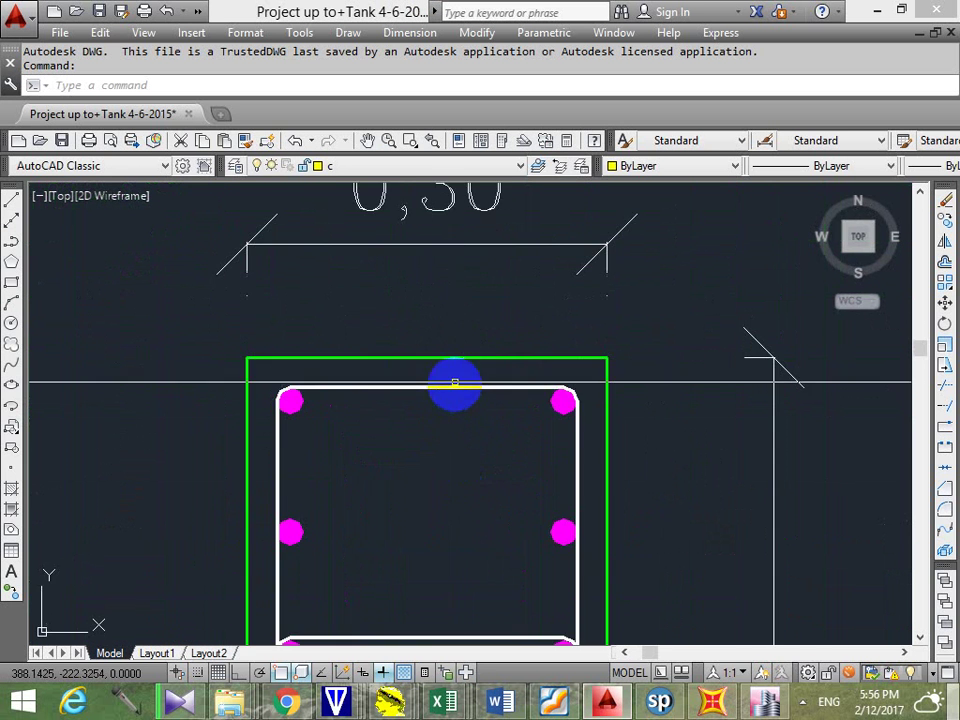
{"action": "scroll", "coordinate": [455, 383], "scroll_direction": "down", "scroll_amount": 4}
{"action": "scroll", "coordinate": [460, 480], "scroll_direction": "up", "scroll_amount": 6}
{"action": "scroll", "coordinate": [514, 425], "scroll_direction": "down", "scroll_amount": 2}
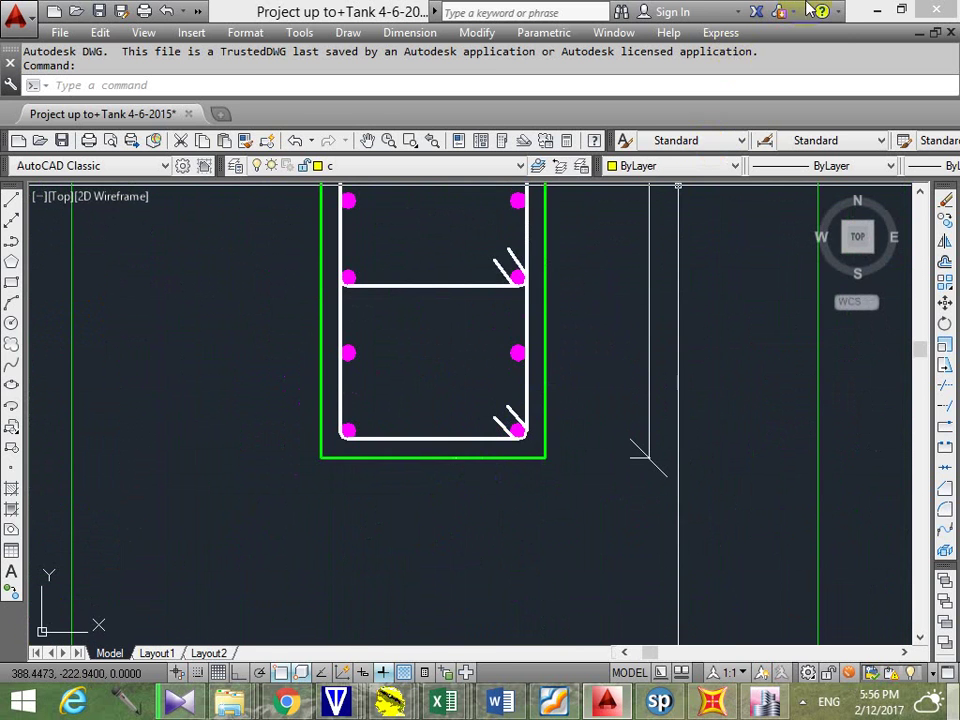
{"action": "left_click", "coordinate": [876, 10]}
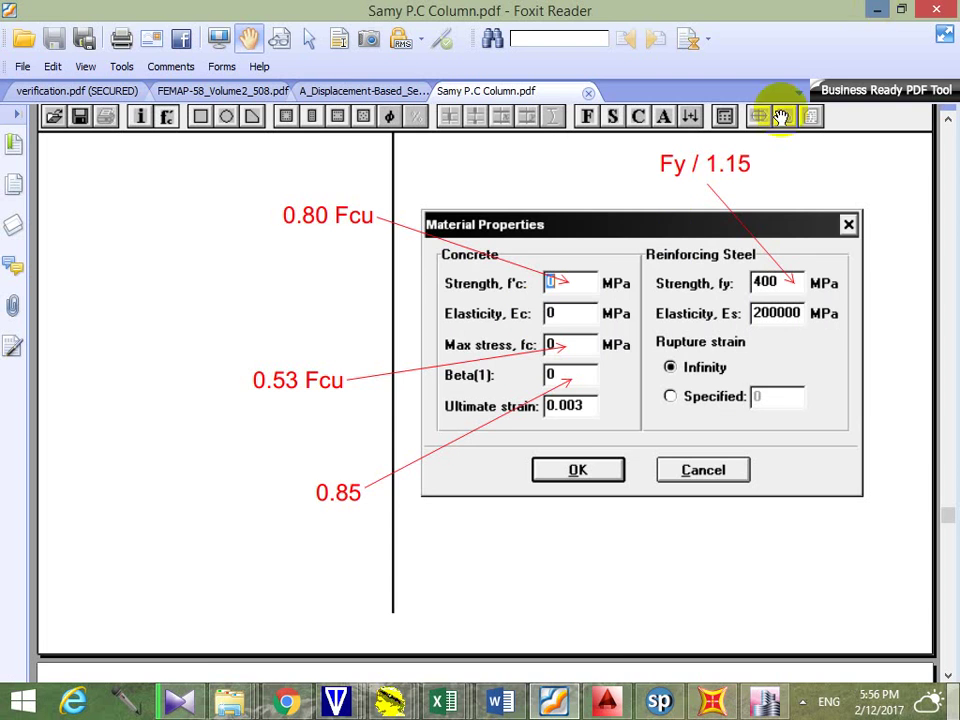
{"action": "left_click", "coordinate": [684, 702]}
Set #16 bars per side to 2 top, 2 bottom, 8 left and 8 right with 20 mm cover to transverse bars, and apply
{"action": "left_click_drag", "start_coordinate": [435, 286], "coordinate": [394, 288]}
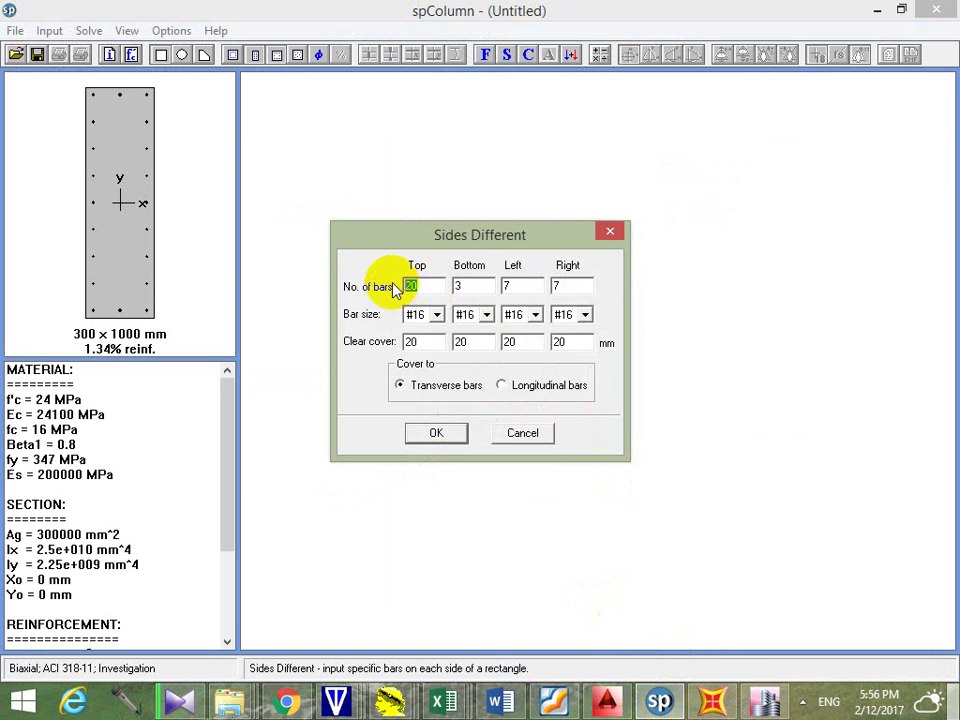
{"action": "type", "text": "2"}
{"action": "key", "text": "Tab"}
{"action": "type", "text": "2"}
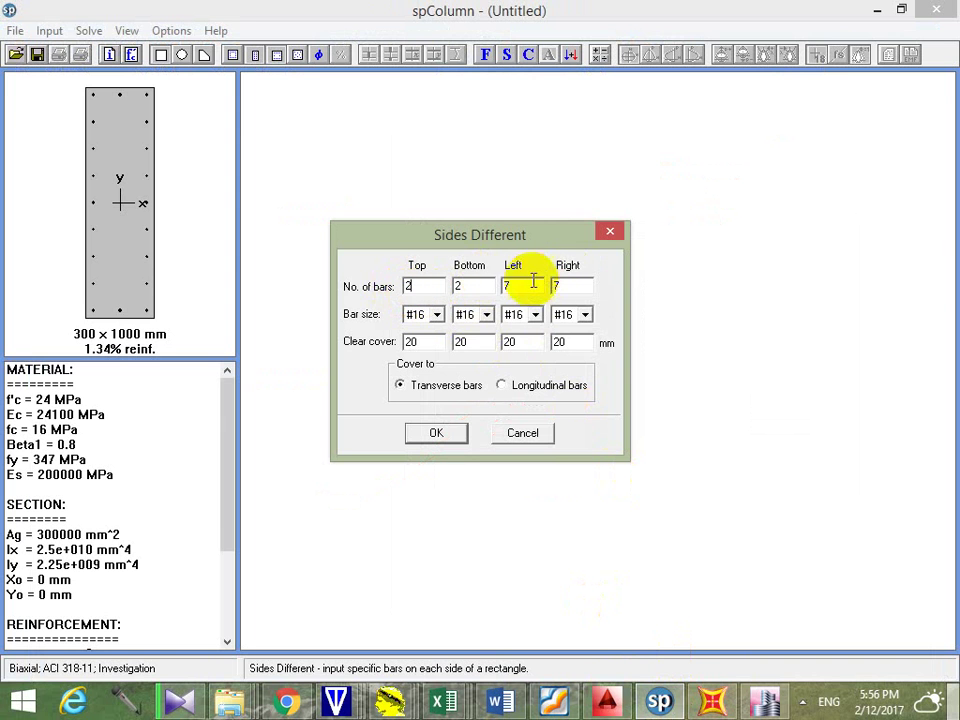
{"action": "left_click_drag", "start_coordinate": [533, 283], "coordinate": [521, 284]}
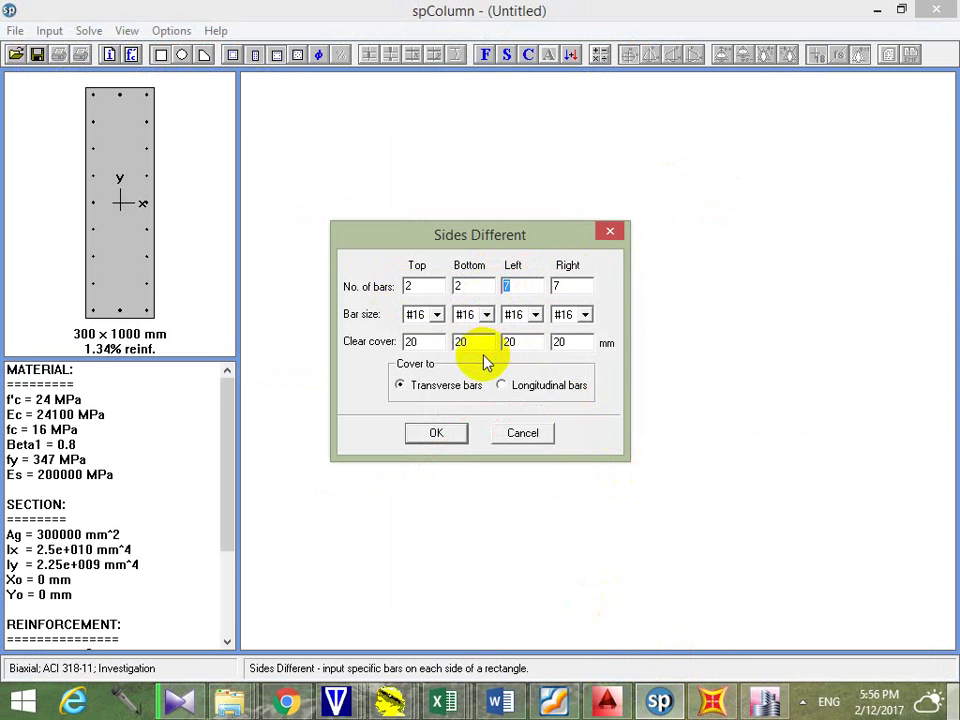
{"action": "type", "text": "8"}
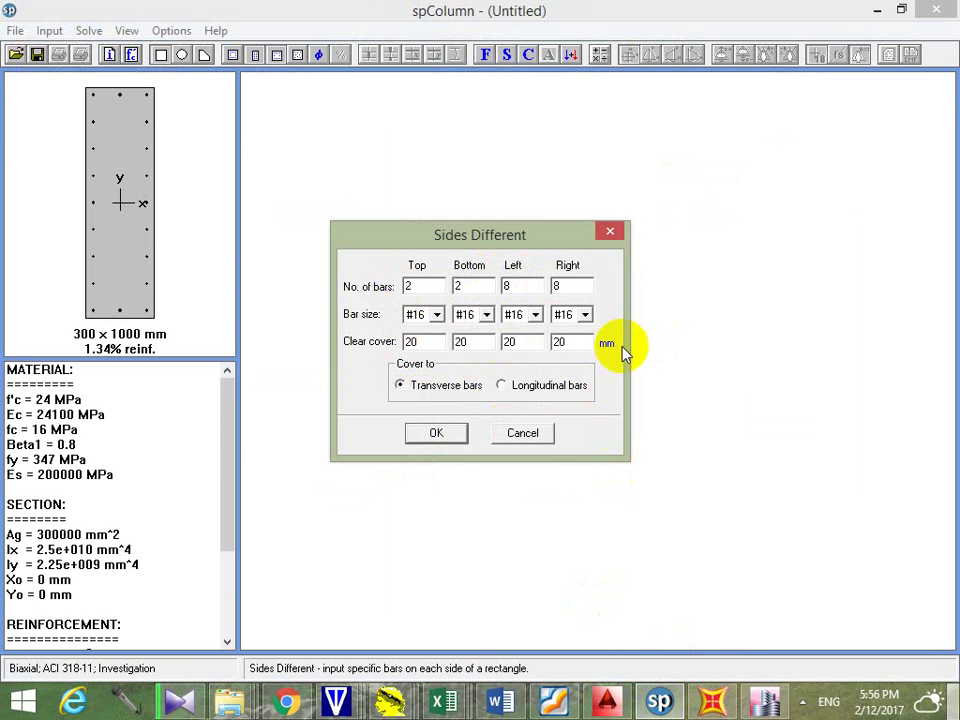
{"action": "left_click", "coordinate": [440, 435]}
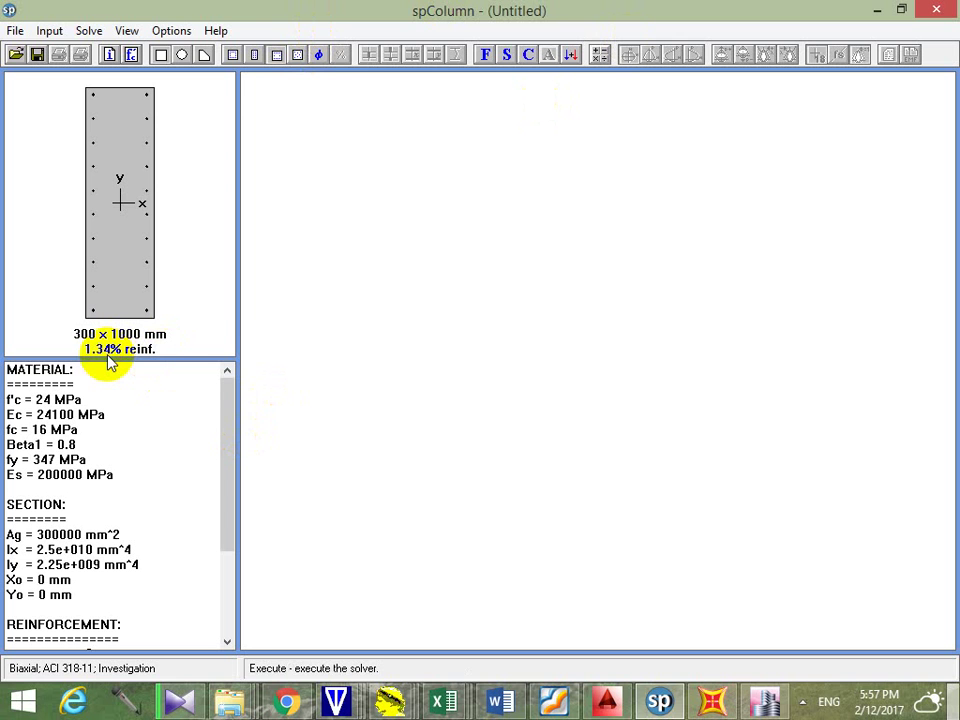
Open the factored loads input, review its load, X-moment and Y-moment entries, and switch to the Book1 joint reactions in Excel
{"action": "left_click", "coordinate": [487, 55]}
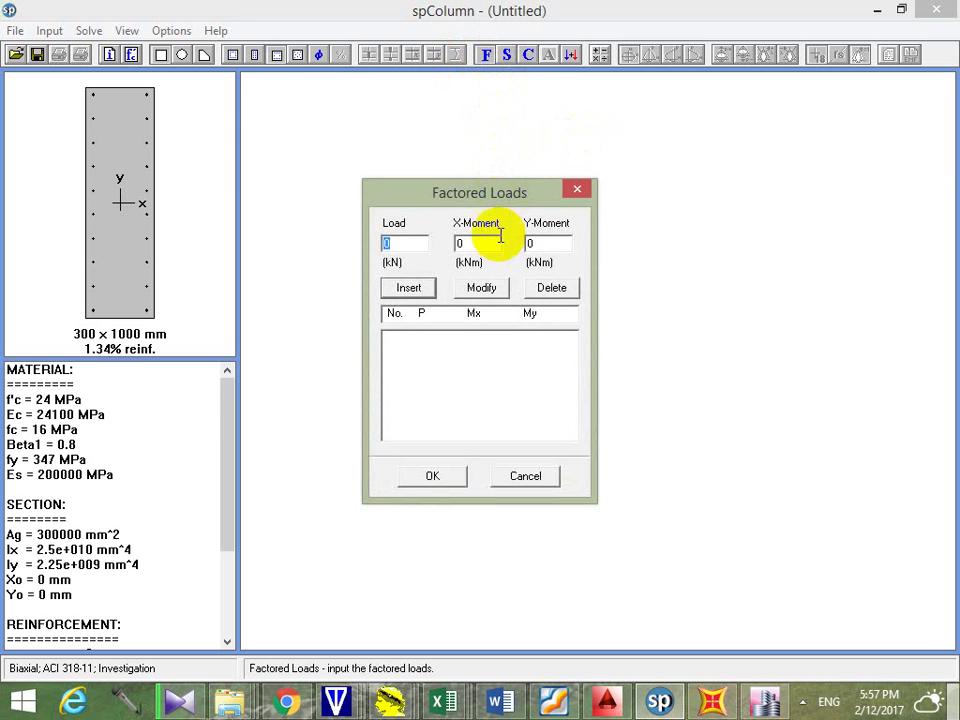
{"action": "left_click", "coordinate": [463, 242]}
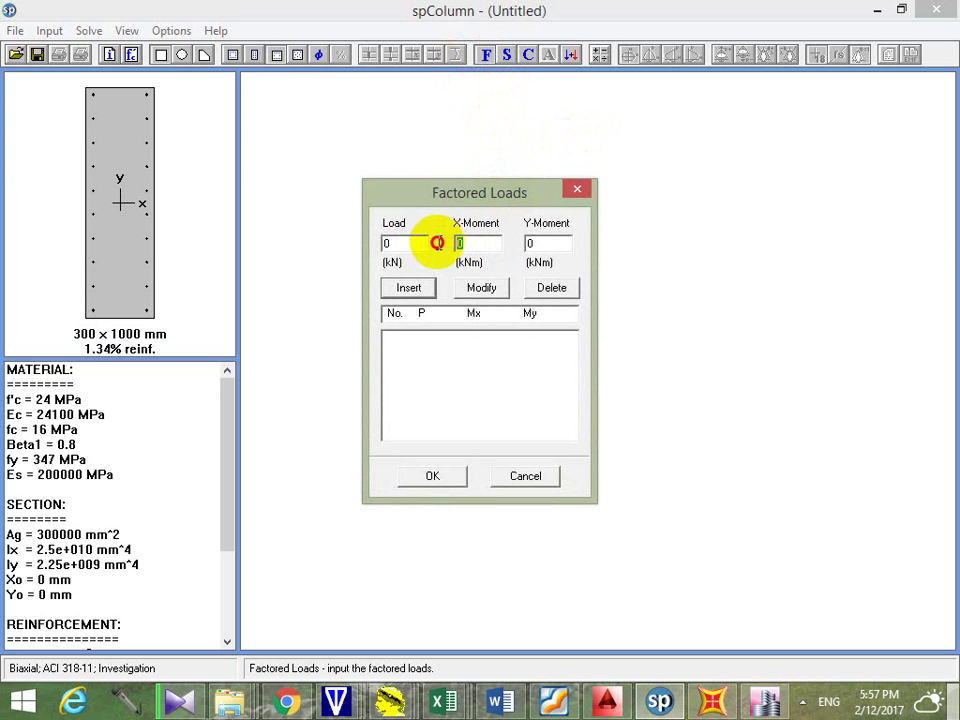
{"action": "left_click", "coordinate": [514, 244]}
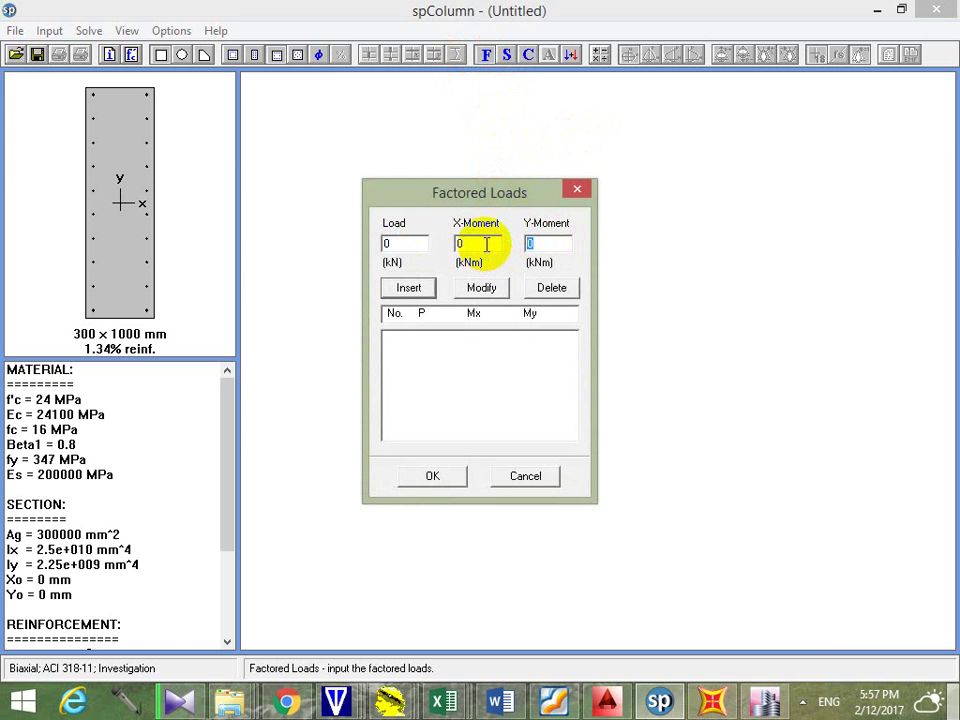
{"action": "mouse_move", "coordinate": [465, 708]}
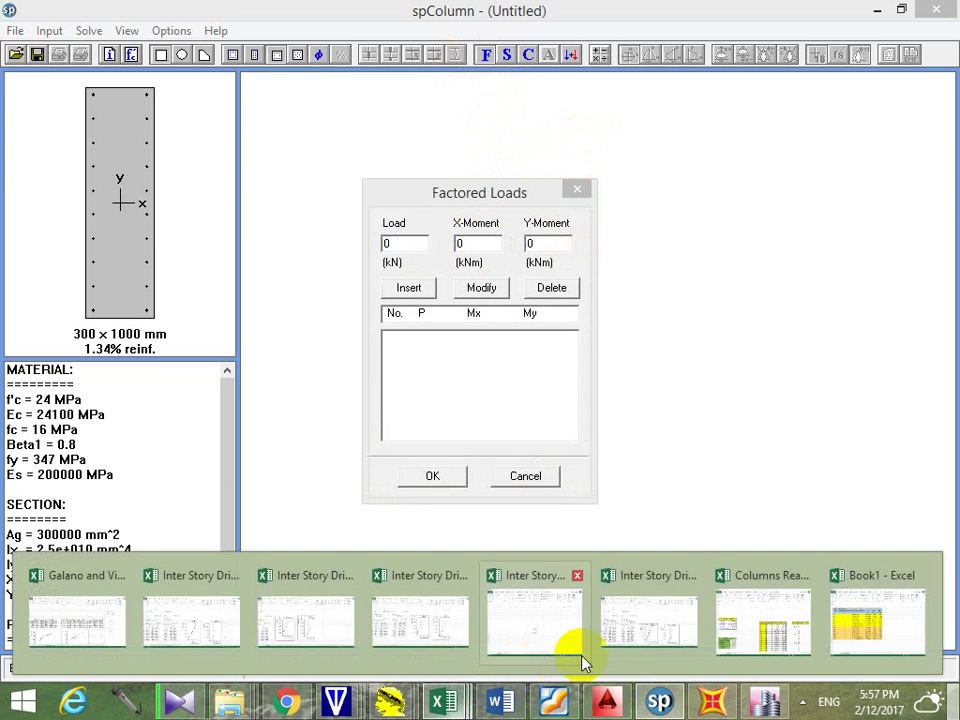
{"action": "left_click", "coordinate": [857, 626]}
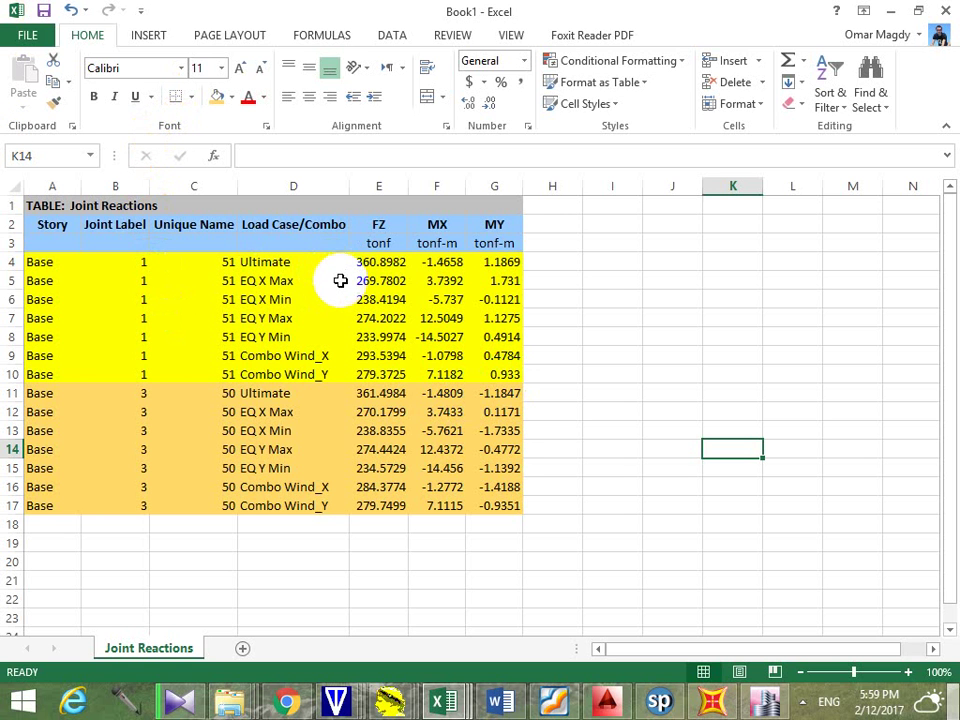
Start a CONCATENATE function in cell I4 and open its function arguments, keeping the first reactions row in view
{"action": "left_click", "coordinate": [607, 262]}
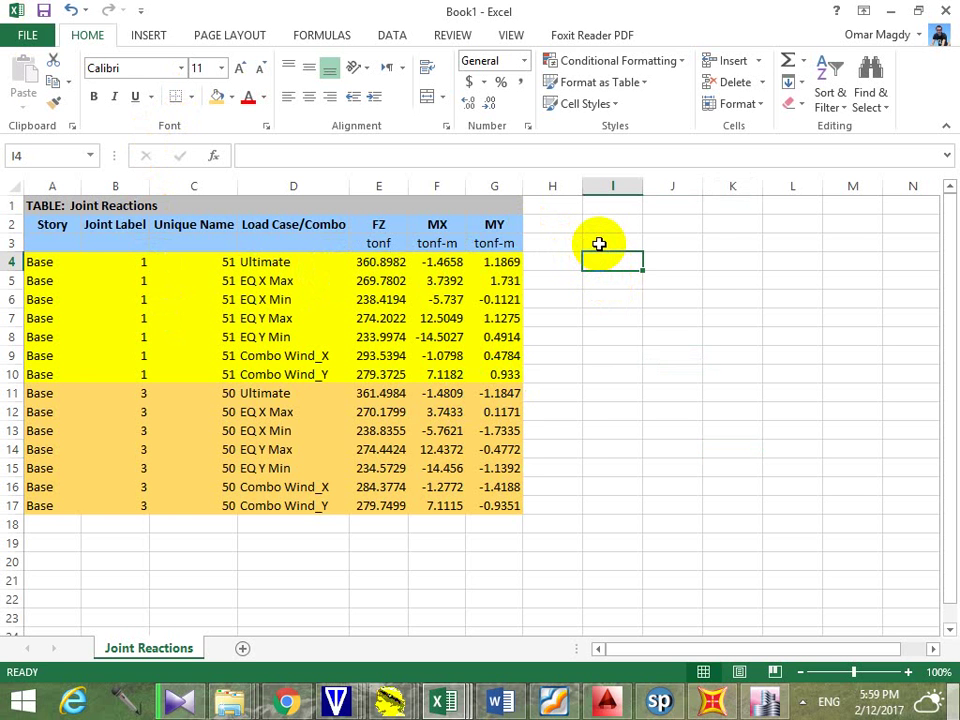
{"action": "type", "text": "=conc"}
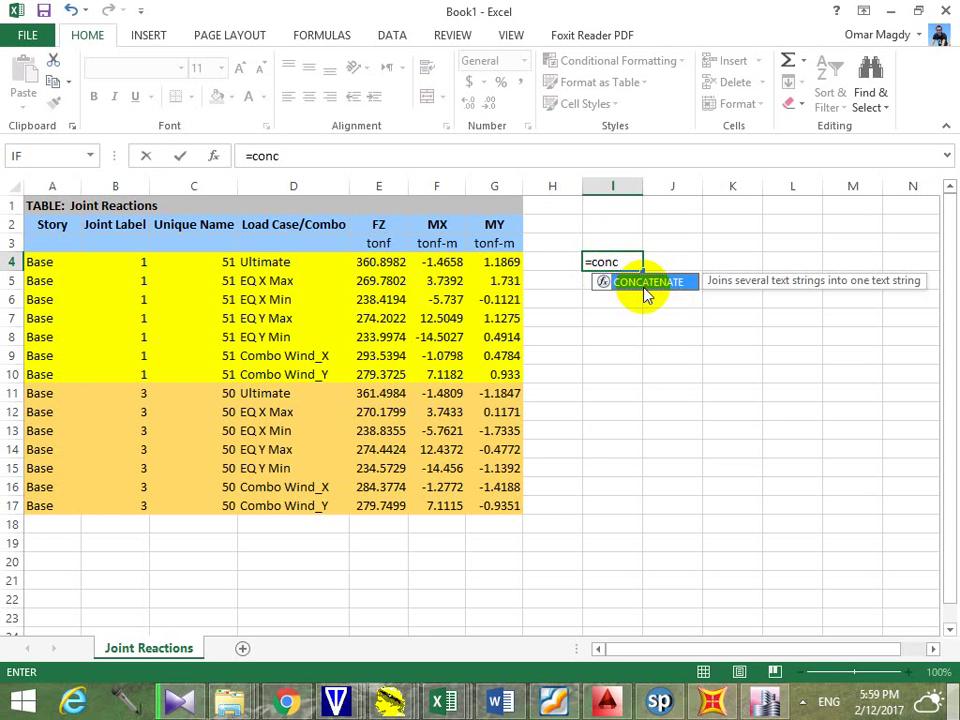
{"action": "double_click", "coordinate": [646, 287]}
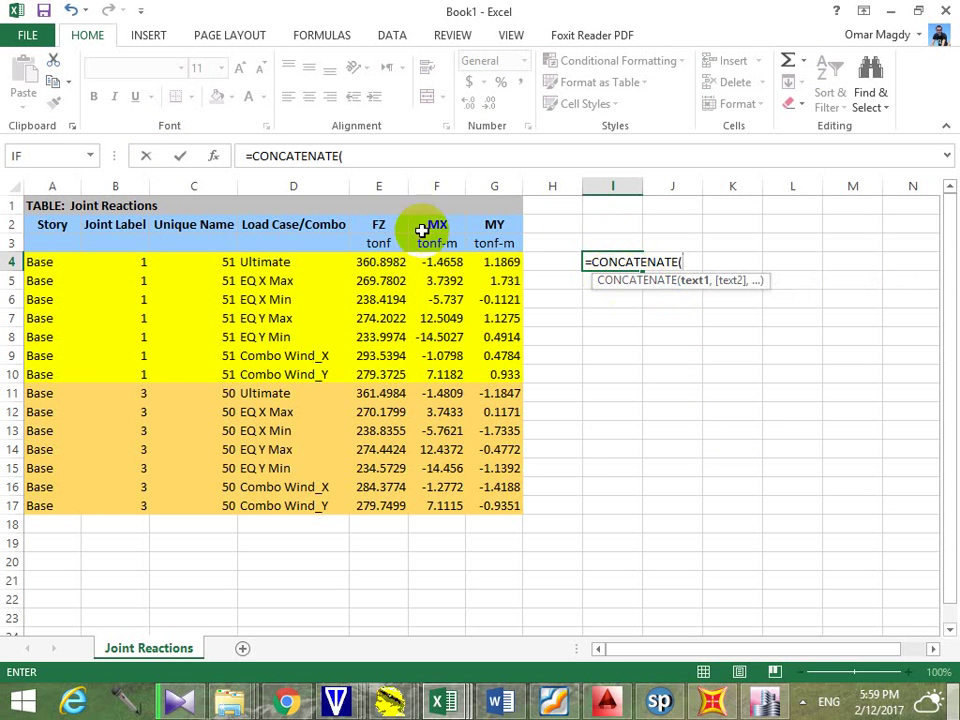
{"action": "left_click", "coordinate": [213, 156]}
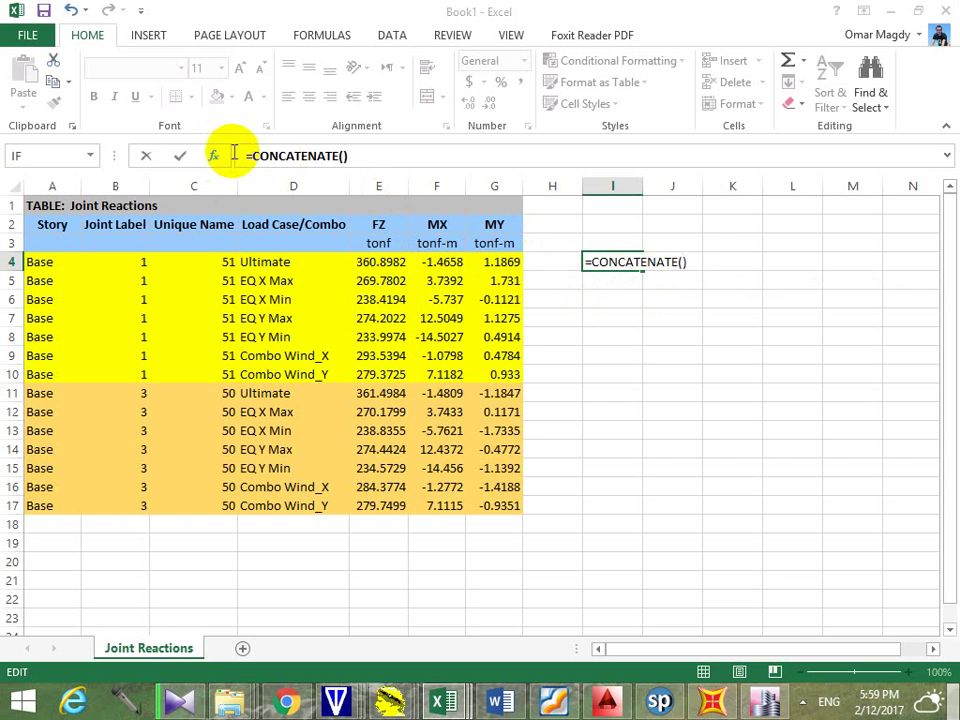
{"action": "left_click_drag", "start_coordinate": [698, 346], "coordinate": [680, 322]}
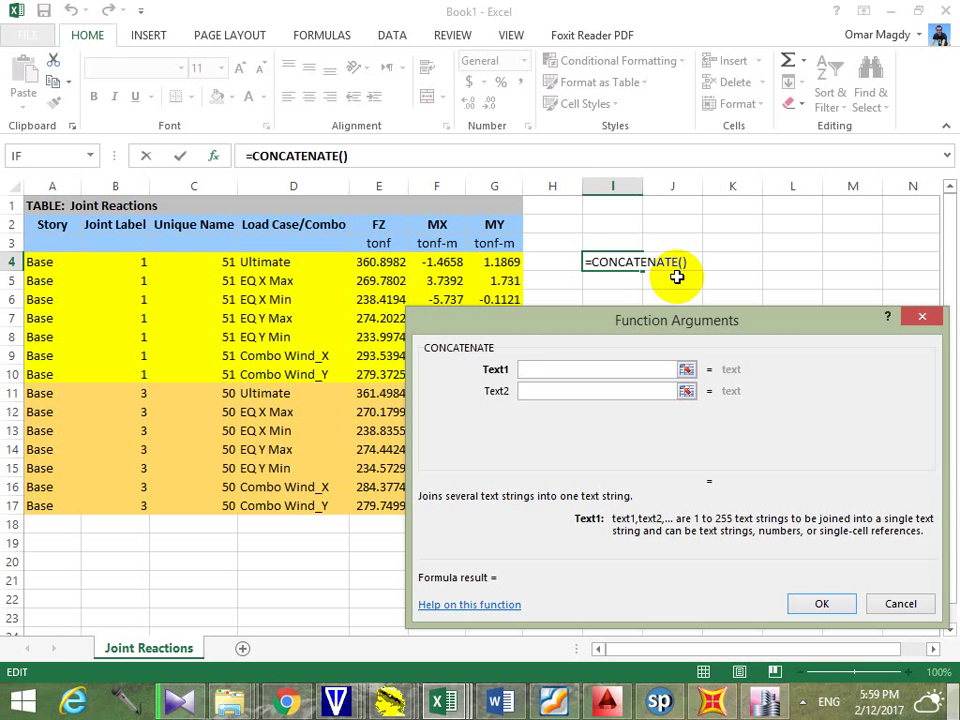
Enter E4*10 as the first text of the CONCATENATE function, checking the factored load units in spColumn
{"action": "left_click", "coordinate": [385, 262]}
{"action": "type", "text": "*10"}
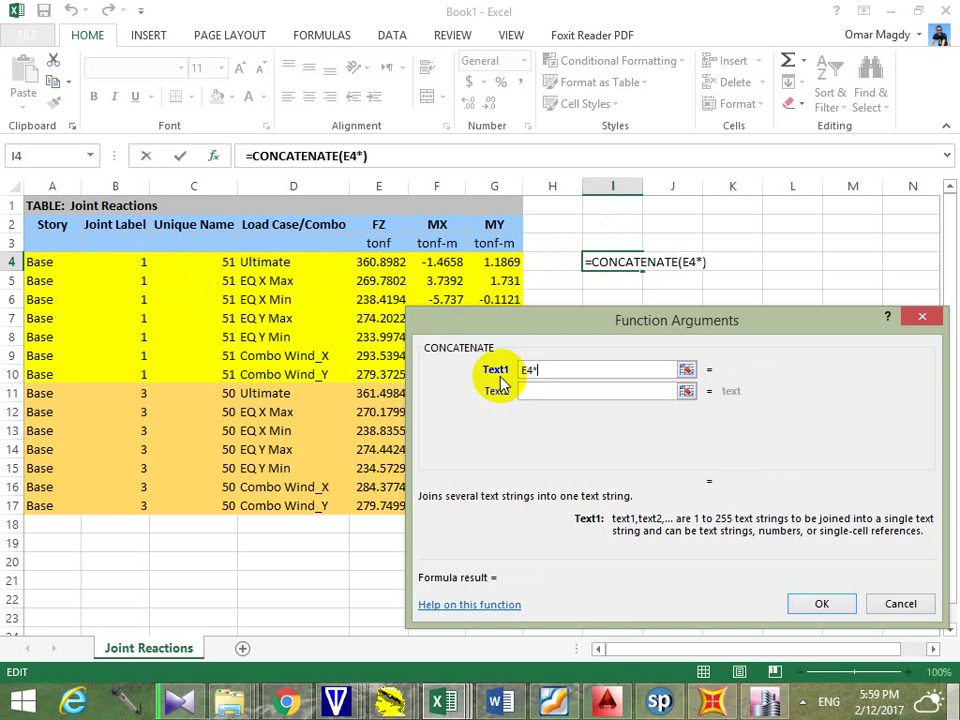
{"action": "left_click", "coordinate": [659, 702]}
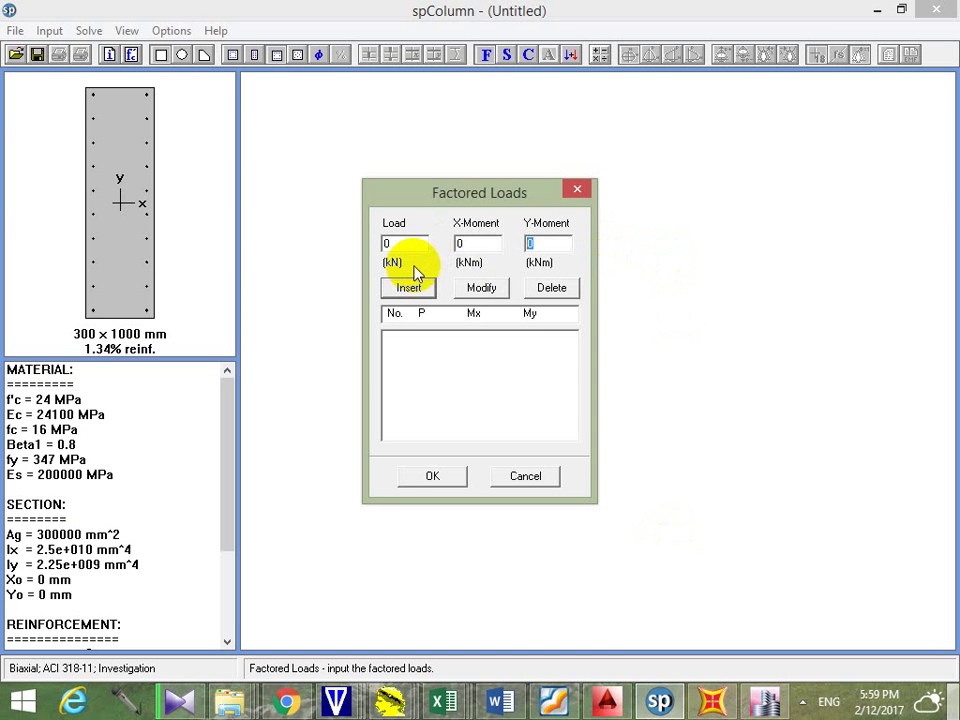
{"action": "left_click", "coordinate": [714, 700]}
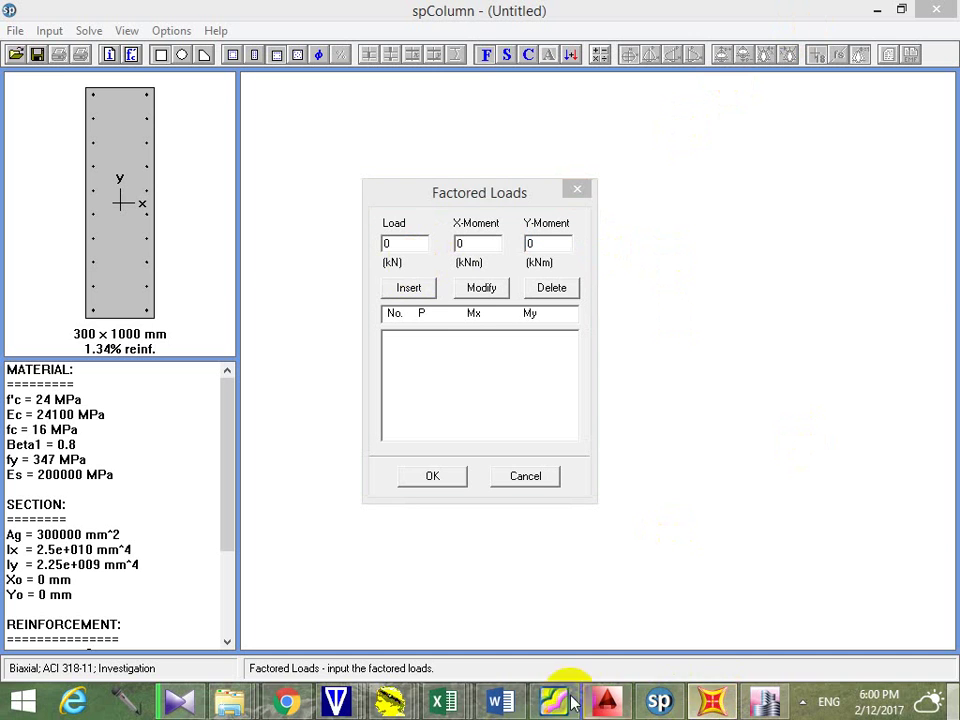
{"action": "mouse_move", "coordinate": [443, 702]}
{"action": "left_click", "coordinate": [896, 628]}
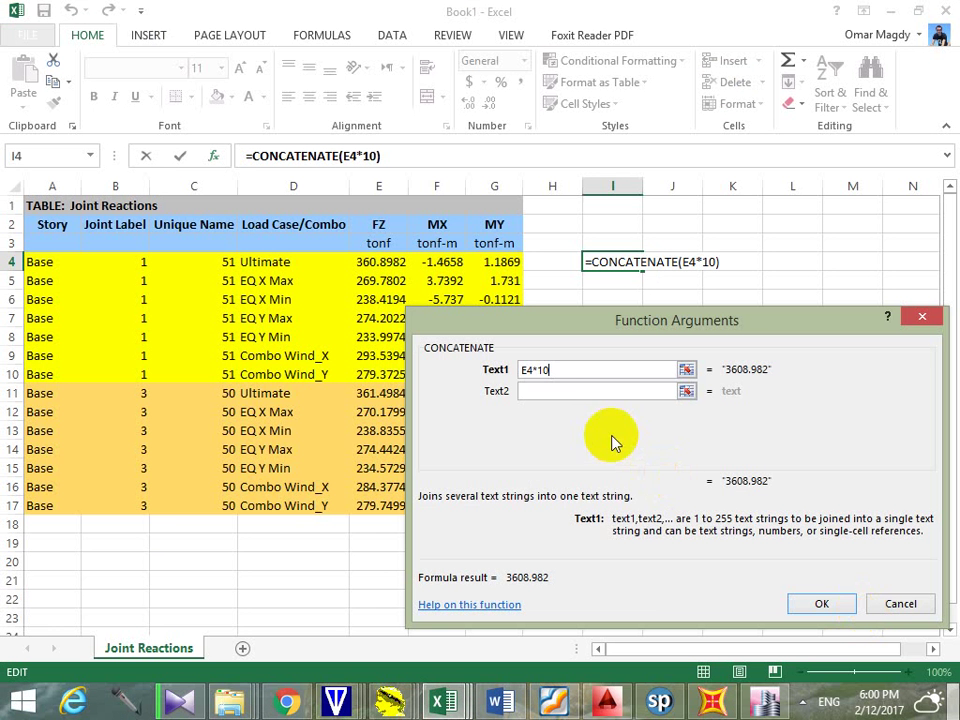
Add a quoted space and F4*10 as the second and third texts, checking the moment units in spColumn
{"action": "left_click", "coordinate": [565, 392]}
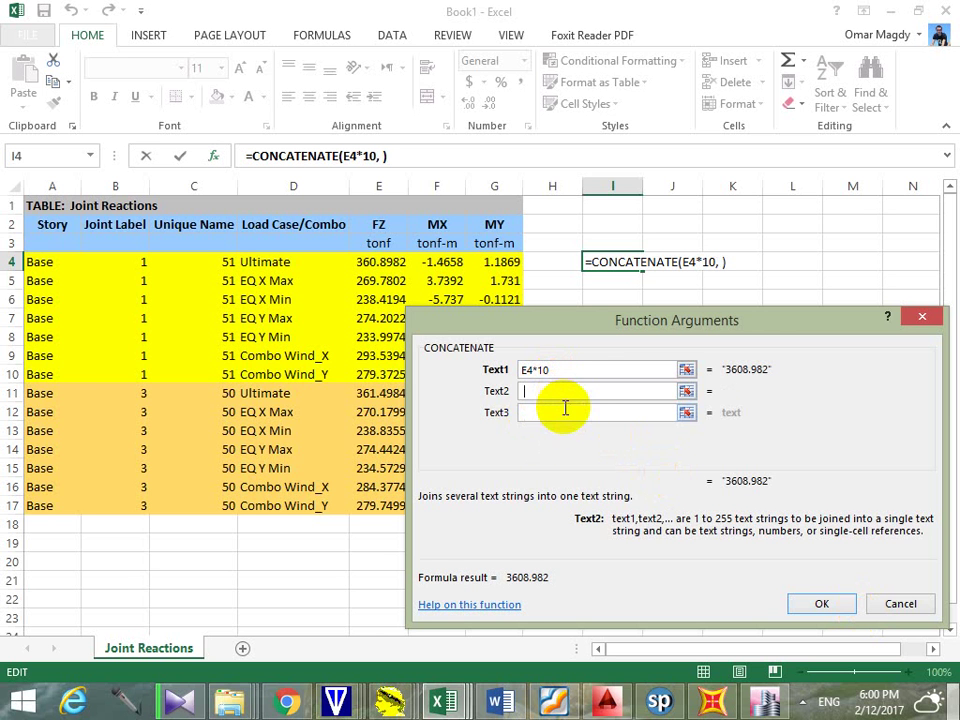
{"action": "type", "text": "\" \""}
{"action": "key", "text": "Tab"}
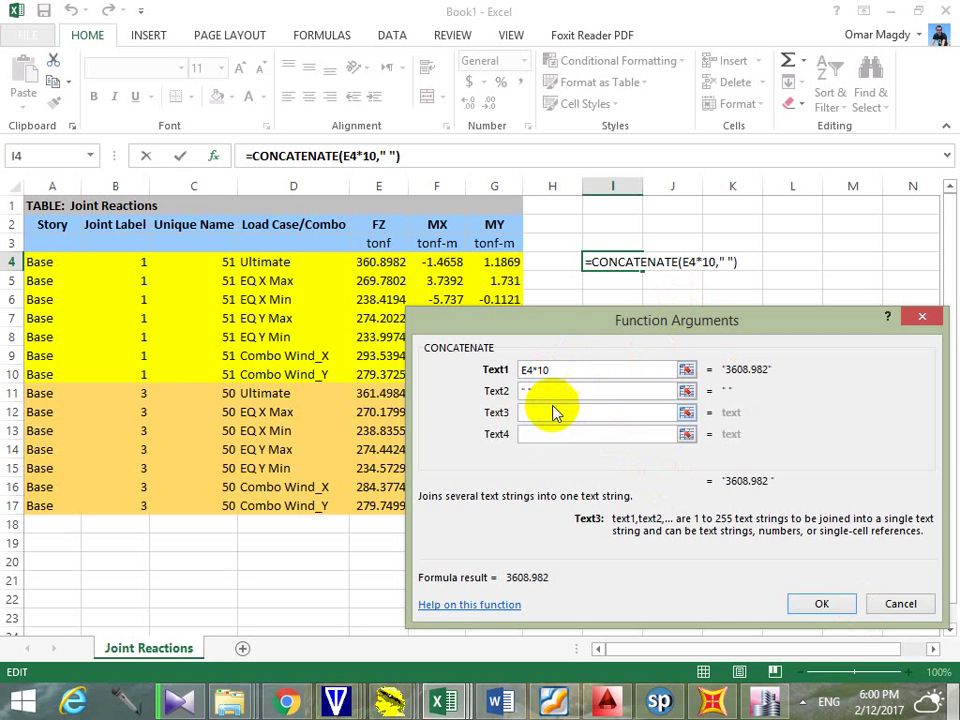
{"action": "left_click", "coordinate": [446, 262]}
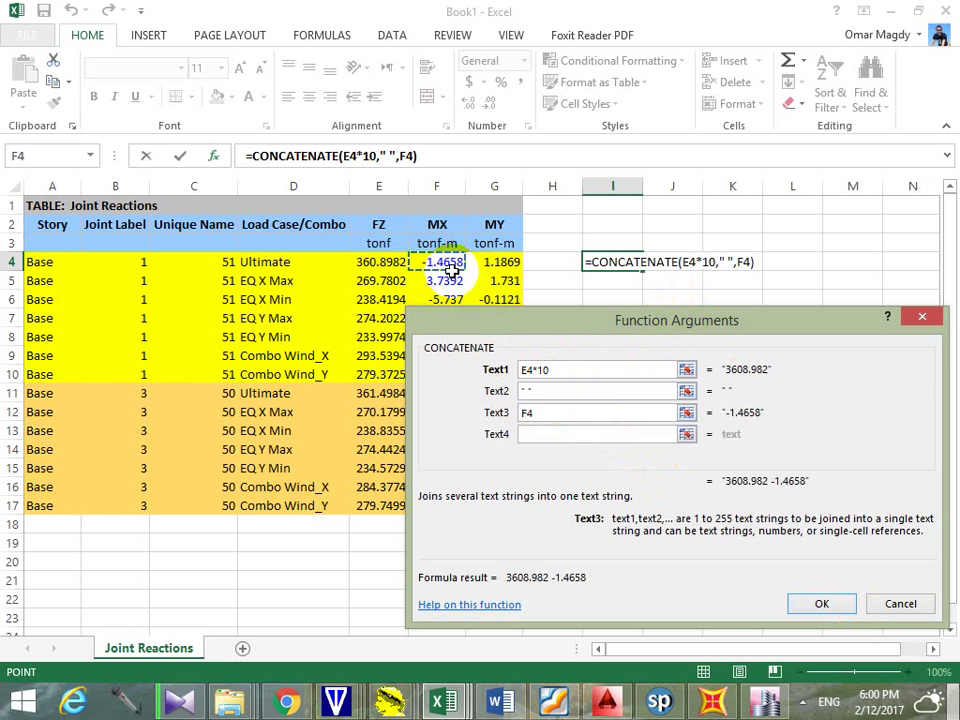
{"action": "type", "text": "*10"}
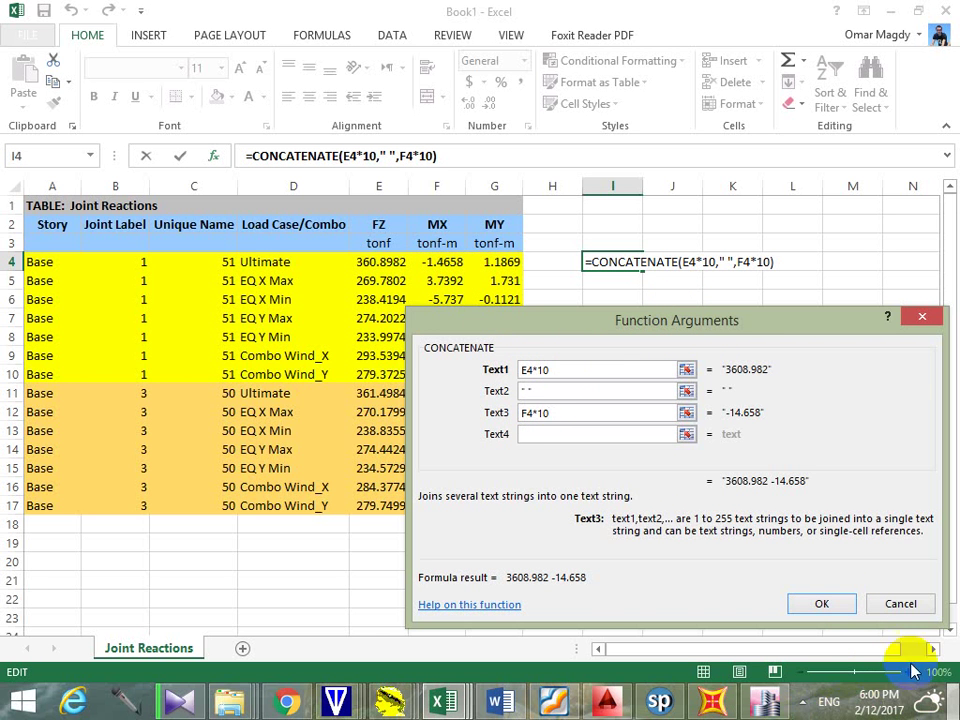
{"action": "left_click", "coordinate": [663, 704]}
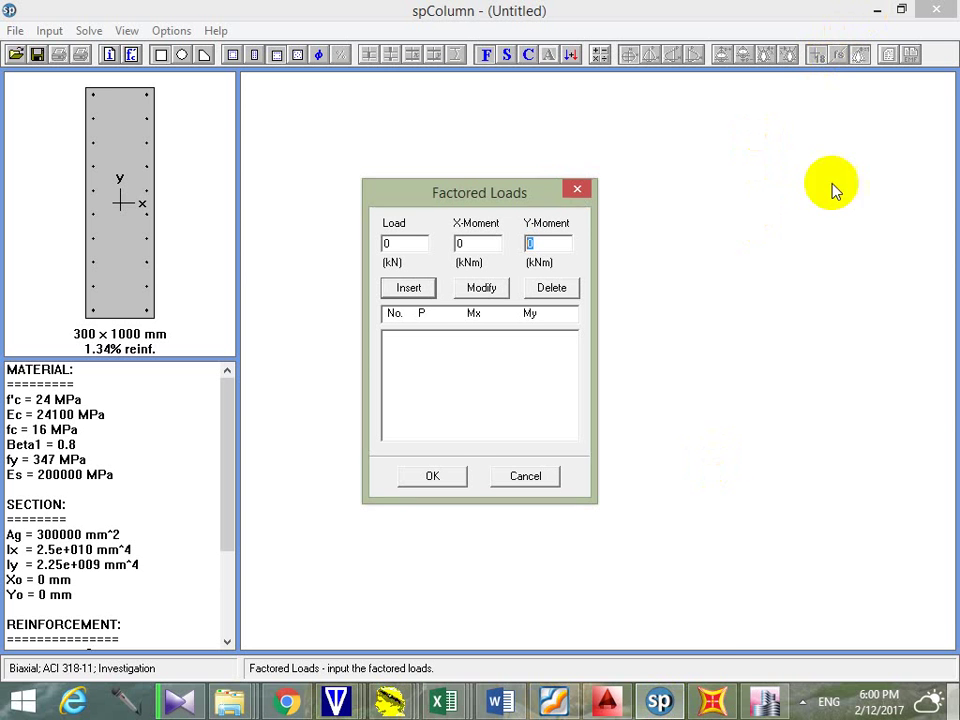
{"action": "left_click", "coordinate": [440, 702]}
{"action": "left_click", "coordinate": [846, 621]}
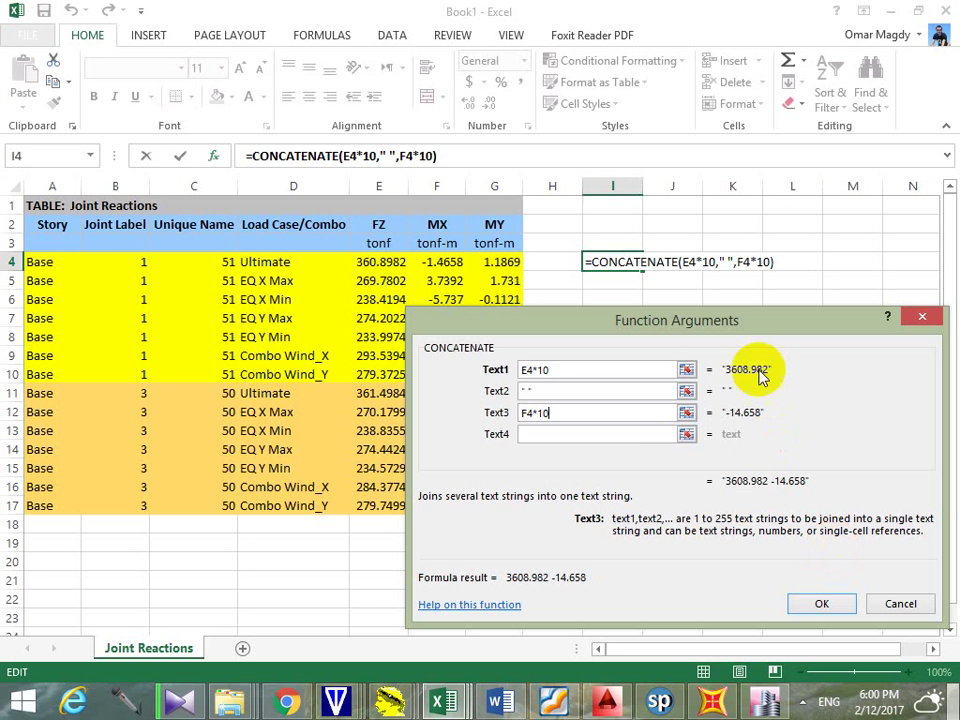
Add a quoted space and G4*10 as the fourth and fifth texts and confirm the CONCATENATE formula in I4
{"action": "left_click", "coordinate": [568, 434]}
{"action": "type", "text": "\" \""}
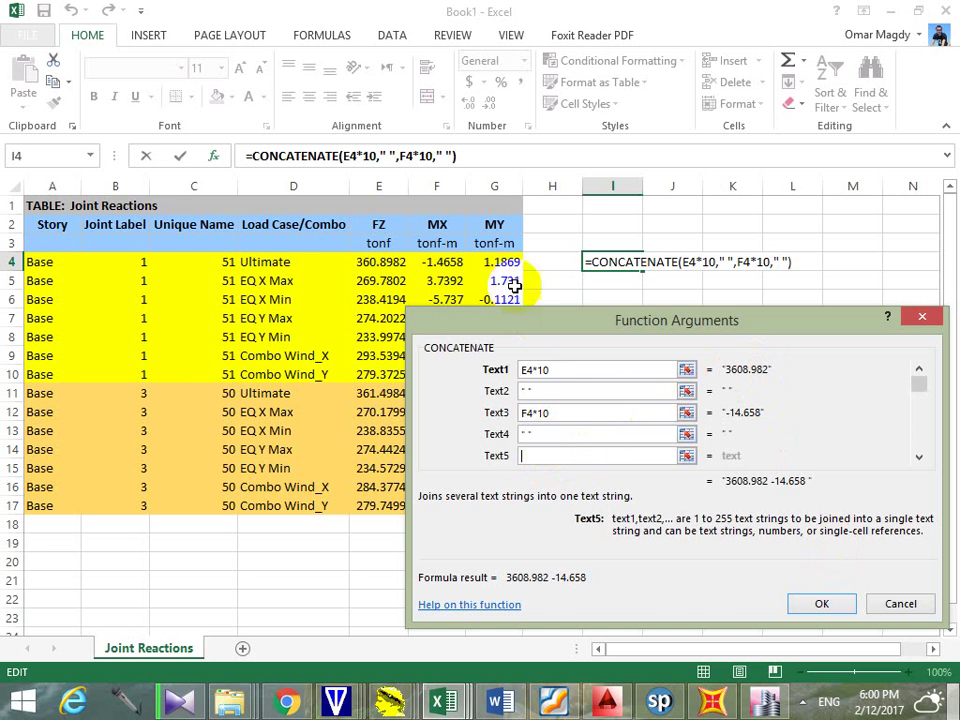
{"action": "key", "text": "Tab"}
{"action": "left_click", "coordinate": [519, 262]}
{"action": "type", "text": "*10"}
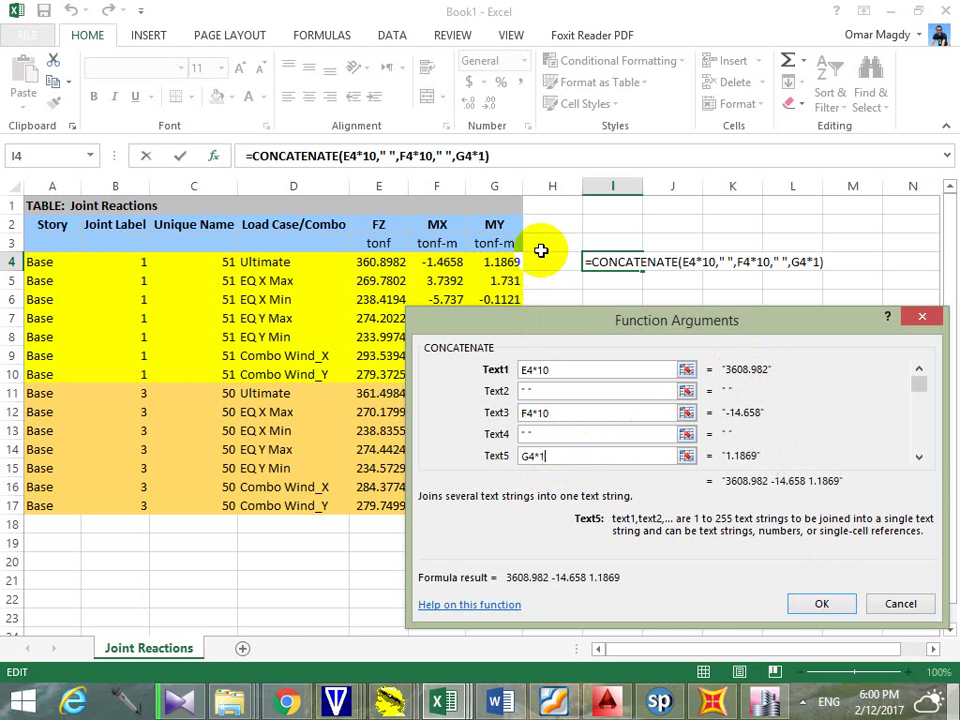
{"action": "left_click", "coordinate": [824, 603]}
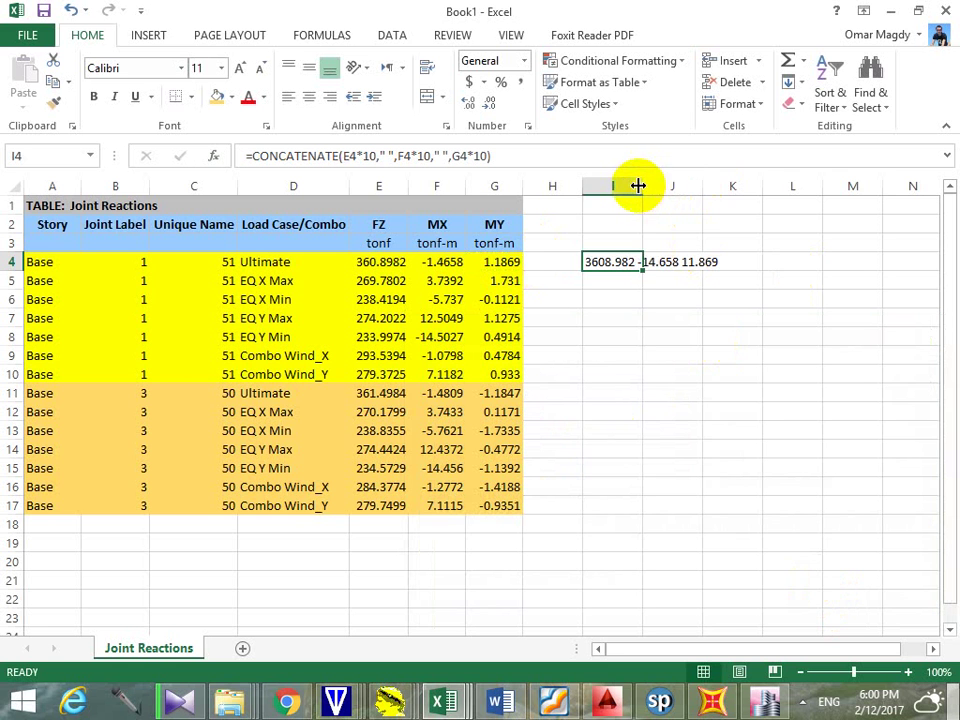
Widen column I to fit the combined text and fill the formula from I4 down to I17
{"action": "left_click_drag", "start_coordinate": [645, 185], "coordinate": [744, 171]}
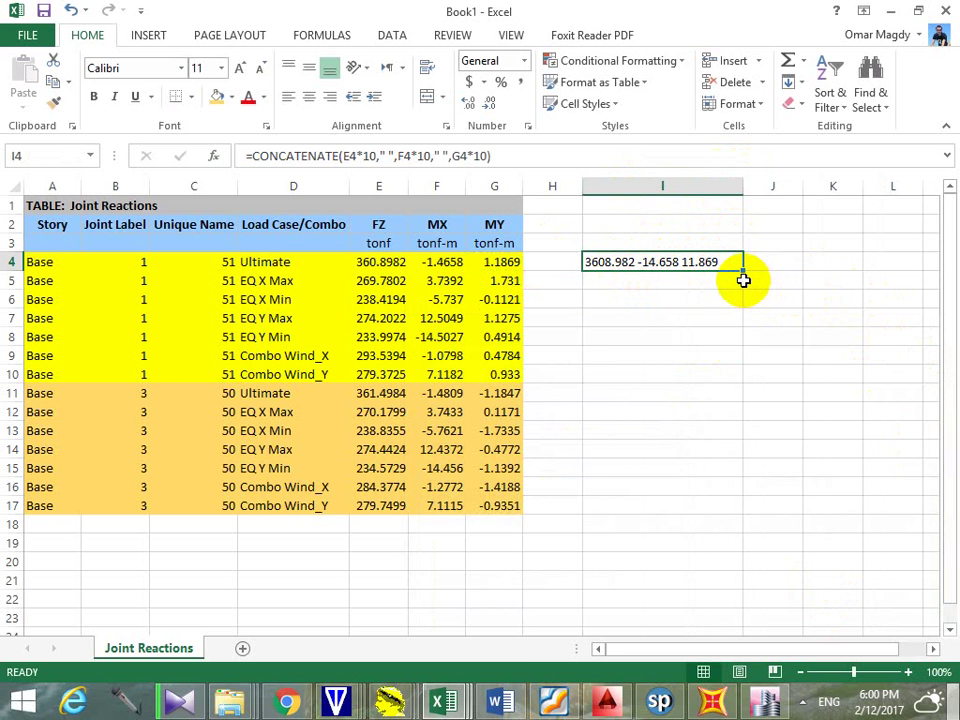
{"action": "left_click_drag", "start_coordinate": [742, 270], "coordinate": [730, 507]}
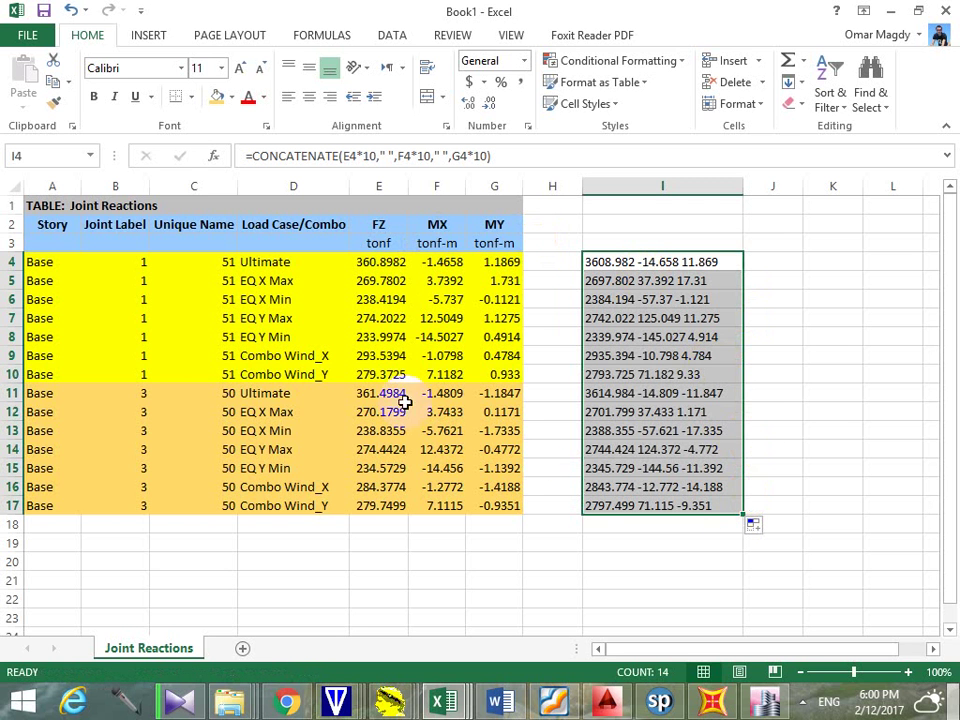
Copy the combined load texts in I4:I17 and create a text document named c1 Loads on the desktop
{"action": "key", "text": "ctrl+c"}
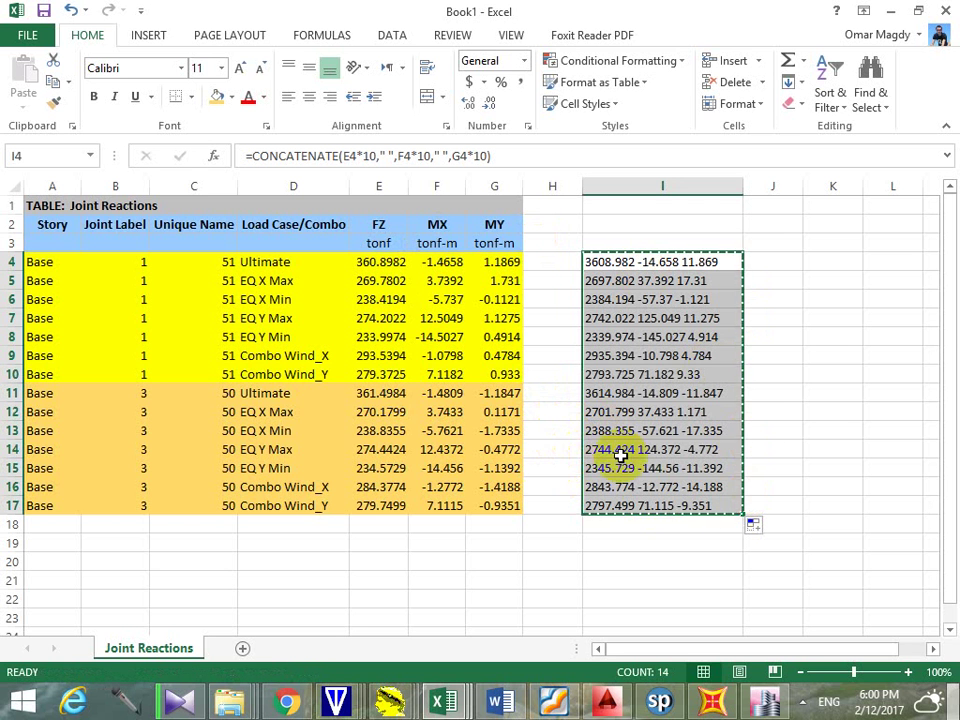
{"action": "key", "text": "super+d"}
{"action": "right_click", "coordinate": [583, 282]}
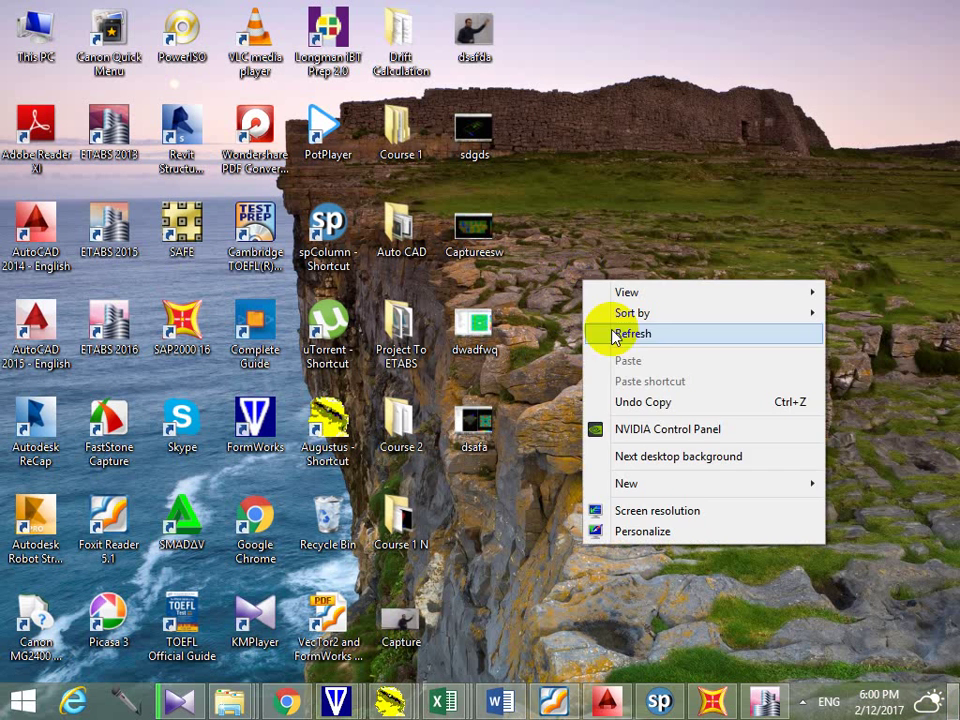
{"action": "mouse_move", "coordinate": [705, 488]}
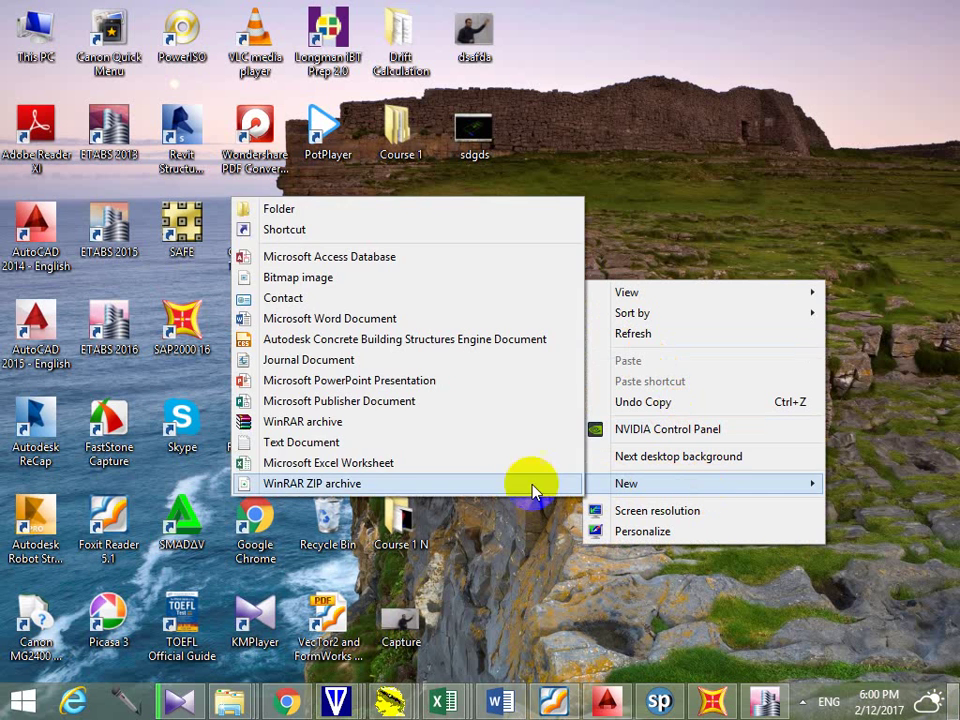
{"action": "left_click", "coordinate": [390, 442]}
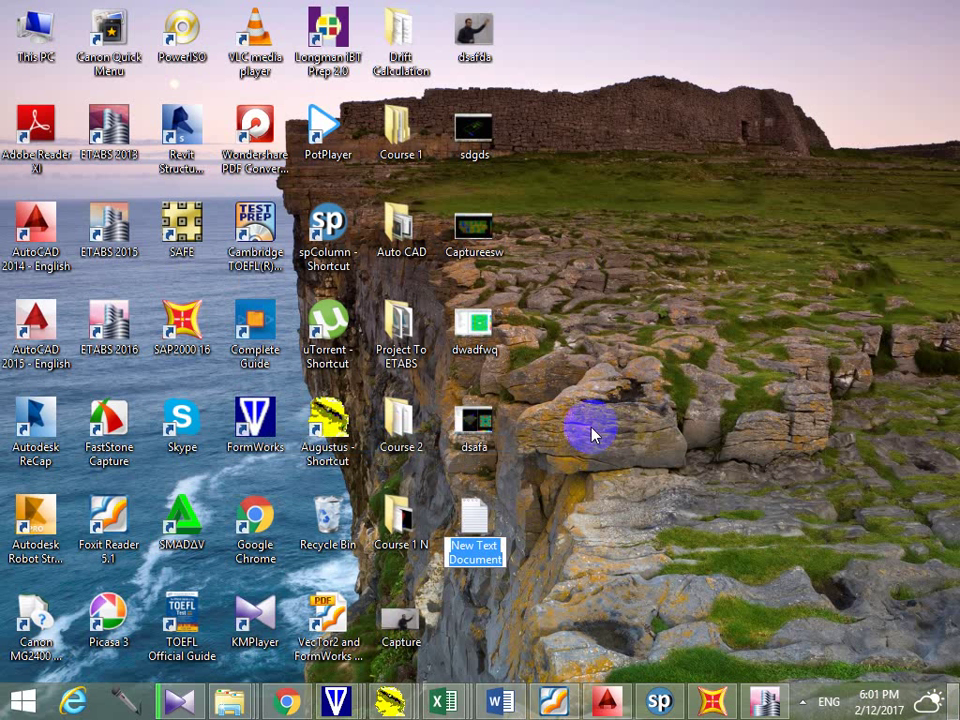
{"action": "type", "text": "c1"}
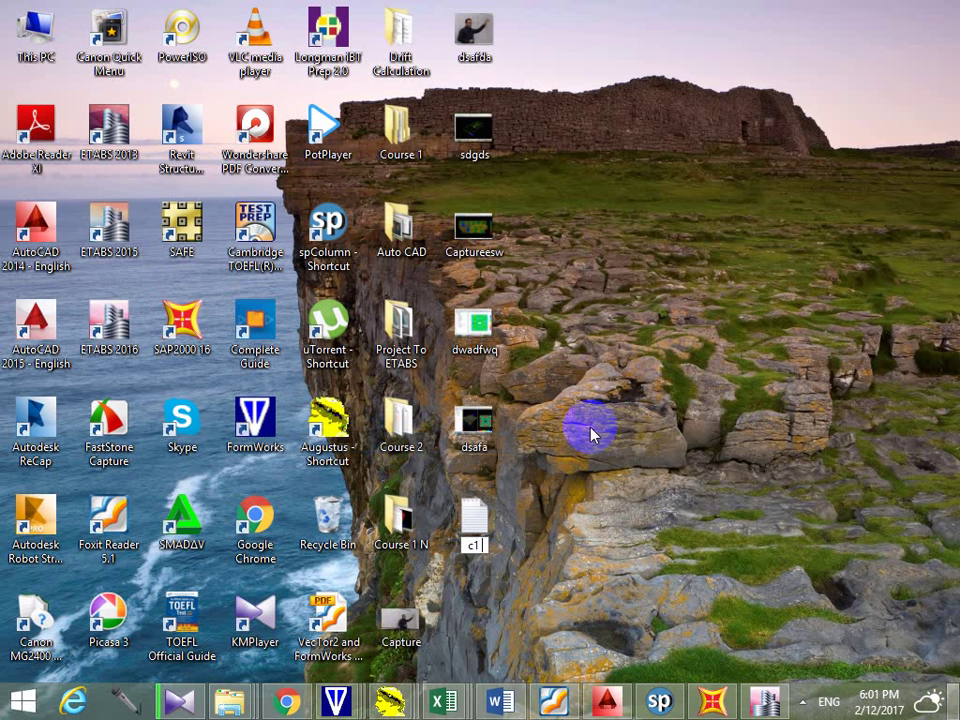
{"action": "type", "text": " Loads"}
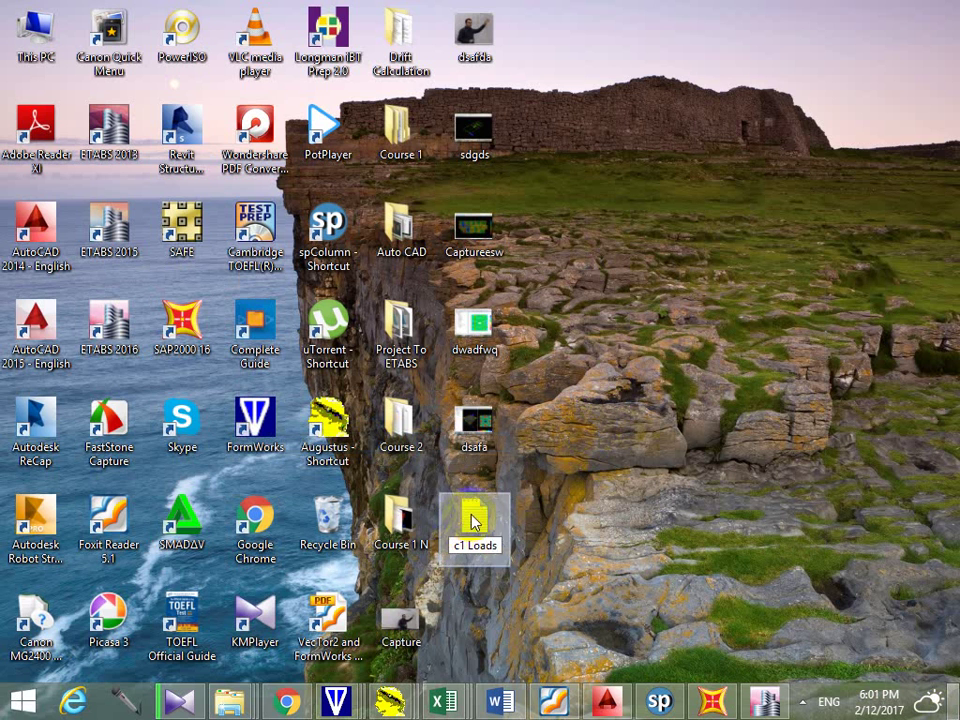
In c1 Loads, enter the load count 14 on the first line, paste the copied load rows below it, and save and close the file
{"action": "double_click", "coordinate": [472, 518]}
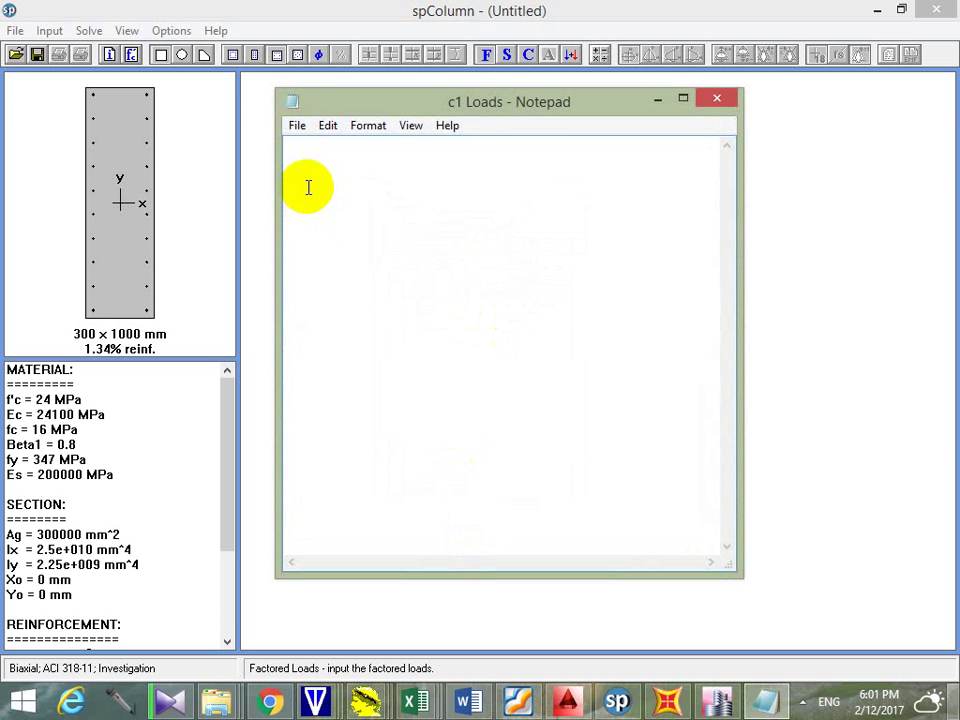
{"action": "type", "text": "14"}
{"action": "key", "text": "Return"}
{"action": "key", "text": "ctrl+v"}
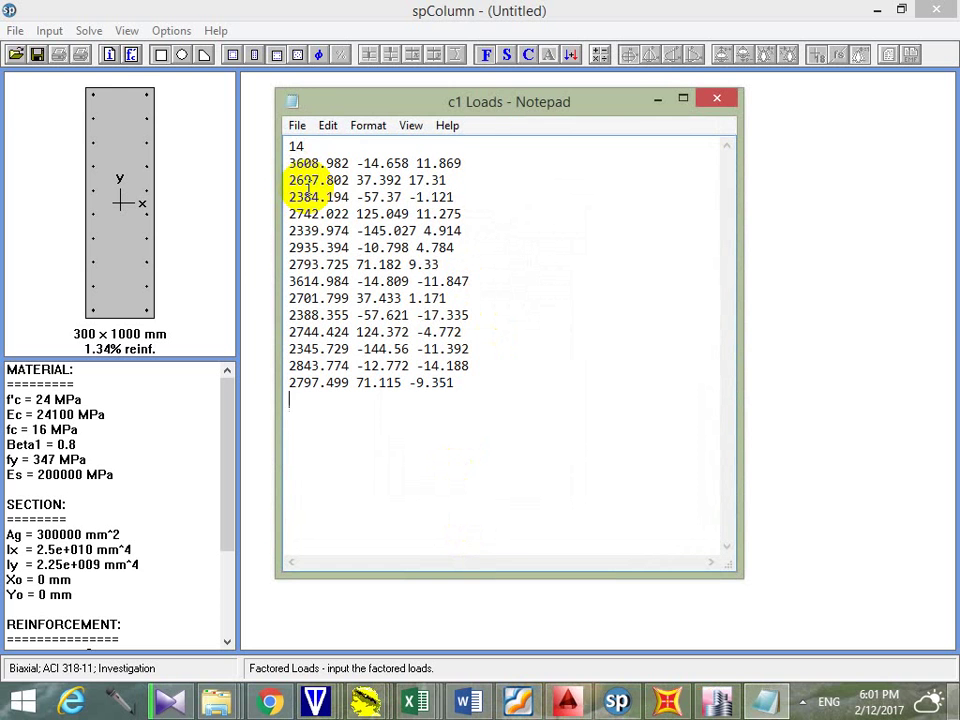
{"action": "left_click", "coordinate": [717, 98]}
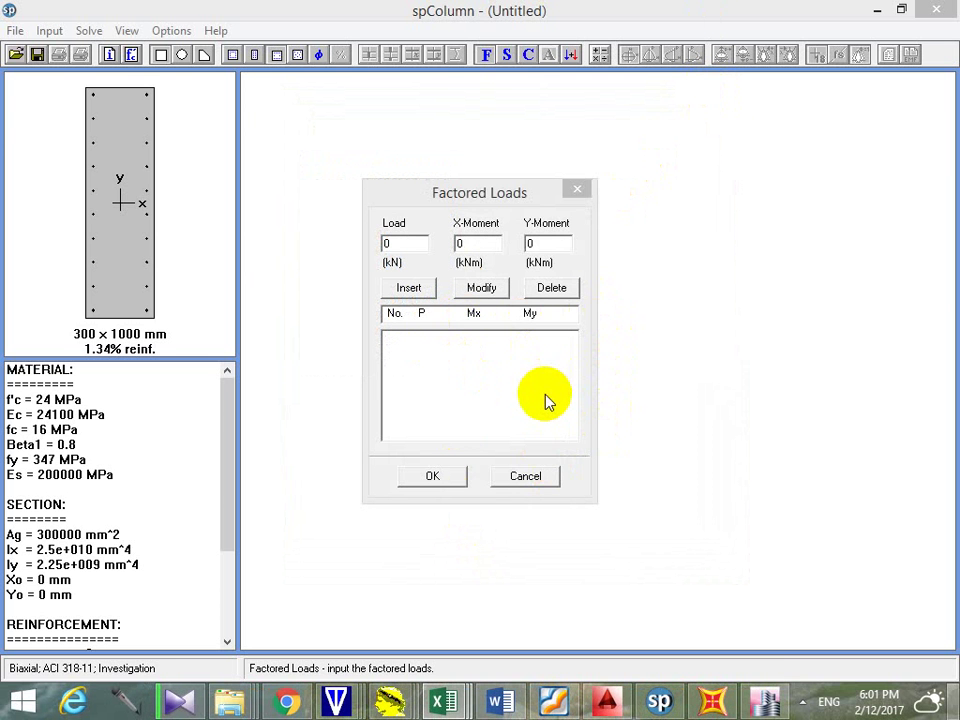
Cancel the Factored Loads dialog in spColumn and import the factored loads from the c1 Loads text file on the desktop
{"action": "left_click", "coordinate": [551, 477]}
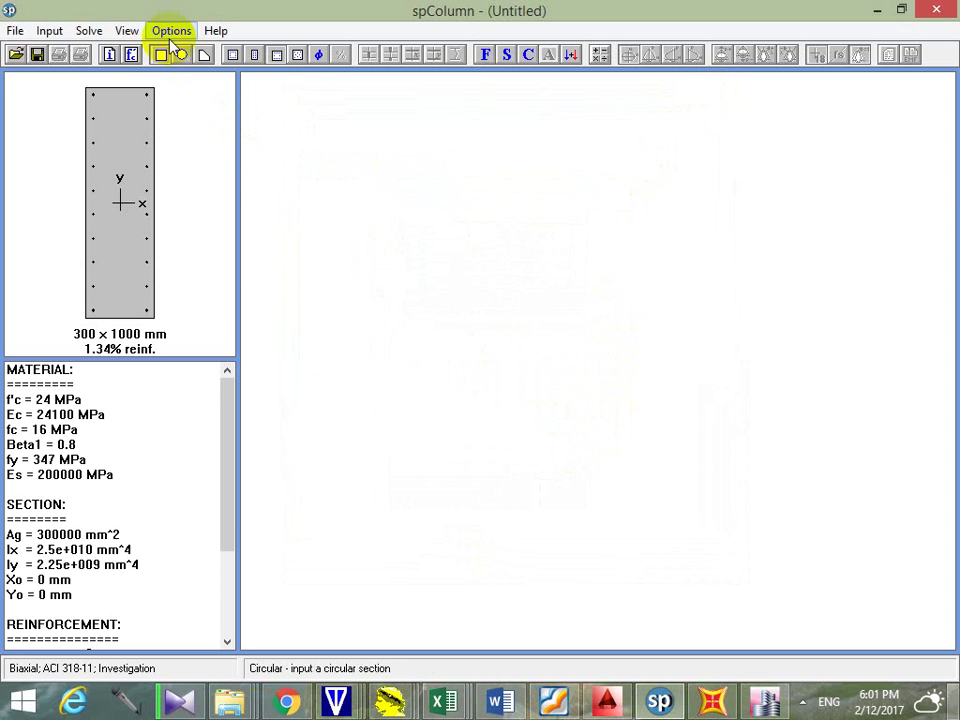
{"action": "left_click", "coordinate": [14, 31]}
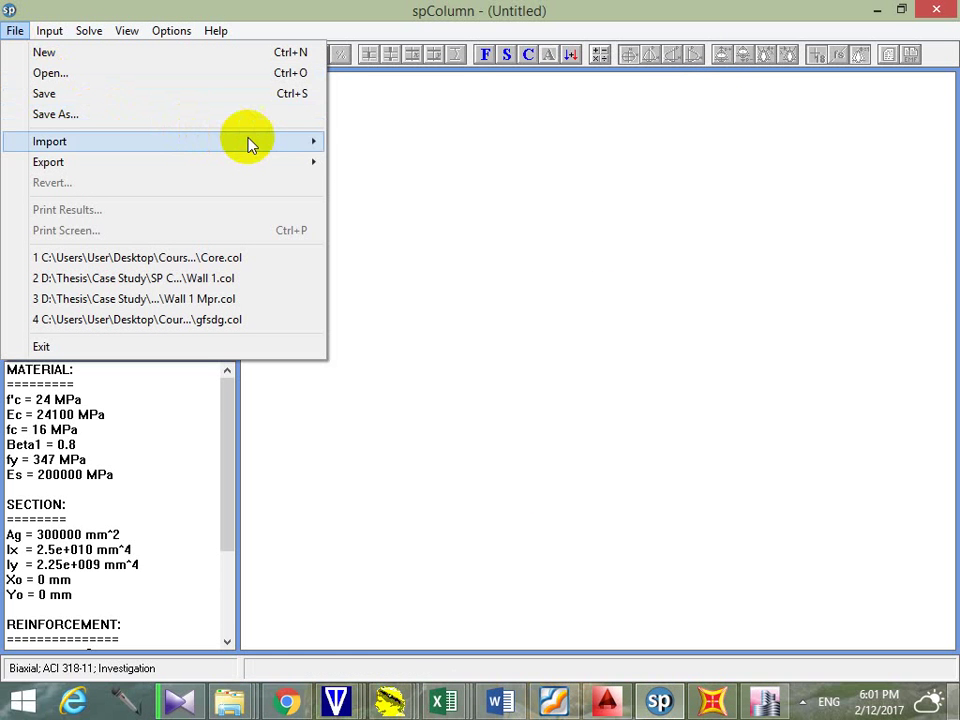
{"action": "mouse_move", "coordinate": [249, 144]}
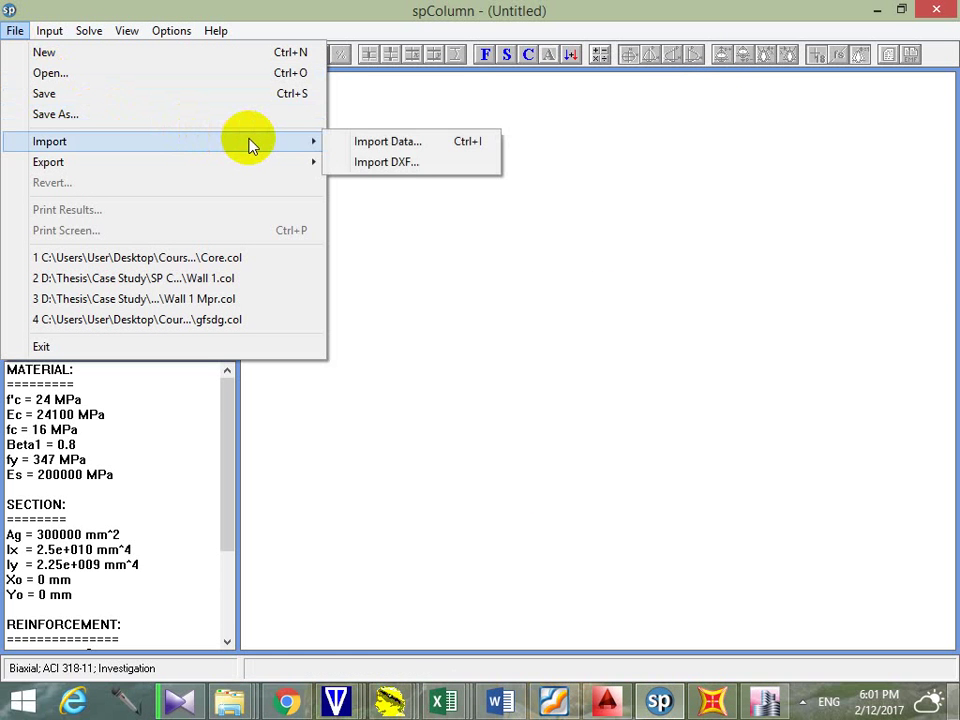
{"action": "left_click", "coordinate": [412, 141]}
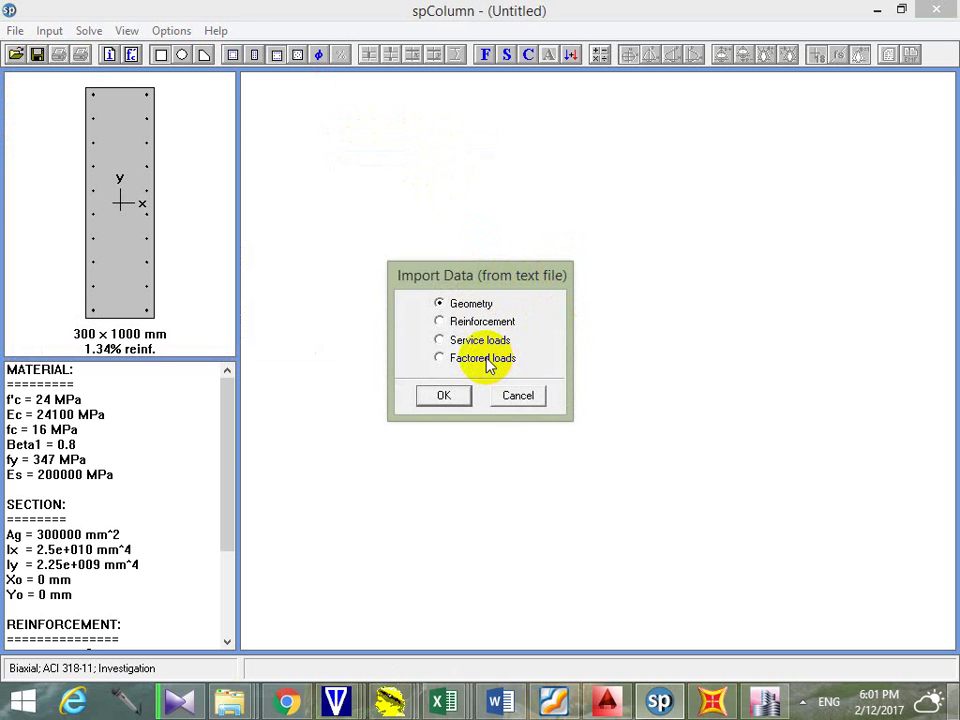
{"action": "left_click", "coordinate": [443, 360]}
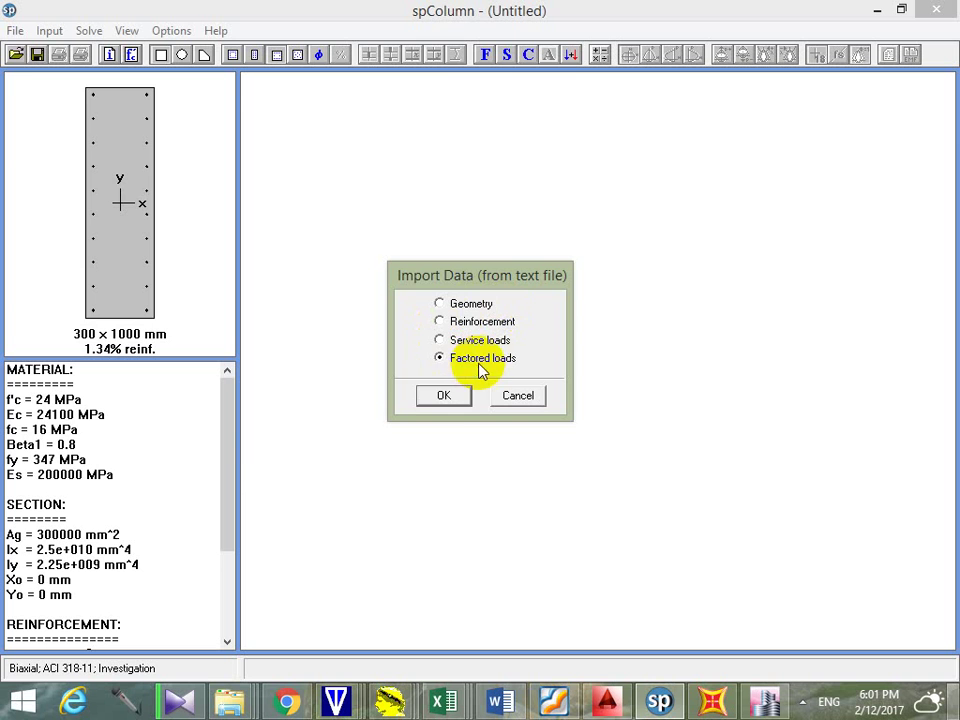
{"action": "left_click", "coordinate": [446, 396]}
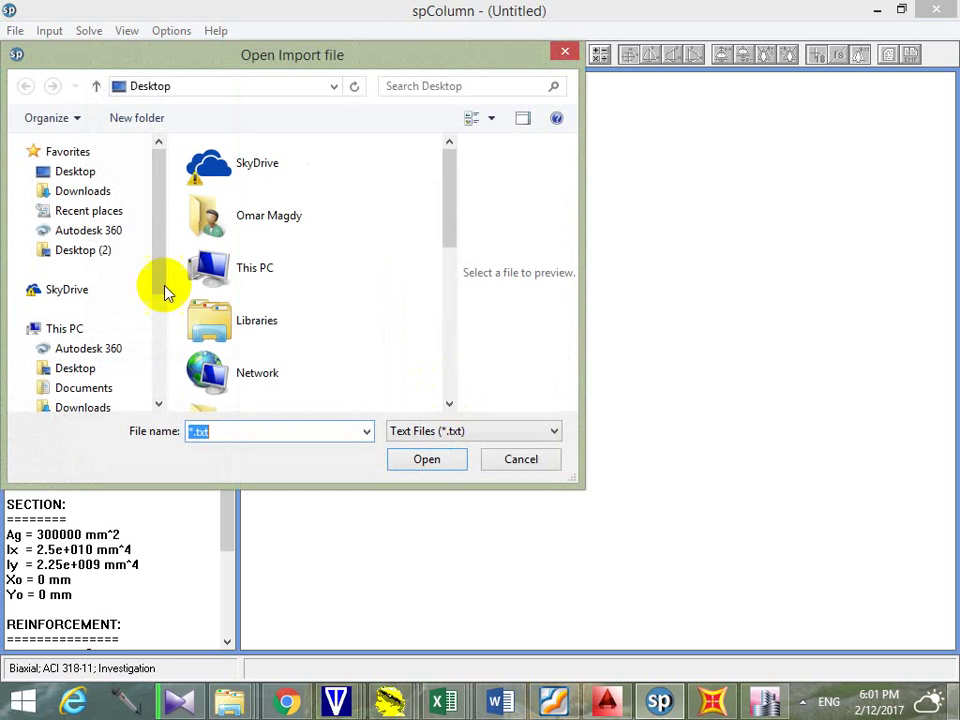
{"action": "scroll", "coordinate": [240, 240], "scroll_direction": "down", "scroll_amount": 5}
{"action": "left_click", "coordinate": [326, 340]}
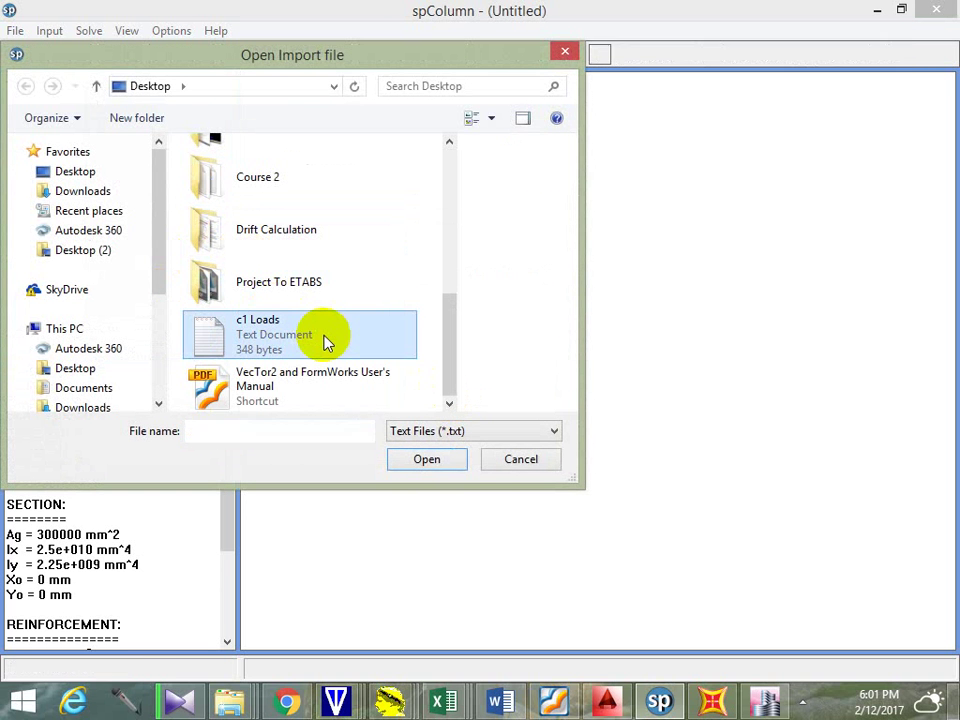
{"action": "double_click", "coordinate": [326, 340]}
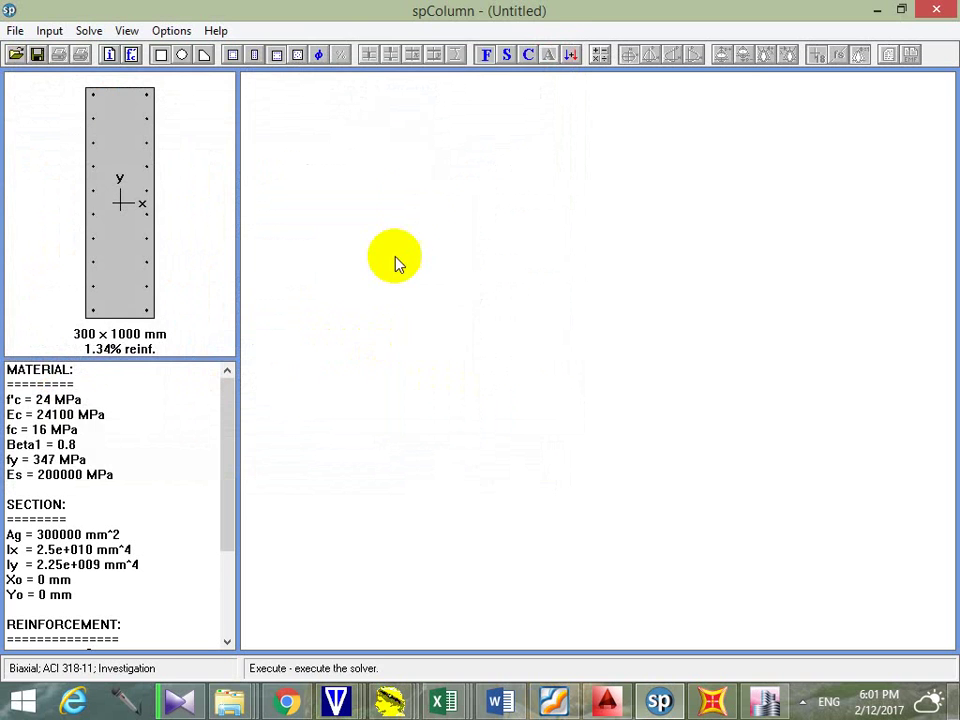
Review the list of imported factored loads and close it
{"action": "left_click", "coordinate": [487, 56]}
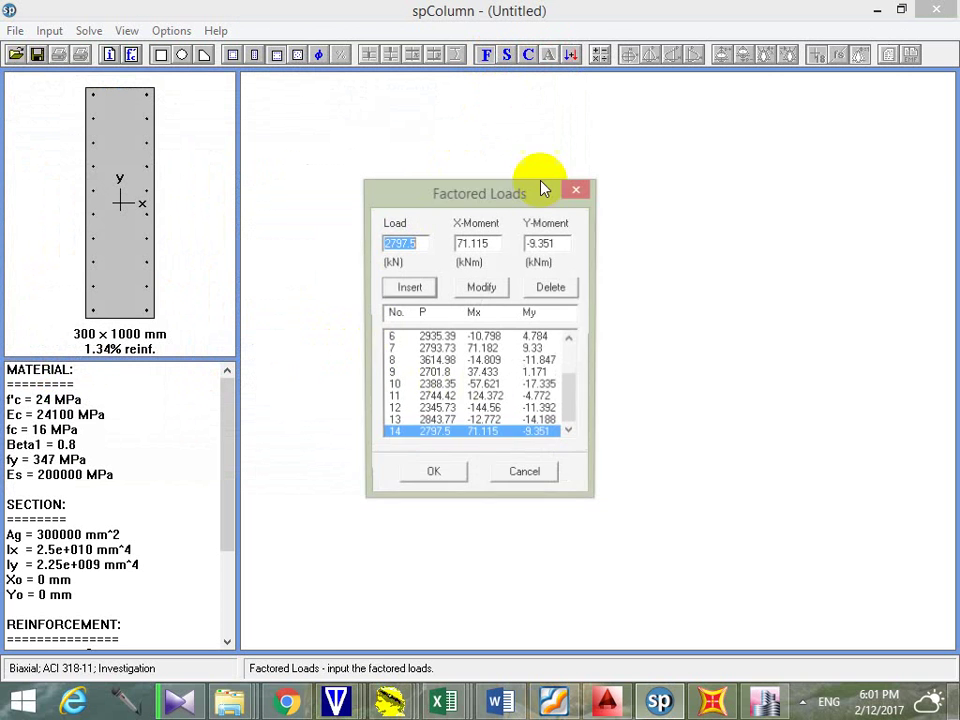
{"action": "left_click", "coordinate": [574, 372]}
{"action": "left_click_drag", "start_coordinate": [576, 372], "coordinate": [592, 428]}
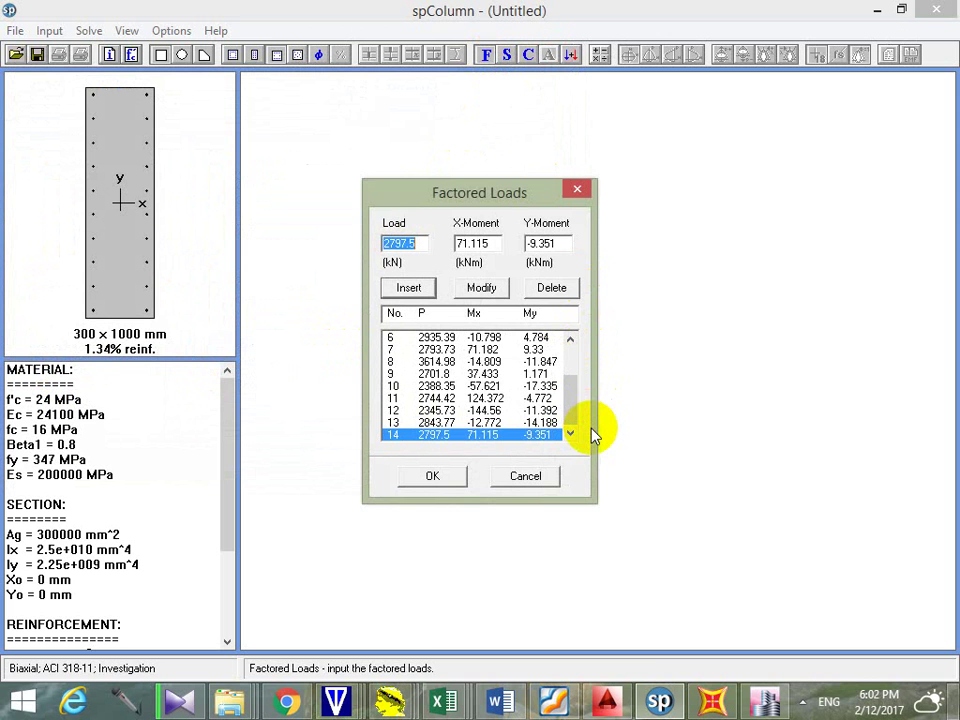
{"action": "key", "text": "Return"}
{"action": "left_click", "coordinate": [15, 31]}
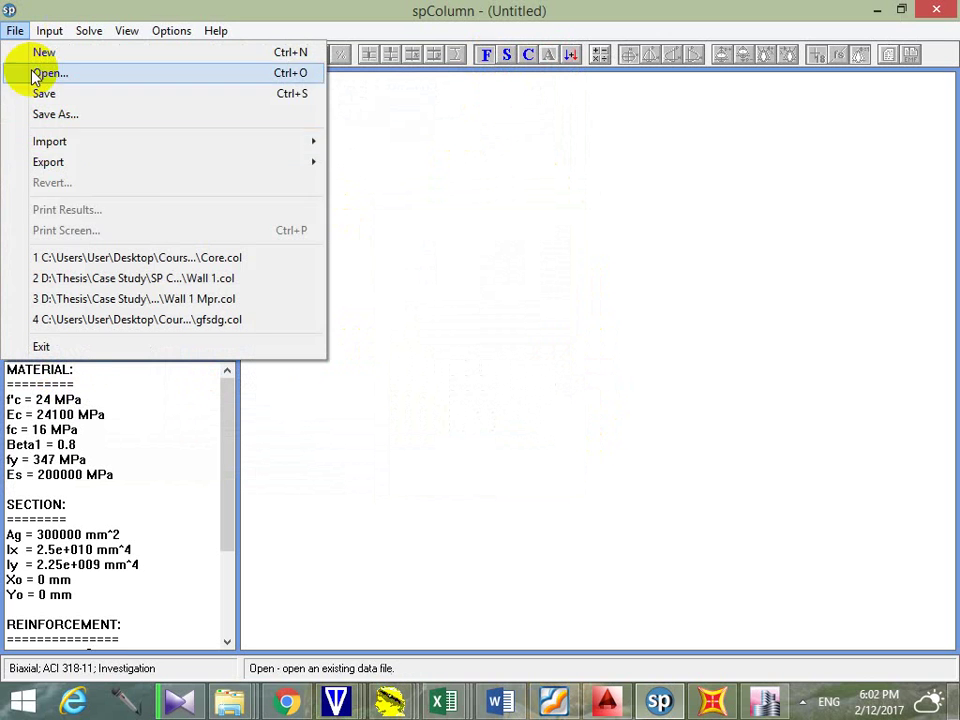
{"action": "mouse_move", "coordinate": [208, 141]}
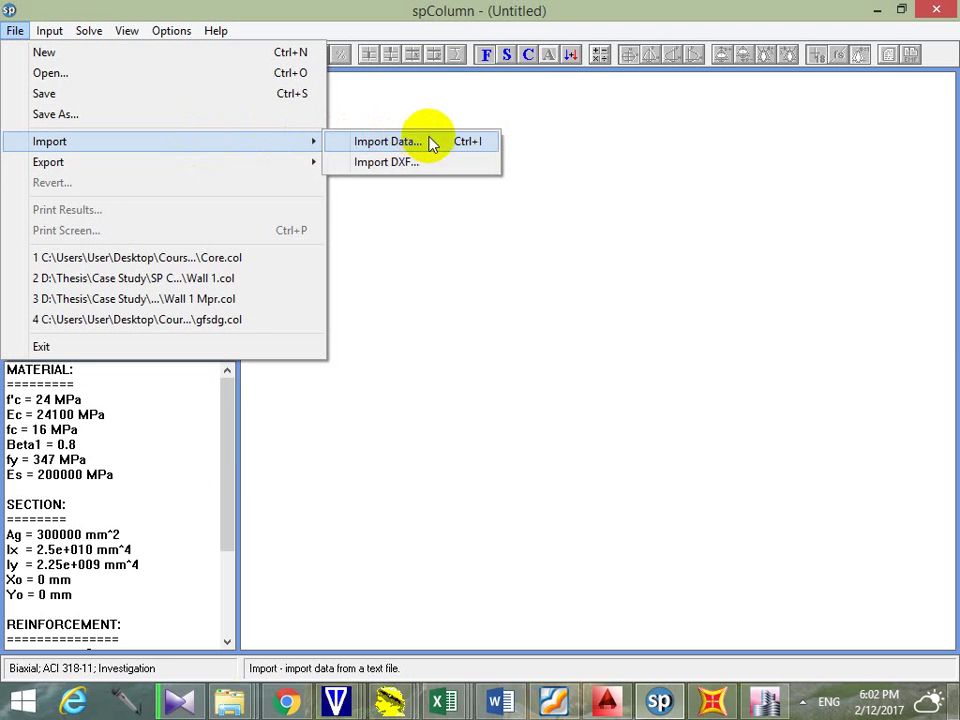
{"action": "key", "text": "Escape"}
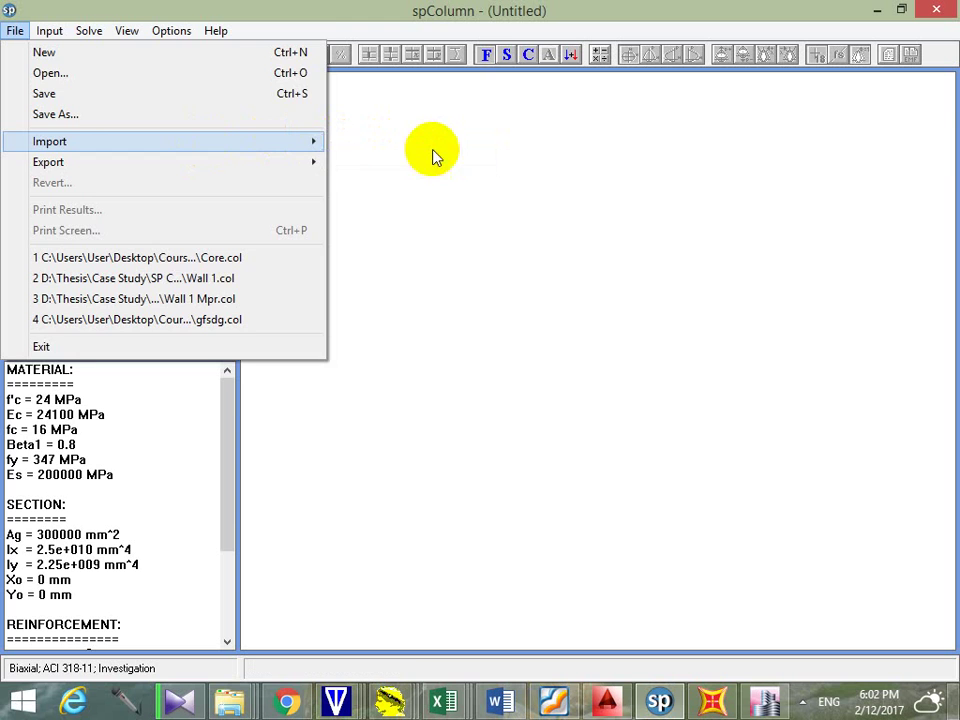
{"action": "key", "text": "Escape"}
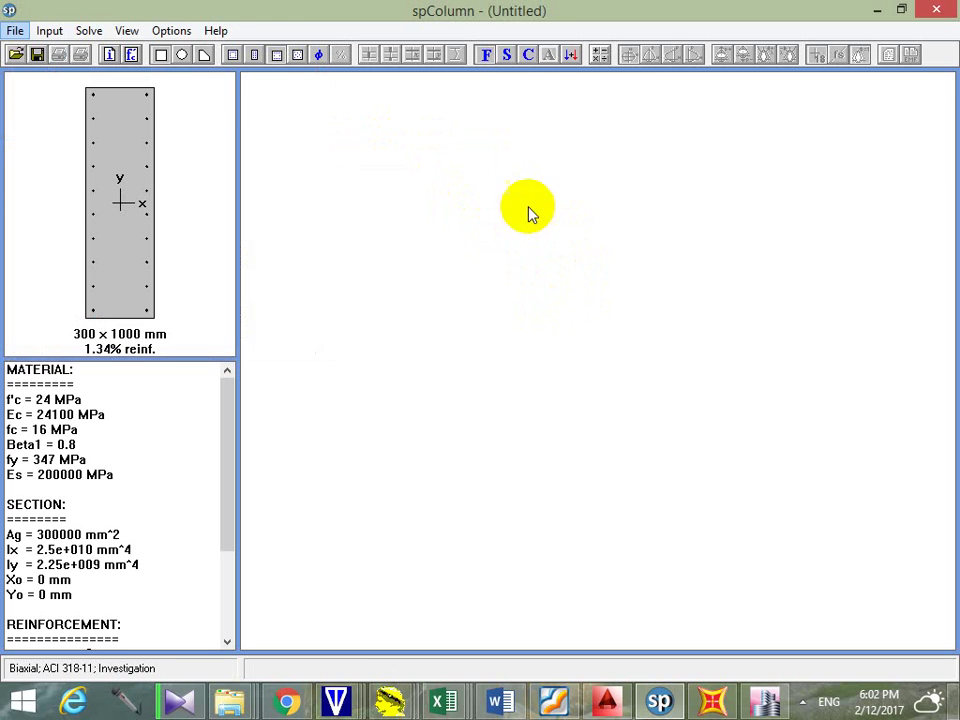
Execute the solver for the column section and dismiss the error dialog
{"action": "left_click", "coordinate": [89, 31]}
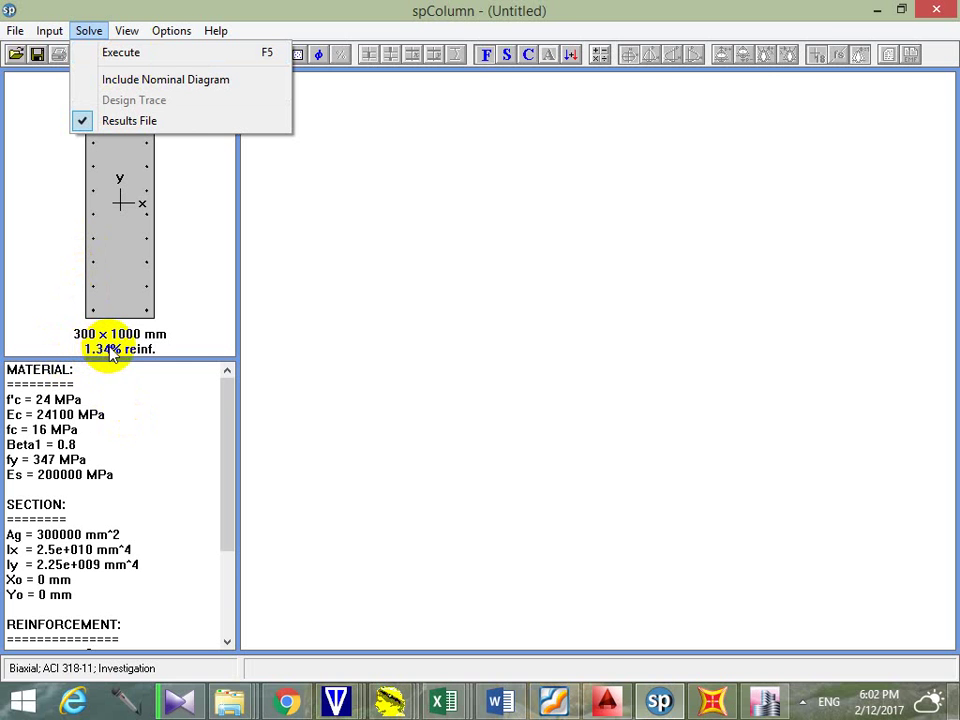
{"action": "left_click", "coordinate": [171, 58]}
{"action": "left_click_drag", "start_coordinate": [431, 307], "coordinate": [449, 181]}
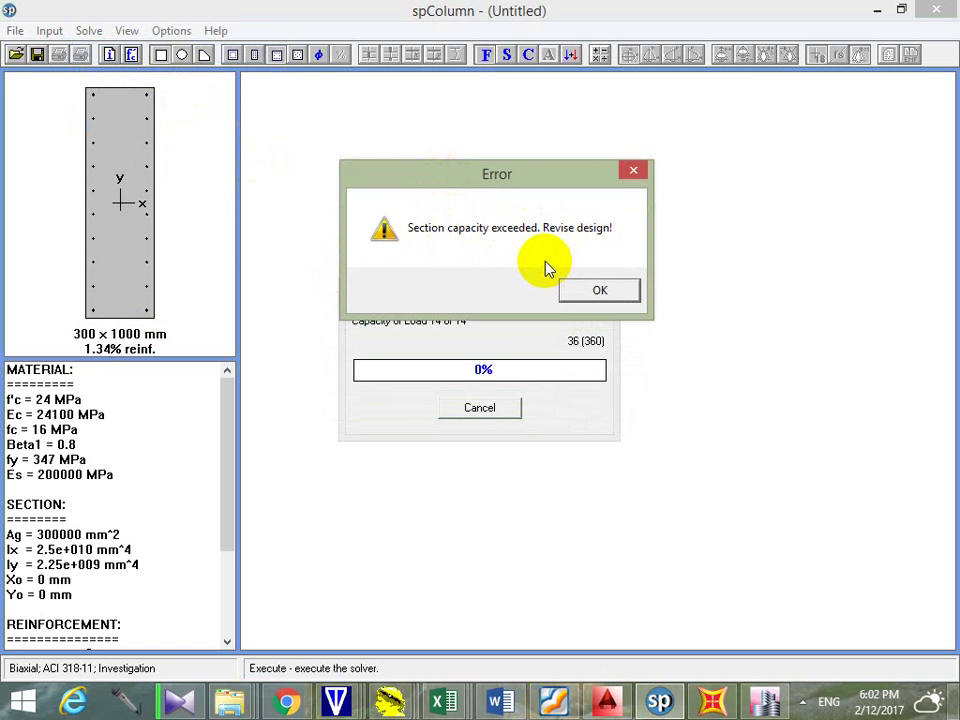
{"action": "left_click", "coordinate": [626, 293]}
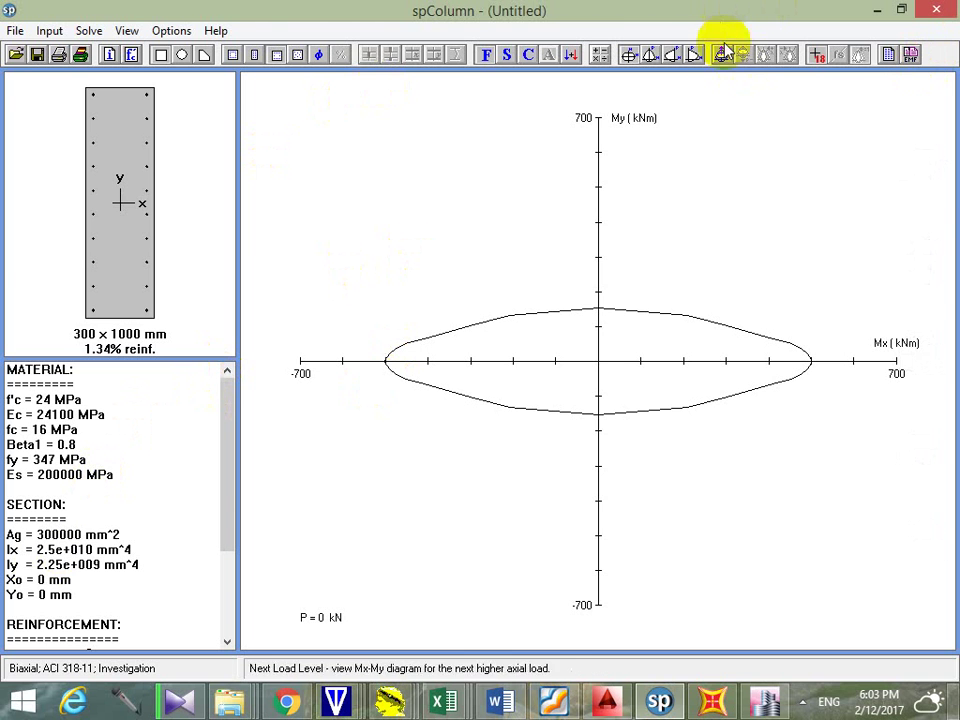
Examine the P-M interaction diagrams and their load points at the 2 and 25 degree moment angles
{"action": "left_click", "coordinate": [652, 52]}
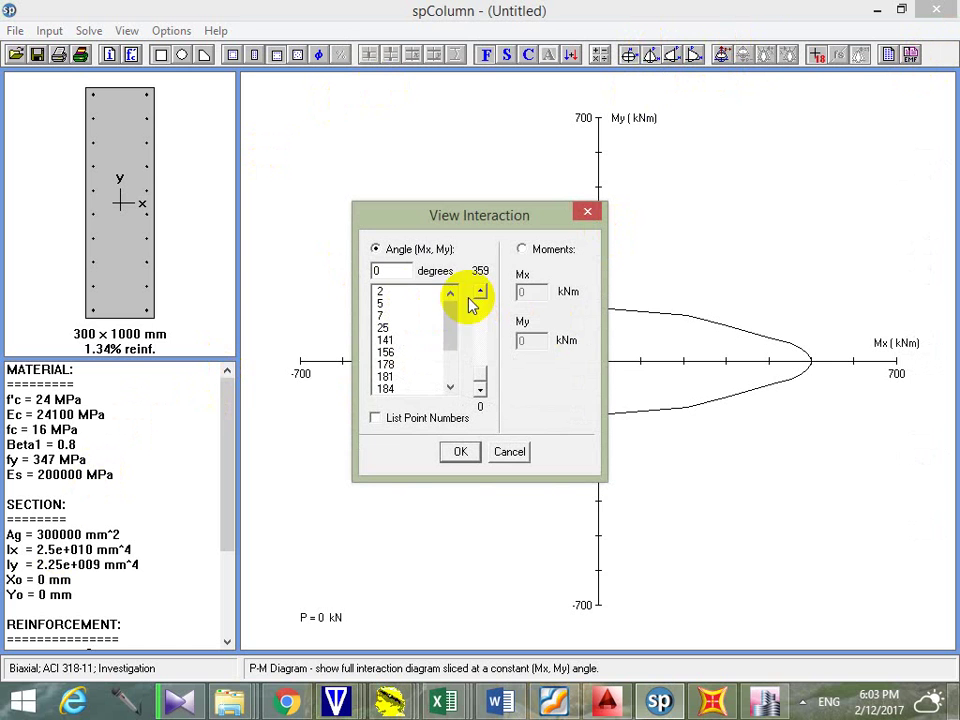
{"action": "left_click", "coordinate": [409, 291]}
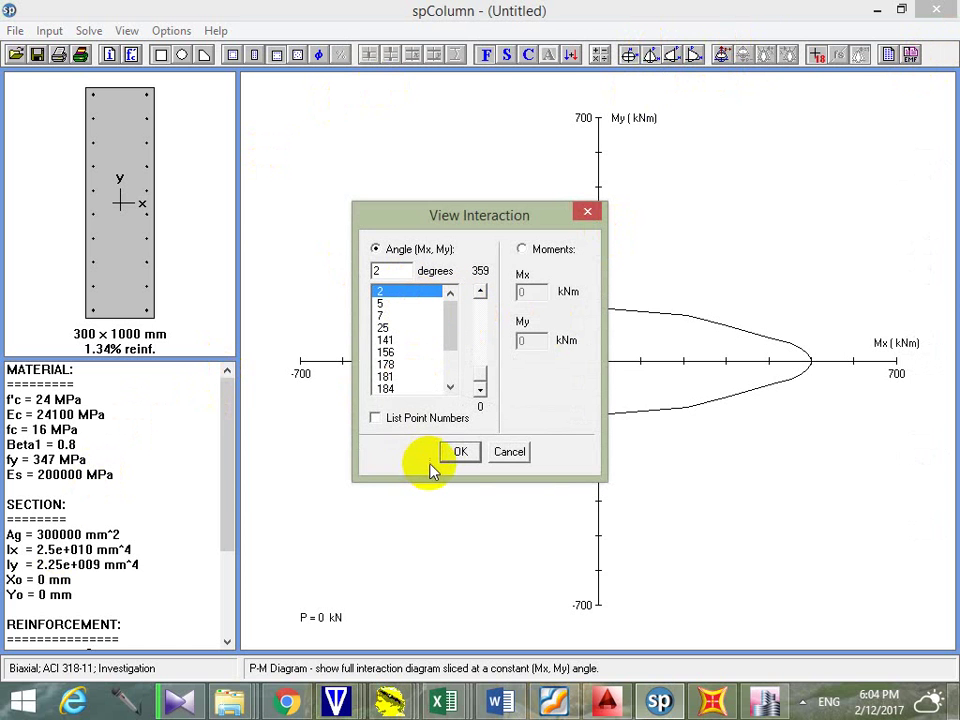
{"action": "left_click", "coordinate": [456, 453]}
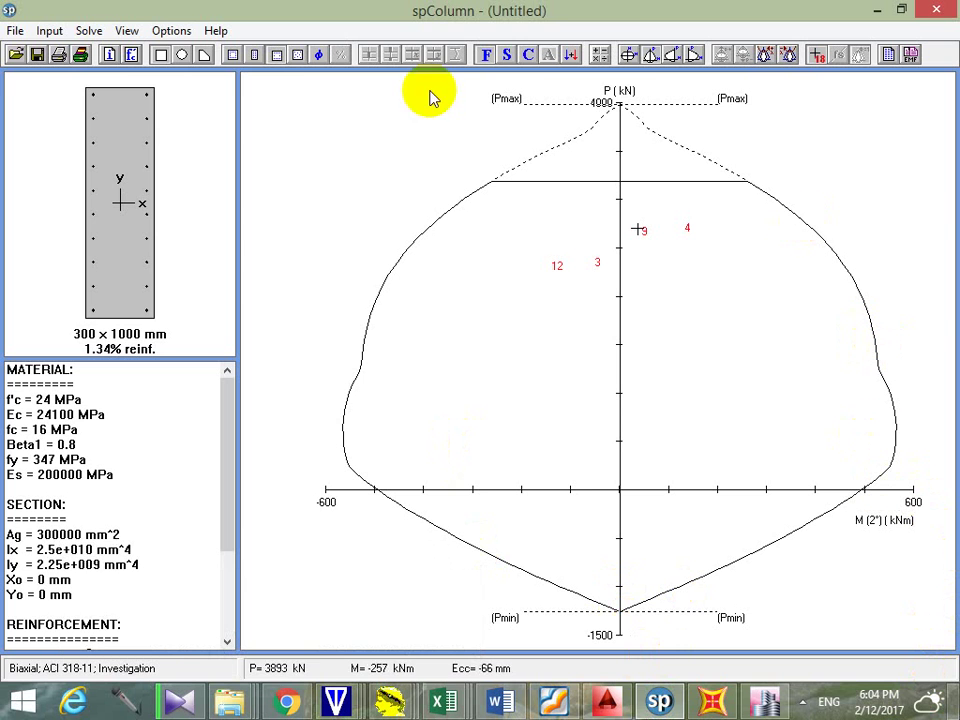
{"action": "left_click", "coordinate": [650, 57]}
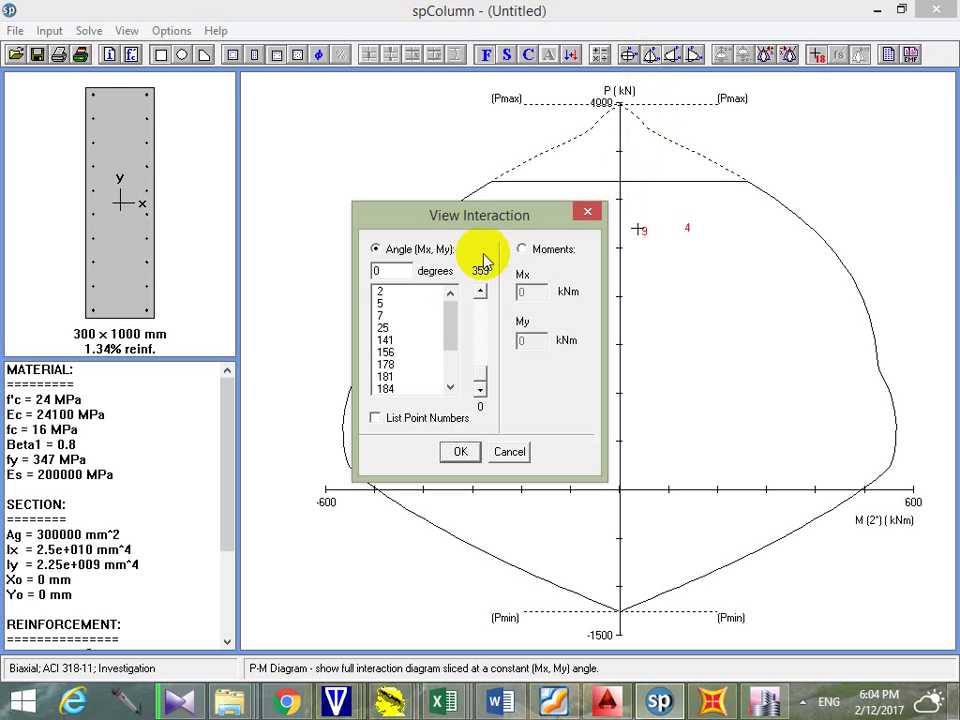
{"action": "left_click", "coordinate": [402, 328]}
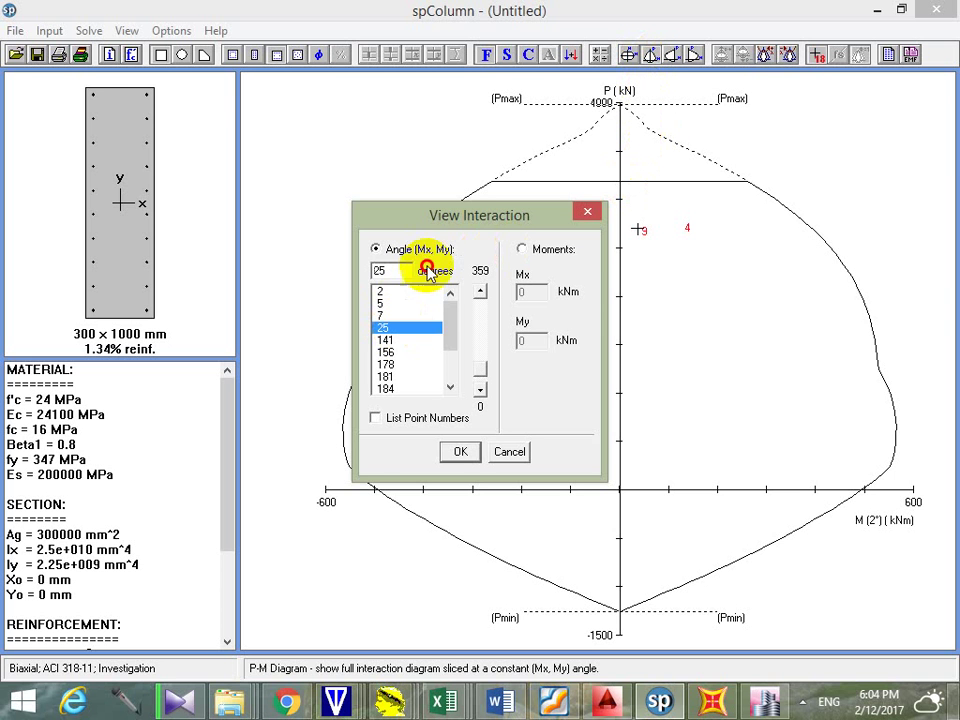
{"action": "left_click", "coordinate": [461, 452]}
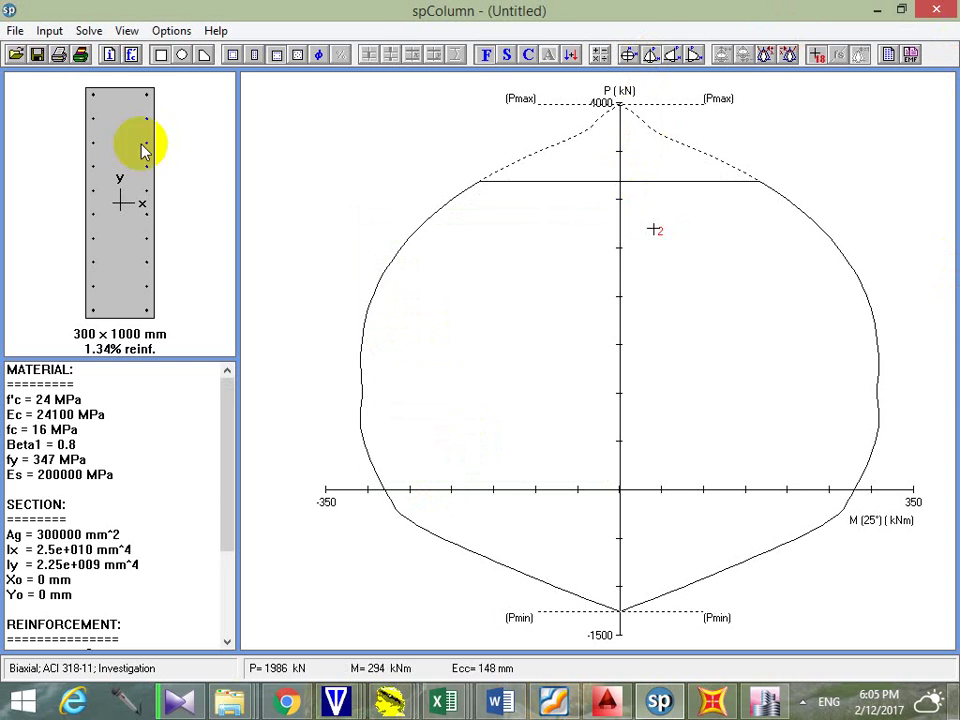
Examine the P-M interaction diagrams and their load points at the 184 and 352 degree moment angles
{"action": "left_click", "coordinate": [649, 54]}
{"action": "left_click", "coordinate": [396, 389]}
{"action": "left_click", "coordinate": [458, 451]}
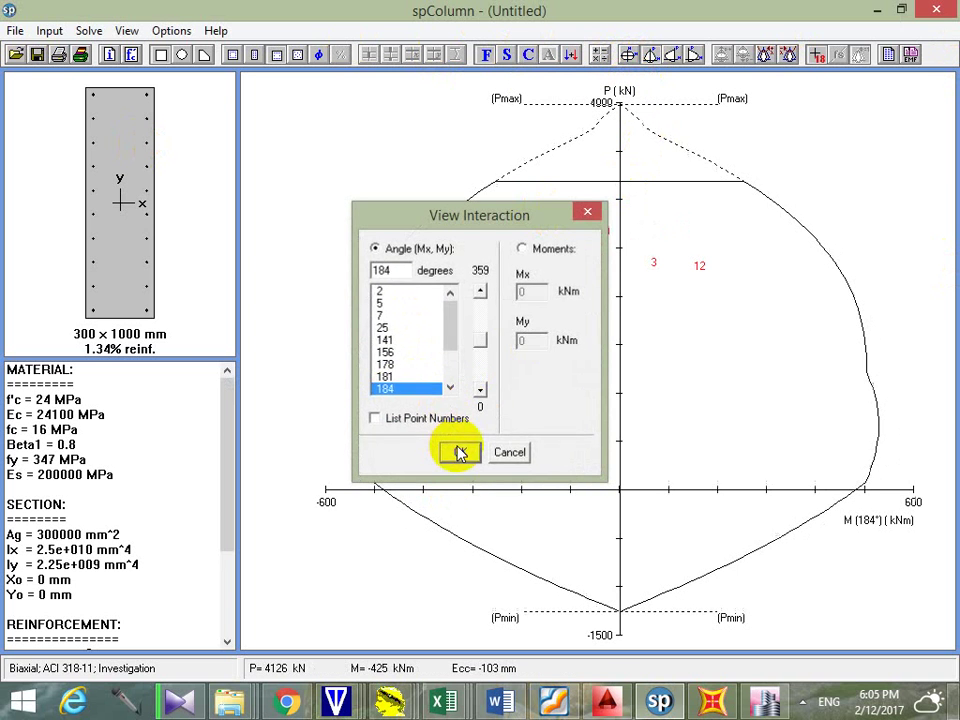
{"action": "left_click", "coordinate": [649, 54]}
{"action": "left_click_drag", "start_coordinate": [452, 315], "coordinate": [449, 343]}
{"action": "left_click", "coordinate": [405, 387]}
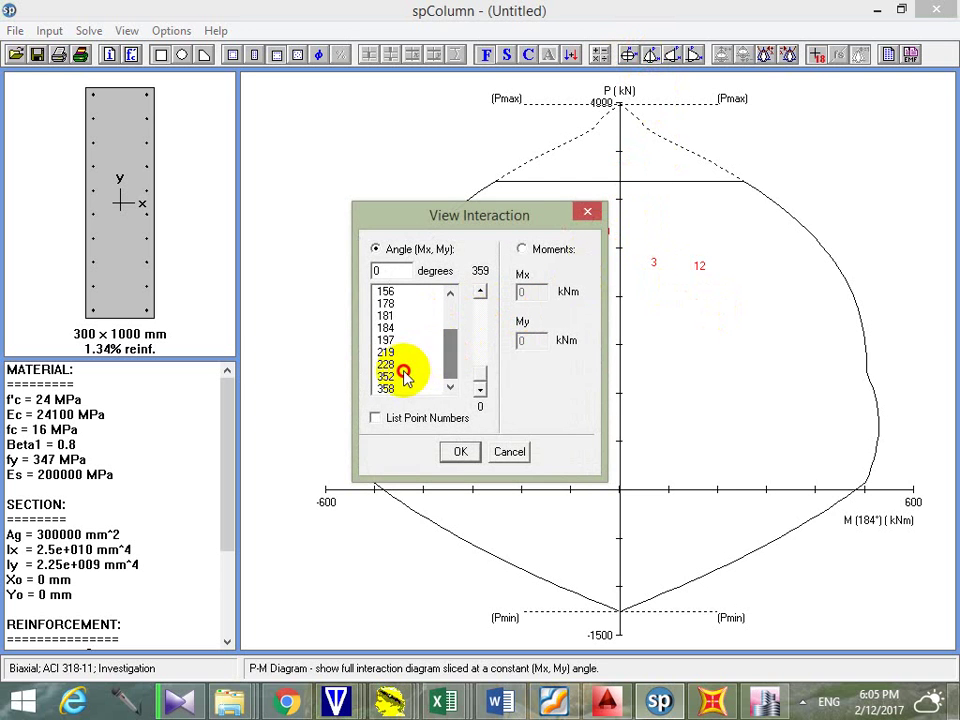
{"action": "left_click", "coordinate": [460, 451]}
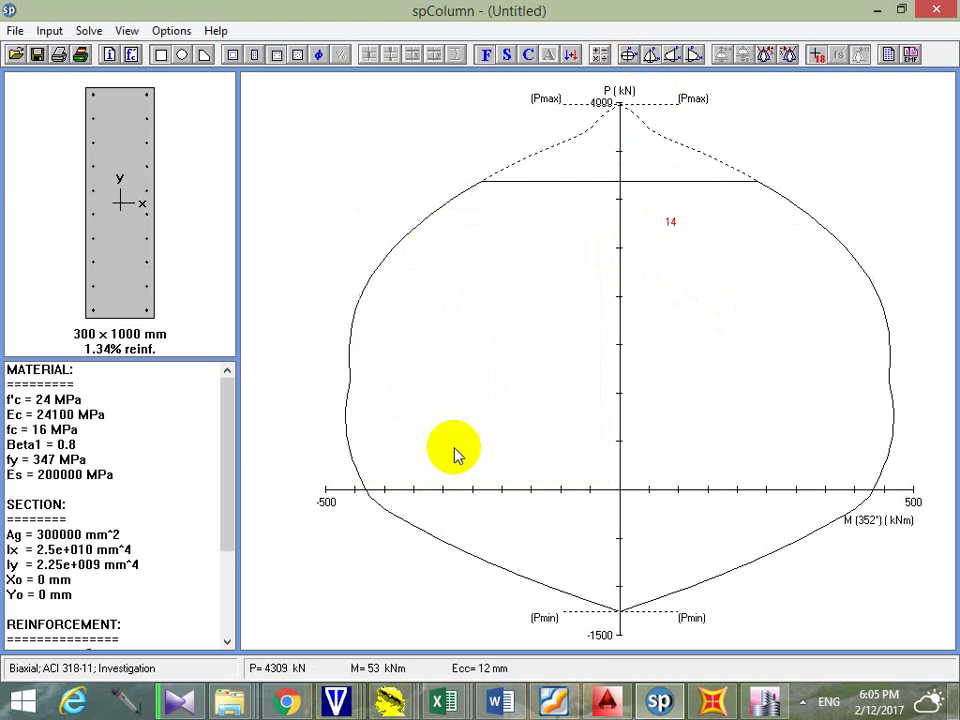
Examine the P-M interaction diagrams and their load points at the 358 and 178 degree moment angles
{"action": "left_click", "coordinate": [649, 54]}
{"action": "left_click_drag", "start_coordinate": [450, 322], "coordinate": [450, 372]}
{"action": "left_click", "coordinate": [386, 390]}
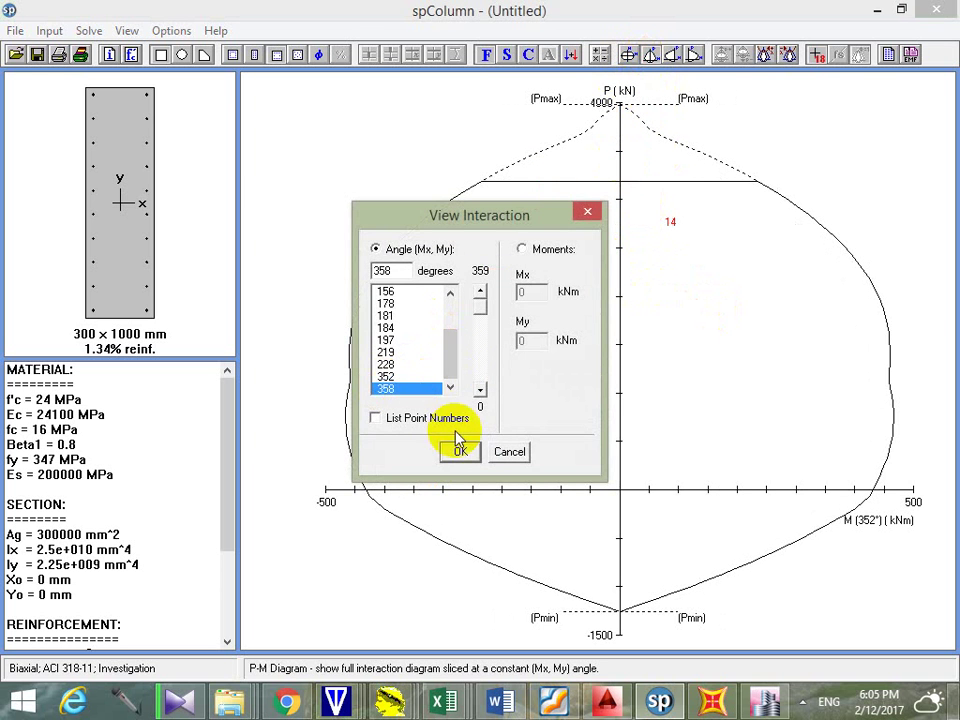
{"action": "left_click", "coordinate": [460, 451]}
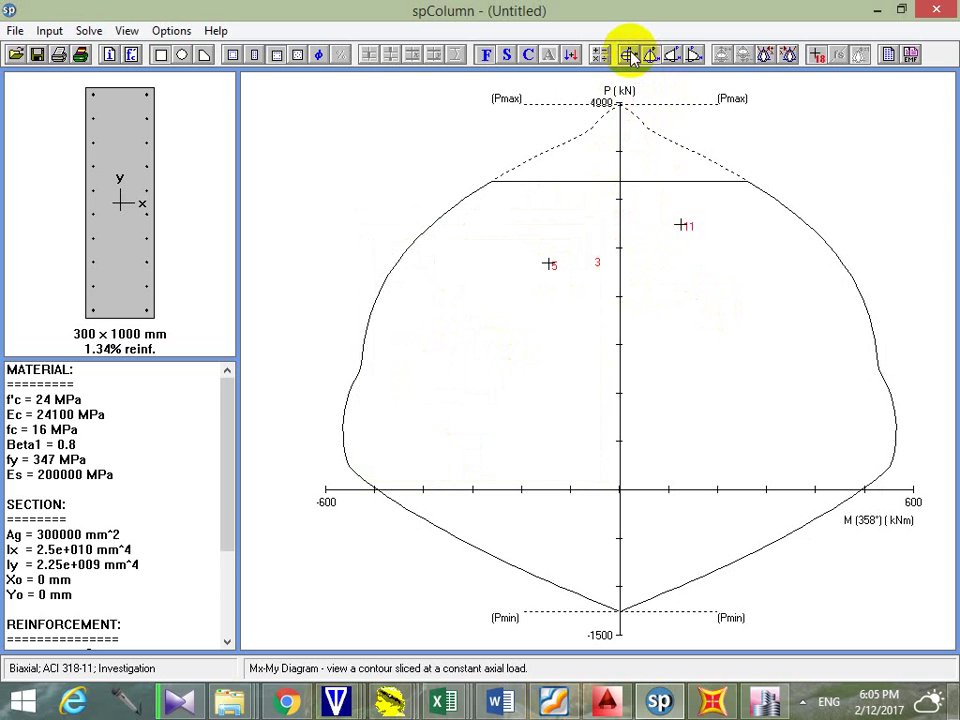
{"action": "left_click", "coordinate": [628, 54]}
{"action": "left_click", "coordinate": [450, 309]}
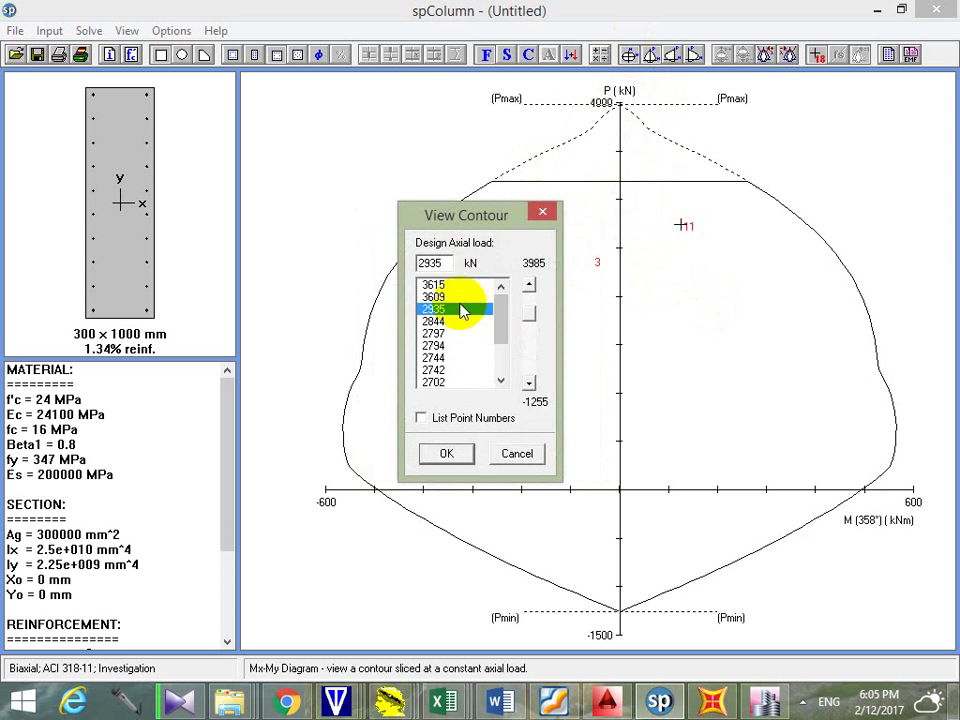
{"action": "left_click", "coordinate": [542, 211]}
{"action": "left_click", "coordinate": [651, 54]}
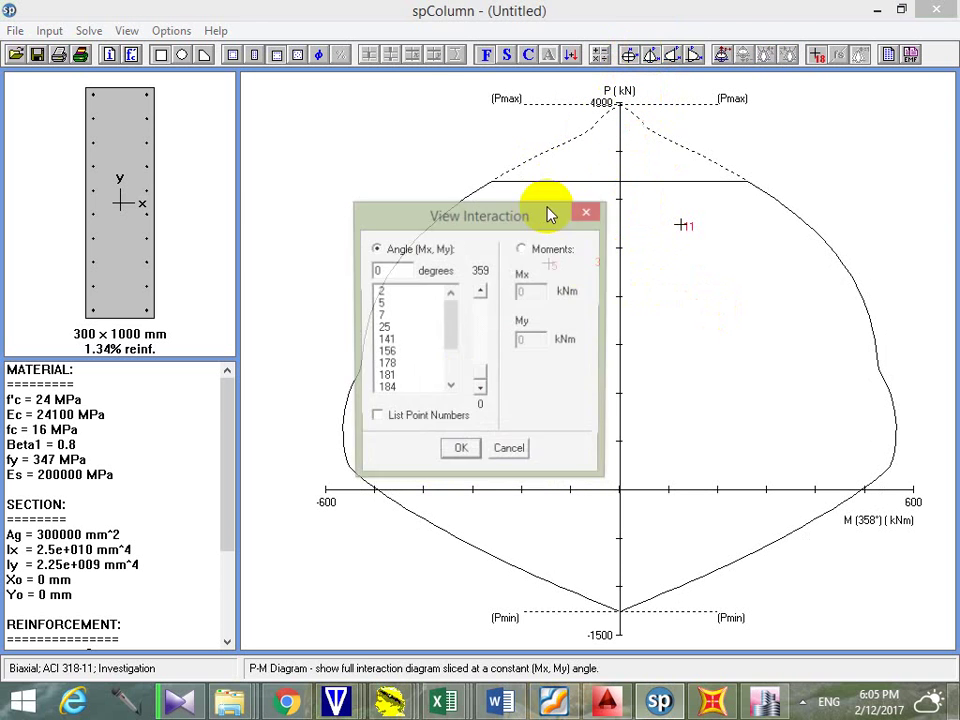
{"action": "left_click", "coordinate": [405, 364]}
{"action": "left_click", "coordinate": [457, 453]}
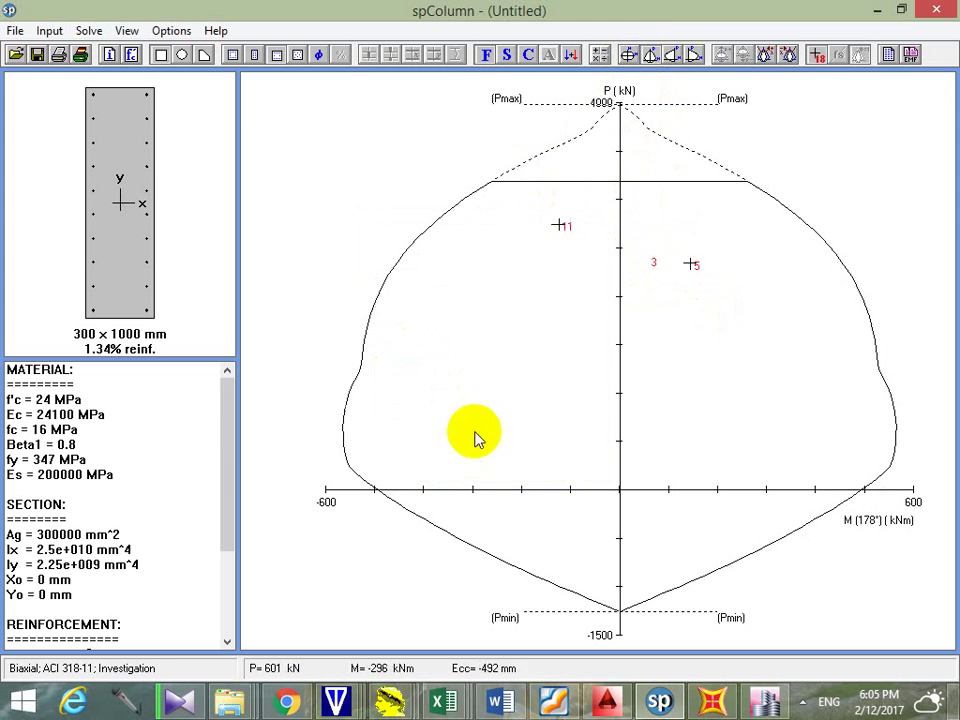
Examine the P-M interaction diagrams and their load points at the 7 and 181 degree moment angles
{"action": "left_click", "coordinate": [648, 56]}
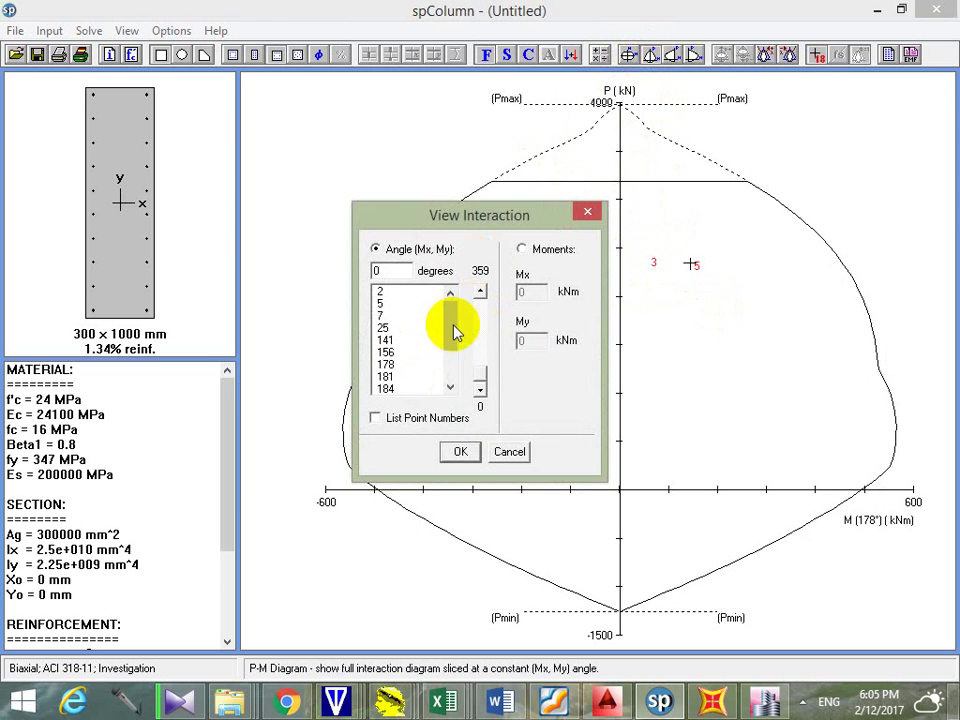
{"action": "left_click", "coordinate": [415, 315]}
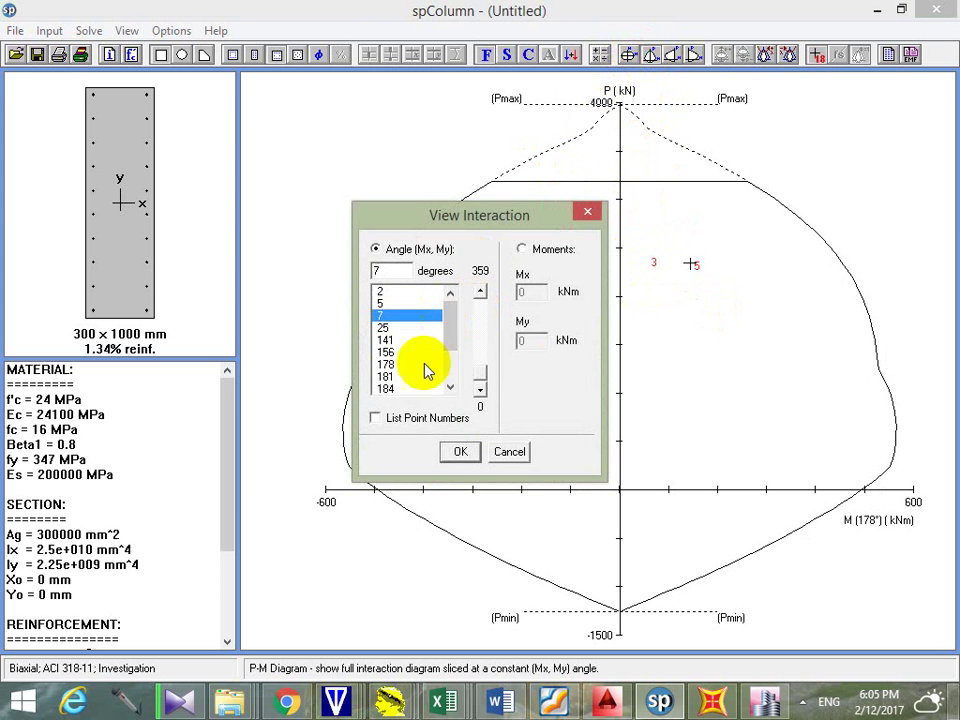
{"action": "left_click", "coordinate": [457, 452]}
{"action": "left_click", "coordinate": [651, 54]}
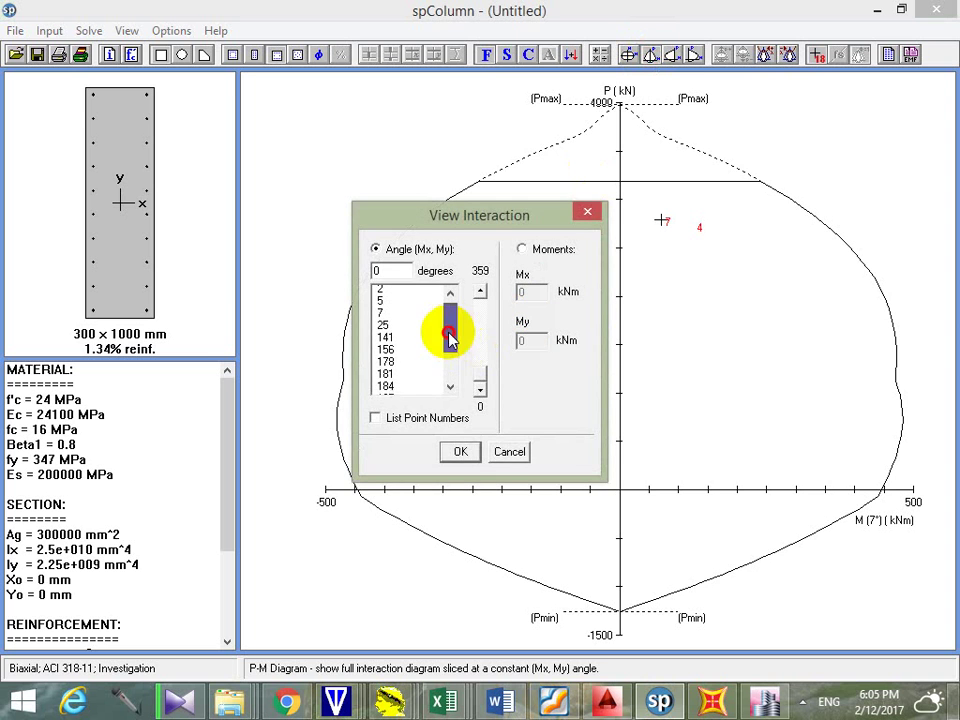
{"action": "left_click_drag", "start_coordinate": [446, 326], "coordinate": [429, 349]}
{"action": "left_click", "coordinate": [403, 366]}
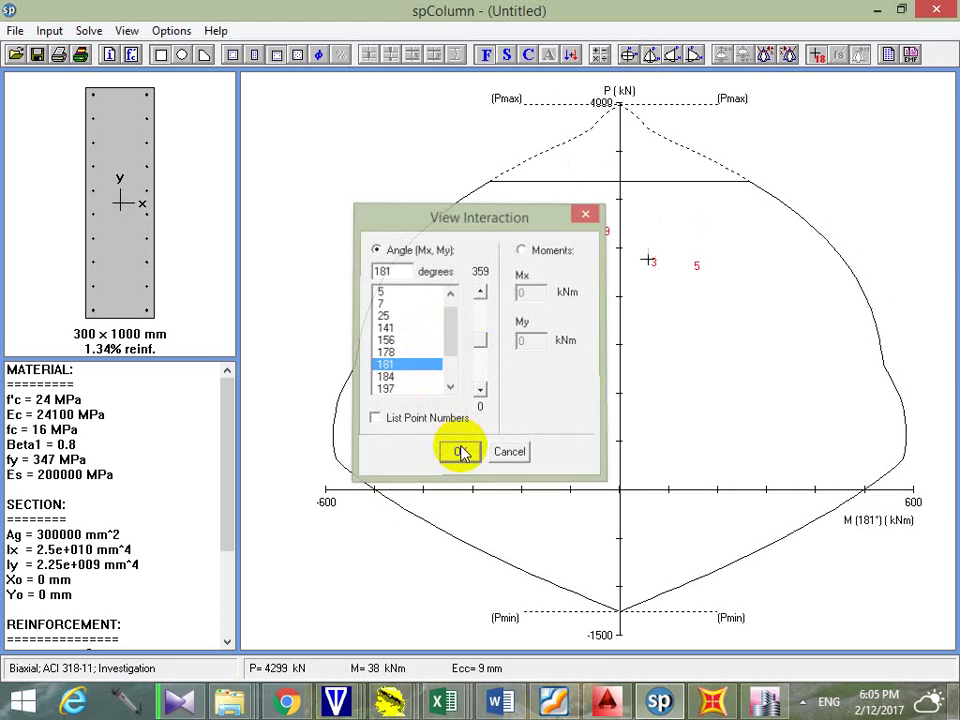
{"action": "left_click", "coordinate": [460, 451]}
Examine the P-M interaction diagrams and their load points at the 5 and 156 degree moment angles
{"action": "left_click", "coordinate": [648, 55]}
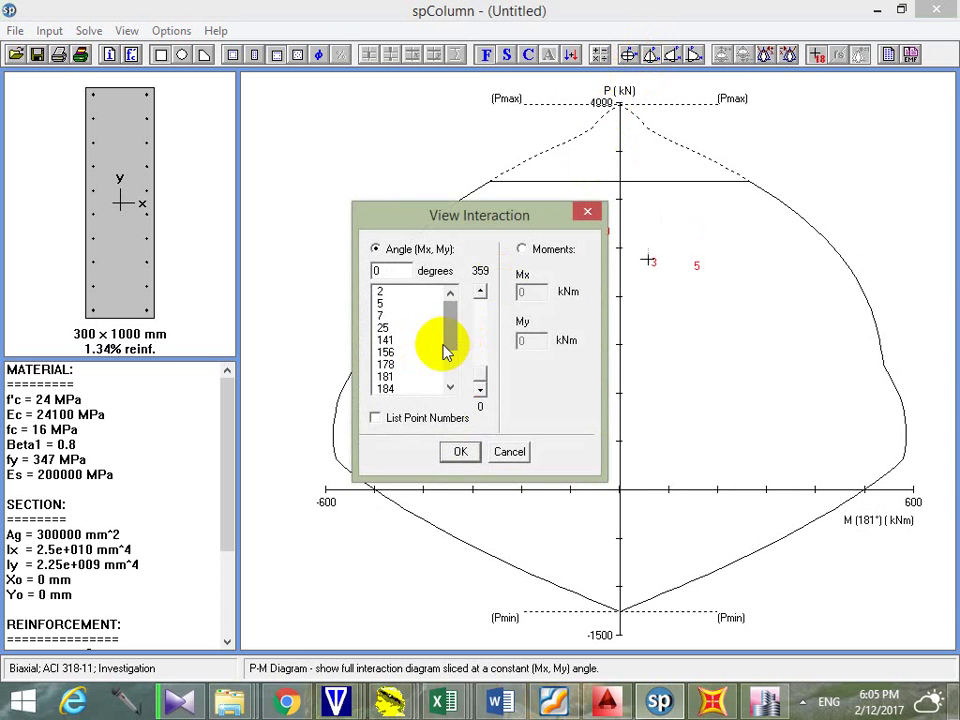
{"action": "left_click", "coordinate": [405, 292]}
{"action": "left_click", "coordinate": [412, 315]}
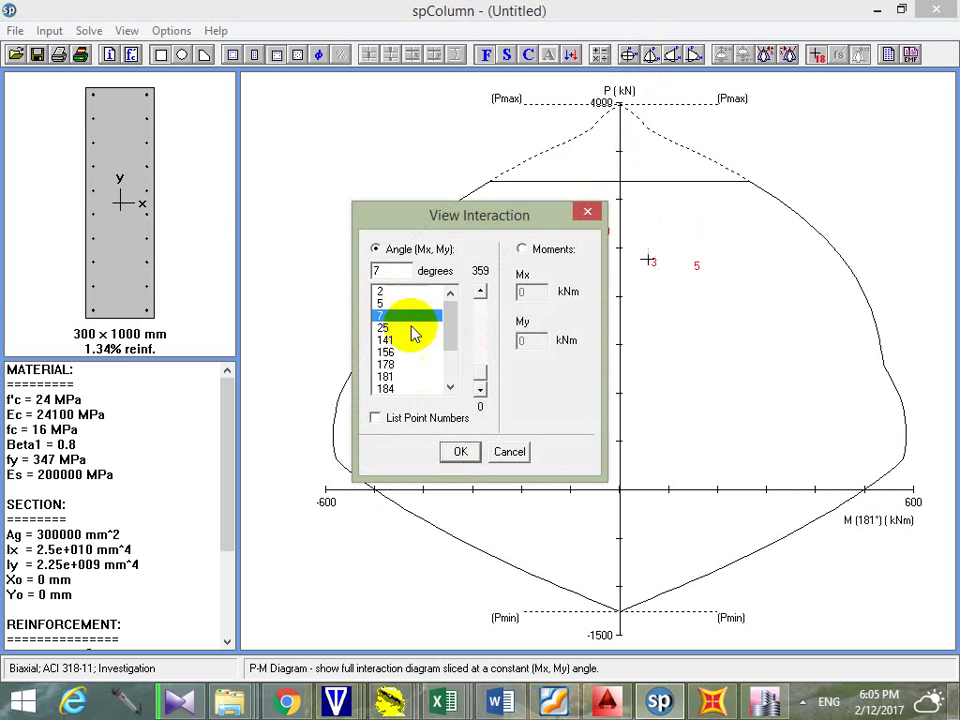
{"action": "left_click", "coordinate": [405, 292]}
{"action": "left_click", "coordinate": [386, 304]}
{"action": "left_click", "coordinate": [458, 451]}
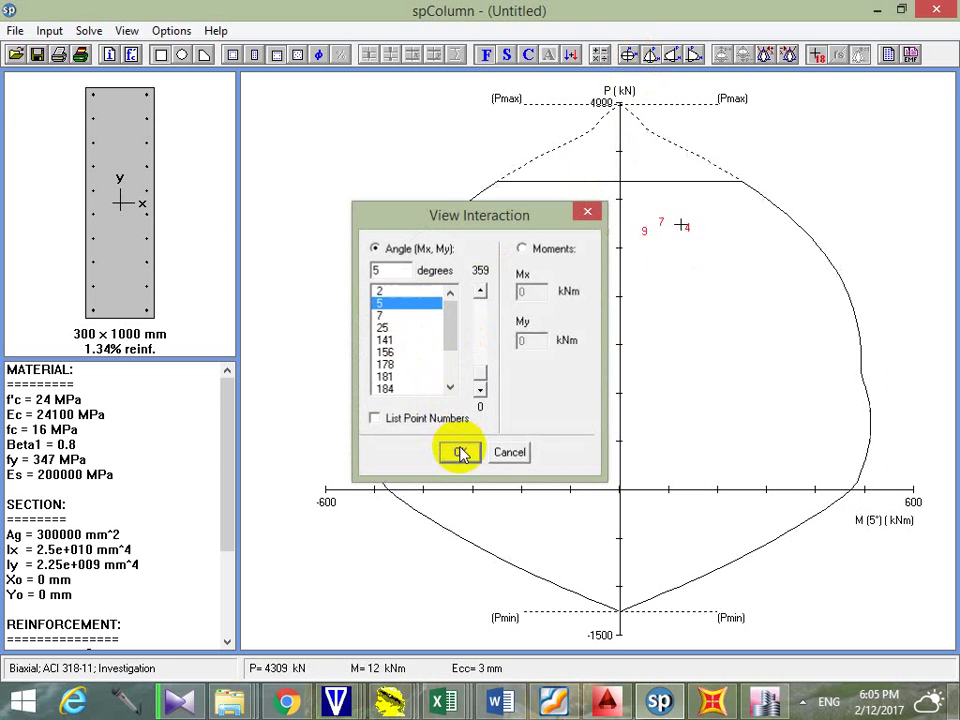
{"action": "left_click", "coordinate": [630, 54]}
{"action": "left_click_drag", "start_coordinate": [450, 313], "coordinate": [450, 322]}
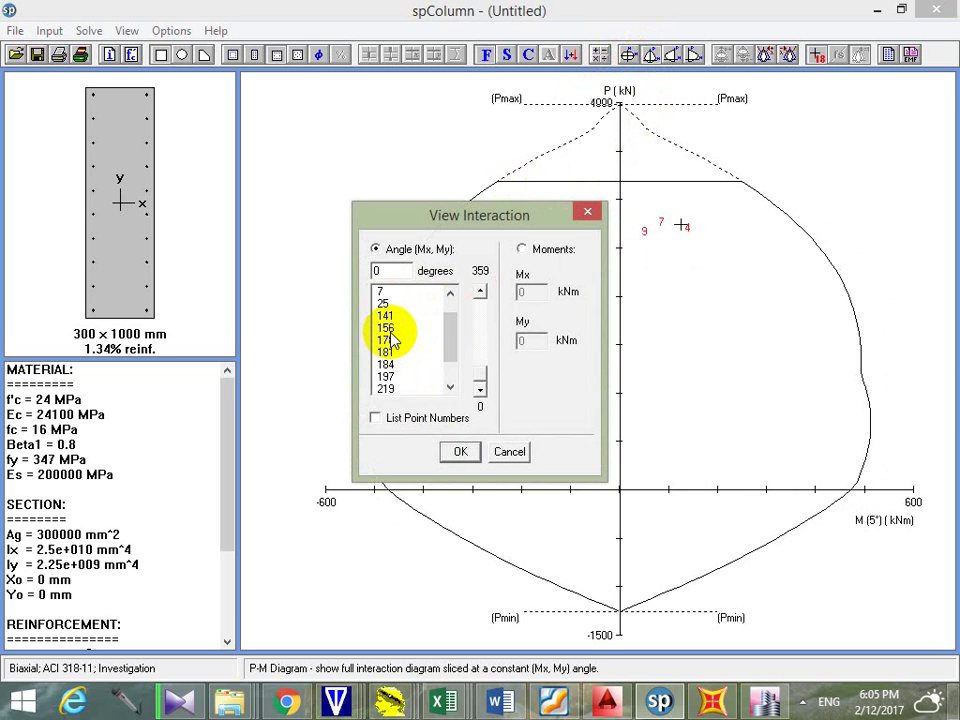
{"action": "left_click", "coordinate": [458, 452]}
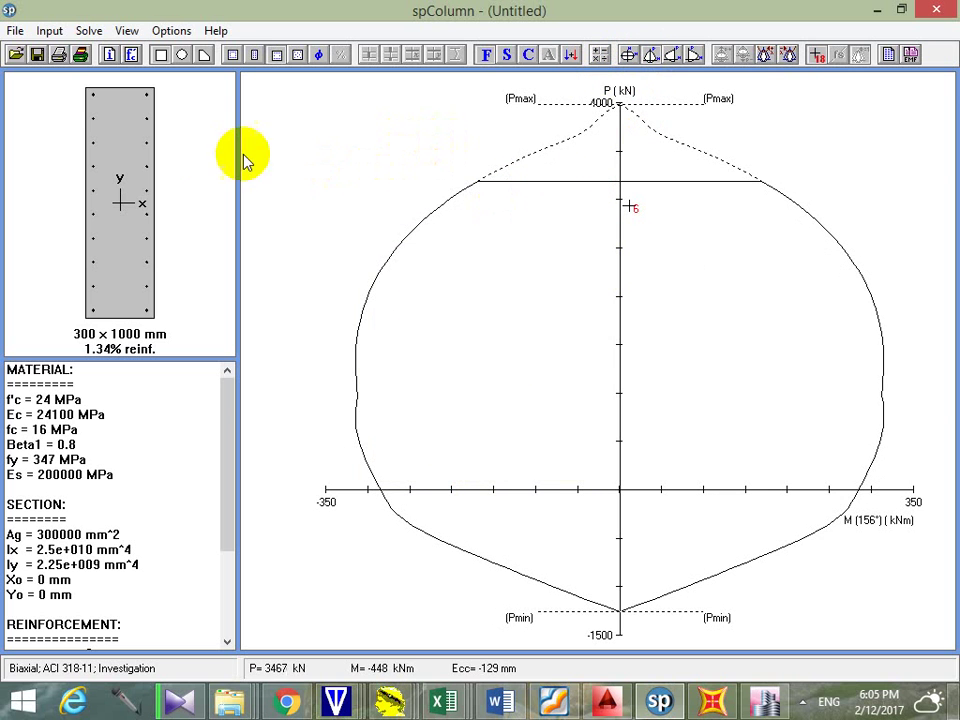
Set the bar size to #18 on all four sides of the column section
{"action": "left_click", "coordinate": [274, 55]}
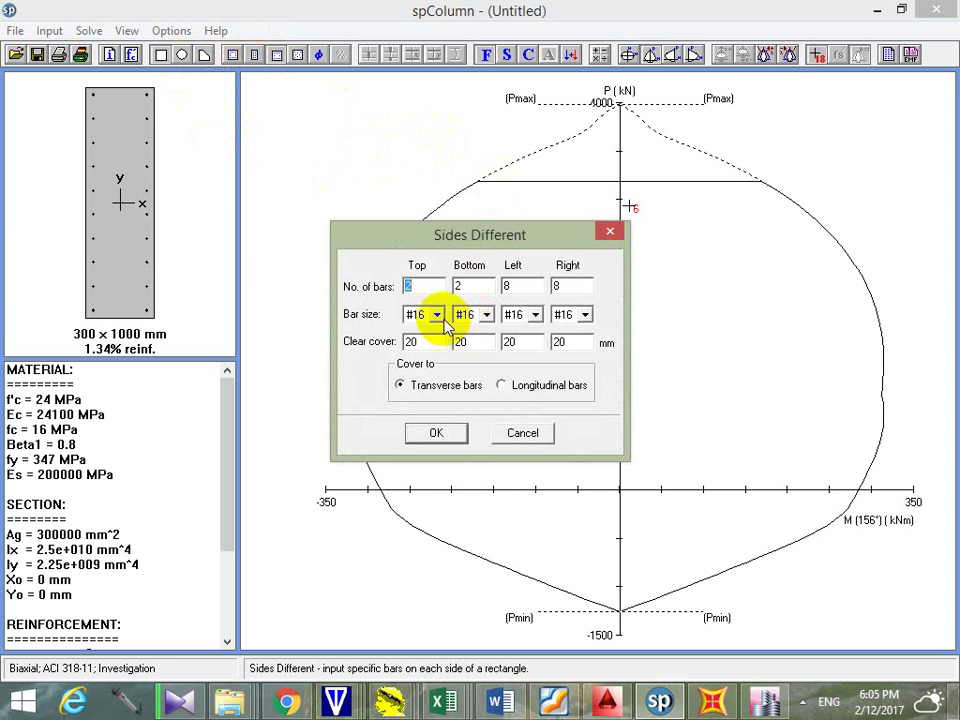
{"action": "left_click", "coordinate": [437, 315]}
{"action": "left_click", "coordinate": [428, 343]}
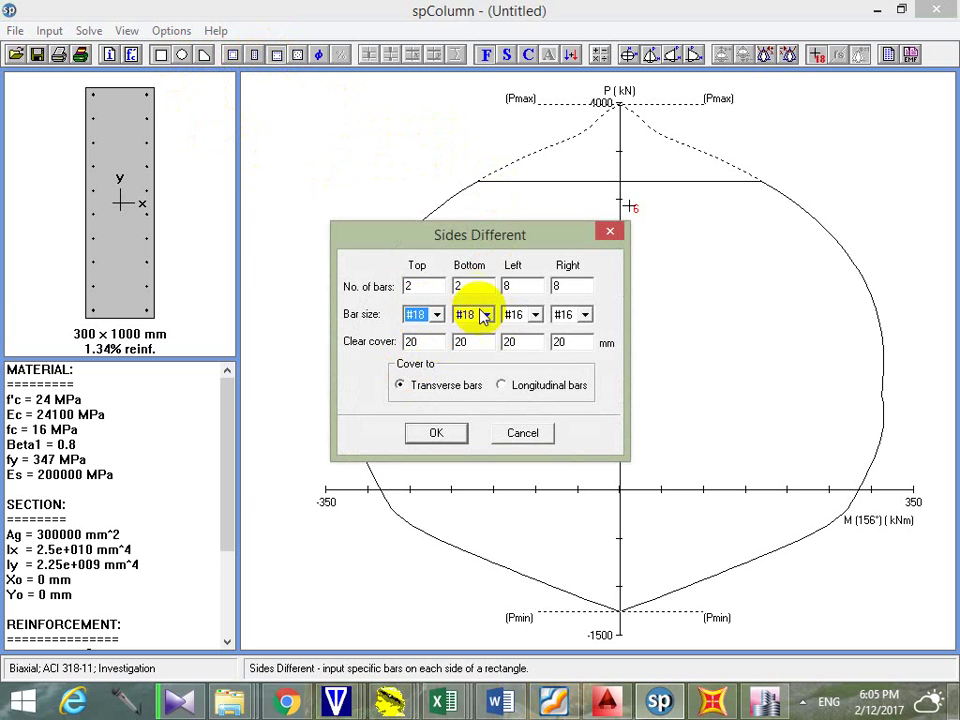
{"action": "left_click", "coordinate": [537, 315]}
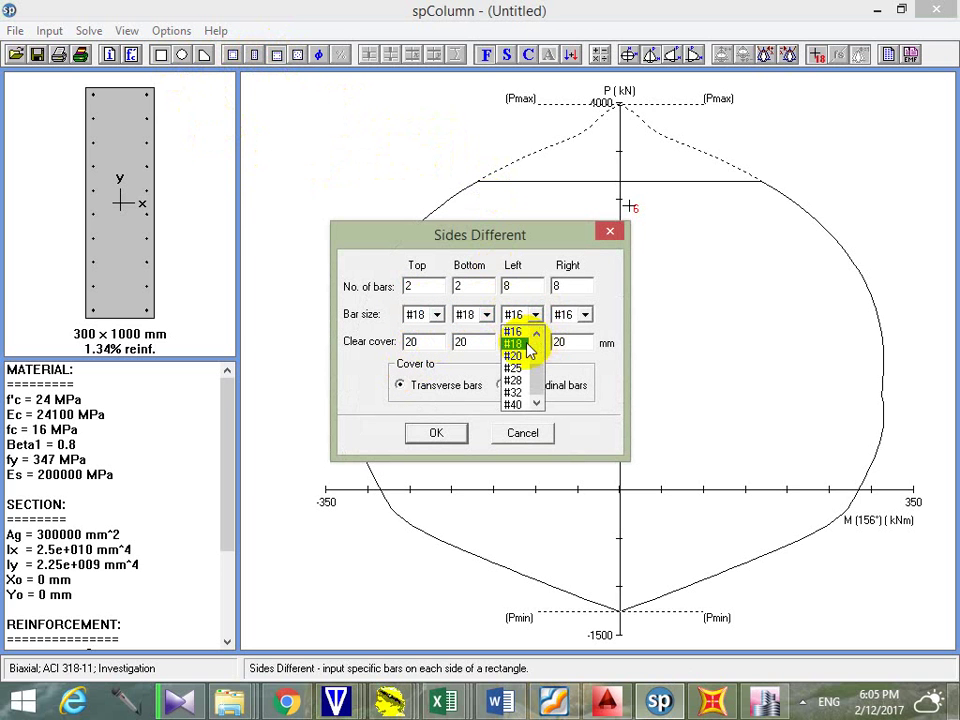
{"action": "left_click", "coordinate": [527, 344]}
{"action": "left_click", "coordinate": [436, 434]}
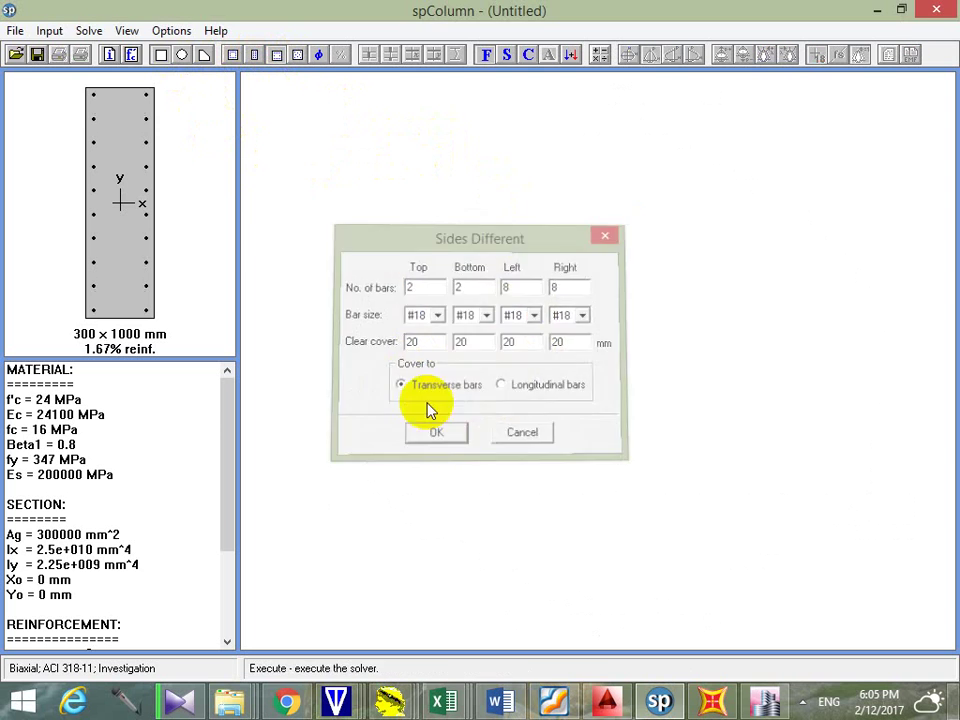
Execute the solver for the 300 x 1000 mm section with #18 bars and dismiss the error dialog
{"action": "left_click", "coordinate": [90, 30]}
{"action": "left_click", "coordinate": [110, 53]}
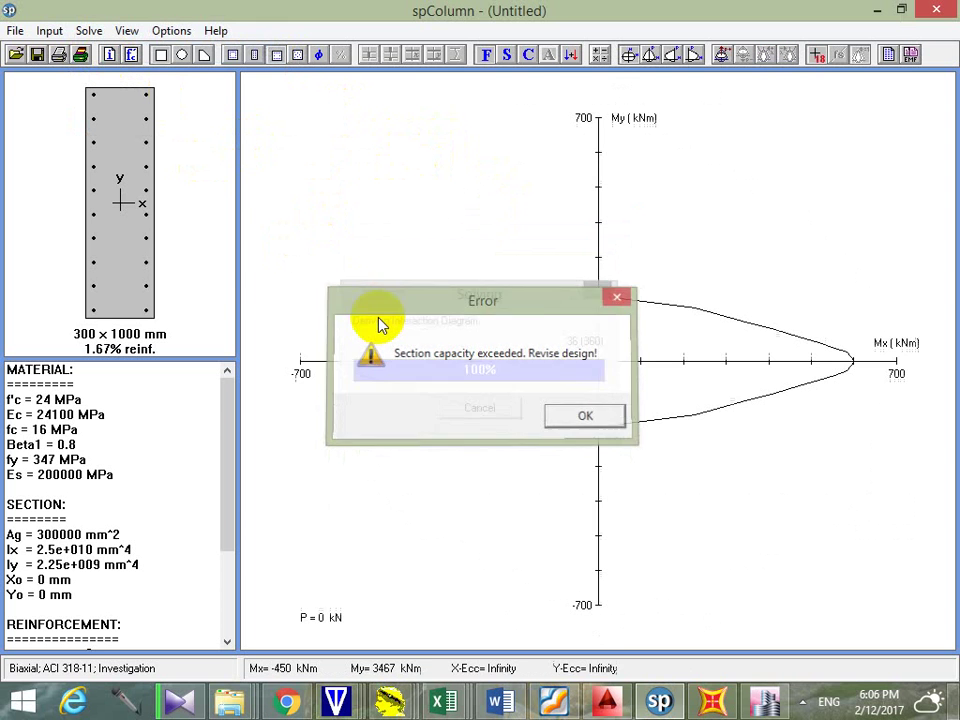
{"action": "key", "text": "Return"}
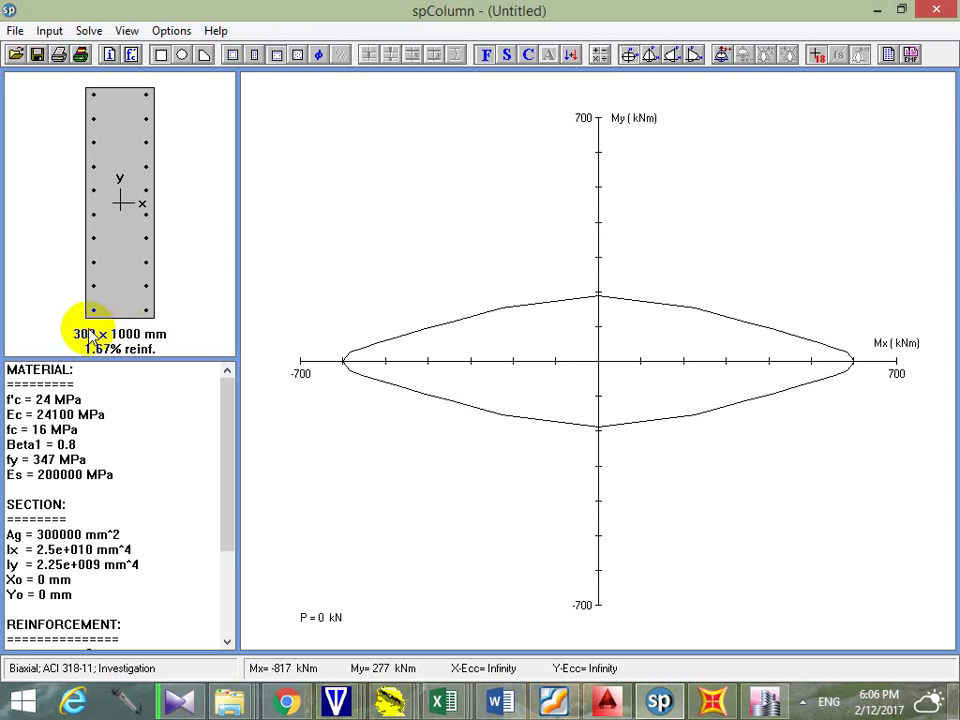
Set the rectangular section's depth along Y to 1100 mm and run the solver again
{"action": "left_click", "coordinate": [166, 56]}
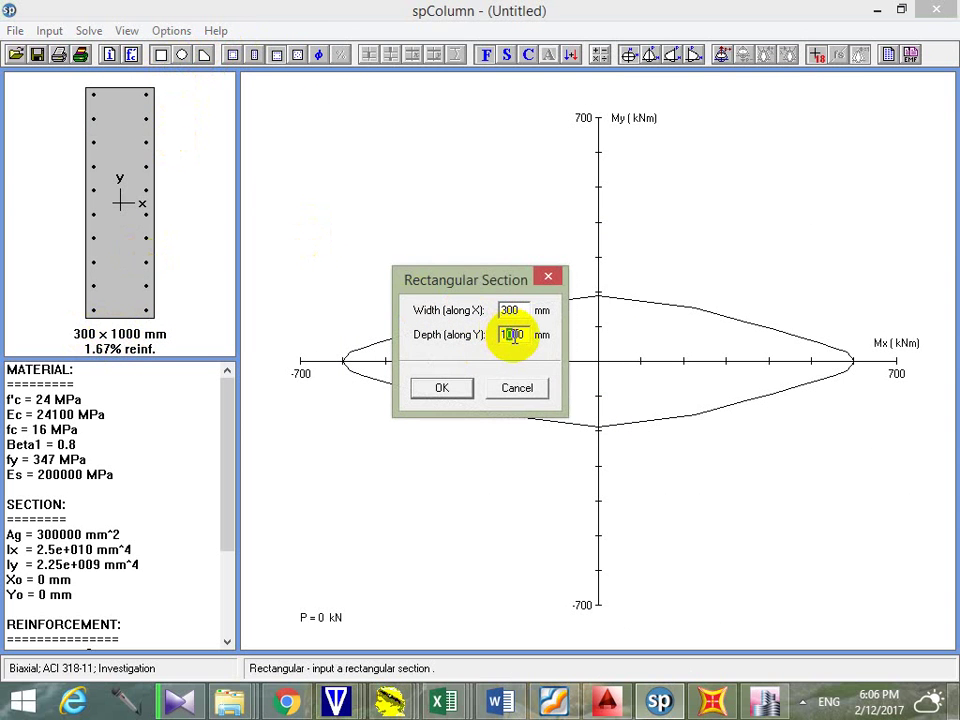
{"action": "left_click", "coordinate": [449, 388]}
{"action": "left_click", "coordinate": [89, 30]}
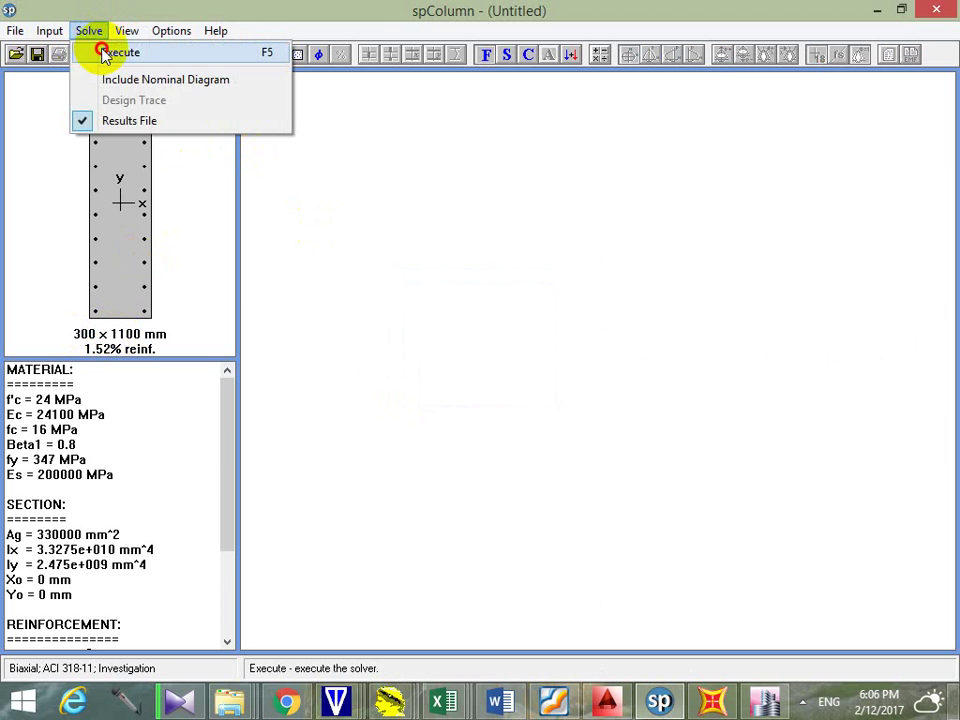
Run the solver on the 300 × 1100 mm section and close the resulting message
{"action": "left_click", "coordinate": [104, 52]}
{"action": "left_click", "coordinate": [583, 417]}
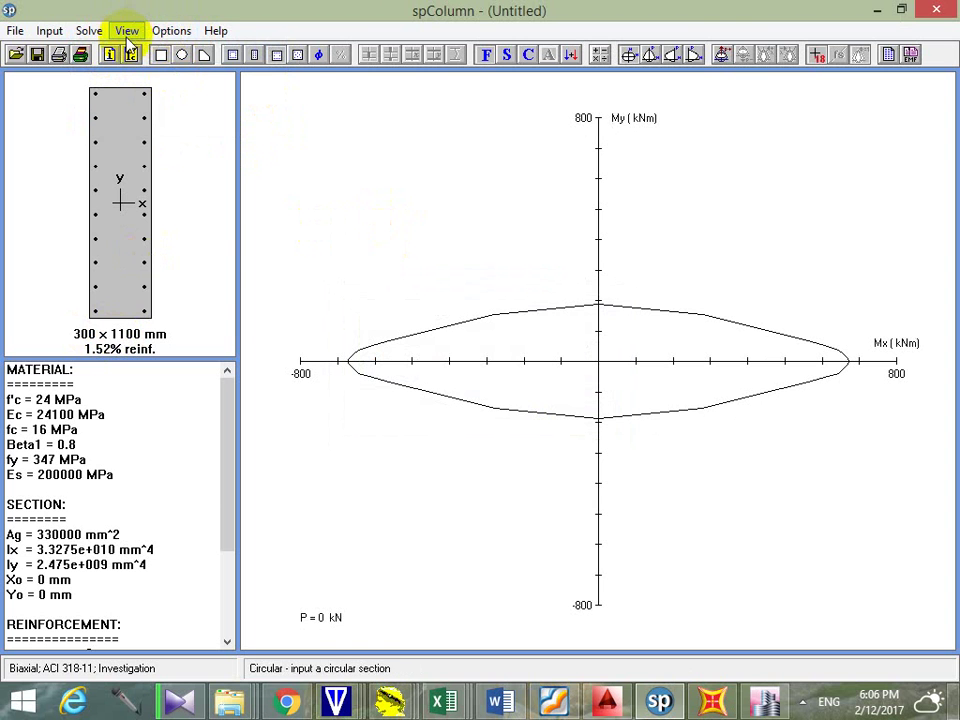
Set the rectangular section's width along X to 350 mm and solve the column again
{"action": "left_click", "coordinate": [160, 54]}
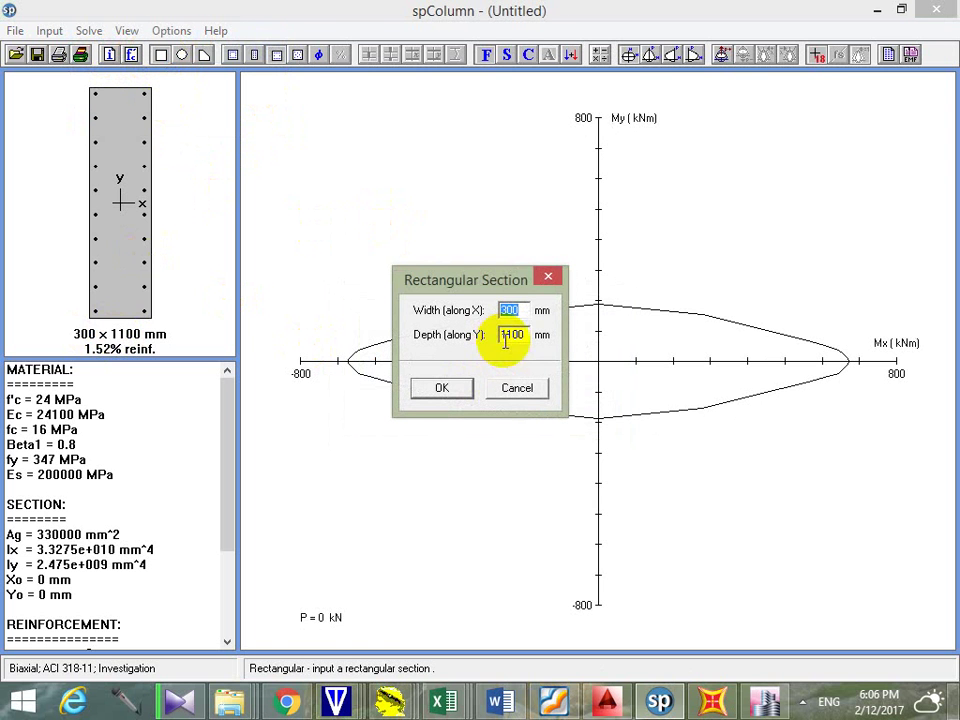
{"action": "type", "text": "35"}
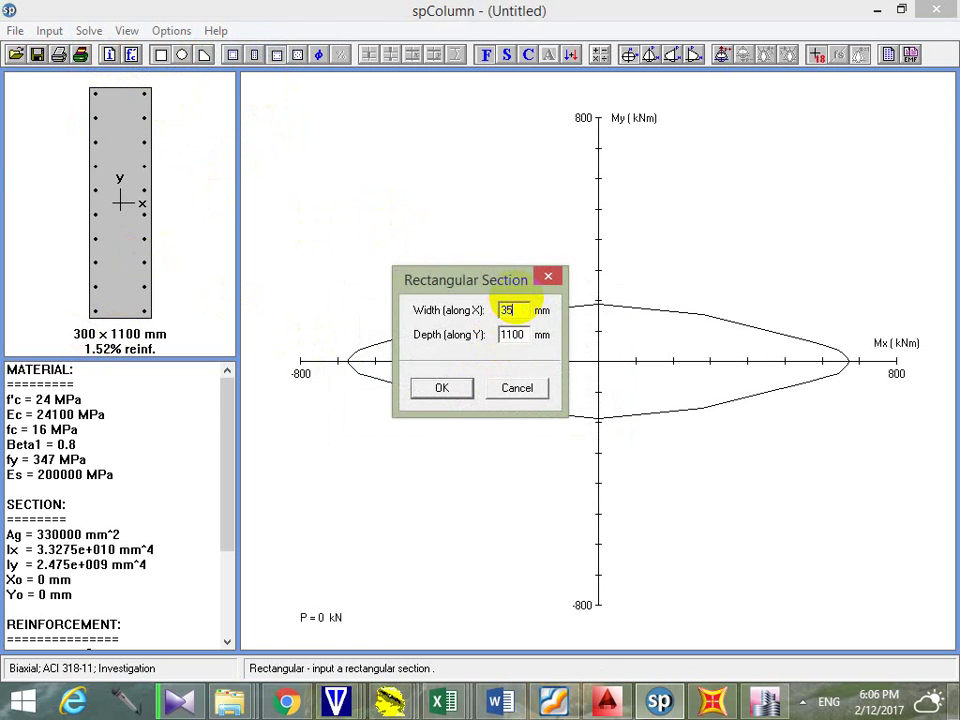
{"action": "type", "text": "0"}
{"action": "left_click", "coordinate": [441, 387]}
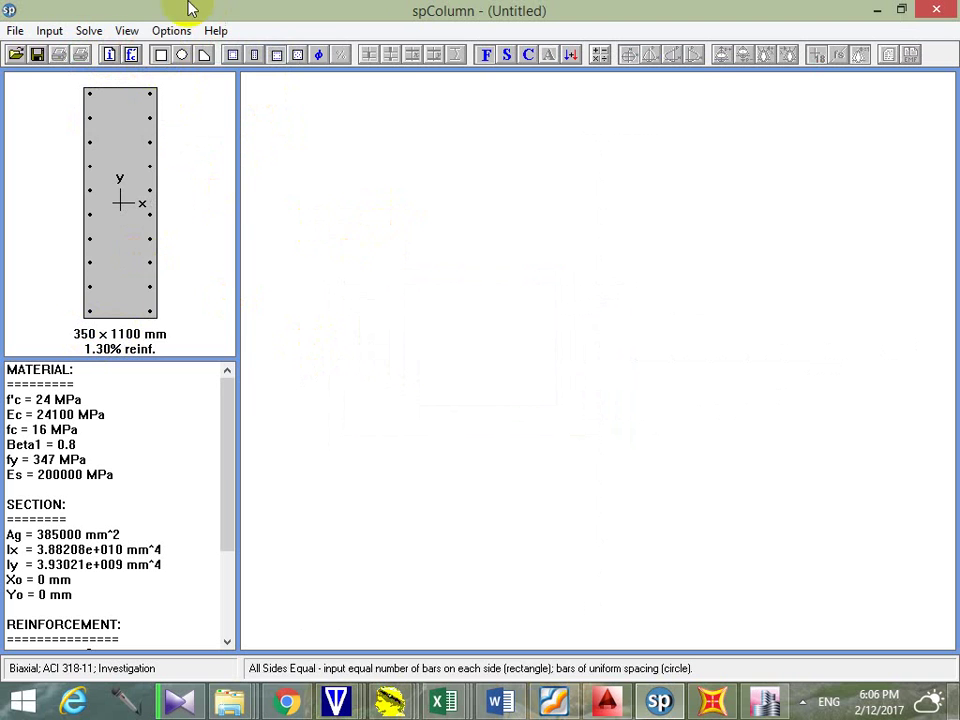
{"action": "left_click", "coordinate": [127, 34]}
{"action": "left_click", "coordinate": [246, 58]}
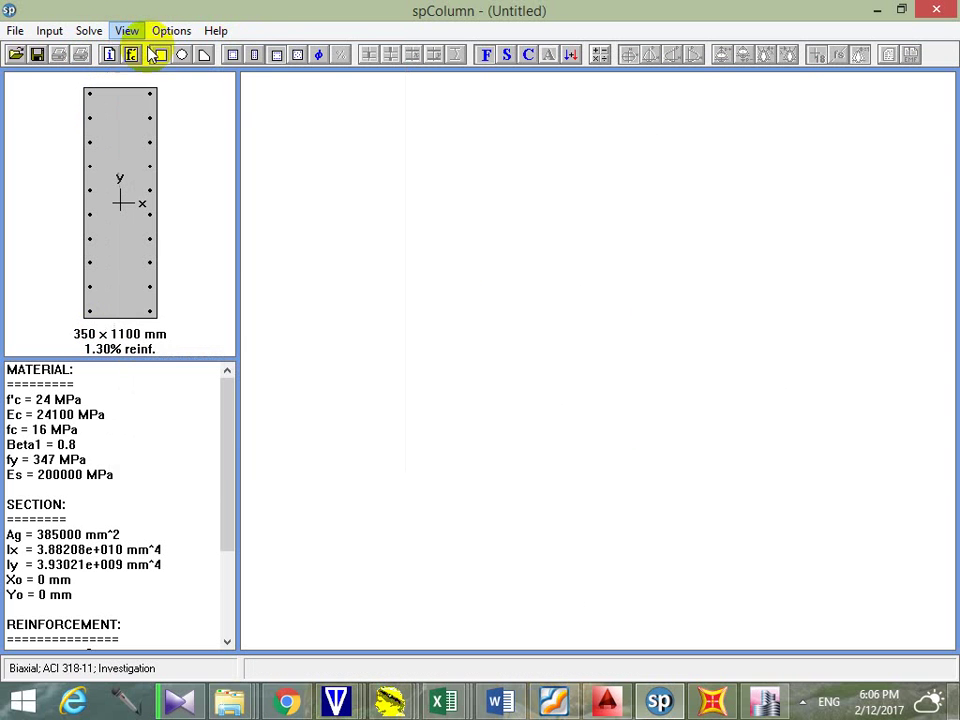
{"action": "left_click", "coordinate": [88, 32]}
{"action": "left_click", "coordinate": [97, 51]}
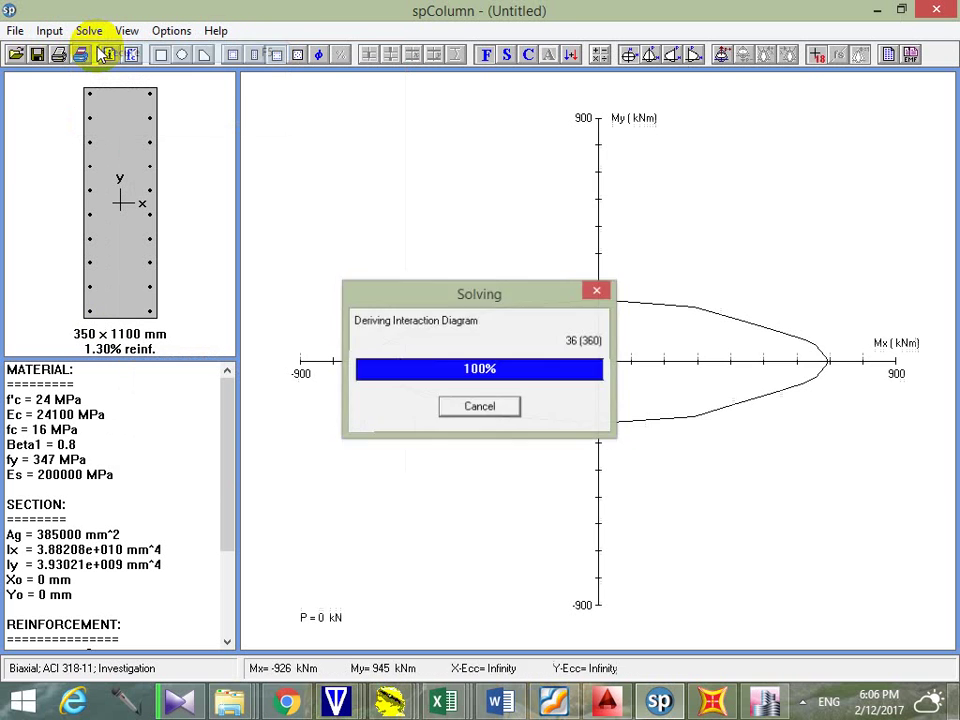
Reduce the section's depth along Y to 1000 mm and rerun the solver
{"action": "left_click", "coordinate": [161, 54]}
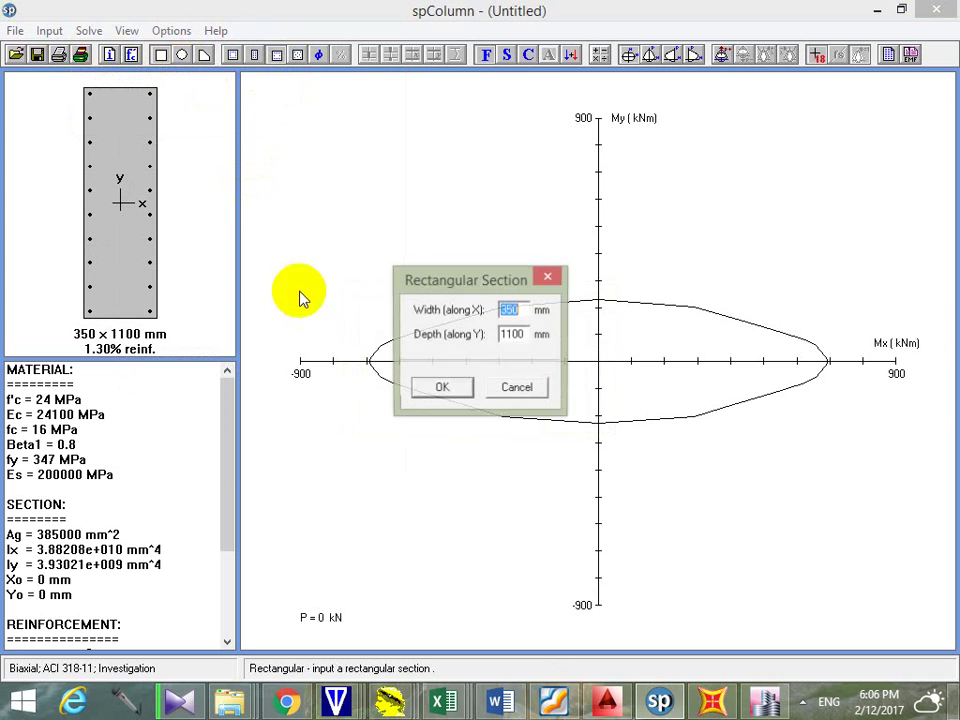
{"action": "left_click", "coordinate": [508, 336]}
{"action": "type", "text": "1000"}
{"action": "left_click", "coordinate": [441, 388]}
{"action": "left_click", "coordinate": [88, 31]}
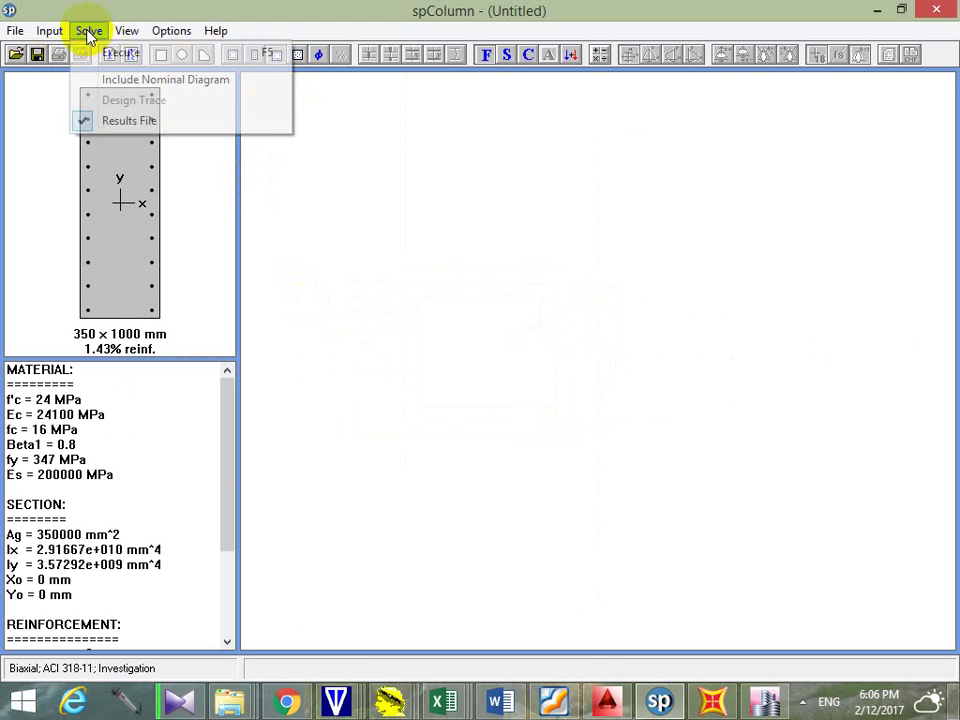
{"action": "left_click", "coordinate": [119, 53]}
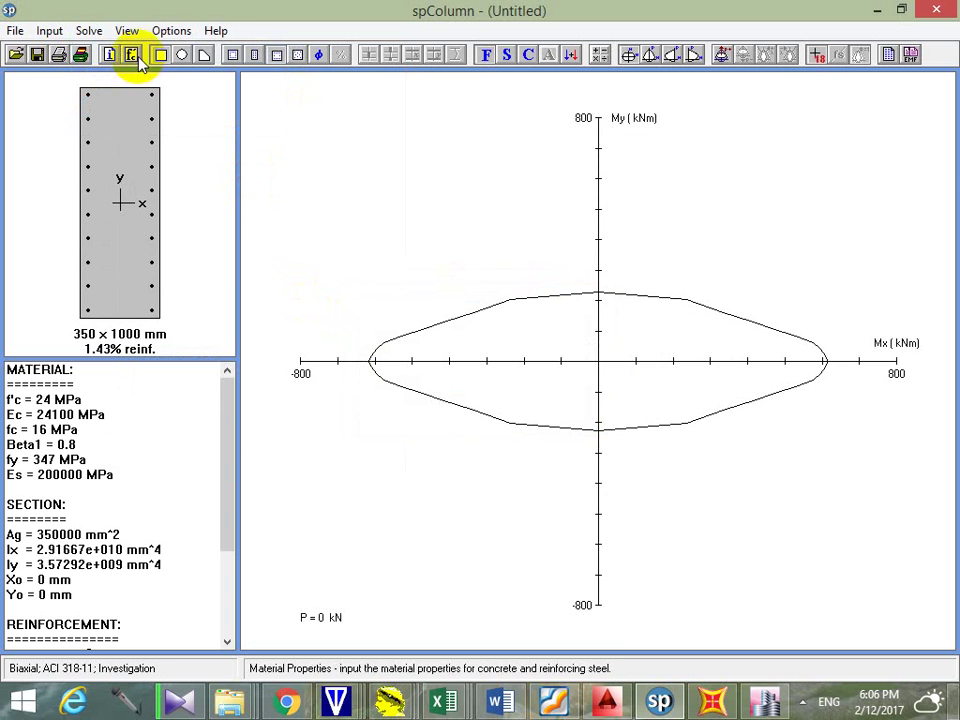
Set the reinforcement bar size to #16 on all four sides, using the different-sides bar layout
{"action": "left_click", "coordinate": [240, 55]}
{"action": "key", "text": "Escape"}
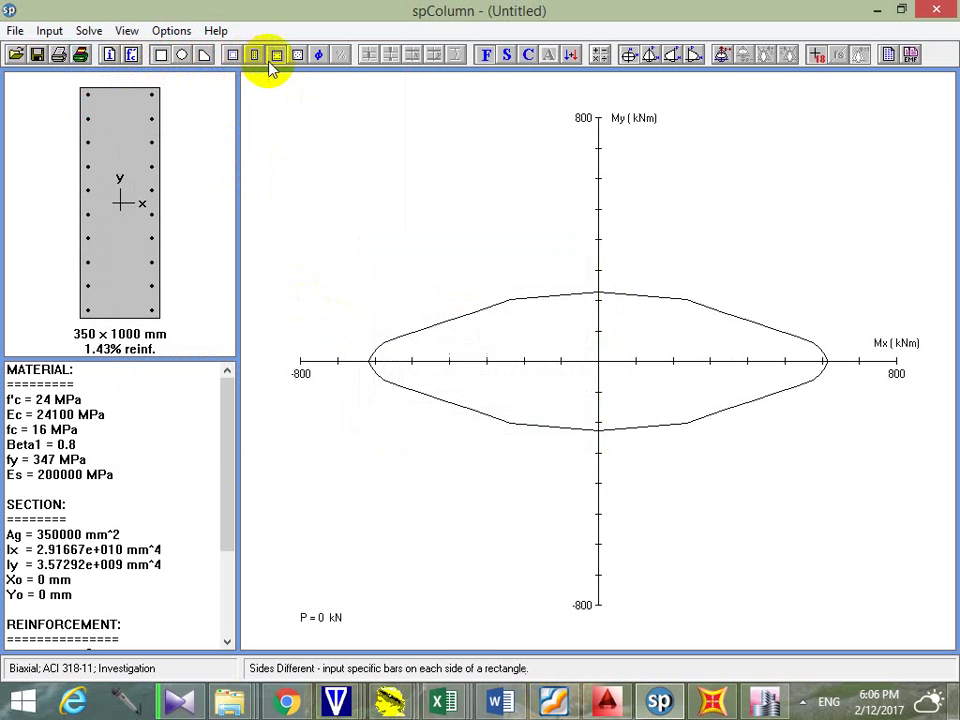
{"action": "left_click", "coordinate": [272, 58]}
{"action": "type", "text": "2"}
{"action": "left_click", "coordinate": [430, 314]}
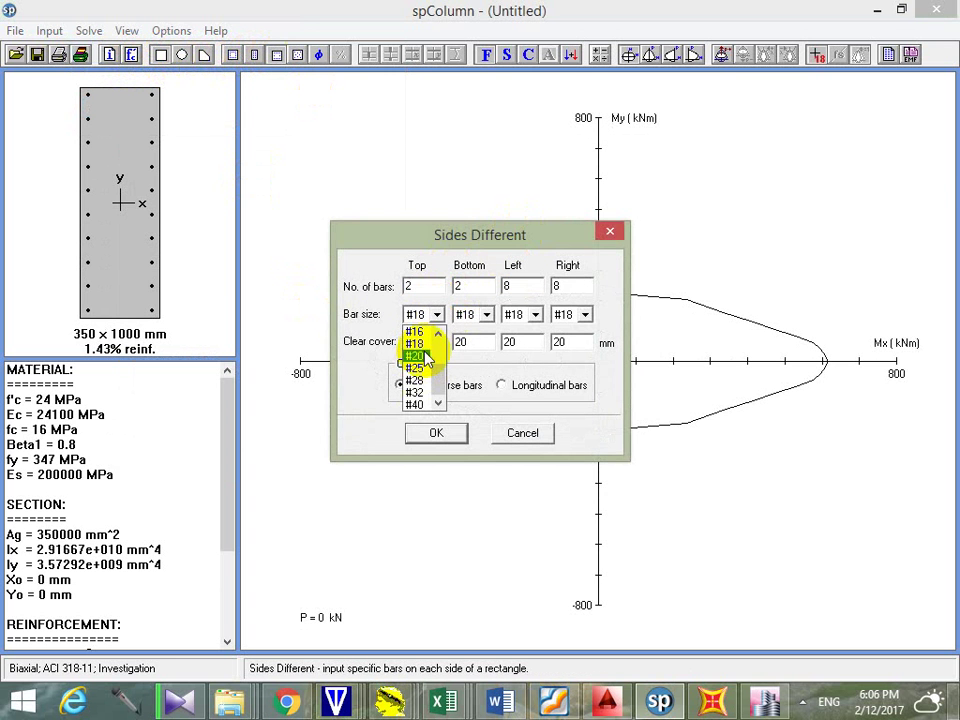
{"action": "left_click", "coordinate": [418, 332]}
{"action": "left_click", "coordinate": [486, 314]}
{"action": "left_click", "coordinate": [466, 331]}
{"action": "left_click", "coordinate": [535, 314]}
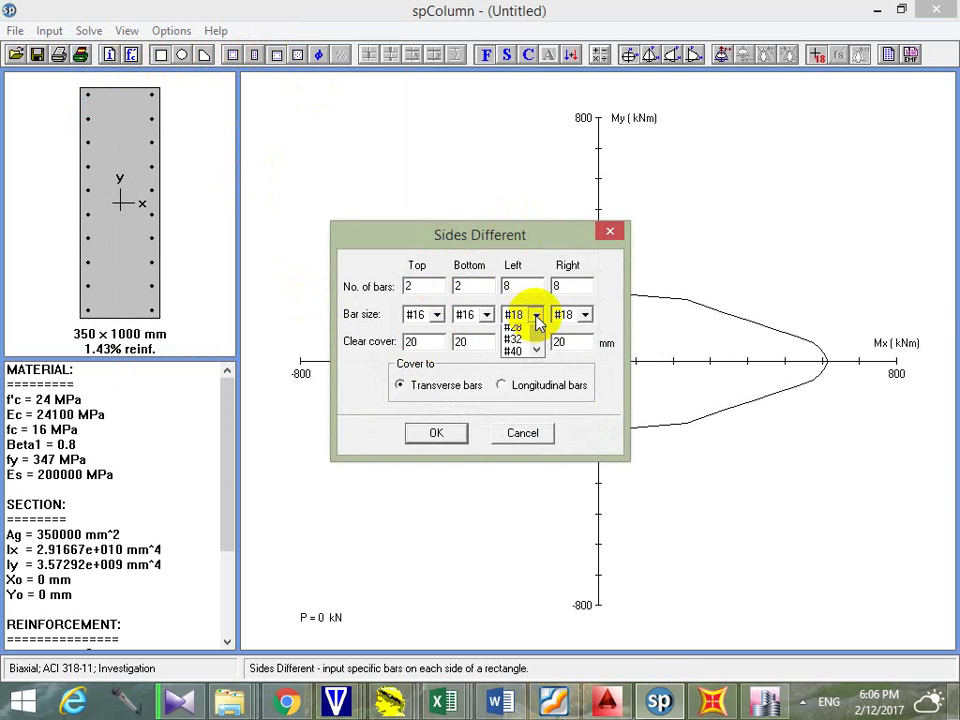
{"action": "left_click", "coordinate": [528, 332]}
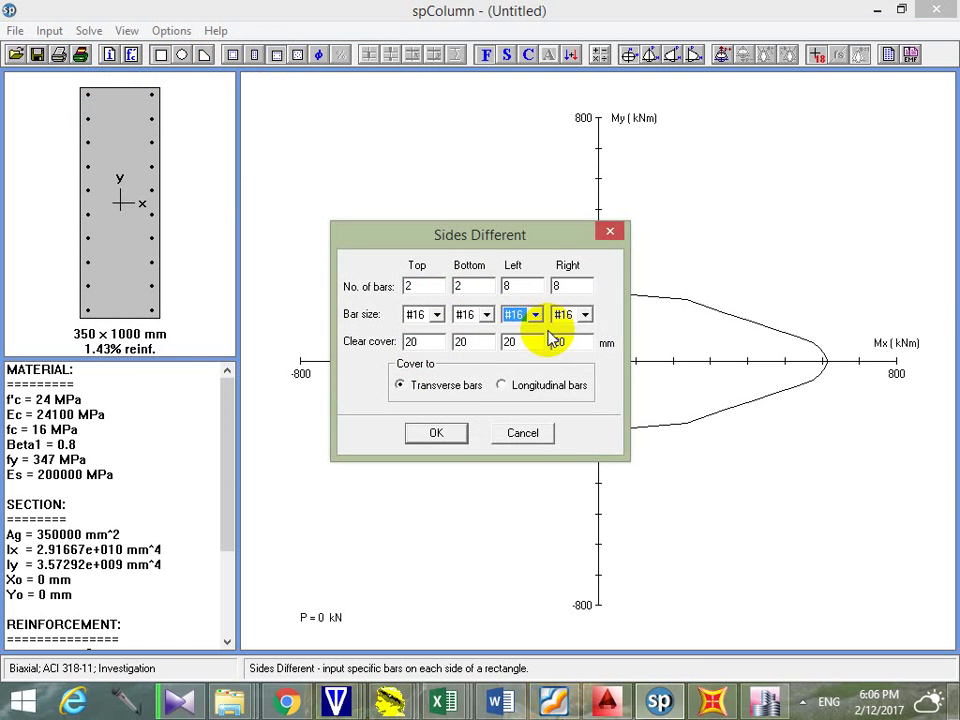
{"action": "left_click", "coordinate": [437, 433]}
Solve the section with the #16 bars and dismiss the resulting message
{"action": "left_click", "coordinate": [87, 32]}
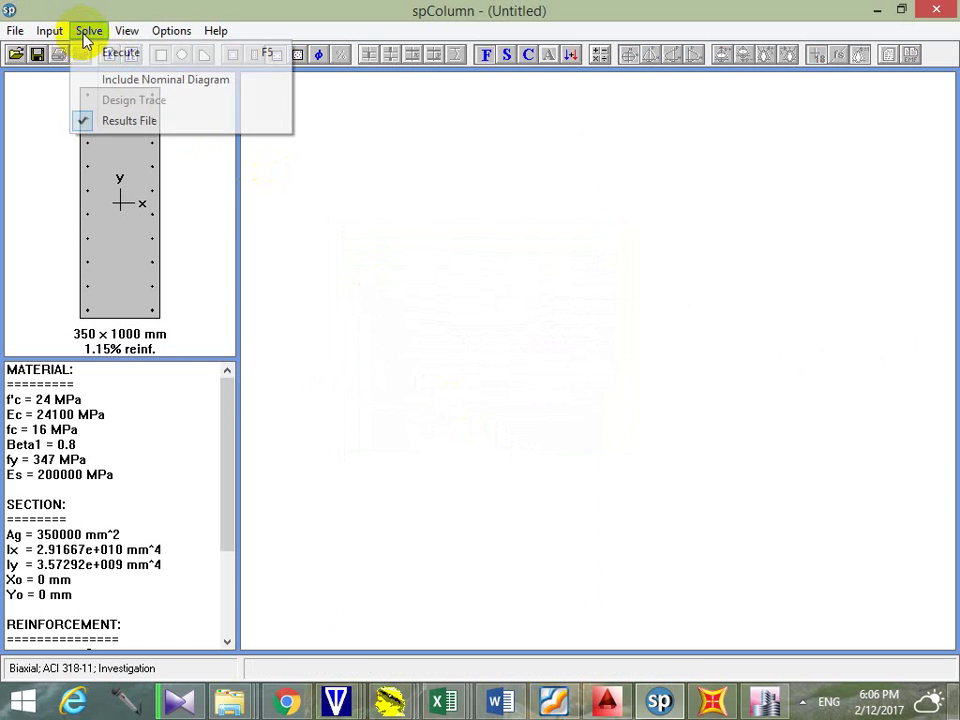
{"action": "left_click", "coordinate": [96, 51]}
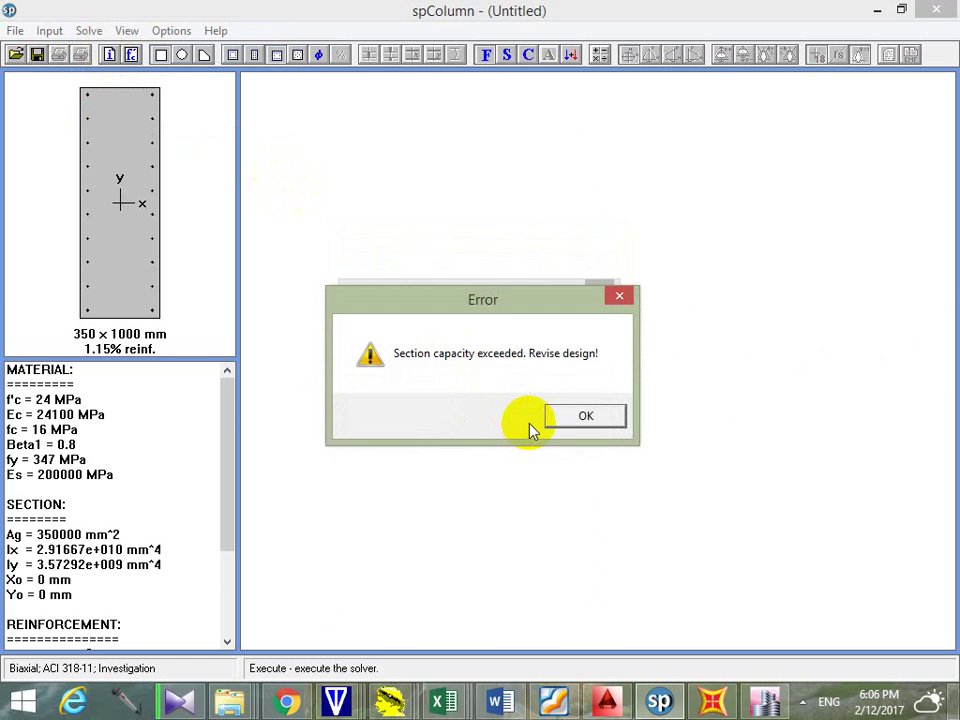
{"action": "key", "text": "Return"}
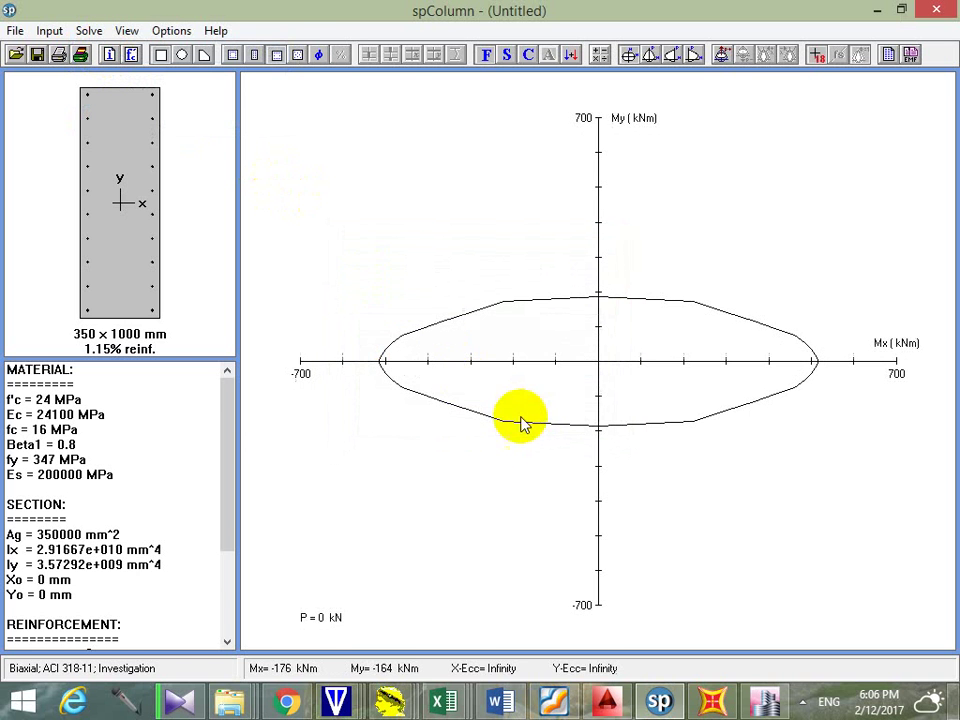
Set the bar size to #18 on all four sides and solve the column again
{"action": "left_click", "coordinate": [278, 56]}
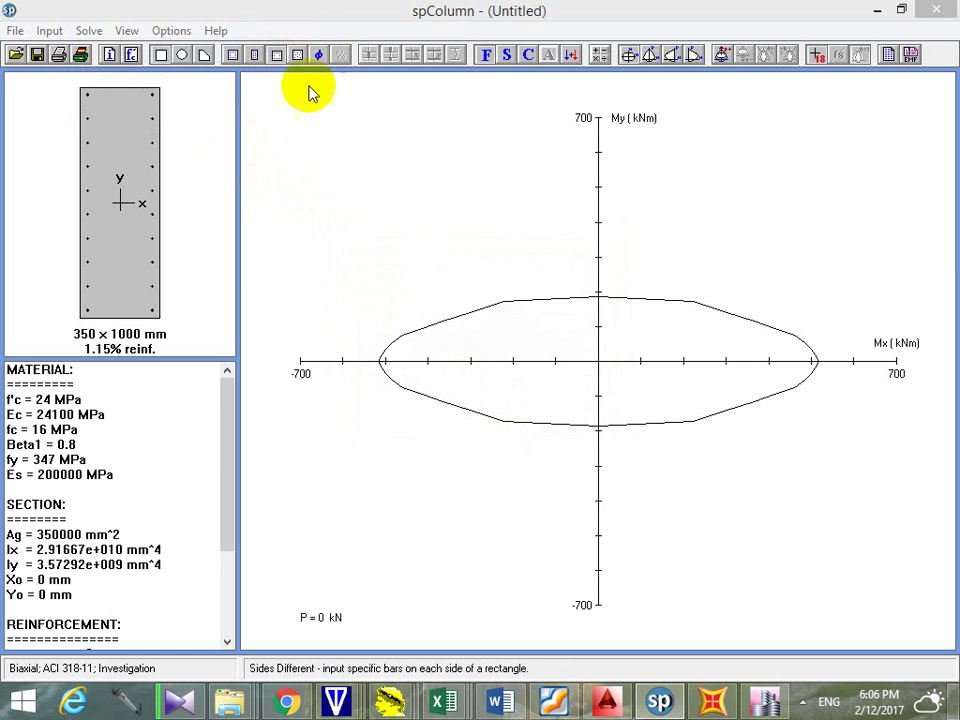
{"action": "left_click", "coordinate": [436, 314]}
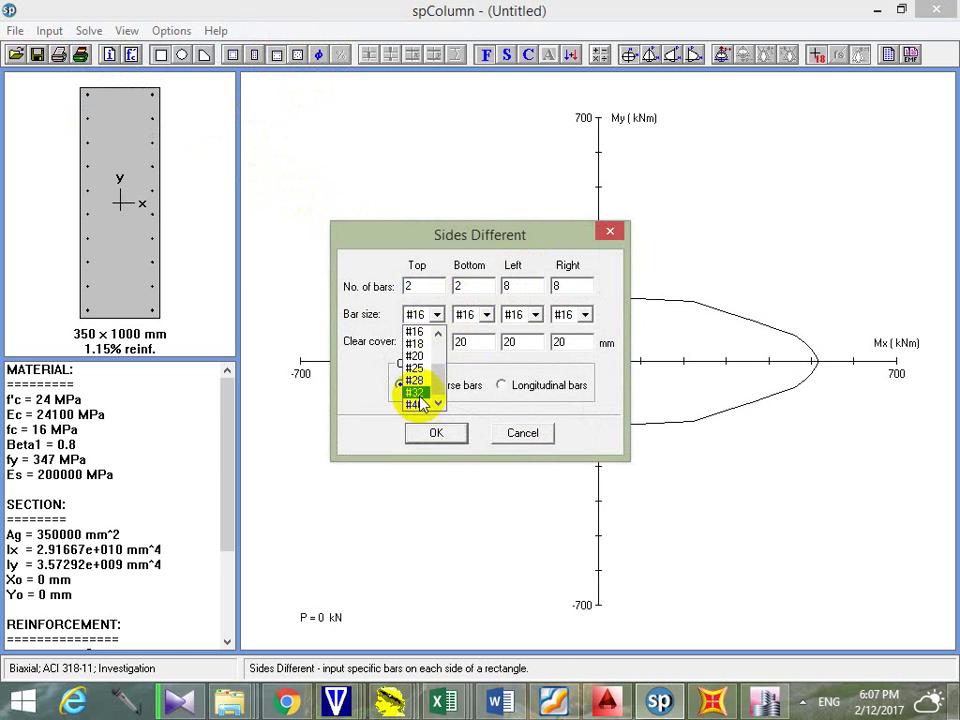
{"action": "left_click", "coordinate": [426, 342]}
{"action": "left_click", "coordinate": [535, 314]}
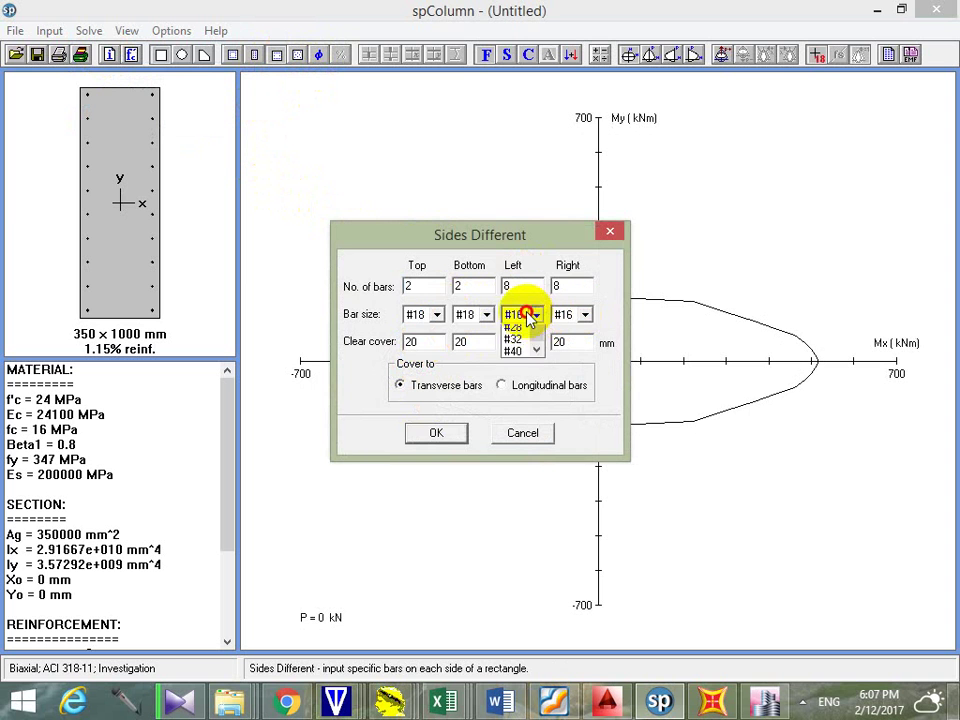
{"action": "left_click", "coordinate": [514, 342]}
{"action": "left_click", "coordinate": [456, 434]}
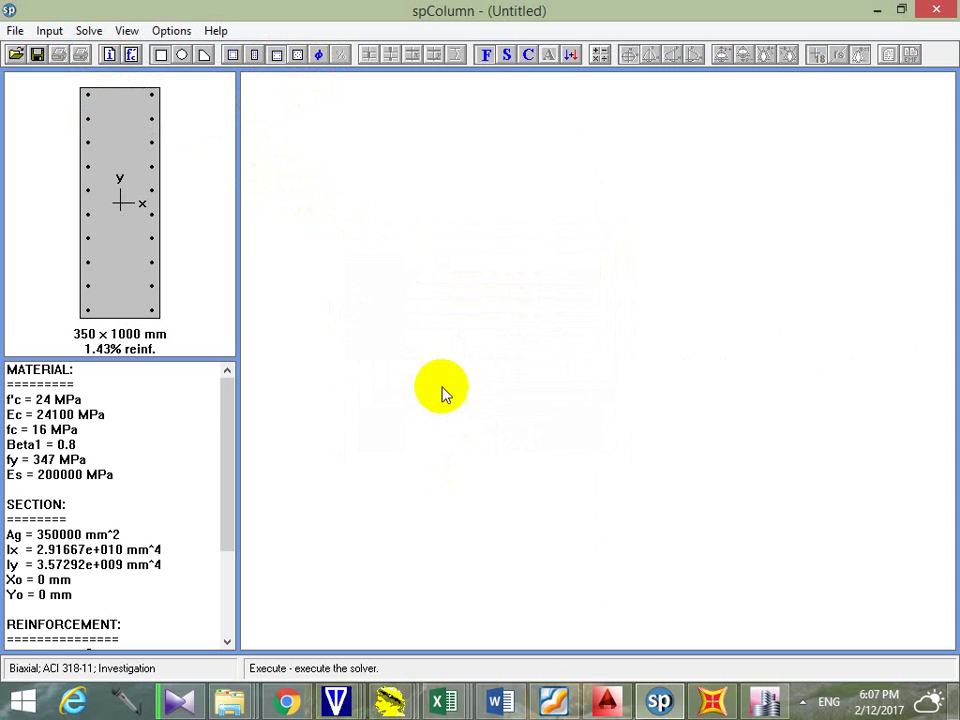
{"action": "left_click", "coordinate": [88, 31]}
{"action": "left_click", "coordinate": [95, 50]}
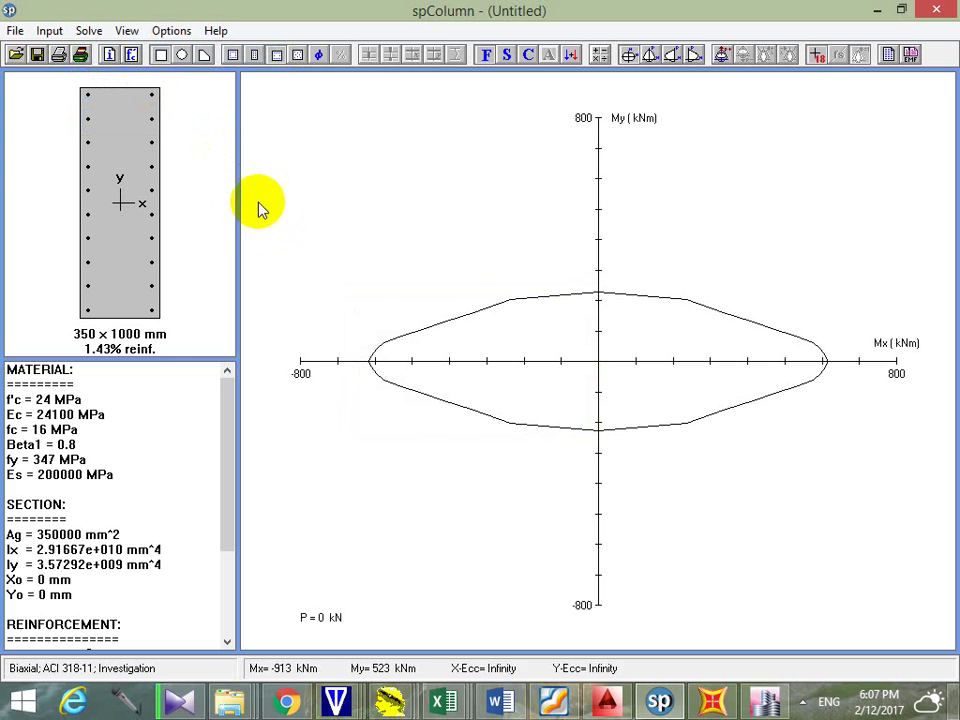
Display the P-M interaction diagram sliced at a moment angle of 156 degrees
{"action": "left_click", "coordinate": [650, 55]}
{"action": "mouse_move", "coordinate": [450, 305]}
{"action": "left_mouse_down"}
{"action": "mouse_move", "coordinate": [446, 321]}
{"action": "mouse_move", "coordinate": [450, 298]}
{"action": "left_mouse_up"}
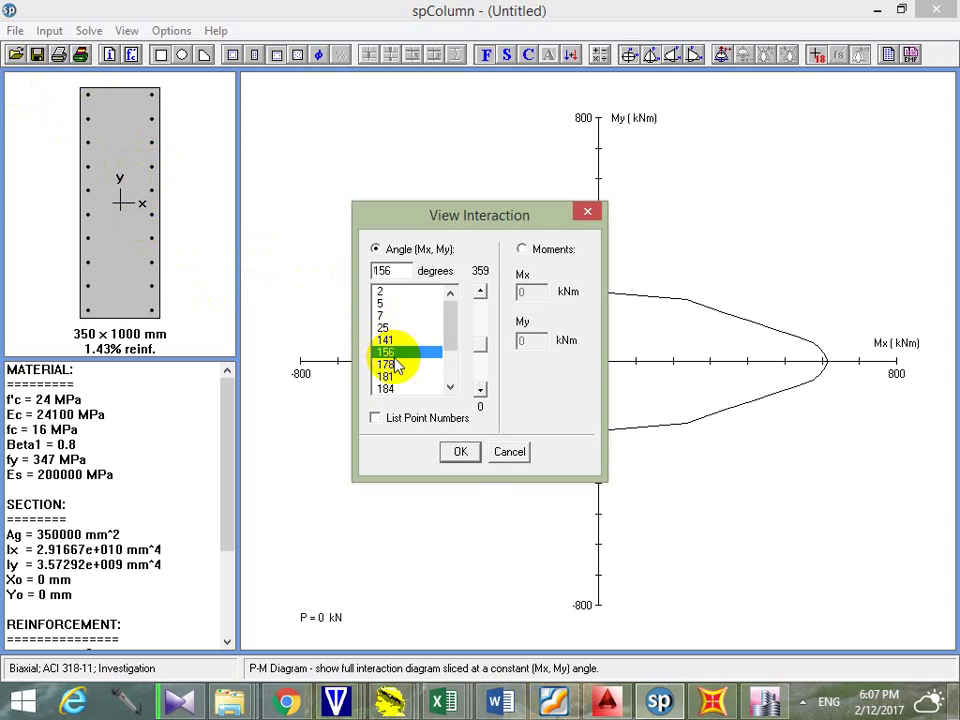
{"action": "left_click", "coordinate": [465, 452]}
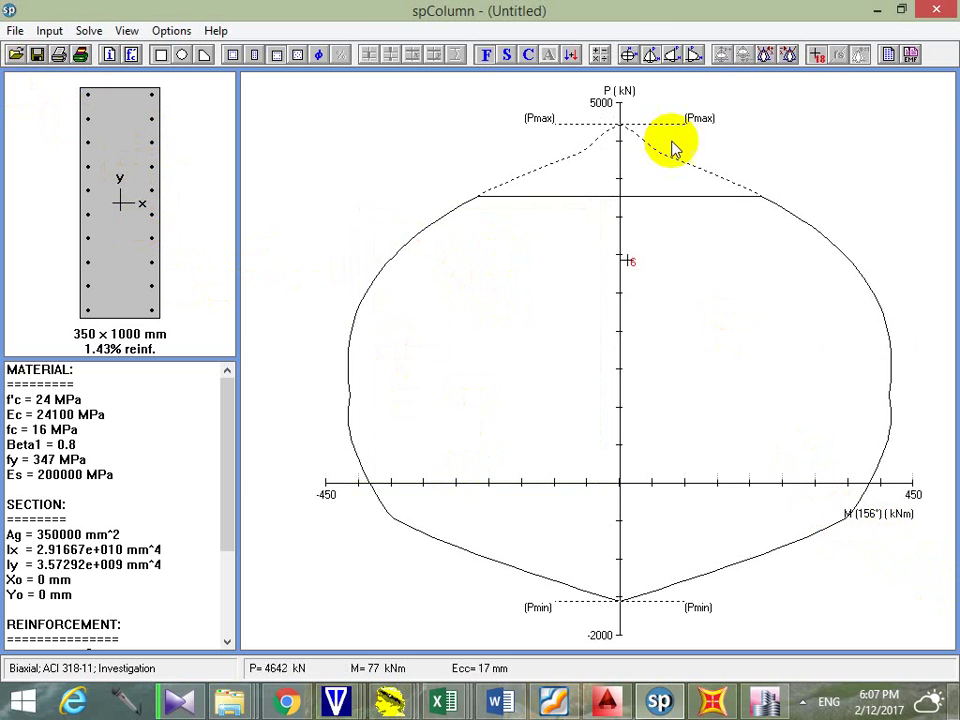
Display the Mx-My contours at design axial loads of 2935 kN and 2698 kN
{"action": "left_click", "coordinate": [630, 56]}
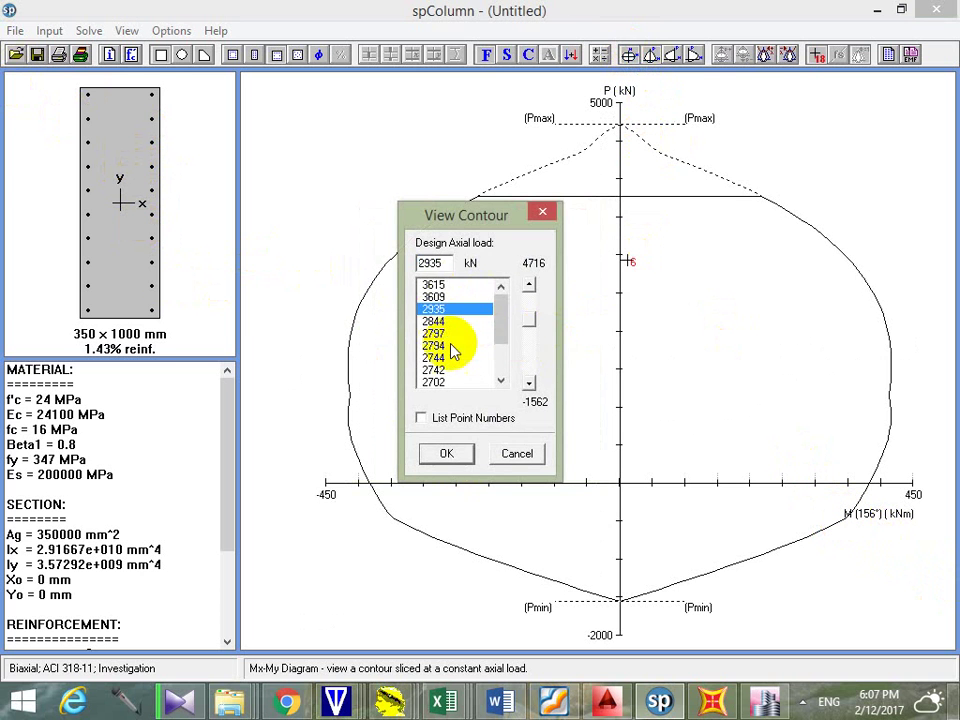
{"action": "left_click", "coordinate": [466, 452]}
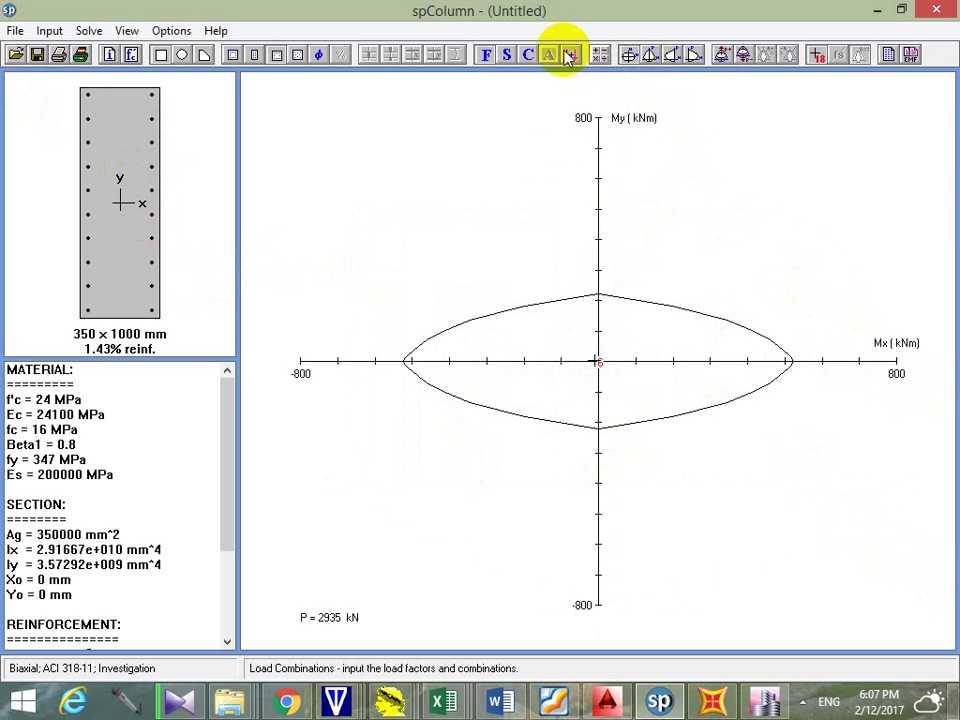
{"action": "left_click", "coordinate": [631, 57]}
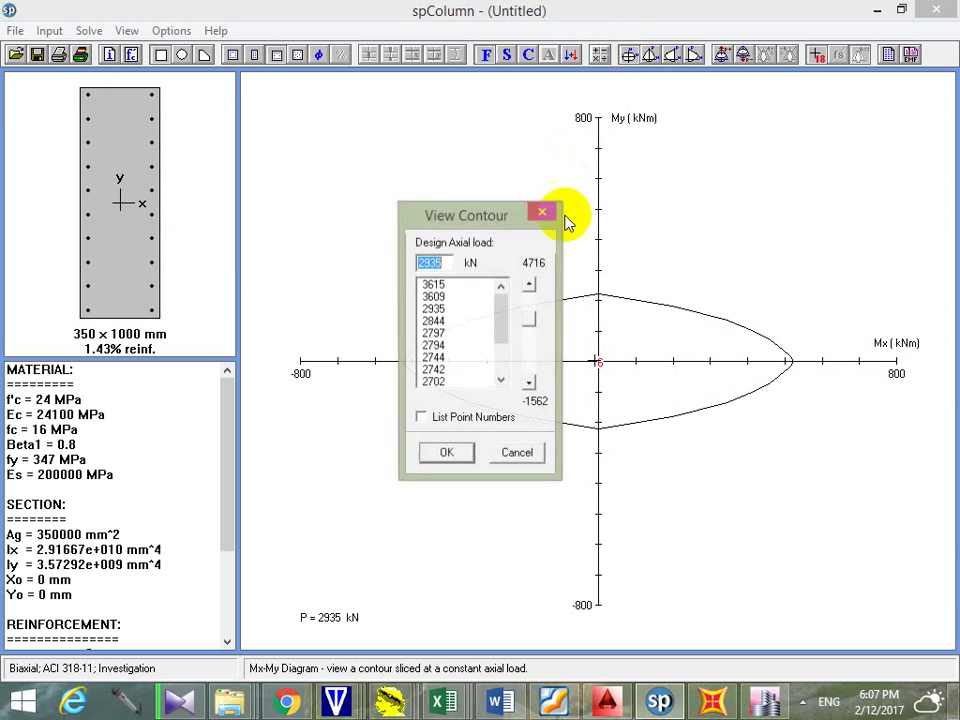
{"action": "left_click_drag", "start_coordinate": [508, 311], "coordinate": [449, 367]}
{"action": "left_click", "coordinate": [446, 358]}
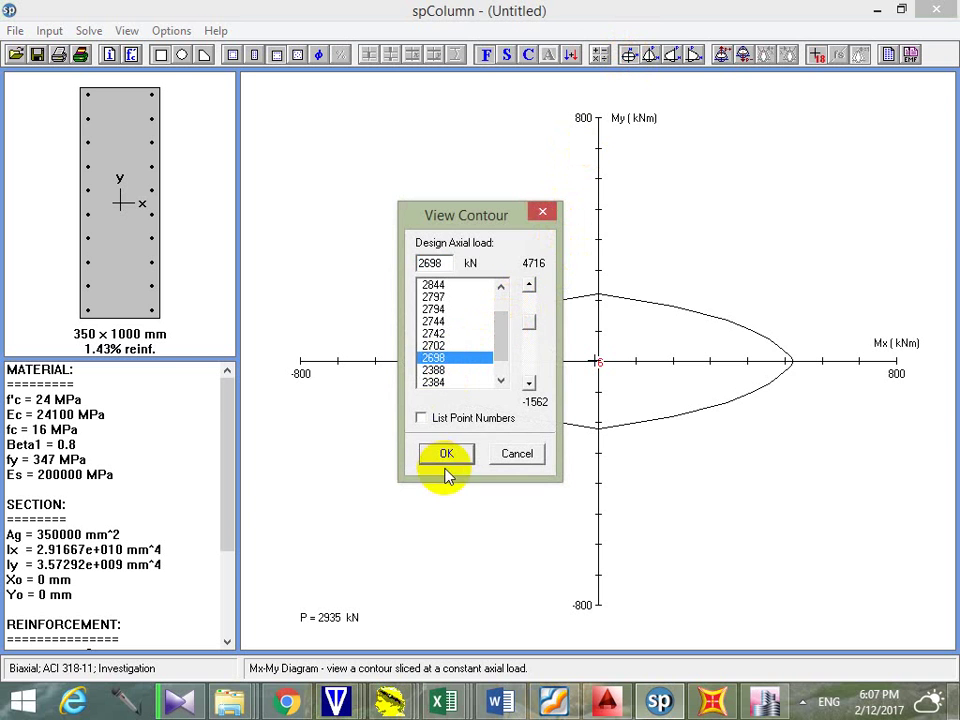
{"action": "left_click", "coordinate": [446, 453]}
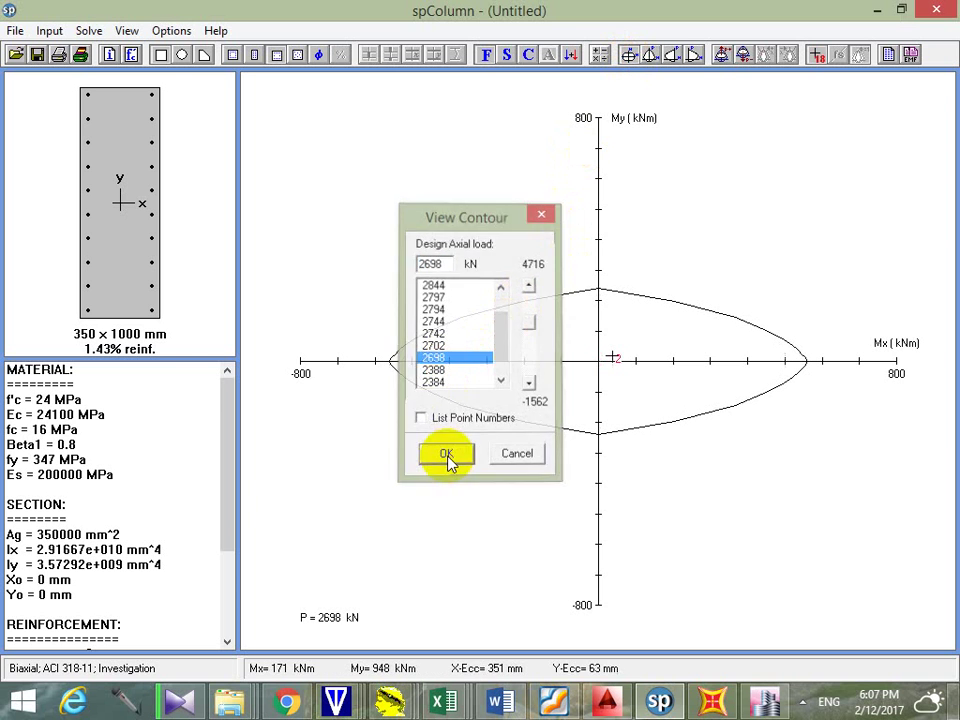
View the Mx-My contours for axial loads of 2346 kN and 3615 kN
{"action": "left_click", "coordinate": [632, 55]}
{"action": "left_click_drag", "start_coordinate": [510, 320], "coordinate": [506, 340]}
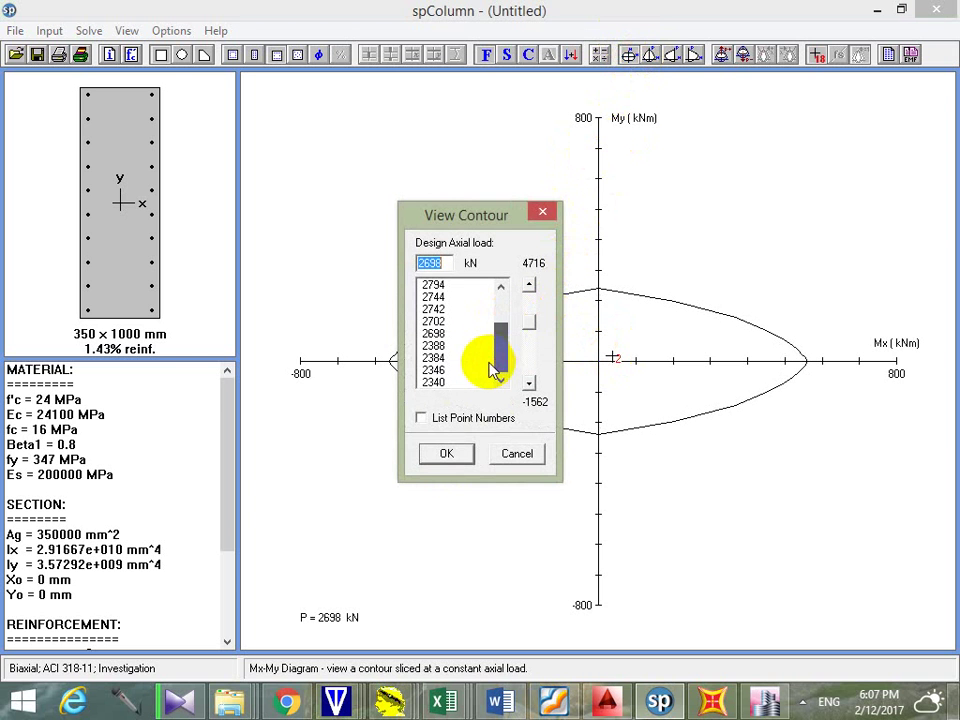
{"action": "left_click", "coordinate": [435, 369]}
{"action": "left_click", "coordinate": [446, 455]}
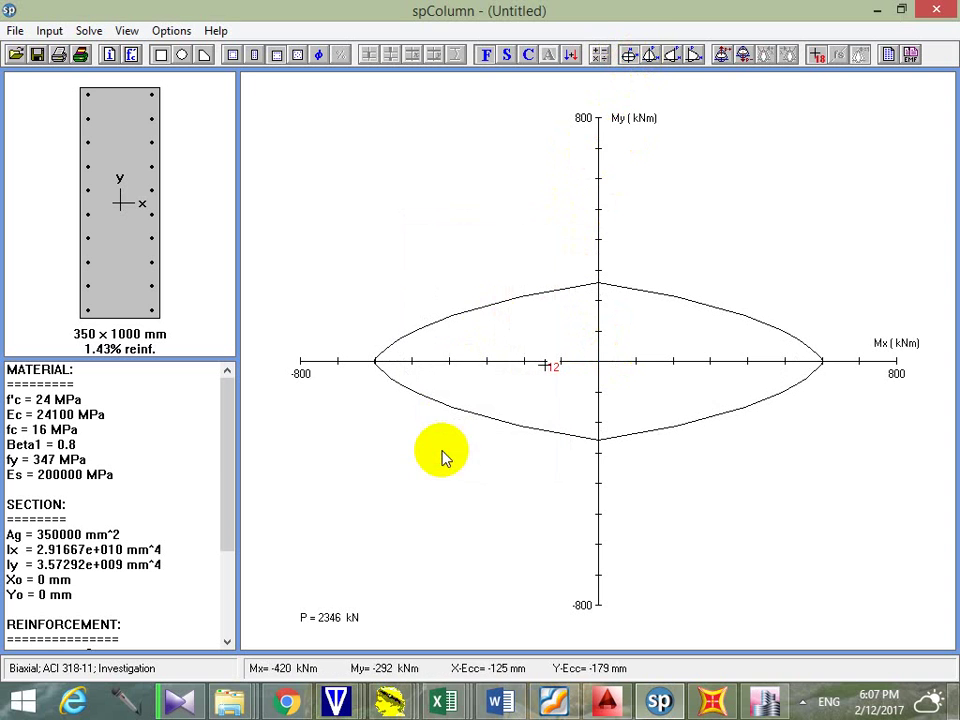
{"action": "left_click", "coordinate": [632, 57]}
{"action": "left_click", "coordinate": [435, 285]}
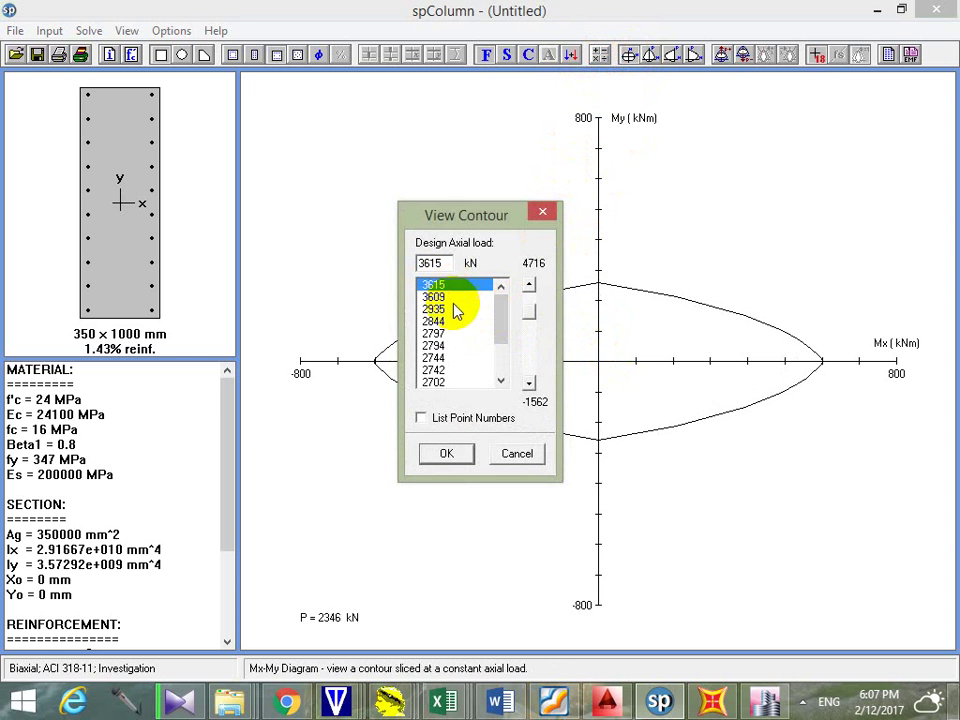
{"action": "left_click", "coordinate": [446, 453]}
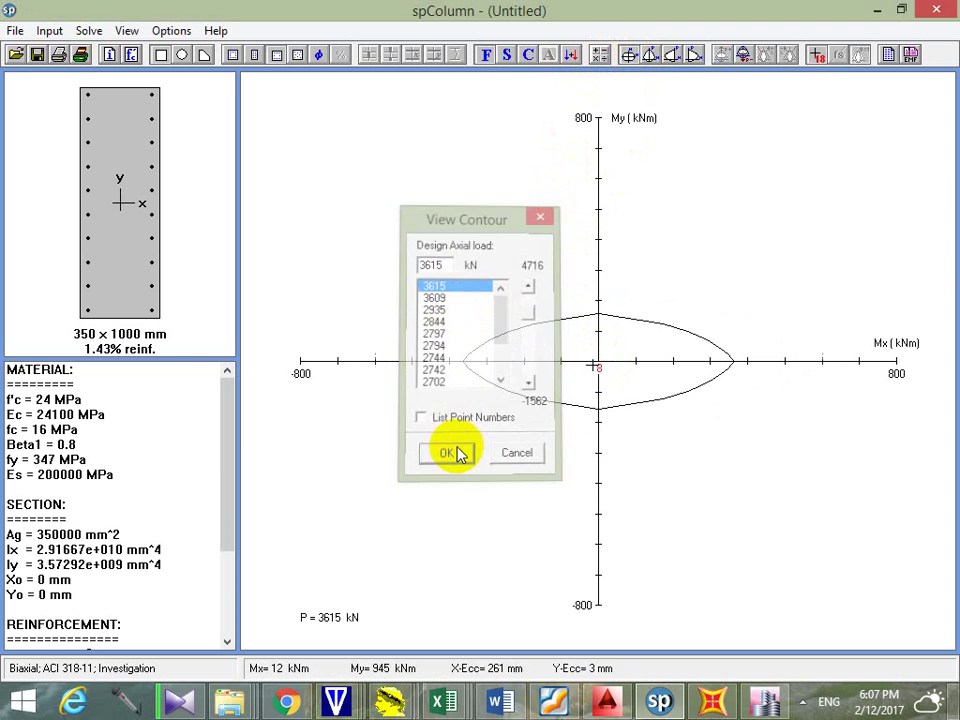
Show the Mx-My contour at a design axial load of 2744 kN
{"action": "left_click", "coordinate": [632, 55]}
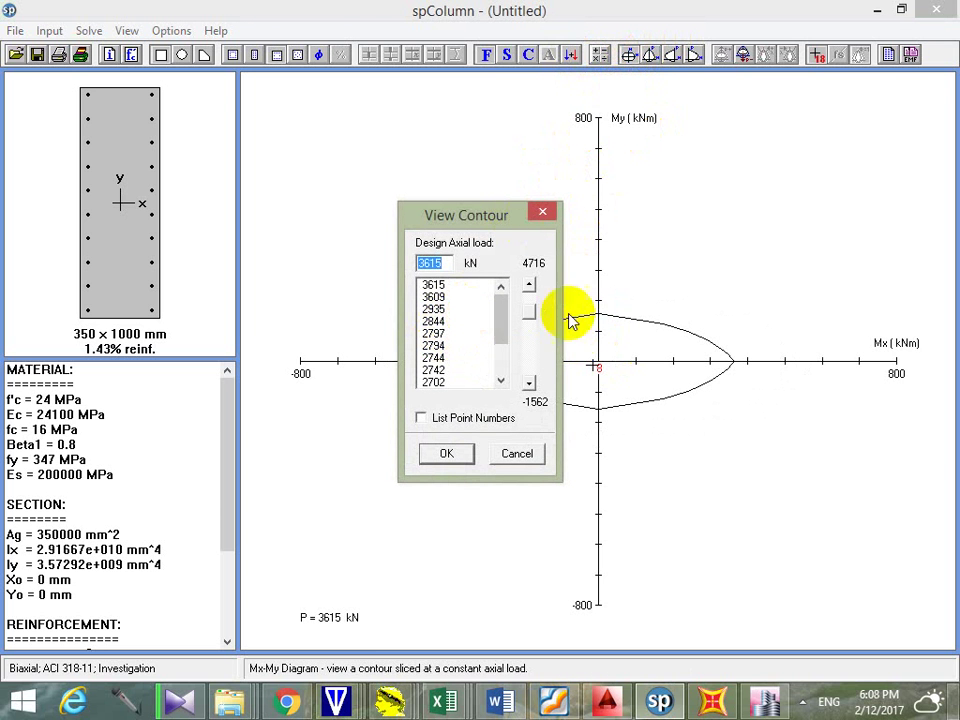
{"action": "left_click", "coordinate": [440, 358]}
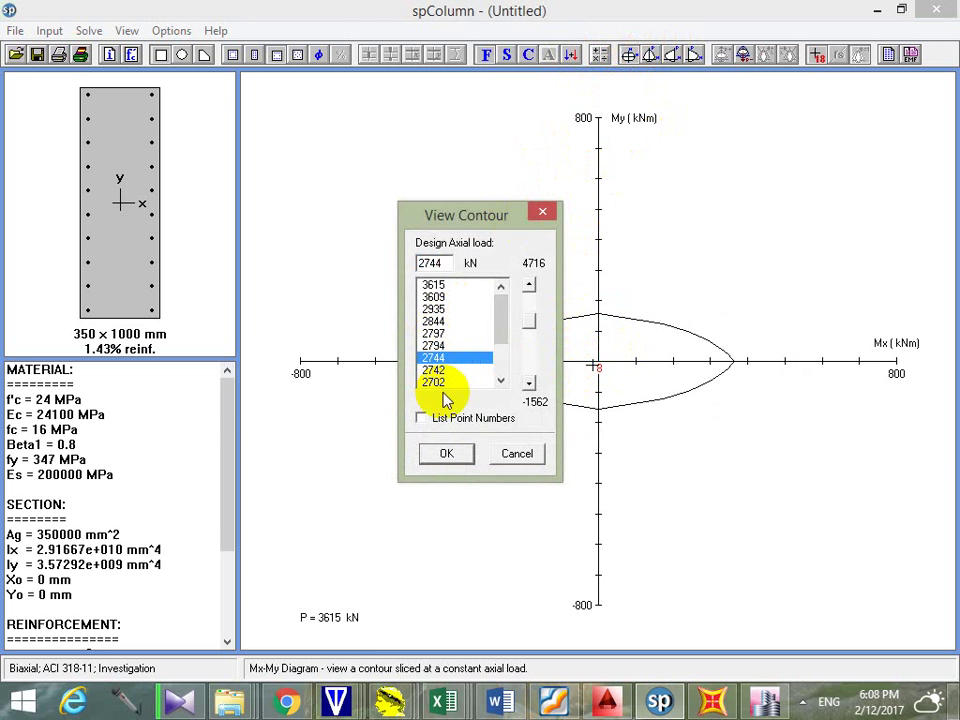
{"action": "left_click", "coordinate": [447, 455]}
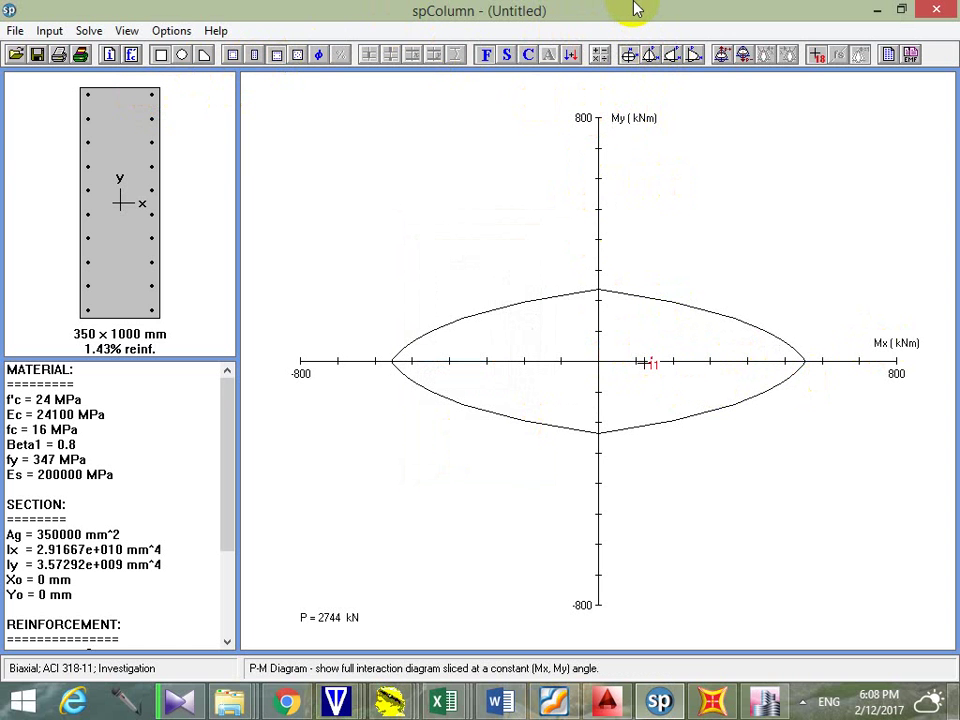
Show the Mx-My contour sliced at a design axial load of 2794 kN
{"action": "left_click", "coordinate": [629, 54]}
{"action": "left_click", "coordinate": [456, 346]}
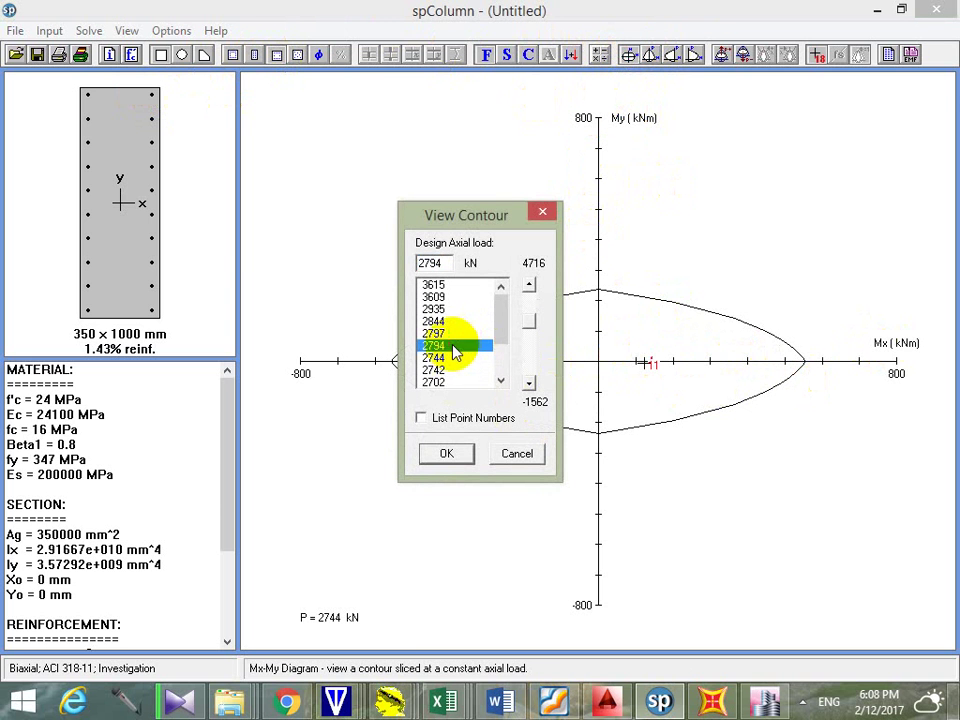
{"action": "left_click", "coordinate": [443, 454]}
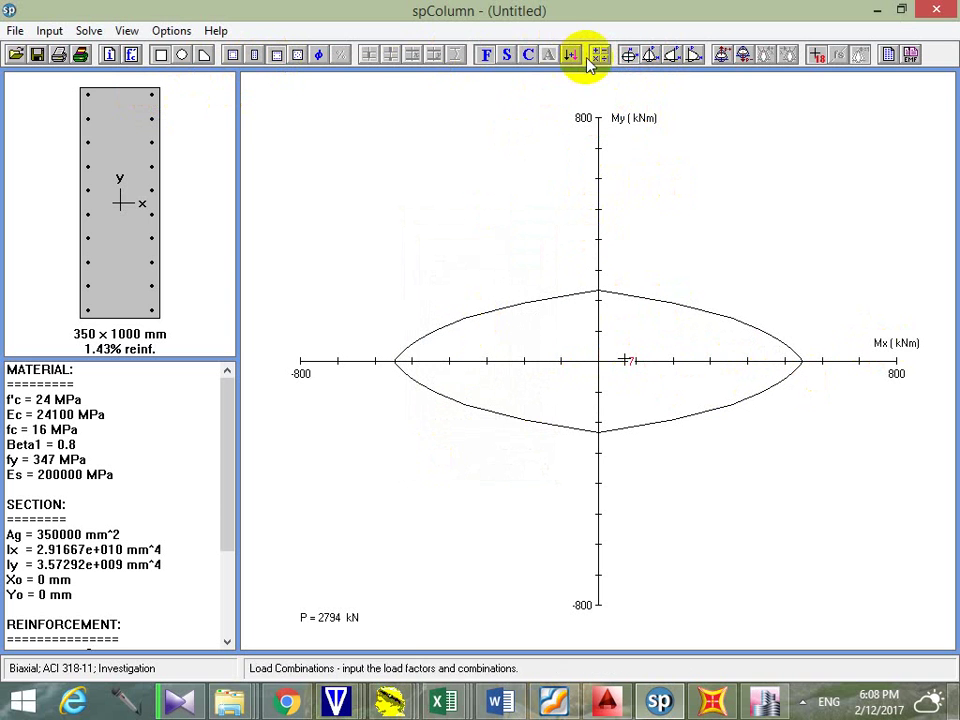
{"action": "left_click", "coordinate": [633, 52]}
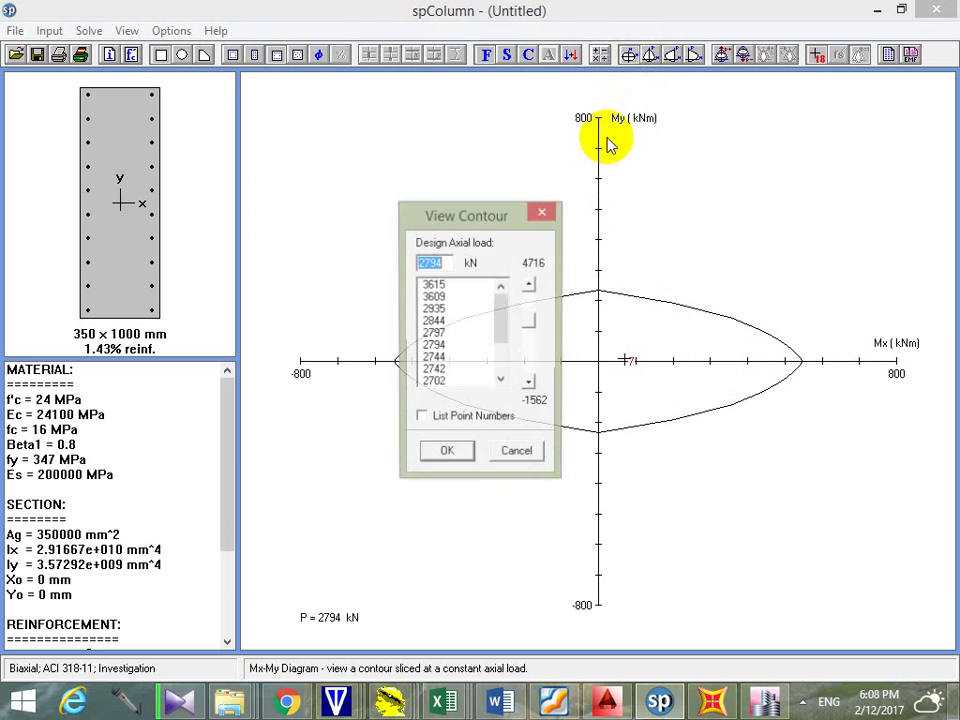
{"action": "left_click_drag", "start_coordinate": [501, 317], "coordinate": [495, 337]}
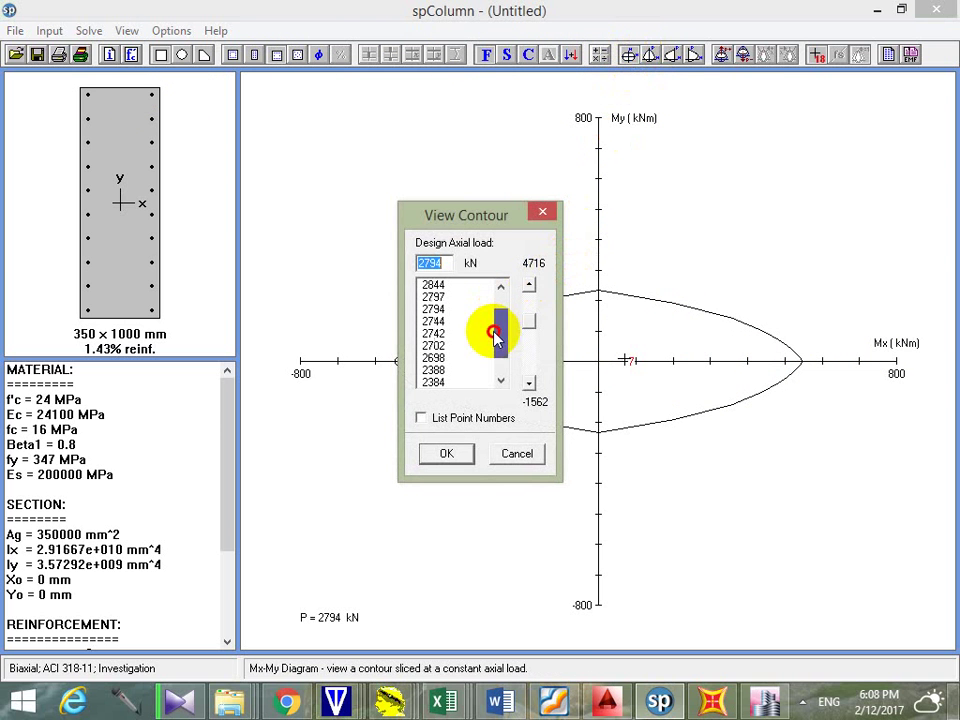
{"action": "left_click", "coordinate": [440, 346]}
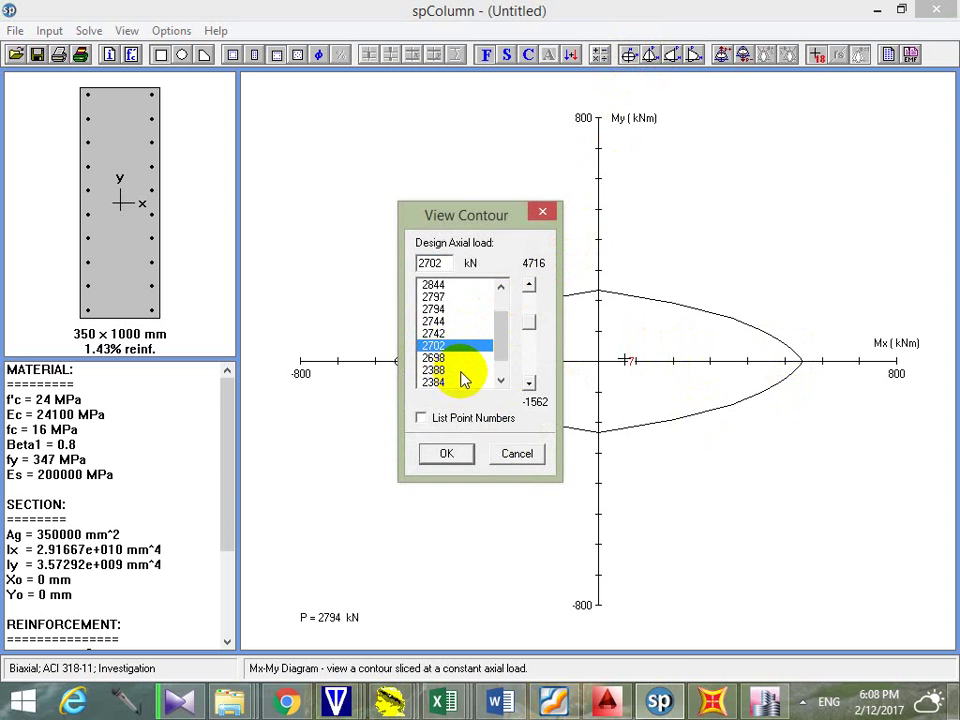
{"action": "left_click", "coordinate": [542, 211]}
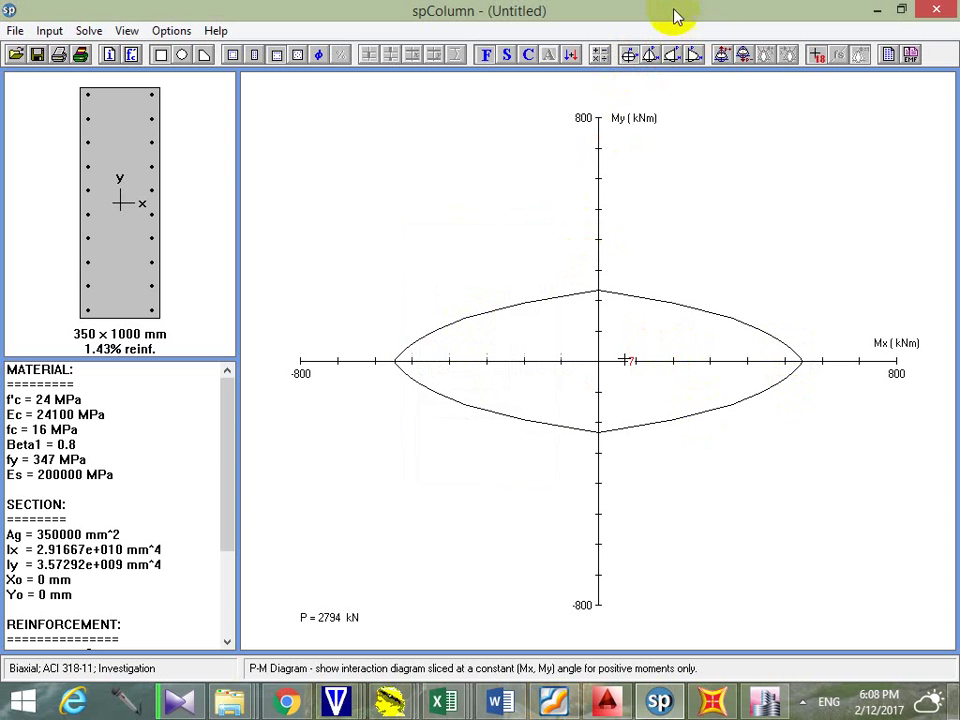
Display the full P-M interaction diagrams sliced at moment angles of 141 and 25 degrees
{"action": "left_click", "coordinate": [640, 54]}
{"action": "left_click", "coordinate": [414, 340]}
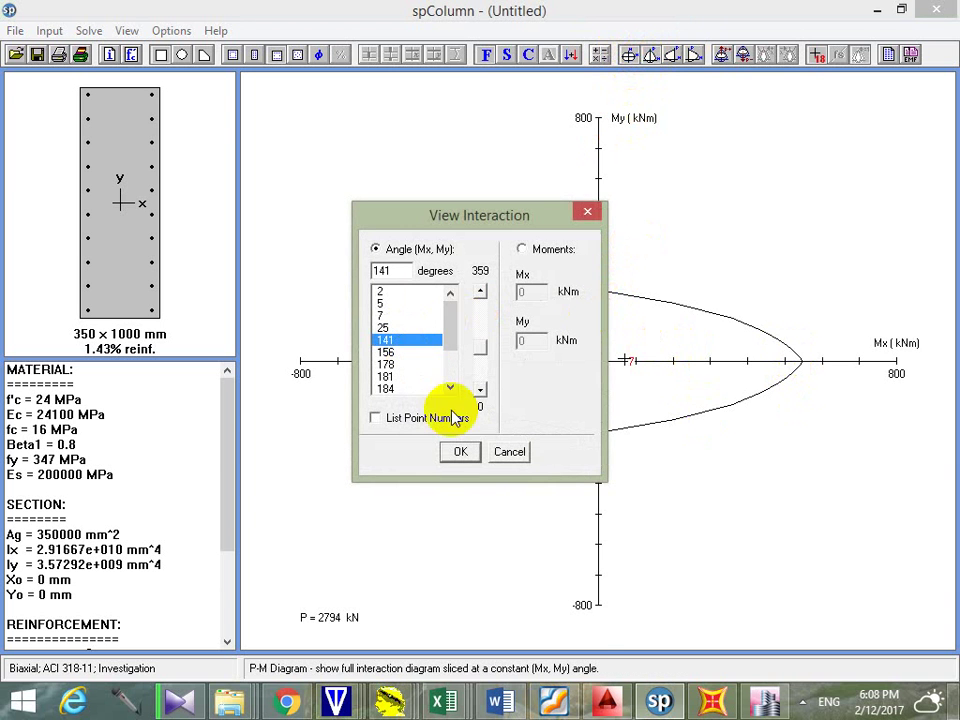
{"action": "left_click", "coordinate": [460, 451]}
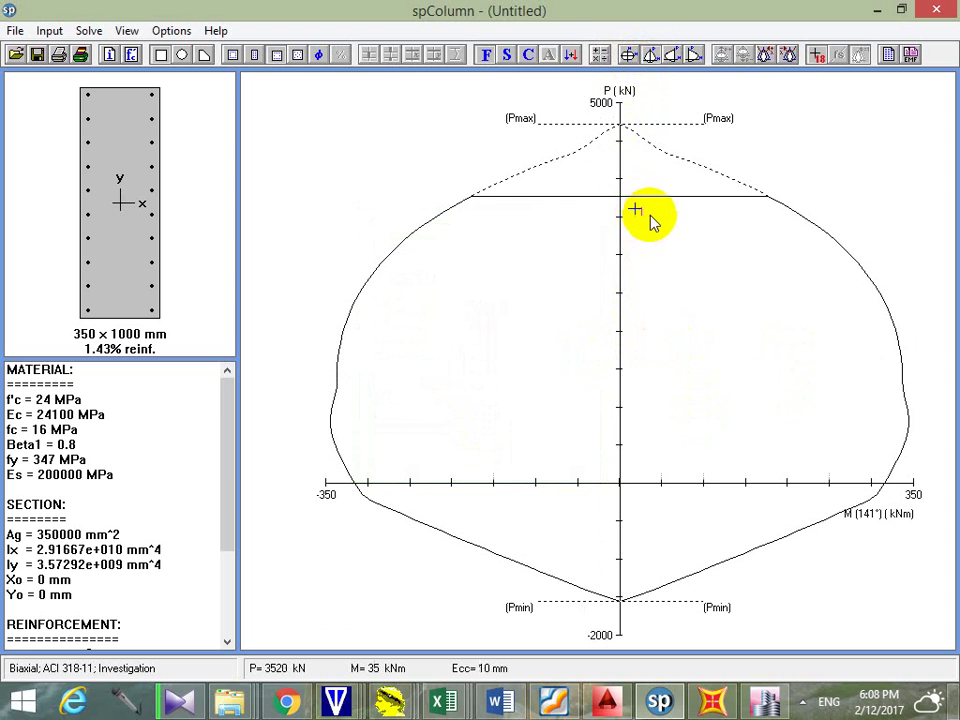
{"action": "left_click", "coordinate": [650, 55]}
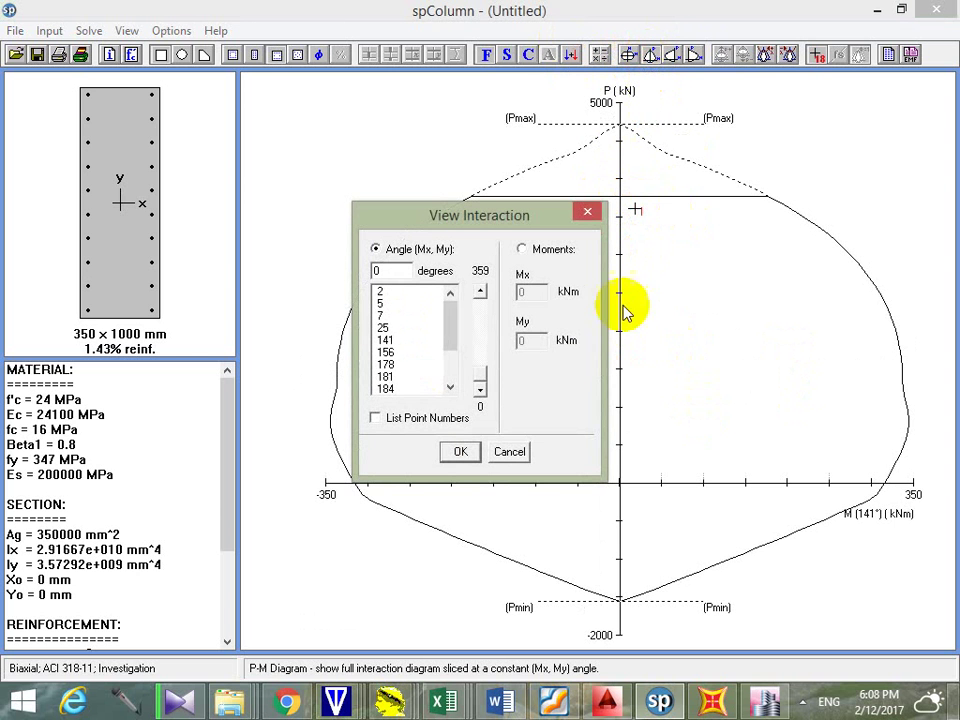
{"action": "left_click", "coordinate": [384, 327]}
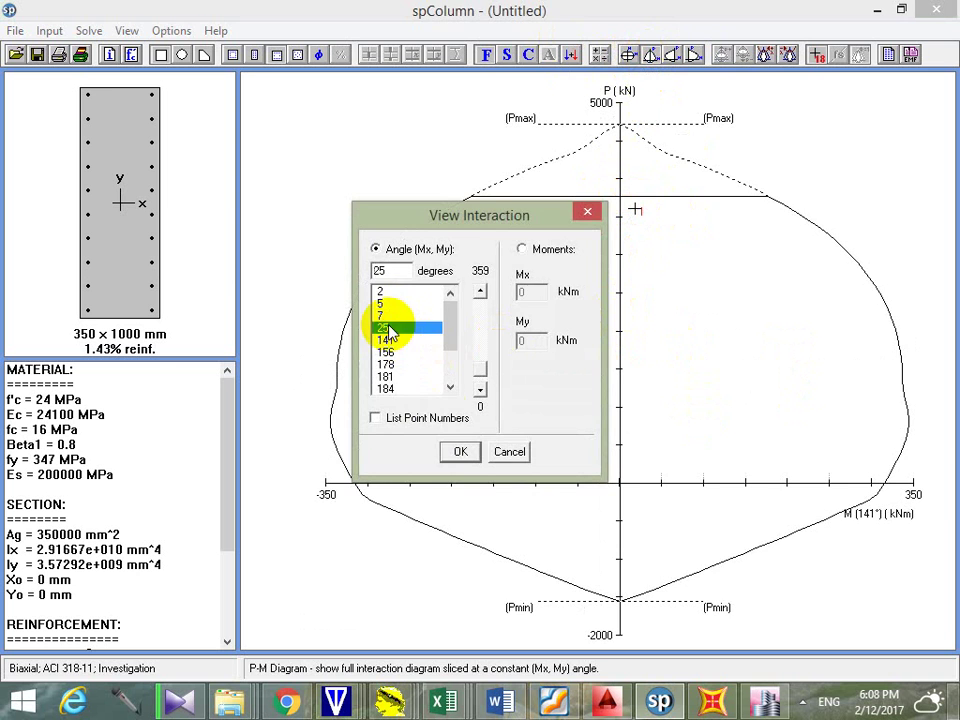
{"action": "left_click", "coordinate": [460, 451]}
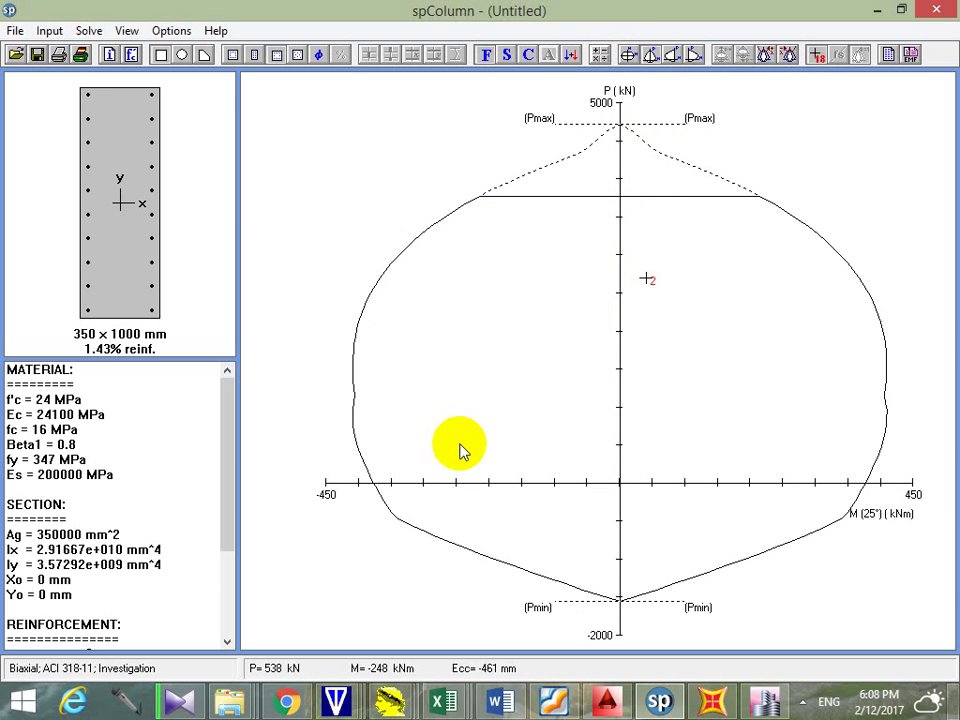
View the full P-M interaction diagram at a 7-degree moment angle, then return to the 141-degree slice
{"action": "left_click", "coordinate": [650, 55]}
{"action": "left_click", "coordinate": [380, 315]}
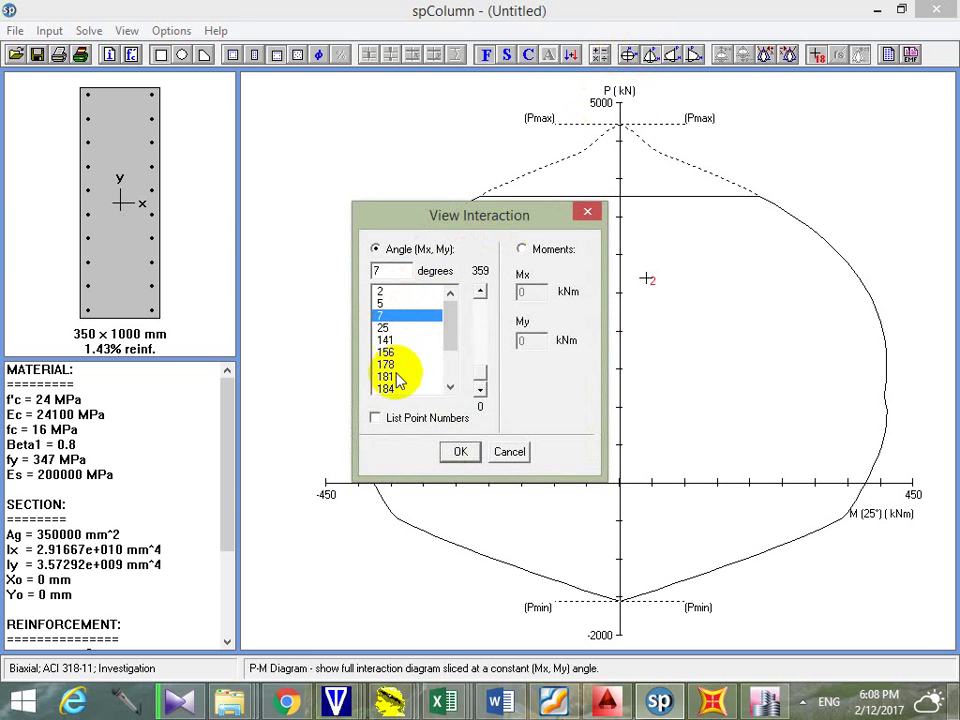
{"action": "left_click", "coordinate": [455, 451]}
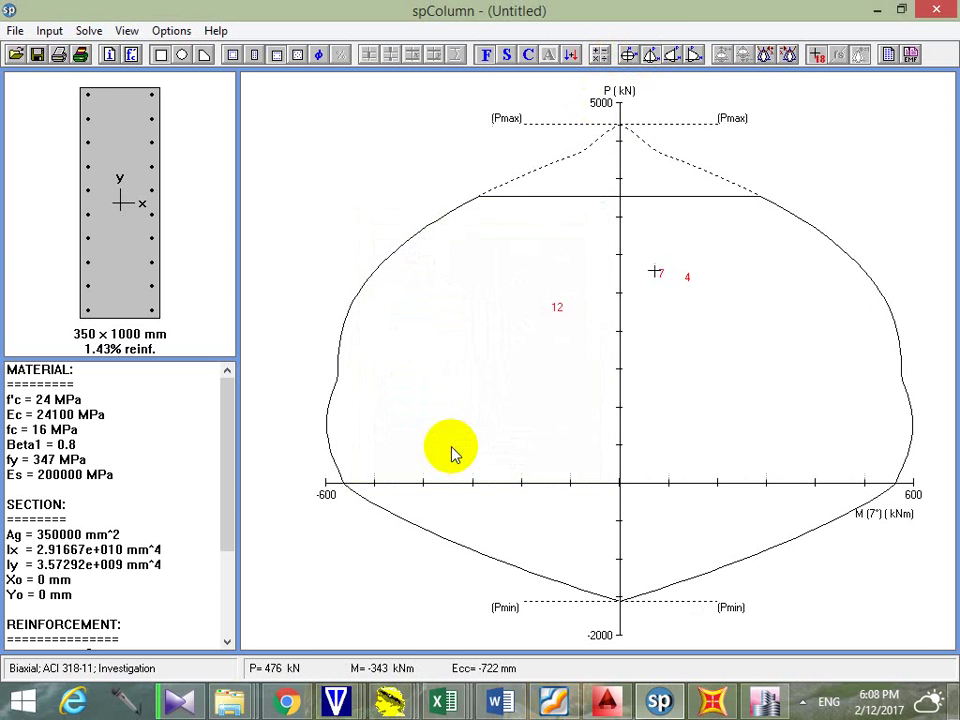
{"action": "left_click", "coordinate": [652, 53]}
{"action": "left_click", "coordinate": [390, 340]}
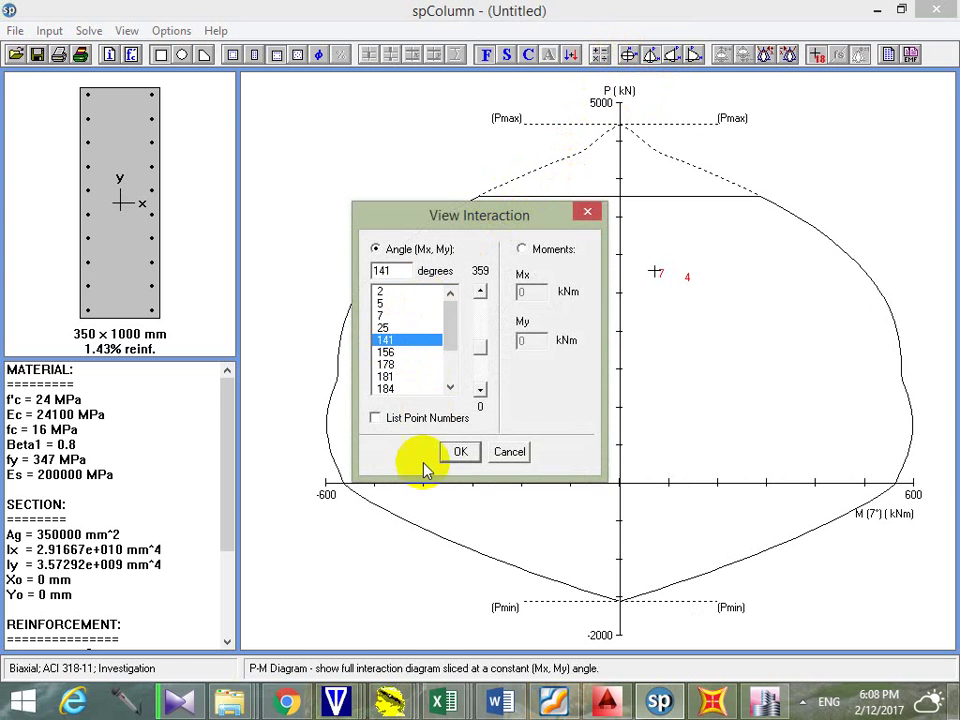
{"action": "left_click", "coordinate": [458, 451]}
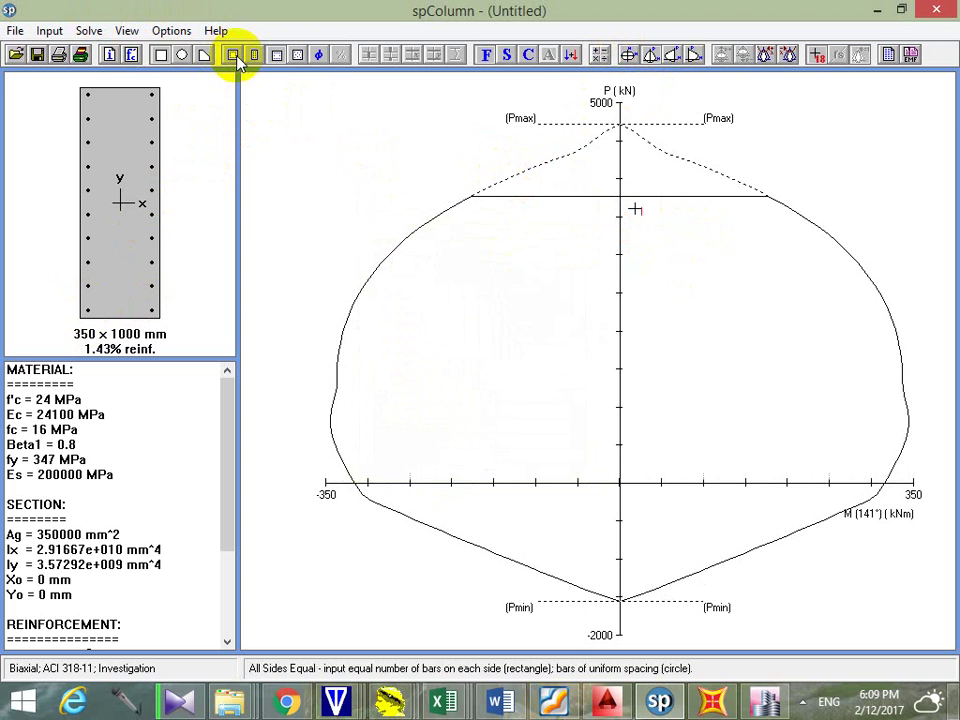
Set the rectangular section's width along X to 300 mm, keeping the 1000 mm depth
{"action": "left_click", "coordinate": [170, 58]}
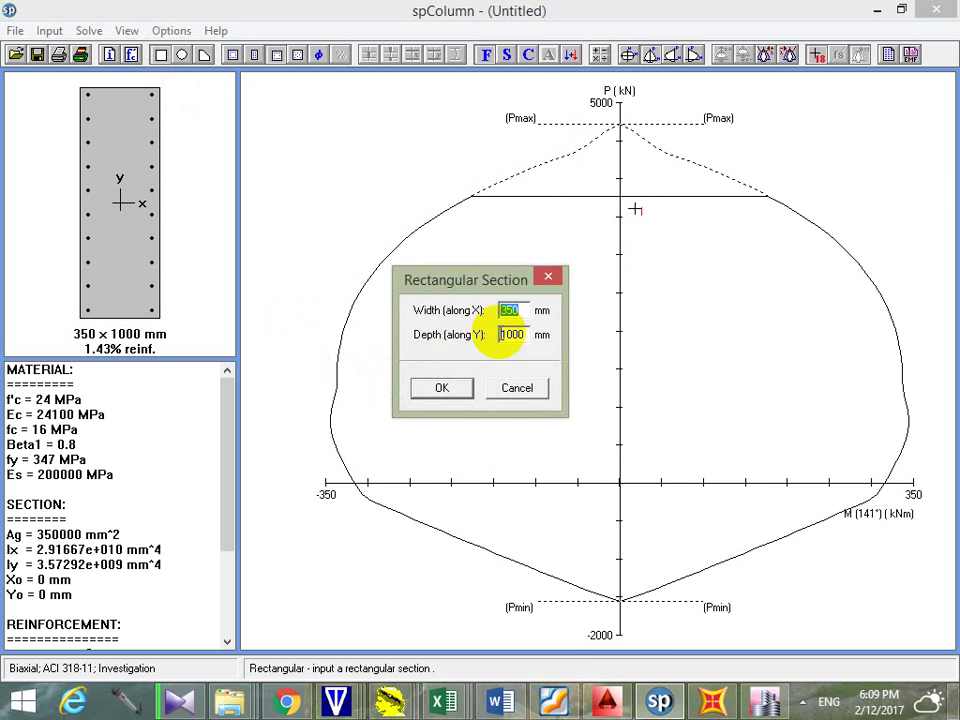
{"action": "key", "text": "Return"}
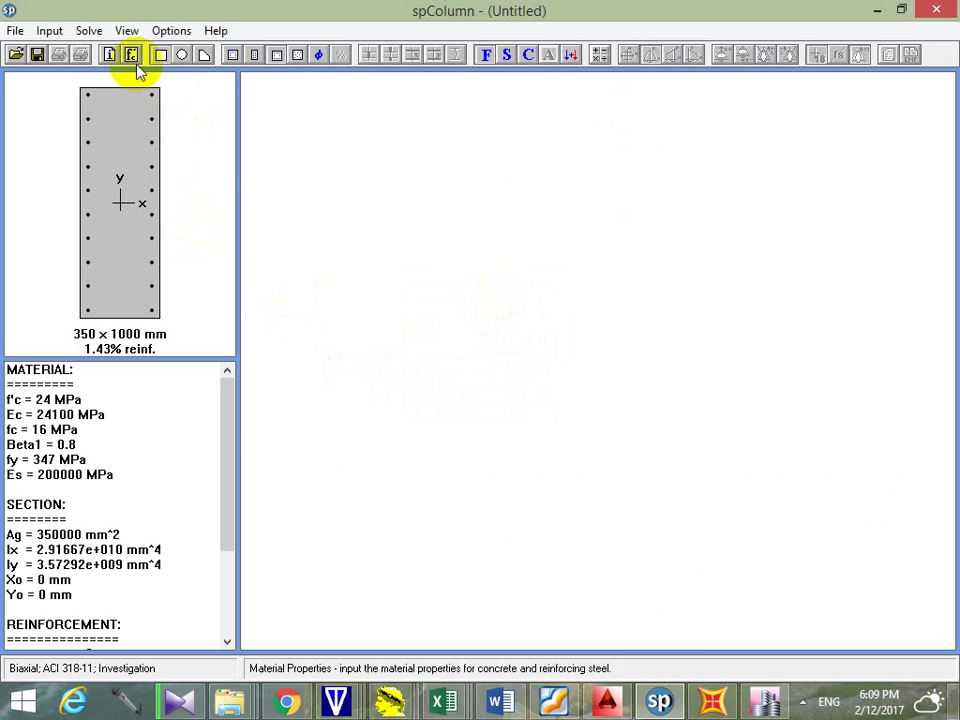
{"action": "left_click", "coordinate": [160, 54]}
{"action": "type", "text": "30"}
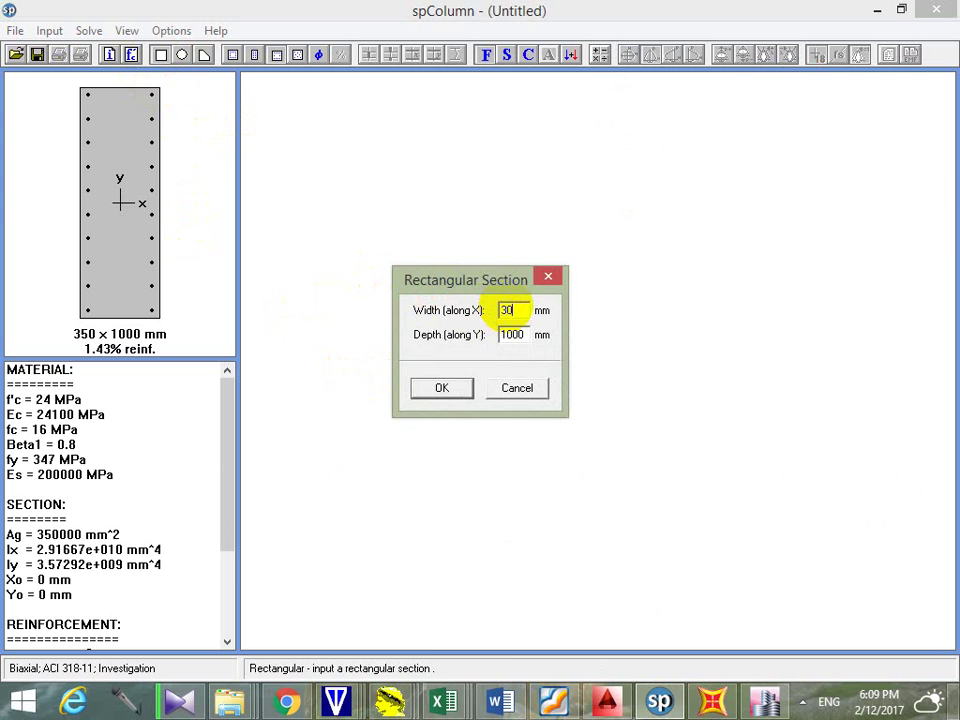
{"action": "type", "text": "0"}
{"action": "left_click", "coordinate": [438, 390]}
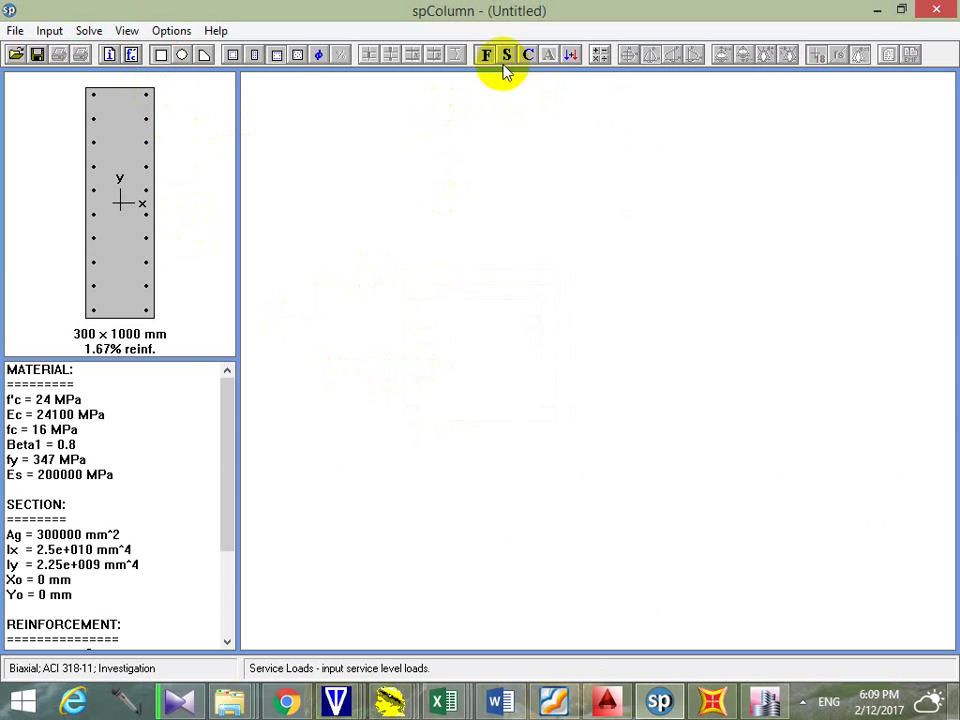
Execute the solver for the 300 x 1000 mm section and display its P-M interaction diagram at 141 degrees
{"action": "left_click", "coordinate": [96, 34]}
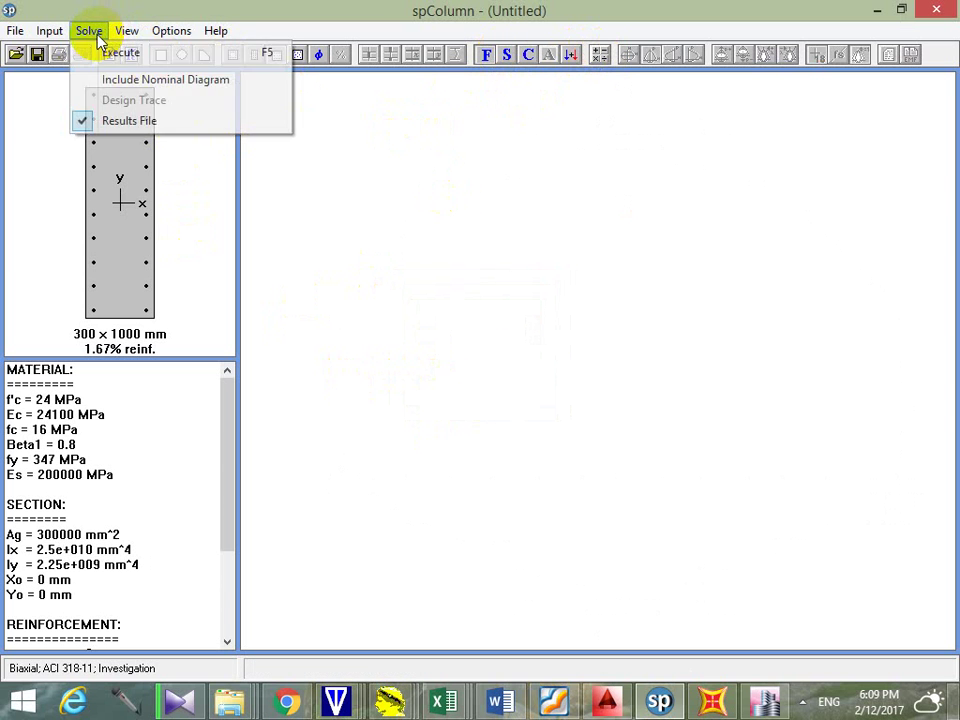
{"action": "left_click", "coordinate": [104, 53]}
{"action": "left_click", "coordinate": [598, 421]}
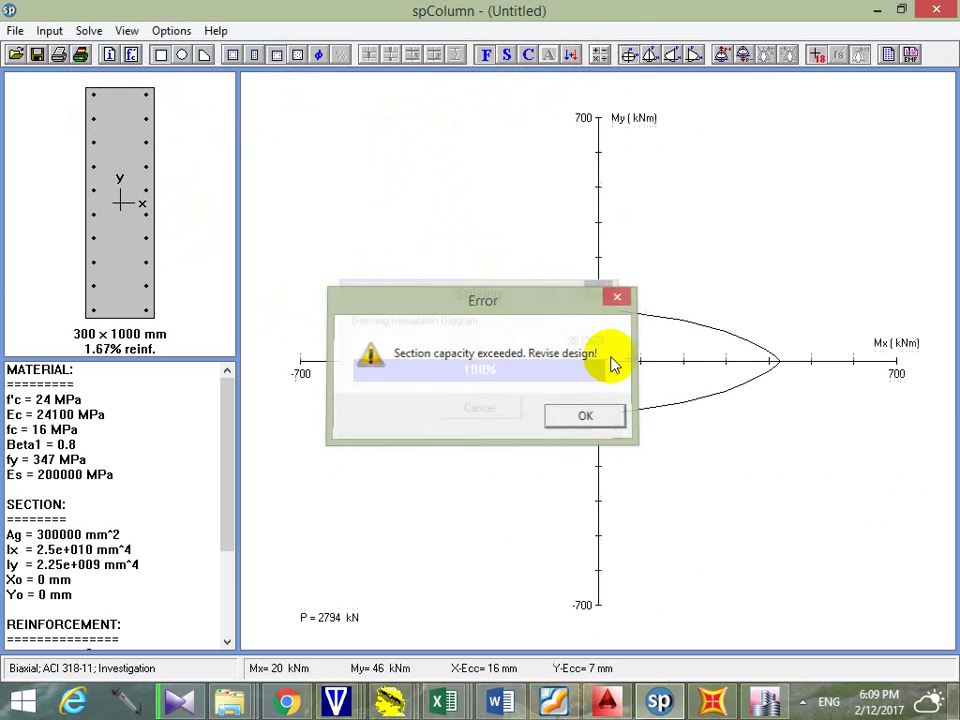
{"action": "left_click", "coordinate": [650, 54]}
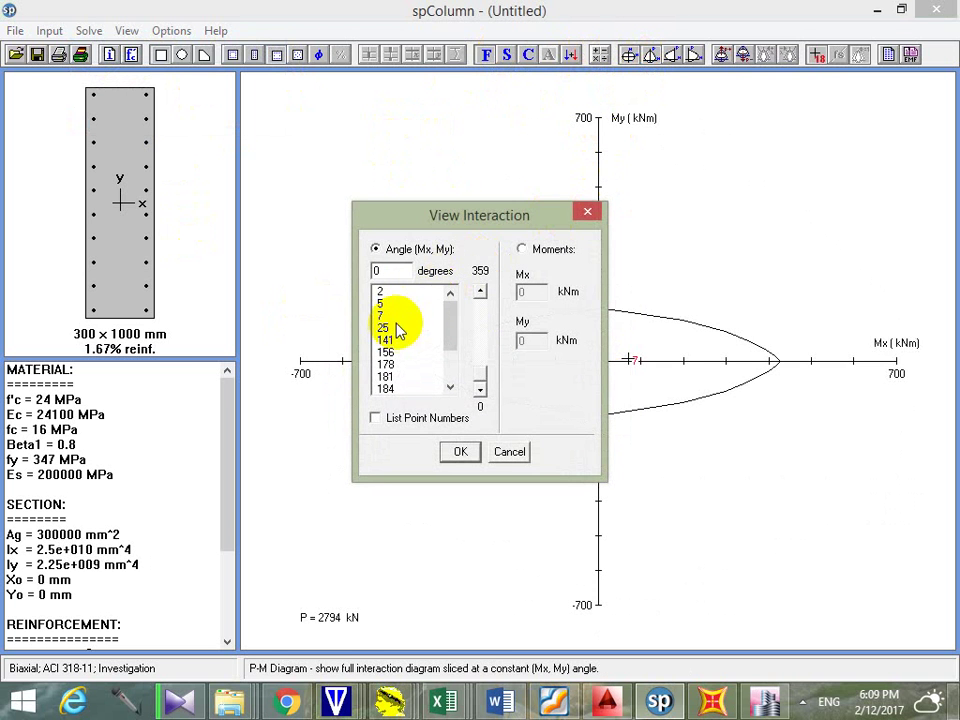
{"action": "left_click", "coordinate": [390, 339]}
{"action": "left_click", "coordinate": [458, 450]}
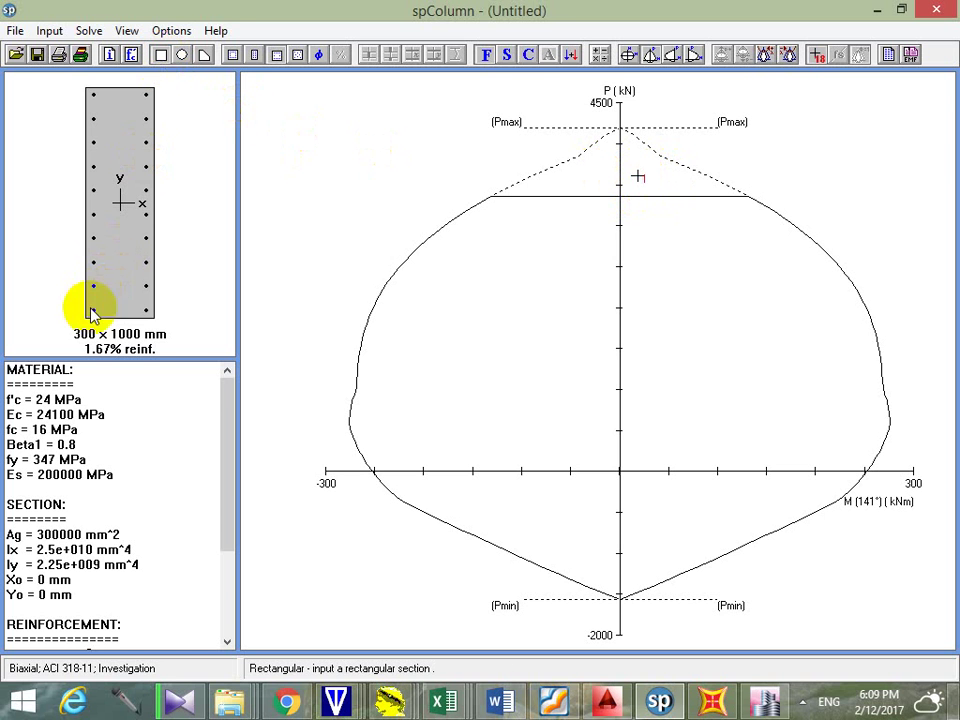
Set the rectangular section's depth along Y to 1200 mm
{"action": "left_click", "coordinate": [161, 55]}
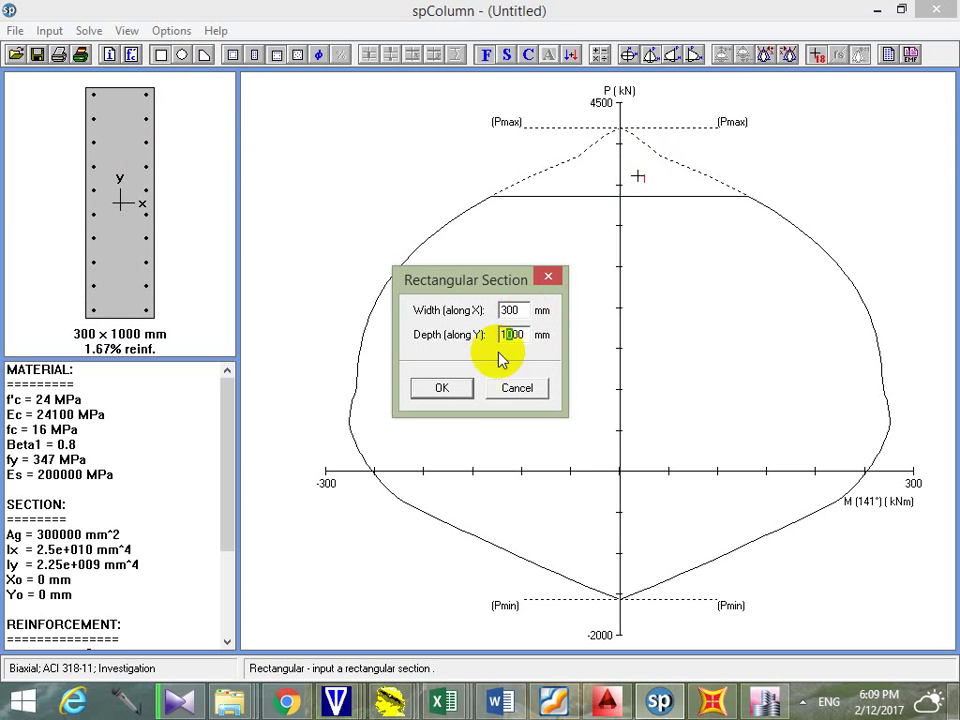
{"action": "type", "text": "2"}
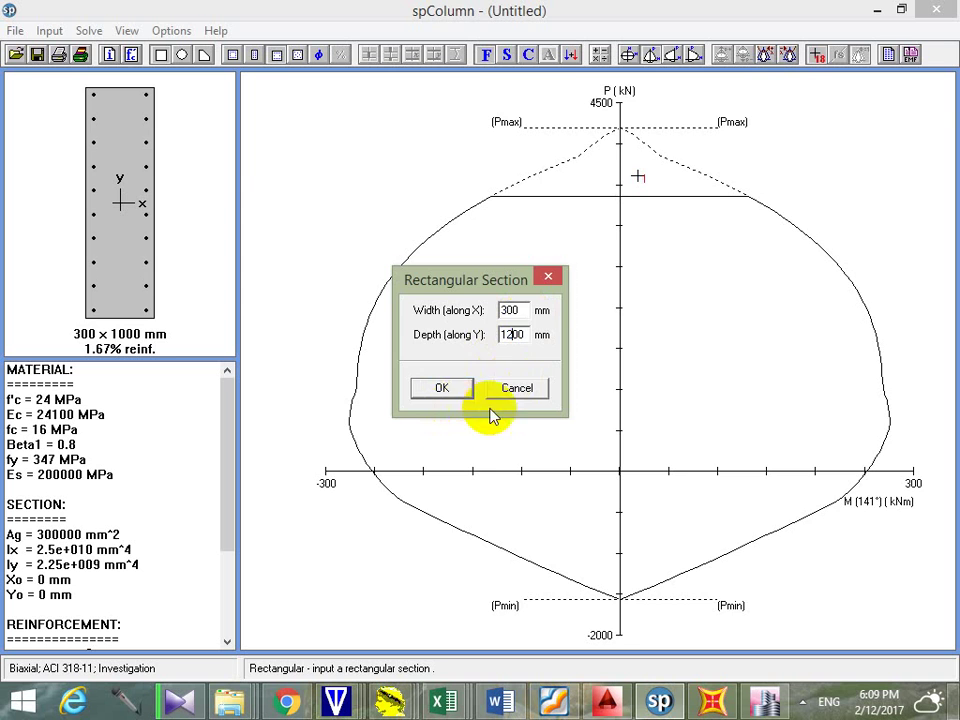
{"action": "left_click", "coordinate": [464, 389]}
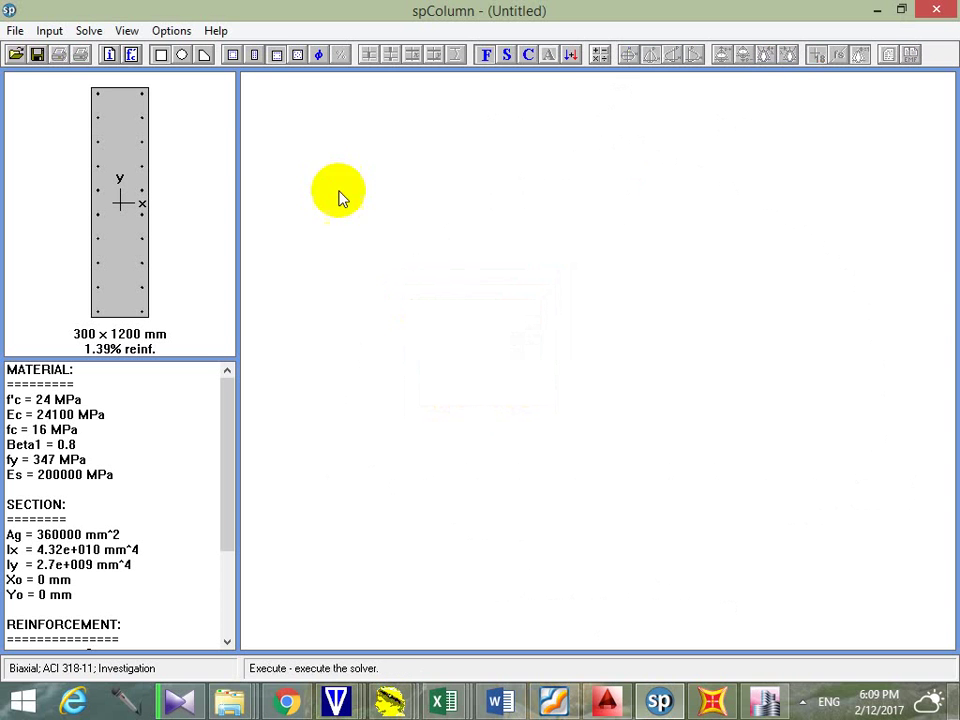
Solve the 300 x 1200 mm section and display its full P-M interaction diagram at a moment angle of 141 degrees
{"action": "left_click", "coordinate": [90, 30]}
{"action": "left_click", "coordinate": [112, 53]}
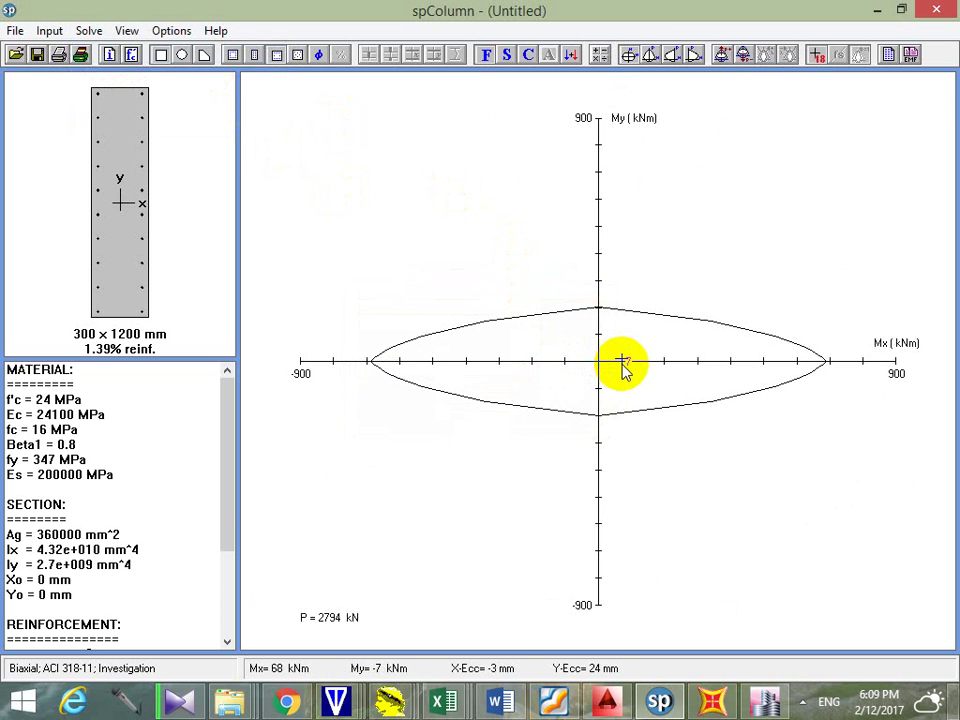
{"action": "left_click", "coordinate": [649, 60]}
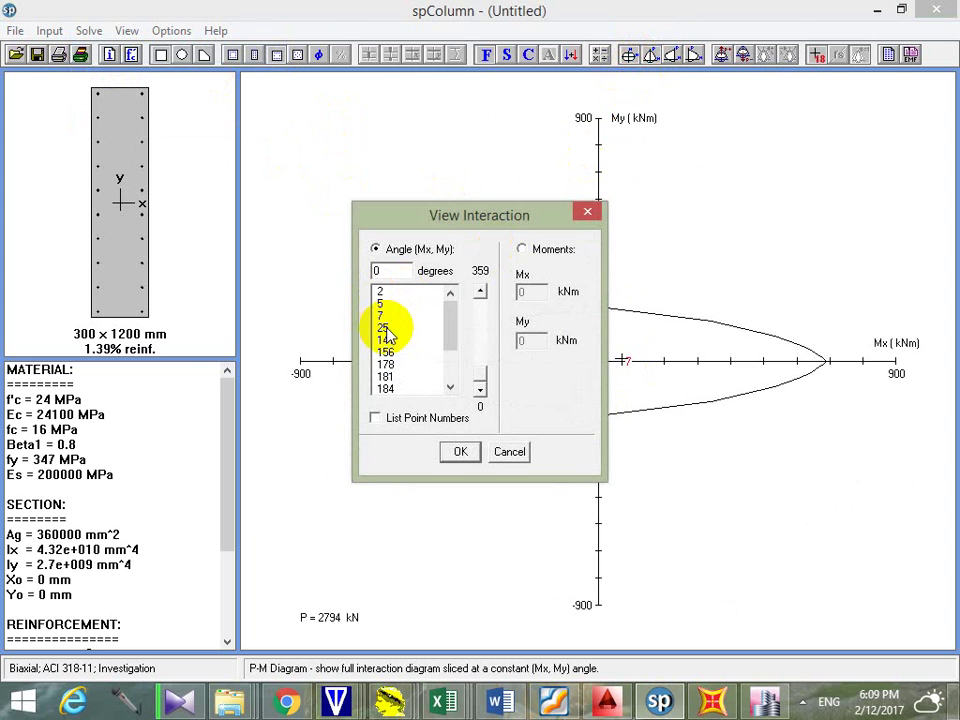
{"action": "left_click", "coordinate": [400, 341]}
{"action": "left_click", "coordinate": [460, 451]}
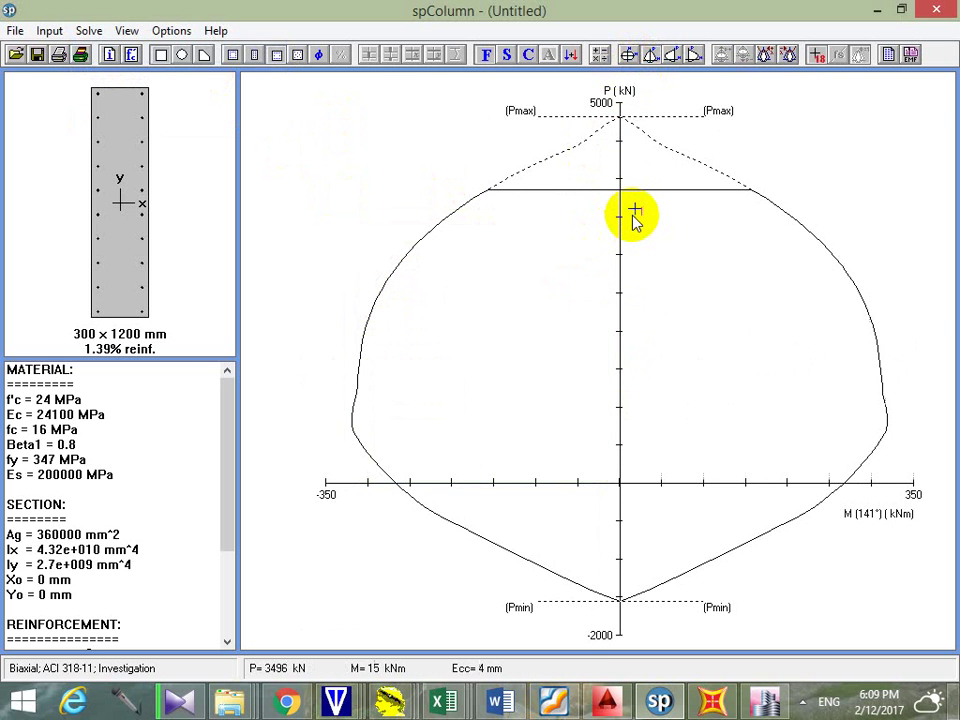
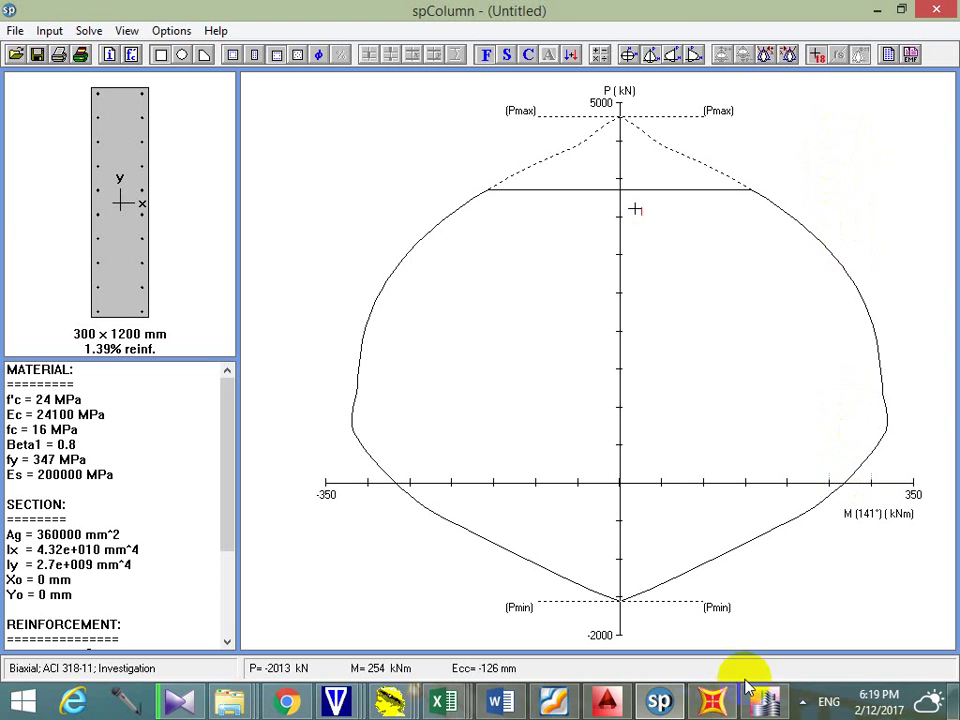
{"action": "mouse_move", "coordinate": [886, 708]}
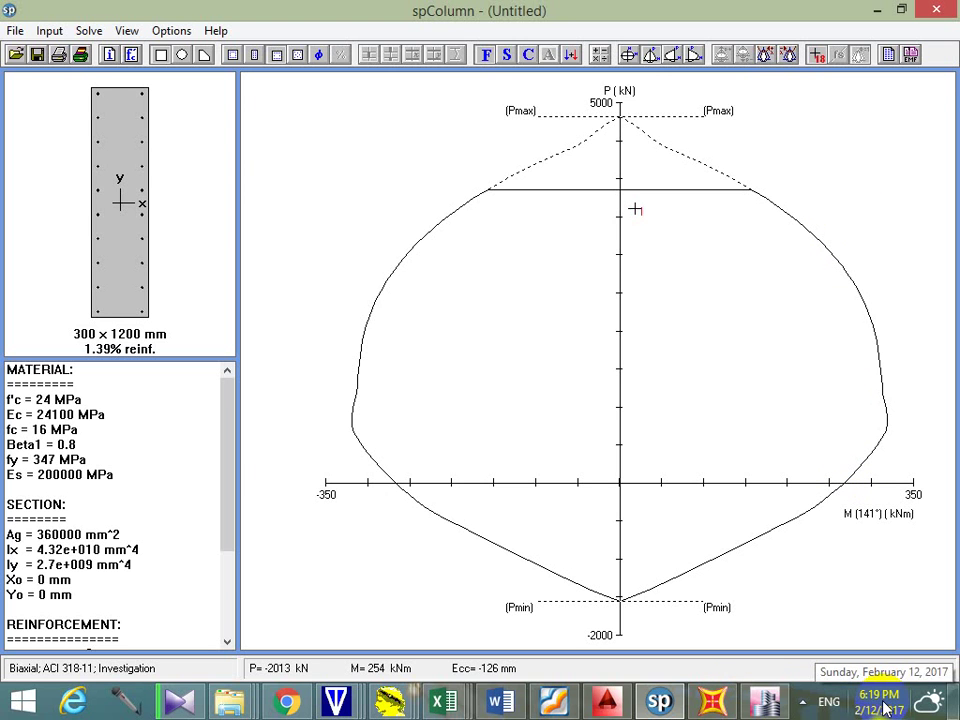
{"action": "left_click", "coordinate": [886, 708]}
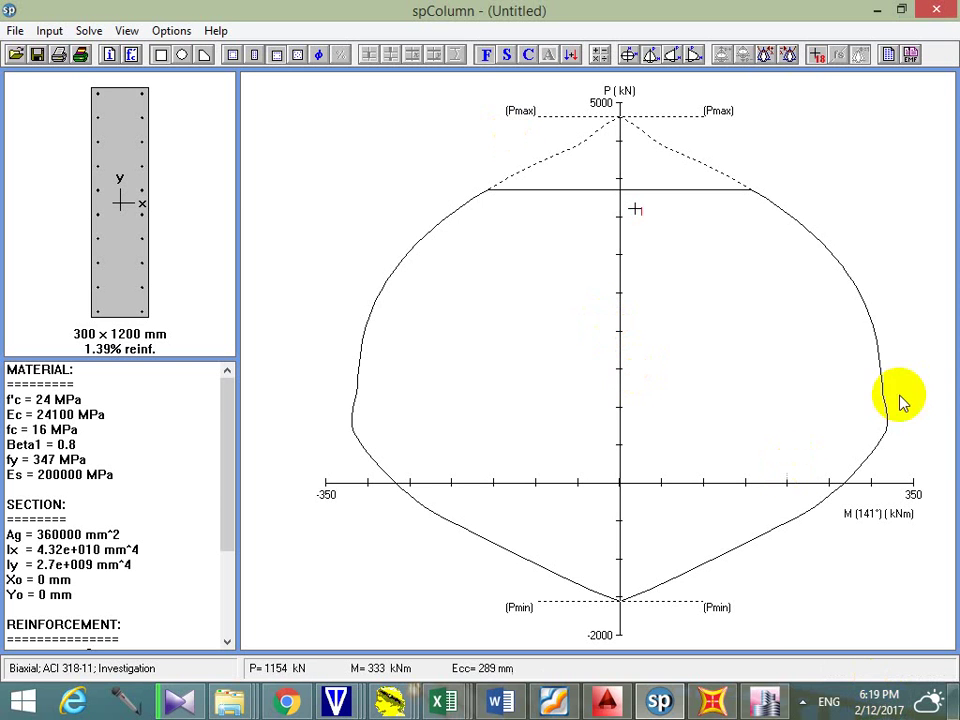
{"action": "left_click", "coordinate": [805, 705]}
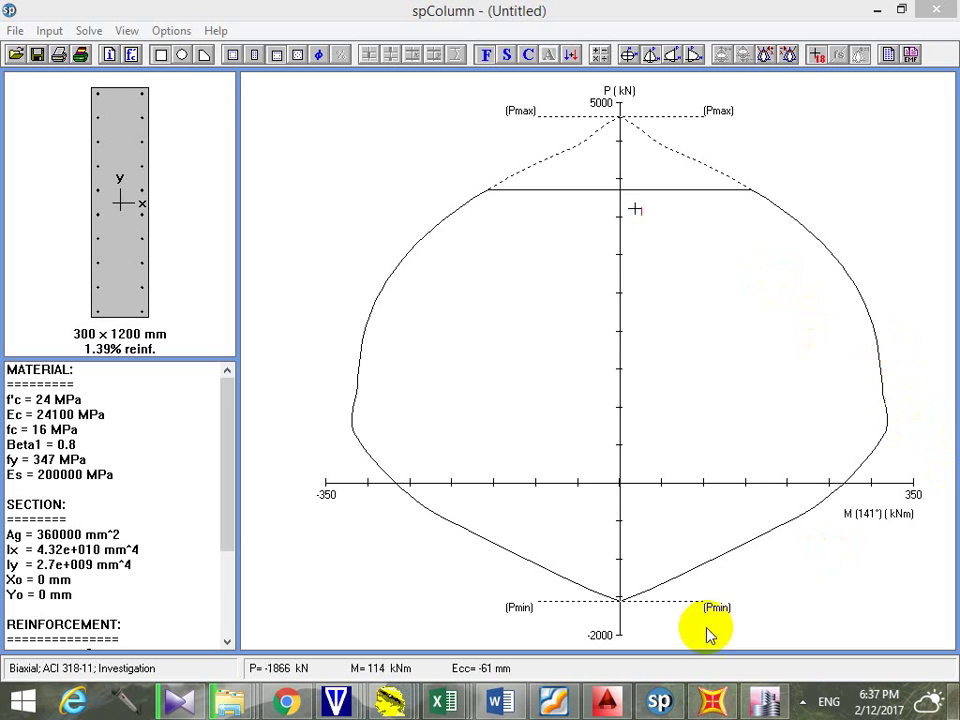
Switch to ETABS and examine the core walls in the Story1 plan view
{"action": "left_click", "coordinate": [763, 703]}
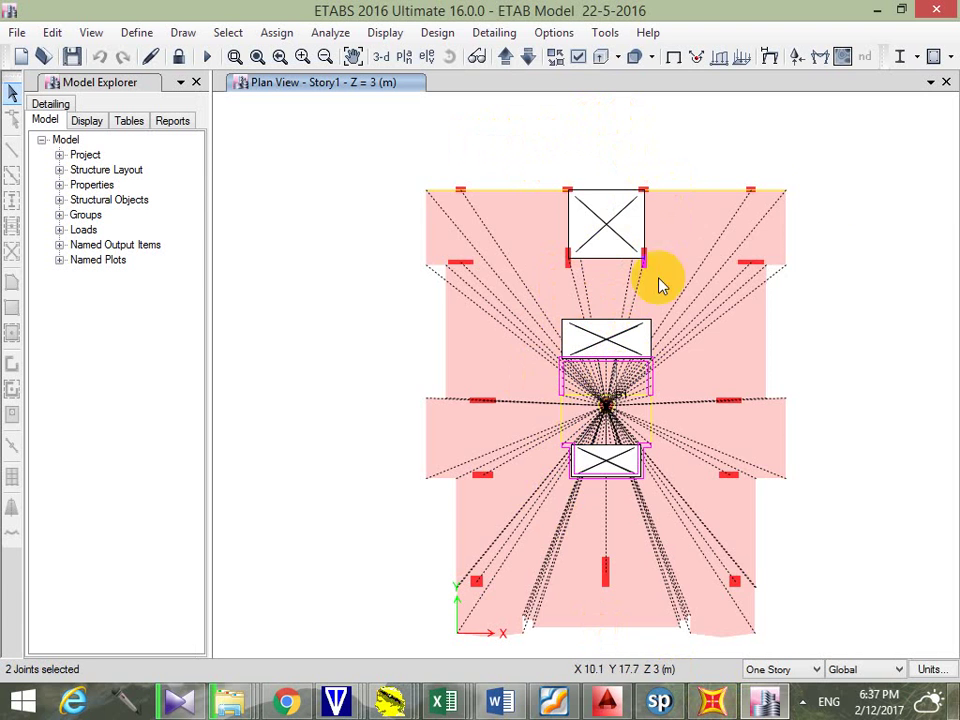
{"action": "scroll", "coordinate": [622, 380], "scroll_direction": "up", "scroll_amount": 3}
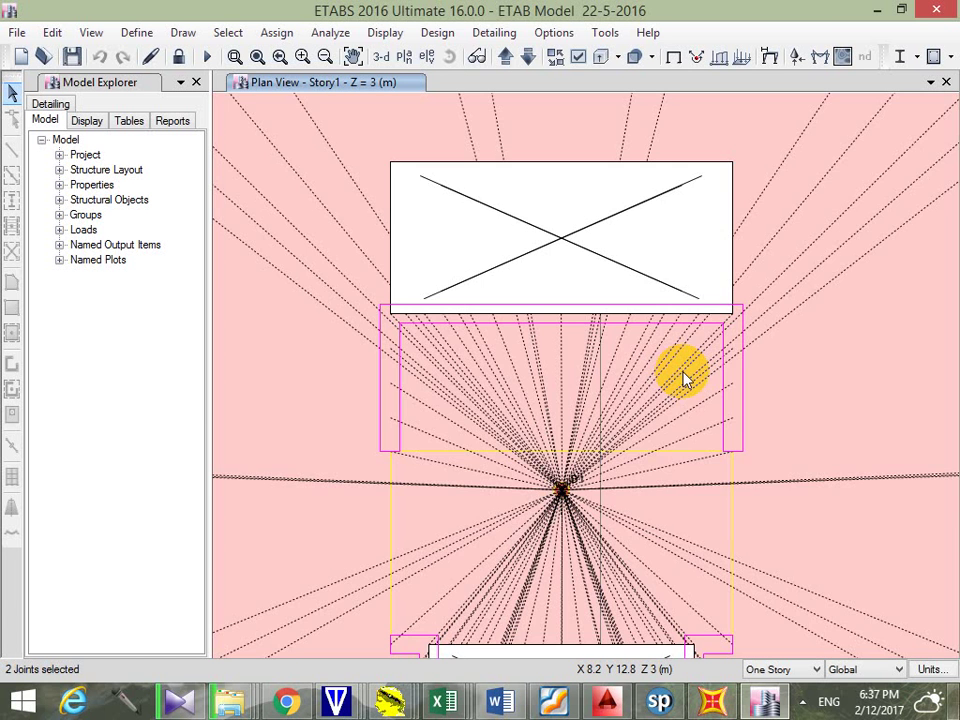
{"action": "middle_click_drag", "start_coordinate": [677, 401], "coordinate": [688, 290]}
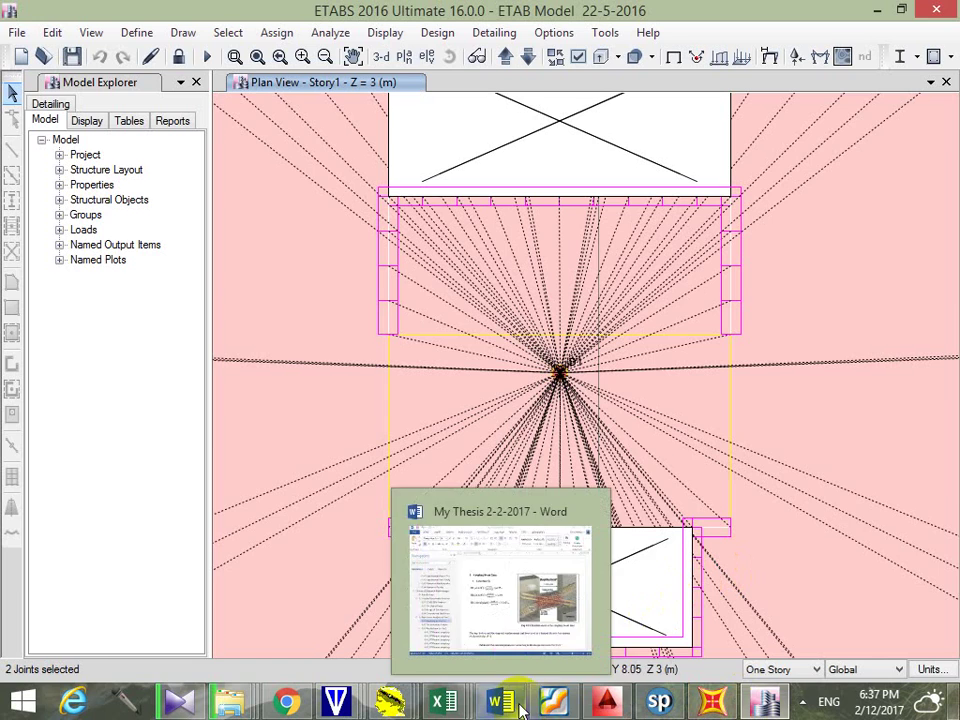
Switch to AutoCAD and look over the columns table and the structural plan of the open project drawing
{"action": "mouse_move", "coordinate": [560, 705]}
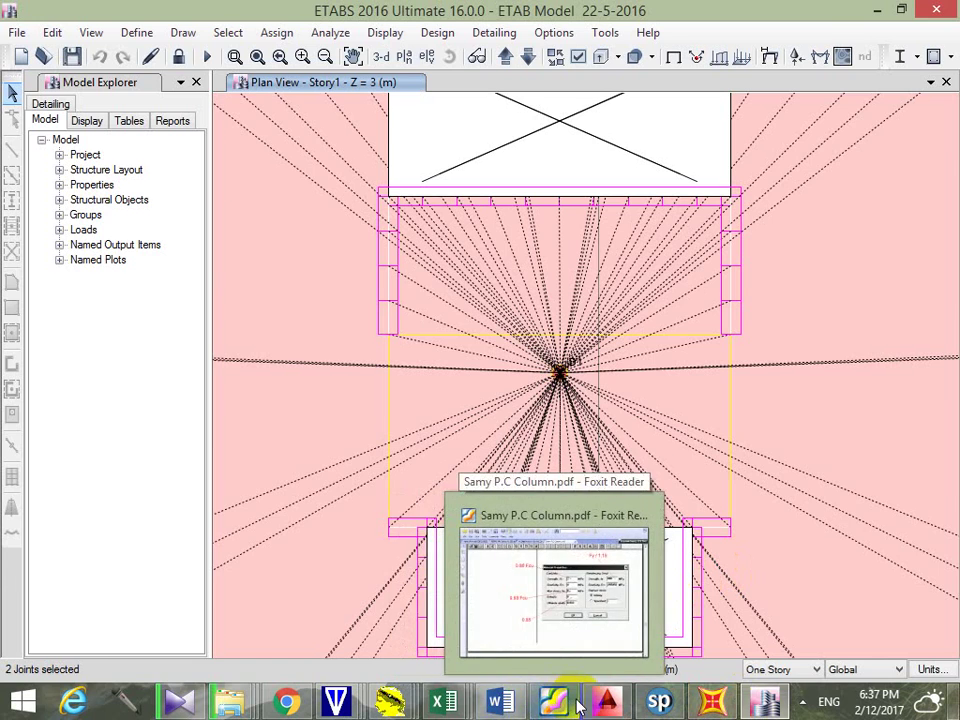
{"action": "left_click", "coordinate": [603, 704]}
{"action": "scroll", "coordinate": [574, 274], "scroll_direction": "down", "scroll_amount": 10}
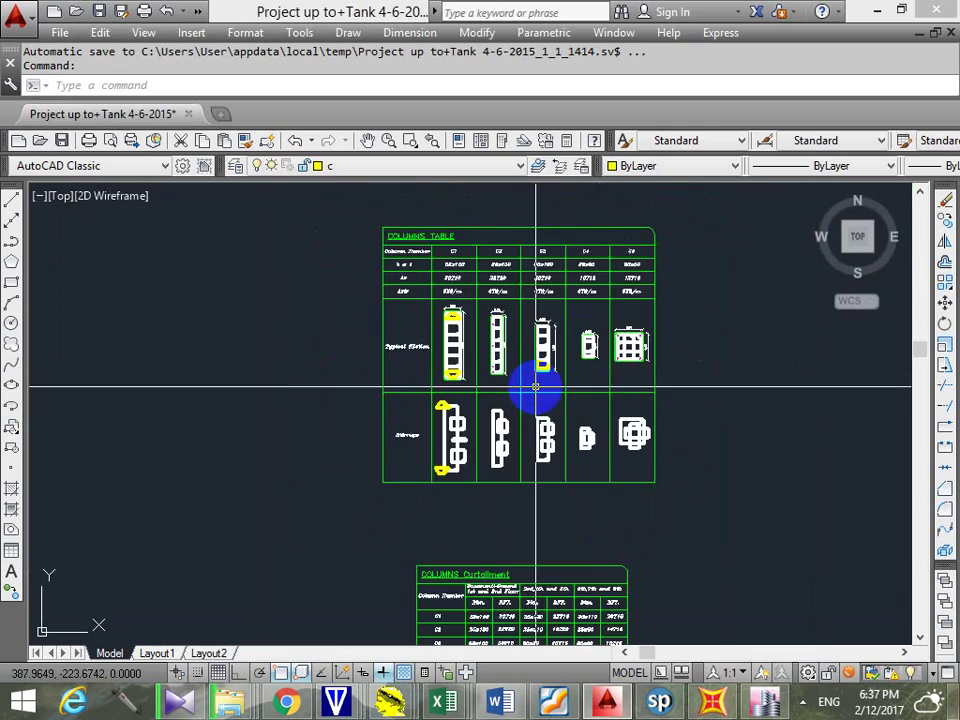
{"action": "scroll", "coordinate": [664, 437], "scroll_direction": "up", "scroll_amount": 8}
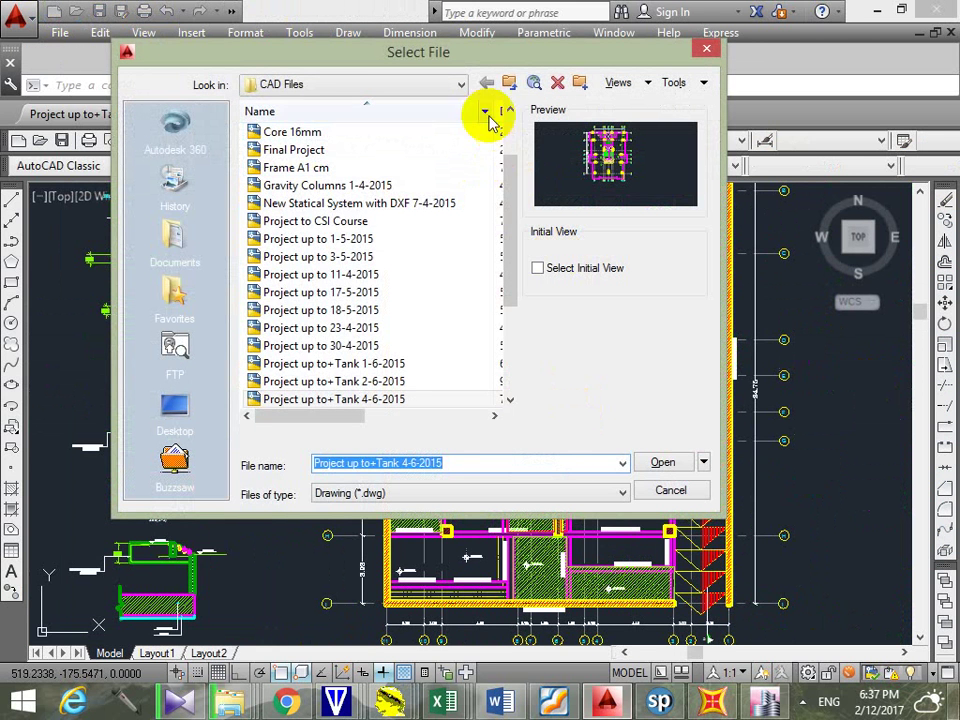
Browse the High Rise Project 5-6-2015 folder for another drawing to open
{"action": "left_click", "coordinate": [509, 84]}
{"action": "left_click_drag", "start_coordinate": [514, 146], "coordinate": [509, 215]}
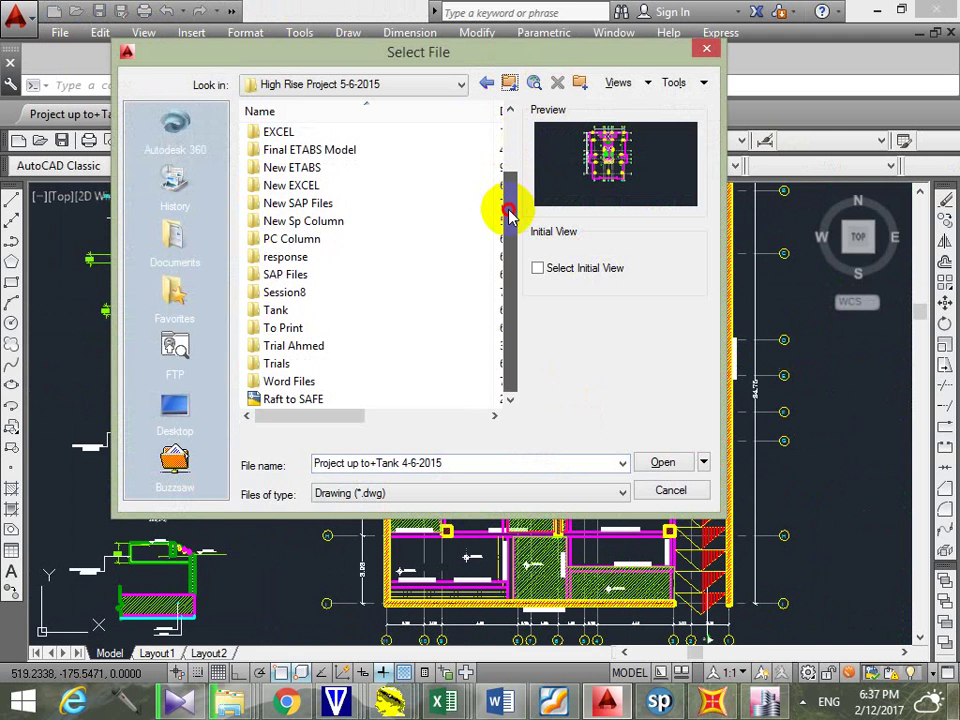
{"action": "left_click", "coordinate": [336, 221]}
{"action": "scroll", "coordinate": [340, 226], "scroll_direction": "up", "scroll_amount": 2}
{"action": "scroll", "coordinate": [345, 224], "scroll_direction": "down", "scroll_amount": 2}
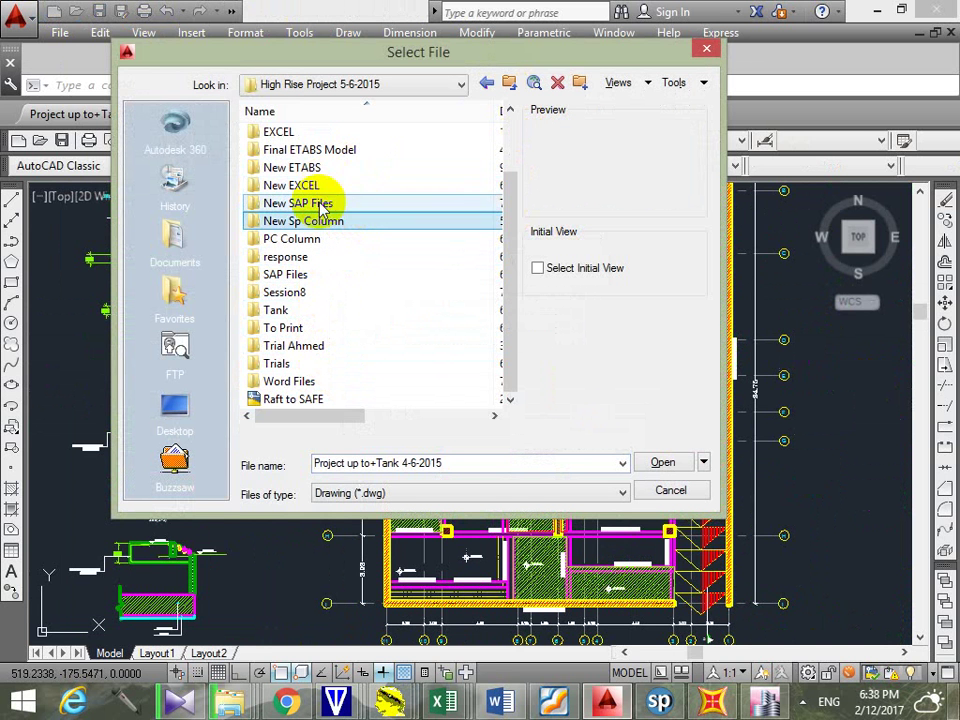
{"action": "left_click_drag", "start_coordinate": [505, 192], "coordinate": [510, 124]}
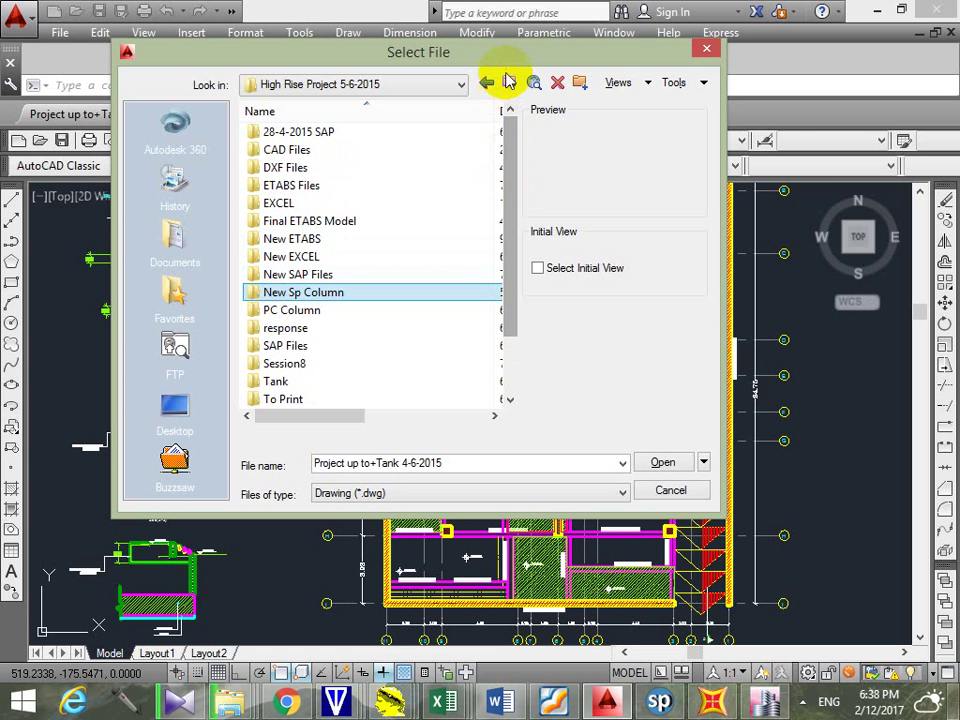
Go up to drive D and browse the Univeristy Work folder for a suitable project drawing
{"action": "left_click", "coordinate": [509, 82]}
{"action": "left_click", "coordinate": [508, 81]}
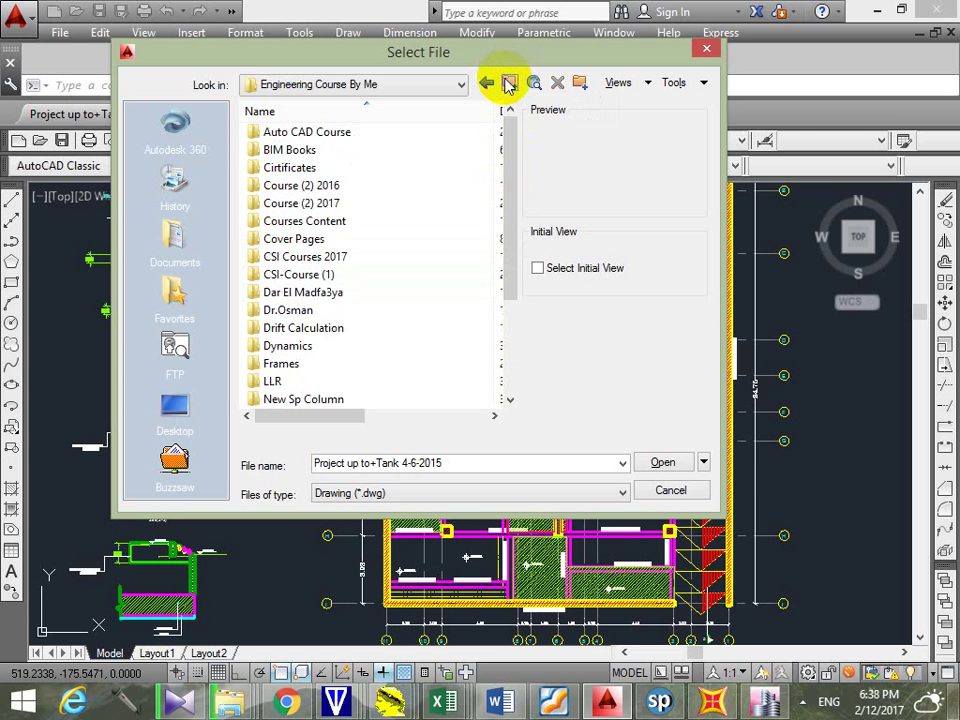
{"action": "left_click", "coordinate": [508, 81]}
{"action": "left_click", "coordinate": [323, 222]}
{"action": "scroll", "coordinate": [321, 253], "scroll_direction": "down", "scroll_amount": 2}
{"action": "scroll", "coordinate": [375, 349], "scroll_direction": "up", "scroll_amount": 1}
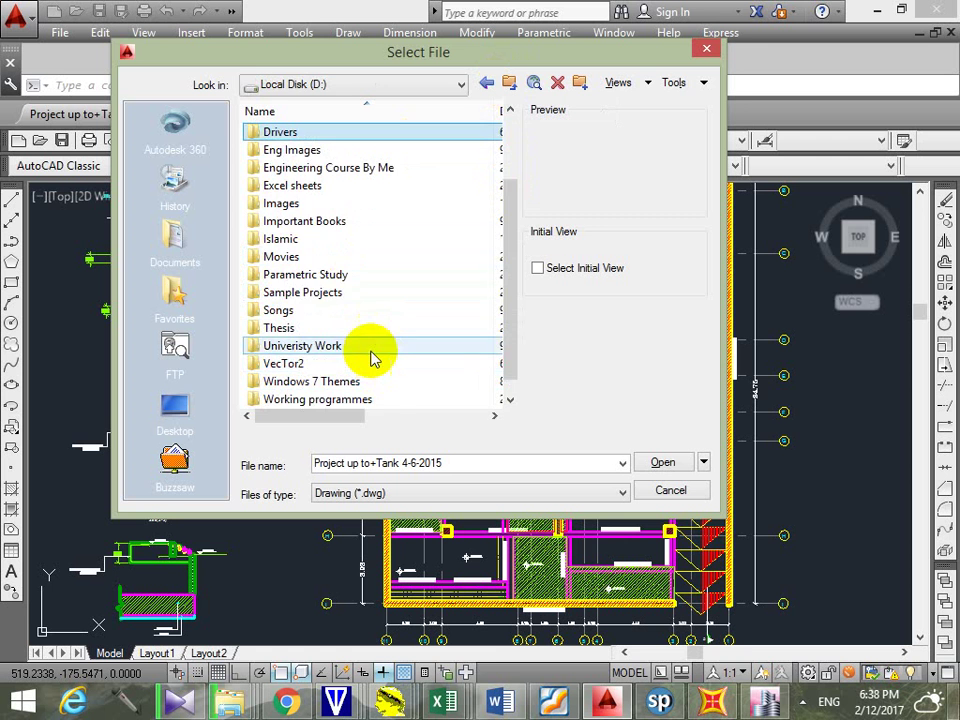
{"action": "double_click", "coordinate": [375, 349]}
{"action": "scroll", "coordinate": [390, 232], "scroll_direction": "down", "scroll_amount": 1}
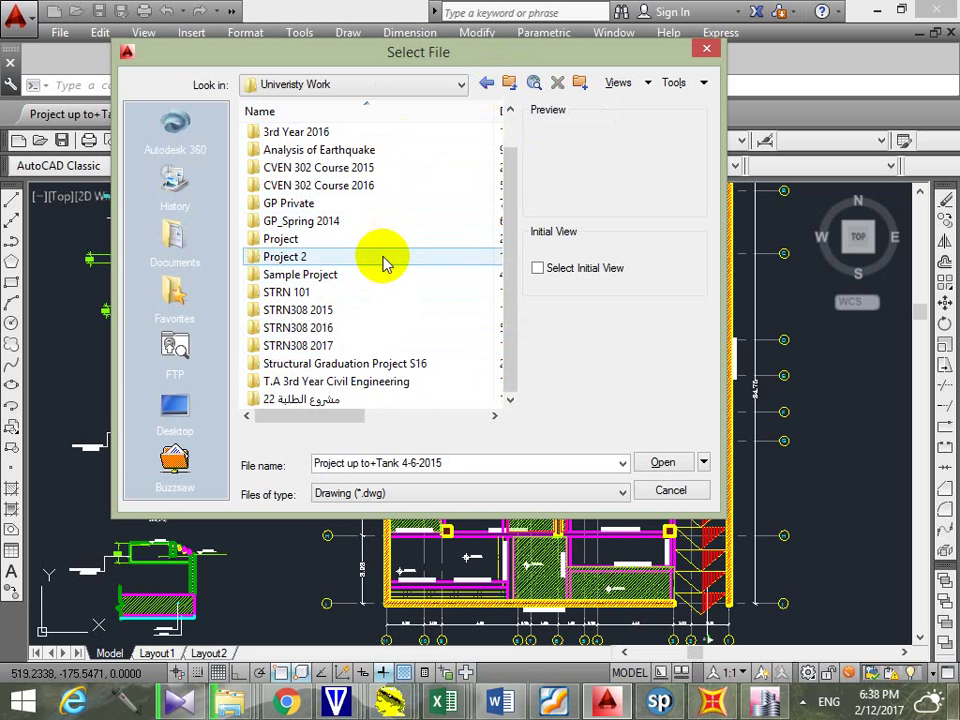
Preview the Project, Project Exact and Drawing11 drawings in the Project 2 folder, and return to the parent folder
{"action": "double_click", "coordinate": [385, 256]}
{"action": "left_click", "coordinate": [358, 238]}
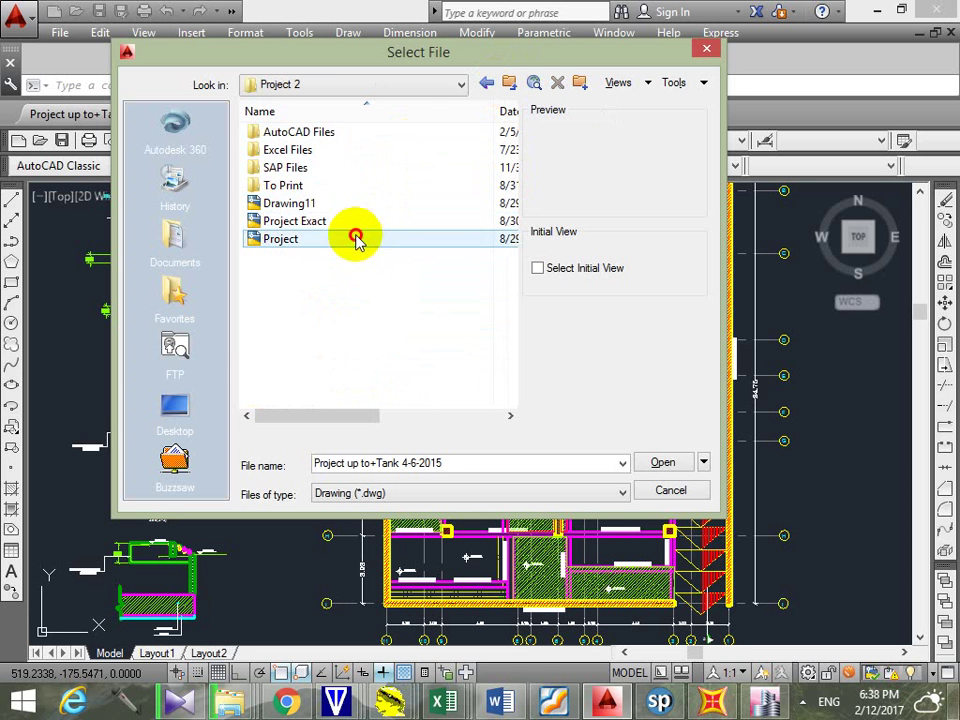
{"action": "left_click", "coordinate": [360, 222]}
{"action": "left_click", "coordinate": [365, 205]}
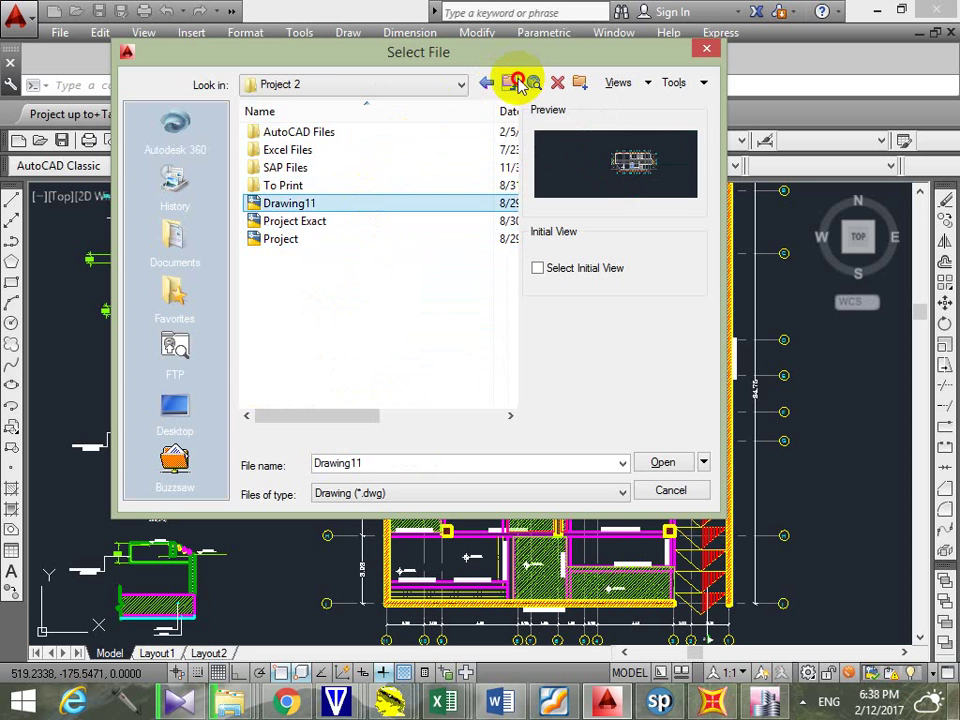
{"action": "left_click", "coordinate": [509, 82]}
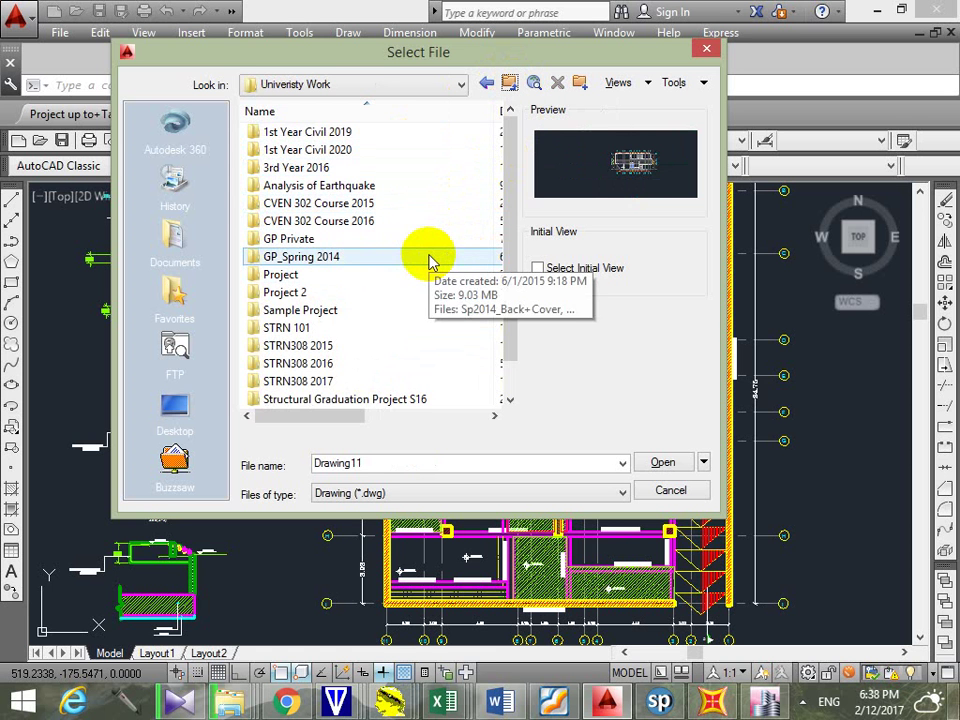
Preview the drawings in the GP Private folder, including Statical System and Resdantial to ETABS, and return to the parent folder
{"action": "double_click", "coordinate": [349, 242]}
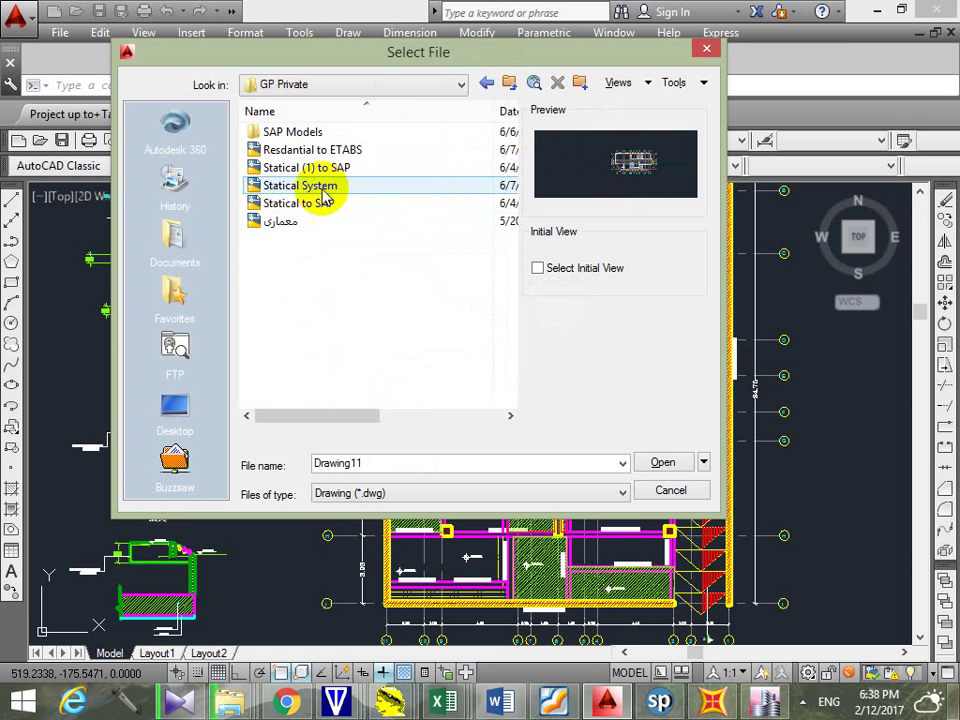
{"action": "left_click", "coordinate": [319, 221]}
{"action": "left_click", "coordinate": [328, 203]}
{"action": "left_click", "coordinate": [335, 185]}
{"action": "left_click", "coordinate": [340, 168]}
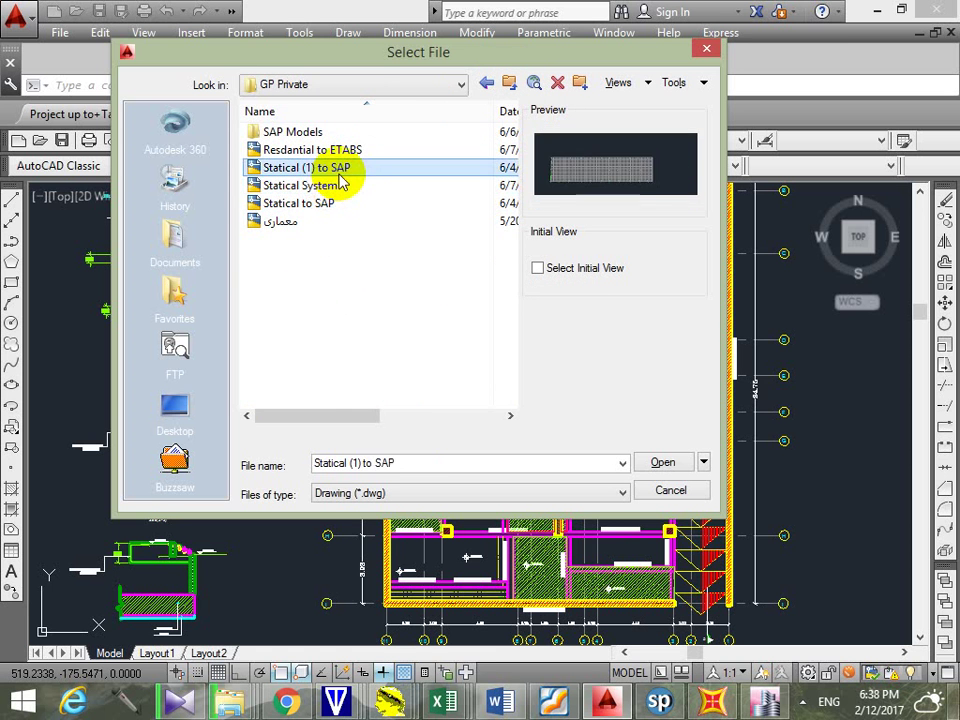
{"action": "left_click", "coordinate": [326, 150]}
{"action": "left_click", "coordinate": [509, 82]}
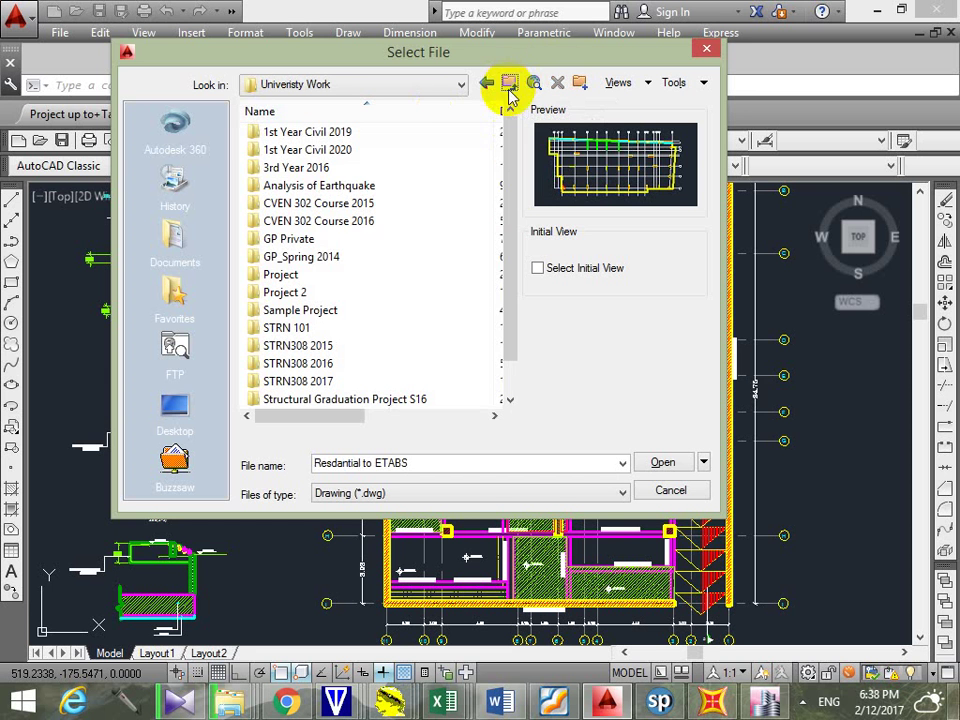
Preview the unite 17 drawing in the Project folder and look inside its Projec subfolder
{"action": "left_click", "coordinate": [385, 222]}
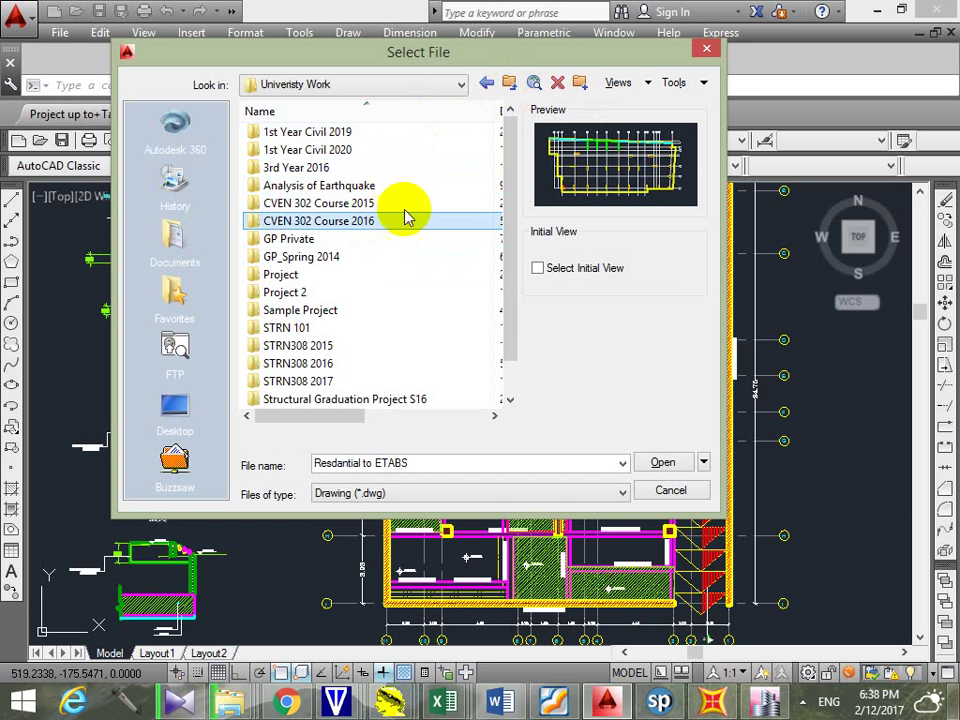
{"action": "double_click", "coordinate": [416, 277]}
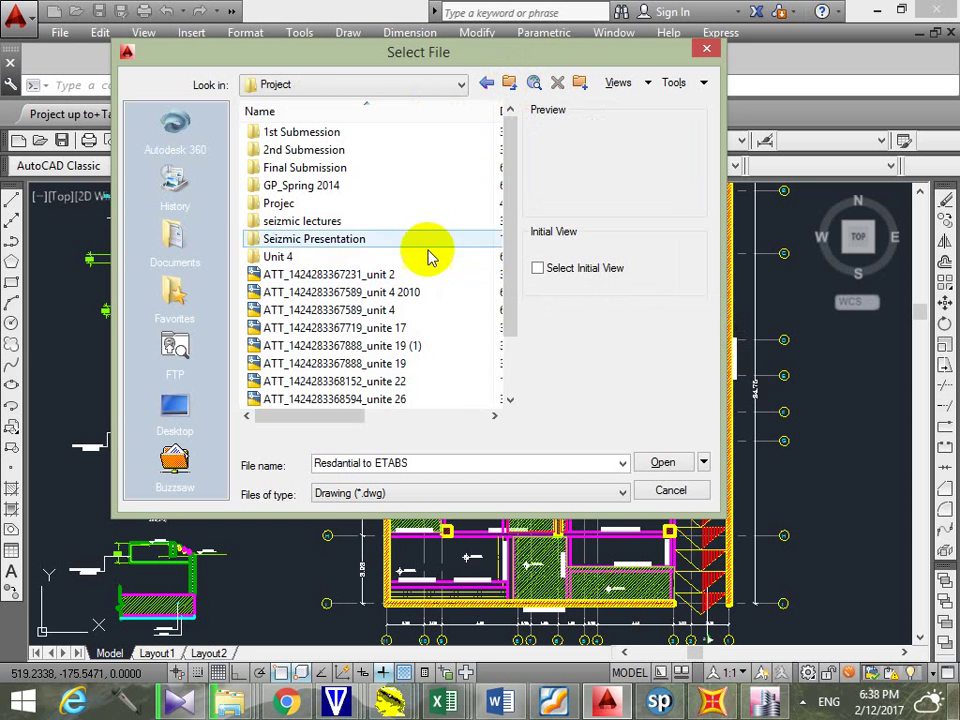
{"action": "left_click", "coordinate": [365, 328]}
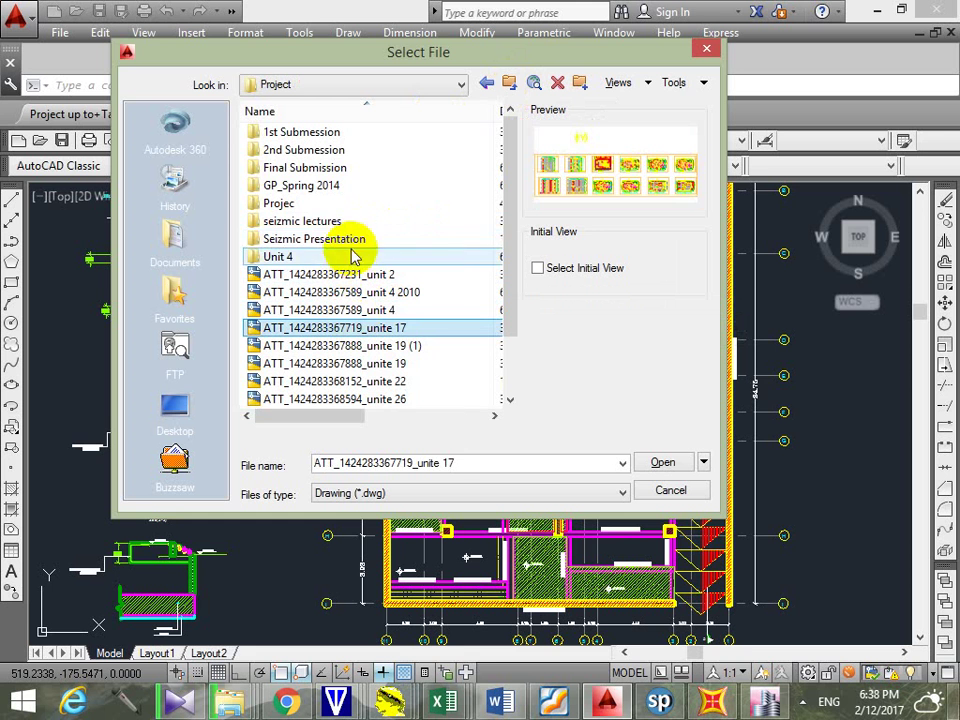
{"action": "left_click", "coordinate": [356, 244]}
{"action": "left_click", "coordinate": [350, 205]}
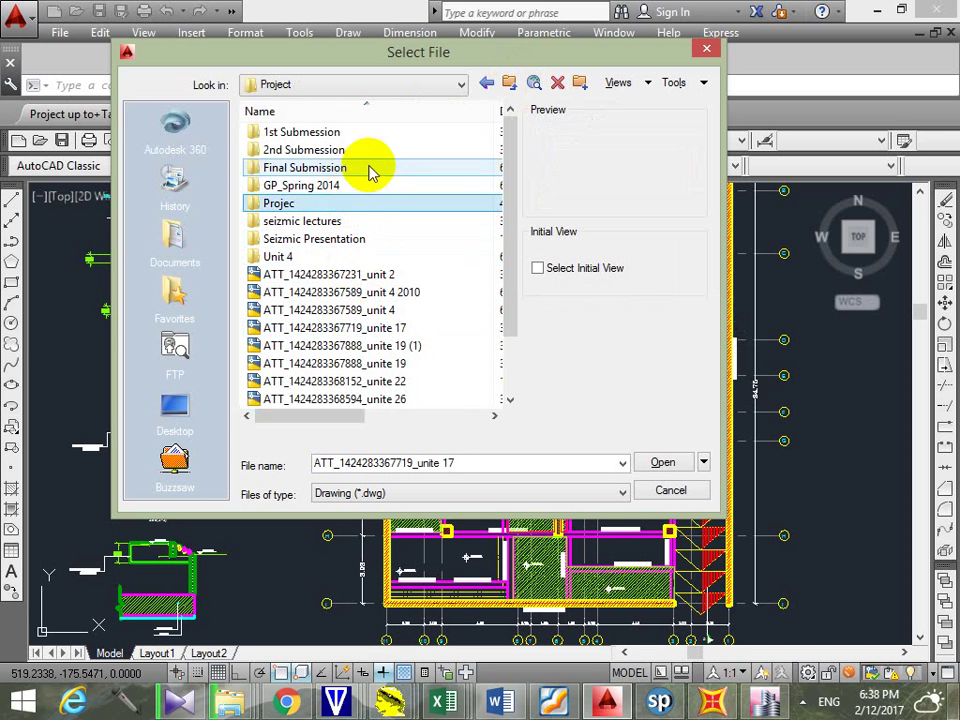
{"action": "left_click", "coordinate": [348, 203]}
{"action": "double_click", "coordinate": [348, 203]}
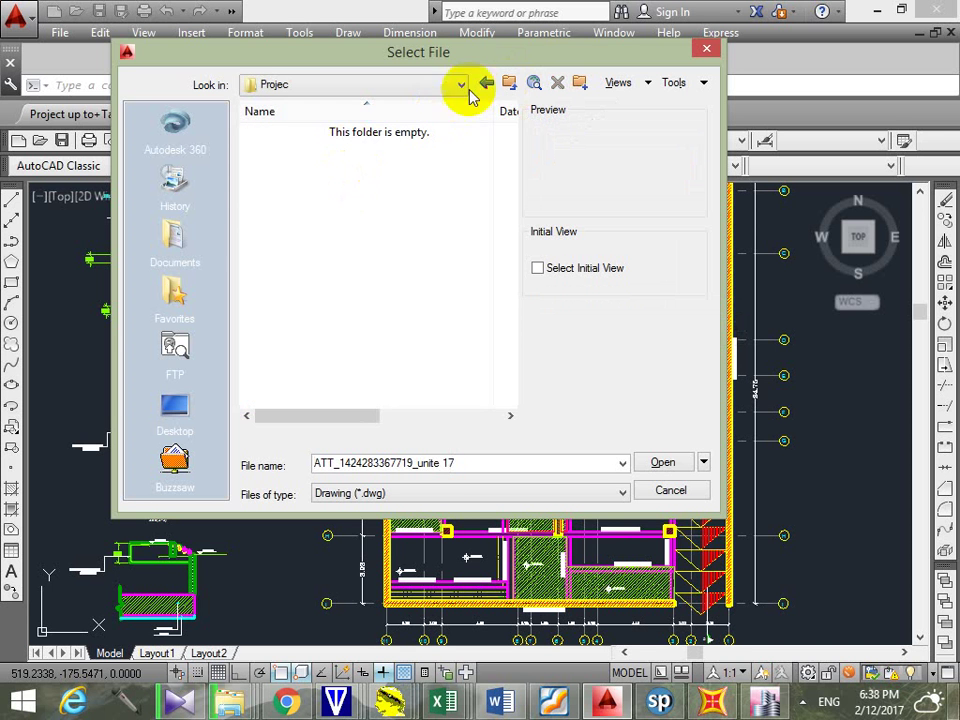
Check the Final Submission folder for drawings, go back up to This PC and leave the file selection without opening anything
{"action": "left_click", "coordinate": [508, 83]}
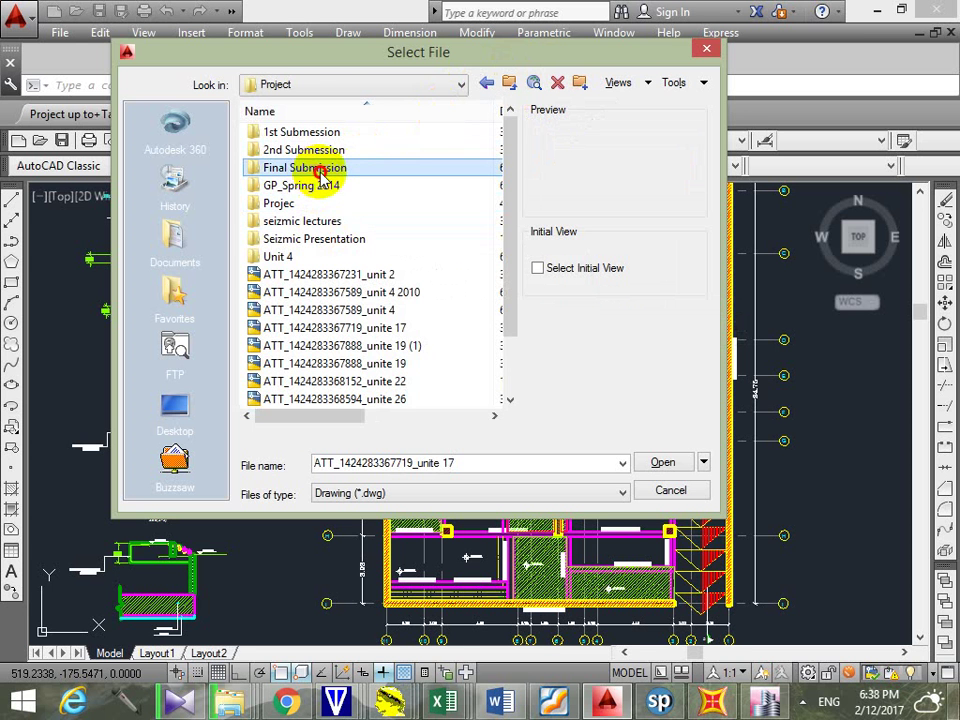
{"action": "double_click", "coordinate": [308, 168]}
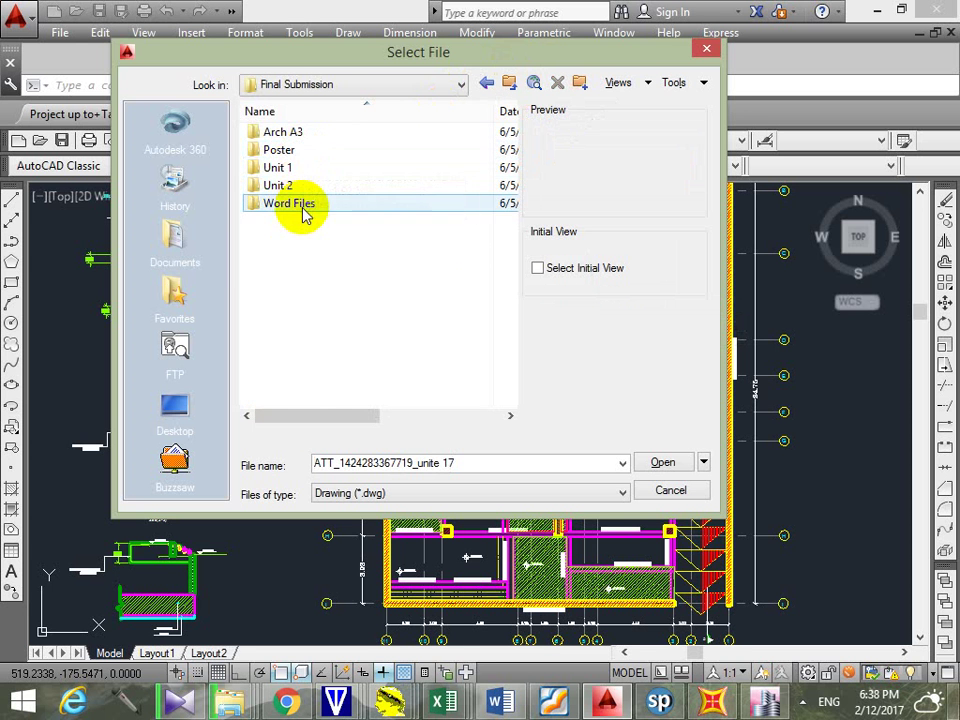
{"action": "left_click", "coordinate": [508, 83]}
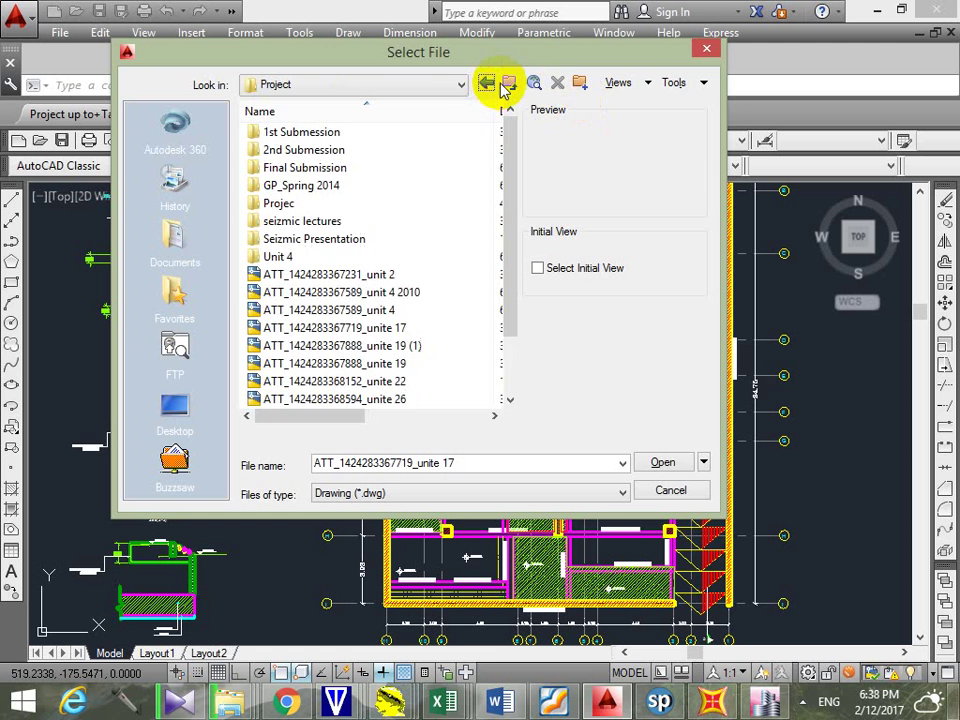
{"action": "left_click", "coordinate": [508, 83]}
{"action": "left_click", "coordinate": [508, 83]}
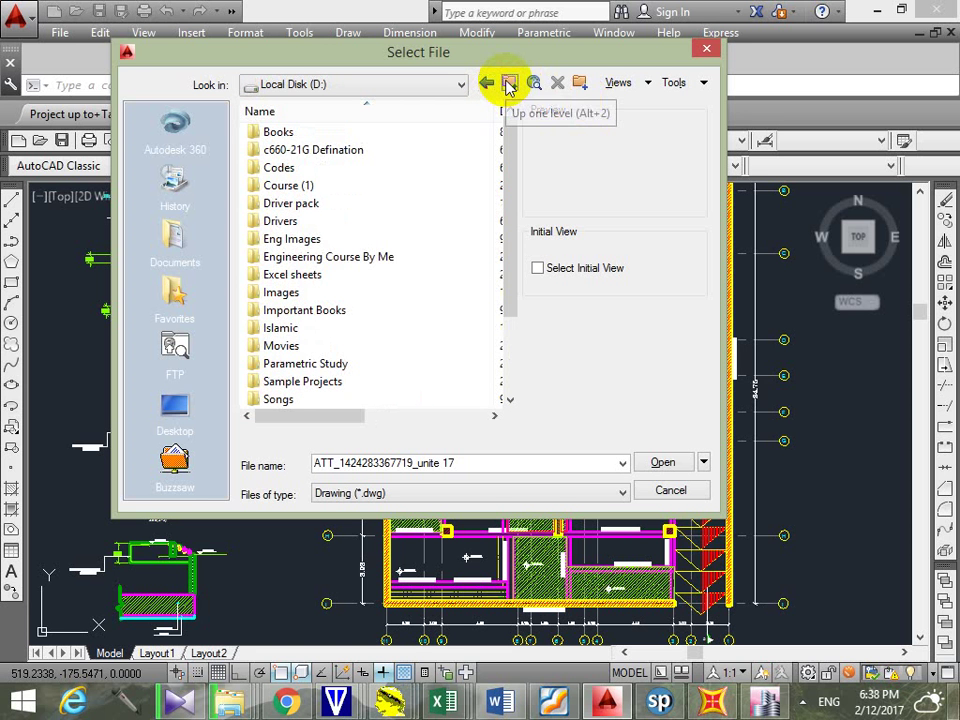
{"action": "left_click", "coordinate": [508, 83]}
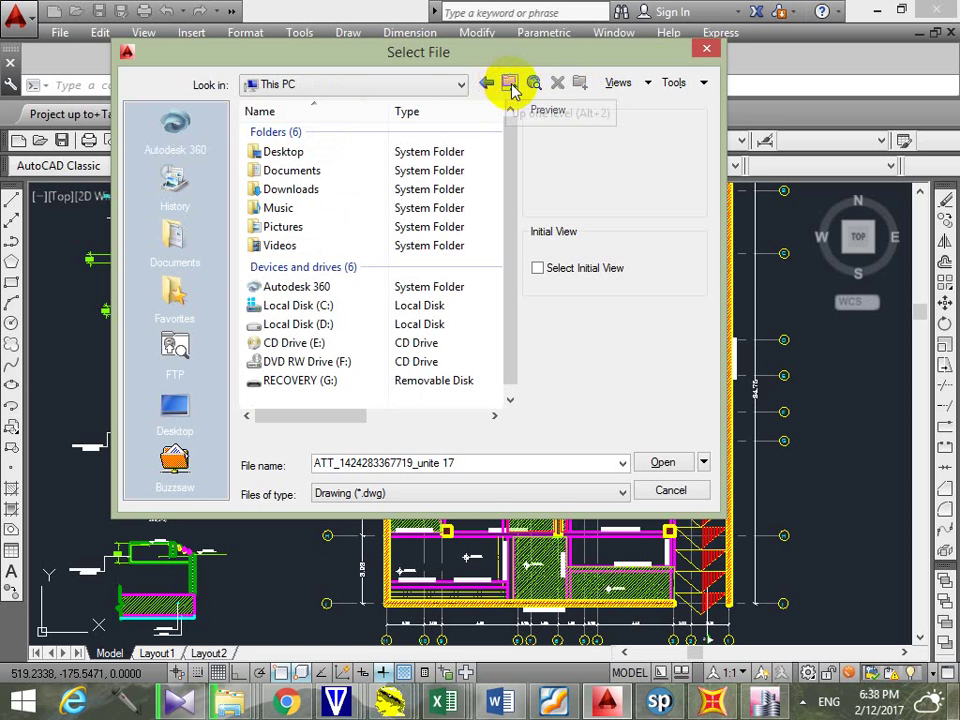
{"action": "key", "text": "Escape"}
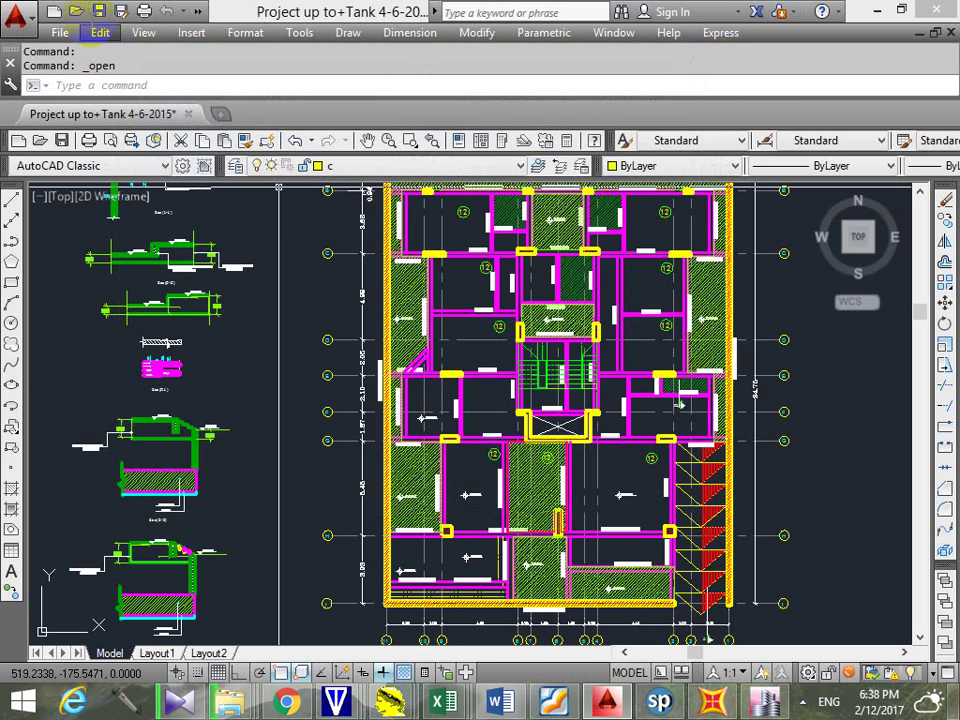
Examine the stair core of the floor plan marked 22, including the two columns beside beam B4 (25x60) at axis D
{"action": "mouse_move", "coordinate": [566, 477]}
{"action": "middle_mouse_down"}
{"action": "mouse_move", "coordinate": [536, 457]}
{"action": "mouse_move", "coordinate": [456, 454]}
{"action": "mouse_move", "coordinate": [403, 420]}
{"action": "middle_mouse_up"}
{"action": "scroll", "coordinate": [493, 422], "scroll_direction": "down", "scroll_amount": 5}
{"action": "scroll", "coordinate": [757, 398], "scroll_direction": "up", "scroll_amount": 6}
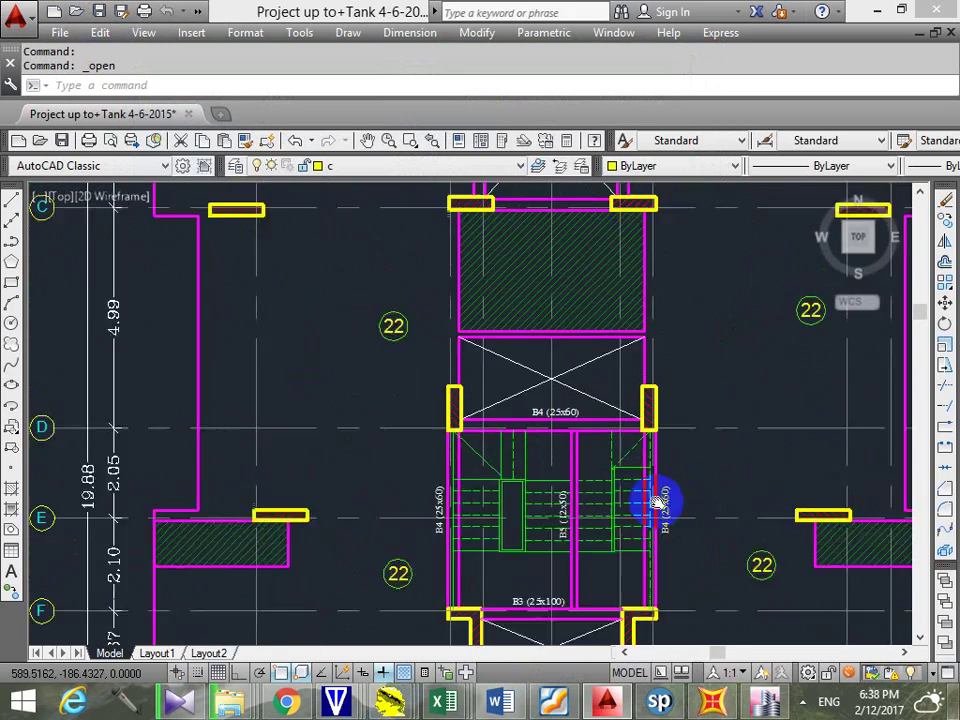
{"action": "scroll", "coordinate": [740, 427], "scroll_direction": "down", "scroll_amount": 5}
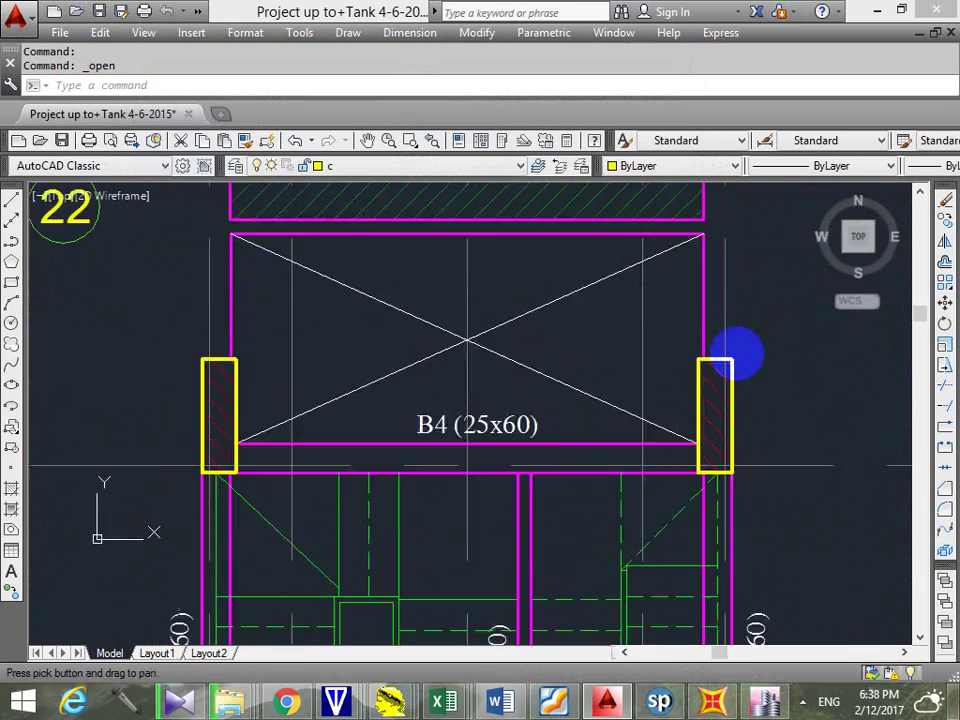
{"action": "scroll", "coordinate": [626, 435], "scroll_direction": "up", "scroll_amount": 5}
{"action": "key", "text": "Escape"}
{"action": "scroll", "coordinate": [625, 535], "scroll_direction": "down", "scroll_amount": 3}
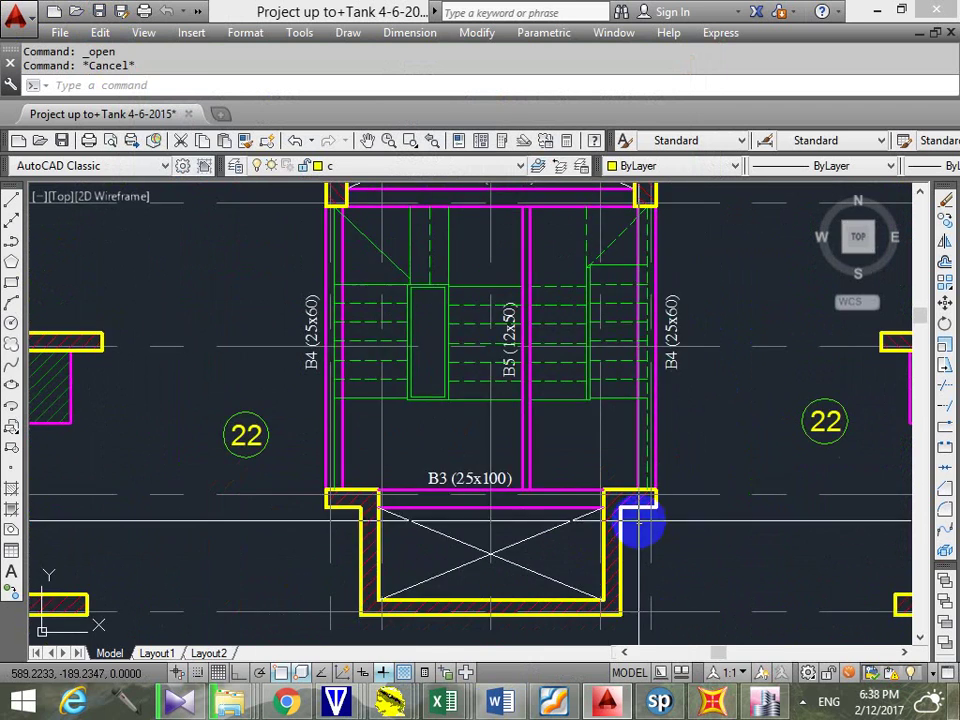
Pick the hatch of the U-shaped core wall between axes F and G, and examine the column beside beam B4 at axis D
{"action": "scroll", "coordinate": [649, 516], "scroll_direction": "up", "scroll_amount": 6}
{"action": "left_click", "coordinate": [626, 551]}
{"action": "scroll", "coordinate": [665, 485], "scroll_direction": "down", "scroll_amount": 5}
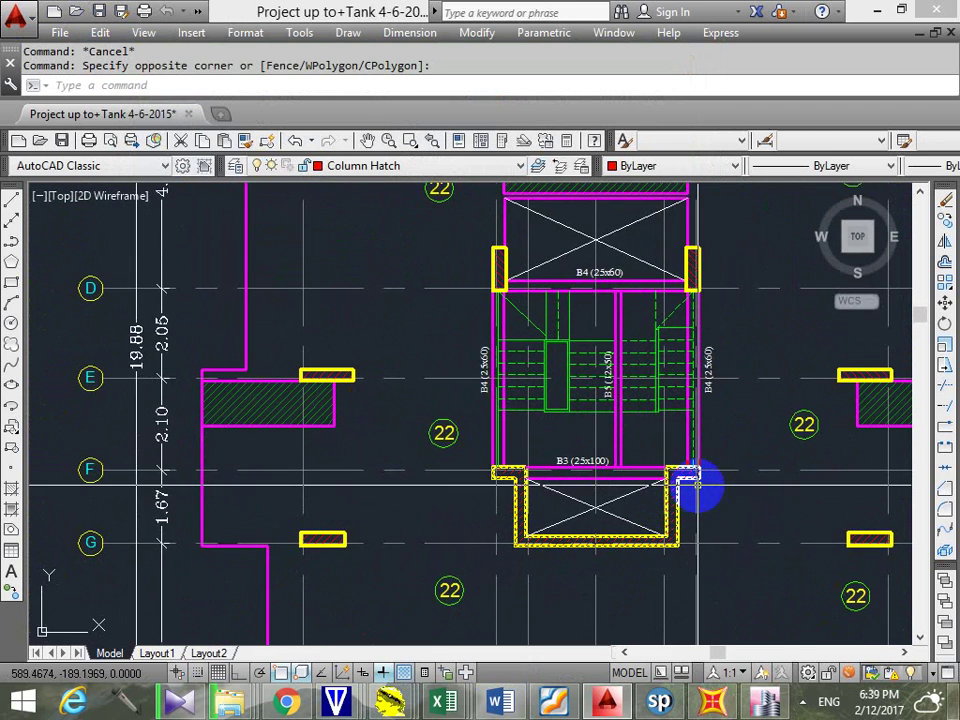
{"action": "middle_click_drag", "start_coordinate": [583, 315], "coordinate": [556, 425]}
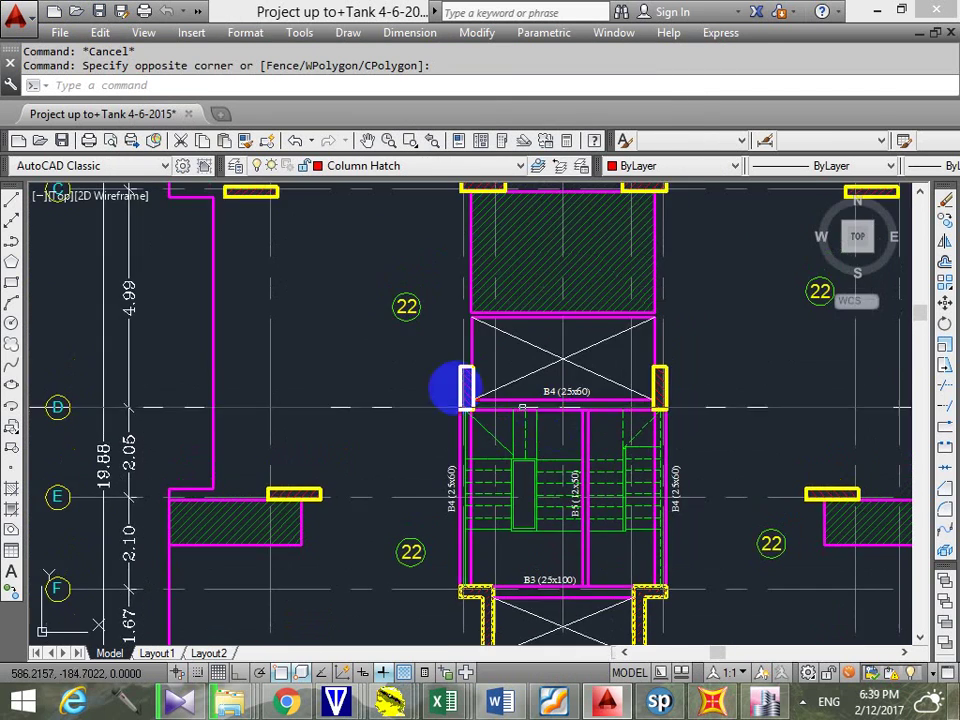
{"action": "scroll", "coordinate": [450, 388], "scroll_direction": "up", "scroll_amount": 5}
{"action": "left_click", "coordinate": [537, 374]}
{"action": "scroll", "coordinate": [537, 374], "scroll_direction": "down", "scroll_amount": 5}
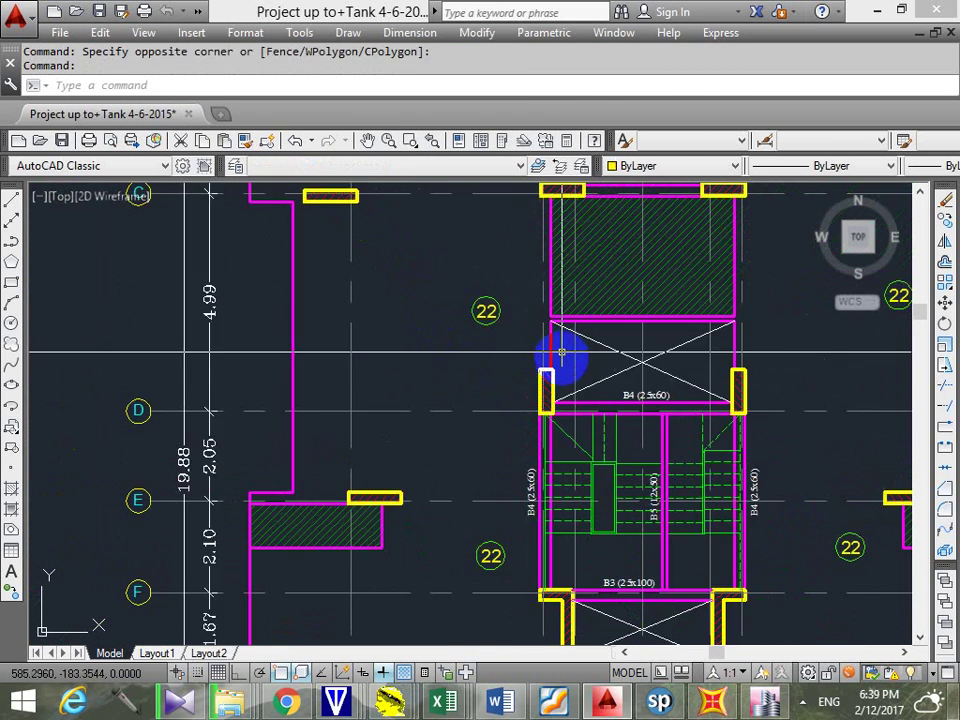
{"action": "key", "text": "Escape"}
{"action": "key", "text": "Escape"}
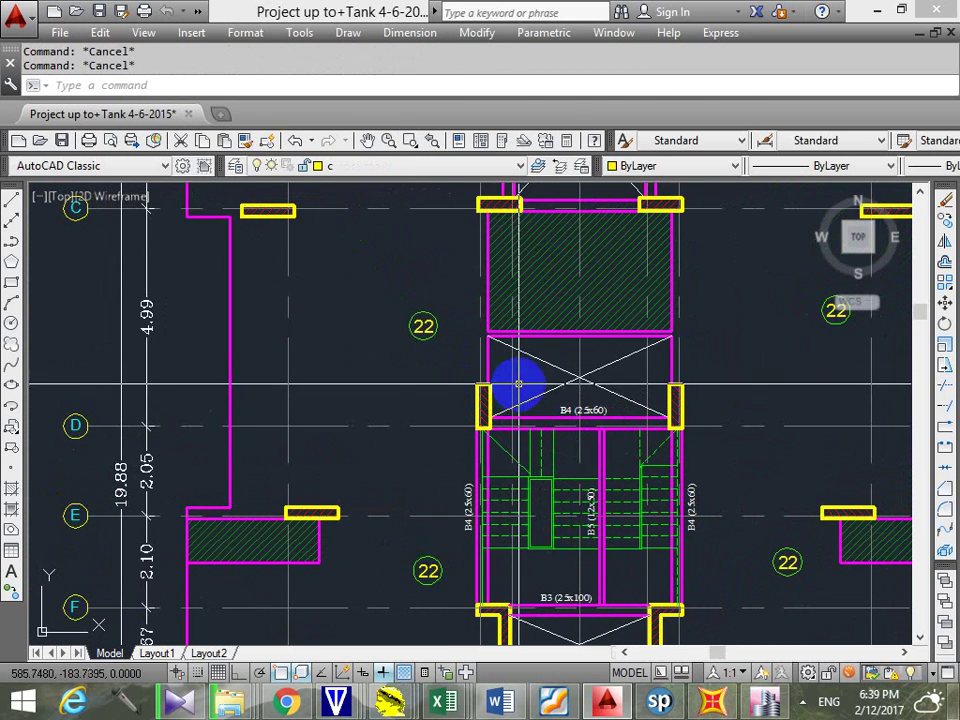
{"action": "type", "text": "ml"}
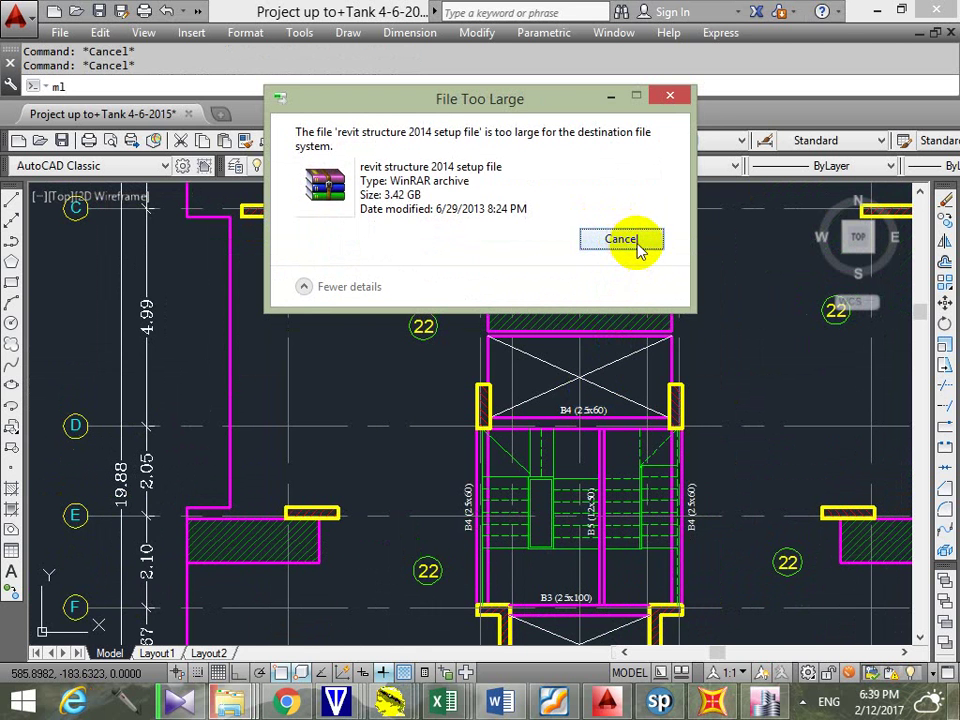
{"action": "left_click", "coordinate": [637, 247]}
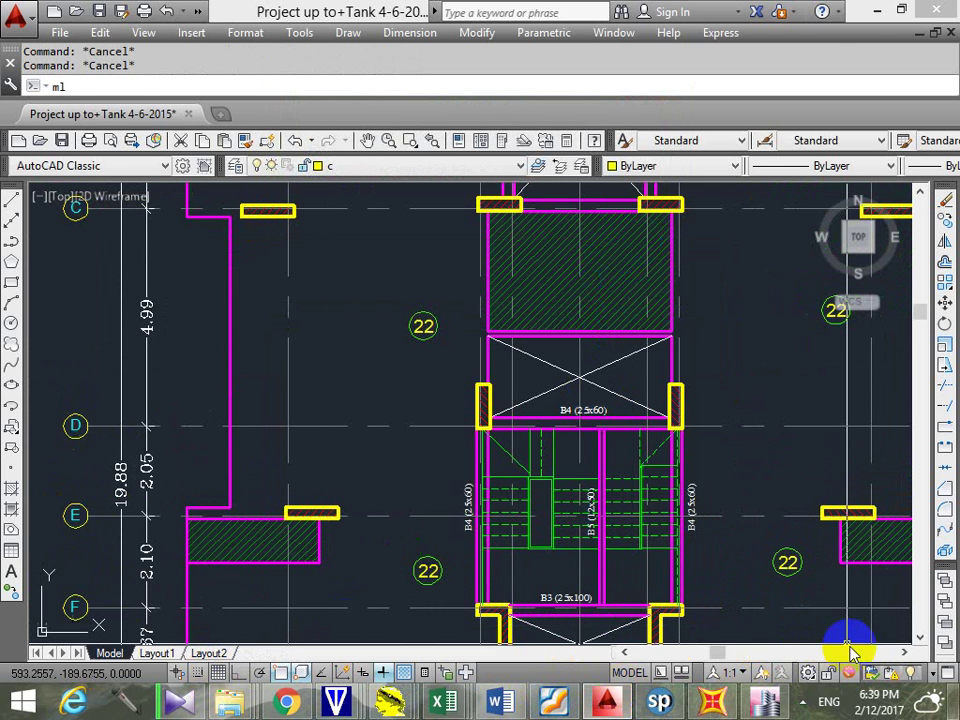
{"action": "middle_click_drag", "start_coordinate": [574, 392], "coordinate": [594, 437]}
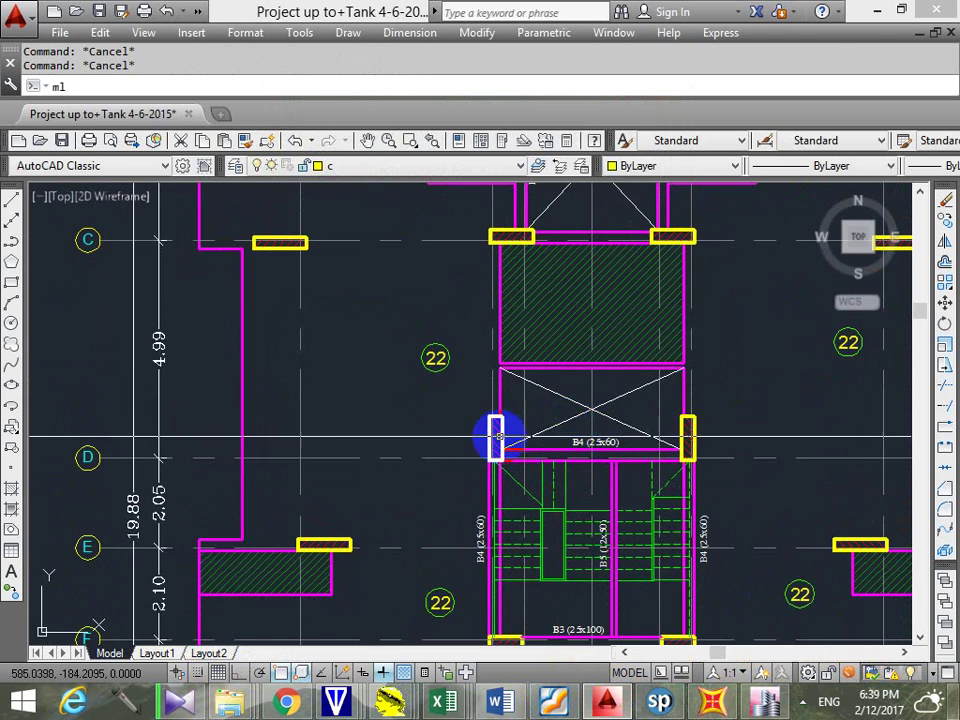
{"action": "scroll", "coordinate": [494, 439], "scroll_direction": "up", "scroll_amount": 4}
{"action": "key", "text": "Escape"}
{"action": "key", "text": "Escape"}
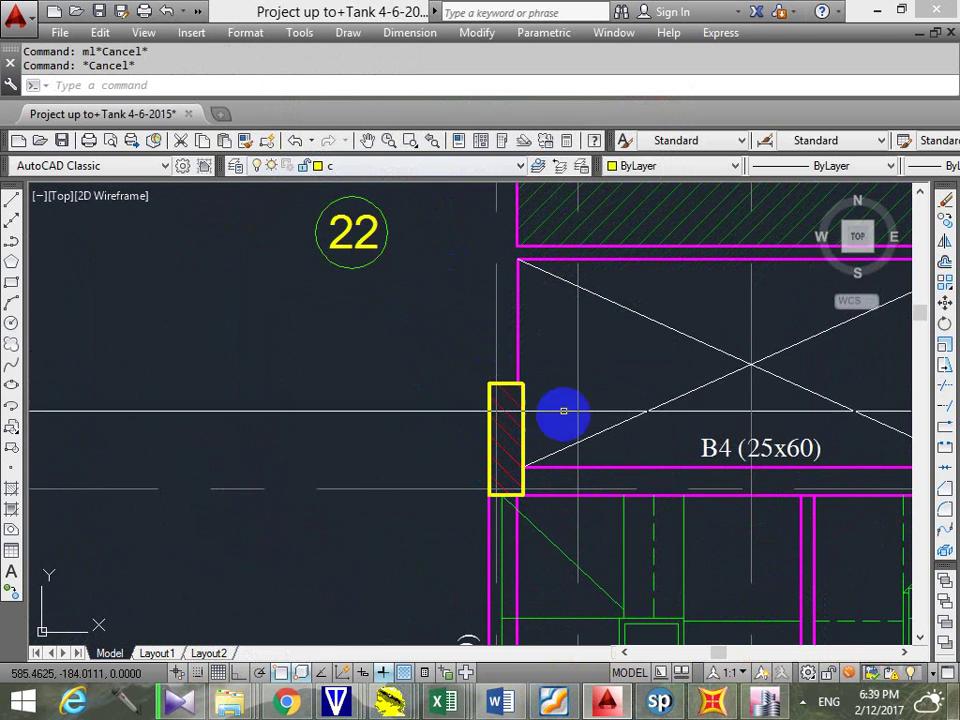
Look through the drawing's layer list without changing the current layer c
{"action": "left_click", "coordinate": [463, 170]}
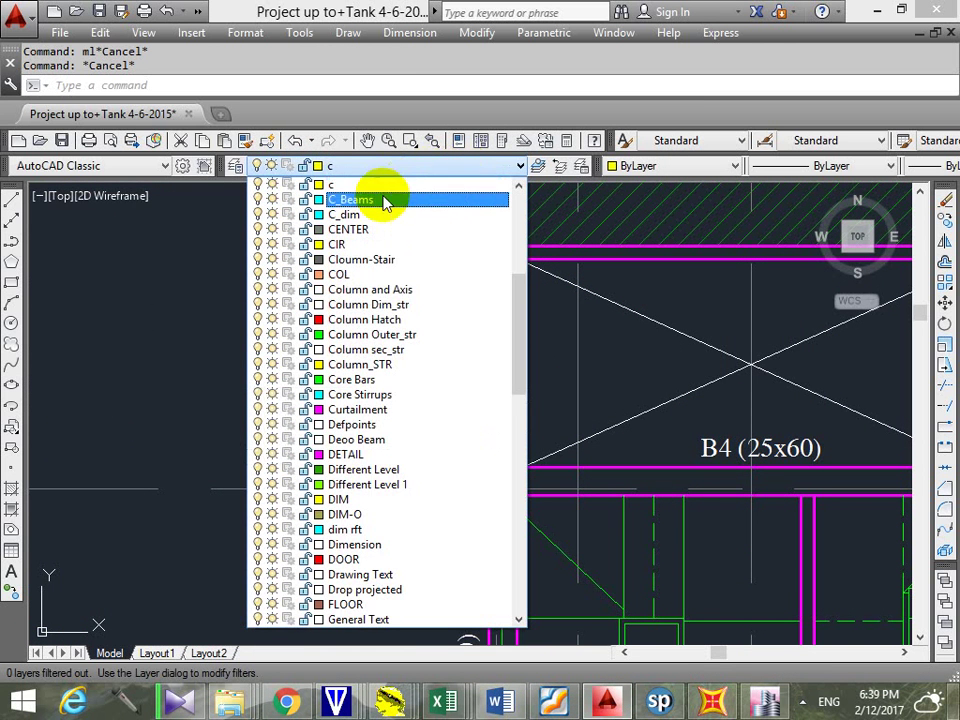
{"action": "scroll", "coordinate": [407, 480], "scroll_direction": "down", "scroll_amount": 3}
{"action": "scroll", "coordinate": [412, 455], "scroll_direction": "down", "scroll_amount": 2}
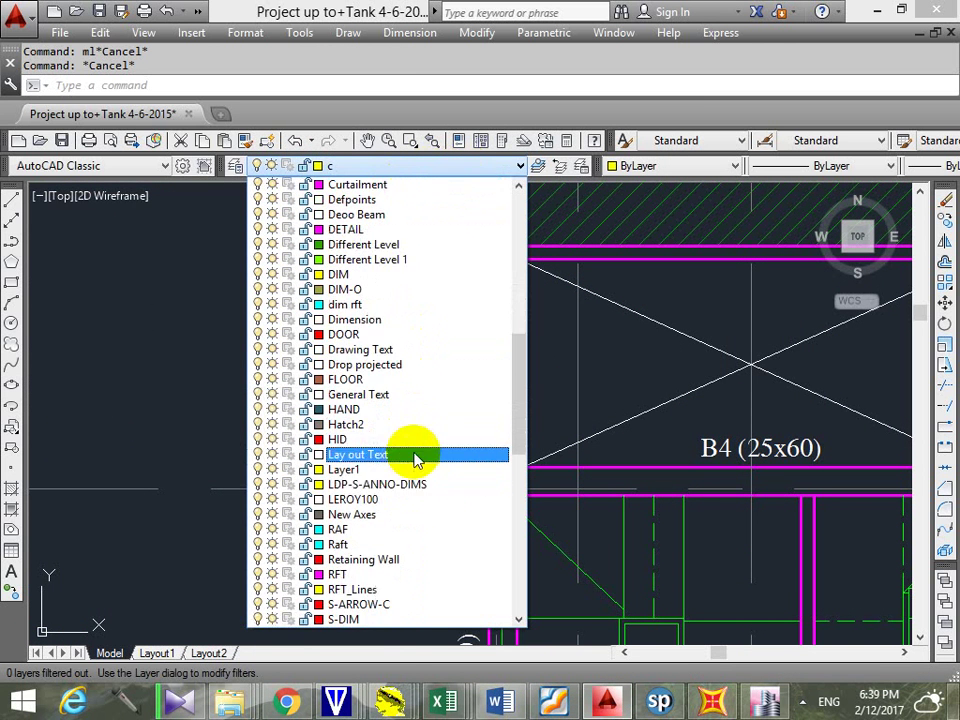
{"action": "scroll", "coordinate": [439, 495], "scroll_direction": "down", "scroll_amount": 3}
Review the whole floor plan, switch to ETABS and examine the two core walls in the Story1 plan view
{"action": "scroll", "coordinate": [467, 375], "scroll_direction": "down", "scroll_amount": 8}
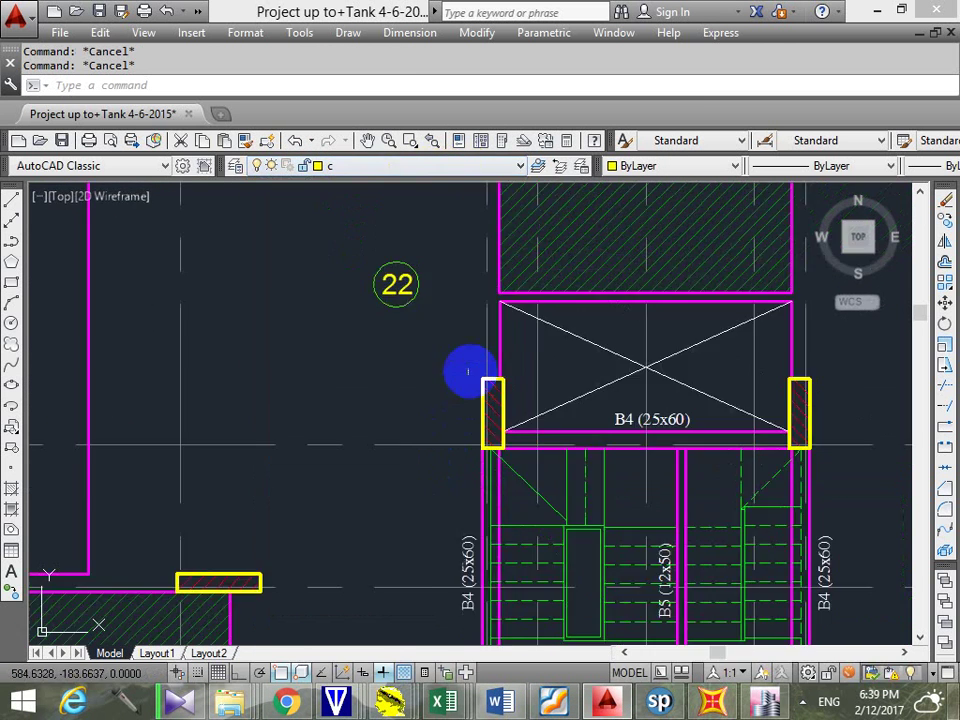
{"action": "middle_click_drag", "start_coordinate": [620, 315], "coordinate": [650, 313]}
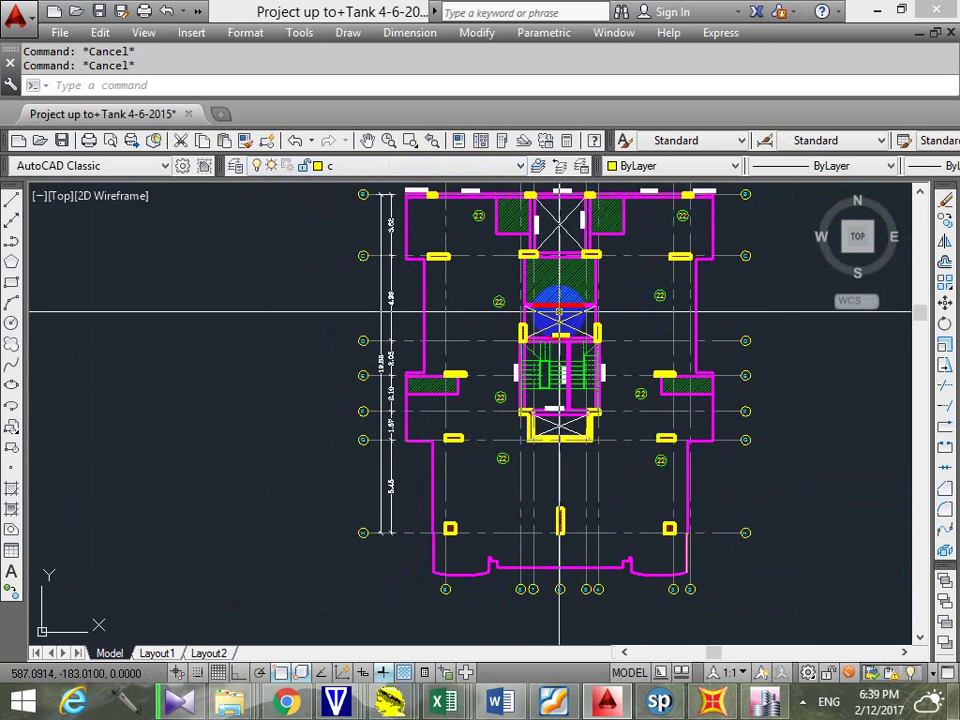
{"action": "middle_click_drag", "start_coordinate": [589, 364], "coordinate": [612, 368]}
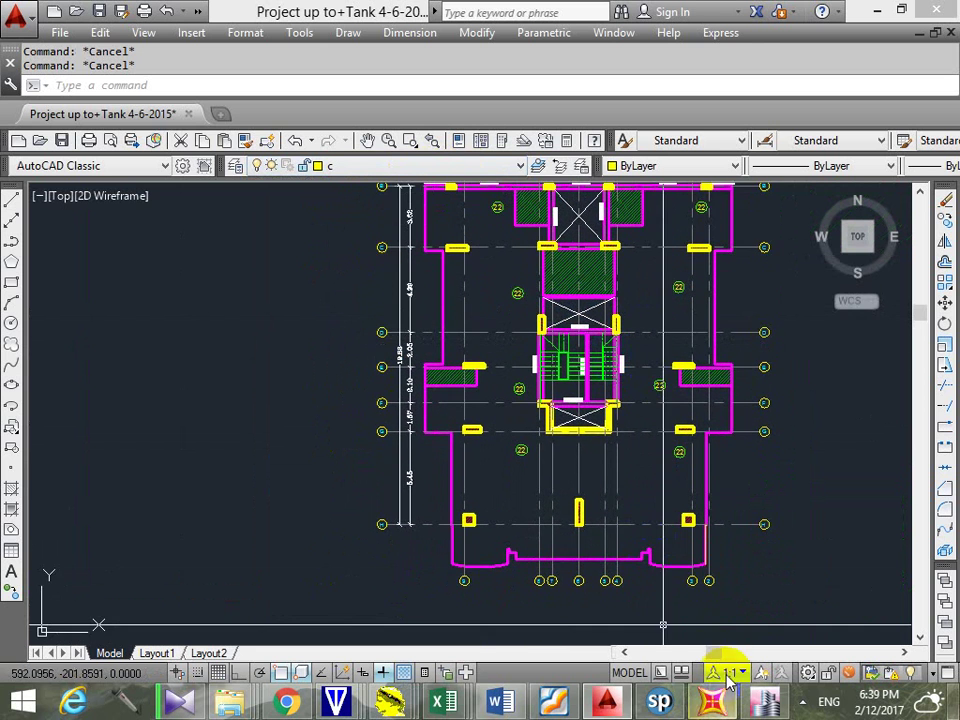
{"action": "left_click", "coordinate": [765, 700]}
{"action": "scroll", "coordinate": [591, 349], "scroll_direction": "down", "scroll_amount": 5}
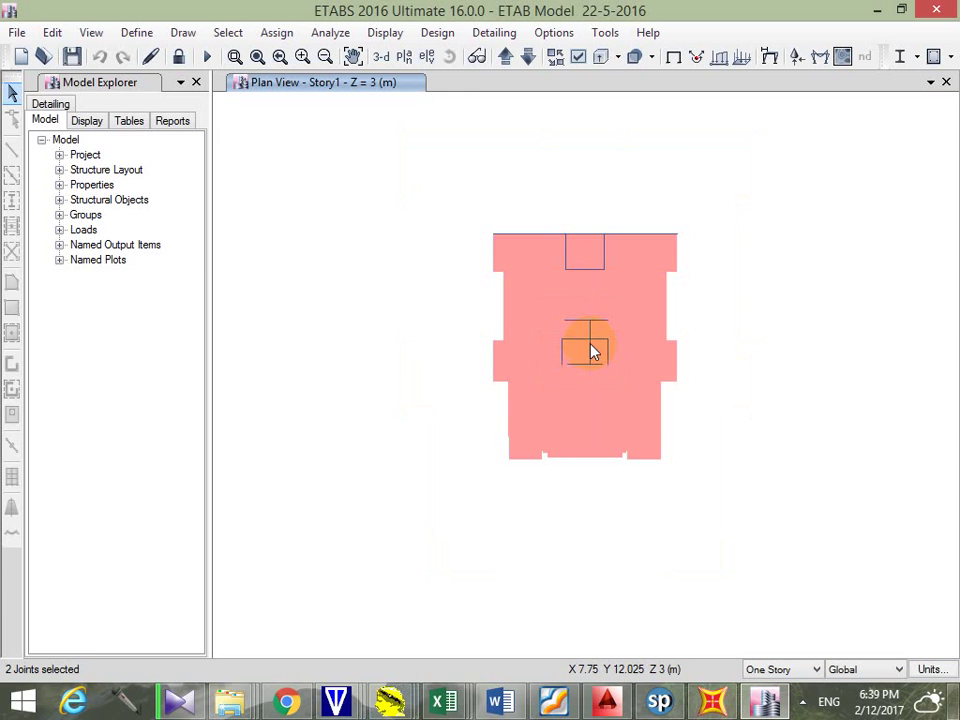
{"action": "scroll", "coordinate": [595, 347], "scroll_direction": "up", "scroll_amount": 2}
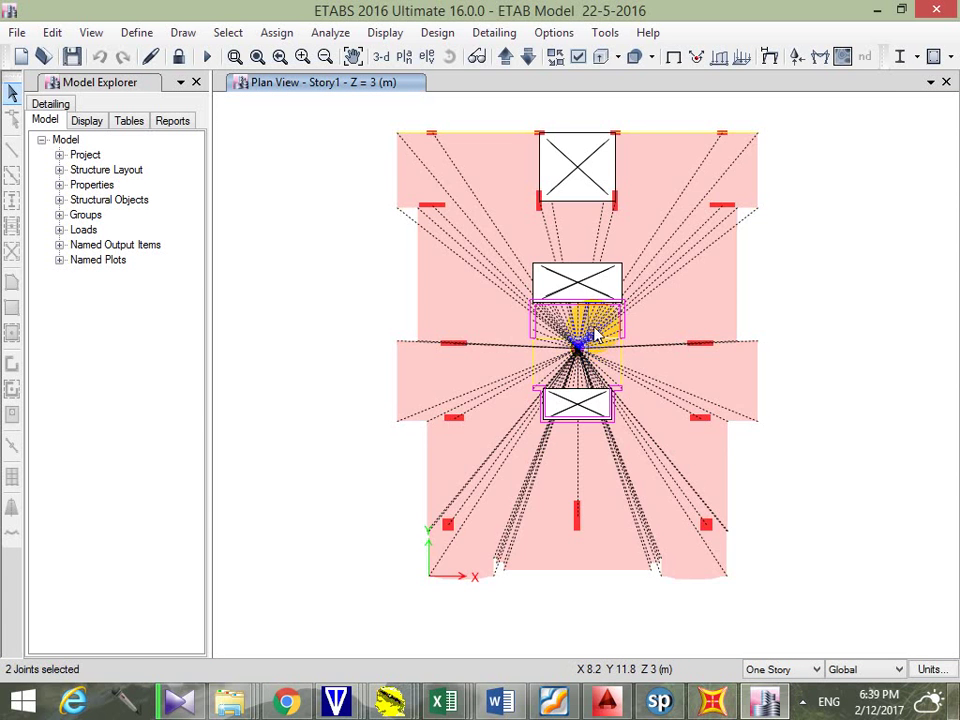
{"action": "scroll", "coordinate": [610, 328], "scroll_direction": "up", "scroll_amount": 2}
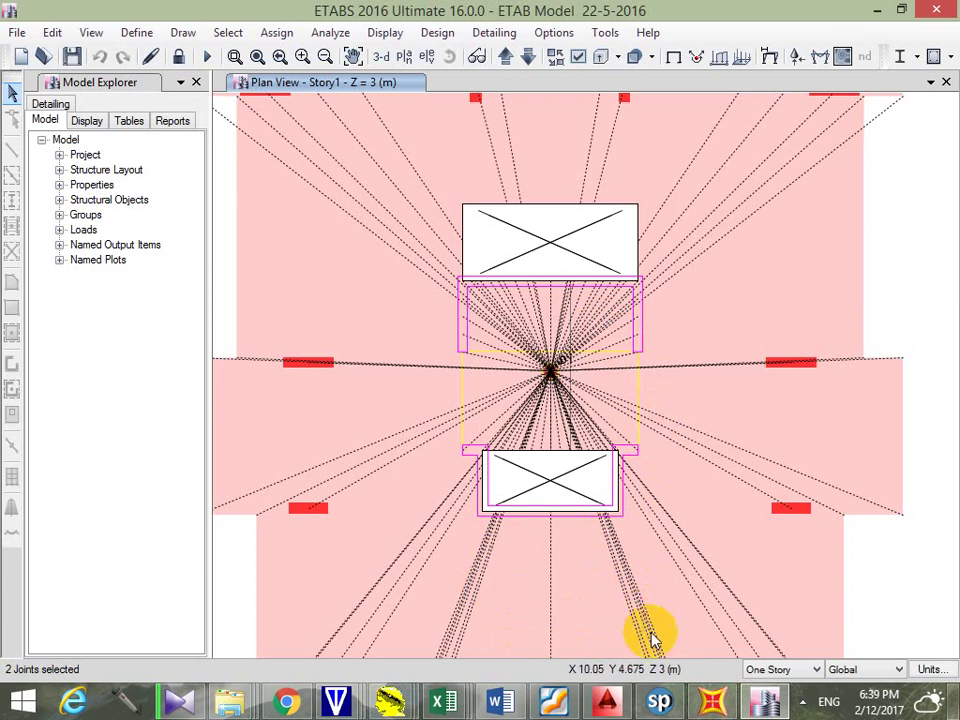
Switch back to AutoCAD and examine the stair core between axes D and F with its B4 (25x60) and B5 (12x50) beams
{"action": "left_click", "coordinate": [609, 705]}
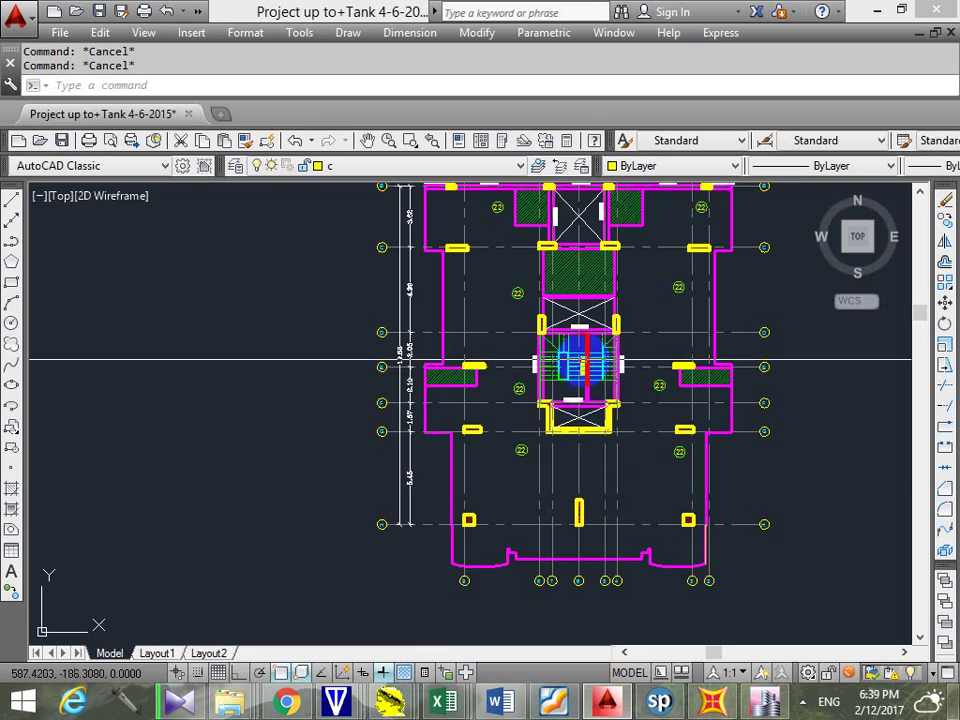
{"action": "middle_click_drag", "start_coordinate": [557, 354], "coordinate": [546, 407]}
{"action": "scroll", "coordinate": [589, 390], "scroll_direction": "up", "scroll_amount": 5}
{"action": "middle_click_drag", "start_coordinate": [580, 330], "coordinate": [585, 343]}
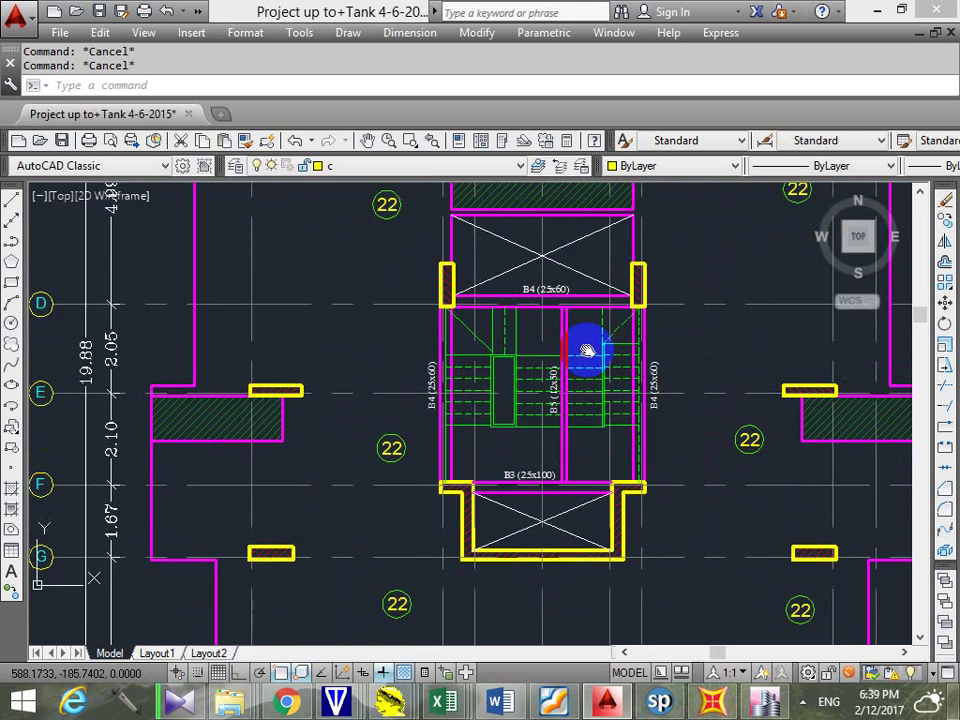
{"action": "scroll", "coordinate": [445, 320], "scroll_direction": "up", "scroll_amount": 3}
{"action": "middle_click_drag", "start_coordinate": [445, 320], "coordinate": [498, 318]}
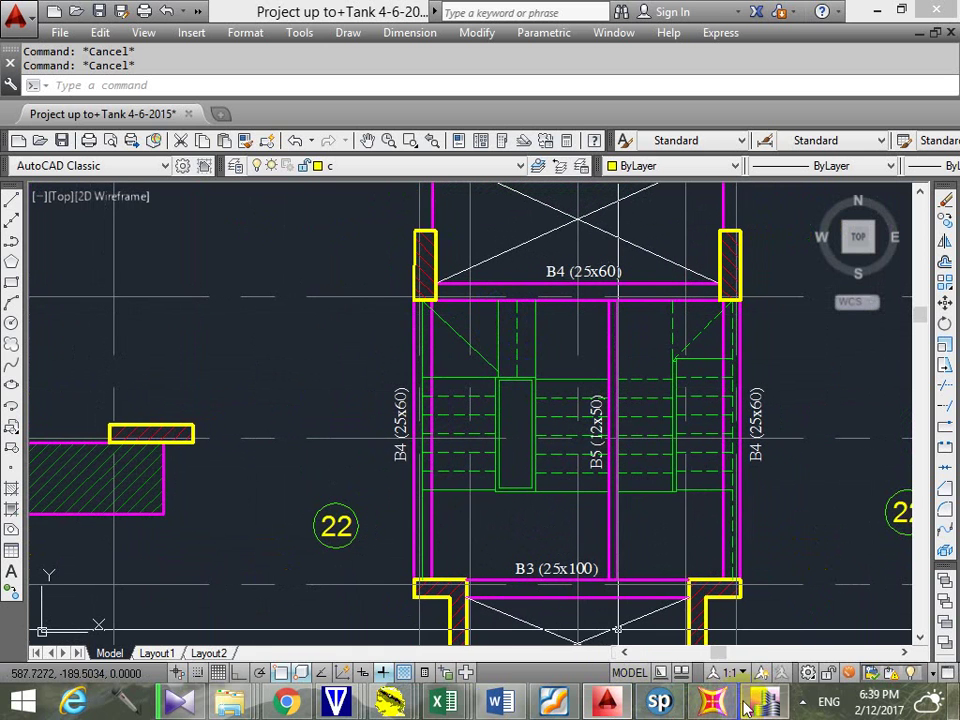
{"action": "mouse_move", "coordinate": [762, 708]}
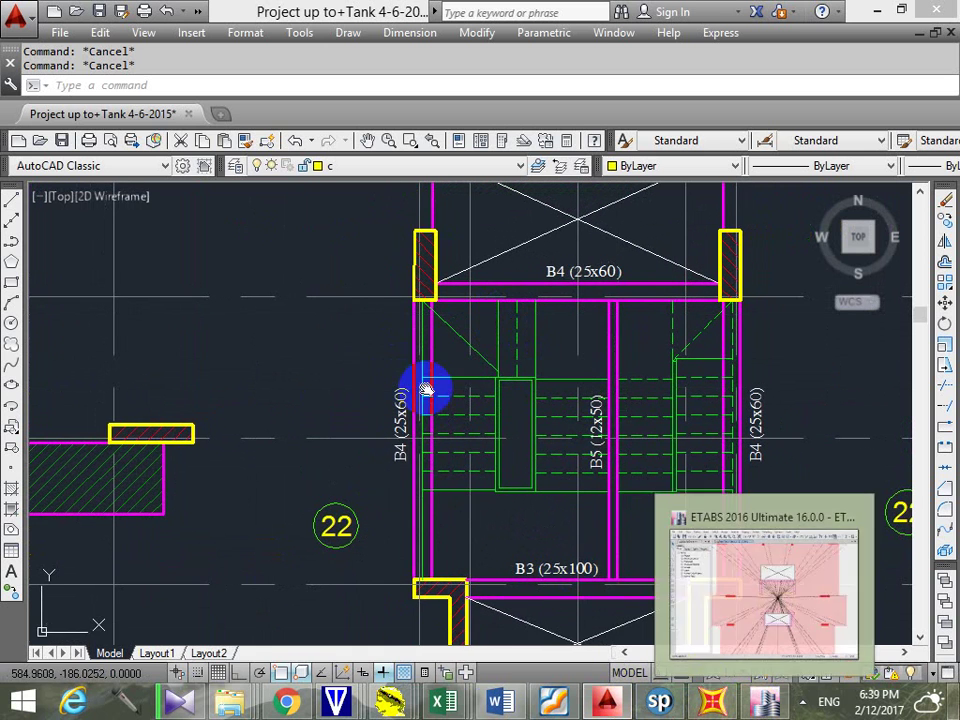
Examine the U-shaped core wall at beam B3 (25x100) between axes F and G and its place in the whole floor plan
{"action": "middle_click_drag", "start_coordinate": [426, 388], "coordinate": [392, 285]}
{"action": "scroll", "coordinate": [476, 384], "scroll_direction": "down", "scroll_amount": 3}
{"action": "scroll", "coordinate": [454, 388], "scroll_direction": "down", "scroll_amount": 2}
{"action": "scroll", "coordinate": [386, 422], "scroll_direction": "up", "scroll_amount": 2}
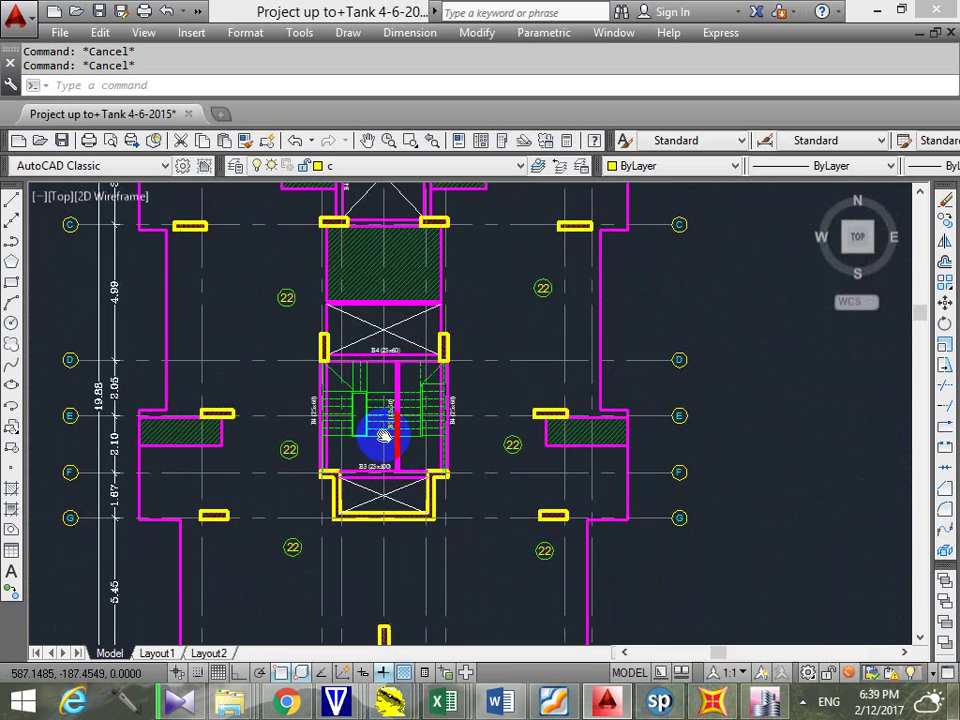
{"action": "scroll", "coordinate": [409, 472], "scroll_direction": "up", "scroll_amount": 4}
{"action": "scroll", "coordinate": [440, 455], "scroll_direction": "up", "scroll_amount": 2}
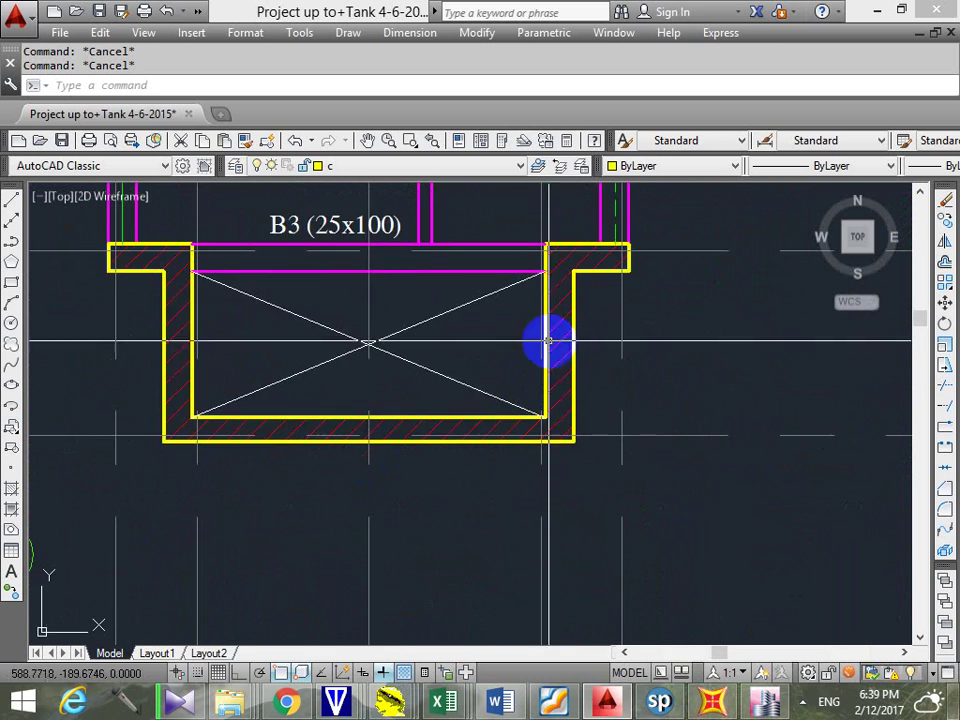
{"action": "scroll", "coordinate": [600, 310], "scroll_direction": "down", "scroll_amount": 2}
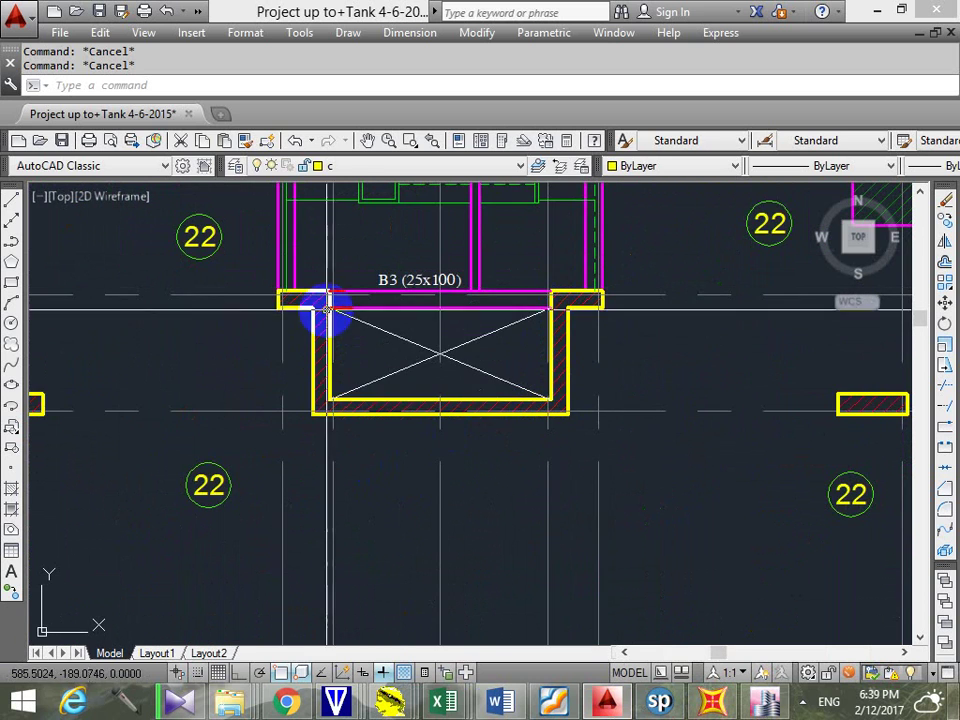
{"action": "scroll", "coordinate": [400, 330], "scroll_direction": "down", "scroll_amount": 3}
{"action": "middle_click_drag", "start_coordinate": [418, 336], "coordinate": [508, 425]}
{"action": "scroll", "coordinate": [608, 347], "scroll_direction": "down", "scroll_amount": 4}
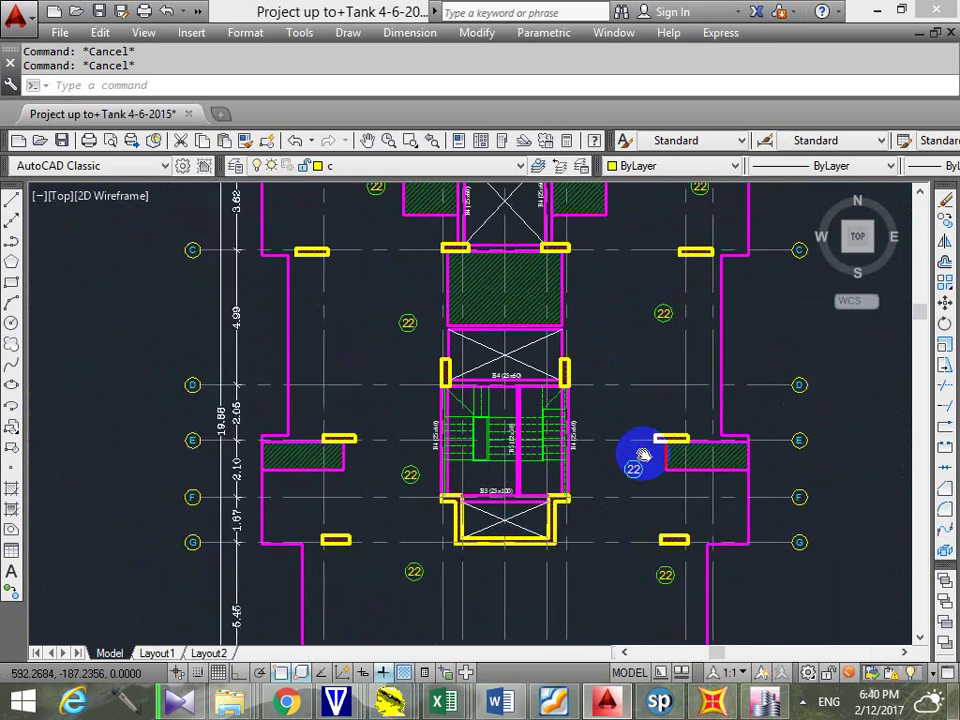
{"action": "middle_click_drag", "start_coordinate": [662, 358], "coordinate": [652, 358]}
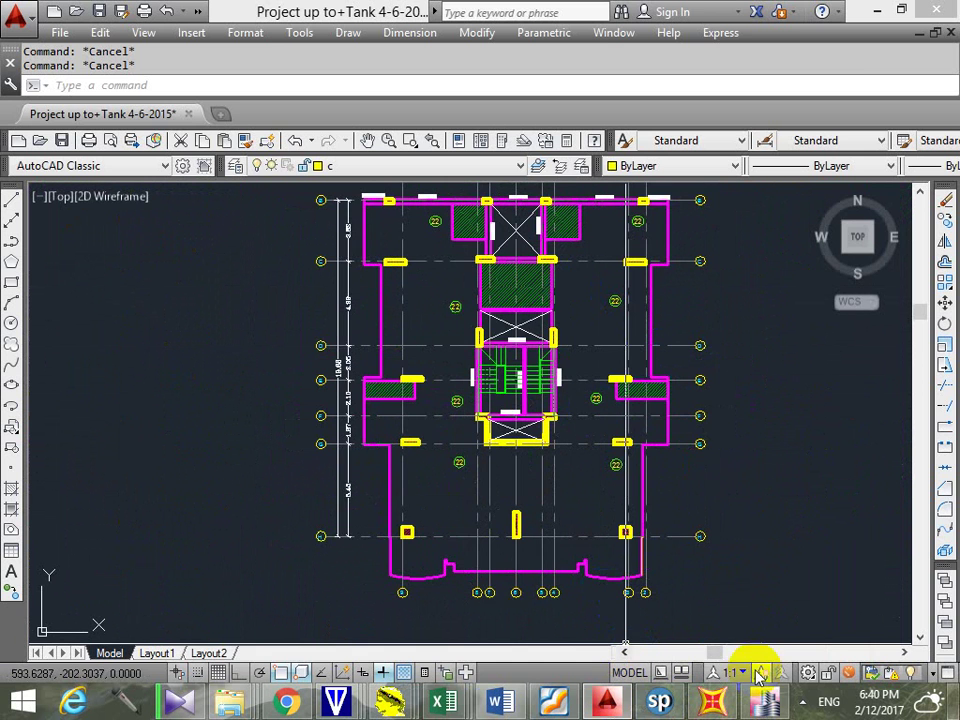
Switch to ETABS and turn off joint objects, columns, beams, braces and all null frames in the Story1 plan's display options
{"action": "left_click", "coordinate": [776, 708]}
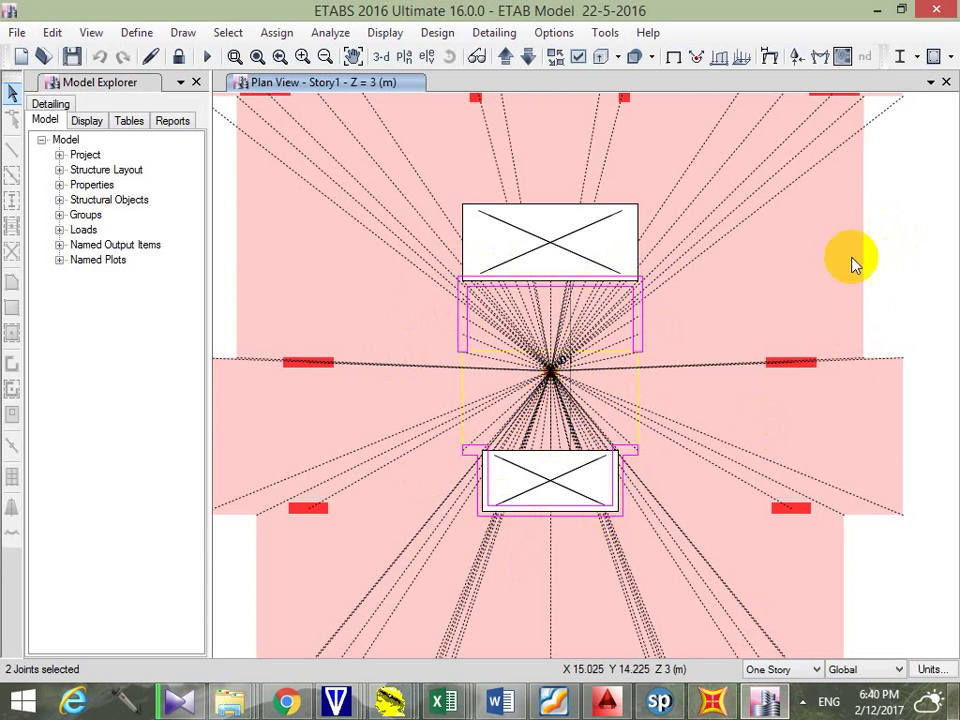
{"action": "left_click", "coordinate": [578, 58]}
{"action": "left_click", "coordinate": [324, 181]}
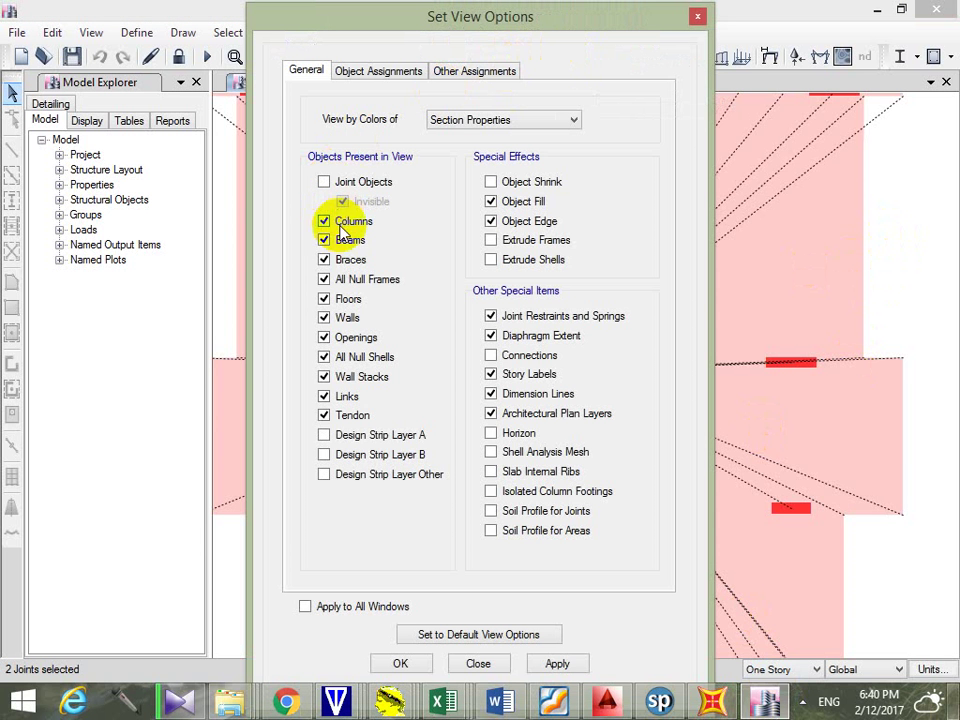
{"action": "left_click", "coordinate": [325, 221]}
{"action": "left_click", "coordinate": [340, 244]}
{"action": "left_click", "coordinate": [338, 262]}
{"action": "left_click", "coordinate": [338, 281]}
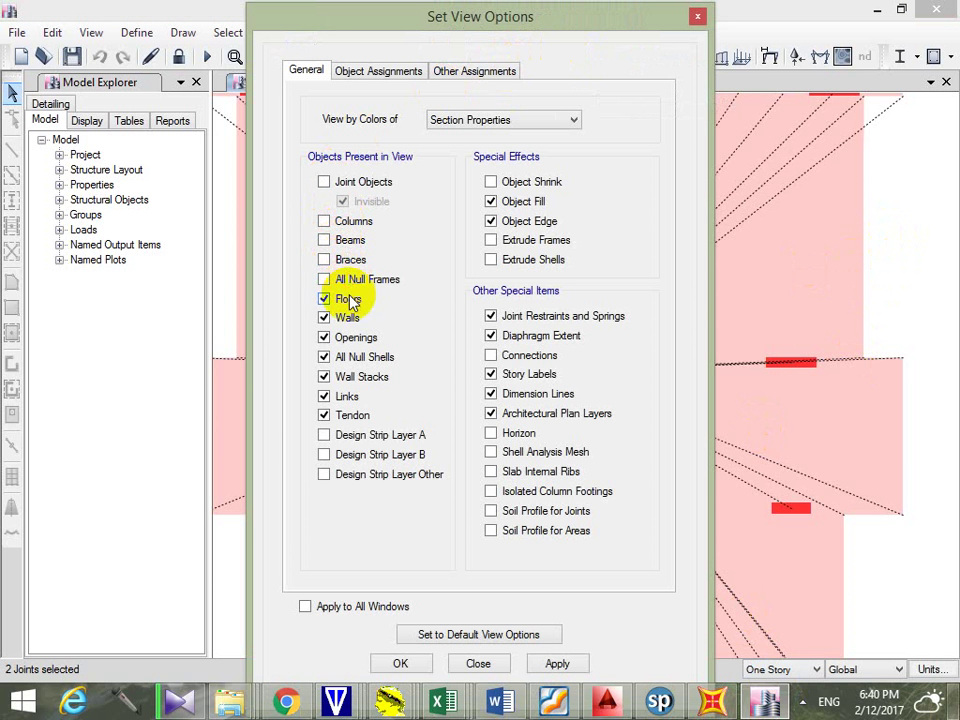
Hide floors, openings, null shells, wall stacks, links and tendons, and apply the display with only walls and joint objects on
{"action": "left_click", "coordinate": [342, 300]}
{"action": "left_click", "coordinate": [345, 337]}
{"action": "left_click", "coordinate": [345, 357]}
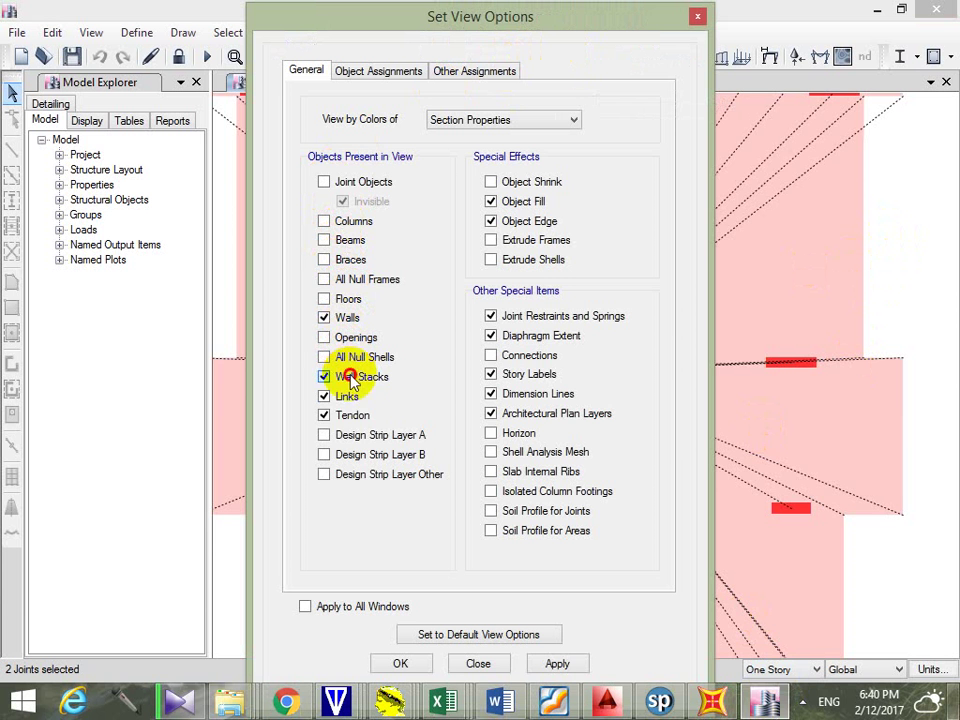
{"action": "left_click", "coordinate": [345, 376]}
{"action": "left_click", "coordinate": [347, 396]}
{"action": "left_click", "coordinate": [347, 415]}
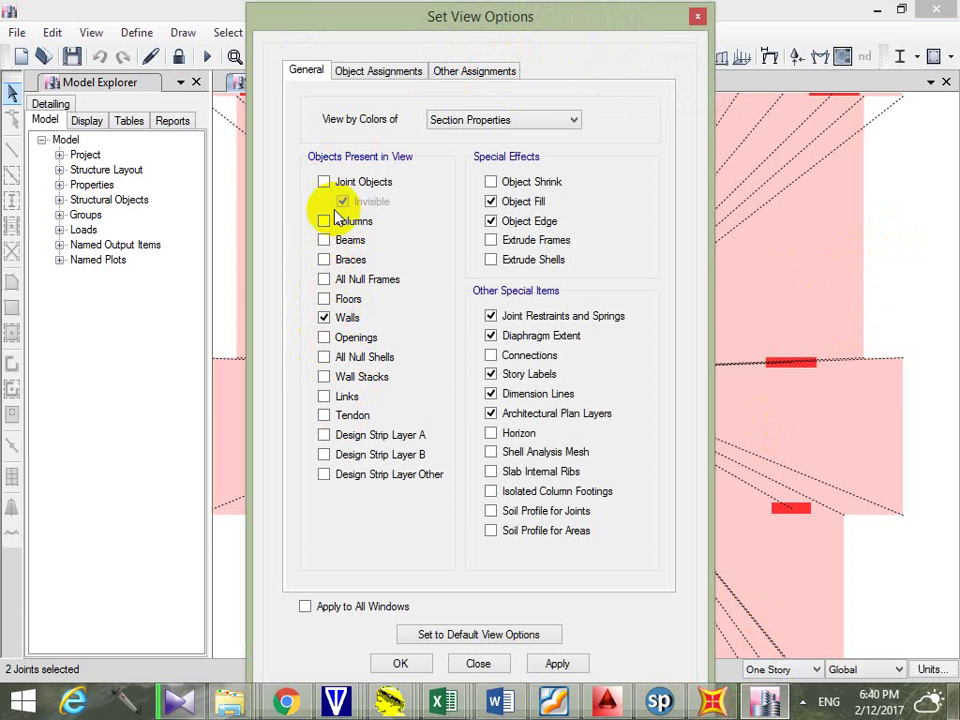
{"action": "left_click", "coordinate": [324, 181]}
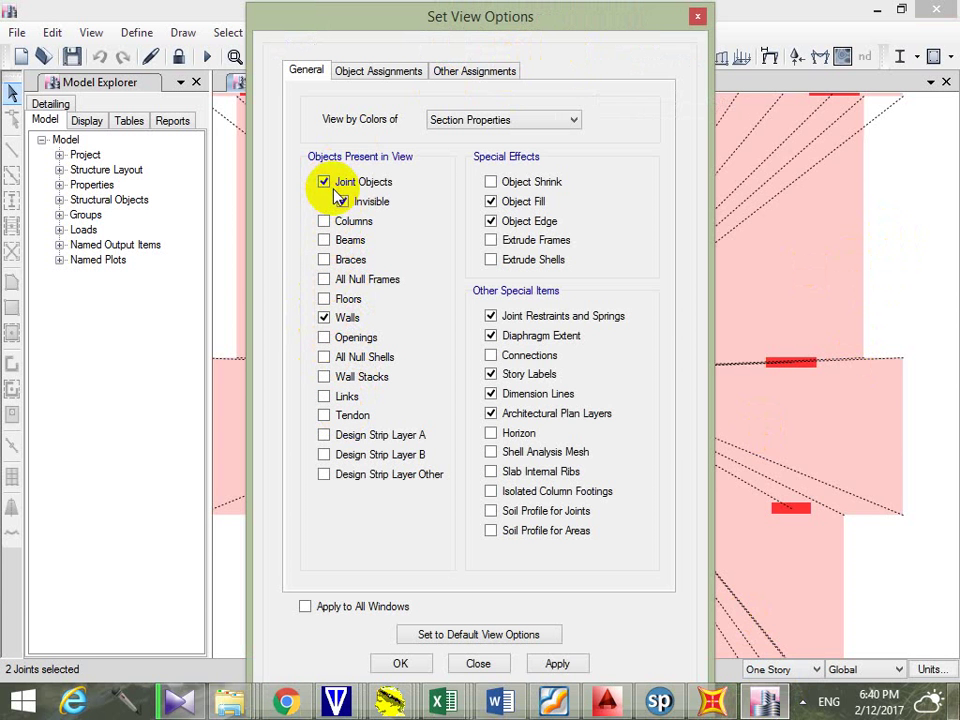
{"action": "left_click", "coordinate": [400, 663]}
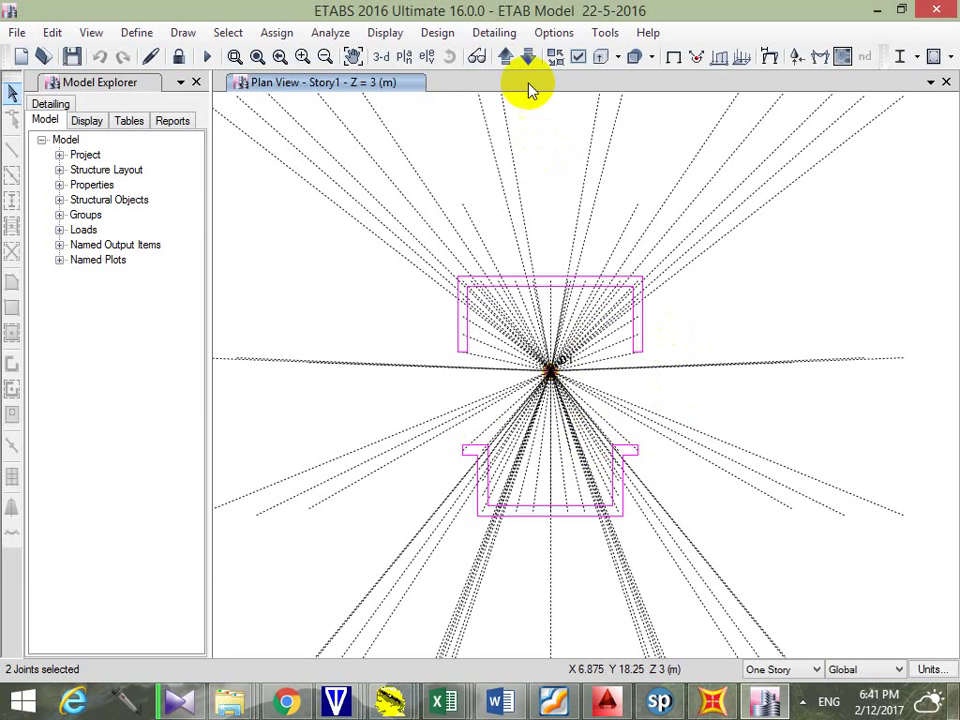
Turn off the diaphragm extent in the Story1 plan's display options
{"action": "left_click", "coordinate": [580, 58]}
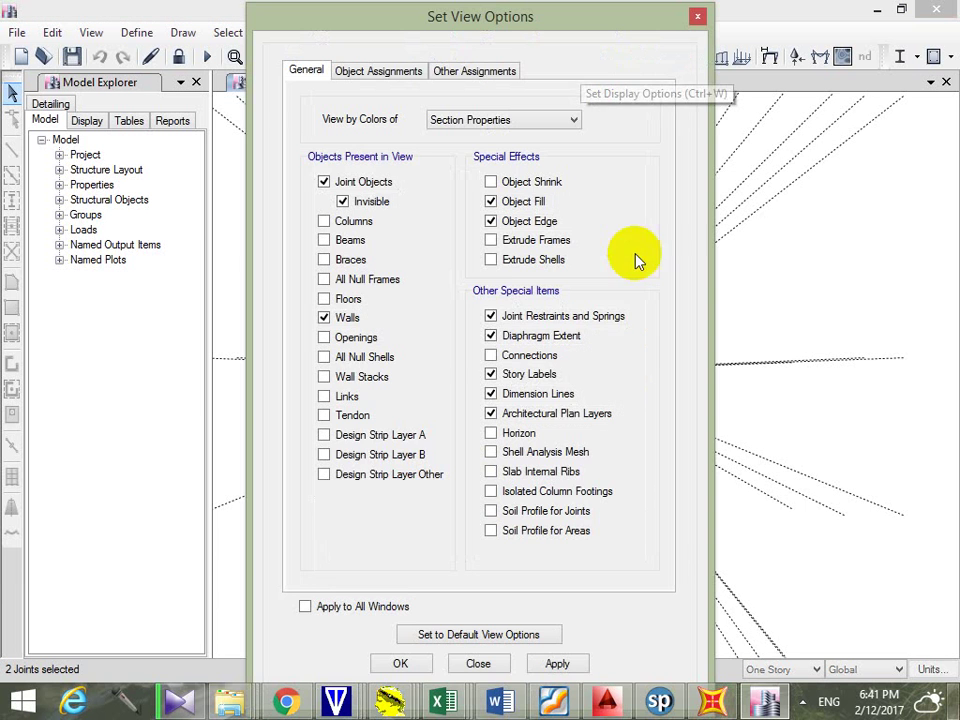
{"action": "left_click", "coordinate": [496, 336]}
{"action": "left_click", "coordinate": [401, 663]}
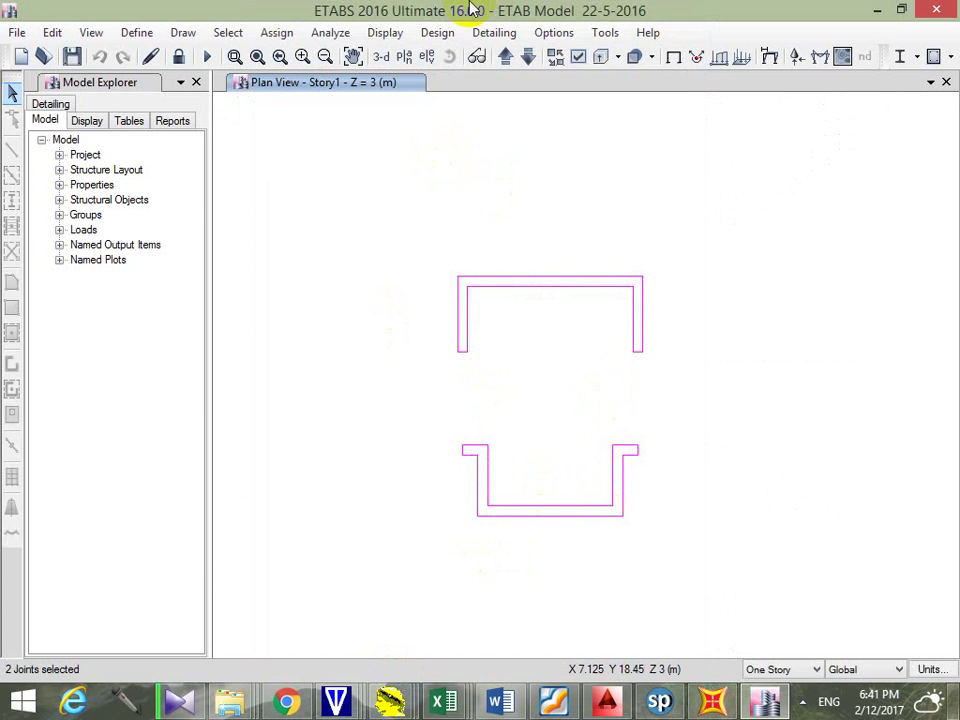
Switch to the 3D view and set it to the xy direction with an aperture of 0
{"action": "left_click", "coordinate": [393, 56]}
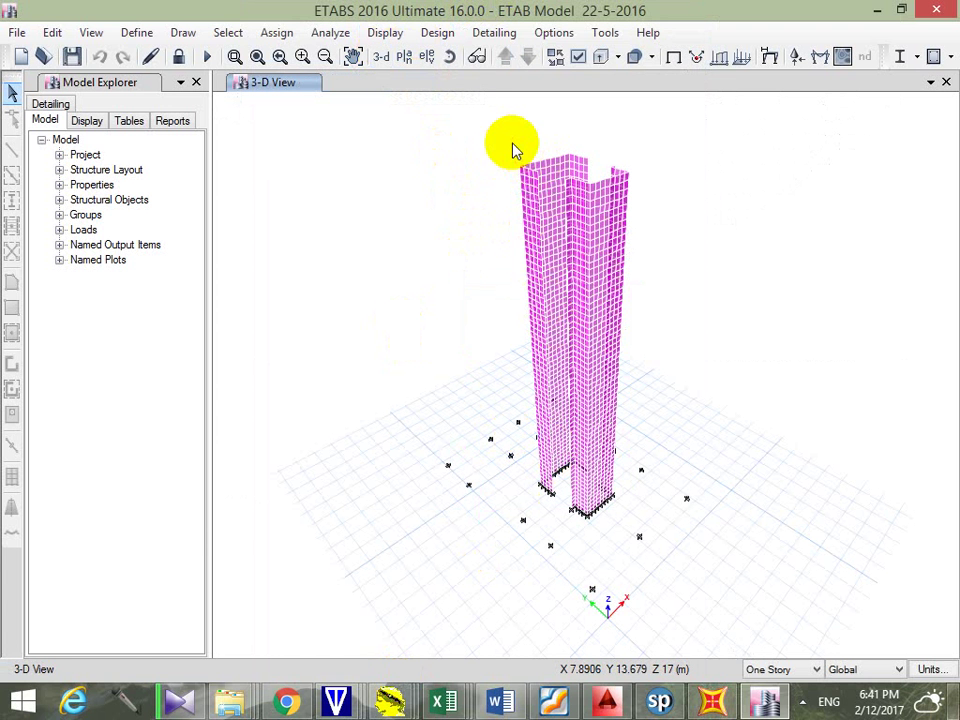
{"action": "left_click", "coordinate": [128, 32]}
{"action": "left_click", "coordinate": [100, 34]}
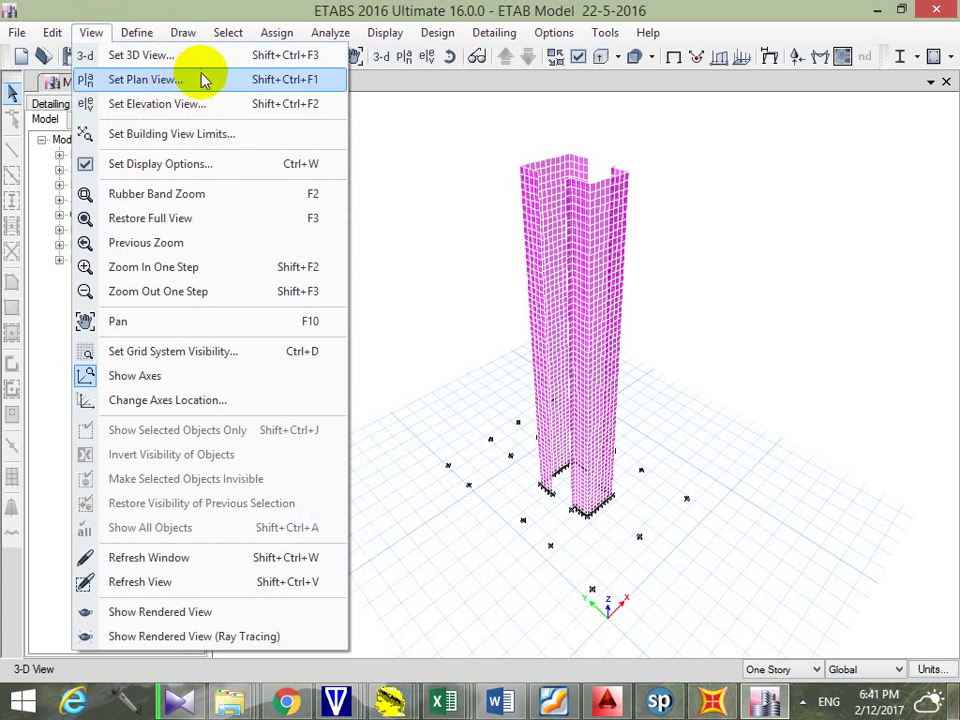
{"action": "left_click", "coordinate": [160, 54]}
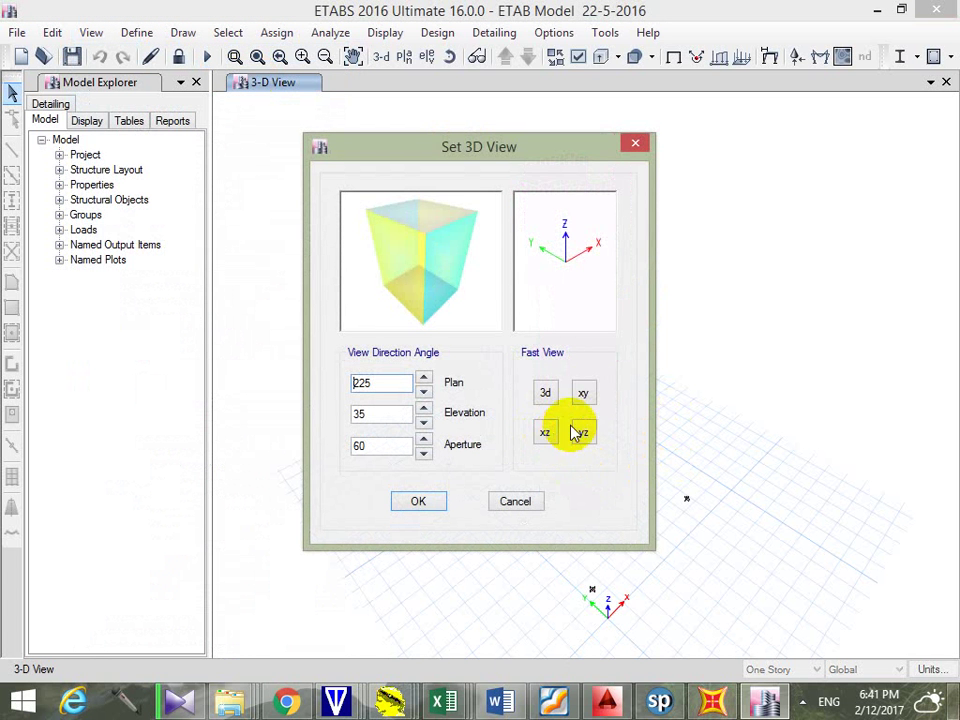
{"action": "left_click", "coordinate": [583, 392]}
{"action": "left_click", "coordinate": [388, 447]}
{"action": "left_click_drag", "start_coordinate": [388, 447], "coordinate": [326, 444]}
{"action": "type", "text": "0"}
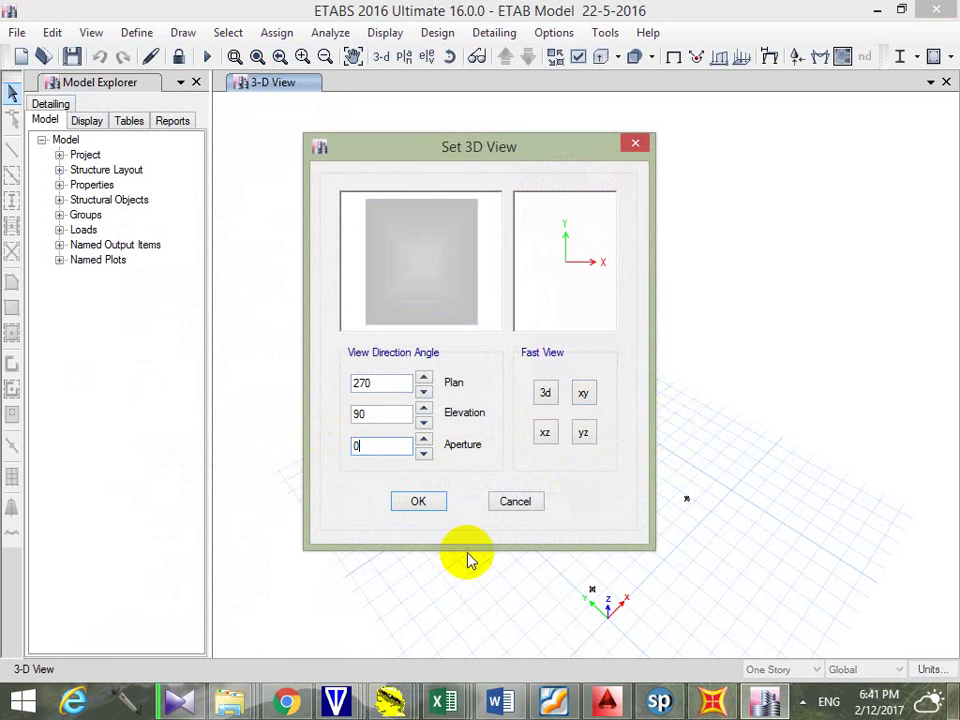
{"action": "left_click", "coordinate": [434, 506]}
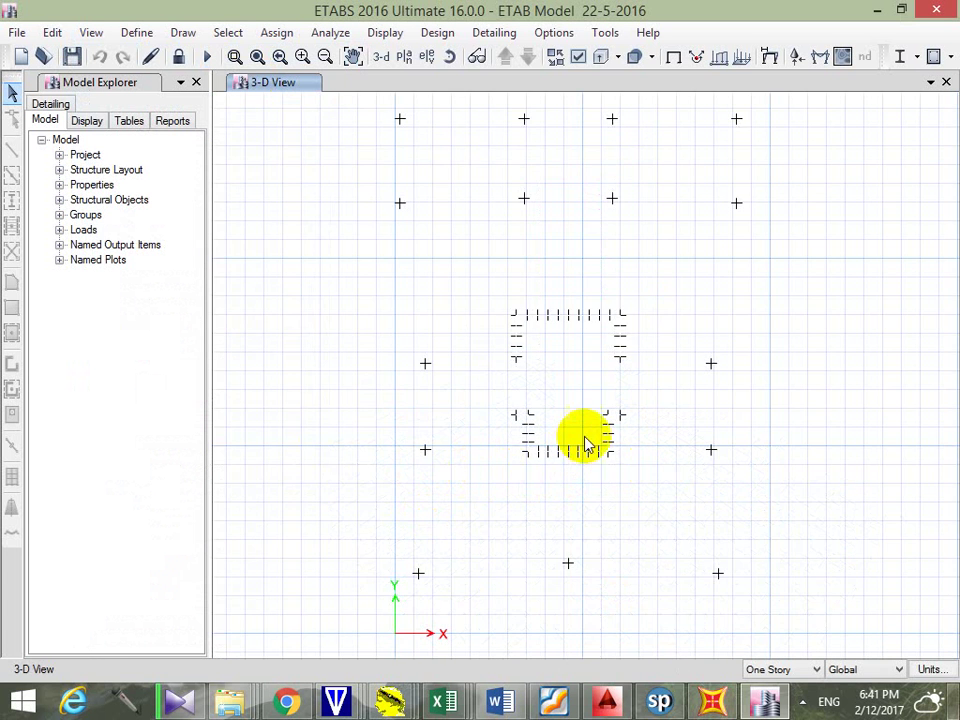
Select the lower flanged U-shaped core wall over its full height, restore the default 3D view, and show only the selected objects
{"action": "scroll", "coordinate": [580, 445], "scroll_direction": "up", "scroll_amount": 2}
{"action": "left_click_drag", "start_coordinate": [422, 514], "coordinate": [714, 362]}
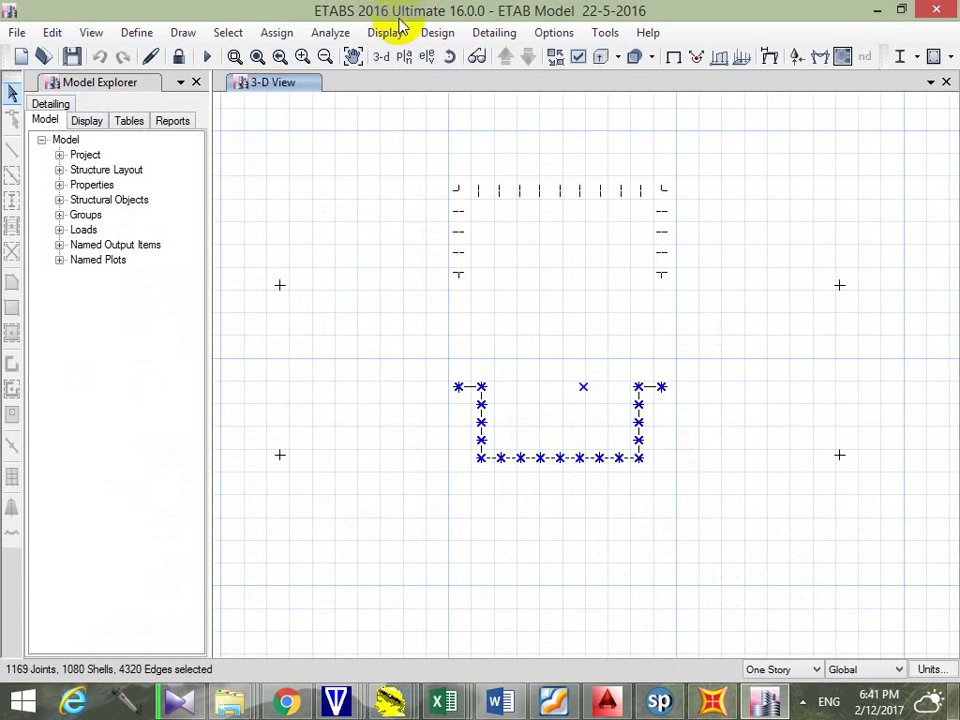
{"action": "left_click", "coordinate": [384, 57]}
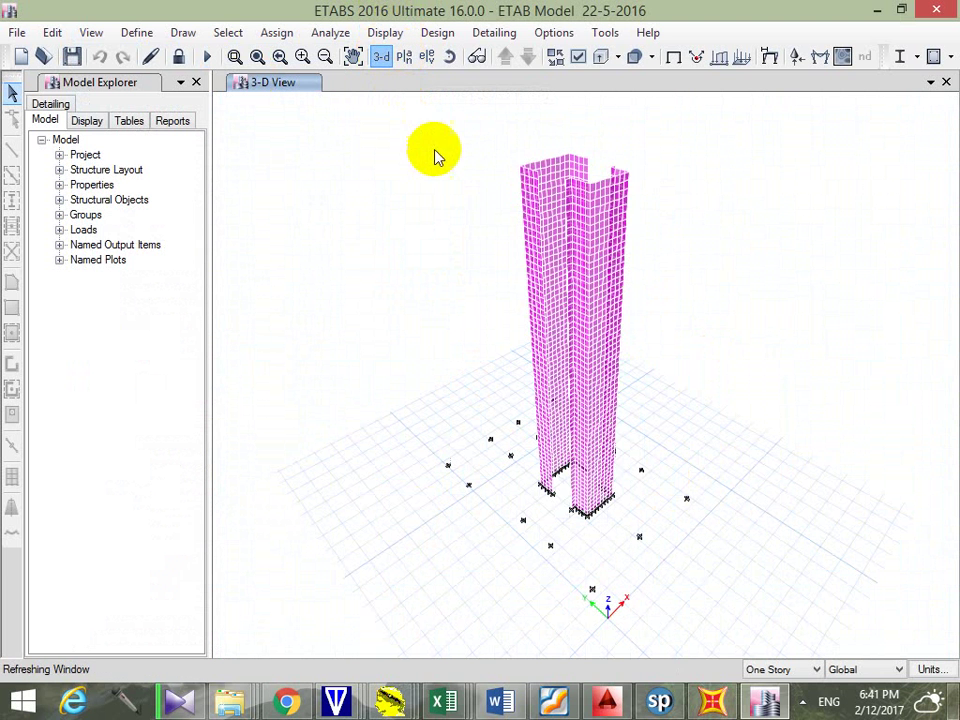
{"action": "right_click", "coordinate": [690, 181]}
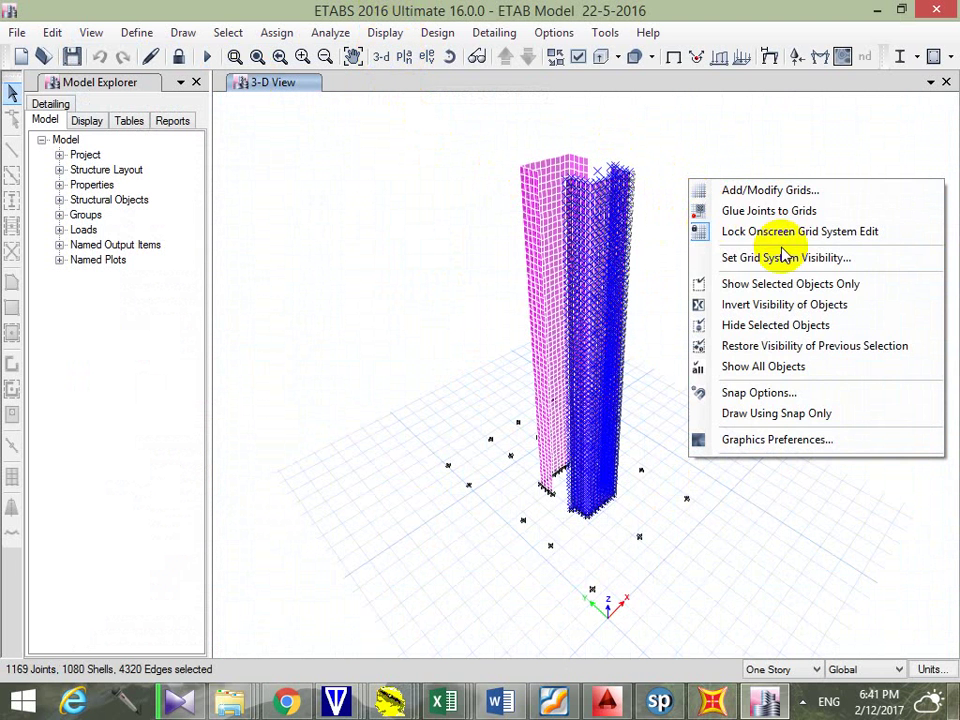
{"action": "left_click", "coordinate": [857, 285]}
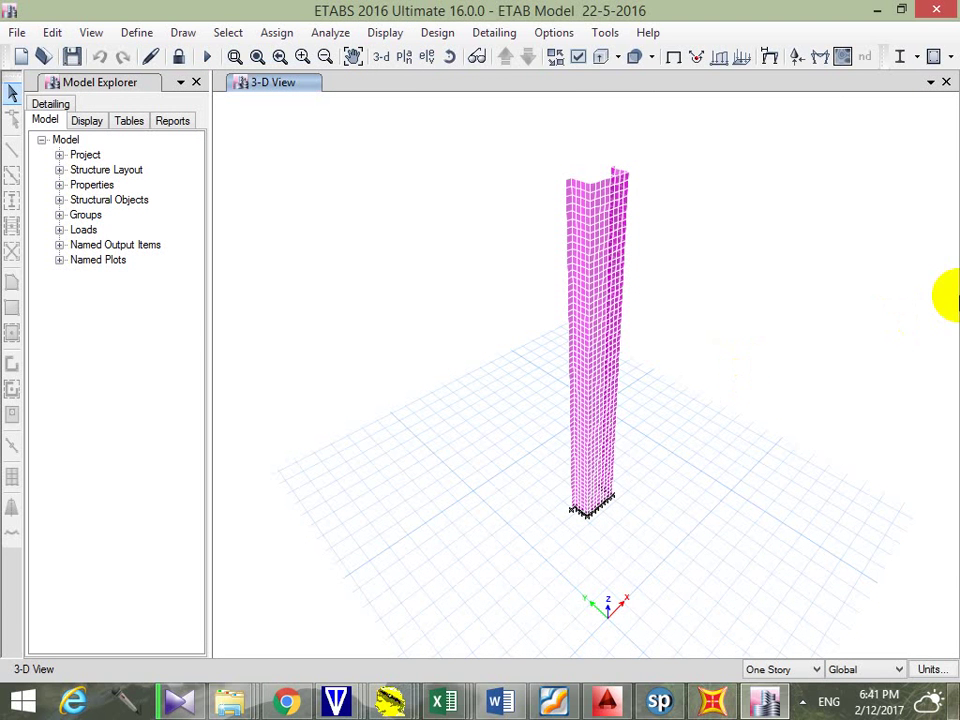
Select the bottom row of wall shells and all the support joints at the base of the isolated core wall
{"action": "mouse_move", "coordinate": [594, 470]}
{"action": "middle_mouse_down", "text": "shift"}
{"action": "mouse_move", "coordinate": [583, 338]}
{"action": "mouse_move", "coordinate": [574, 452]}
{"action": "mouse_move", "coordinate": [729, 461]}
{"action": "mouse_move", "coordinate": [835, 368]}
{"action": "middle_mouse_up", "text": "shift"}
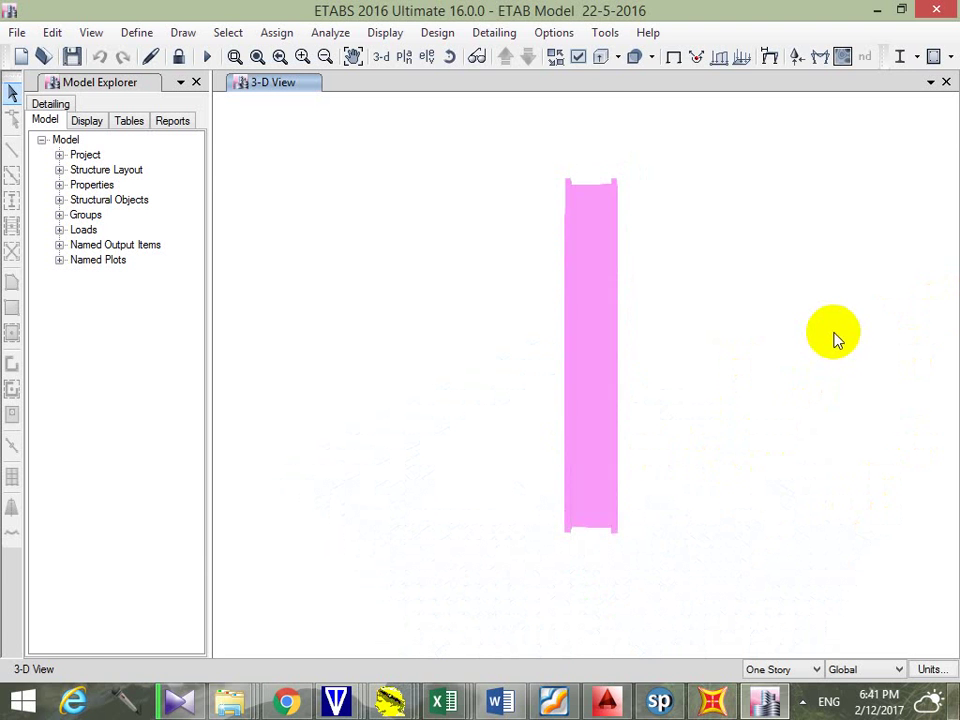
{"action": "scroll", "coordinate": [606, 559], "scroll_direction": "up", "scroll_amount": 4}
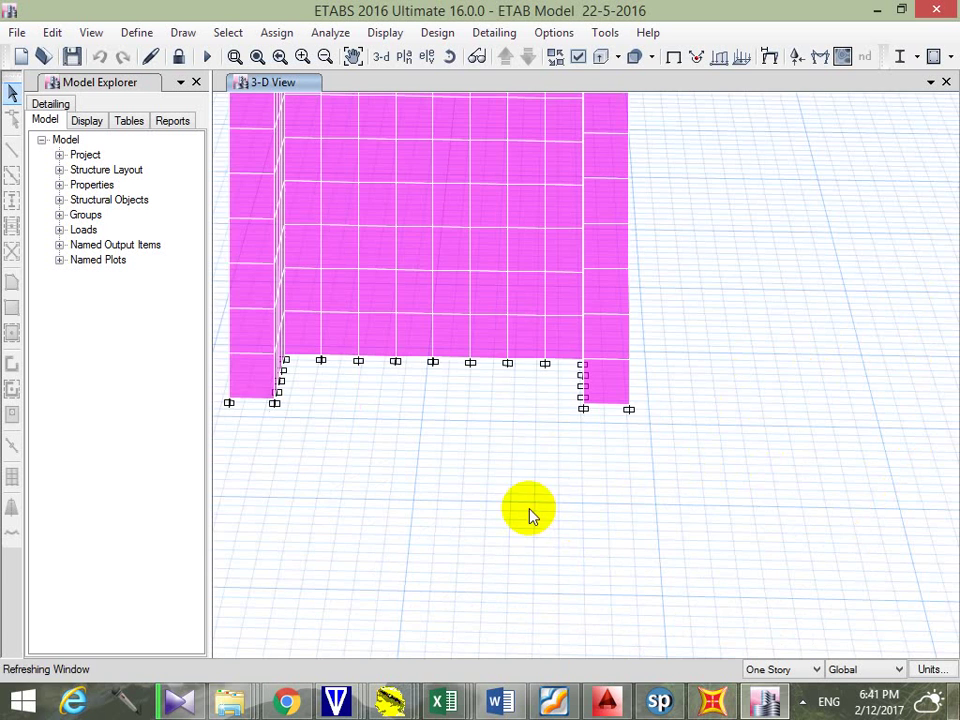
{"action": "mouse_move", "coordinate": [527, 469]}
{"action": "middle_mouse_down"}
{"action": "mouse_move", "coordinate": [690, 488]}
{"action": "mouse_move", "coordinate": [621, 472]}
{"action": "middle_mouse_up"}
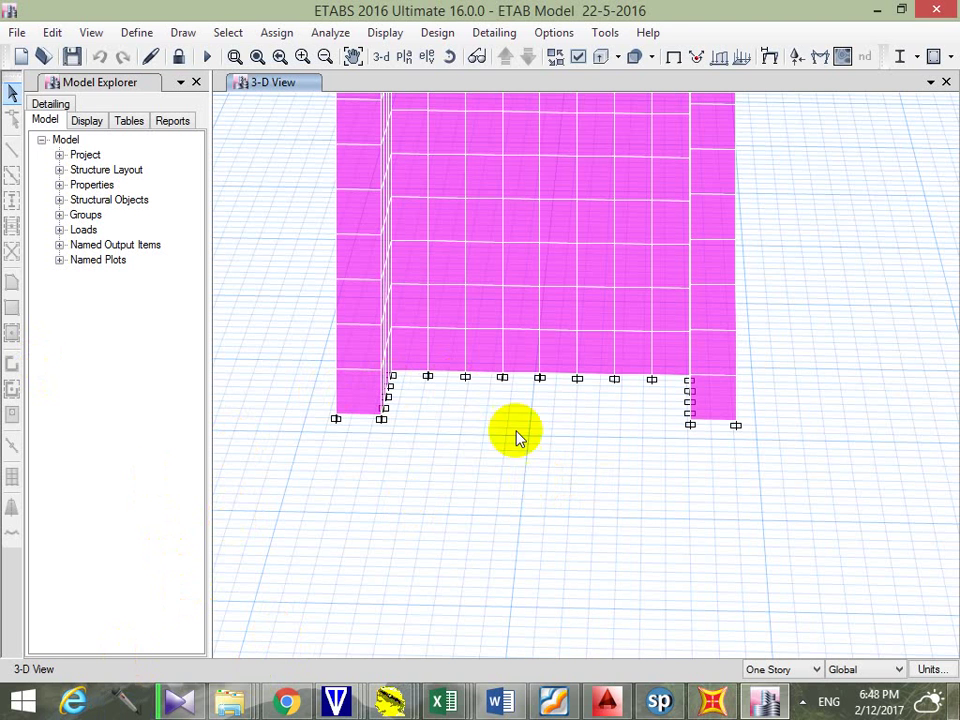
{"action": "left_click", "coordinate": [549, 388]}
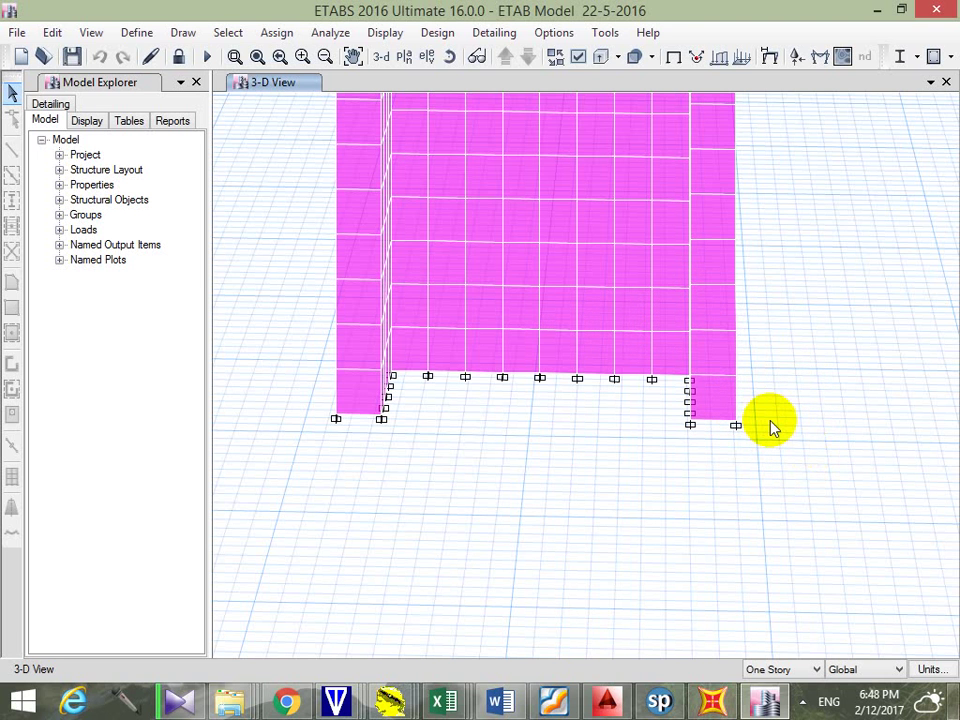
{"action": "scroll", "coordinate": [640, 350], "scroll_direction": "up", "scroll_amount": 5}
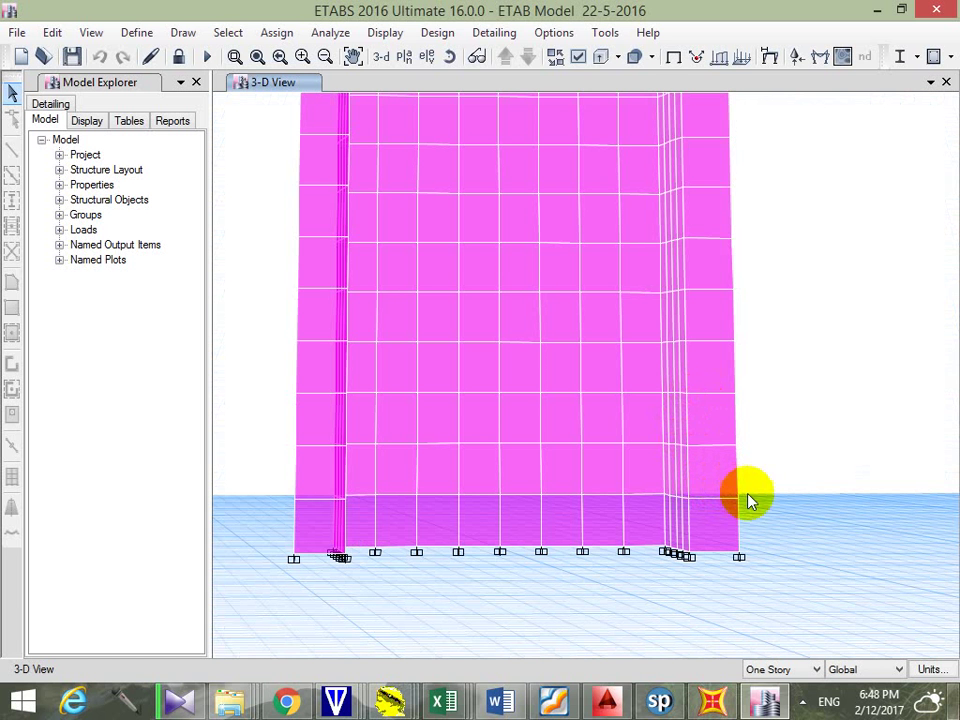
{"action": "left_click_drag", "start_coordinate": [754, 522], "coordinate": [286, 539]}
{"action": "left_click_drag", "start_coordinate": [277, 543], "coordinate": [315, 536]}
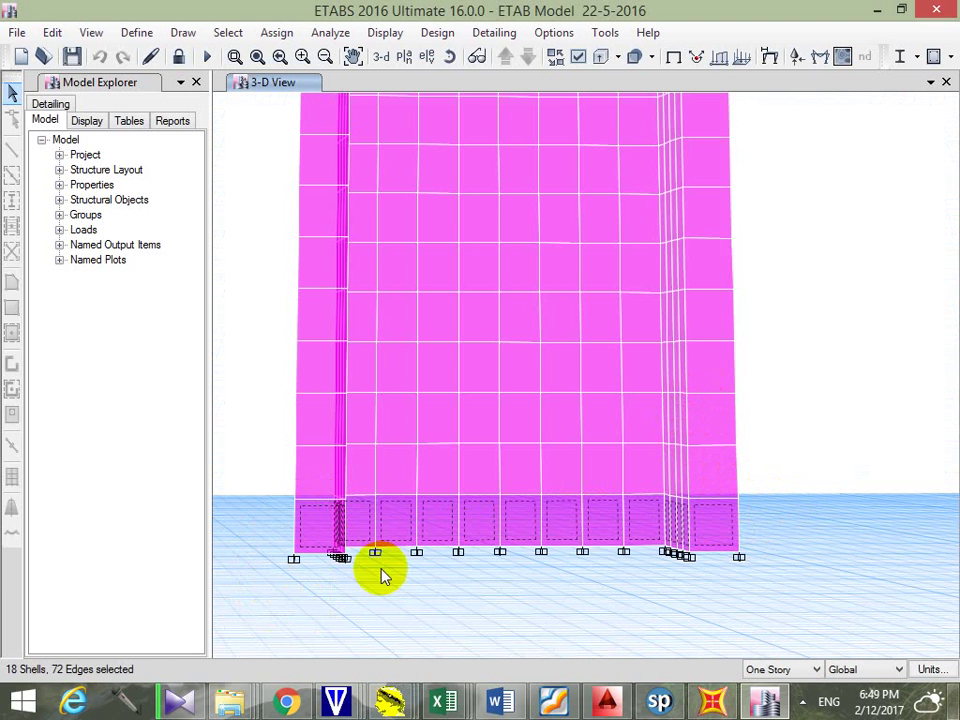
{"action": "left_click_drag", "start_coordinate": [259, 594], "coordinate": [770, 566]}
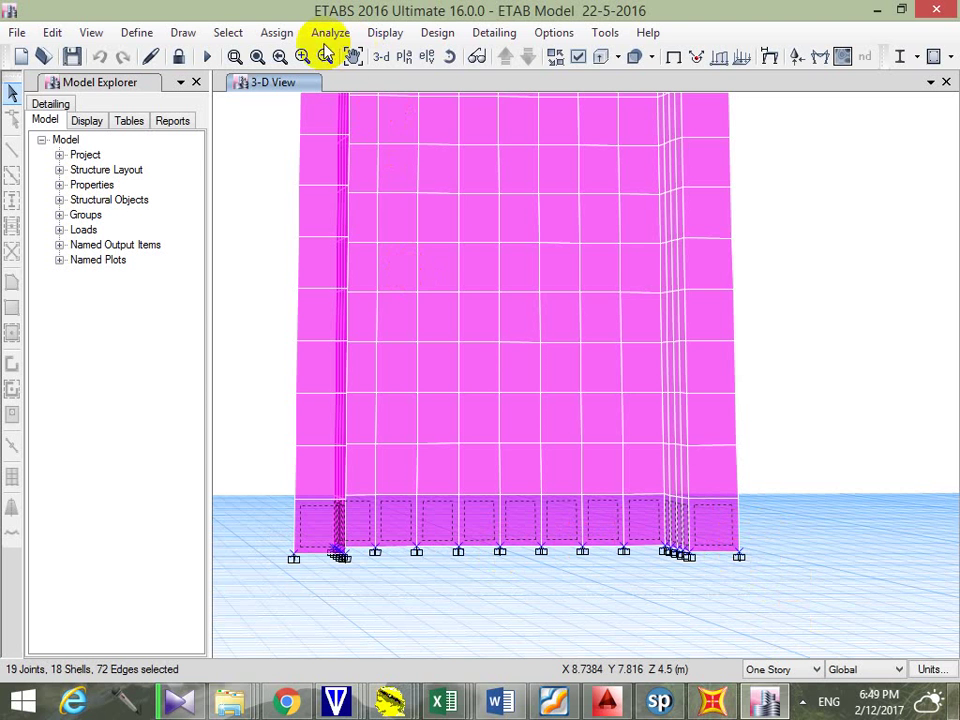
Assign the selected base shells and joints to a new group named "Wall To SP" with the Replace Group option
{"action": "left_click", "coordinate": [283, 33]}
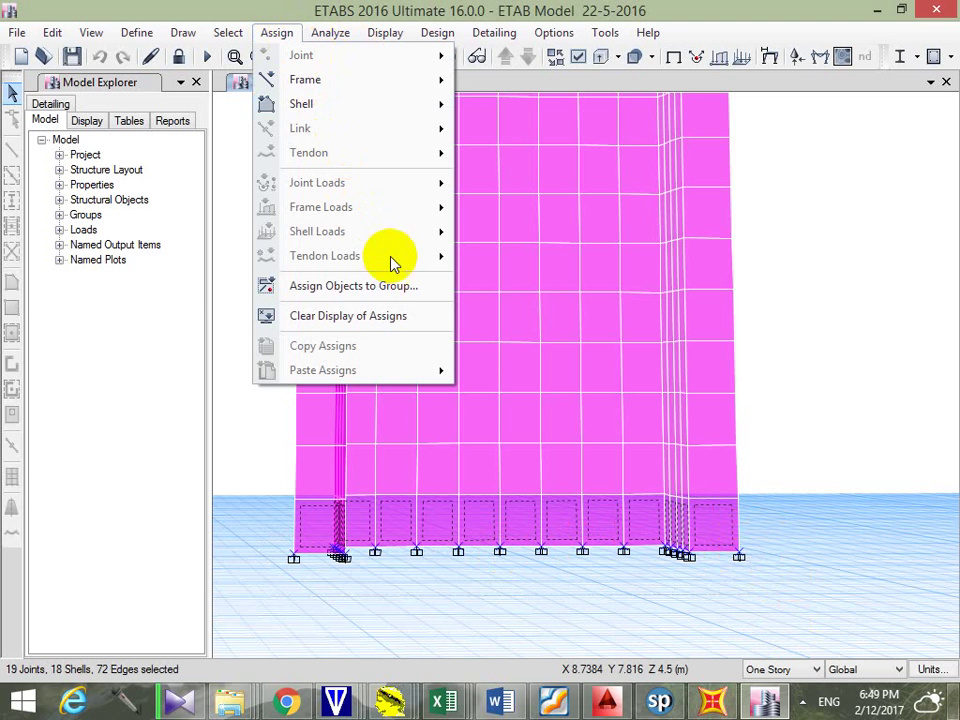
{"action": "left_click", "coordinate": [397, 287]}
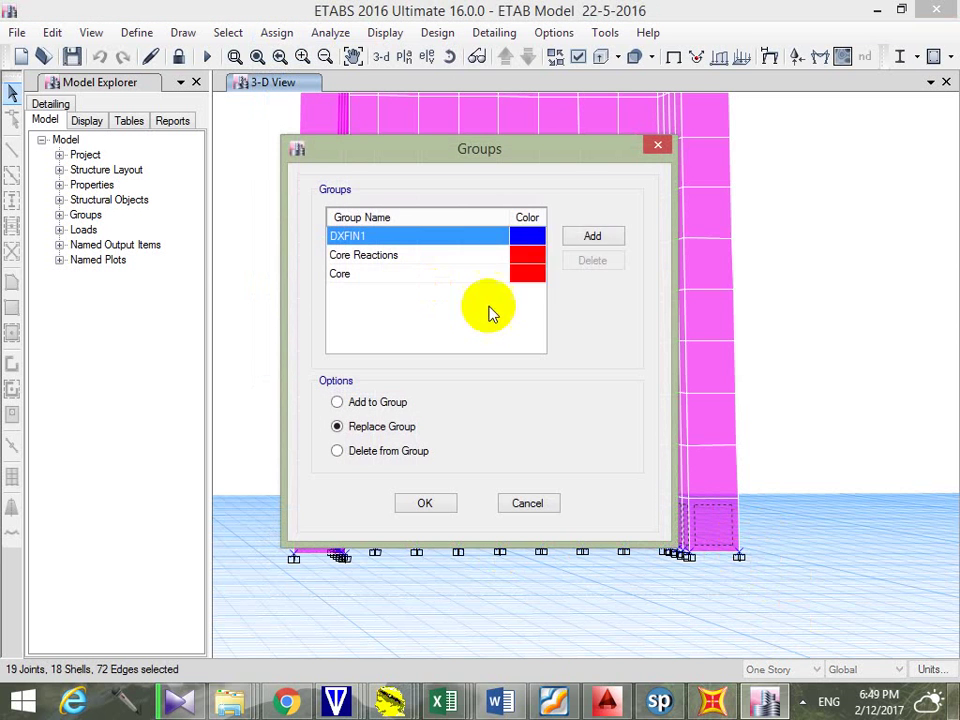
{"action": "left_click", "coordinate": [596, 236]}
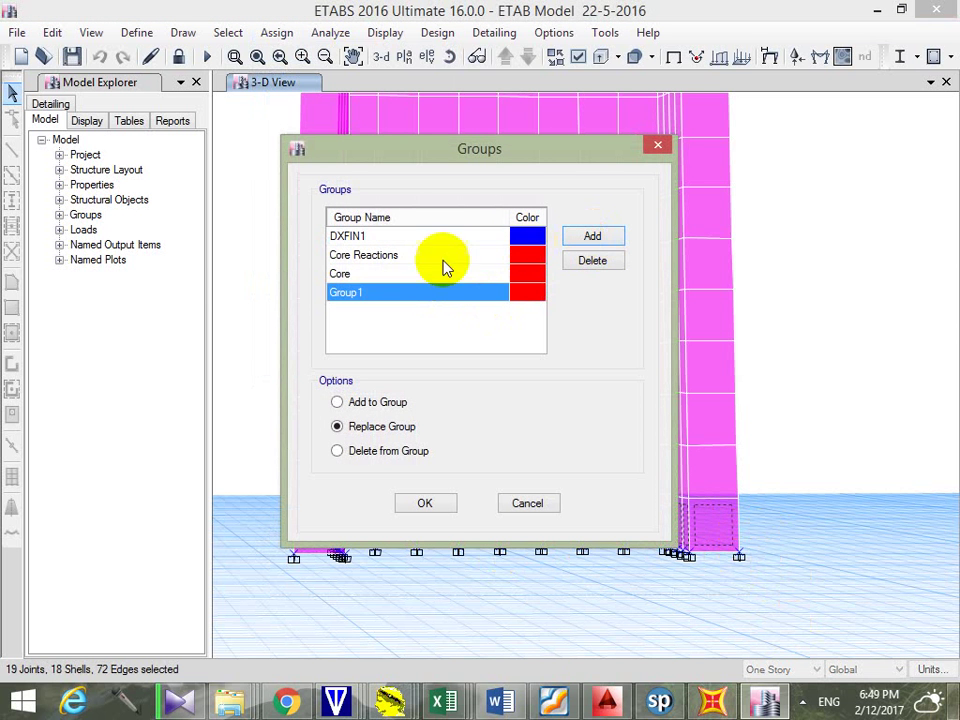
{"action": "left_click", "coordinate": [372, 293]}
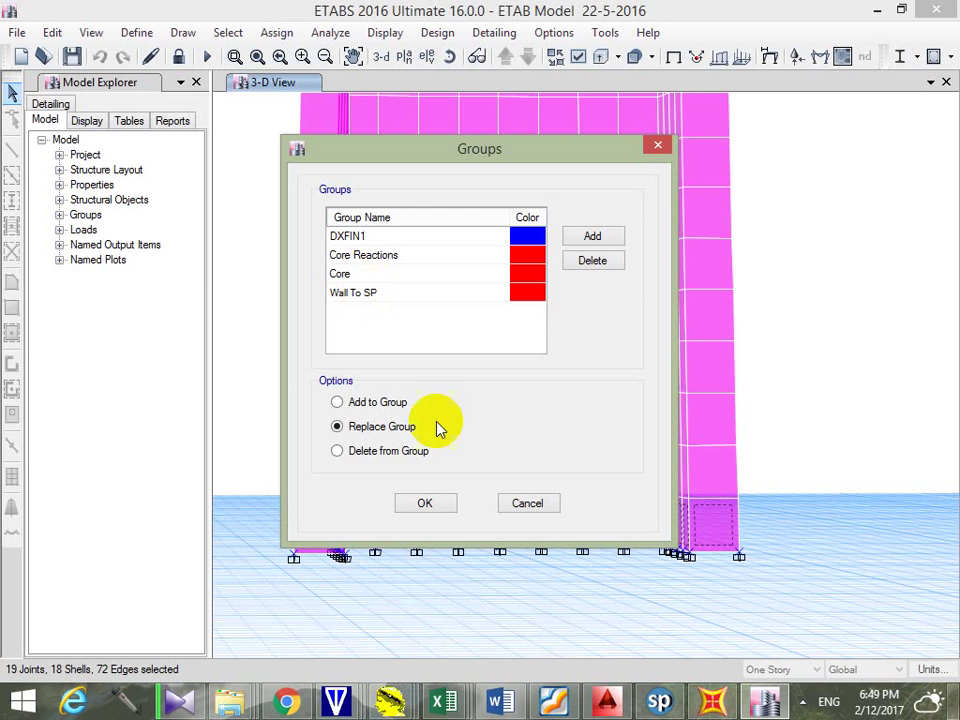
{"action": "left_click", "coordinate": [425, 503]}
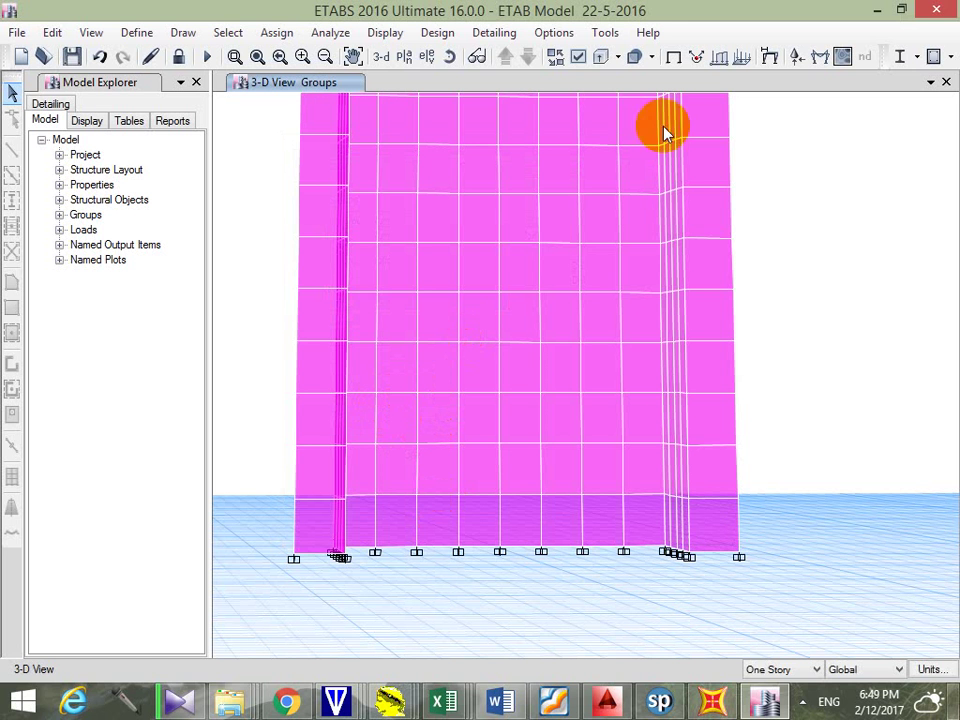
{"action": "left_click", "coordinate": [827, 56]}
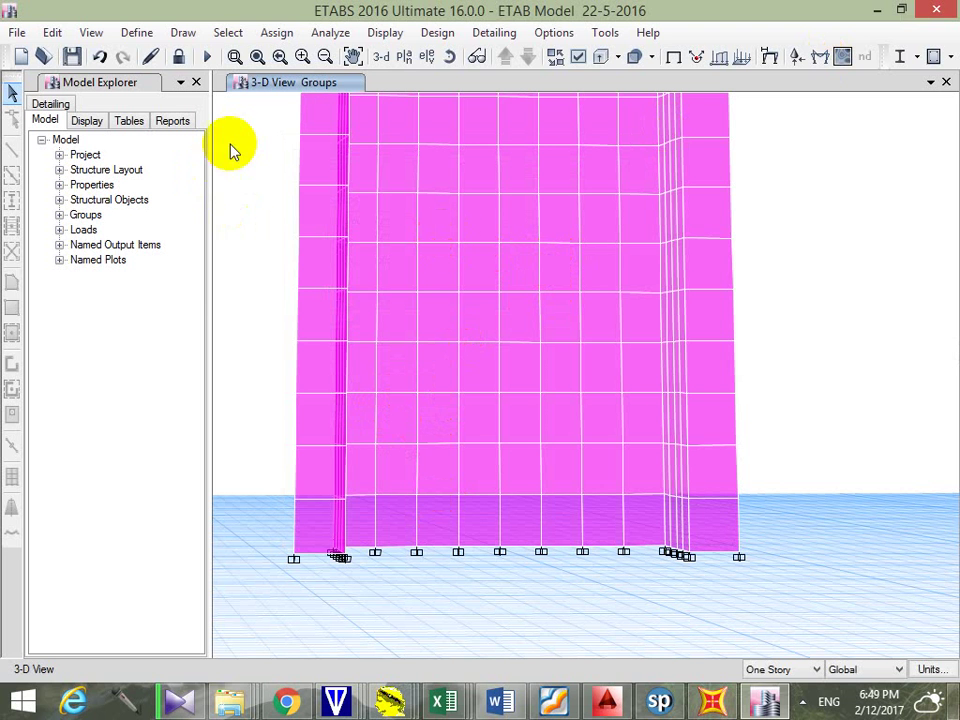
Add a new section cut and name it "Wall to SP"
{"action": "left_click", "coordinate": [138, 33]}
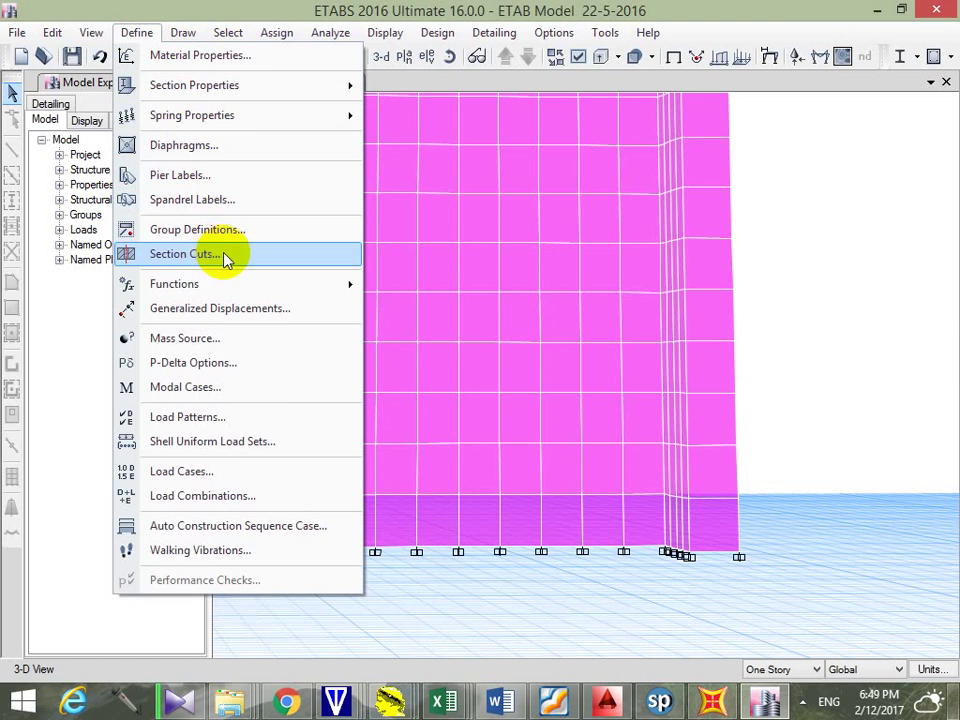
{"action": "mouse_move", "coordinate": [185, 30]}
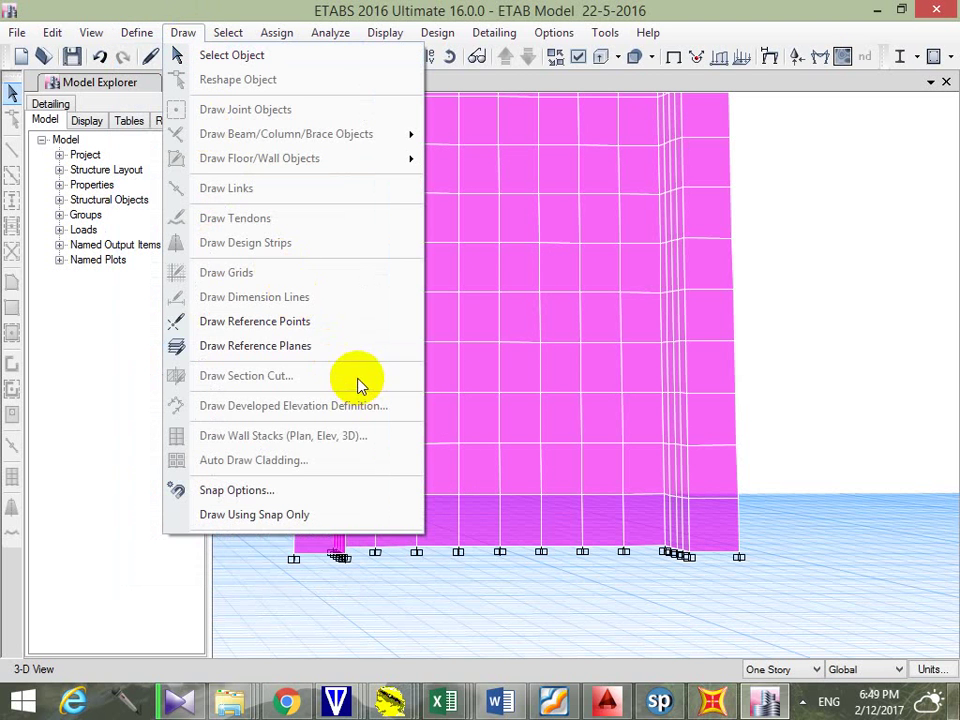
{"action": "left_click", "coordinate": [124, 11]}
{"action": "left_click", "coordinate": [136, 32]}
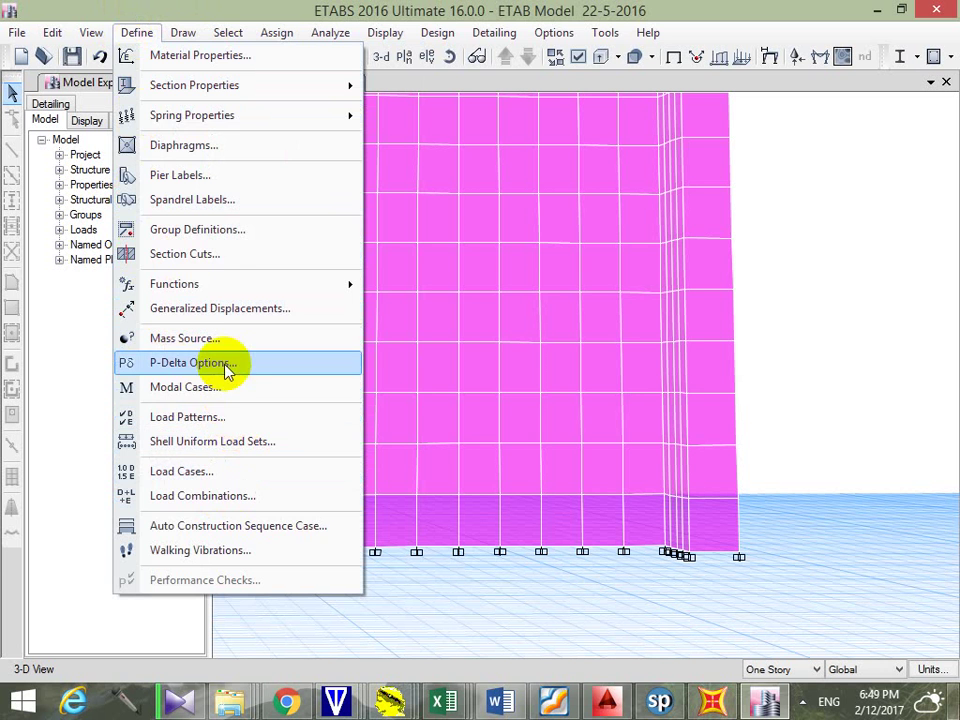
{"action": "left_click", "coordinate": [236, 256]}
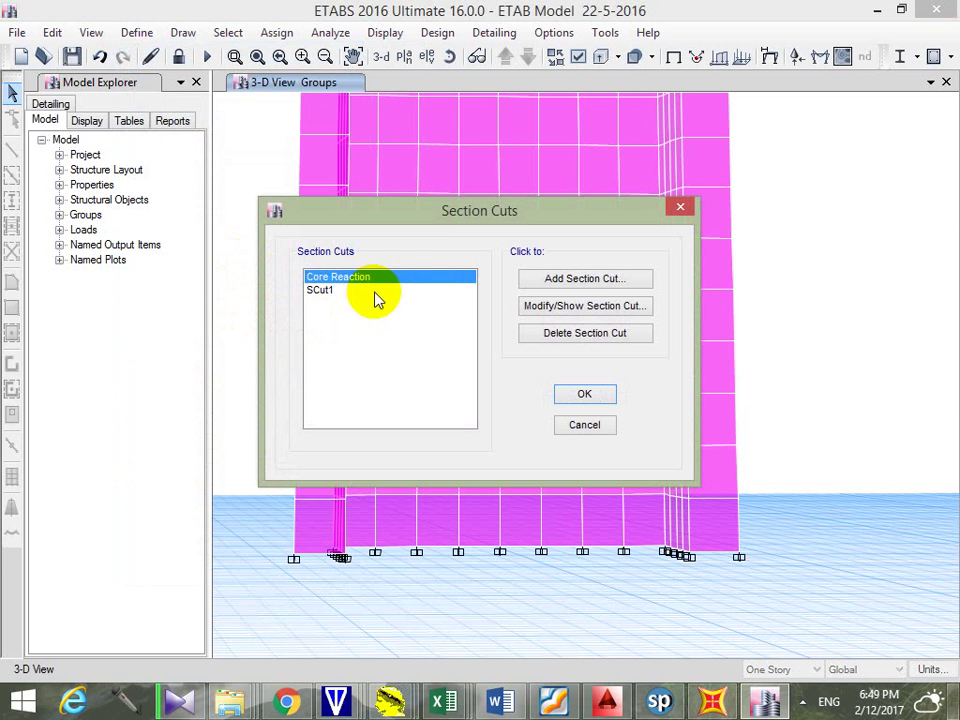
{"action": "left_click", "coordinate": [584, 286]}
{"action": "left_click", "coordinate": [503, 105]}
{"action": "left_click_drag", "start_coordinate": [503, 105], "coordinate": [432, 111]}
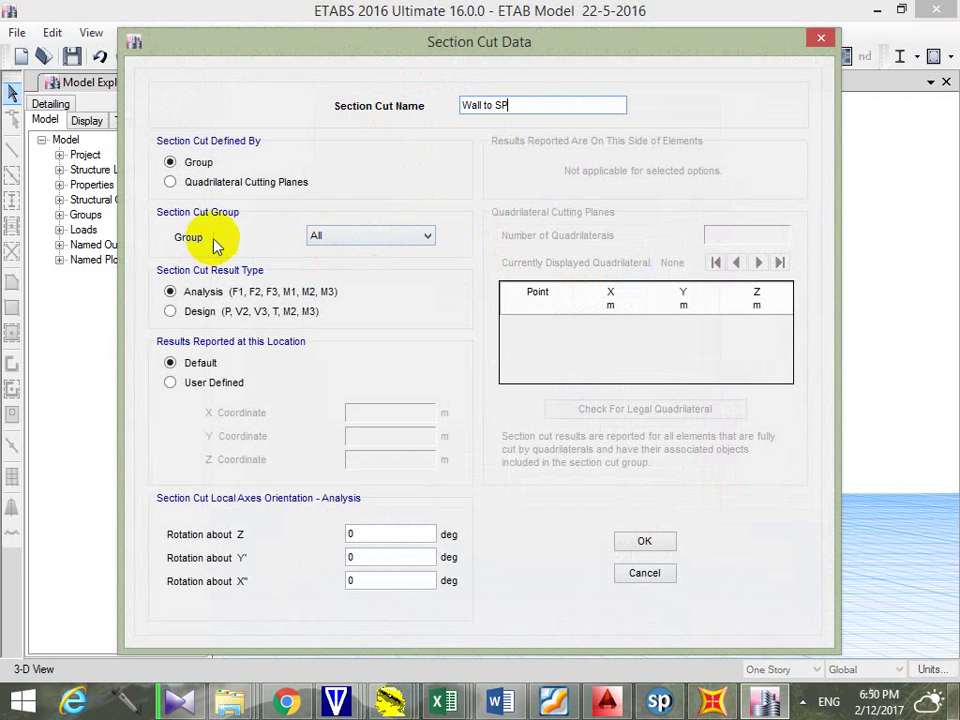
Assign the group Wall To SP to the section cut and save its definition
{"action": "left_click", "coordinate": [410, 237]}
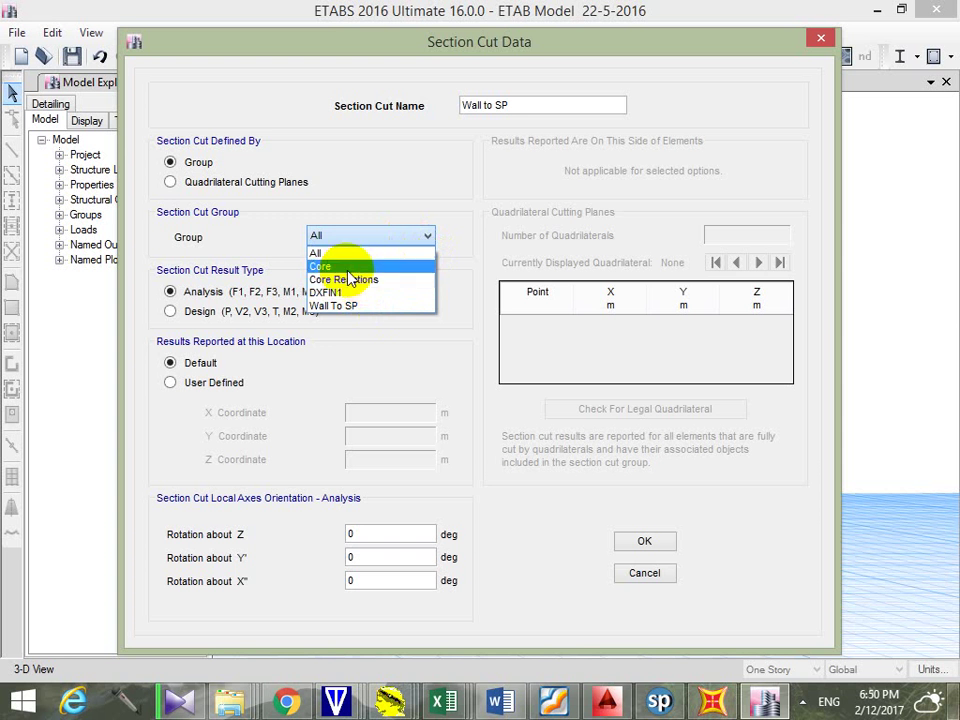
{"action": "left_click", "coordinate": [375, 305]}
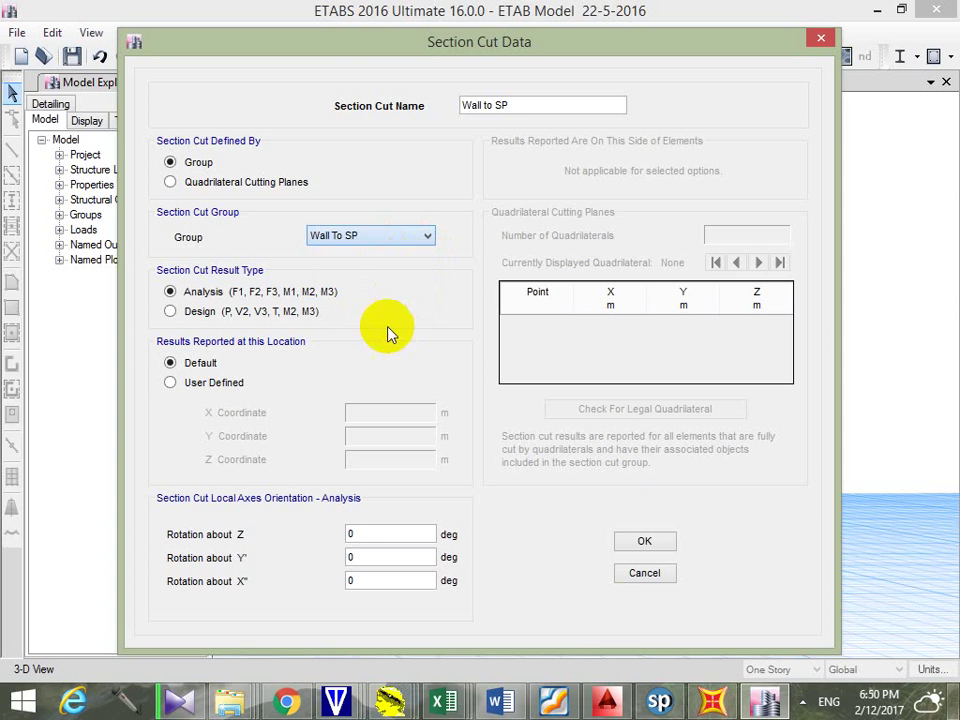
{"action": "left_click", "coordinate": [645, 542]}
{"action": "left_click", "coordinate": [586, 398]}
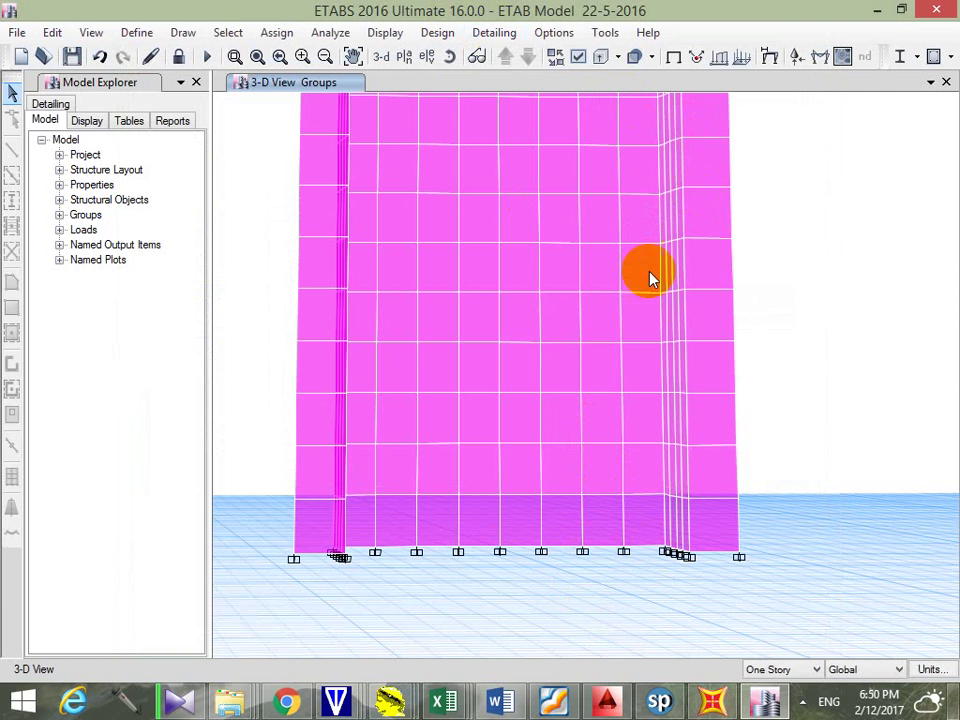
Display the Section Cut Forces - Analysis table from the section cut results
{"action": "left_click", "coordinate": [383, 34]}
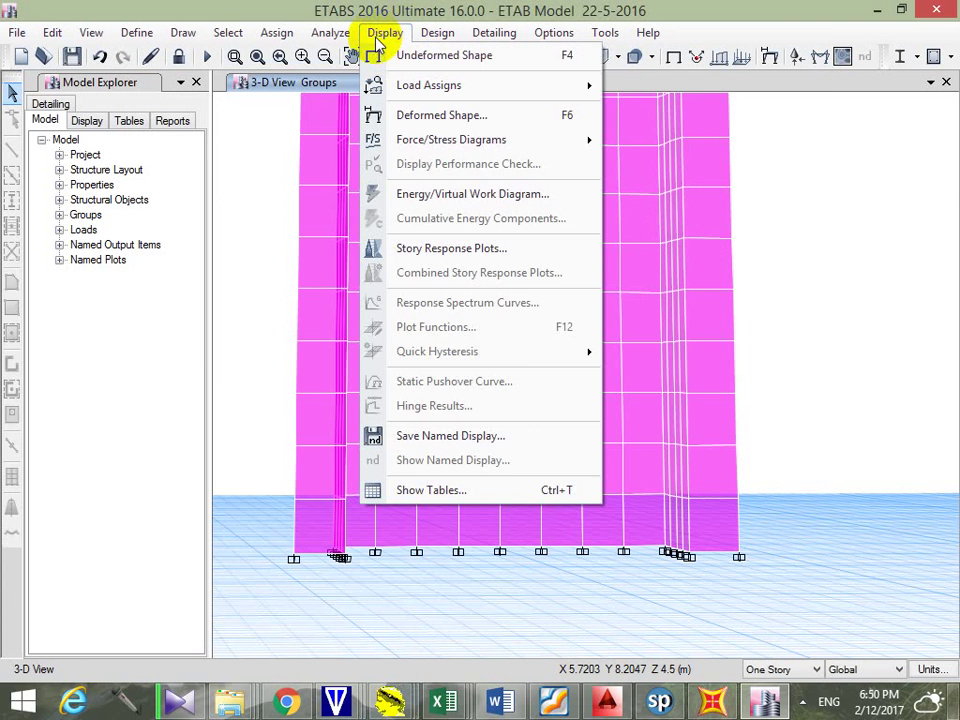
{"action": "left_click", "coordinate": [527, 488]}
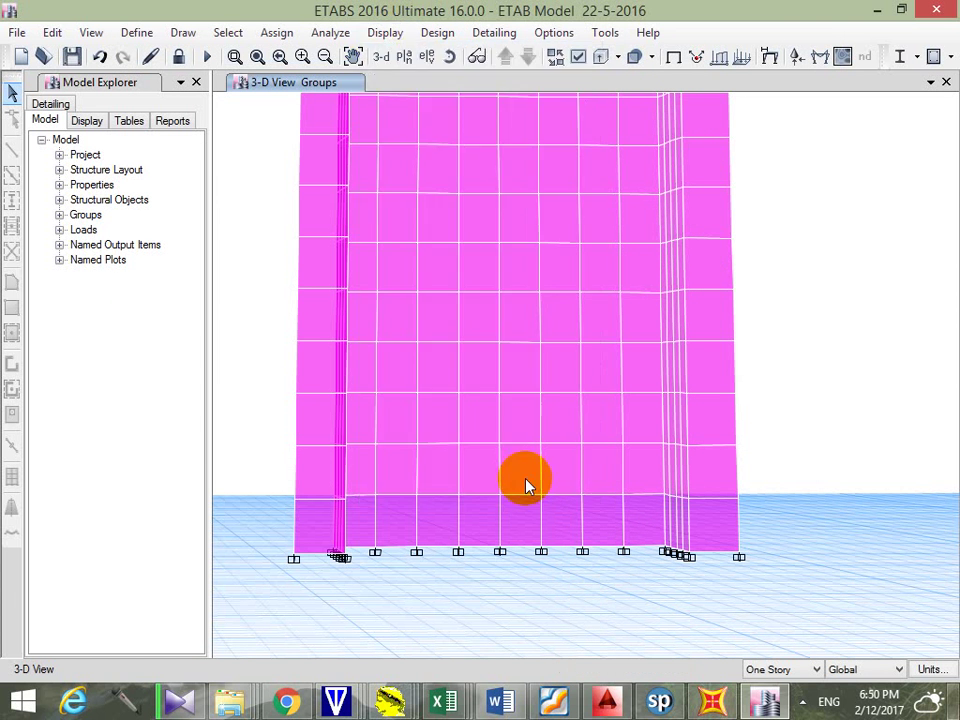
{"action": "left_click", "coordinate": [344, 254]}
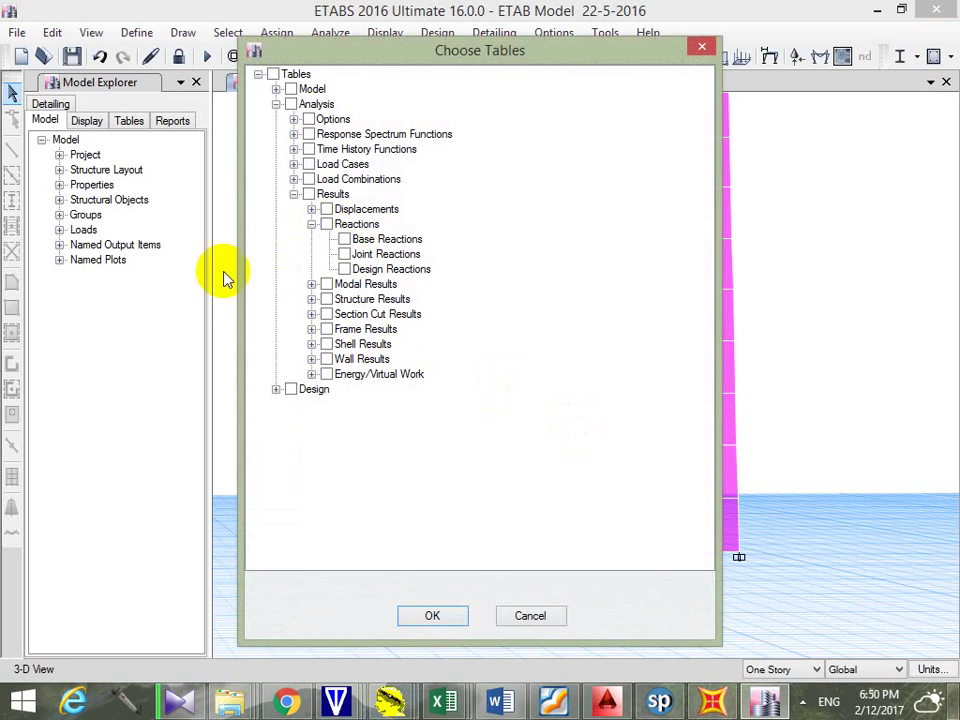
{"action": "left_click", "coordinate": [311, 224]}
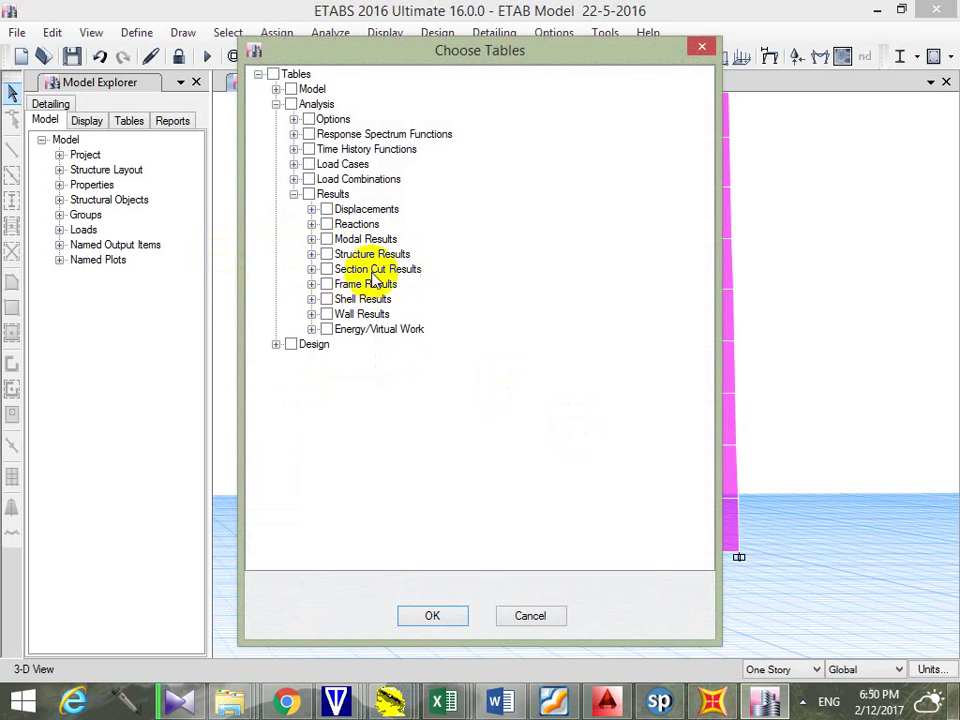
{"action": "left_click", "coordinate": [312, 270]}
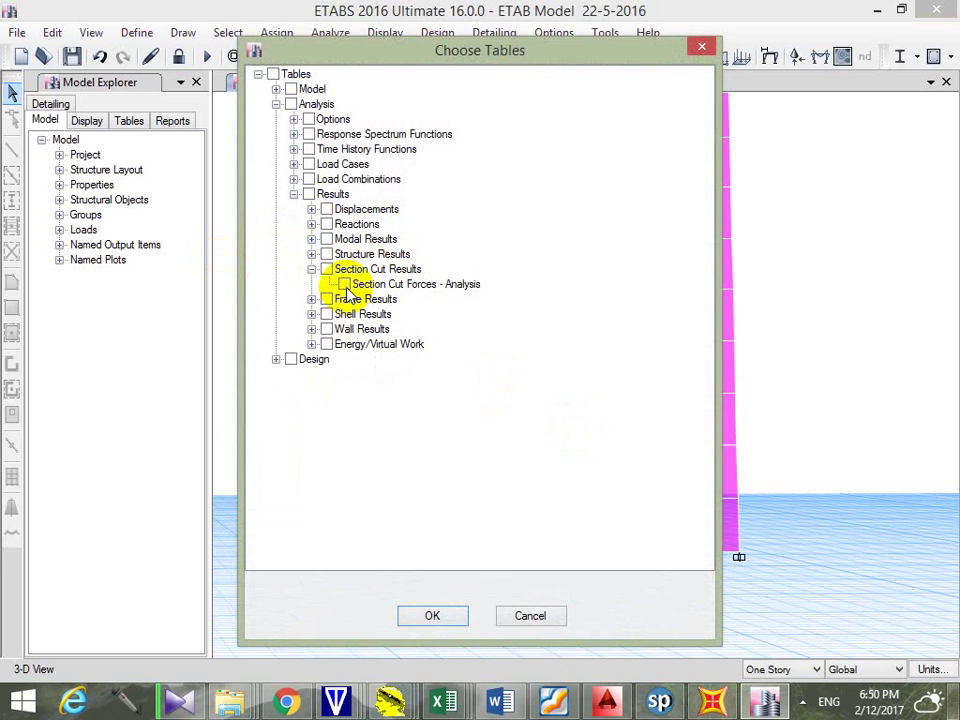
{"action": "left_click", "coordinate": [345, 284]}
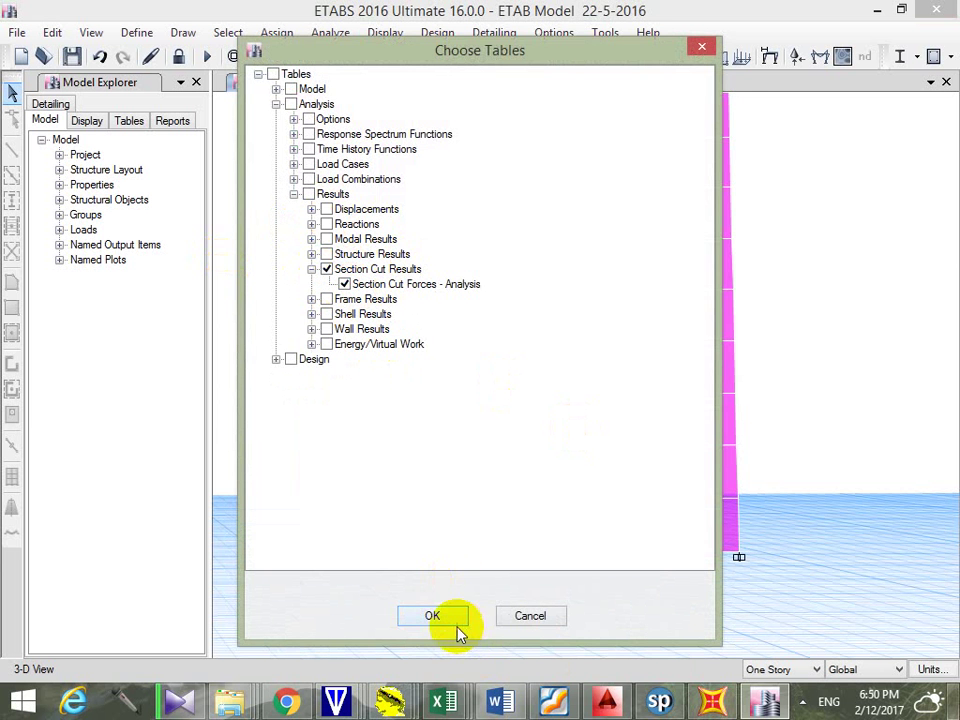
{"action": "left_click", "coordinate": [462, 620]}
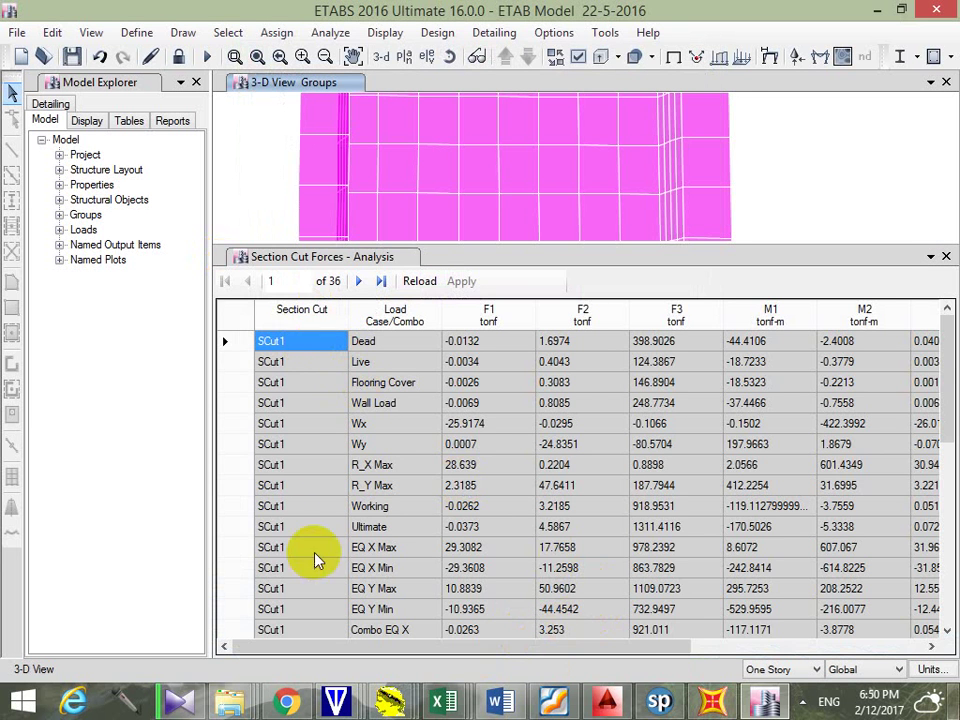
Filter the table's Section Cut column to show only Wall to SP
{"action": "left_click", "coordinate": [306, 316]}
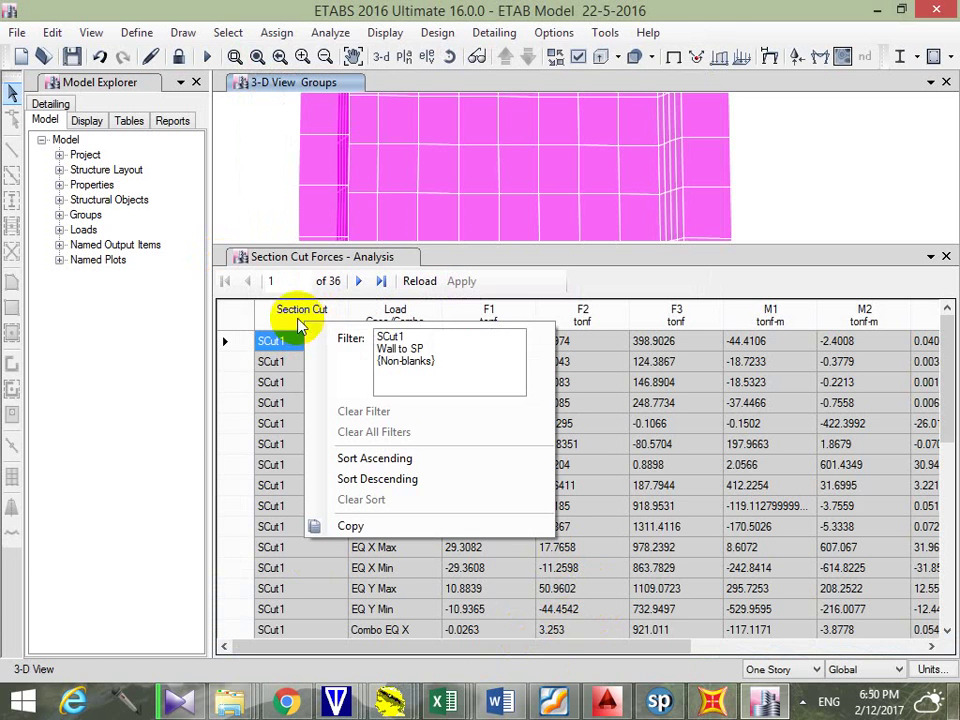
{"action": "left_click", "coordinate": [400, 349]}
{"action": "left_click", "coordinate": [281, 388]}
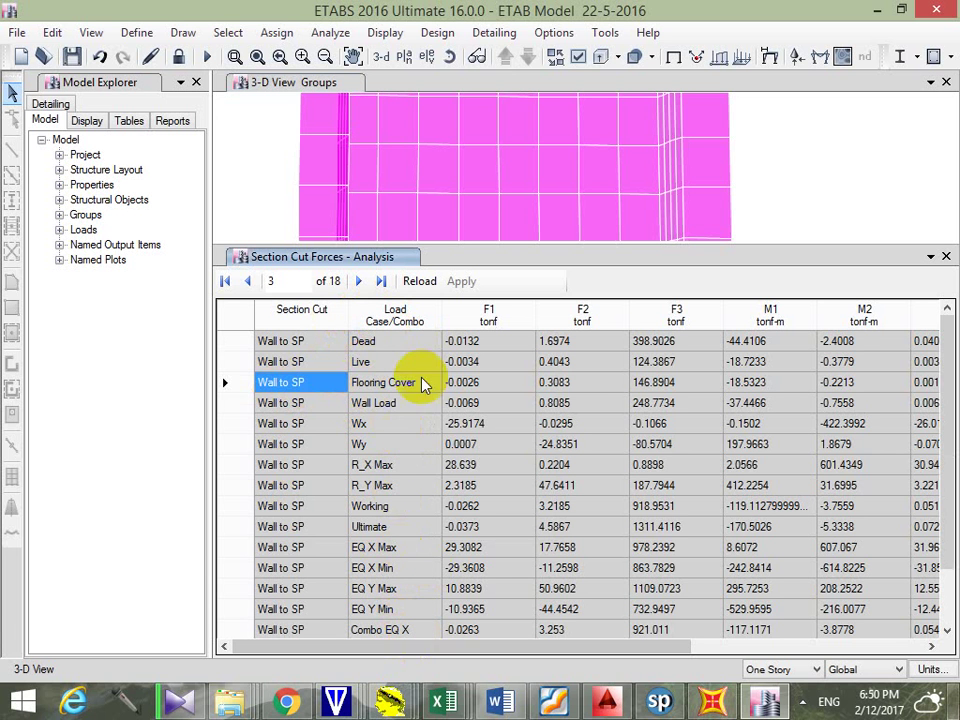
Filter the load cases to Combo Wind_X, Combo Wind_Y, EQ X Max, EQ X Min, EQ Y Max, EQ Y Min and Ultimate
{"action": "left_click", "coordinate": [393, 328]}
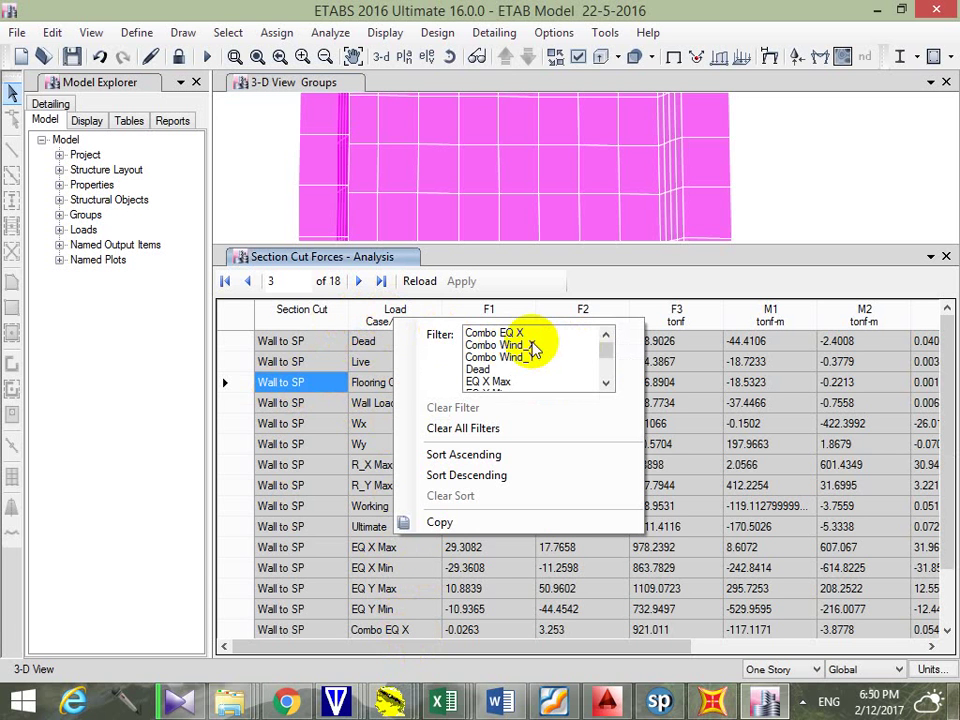
{"action": "left_click", "coordinate": [531, 352]}
{"action": "left_click", "coordinate": [611, 366]}
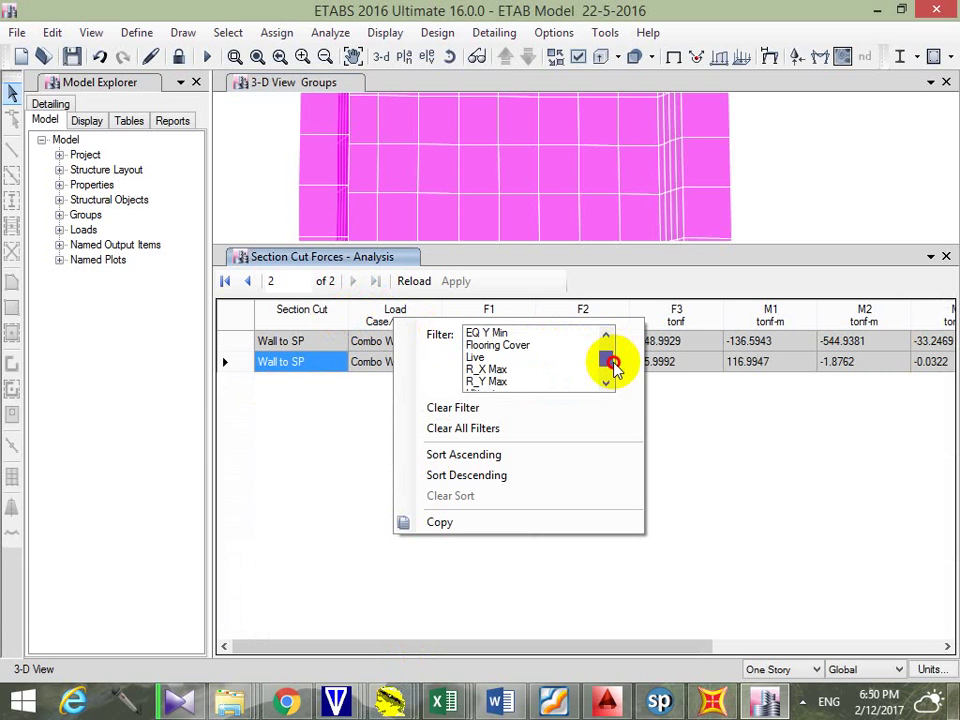
{"action": "left_click", "coordinate": [611, 370]}
{"action": "left_click_drag", "start_coordinate": [611, 372], "coordinate": [611, 364]}
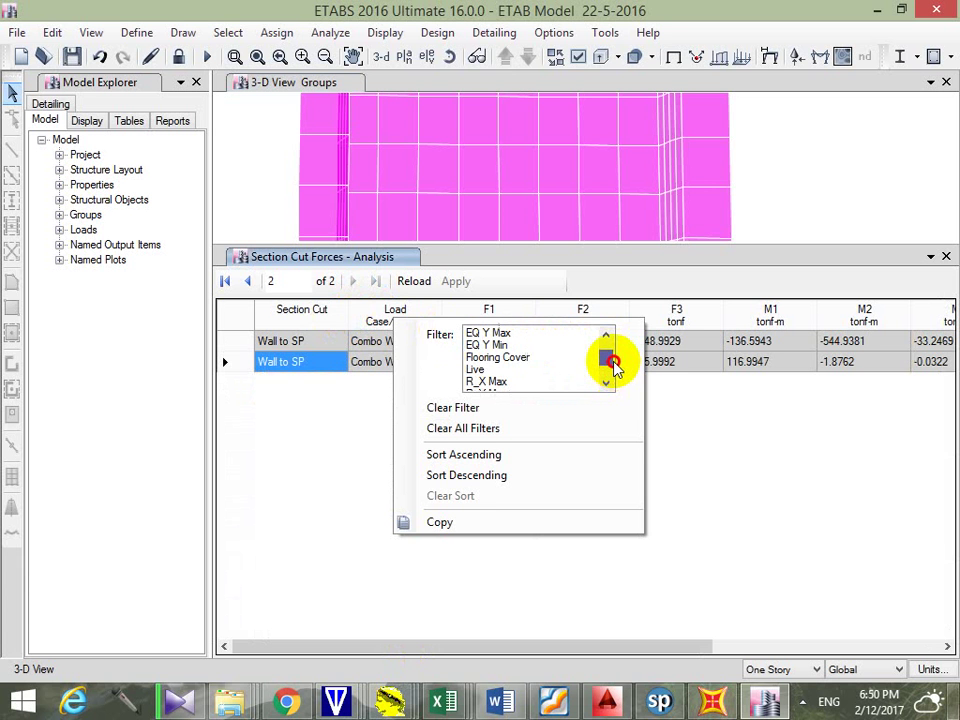
{"action": "mouse_move", "coordinate": [512, 346]}
{"action": "left_mouse_down"}
{"action": "mouse_move", "coordinate": [510, 330]}
{"action": "mouse_move", "coordinate": [508, 347]}
{"action": "left_mouse_up"}
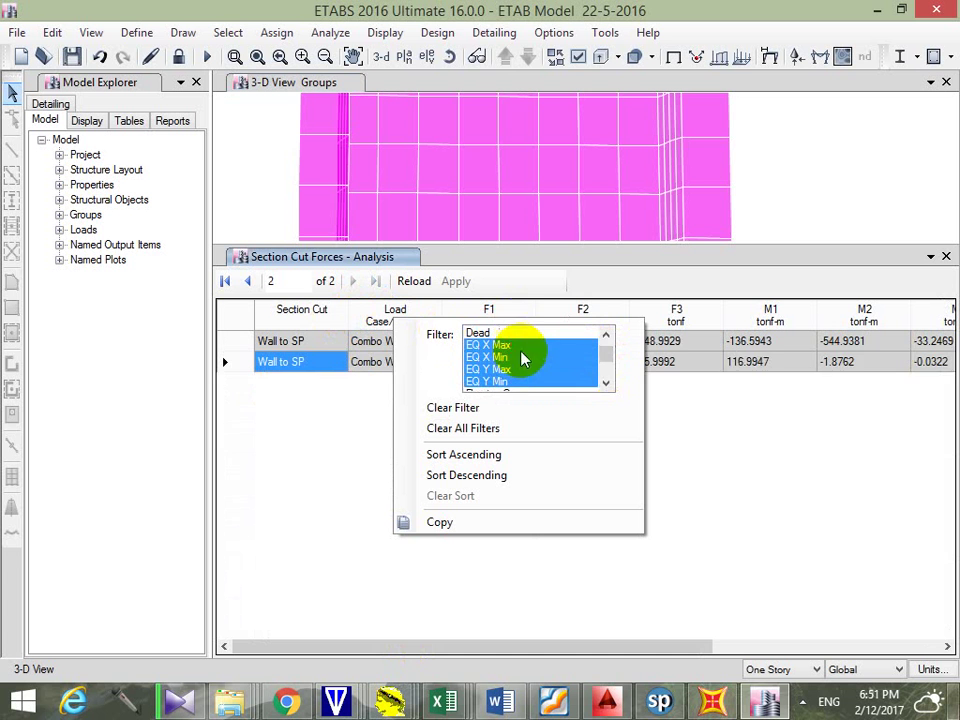
{"action": "left_click_drag", "start_coordinate": [602, 358], "coordinate": [606, 369]}
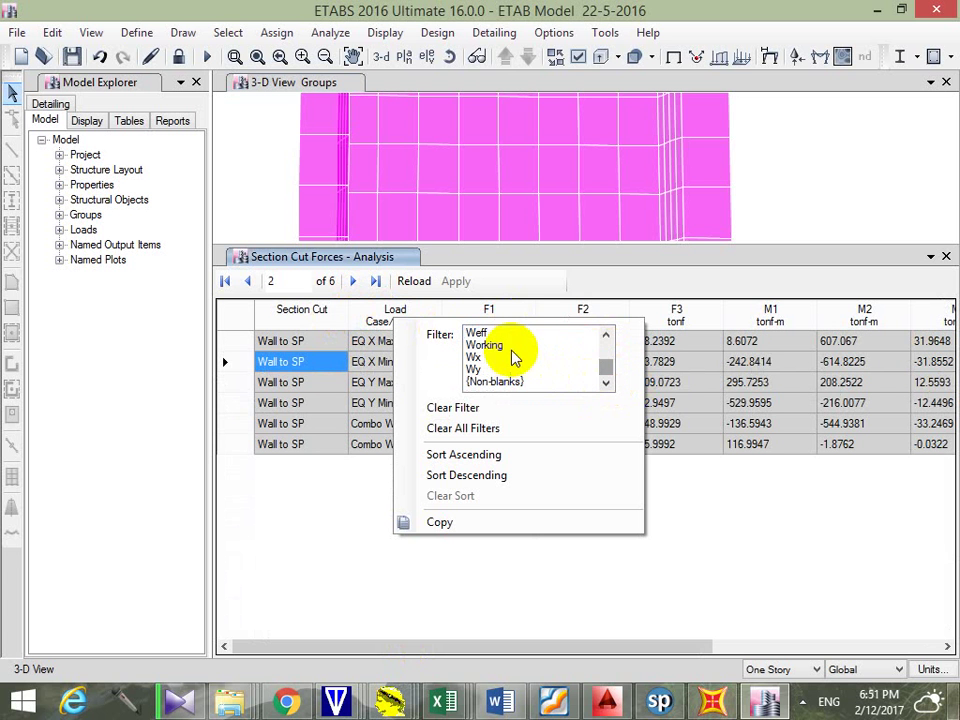
{"action": "left_click", "coordinate": [606, 333]}
{"action": "left_click", "coordinate": [606, 333]}
{"action": "left_click", "coordinate": [486, 333], "text": "ctrl"}
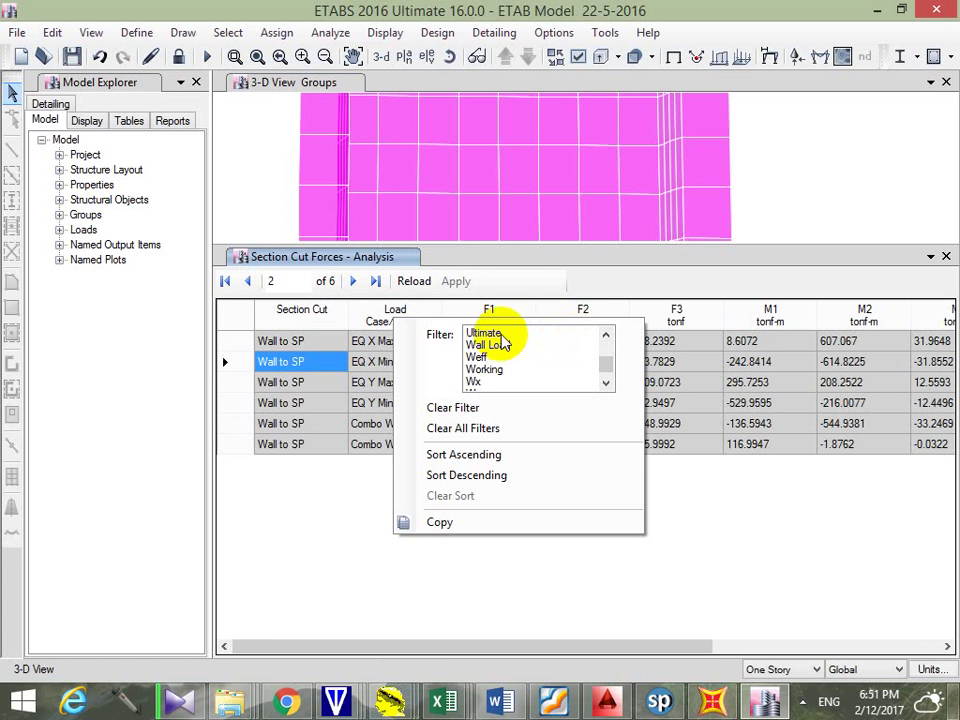
{"action": "left_click", "coordinate": [714, 506]}
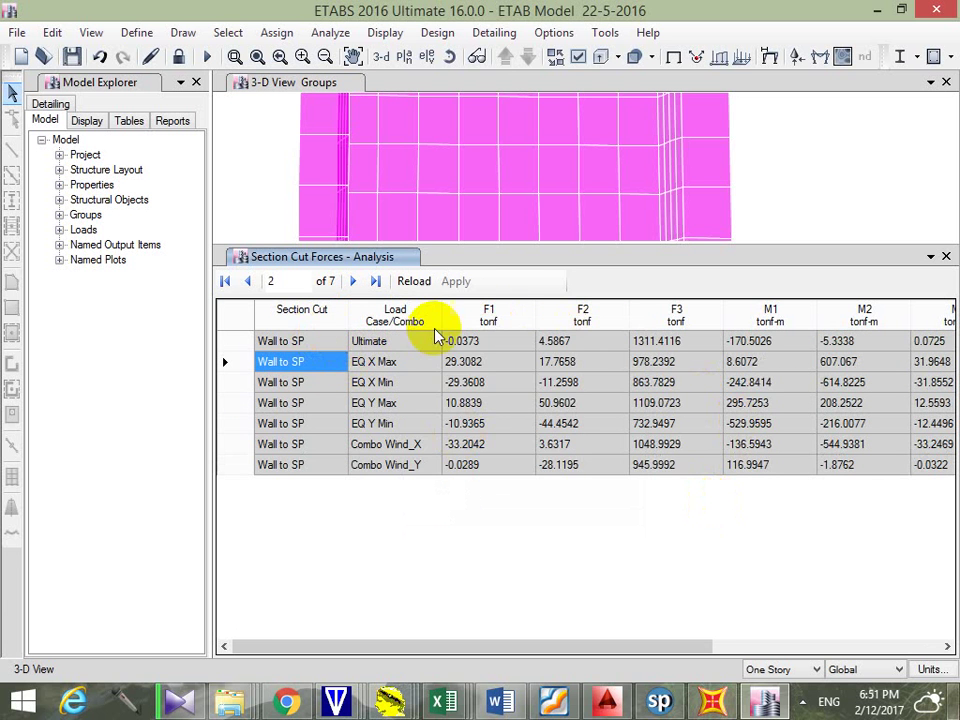
Export the filtered section cut forces table to Excel and bring up the new workbook in a maximized window
{"action": "left_click", "coordinate": [289, 360]}
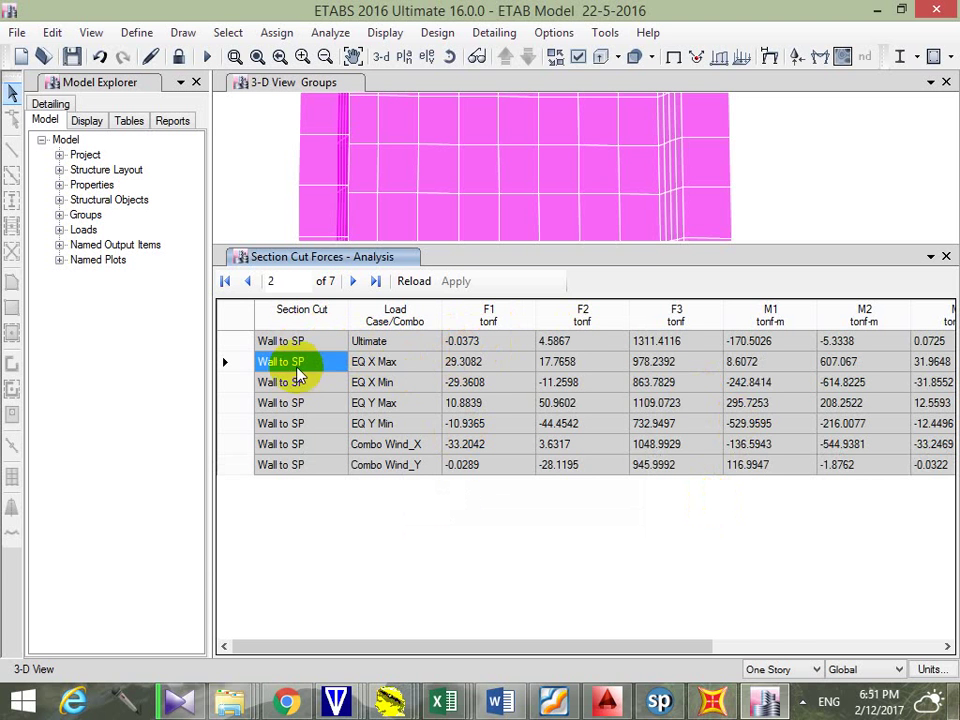
{"action": "right_click", "coordinate": [540, 362]}
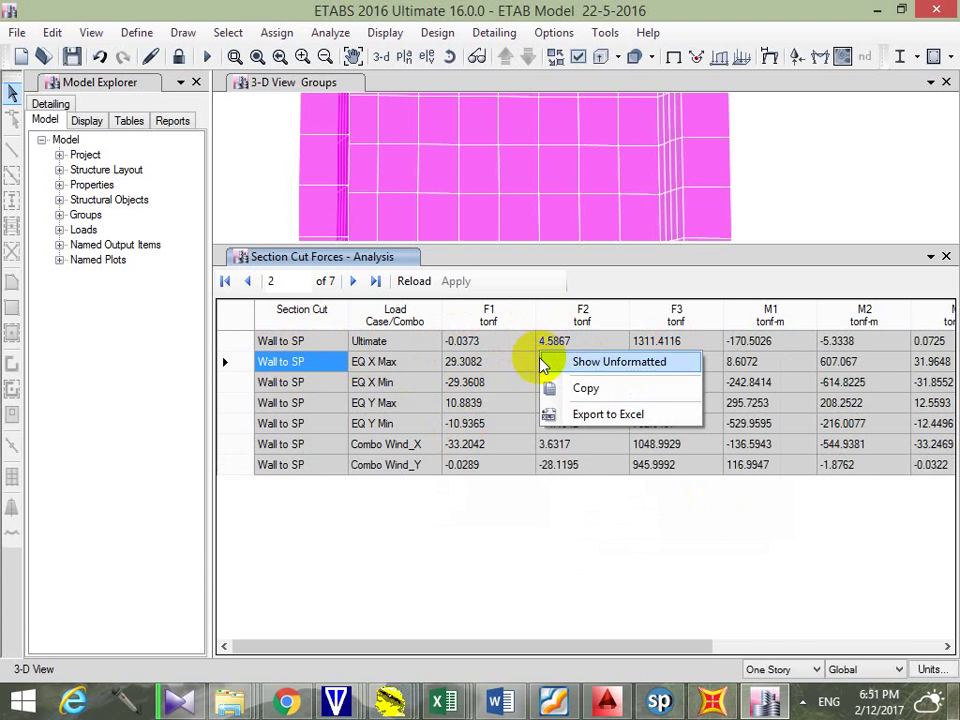
{"action": "left_click", "coordinate": [630, 418]}
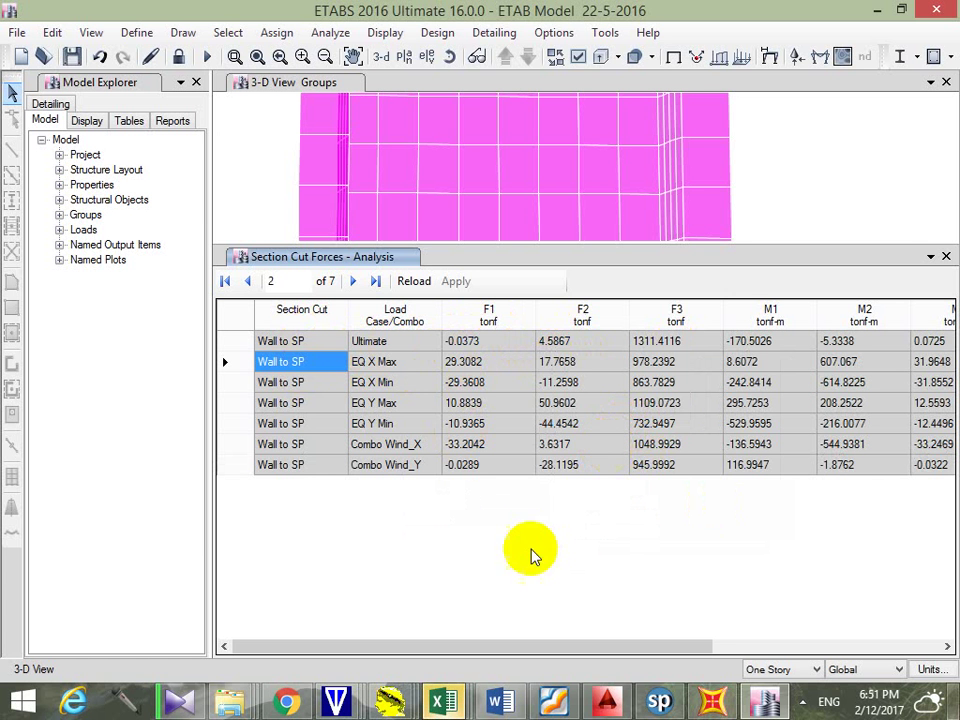
{"action": "left_click", "coordinate": [443, 700]}
{"action": "left_click", "coordinate": [407, 643]}
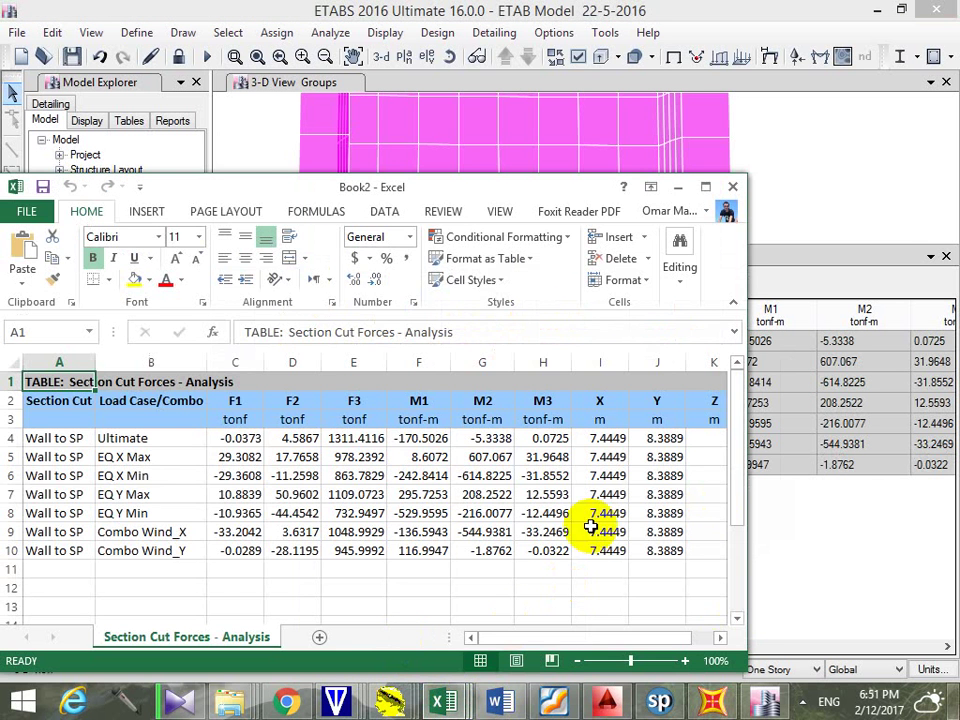
{"action": "left_click", "coordinate": [696, 186]}
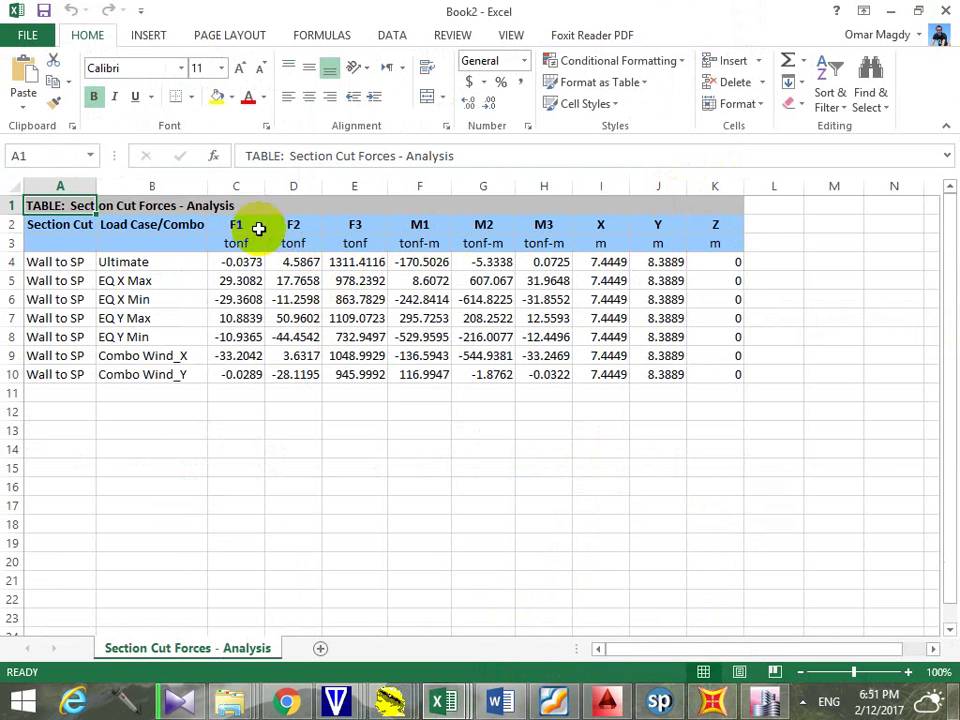
Examine the F1 and F2 columns of the exported sheet and look back at the section cut table in ETABS
{"action": "left_click", "coordinate": [238, 180]}
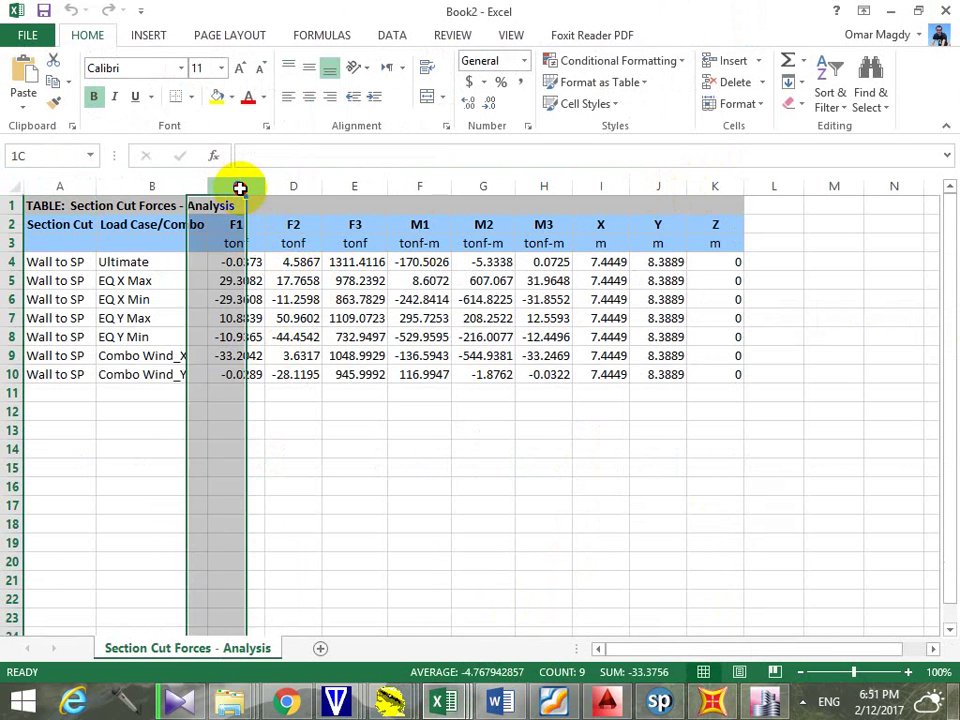
{"action": "left_click", "coordinate": [296, 187]}
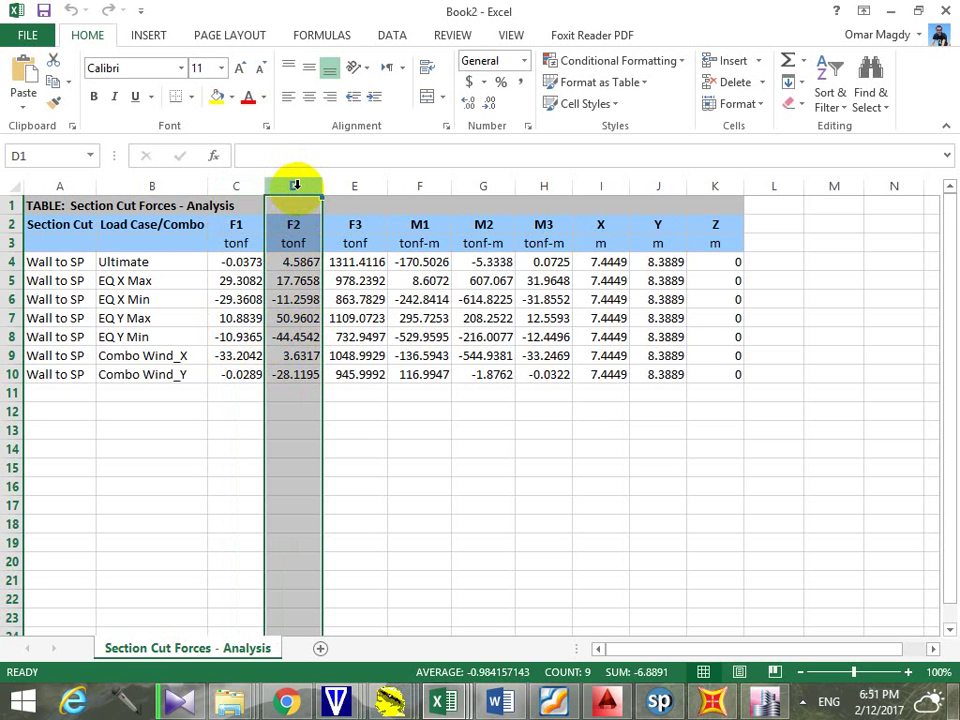
{"action": "left_click", "coordinate": [313, 319]}
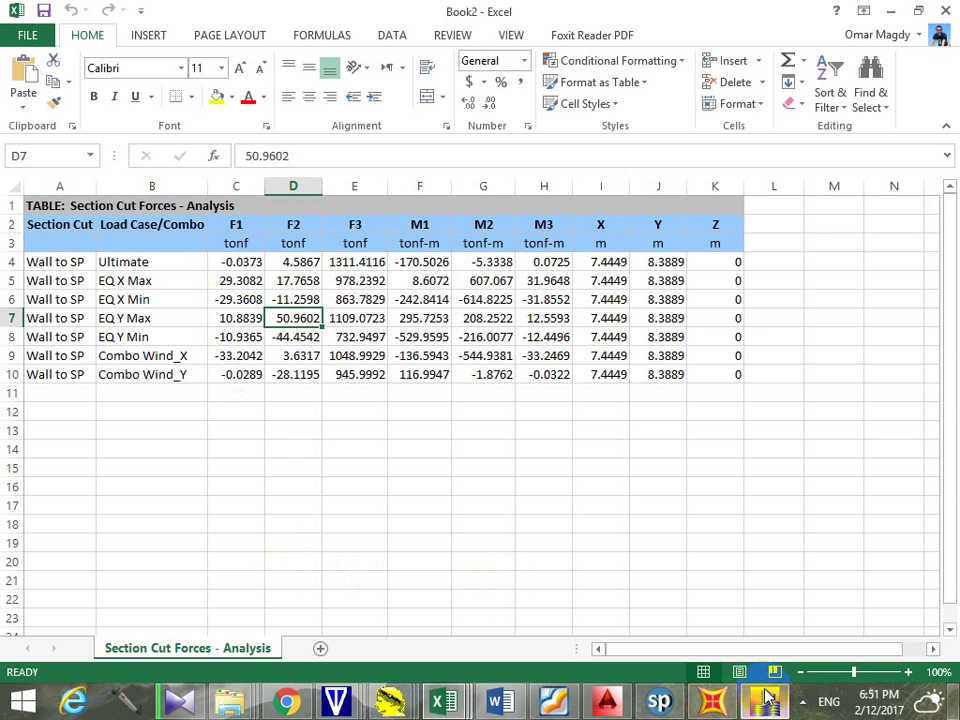
{"action": "left_click", "coordinate": [766, 700]}
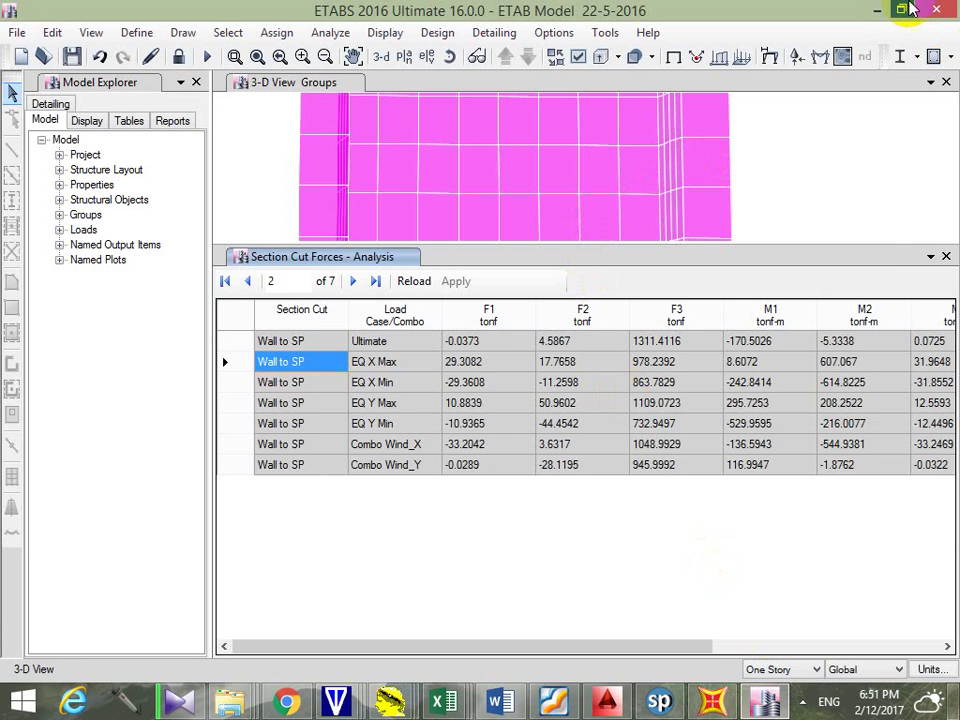
{"action": "left_click", "coordinate": [870, 10]}
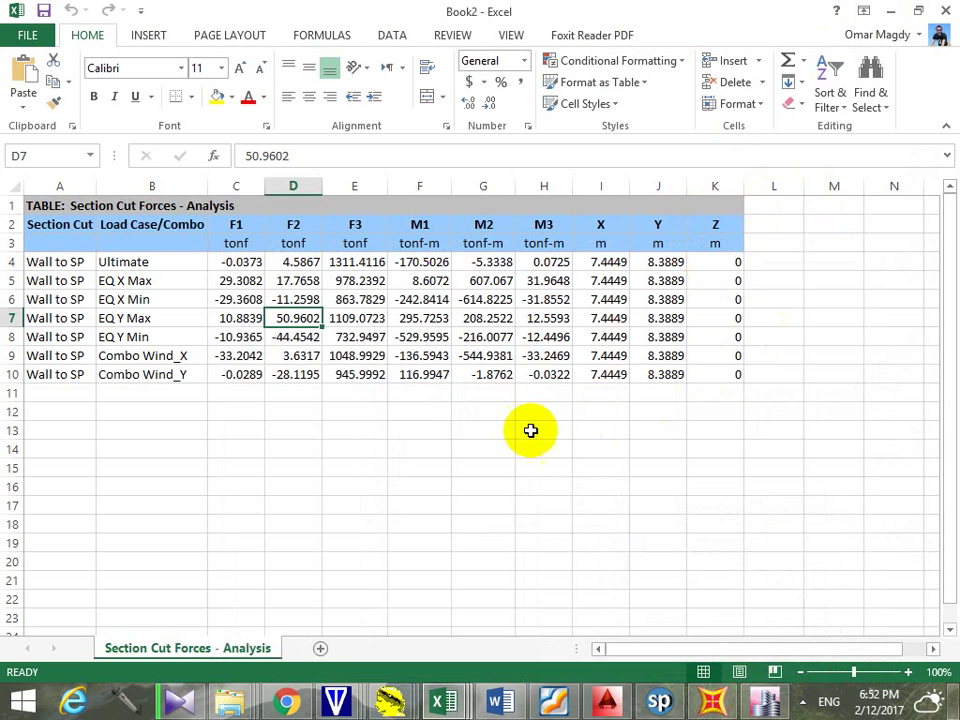
Delete the X, Y and Z coordinate columns from the exported section cut forces sheet
{"action": "left_click_drag", "start_coordinate": [600, 185], "coordinate": [717, 175]}
{"action": "right_click", "coordinate": [718, 184]}
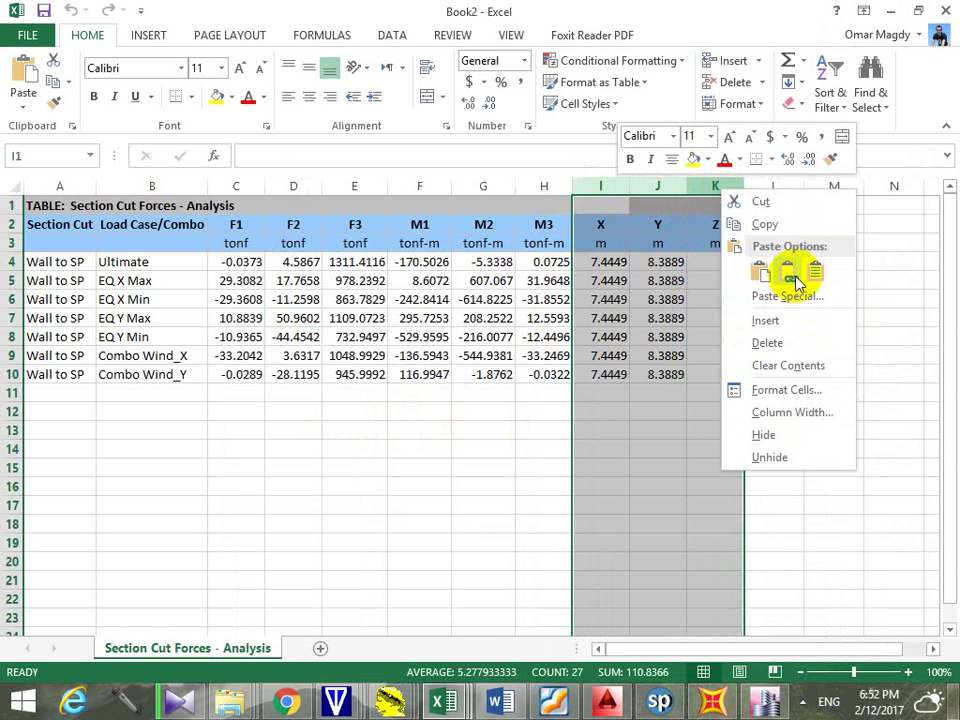
{"action": "left_click", "coordinate": [772, 342]}
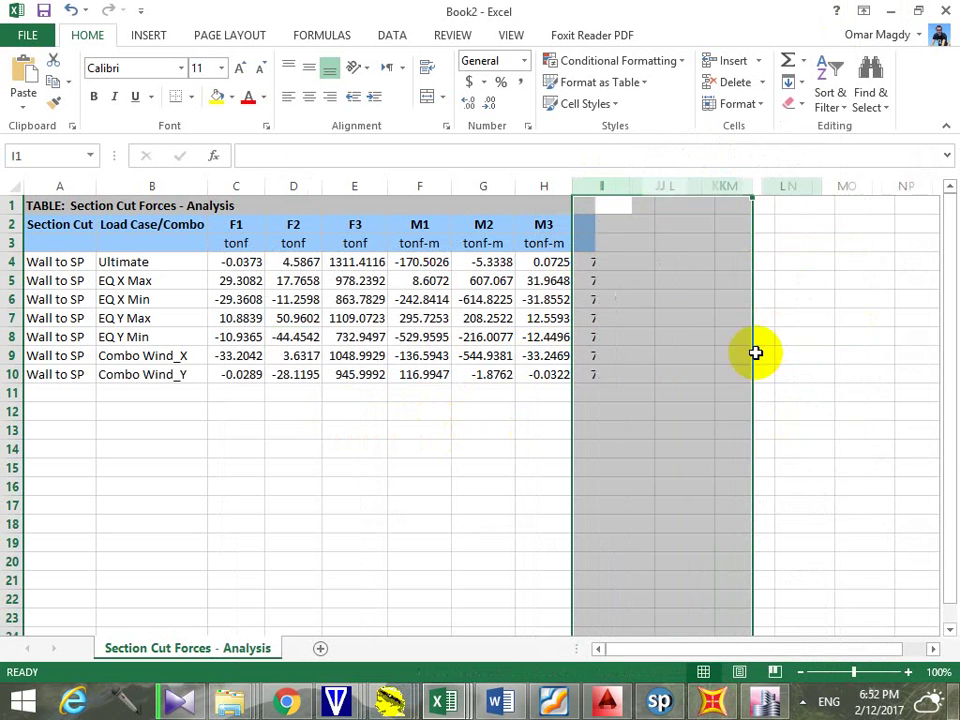
{"action": "left_click", "coordinate": [484, 432]}
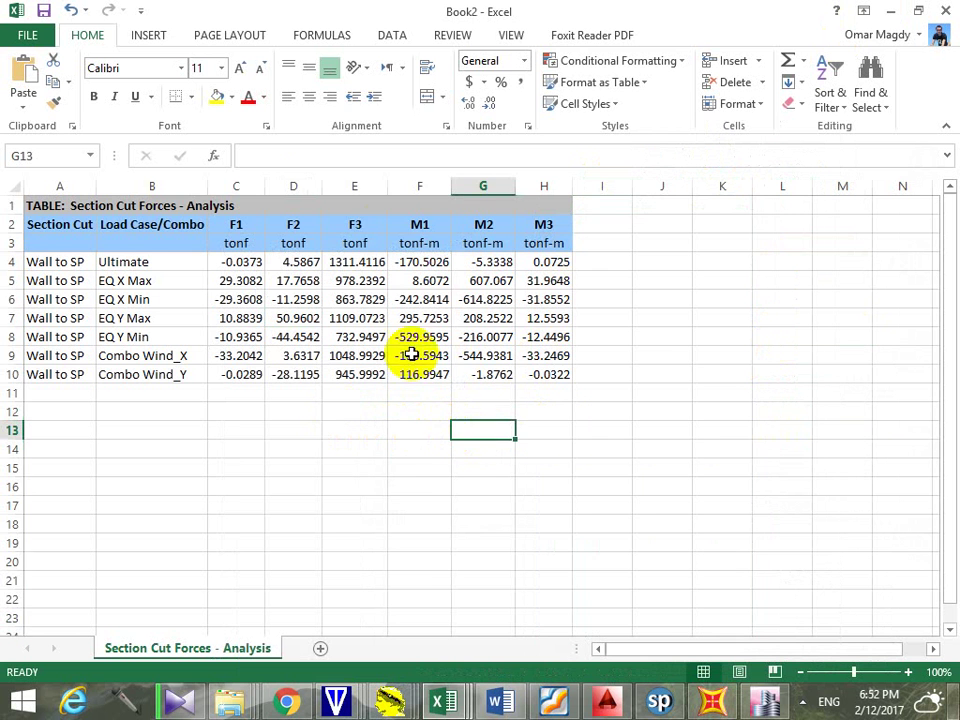
Review the F3, M1 and M2 columns, including the axial force and M1 moment of the Ultimate combination
{"action": "left_click", "coordinate": [357, 185]}
{"action": "left_click_drag", "start_coordinate": [419, 190], "coordinate": [451, 188]}
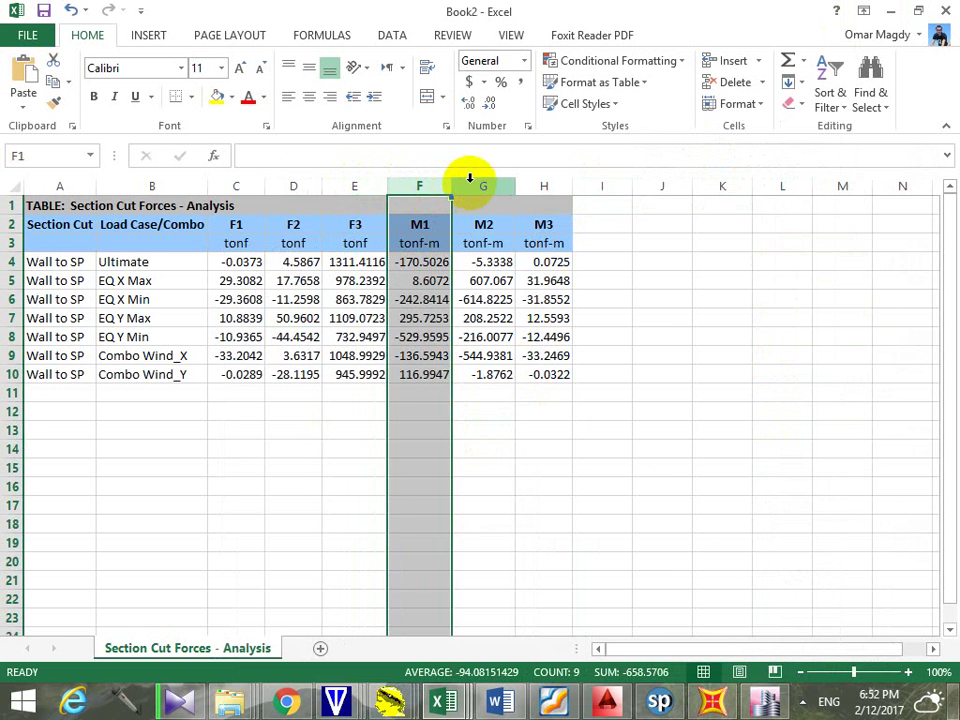
{"action": "left_click", "coordinate": [486, 186]}
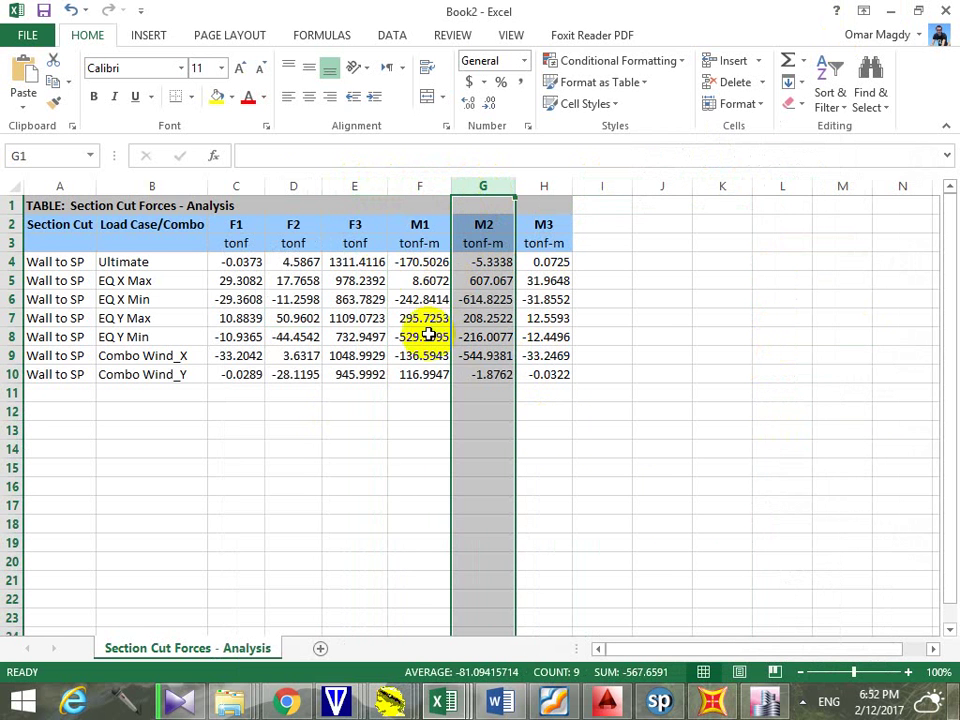
{"action": "left_click", "coordinate": [355, 263]}
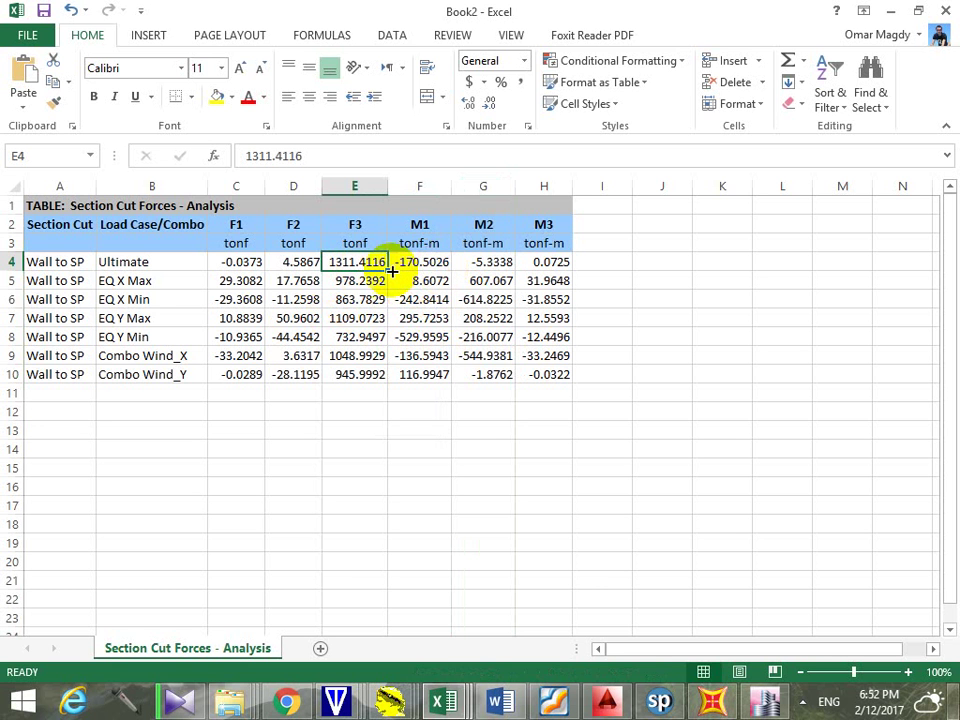
{"action": "left_click", "coordinate": [421, 264]}
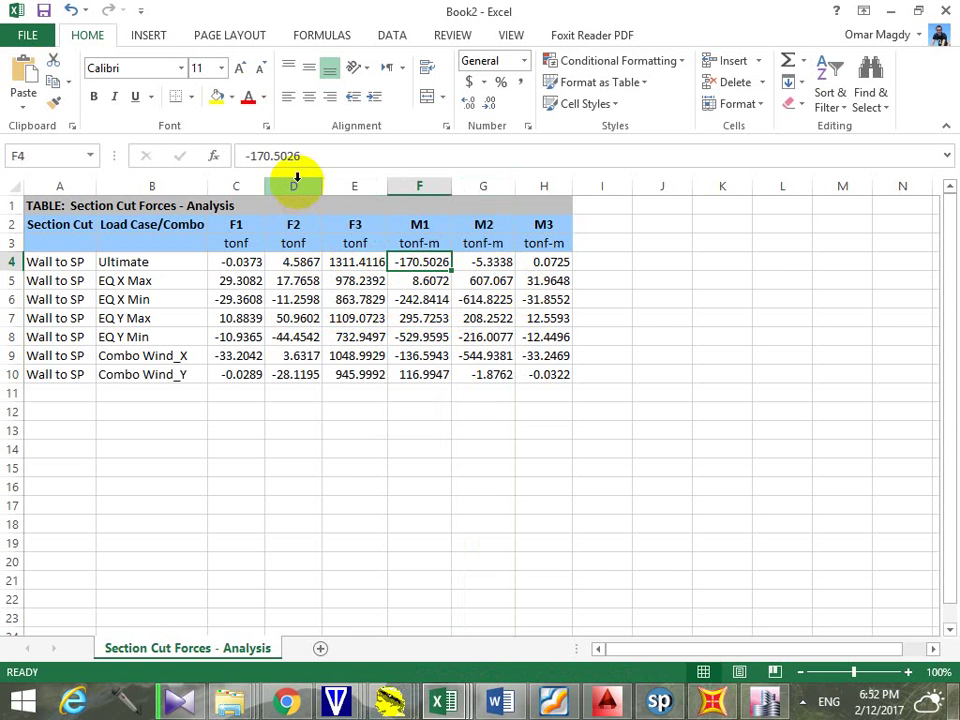
Delete the F1 and F2 columns from the section cut forces sheet
{"action": "left_click_drag", "start_coordinate": [298, 186], "coordinate": [248, 188]}
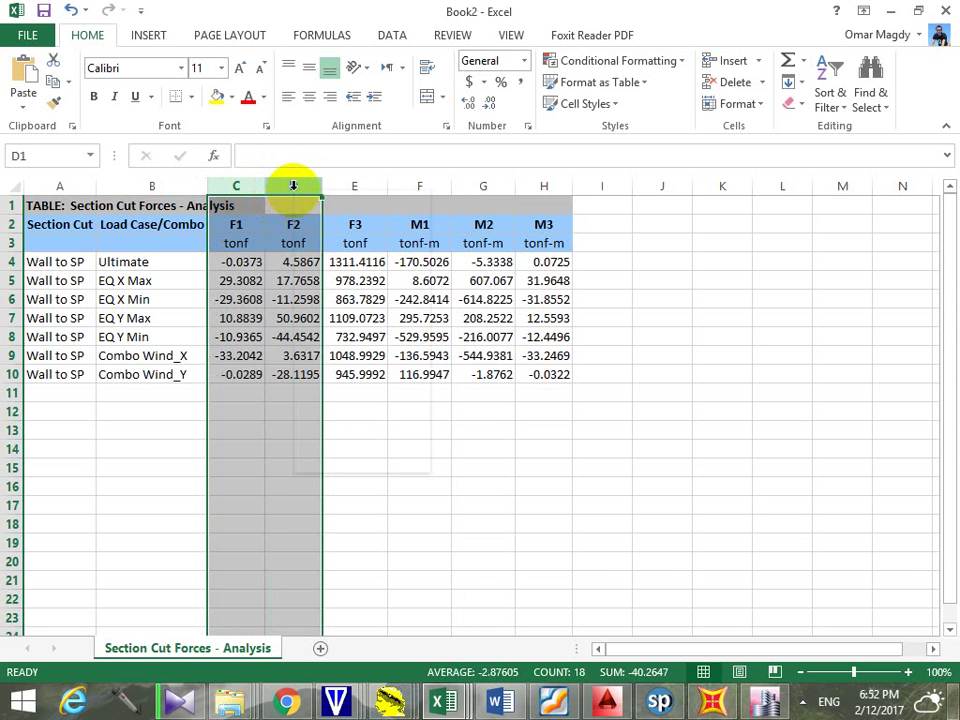
{"action": "right_click", "coordinate": [293, 186]}
{"action": "left_click", "coordinate": [377, 347]}
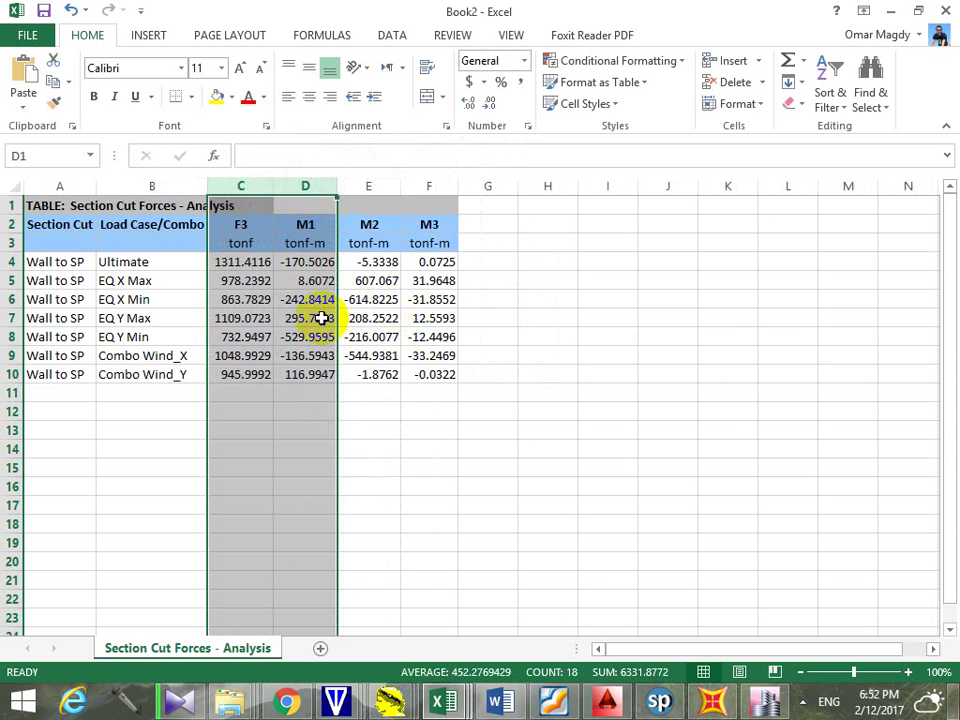
Delete the M3 column from the section cut forces sheet
{"action": "left_click", "coordinate": [436, 187]}
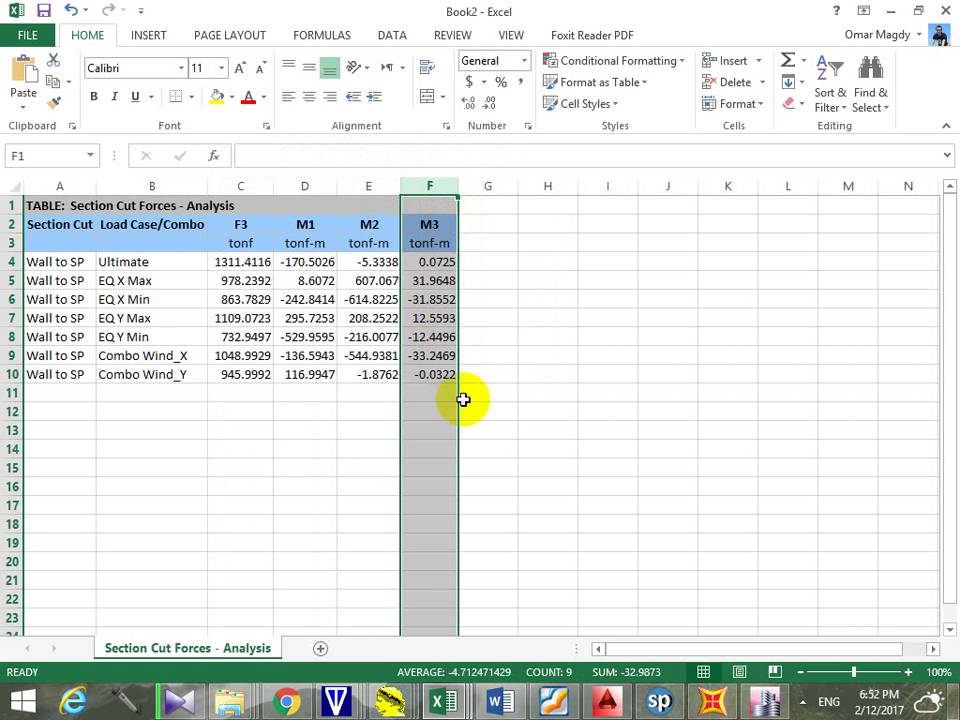
{"action": "right_click", "coordinate": [440, 187]}
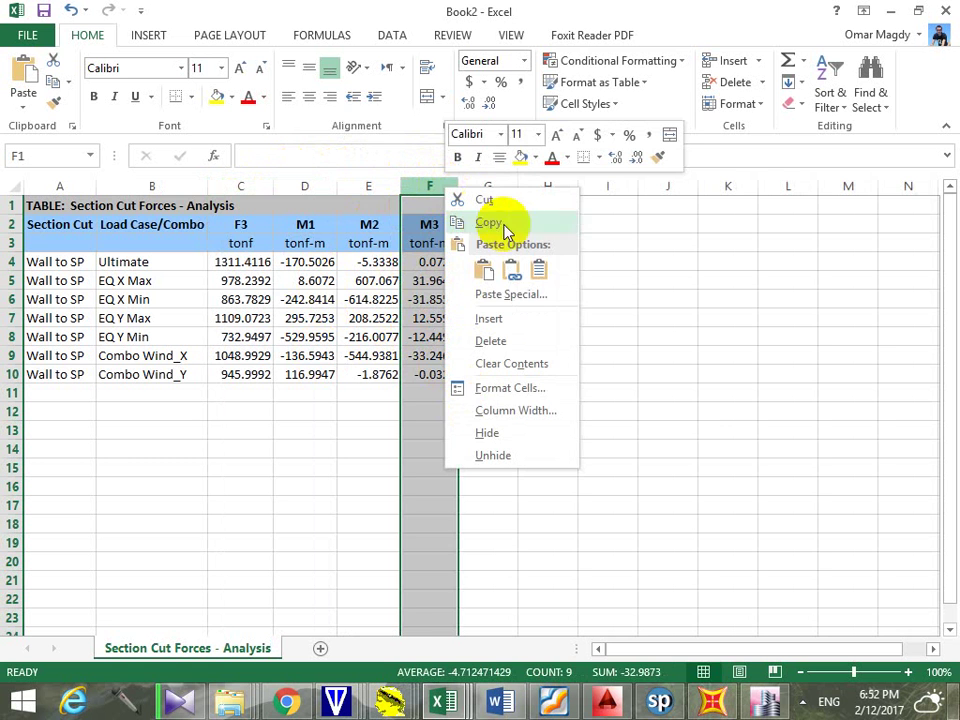
{"action": "left_click", "coordinate": [492, 342]}
Review the M1 and M2 moments of the load combinations and the F3, M1 and M2 values in C4:E10
{"action": "left_click", "coordinate": [307, 263]}
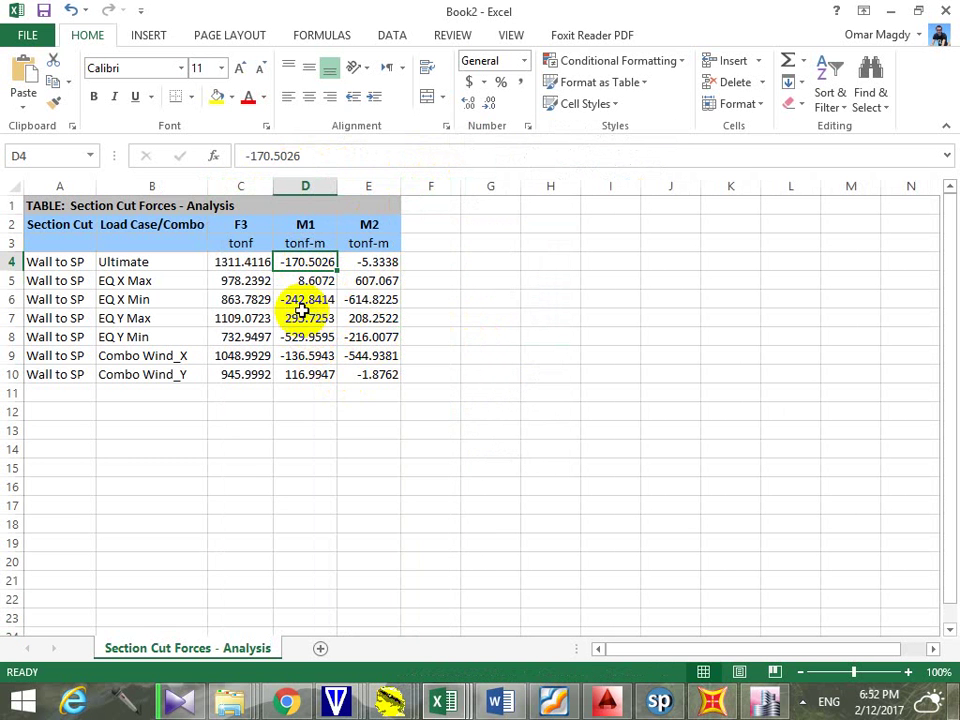
{"action": "left_click", "coordinate": [303, 302]}
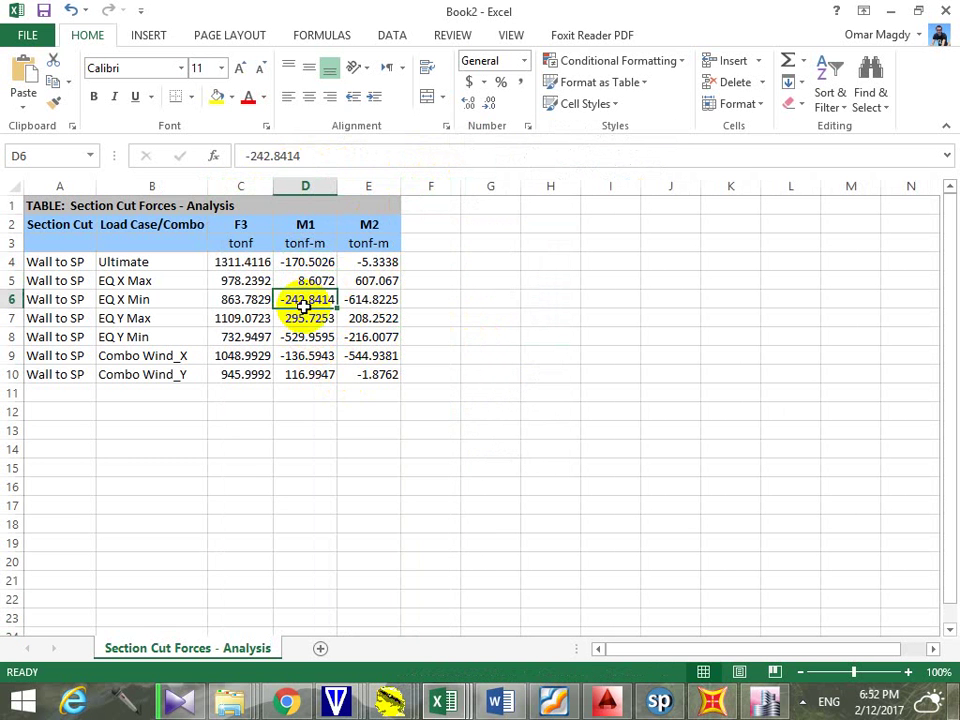
{"action": "left_click", "coordinate": [372, 299]}
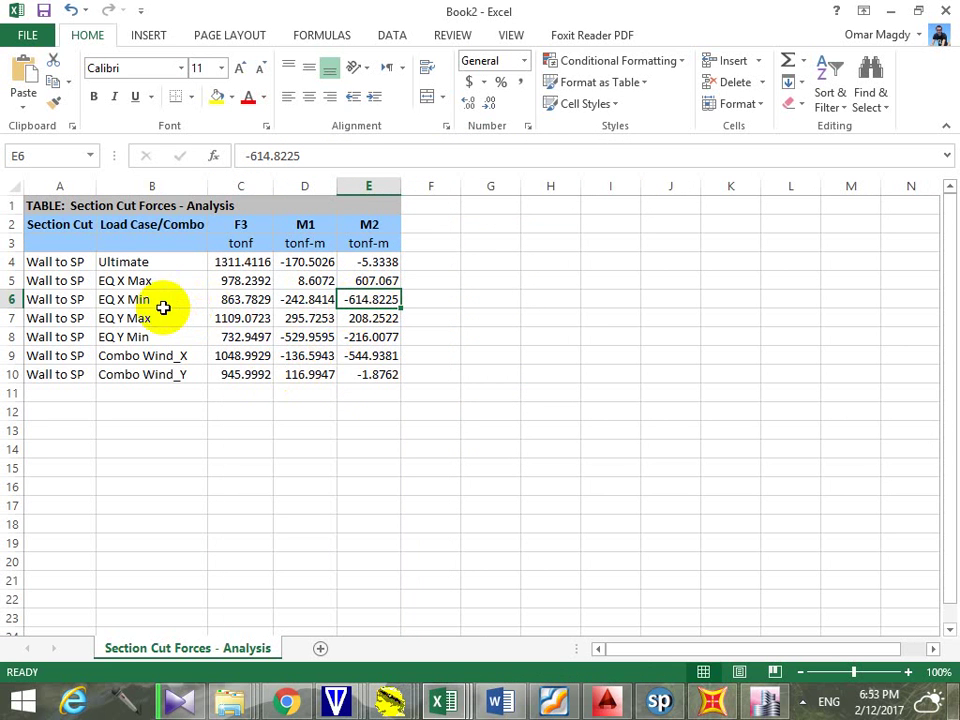
{"action": "left_click", "coordinate": [307, 338]}
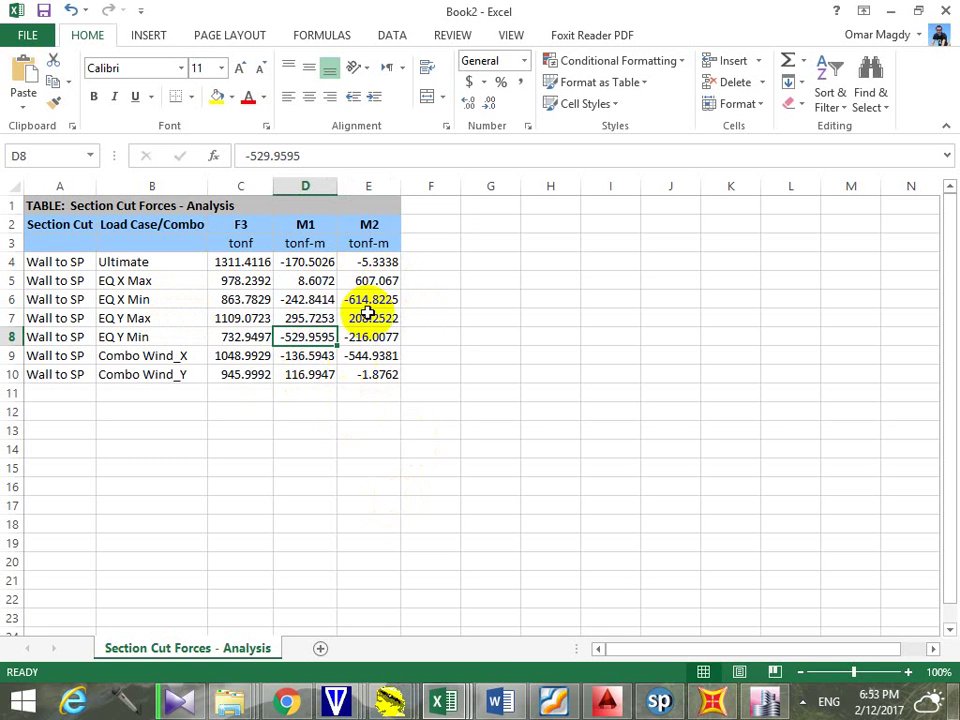
{"action": "left_click_drag", "start_coordinate": [377, 262], "coordinate": [264, 377]}
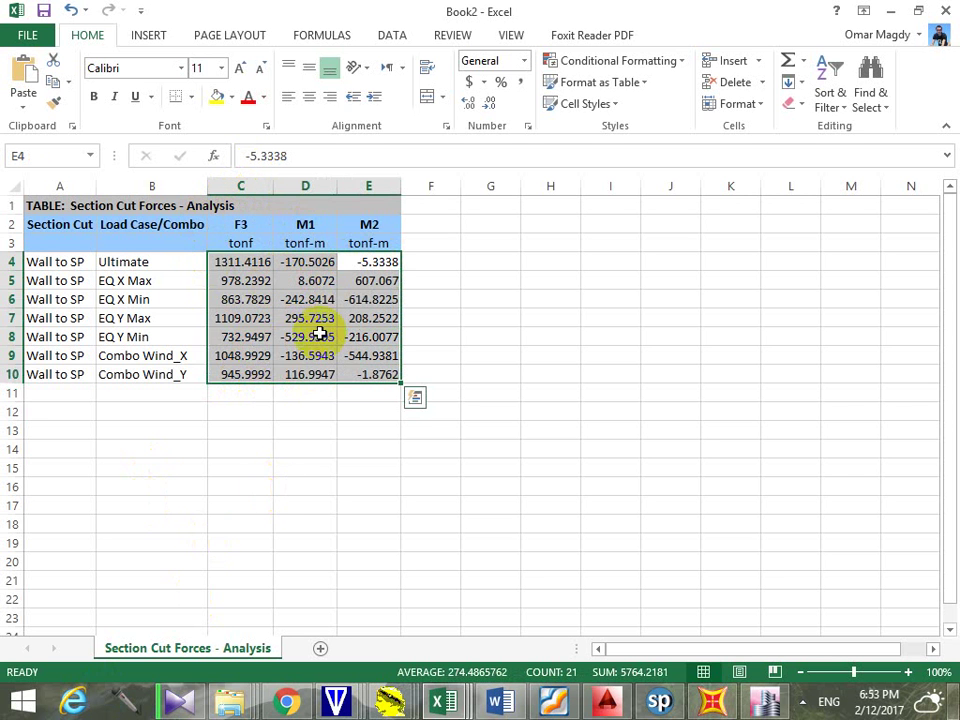
{"action": "left_click_drag", "start_coordinate": [366, 263], "coordinate": [252, 373]}
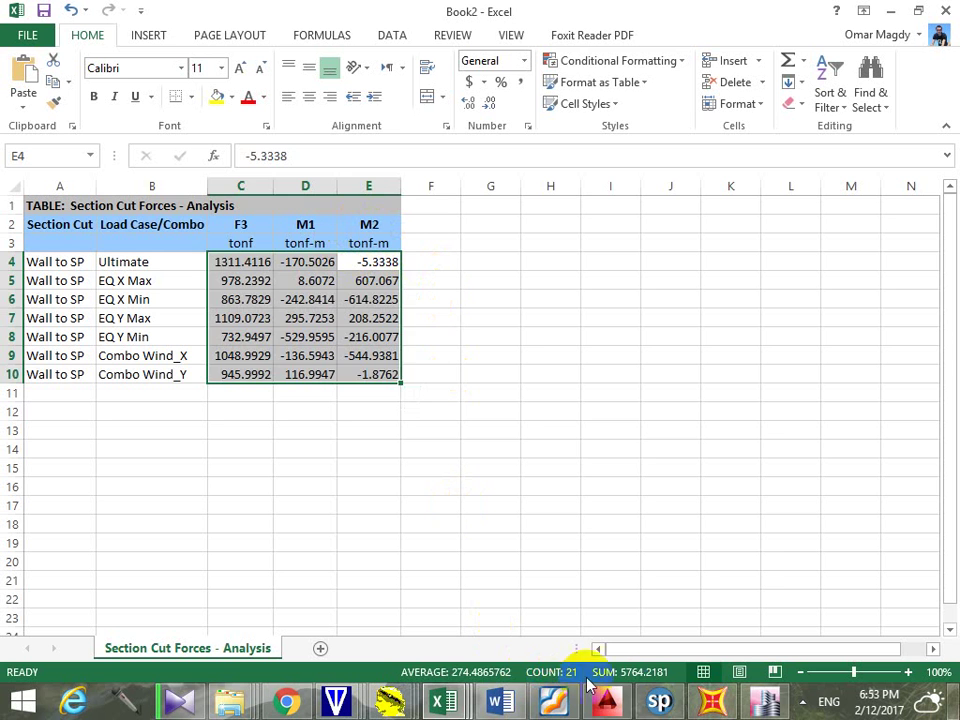
{"action": "left_click", "coordinate": [610, 448]}
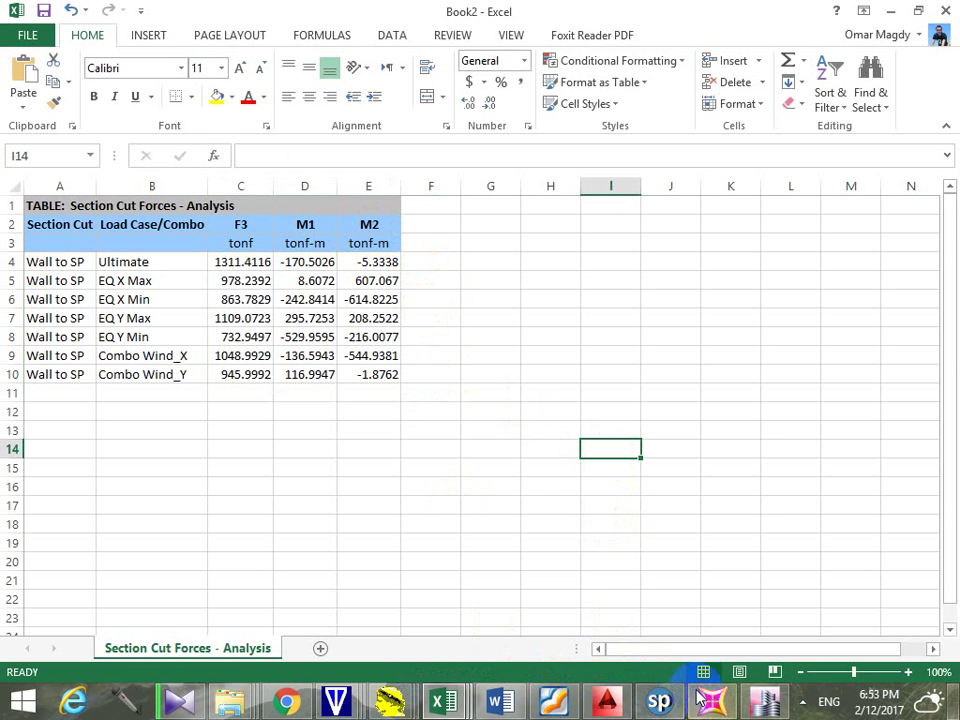
Switch to AutoCAD and copy the core wall at beam B3 (25x100) with a base point inside the wall's shaft
{"action": "mouse_move", "coordinate": [664, 707]}
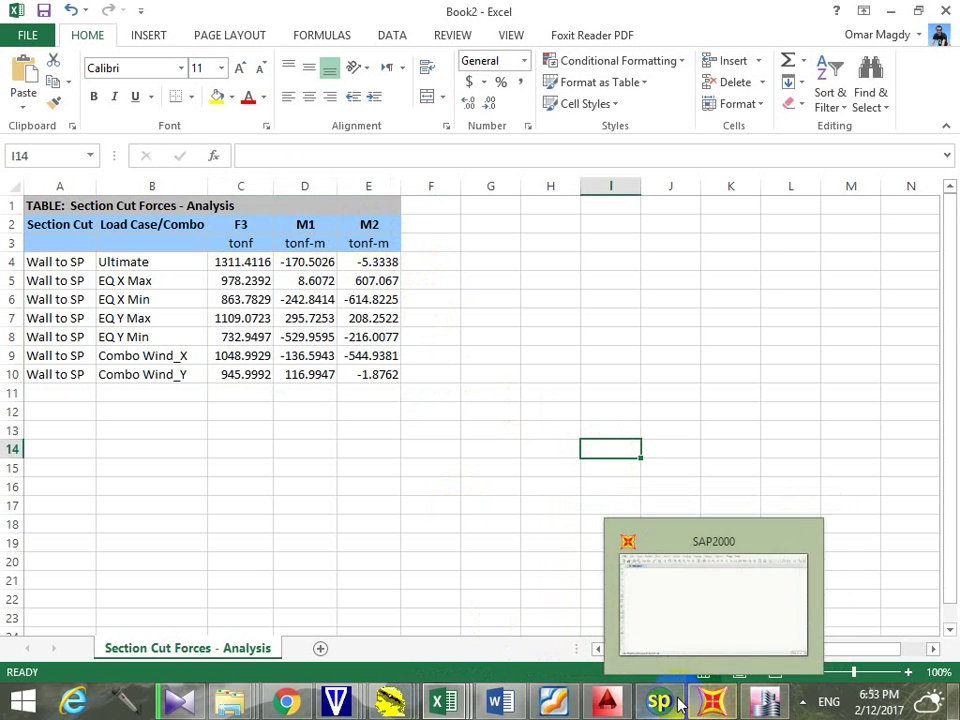
{"action": "left_click", "coordinate": [614, 706]}
{"action": "scroll", "coordinate": [540, 455], "scroll_direction": "up", "scroll_amount": 5}
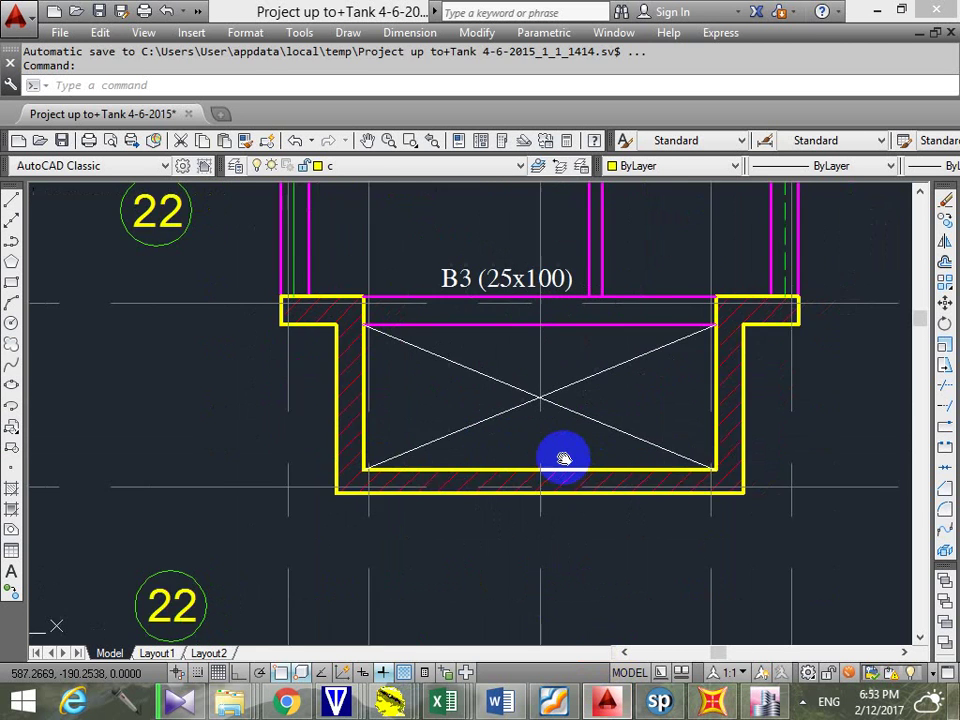
{"action": "key", "text": "Escape"}
{"action": "scroll", "coordinate": [345, 486], "scroll_direction": "down", "scroll_amount": 3}
{"action": "left_click", "coordinate": [234, 533]}
{"action": "left_click", "coordinate": [572, 345]}
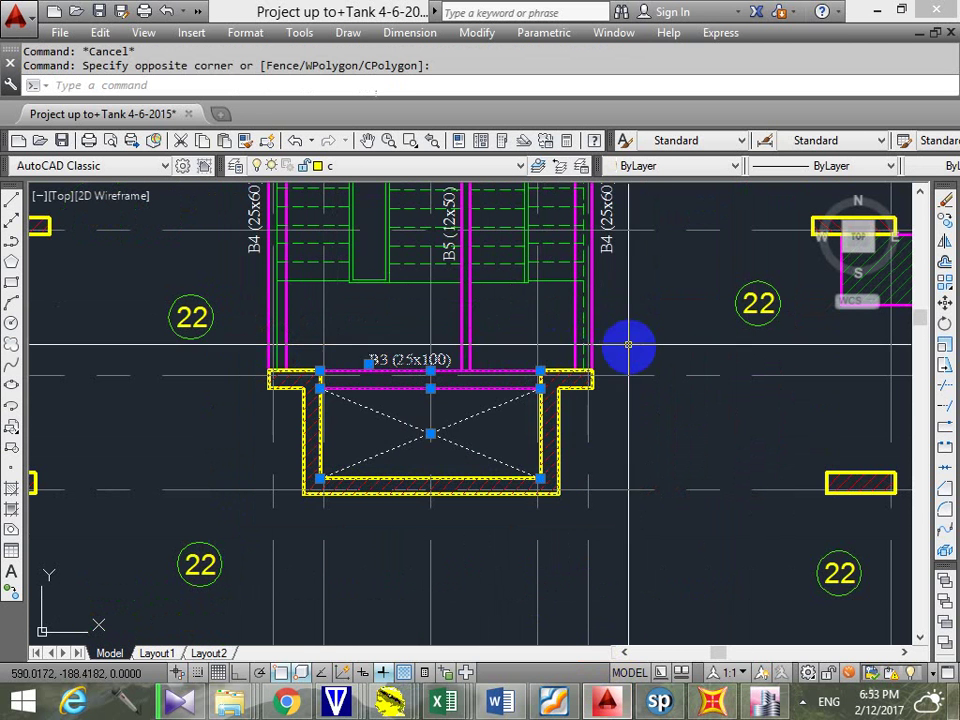
{"action": "key", "text": "ctrl+shift+c"}
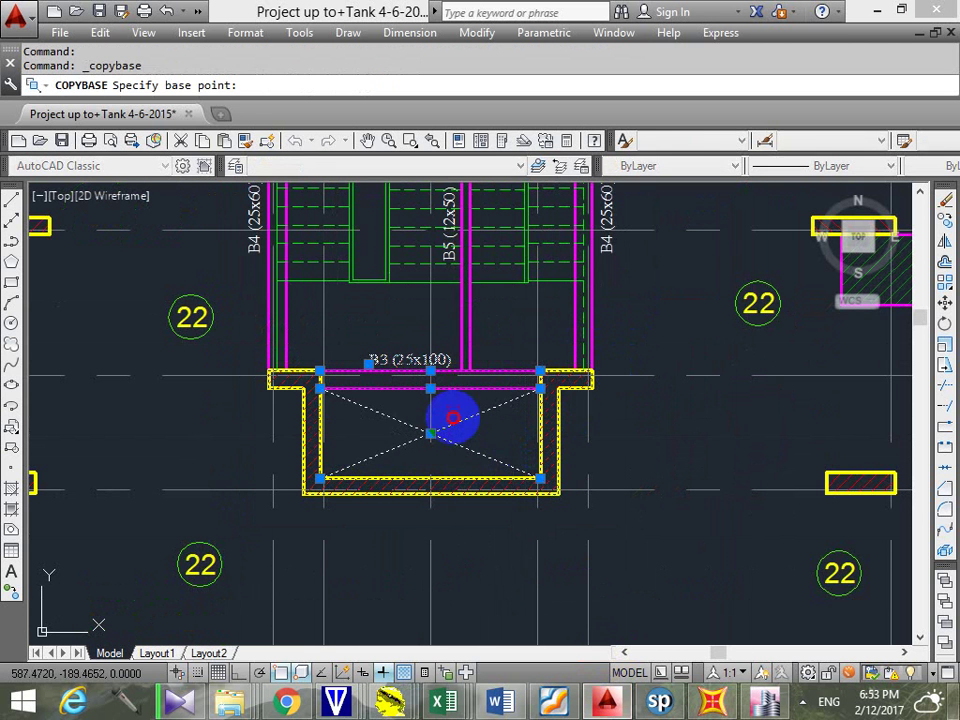
{"action": "left_click", "coordinate": [579, 379]}
Create a new drawing from the acad.dwt template and paste the copied core wall into it
{"action": "key", "text": "ctrl+n"}
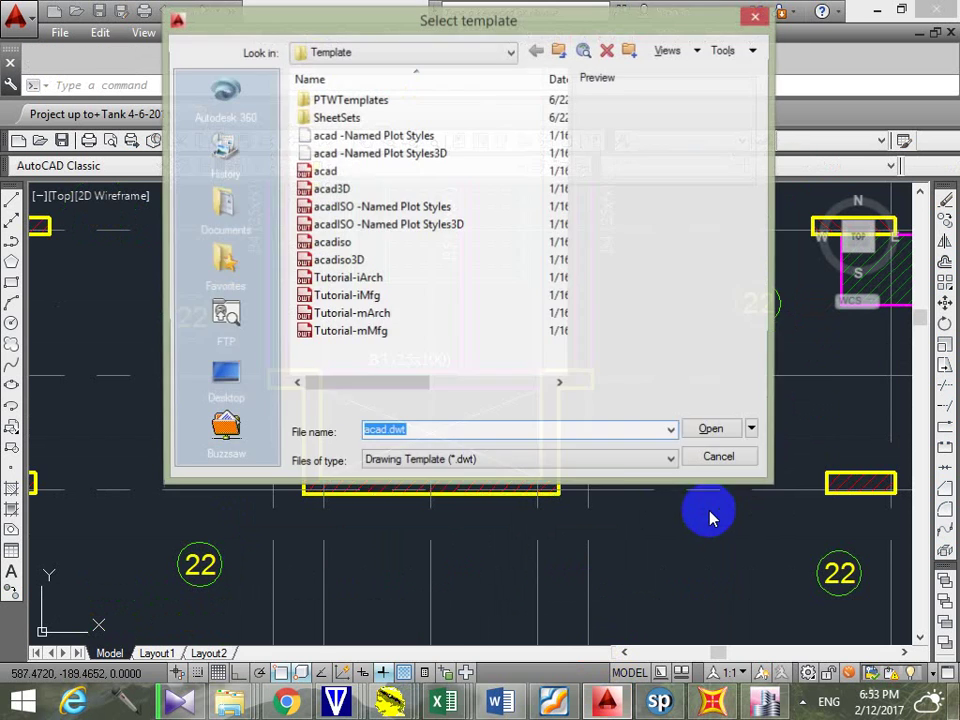
{"action": "left_click", "coordinate": [712, 436]}
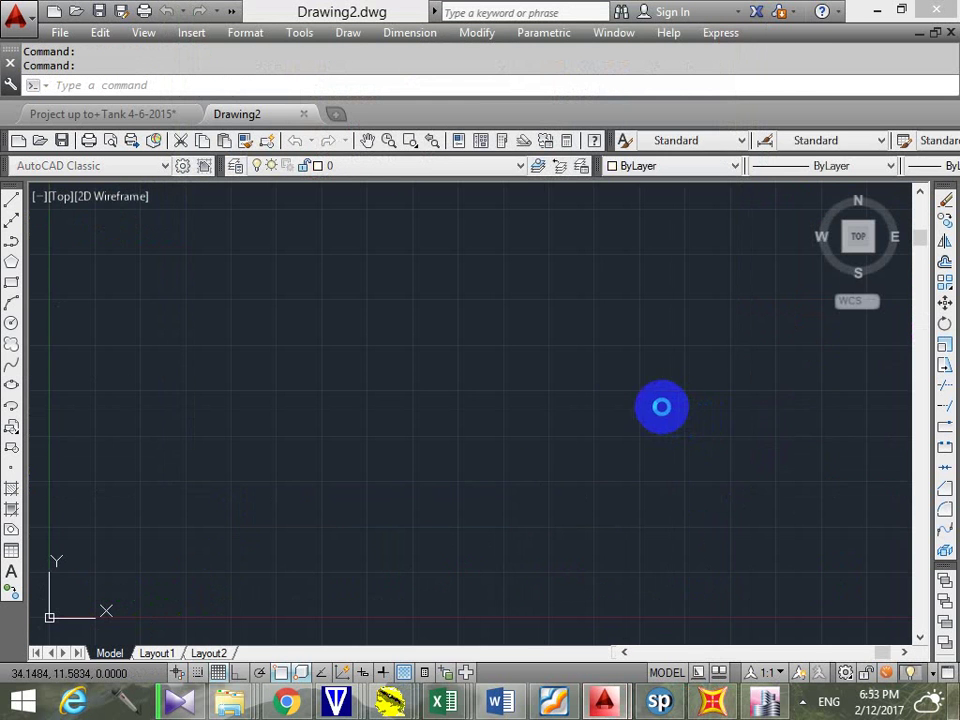
{"action": "key", "text": "ctrl+v"}
{"action": "scroll", "coordinate": [510, 430], "scroll_direction": "down", "scroll_amount": 3}
{"action": "scroll", "coordinate": [529, 371], "scroll_direction": "up", "scroll_amount": 5}
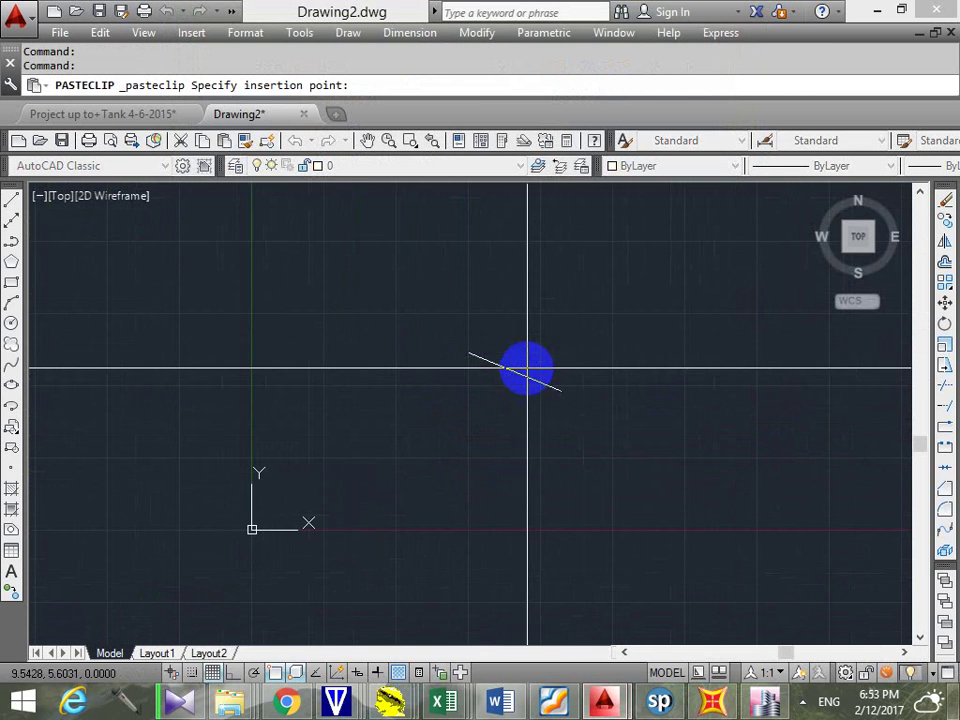
{"action": "left_click", "coordinate": [560, 371]}
{"action": "key", "text": "Escape"}
{"action": "key", "text": "Escape"}
Erase the beam lines, the beam label and the diagonal cross lines from the pasted core wall
{"action": "left_click", "coordinate": [557, 300]}
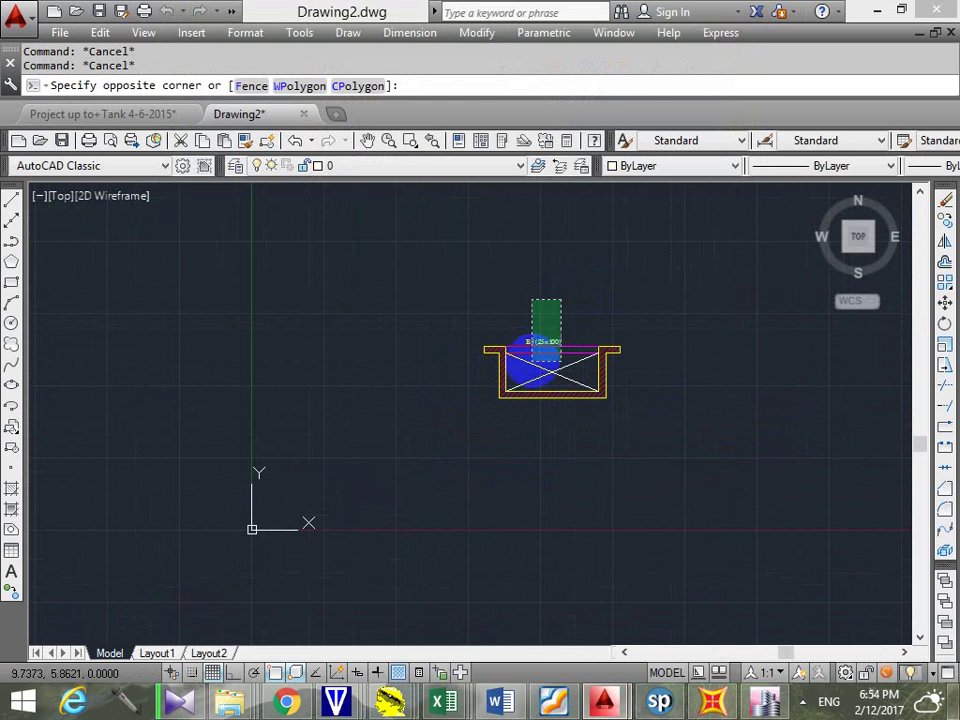
{"action": "left_click", "coordinate": [533, 375]}
{"action": "key", "text": "Delete"}
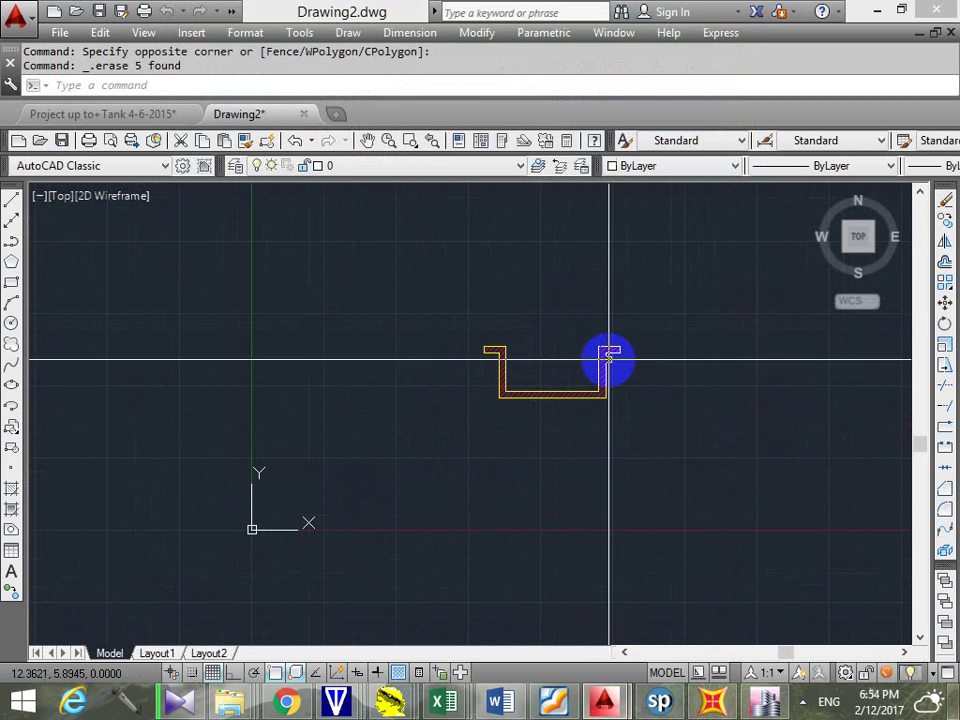
{"action": "middle_click_drag", "start_coordinate": [611, 354], "coordinate": [575, 315]}
{"action": "key", "text": "Escape"}
{"action": "key", "text": "Escape"}
Explode the pasted core wall and erase its hatch, leaving only the outline
{"action": "scroll", "coordinate": [551, 326], "scroll_direction": "up", "scroll_amount": 6}
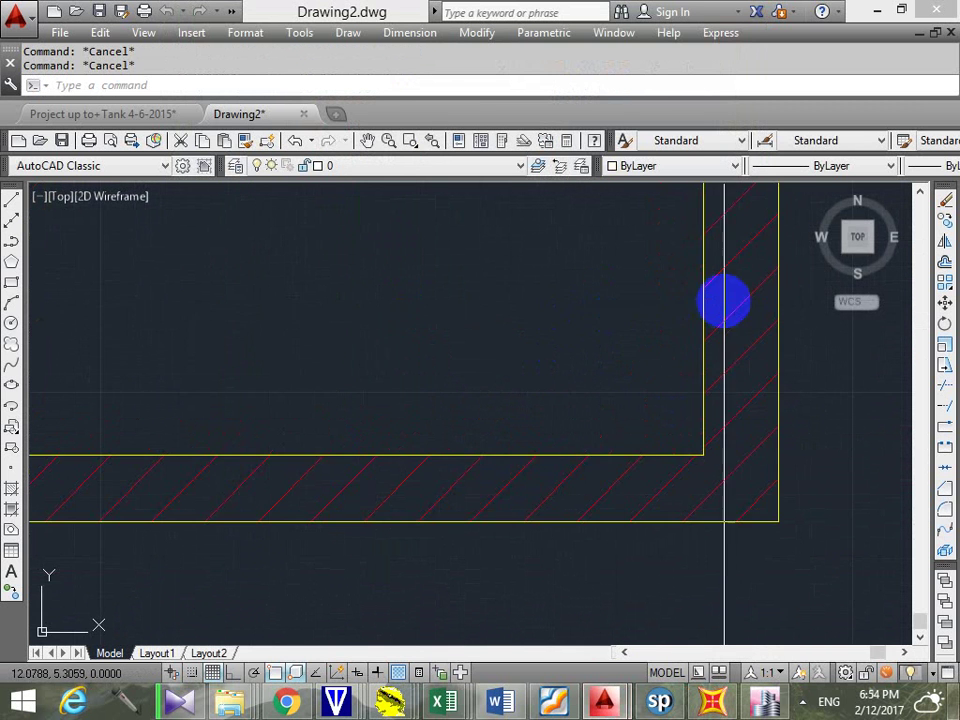
{"action": "left_click", "coordinate": [725, 337]}
{"action": "type", "text": "x"}
{"action": "key", "text": "Return"}
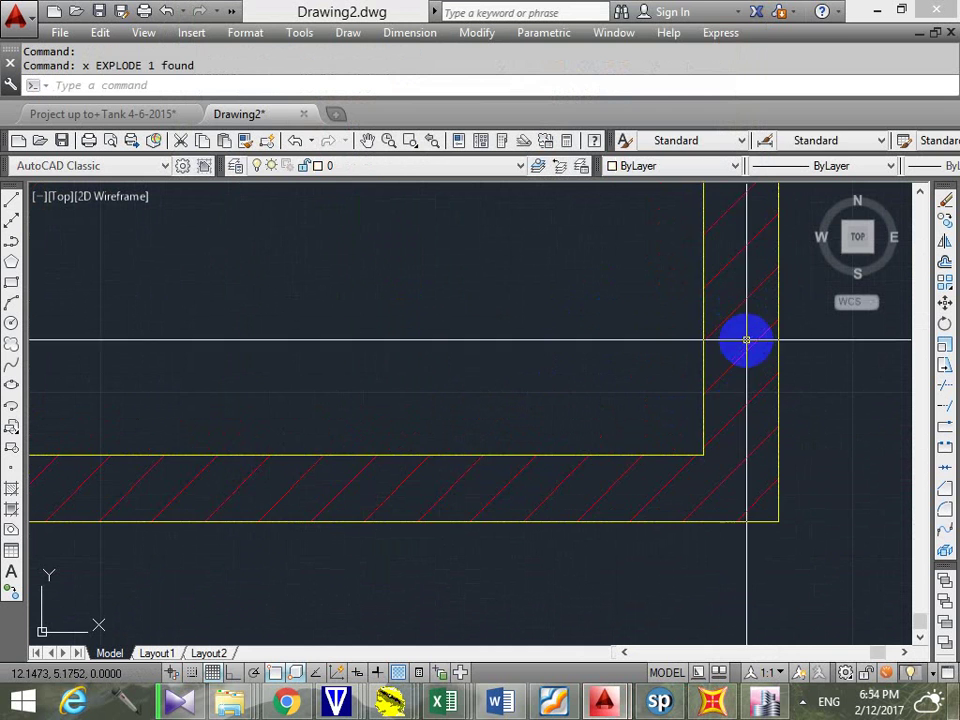
{"action": "left_click", "coordinate": [730, 418]}
{"action": "left_click", "coordinate": [718, 418]}
{"action": "type", "text": "e"}
{"action": "key", "text": "Return"}
Examine the lines making up the core wall outline by selecting different parts of it
{"action": "scroll", "coordinate": [707, 377], "scroll_direction": "down", "scroll_amount": 3}
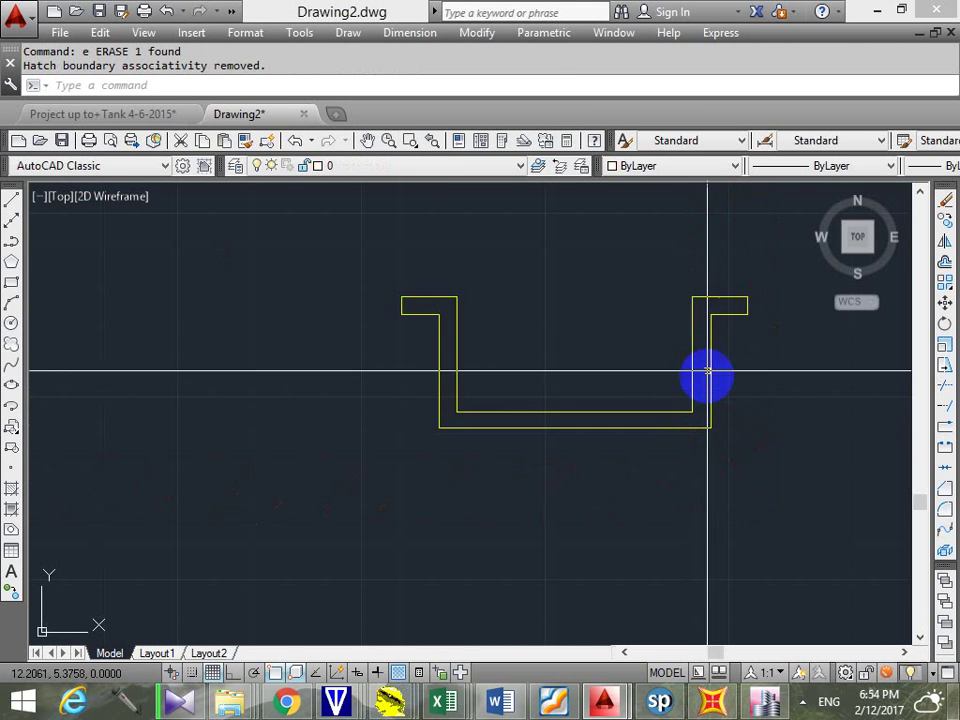
{"action": "left_click", "coordinate": [752, 347]}
{"action": "left_click", "coordinate": [707, 392]}
{"action": "key", "text": "Escape"}
{"action": "left_click", "coordinate": [768, 290]}
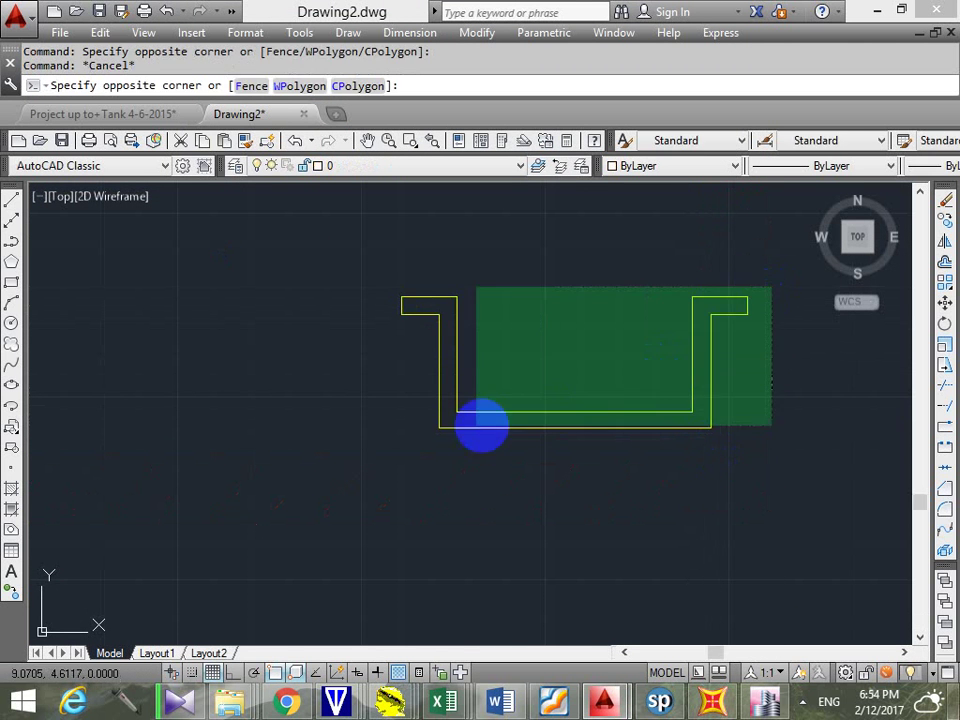
{"action": "left_click", "coordinate": [448, 430]}
{"action": "key", "text": "Escape"}
{"action": "left_click", "coordinate": [504, 383]}
{"action": "key", "text": "Escape"}
{"action": "left_click", "coordinate": [396, 446]}
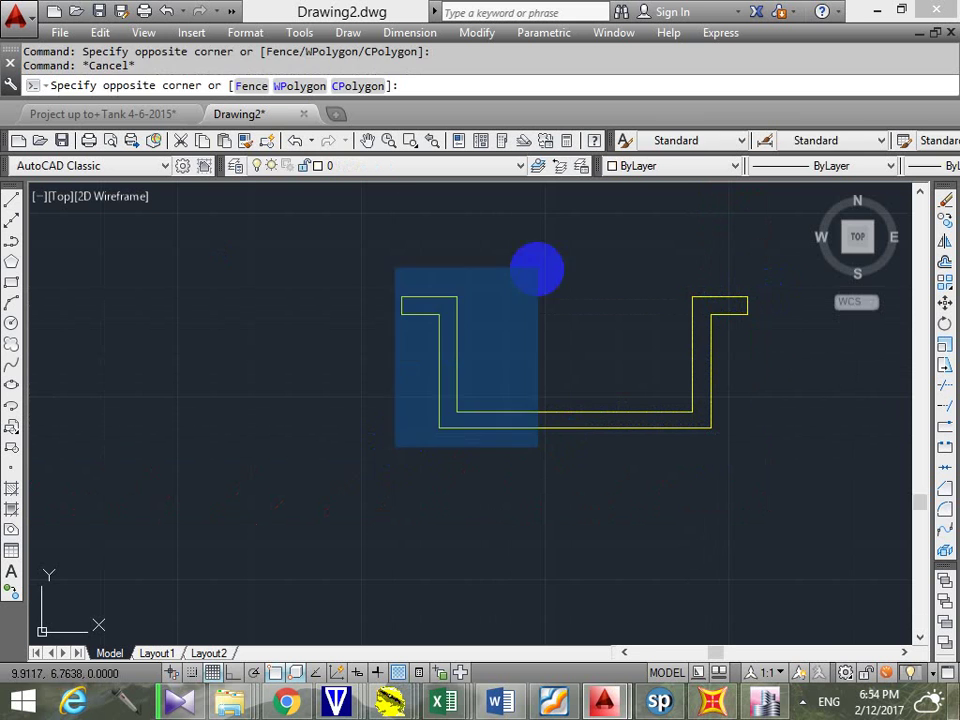
{"action": "left_click", "coordinate": [515, 278]}
{"action": "key", "text": "Escape"}
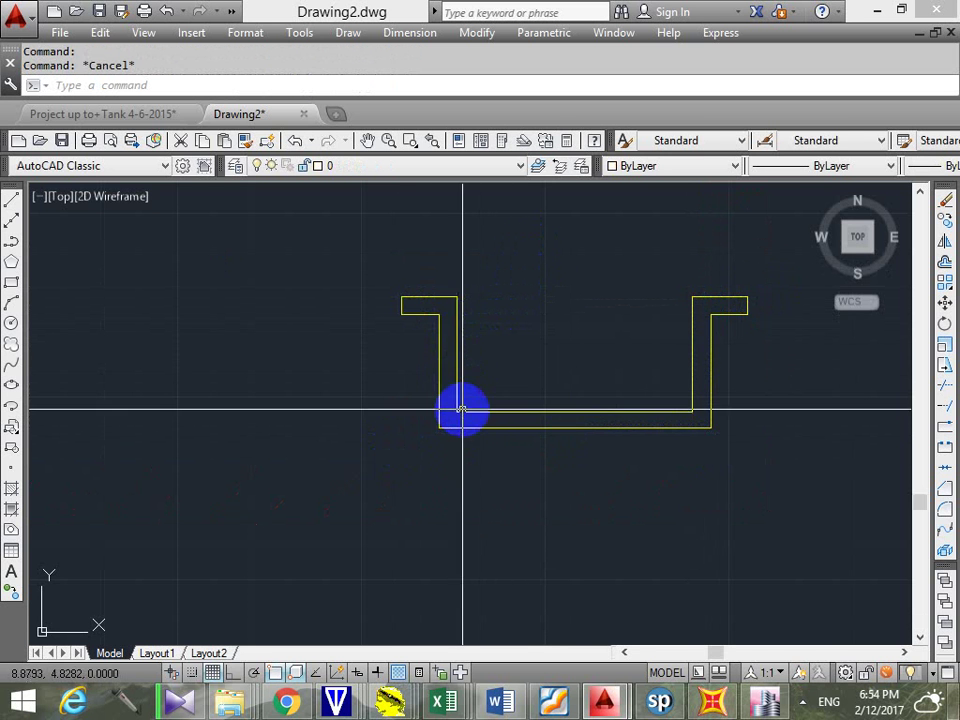
Turn off the Wall_STR layer and erase the overlapping wall lines left on the other layers
{"action": "scroll", "coordinate": [452, 417], "scroll_direction": "up", "scroll_amount": 5}
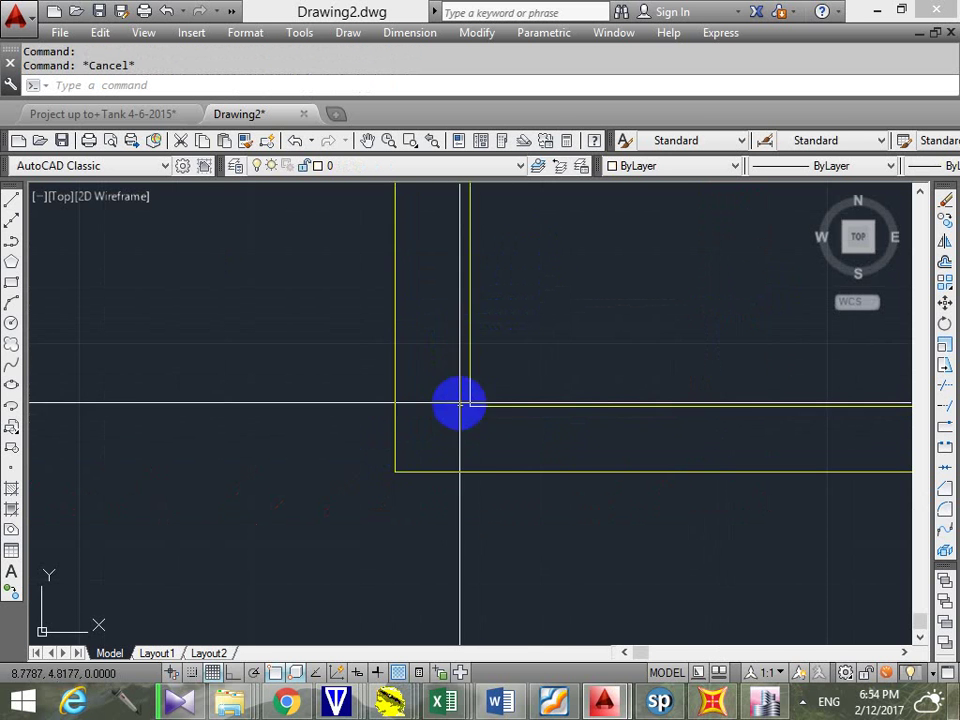
{"action": "left_click", "coordinate": [447, 166]}
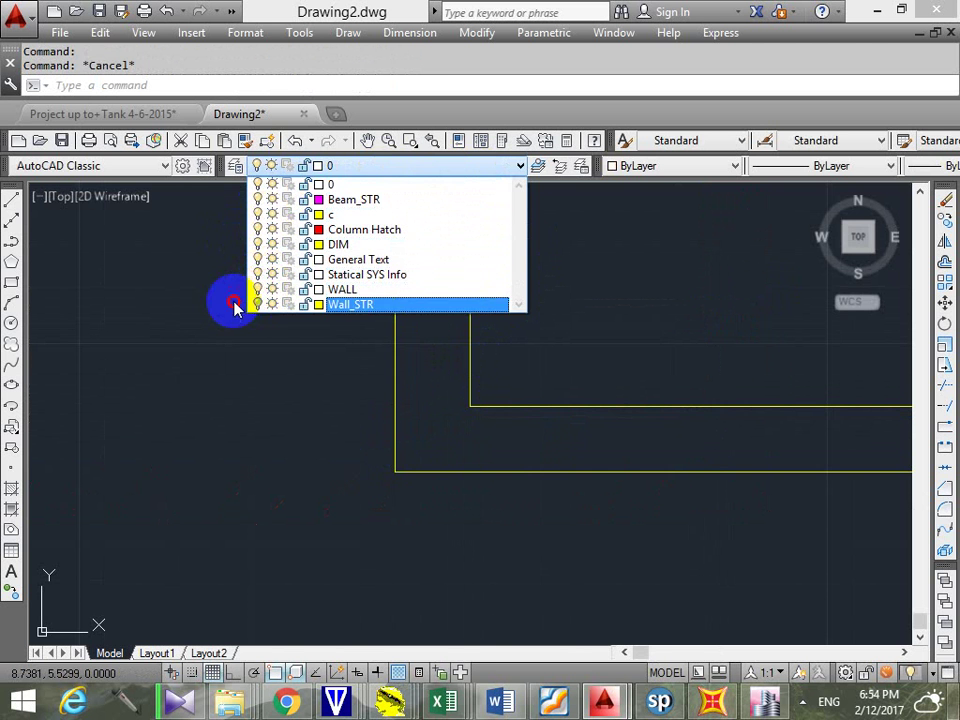
{"action": "scroll", "coordinate": [388, 388], "scroll_direction": "down", "scroll_amount": 8}
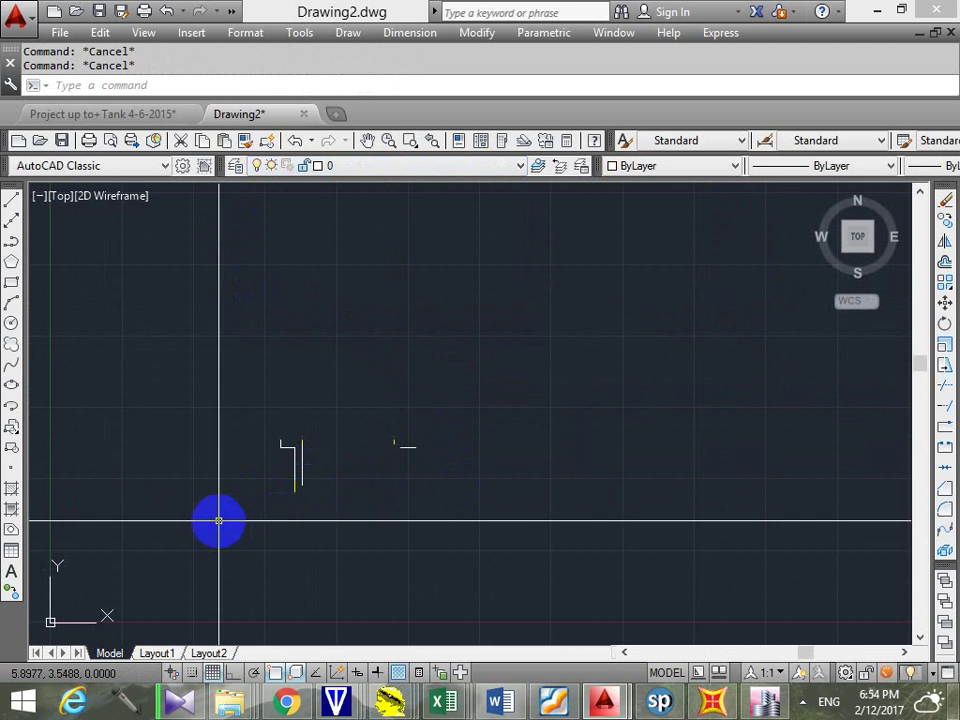
{"action": "left_click", "coordinate": [216, 519]}
{"action": "left_click", "coordinate": [519, 394]}
{"action": "type", "text": "e"}
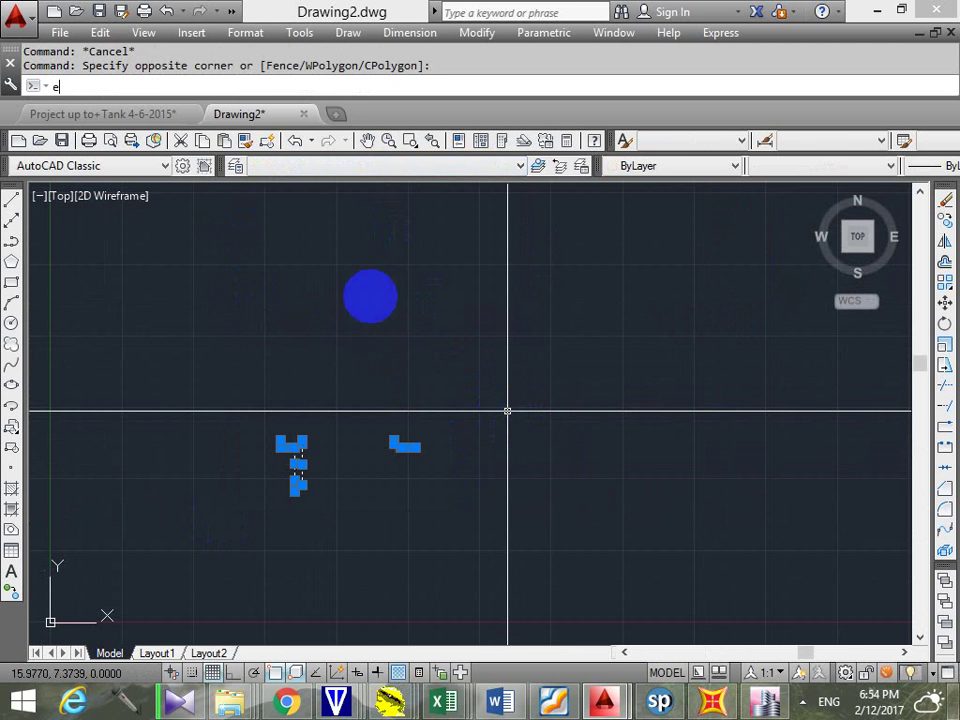
{"action": "key", "text": "Return"}
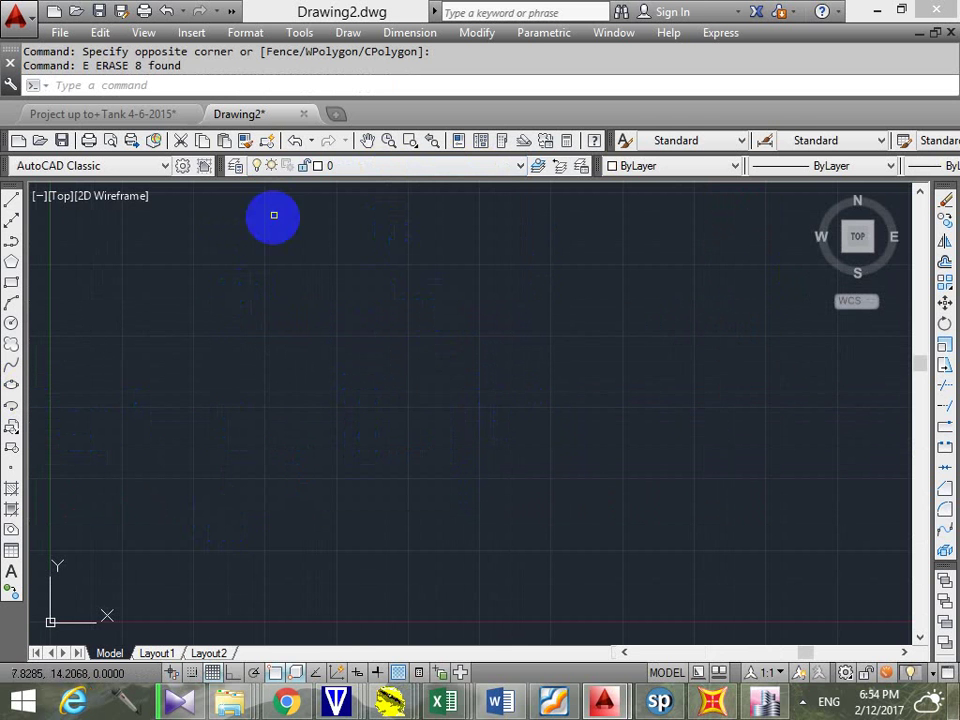
Turn the Wall_STR layer back on
{"action": "left_click", "coordinate": [356, 166]}
{"action": "left_click", "coordinate": [257, 304]}
{"action": "left_click", "coordinate": [201, 304]}
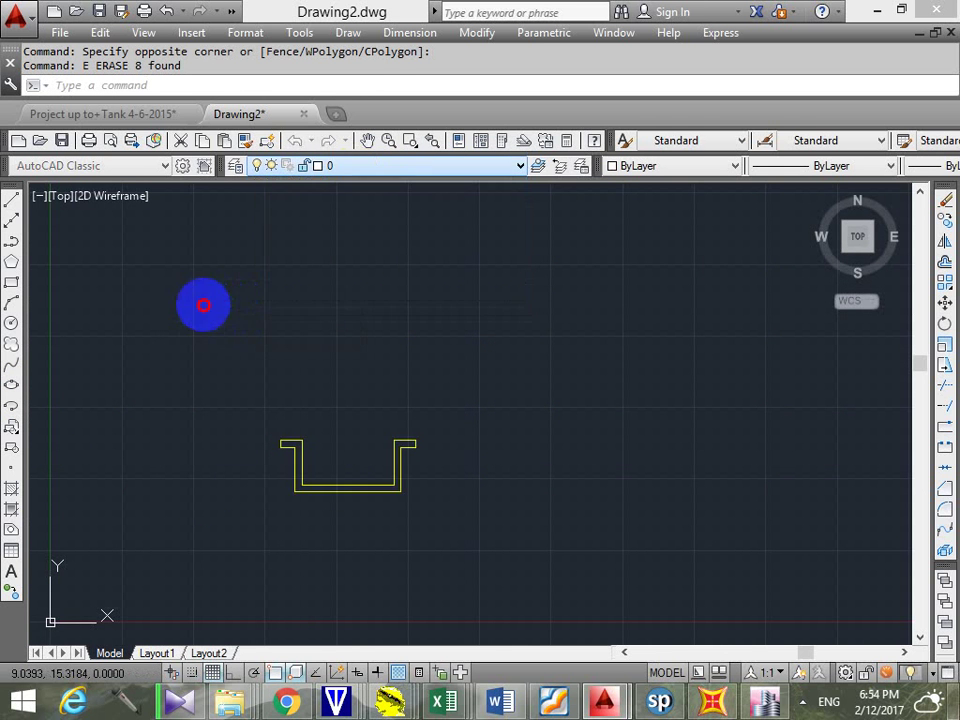
Check the base and side lines of the cleaned wall outline for remaining duplicates by selecting them
{"action": "scroll", "coordinate": [354, 510], "scroll_direction": "up", "scroll_amount": 4}
{"action": "mouse_move", "coordinate": [354, 510]}
{"action": "middle_mouse_down"}
{"action": "mouse_move", "coordinate": [344, 597]}
{"action": "mouse_move", "coordinate": [360, 506]}
{"action": "middle_mouse_up"}
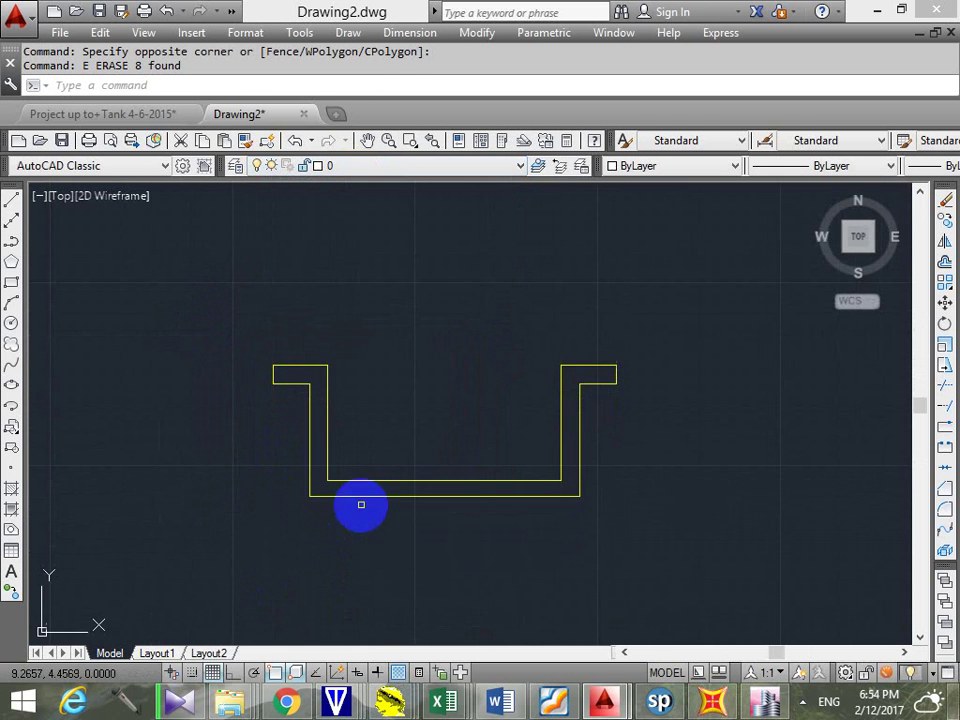
{"action": "left_click", "coordinate": [594, 429]}
{"action": "left_click", "coordinate": [570, 459]}
{"action": "left_click", "coordinate": [520, 446]}
{"action": "left_click", "coordinate": [452, 510]}
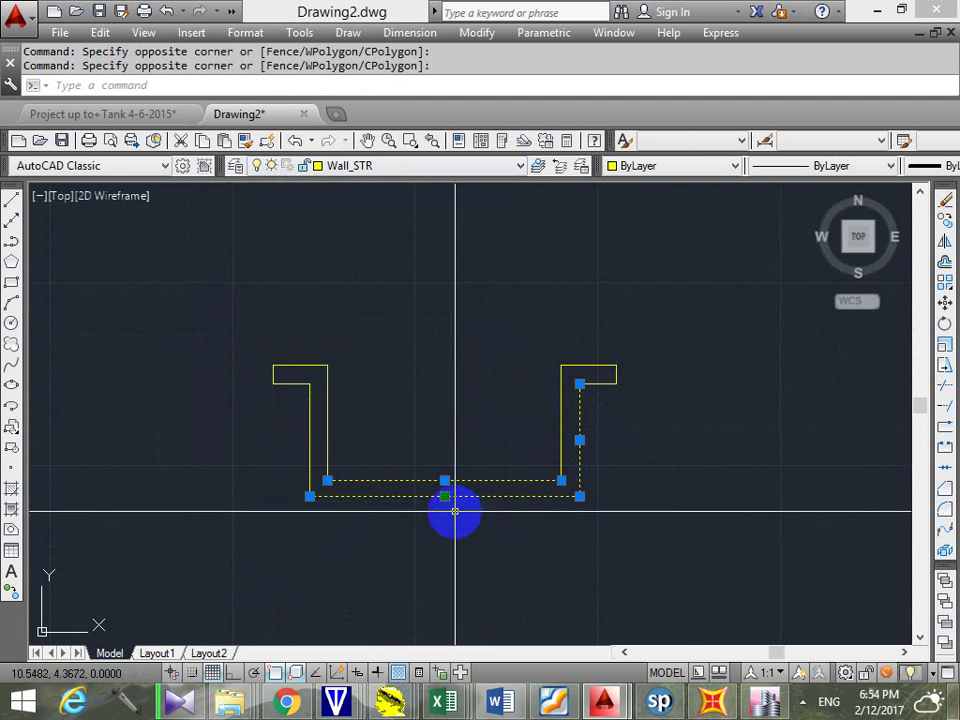
{"action": "key", "text": "Escape"}
{"action": "key", "text": "Escape"}
{"action": "scroll", "coordinate": [511, 389], "scroll_direction": "down", "scroll_amount": 4}
{"action": "middle_click_drag", "start_coordinate": [511, 389], "coordinate": [594, 321]}
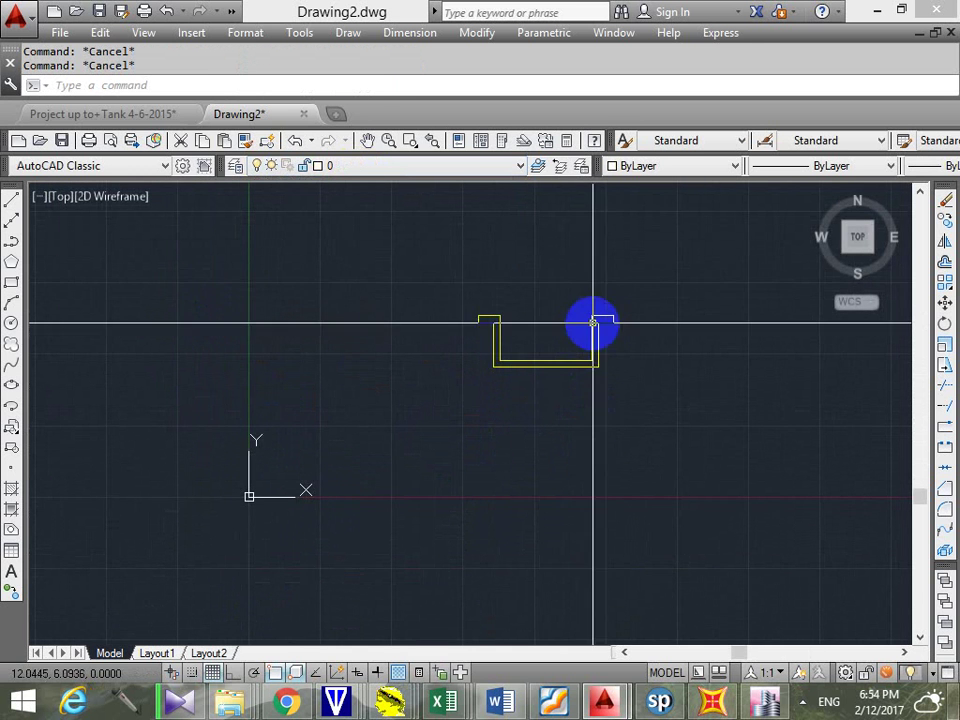
Select the whole cleaned wall outline and its outer leg line to examine the lines before clearing the selection
{"action": "left_click", "coordinate": [669, 281]}
{"action": "left_click", "coordinate": [456, 369]}
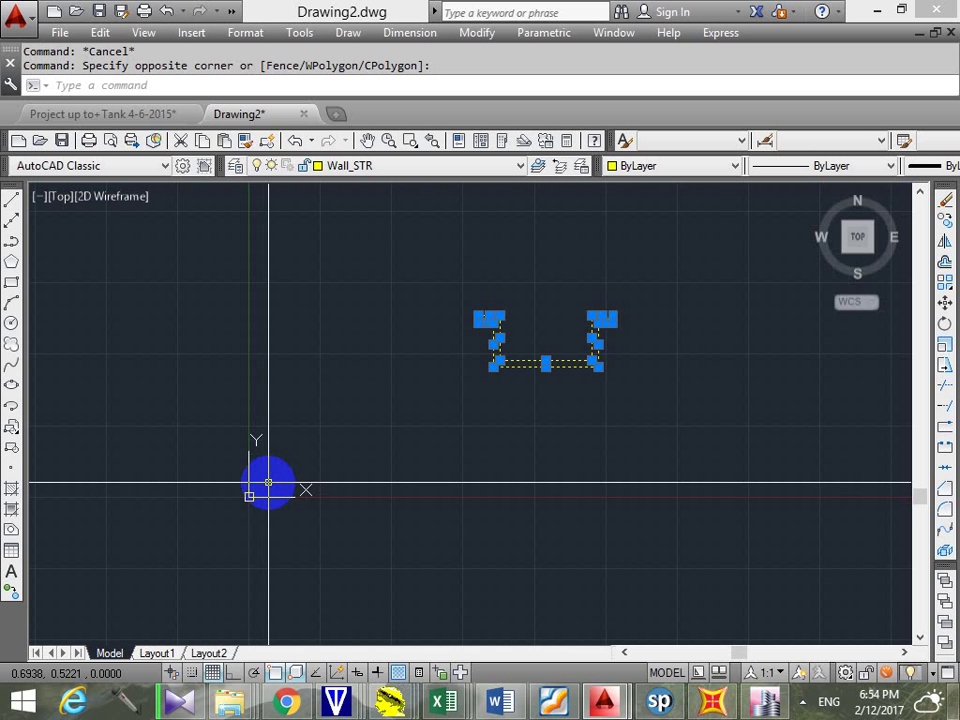
{"action": "scroll", "coordinate": [574, 339], "scroll_direction": "up", "scroll_amount": 4}
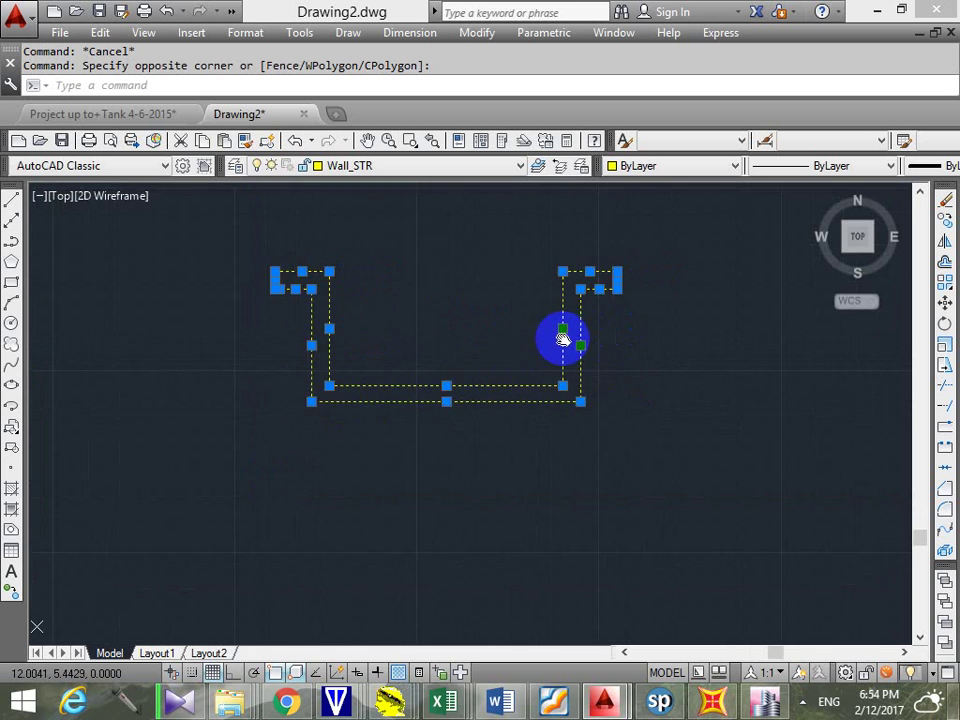
{"action": "middle_click_drag", "start_coordinate": [561, 339], "coordinate": [534, 347]}
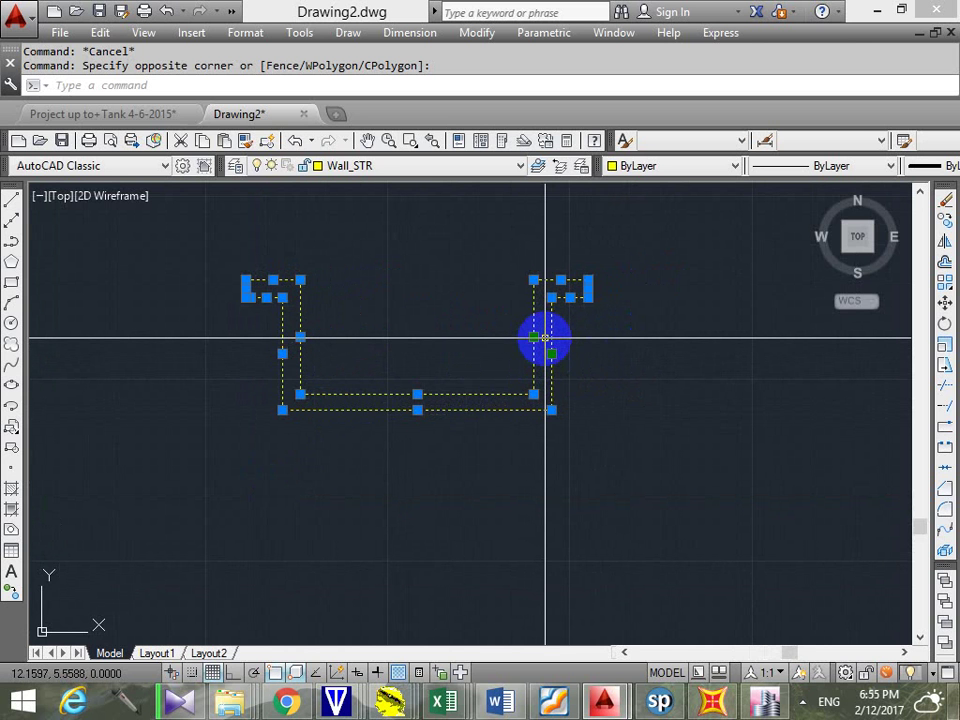
{"action": "scroll", "coordinate": [640, 355], "scroll_direction": "down", "scroll_amount": 2}
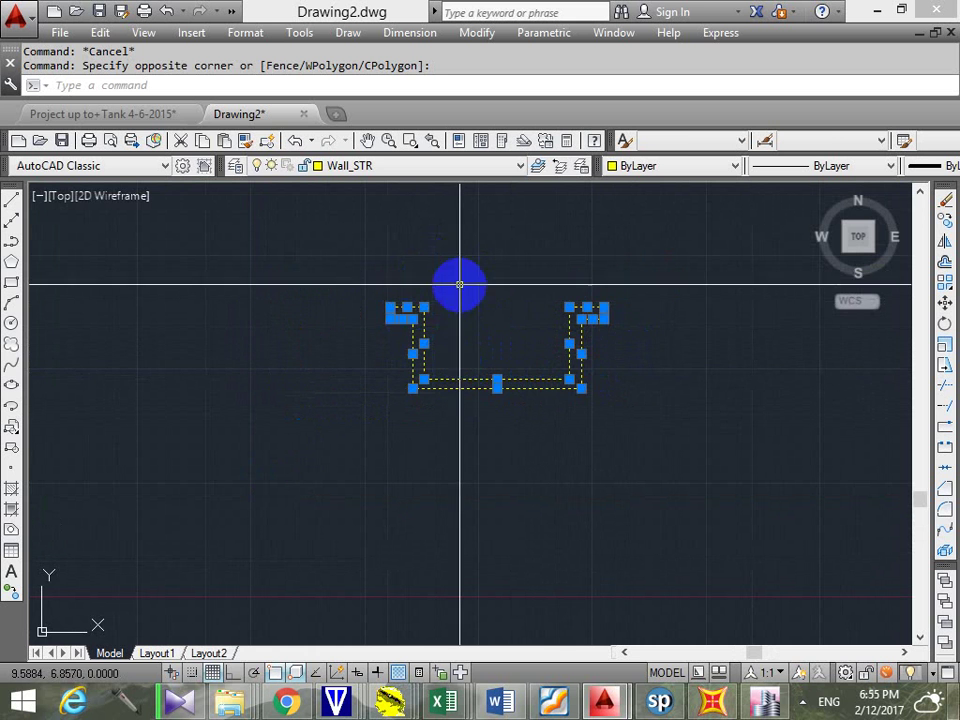
{"action": "key", "text": "Escape"}
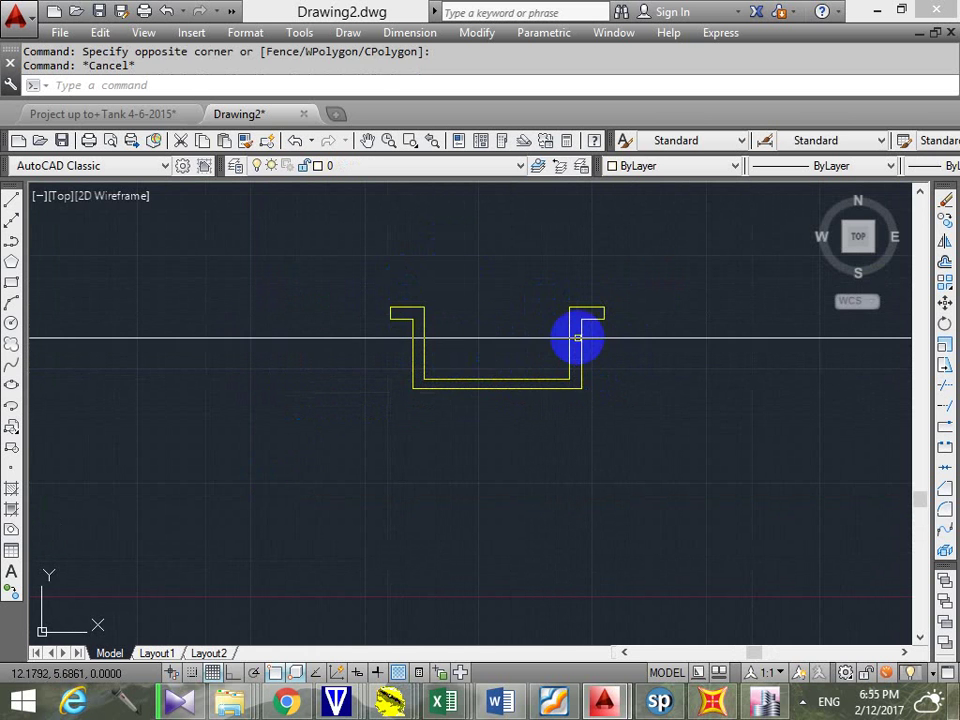
{"action": "left_click", "coordinate": [582, 331]}
{"action": "key", "text": "Escape"}
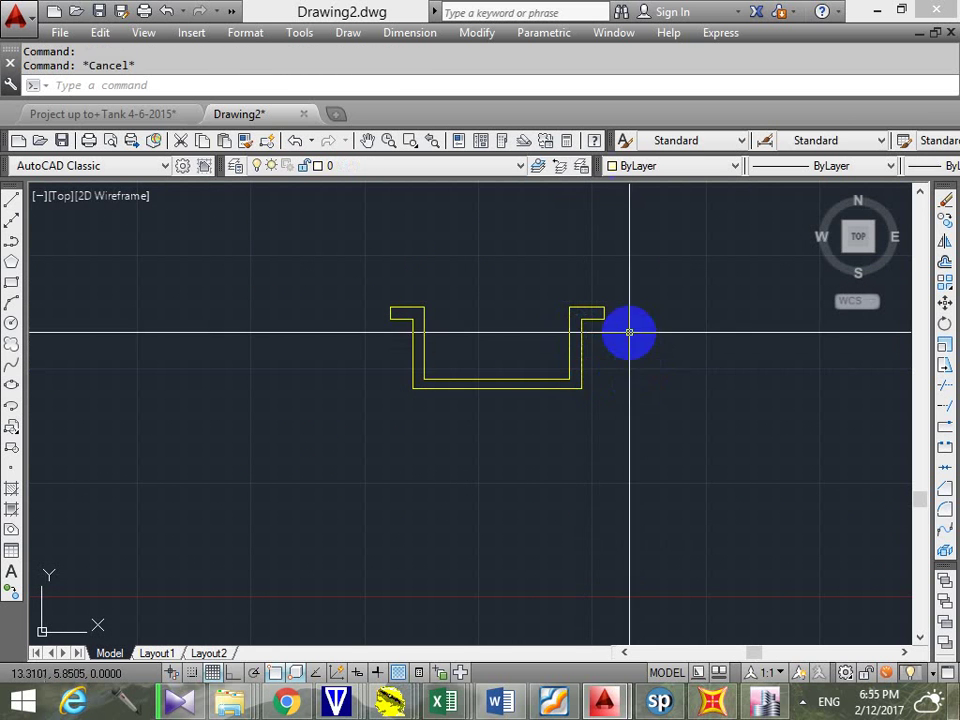
{"action": "left_click", "coordinate": [639, 248]}
{"action": "left_click", "coordinate": [349, 442]}
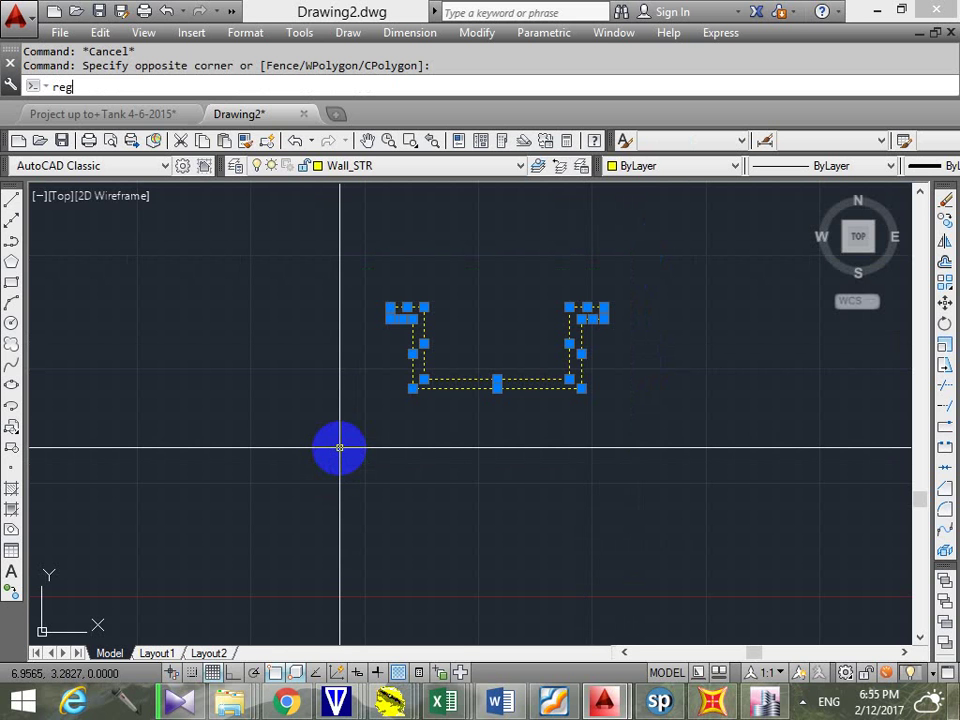
{"action": "type", "text": "ion"}
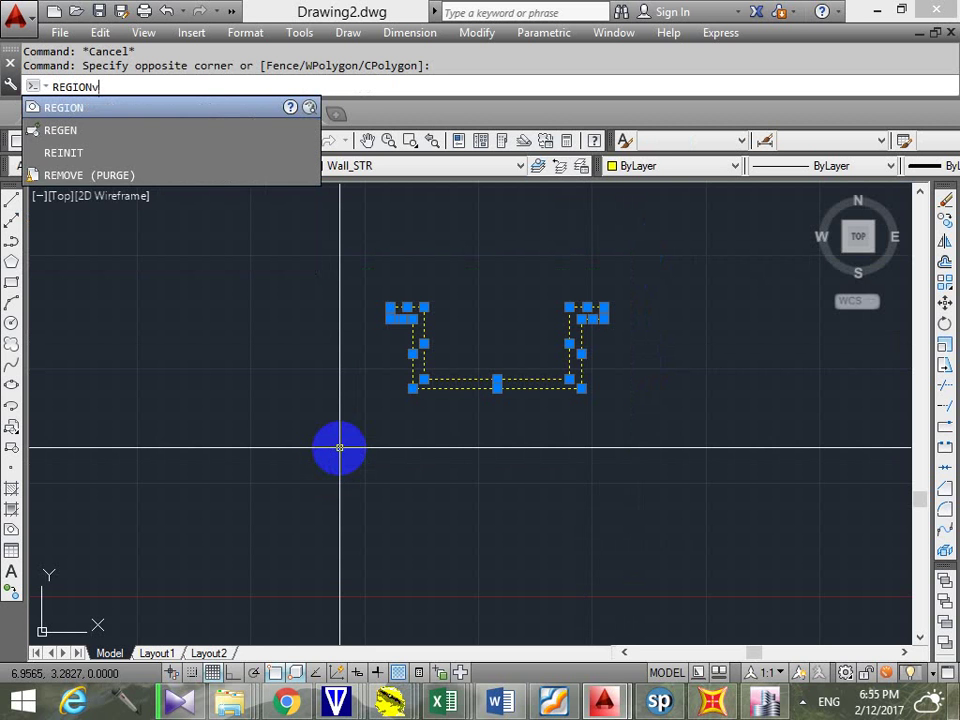
{"action": "key", "text": "BackSpace"}
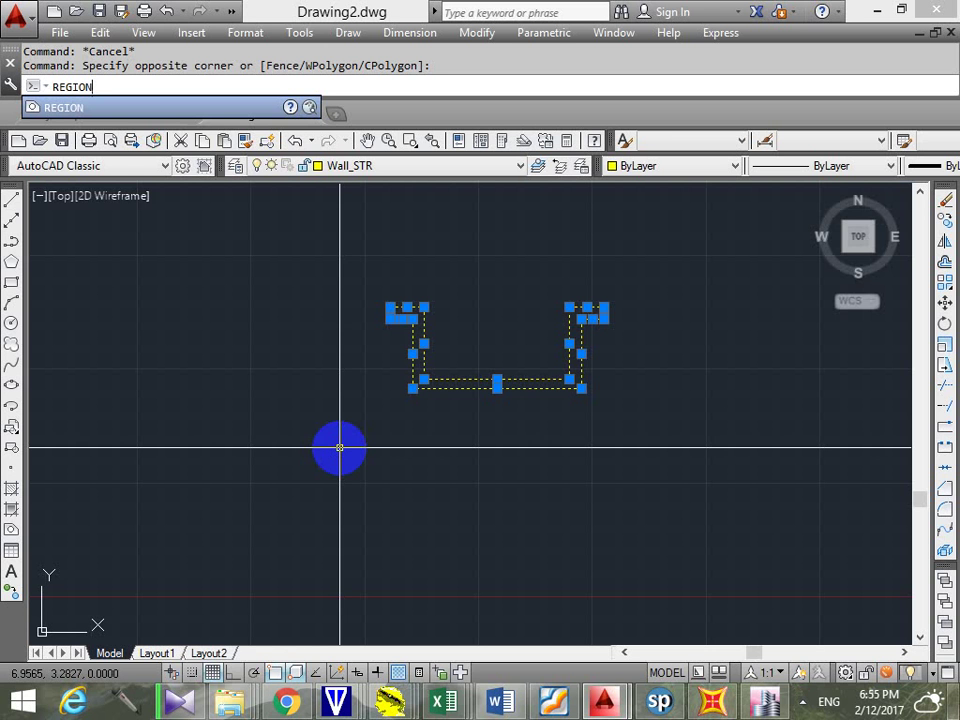
{"action": "key", "text": "Return"}
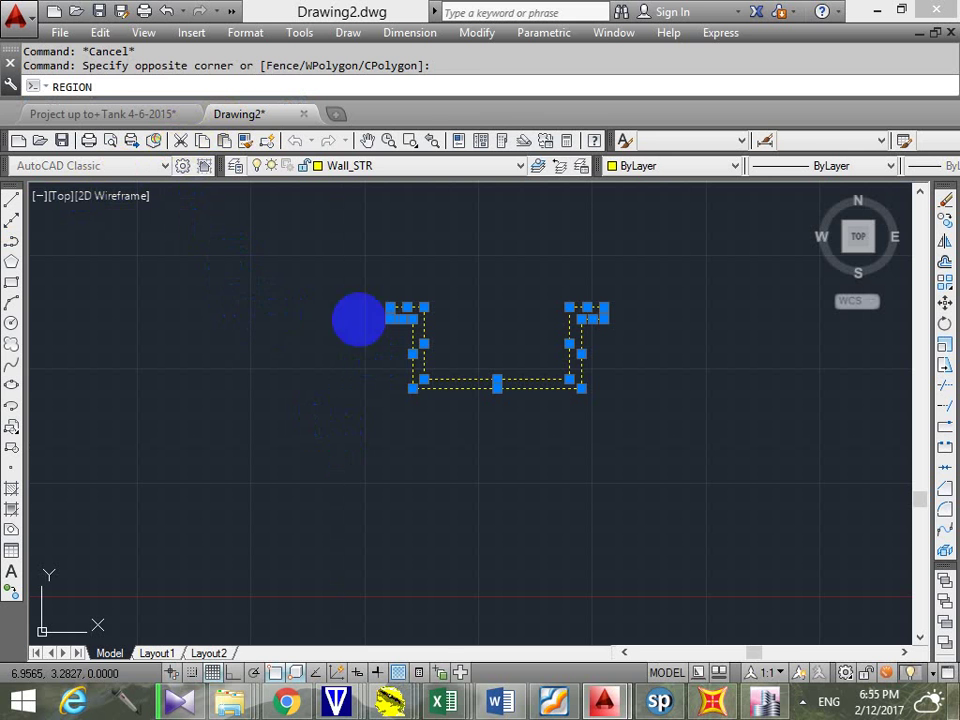
{"action": "key", "text": "Return"}
{"action": "key", "text": "Escape"}
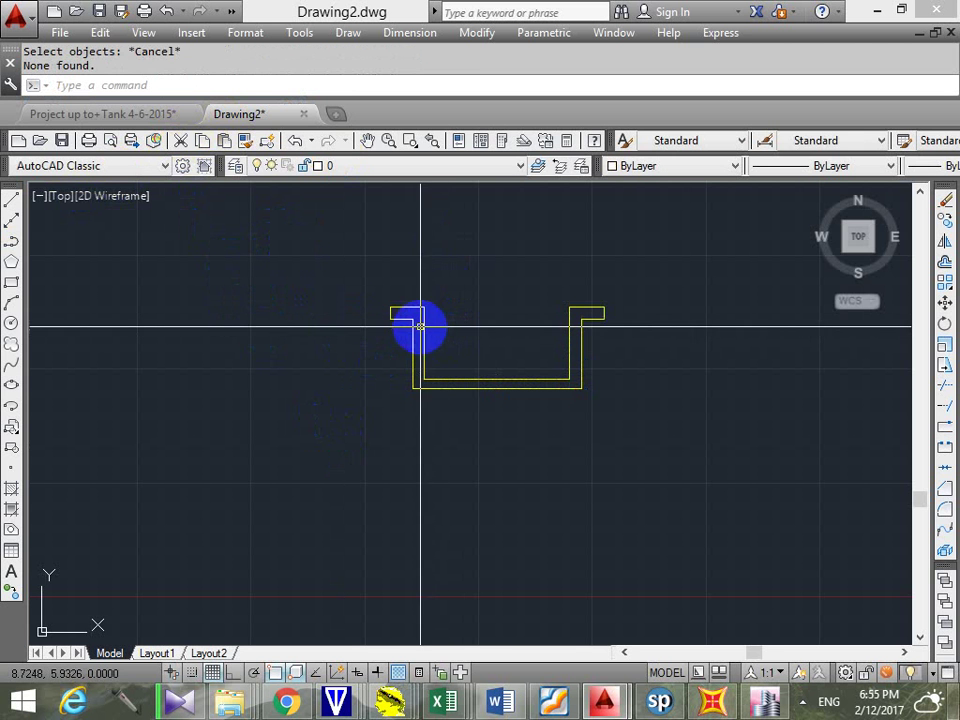
Check the wall's inner leg line near the left corner by selecting it up close
{"action": "left_click", "coordinate": [420, 327]}
{"action": "key", "text": "Escape"}
{"action": "left_click", "coordinate": [421, 327]}
{"action": "key", "text": "Escape"}
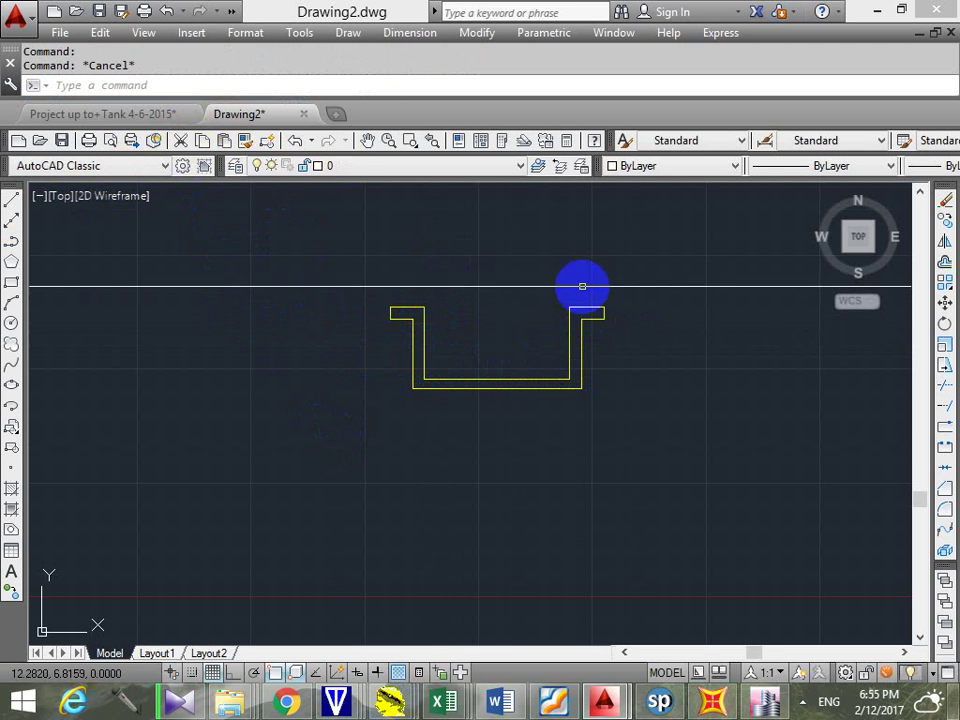
{"action": "left_click", "coordinate": [430, 346]}
{"action": "scroll", "coordinate": [430, 346], "scroll_direction": "up", "scroll_amount": 6}
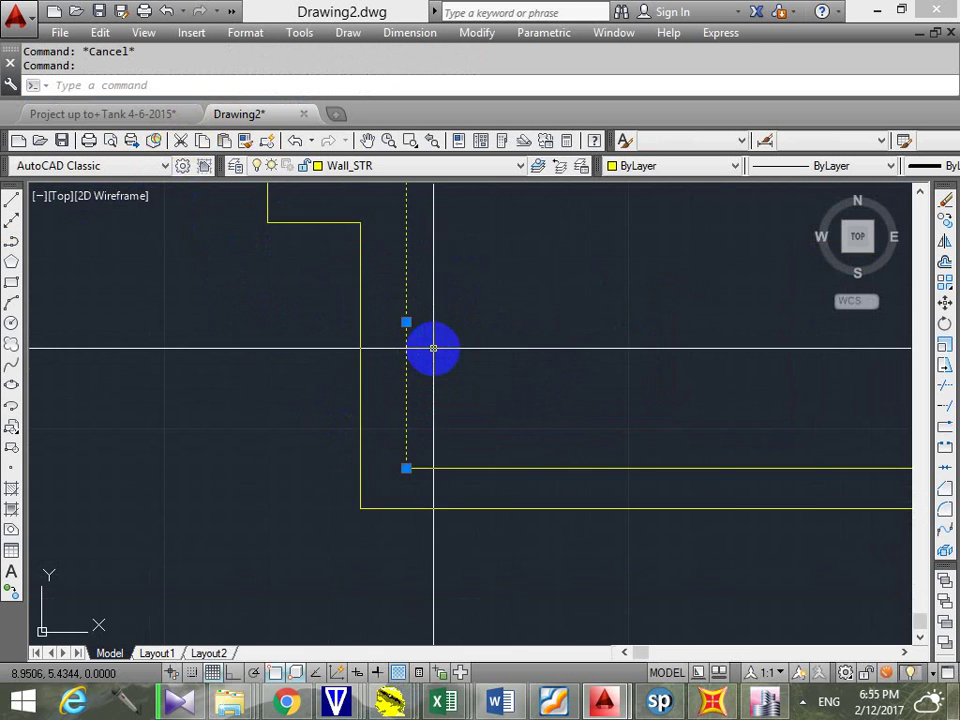
{"action": "scroll", "coordinate": [430, 346], "scroll_direction": "down", "scroll_amount": 10}
{"action": "mouse_move", "coordinate": [430, 346]}
{"action": "middle_mouse_down"}
{"action": "mouse_move", "coordinate": [450, 357]}
{"action": "mouse_move", "coordinate": [435, 362]}
{"action": "middle_mouse_up"}
{"action": "key", "text": "Escape"}
Convert all the lines of the core wall outline into a region with the REGION command
{"action": "left_click", "coordinate": [483, 357]}
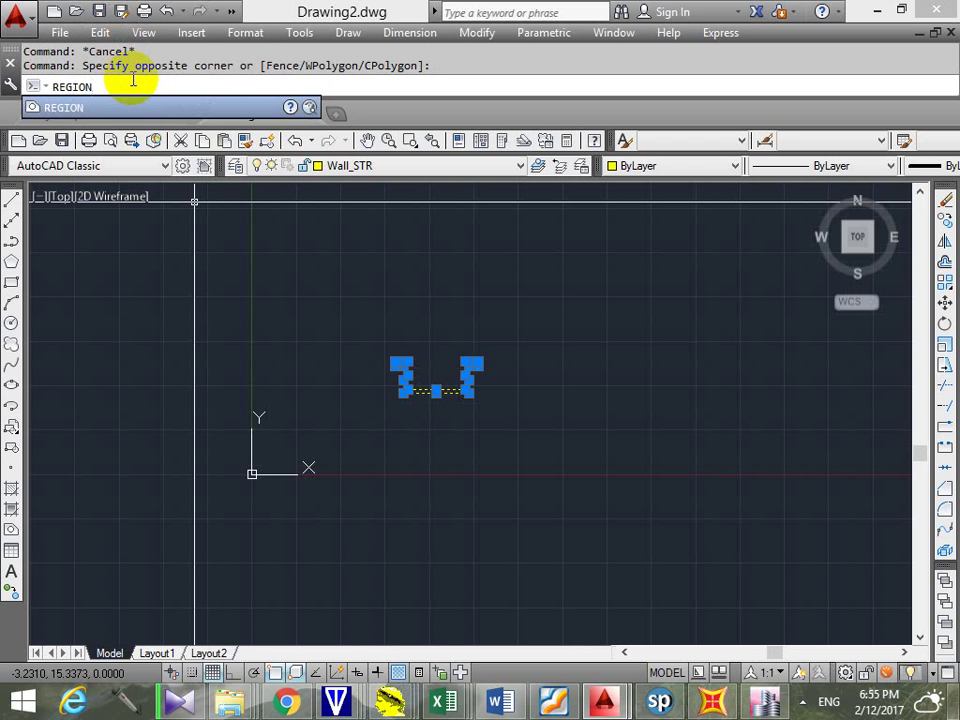
{"action": "key", "text": "Return"}
{"action": "left_click", "coordinate": [364, 381]}
{"action": "left_click", "coordinate": [463, 358]}
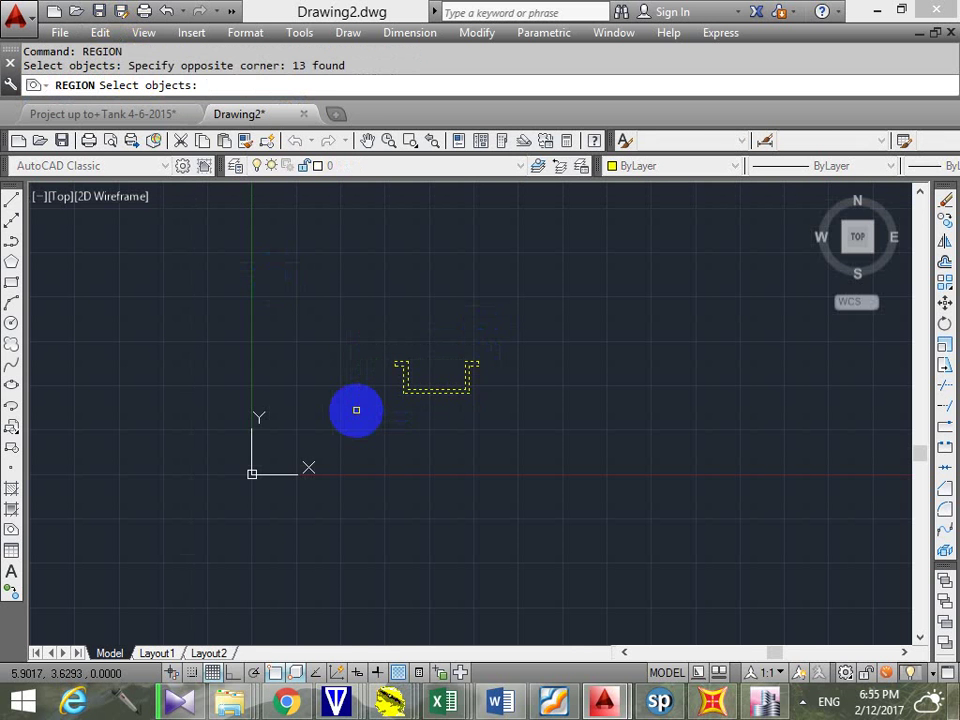
{"action": "key", "text": "Return"}
{"action": "scroll", "coordinate": [474, 354], "scroll_direction": "up", "scroll_amount": 4}
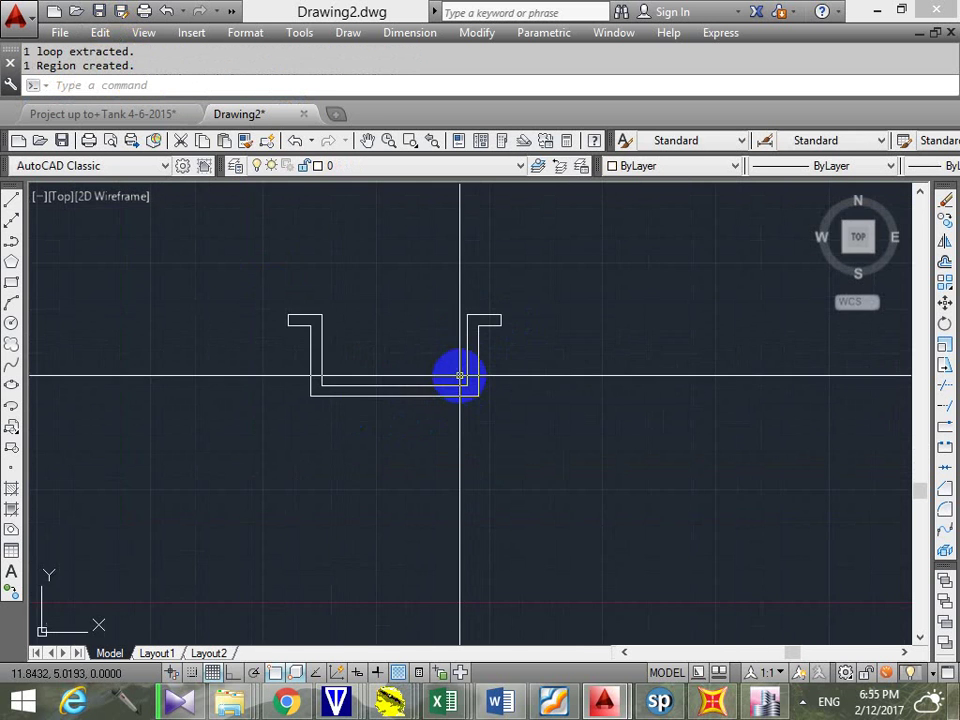
Select the core wall region to check whether it behaves as a single object
{"action": "left_click", "coordinate": [446, 377]}
{"action": "left_click", "coordinate": [396, 373]}
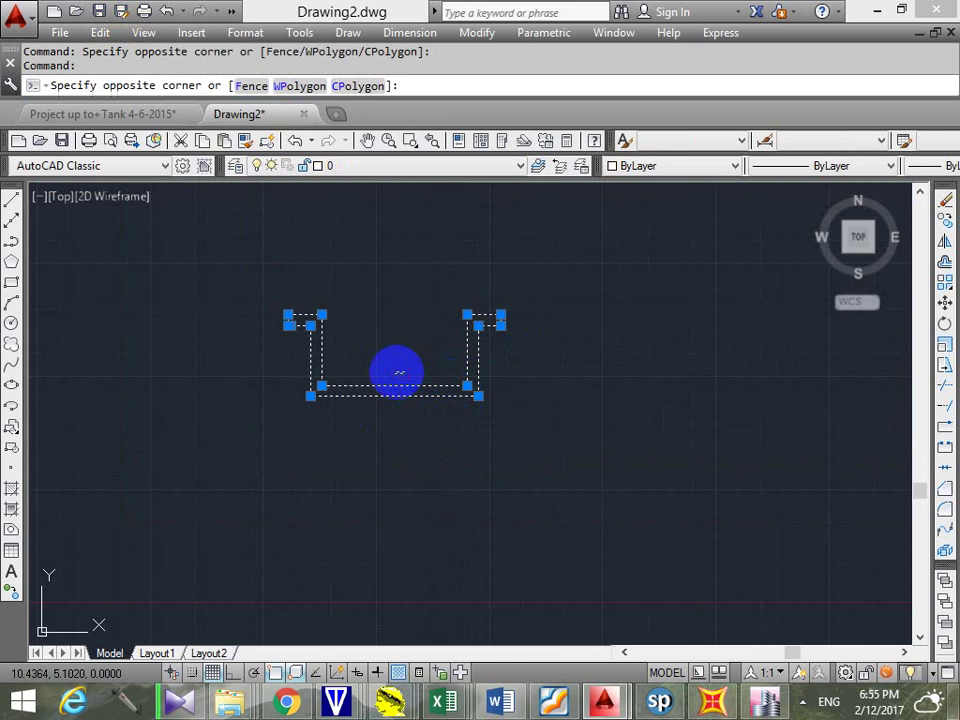
{"action": "key", "text": "Escape"}
{"action": "key", "text": "Escape"}
{"action": "left_click", "coordinate": [496, 323]}
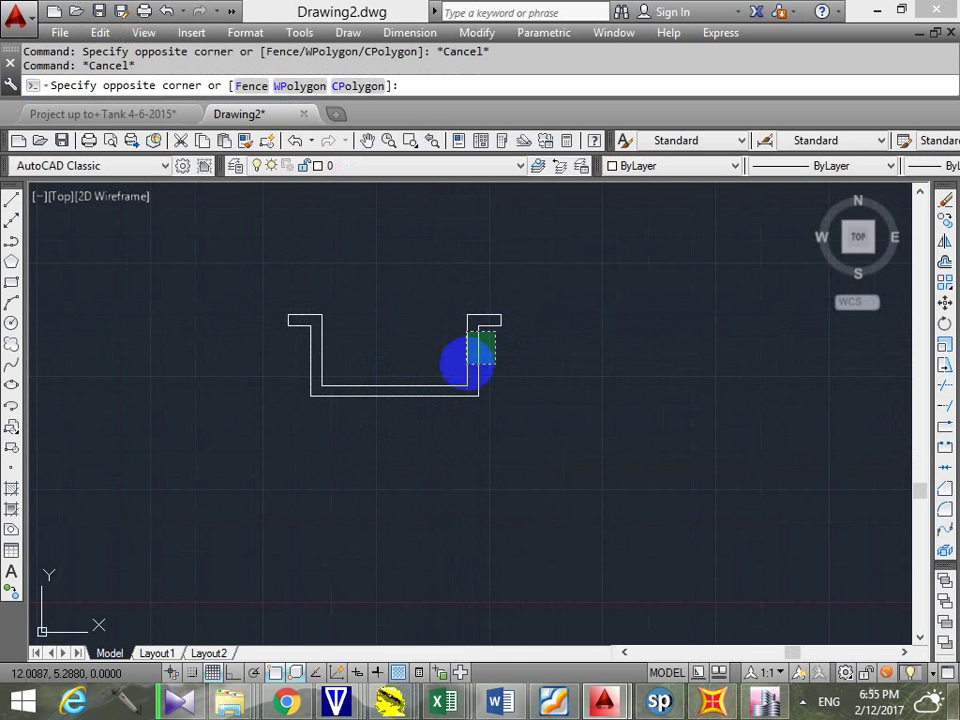
{"action": "key", "text": "Escape"}
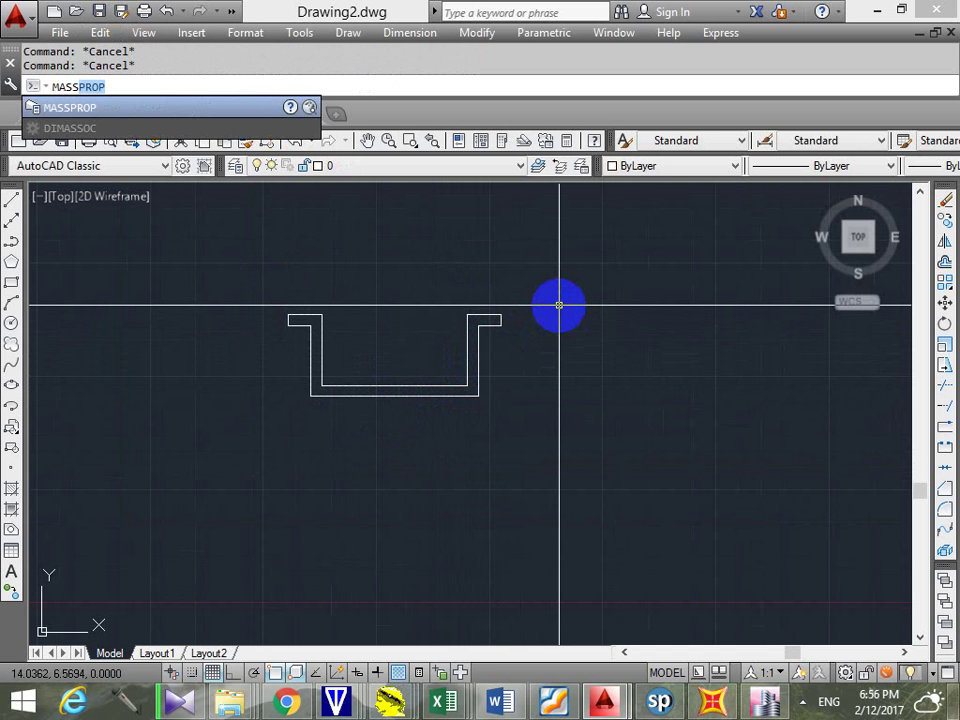
Run MASSPROP on the core wall region and read its centroid and inertia, without writing the analysis to a file
{"action": "key", "text": "Return"}
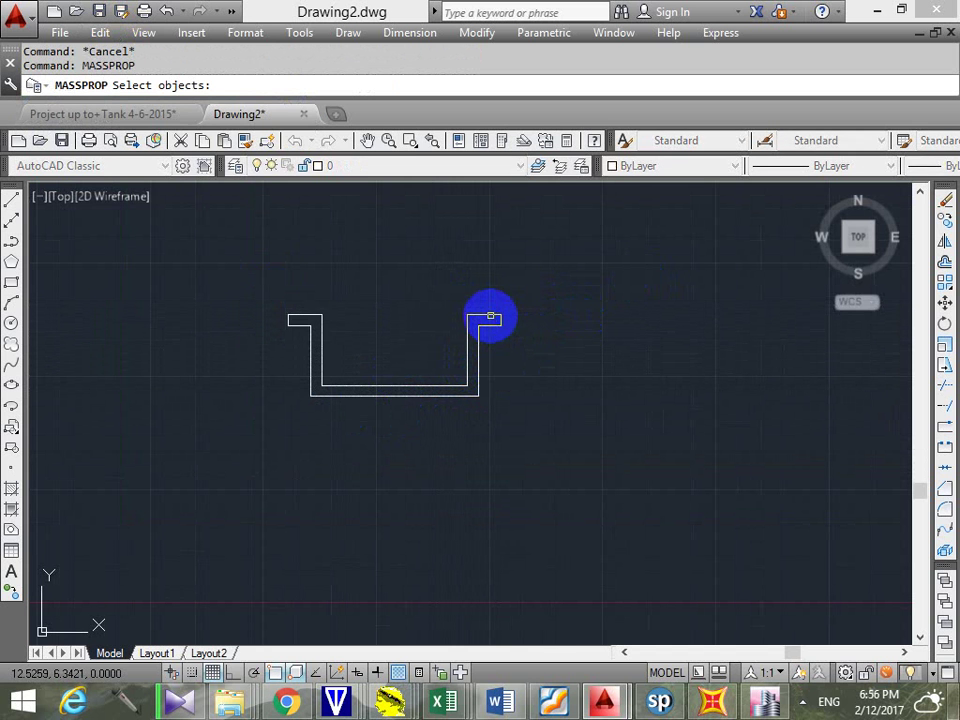
{"action": "key", "text": "Return"}
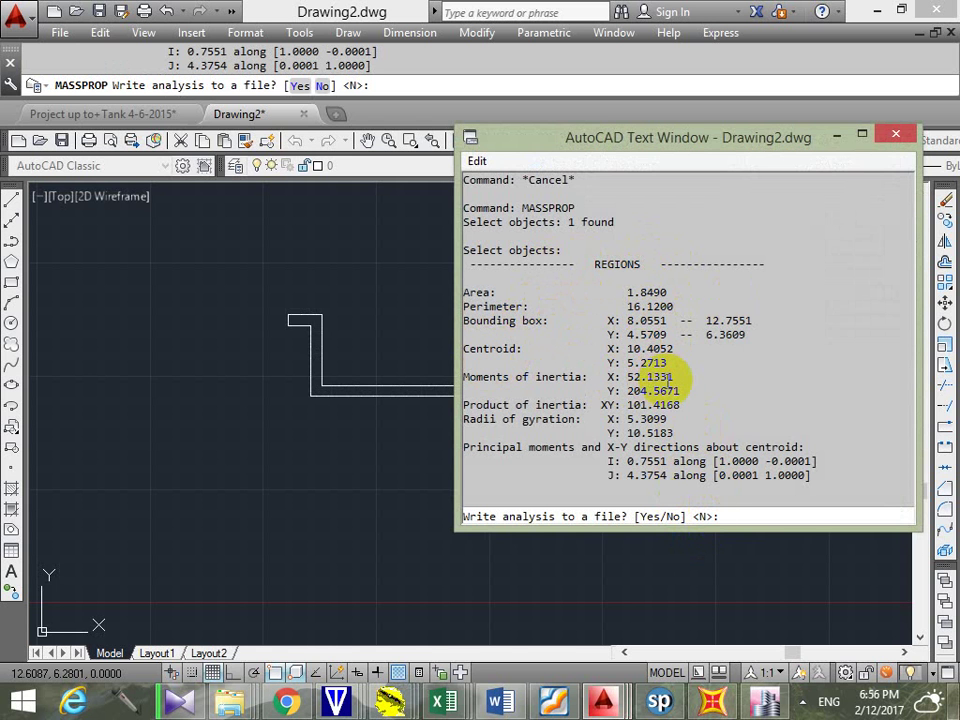
{"action": "key", "text": "Escape"}
{"action": "left_click", "coordinate": [465, 379]}
{"action": "left_click", "coordinate": [431, 388]}
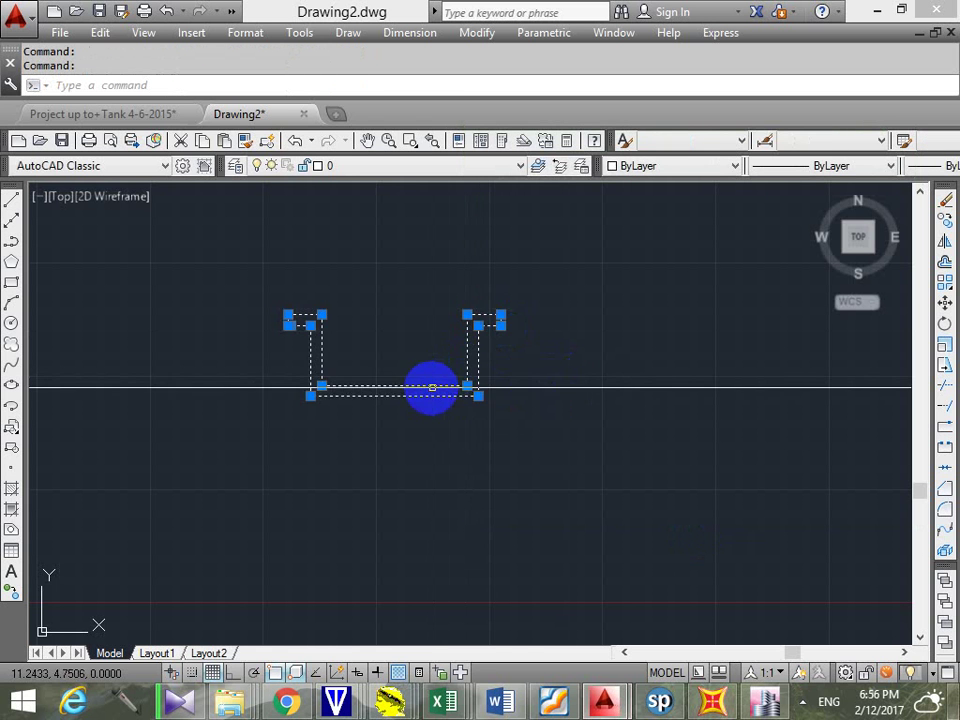
{"action": "key", "text": "Escape"}
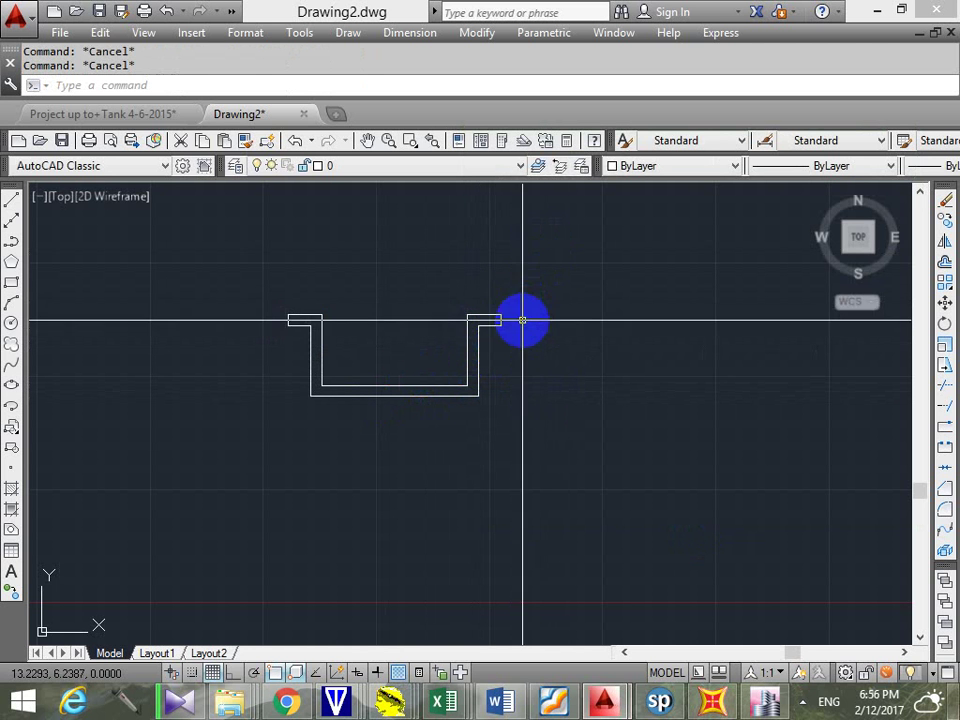
List the wall region's mass properties again and copy the X coordinate of its centroid
{"action": "key", "text": "Return"}
{"action": "left_click", "coordinate": [495, 318]}
{"action": "key", "text": "Return"}
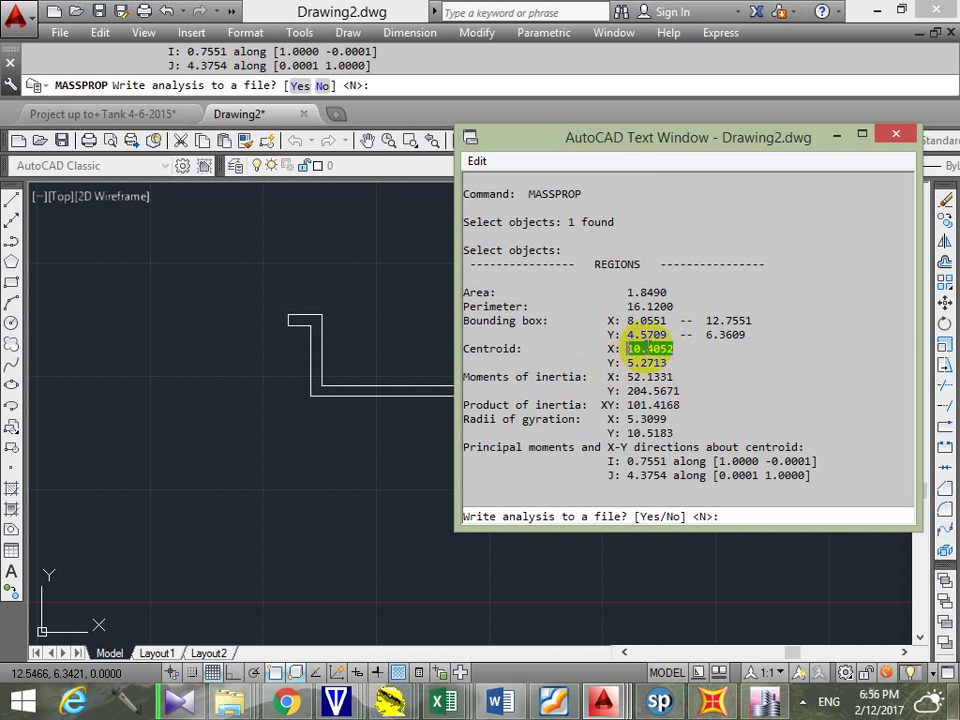
{"action": "left_click", "coordinate": [897, 135]}
{"action": "scroll", "coordinate": [714, 296], "scroll_direction": "down", "scroll_amount": 3}
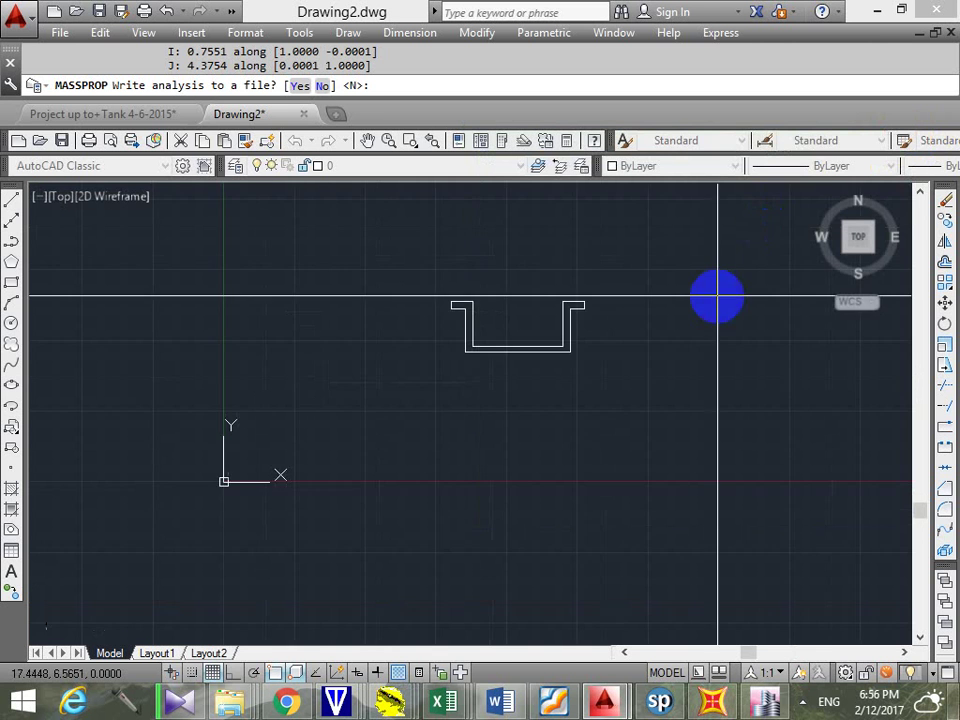
{"action": "key", "text": "Escape"}
Move the wall region 10.4052 horizontally in the negative X direction with Ortho turned on
{"action": "left_click", "coordinate": [537, 336]}
{"action": "left_click", "coordinate": [435, 373]}
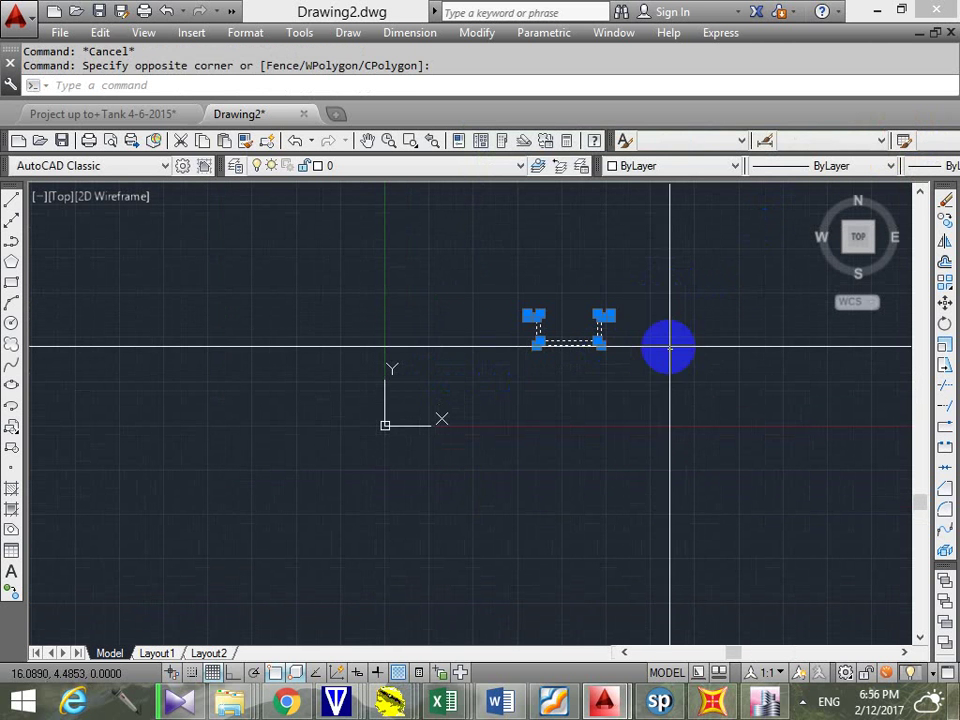
{"action": "key", "text": "Return"}
{"action": "left_click", "coordinate": [749, 369]}
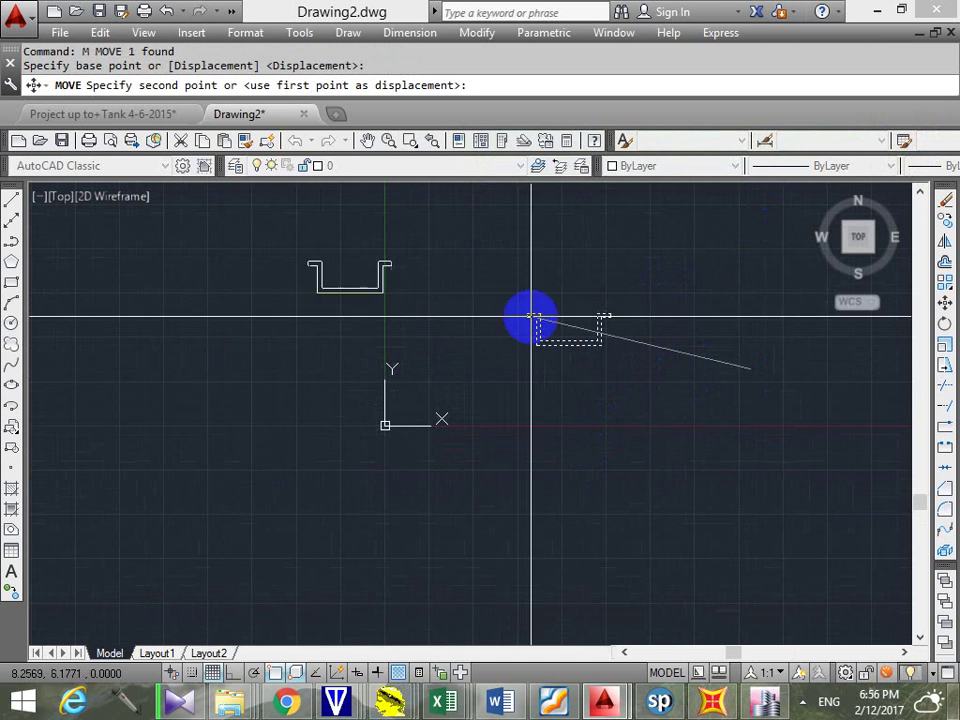
{"action": "left_click", "coordinate": [237, 673]}
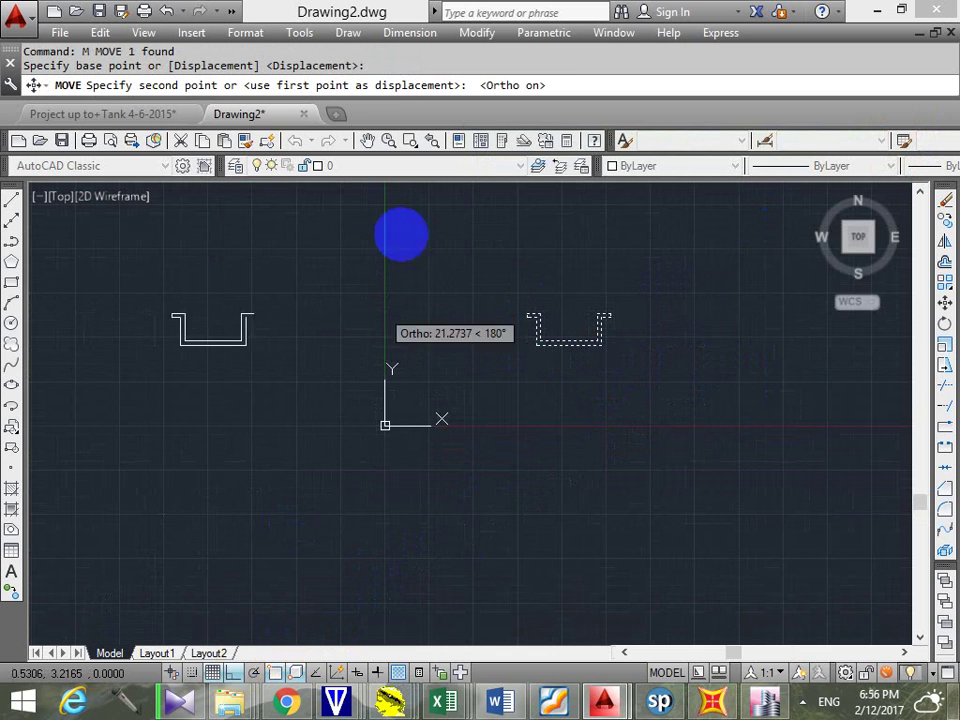
{"action": "left_click", "coordinate": [601, 84]}
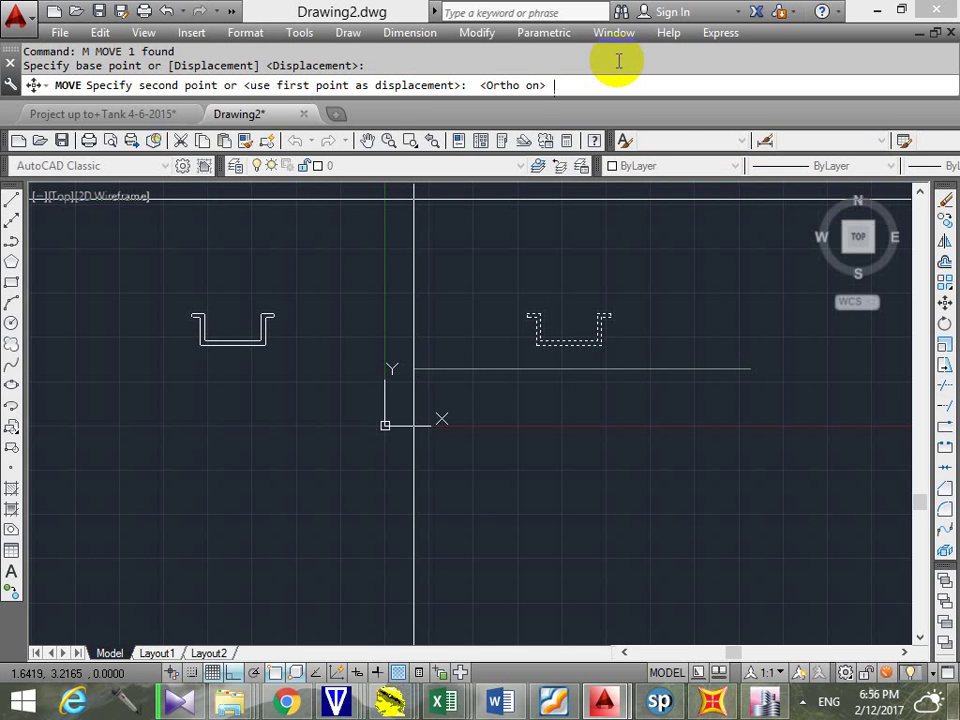
{"action": "key", "text": "Return"}
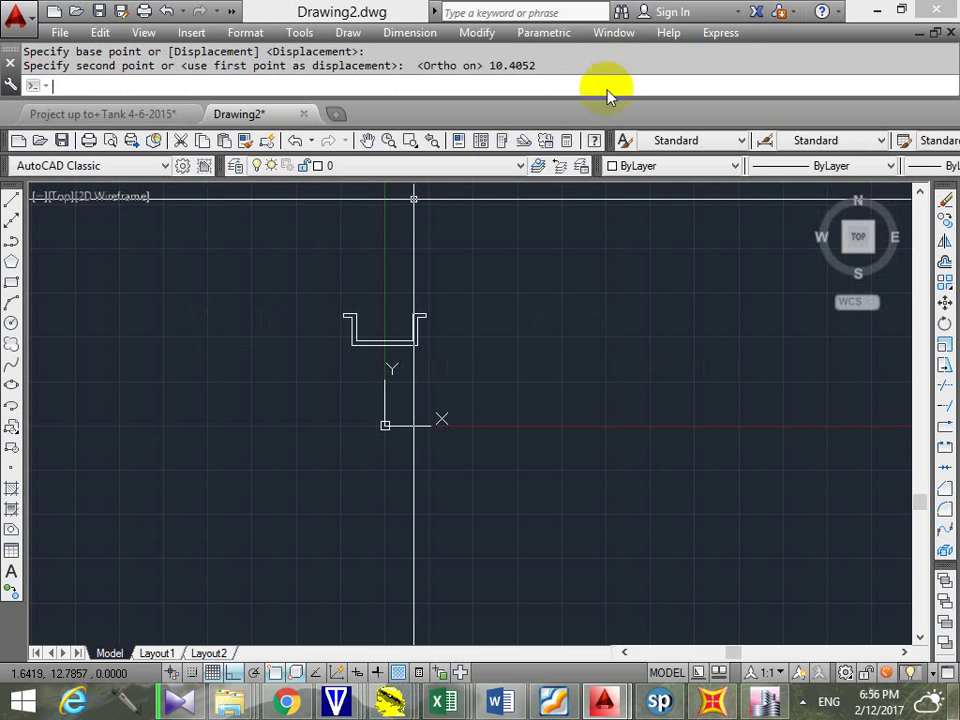
Run MASSPROP on the moved wall region and copy the Y coordinate of its centroid
{"action": "mouse_move", "coordinate": [469, 317]}
{"action": "middle_mouse_down"}
{"action": "mouse_move", "coordinate": [444, 476]}
{"action": "mouse_move", "coordinate": [464, 481]}
{"action": "middle_mouse_up"}
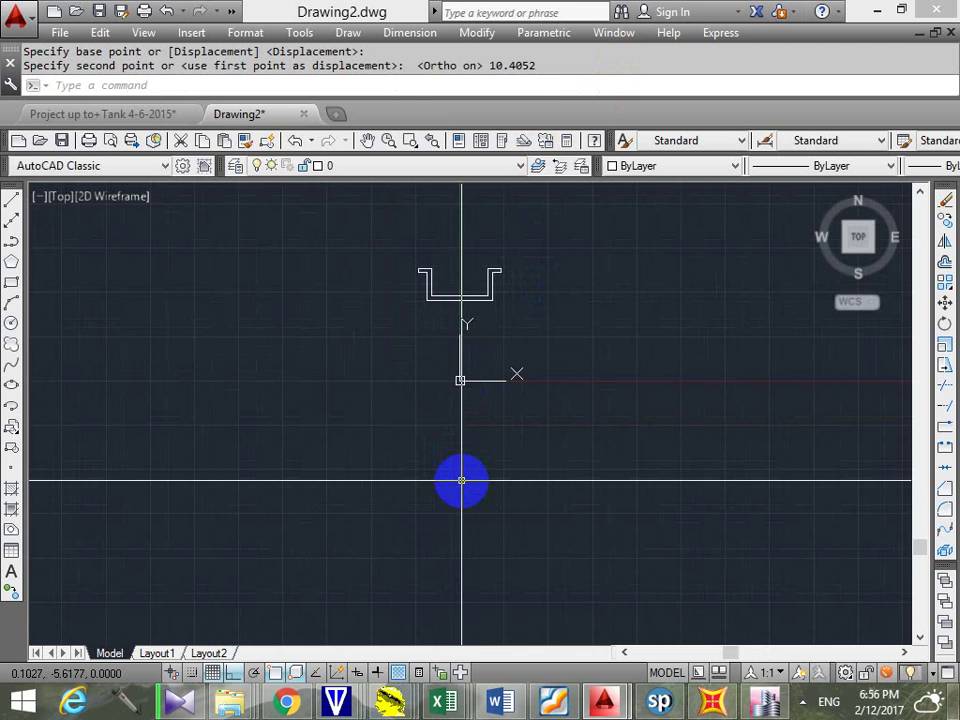
{"action": "middle_click_drag", "start_coordinate": [495, 358], "coordinate": [465, 422]}
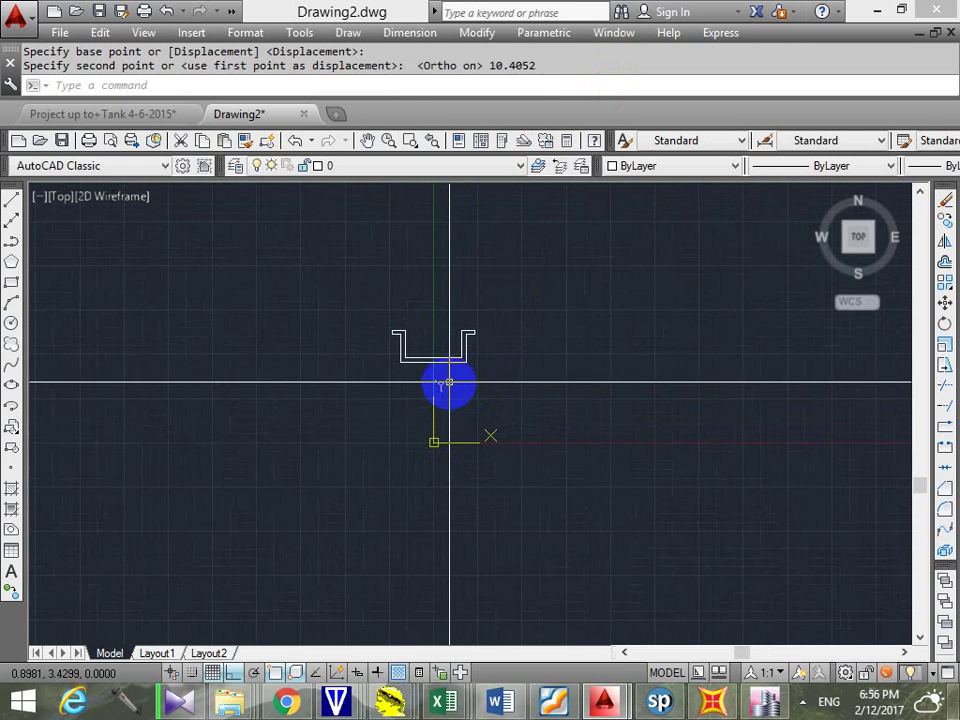
{"action": "key", "text": "Escape"}
{"action": "key", "text": "Escape"}
{"action": "type", "text": "massprop"}
{"action": "key", "text": "Return"}
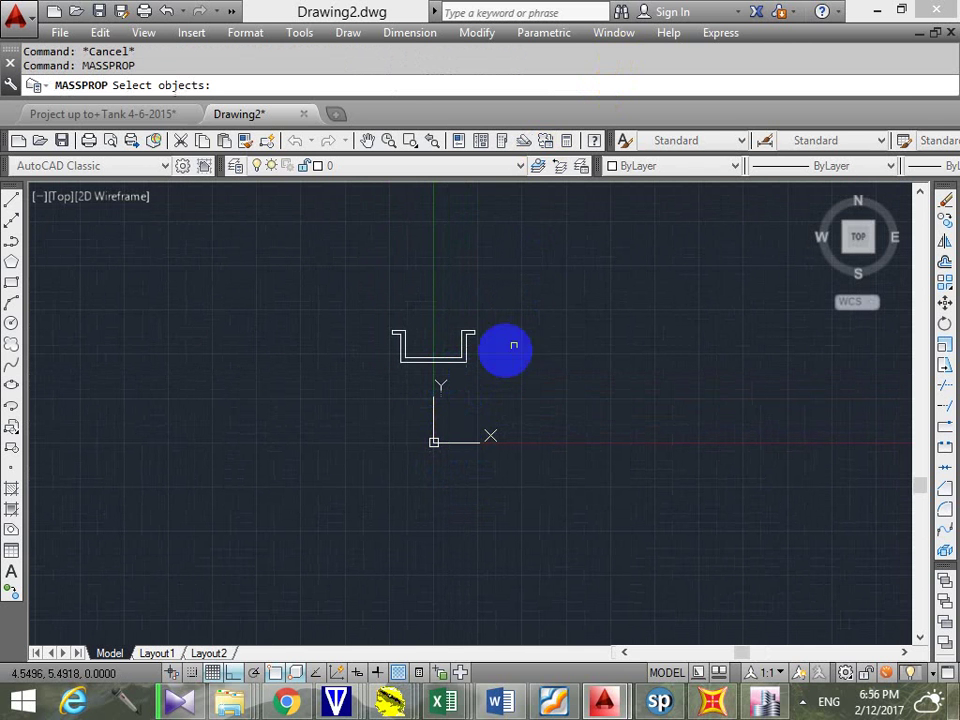
{"action": "left_click", "coordinate": [476, 332]}
{"action": "key", "text": "Return"}
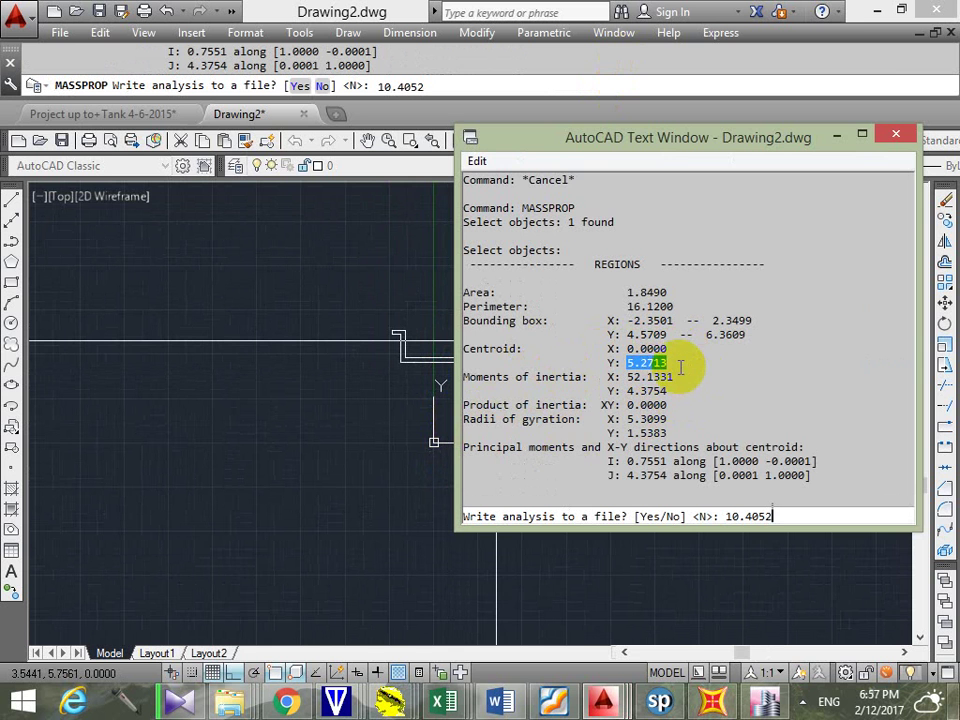
{"action": "key", "text": "F2"}
{"action": "key", "text": "ctrl+c"}
{"action": "key", "text": "Escape"}
{"action": "key", "text": "Escape"}
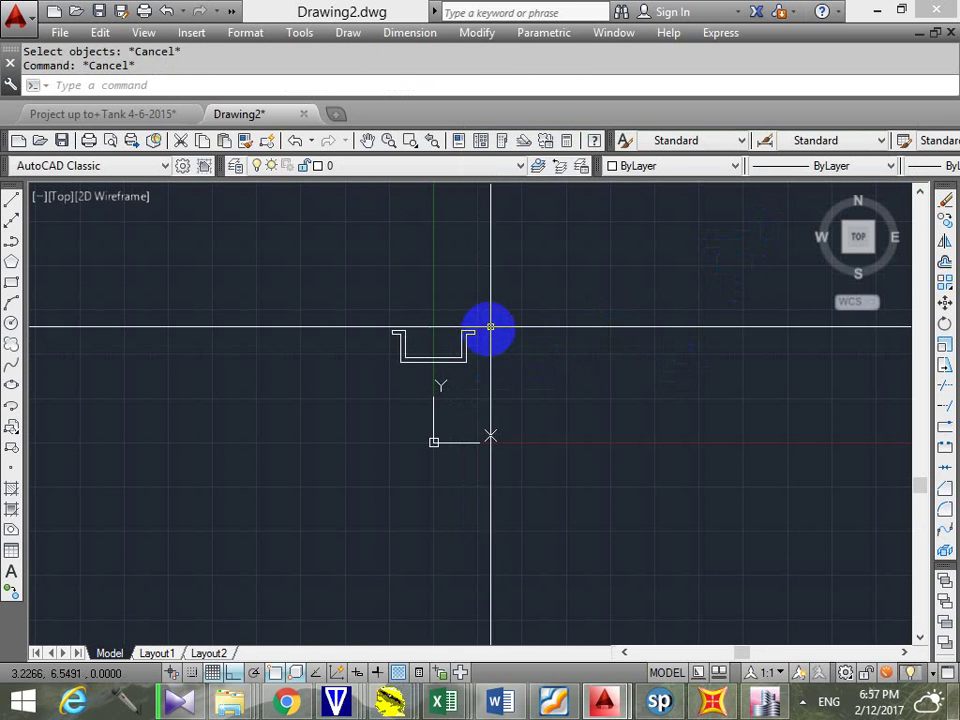
Move the wall region straight down from above the X axis to a free position below the origin
{"action": "left_click", "coordinate": [488, 307]}
{"action": "left_click", "coordinate": [375, 371]}
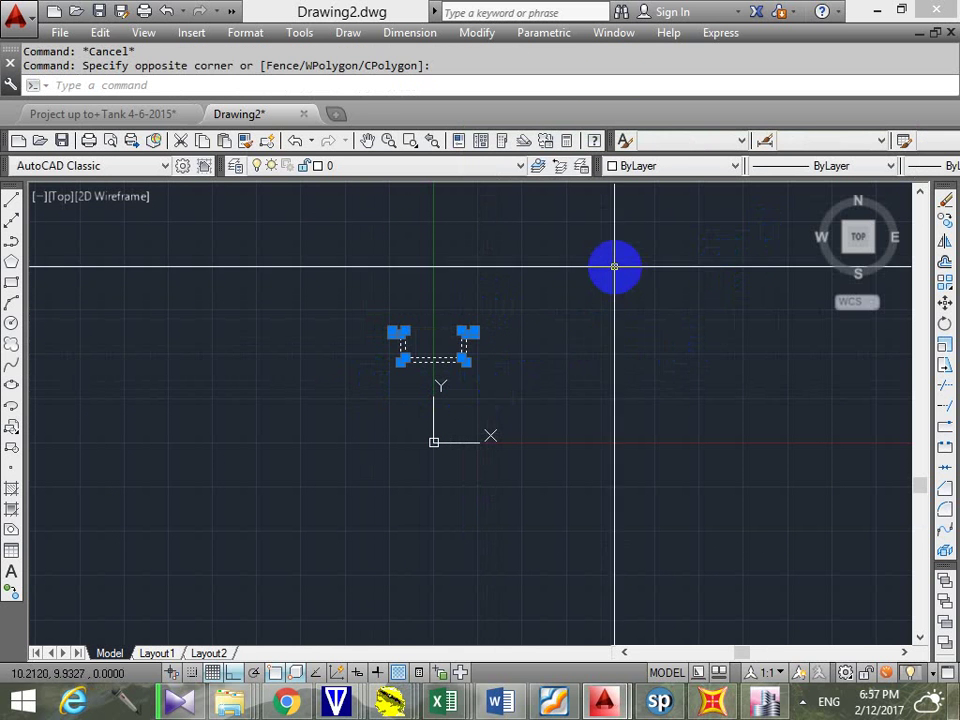
{"action": "type", "text": "m"}
{"action": "key", "text": "Return"}
{"action": "left_click", "coordinate": [532, 280]}
{"action": "left_click", "coordinate": [541, 464]}
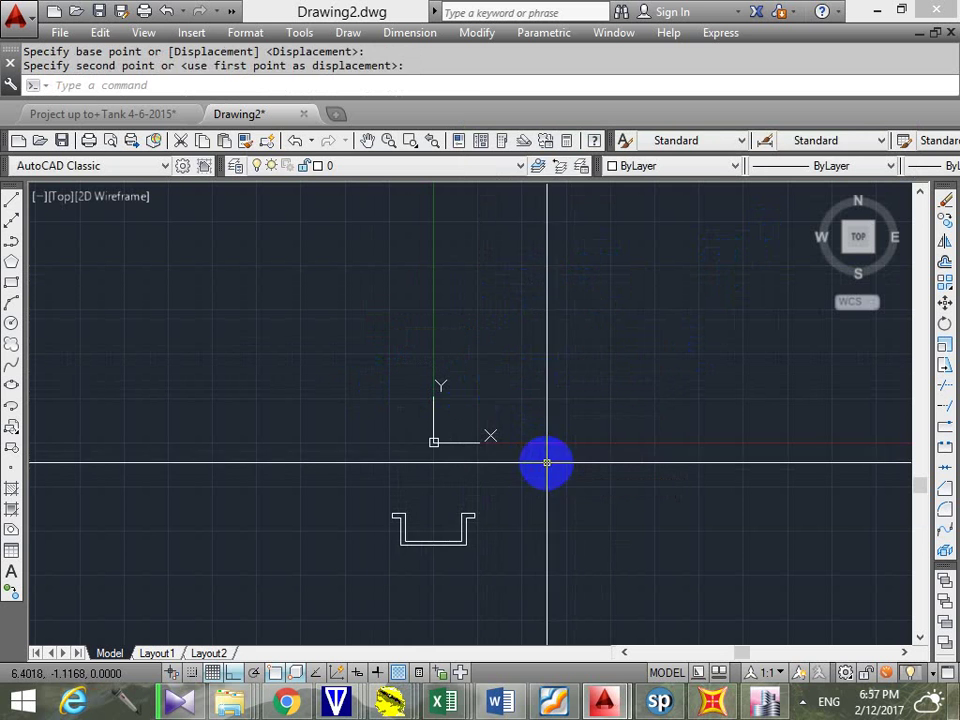
{"action": "key", "text": "Escape"}
{"action": "key", "text": "Escape"}
Run MASSPROP on the lowered wall region and read its centroid, cancelling the prompt to write the analysis to a file
{"action": "left_click", "coordinate": [375, 561]}
{"action": "left_click", "coordinate": [570, 455]}
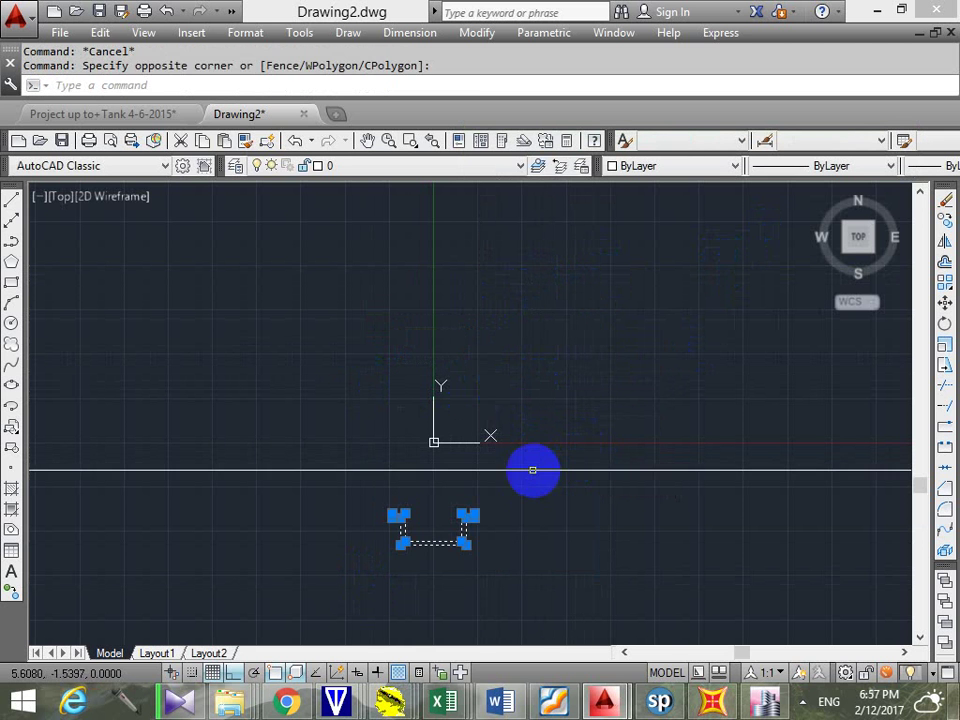
{"action": "key", "text": "Escape"}
{"action": "key", "text": "Escape"}
{"action": "type", "text": "mas"}
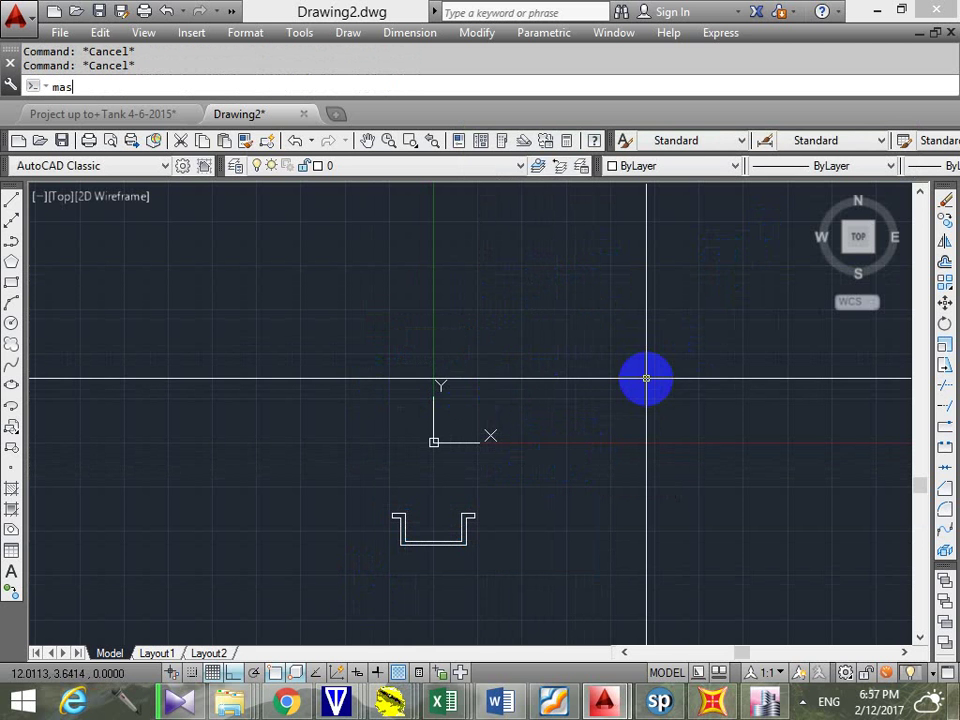
{"action": "type", "text": "s"}
{"action": "key", "text": "Return"}
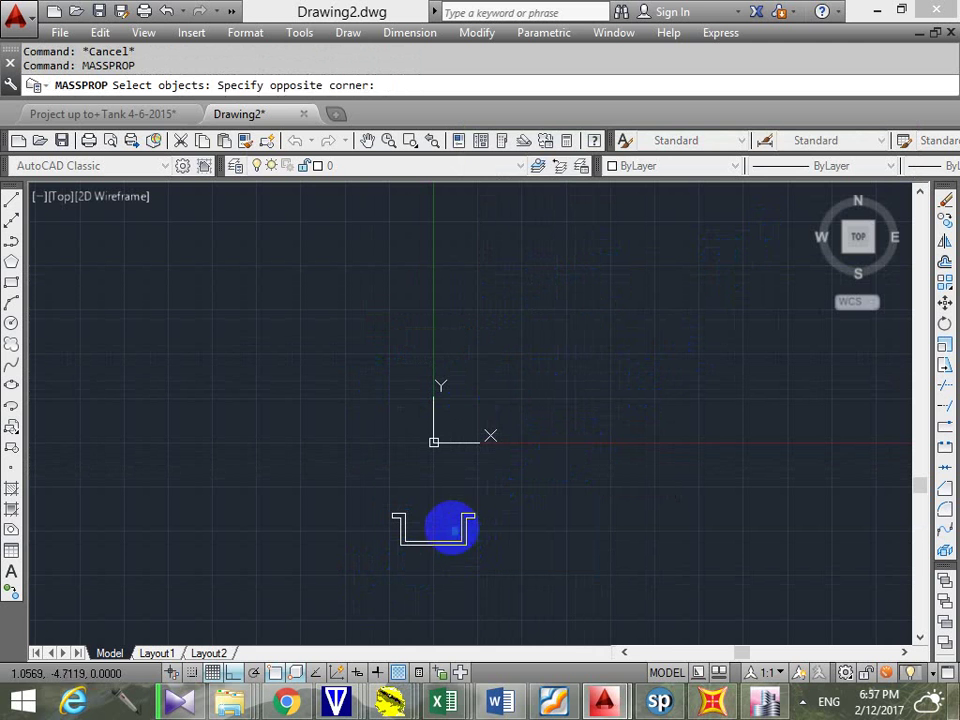
{"action": "left_click", "coordinate": [447, 522]}
{"action": "left_click", "coordinate": [464, 521]}
{"action": "key", "text": "Return"}
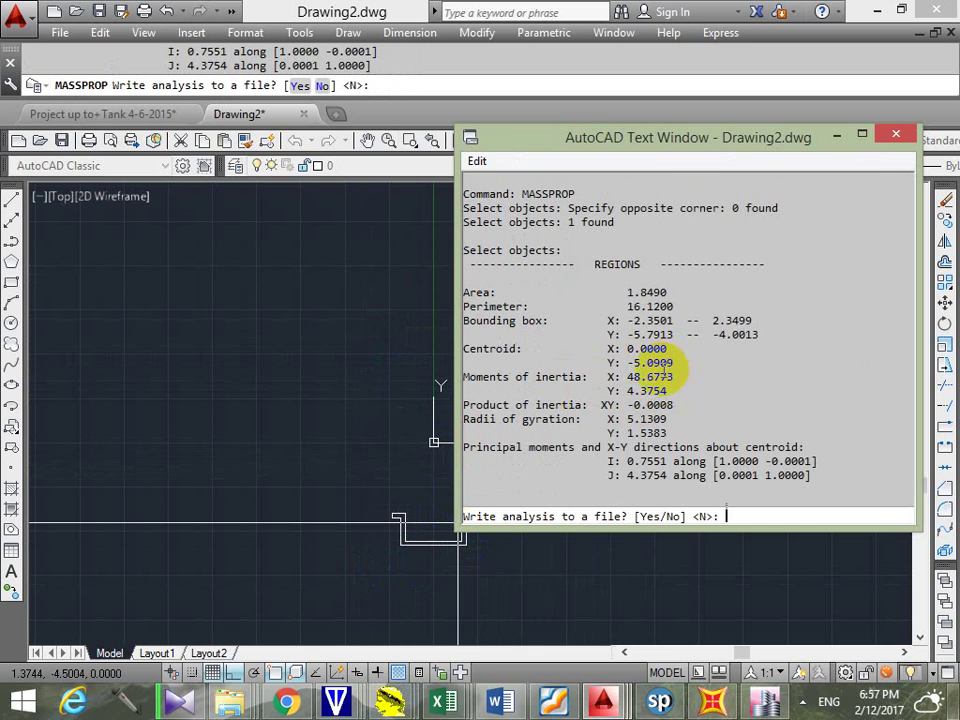
{"action": "key", "text": "Escape"}
{"action": "left_click", "coordinate": [454, 572]}
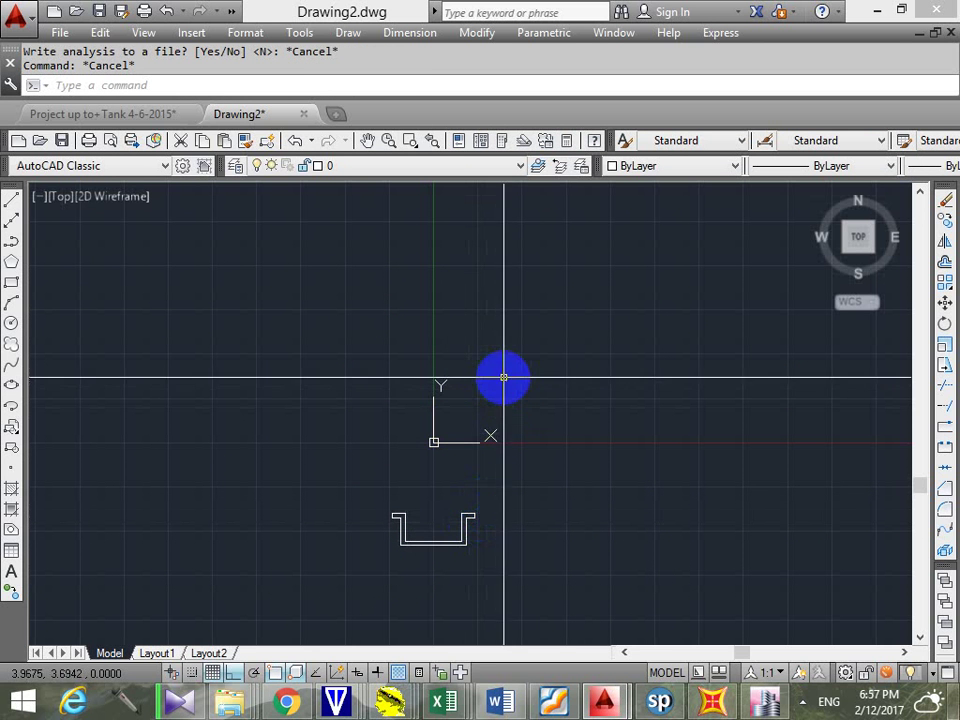
List the lowered region's mass properties again, copy the Y coordinate of its centroid and close the text window
{"action": "key", "text": "Return"}
{"action": "left_click", "coordinate": [467, 526]}
{"action": "key", "text": "Return"}
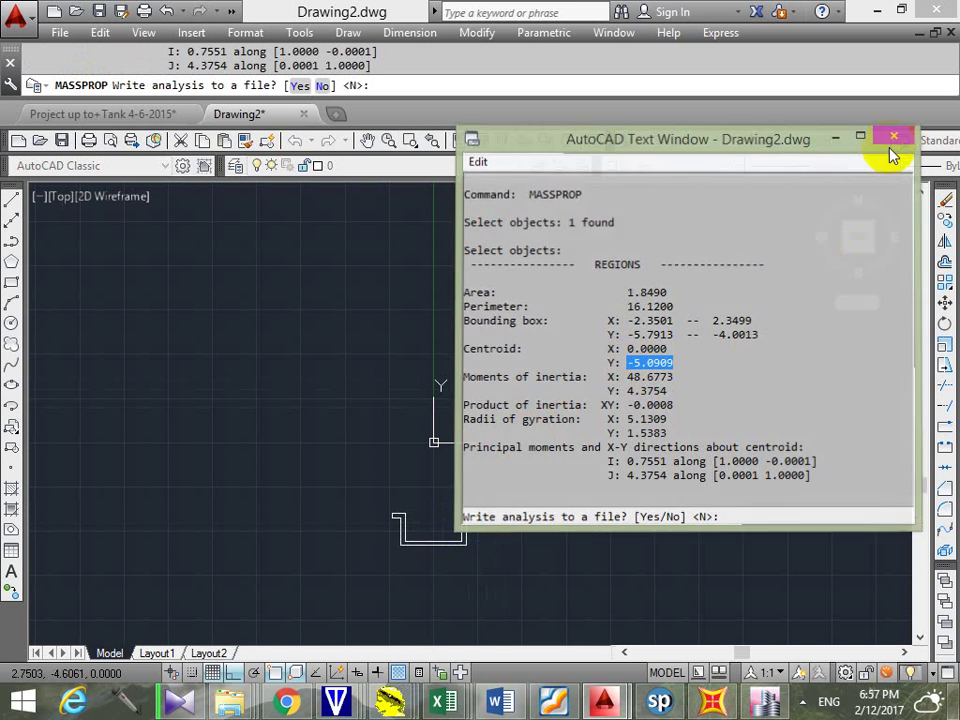
{"action": "left_click", "coordinate": [896, 133]}
Move the wall region along the Y direction, entering -5.0909 as the distance
{"action": "left_click", "coordinate": [540, 465]}
{"action": "left_click", "coordinate": [347, 572]}
{"action": "type", "text": "m"}
{"action": "key", "text": "Return"}
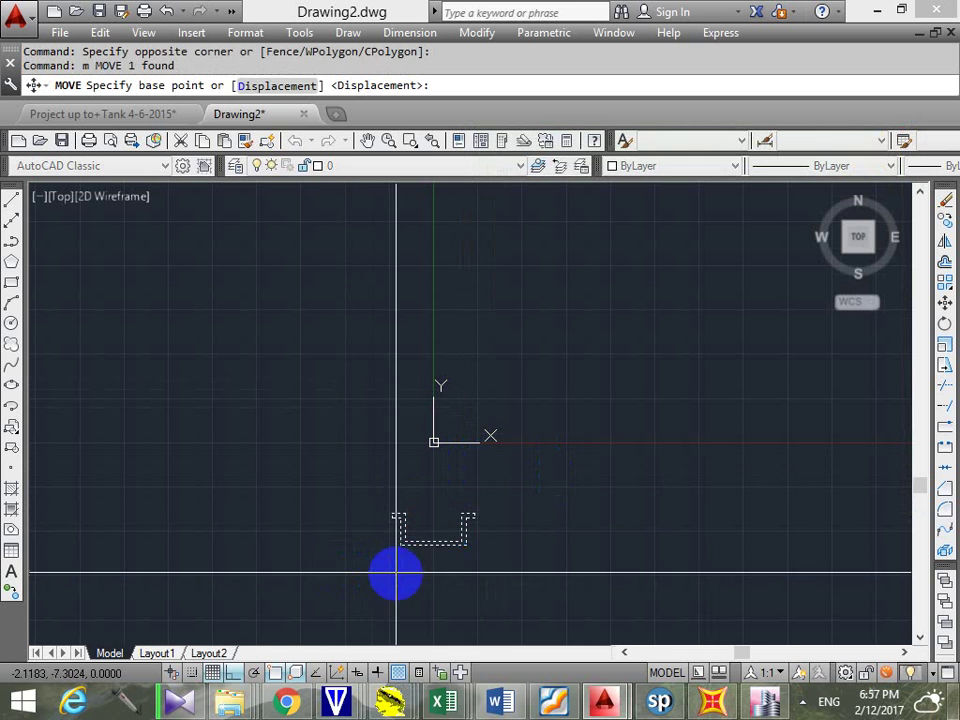
{"action": "left_click", "coordinate": [498, 584]}
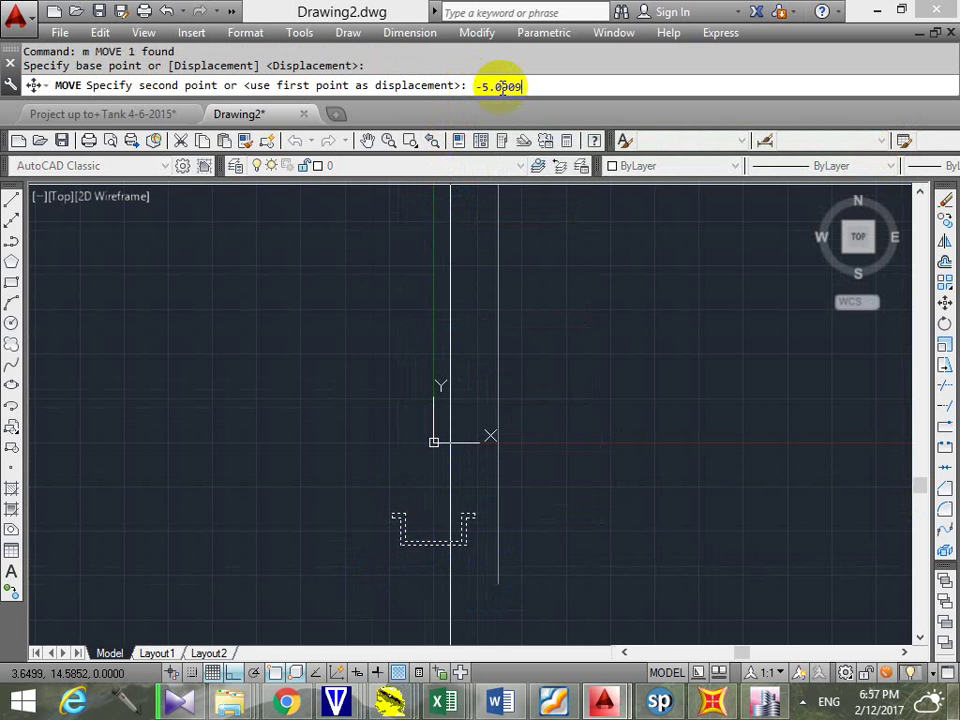
{"action": "key", "text": "Return"}
{"action": "middle_click_drag", "start_coordinate": [471, 461], "coordinate": [526, 413]}
{"action": "key", "text": "Escape"}
{"action": "key", "text": "Escape"}
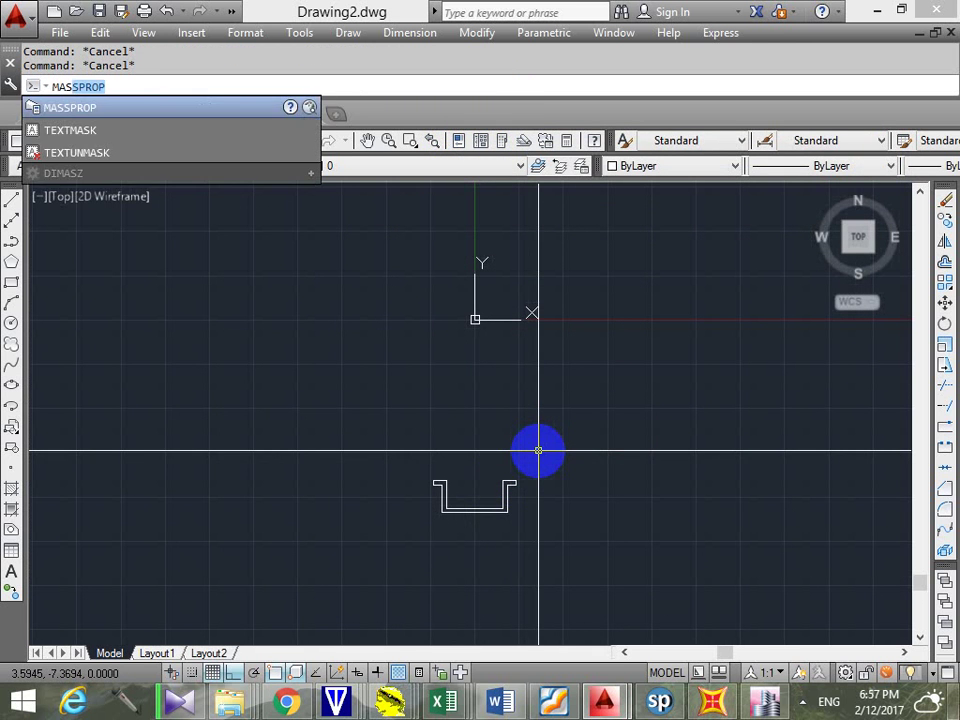
Run MASSPROP on the region at its new position and copy the centroid's Y value without the minus sign
{"action": "key", "text": "Return"}
{"action": "left_click", "coordinate": [503, 512]}
{"action": "key", "text": "Return"}
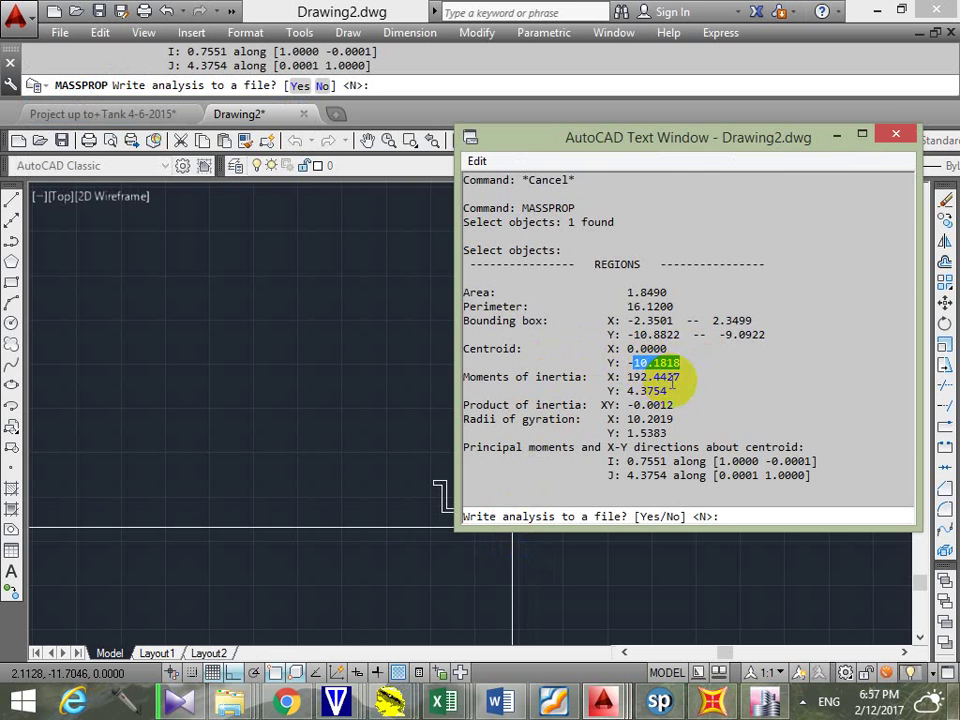
{"action": "left_click", "coordinate": [895, 134]}
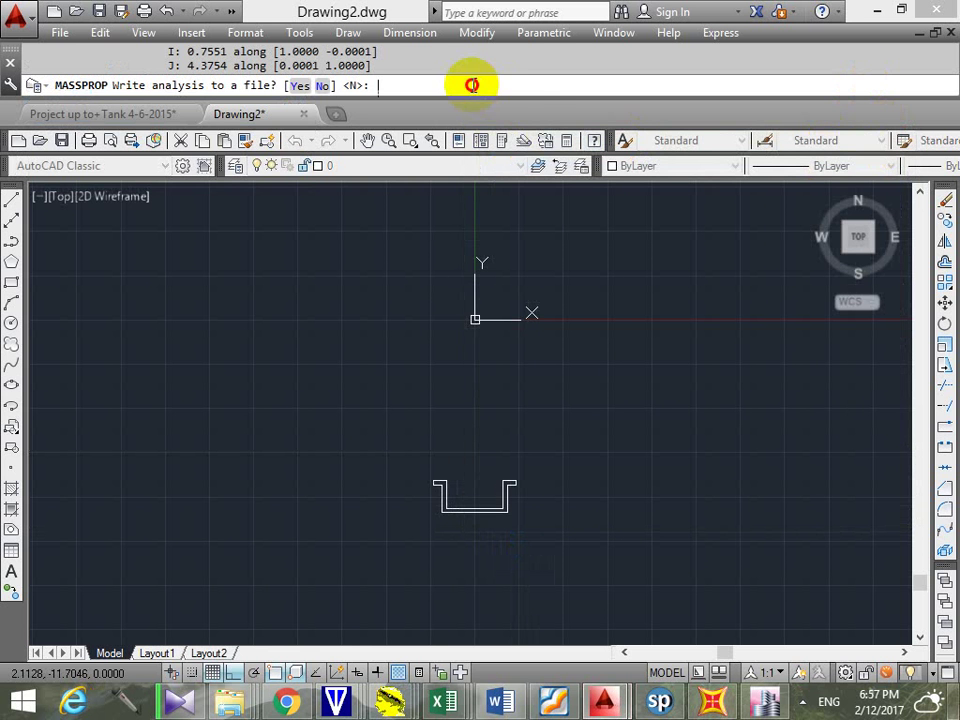
{"action": "key", "text": "Escape"}
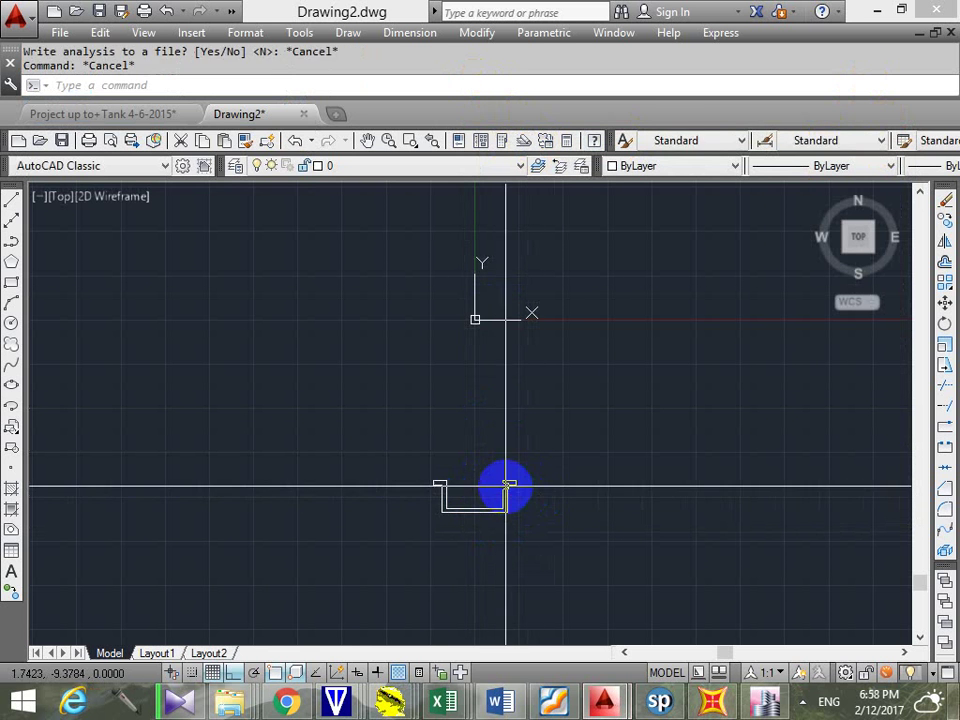
Move the wall region 10.1818 vertically upward so its centroid sits on the X axis
{"action": "left_click", "coordinate": [505, 492]}
{"action": "type", "text": "m"}
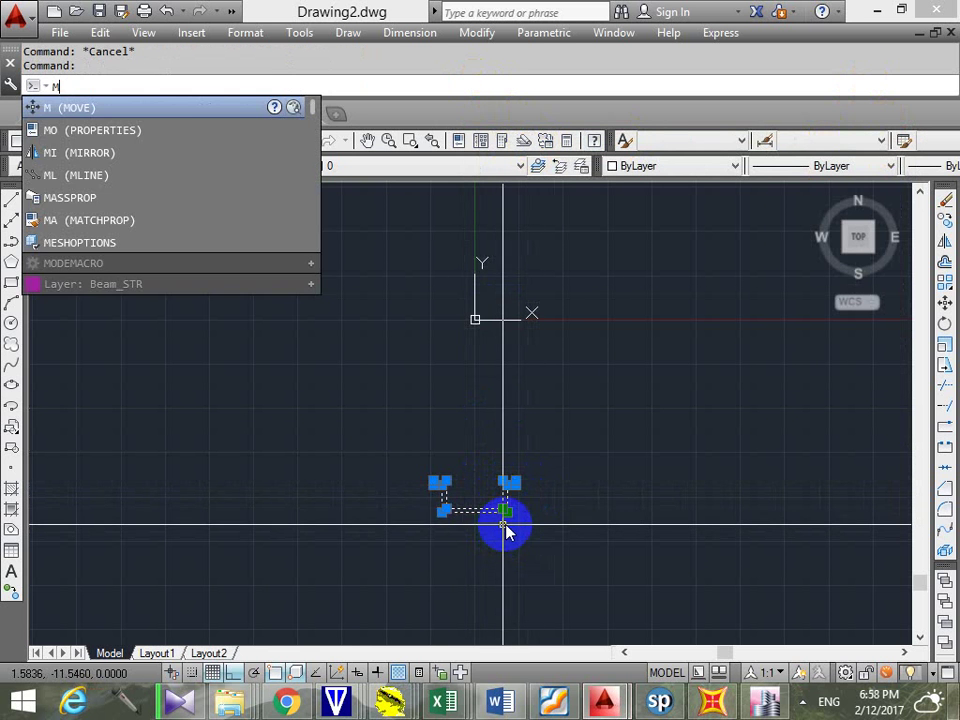
{"action": "key", "text": "Return"}
{"action": "left_click", "coordinate": [560, 506]}
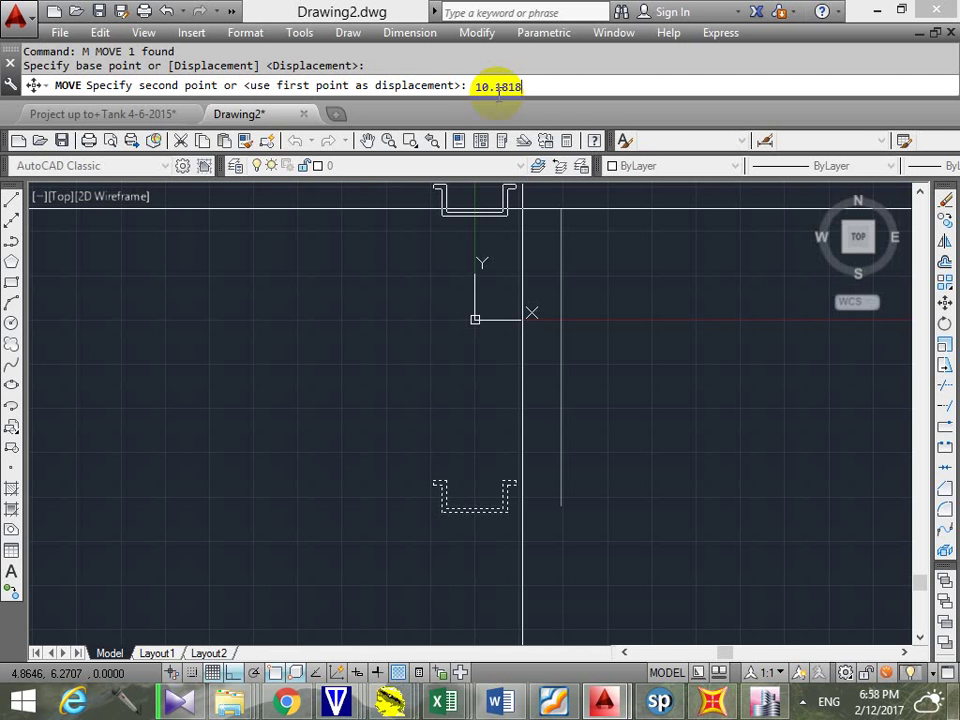
{"action": "type", "text": "10.1818"}
{"action": "key", "text": "Return"}
{"action": "scroll", "coordinate": [470, 318], "scroll_direction": "up", "scroll_amount": 6}
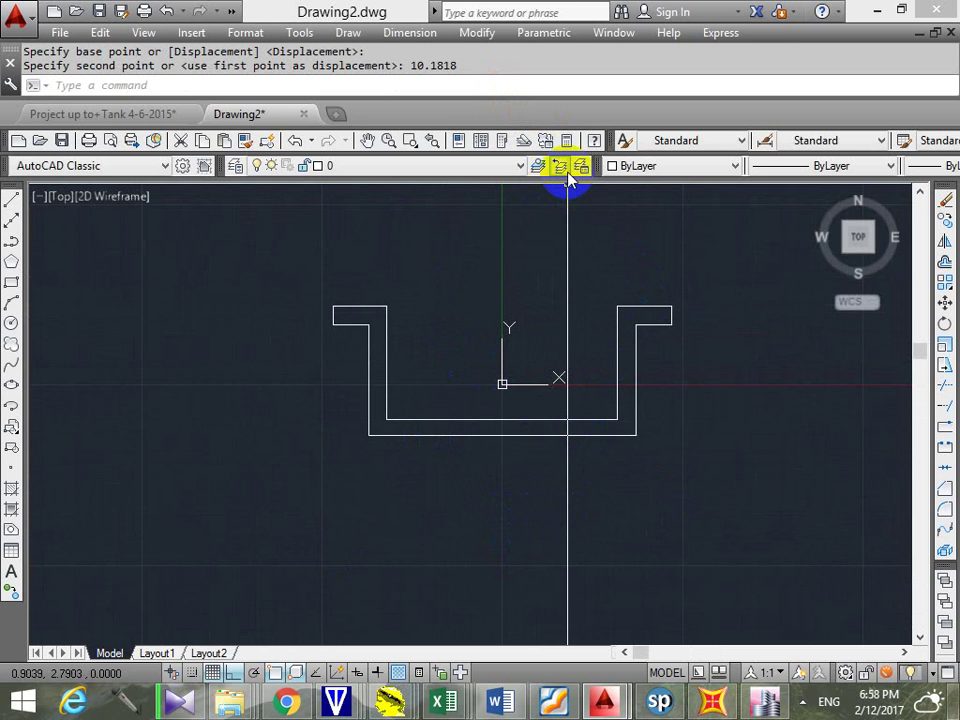
Check the wall region's centroid coordinates with MASSPROP without writing the analysis to a file
{"action": "type", "text": "mass"}
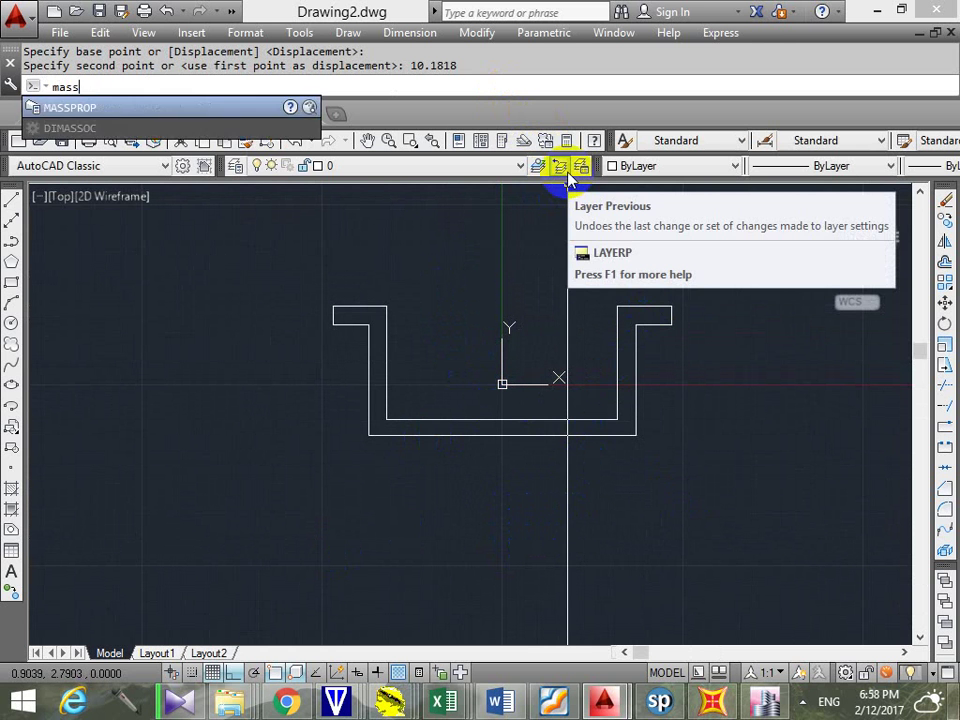
{"action": "key", "text": "Return"}
{"action": "left_click", "coordinate": [569, 420]}
{"action": "key", "text": "Return"}
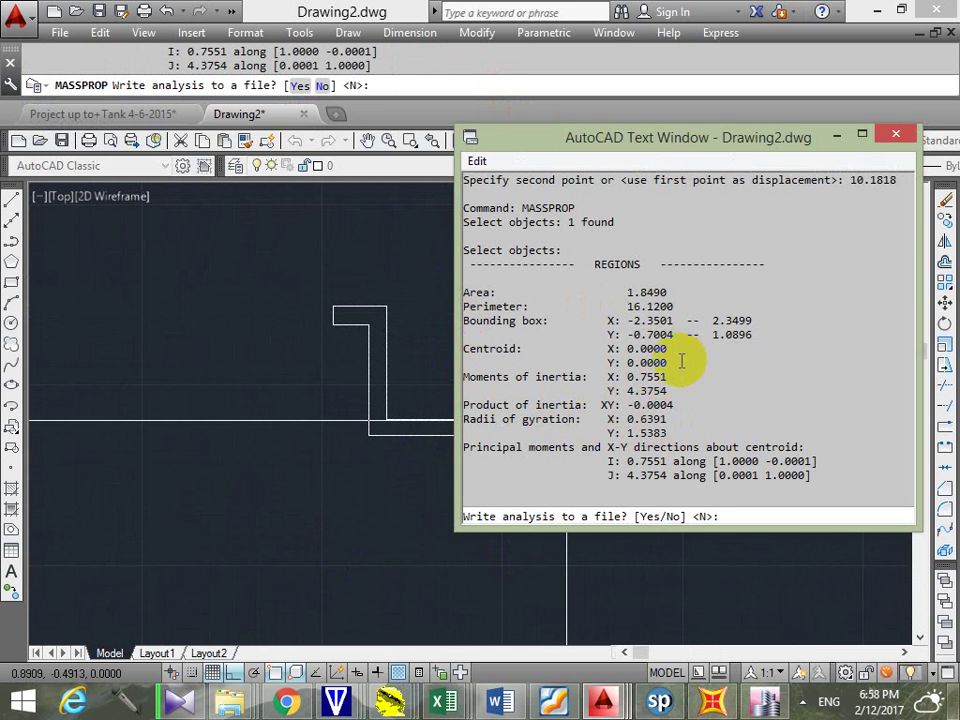
{"action": "key", "text": "Escape"}
{"action": "key", "text": "Escape"}
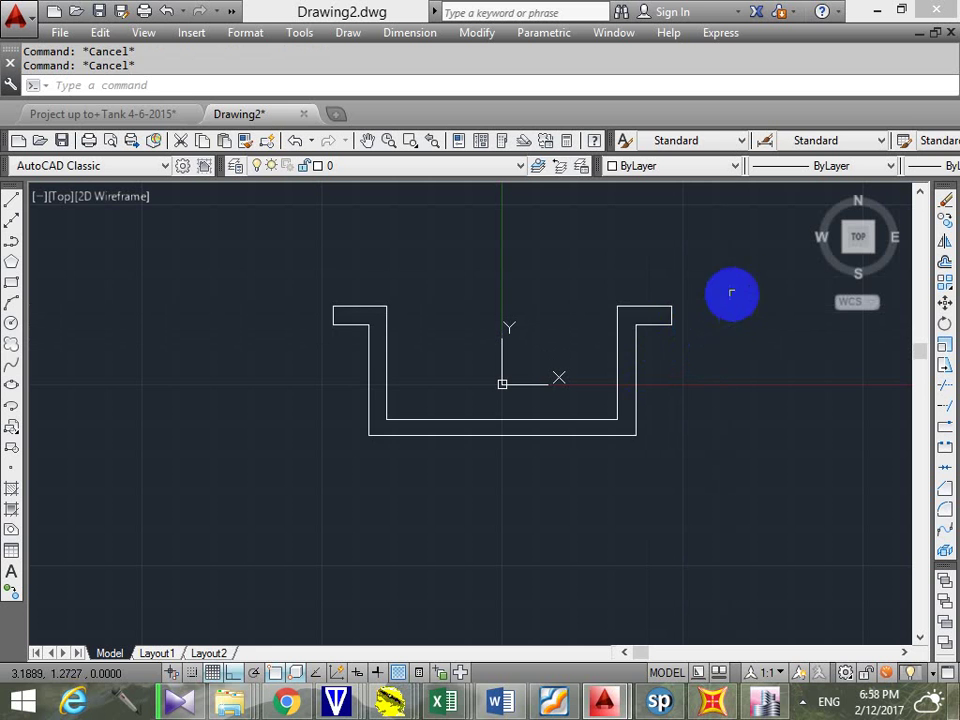
Explode the wall region into separate lines and select some edges of the right flange to check them
{"action": "left_click", "coordinate": [731, 293]}
{"action": "left_click", "coordinate": [632, 392]}
{"action": "type", "text": "x"}
{"action": "key", "text": "Return"}
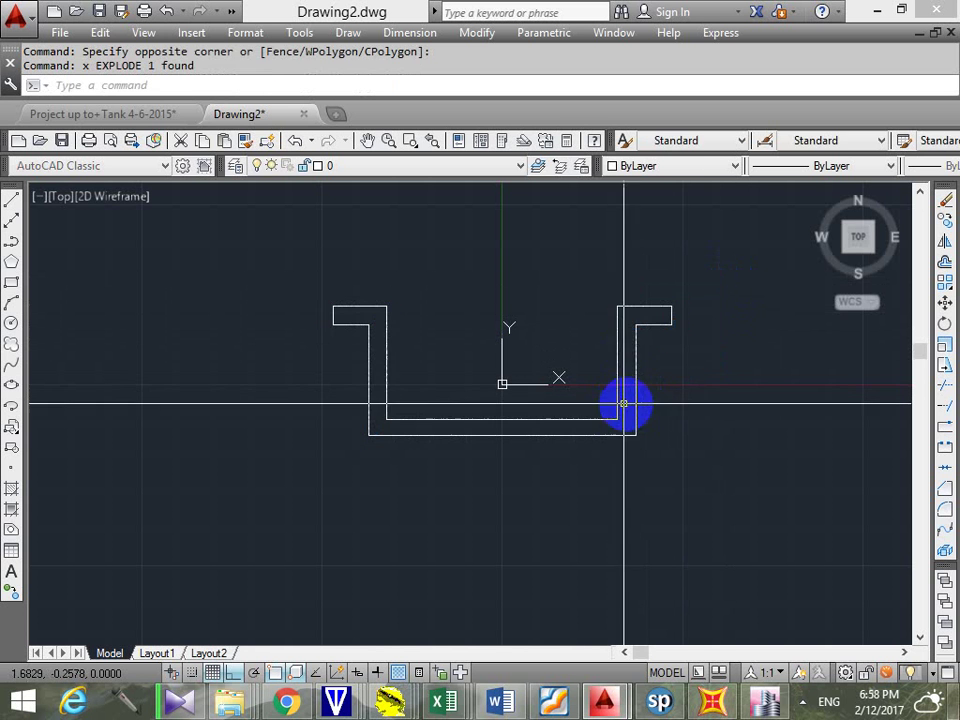
{"action": "left_click", "coordinate": [639, 360]}
{"action": "left_click", "coordinate": [658, 388]}
{"action": "left_click", "coordinate": [690, 261]}
{"action": "left_click", "coordinate": [658, 373]}
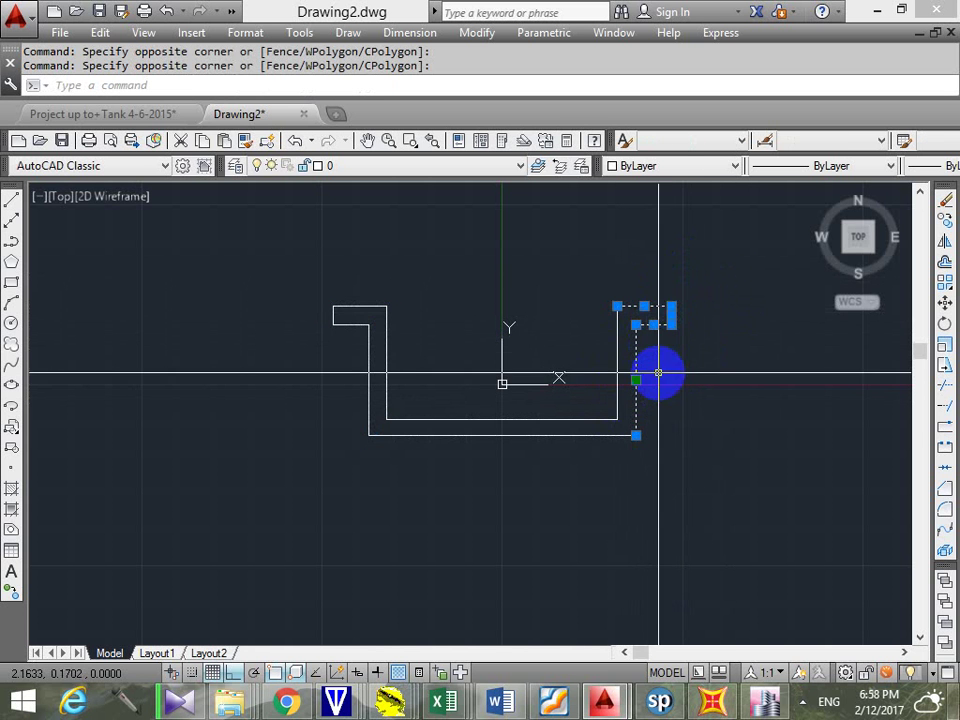
{"action": "key", "text": "Escape"}
Join all the exploded wall lines into one polyline and check it by selecting it
{"action": "left_click", "coordinate": [709, 266]}
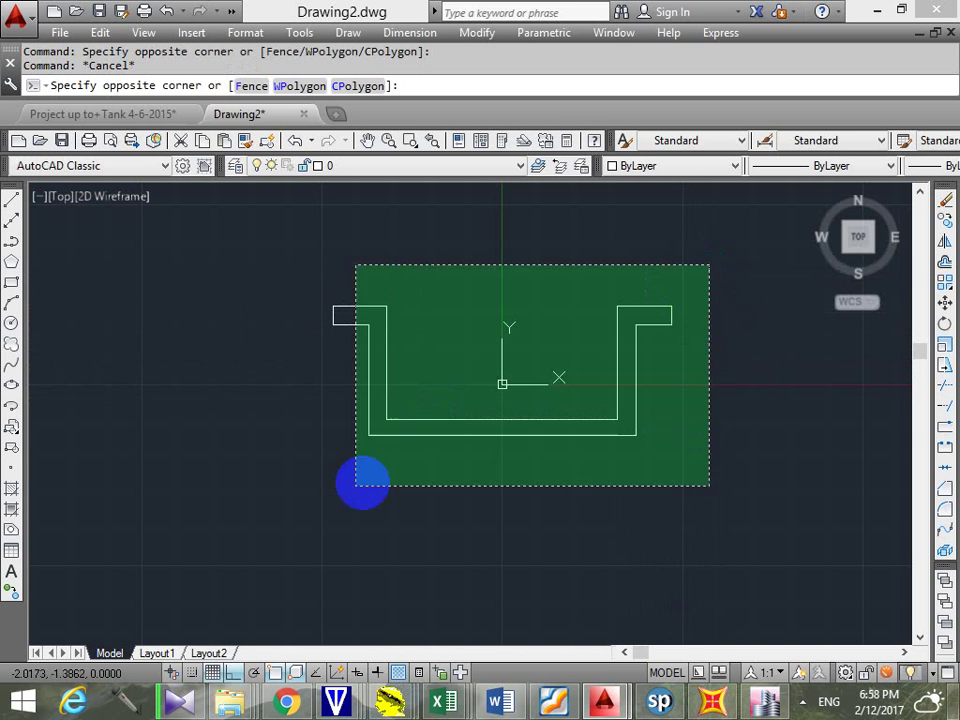
{"action": "left_click", "coordinate": [358, 485]}
{"action": "type", "text": "j"}
{"action": "key", "text": "Return"}
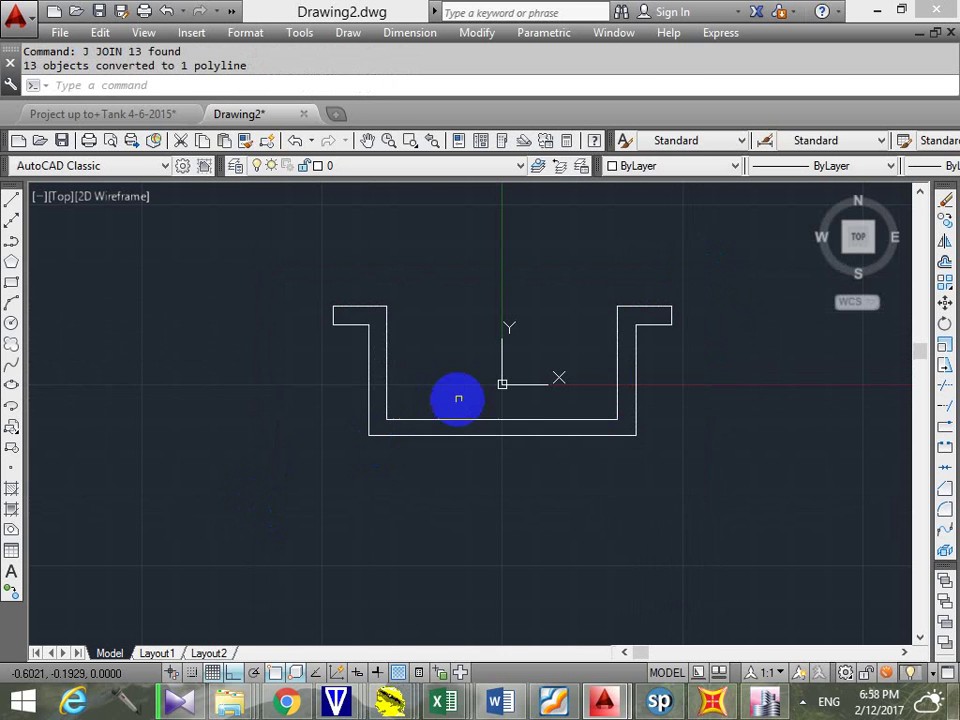
{"action": "left_click", "coordinate": [458, 398]}
{"action": "left_click", "coordinate": [441, 424]}
{"action": "key", "text": "Escape"}
{"action": "key", "text": "Escape"}
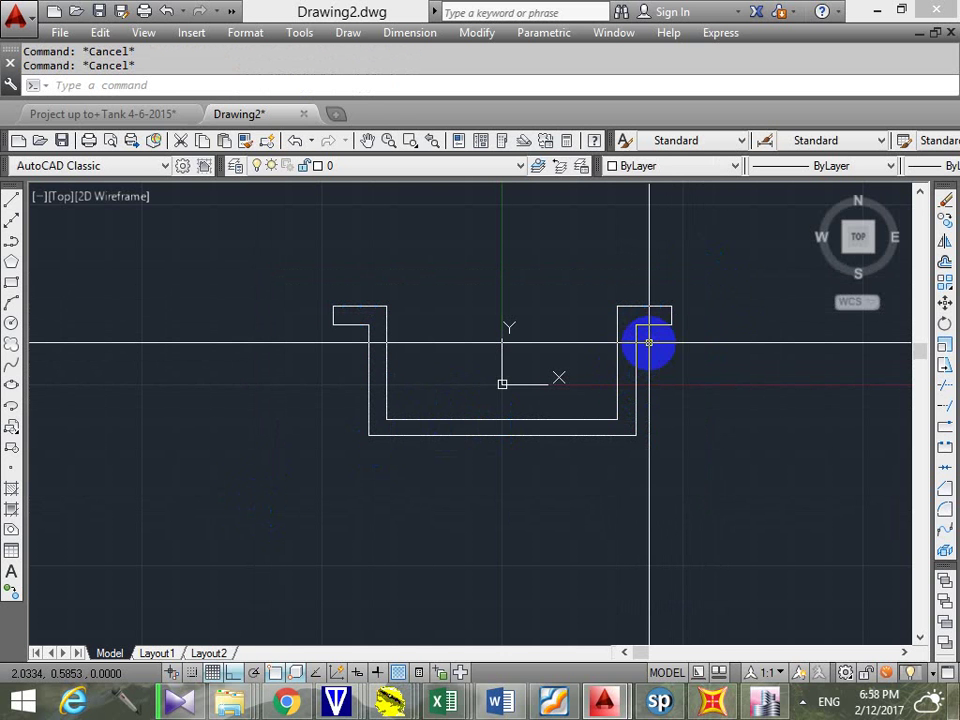
Try to list the mass properties of the joined wall polyline with MASSPROP
{"action": "type", "text": "massprop"}
{"action": "key", "text": "Return"}
{"action": "left_click", "coordinate": [604, 416]}
{"action": "key", "text": "Return"}
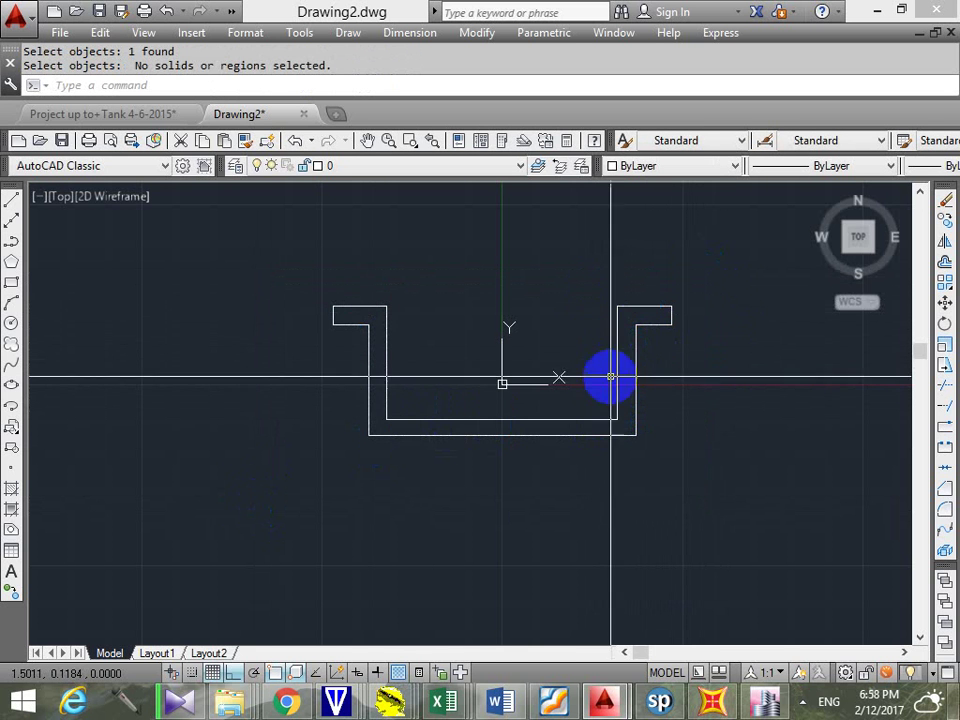
Assign the wall polyline to the Wall_STR layer and clear the selection
{"action": "left_click", "coordinate": [666, 270]}
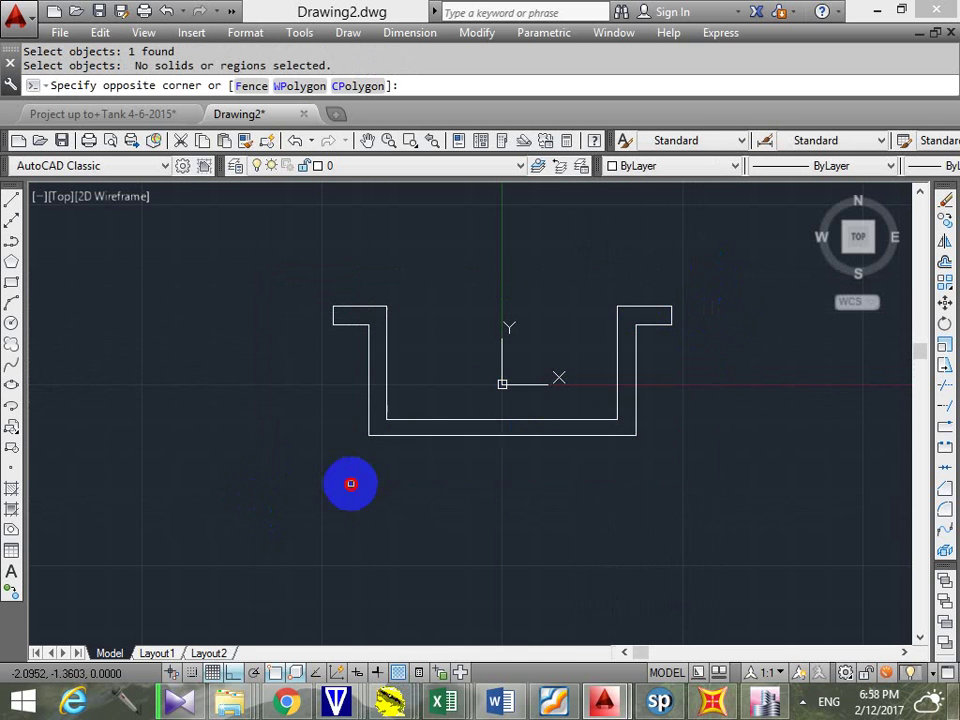
{"action": "left_click", "coordinate": [350, 484]}
{"action": "left_click", "coordinate": [437, 165]}
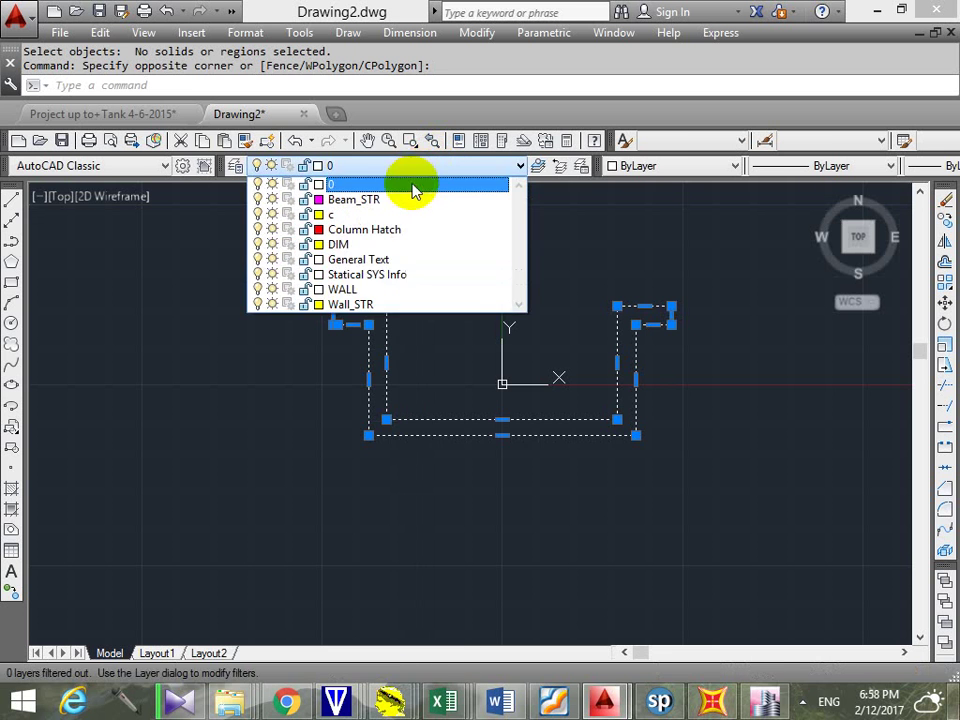
{"action": "left_click", "coordinate": [395, 311]}
{"action": "key", "text": "Escape"}
{"action": "left_click", "coordinate": [572, 317]}
{"action": "left_click", "coordinate": [450, 470]}
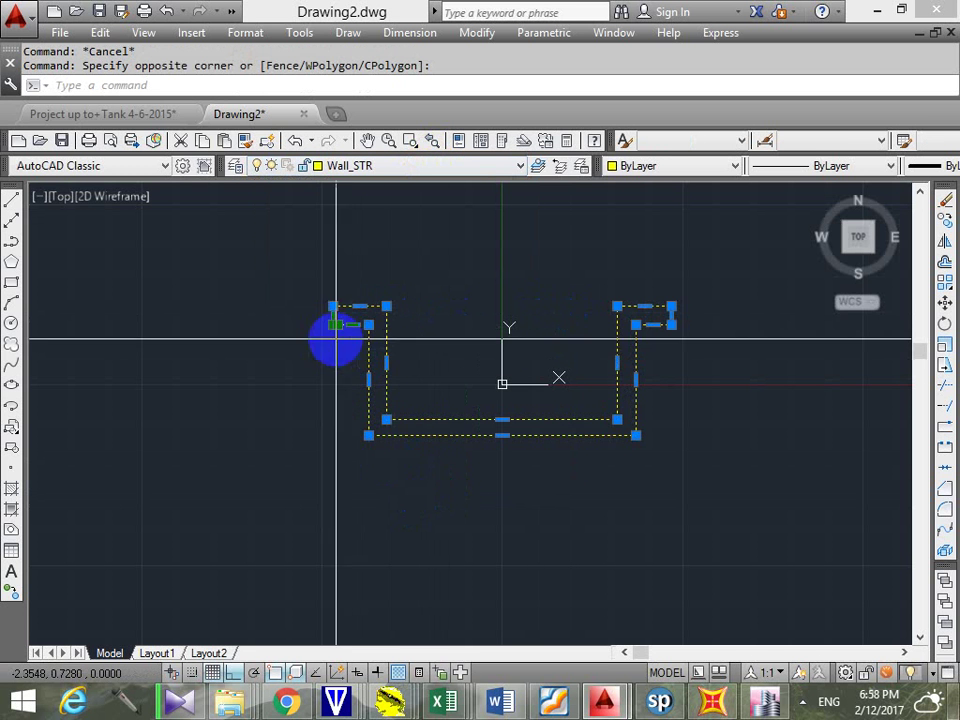
{"action": "key", "text": "Escape"}
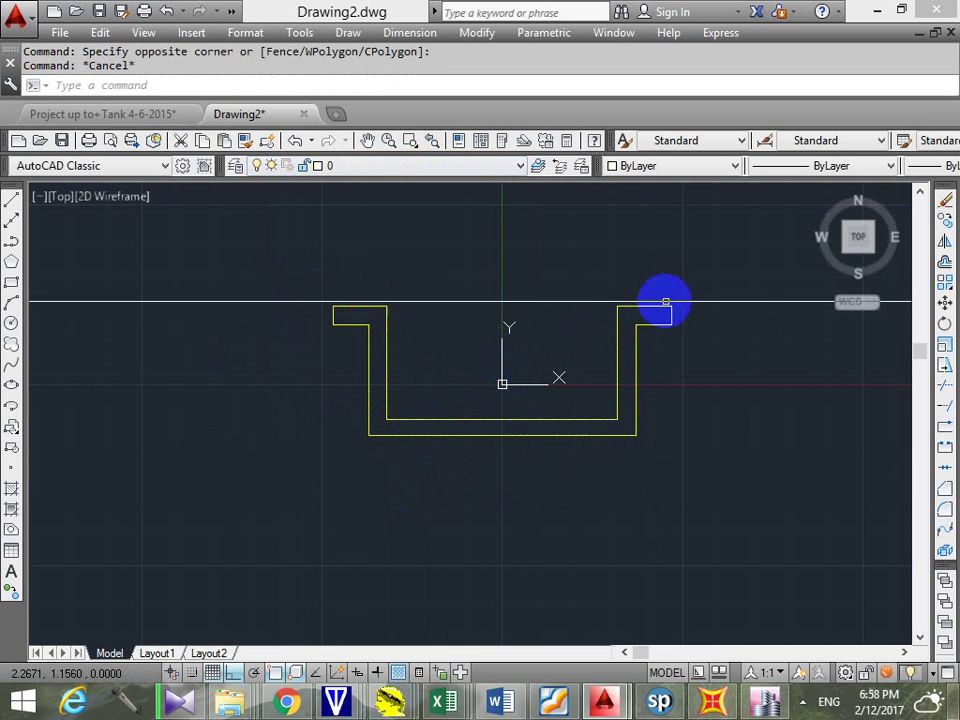
{"action": "left_click", "coordinate": [680, 277]}
{"action": "left_click", "coordinate": [287, 490]}
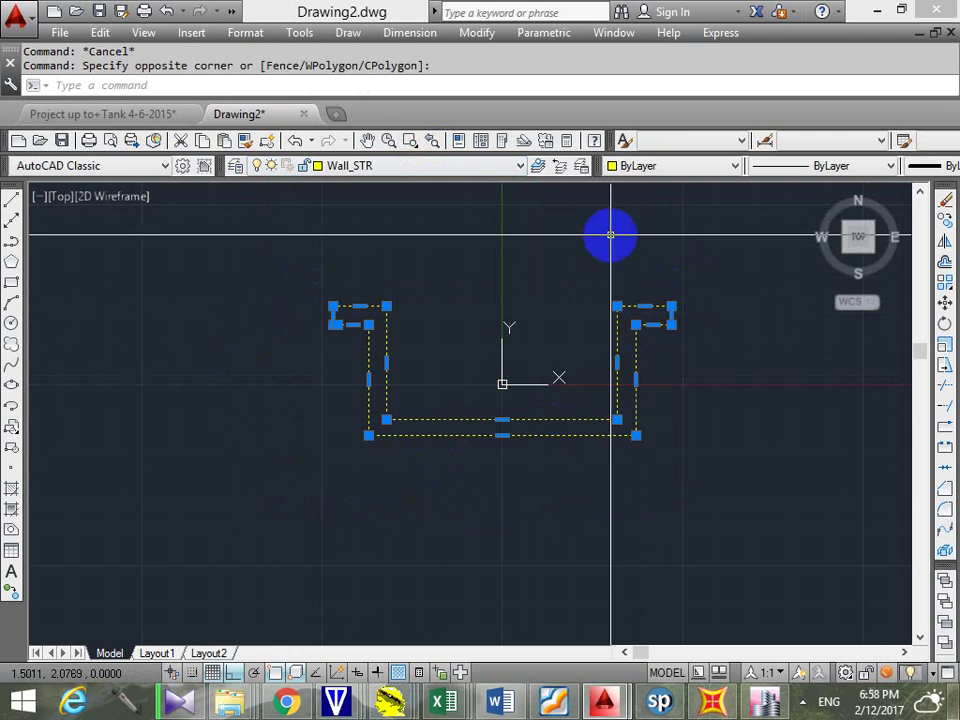
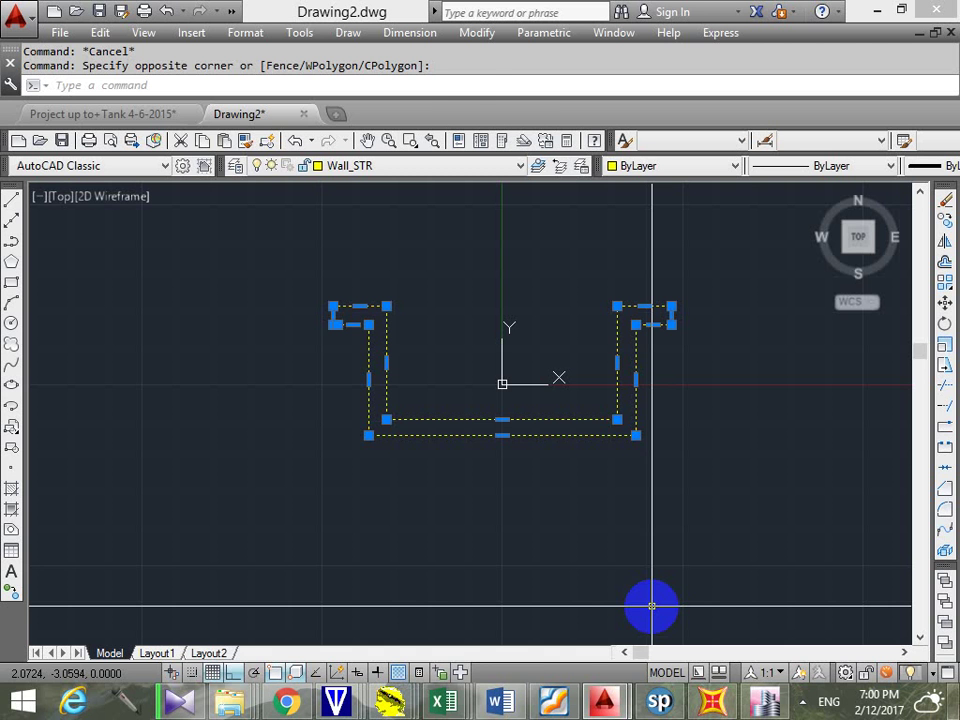
{"action": "key", "text": "Escape"}
{"action": "key", "text": "Escape"}
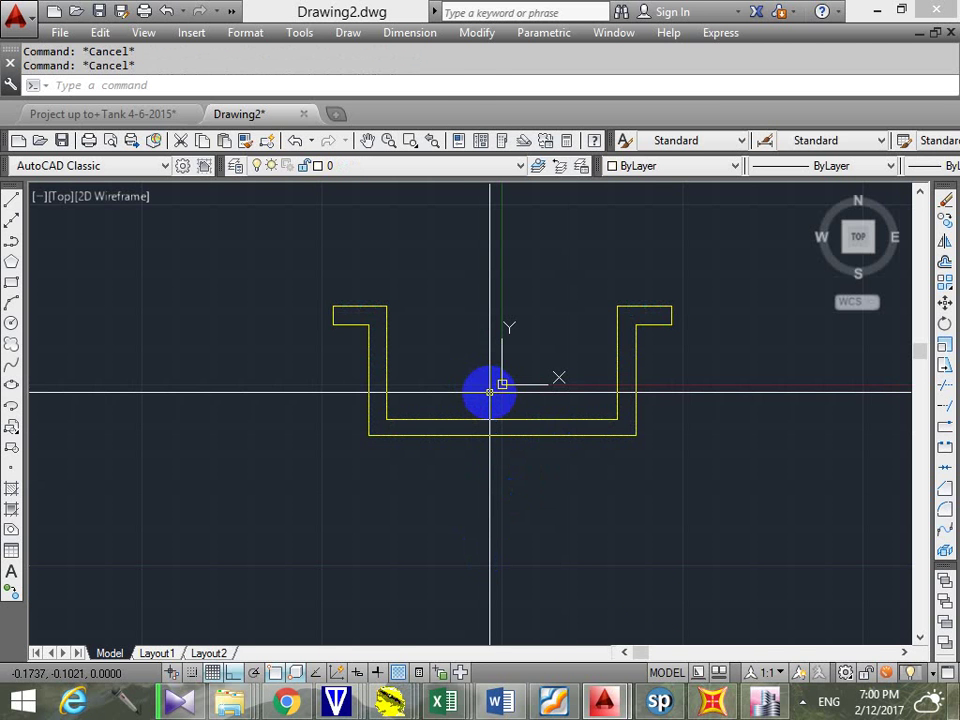
Offset the wall polyline inward by 0.04 to form the cover line inside the wall thickness
{"action": "type", "text": "o"}
{"action": "key", "text": "Return"}
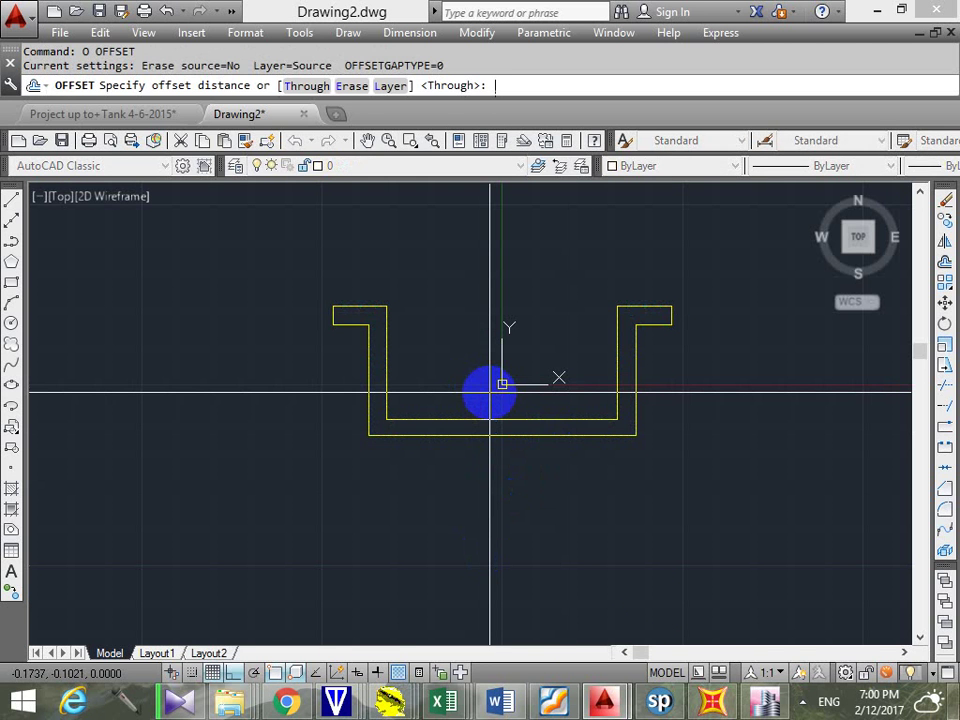
{"action": "type", "text": ".04"}
{"action": "key", "text": "Return"}
{"action": "scroll", "coordinate": [425, 373], "scroll_direction": "up", "scroll_amount": 2}
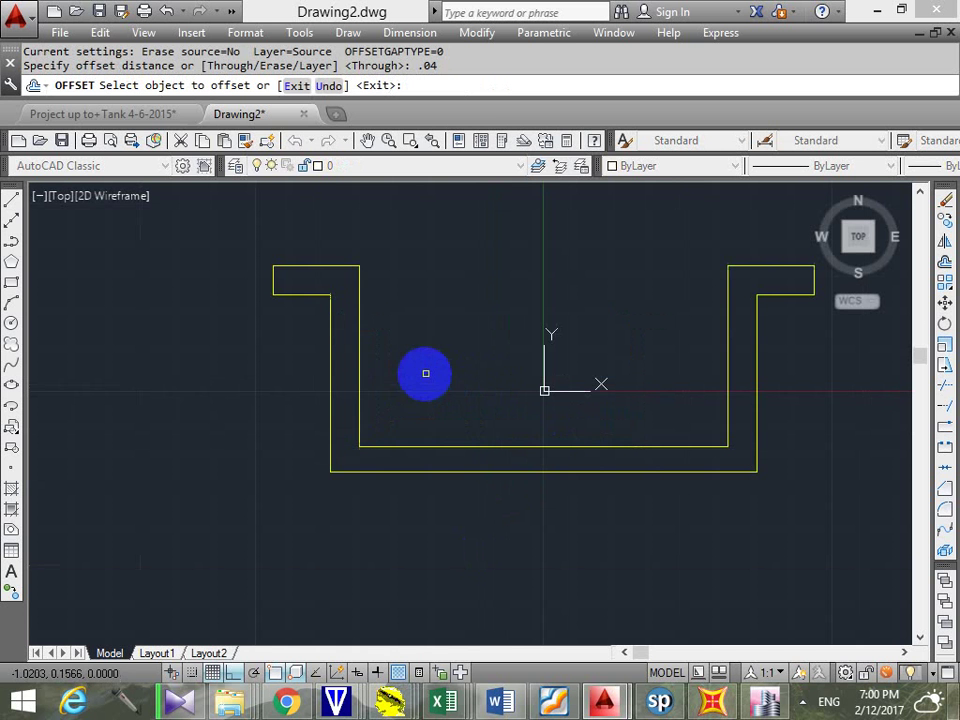
{"action": "left_click", "coordinate": [340, 265]}
{"action": "left_click", "coordinate": [340, 283]}
{"action": "key", "text": "Escape"}
{"action": "scroll", "coordinate": [254, 265], "scroll_direction": "up", "scroll_amount": 3}
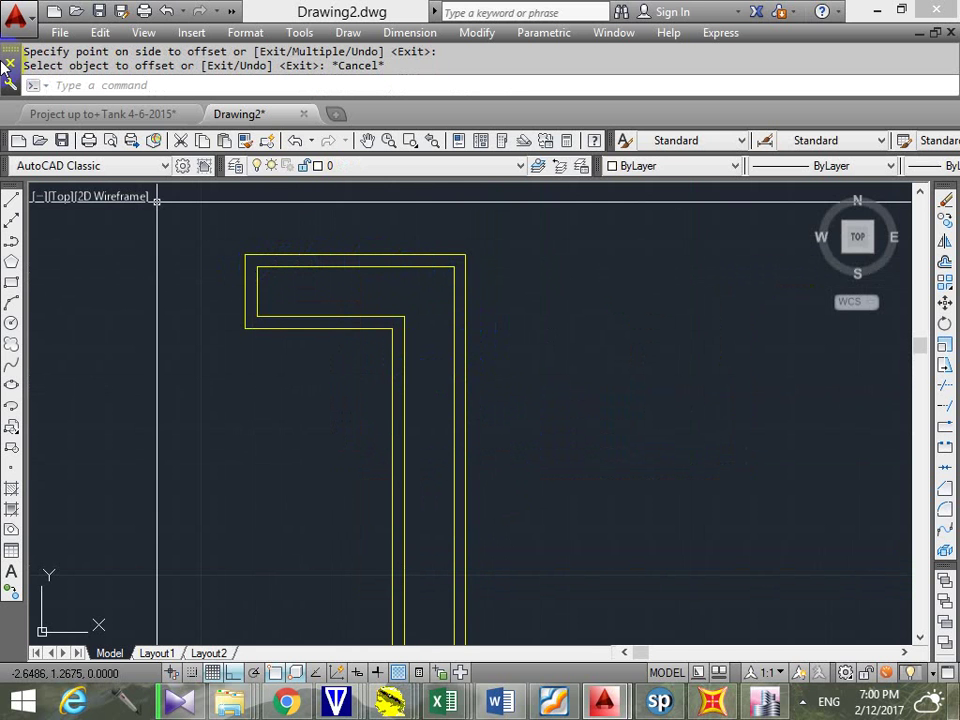
{"action": "key", "text": "Escape"}
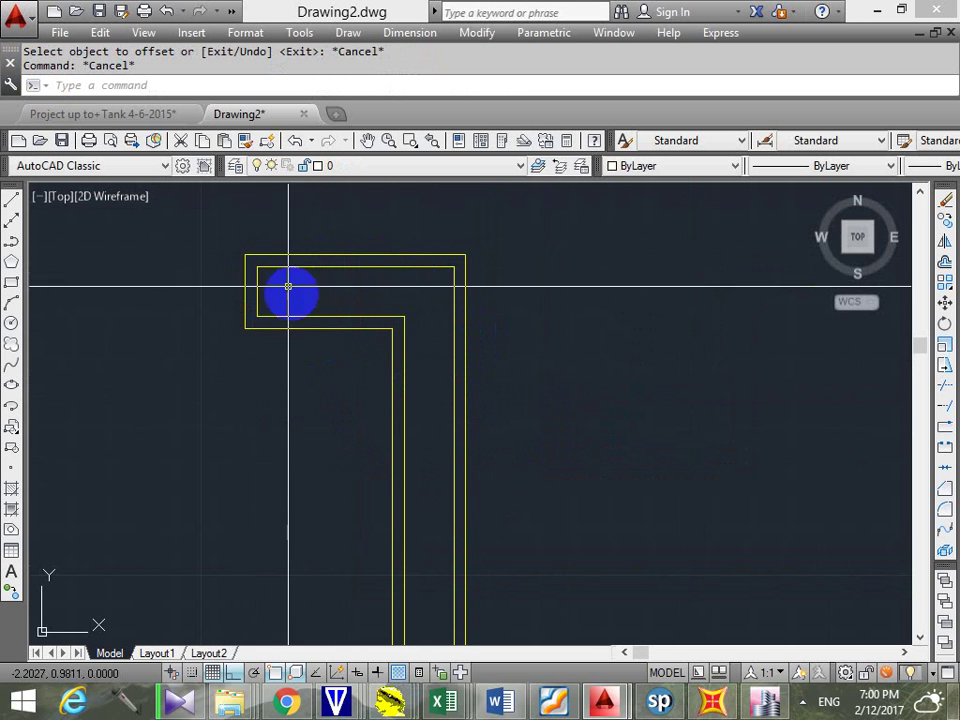
Create a magenta layer named RFT and make it the current layer
{"action": "left_click", "coordinate": [234, 167]}
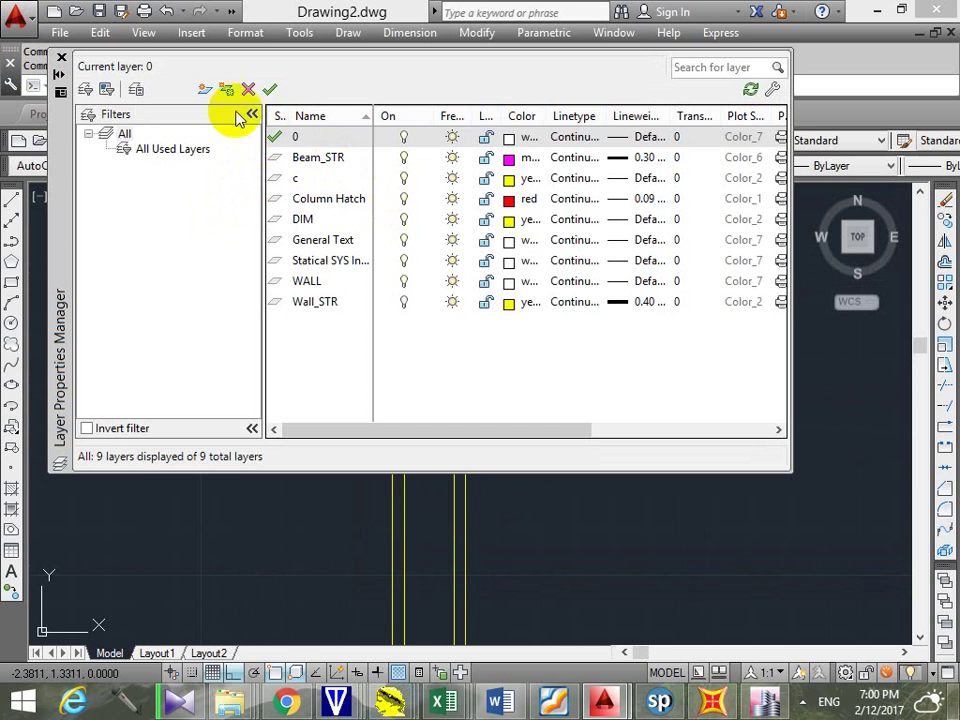
{"action": "left_click", "coordinate": [204, 89]}
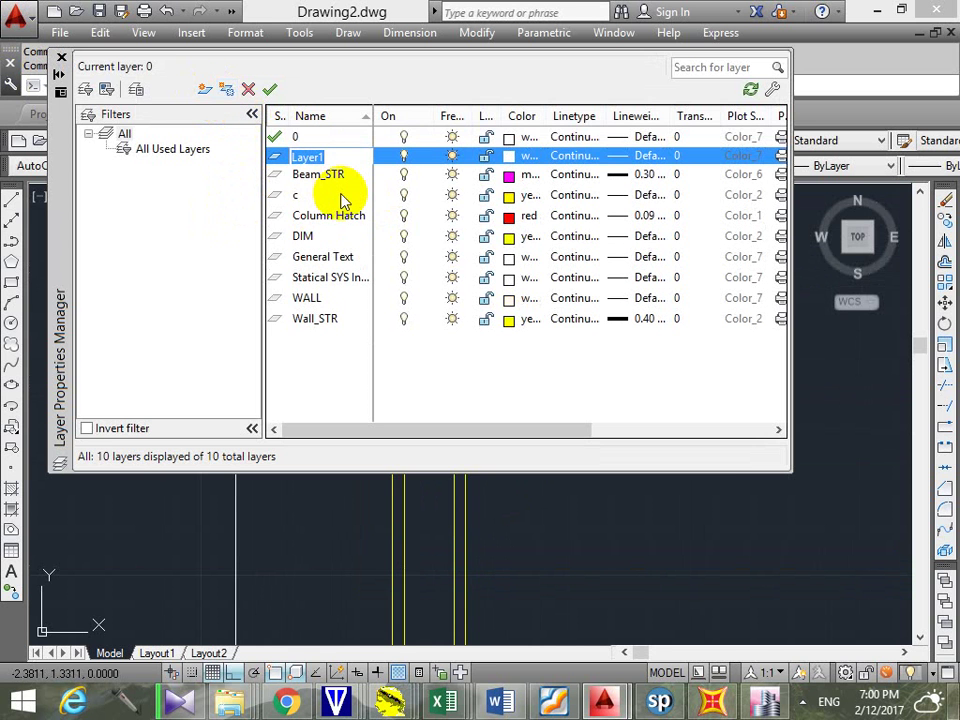
{"action": "type", "text": "RFT"}
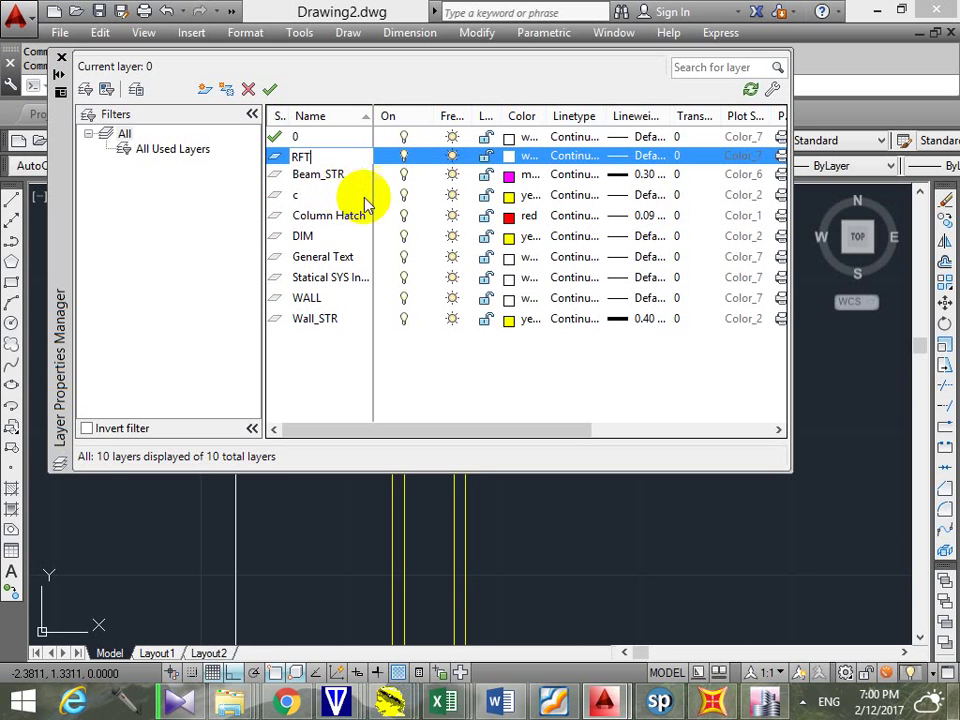
{"action": "left_click", "coordinate": [517, 156]}
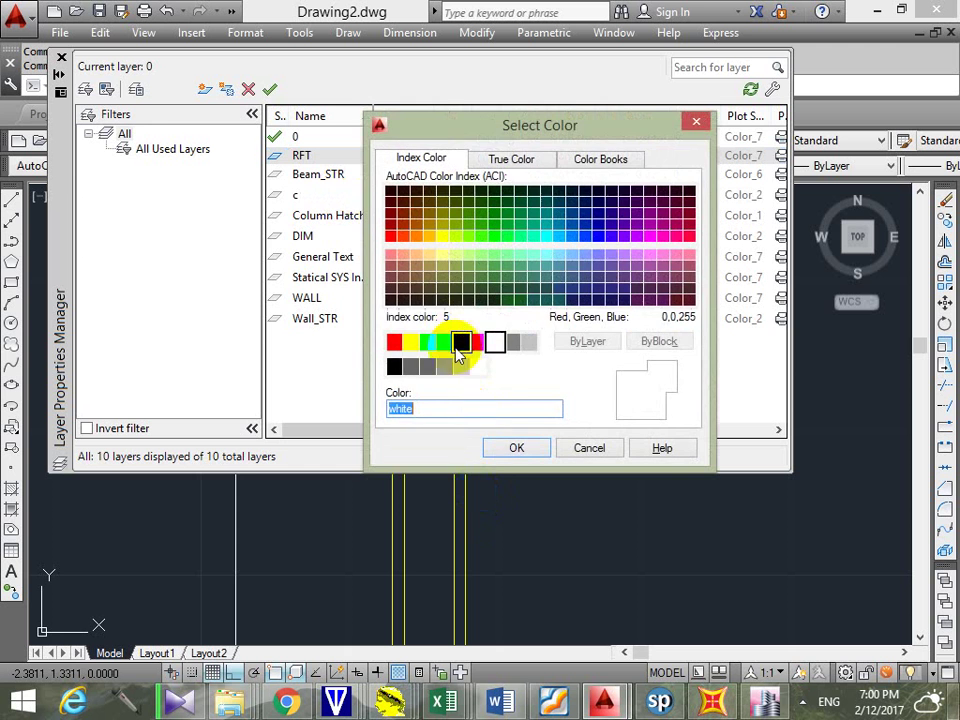
{"action": "left_click", "coordinate": [478, 342]}
{"action": "left_click", "coordinate": [512, 450]}
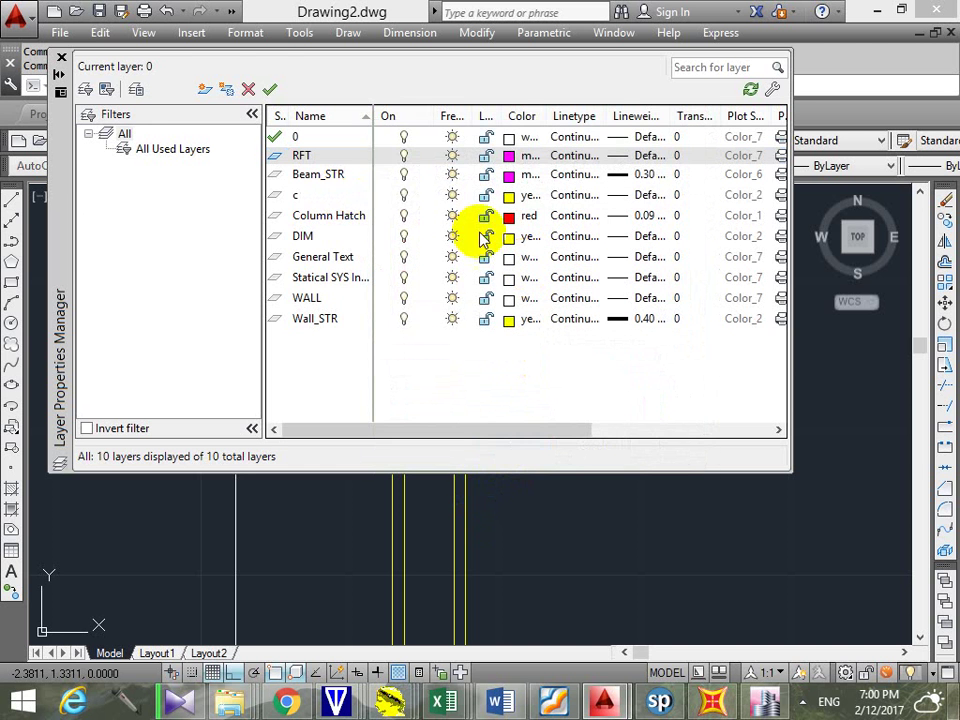
{"action": "left_click", "coordinate": [268, 89]}
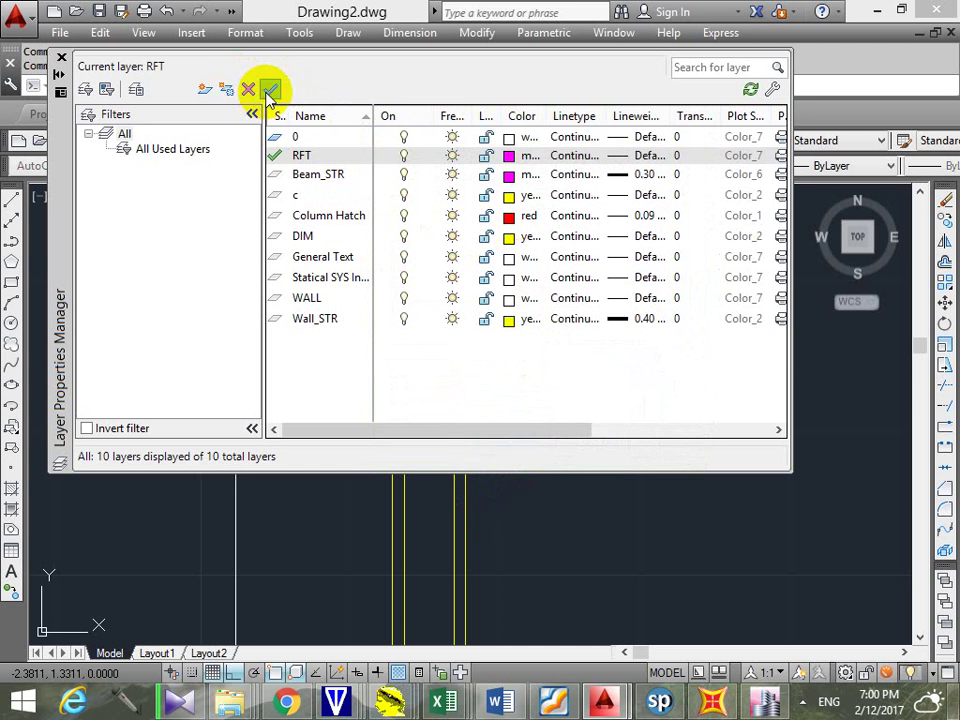
{"action": "left_click", "coordinate": [61, 57]}
{"action": "scroll", "coordinate": [446, 213], "scroll_direction": "up", "scroll_amount": 2}
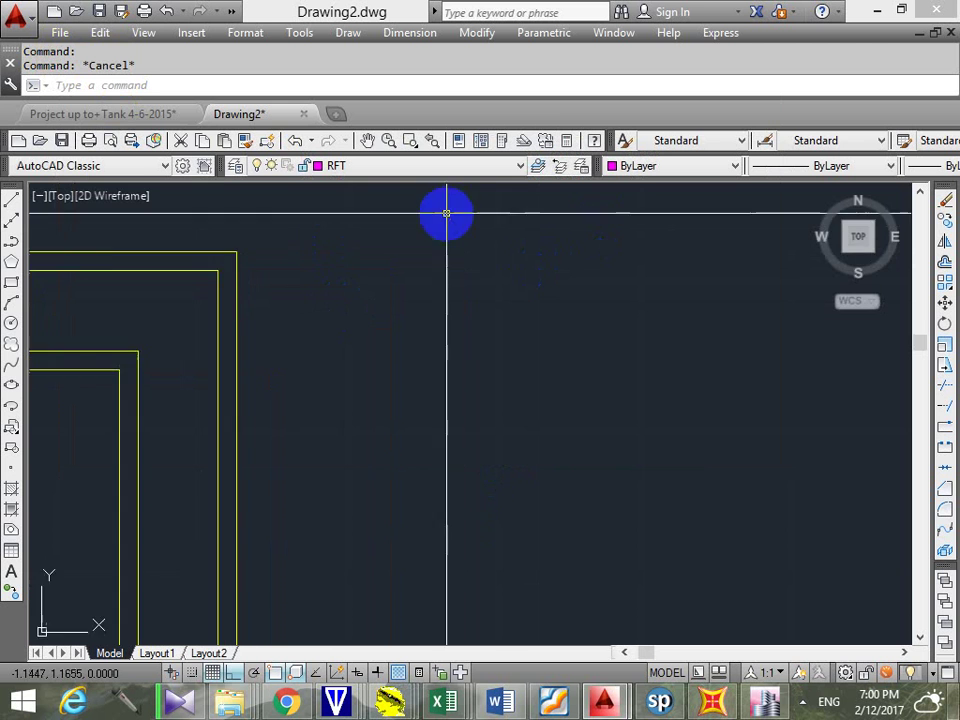
{"action": "scroll", "coordinate": [446, 213], "scroll_direction": "down", "scroll_amount": 4}
{"action": "middle_click_drag", "start_coordinate": [471, 343], "coordinate": [338, 370]}
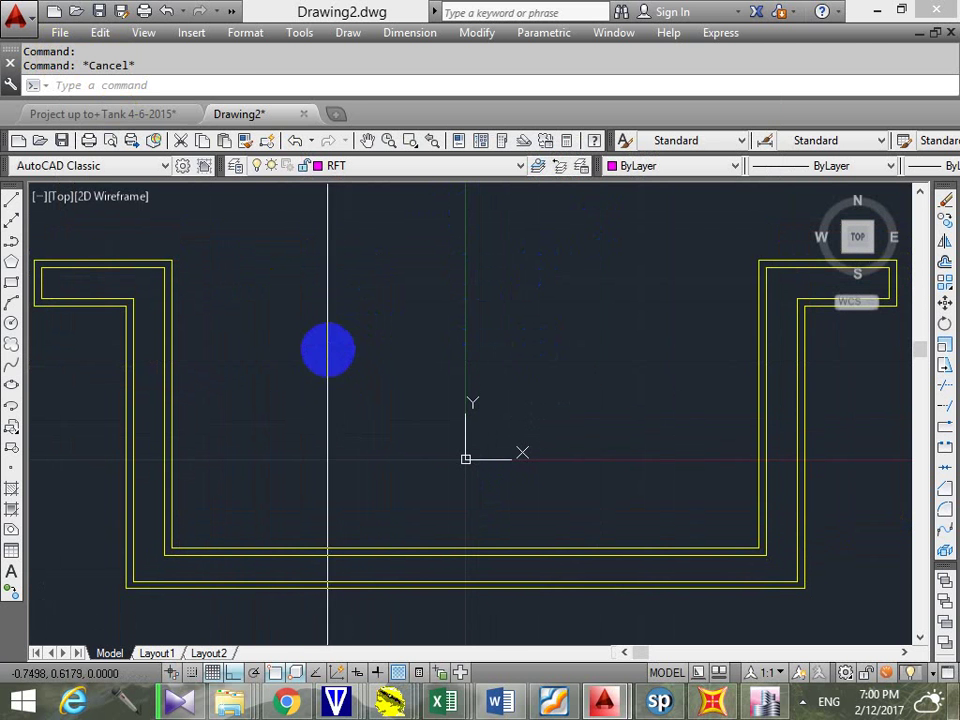
{"action": "left_click", "coordinate": [248, 90]}
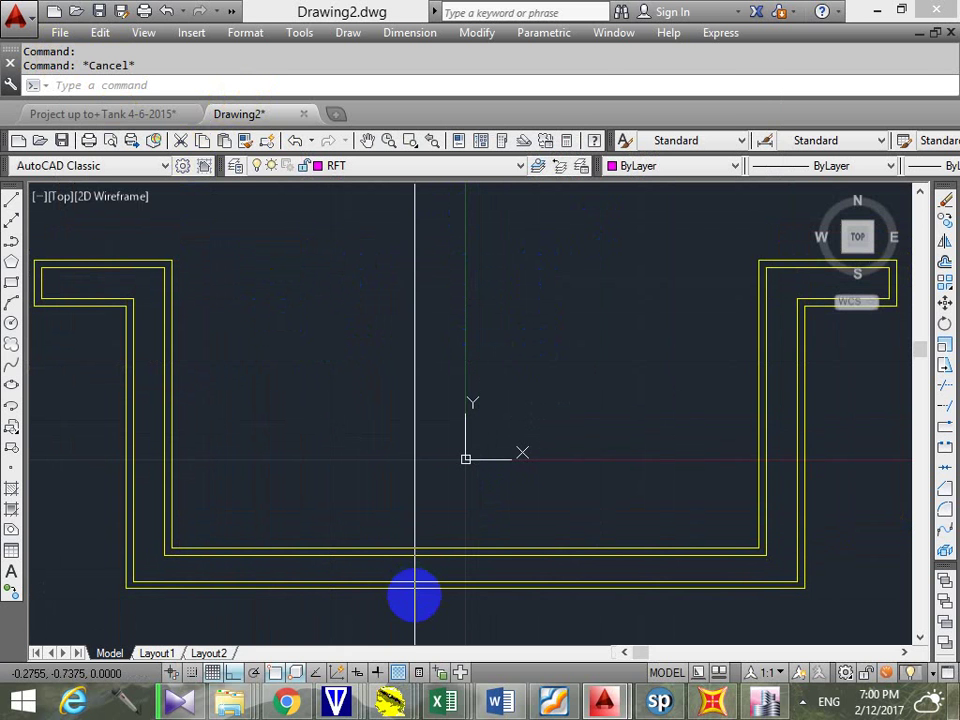
Open the E. QUAKE lecture notes PDF from the Thesis folder on Local Disk (D:)
{"action": "right_click", "coordinate": [232, 703]}
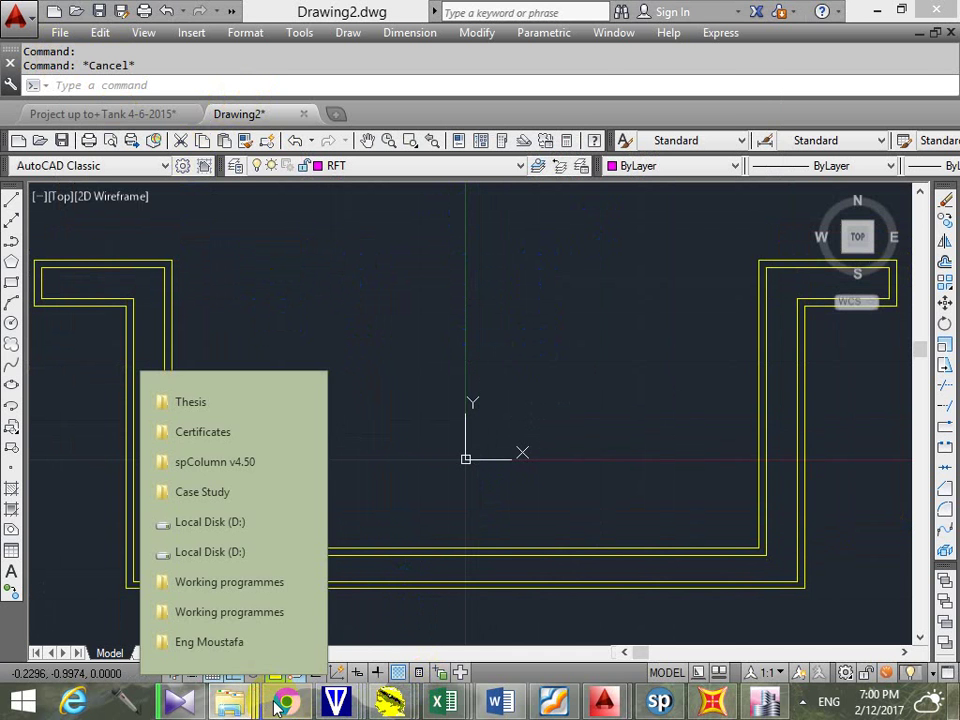
{"action": "left_click", "coordinate": [242, 640]}
{"action": "left_click", "coordinate": [100, 456]}
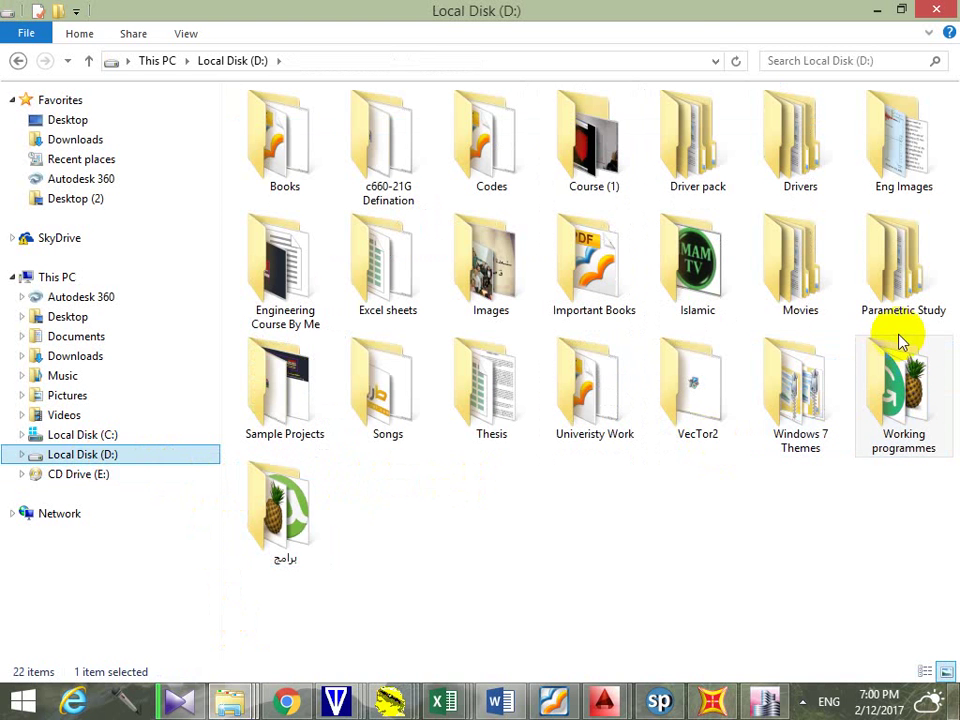
{"action": "double_click", "coordinate": [492, 398]}
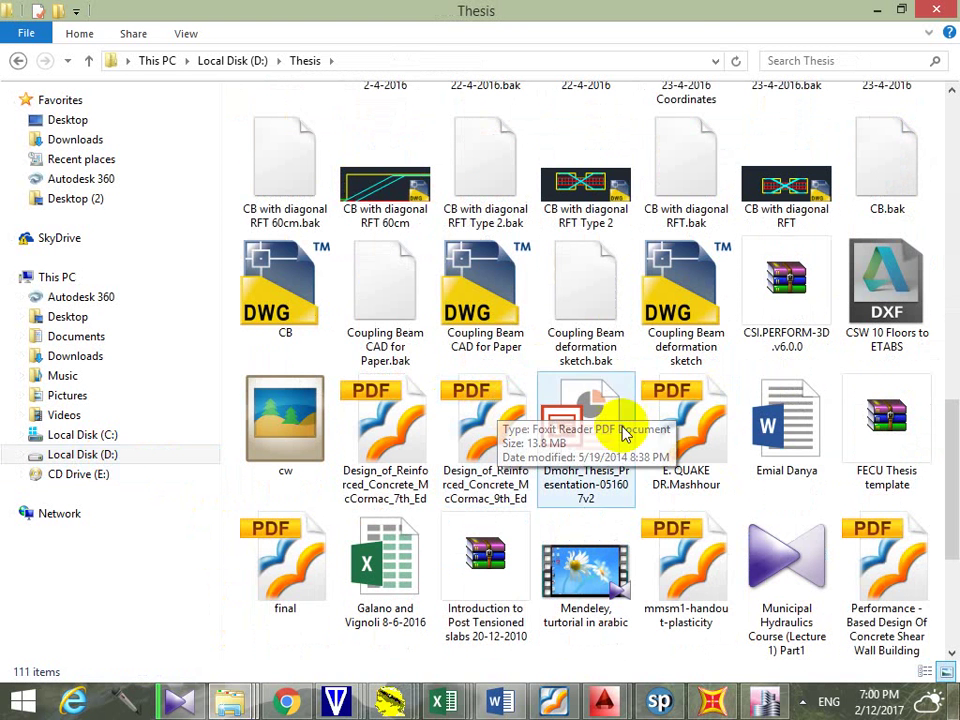
{"action": "left_click", "coordinate": [680, 415]}
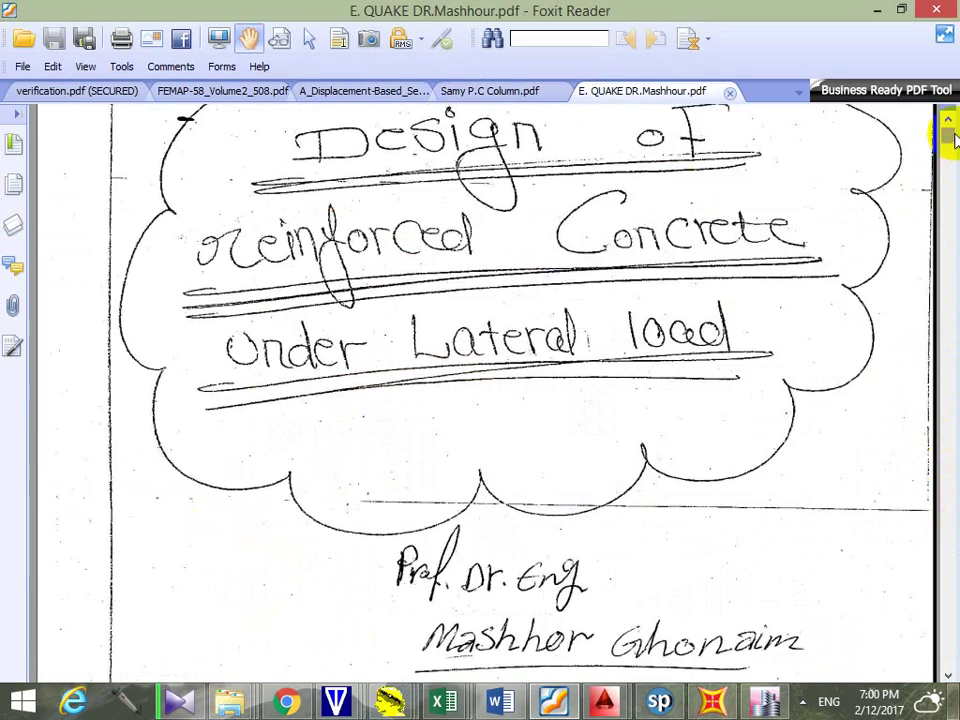
Examine the minimum ratio of concentrated wall reinforcement on page 19 of the notes and return to Drawing2 in AutoCAD
{"action": "left_click_drag", "start_coordinate": [945, 133], "coordinate": [955, 210]}
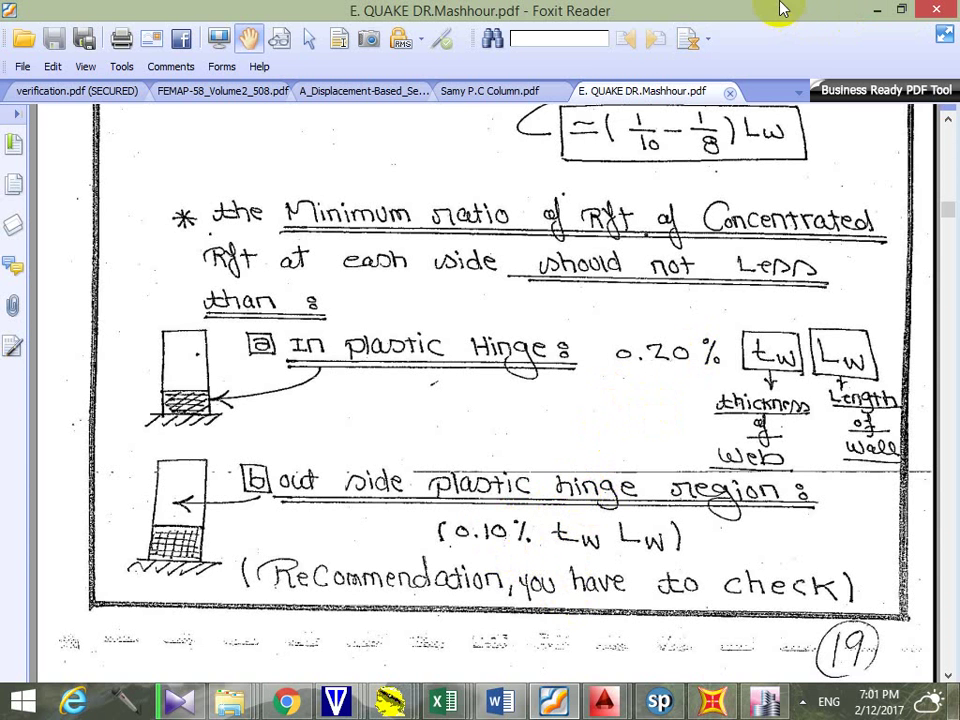
{"action": "left_click", "coordinate": [880, 9]}
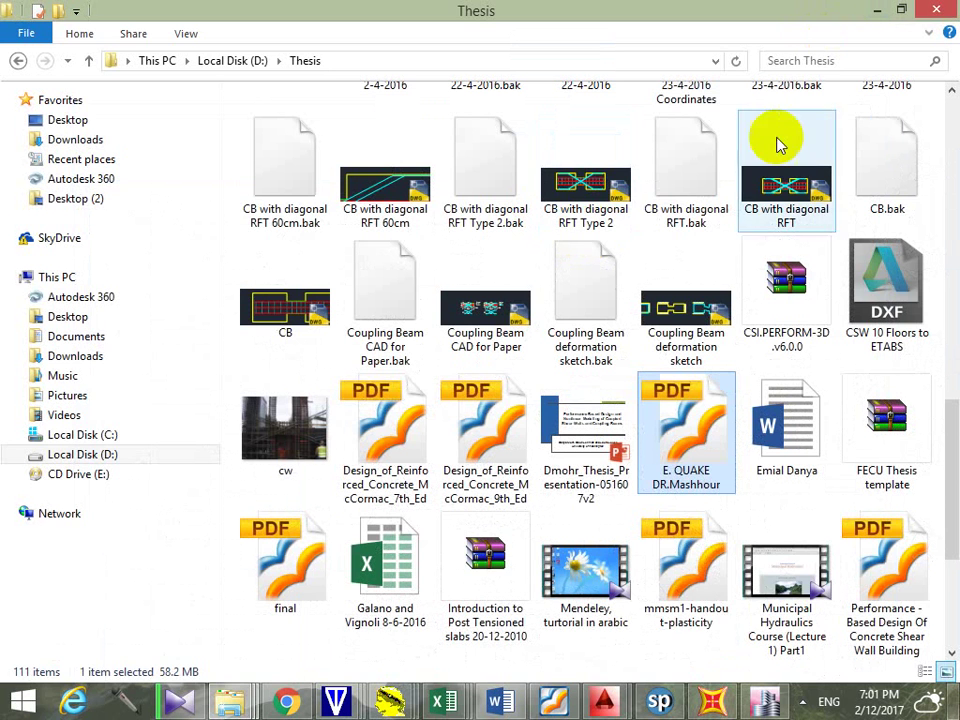
{"action": "mouse_move", "coordinate": [603, 701]}
{"action": "left_click", "coordinate": [726, 624]}
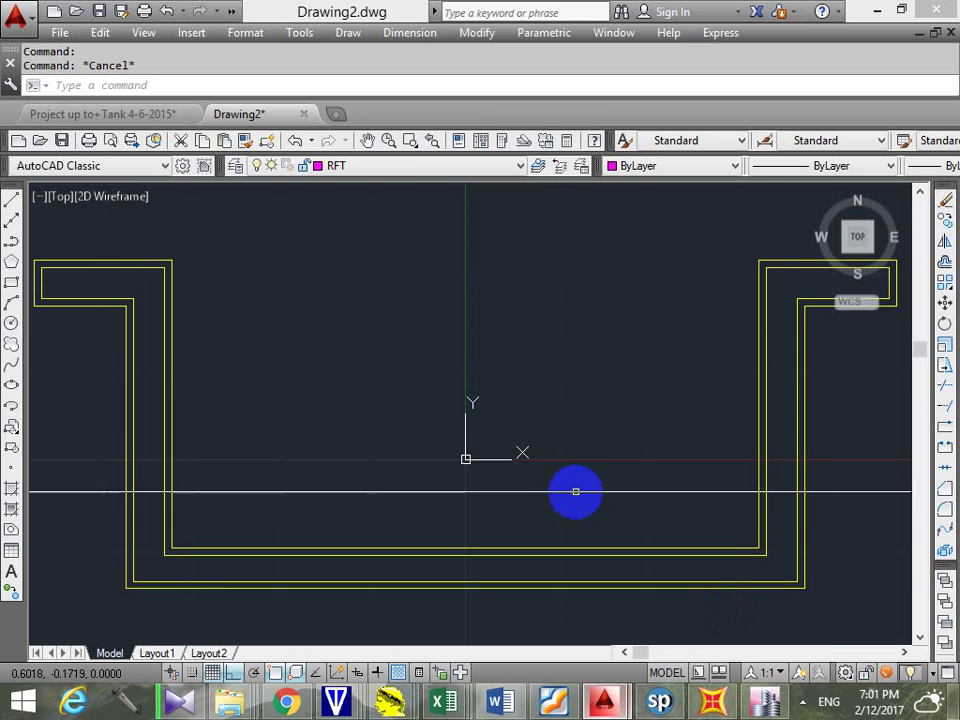
Draw a circle of radius 0.01 centred on the cover line's outer upper corner in the left flange
{"action": "scroll", "coordinate": [250, 315], "scroll_direction": "up", "scroll_amount": 4}
{"action": "key", "text": "Escape"}
{"action": "middle_click_drag", "start_coordinate": [206, 300], "coordinate": [318, 330]}
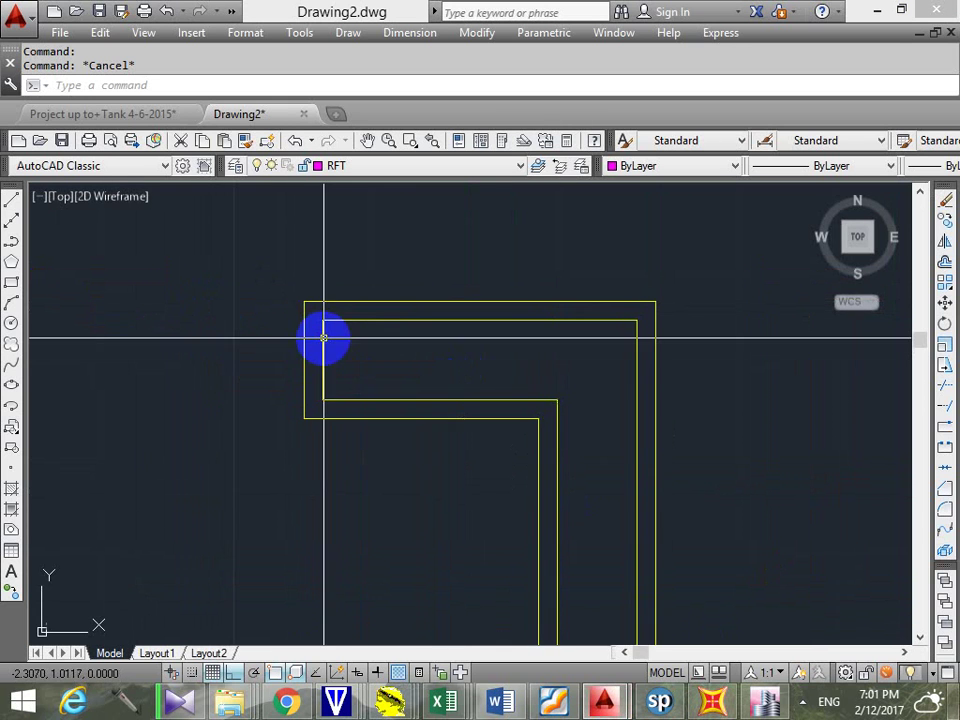
{"action": "type", "text": "c"}
{"action": "key", "text": "Return"}
{"action": "scroll", "coordinate": [304, 327], "scroll_direction": "up", "scroll_amount": 5}
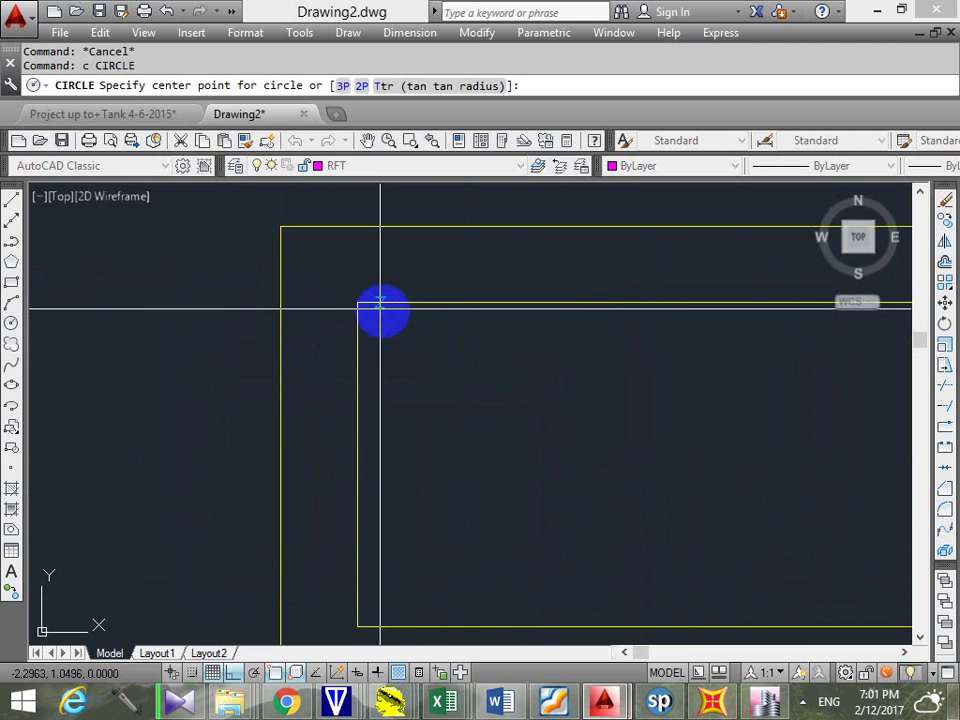
{"action": "left_click", "coordinate": [360, 305]}
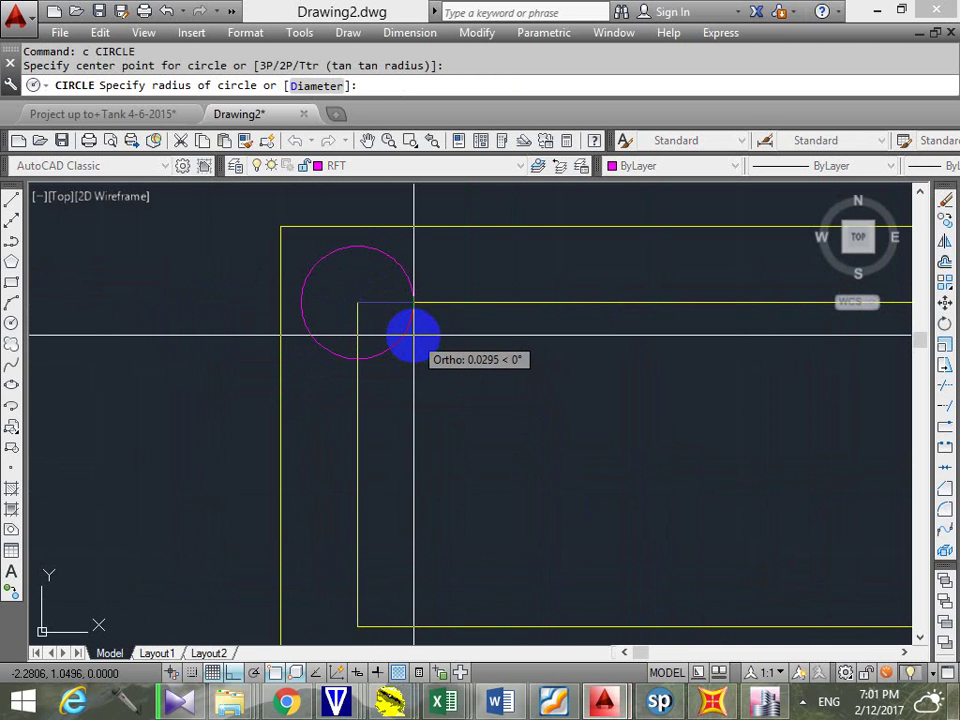
{"action": "type", "text": "0.02"}
{"action": "key", "text": "BackSpace"}
{"action": "type", "text": "1"}
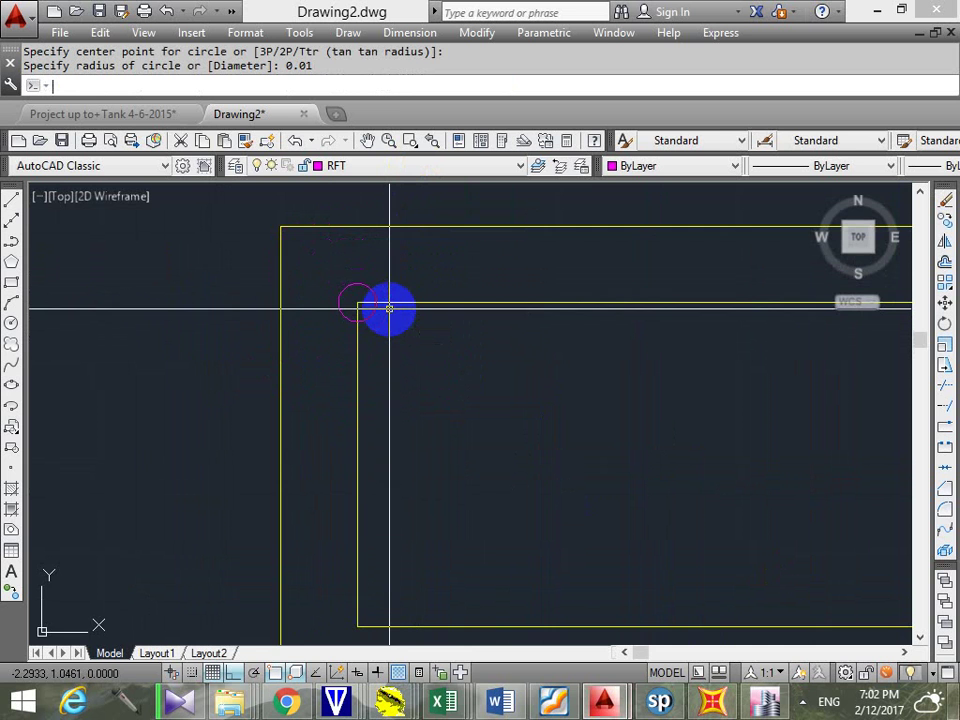
{"action": "key", "text": "Return"}
Select the small circle at the left flange's cover line corner and erase it
{"action": "scroll", "coordinate": [377, 275], "scroll_direction": "up", "scroll_amount": 2}
{"action": "left_click", "coordinate": [375, 277]}
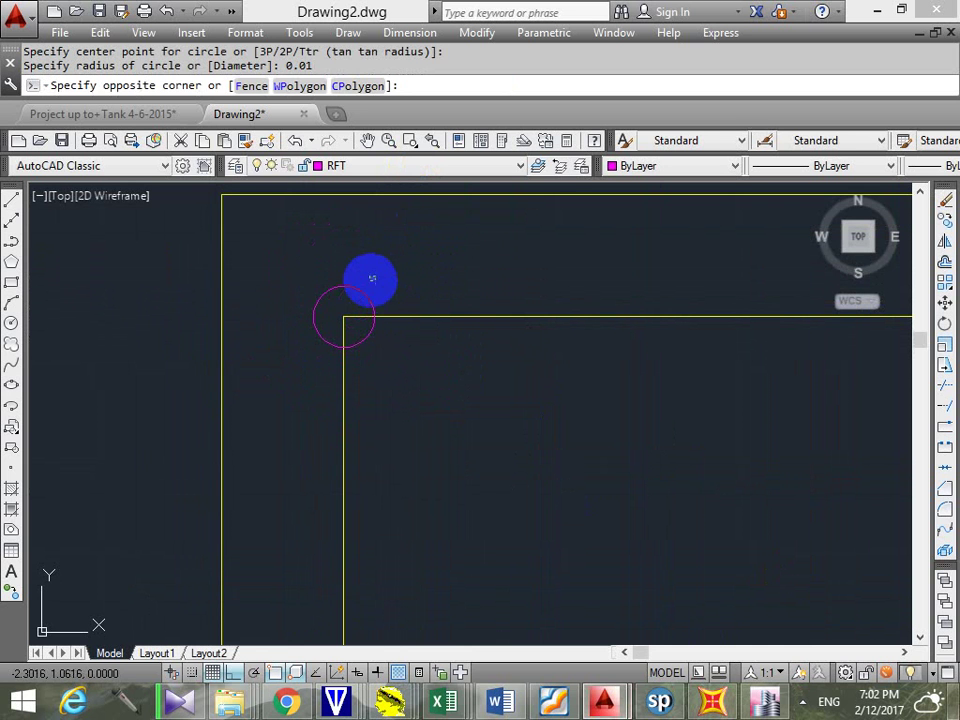
{"action": "left_click", "coordinate": [354, 299]}
{"action": "key", "text": "Escape"}
{"action": "left_click", "coordinate": [356, 300]}
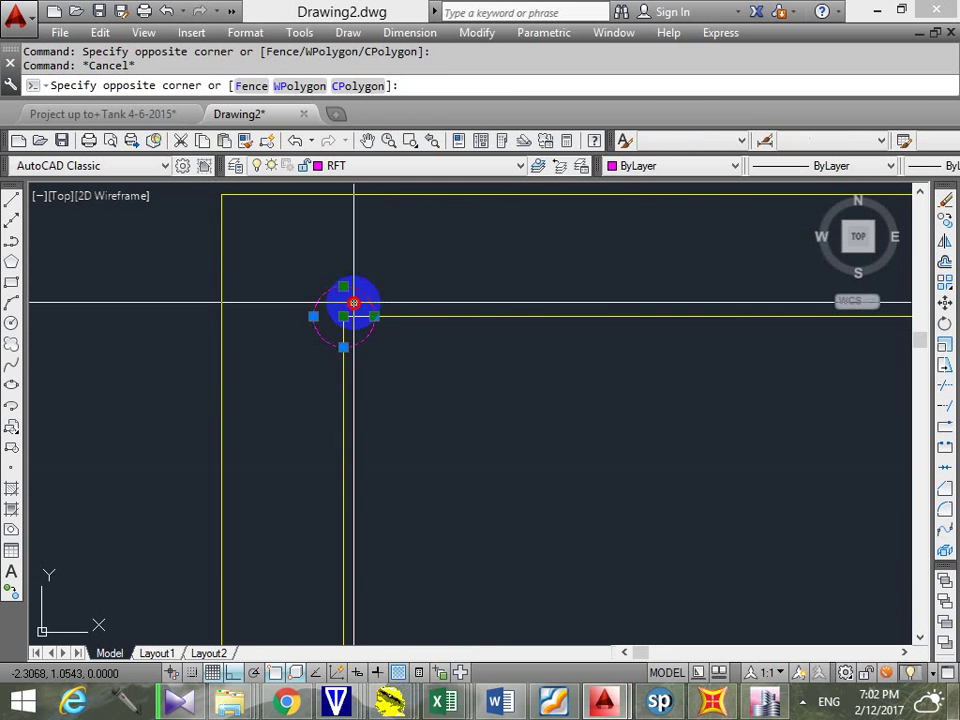
{"action": "left_click", "coordinate": [360, 302]}
{"action": "type", "text": "e"}
{"action": "key", "text": "Return"}
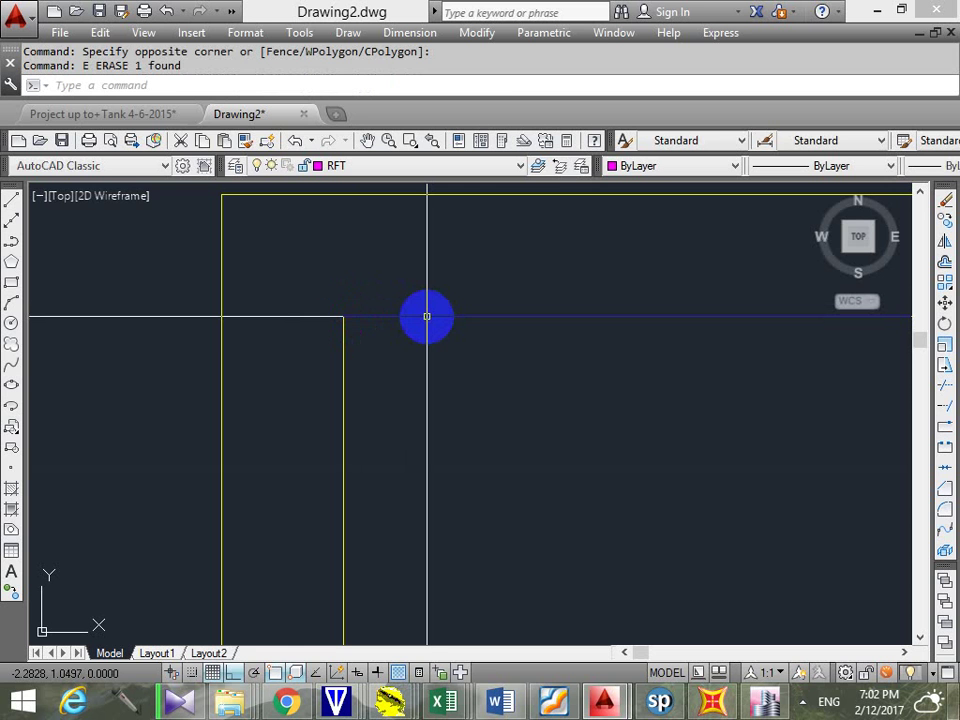
Redraw the bar circle with radius 0.01 on the outer upper corner of the left flange's cover line
{"action": "type", "text": "c"}
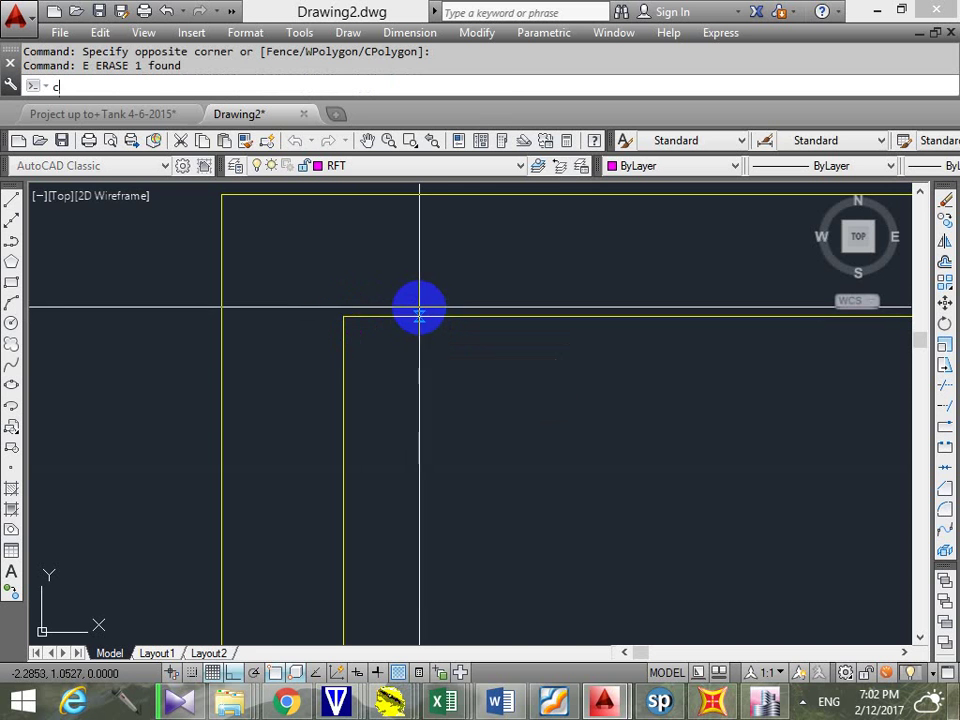
{"action": "key", "text": "Return"}
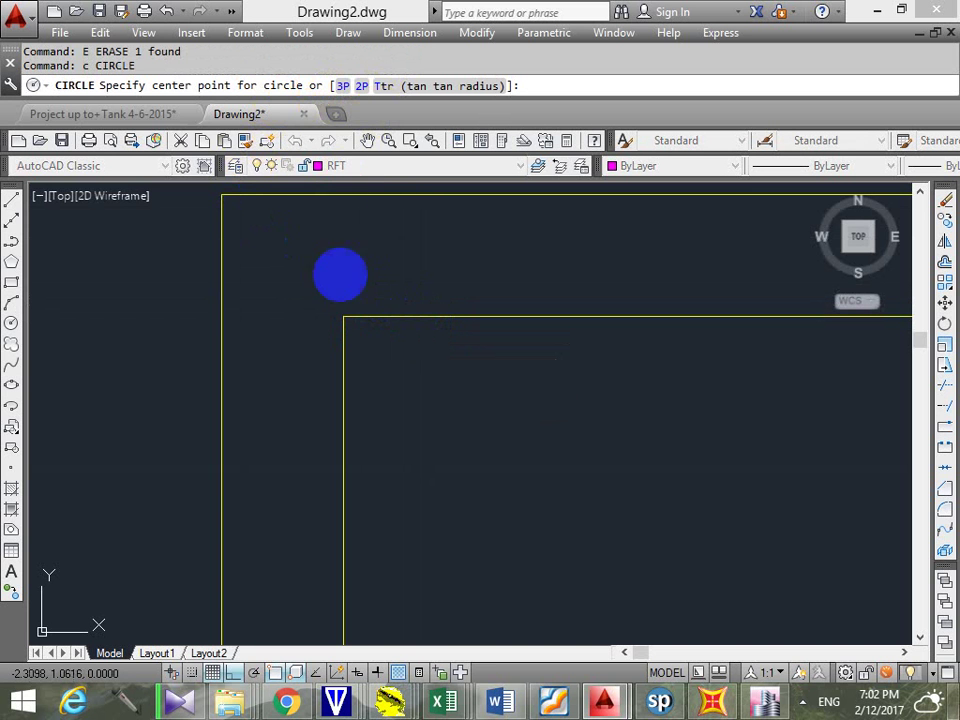
{"action": "left_click", "coordinate": [344, 318]}
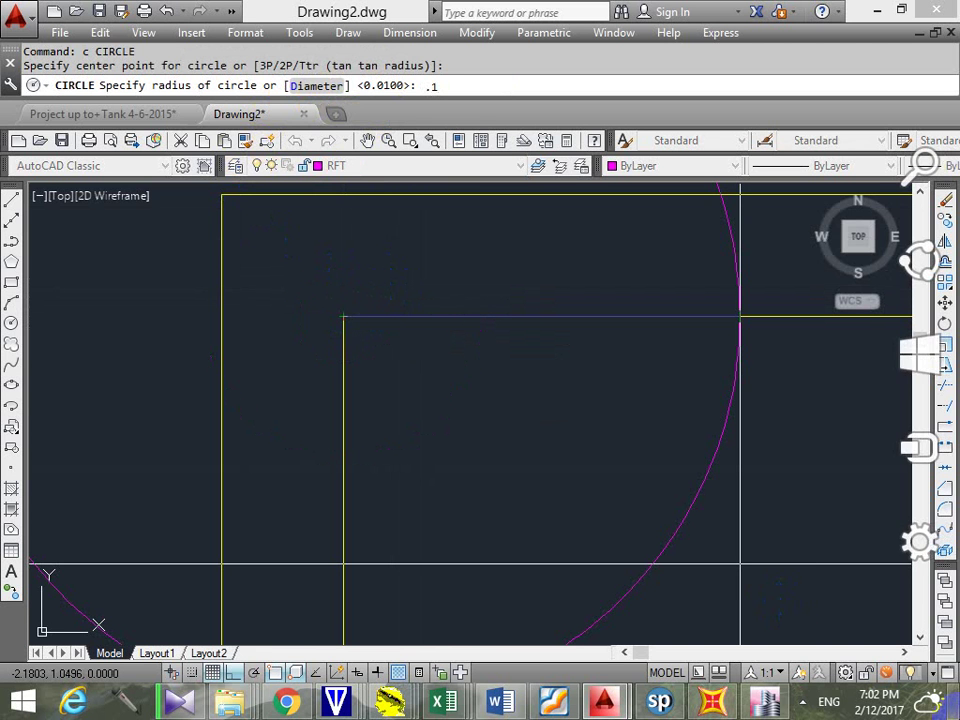
{"action": "key", "text": "BackSpace"}
{"action": "key", "text": "Return"}
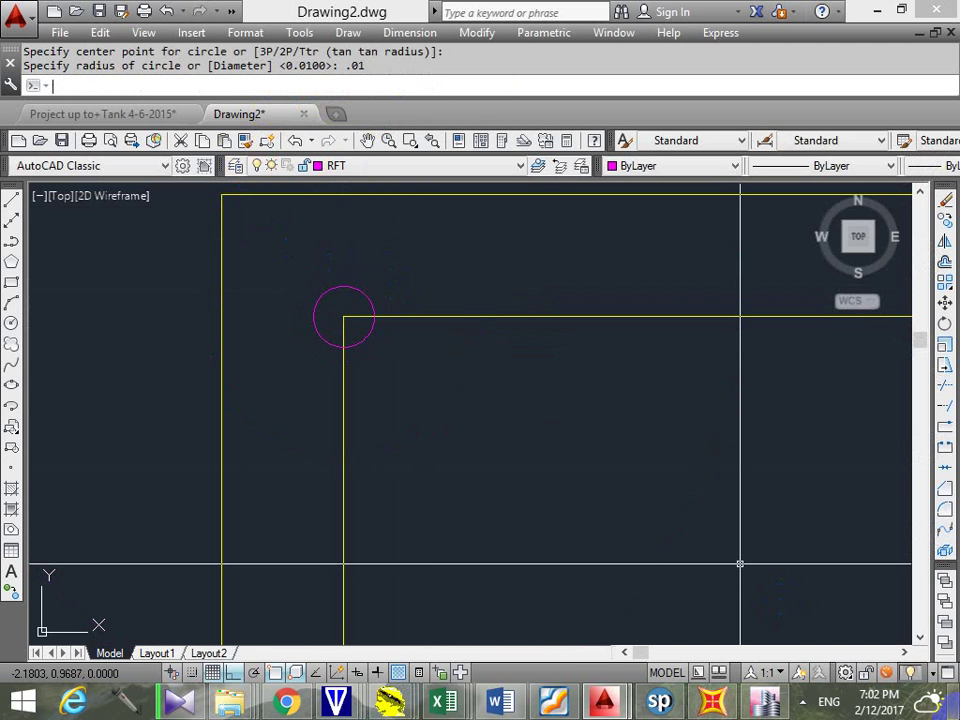
Create a rectangular array from the bar circle at the outer upper corner of the left flange's cover line
{"action": "scroll", "coordinate": [755, 563], "scroll_direction": "down", "scroll_amount": 5}
{"action": "mouse_move", "coordinate": [756, 561]}
{"action": "middle_mouse_down"}
{"action": "mouse_move", "coordinate": [600, 456]}
{"action": "mouse_move", "coordinate": [534, 433]}
{"action": "mouse_move", "coordinate": [509, 396]}
{"action": "middle_mouse_up"}
{"action": "scroll", "coordinate": [470, 398], "scroll_direction": "up", "scroll_amount": 3}
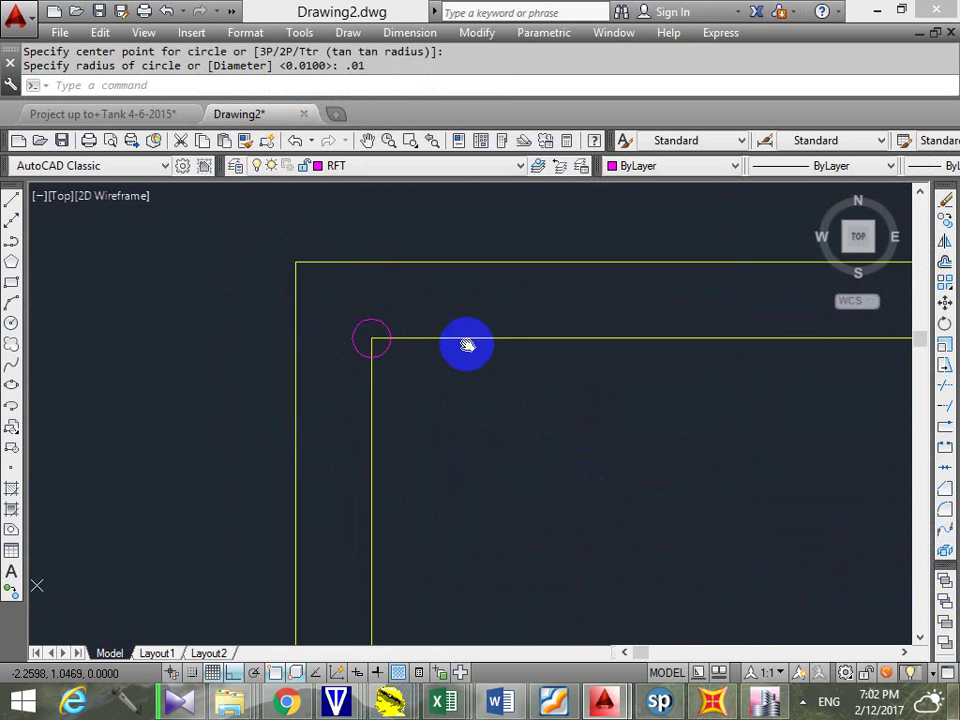
{"action": "scroll", "coordinate": [465, 343], "scroll_direction": "down", "scroll_amount": 3}
{"action": "key", "text": "Escape"}
{"action": "scroll", "coordinate": [343, 328], "scroll_direction": "up", "scroll_amount": 5}
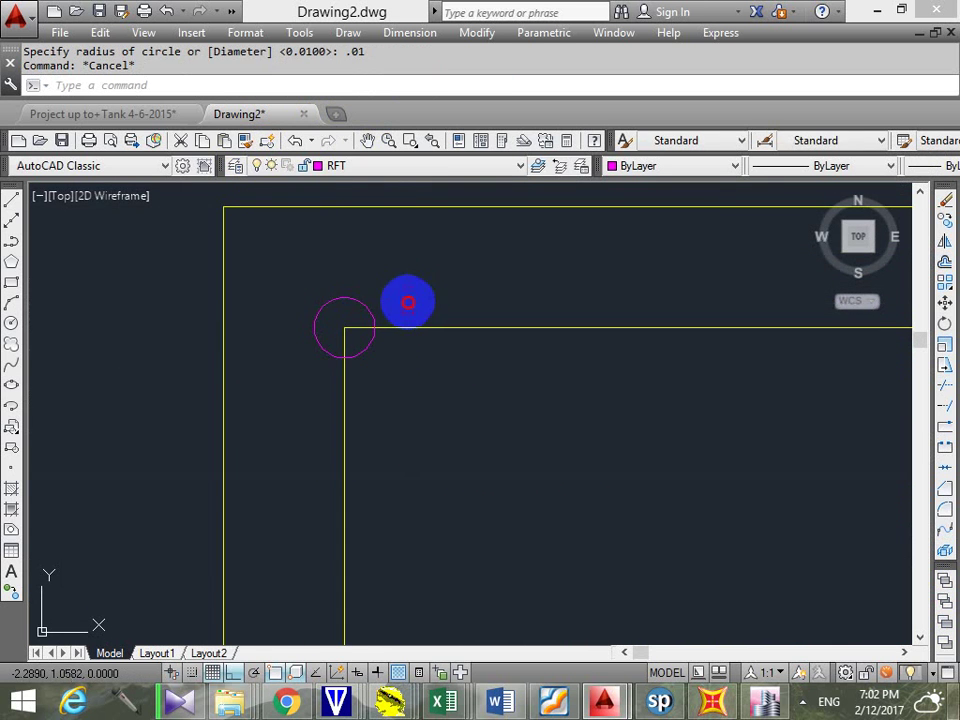
{"action": "left_click", "coordinate": [344, 328]}
{"action": "left_click", "coordinate": [441, 352]}
{"action": "type", "text": "ar"}
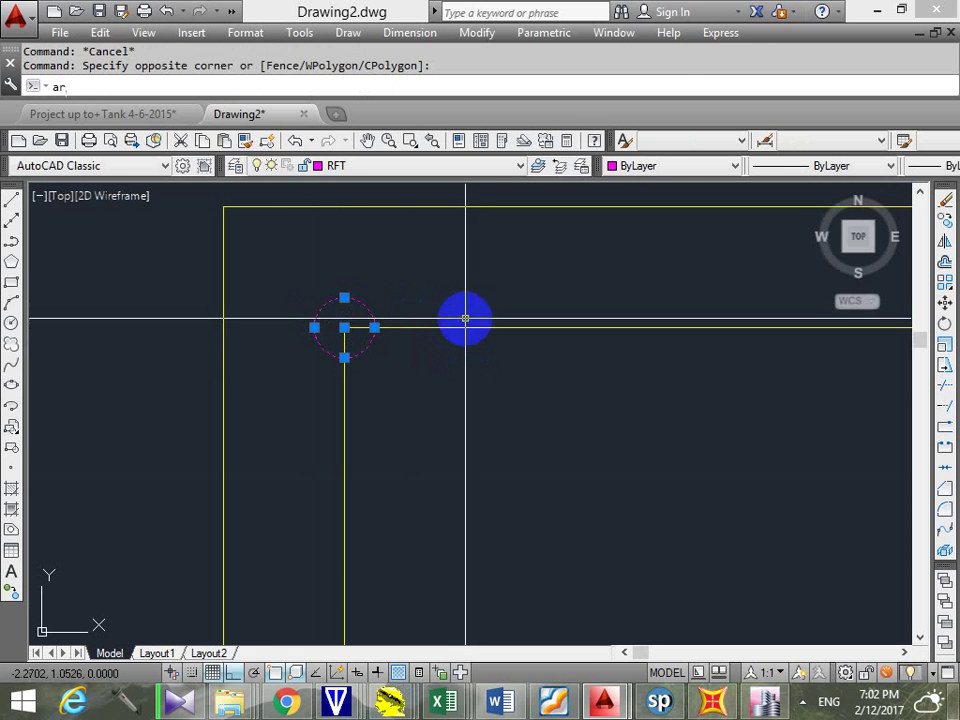
{"action": "key", "text": "Return"}
{"action": "type", "text": "r"}
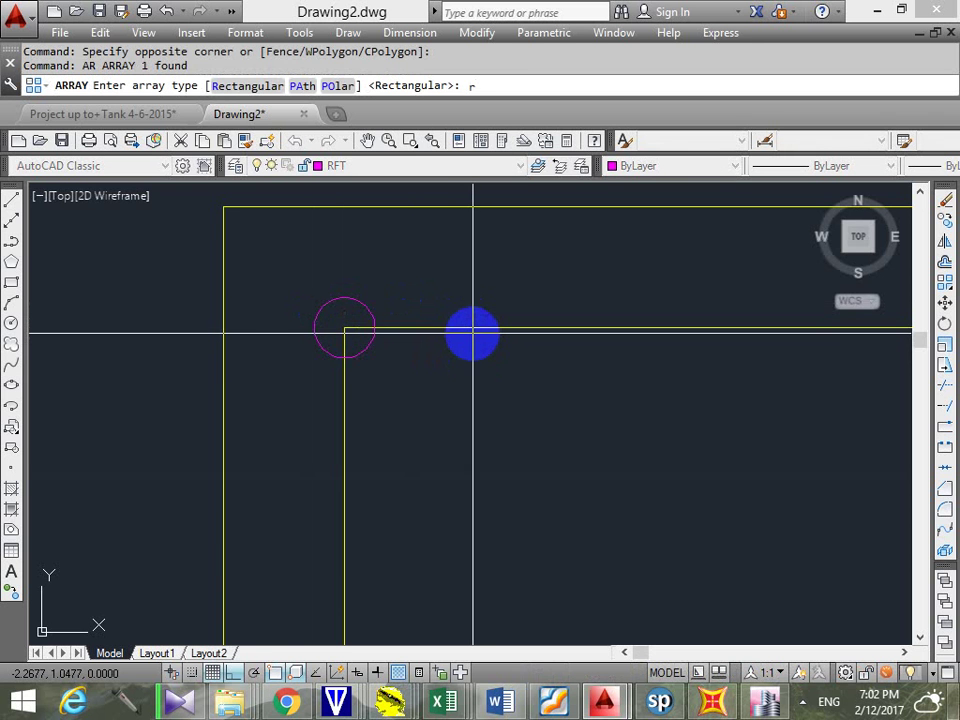
{"action": "key", "text": "Return"}
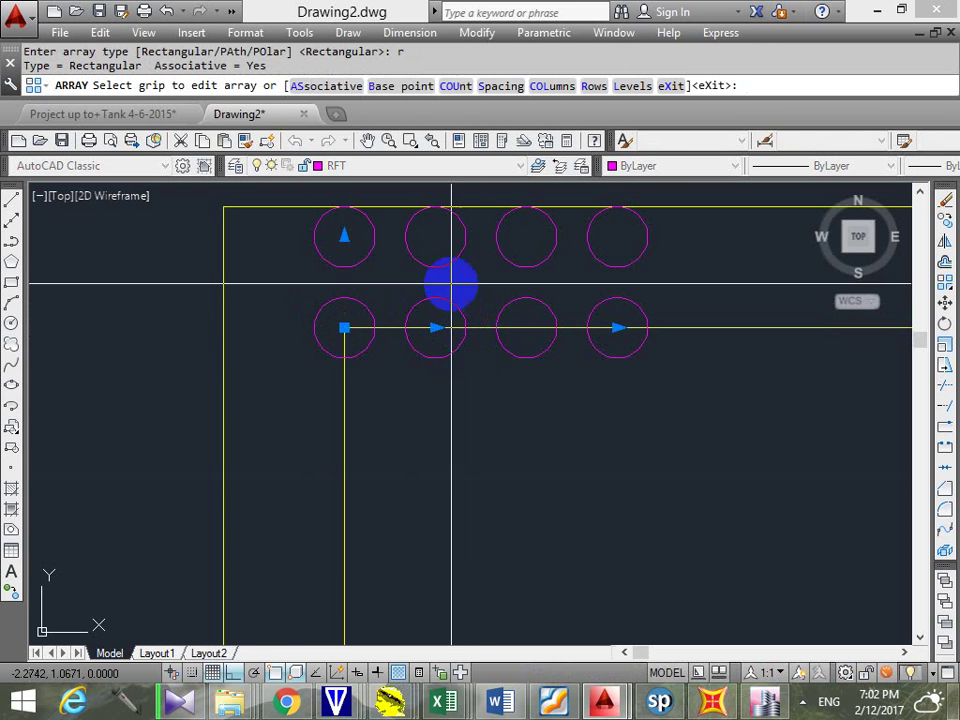
Set the bar array's column spacing and row spacing to 0.07 each
{"action": "left_click", "coordinate": [505, 87]}
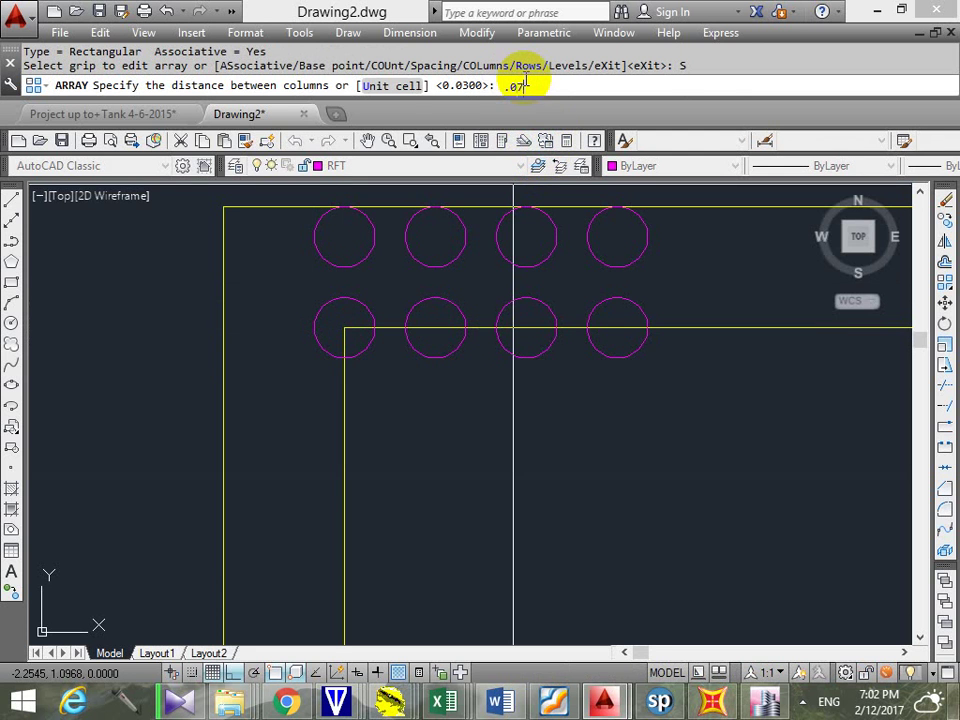
{"action": "key", "text": "Return"}
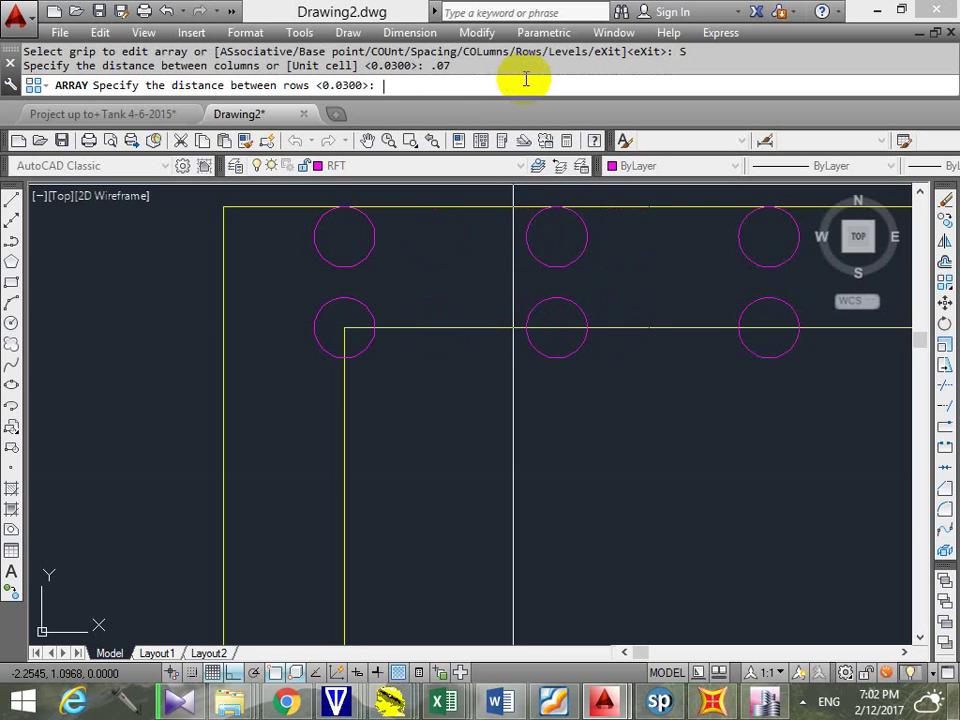
{"action": "scroll", "coordinate": [551, 335], "scroll_direction": "down", "scroll_amount": 4}
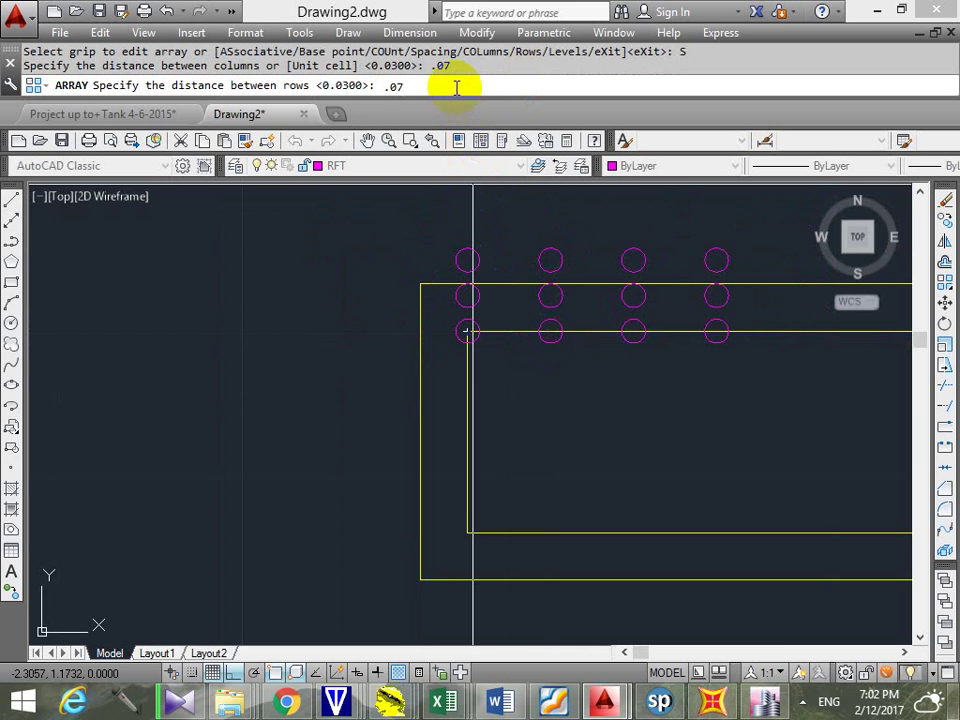
{"action": "key", "text": "Return"}
{"action": "scroll", "coordinate": [636, 262], "scroll_direction": "down", "scroll_amount": 4}
{"action": "middle_click_drag", "start_coordinate": [636, 268], "coordinate": [561, 313]}
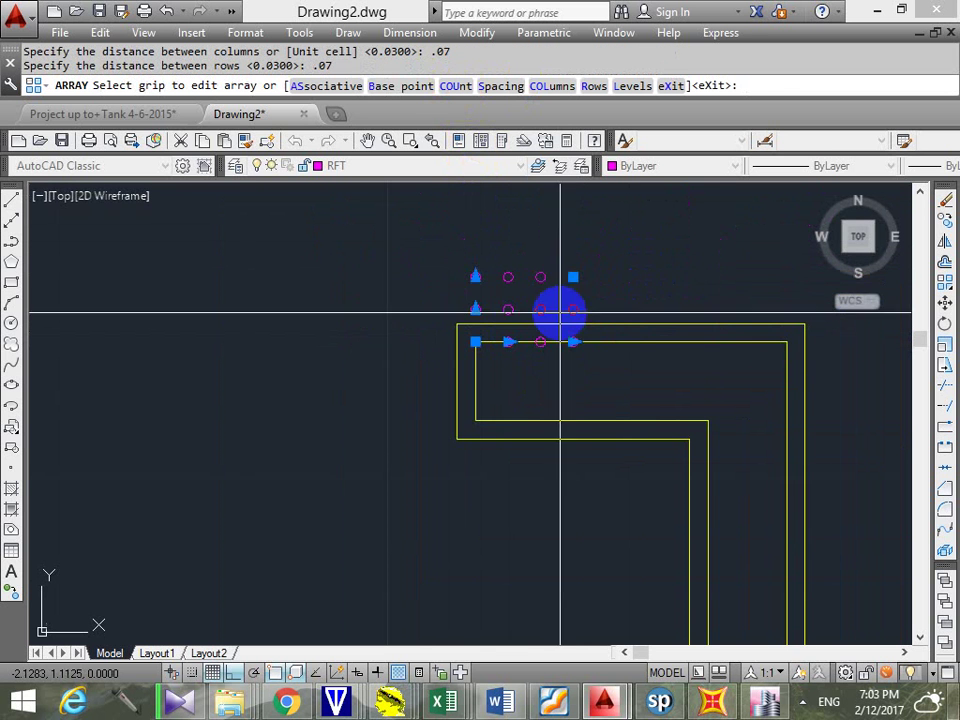
Flip the bar array downward into the left flange with four columns and three rows, and finish the array
{"action": "left_click", "coordinate": [573, 277]}
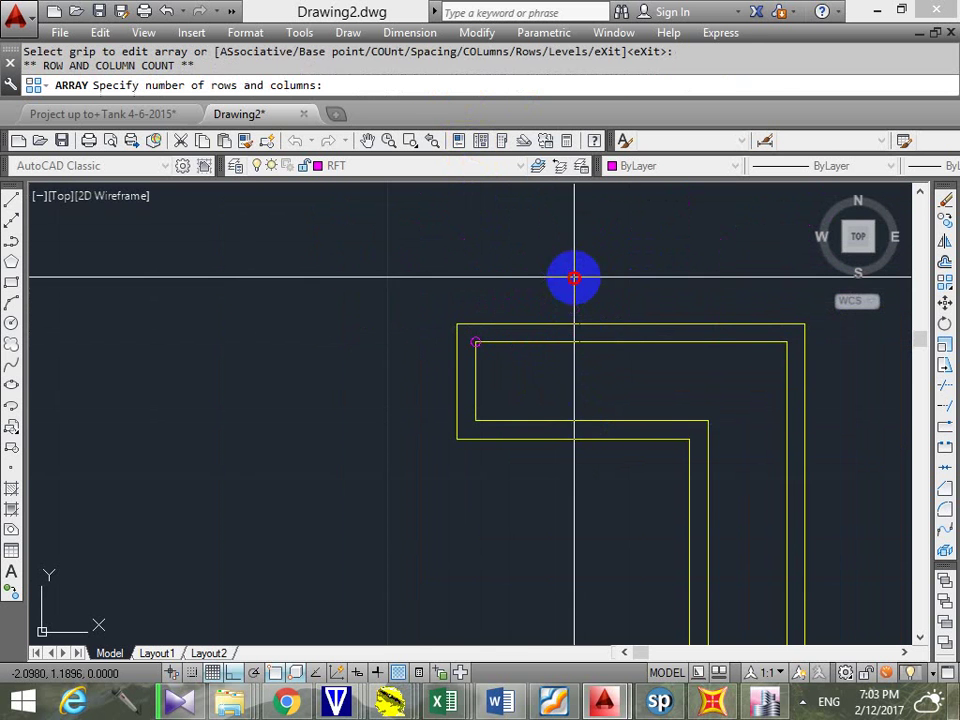
{"action": "left_click", "coordinate": [574, 422]}
{"action": "scroll", "coordinate": [580, 418], "scroll_direction": "up", "scroll_amount": 4}
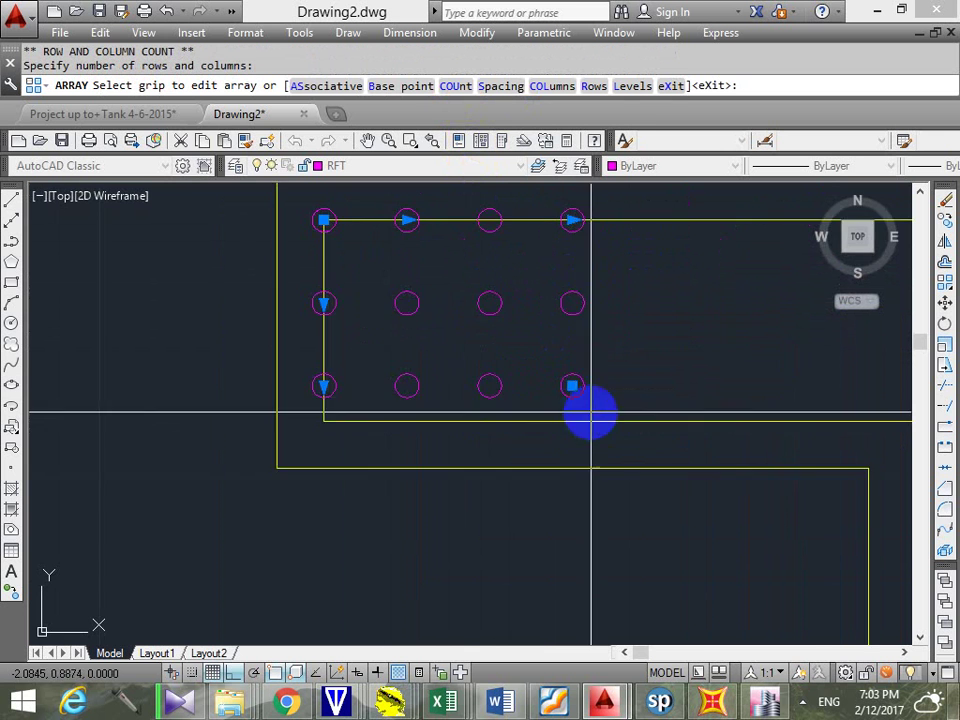
{"action": "middle_click_drag", "start_coordinate": [589, 414], "coordinate": [662, 422]}
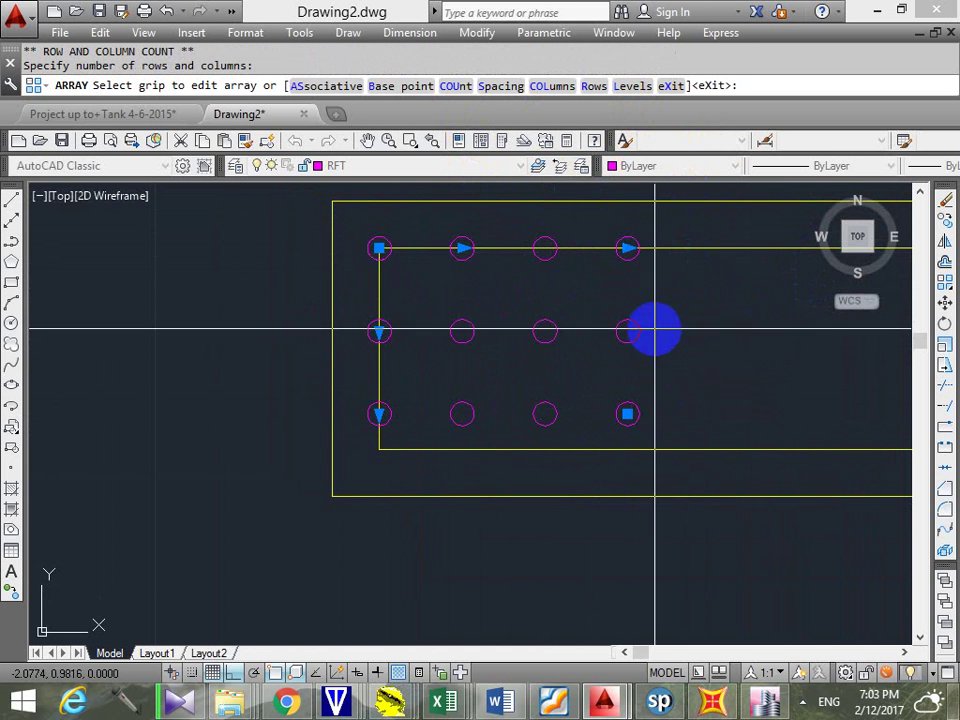
{"action": "key", "text": "Escape"}
Set the column spacing of the left flange's bar array to 0.0600 in its properties
{"action": "left_click", "coordinate": [564, 392]}
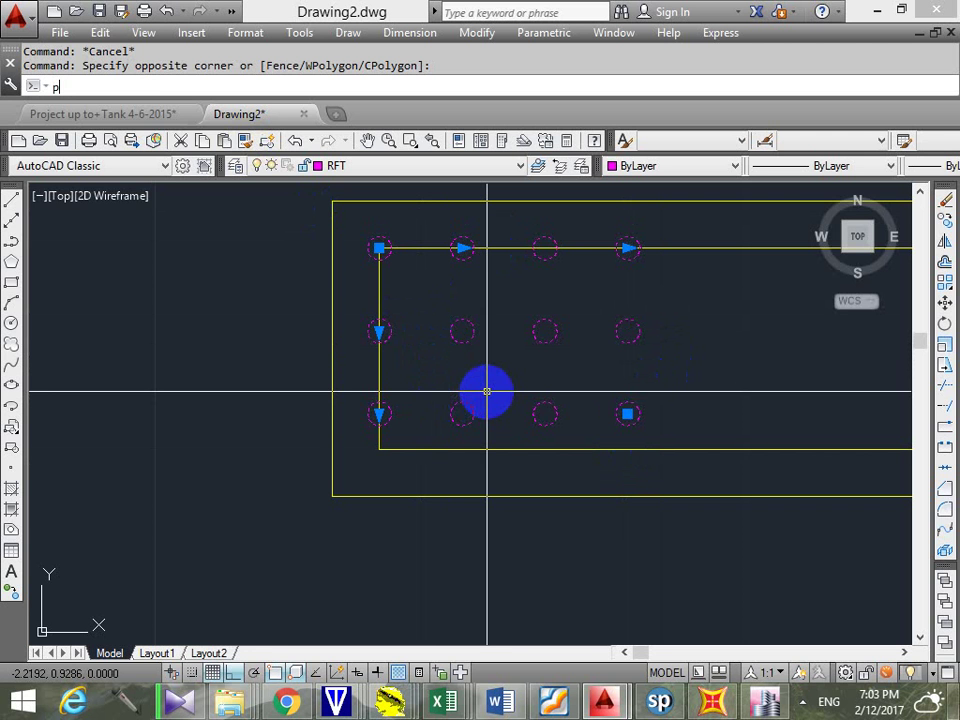
{"action": "type", "text": "r"}
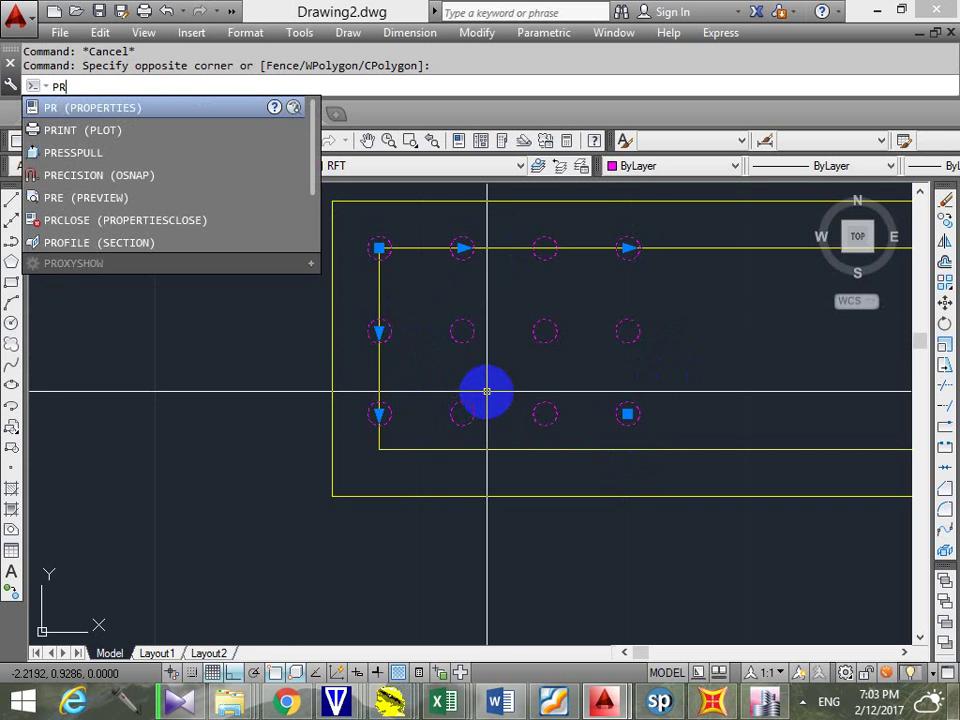
{"action": "key", "text": "Return"}
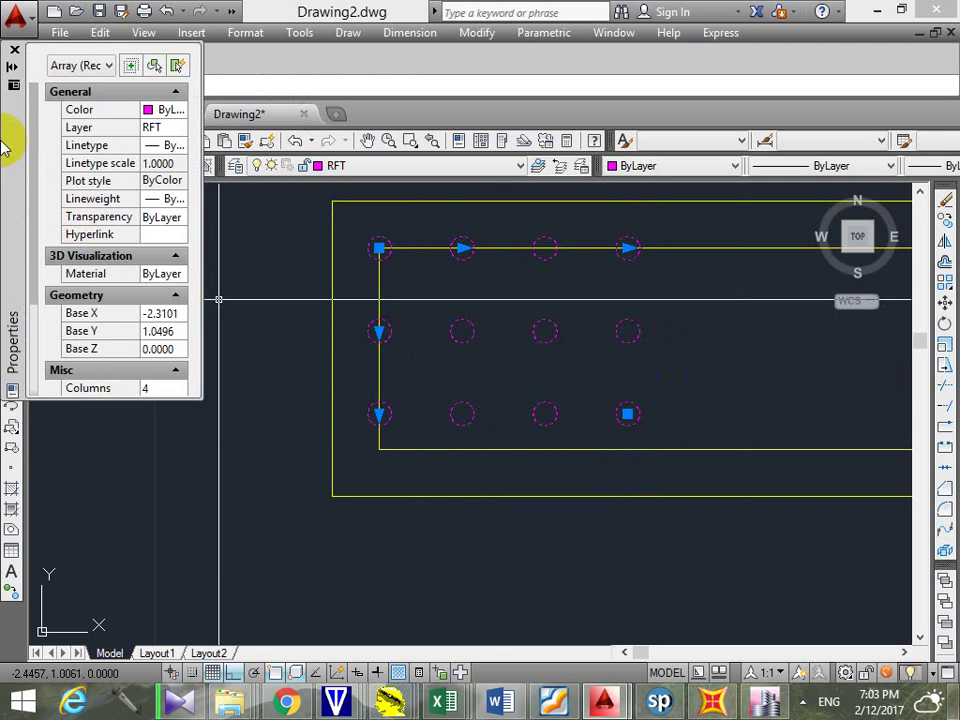
{"action": "left_click_drag", "start_coordinate": [31, 127], "coordinate": [31, 226]}
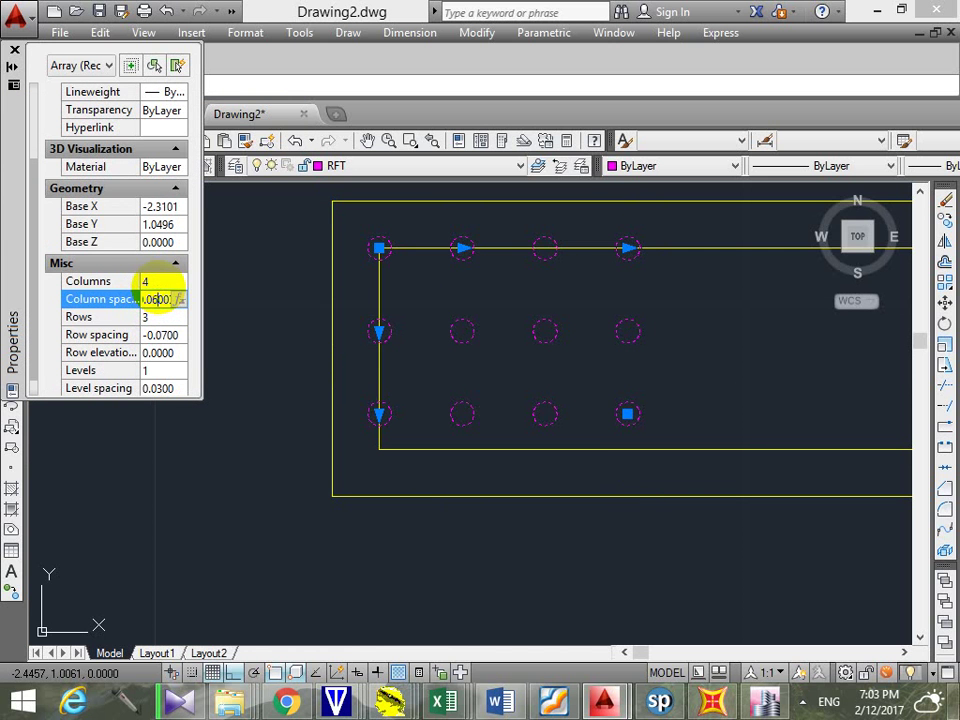
{"action": "left_click", "coordinate": [160, 317]}
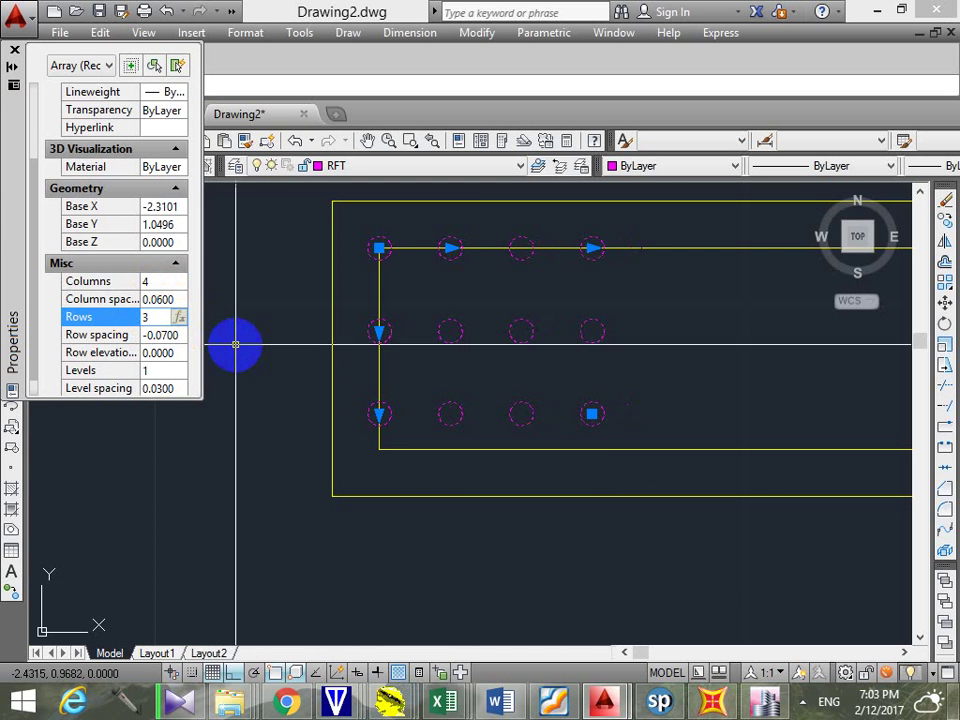
Set the bar array's row spacing to -0.0500 and extend the array down to four rows
{"action": "left_click", "coordinate": [159, 336]}
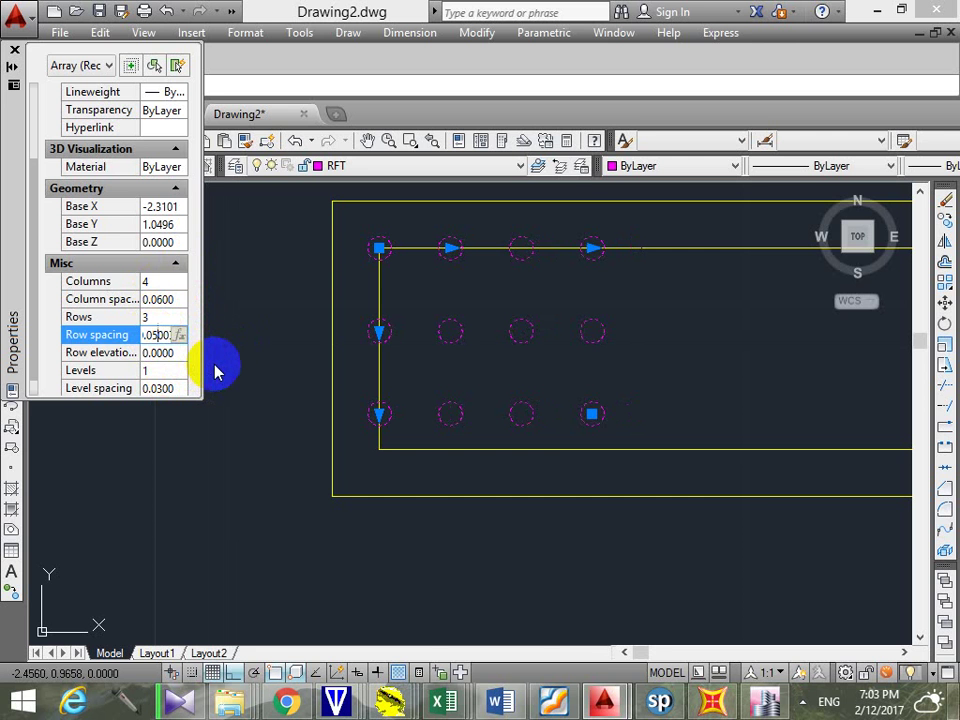
{"action": "type", "text": "-0.0500"}
{"action": "key", "text": "Tab"}
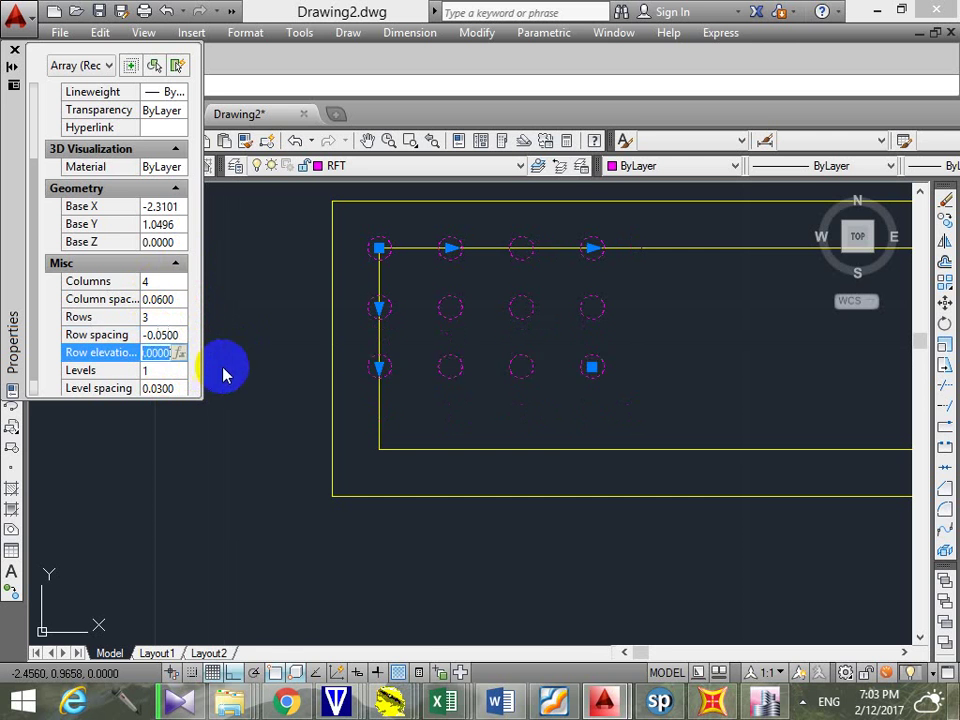
{"action": "left_click", "coordinate": [590, 370]}
{"action": "left_click", "coordinate": [591, 454]}
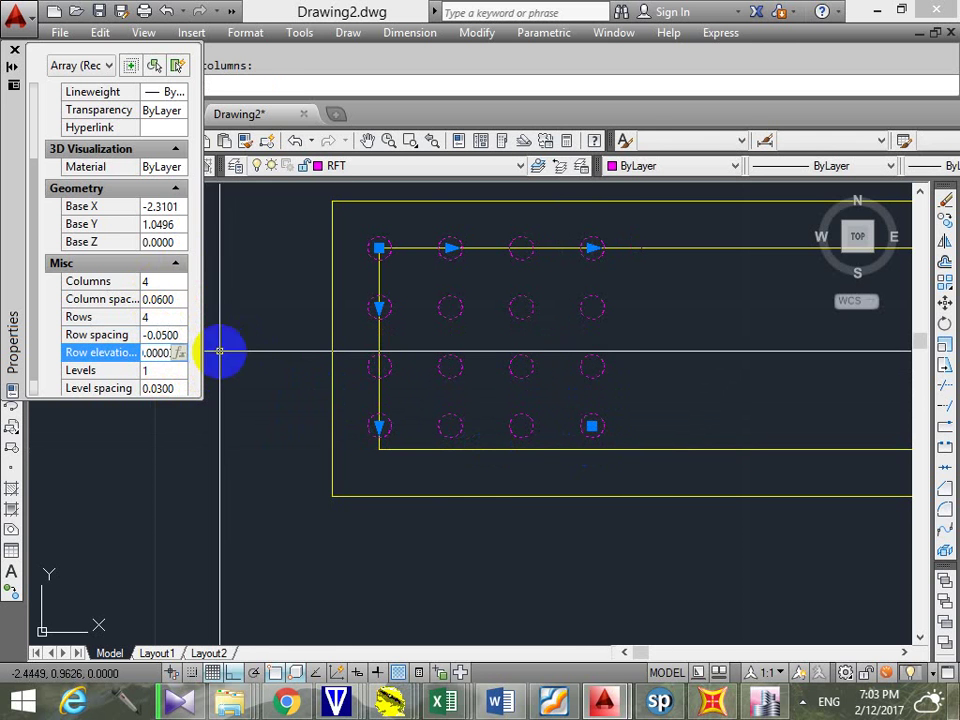
Set the row spacing of the four-row bar array to -0.0550 and close its properties
{"action": "left_click", "coordinate": [168, 335]}
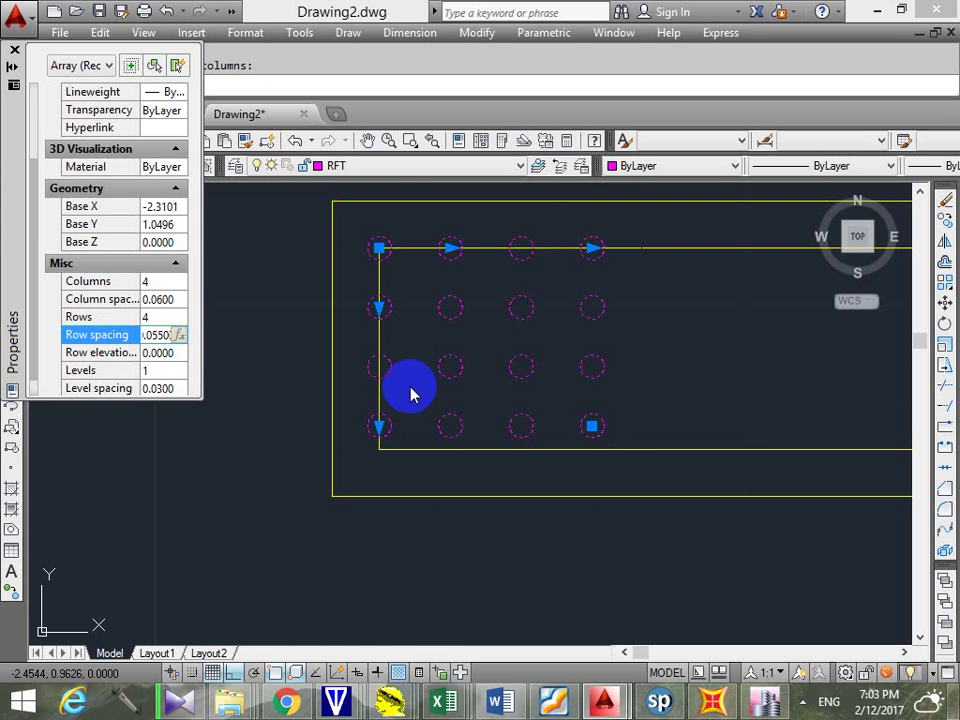
{"action": "key", "text": "Tab"}
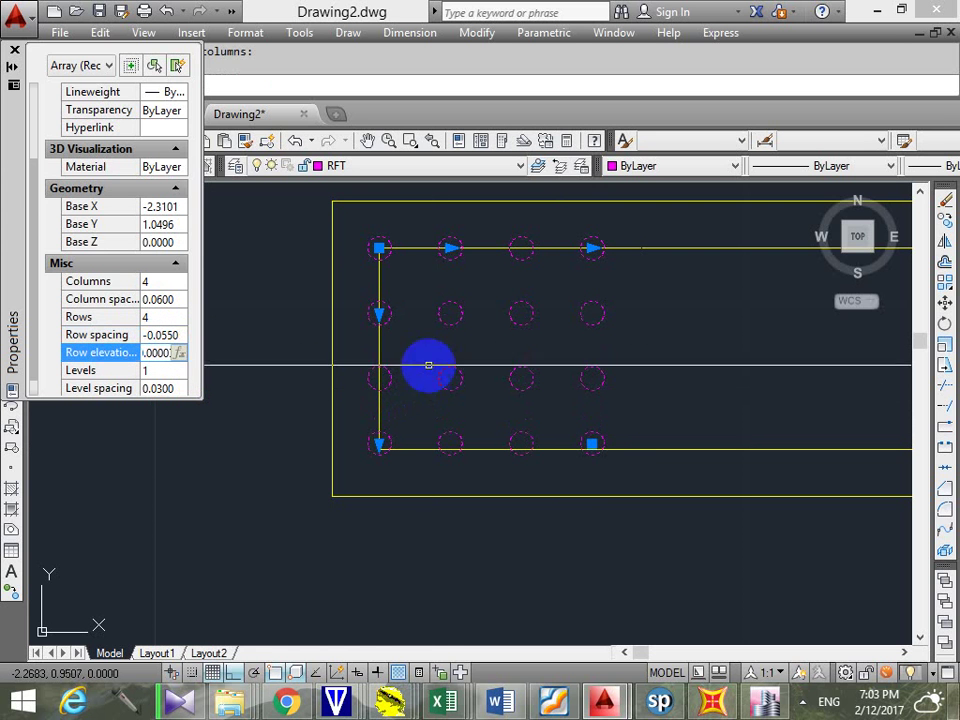
{"action": "left_click", "coordinate": [12, 57]}
{"action": "key", "text": "Escape"}
Reopen the bar array's properties and set its row spacing to -0.0570 so the last row meets the cover line
{"action": "left_click", "coordinate": [628, 296]}
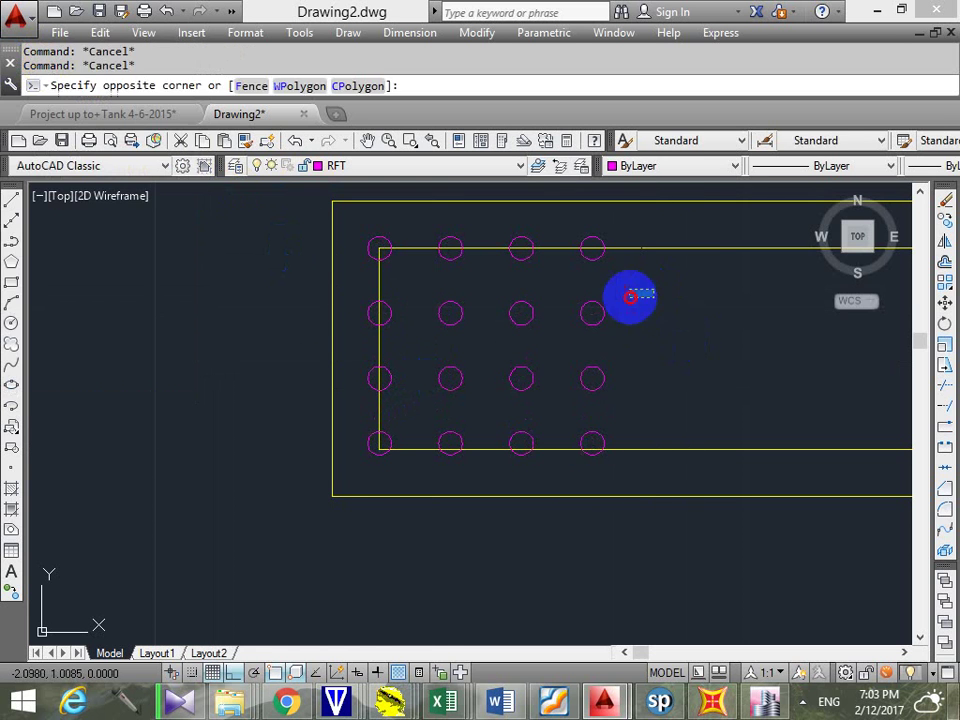
{"action": "left_click", "coordinate": [606, 396]}
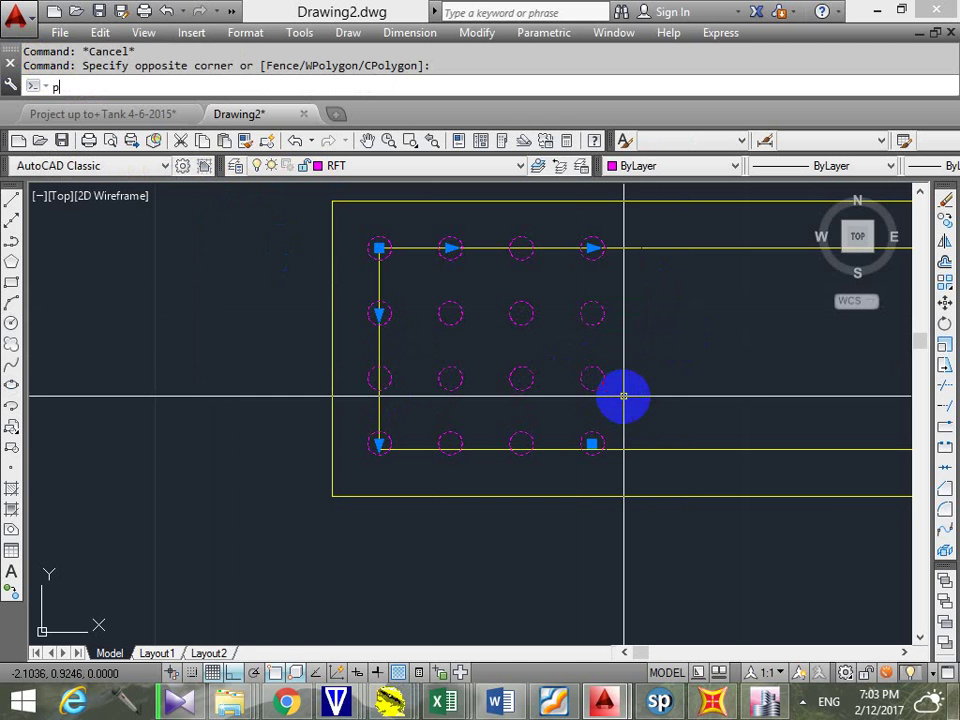
{"action": "type", "text": "pr"}
{"action": "key", "text": "Return"}
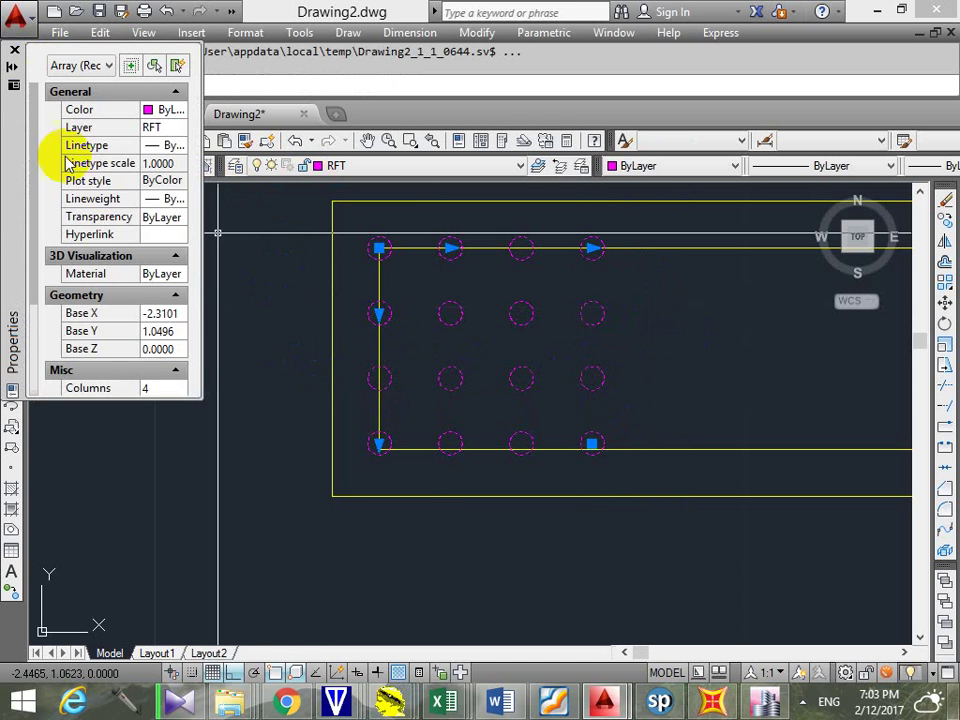
{"action": "left_click_drag", "start_coordinate": [34, 100], "coordinate": [43, 204]}
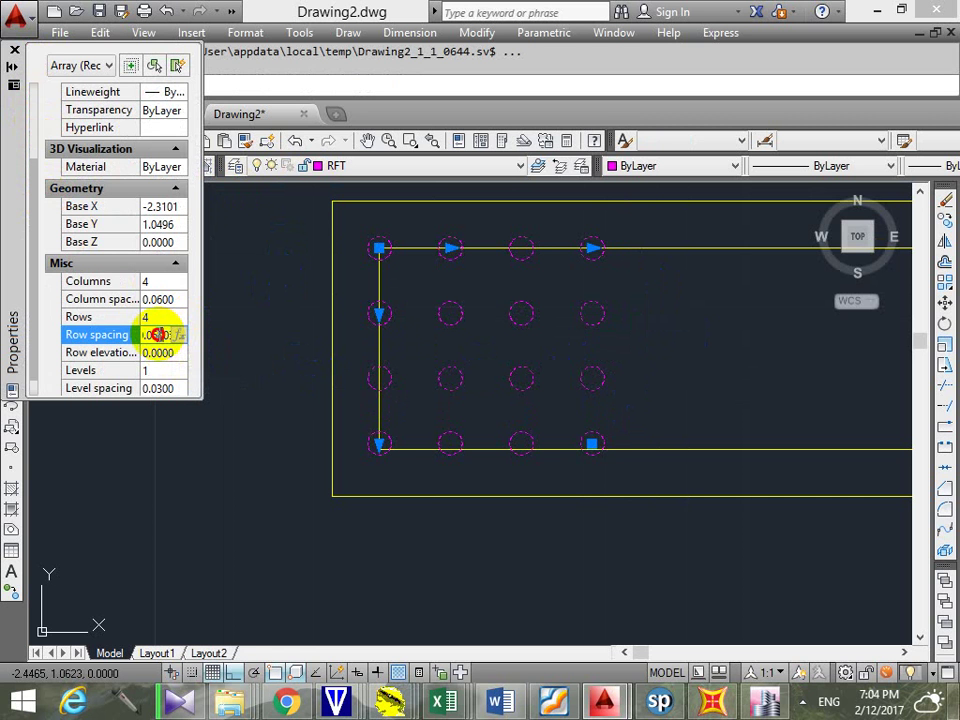
{"action": "left_click", "coordinate": [157, 335]}
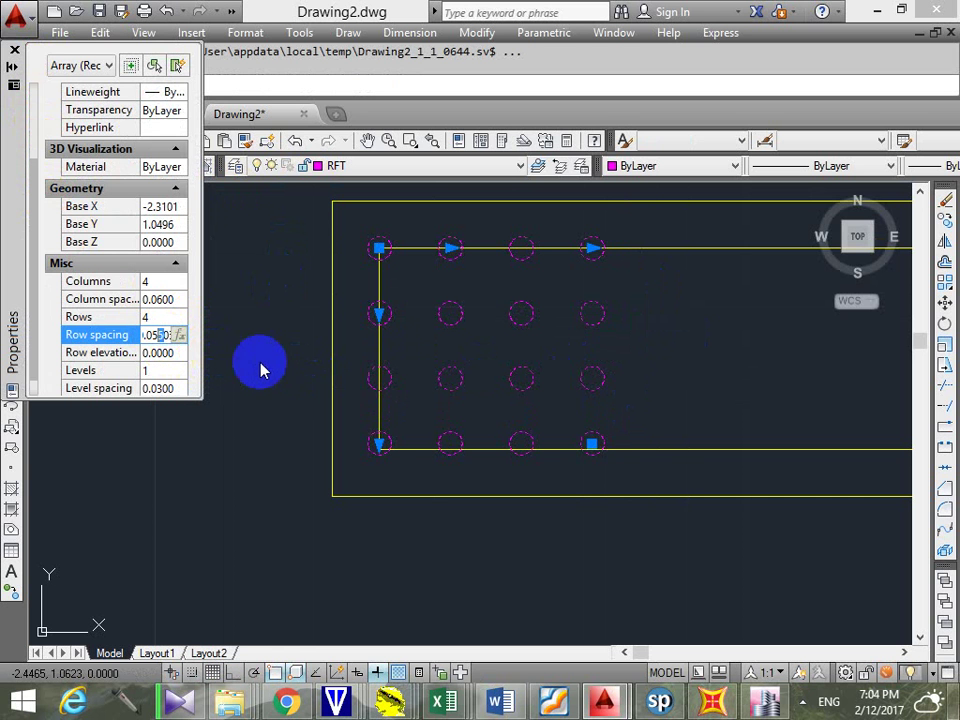
{"action": "key", "text": "Tab"}
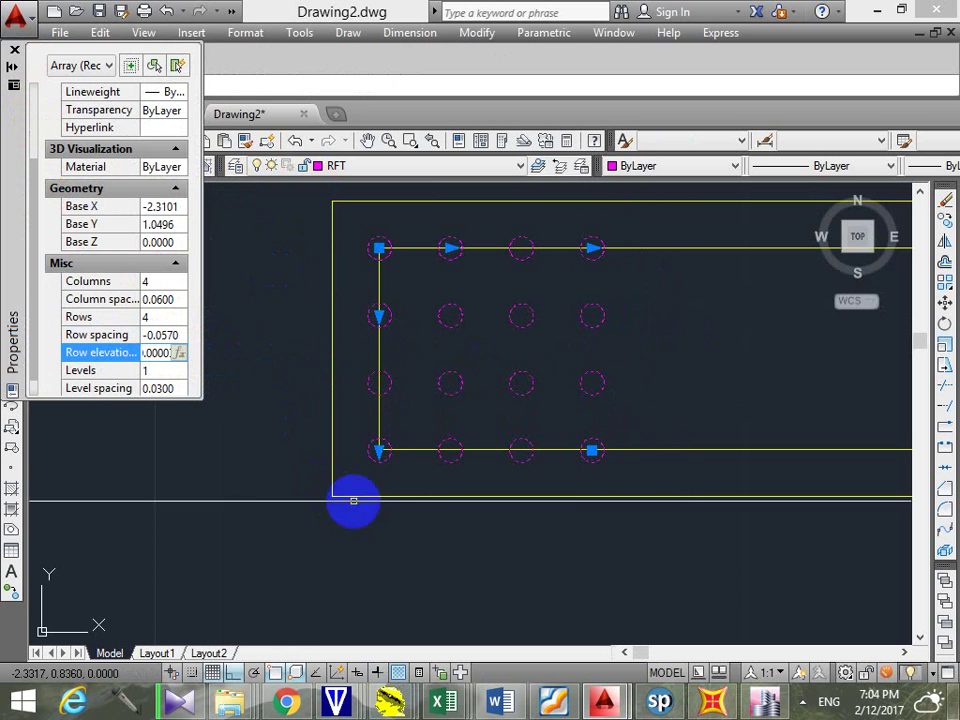
{"action": "left_click", "coordinate": [14, 49]}
{"action": "key", "text": "Escape"}
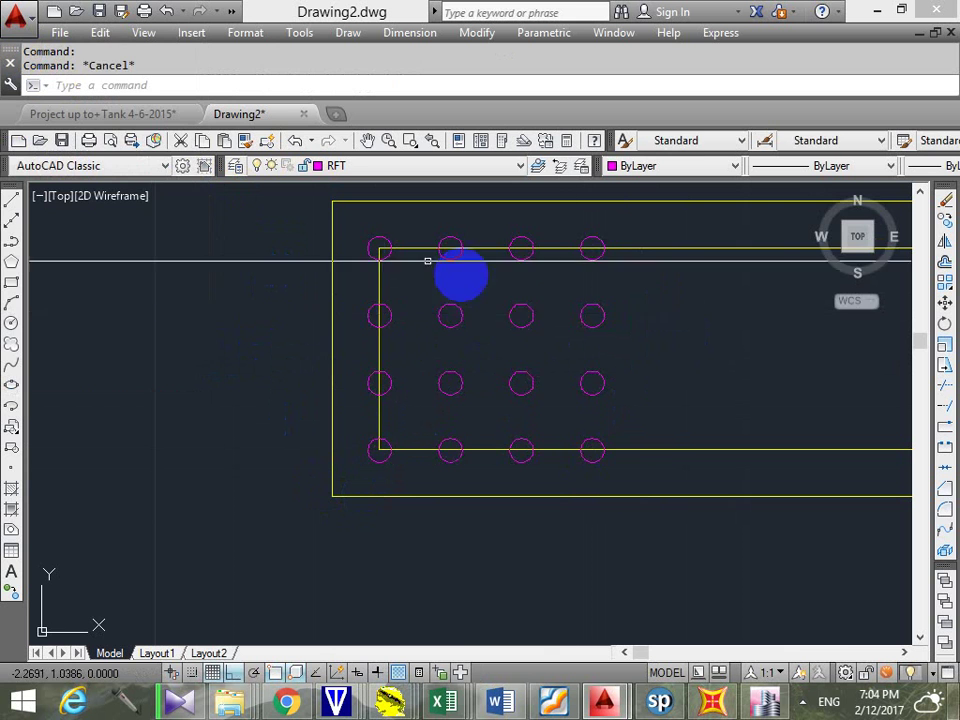
Explode the left flange's bar array into individual circles
{"action": "middle_click_drag", "start_coordinate": [653, 255], "coordinate": [518, 267]}
{"action": "left_click", "coordinate": [512, 315]}
{"action": "left_click", "coordinate": [485, 413]}
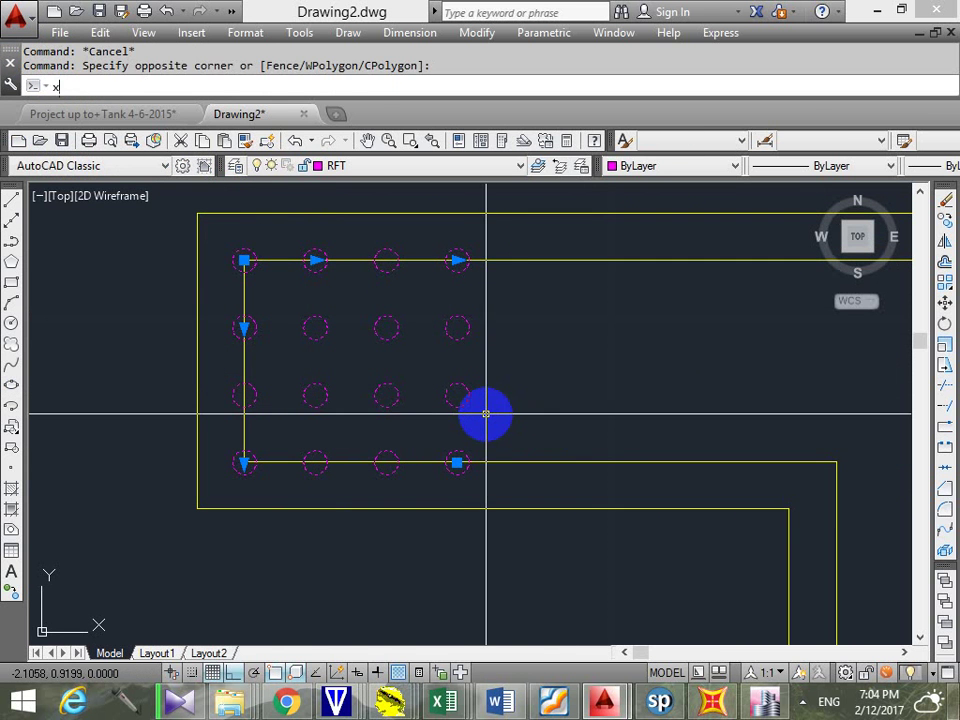
{"action": "type", "text": "x"}
{"action": "key", "text": "Return"}
Erase the four inner circles of the bar grid, keeping only the perimeter bars
{"action": "left_click", "coordinate": [407, 300]}
{"action": "left_click", "coordinate": [310, 402]}
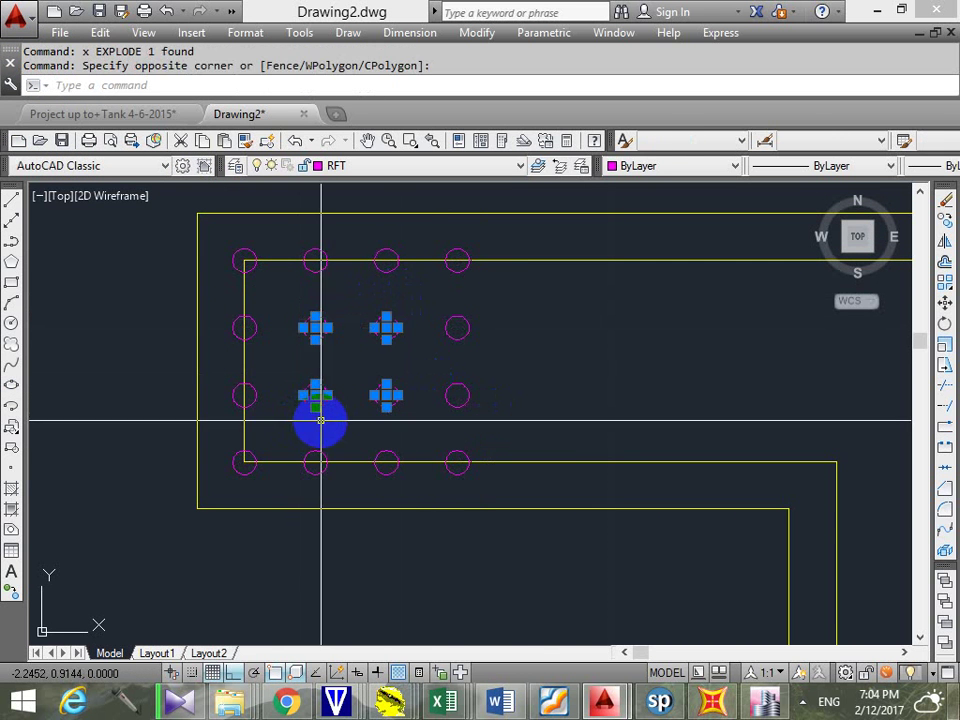
{"action": "key", "text": "Delete"}
{"action": "scroll", "coordinate": [514, 257], "scroll_direction": "down", "scroll_amount": 2}
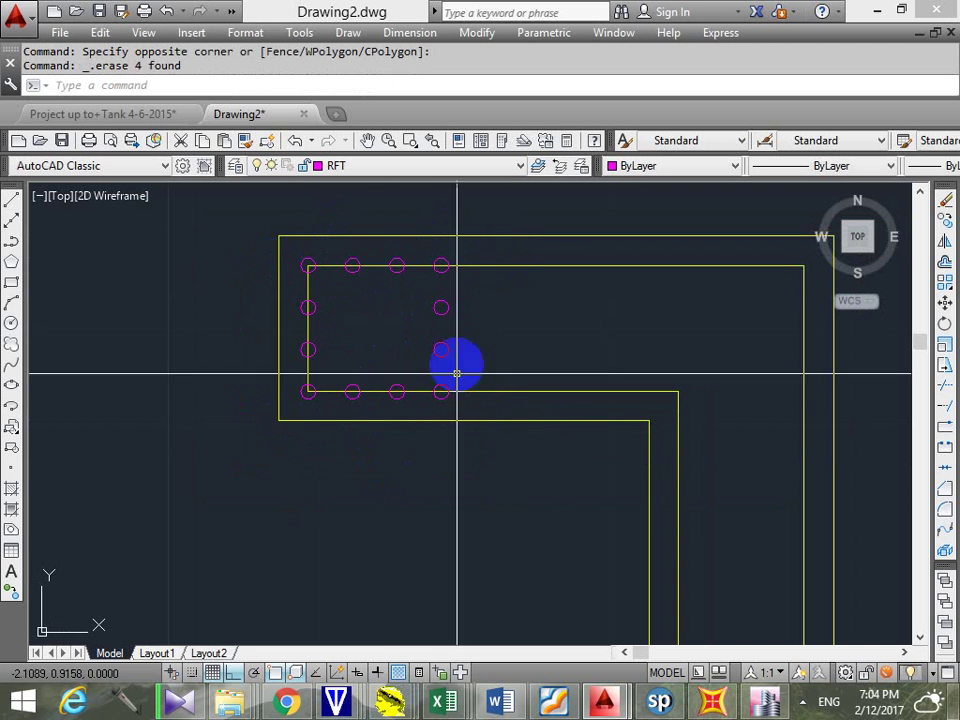
{"action": "mouse_move", "coordinate": [451, 296]}
{"action": "middle_mouse_down"}
{"action": "mouse_move", "coordinate": [450, 306]}
{"action": "mouse_move", "coordinate": [362, 313]}
{"action": "mouse_move", "coordinate": [401, 336]}
{"action": "mouse_move", "coordinate": [415, 317]}
{"action": "middle_mouse_up"}
{"action": "left_click", "coordinate": [421, 310]}
{"action": "key", "text": "Escape"}
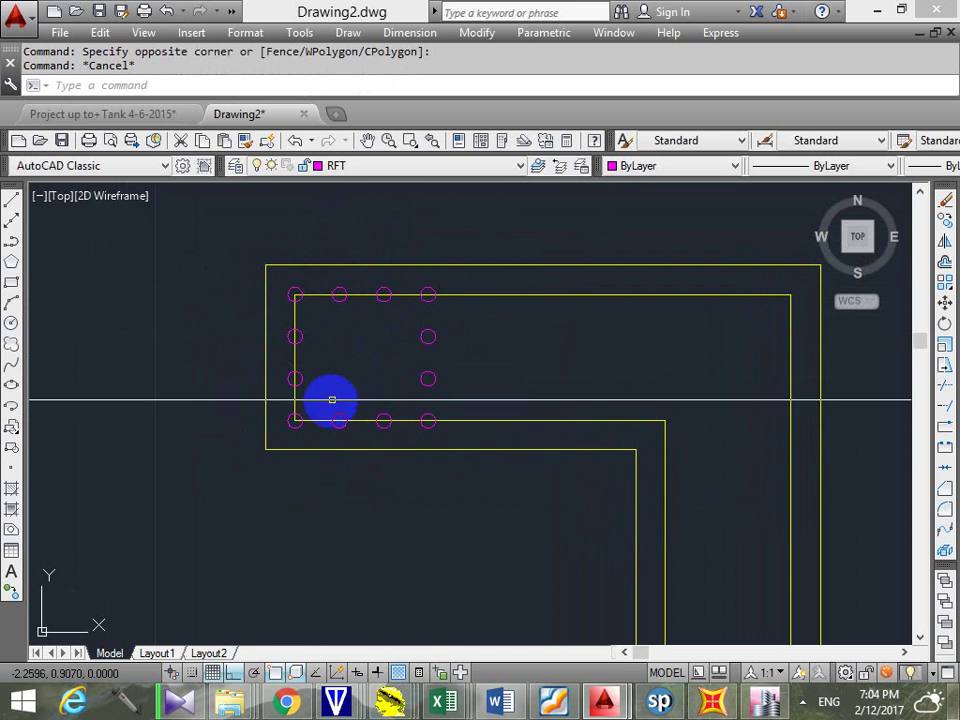
Copy the left flange's 12 perimeter bars along the flange to the outer corner of the cover line
{"action": "left_click", "coordinate": [285, 437]}
{"action": "left_click", "coordinate": [478, 282]}
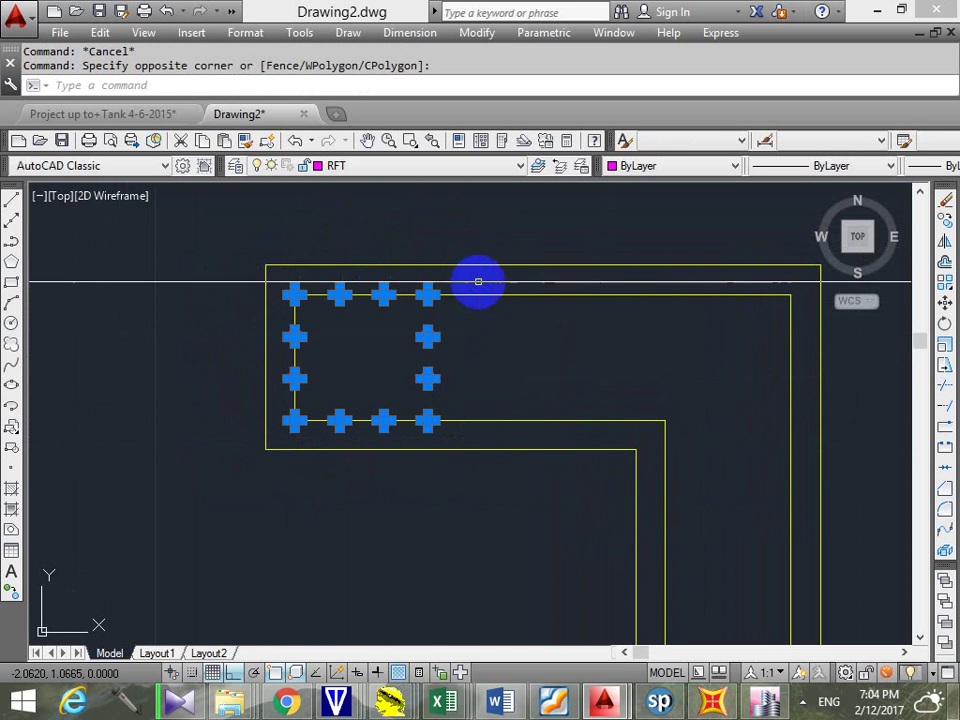
{"action": "type", "text": "co"}
{"action": "key", "text": "Return"}
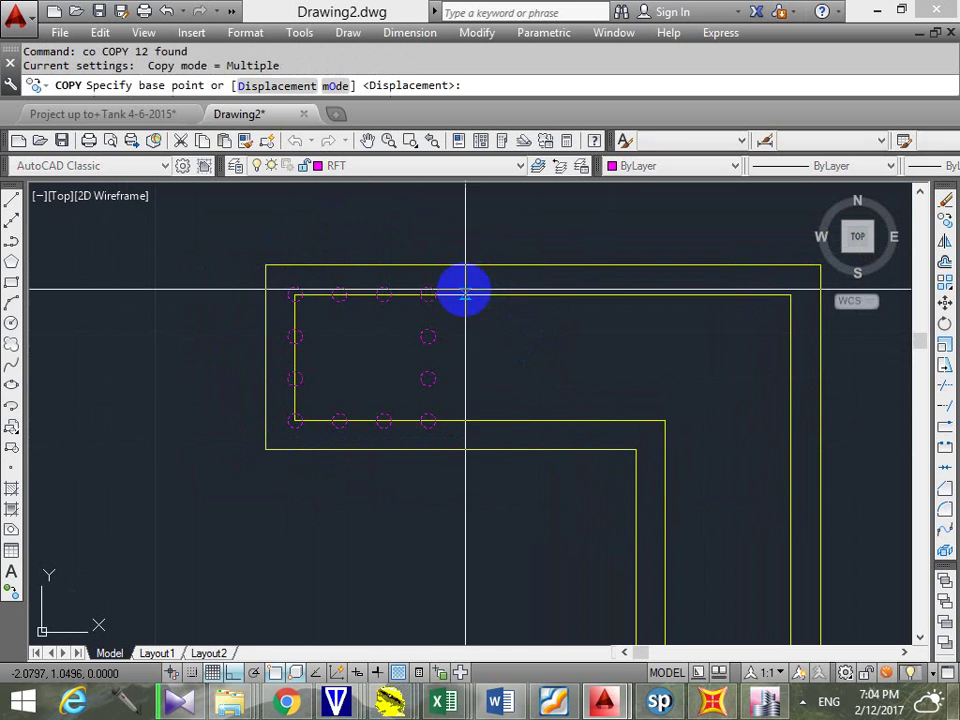
{"action": "scroll", "coordinate": [430, 294], "scroll_direction": "up", "scroll_amount": 4}
{"action": "left_click", "coordinate": [405, 304]}
{"action": "scroll", "coordinate": [405, 304], "scroll_direction": "down", "scroll_amount": 6}
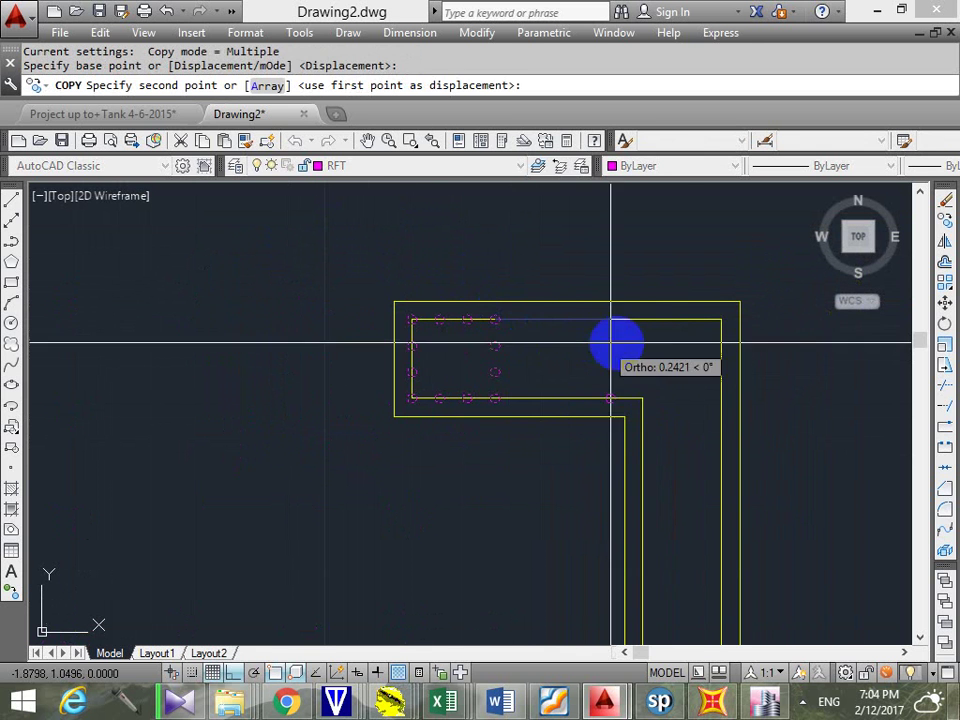
{"action": "left_click", "coordinate": [711, 321]}
{"action": "key", "text": "Escape"}
Move the inner column of four bars in the copied group onto the cover line's inner corner
{"action": "scroll", "coordinate": [662, 398], "scroll_direction": "up", "scroll_amount": 5}
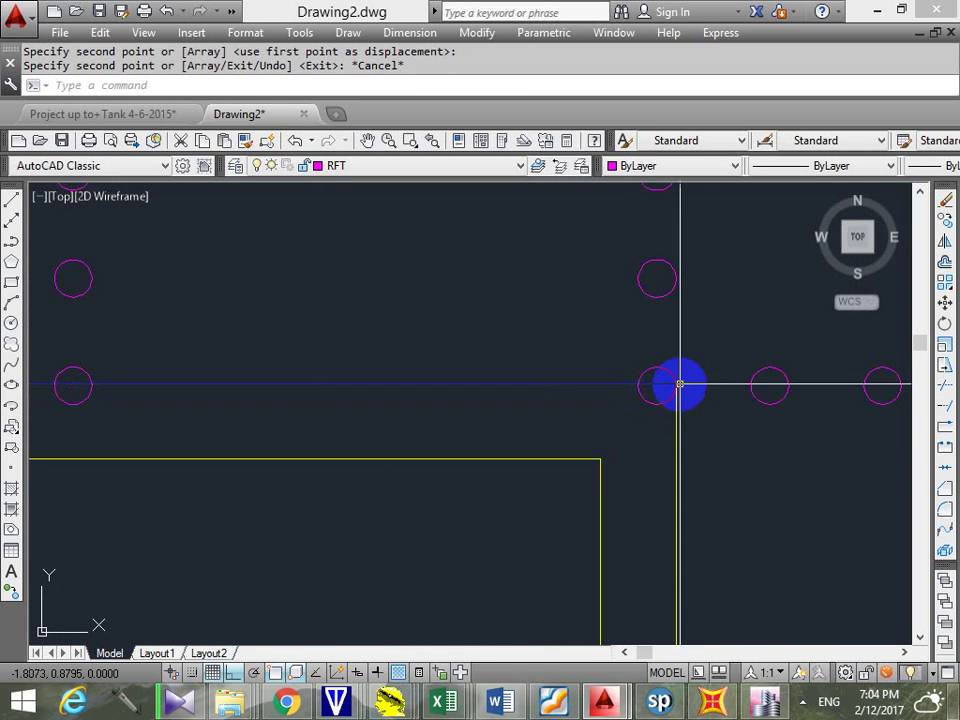
{"action": "middle_click_drag", "start_coordinate": [680, 384], "coordinate": [583, 420]}
{"action": "scroll", "coordinate": [572, 465], "scroll_direction": "down", "scroll_amount": 2}
{"action": "key", "text": "Escape"}
{"action": "key", "text": "Escape"}
{"action": "left_click", "coordinate": [534, 480]}
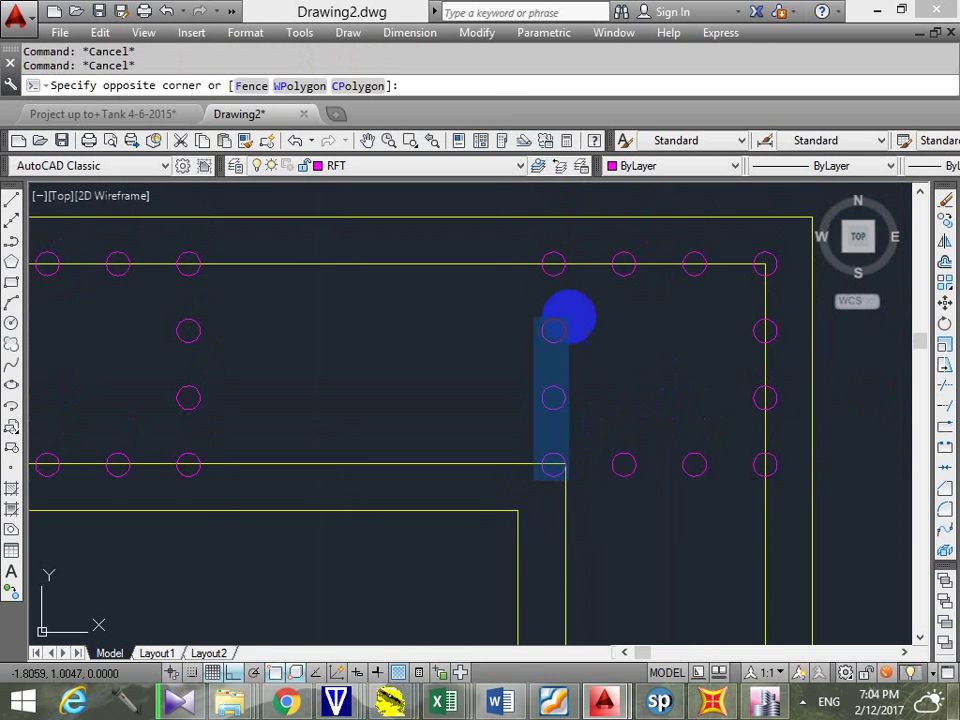
{"action": "left_click", "coordinate": [574, 238]}
{"action": "type", "text": "m"}
{"action": "key", "text": "Return"}
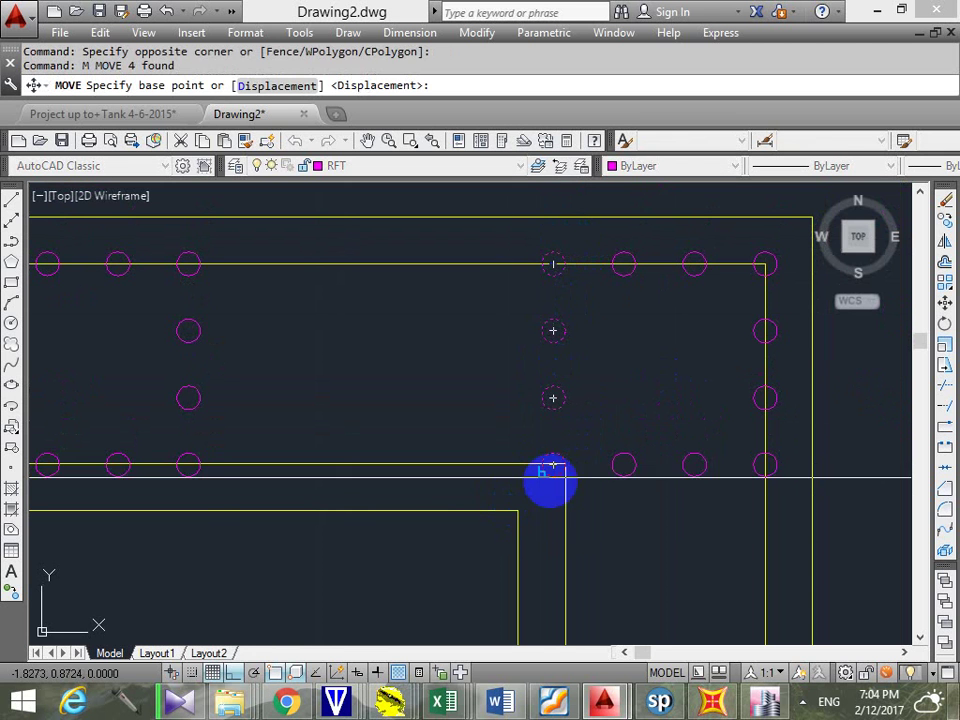
{"action": "left_click", "coordinate": [553, 464]}
{"action": "left_click", "coordinate": [565, 464]}
{"action": "middle_click_drag", "start_coordinate": [643, 465], "coordinate": [548, 471]}
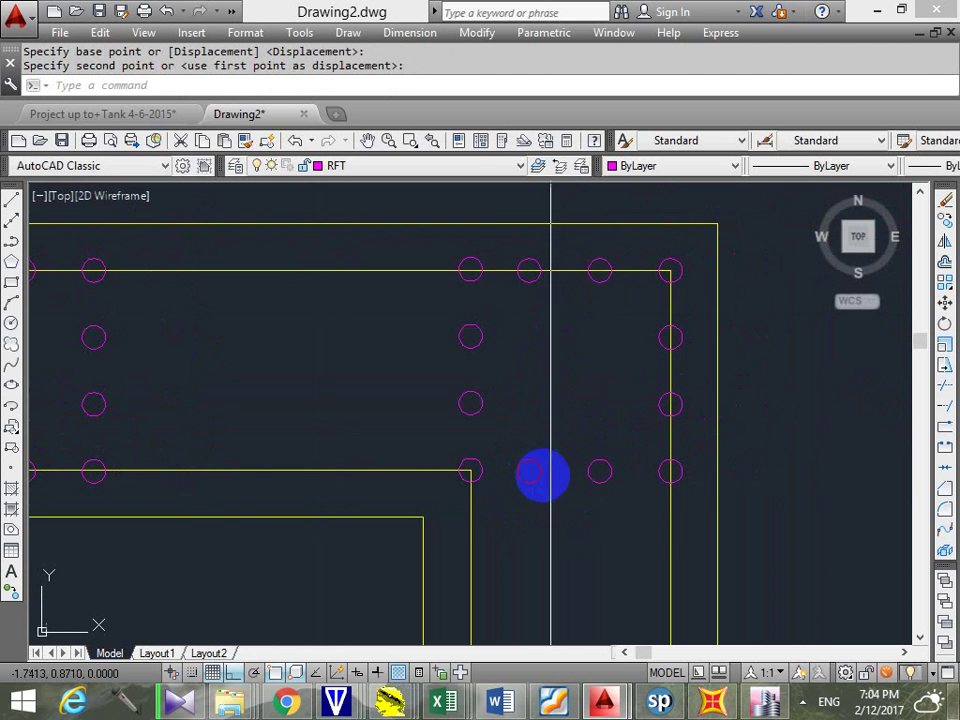
Shift the corner group's second column of two bars slightly toward the outer corner to even the spacing
{"action": "left_click", "coordinate": [511, 526]}
{"action": "left_click", "coordinate": [557, 240]}
{"action": "type", "text": "m"}
{"action": "key", "text": "Return"}
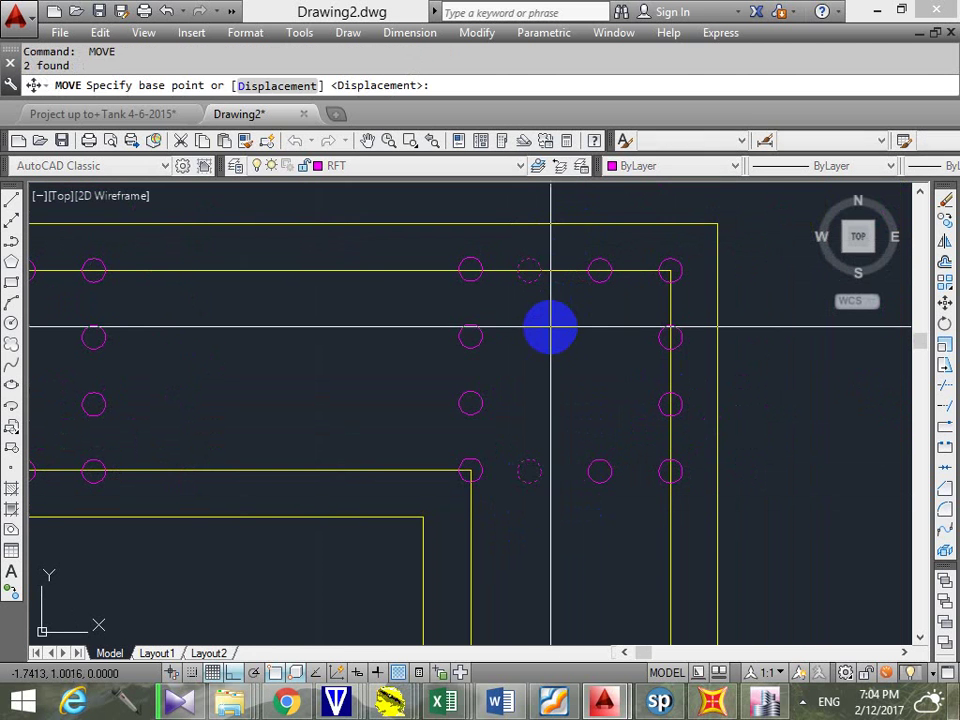
{"action": "left_click", "coordinate": [555, 326]}
{"action": "left_click", "coordinate": [566, 326]}
{"action": "key", "text": "Escape"}
Nudge the corner group's third column of two bars slightly toward the outer corner for more even spacing
{"action": "left_click", "coordinate": [576, 499]}
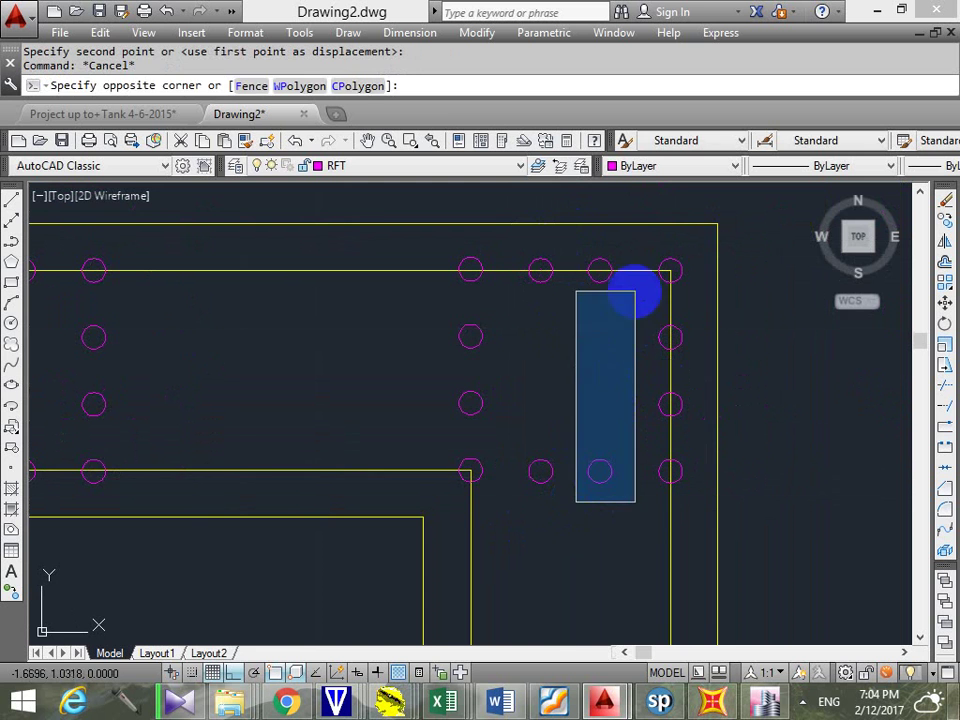
{"action": "left_click", "coordinate": [634, 257]}
{"action": "type", "text": "m"}
{"action": "key", "text": "Return"}
{"action": "left_click", "coordinate": [625, 344]}
{"action": "left_click", "coordinate": [627, 344]}
Examine the geometry properties of the 12 circles in the corner bar group, including their radius
{"action": "scroll", "coordinate": [630, 343], "scroll_direction": "down", "scroll_amount": 5}
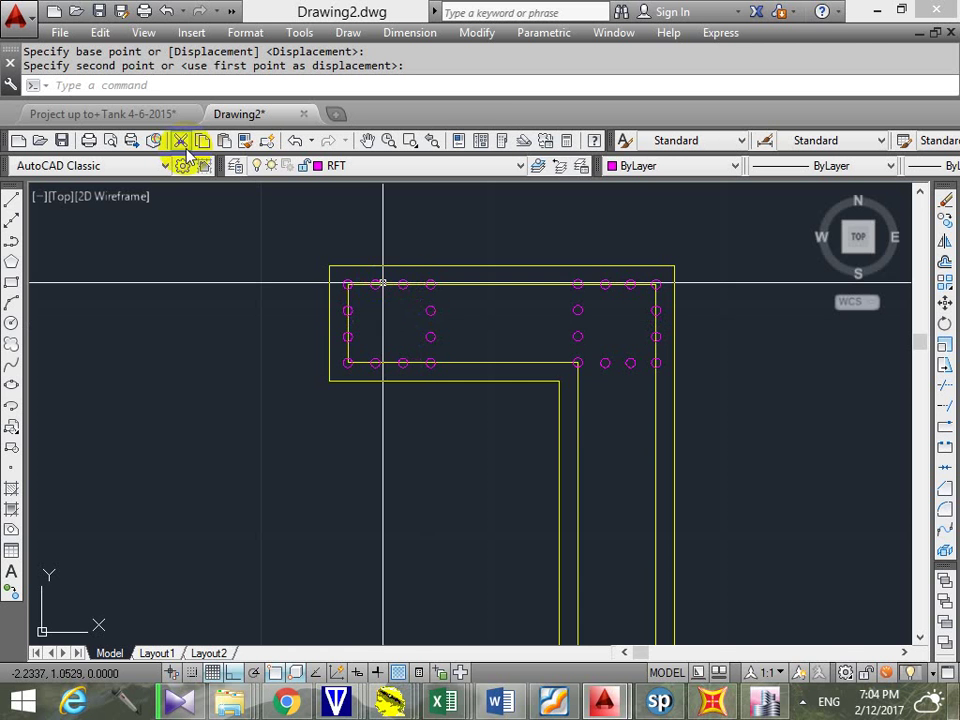
{"action": "middle_click_drag", "start_coordinate": [560, 377], "coordinate": [476, 377]}
{"action": "key", "text": "Escape"}
{"action": "key", "text": "Escape"}
{"action": "scroll", "coordinate": [490, 378], "scroll_direction": "up", "scroll_amount": 6}
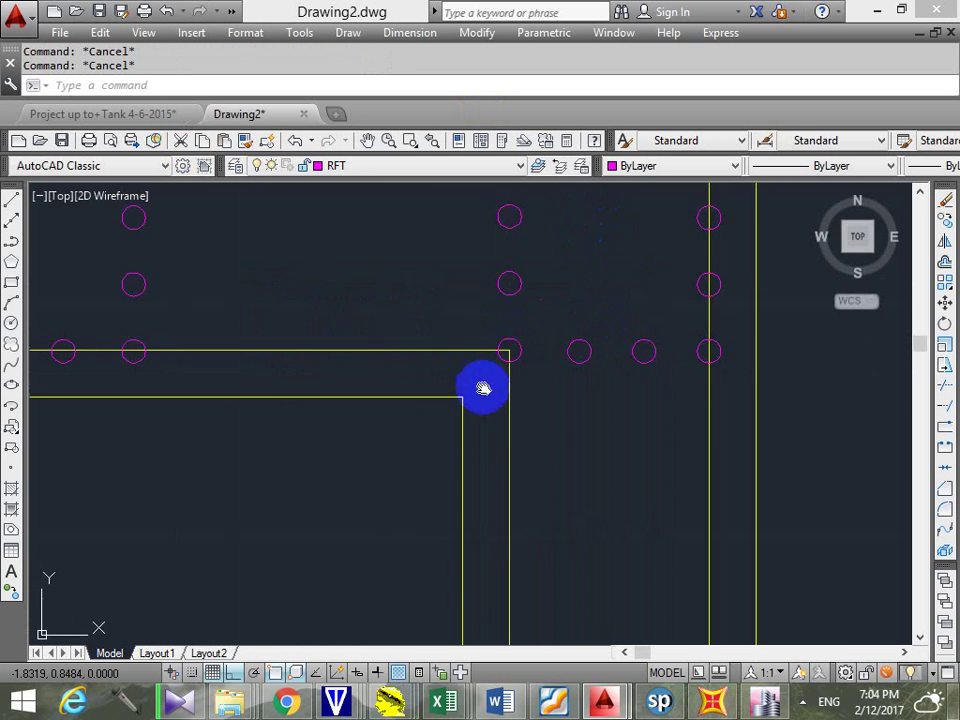
{"action": "scroll", "coordinate": [484, 460], "scroll_direction": "down", "scroll_amount": 2}
{"action": "left_click", "coordinate": [489, 457]}
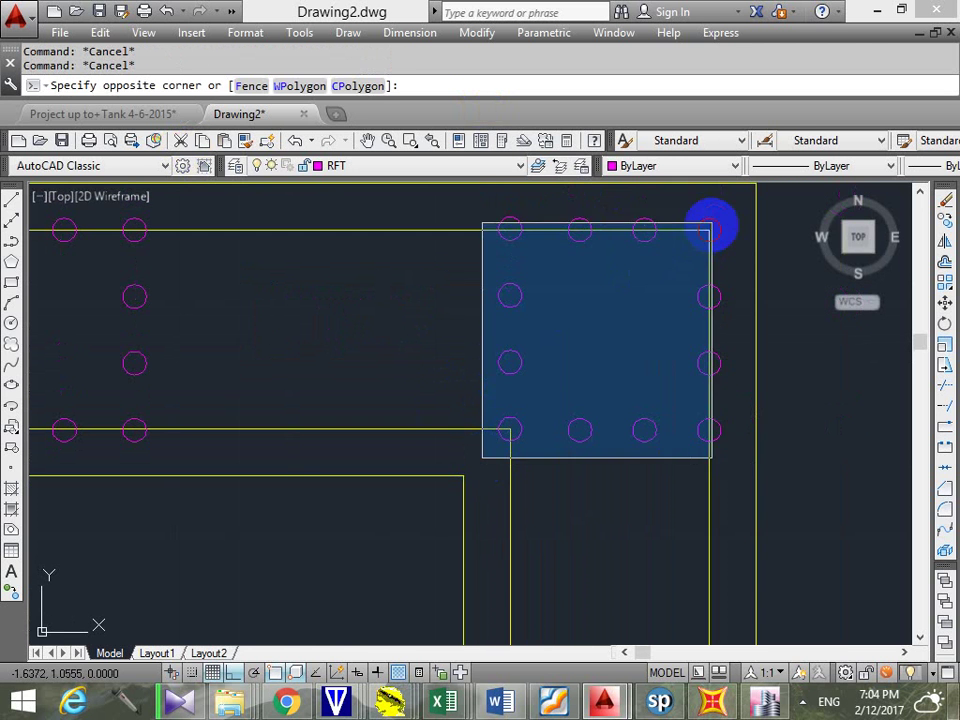
{"action": "left_click", "coordinate": [739, 204]}
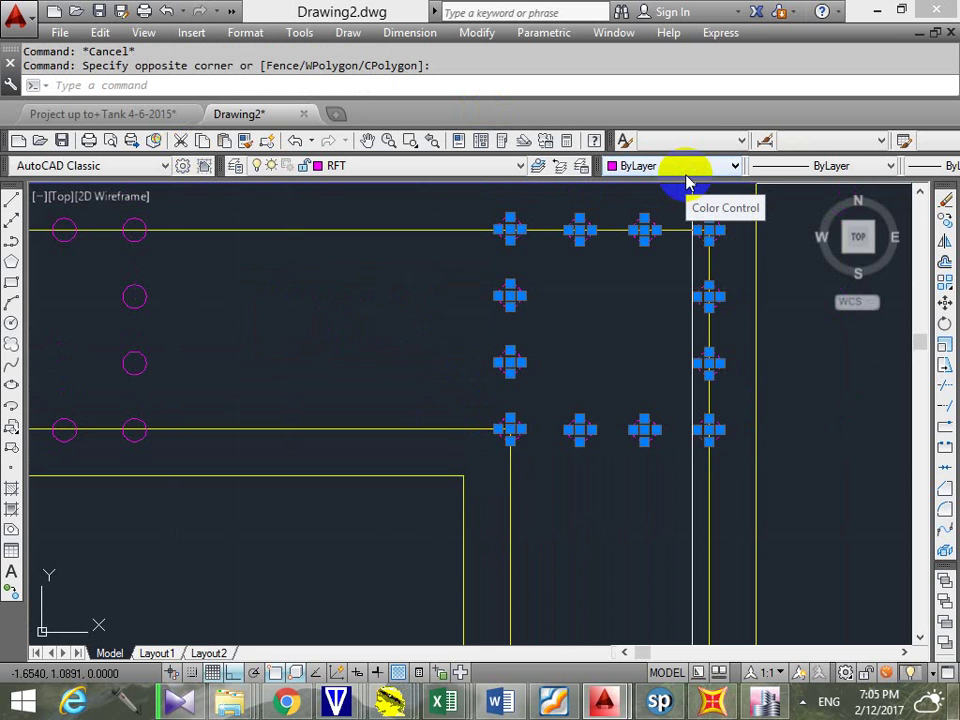
{"action": "scroll", "coordinate": [709, 450], "scroll_direction": "down", "scroll_amount": 5}
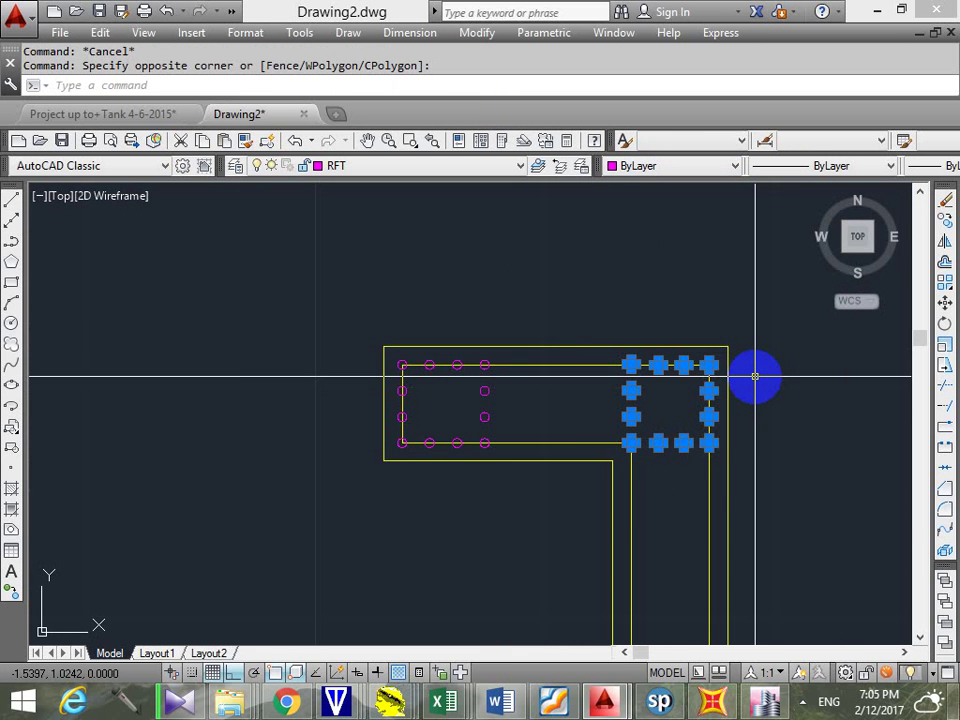
{"action": "type", "text": "r"}
{"action": "key", "text": "Return"}
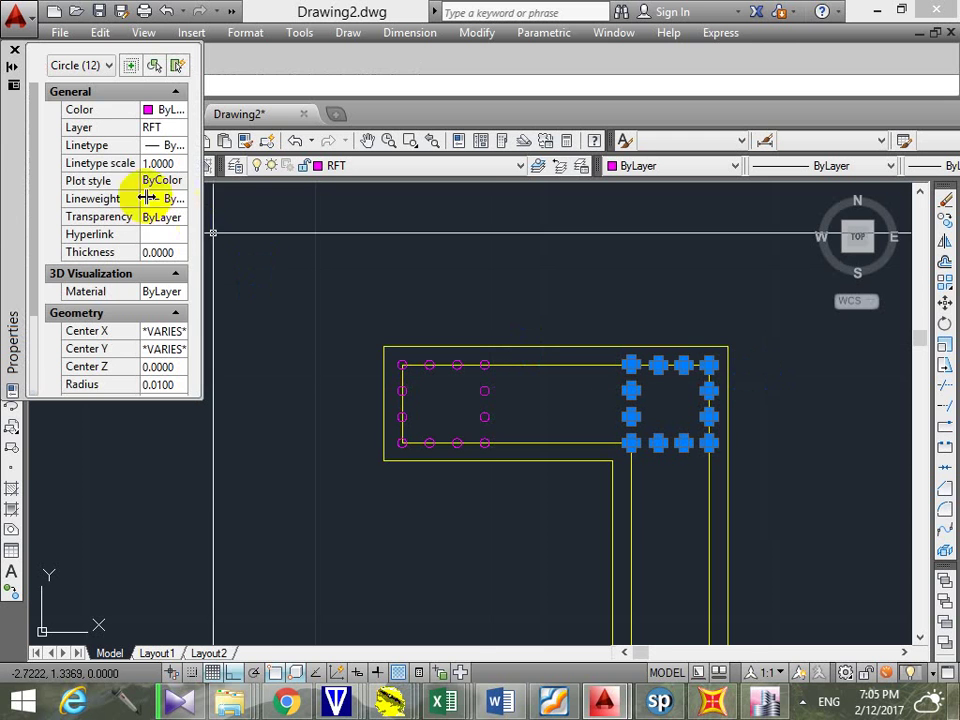
{"action": "left_click_drag", "start_coordinate": [34, 180], "coordinate": [28, 221]}
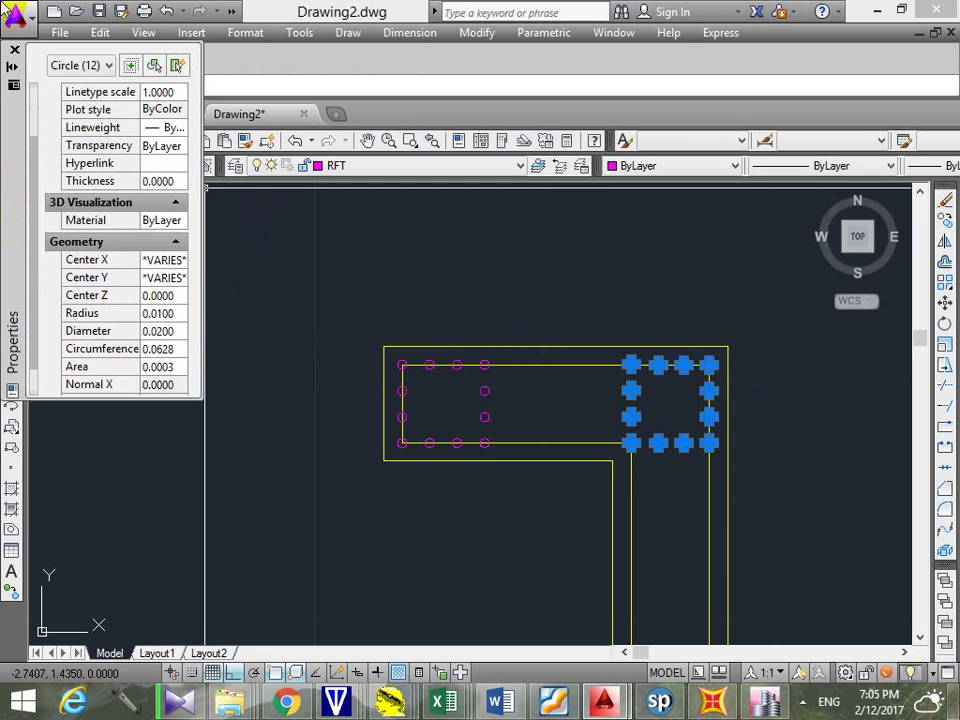
{"action": "left_click", "coordinate": [15, 50]}
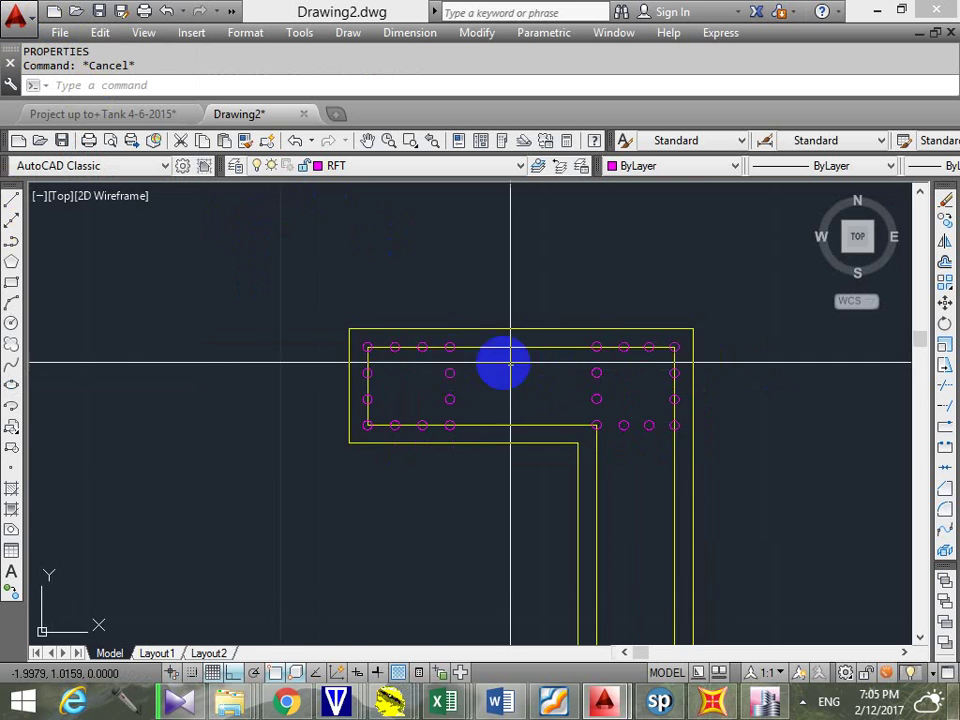
Draw a guide line 0.07 long horizontally from the left group's last upper bar, continuing vertically past the outer edge
{"action": "scroll", "coordinate": [611, 340], "scroll_direction": "up", "scroll_amount": 2}
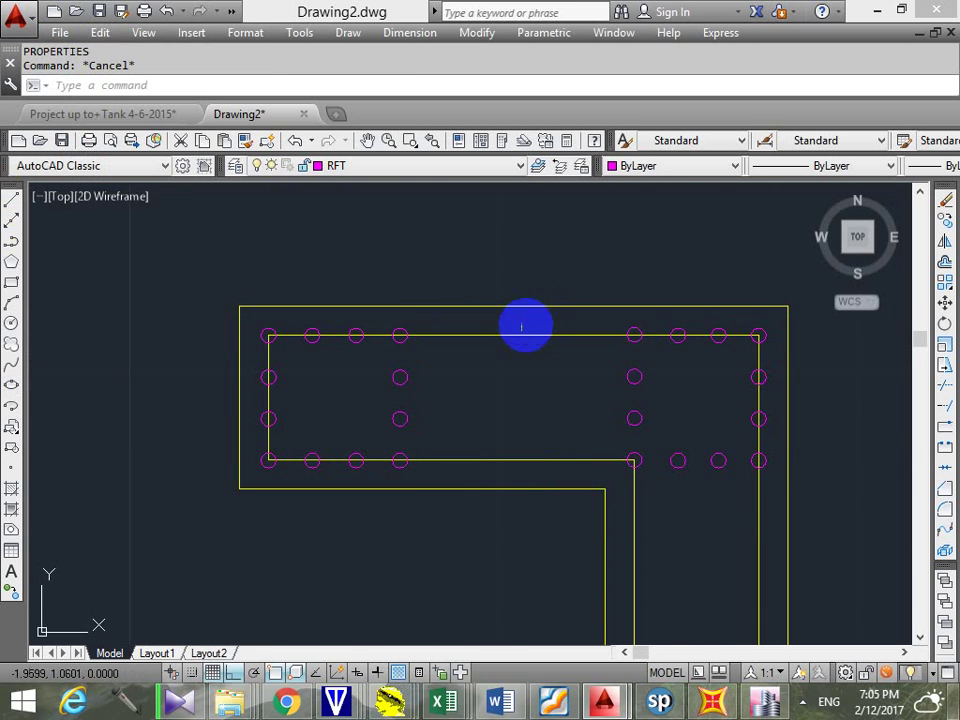
{"action": "scroll", "coordinate": [397, 338], "scroll_direction": "up", "scroll_amount": 2}
{"action": "key", "text": "Escape"}
{"action": "scroll", "coordinate": [397, 338], "scroll_direction": "up", "scroll_amount": 2}
{"action": "scroll", "coordinate": [525, 345], "scroll_direction": "down", "scroll_amount": 2}
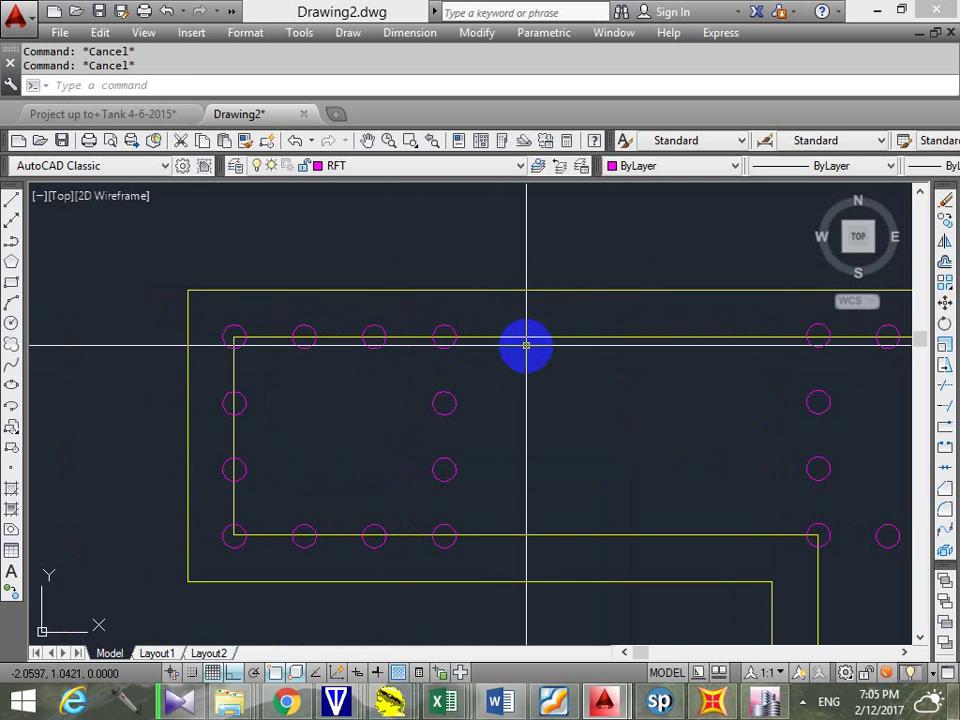
{"action": "left_click", "coordinate": [444, 337]}
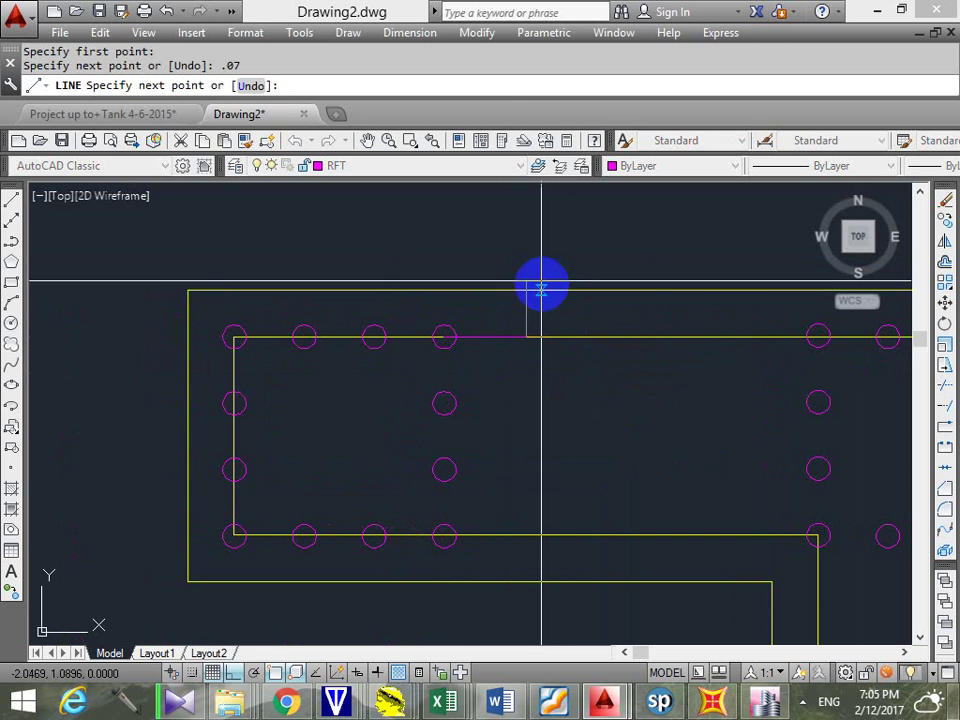
{"action": "left_click", "coordinate": [540, 247]}
{"action": "key", "text": "Escape"}
{"action": "type", "text": "x"}
{"action": "key", "text": "BackSpace"}
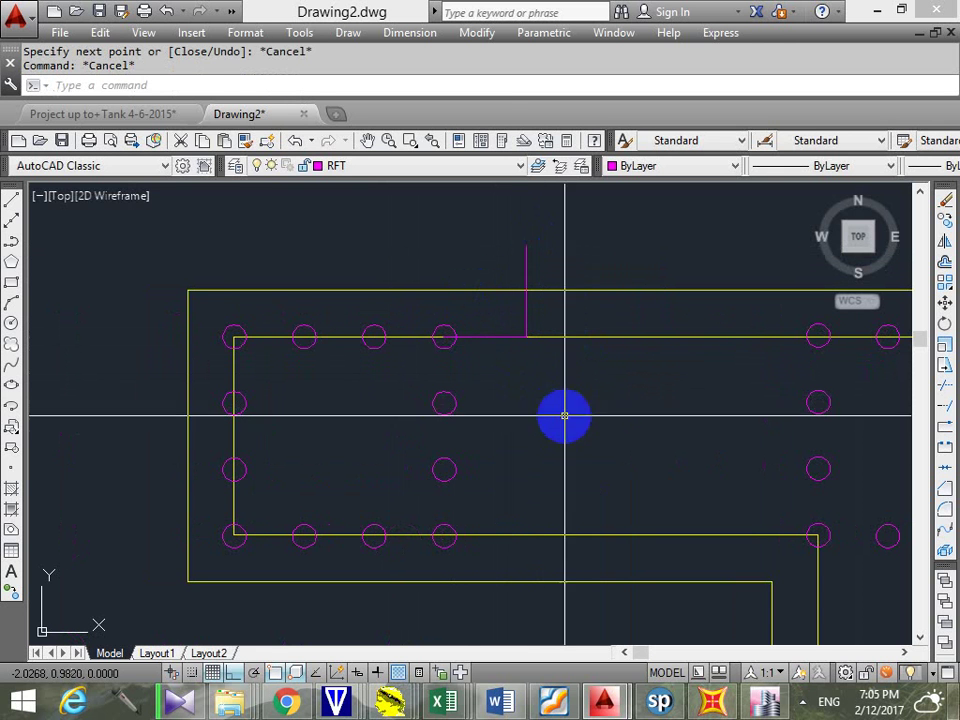
Draw a bar circle of radius 0.006 centred on the bend of the guide line
{"action": "key", "text": "Escape"}
{"action": "type", "text": "c"}
{"action": "key", "text": "Return"}
{"action": "left_click", "coordinate": [527, 337]}
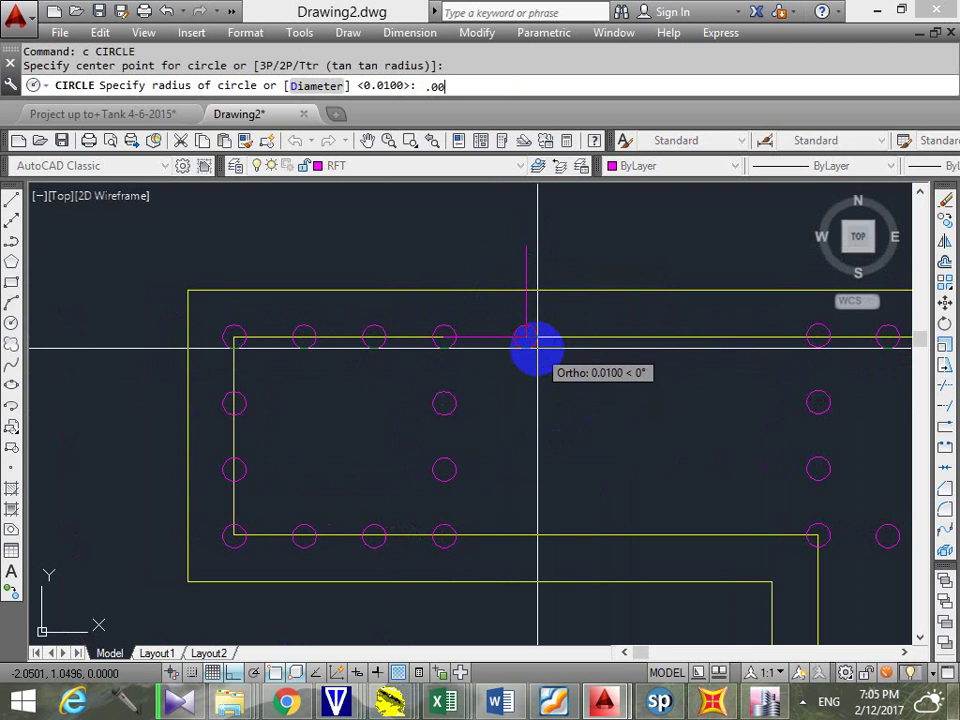
{"action": "type", "text": ".006"}
{"action": "key", "text": "Return"}
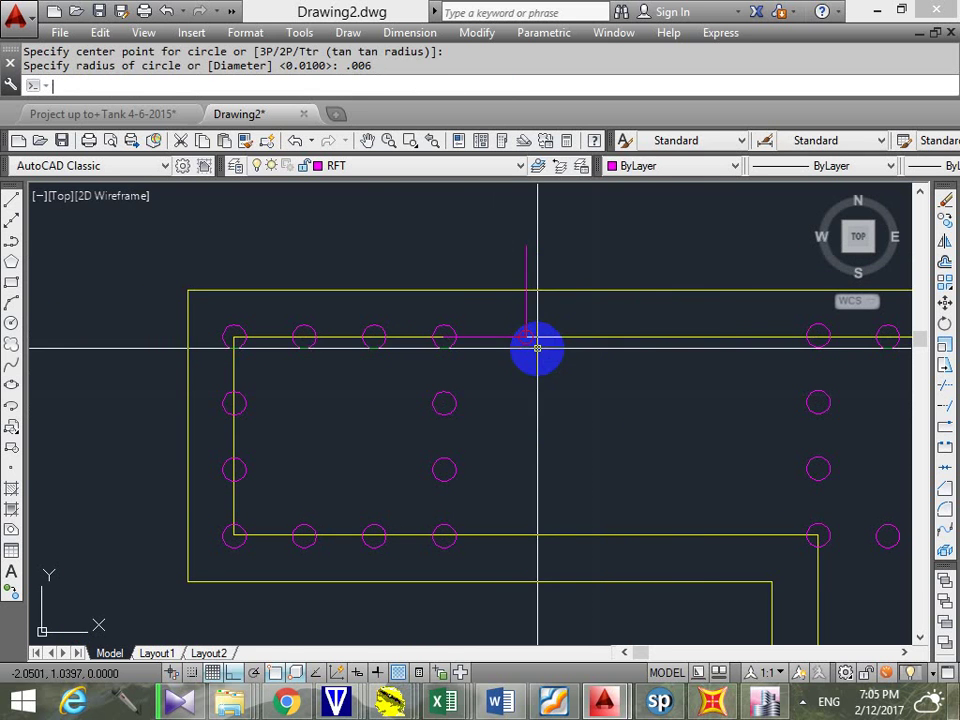
{"action": "key", "text": "Escape"}
{"action": "key", "text": "Escape"}
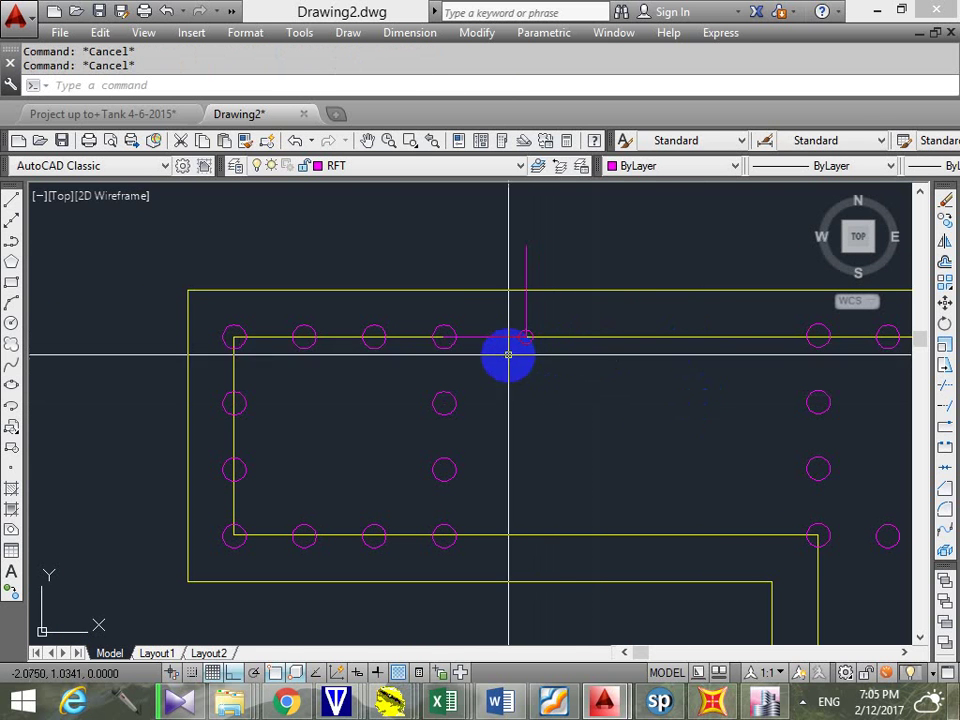
{"action": "left_click", "coordinate": [549, 328]}
{"action": "left_click", "coordinate": [563, 350]}
{"action": "key", "text": "Return"}
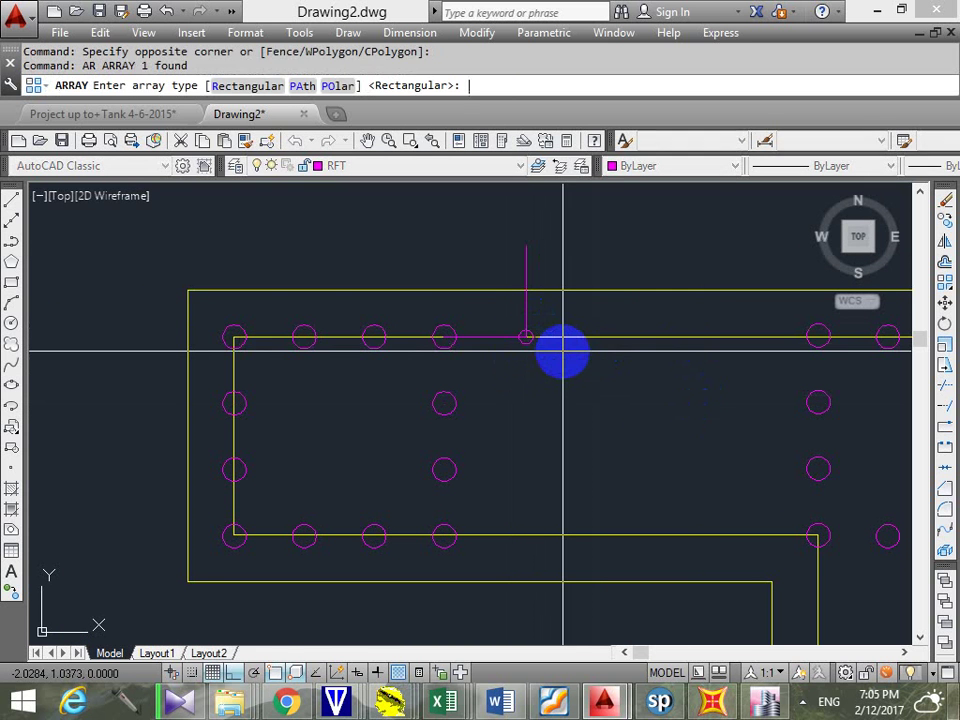
{"action": "key", "text": "Escape"}
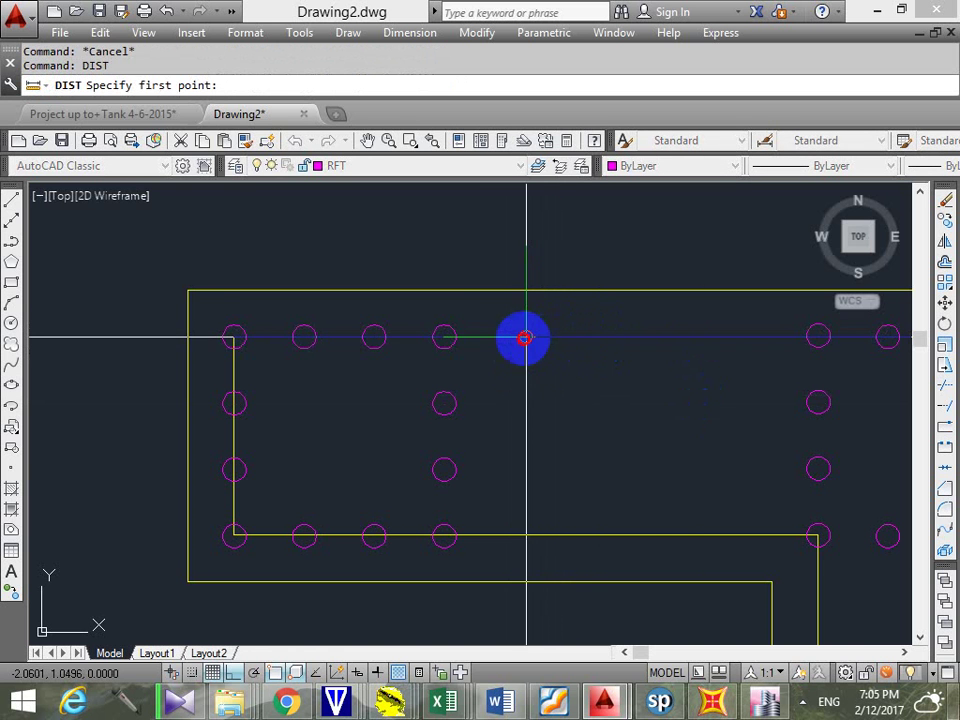
Measure the vertical distance from the small circle's centre to the flange's lower cover line
{"action": "left_click", "coordinate": [525, 338]}
{"action": "left_click", "coordinate": [525, 537]}
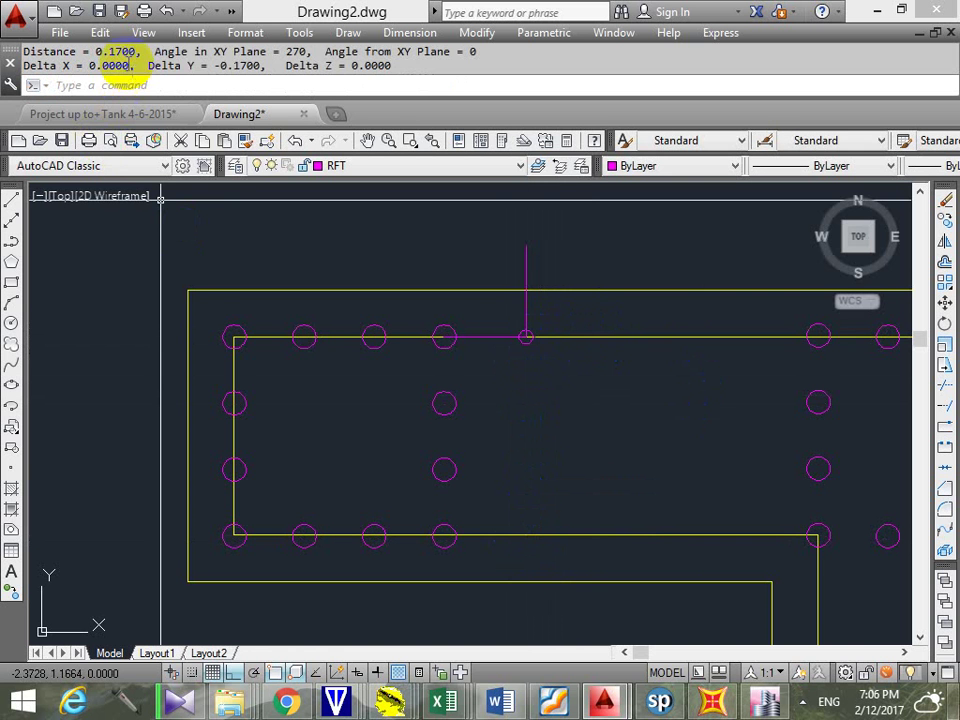
{"action": "left_click", "coordinate": [573, 227]}
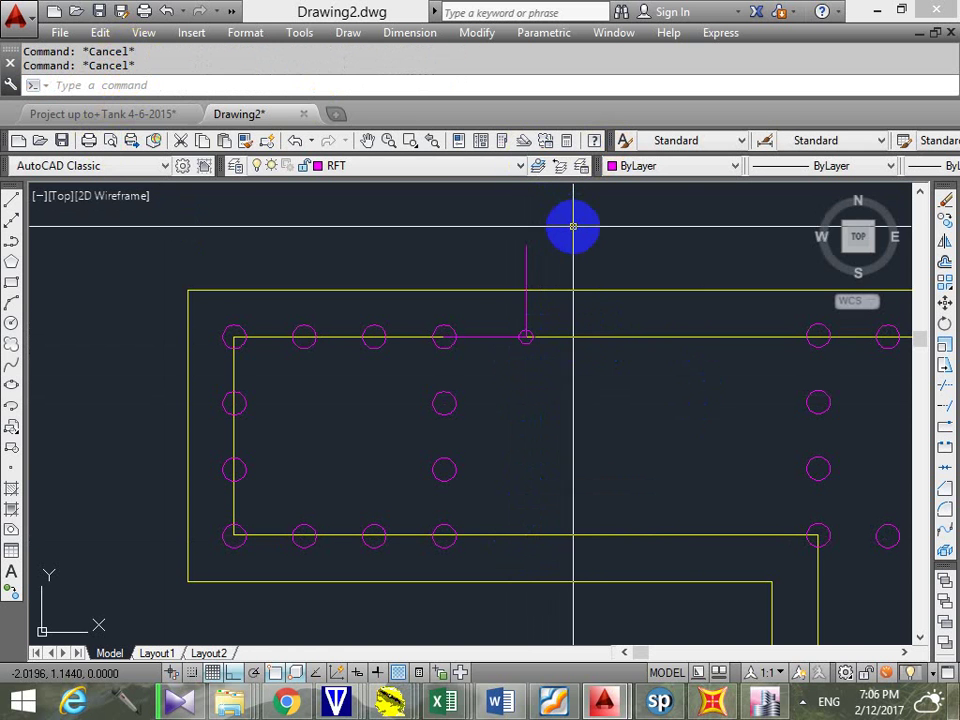
Create a rectangular array of the small bar circle with a column spacing of 0.08
{"action": "type", "text": "ar"}
{"action": "key", "text": "Return"}
{"action": "left_click", "coordinate": [514, 364]}
{"action": "key", "text": "Return"}
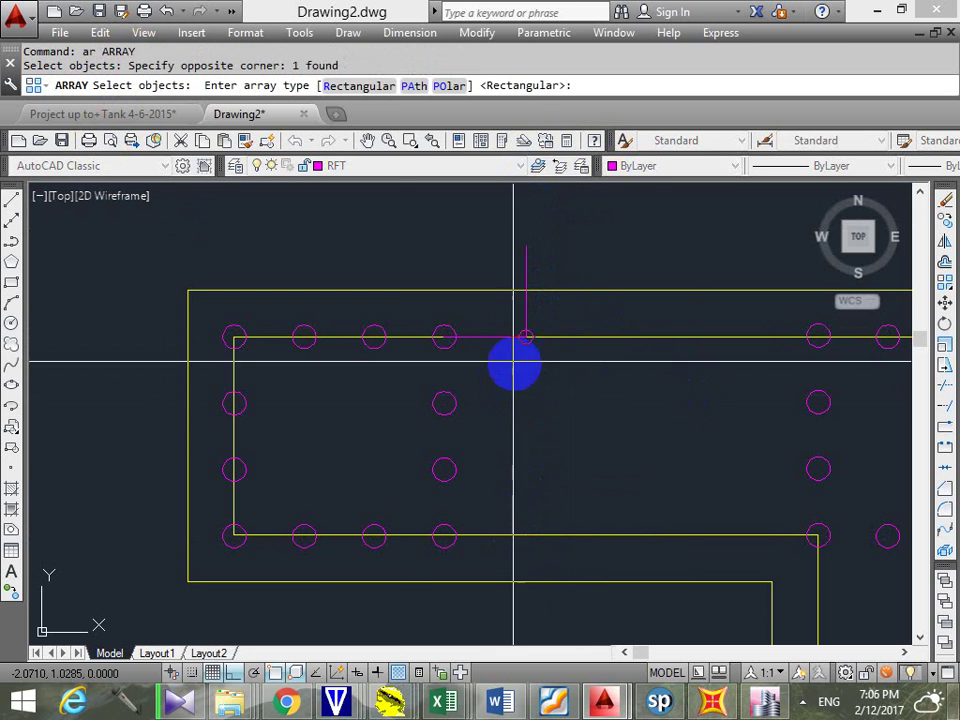
{"action": "left_click", "coordinate": [355, 85]}
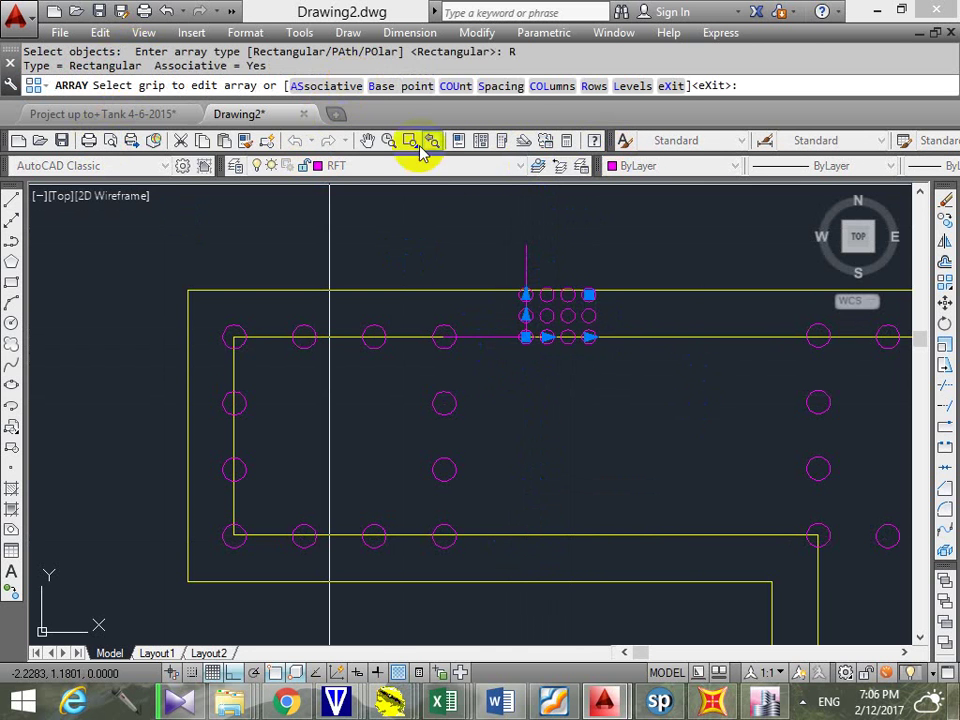
{"action": "left_click", "coordinate": [522, 88]}
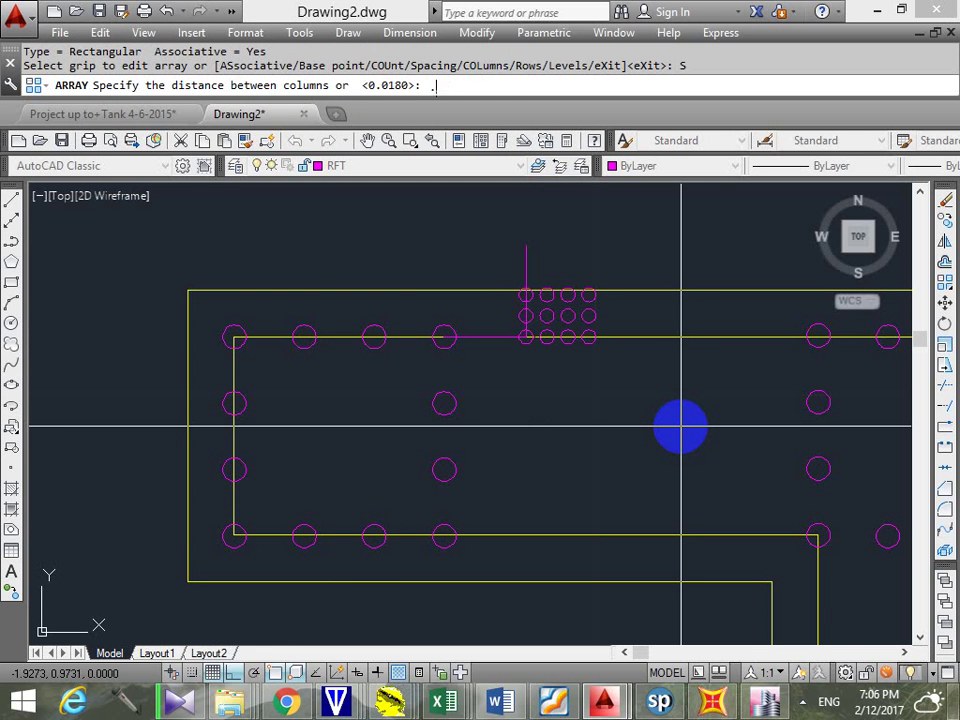
{"action": "key", "text": "Return"}
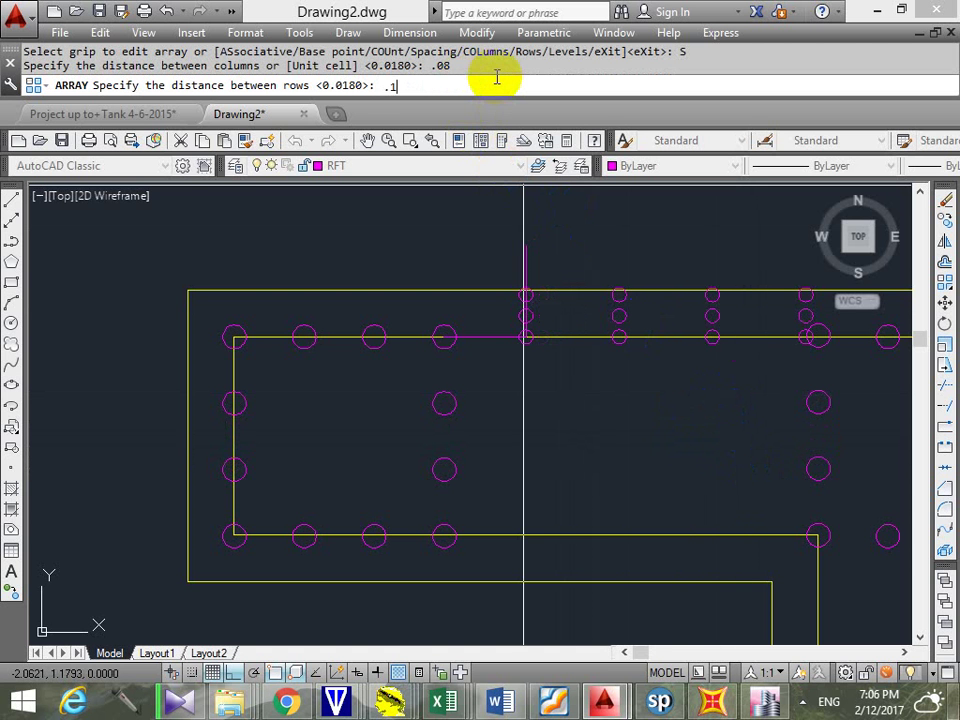
Set the small-bar array's row spacing to 0.17 and reduce it to two rows of three bars along the horizontal wall
{"action": "key", "text": "Return"}
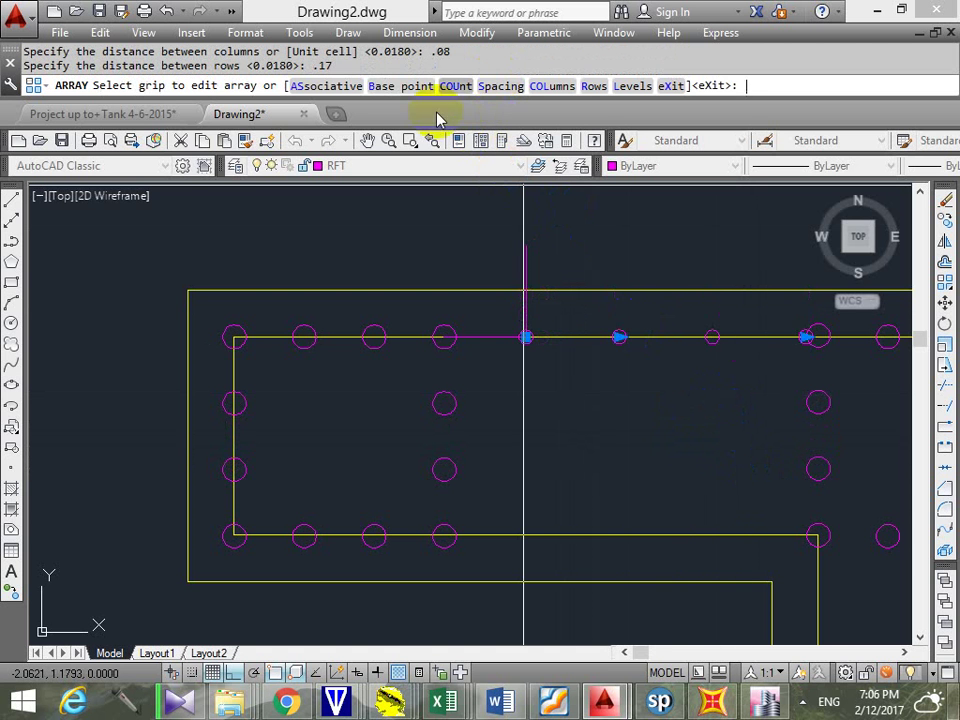
{"action": "scroll", "coordinate": [711, 336], "scroll_direction": "down", "scroll_amount": 3}
{"action": "middle_click_drag", "start_coordinate": [711, 336], "coordinate": [514, 439]}
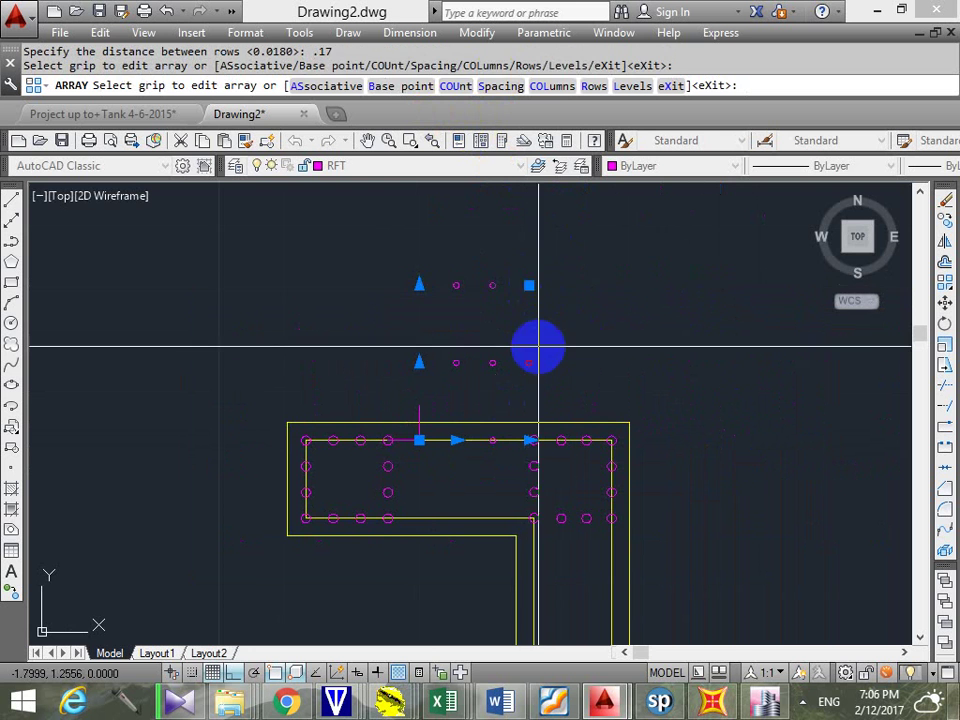
{"action": "left_click", "coordinate": [529, 286]}
{"action": "scroll", "coordinate": [527, 521], "scroll_direction": "up", "scroll_amount": 5}
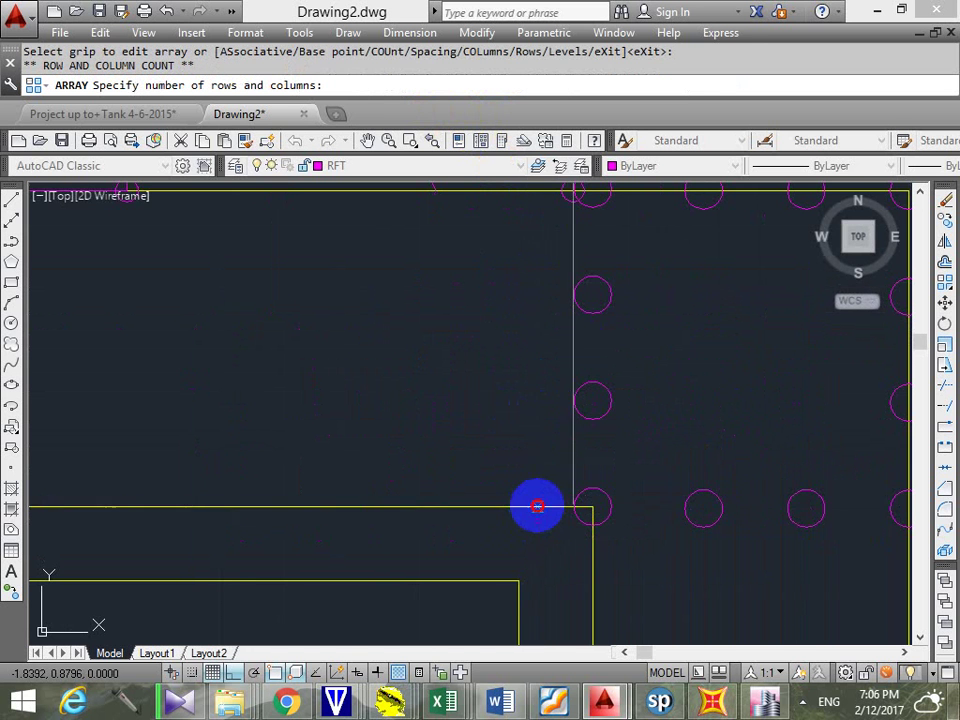
{"action": "left_click", "coordinate": [537, 507]}
{"action": "scroll", "coordinate": [621, 475], "scroll_direction": "down", "scroll_amount": 5}
{"action": "key", "text": "Escape"}
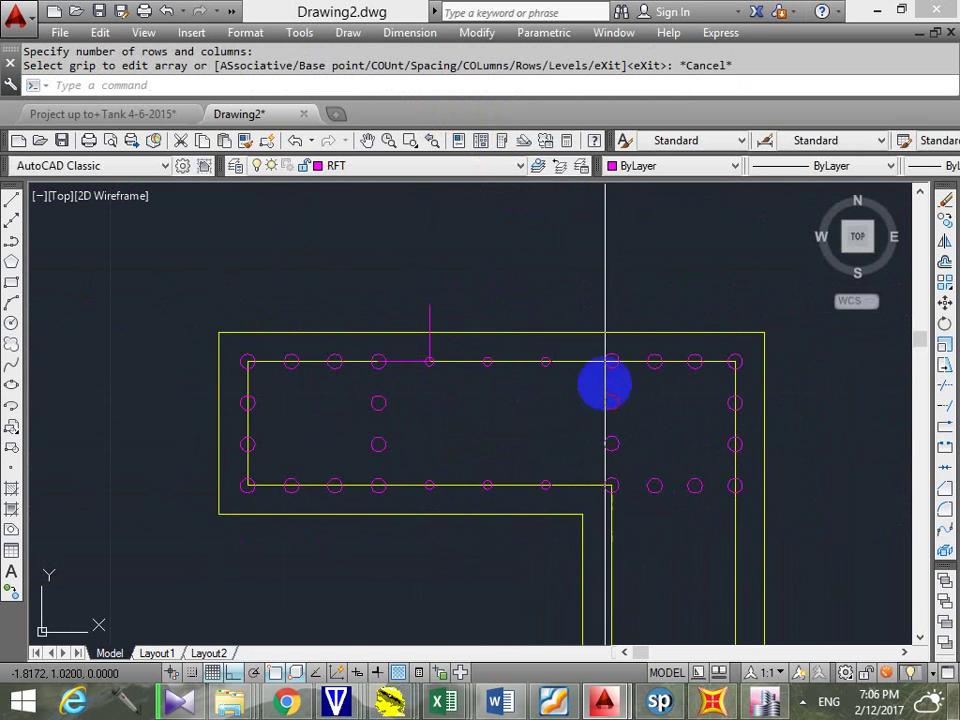
{"action": "scroll", "coordinate": [606, 375], "scroll_direction": "up", "scroll_amount": 4}
{"action": "scroll", "coordinate": [546, 374], "scroll_direction": "down", "scroll_amount": 4}
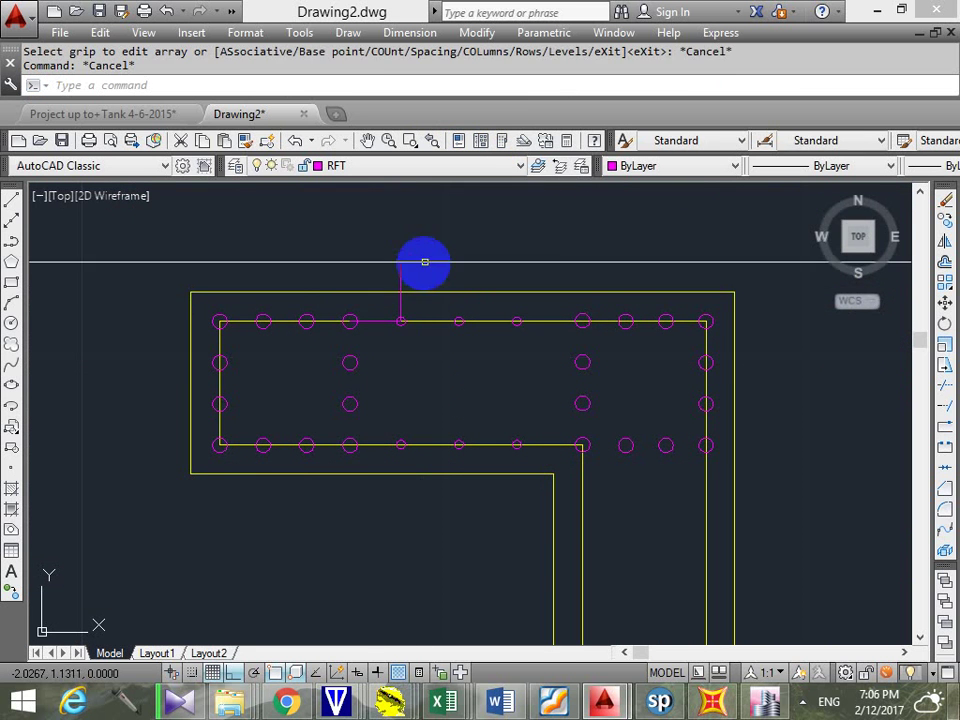
Erase the two magenta guide lines above the first small bar on the horizontal wall
{"action": "left_click", "coordinate": [392, 279]}
{"action": "left_click", "coordinate": [579, 452]}
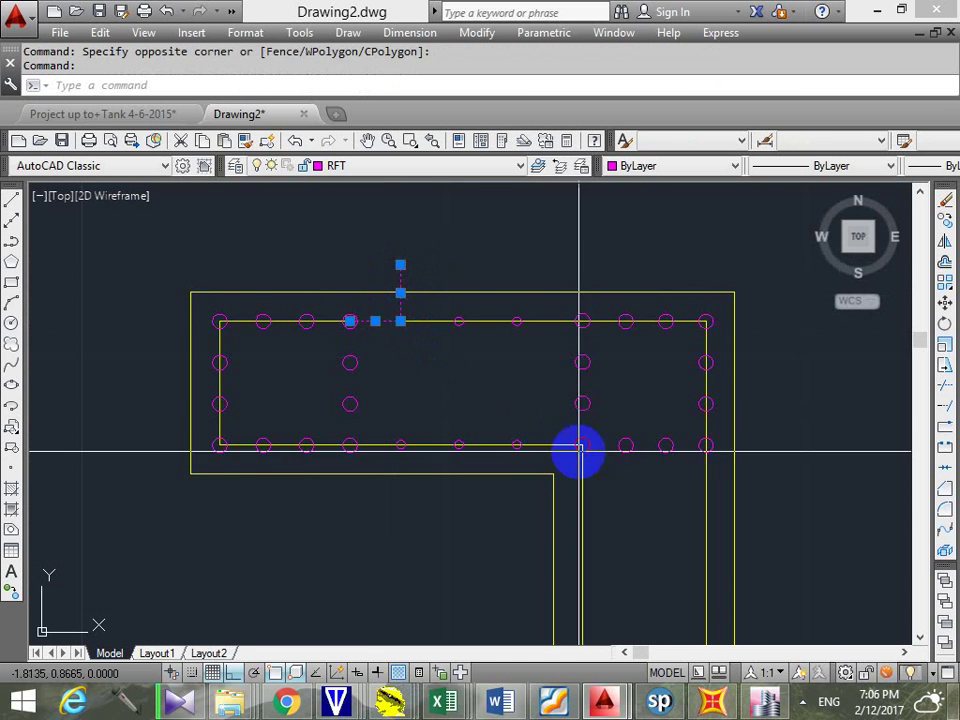
{"action": "type", "text": "e"}
{"action": "key", "text": "Return"}
{"action": "mouse_move", "coordinate": [579, 461]}
{"action": "middle_mouse_down"}
{"action": "mouse_move", "coordinate": [561, 392]}
{"action": "mouse_move", "coordinate": [345, 265]}
{"action": "middle_mouse_up"}
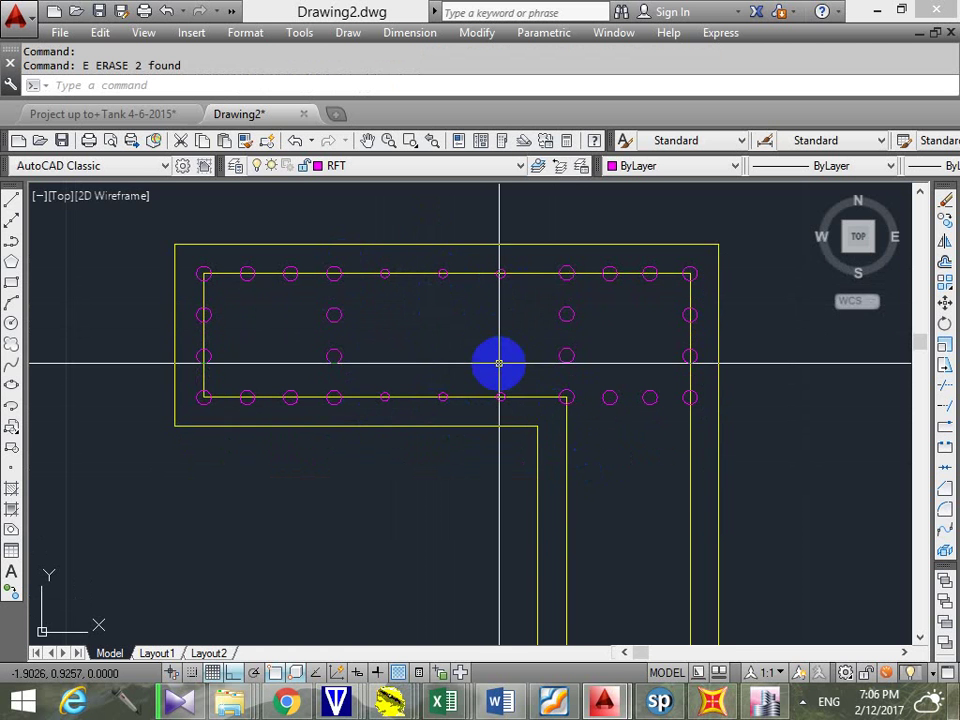
{"action": "middle_click_drag", "start_coordinate": [515, 375], "coordinate": [441, 287]}
{"action": "key", "text": "Escape"}
{"action": "key", "text": "Escape"}
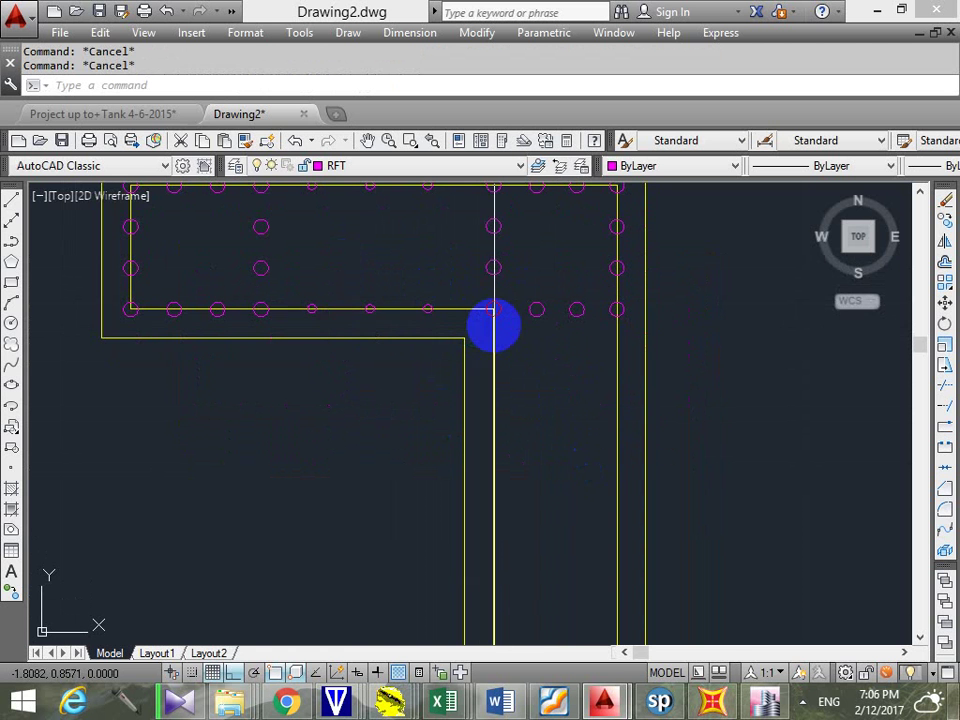
Draw a guide line 0.1 down from the corner bar at the wall's inside corner, ending with a short horizontal segment
{"action": "type", "text": "l"}
{"action": "key", "text": "Return"}
{"action": "left_click", "coordinate": [494, 308]}
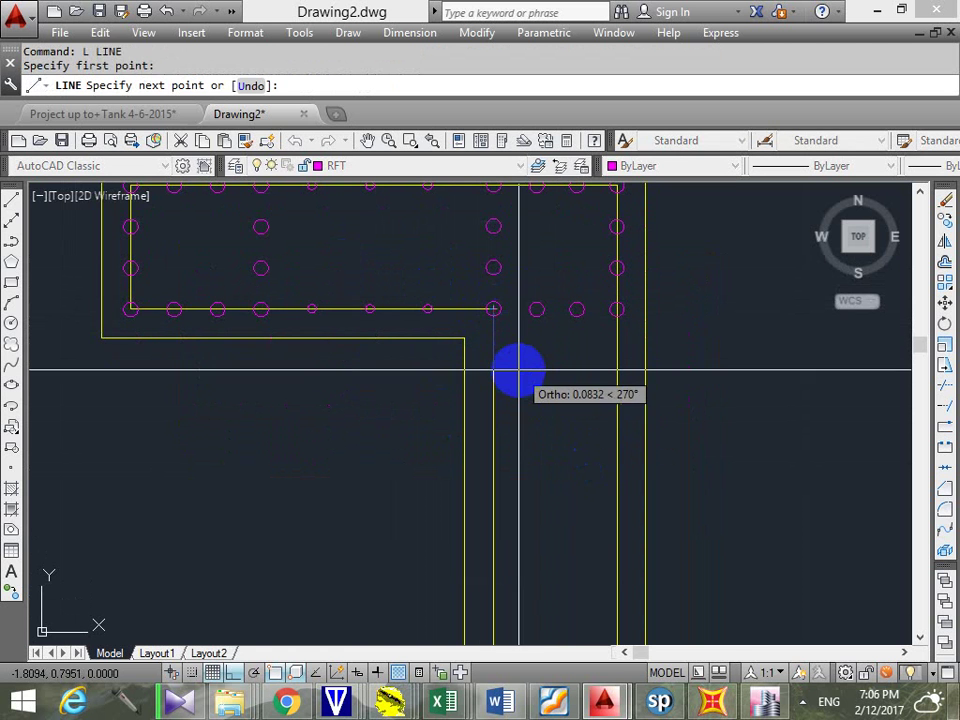
{"action": "type", "text": ".1"}
{"action": "key", "text": "Return"}
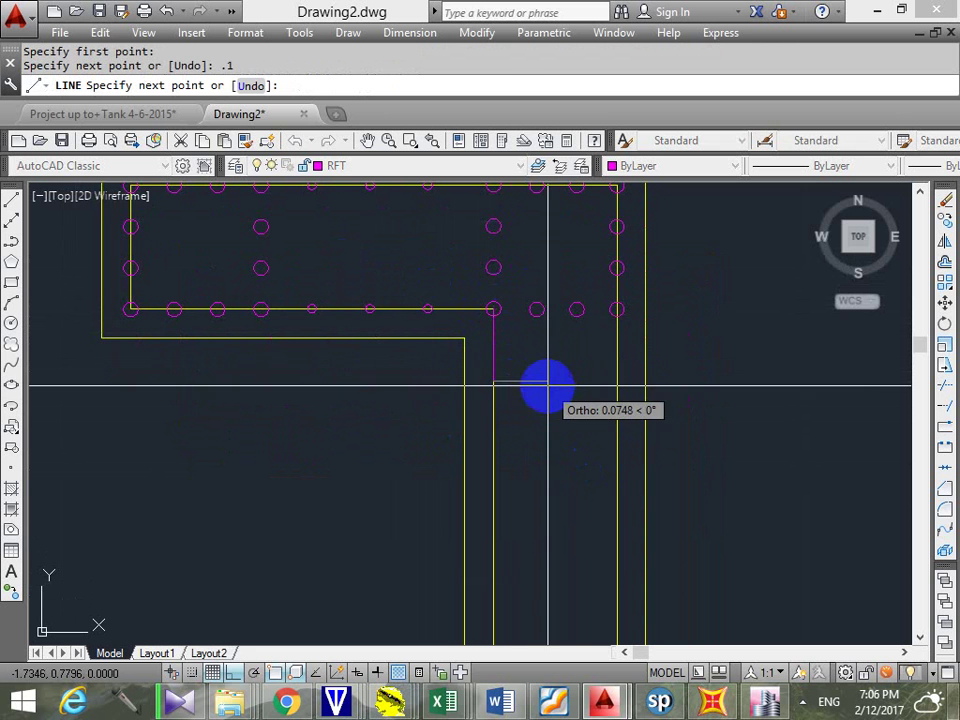
{"action": "left_click", "coordinate": [521, 381]}
{"action": "key", "text": "Escape"}
Draw a circle of radius 0.006 centred on the bend of the guide line
{"action": "type", "text": "c"}
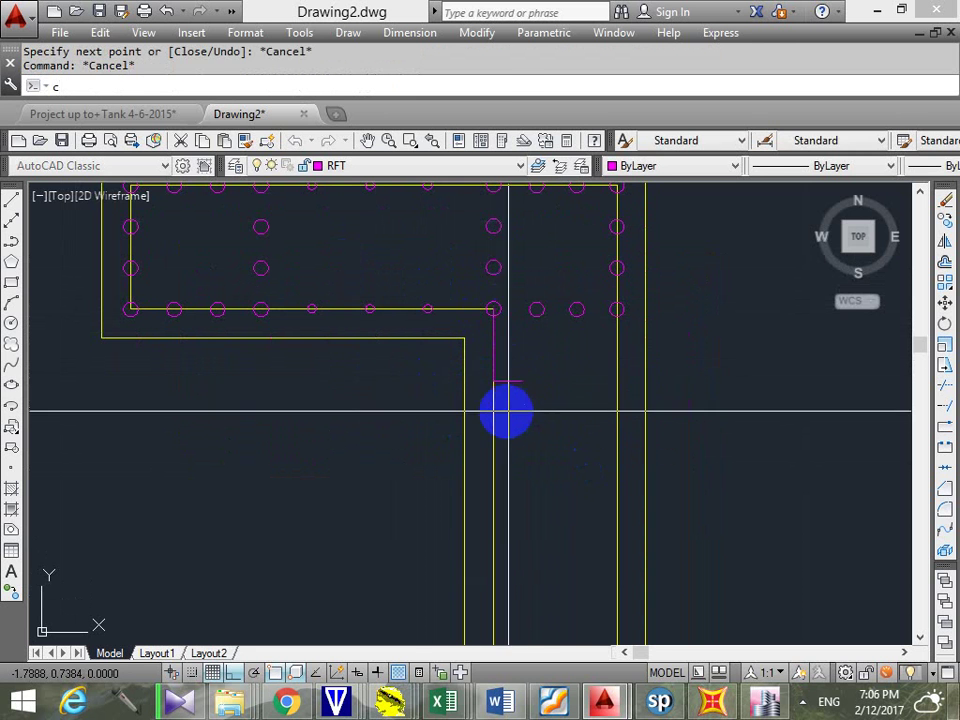
{"action": "key", "text": "Return"}
{"action": "scroll", "coordinate": [491, 371], "scroll_direction": "up", "scroll_amount": 2}
{"action": "left_click", "coordinate": [496, 386]}
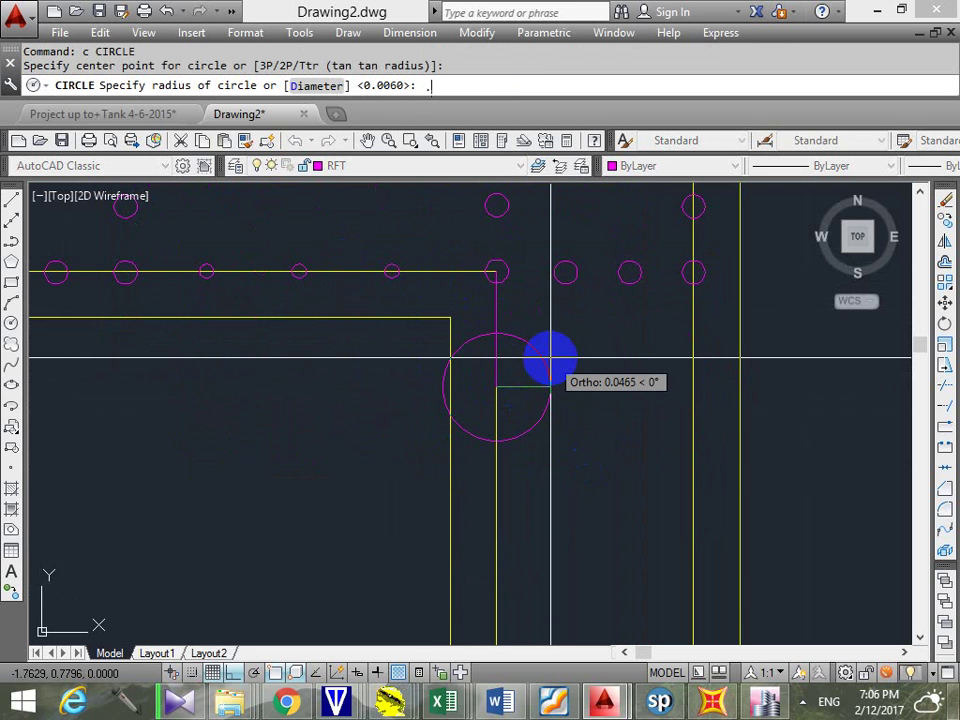
{"action": "type", "text": ".006"}
{"action": "key", "text": "Return"}
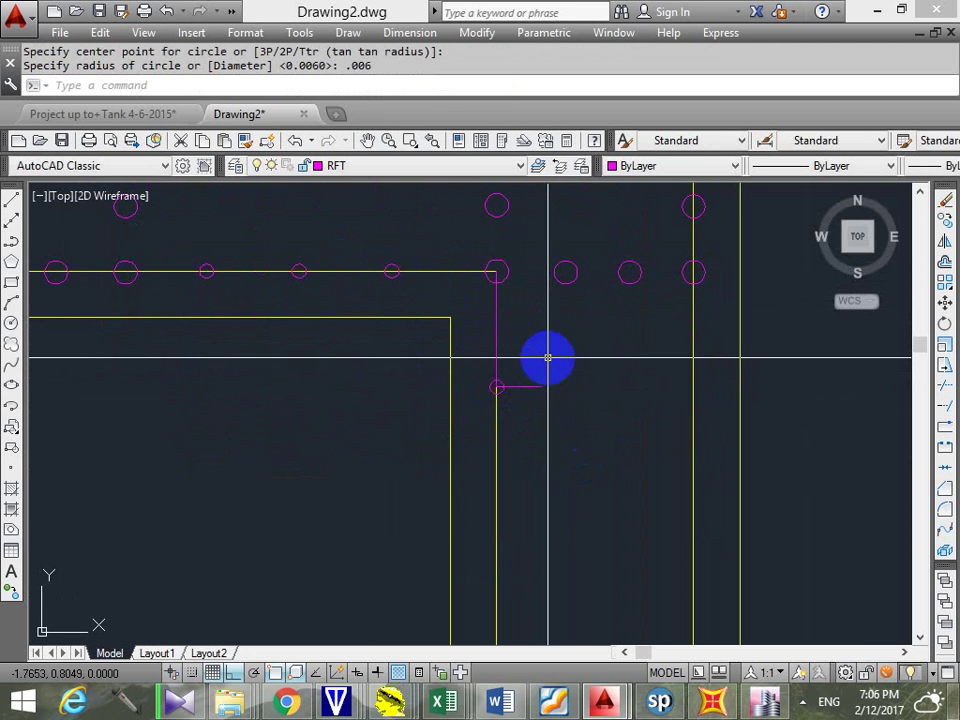
Create a rectangular array of the new small circle with 0.17 between columns and 0.1 between rows
{"action": "scroll", "coordinate": [519, 353], "scroll_direction": "up", "scroll_amount": 4}
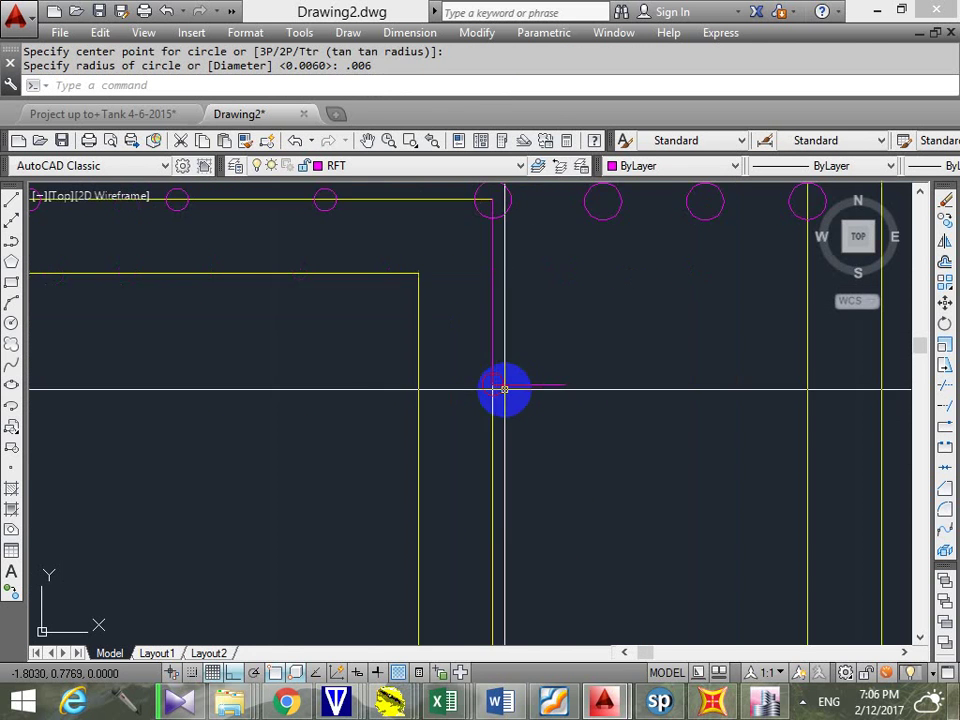
{"action": "key", "text": "Escape"}
{"action": "left_click", "coordinate": [512, 422]}
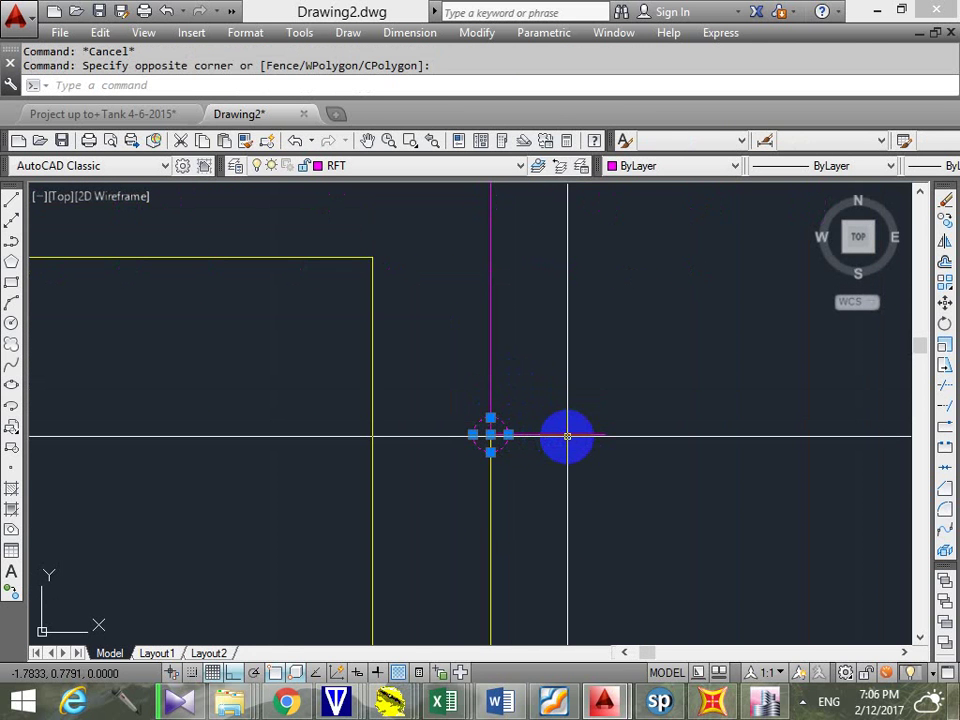
{"action": "key", "text": "Escape"}
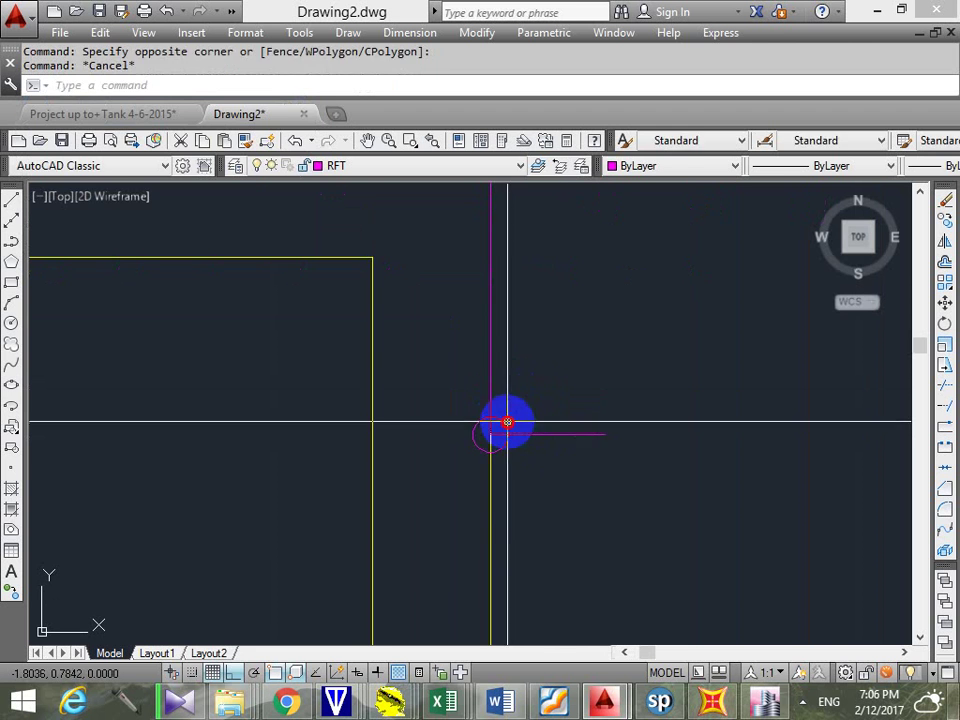
{"action": "left_click", "coordinate": [507, 422]}
{"action": "type", "text": "ar"}
{"action": "key", "text": "Return"}
{"action": "type", "text": "r"}
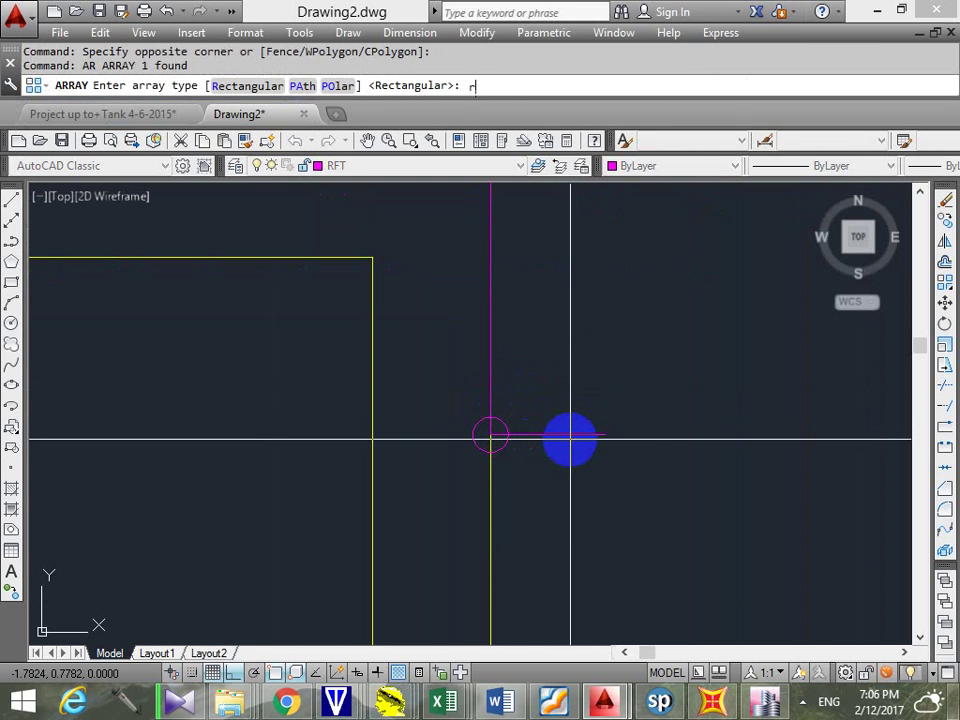
{"action": "key", "text": "Return"}
{"action": "type", "text": "s"}
{"action": "key", "text": "Return"}
{"action": "scroll", "coordinate": [572, 440], "scroll_direction": "down", "scroll_amount": 3}
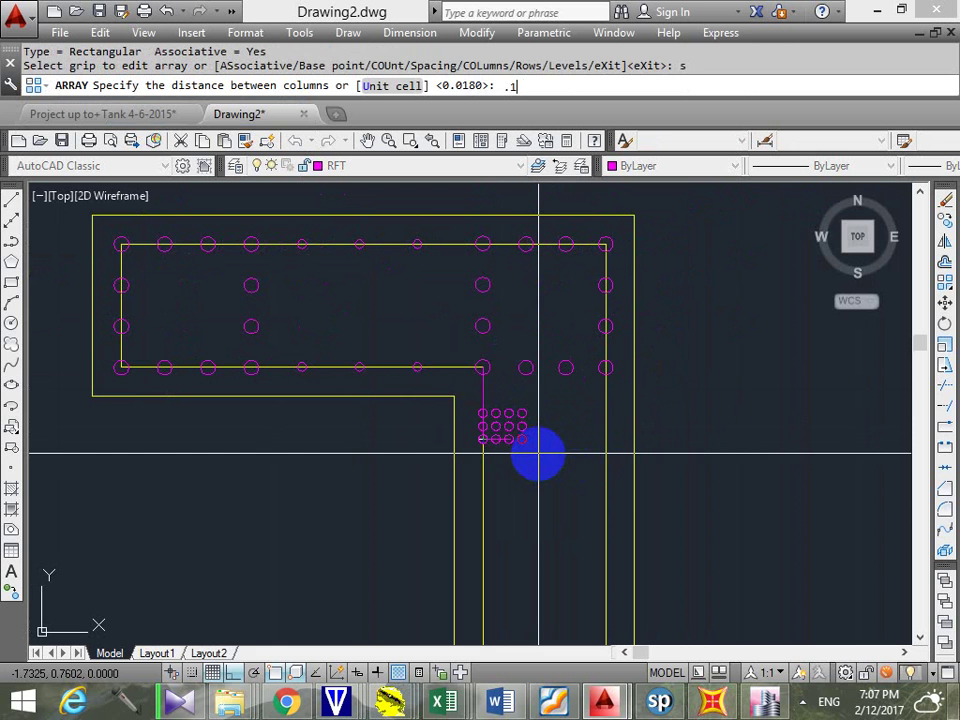
{"action": "key", "text": "Return"}
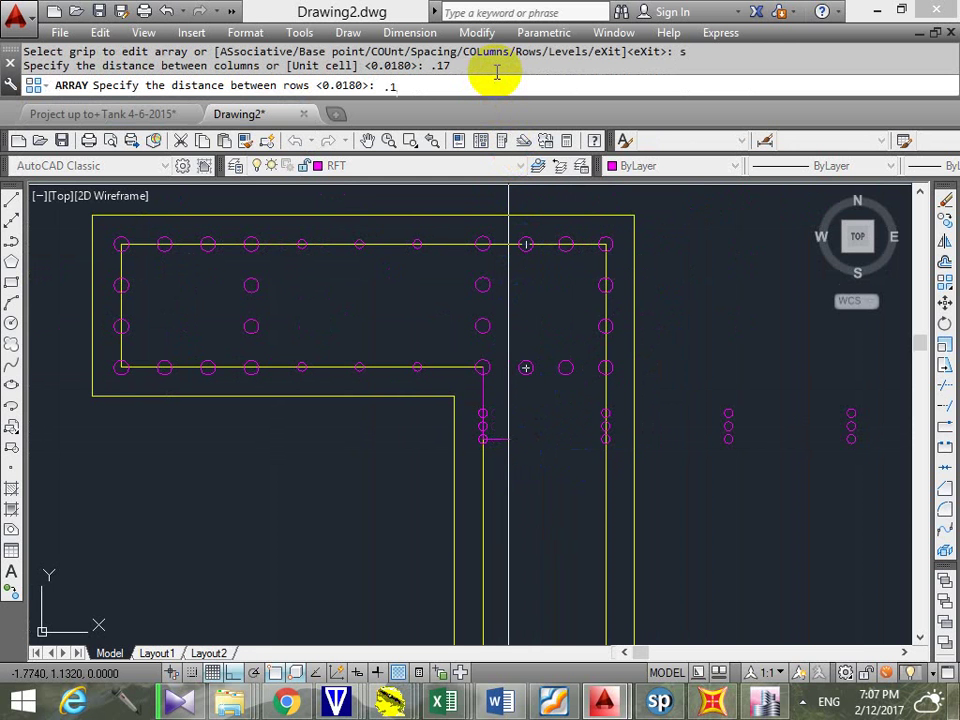
{"action": "key", "text": "Return"}
Resize the array to two columns running down the vertical wall to its lower inside corner
{"action": "scroll", "coordinate": [536, 439], "scroll_direction": "down", "scroll_amount": 3}
{"action": "mouse_move", "coordinate": [536, 439]}
{"action": "middle_mouse_down"}
{"action": "mouse_move", "coordinate": [587, 501]}
{"action": "mouse_move", "coordinate": [572, 253]}
{"action": "middle_mouse_up"}
{"action": "left_click", "coordinate": [577, 494]}
{"action": "scroll", "coordinate": [534, 448], "scroll_direction": "down", "scroll_amount": 3}
{"action": "scroll", "coordinate": [508, 345], "scroll_direction": "up", "scroll_amount": 6}
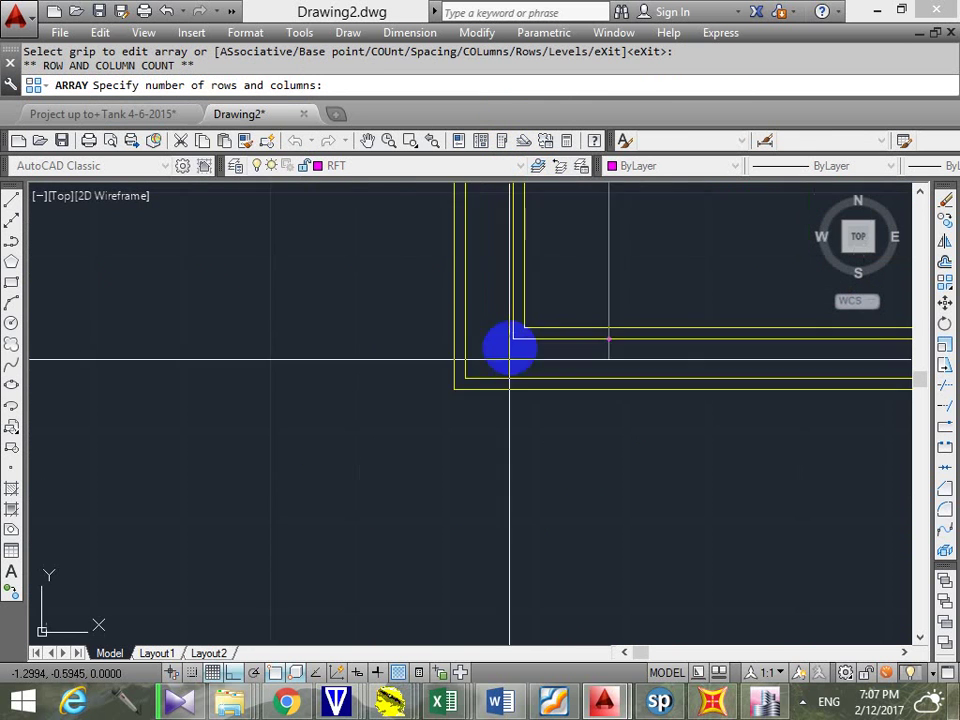
{"action": "key", "text": "Escape"}
{"action": "scroll", "coordinate": [529, 336], "scroll_direction": "up", "scroll_amount": 5}
{"action": "mouse_move", "coordinate": [529, 336]}
{"action": "middle_mouse_down"}
{"action": "mouse_move", "coordinate": [602, 418]}
{"action": "mouse_move", "coordinate": [591, 354]}
{"action": "middle_mouse_up"}
{"action": "scroll", "coordinate": [574, 390], "scroll_direction": "down", "scroll_amount": 5}
{"action": "scroll", "coordinate": [632, 302], "scroll_direction": "down", "scroll_amount": 3}
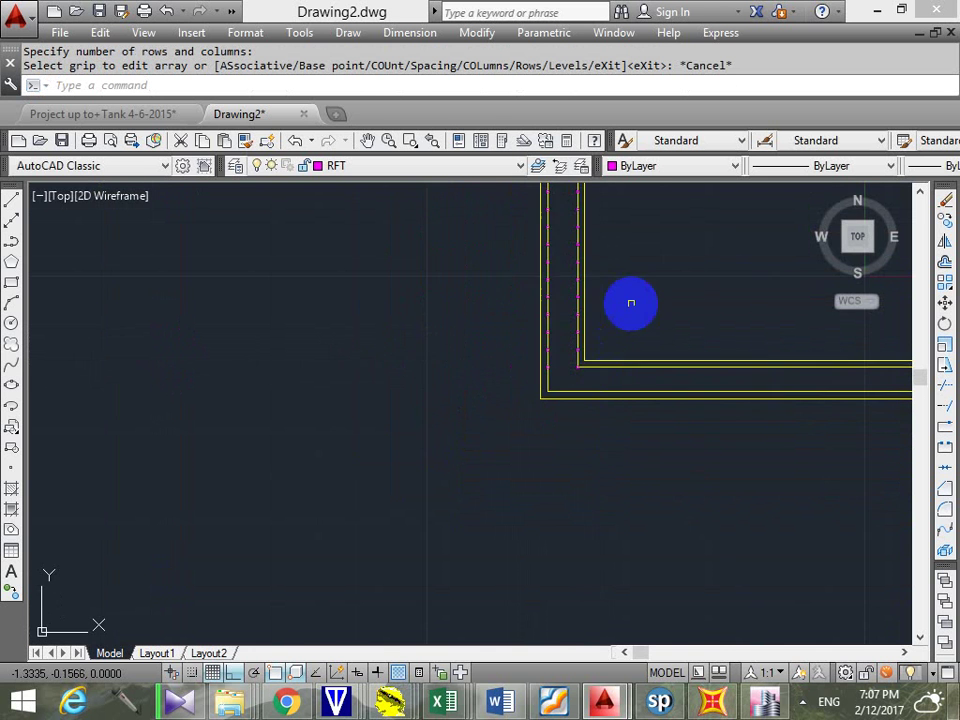
Erase the vertical and horizontal guide lines below the corner bar group at the top of the vertical wall
{"action": "middle_click_drag", "start_coordinate": [632, 302], "coordinate": [571, 559]}
{"action": "scroll", "coordinate": [514, 392], "scroll_direction": "up", "scroll_amount": 5}
{"action": "middle_click_drag", "start_coordinate": [514, 392], "coordinate": [491, 349]}
{"action": "key", "text": "Escape"}
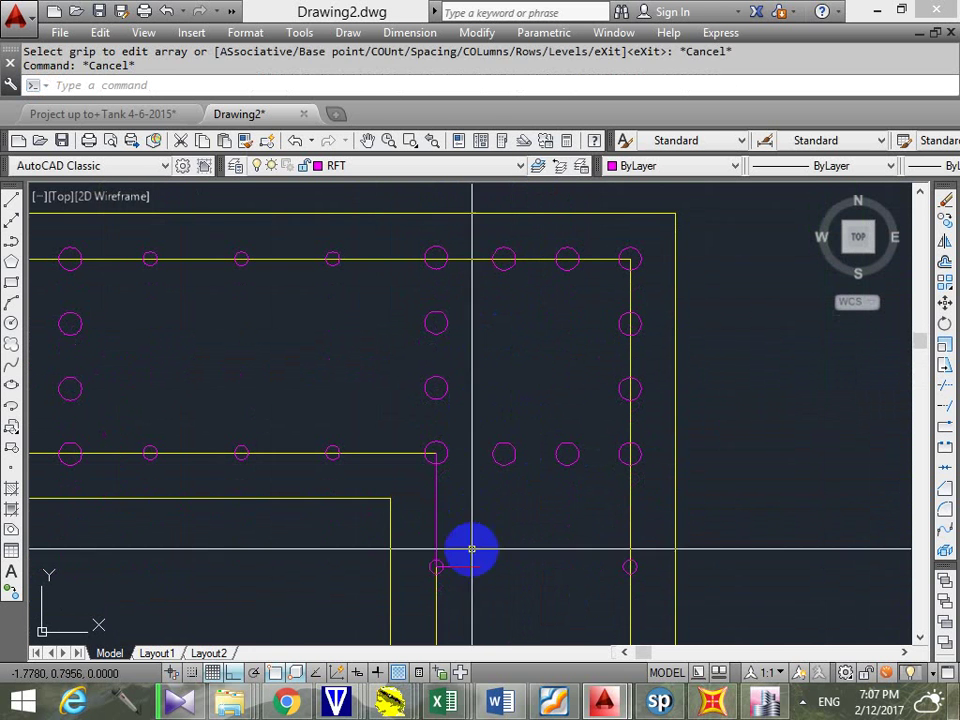
{"action": "left_click", "coordinate": [472, 567]}
{"action": "left_click", "coordinate": [436, 508]}
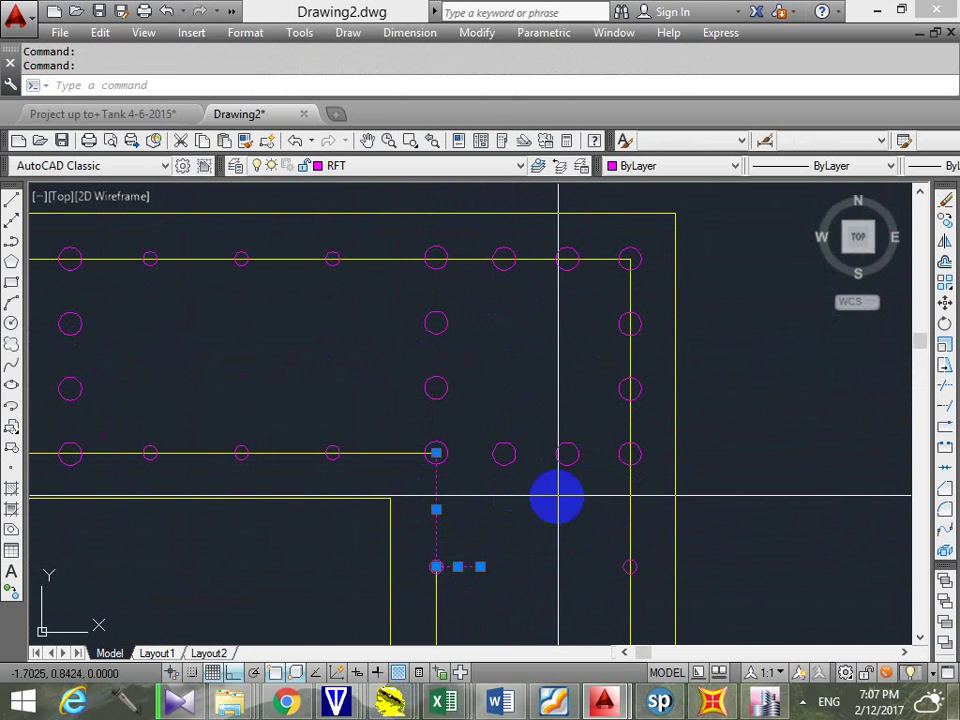
{"action": "type", "text": "e"}
{"action": "key", "text": "Return"}
{"action": "scroll", "coordinate": [531, 456], "scroll_direction": "down", "scroll_amount": 4}
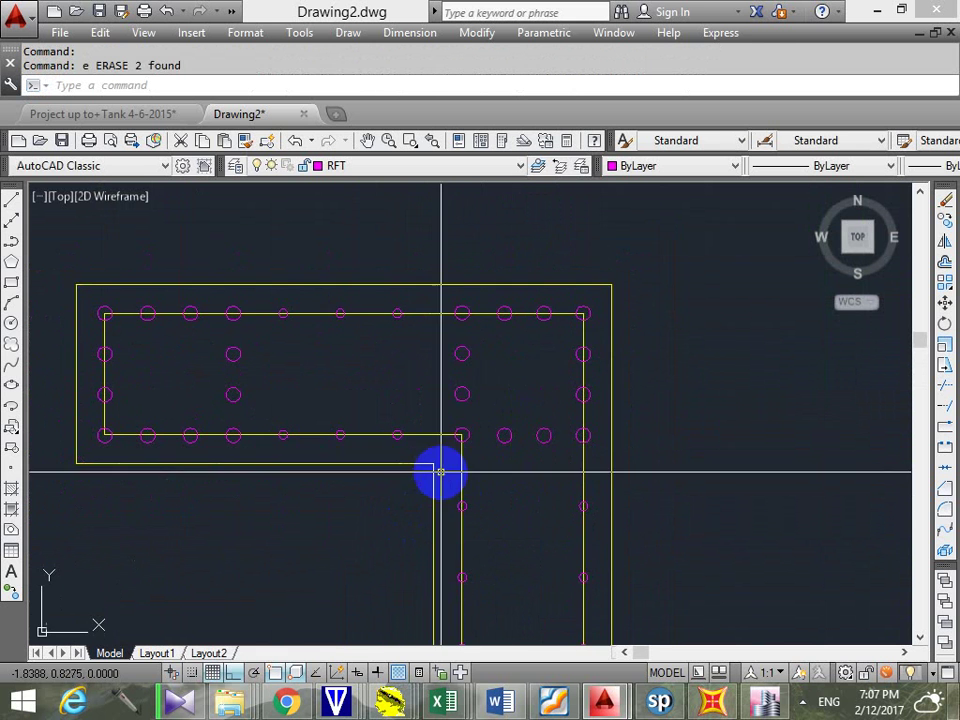
{"action": "key", "text": "Escape"}
{"action": "key", "text": "Escape"}
Copy the twelve large bars of the upper corner group straight down to the lower outside corner of the wall
{"action": "left_click", "coordinate": [449, 463]}
{"action": "left_click", "coordinate": [596, 298]}
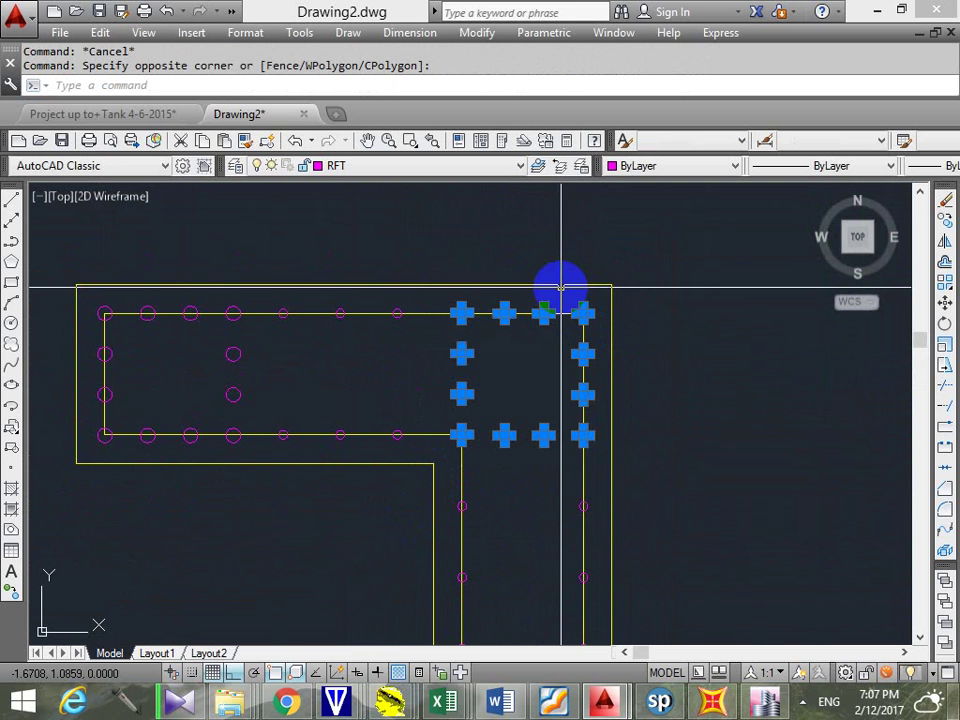
{"action": "type", "text": "c"}
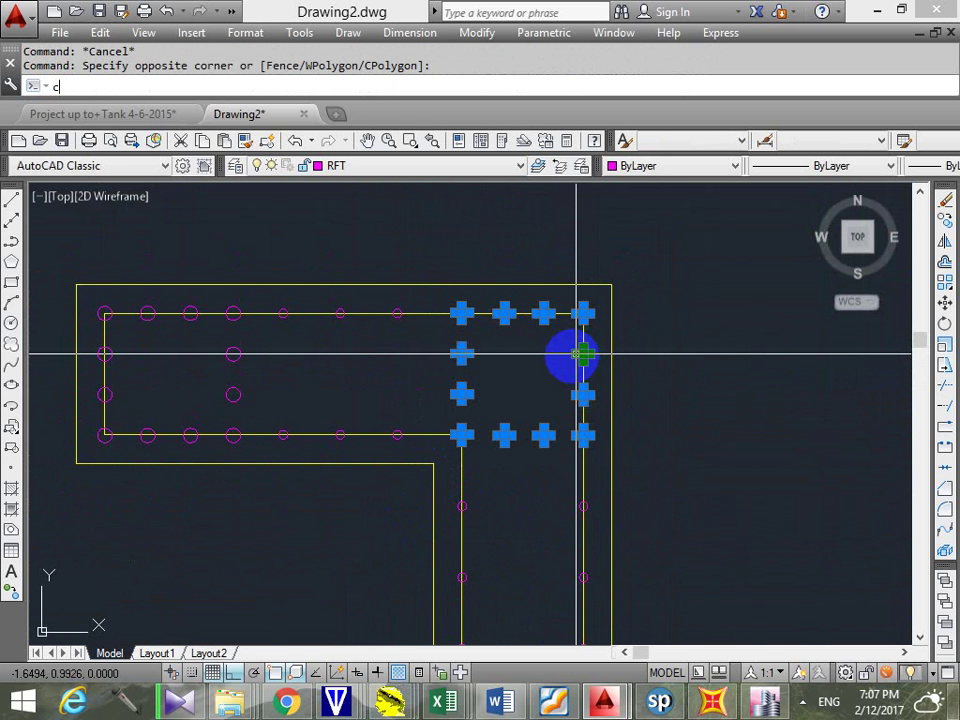
{"action": "type", "text": "o"}
{"action": "key", "text": "Return"}
{"action": "scroll", "coordinate": [465, 442], "scroll_direction": "up", "scroll_amount": 6}
{"action": "left_click", "coordinate": [472, 444]}
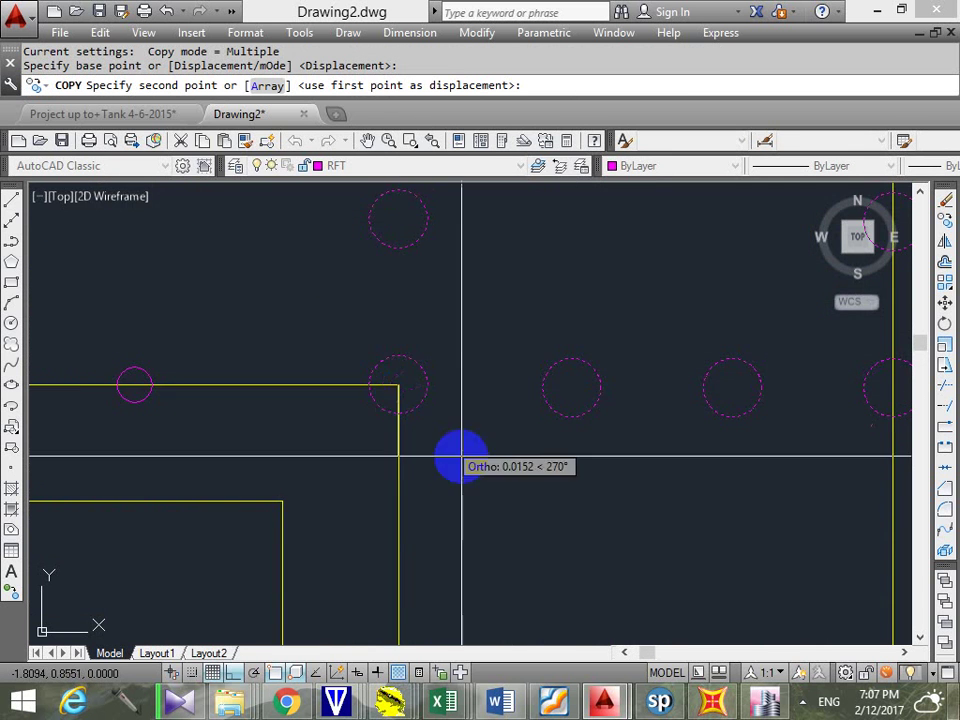
{"action": "scroll", "coordinate": [461, 461], "scroll_direction": "down", "scroll_amount": 5}
{"action": "scroll", "coordinate": [514, 364], "scroll_direction": "up", "scroll_amount": 3}
{"action": "middle_click_drag", "start_coordinate": [514, 364], "coordinate": [489, 422]}
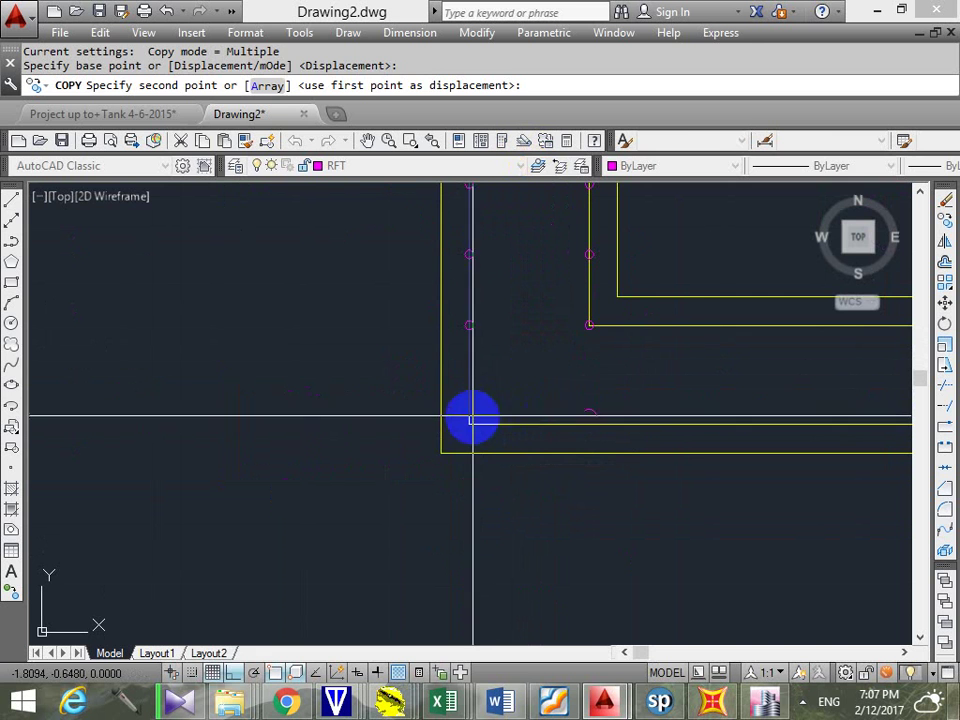
{"action": "left_click", "coordinate": [472, 418]}
{"action": "key", "text": "Escape"}
{"action": "mouse_move", "coordinate": [574, 321]}
{"action": "middle_mouse_down"}
{"action": "mouse_move", "coordinate": [541, 360]}
{"action": "mouse_move", "coordinate": [486, 396]}
{"action": "mouse_move", "coordinate": [399, 424]}
{"action": "mouse_move", "coordinate": [278, 418]}
{"action": "middle_mouse_up"}
{"action": "key", "text": "Escape"}
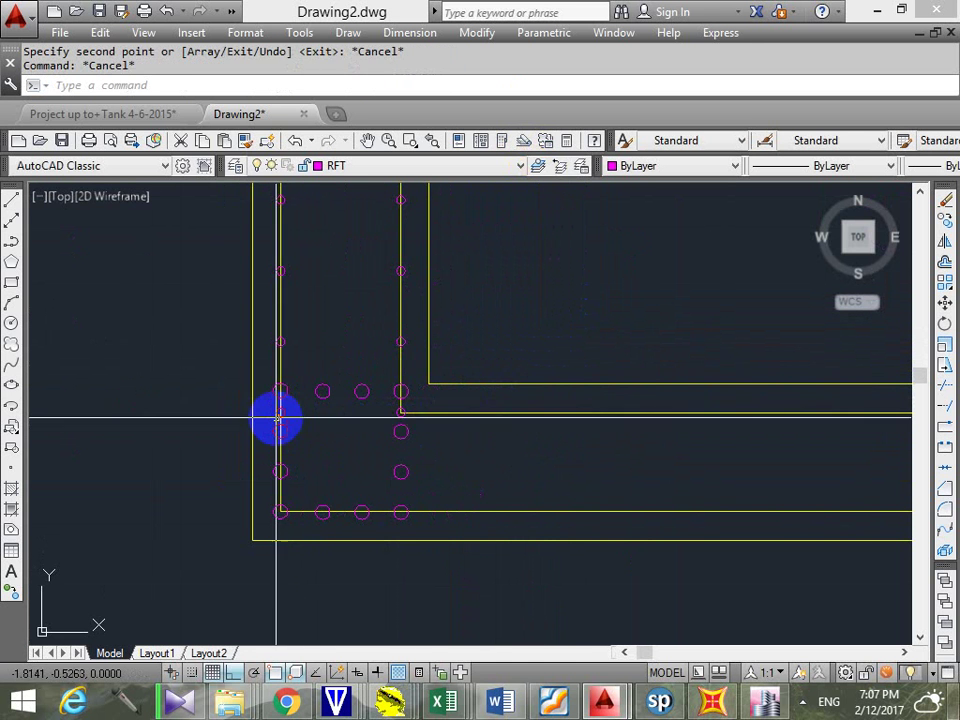
Explode the vertical wall's small-bar array and erase the two small bars that fall inside the lower corner group
{"action": "left_click", "coordinate": [278, 418]}
{"action": "key", "text": "Return"}
{"action": "scroll", "coordinate": [279, 414], "scroll_direction": "up", "scroll_amount": 3}
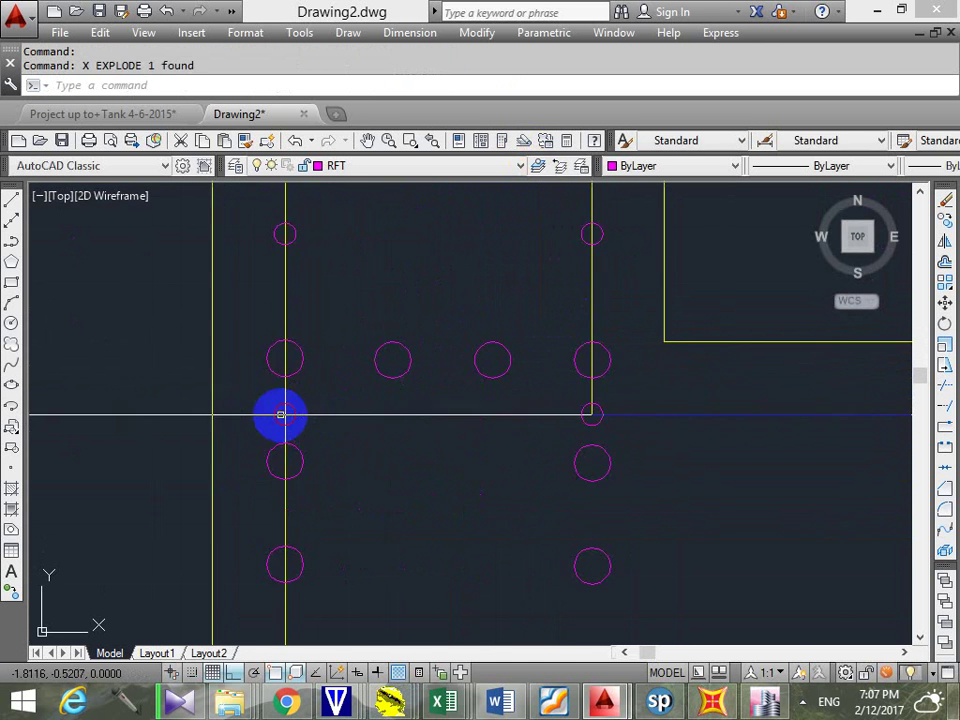
{"action": "left_click", "coordinate": [259, 426]}
{"action": "left_click", "coordinate": [672, 391]}
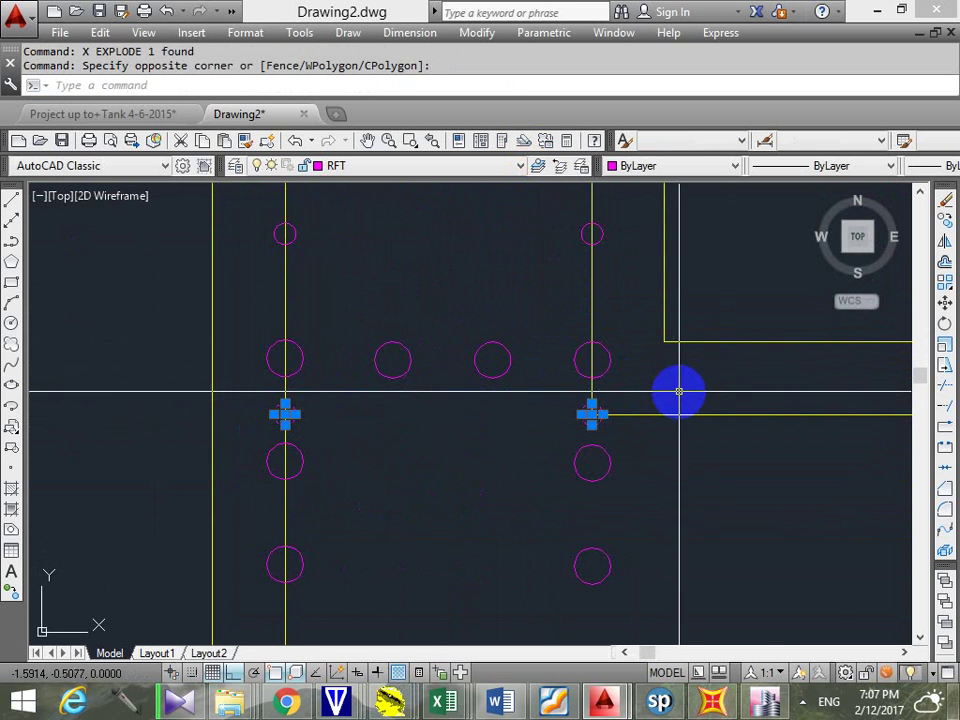
{"action": "type", "text": "e"}
{"action": "key", "text": "Return"}
{"action": "scroll", "coordinate": [628, 407], "scroll_direction": "down", "scroll_amount": 5}
{"action": "mouse_move", "coordinate": [628, 407]}
{"action": "middle_mouse_down"}
{"action": "mouse_move", "coordinate": [461, 463]}
{"action": "mouse_move", "coordinate": [317, 459]}
{"action": "middle_mouse_up"}
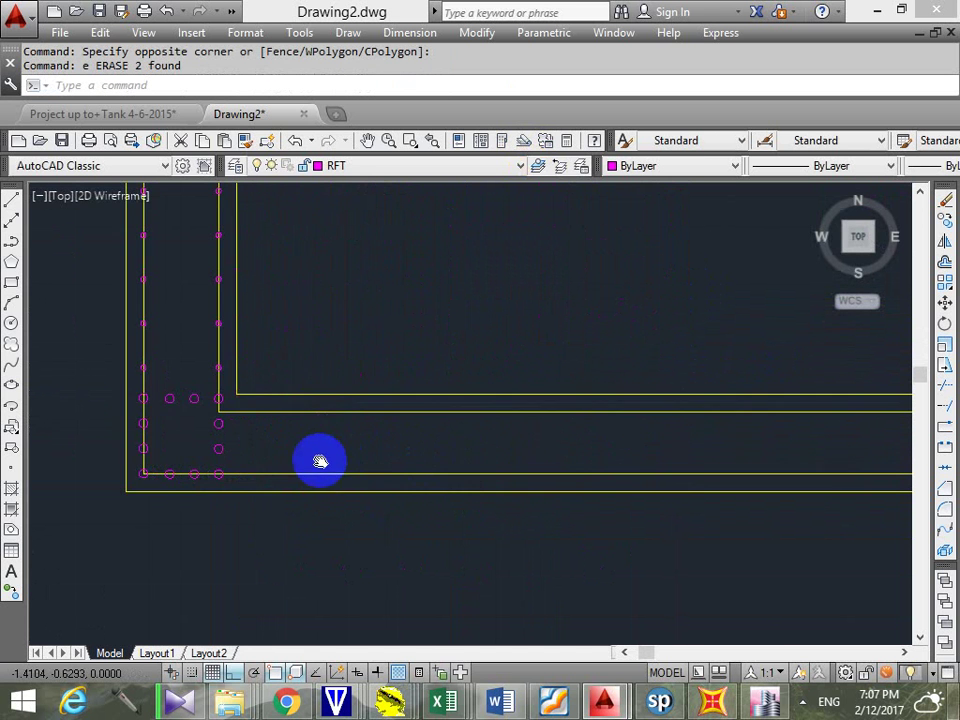
Measure the bottom wall's thickness straight down from its inner corner
{"action": "left_click", "coordinate": [321, 394]}
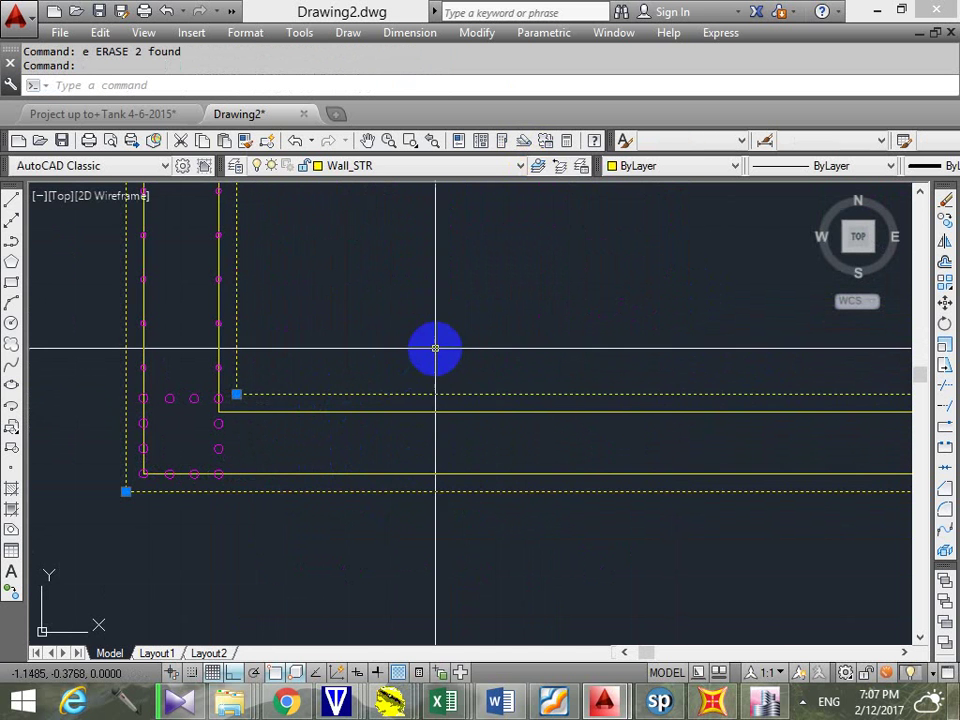
{"action": "key", "text": "Escape"}
{"action": "key", "text": "Escape"}
{"action": "type", "text": "d"}
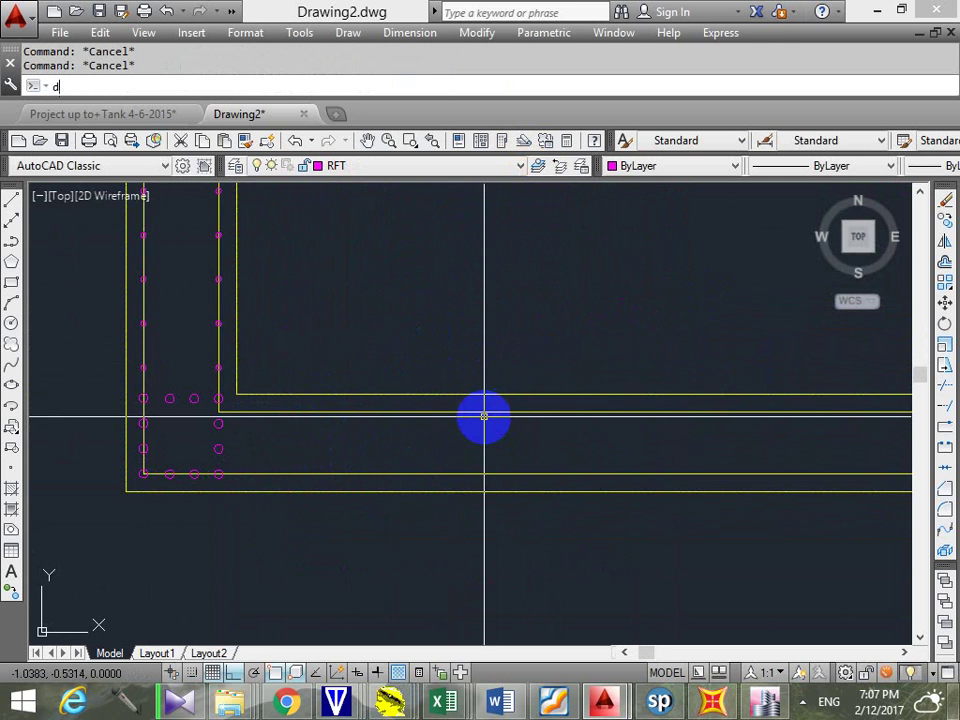
{"action": "type", "text": "ist"}
{"action": "key", "text": "Return"}
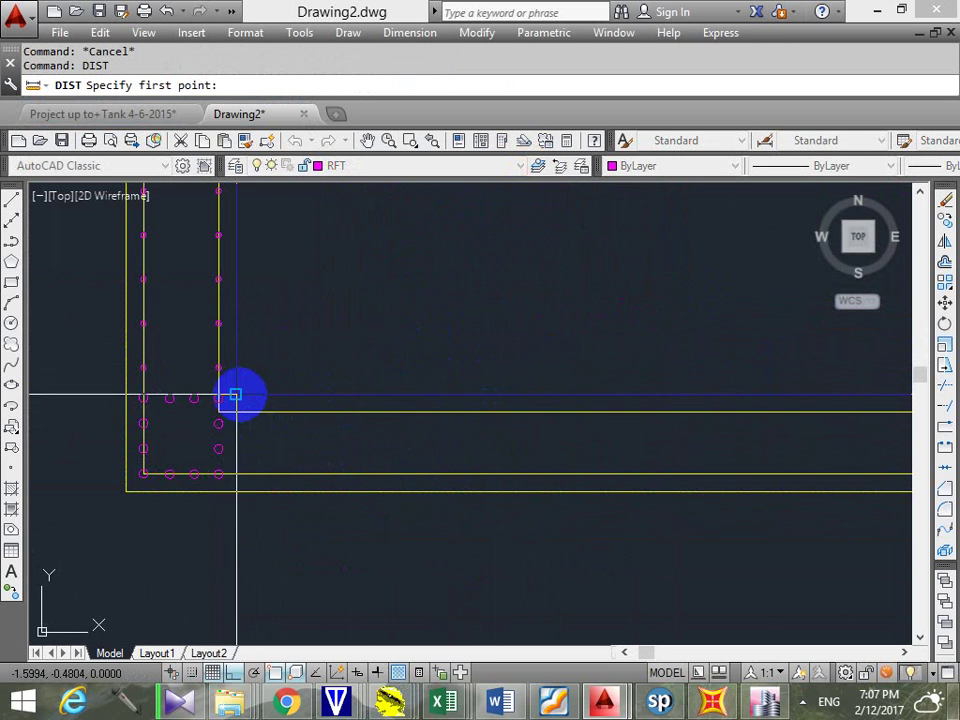
{"action": "left_click", "coordinate": [236, 487]}
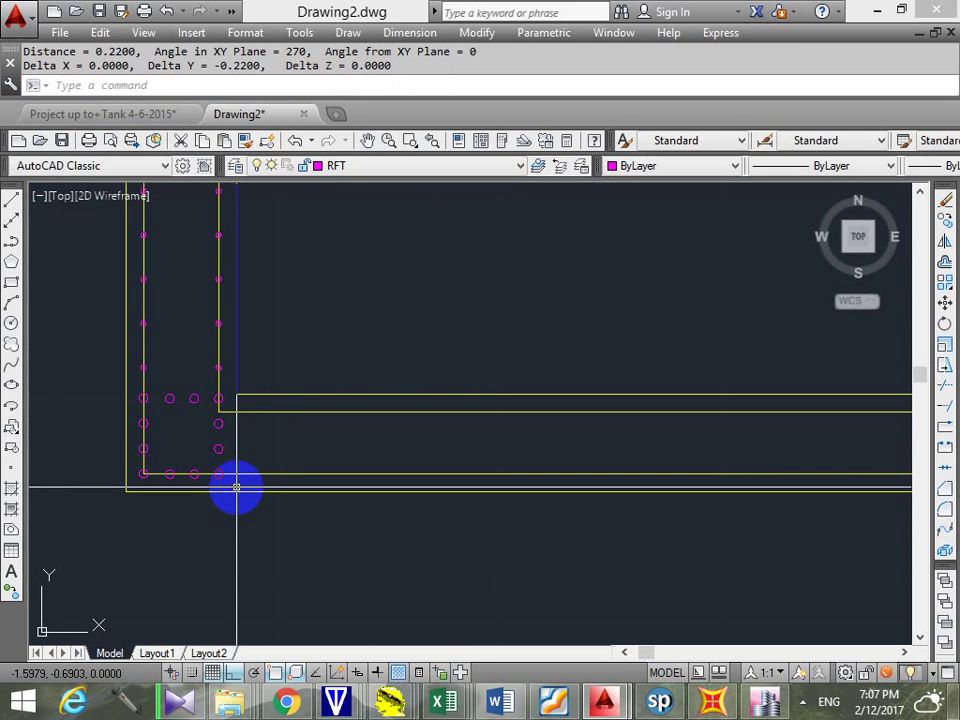
Measure the vertical wall's thickness between its two outer outlines
{"action": "scroll", "coordinate": [456, 413], "scroll_direction": "down", "scroll_amount": 5}
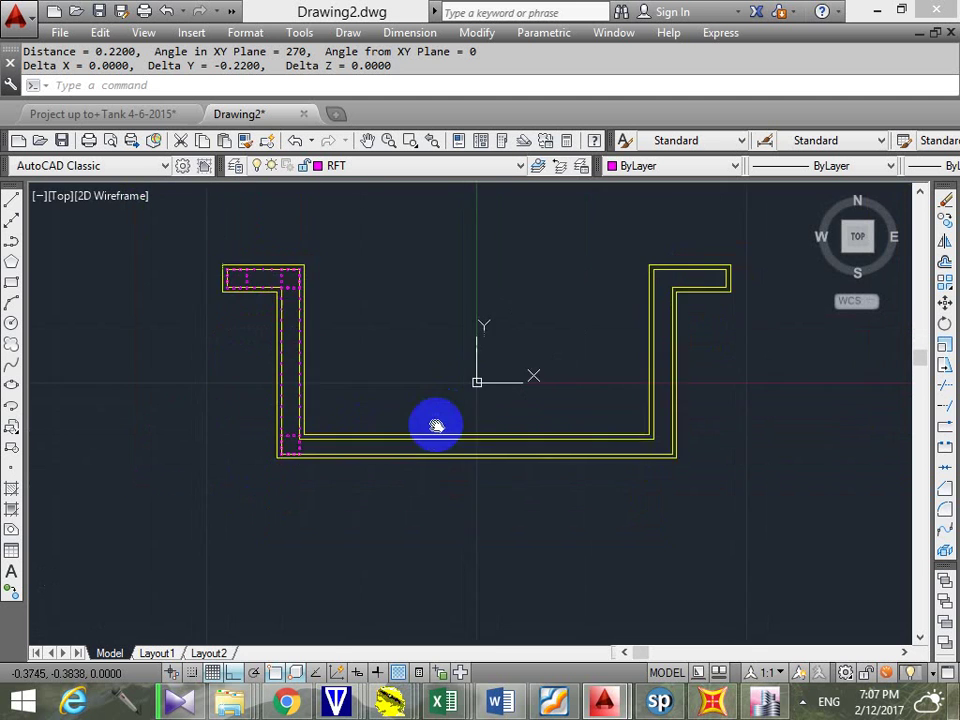
{"action": "scroll", "coordinate": [386, 436], "scroll_direction": "up", "scroll_amount": 5}
{"action": "mouse_move", "coordinate": [386, 436]}
{"action": "middle_mouse_down"}
{"action": "mouse_move", "coordinate": [407, 424]}
{"action": "mouse_move", "coordinate": [379, 446]}
{"action": "mouse_move", "coordinate": [339, 437]}
{"action": "mouse_move", "coordinate": [307, 417]}
{"action": "mouse_move", "coordinate": [319, 403]}
{"action": "mouse_move", "coordinate": [306, 435]}
{"action": "middle_mouse_up"}
{"action": "scroll", "coordinate": [313, 395], "scroll_direction": "down", "scroll_amount": 3}
{"action": "scroll", "coordinate": [313, 395], "scroll_direction": "up", "scroll_amount": 3}
{"action": "key", "text": "Return"}
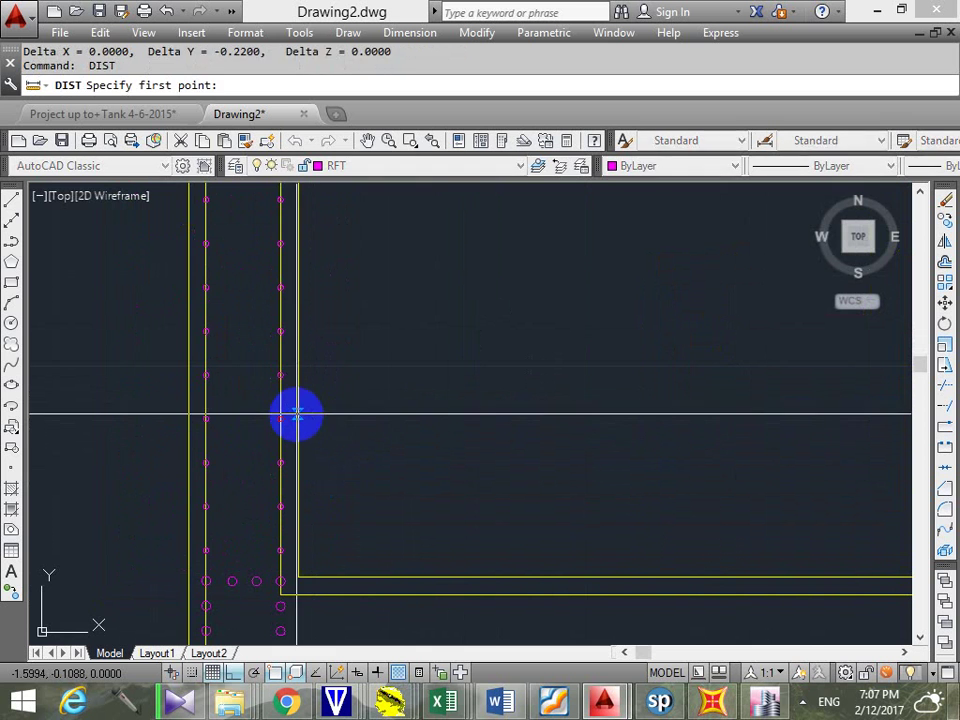
{"action": "left_click", "coordinate": [296, 414]}
{"action": "left_click", "coordinate": [186, 410]}
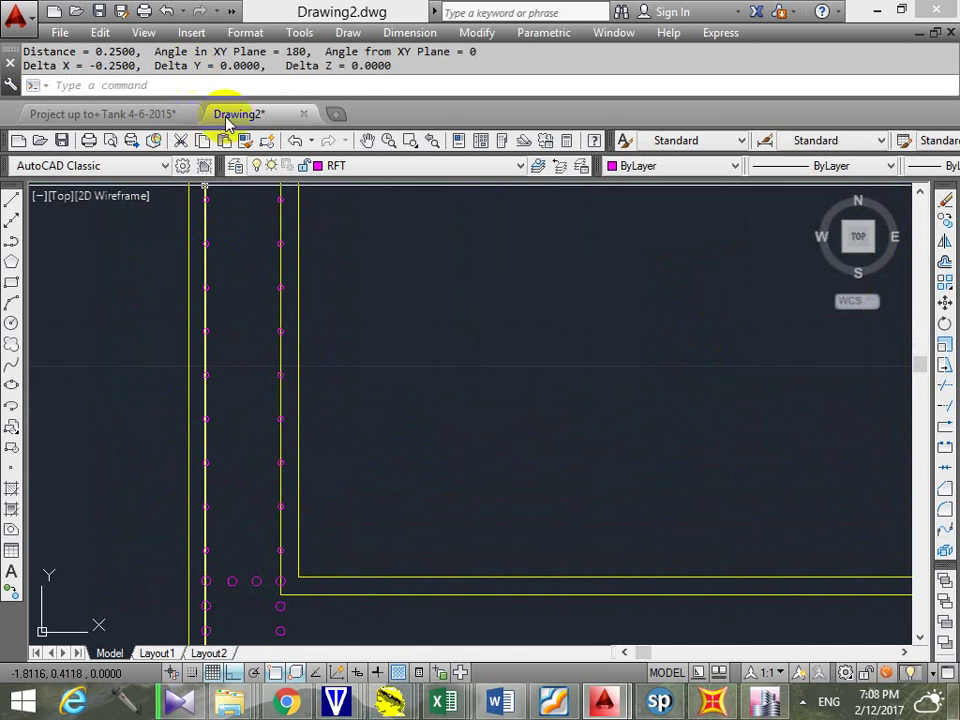
Measure the bottom wall's thickness once more, a short distance along from the corner
{"action": "scroll", "coordinate": [290, 195], "scroll_direction": "down", "scroll_amount": 2}
{"action": "key", "text": "Return"}
{"action": "left_click", "coordinate": [414, 430]}
{"action": "left_click", "coordinate": [416, 491]}
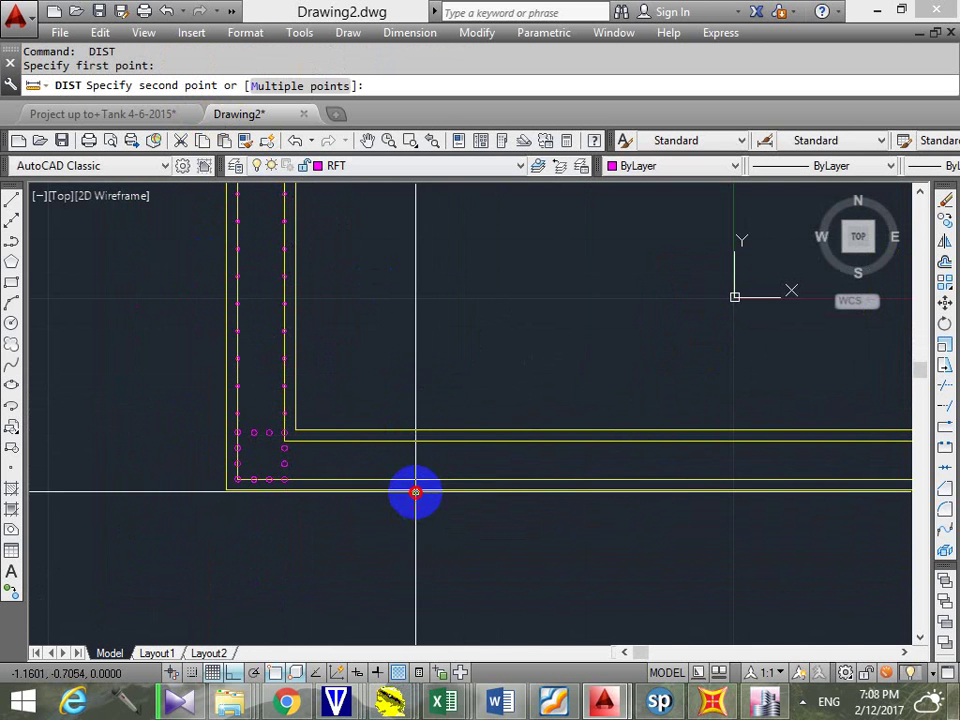
{"action": "left_click", "coordinate": [197, 83]}
{"action": "key", "text": "Escape"}
{"action": "key", "text": "Return"}
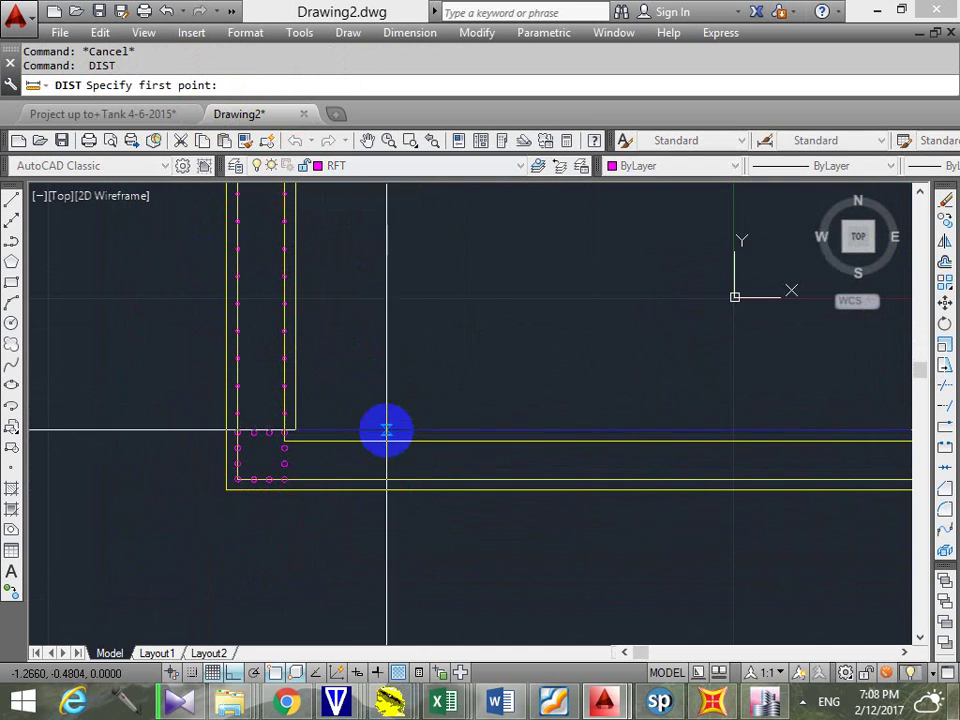
{"action": "left_click", "coordinate": [386, 430]}
{"action": "left_click", "coordinate": [386, 491]}
{"action": "scroll", "coordinate": [349, 268], "scroll_direction": "down", "scroll_amount": 3}
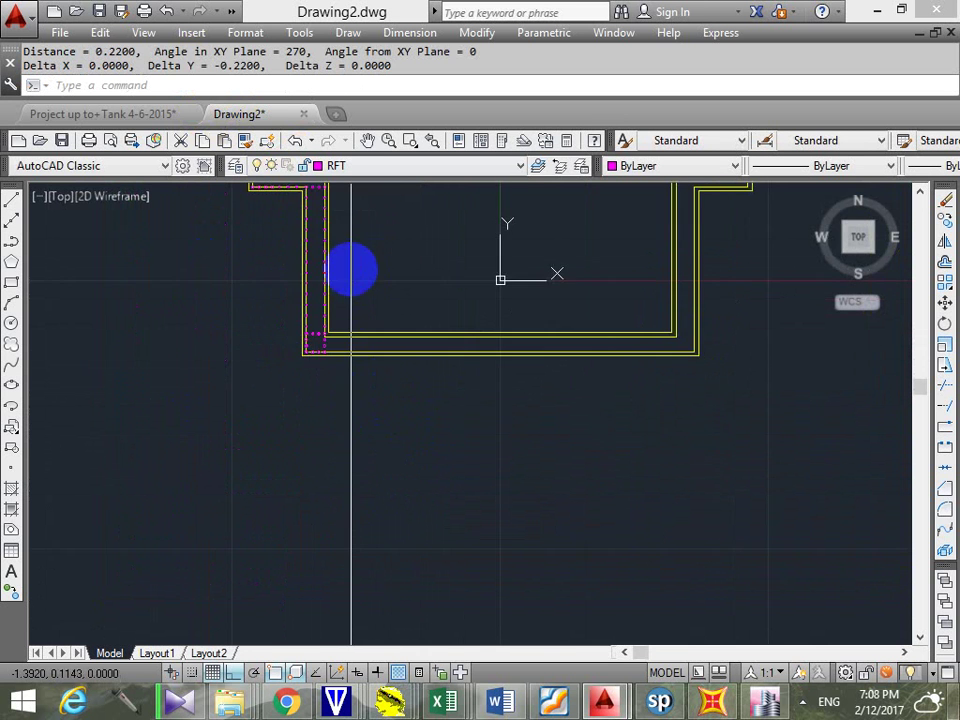
{"action": "scroll", "coordinate": [334, 405], "scroll_direction": "up", "scroll_amount": 3}
{"action": "key", "text": "Escape"}
{"action": "key", "text": "Escape"}
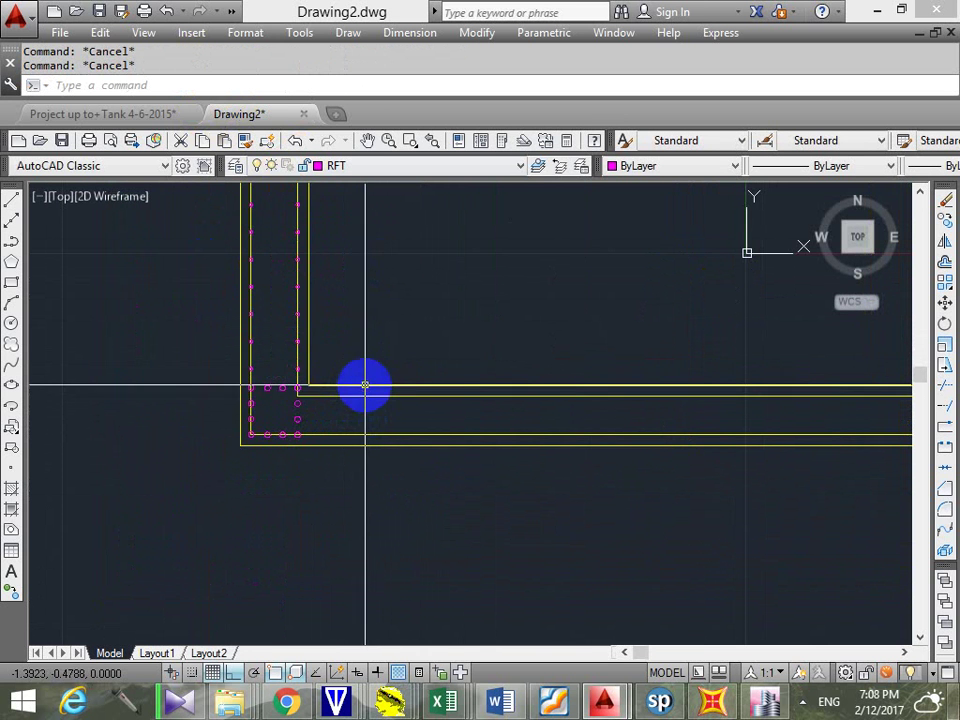
Stretch the inner-face edge of the bottom wall's outline upward by 0.03
{"action": "left_click", "coordinate": [443, 386]}
{"action": "middle_click_drag", "start_coordinate": [641, 398], "coordinate": [363, 398]}
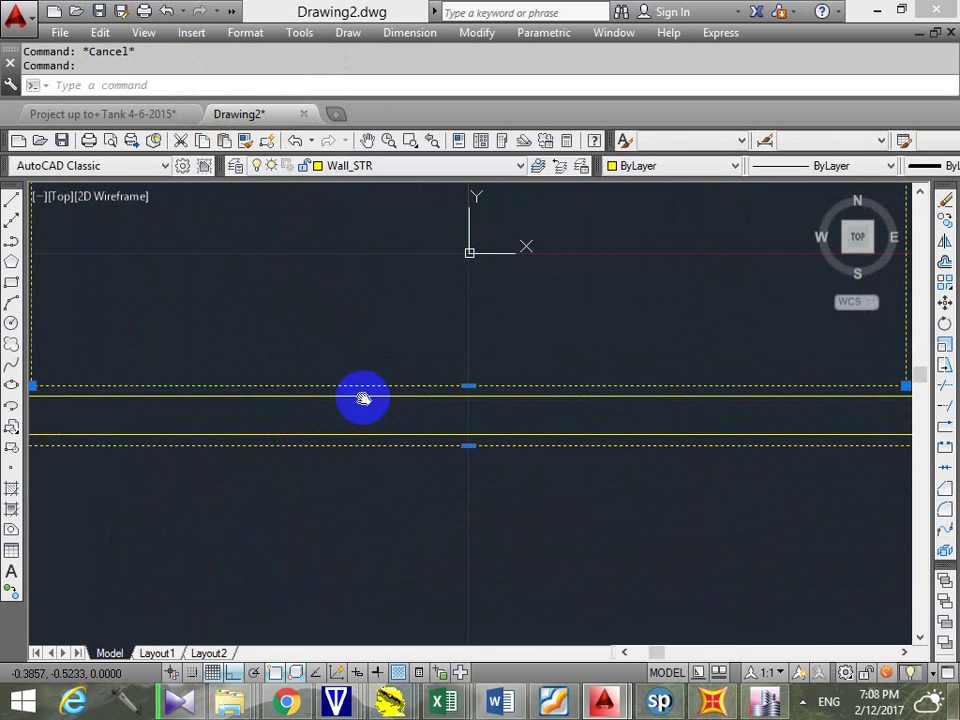
{"action": "left_click", "coordinate": [469, 385]}
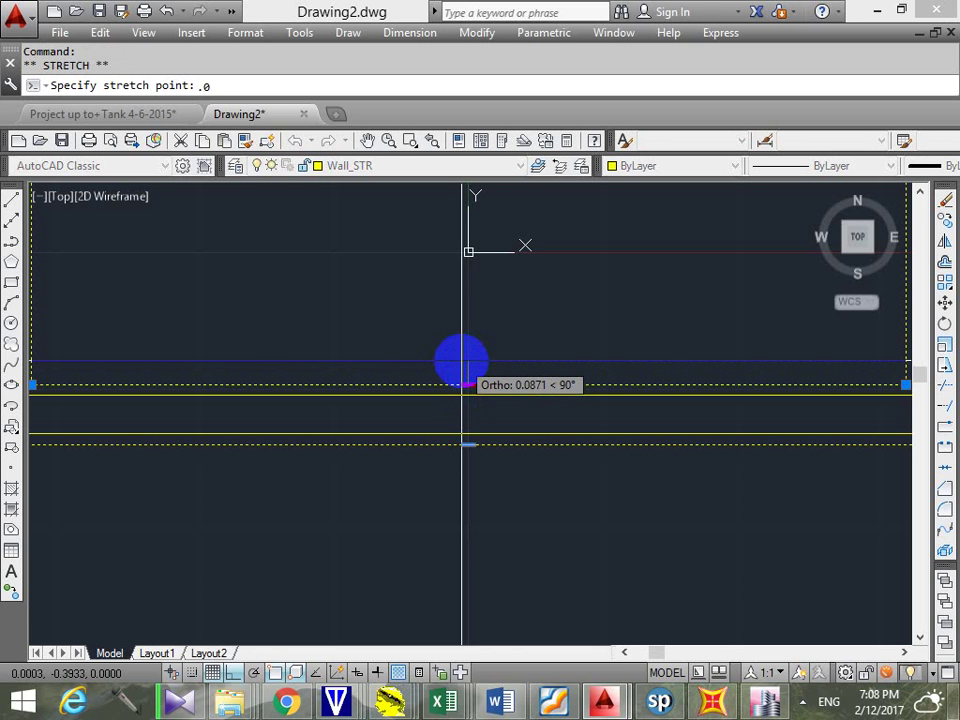
{"action": "type", "text": ".03"}
{"action": "key", "text": "Return"}
{"action": "scroll", "coordinate": [491, 388], "scroll_direction": "down", "scroll_amount": 3}
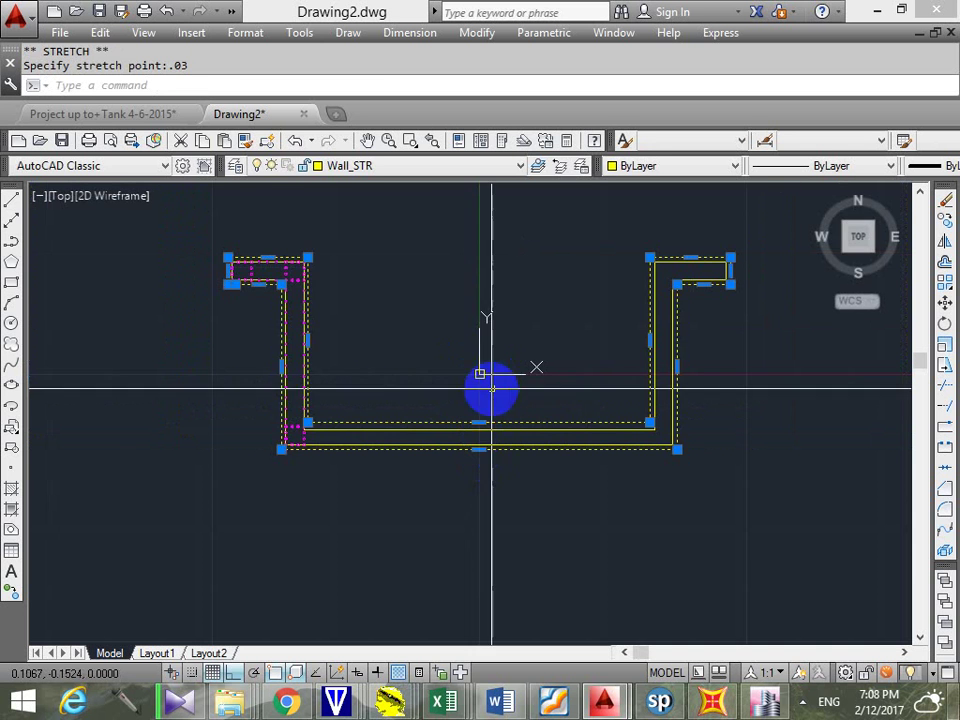
{"action": "scroll", "coordinate": [515, 475], "scroll_direction": "up", "scroll_amount": 3}
{"action": "key", "text": "Escape"}
Stretch the upper cover line of the bottom wall upward by 0.03
{"action": "middle_click_drag", "start_coordinate": [515, 475], "coordinate": [731, 446]}
{"action": "left_click", "coordinate": [510, 407]}
{"action": "left_click", "coordinate": [497, 435]}
{"action": "left_click", "coordinate": [708, 438]}
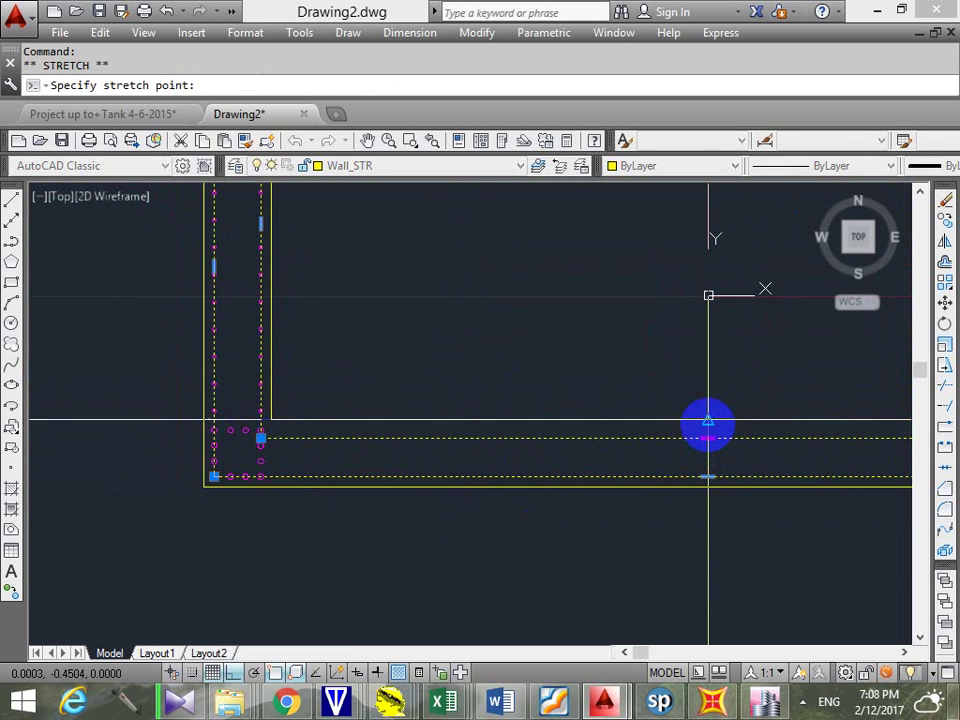
{"action": "type", "text": "0.0"}
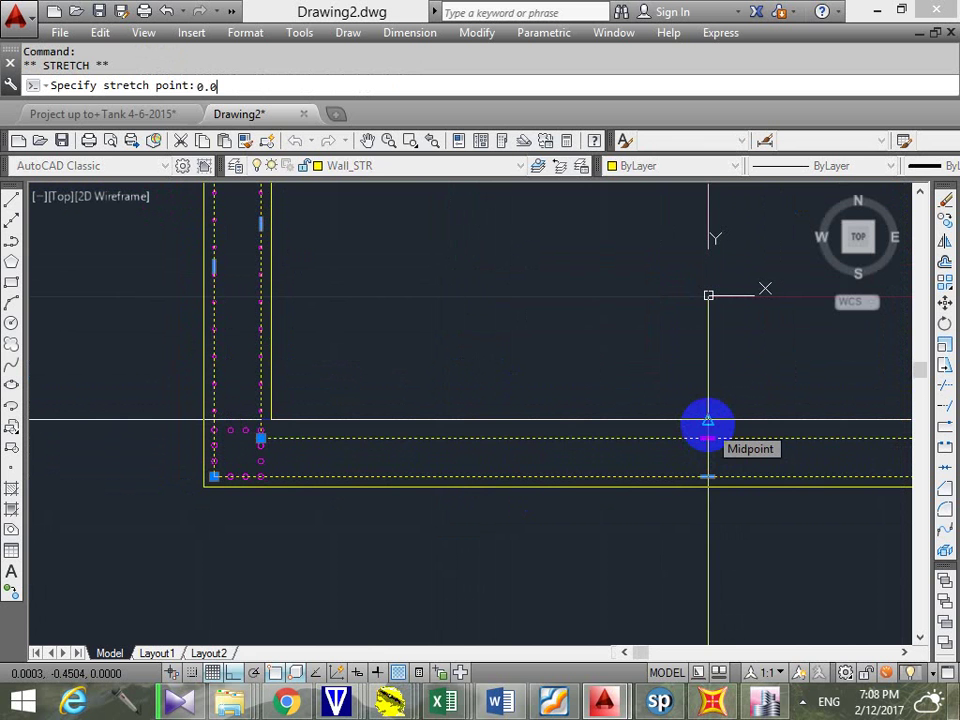
{"action": "type", "text": "3"}
{"action": "key", "text": "Escape"}
Examine how the stretched bottom wall lines fit the large bars of the lower corner group
{"action": "middle_click_drag", "start_coordinate": [514, 456], "coordinate": [246, 413]}
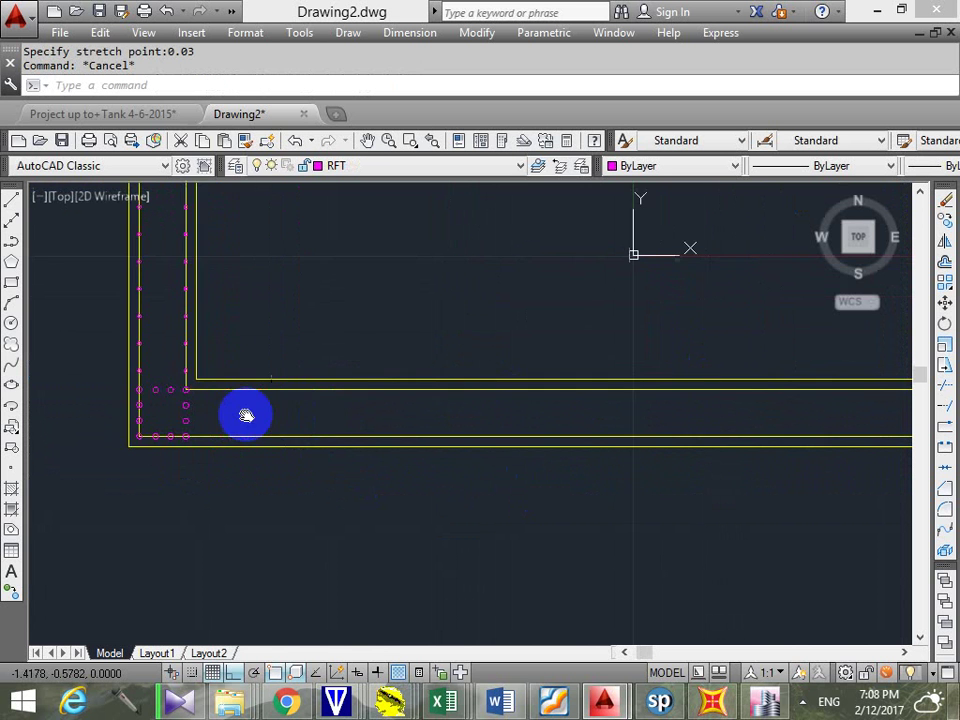
{"action": "scroll", "coordinate": [253, 407], "scroll_direction": "up", "scroll_amount": 4}
{"action": "middle_click_drag", "start_coordinate": [383, 375], "coordinate": [300, 379]}
{"action": "scroll", "coordinate": [336, 381], "scroll_direction": "down", "scroll_amount": 4}
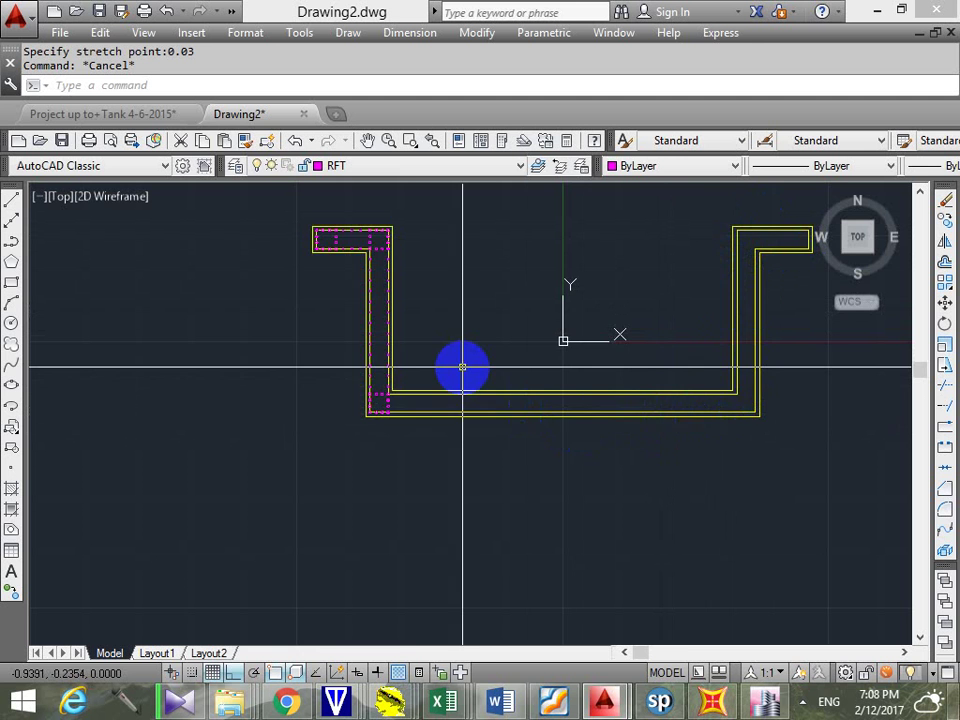
{"action": "mouse_move", "coordinate": [568, 418]}
{"action": "middle_mouse_down"}
{"action": "mouse_move", "coordinate": [551, 349]}
{"action": "mouse_move", "coordinate": [529, 440]}
{"action": "middle_mouse_up"}
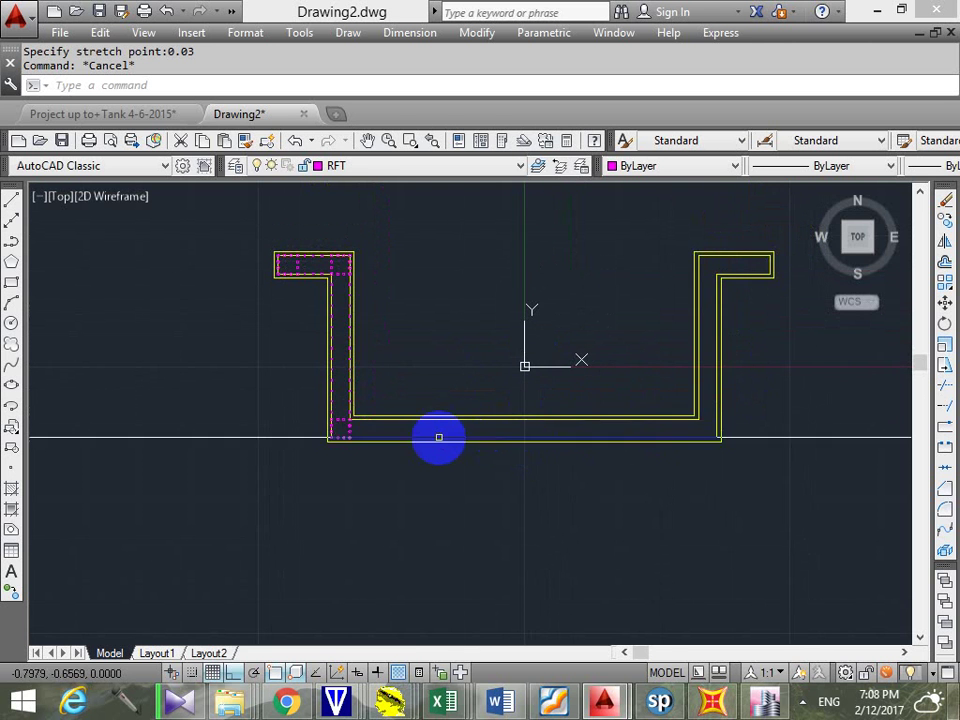
{"action": "scroll", "coordinate": [339, 446], "scroll_direction": "up", "scroll_amount": 5}
{"action": "middle_click_drag", "start_coordinate": [266, 413], "coordinate": [407, 422]}
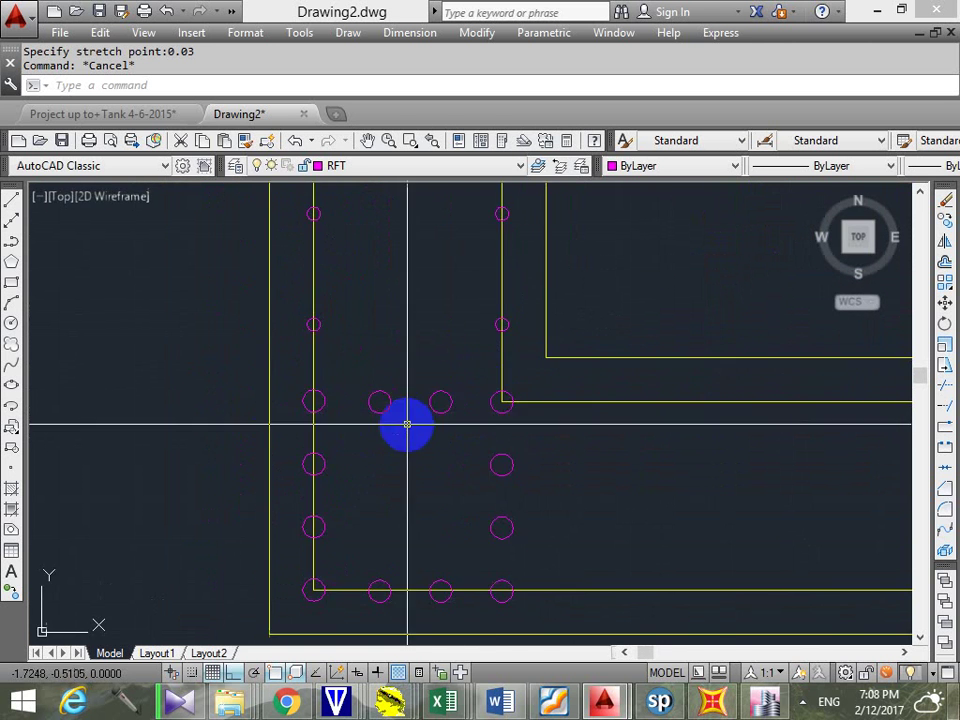
{"action": "scroll", "coordinate": [578, 403], "scroll_direction": "down", "scroll_amount": 3}
{"action": "middle_click_drag", "start_coordinate": [578, 403], "coordinate": [300, 405]}
{"action": "key", "text": "Escape"}
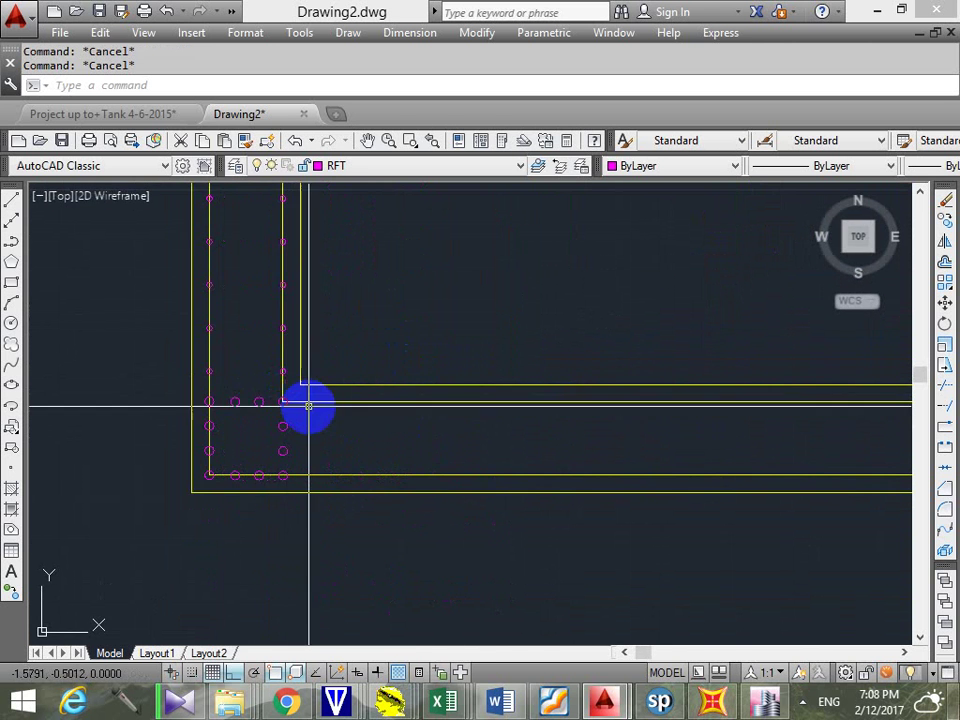
Draw a 0.1 guide line along the bottom wall's upper cover line from the corner bar's center, plus a short downward segment
{"action": "type", "text": "l"}
{"action": "key", "text": "Return"}
{"action": "scroll", "coordinate": [280, 400], "scroll_direction": "up", "scroll_amount": 5}
{"action": "left_click", "coordinate": [264, 378]}
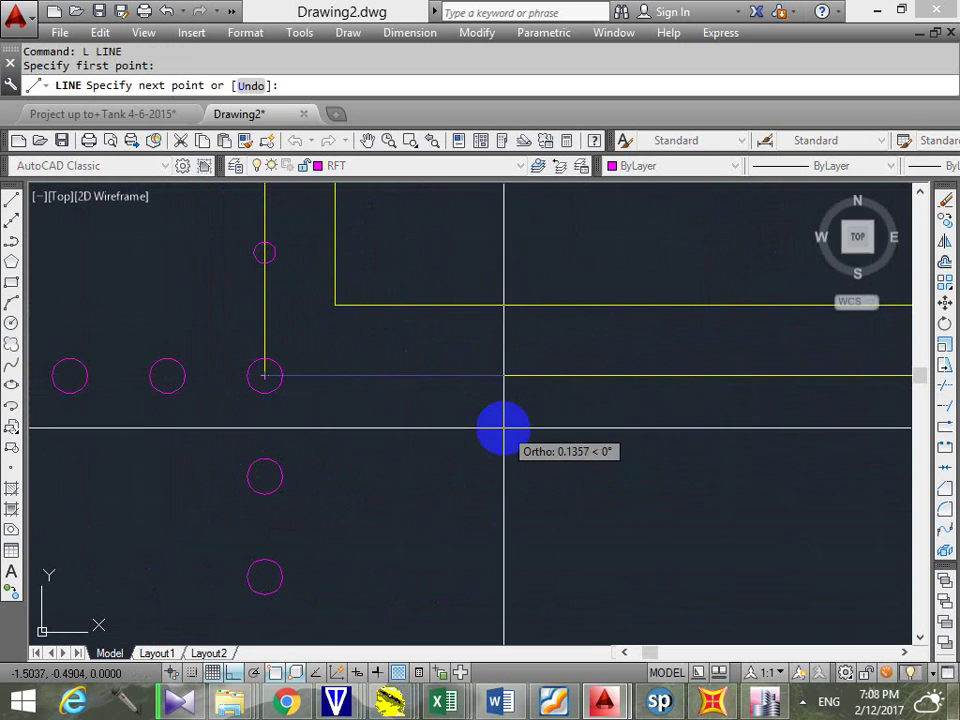
{"action": "type", "text": ".14"}
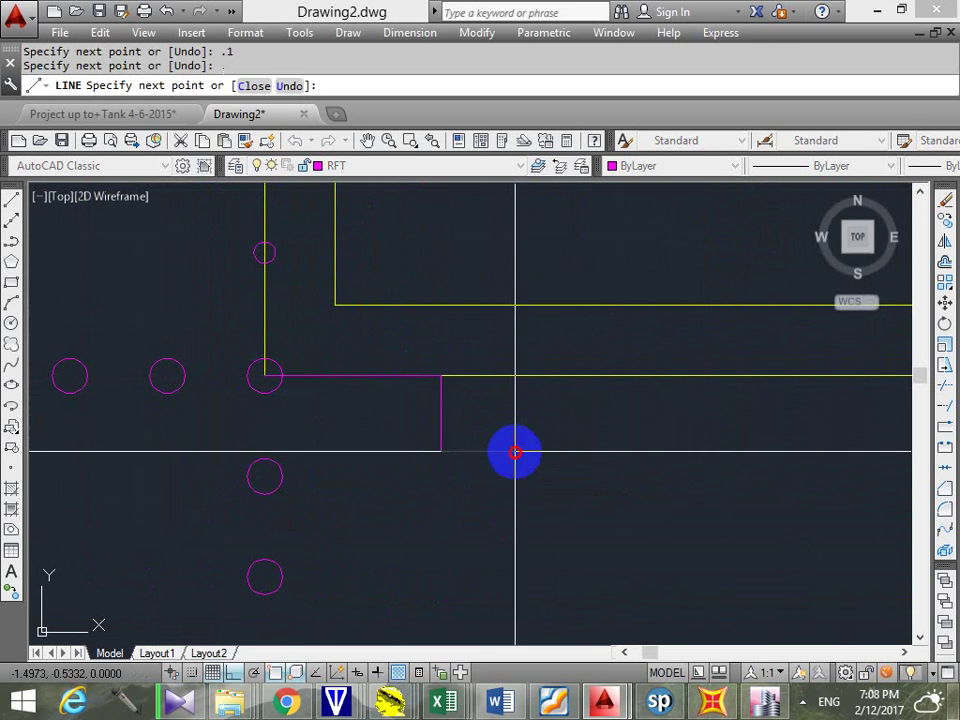
{"action": "key", "text": "Escape"}
Draw a small bar circle of radius 0.006 centered at the end of the 0.1 guide line
{"action": "type", "text": "c"}
{"action": "key", "text": "Return"}
{"action": "left_click", "coordinate": [440, 375]}
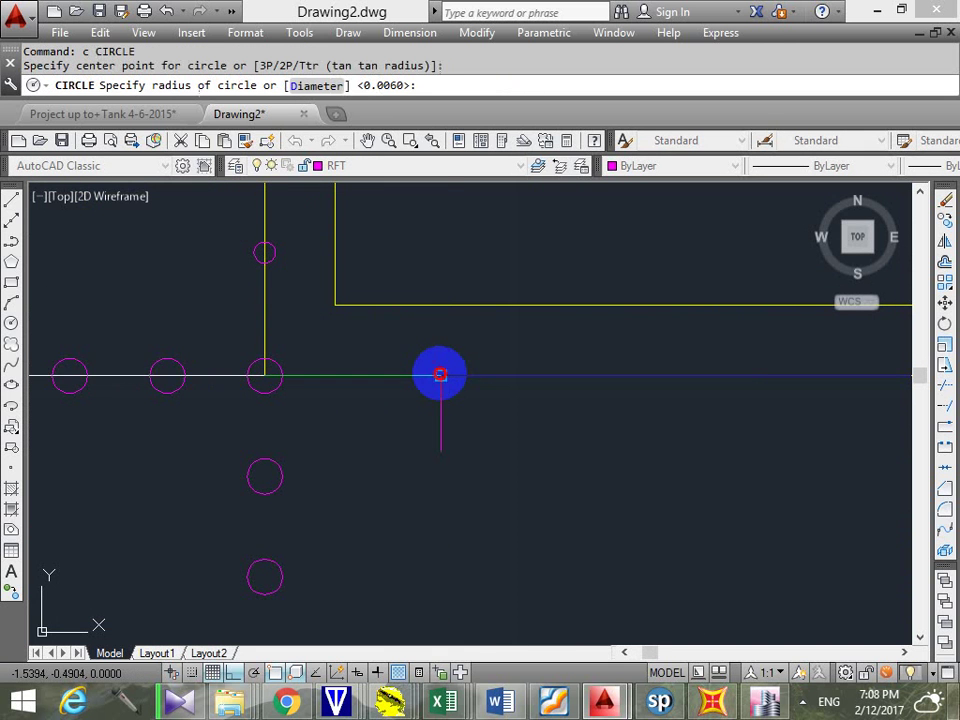
{"action": "type", "text": ".006"}
{"action": "key", "text": "Return"}
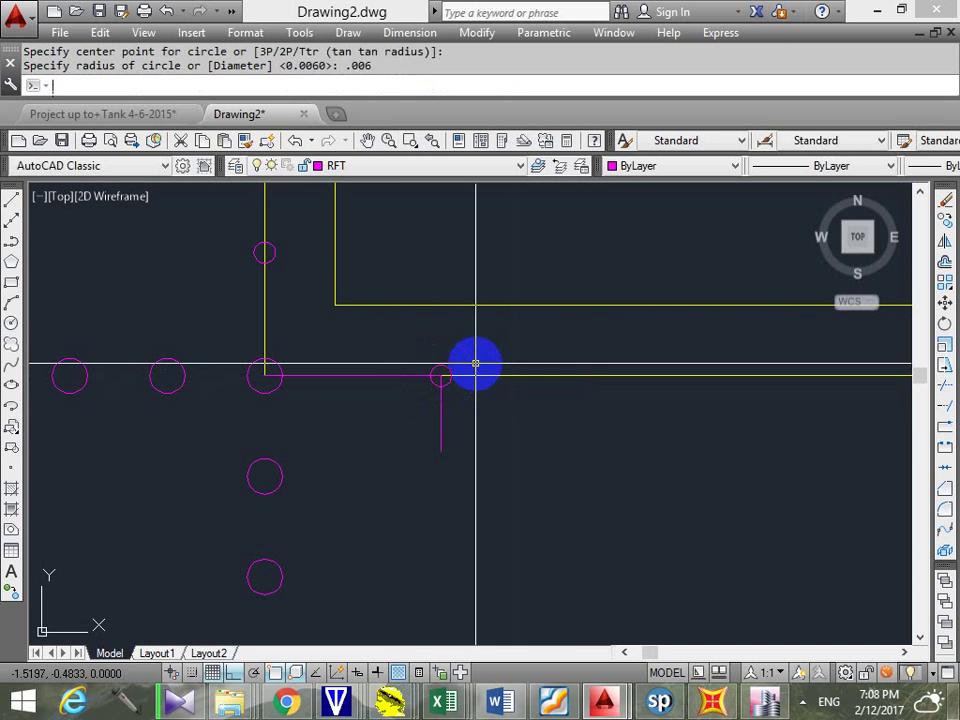
Try a rectangular array of the small bar with 0.1 between columns and 0.17 between rows
{"action": "left_click", "coordinate": [370, 447]}
{"action": "left_click", "coordinate": [429, 386]}
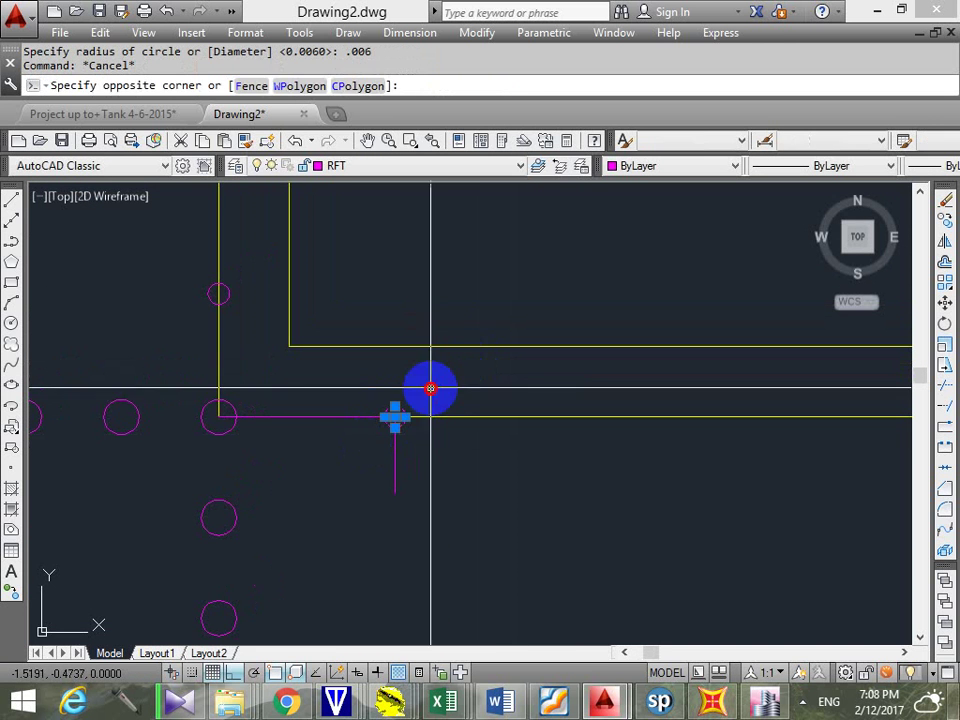
{"action": "type", "text": "ar"}
{"action": "key", "text": "Return"}
{"action": "type", "text": "r"}
{"action": "key", "text": "Return"}
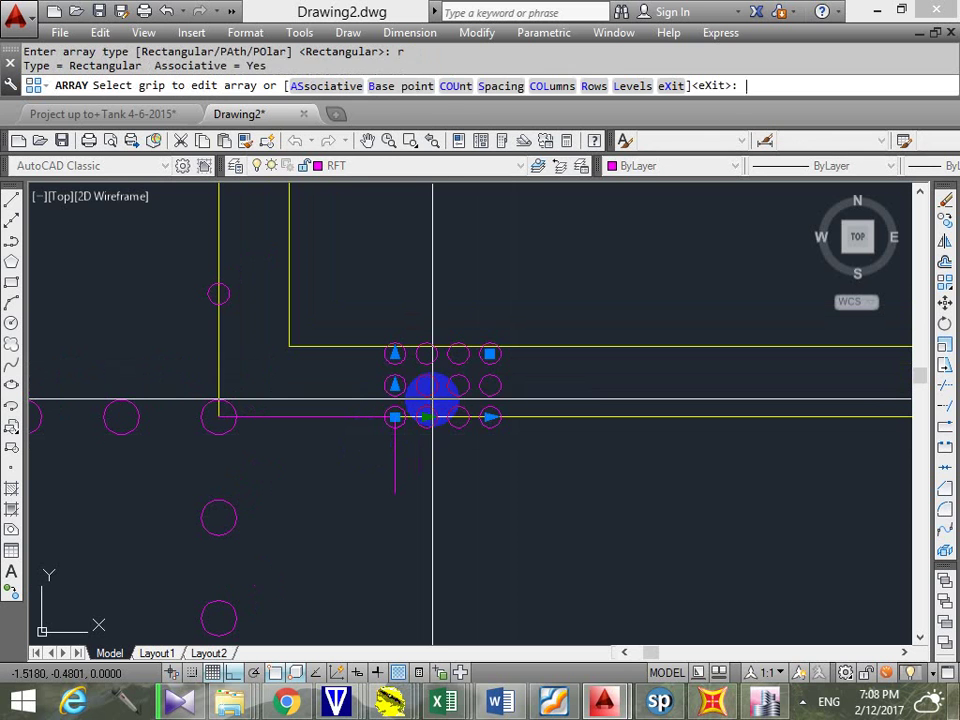
{"action": "type", "text": "s"}
{"action": "key", "text": "Return"}
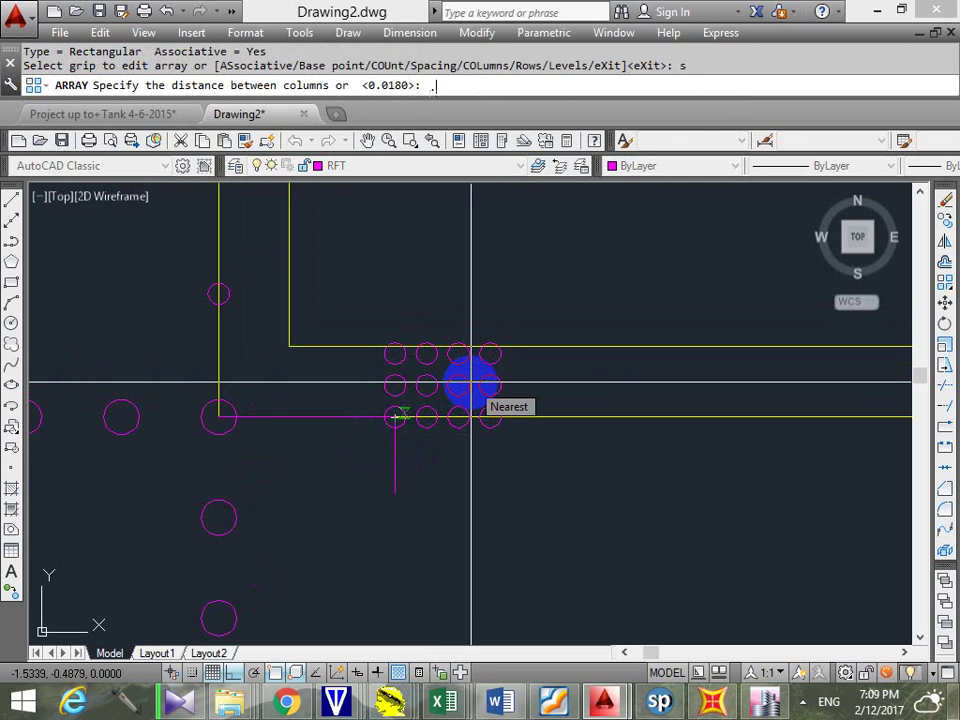
{"action": "type", "text": ".1"}
{"action": "key", "text": "Return"}
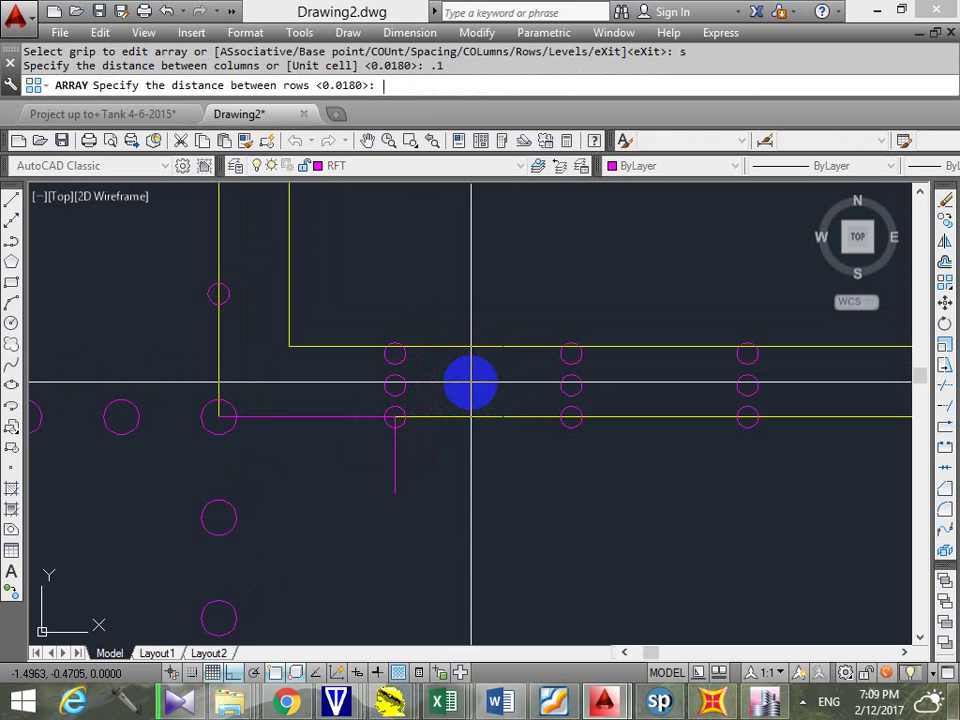
{"action": "type", "text": ".17"}
{"action": "key", "text": "Return"}
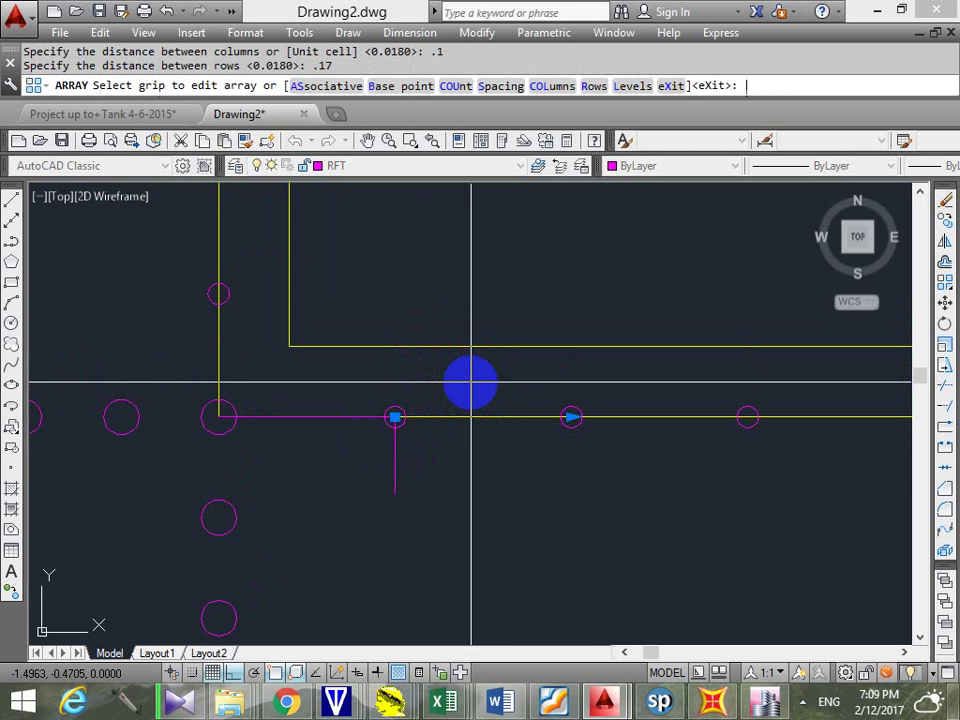
Try adjusting the array's row and column count, and undo the whole small-bar array
{"action": "scroll", "coordinate": [469, 384], "scroll_direction": "down", "scroll_amount": 5}
{"action": "left_click", "coordinate": [577, 302]}
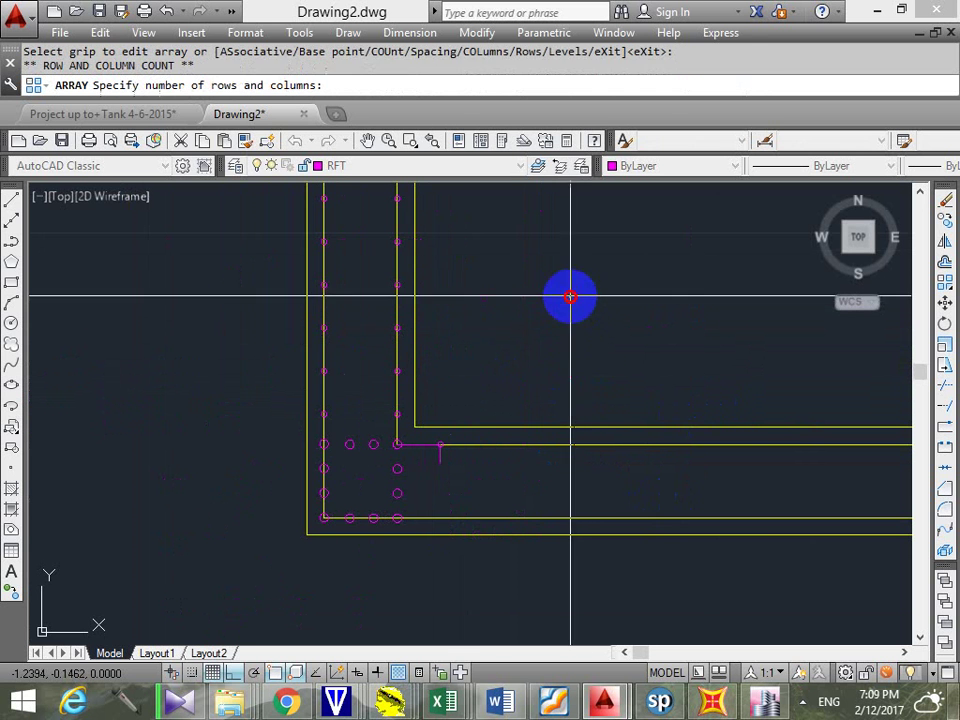
{"action": "left_click", "coordinate": [580, 516]}
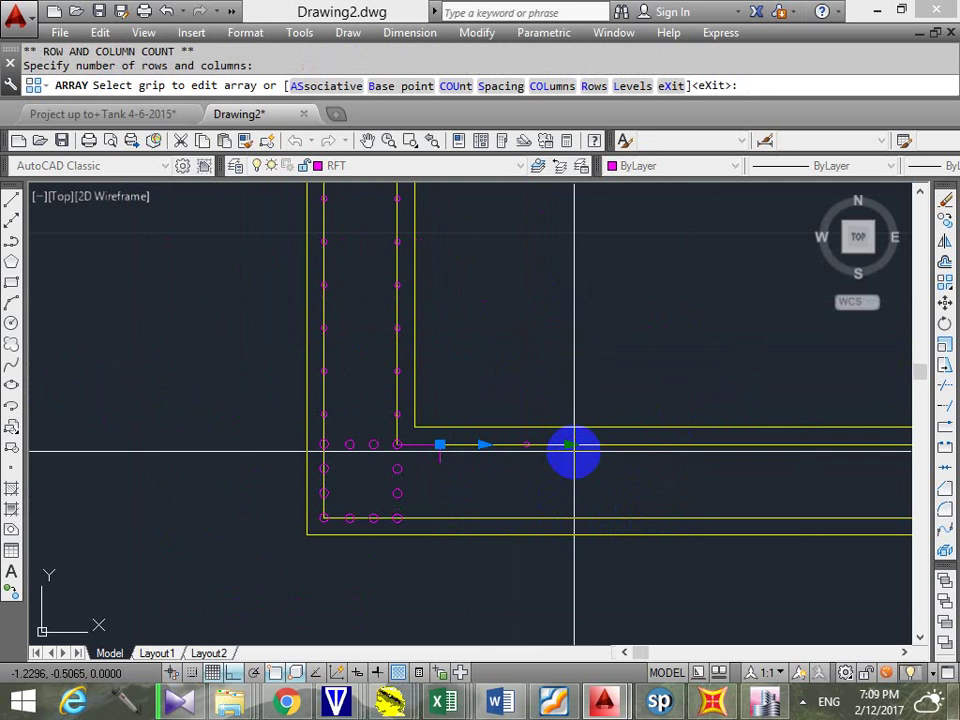
{"action": "key", "text": "ctrl+z"}
{"action": "key", "text": "ctrl+z"}
{"action": "key", "text": "Escape"}
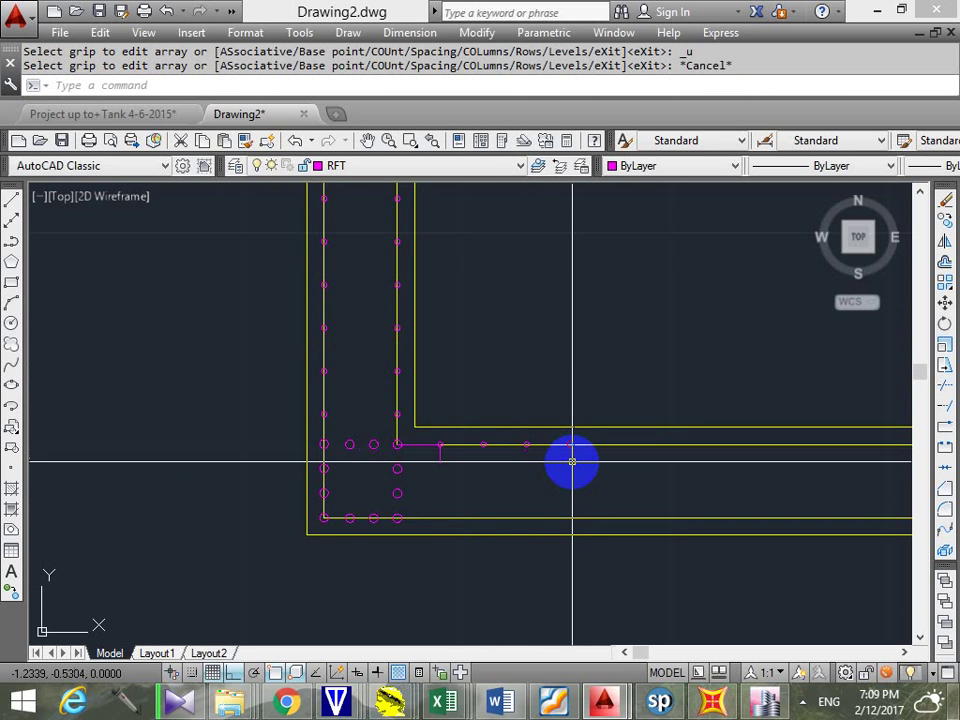
{"action": "key", "text": "ctrl+z"}
Create a rectangular array of the small bar at the guide line's end, with 0.1 between columns and 0.17 between rows
{"action": "scroll", "coordinate": [527, 456], "scroll_direction": "up", "scroll_amount": 4}
{"action": "left_click", "coordinate": [391, 451]}
{"action": "left_click", "coordinate": [431, 354]}
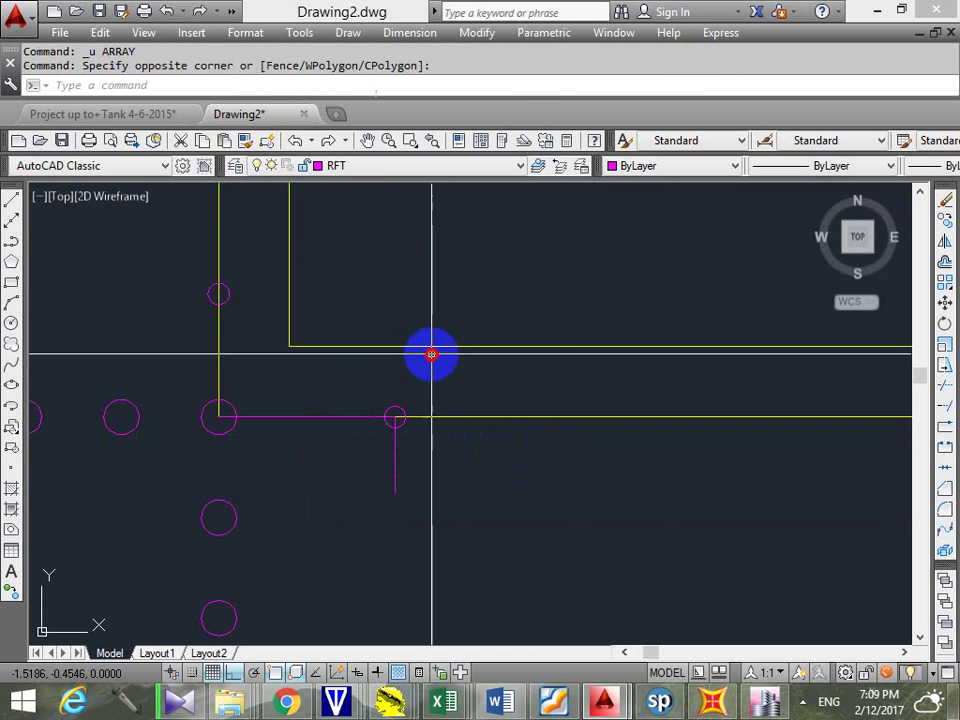
{"action": "left_click", "coordinate": [377, 427]}
{"action": "left_click", "coordinate": [420, 393]}
{"action": "type", "text": "a"}
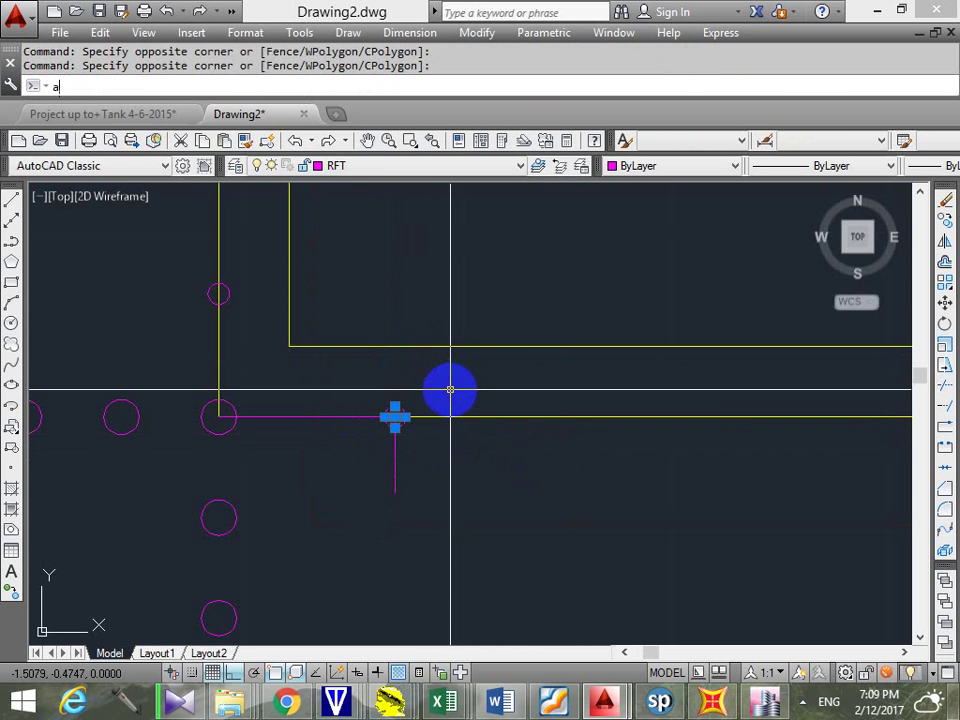
{"action": "type", "text": "r"}
{"action": "key", "text": "Return"}
{"action": "type", "text": "r"}
{"action": "key", "text": "Return"}
{"action": "type", "text": "s"}
{"action": "key", "text": "Return"}
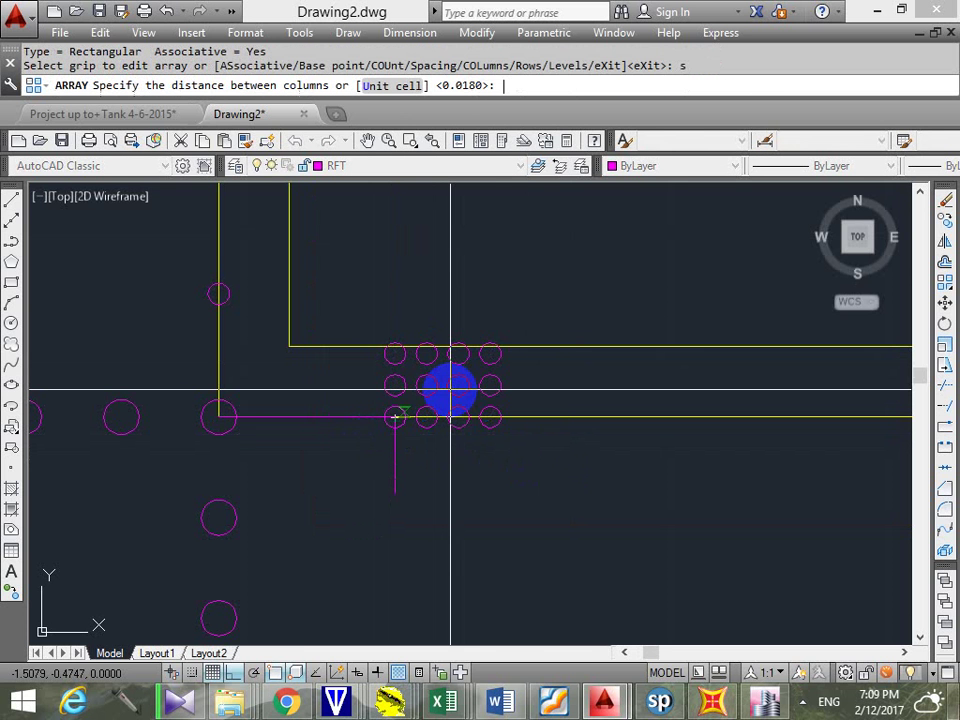
{"action": "type", "text": "0."}
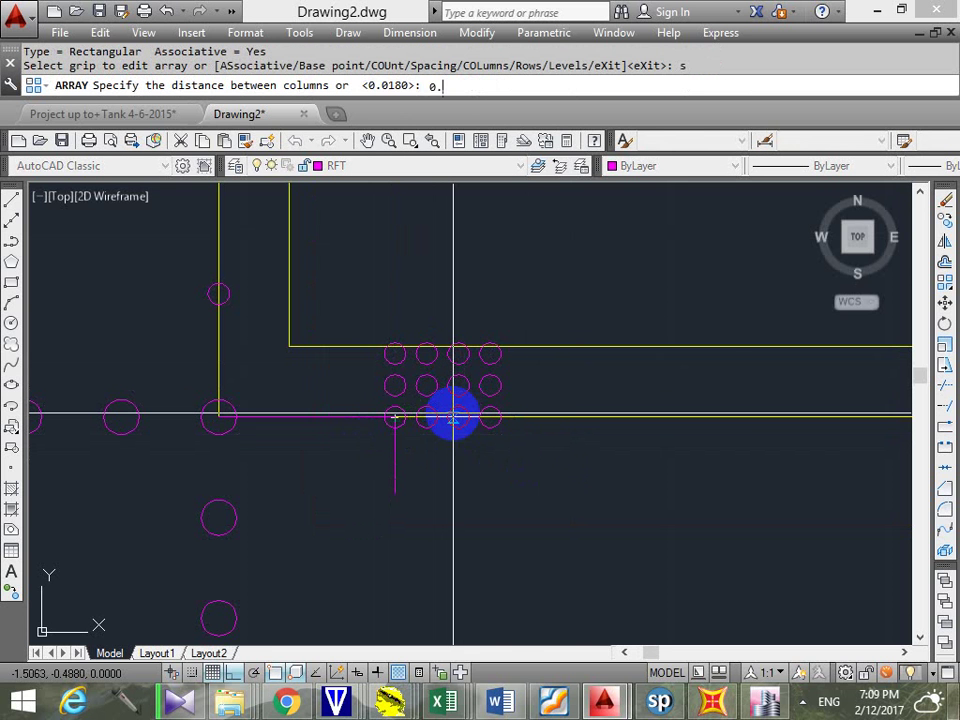
{"action": "type", "text": "1"}
{"action": "key", "text": "Return"}
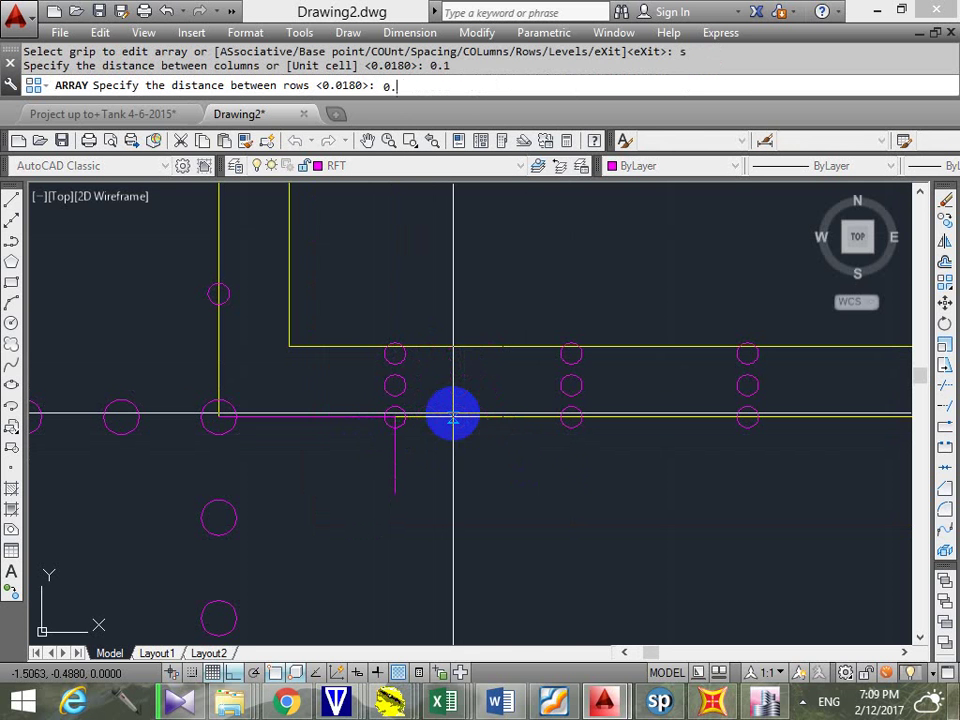
{"action": "type", "text": "0.17"}
{"action": "key", "text": "Return"}
Flip the small-bar array downward and limit it to two rows lying on the bottom wall's two cover lines
{"action": "scroll", "coordinate": [536, 347], "scroll_direction": "down", "scroll_amount": 4}
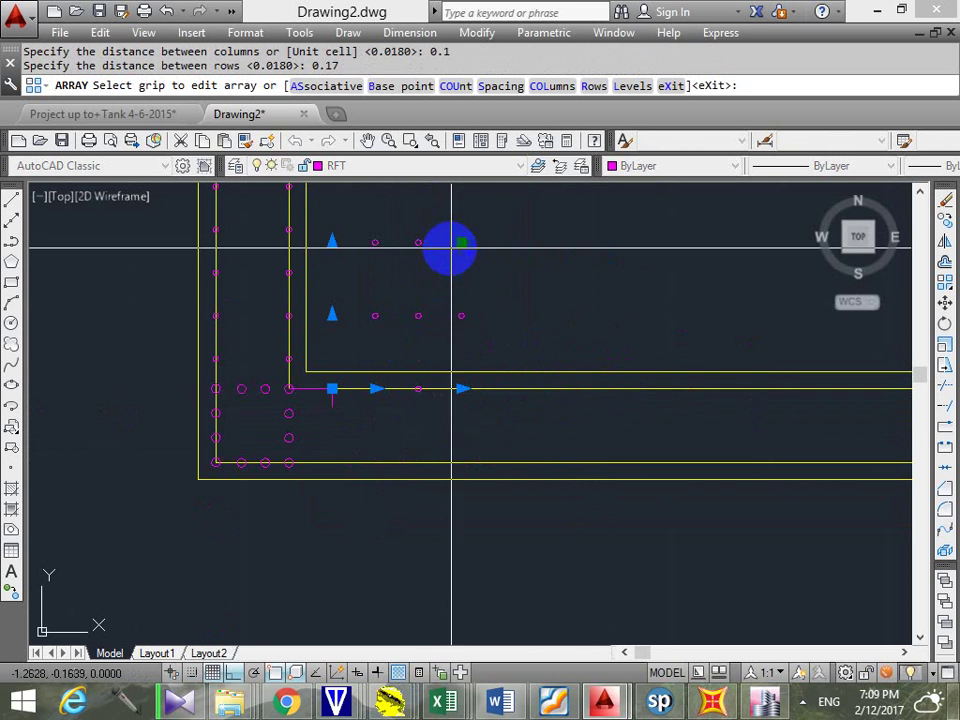
{"action": "left_click", "coordinate": [460, 244]}
{"action": "left_click", "coordinate": [474, 508]}
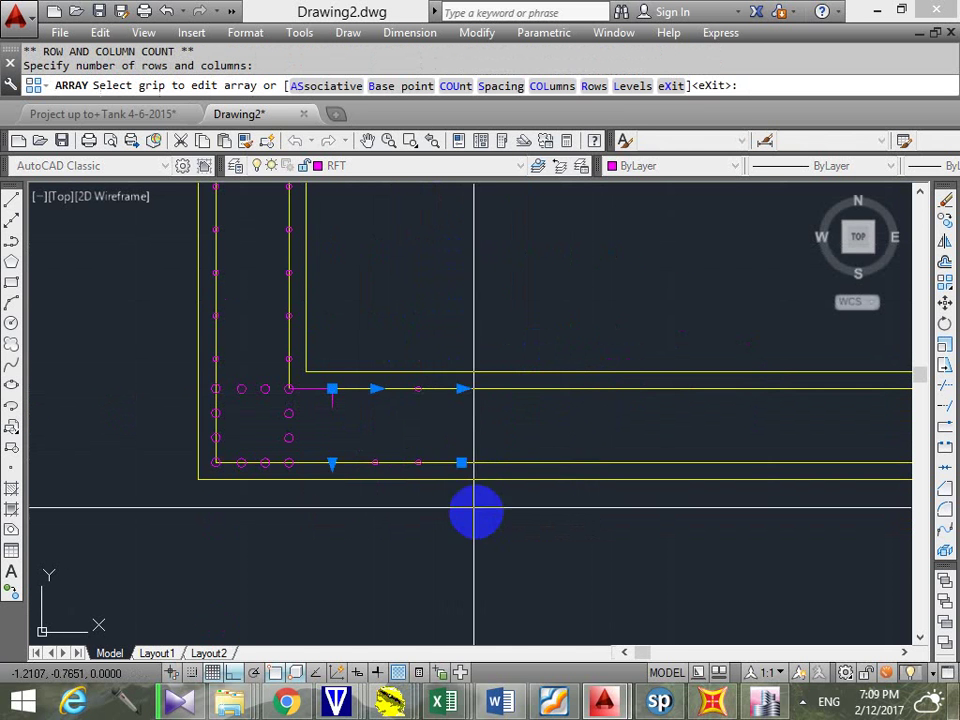
Extend the array's columns along the bottom wall to just past its midpoint and finish the array
{"action": "left_click", "coordinate": [461, 388]}
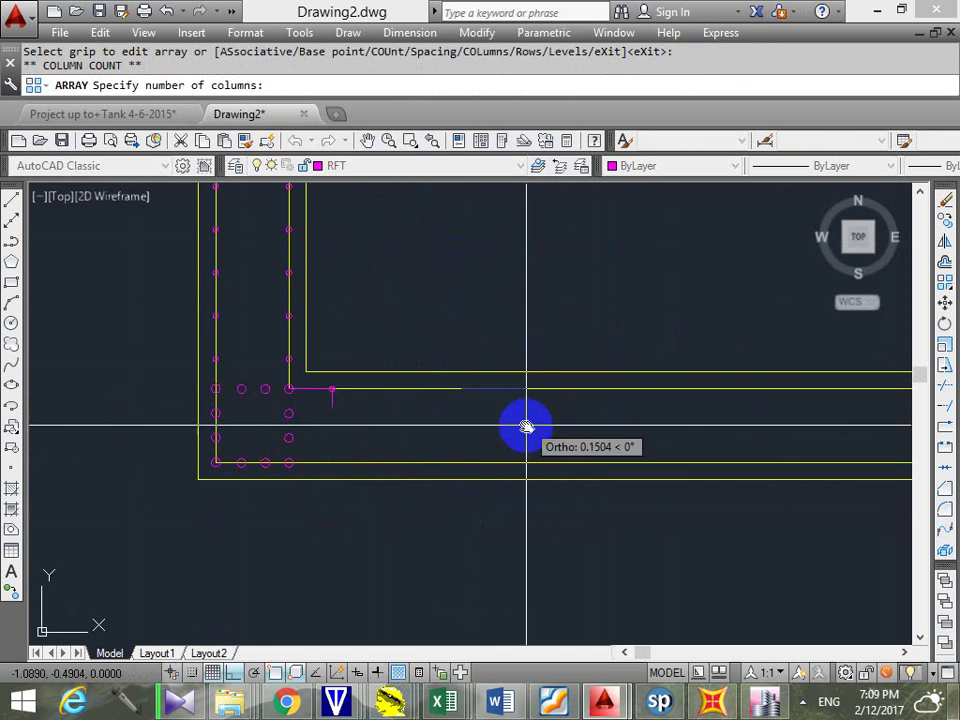
{"action": "scroll", "coordinate": [352, 432], "scroll_direction": "down", "scroll_amount": 3}
{"action": "left_click", "coordinate": [492, 416]}
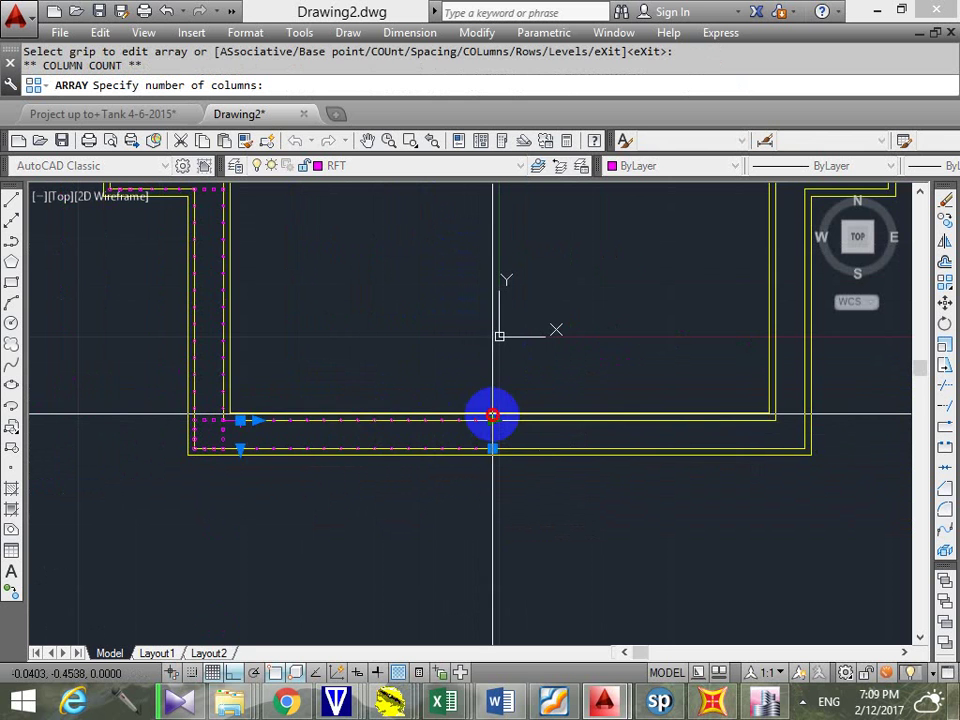
{"action": "scroll", "coordinate": [499, 415], "scroll_direction": "up", "scroll_amount": 4}
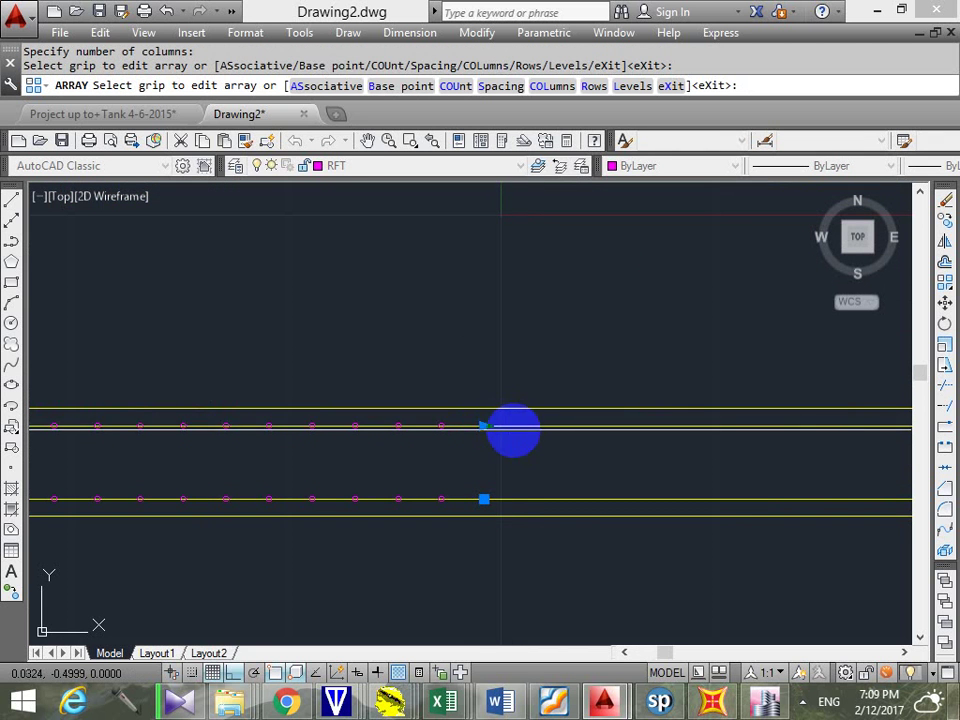
{"action": "left_click", "coordinate": [487, 425]}
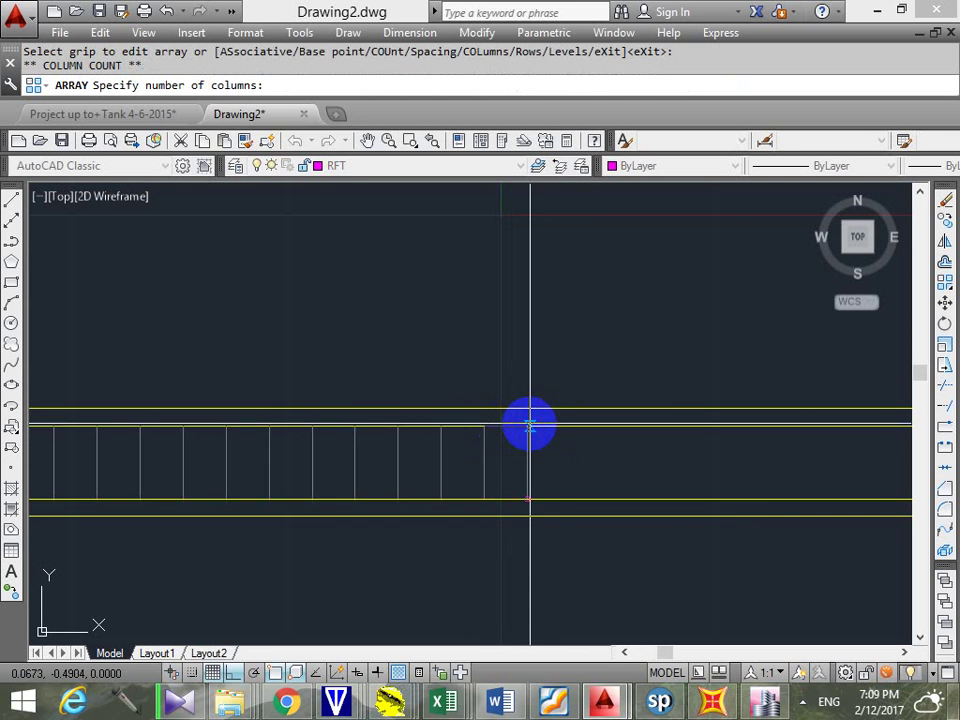
{"action": "left_click", "coordinate": [542, 424]}
{"action": "scroll", "coordinate": [610, 455], "scroll_direction": "down", "scroll_amount": 2}
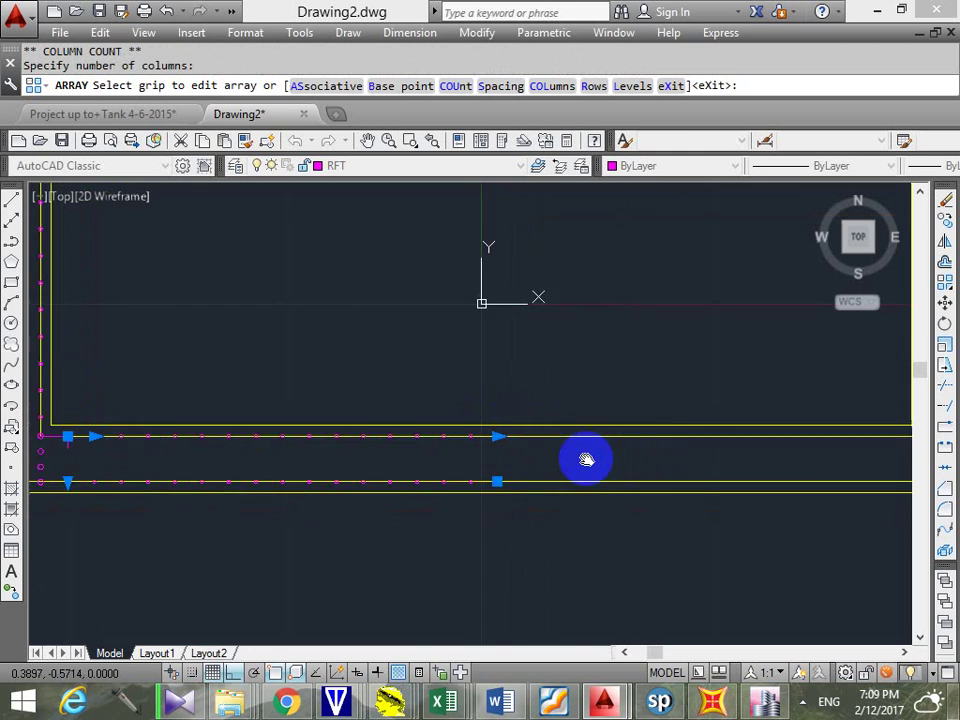
{"action": "middle_click_drag", "start_coordinate": [585, 456], "coordinate": [653, 456]}
{"action": "key", "text": "Escape"}
Explode the bottom wall's small-bar array into separate circles
{"action": "scroll", "coordinate": [467, 448], "scroll_direction": "up", "scroll_amount": 2}
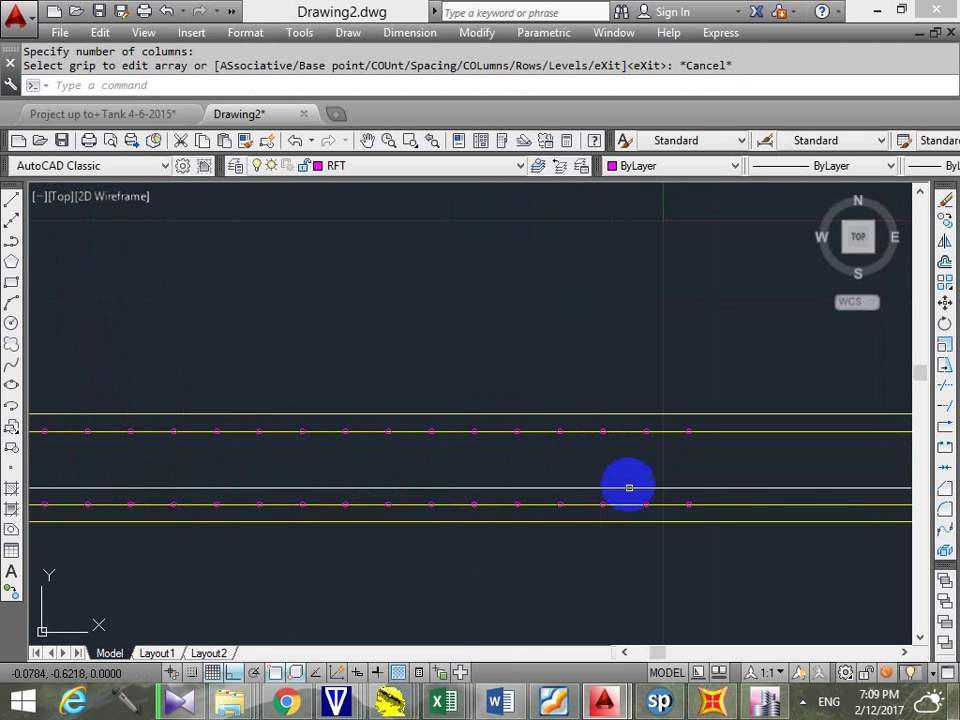
{"action": "left_click", "coordinate": [687, 499]}
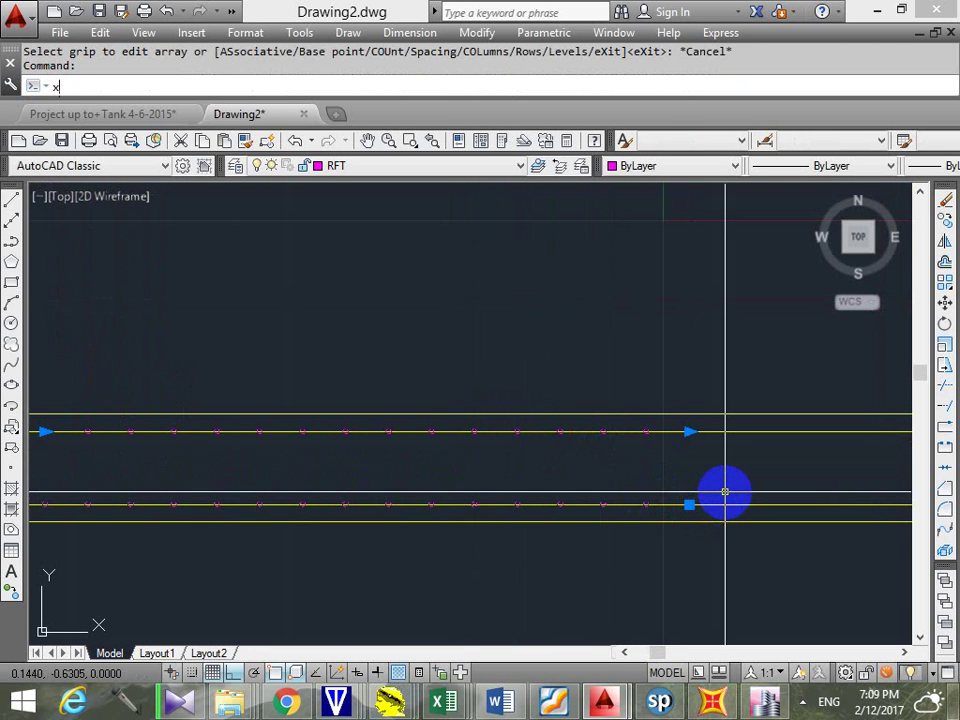
{"action": "type", "text": "x"}
{"action": "key", "text": "Return"}
{"action": "scroll", "coordinate": [590, 500], "scroll_direction": "down", "scroll_amount": 3}
{"action": "scroll", "coordinate": [520, 500], "scroll_direction": "up", "scroll_amount": 4}
{"action": "left_click", "coordinate": [472, 403]}
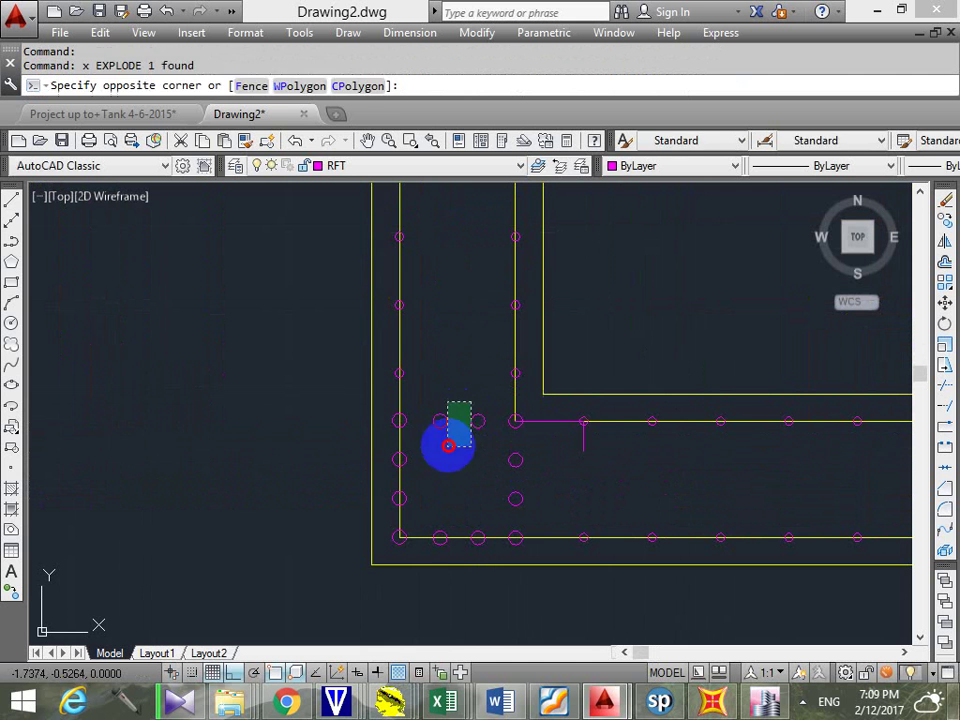
{"action": "left_click", "coordinate": [428, 380]}
{"action": "left_click", "coordinate": [425, 366]}
{"action": "key", "text": "Escape"}
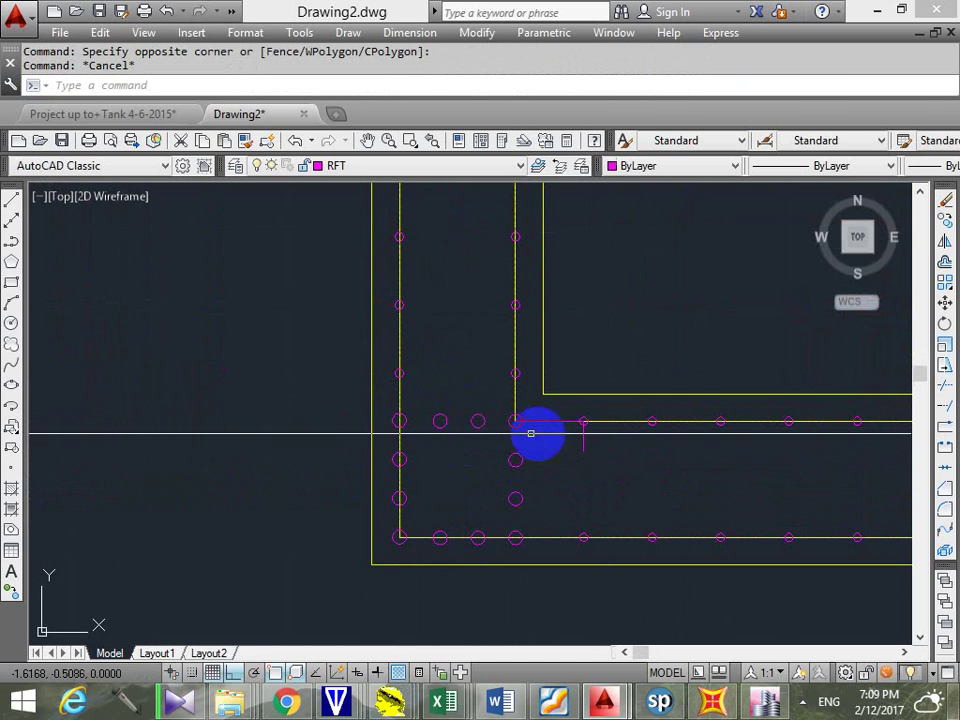
Erase the 0.1 horizontal guide line and the short vertical segment beside the lower-left corner bars
{"action": "left_click", "coordinate": [398, 385]}
{"action": "left_click", "coordinate": [589, 469]}
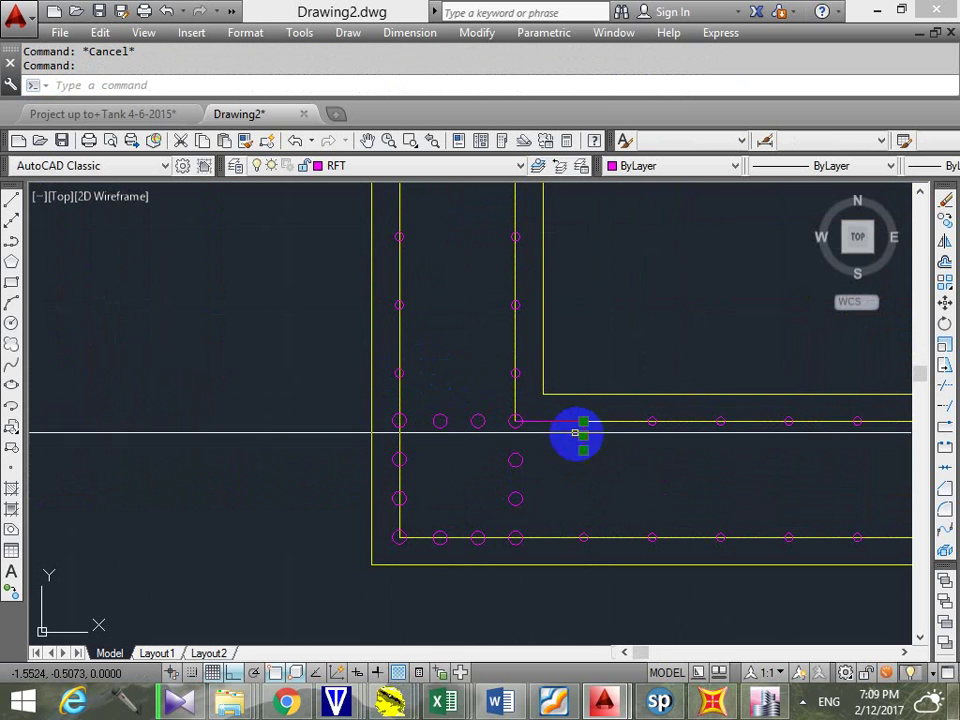
{"action": "left_click", "coordinate": [553, 424]}
{"action": "type", "text": "e"}
{"action": "key", "text": "Return"}
Mirror all bars of the left half about a vertical line through the bottom wall's midpoint, keeping the source objects
{"action": "scroll", "coordinate": [478, 451], "scroll_direction": "down", "scroll_amount": 3}
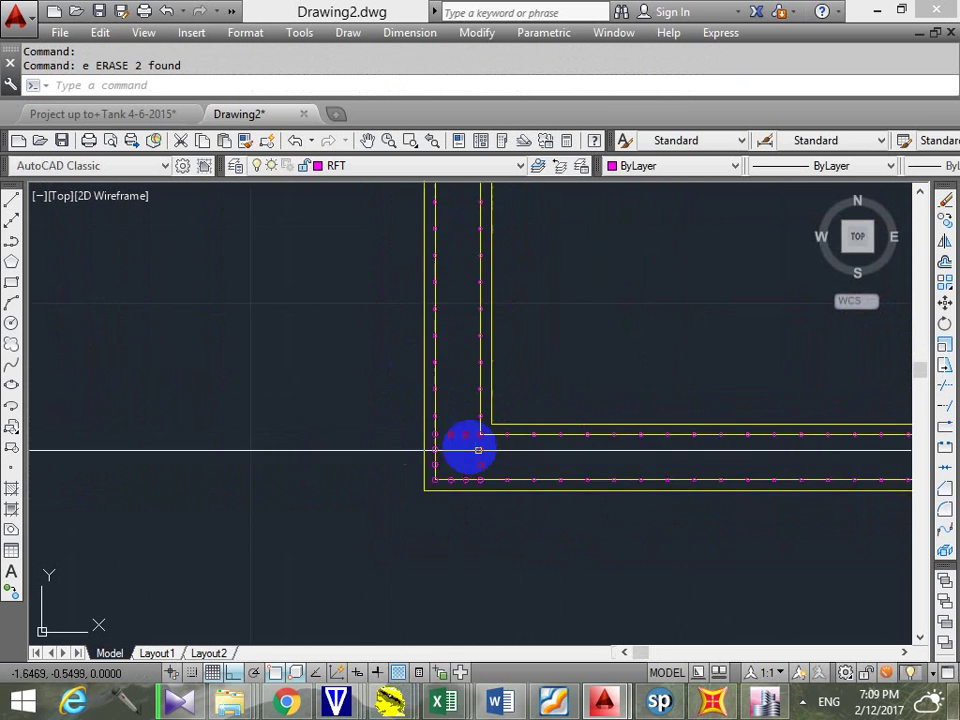
{"action": "scroll", "coordinate": [478, 451], "scroll_direction": "down", "scroll_amount": 2}
{"action": "mouse_move", "coordinate": [471, 489]}
{"action": "middle_mouse_down"}
{"action": "mouse_move", "coordinate": [536, 557]}
{"action": "mouse_move", "coordinate": [504, 542]}
{"action": "mouse_move", "coordinate": [474, 485]}
{"action": "middle_mouse_up"}
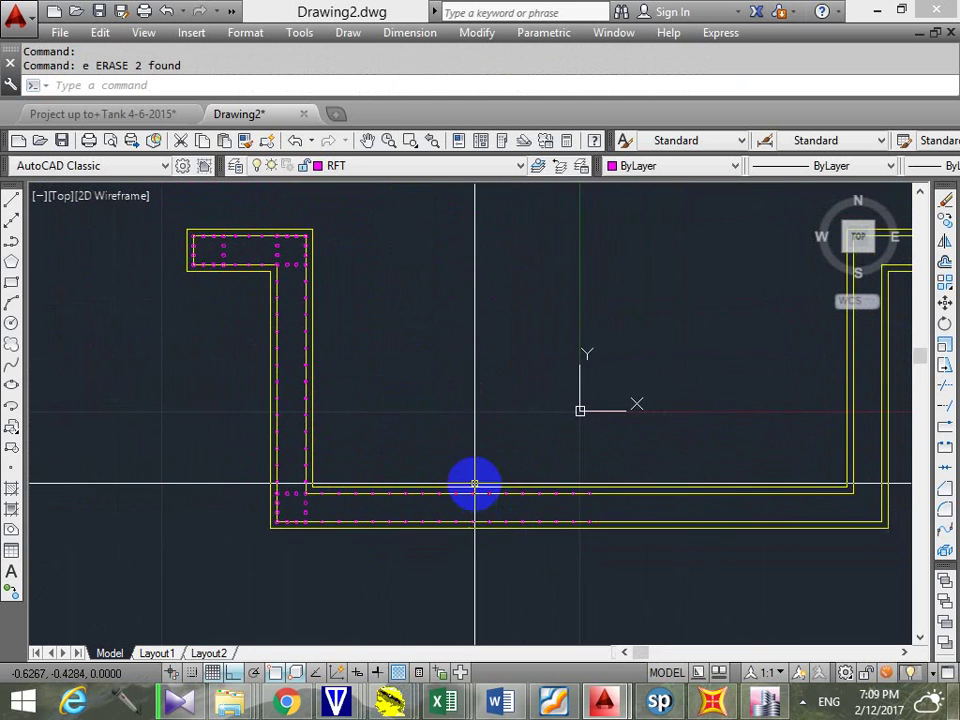
{"action": "scroll", "coordinate": [474, 485], "scroll_direction": "down", "scroll_amount": 1}
{"action": "key", "text": "Escape"}
{"action": "key", "text": "Escape"}
{"action": "left_click", "coordinate": [262, 546]}
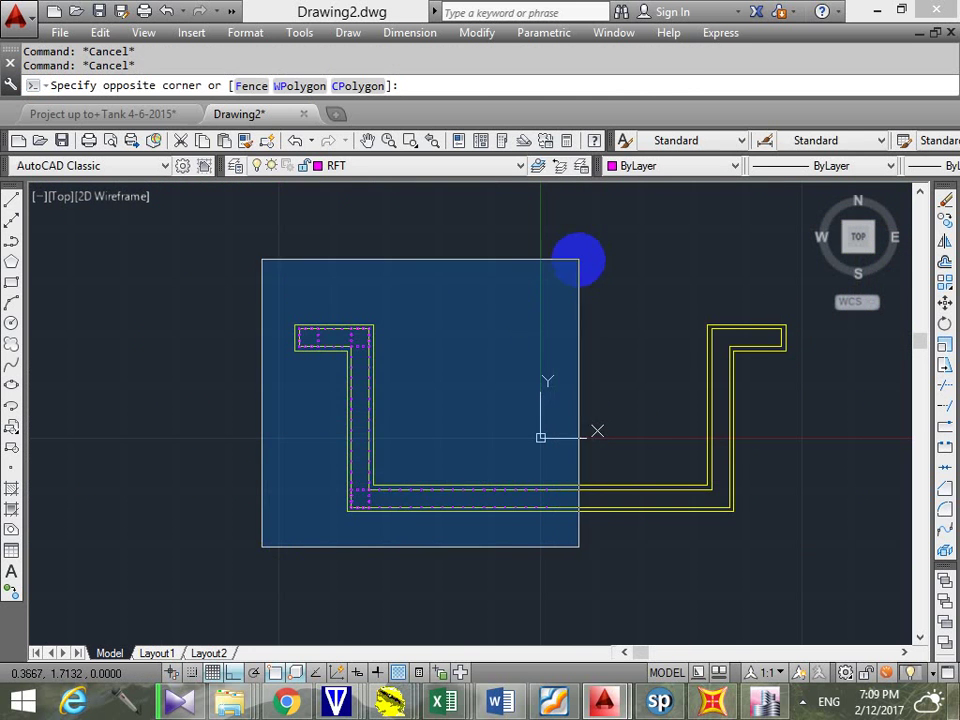
{"action": "left_click", "coordinate": [578, 260]}
{"action": "type", "text": "mi"}
{"action": "key", "text": "Return"}
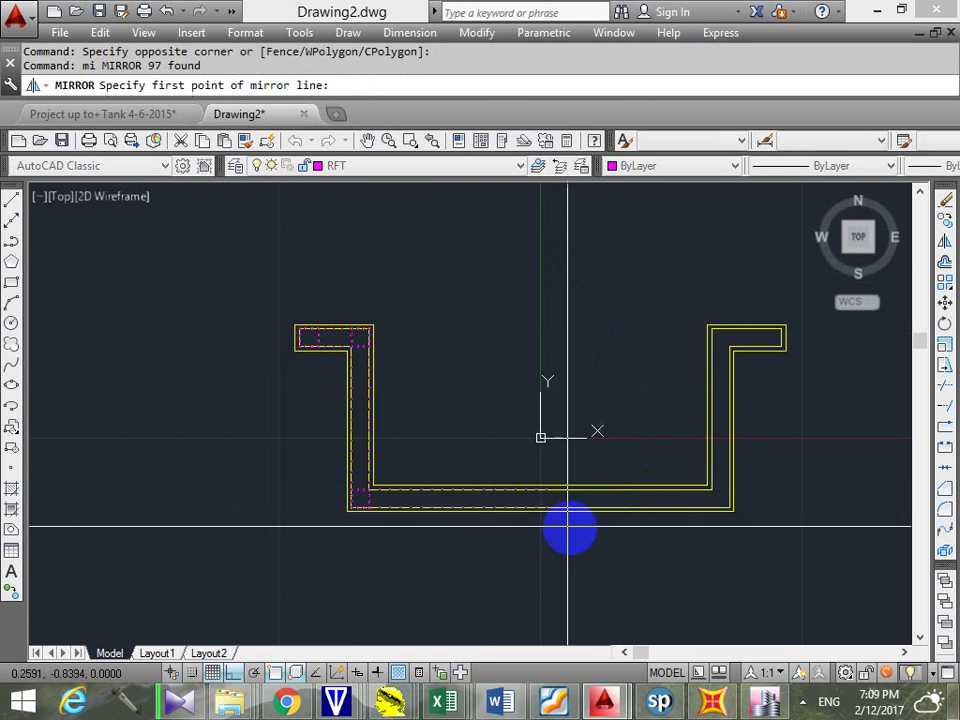
{"action": "scroll", "coordinate": [568, 527], "scroll_direction": "up", "scroll_amount": 4}
{"action": "left_click", "coordinate": [534, 448]}
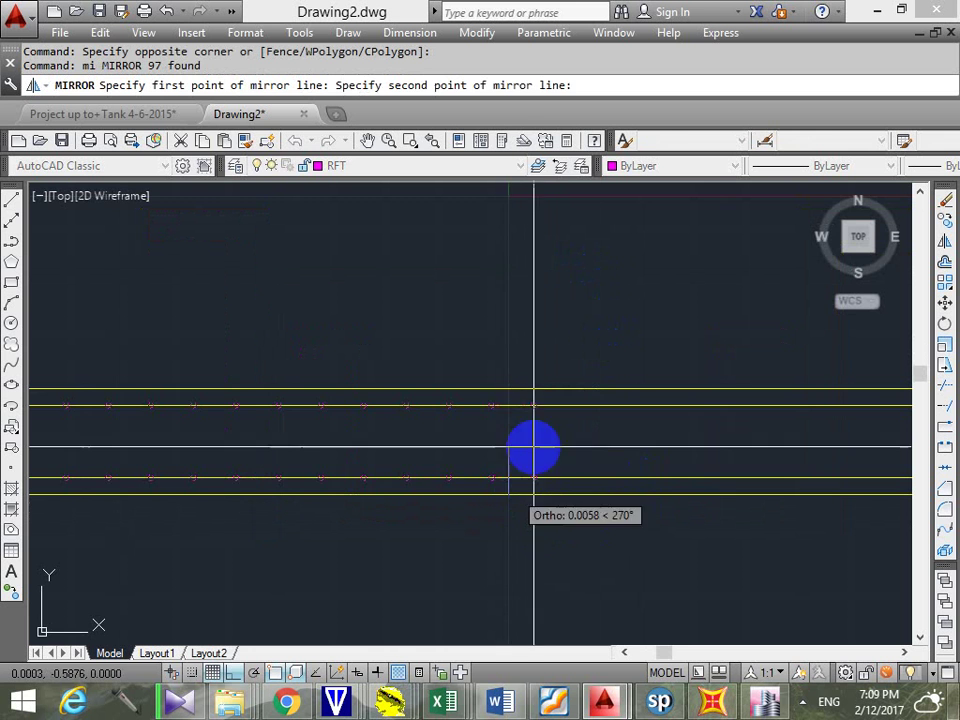
{"action": "scroll", "coordinate": [499, 340], "scroll_direction": "down", "scroll_amount": 2}
{"action": "left_click", "coordinate": [506, 311]}
{"action": "key", "text": "Return"}
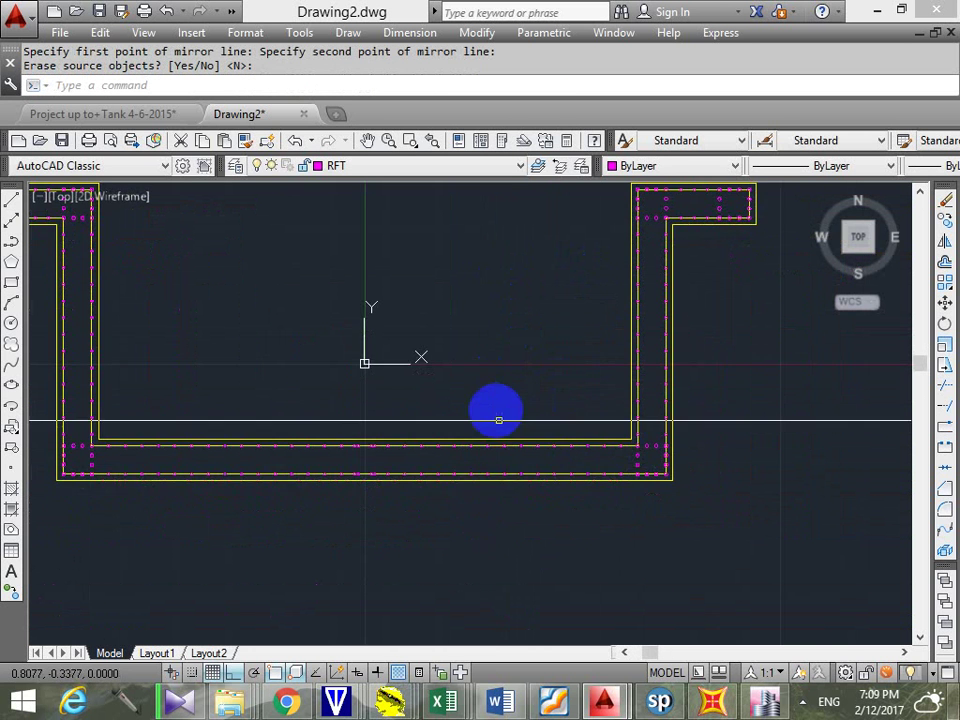
Erase the two surplus pairs of closely spaced bars around the bottom wall's midpoint, on both cover lines
{"action": "scroll", "coordinate": [498, 420], "scroll_direction": "up", "scroll_amount": 6}
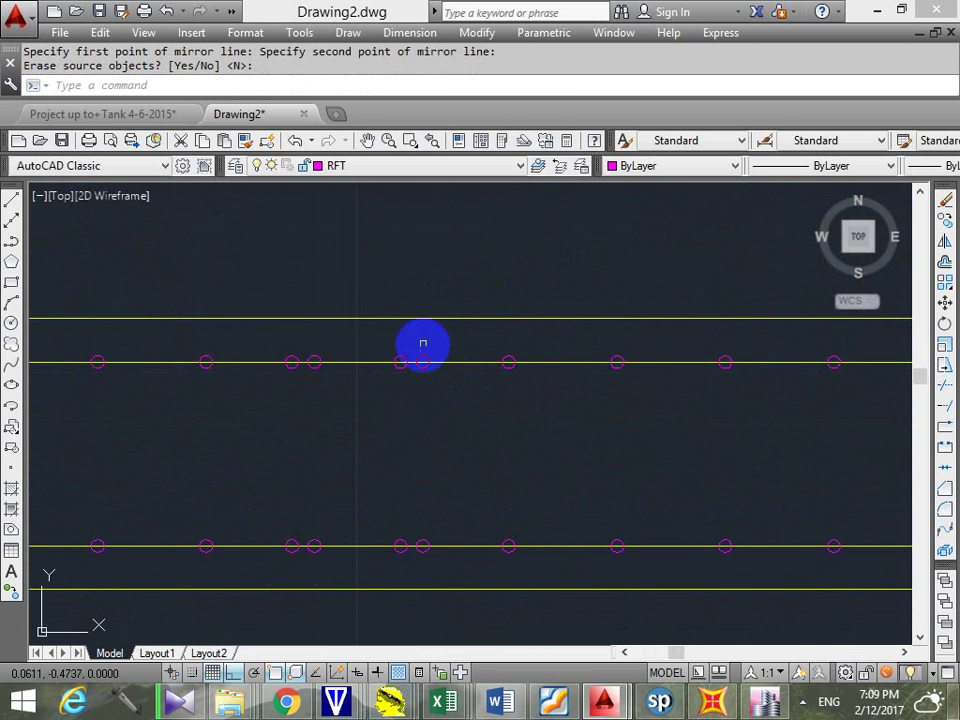
{"action": "middle_click_drag", "start_coordinate": [545, 472], "coordinate": [520, 400]}
{"action": "key", "text": "Escape"}
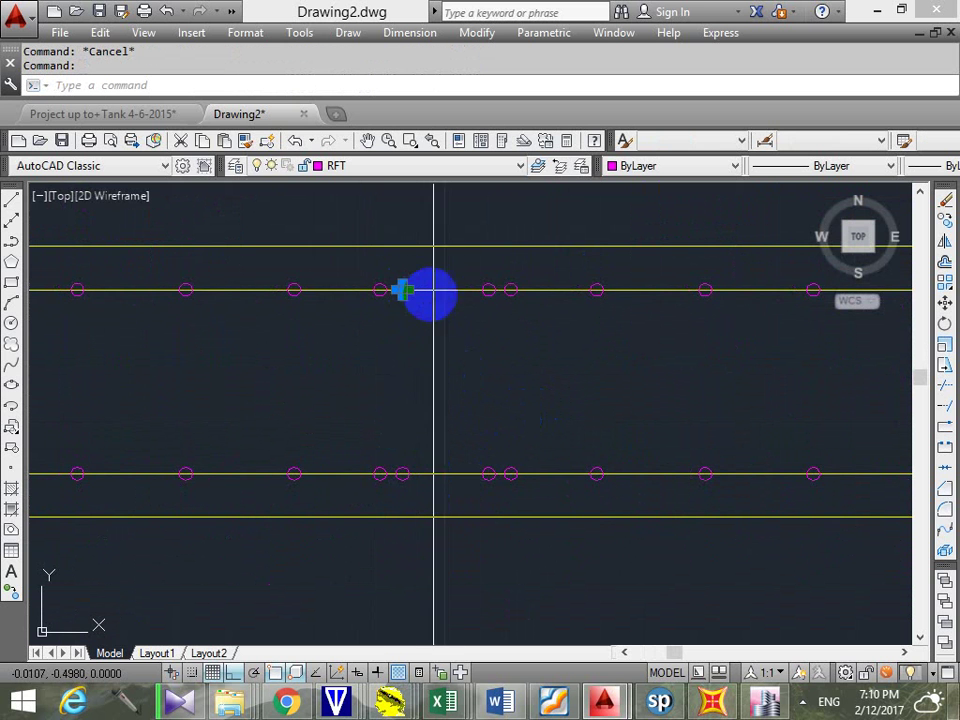
{"action": "left_click", "coordinate": [403, 472]}
{"action": "key", "text": "Escape"}
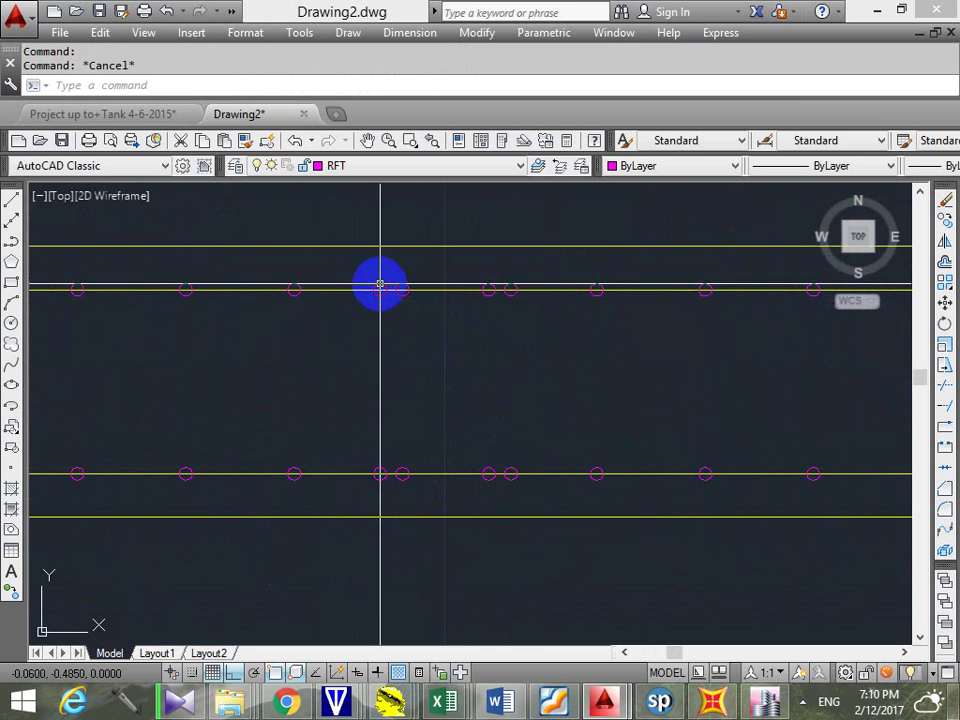
{"action": "left_click", "coordinate": [380, 287]}
{"action": "left_click", "coordinate": [380, 472]}
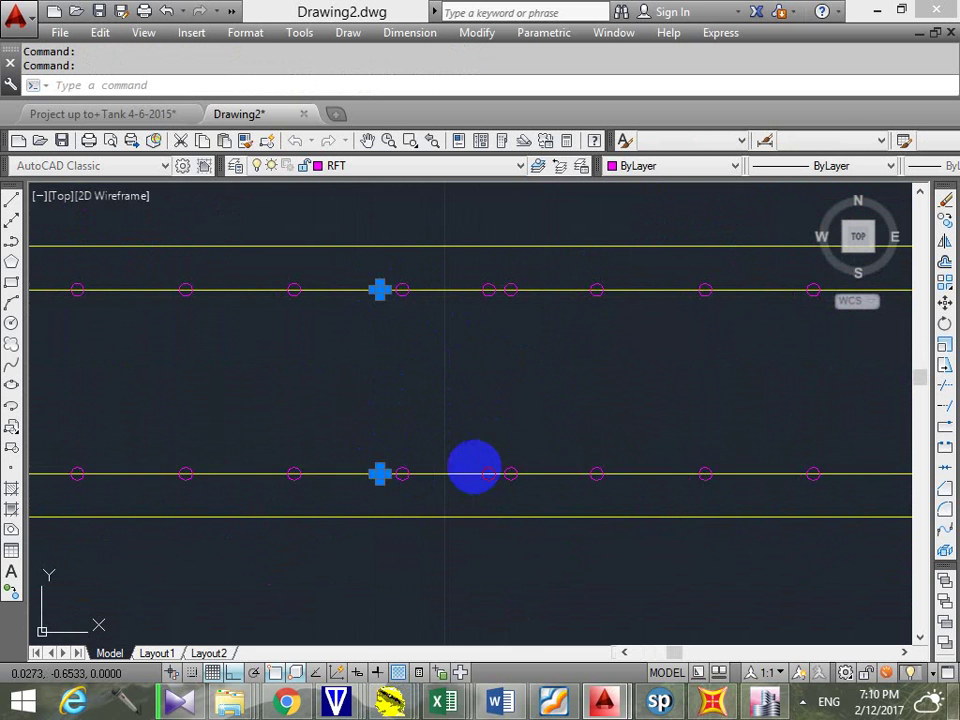
{"action": "key", "text": "Delete"}
{"action": "left_click", "coordinate": [488, 287]}
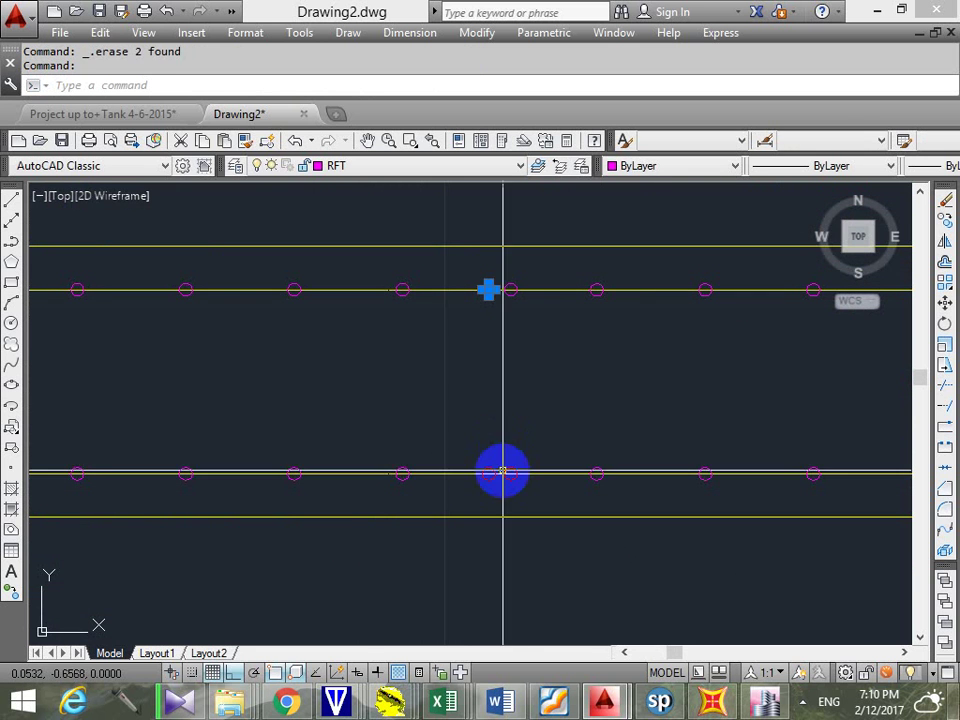
{"action": "key", "text": "Escape"}
Erase the yellow cover polyline running through the bars inside the wall outline
{"action": "scroll", "coordinate": [604, 428], "scroll_direction": "down", "scroll_amount": 2}
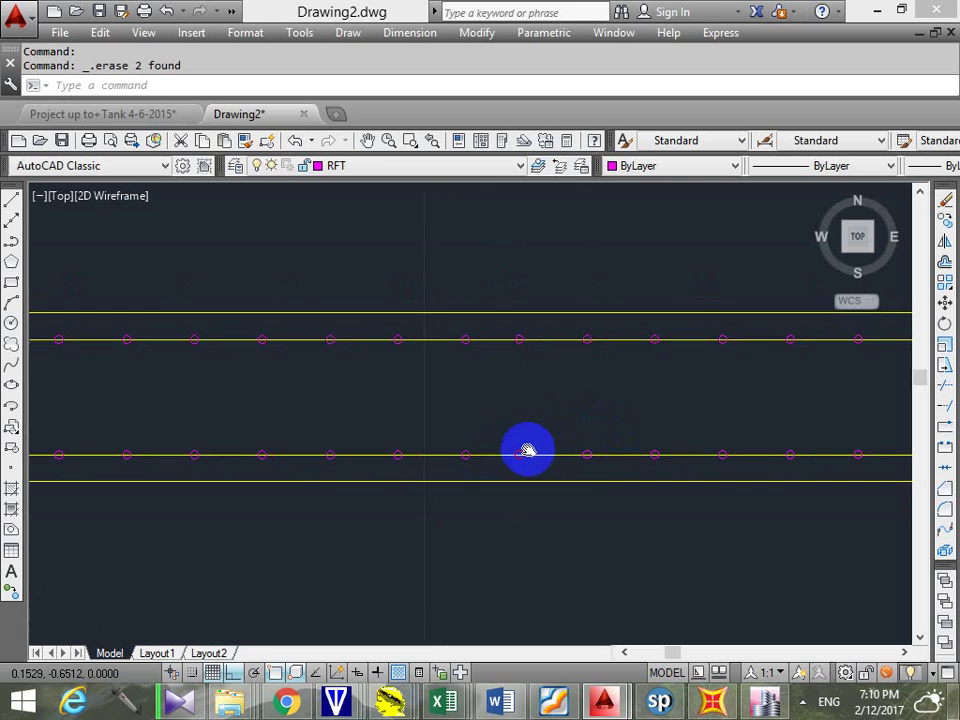
{"action": "scroll", "coordinate": [527, 450], "scroll_direction": "down", "scroll_amount": 1}
{"action": "scroll", "coordinate": [761, 426], "scroll_direction": "down", "scroll_amount": 3}
{"action": "scroll", "coordinate": [544, 477], "scroll_direction": "up", "scroll_amount": 2}
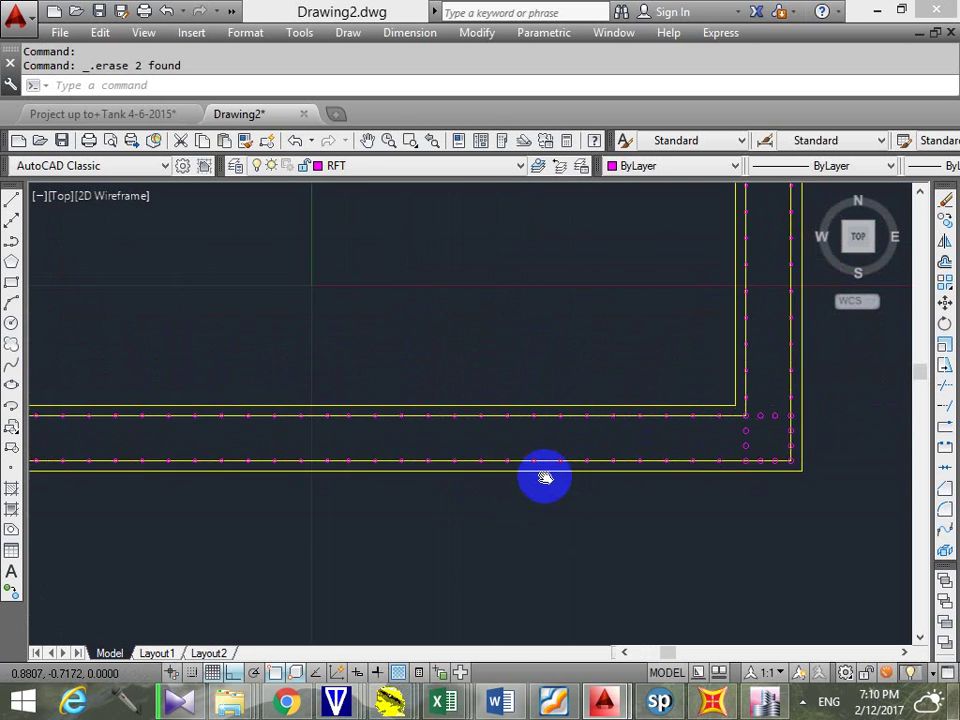
{"action": "scroll", "coordinate": [544, 477], "scroll_direction": "down", "scroll_amount": 3}
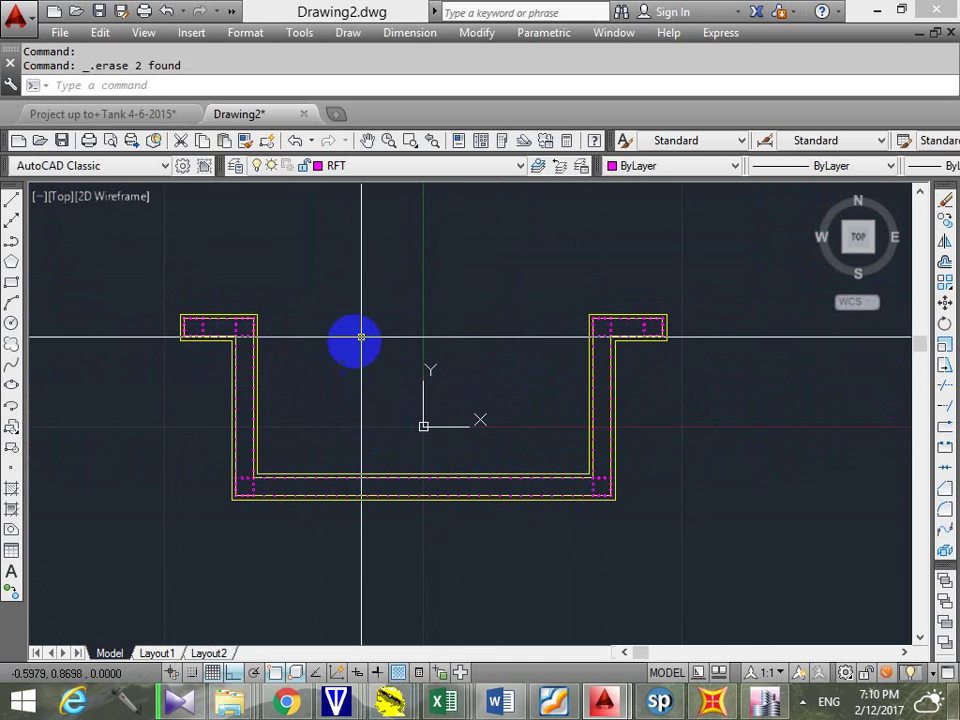
{"action": "scroll", "coordinate": [634, 326], "scroll_direction": "up", "scroll_amount": 4}
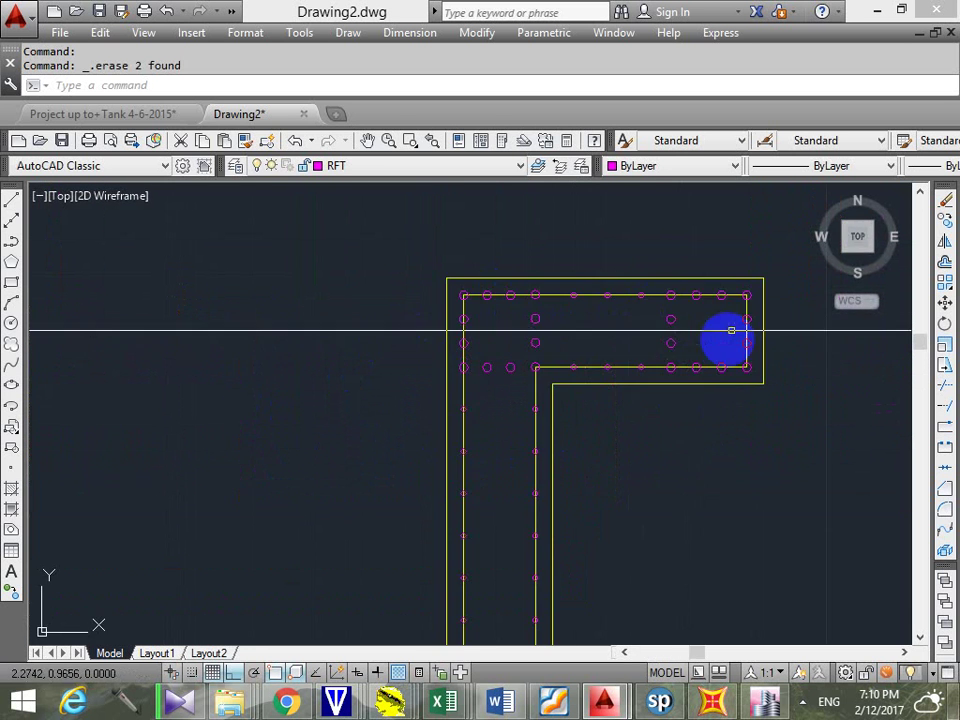
{"action": "key", "text": "Escape"}
{"action": "scroll", "coordinate": [626, 290], "scroll_direction": "up", "scroll_amount": 5}
{"action": "left_click", "coordinate": [622, 290]}
{"action": "left_click", "coordinate": [608, 328]}
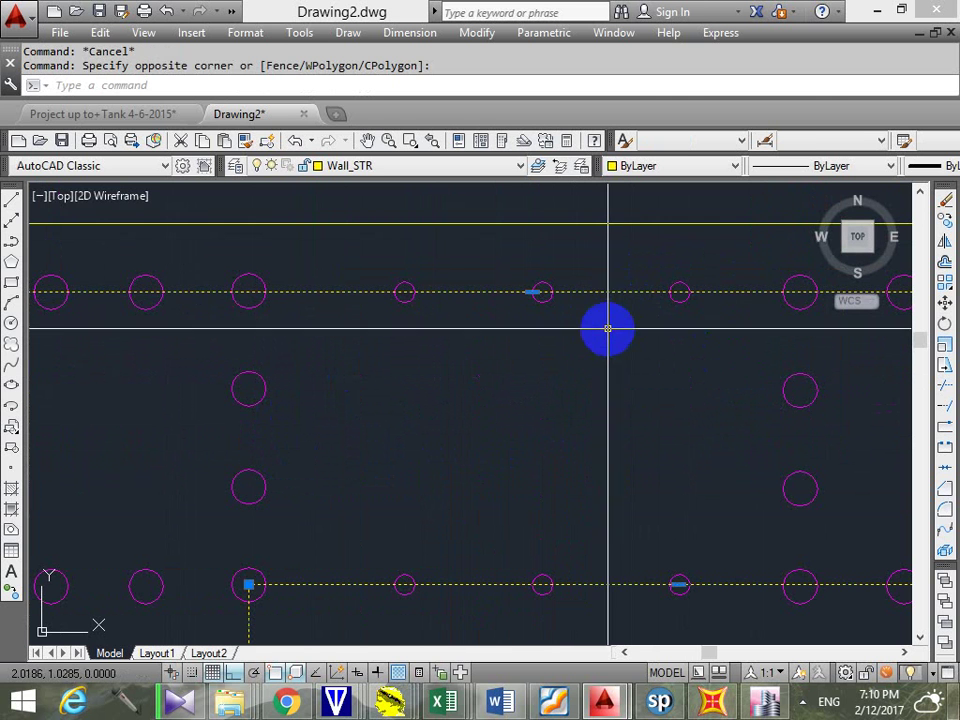
{"action": "left_click", "coordinate": [602, 354]}
{"action": "type", "text": "e"}
{"action": "key", "text": "Return"}
{"action": "scroll", "coordinate": [612, 390], "scroll_direction": "down", "scroll_amount": 6}
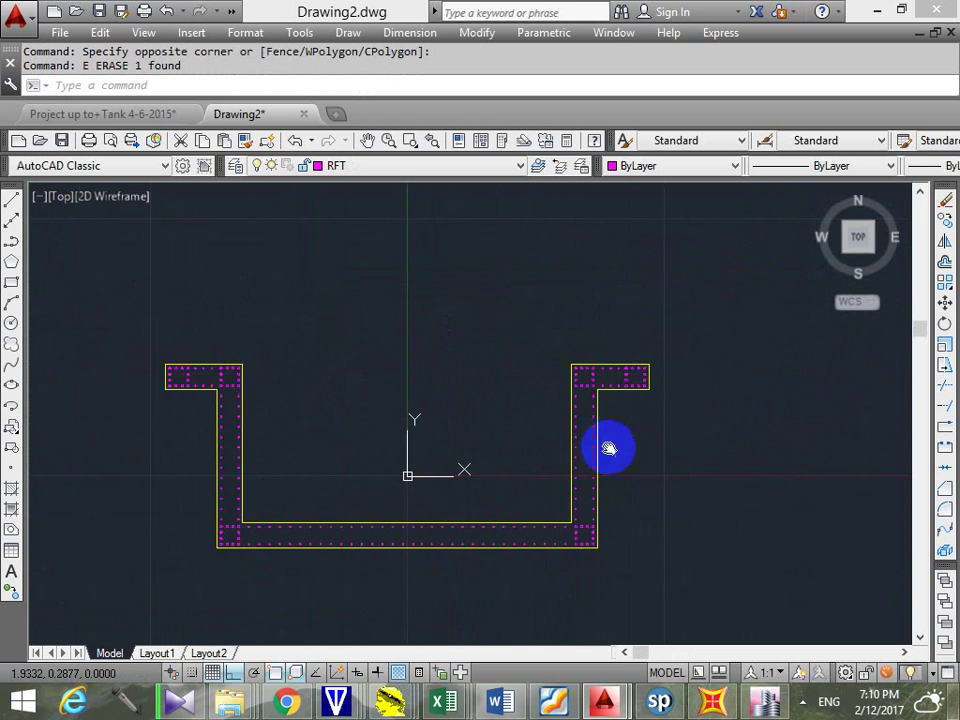
{"action": "middle_click_drag", "start_coordinate": [608, 448], "coordinate": [668, 402]}
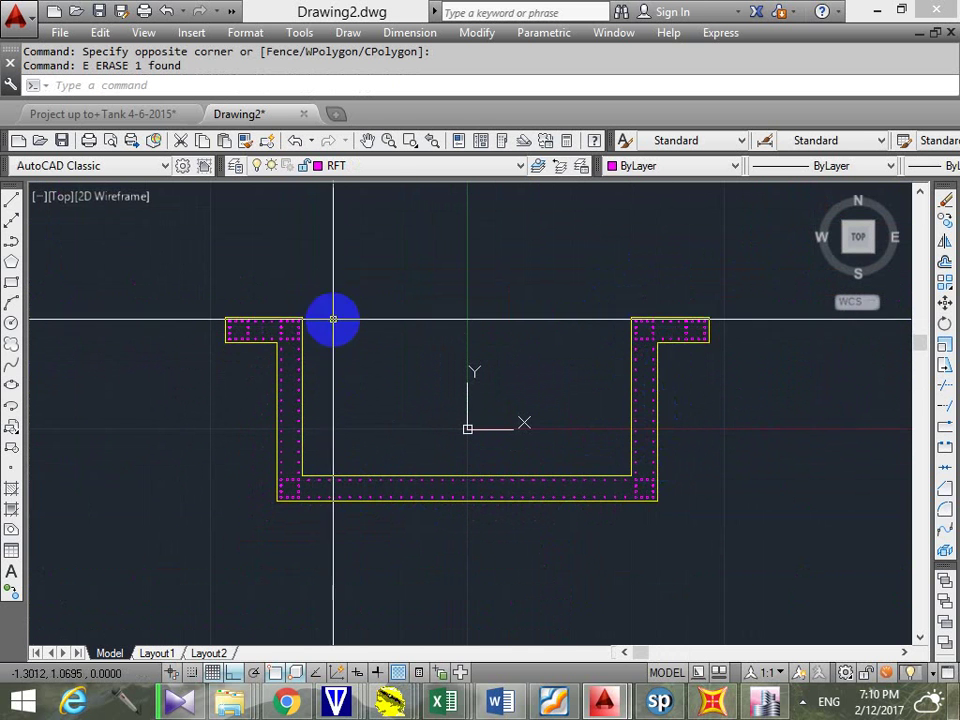
{"action": "scroll", "coordinate": [313, 335], "scroll_direction": "up", "scroll_amount": 6}
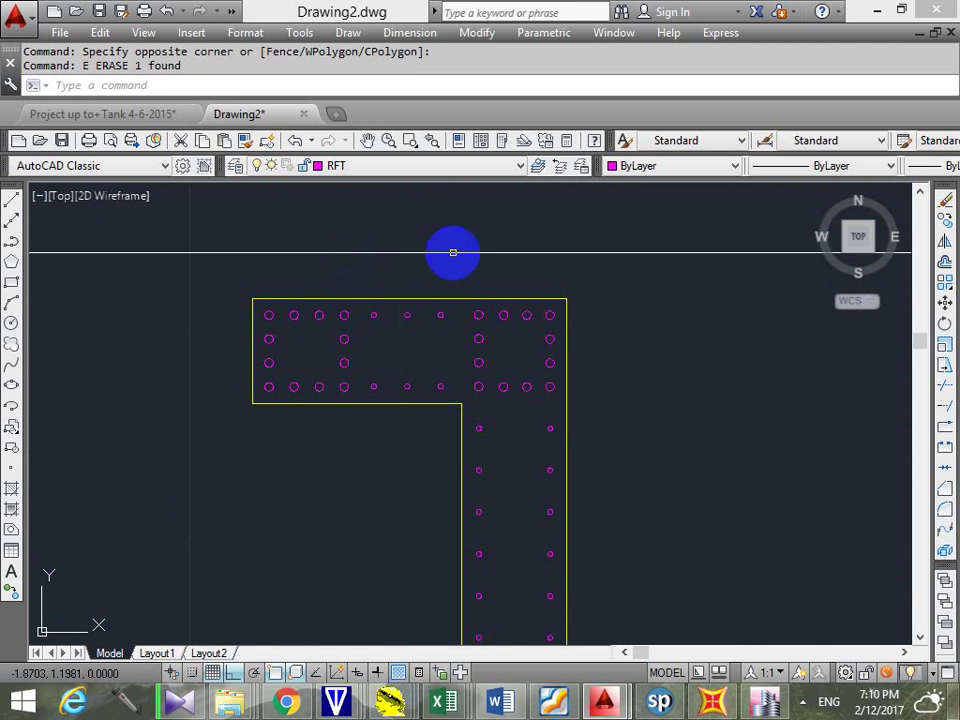
{"action": "scroll", "coordinate": [505, 293], "scroll_direction": "down", "scroll_amount": 6}
{"action": "mouse_move", "coordinate": [368, 336]}
{"action": "middle_mouse_down"}
{"action": "mouse_move", "coordinate": [346, 362]}
{"action": "mouse_move", "coordinate": [321, 354]}
{"action": "middle_mouse_up"}
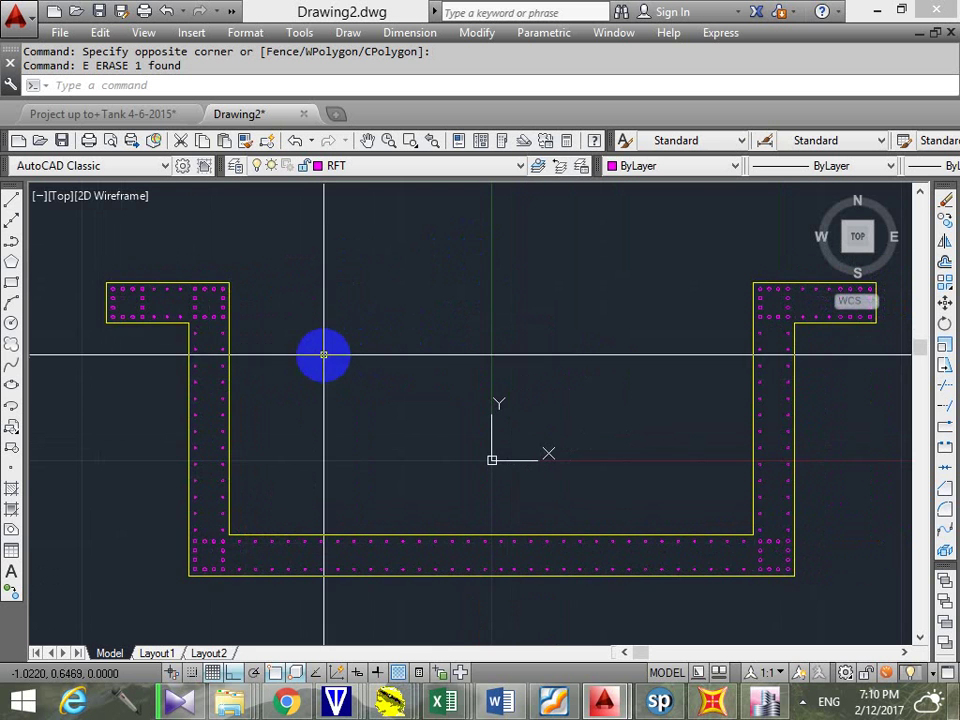
{"action": "middle_click_drag", "start_coordinate": [467, 366], "coordinate": [445, 363]}
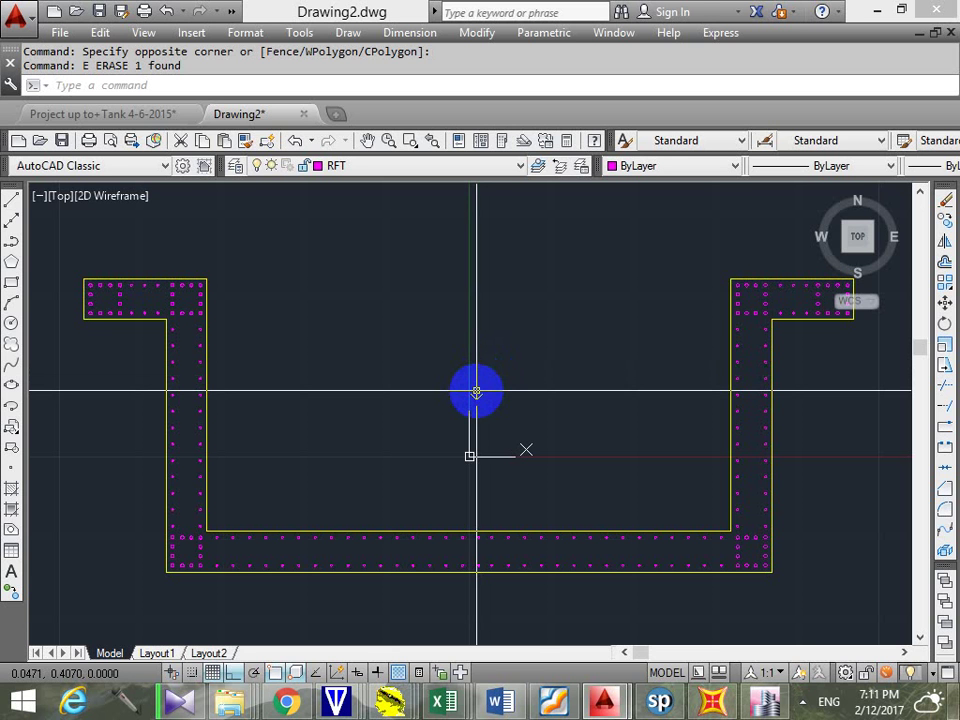
{"action": "scroll", "coordinate": [704, 292], "scroll_direction": "down", "scroll_amount": 2}
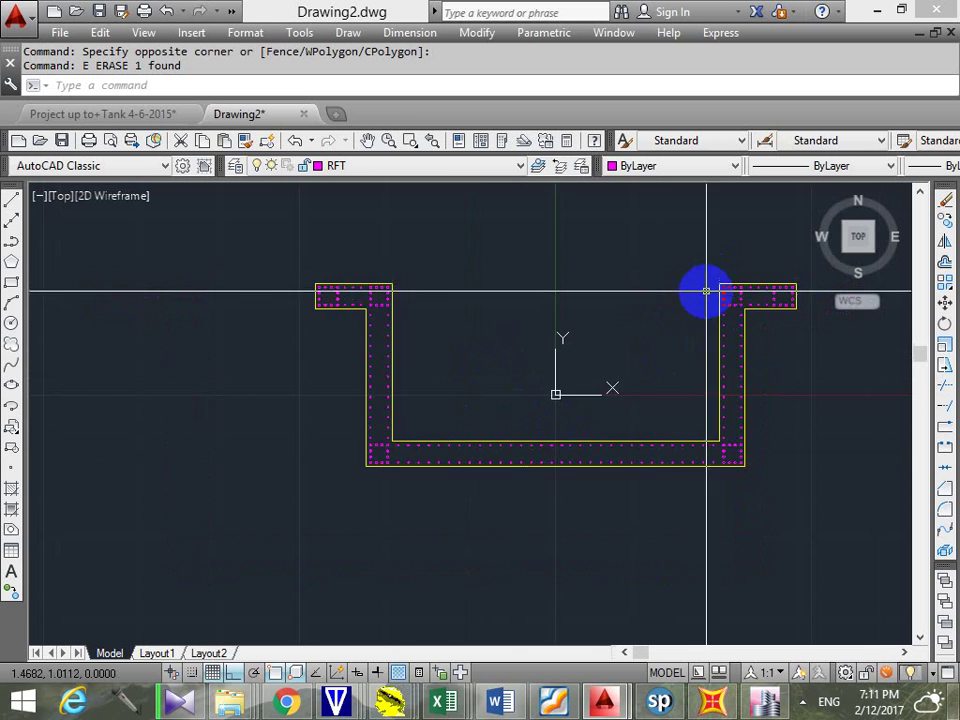
{"action": "middle_click_drag", "start_coordinate": [706, 291], "coordinate": [677, 302]}
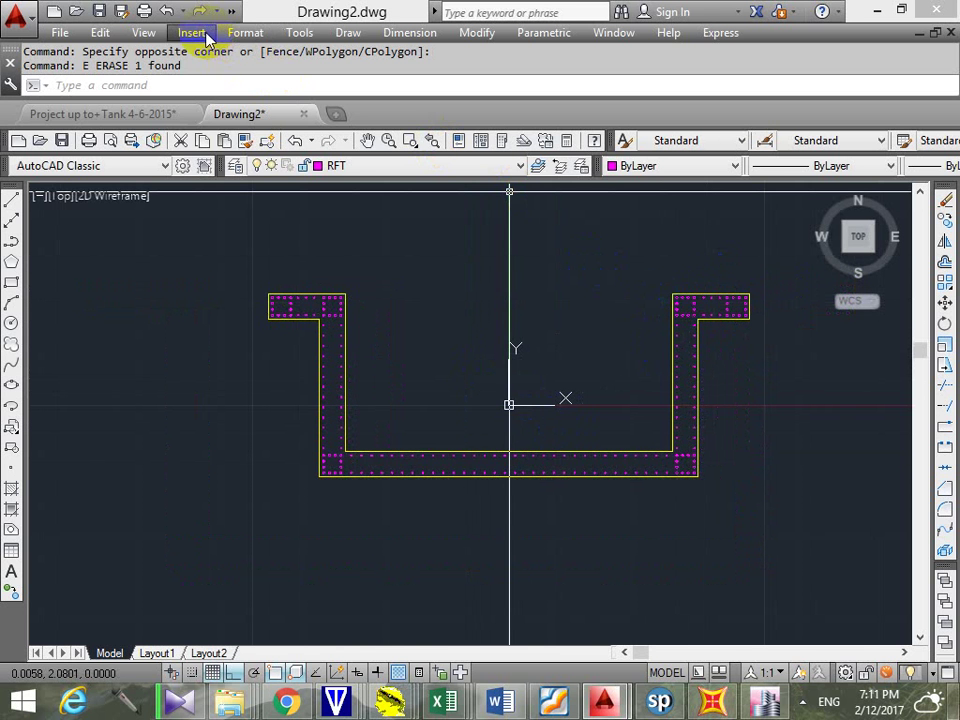
Set the drawing's insertion scale units to Meters, keeping the decimal length type
{"action": "left_click", "coordinate": [245, 32]}
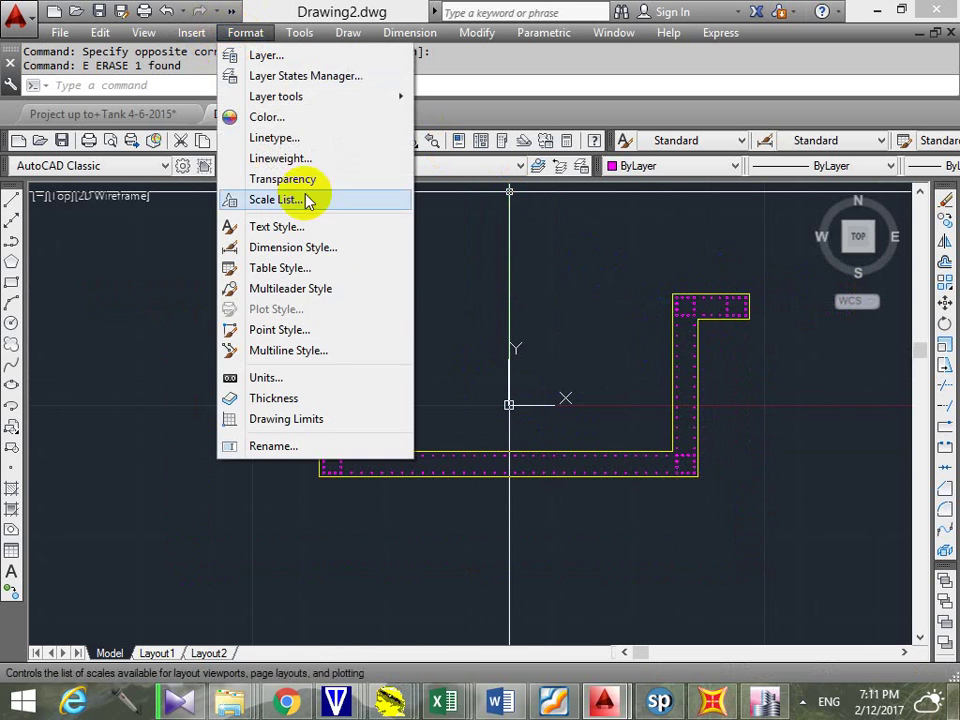
{"action": "left_click", "coordinate": [322, 378]}
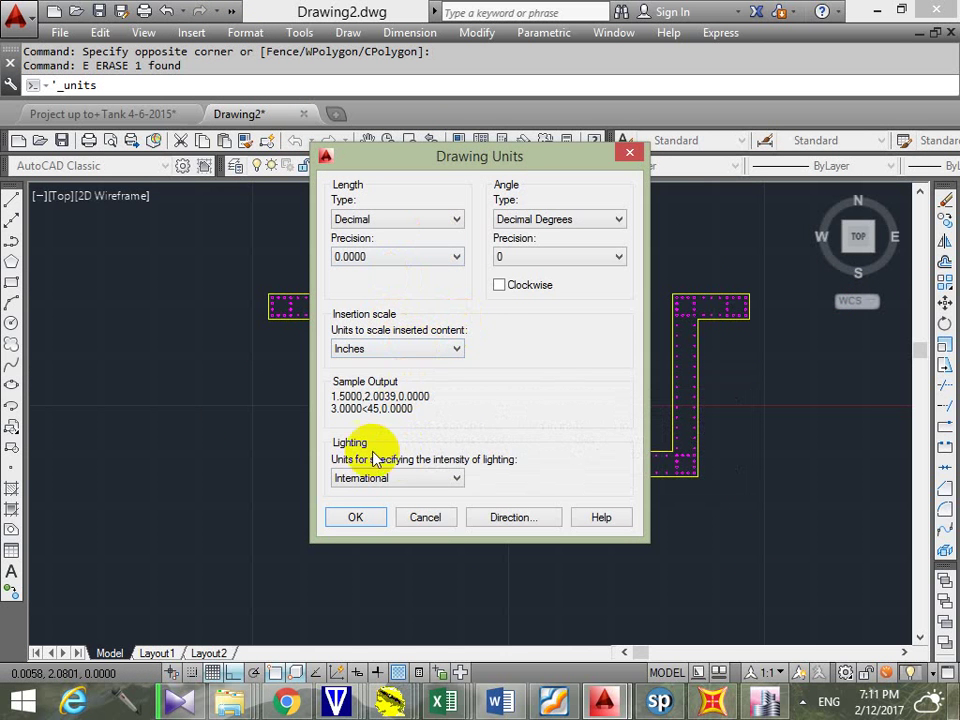
{"action": "left_click", "coordinate": [434, 353]}
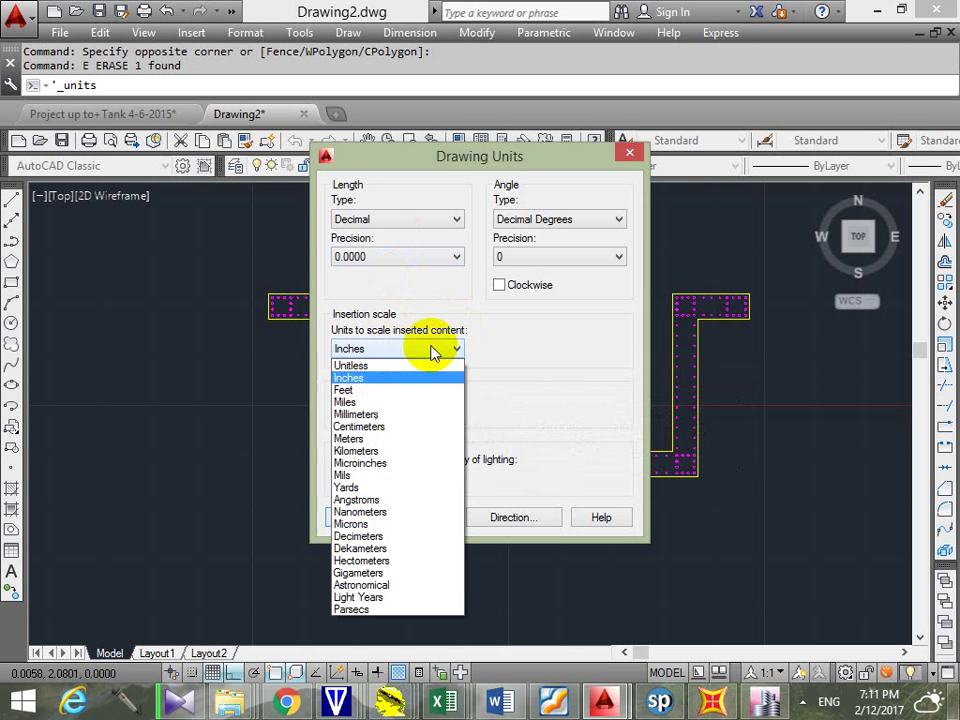
{"action": "left_click", "coordinate": [392, 441]}
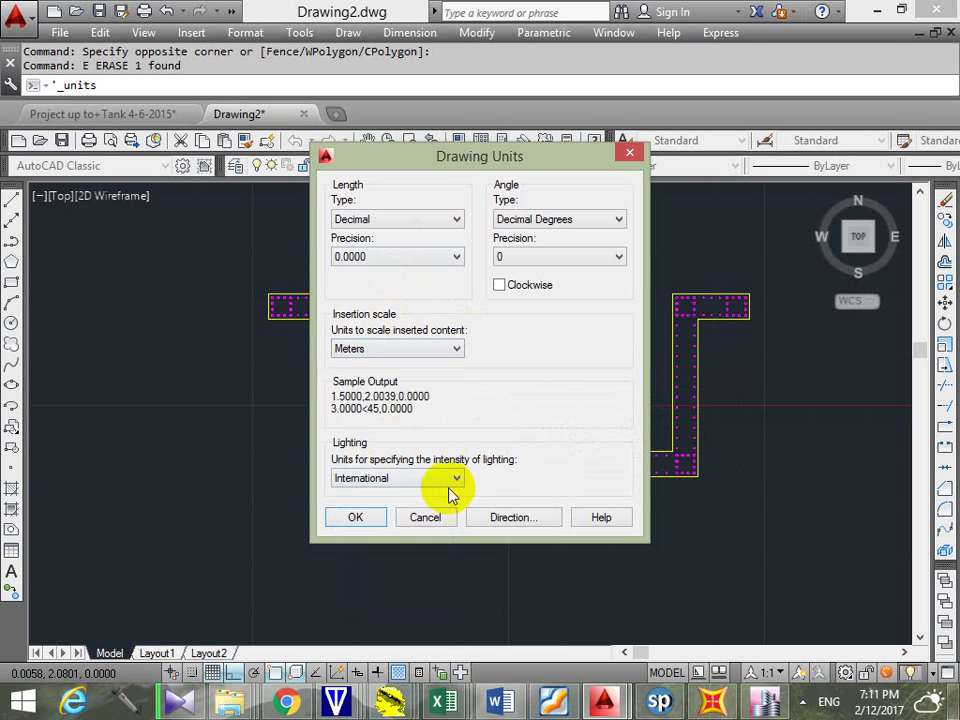
{"action": "left_click", "coordinate": [357, 518]}
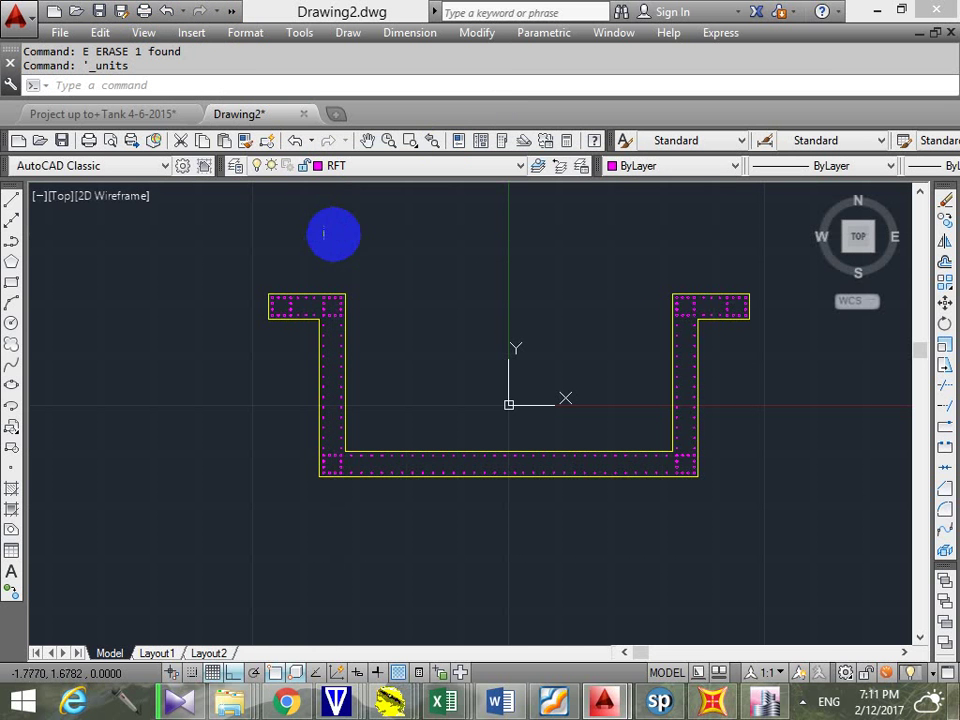
Start saving the drawing under a new name, with the Desktop as location and AutoCAD 2007/LT2007 DXF as file type
{"action": "key", "text": "ctrl+shift+s"}
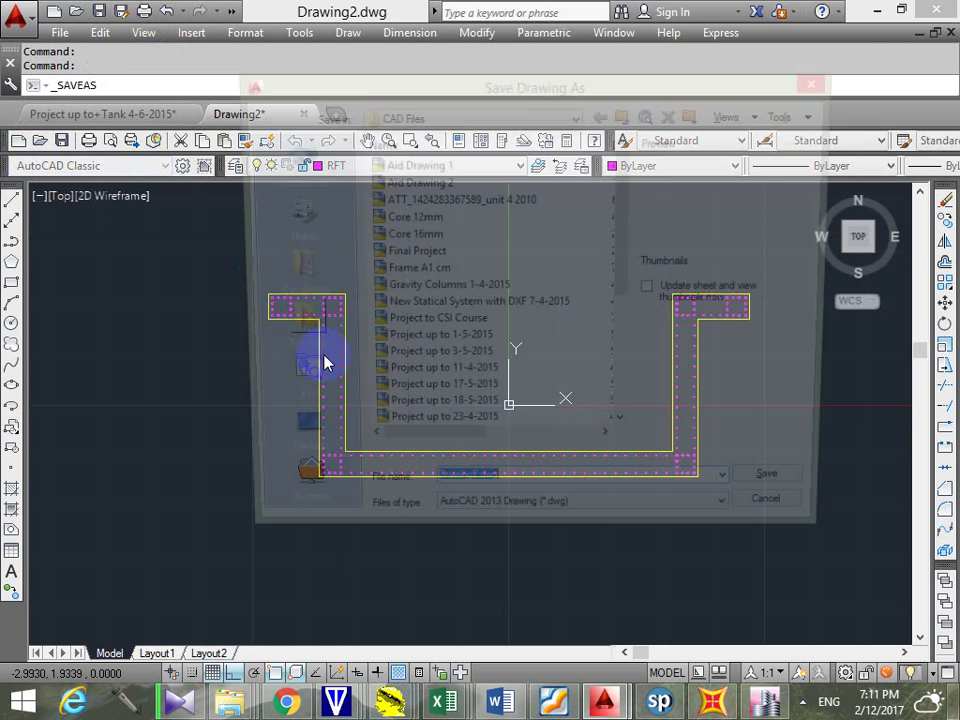
{"action": "left_click", "coordinate": [293, 436]}
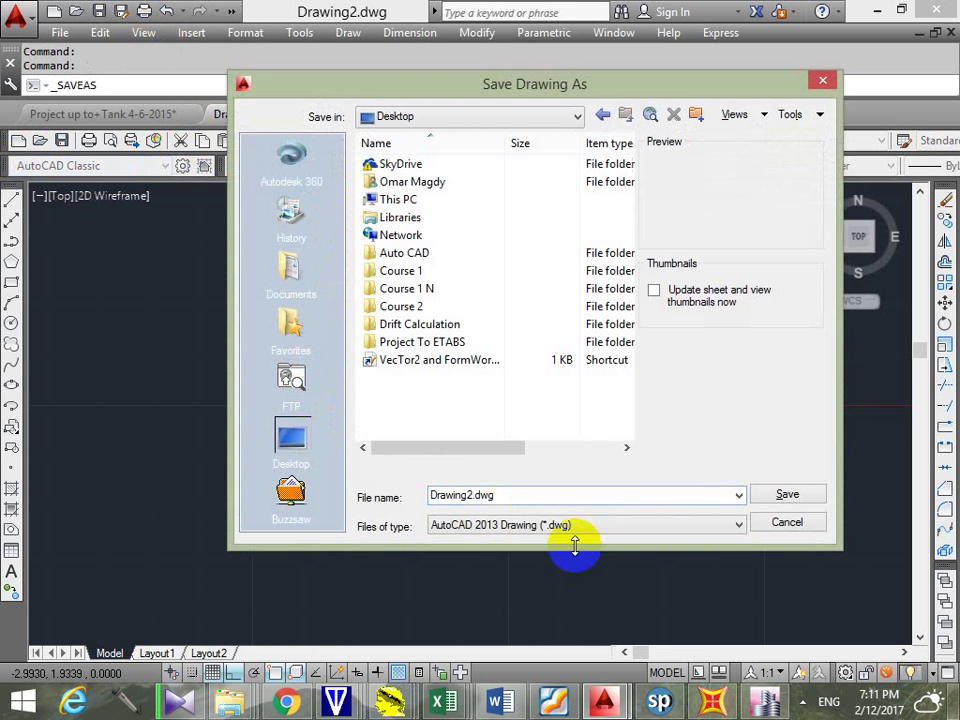
{"action": "left_click", "coordinate": [584, 529]}
{"action": "left_click", "coordinate": [546, 670]}
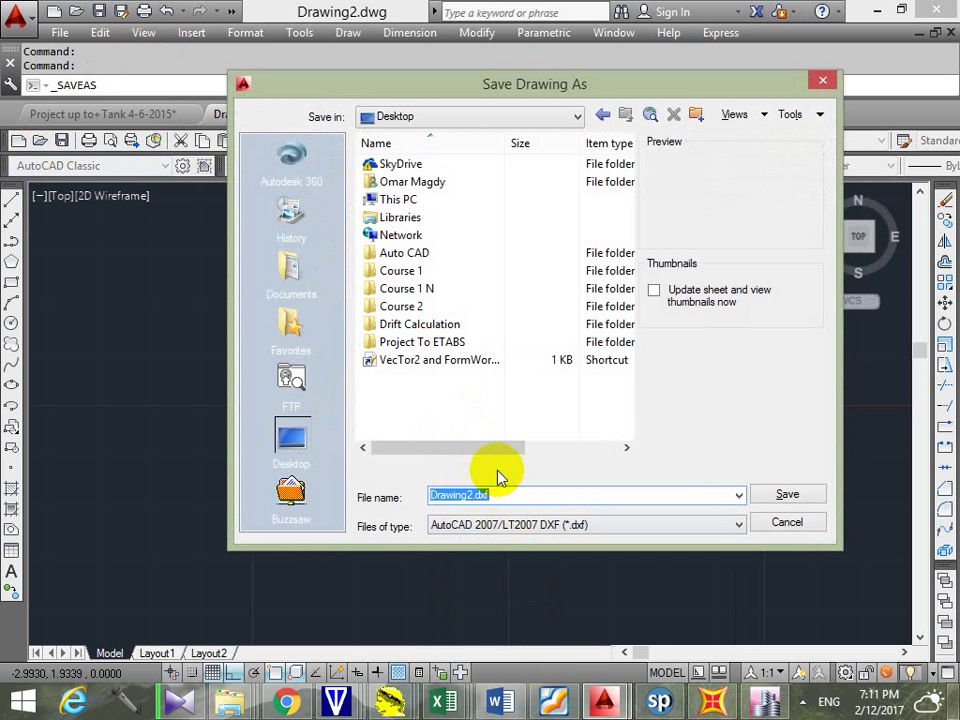
Name the DXF file Core 1 and save it
{"action": "type", "text": "wall"}
{"action": "key", "text": "BackSpace"}
{"action": "key", "text": "BackSpace"}
{"action": "key", "text": "BackSpace"}
{"action": "key", "text": "BackSpace"}
{"action": "type", "text": "Cora"}
{"action": "key", "text": "BackSpace"}
{"action": "key", "text": "BackSpace"}
{"action": "type", "text": "e 1"}
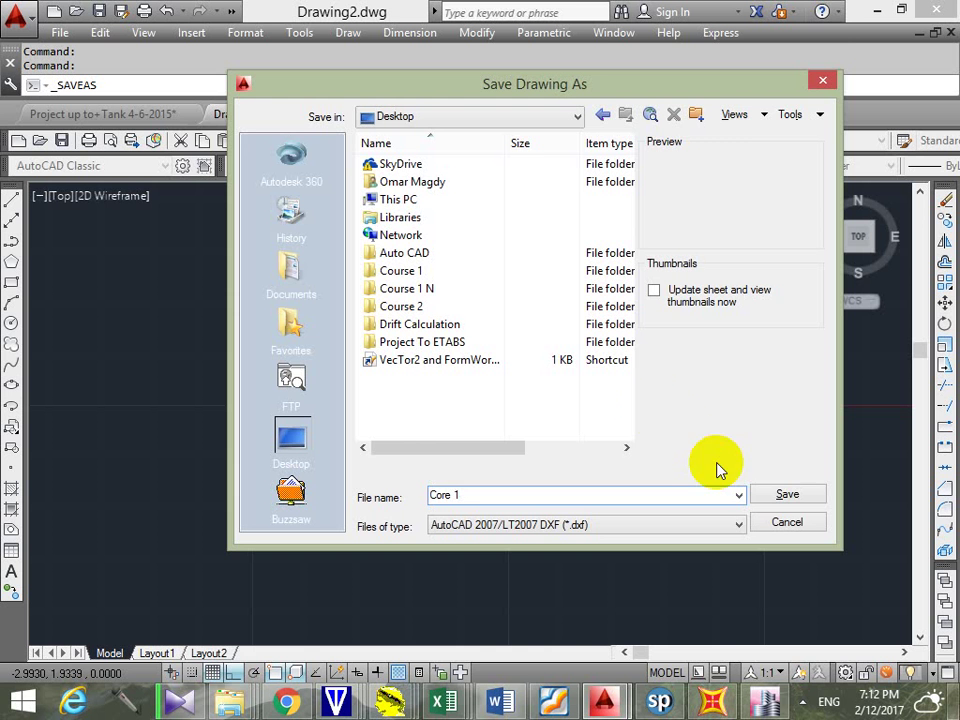
{"action": "left_click", "coordinate": [787, 496]}
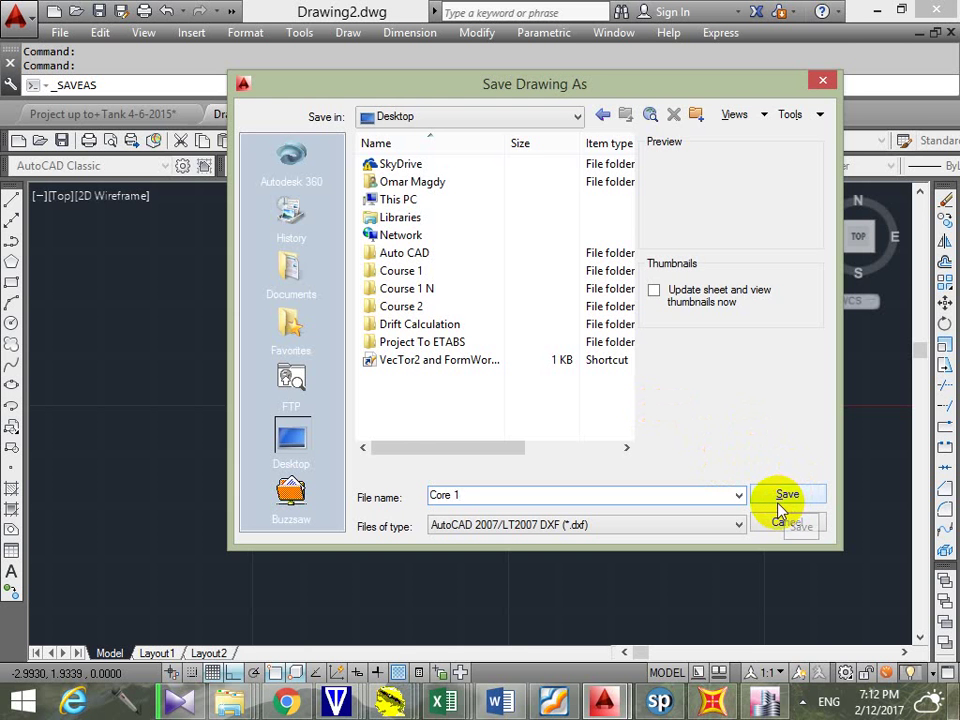
{"action": "scroll", "coordinate": [625, 445], "scroll_direction": "up", "scroll_amount": 2}
{"action": "scroll", "coordinate": [640, 452], "scroll_direction": "up", "scroll_amount": 8}
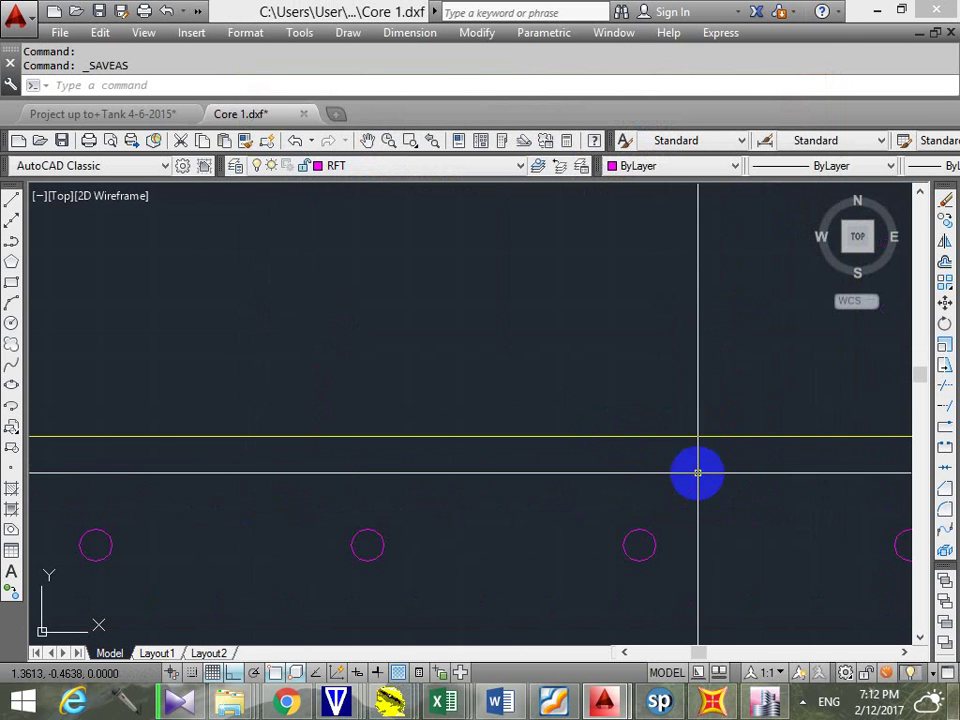
{"action": "left_click", "coordinate": [643, 546]}
{"action": "scroll", "coordinate": [643, 399], "scroll_direction": "down", "scroll_amount": 7}
{"action": "middle_click_drag", "start_coordinate": [691, 398], "coordinate": [621, 364]}
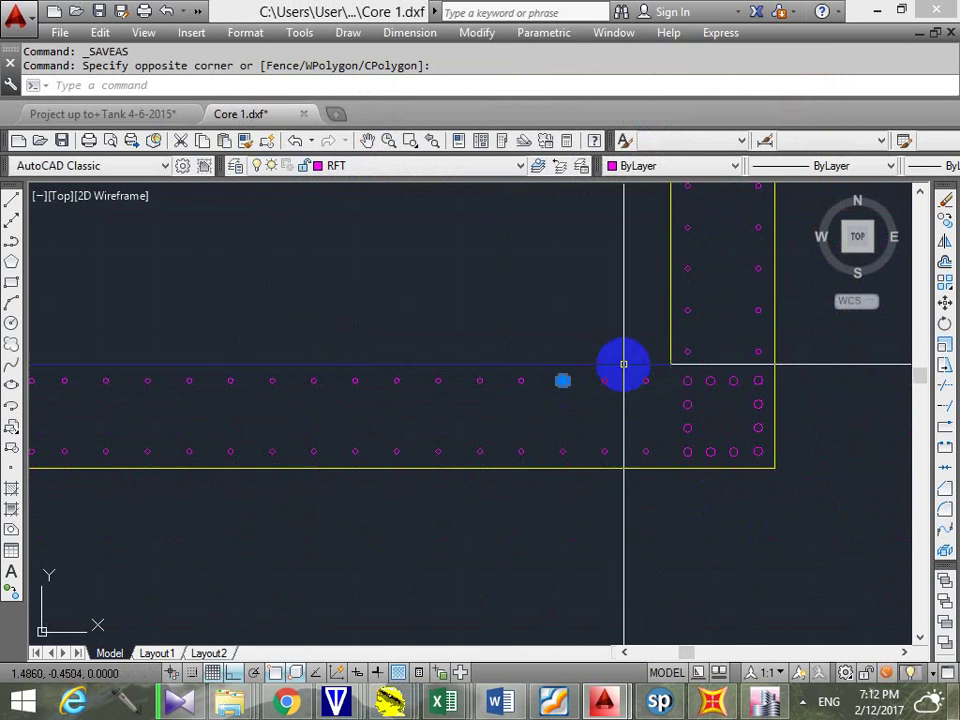
{"action": "key", "text": "Escape"}
{"action": "key", "text": "Escape"}
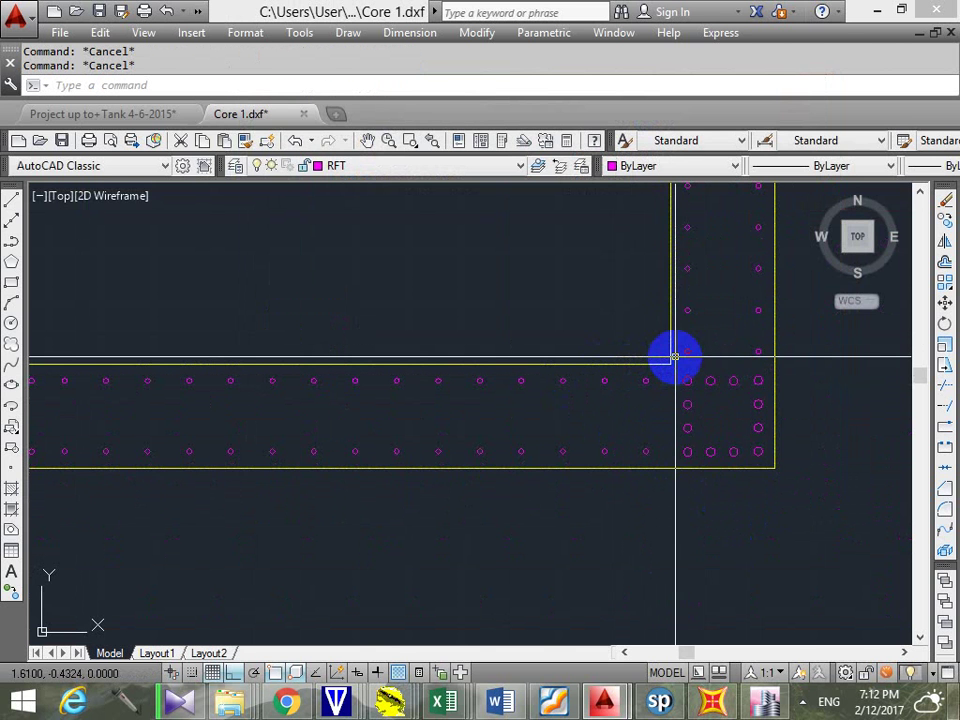
{"action": "left_click", "coordinate": [304, 113]}
{"action": "left_click", "coordinate": [516, 388]}
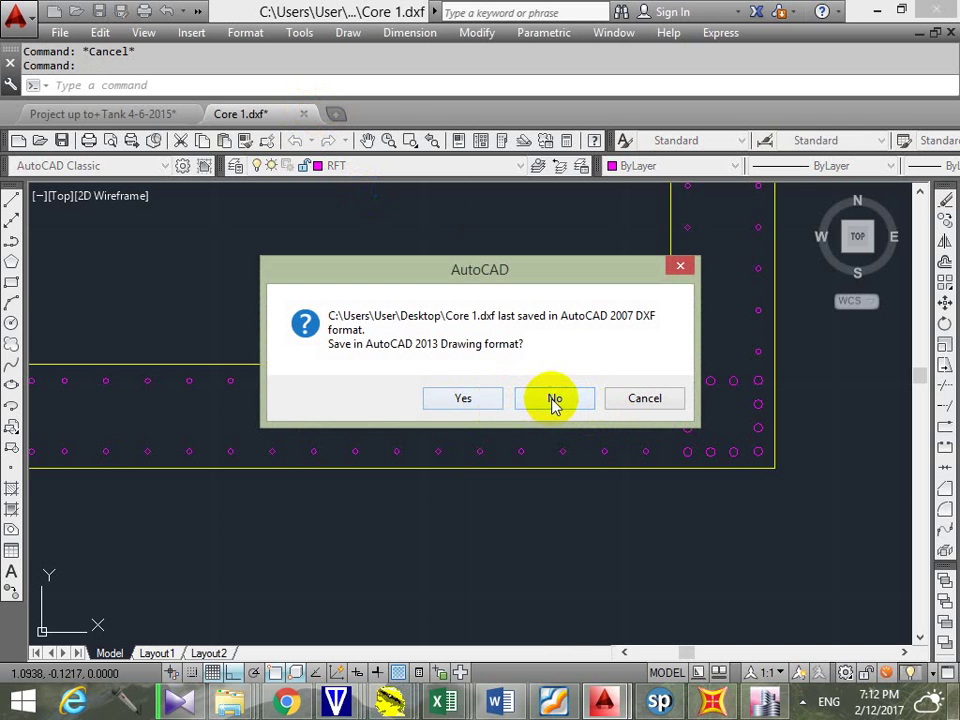
{"action": "key", "text": "Escape"}
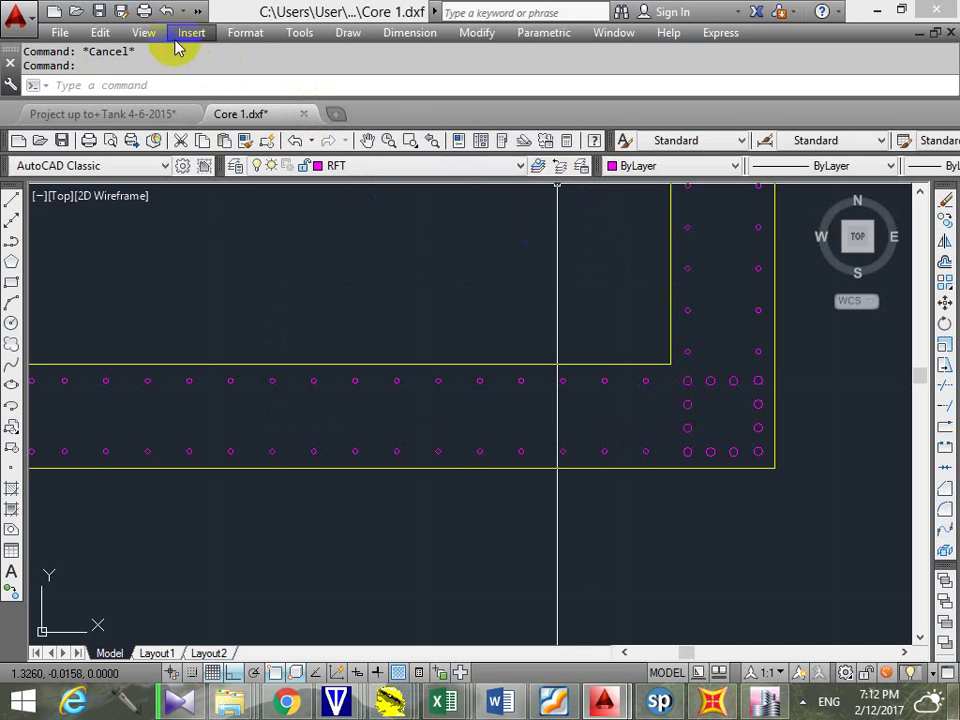
Save the drawing over Core 1 in AutoCAD 2007/LT2007 DXF format and close it without converting it to the AutoCAD 2013 format
{"action": "left_click", "coordinate": [122, 14]}
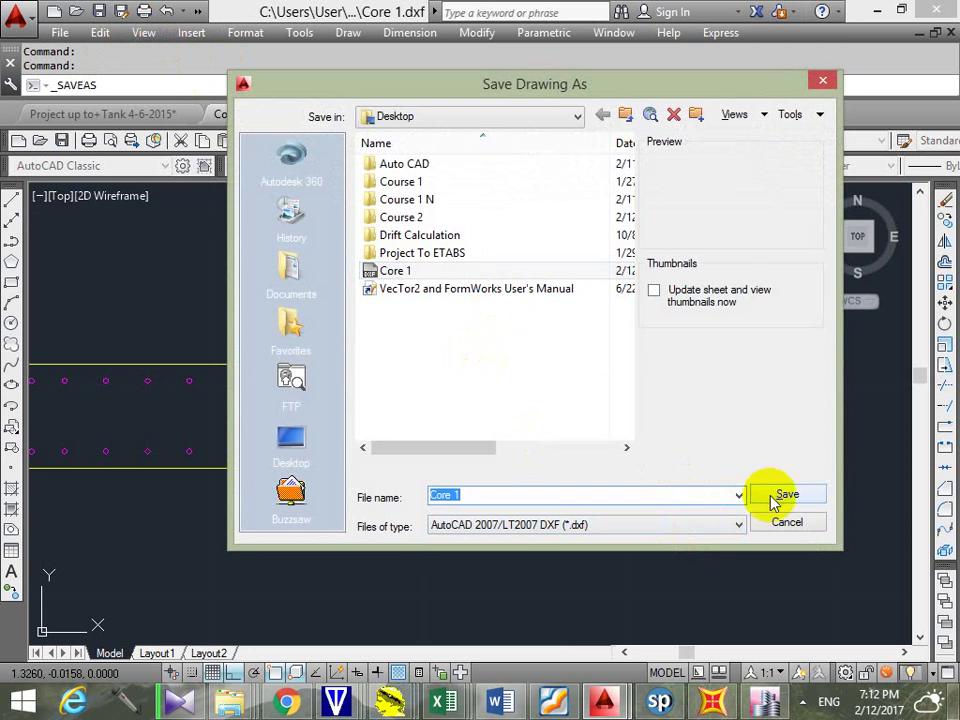
{"action": "left_click", "coordinate": [788, 500]}
{"action": "left_click", "coordinate": [489, 360]}
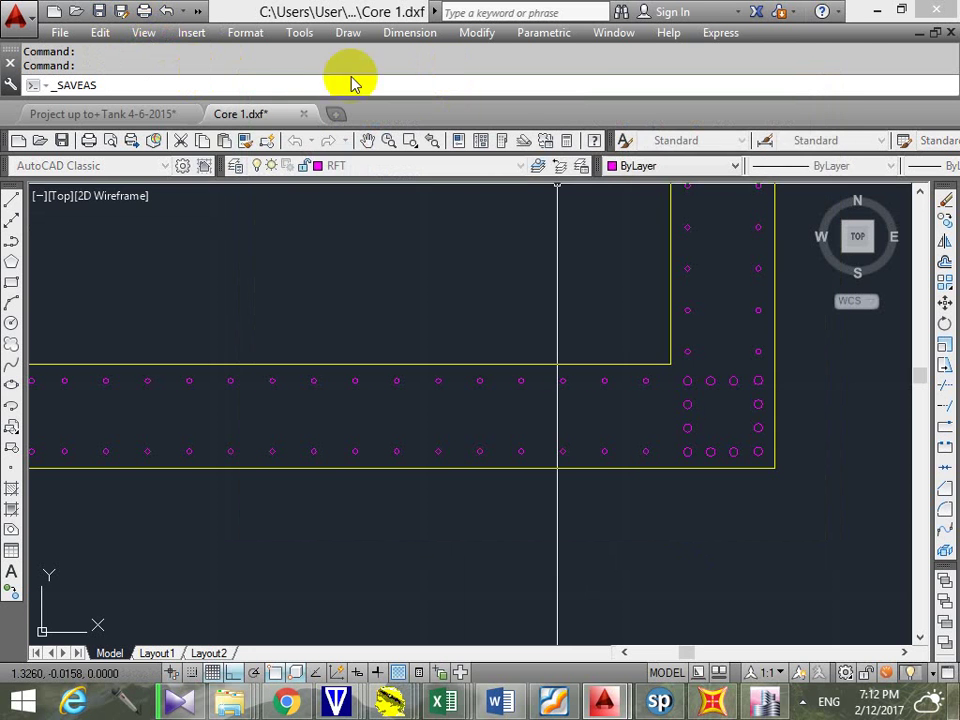
{"action": "left_click", "coordinate": [303, 116]}
{"action": "left_click", "coordinate": [572, 405]}
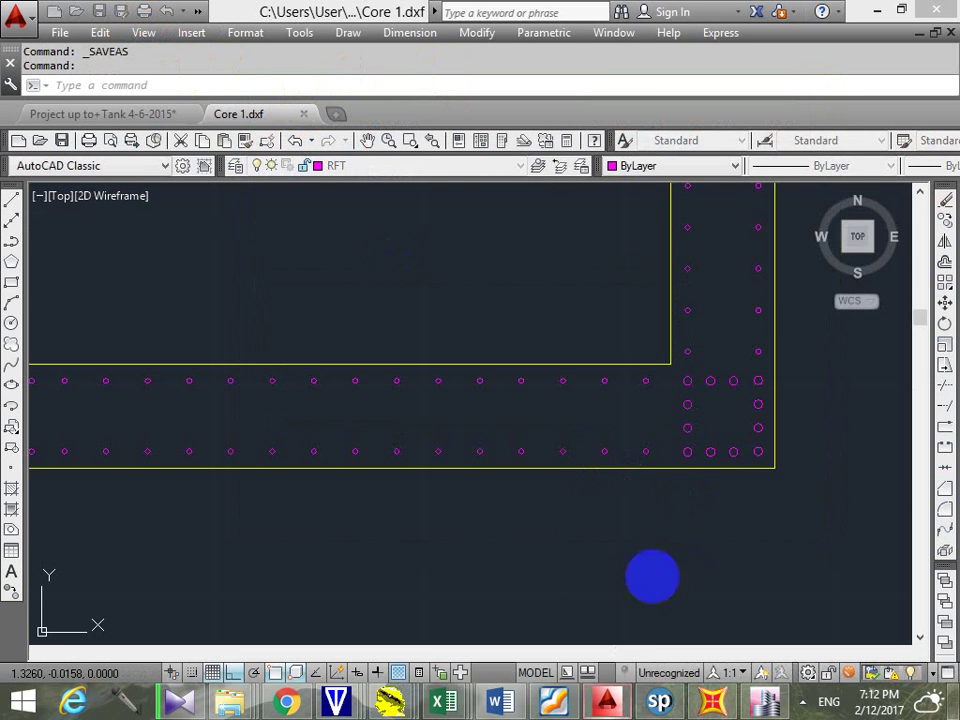
Switch to spColumn and import the section from Core 1.dxf on the Desktop, skipping the layer prompt so layers are selected automatically
{"action": "left_click", "coordinate": [662, 703]}
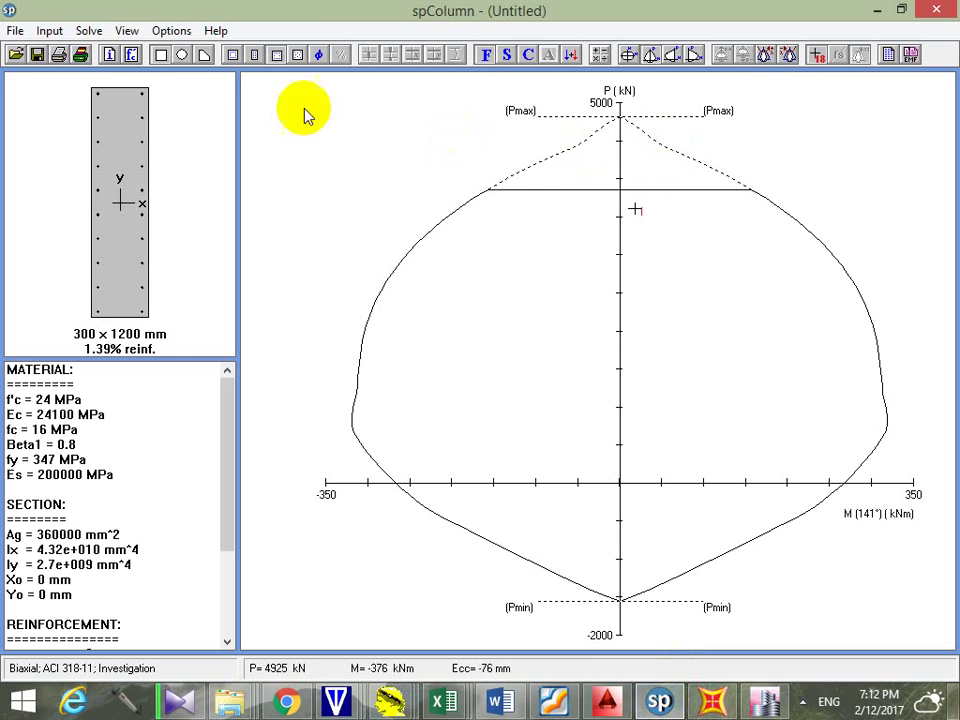
{"action": "left_click", "coordinate": [14, 31]}
{"action": "mouse_move", "coordinate": [128, 150]}
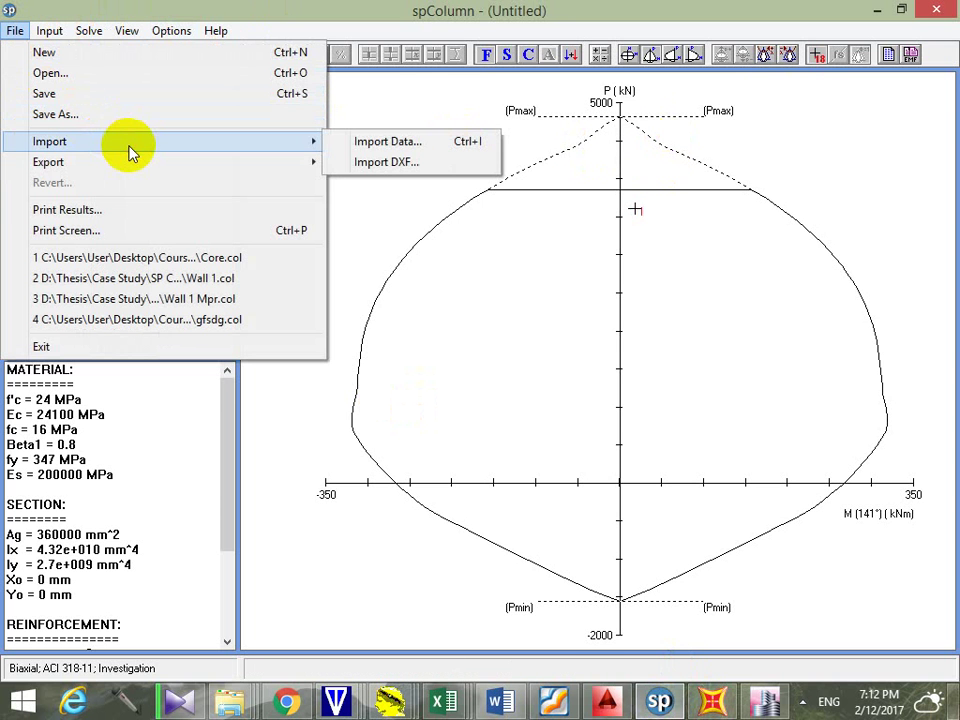
{"action": "left_click", "coordinate": [390, 161]}
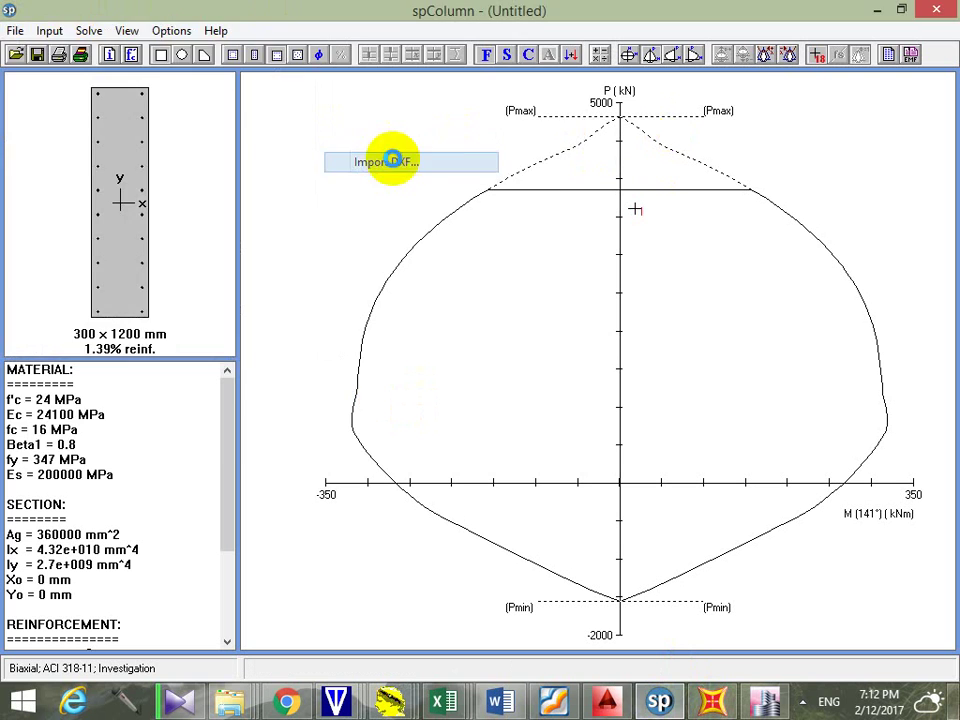
{"action": "scroll", "coordinate": [427, 279], "scroll_direction": "down", "scroll_amount": 5}
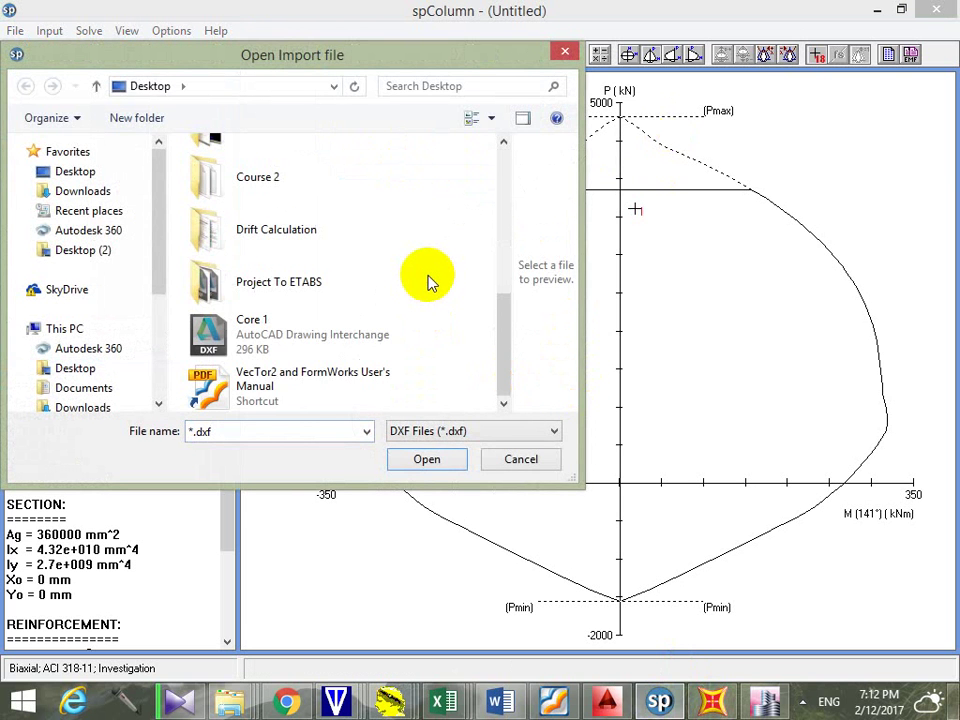
{"action": "left_click", "coordinate": [340, 322]}
{"action": "double_click", "coordinate": [340, 322]}
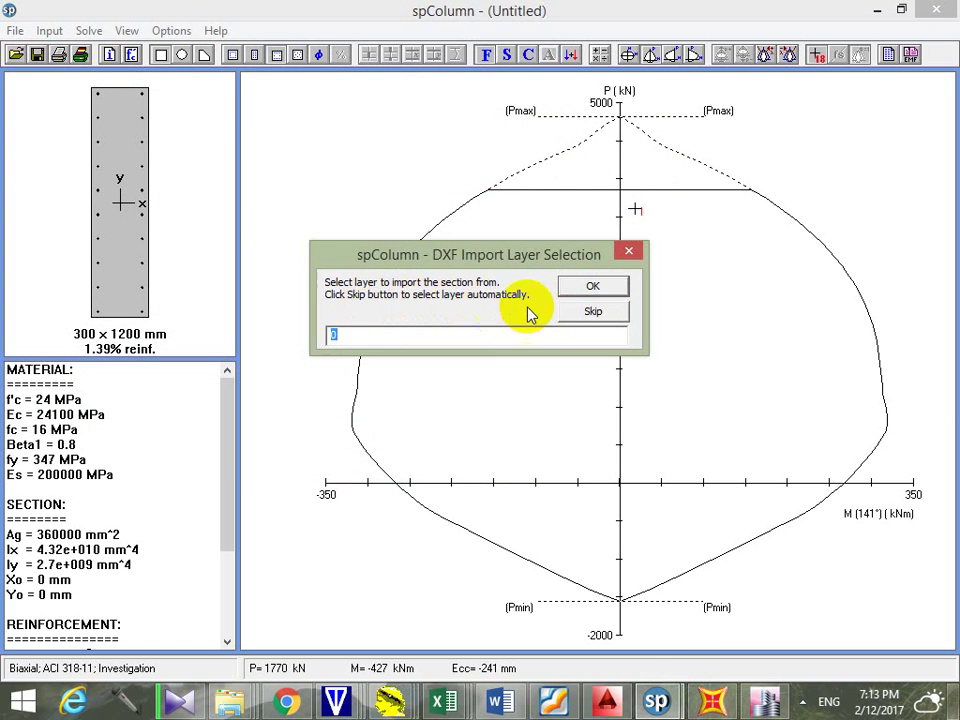
{"action": "left_click", "coordinate": [590, 313]}
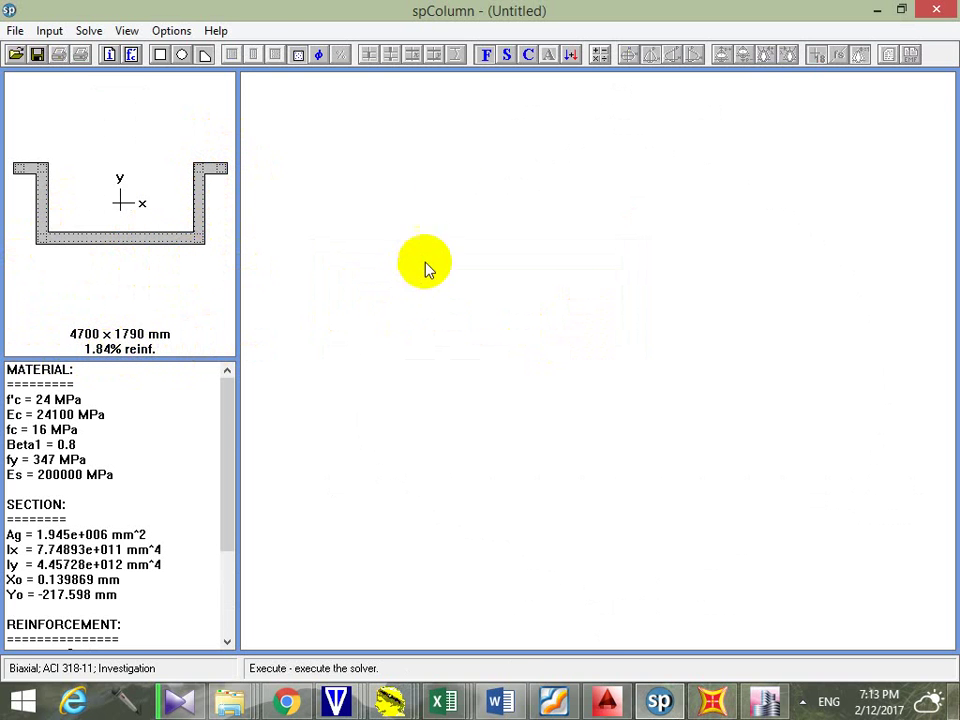
{"action": "left_click", "coordinate": [12, 32]}
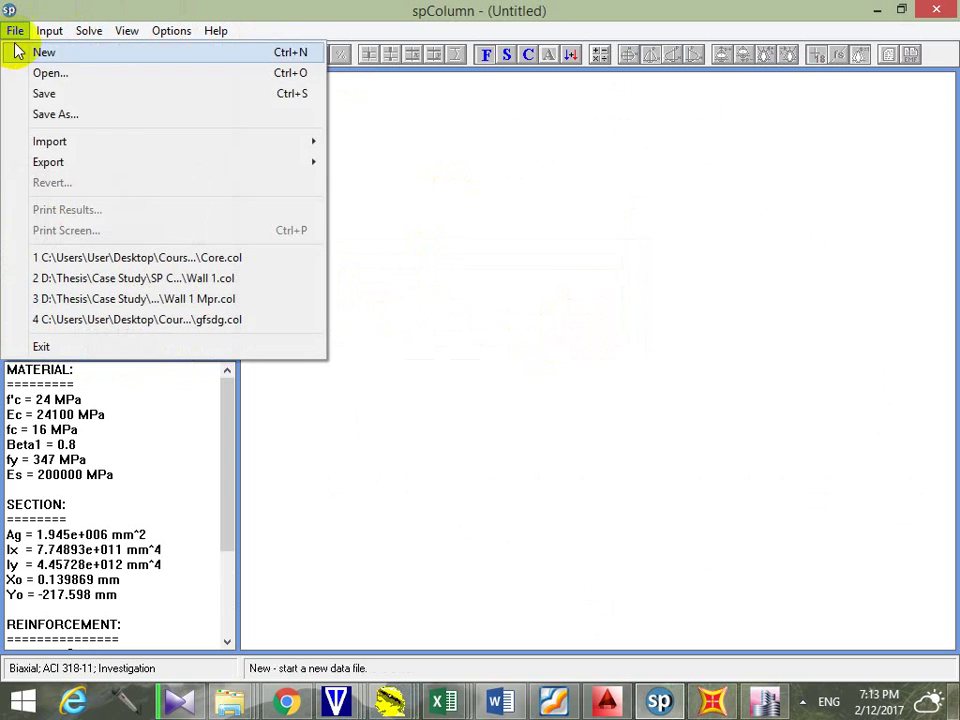
{"action": "mouse_move", "coordinate": [279, 146]}
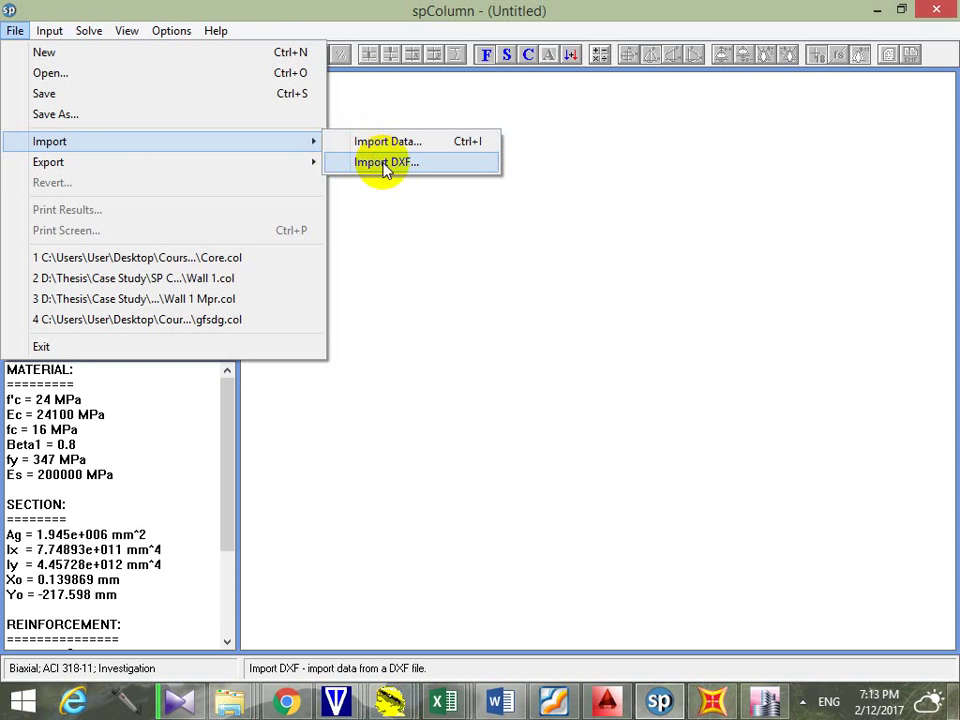
{"action": "left_click", "coordinate": [696, 122]}
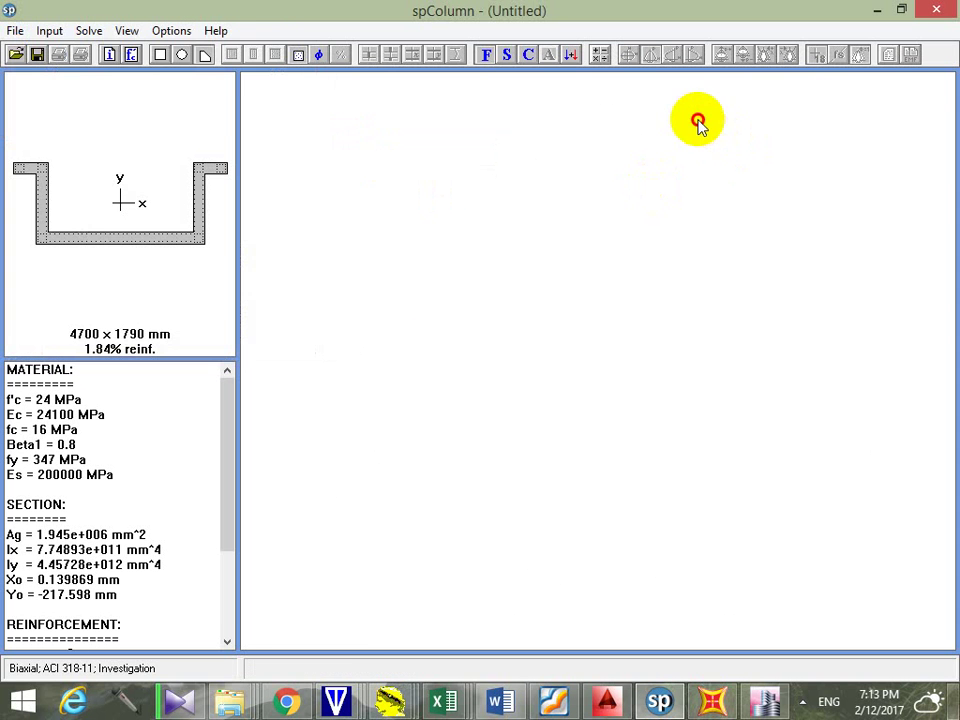
Review the factored loads list from its first entry and switch to the Book2 workbook in Excel
{"action": "left_click", "coordinate": [485, 55]}
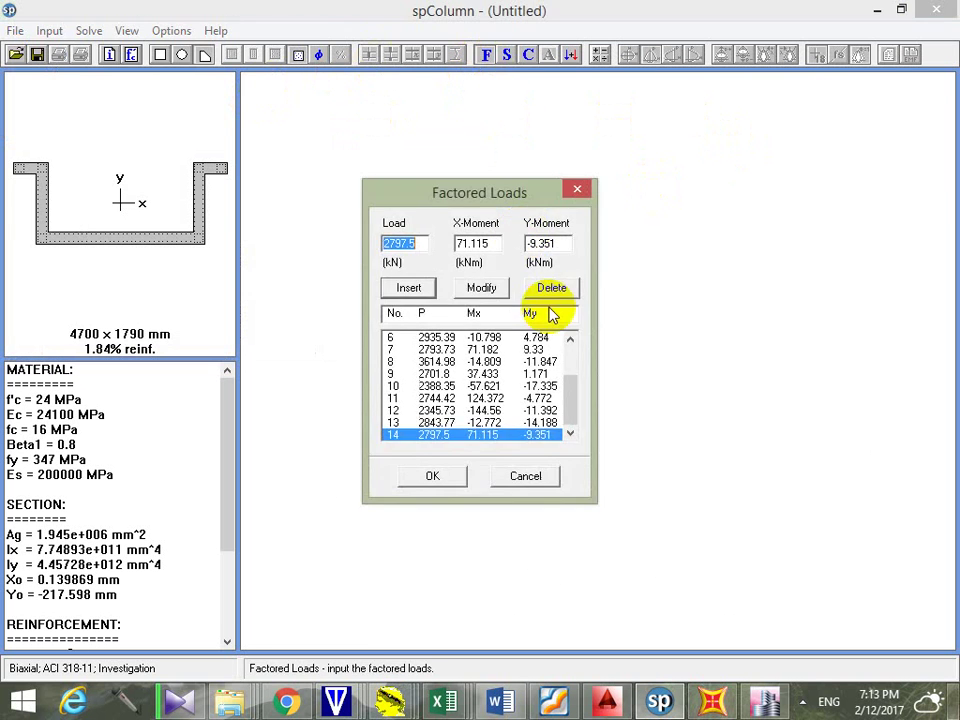
{"action": "left_click_drag", "start_coordinate": [574, 392], "coordinate": [569, 339]}
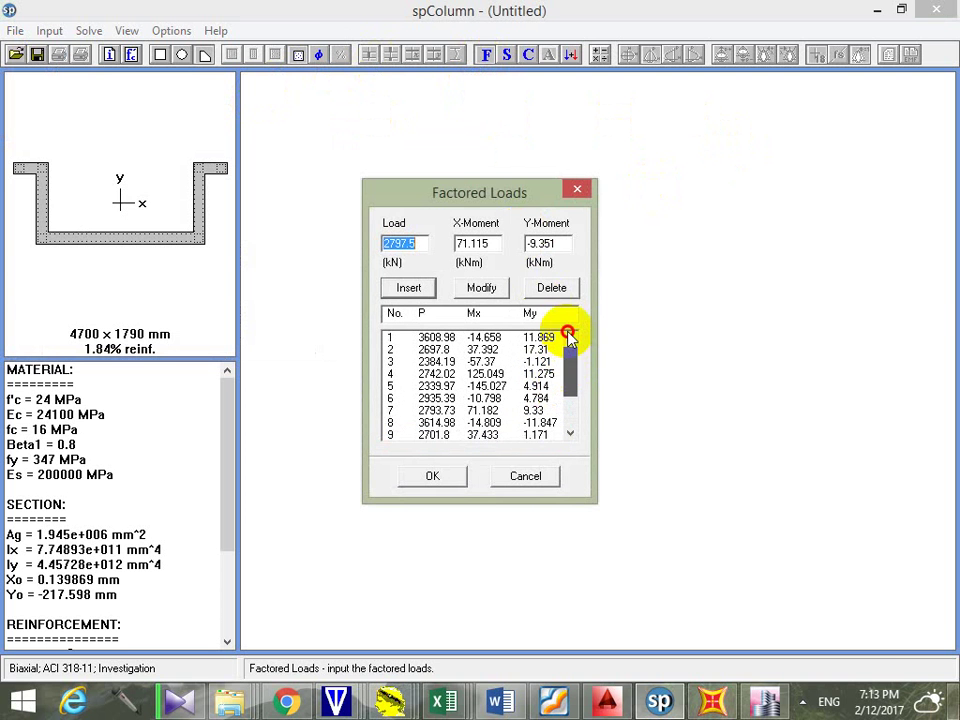
{"action": "left_click", "coordinate": [443, 700]}
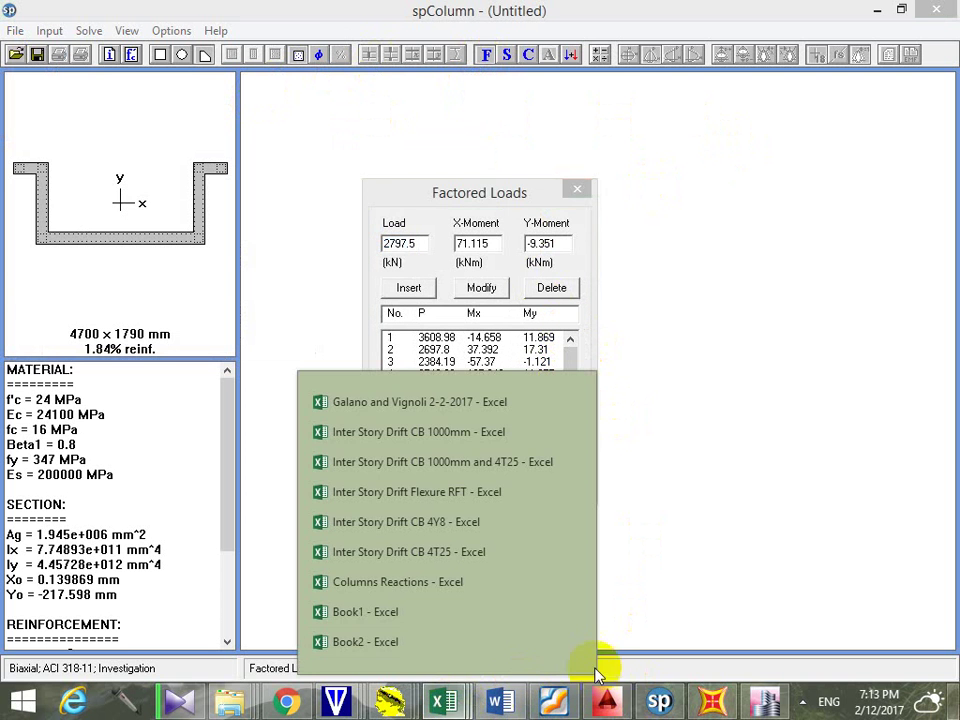
{"action": "left_click", "coordinate": [452, 644]}
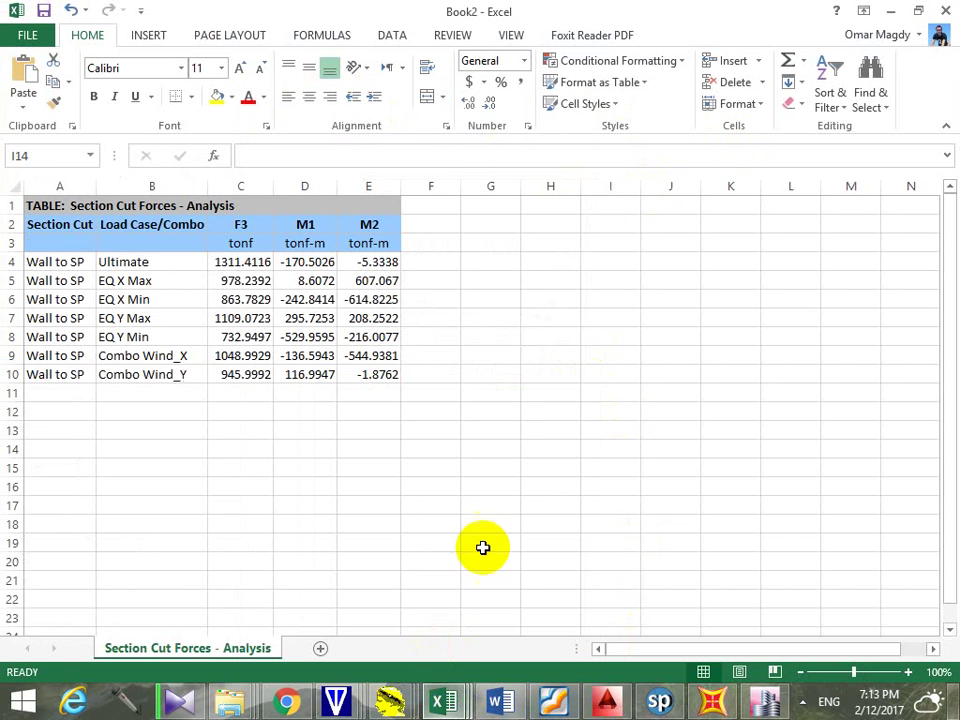
Start a CONCATENATE formula in cell G4 with C4*10 as its first text argument
{"action": "left_click", "coordinate": [474, 262]}
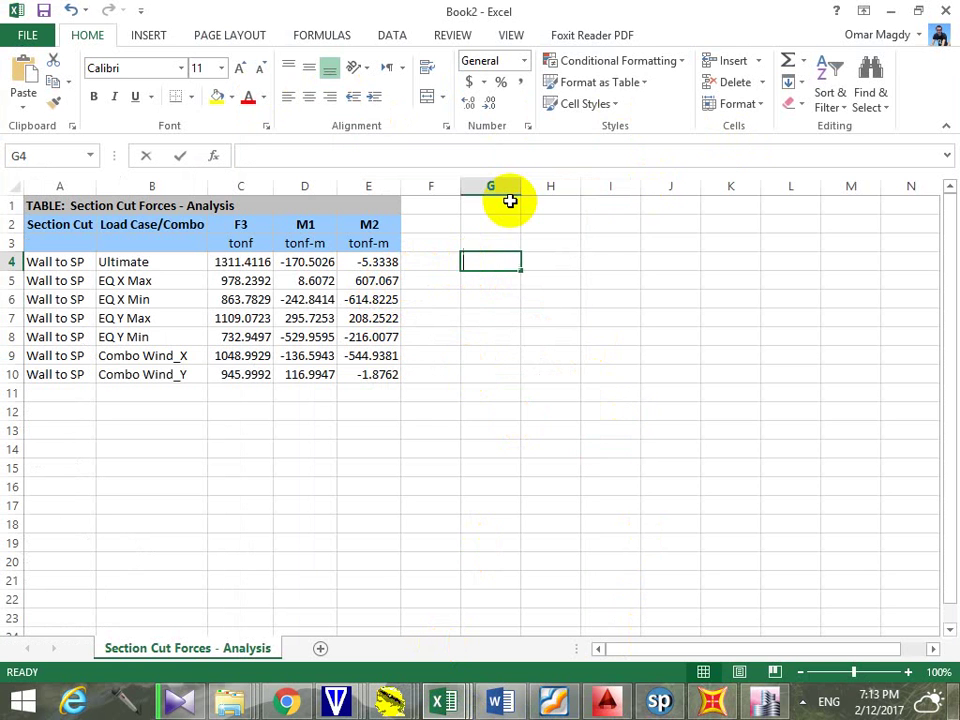
{"action": "type", "text": "=conc"}
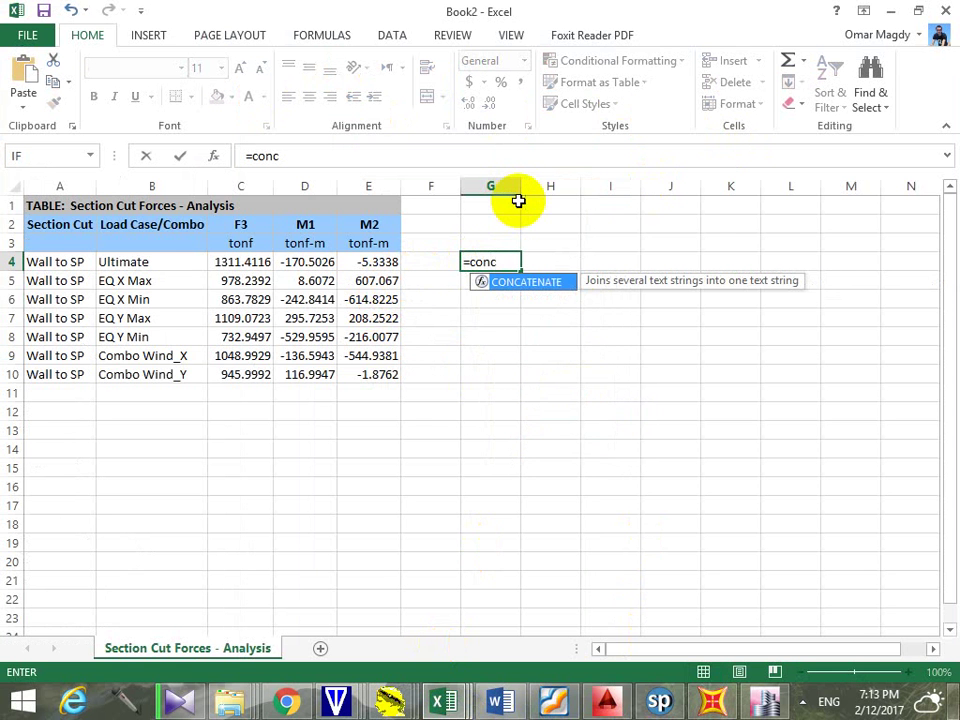
{"action": "double_click", "coordinate": [540, 283]}
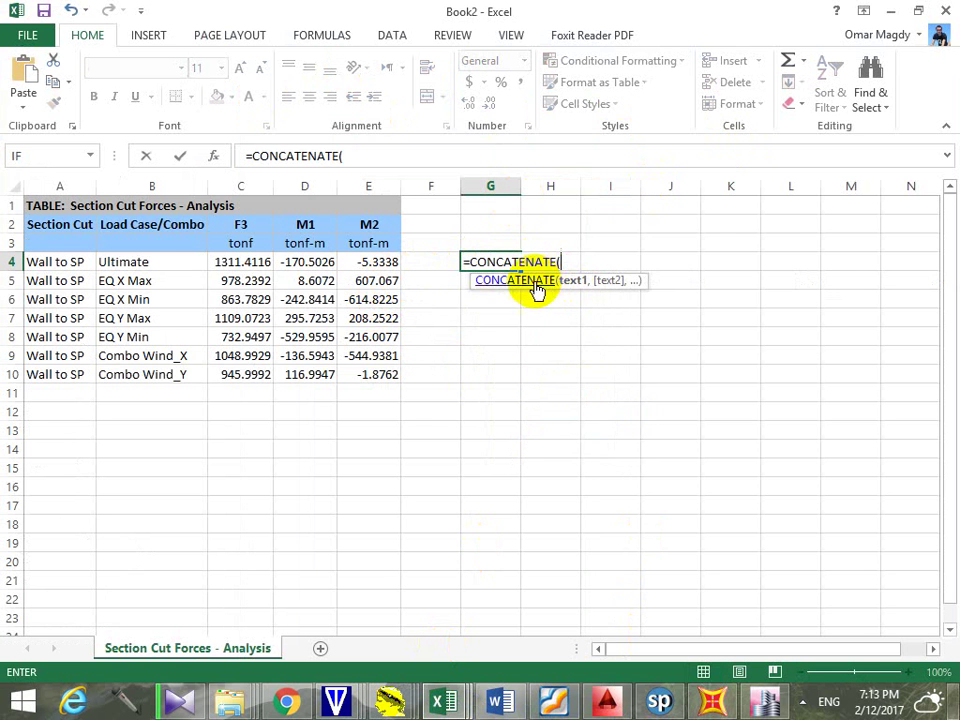
{"action": "left_click", "coordinate": [229, 158]}
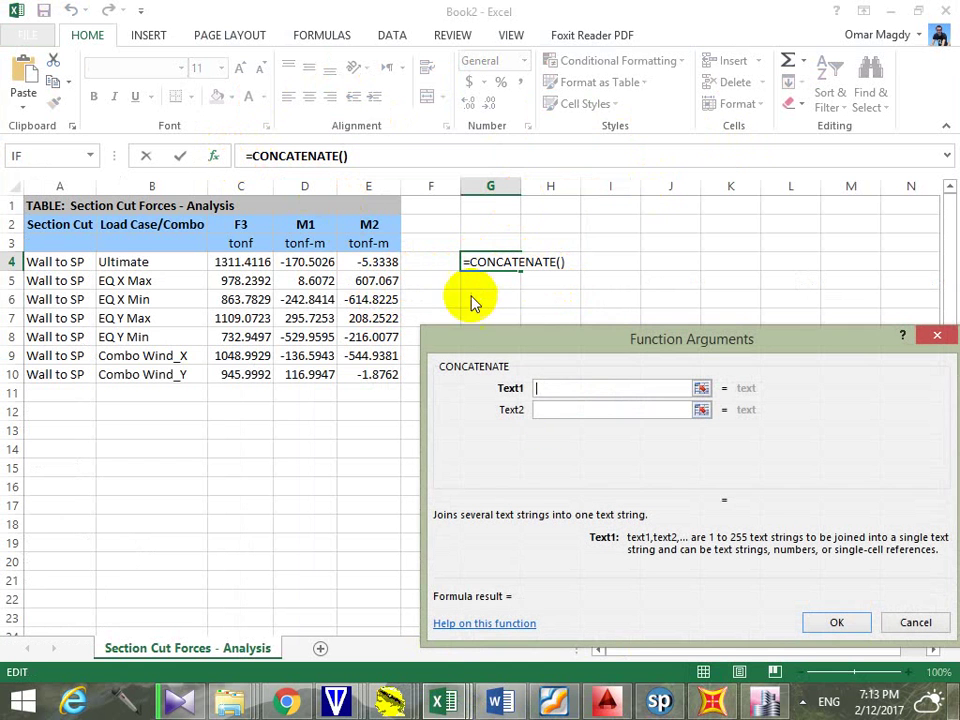
{"action": "left_click", "coordinate": [250, 262]}
{"action": "type", "text": "*"}
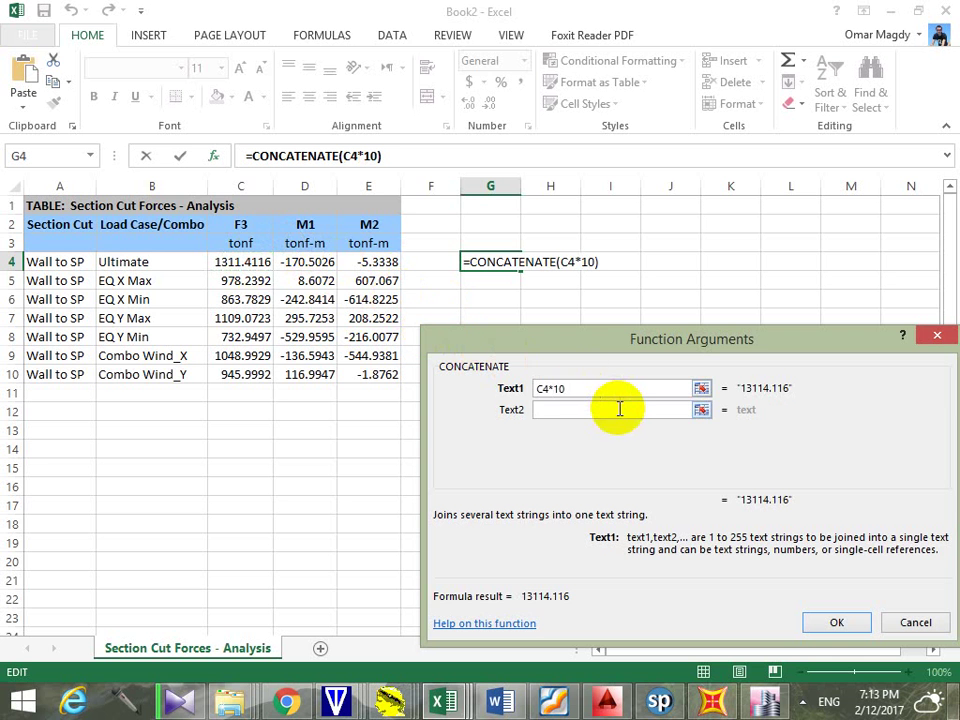
Add a space " " as the second text argument and D4*10 as the third
{"action": "left_click", "coordinate": [589, 409]}
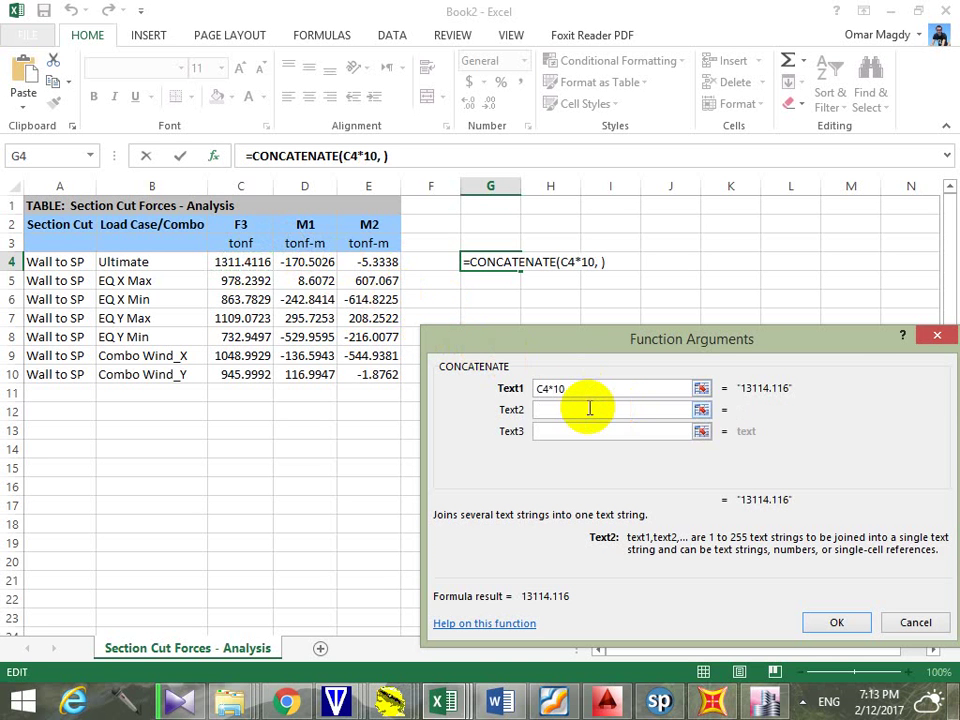
{"action": "type", "text": "\" \""}
{"action": "left_click", "coordinate": [583, 430]}
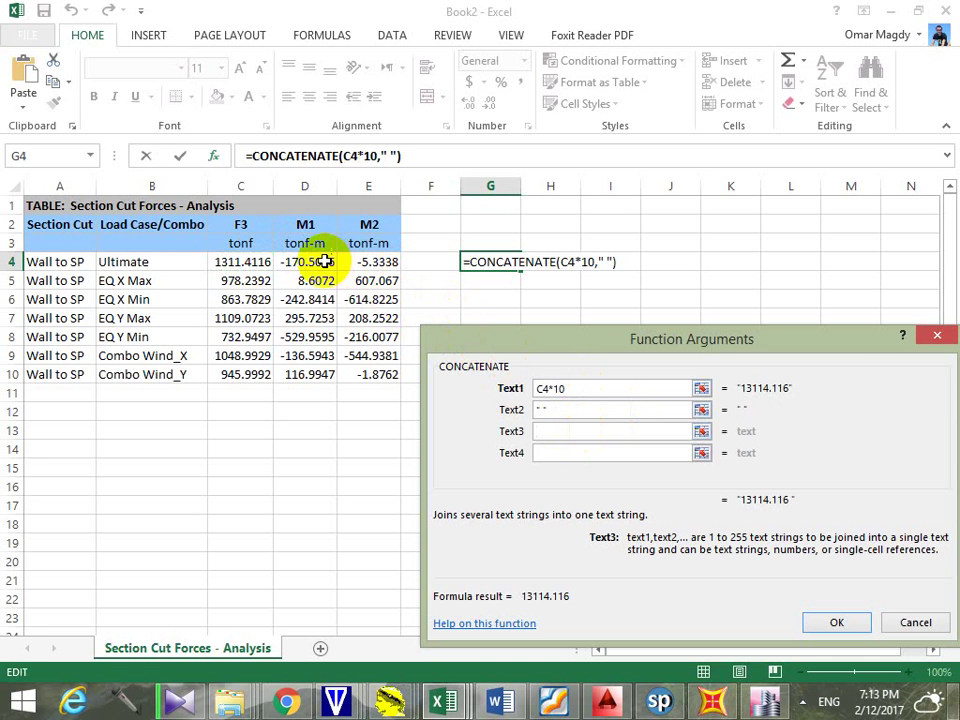
{"action": "left_click", "coordinate": [325, 261]}
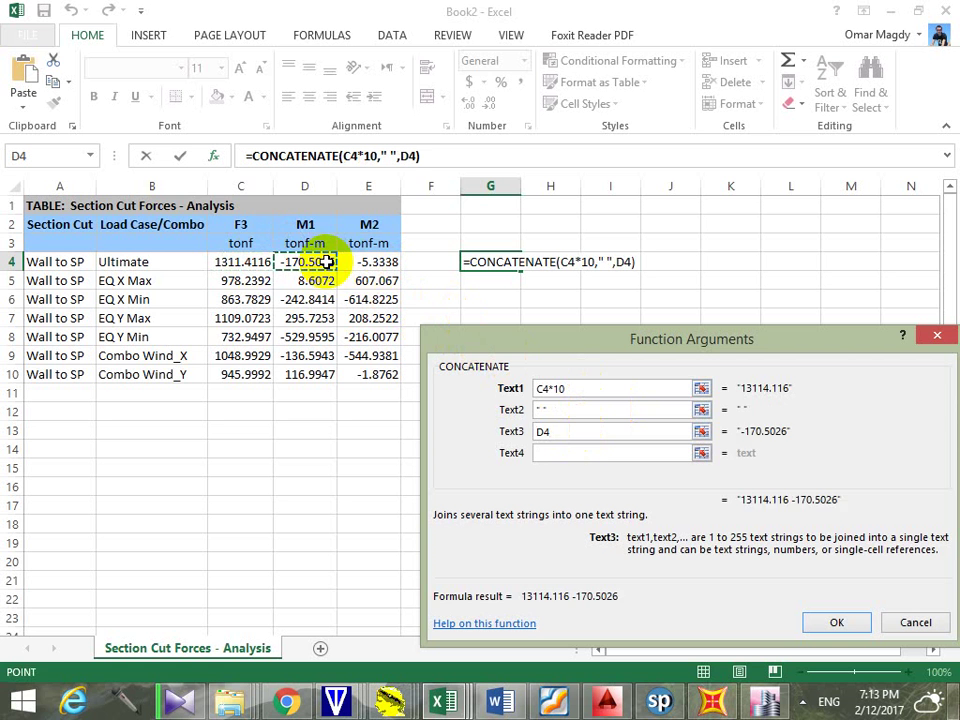
{"action": "type", "text": "*10"}
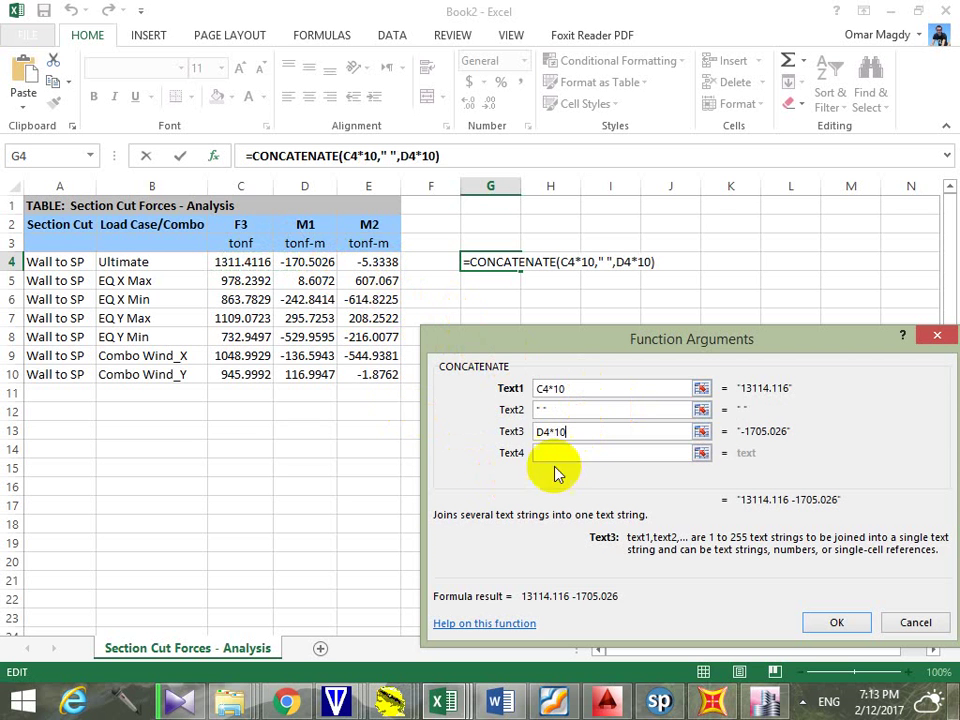
Add a space " " as the fourth text argument and E4*10 as the fifth, and complete the formula
{"action": "left_click", "coordinate": [577, 455]}
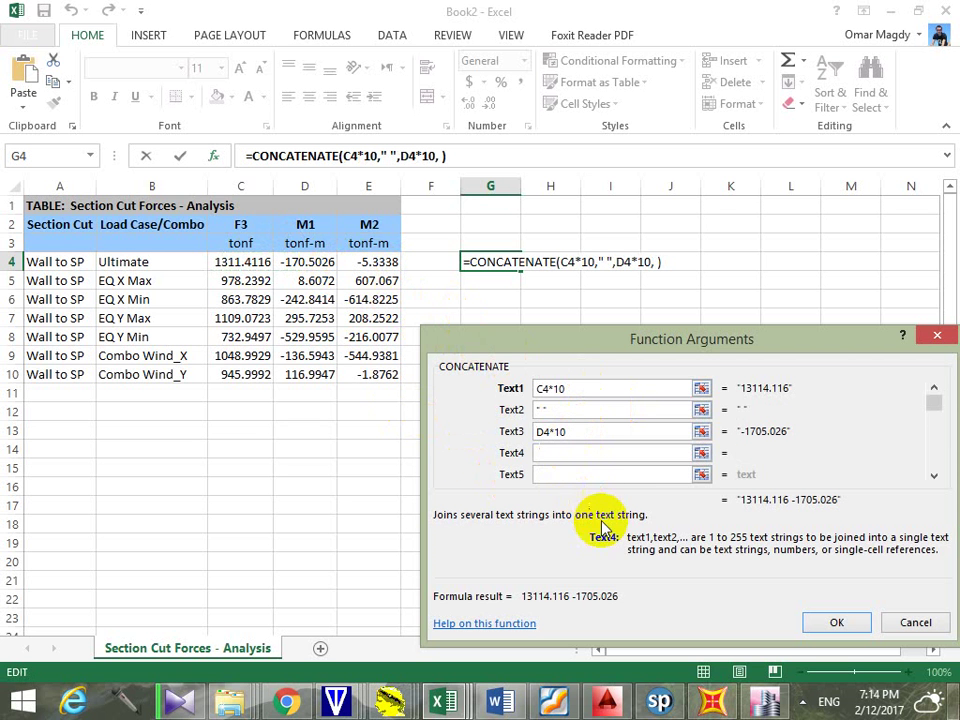
{"action": "type", "text": "\" \""}
{"action": "left_click", "coordinate": [576, 478]}
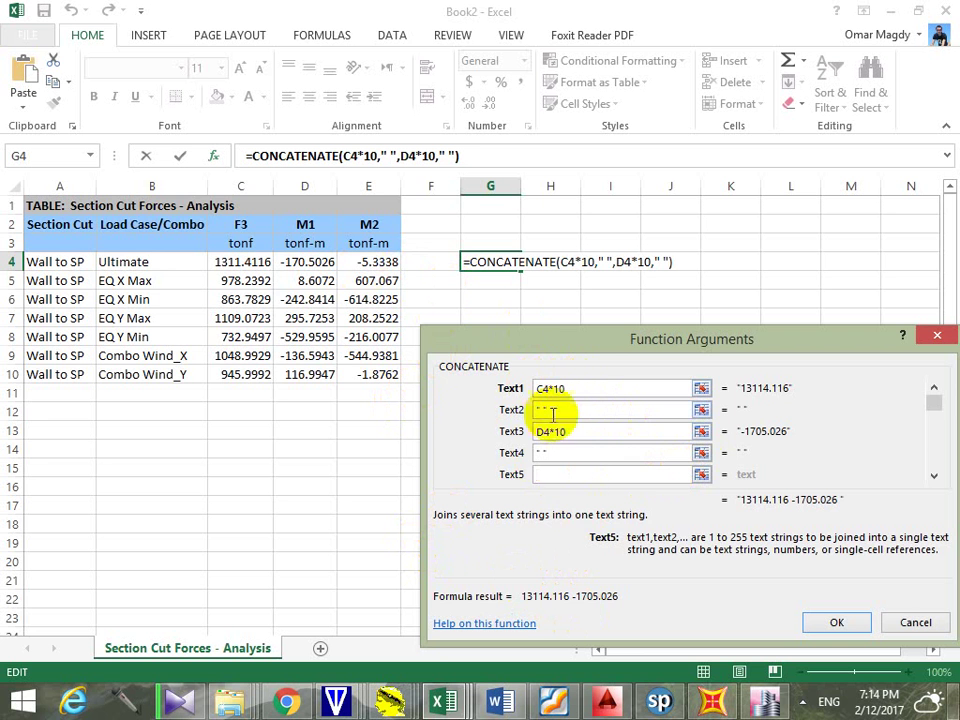
{"action": "left_click", "coordinate": [382, 263]}
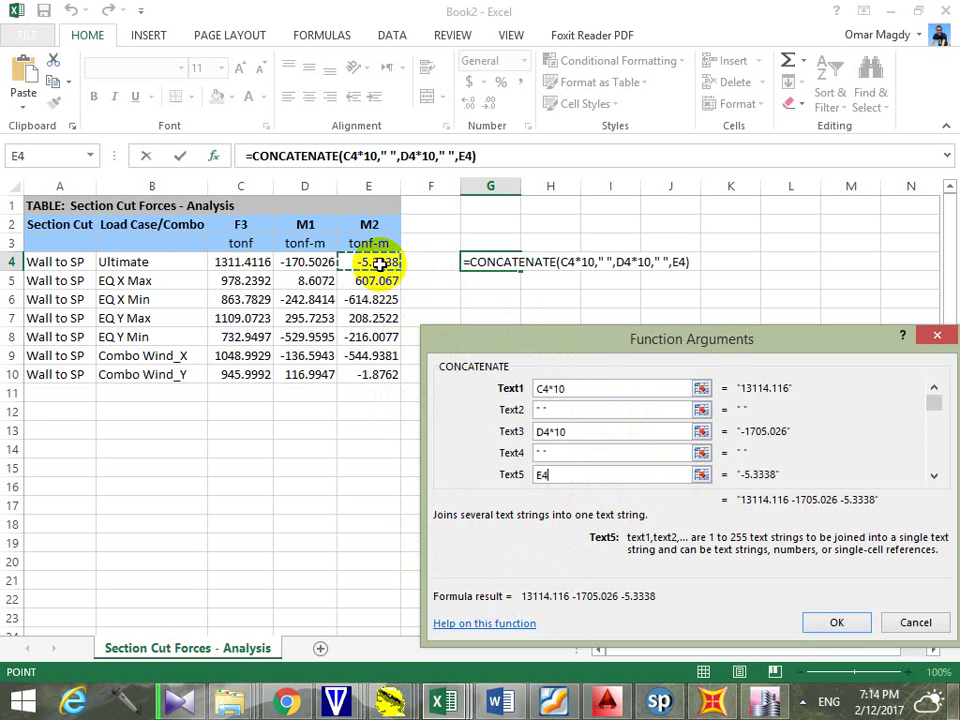
{"action": "type", "text": "*10"}
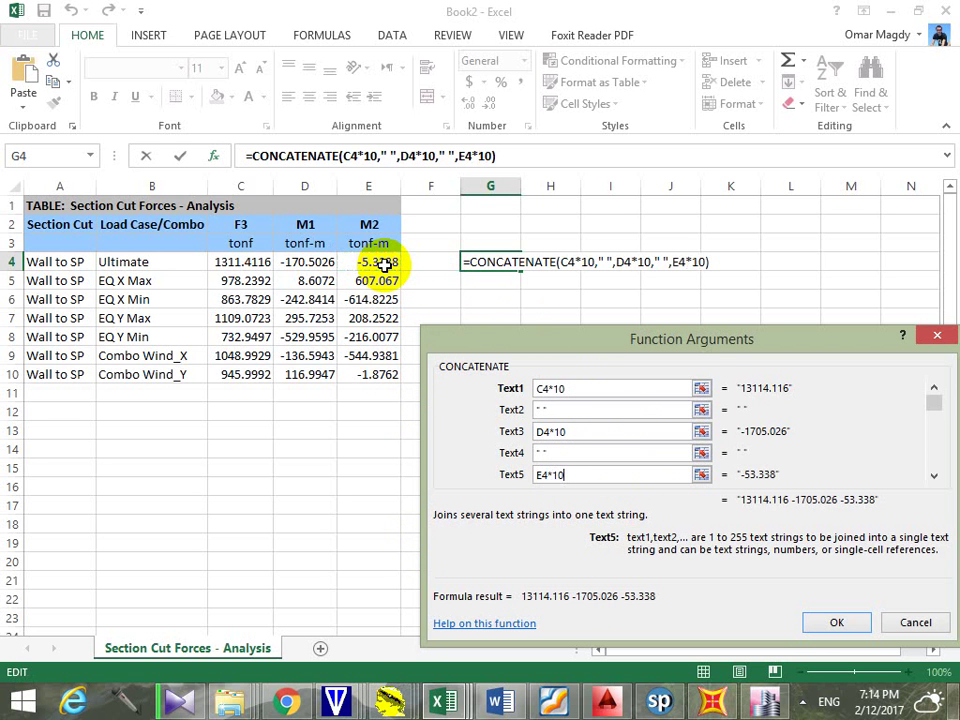
{"action": "left_click", "coordinate": [838, 622]}
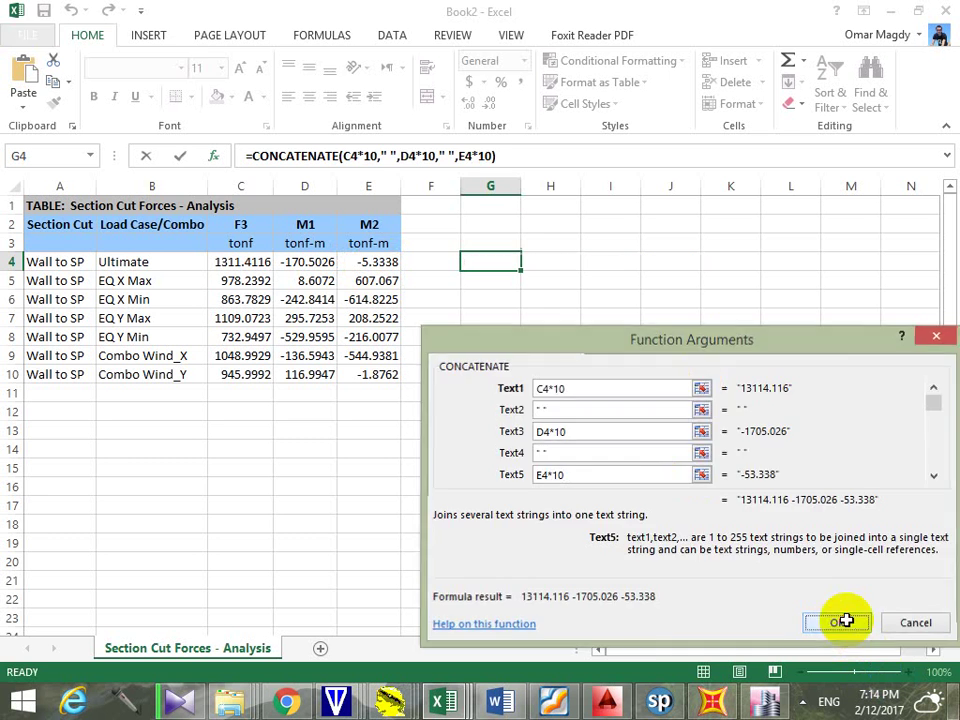
Fill the G4 formula down to G10 and widen column G to fit the combined strings
{"action": "left_click_drag", "start_coordinate": [520, 268], "coordinate": [509, 381]}
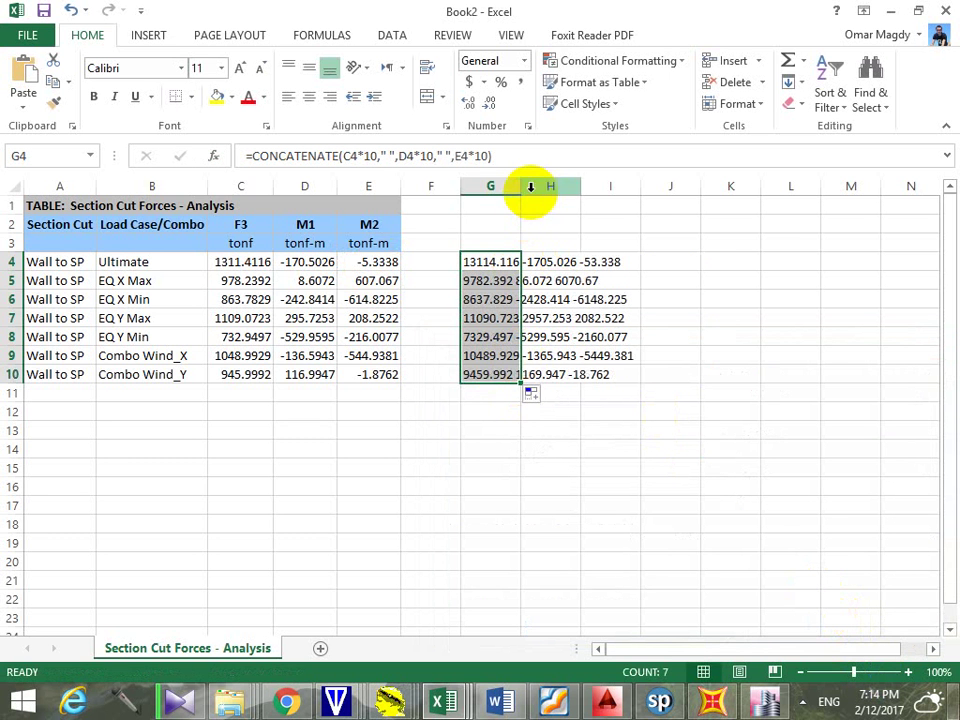
{"action": "left_click_drag", "start_coordinate": [521, 189], "coordinate": [677, 203]}
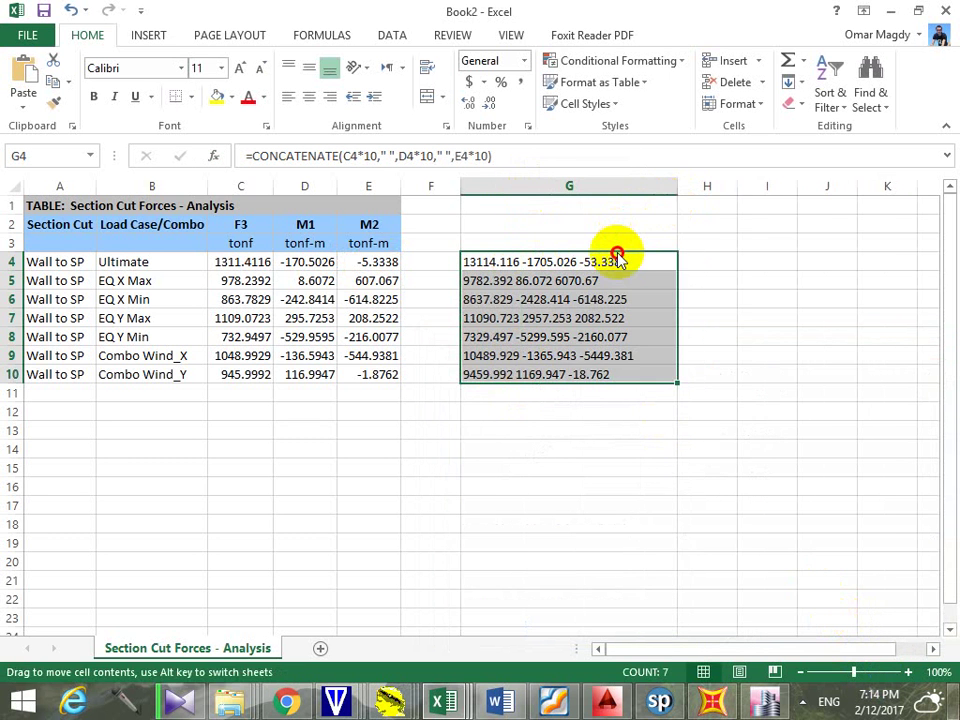
Copy the combined load strings in cells G4 to G10
{"action": "right_click", "coordinate": [617, 267]}
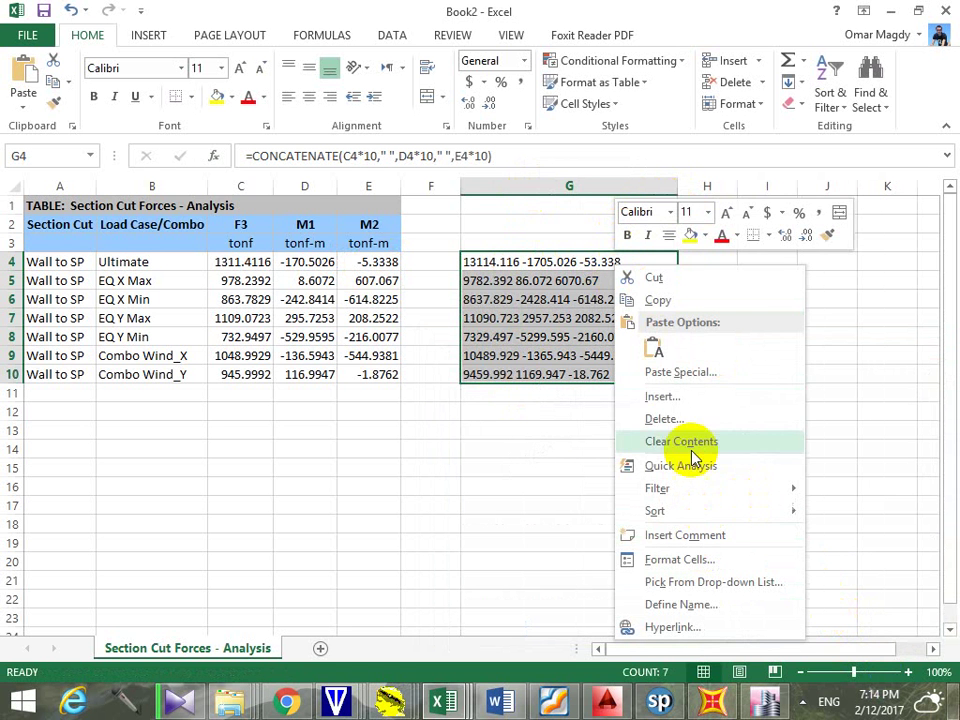
{"action": "key", "text": "Escape"}
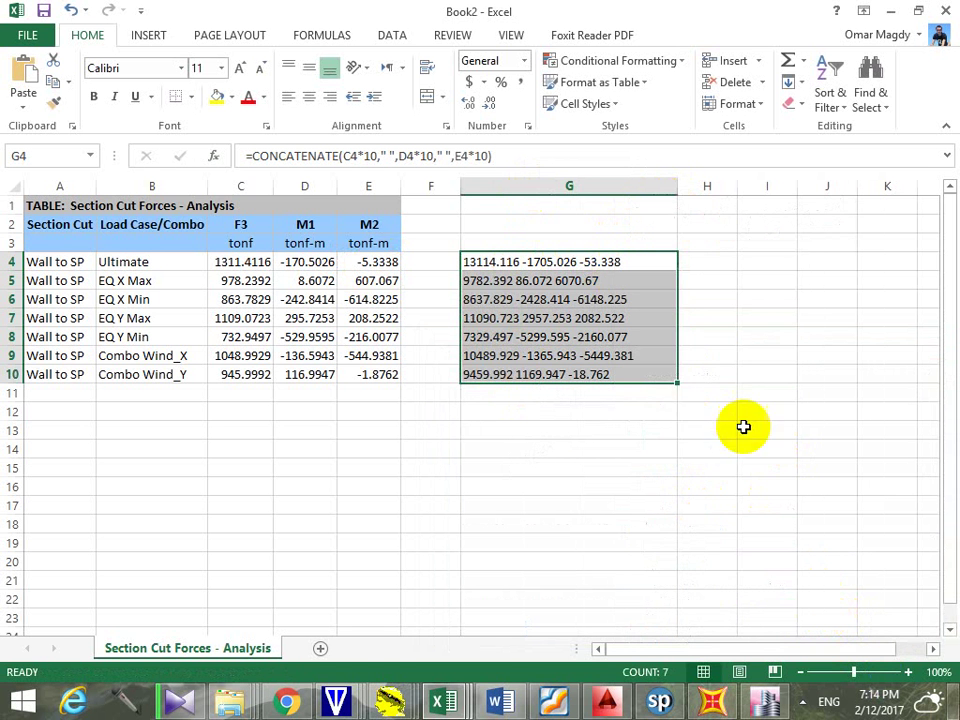
{"action": "key", "text": "ctrl+c"}
Create a new text document on the Desktop and name it Core
{"action": "left_click", "coordinate": [956, 712]}
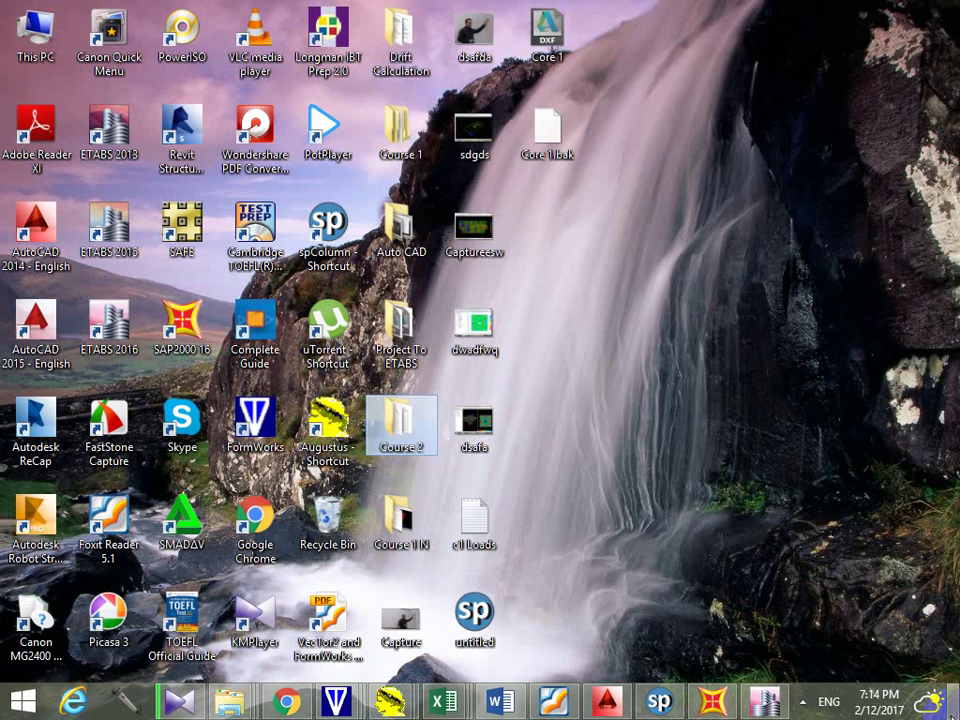
{"action": "right_click", "coordinate": [625, 510]}
{"action": "mouse_move", "coordinate": [690, 440]}
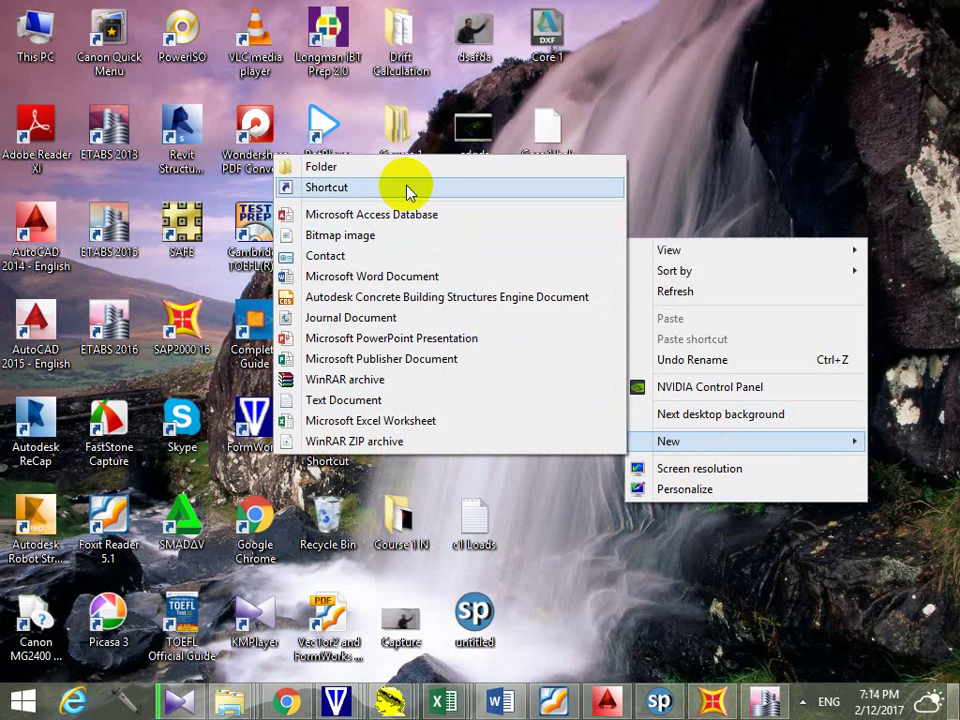
{"action": "left_click", "coordinate": [414, 400]}
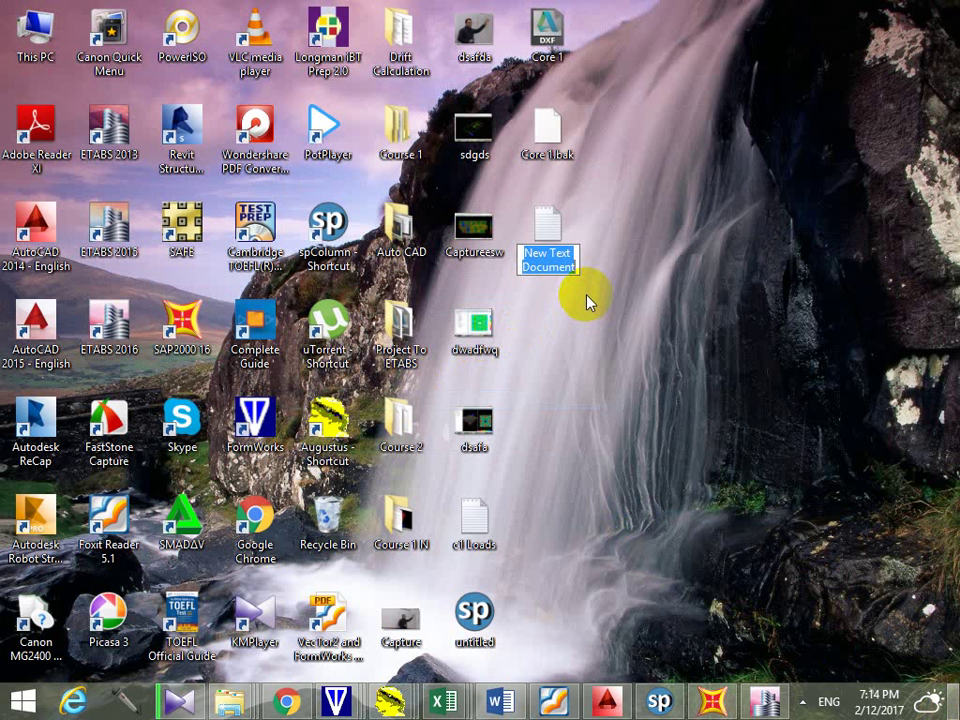
{"action": "type", "text": "c"}
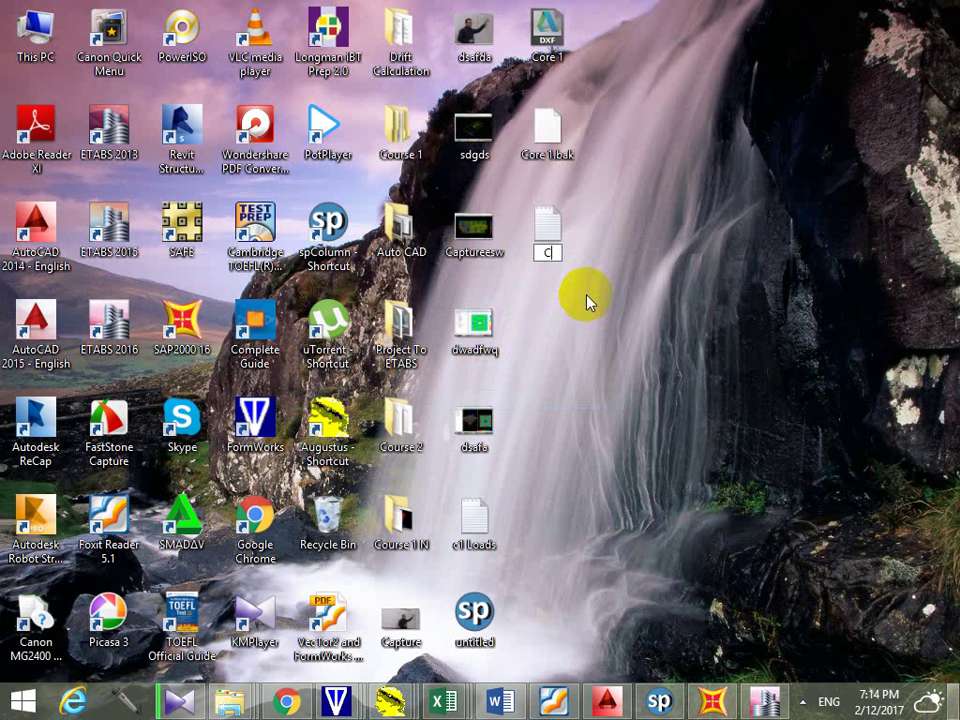
{"action": "type", "text": "ore"}
{"action": "key", "text": "Return"}
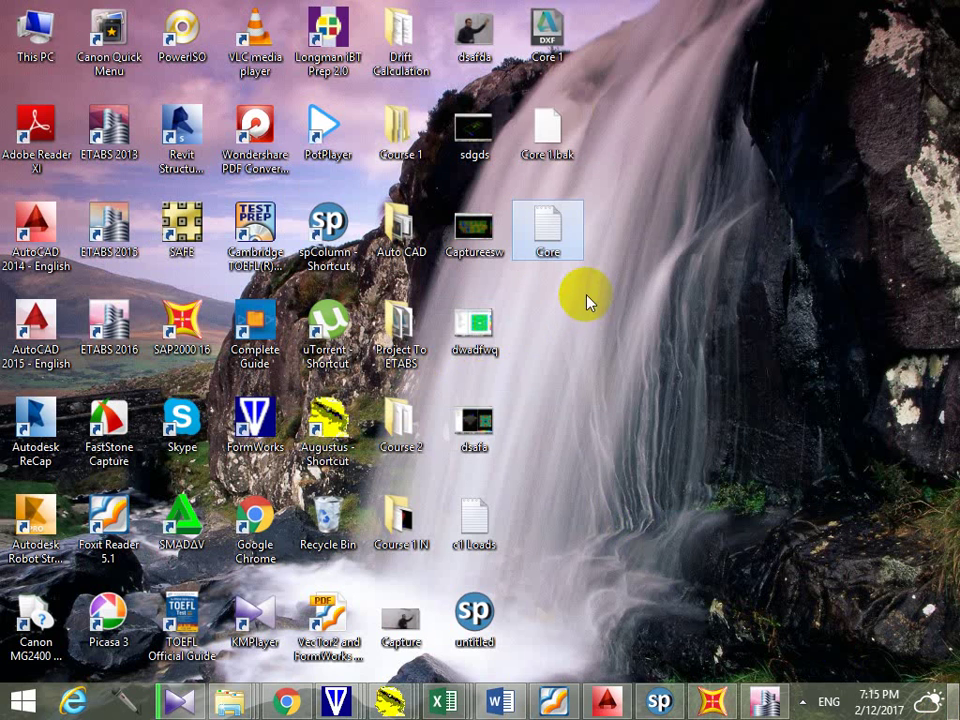
Open the Shearwall Example PDF from the Thesis folder on Local Disk (D:)
{"action": "left_click", "coordinate": [588, 302]}
{"action": "double_click", "coordinate": [36, 28]}
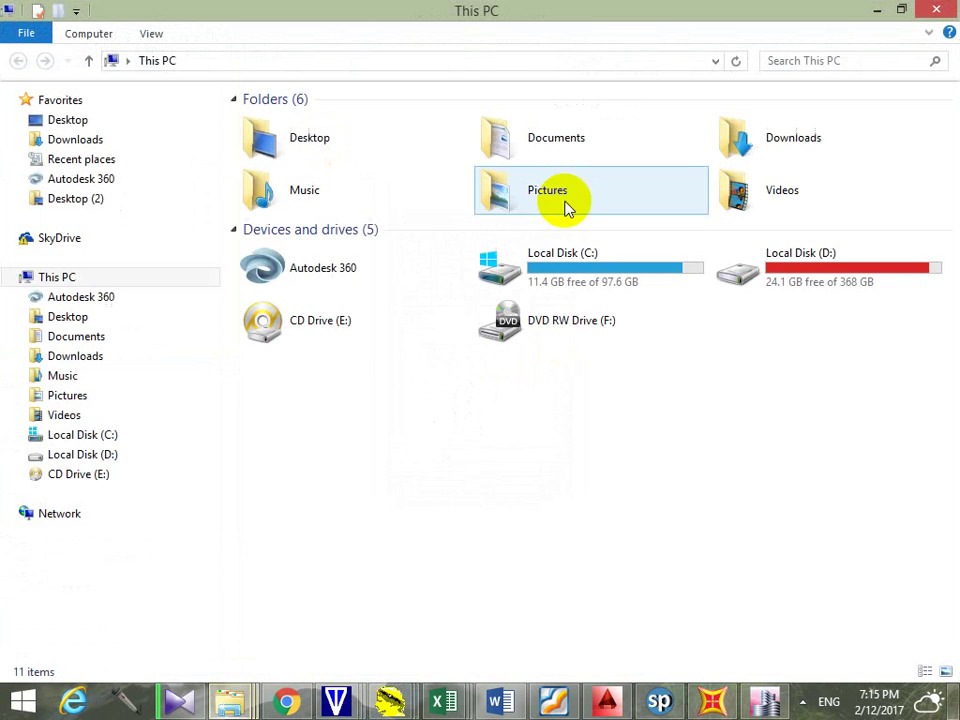
{"action": "double_click", "coordinate": [795, 289]}
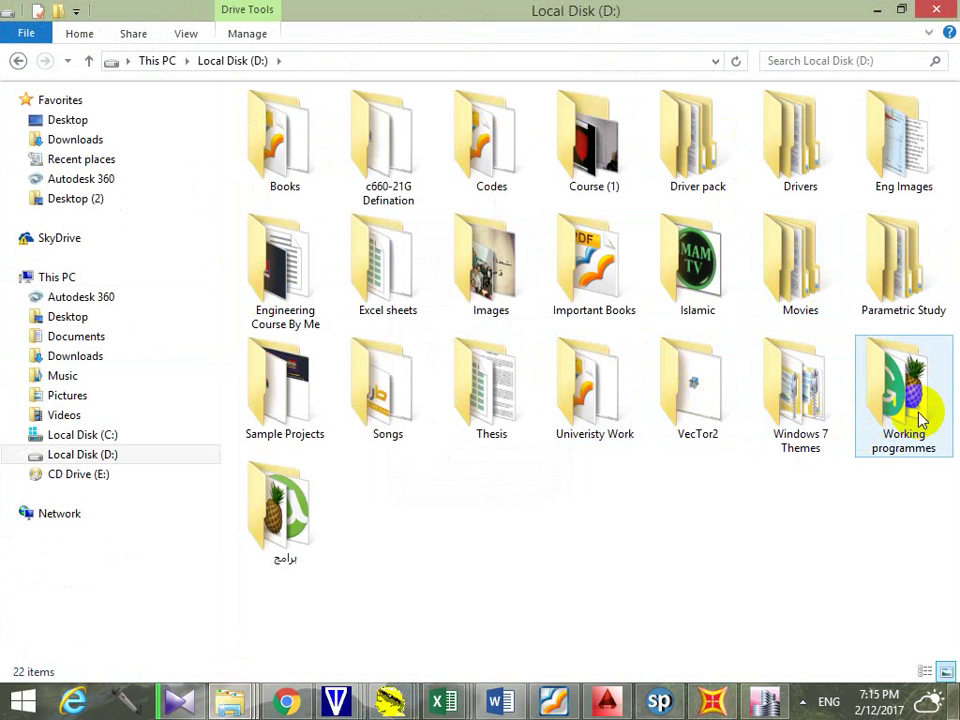
{"action": "left_click", "coordinate": [527, 400]}
{"action": "double_click", "coordinate": [527, 400]}
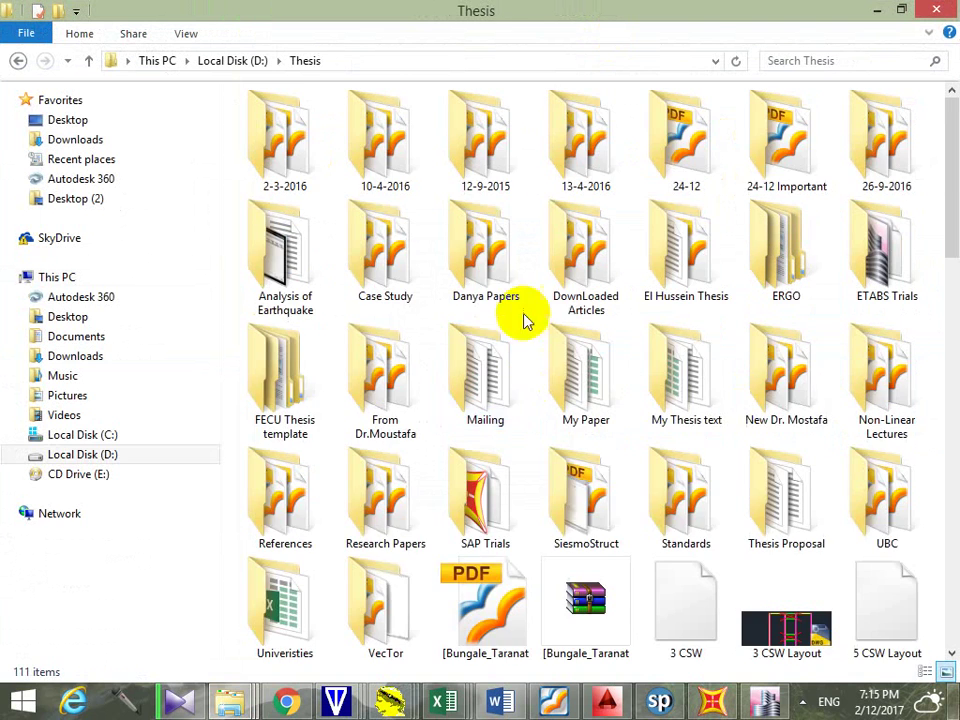
{"action": "scroll", "coordinate": [560, 460], "scroll_direction": "down", "scroll_amount": 5}
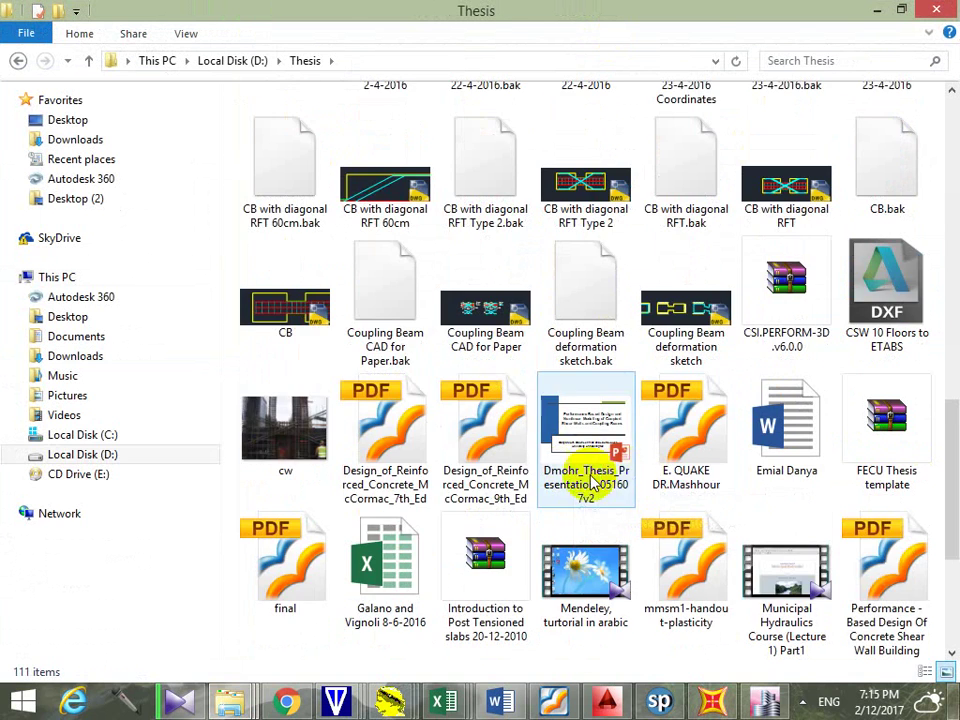
{"action": "left_click", "coordinate": [465, 428]}
{"action": "scroll", "coordinate": [485, 465], "scroll_direction": "down", "scroll_amount": 4}
{"action": "double_click", "coordinate": [497, 463]}
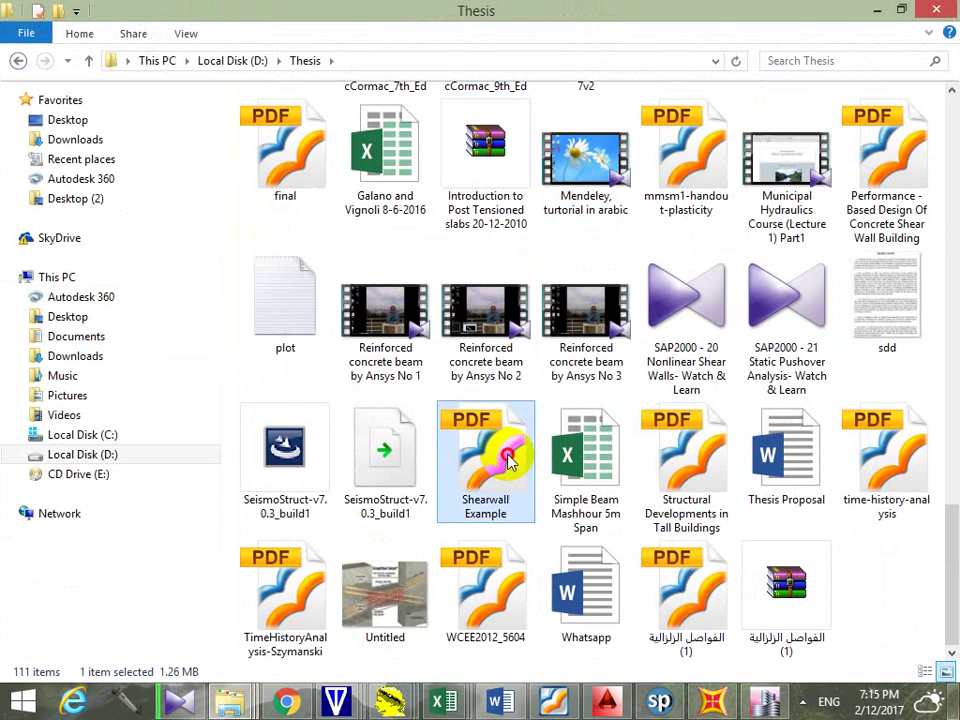
Read through the Shearwall Example PDF from the wall cross-section and strains to the check of lateral stability
{"action": "mouse_move", "coordinate": [947, 520]}
{"action": "left_mouse_down"}
{"action": "mouse_move", "coordinate": [943, 171]}
{"action": "mouse_move", "coordinate": [951, 145]}
{"action": "mouse_move", "coordinate": [921, 148]}
{"action": "mouse_move", "coordinate": [949, 184]}
{"action": "mouse_move", "coordinate": [949, 141]}
{"action": "mouse_move", "coordinate": [949, 381]}
{"action": "left_mouse_up"}
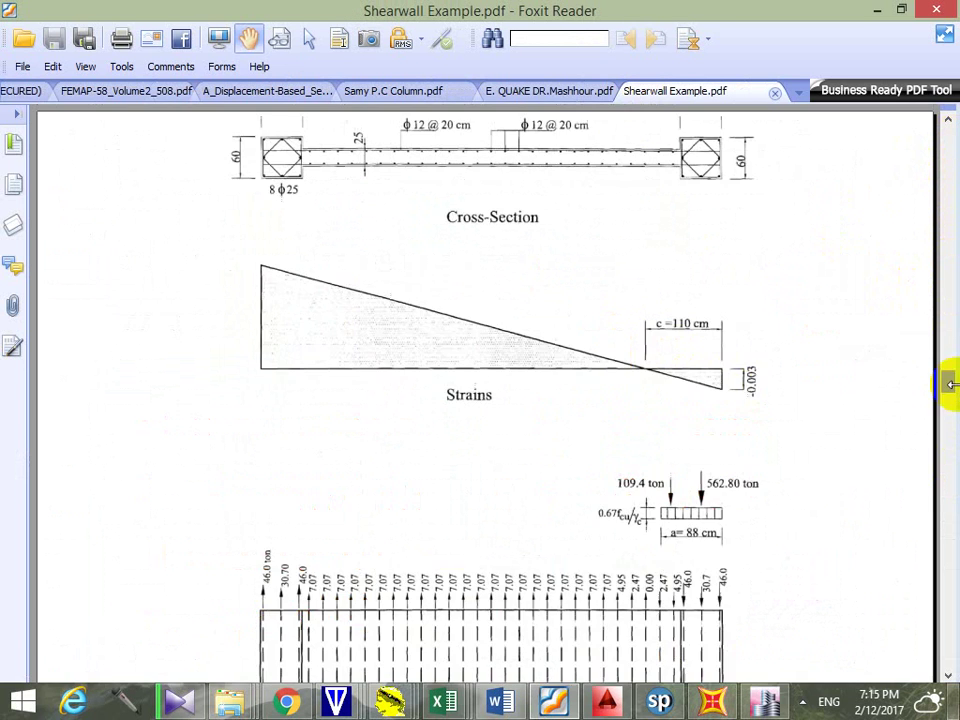
{"action": "scroll", "coordinate": [611, 386], "scroll_direction": "down", "scroll_amount": 5}
{"action": "scroll", "coordinate": [613, 390], "scroll_direction": "down", "scroll_amount": 5}
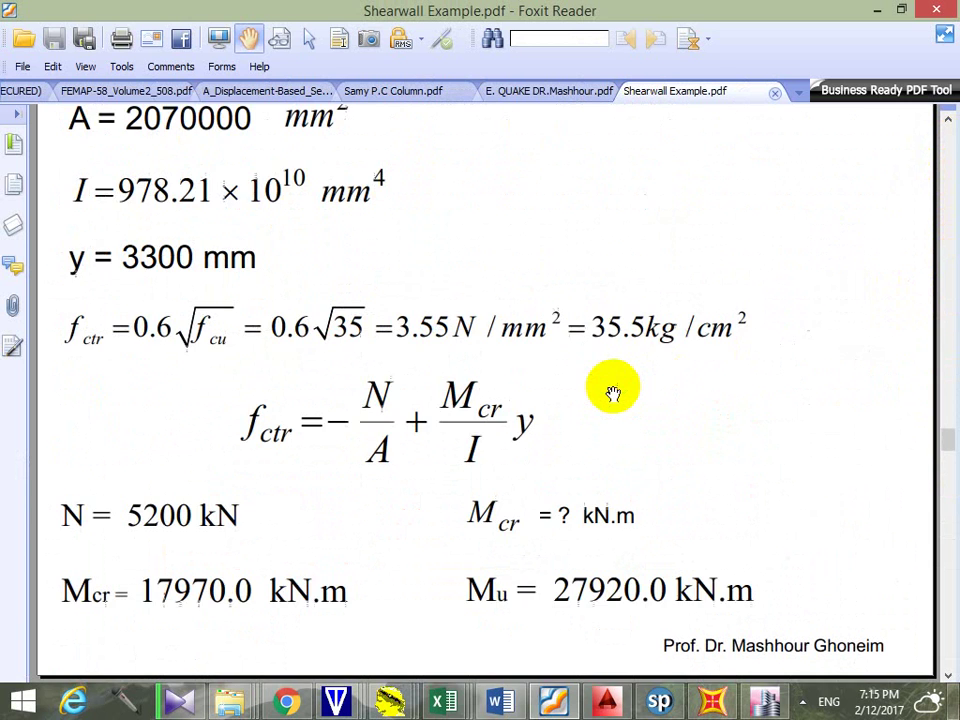
{"action": "scroll", "coordinate": [460, 418], "scroll_direction": "down", "scroll_amount": 5}
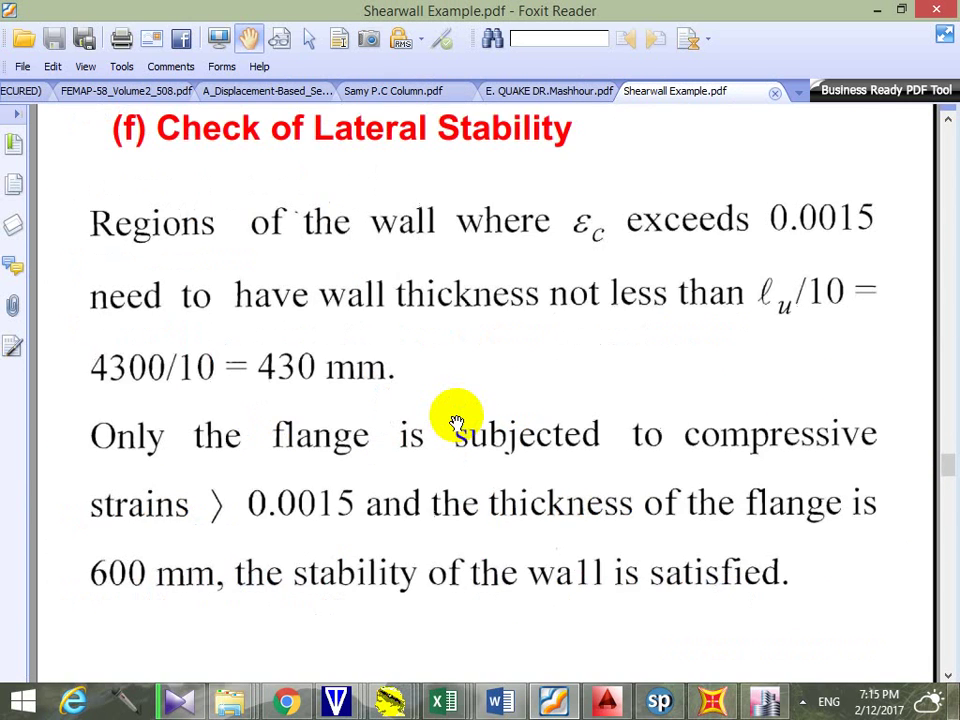
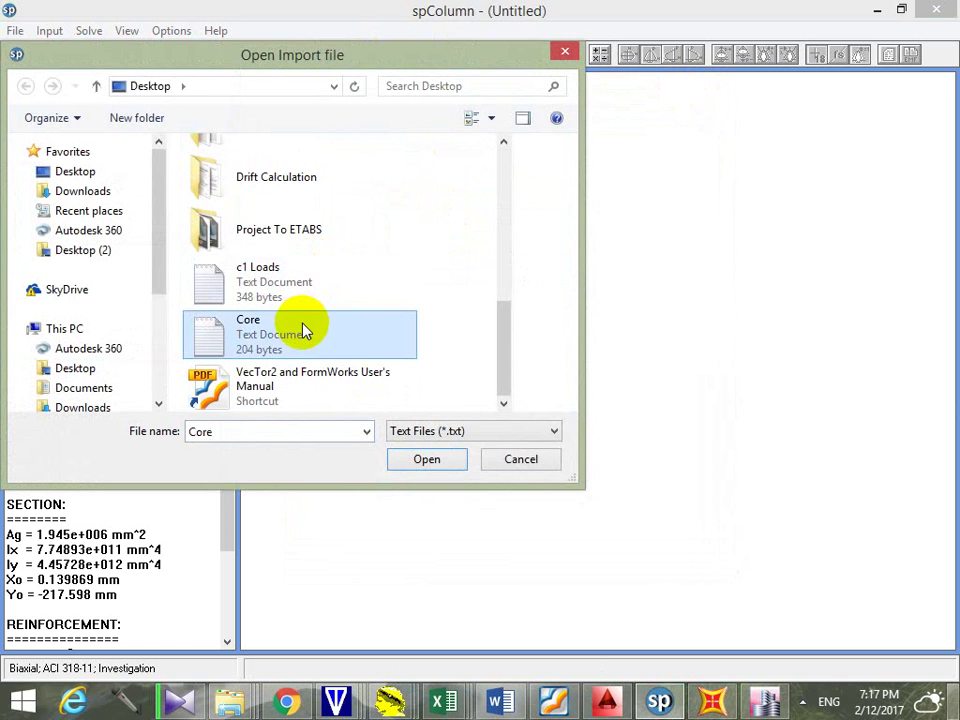
Review the factored loads imported from the Core text file in spColumn and execute the section investigation
{"action": "left_click", "coordinate": [486, 54]}
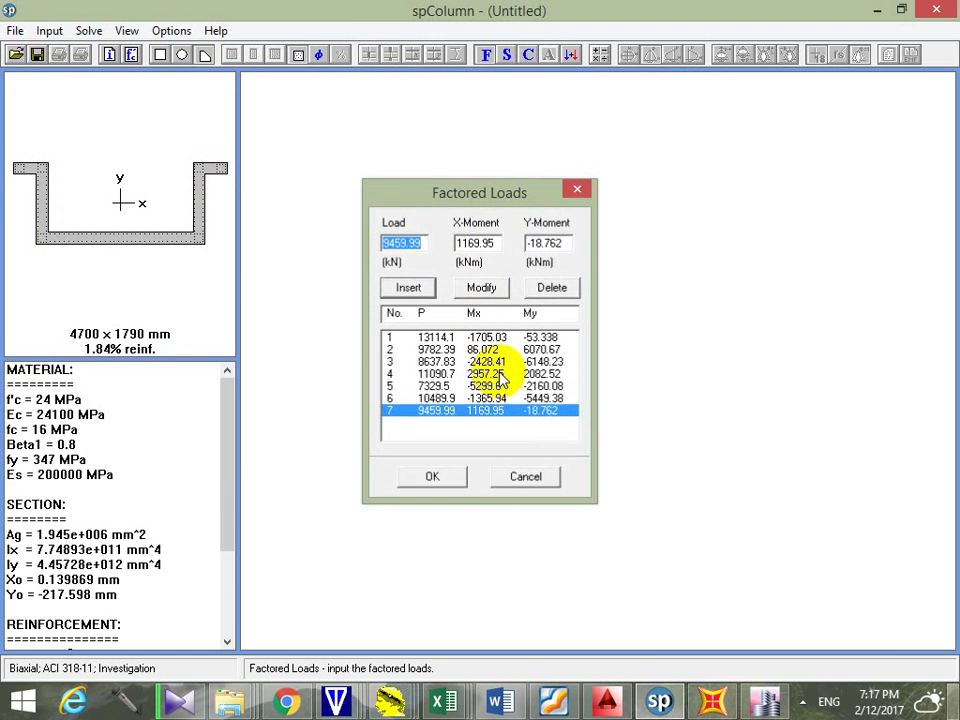
{"action": "key", "text": "Return"}
{"action": "left_click", "coordinate": [97, 30]}
{"action": "left_click", "coordinate": [107, 47]}
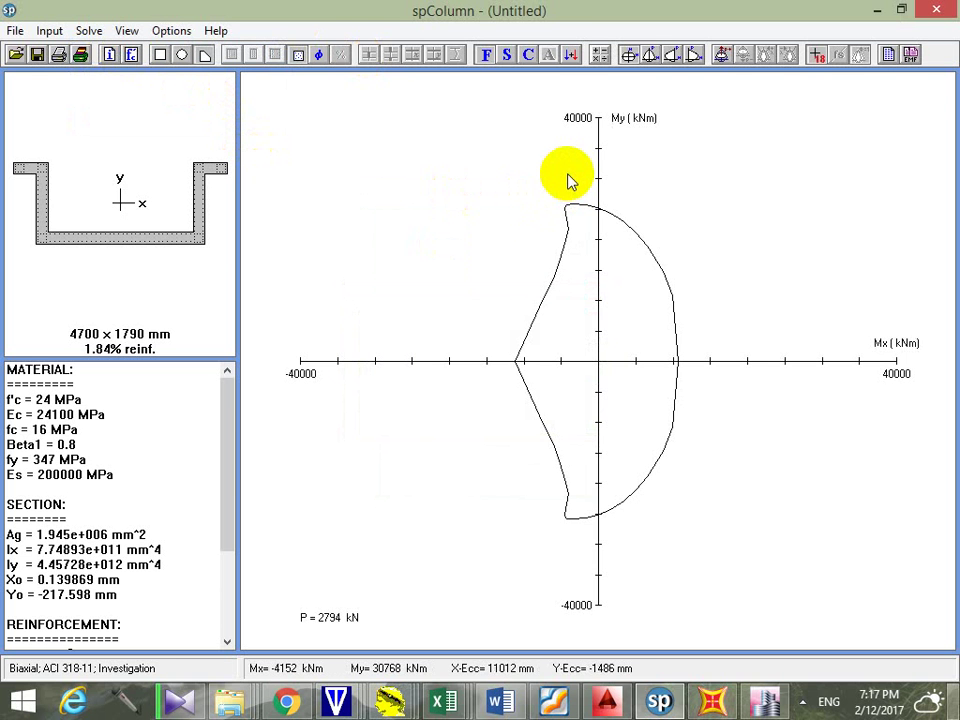
Display the core's P-M interaction diagrams at the 35° and 89° moment angles
{"action": "left_click", "coordinate": [648, 56]}
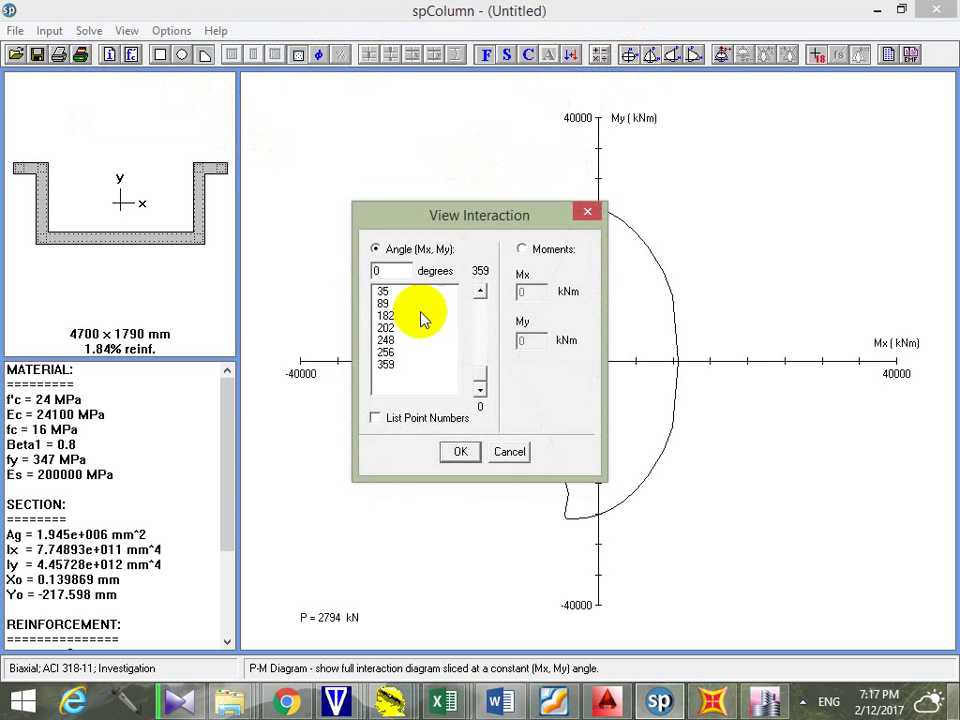
{"action": "left_click", "coordinate": [463, 458]}
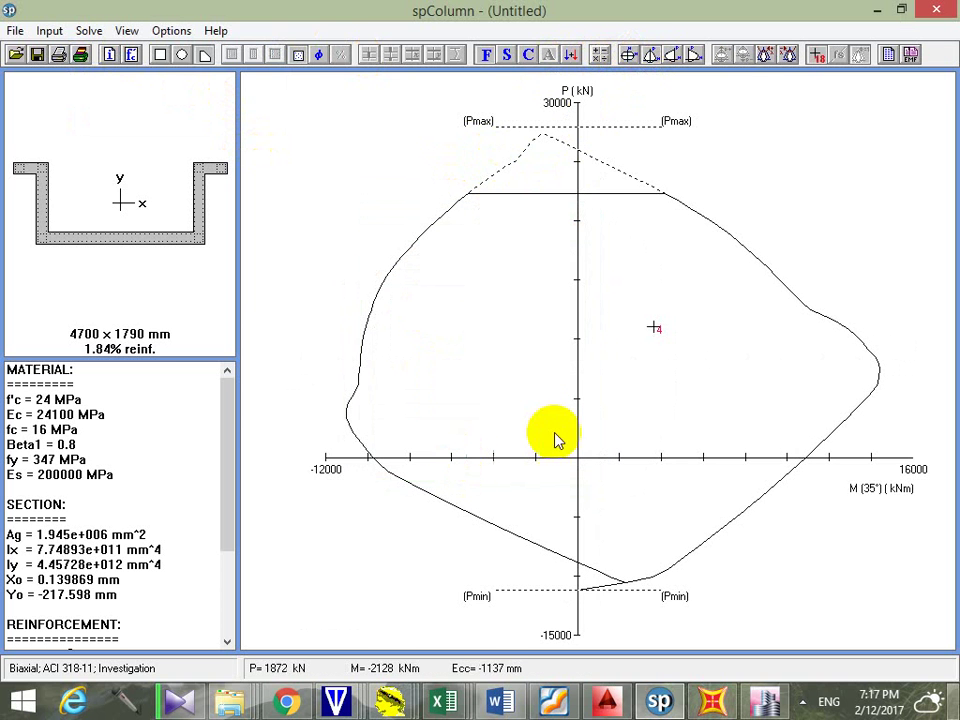
{"action": "left_click", "coordinate": [652, 57]}
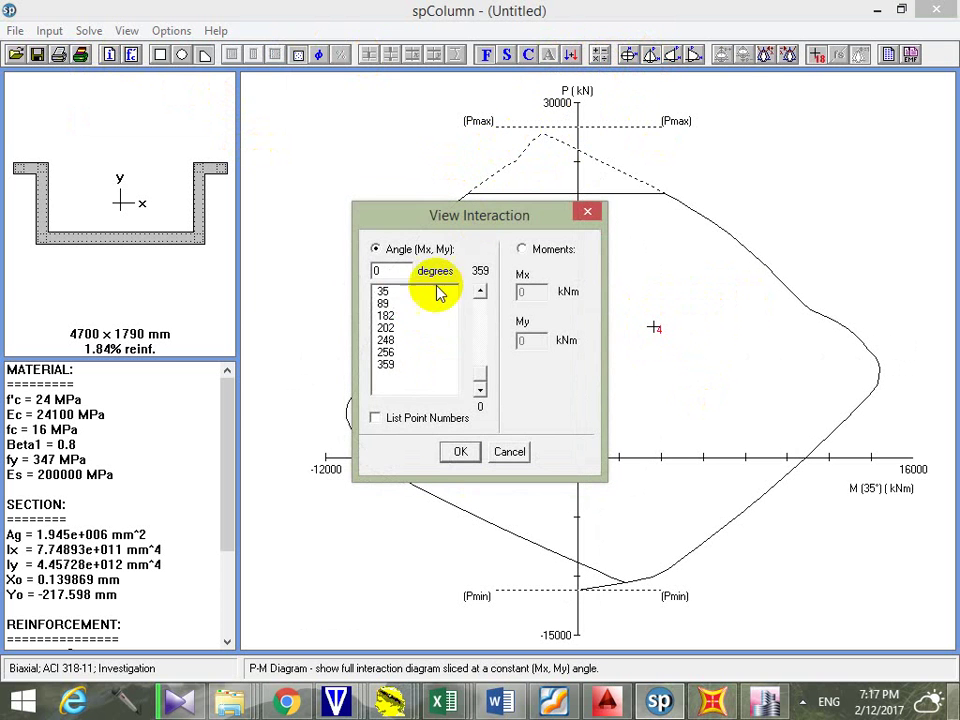
{"action": "left_click", "coordinate": [388, 304]}
{"action": "left_click", "coordinate": [458, 451]}
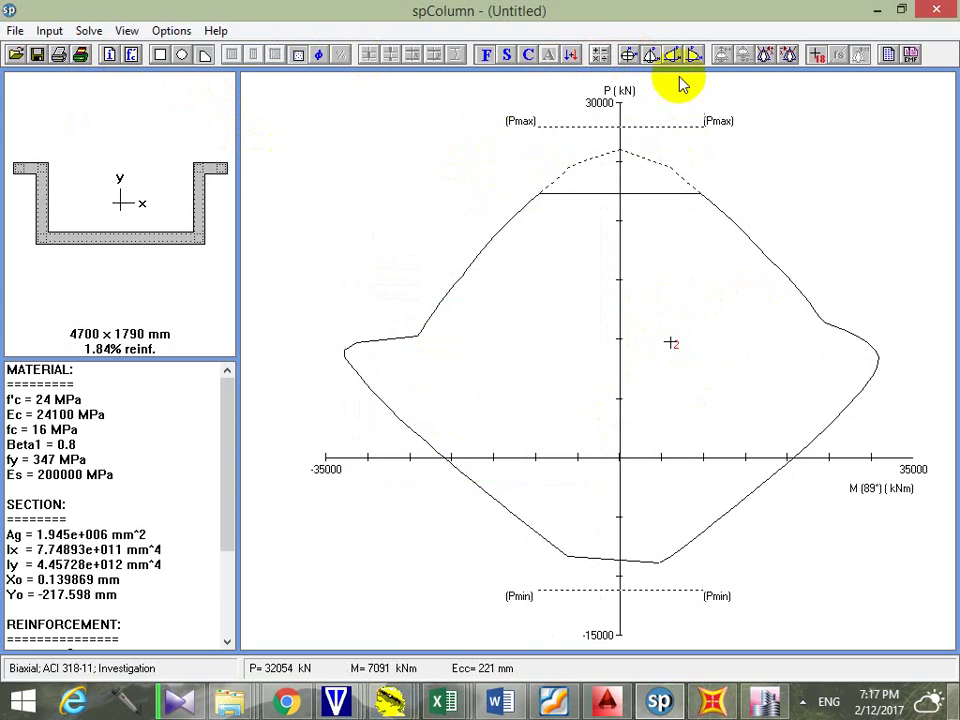
Display the core's P-M interaction diagrams at the 202° and 248° moment angles
{"action": "left_click", "coordinate": [652, 55]}
{"action": "left_click", "coordinate": [386, 328]}
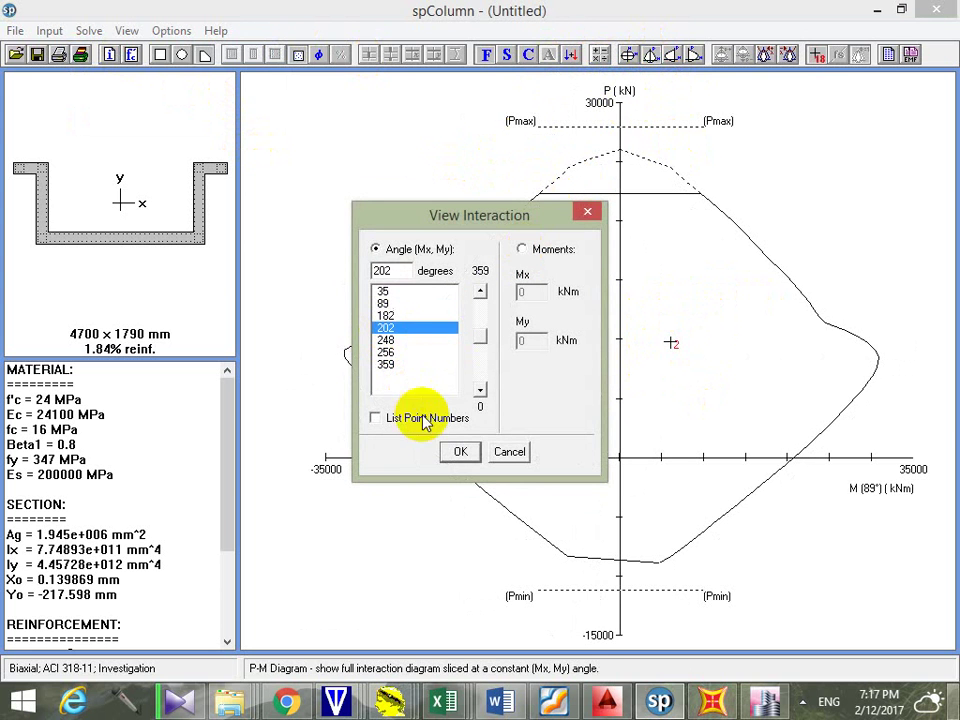
{"action": "left_click", "coordinate": [461, 452]}
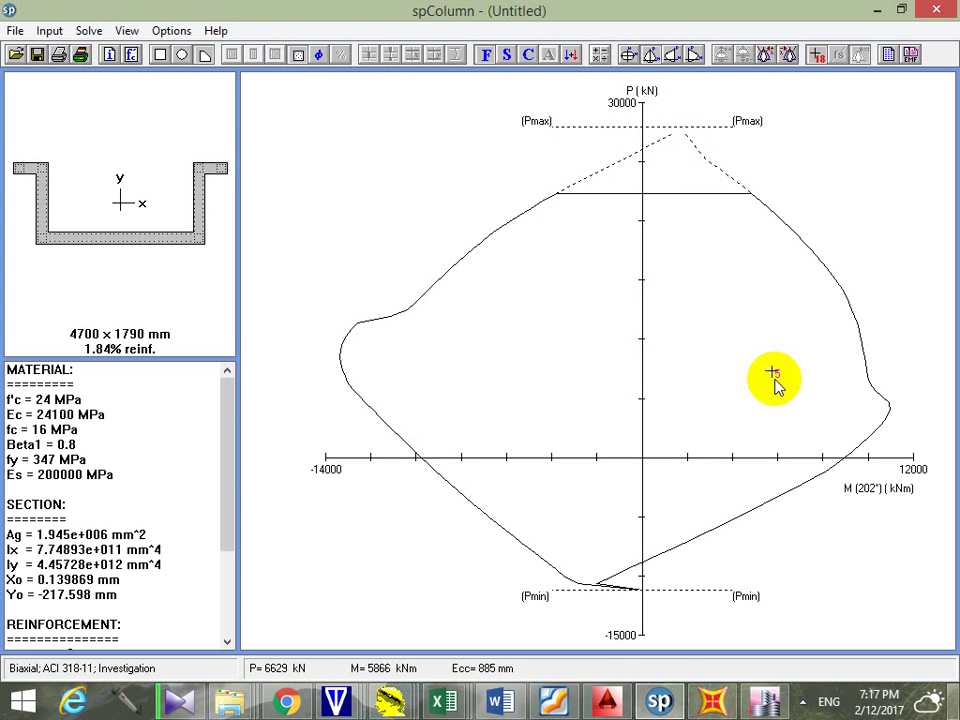
{"action": "left_click", "coordinate": [652, 55]}
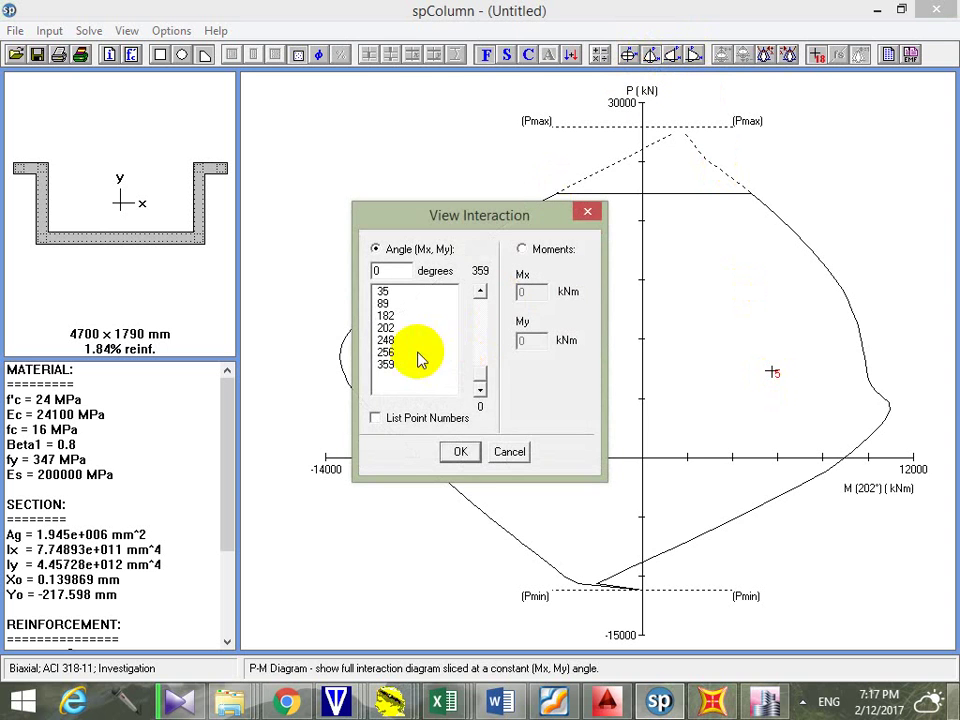
{"action": "left_click", "coordinate": [386, 343]}
{"action": "left_click", "coordinate": [461, 452]}
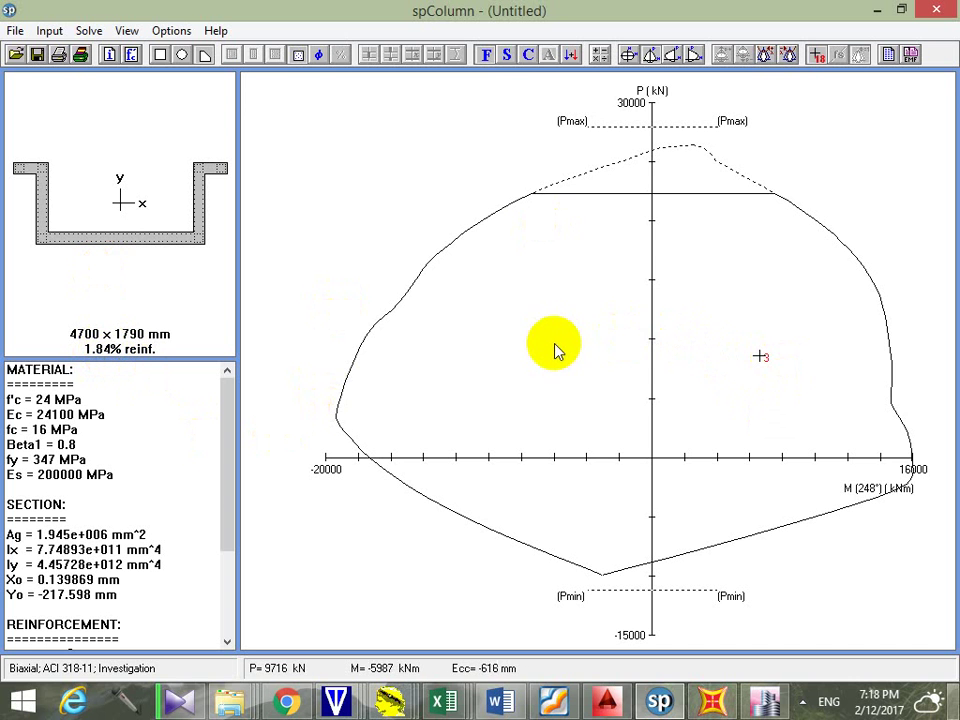
Switch to AutoCAD and open the recent drawing Core 1.dxf
{"action": "left_click", "coordinate": [606, 702]}
{"action": "scroll", "coordinate": [407, 289], "scroll_direction": "down", "scroll_amount": 3}
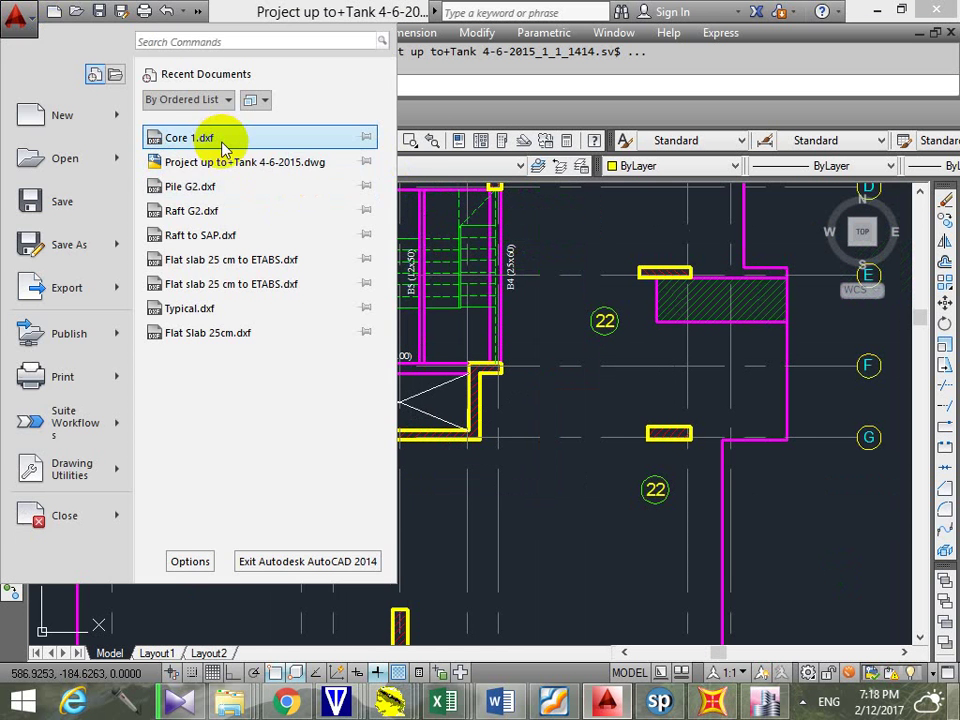
{"action": "left_click", "coordinate": [223, 146]}
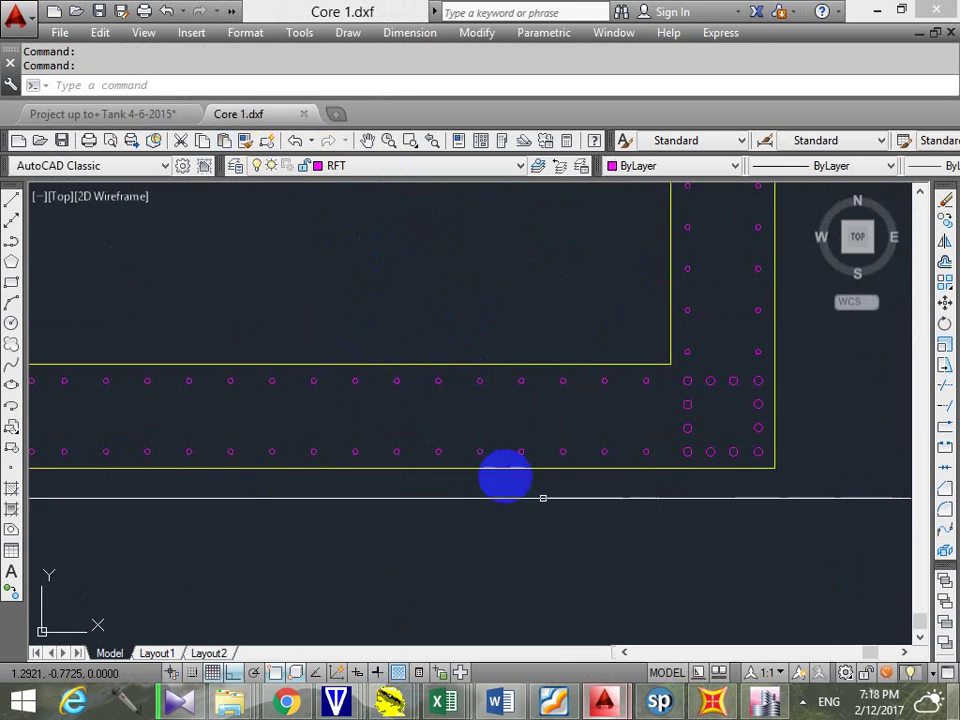
{"action": "middle_click_drag", "start_coordinate": [542, 497], "coordinate": [555, 574]}
{"action": "left_click", "coordinate": [550, 582]}
{"action": "left_click", "coordinate": [660, 415]}
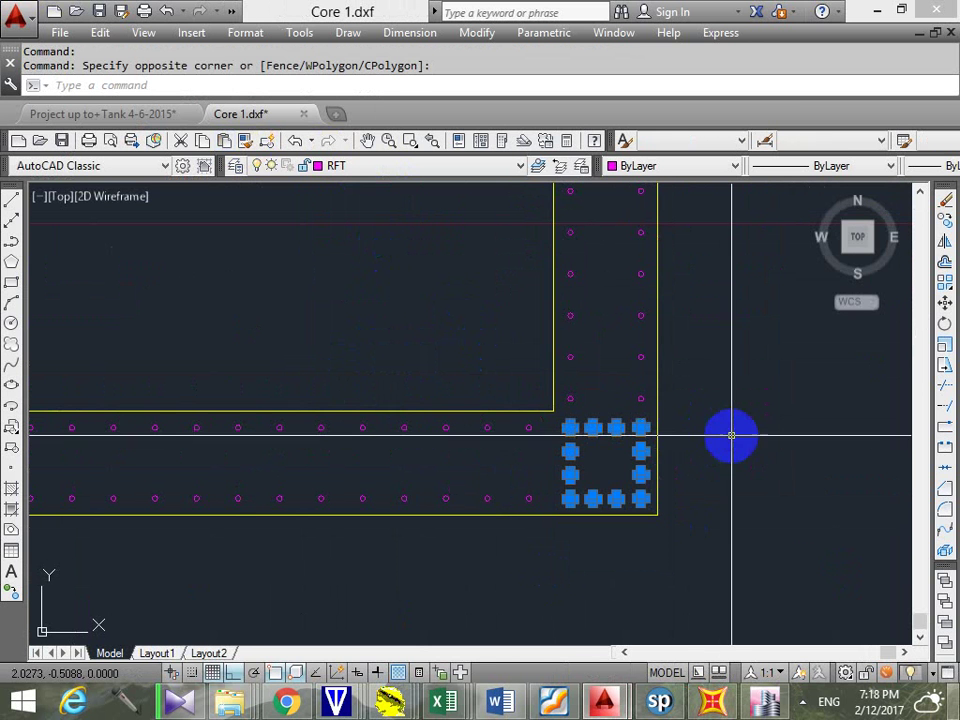
{"action": "right_click", "coordinate": [731, 433]}
{"action": "left_click", "coordinate": [796, 272]}
{"action": "scroll", "coordinate": [660, 452], "scroll_direction": "down", "scroll_amount": 5}
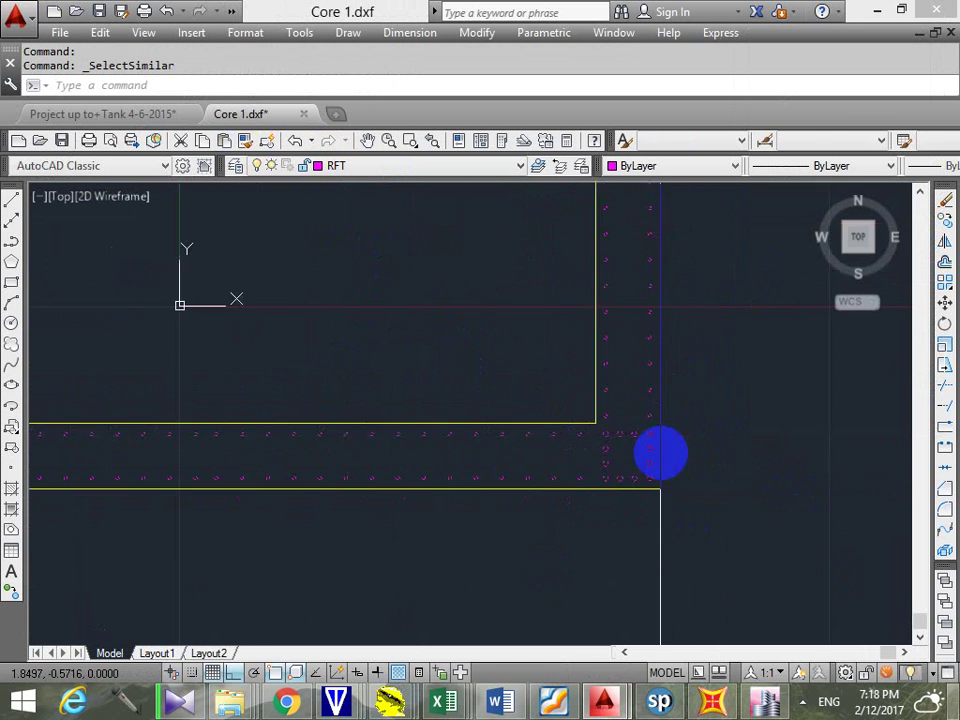
{"action": "scroll", "coordinate": [634, 435], "scroll_direction": "up", "scroll_amount": 3}
{"action": "key", "text": "Escape"}
Set the radius of all bar circles in the core's six square corner and end groups to 0.008
{"action": "scroll", "coordinate": [603, 493], "scroll_direction": "up", "scroll_amount": 5}
{"action": "left_click", "coordinate": [553, 519]}
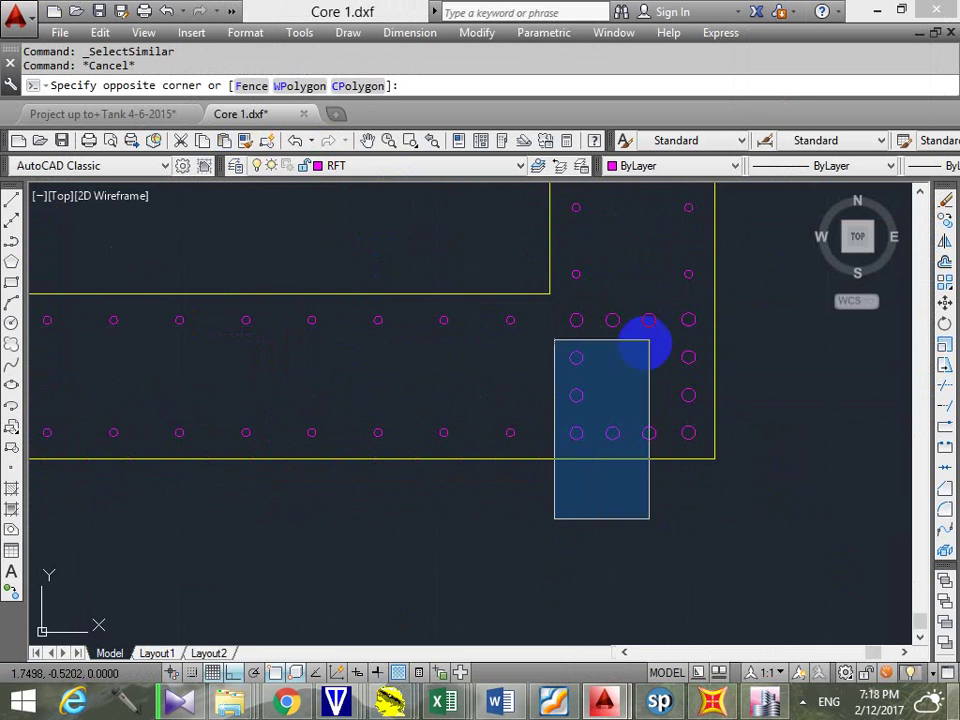
{"action": "left_click", "coordinate": [705, 300]}
{"action": "scroll", "coordinate": [620, 330], "scroll_direction": "down", "scroll_amount": 6}
{"action": "scroll", "coordinate": [505, 375], "scroll_direction": "up", "scroll_amount": 5}
{"action": "left_click", "coordinate": [529, 396]}
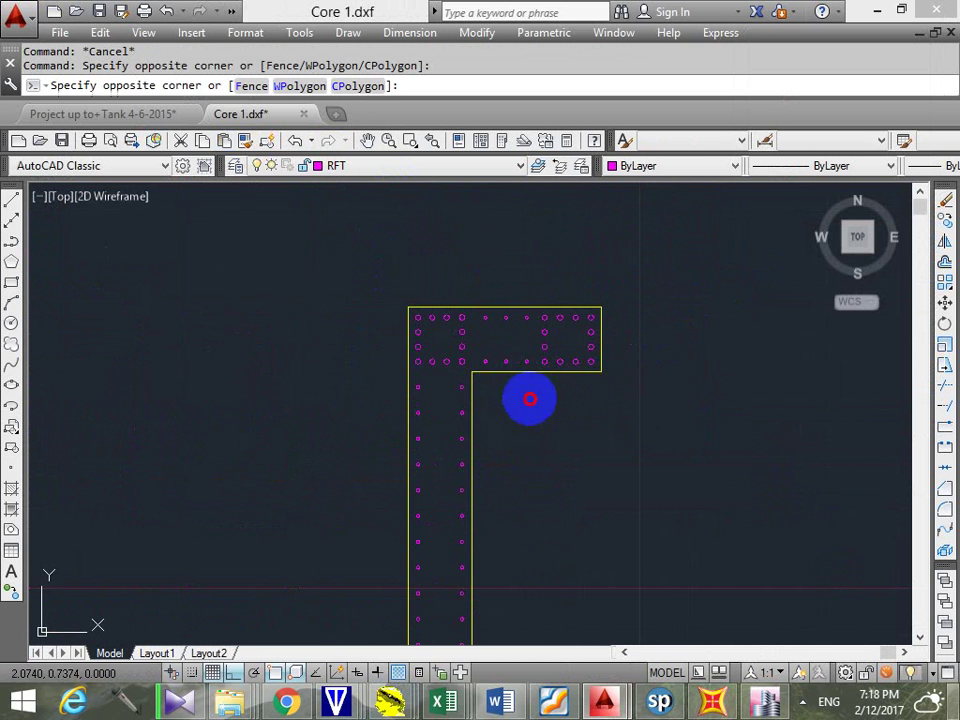
{"action": "left_click", "coordinate": [621, 242]}
{"action": "left_click", "coordinate": [344, 372]}
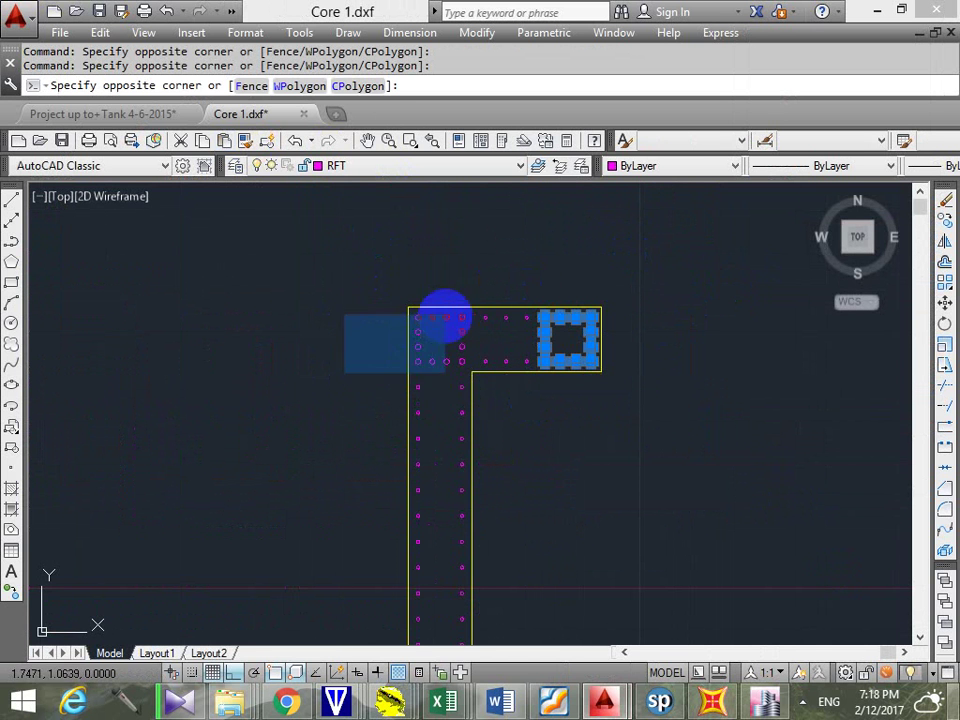
{"action": "scroll", "coordinate": [474, 283], "scroll_direction": "down", "scroll_amount": 5}
{"action": "scroll", "coordinate": [274, 435], "scroll_direction": "up", "scroll_amount": 5}
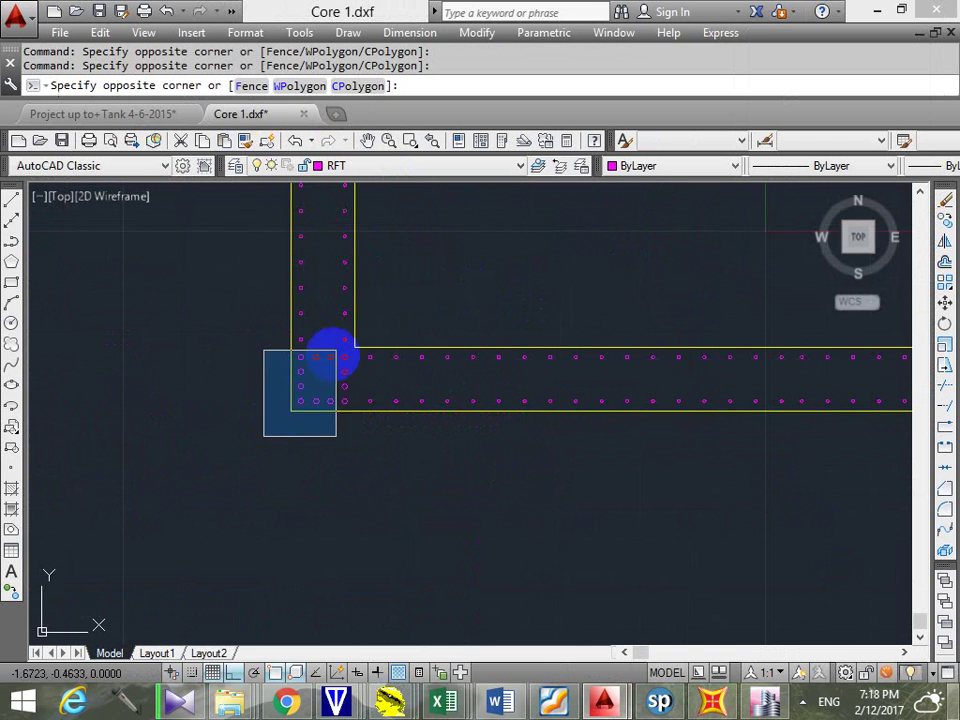
{"action": "scroll", "coordinate": [357, 356], "scroll_direction": "down", "scroll_amount": 5}
{"action": "scroll", "coordinate": [321, 321], "scroll_direction": "up", "scroll_amount": 5}
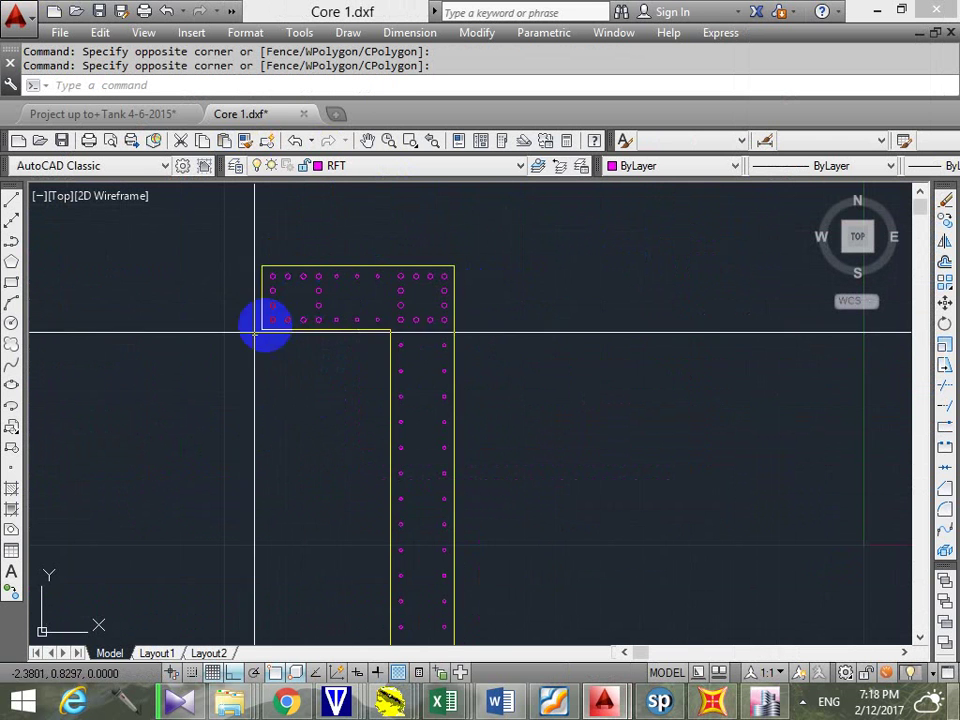
{"action": "left_click", "coordinate": [306, 250]}
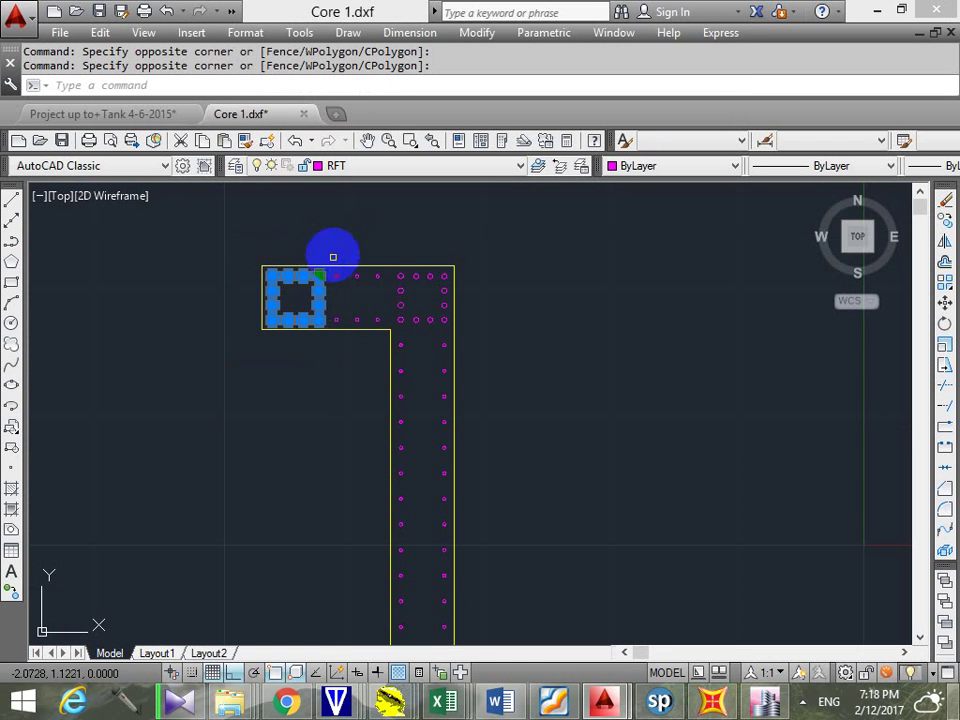
{"action": "left_click", "coordinate": [388, 343]}
{"action": "left_click", "coordinate": [465, 259]}
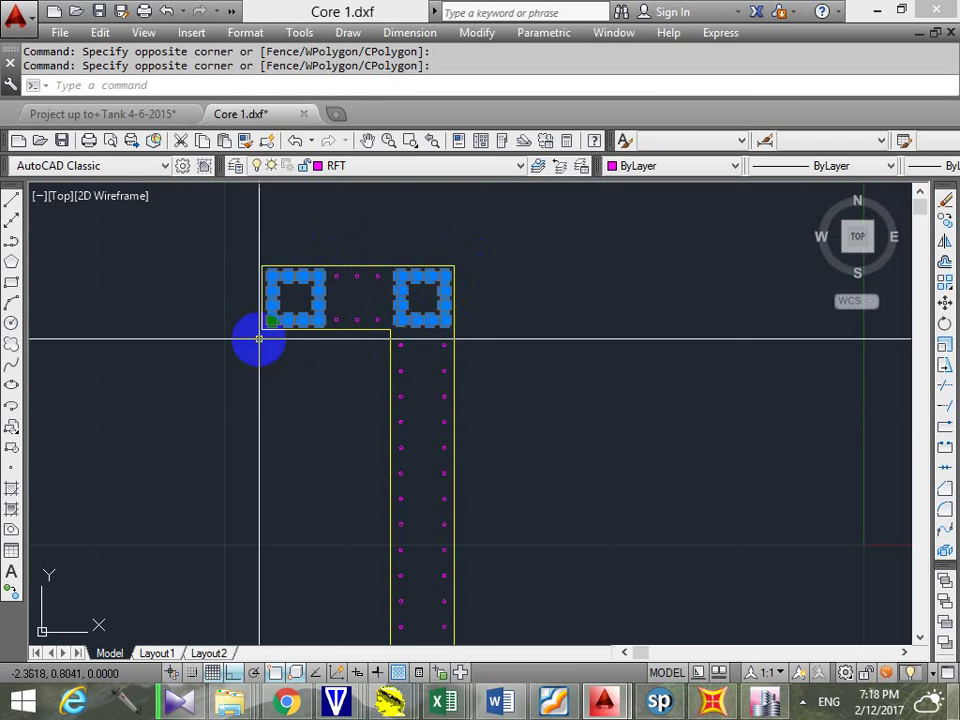
{"action": "type", "text": "pr"}
{"action": "key", "text": "Return"}
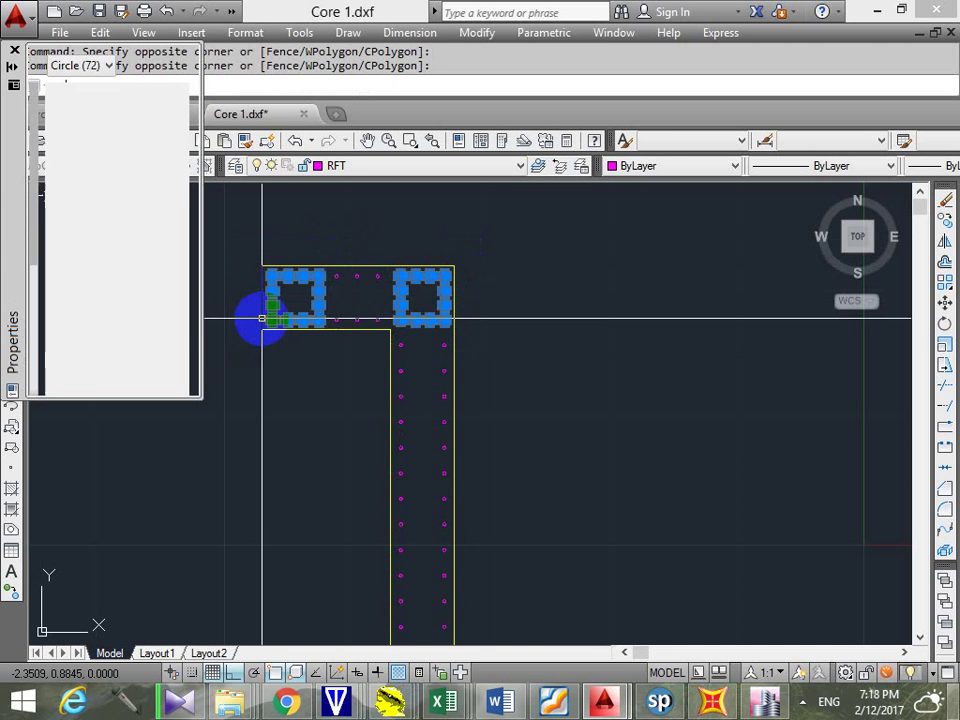
{"action": "left_click_drag", "start_coordinate": [38, 140], "coordinate": [34, 218]}
{"action": "left_click", "coordinate": [160, 313]}
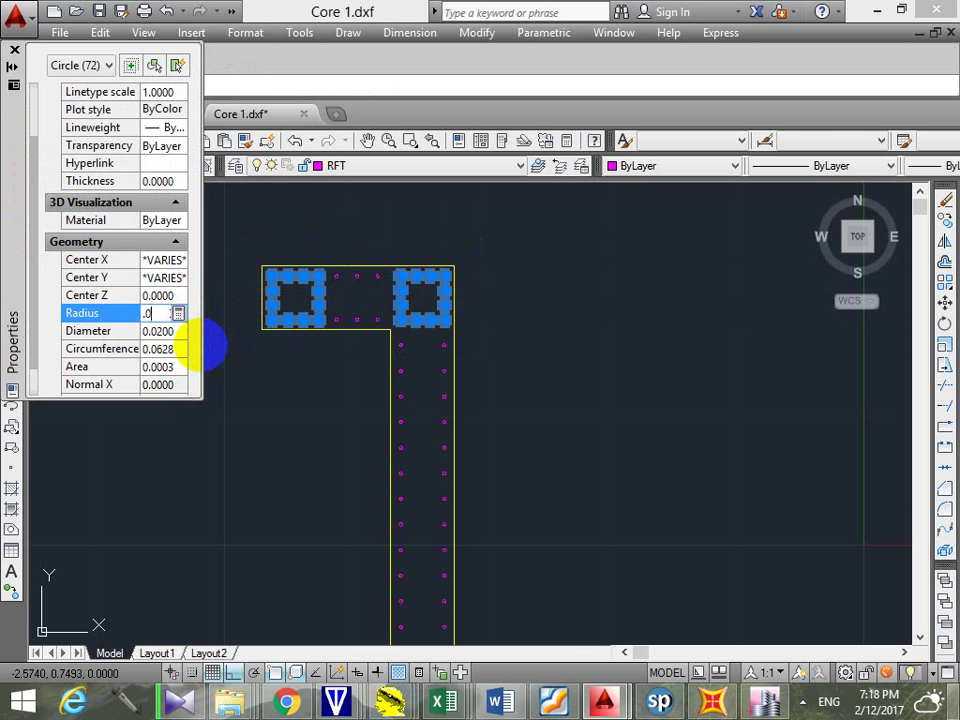
{"action": "type", "text": ".008"}
{"action": "key", "text": "Tab"}
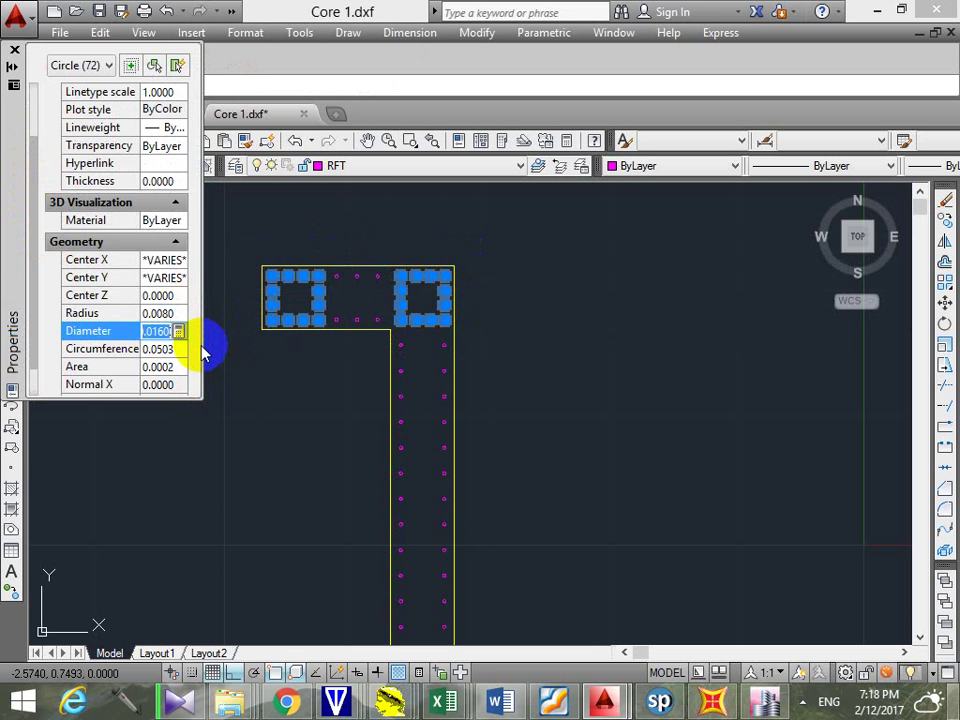
{"action": "key", "text": "Escape"}
Select the rectangular bar array between the two square bar groups in the core's upper-left flange
{"action": "scroll", "coordinate": [392, 392], "scroll_direction": "up", "scroll_amount": 3}
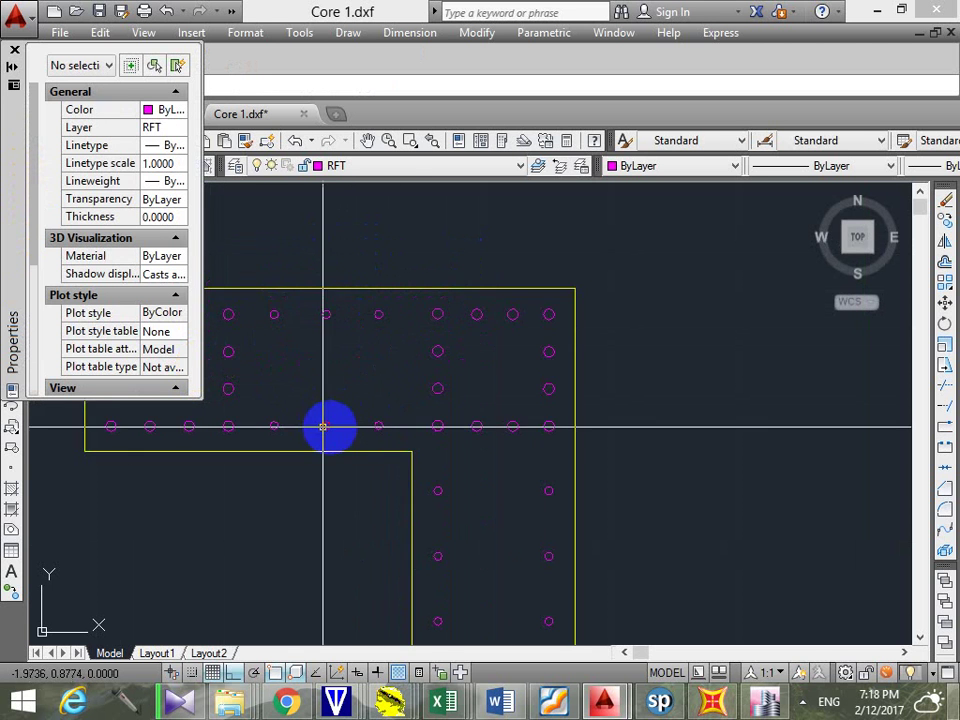
{"action": "left_click", "coordinate": [312, 460]}
{"action": "left_click", "coordinate": [375, 328]}
{"action": "mouse_move", "coordinate": [381, 480]}
{"action": "middle_mouse_down"}
{"action": "mouse_move", "coordinate": [388, 302]}
{"action": "mouse_move", "coordinate": [439, 354]}
{"action": "mouse_move", "coordinate": [513, 342]}
{"action": "middle_mouse_up"}
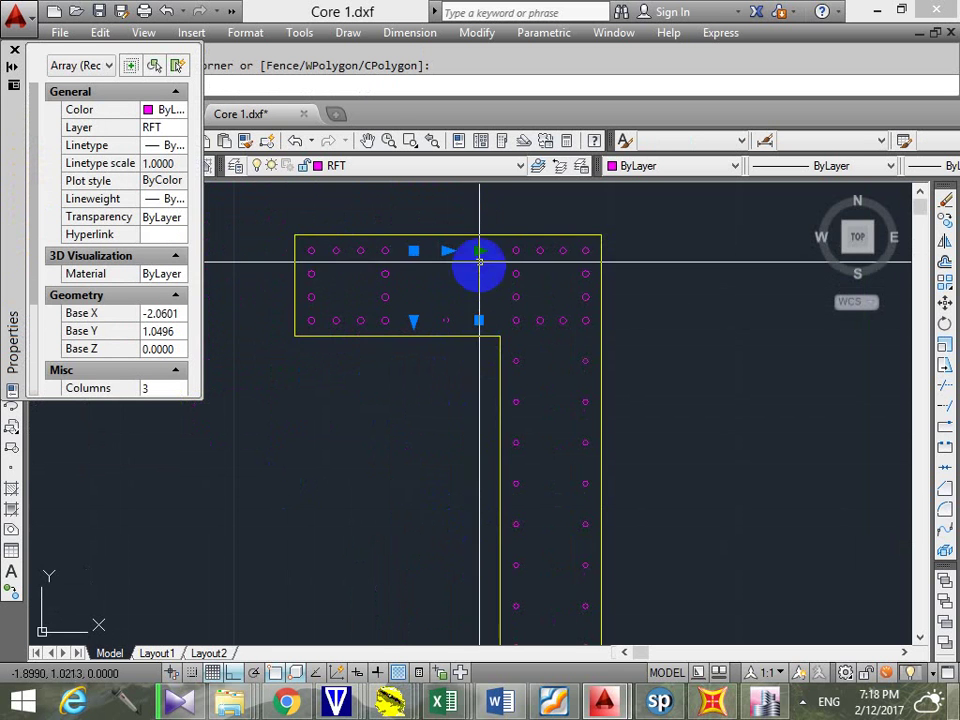
Switch to spColumn, inspect the core's bar layout in spSection, and exit the section editor without saving
{"action": "left_click", "coordinate": [659, 701]}
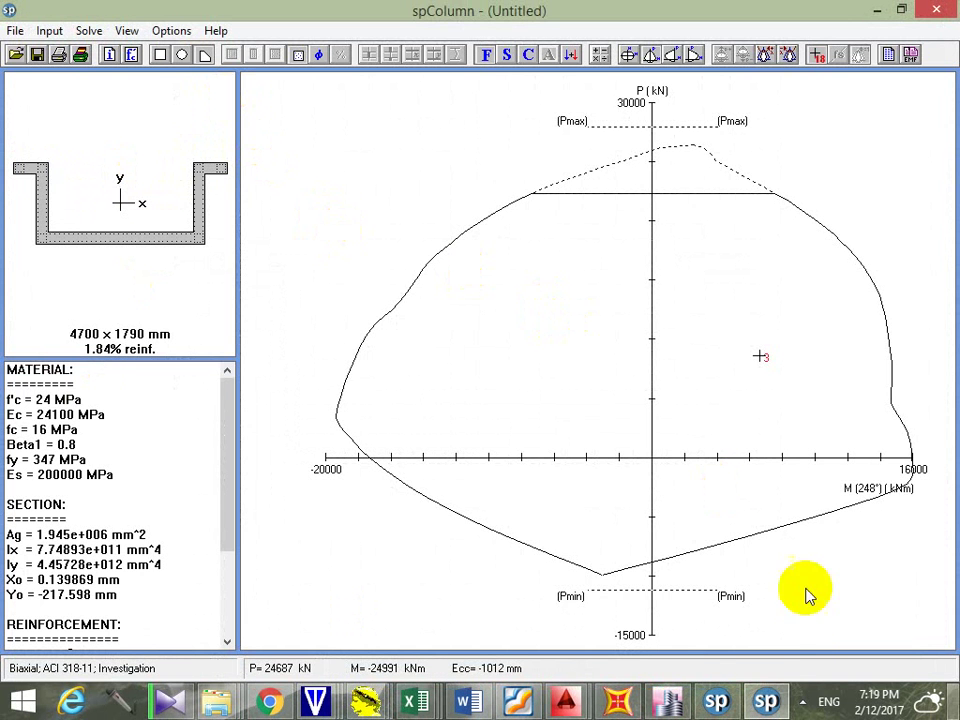
{"action": "left_click", "coordinate": [760, 705]}
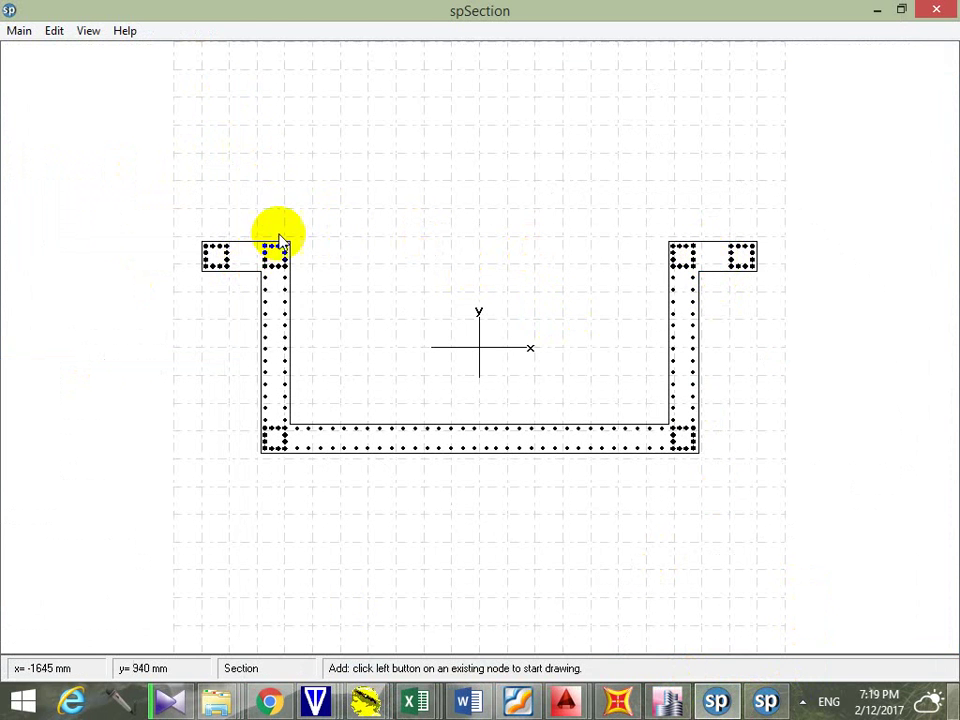
{"action": "left_click", "coordinate": [14, 30]}
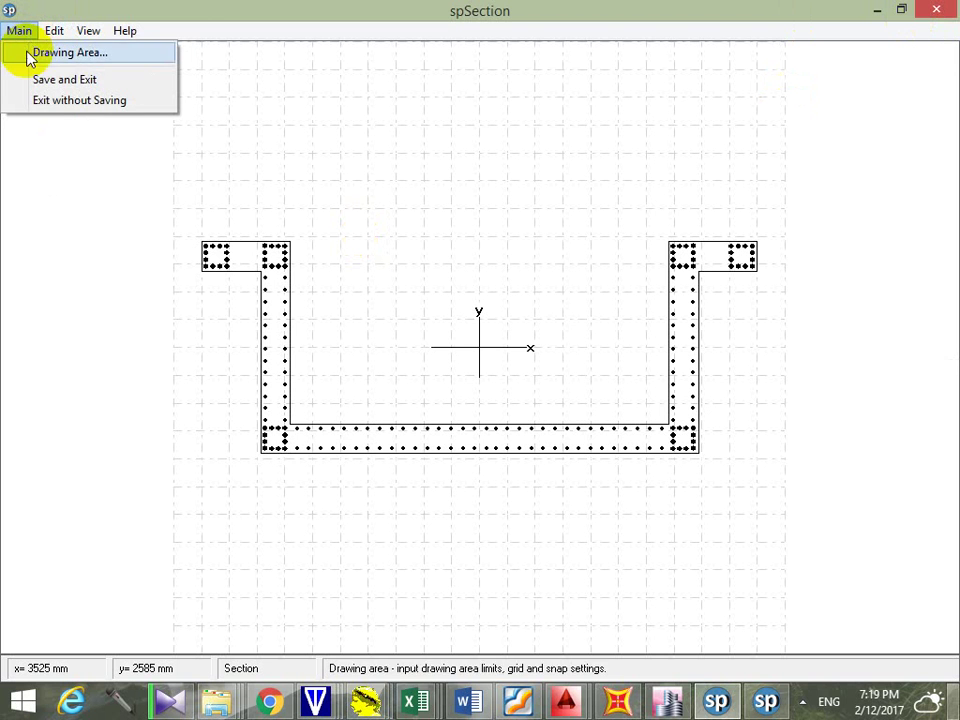
{"action": "left_click", "coordinate": [60, 102]}
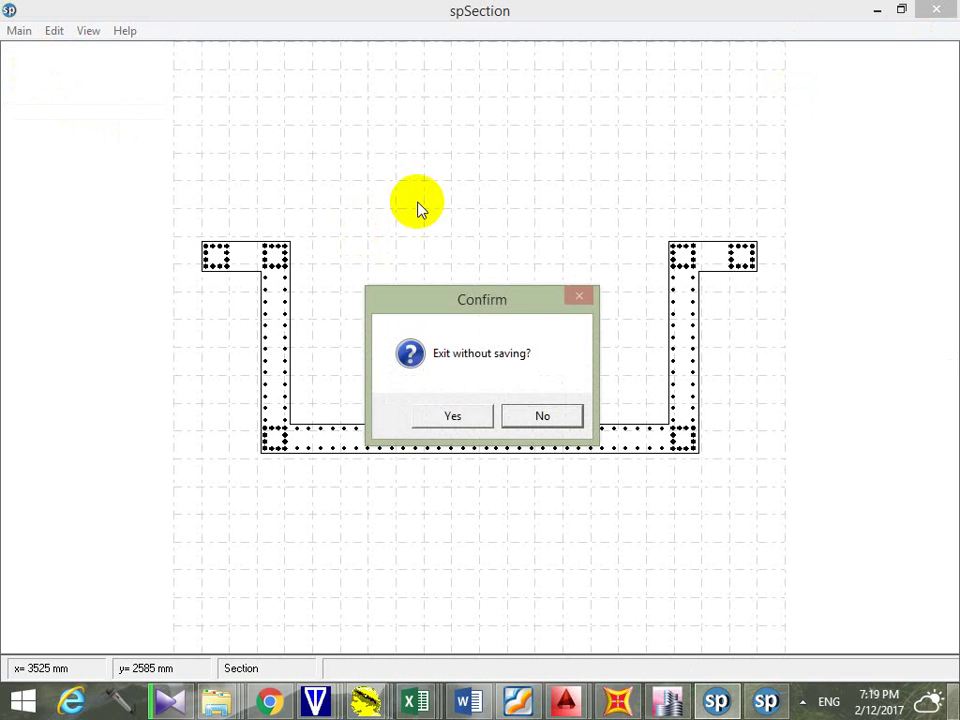
{"action": "left_click", "coordinate": [484, 420]}
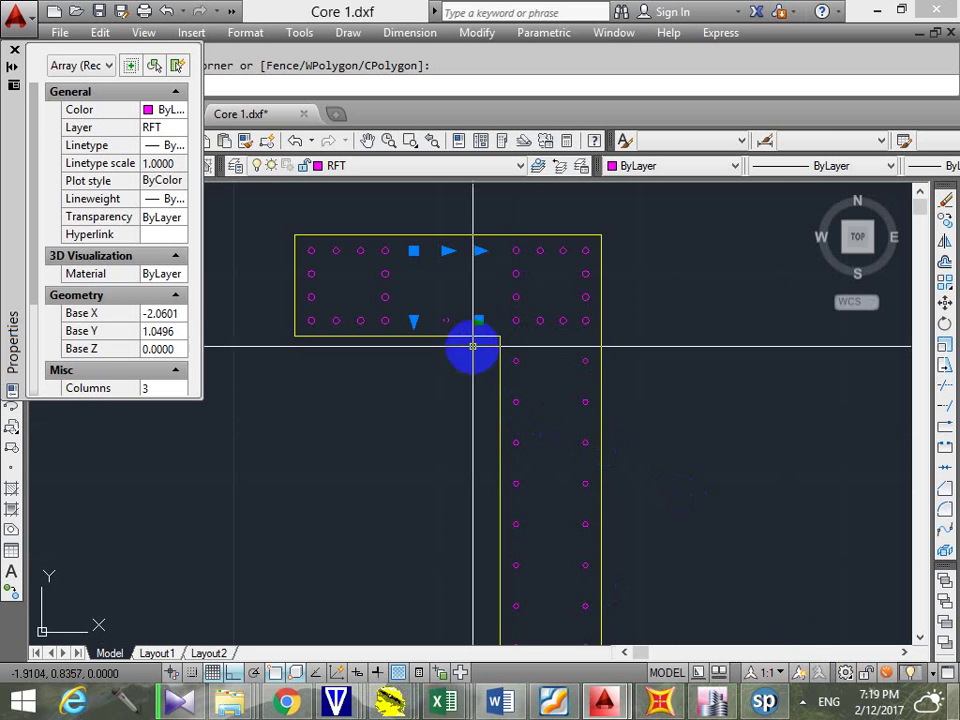
Explode the rectangular bar arrays in the core's upper-left and upper-right flanges into individual circles
{"action": "key", "text": "Escape"}
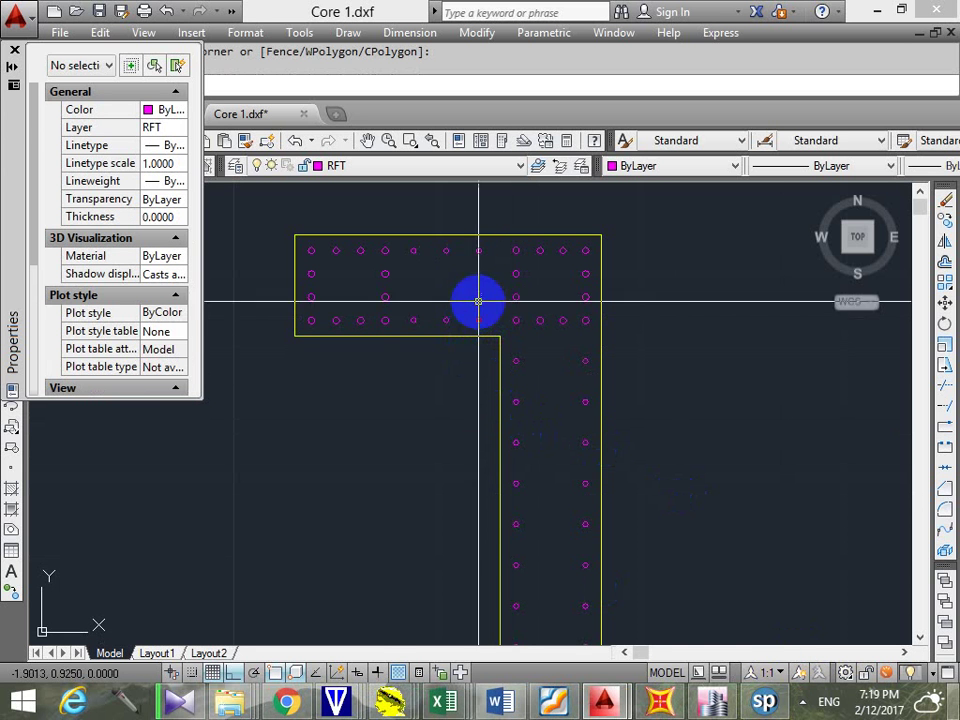
{"action": "scroll", "coordinate": [422, 375], "scroll_direction": "down", "scroll_amount": 3}
{"action": "scroll", "coordinate": [636, 306], "scroll_direction": "up", "scroll_amount": 3}
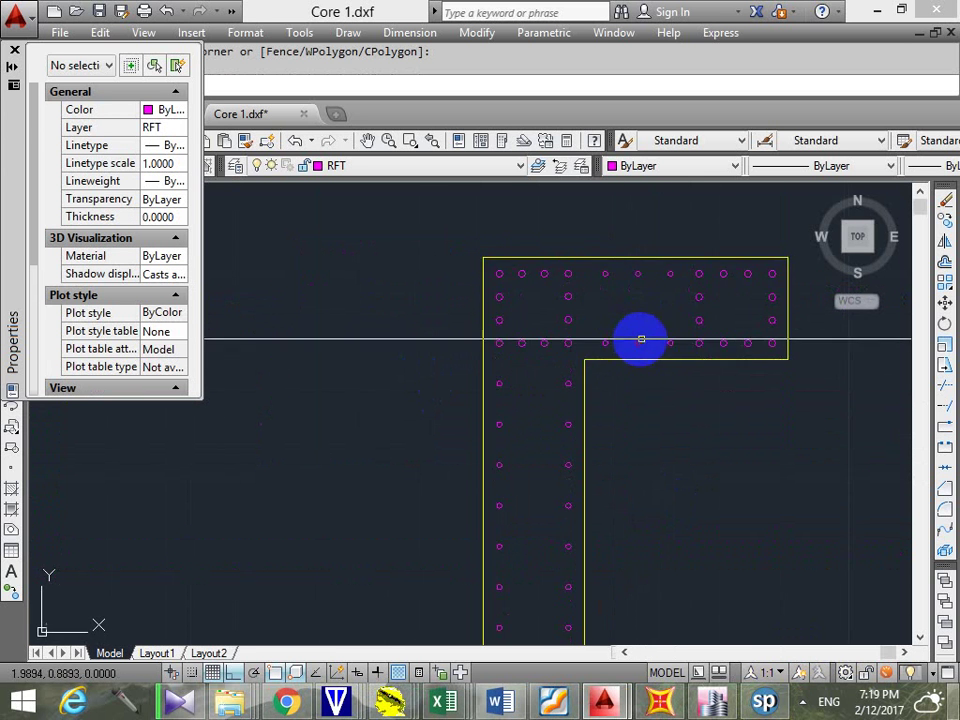
{"action": "scroll", "coordinate": [641, 339], "scroll_direction": "down", "scroll_amount": 2}
{"action": "scroll", "coordinate": [634, 347], "scroll_direction": "up", "scroll_amount": 4}
{"action": "left_click", "coordinate": [672, 330]}
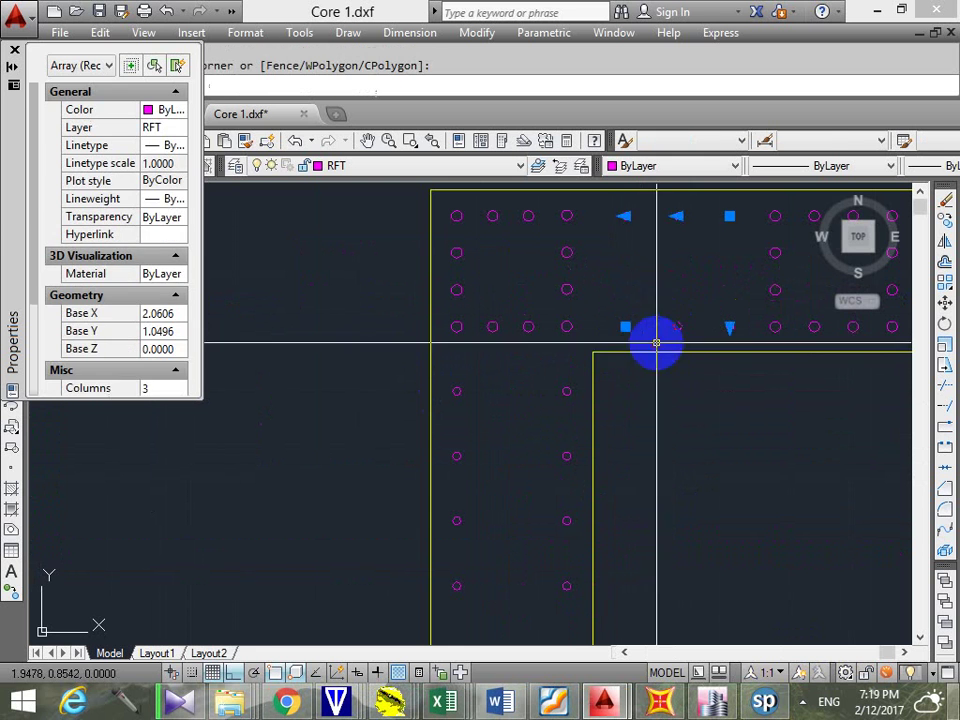
{"action": "key", "text": "Escape"}
{"action": "scroll", "coordinate": [697, 305], "scroll_direction": "down", "scroll_amount": 3}
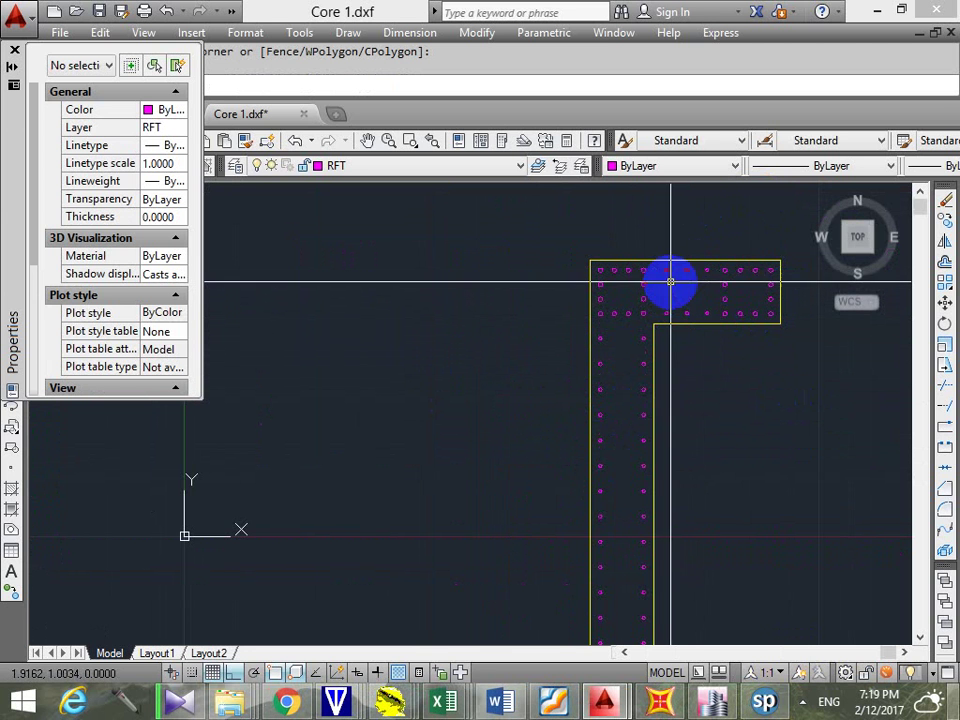
Select the intermediate bar circles of the upper-left flange and the left wall, leaving out the square corner and end groups
{"action": "scroll", "coordinate": [645, 300], "scroll_direction": "down", "scroll_amount": 4}
{"action": "middle_click_drag", "start_coordinate": [645, 301], "coordinate": [619, 304]}
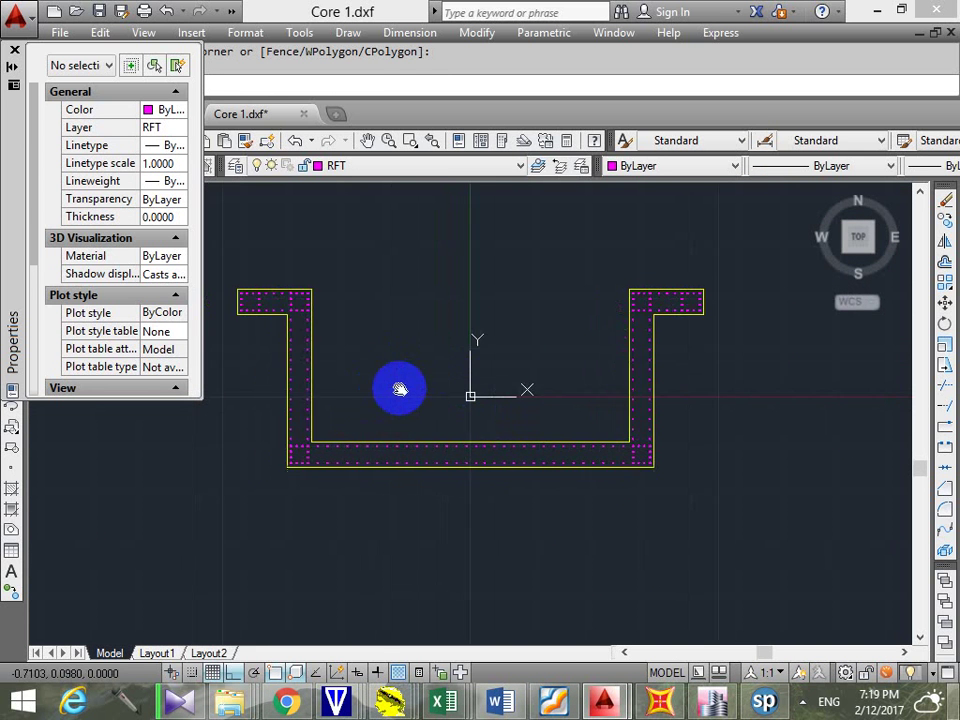
{"action": "scroll", "coordinate": [340, 350], "scroll_direction": "up", "scroll_amount": 6}
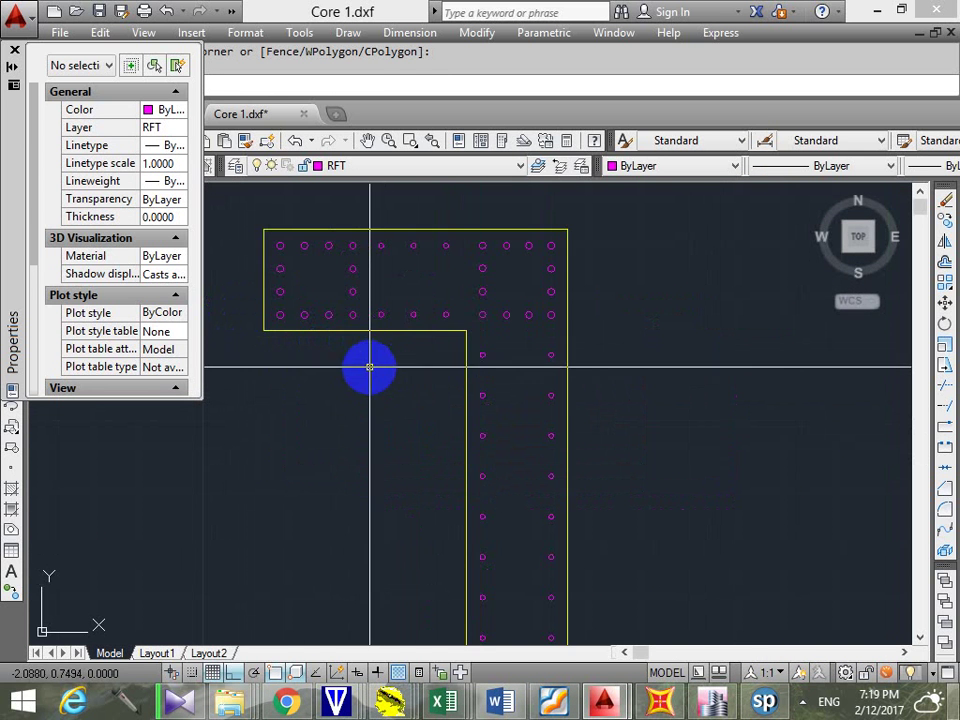
{"action": "left_click", "coordinate": [369, 366]}
{"action": "left_click", "coordinate": [454, 206]}
{"action": "scroll", "coordinate": [413, 338], "scroll_direction": "down", "scroll_amount": 2}
{"action": "mouse_move", "coordinate": [585, 401]}
{"action": "middle_mouse_down"}
{"action": "mouse_move", "coordinate": [413, 338]}
{"action": "mouse_move", "coordinate": [523, 343]}
{"action": "middle_mouse_up"}
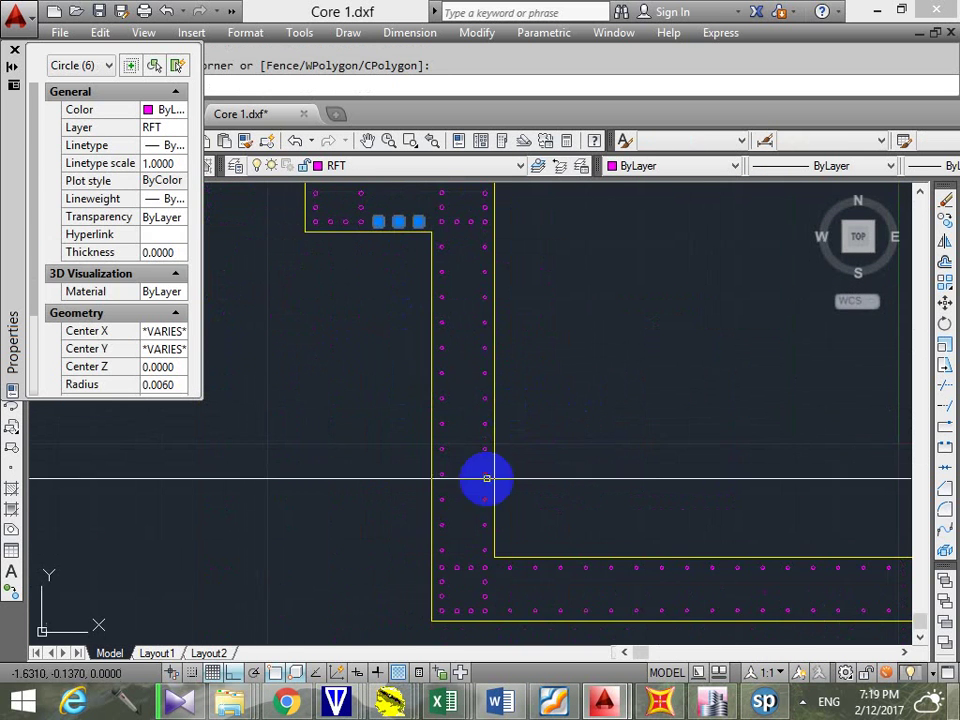
{"action": "left_click", "coordinate": [401, 557]}
{"action": "left_click", "coordinate": [537, 240]}
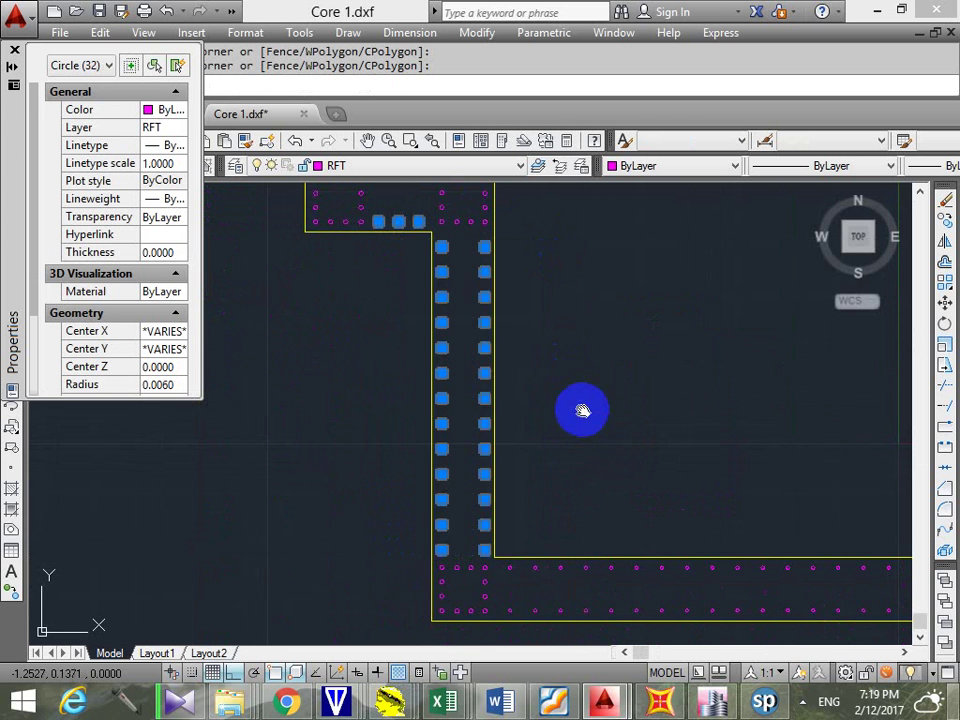
Add both bar rows of the bottom wall between its corner groups to the selection
{"action": "scroll", "coordinate": [553, 461], "scroll_direction": "down", "scroll_amount": 4}
{"action": "scroll", "coordinate": [502, 574], "scroll_direction": "up", "scroll_amount": 2}
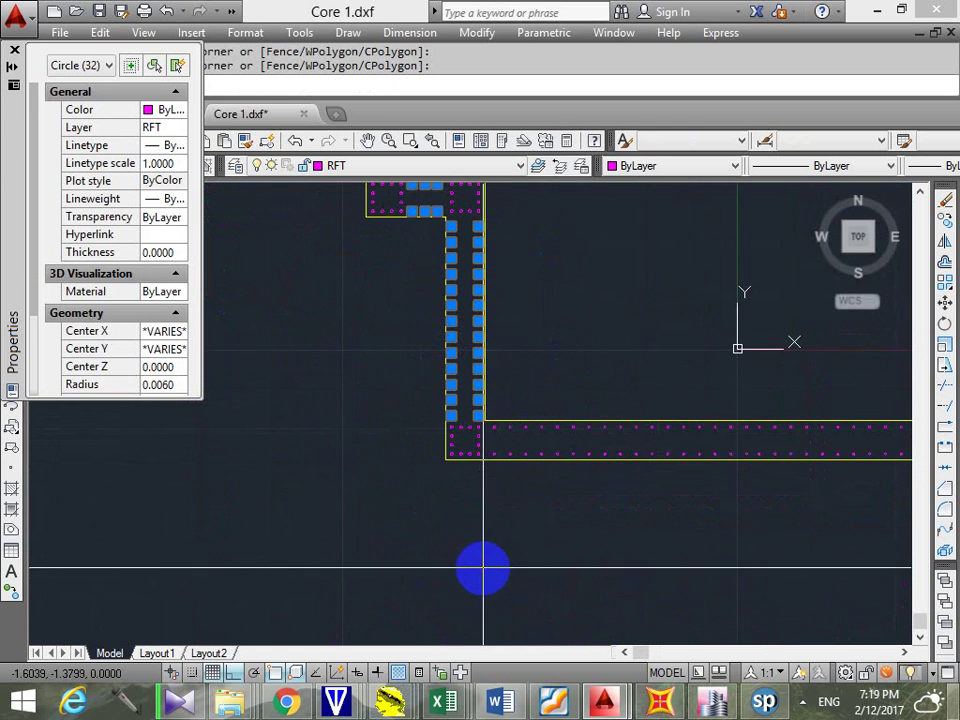
{"action": "left_click", "coordinate": [491, 566]}
{"action": "middle_click_drag", "start_coordinate": [581, 497], "coordinate": [414, 508]}
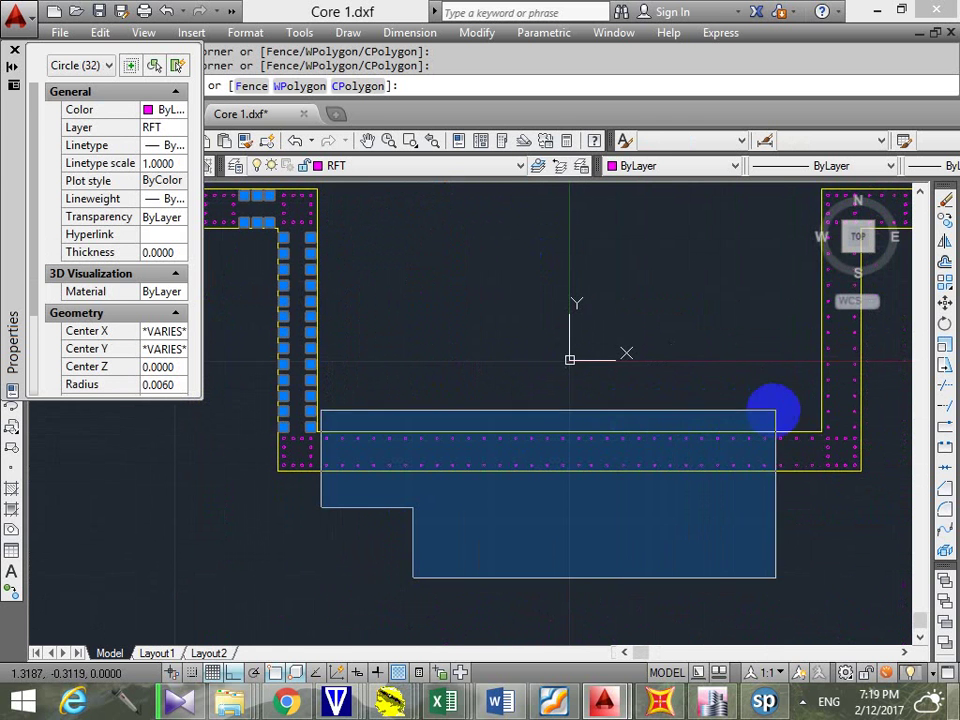
{"action": "left_click", "coordinate": [811, 422]}
{"action": "middle_click_drag", "start_coordinate": [810, 428], "coordinate": [620, 495]}
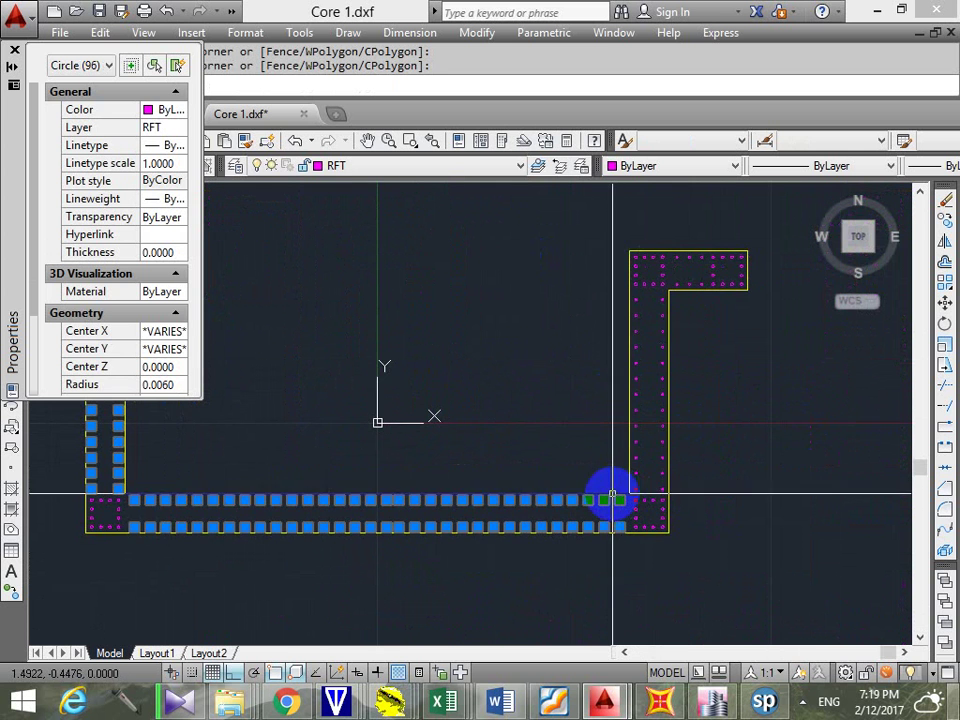
{"action": "left_click", "coordinate": [614, 497]}
{"action": "scroll", "coordinate": [621, 459], "scroll_direction": "up", "scroll_amount": 4}
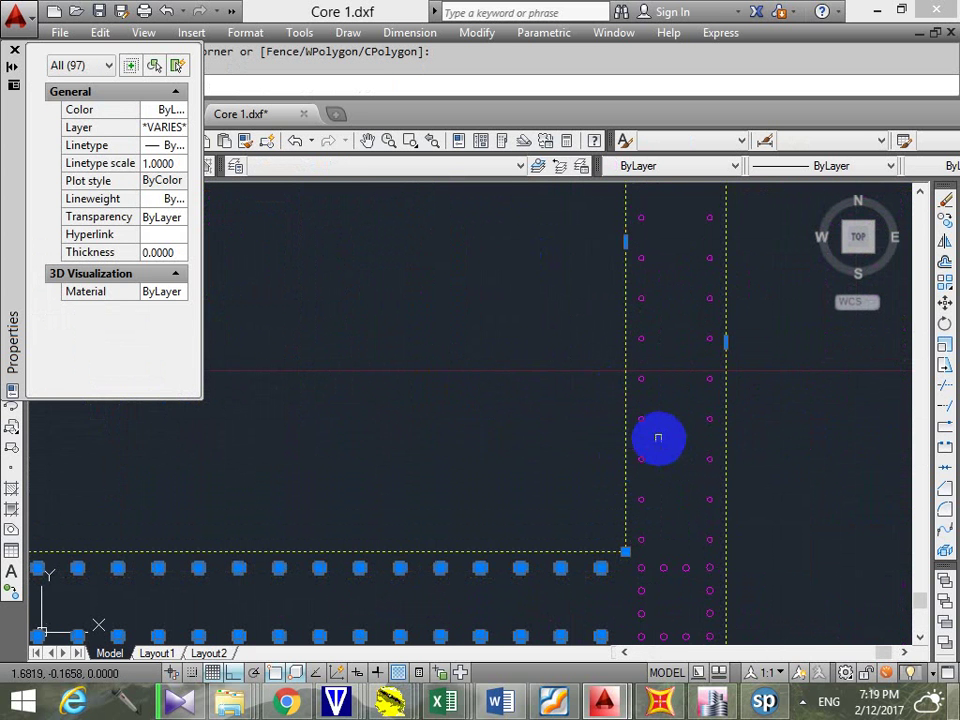
{"action": "left_click", "coordinate": [636, 436]}
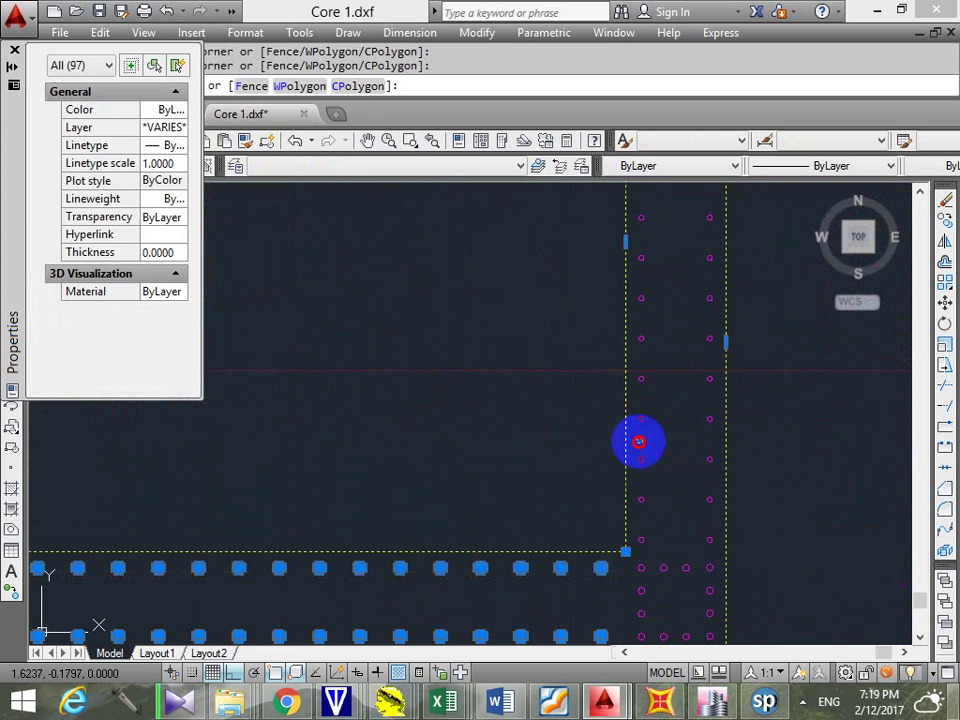
{"action": "left_click", "coordinate": [623, 441], "text": "shift"}
{"action": "scroll", "coordinate": [640, 442], "scroll_direction": "down", "scroll_amount": 4}
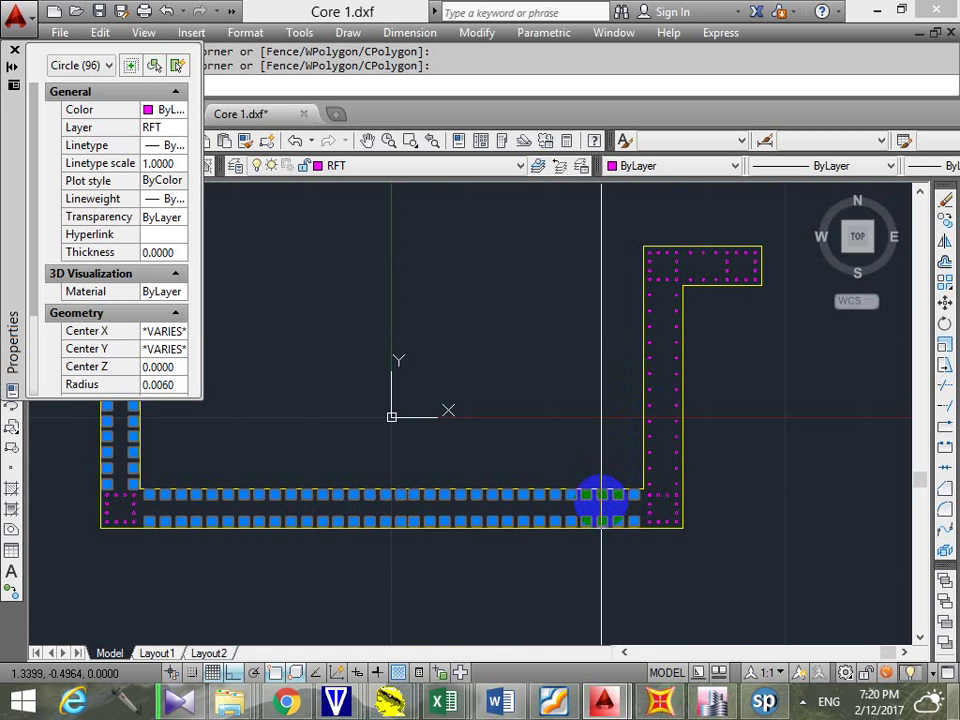
{"action": "scroll", "coordinate": [634, 506], "scroll_direction": "up", "scroll_amount": 7}
{"action": "left_click", "coordinate": [535, 435]}
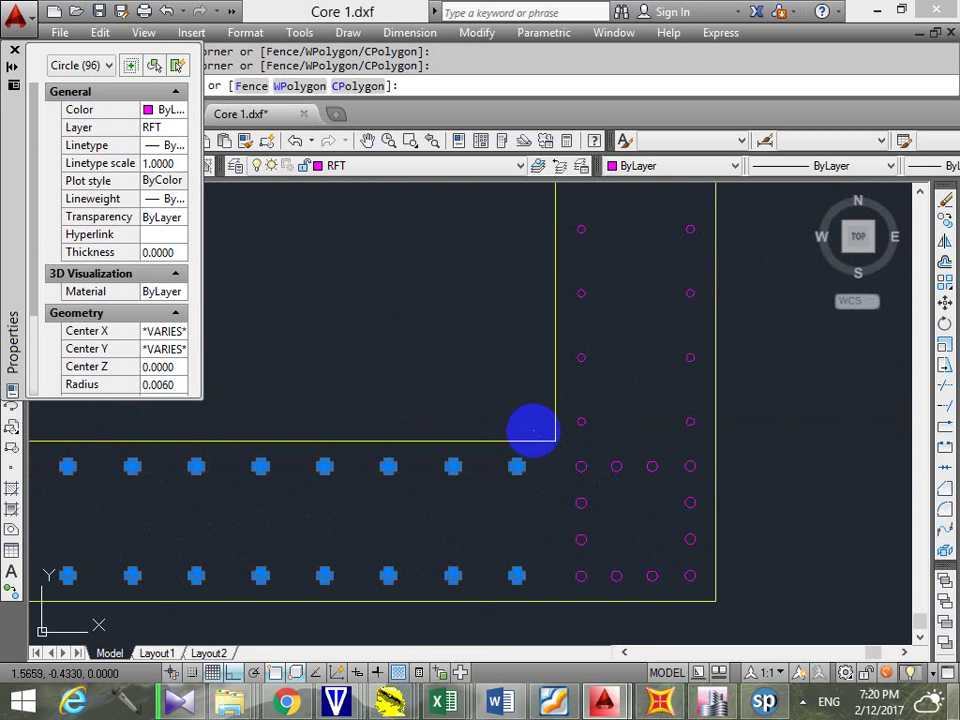
{"action": "scroll", "coordinate": [531, 428], "scroll_direction": "down", "scroll_amount": 7}
{"action": "scroll", "coordinate": [600, 275], "scroll_direction": "up", "scroll_amount": 2}
{"action": "left_click", "coordinate": [608, 266]}
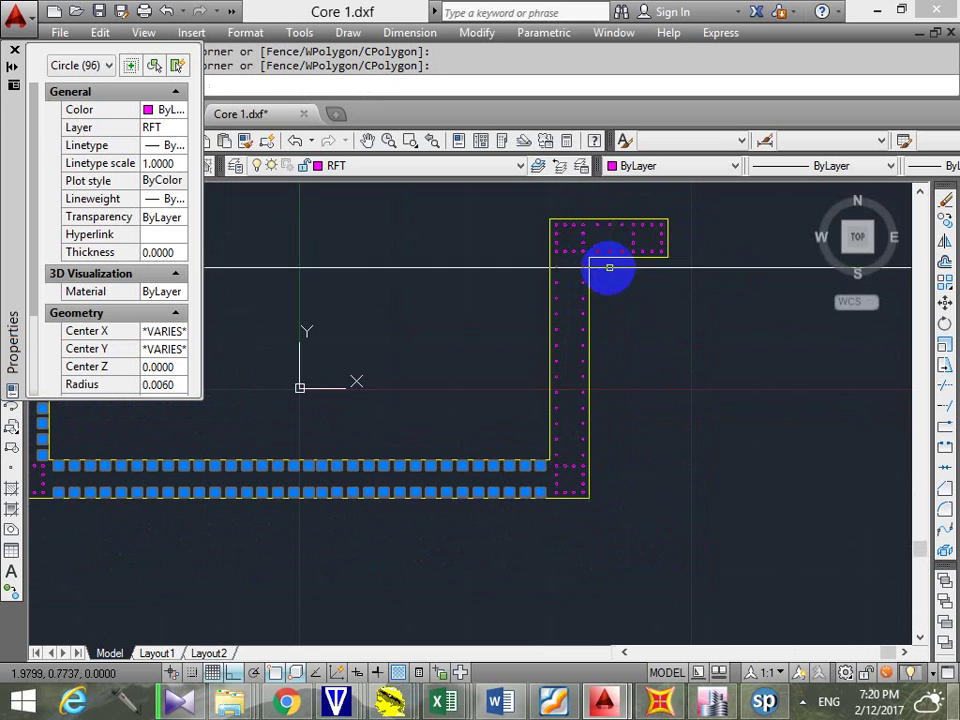
Add the intermediate bar circles of the right wall and the upper-right flange to the selection
{"action": "scroll", "coordinate": [530, 465], "scroll_direction": "up", "scroll_amount": 9}
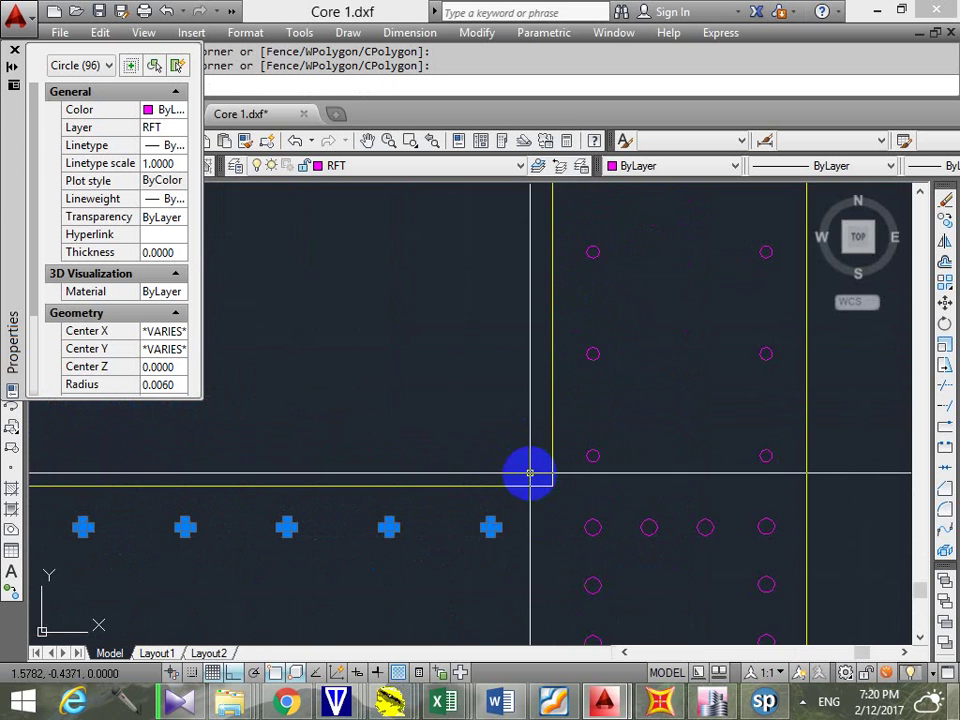
{"action": "left_click", "coordinate": [552, 443]}
{"action": "scroll", "coordinate": [552, 443], "scroll_direction": "down", "scroll_amount": 9}
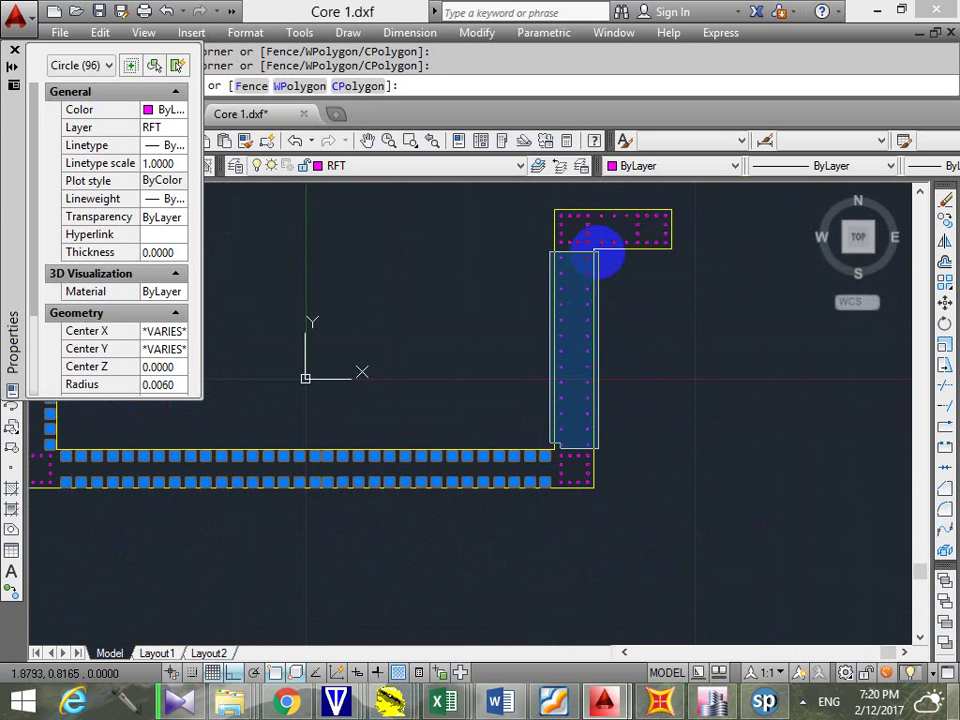
{"action": "left_click", "coordinate": [598, 252]}
{"action": "scroll", "coordinate": [650, 360], "scroll_direction": "up", "scroll_amount": 6}
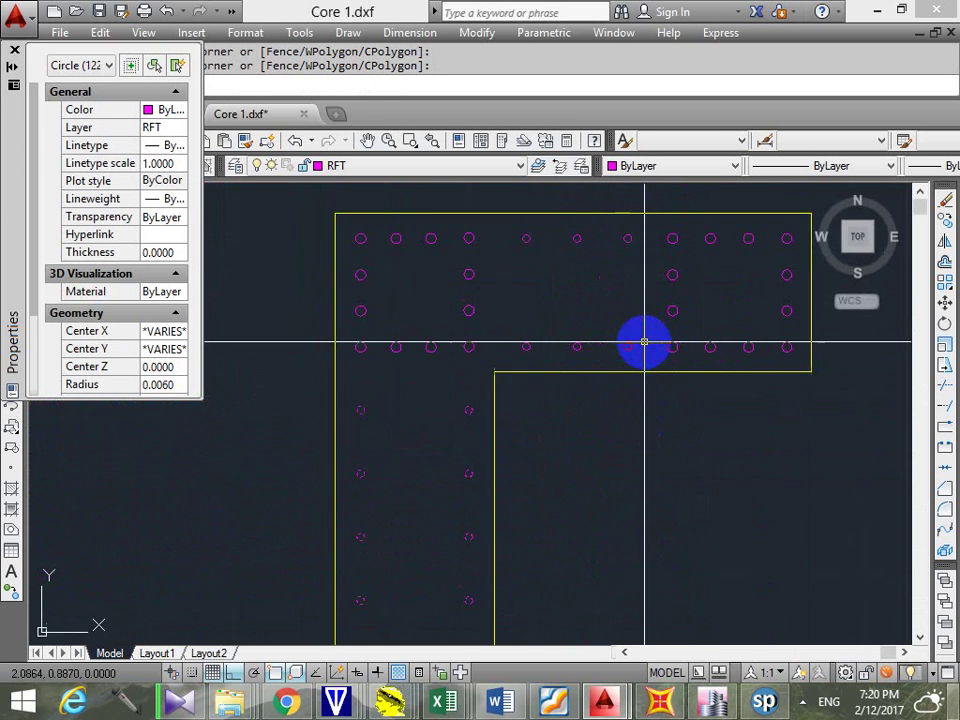
{"action": "left_click", "coordinate": [513, 419]}
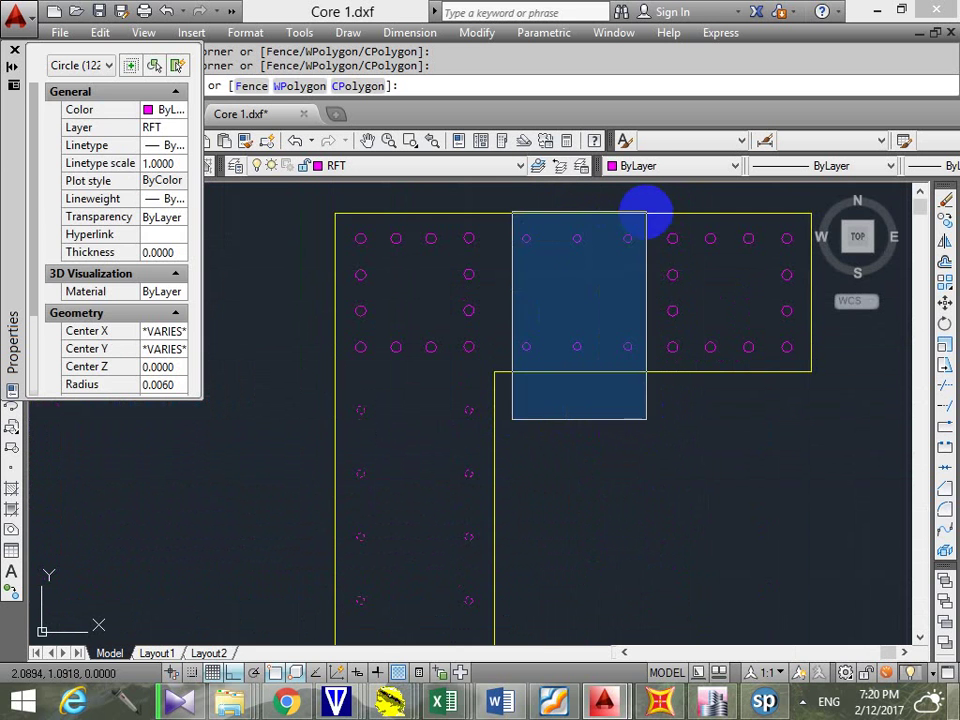
{"action": "left_click", "coordinate": [646, 212]}
Reduce the radius of all selected intermediate bar circles and close the object properties
{"action": "scroll", "coordinate": [37, 172], "scroll_direction": "down", "scroll_amount": 1}
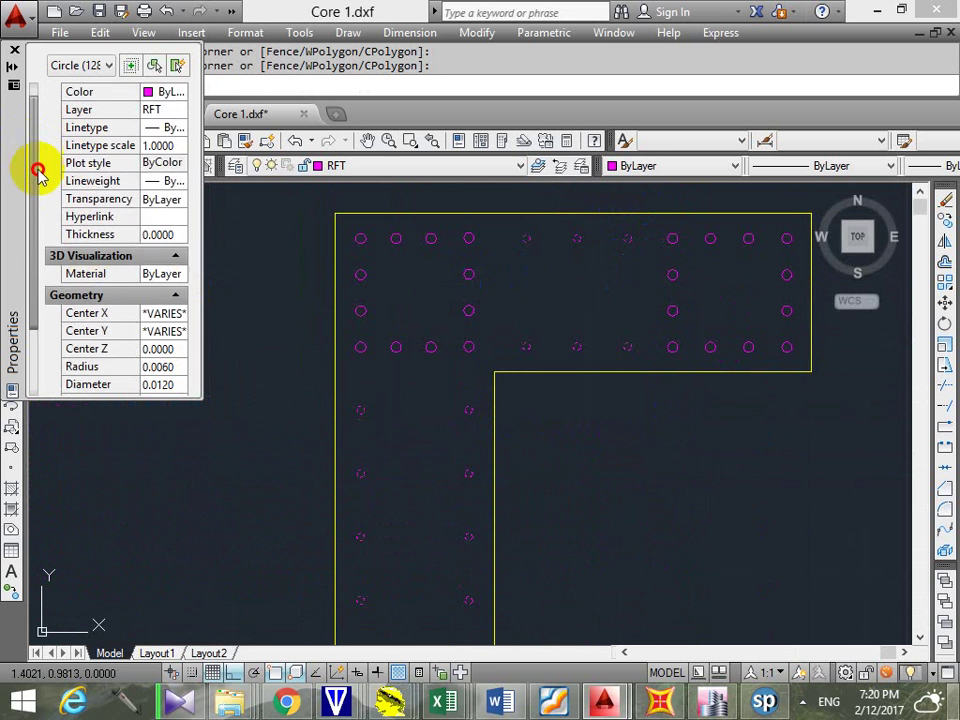
{"action": "scroll", "coordinate": [40, 185], "scroll_direction": "down", "scroll_amount": 2}
{"action": "left_click", "coordinate": [165, 332]}
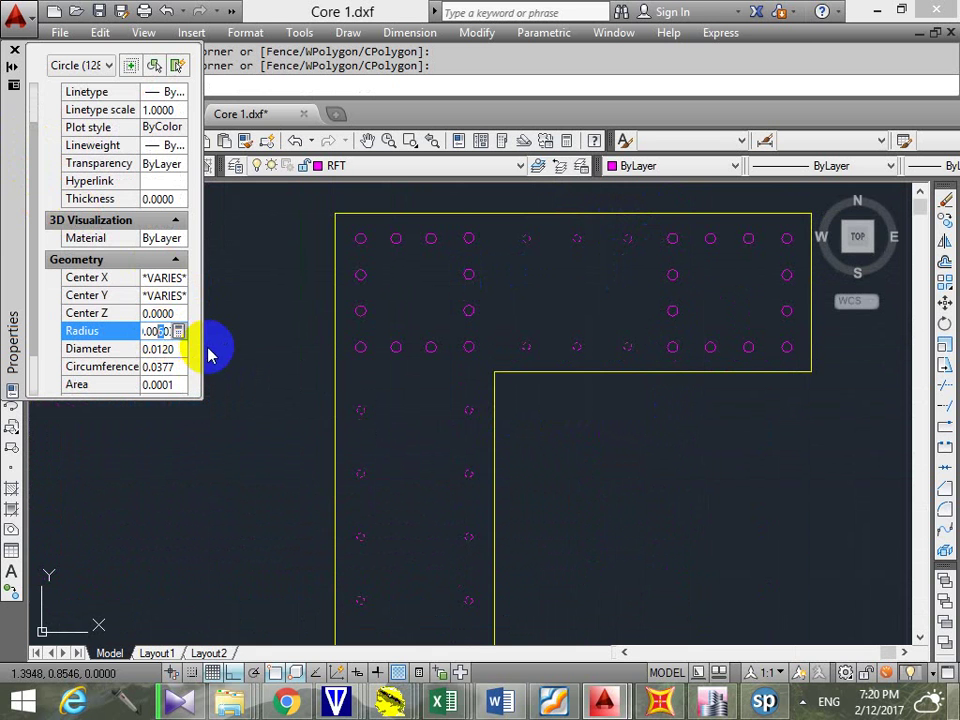
{"action": "left_click", "coordinate": [257, 326]}
{"action": "left_click", "coordinate": [14, 51]}
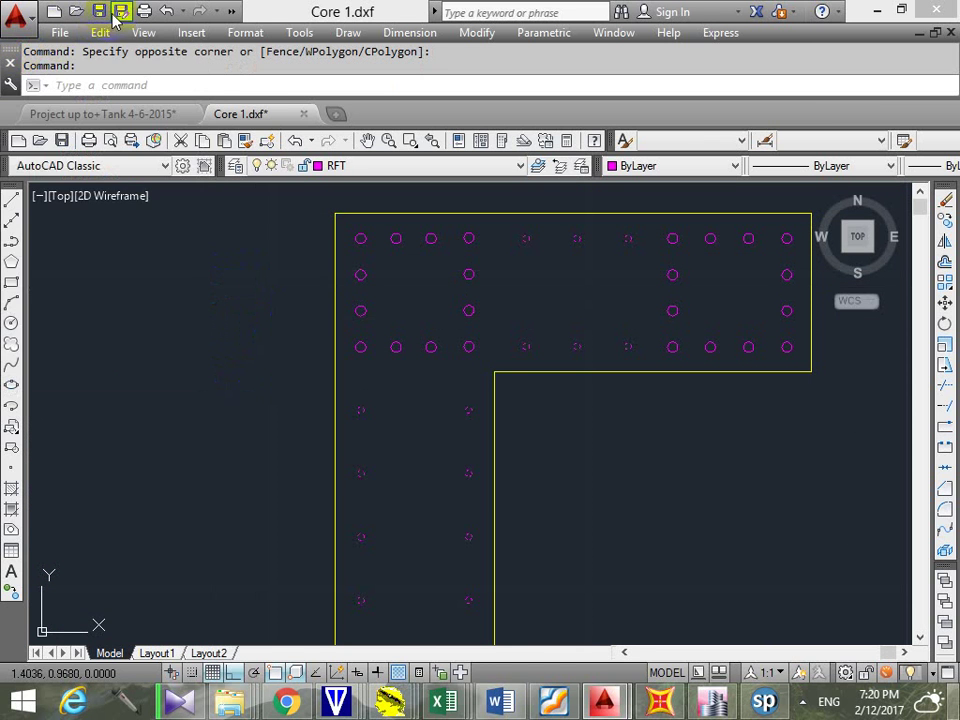
Save the drawing to the Desktop as Core 2 in AutoCAD 2007/LT2007 DXF format
{"action": "key", "text": "ctrl+shift+s"}
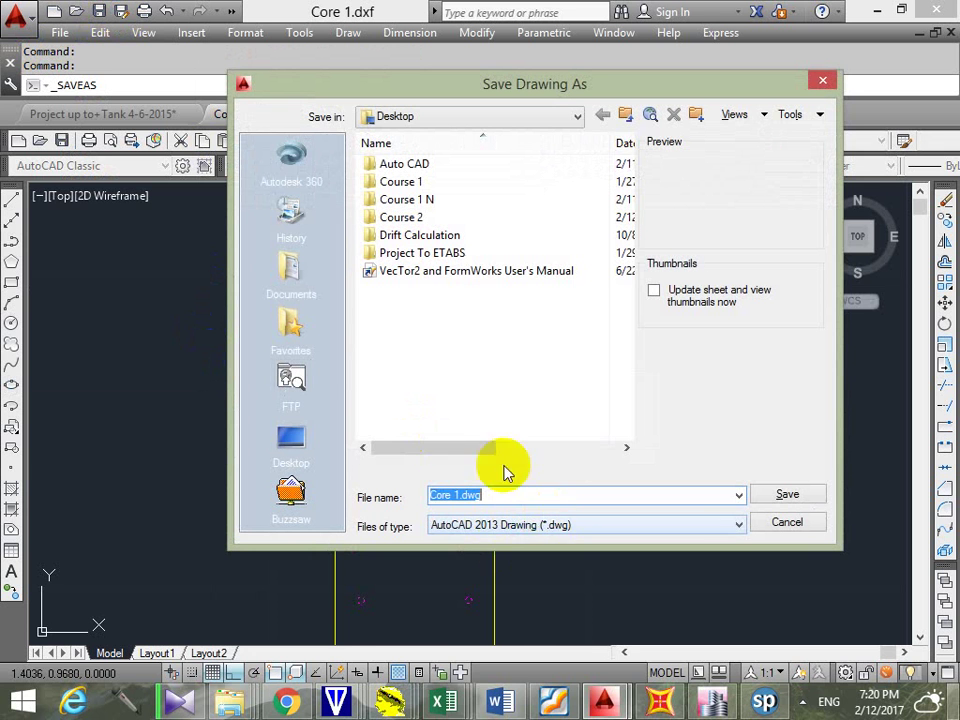
{"action": "left_click", "coordinate": [548, 527]}
{"action": "left_click", "coordinate": [546, 645]}
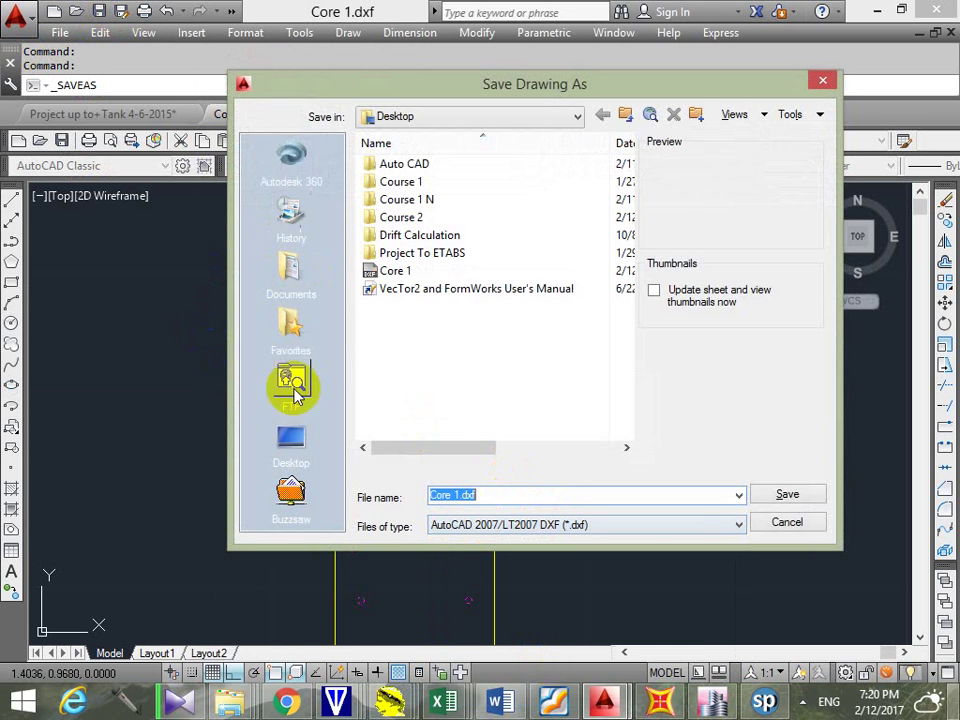
{"action": "left_click", "coordinate": [296, 436]}
{"action": "left_click", "coordinate": [394, 362]}
{"action": "double_click", "coordinate": [504, 490]}
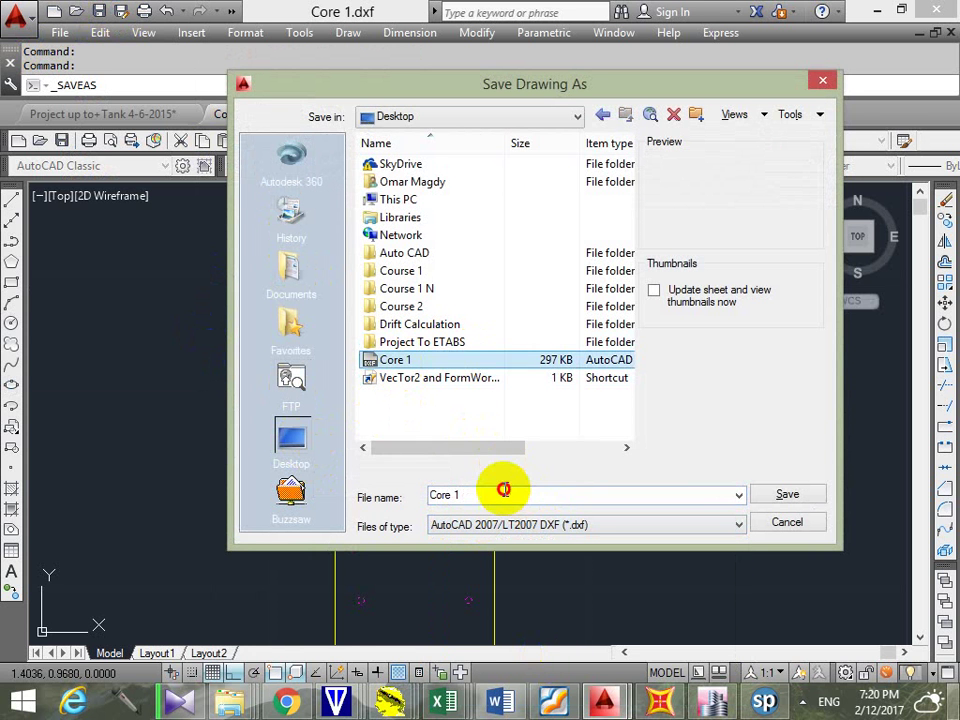
{"action": "type", "text": "2"}
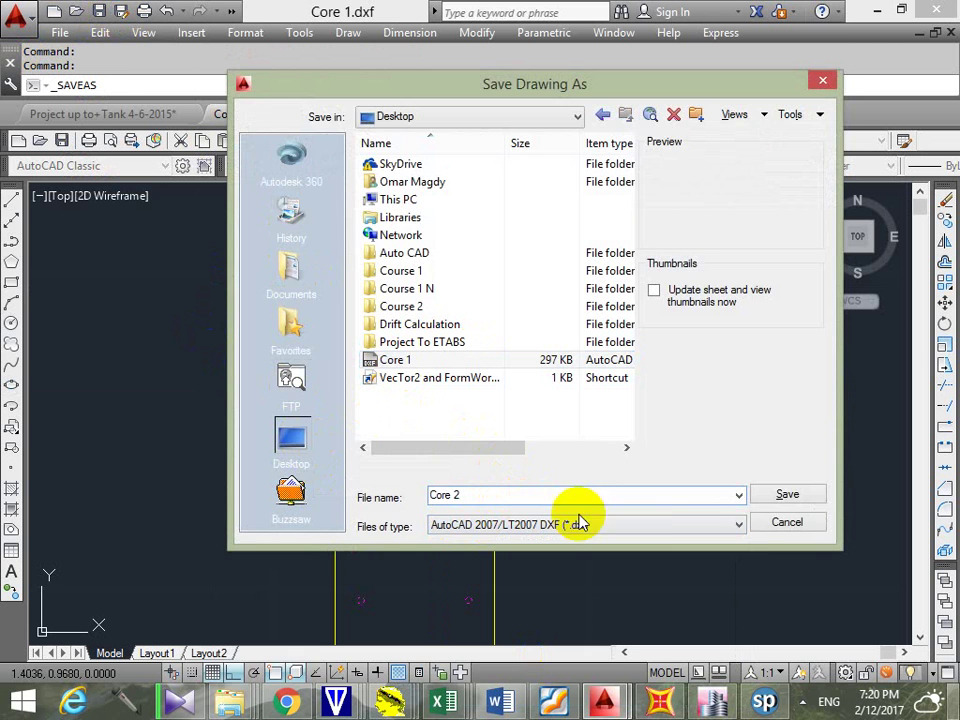
{"action": "left_click", "coordinate": [808, 500]}
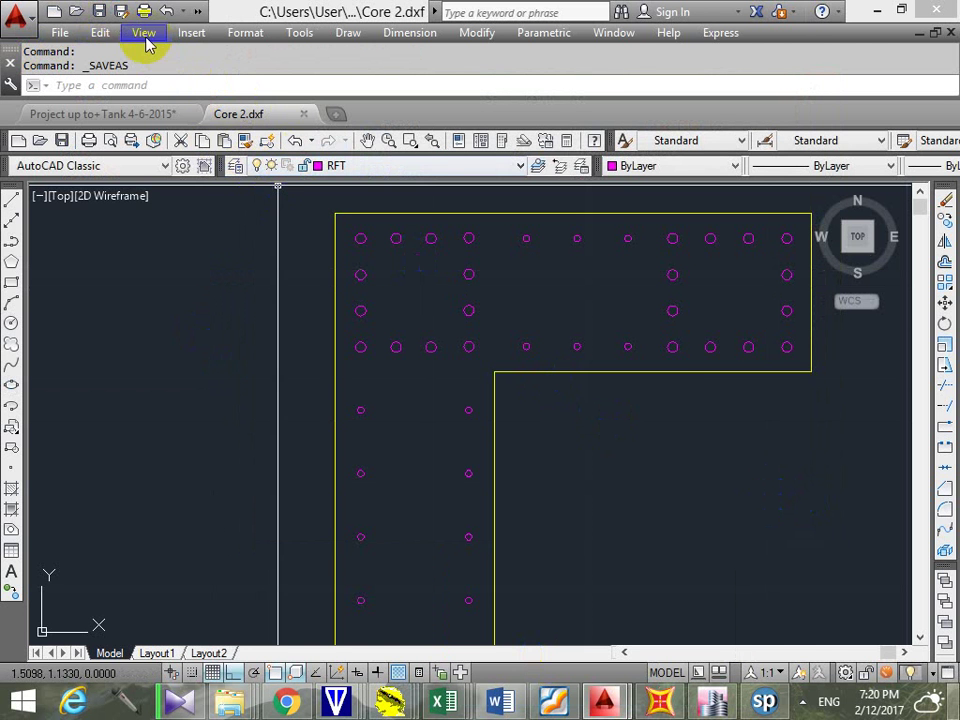
Close Core 2.dxf without saving it in AutoCAD 2013 Drawing format, and switch to spColumn
{"action": "left_click", "coordinate": [304, 113]}
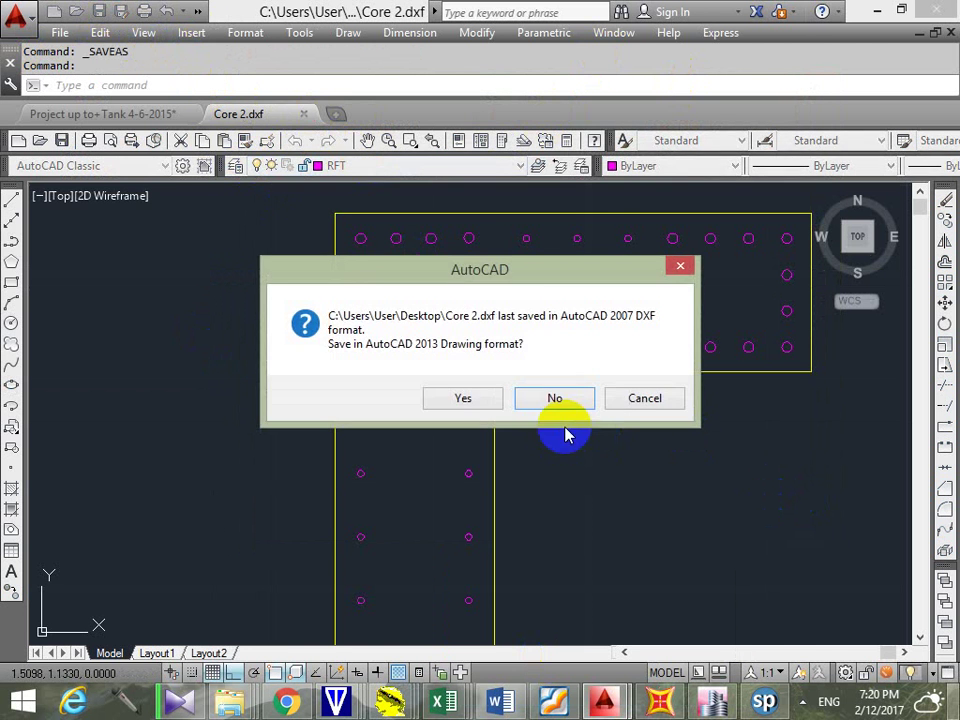
{"action": "left_click", "coordinate": [556, 400]}
{"action": "left_click", "coordinate": [765, 703]}
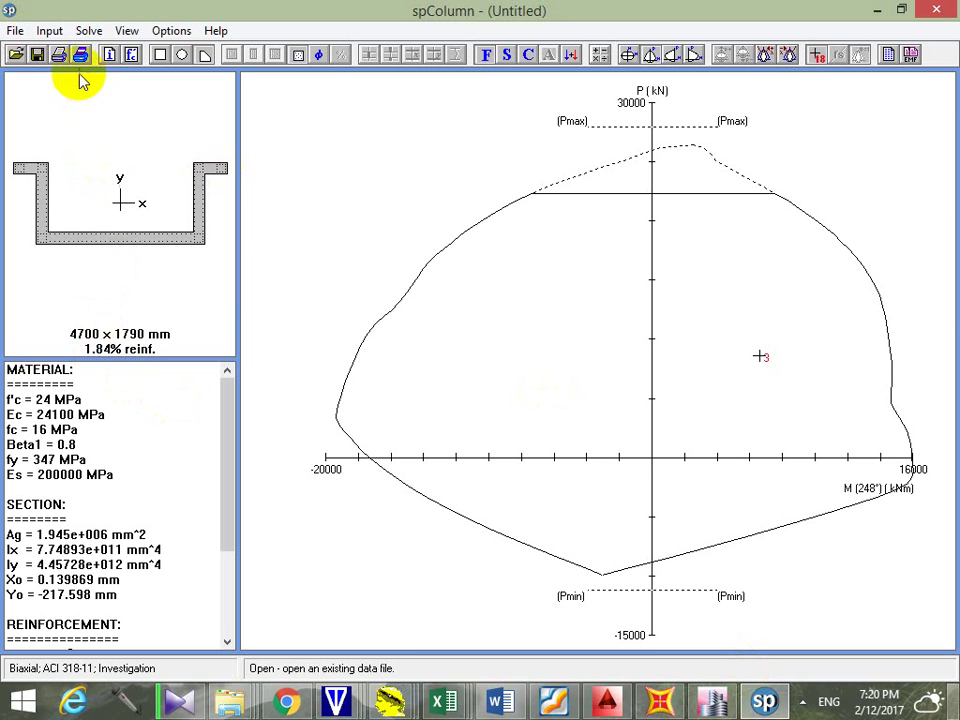
{"action": "left_click", "coordinate": [16, 30]}
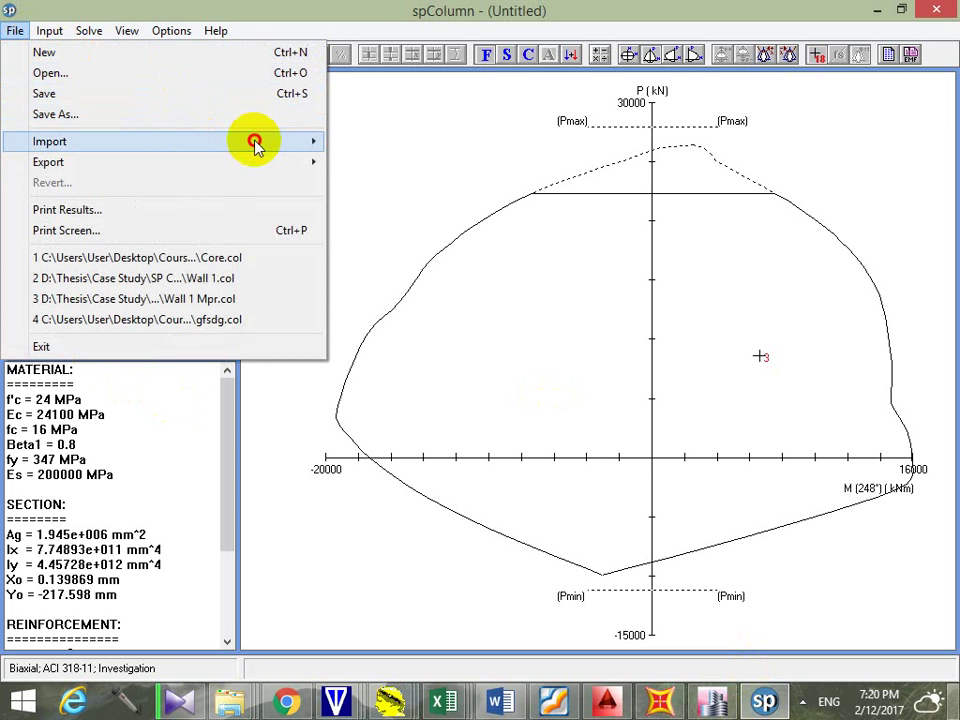
{"action": "mouse_move", "coordinate": [257, 141]}
{"action": "left_click", "coordinate": [414, 141]}
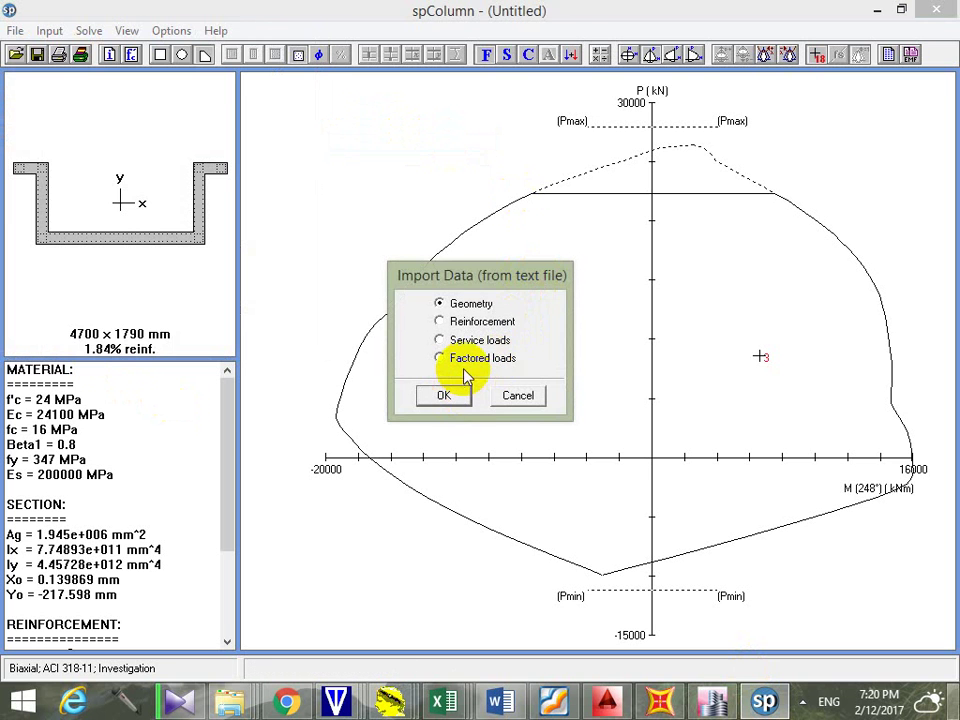
{"action": "left_click", "coordinate": [467, 362]}
{"action": "key", "text": "Return"}
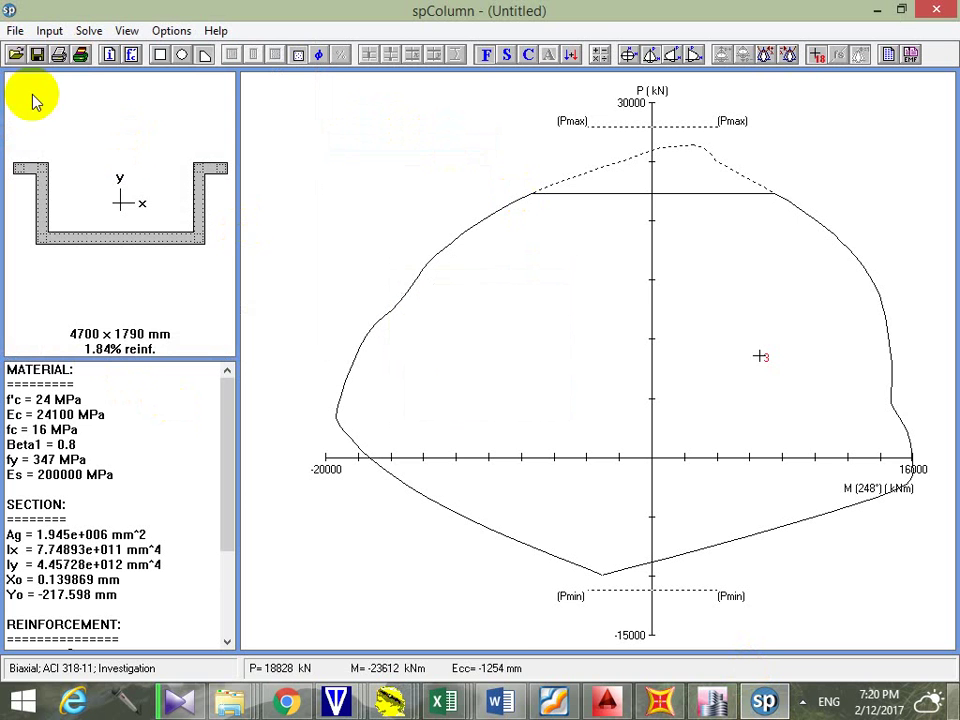
Import the core section from Core 2.dxf on the Desktop, letting the program select the layer automatically
{"action": "left_click", "coordinate": [15, 30]}
{"action": "mouse_move", "coordinate": [272, 141]}
{"action": "left_click", "coordinate": [405, 163]}
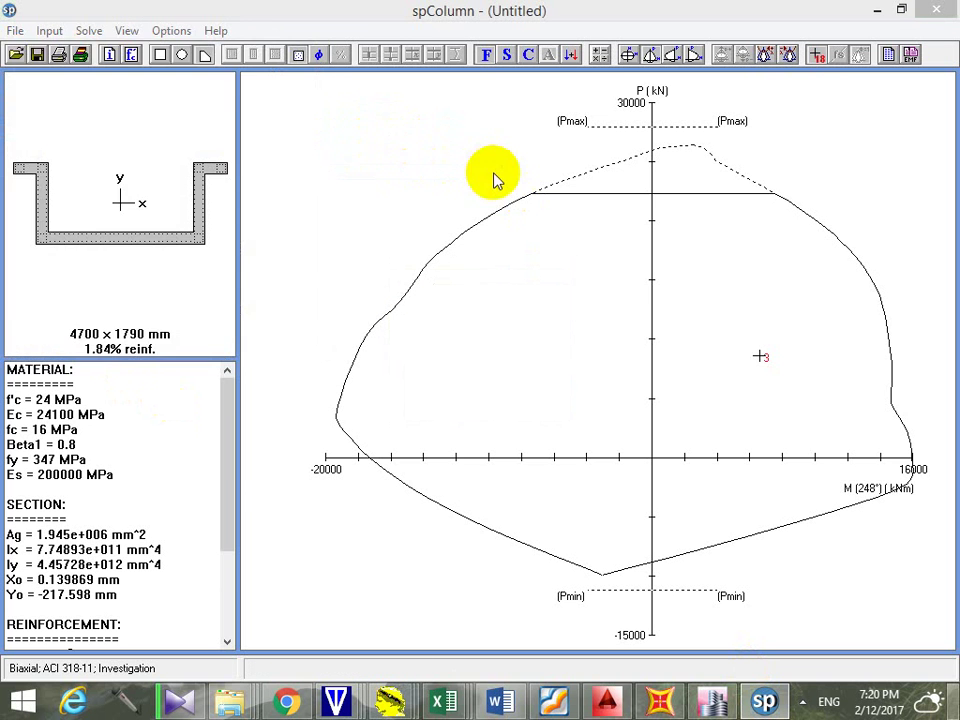
{"action": "scroll", "coordinate": [467, 274], "scroll_direction": "down", "scroll_amount": 5}
{"action": "double_click", "coordinate": [392, 323]}
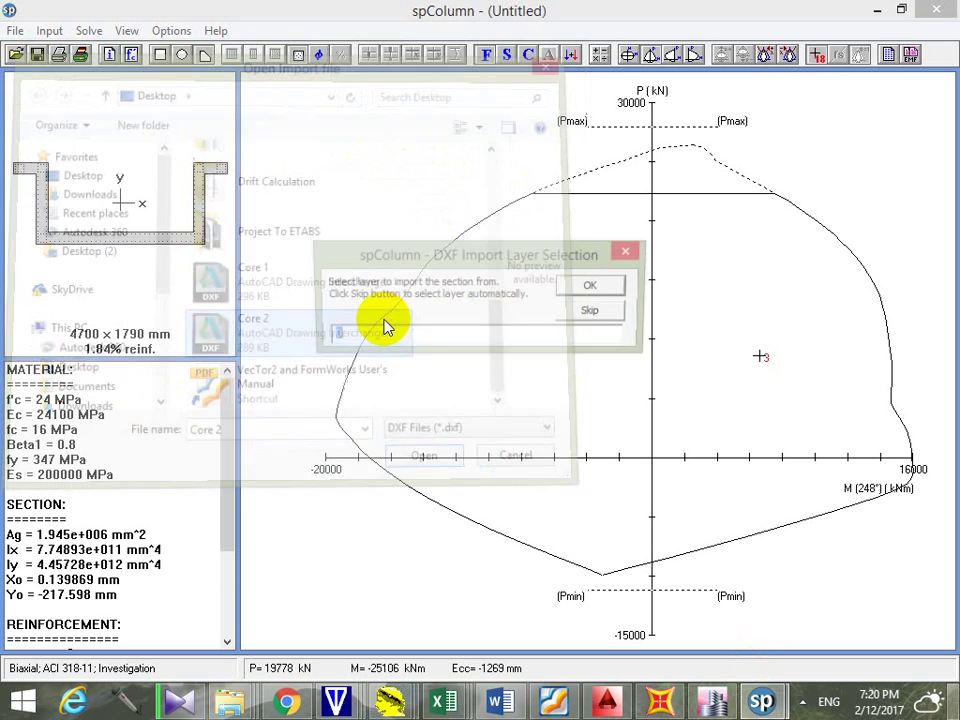
{"action": "left_click", "coordinate": [606, 309]}
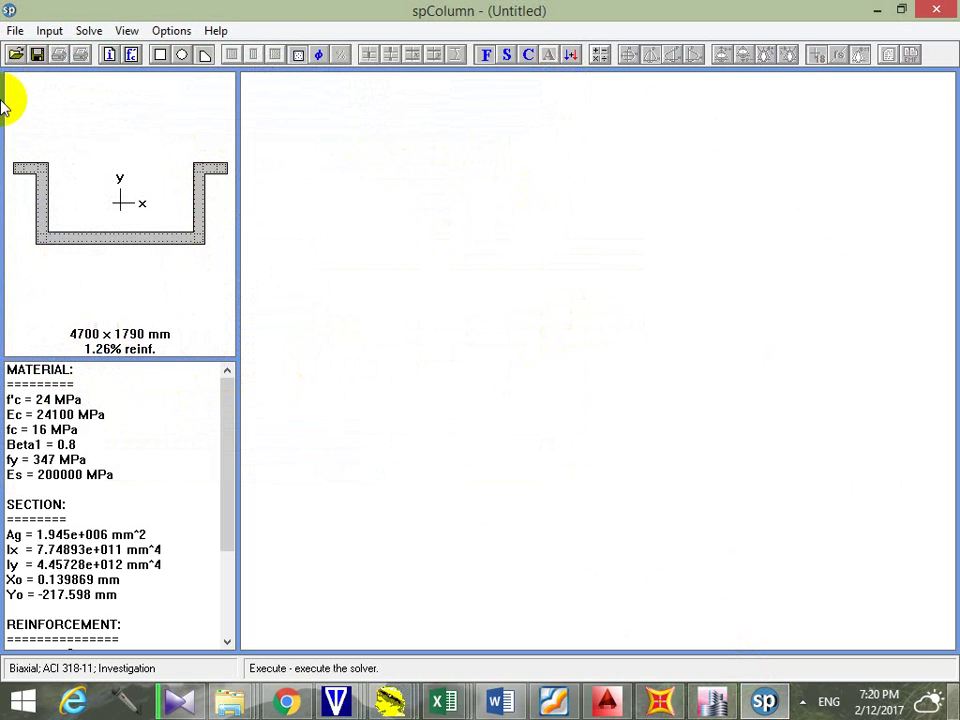
Execute the solver for the imported section and display the P-M interaction diagram at 35 degrees
{"action": "left_click", "coordinate": [89, 30]}
{"action": "left_click", "coordinate": [119, 52]}
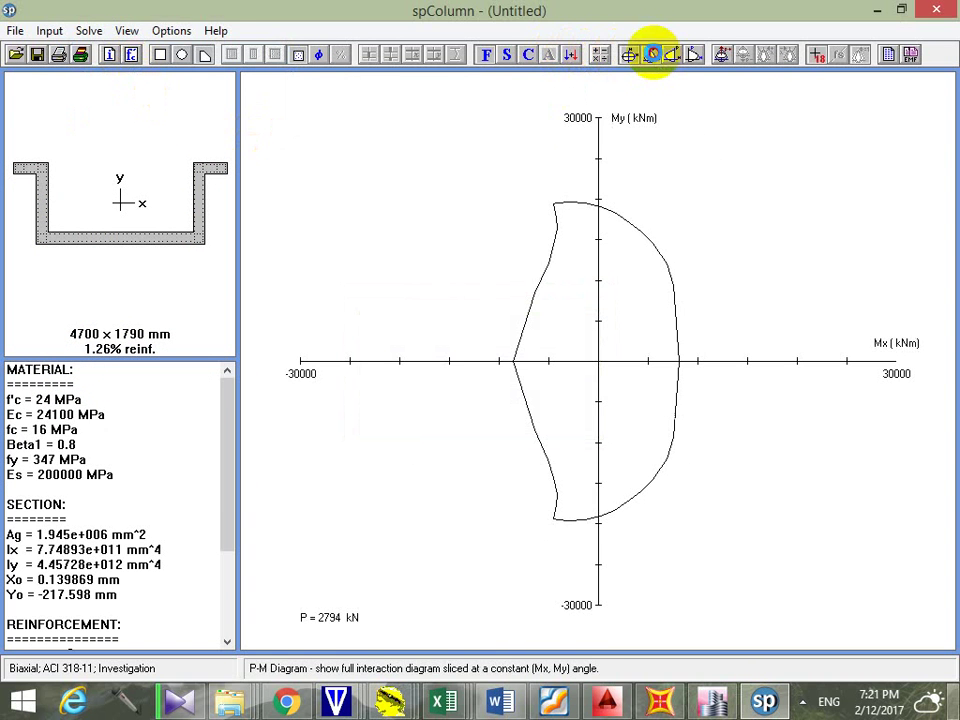
{"action": "left_click", "coordinate": [650, 54]}
{"action": "left_click", "coordinate": [400, 291]}
{"action": "left_click", "coordinate": [460, 451]}
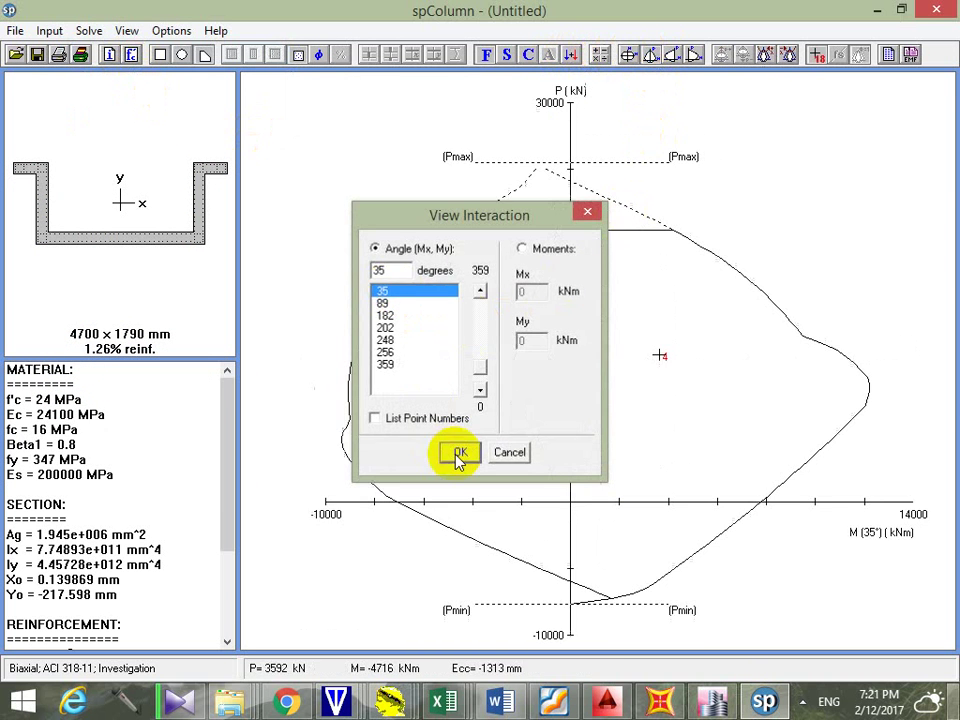
View the P-M interaction diagrams at 89 and 182 degrees to check the load points
{"action": "left_click", "coordinate": [650, 54]}
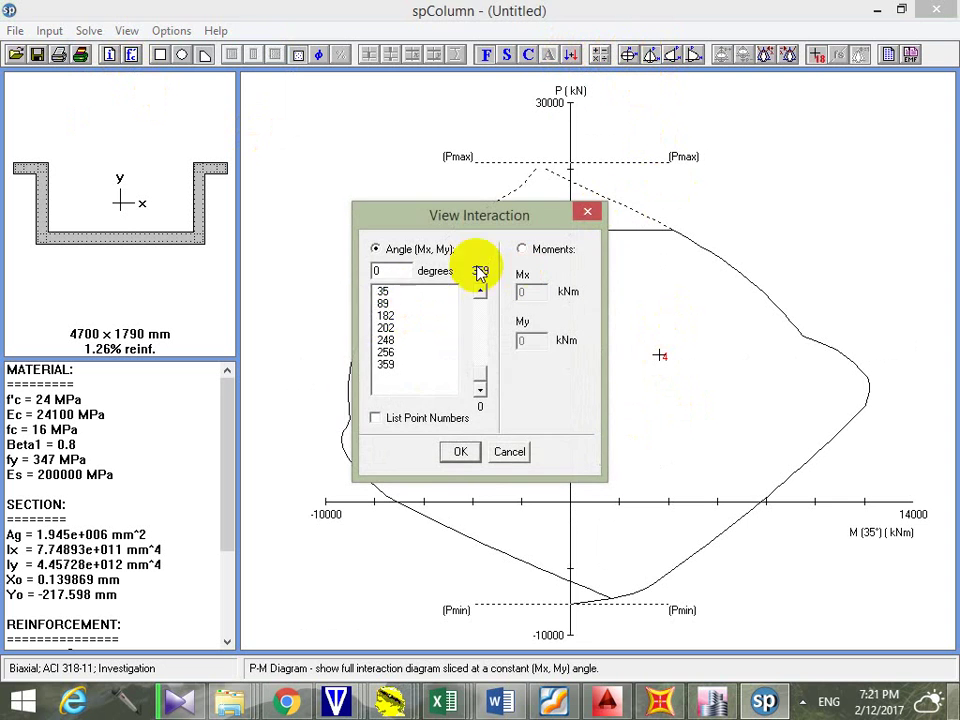
{"action": "left_click", "coordinate": [390, 303]}
{"action": "left_click", "coordinate": [460, 455]}
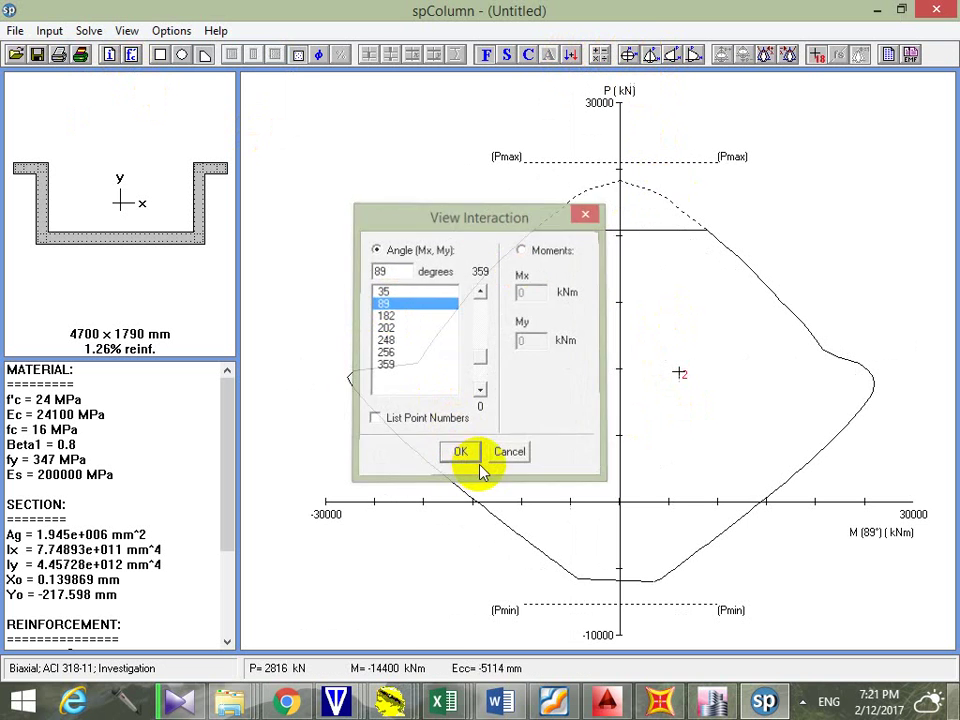
{"action": "left_click", "coordinate": [650, 54]}
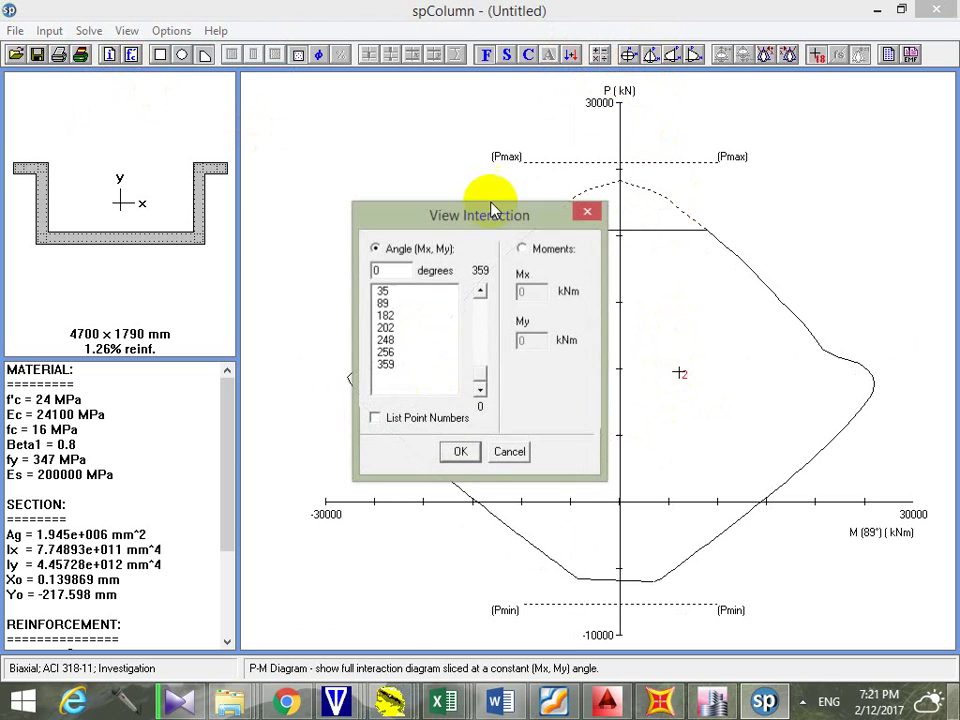
{"action": "left_click", "coordinate": [390, 315]}
{"action": "left_click", "coordinate": [460, 451]}
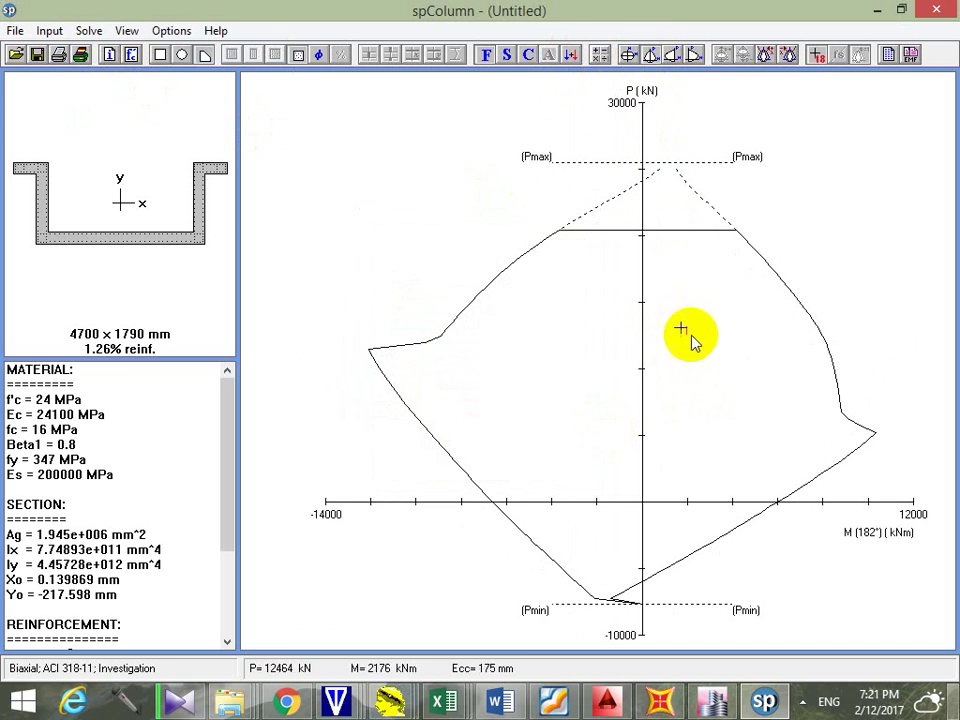
View the P-M interaction diagram at 248 degrees and review the list of factored loads
{"action": "left_click", "coordinate": [652, 53]}
{"action": "left_click", "coordinate": [405, 339]}
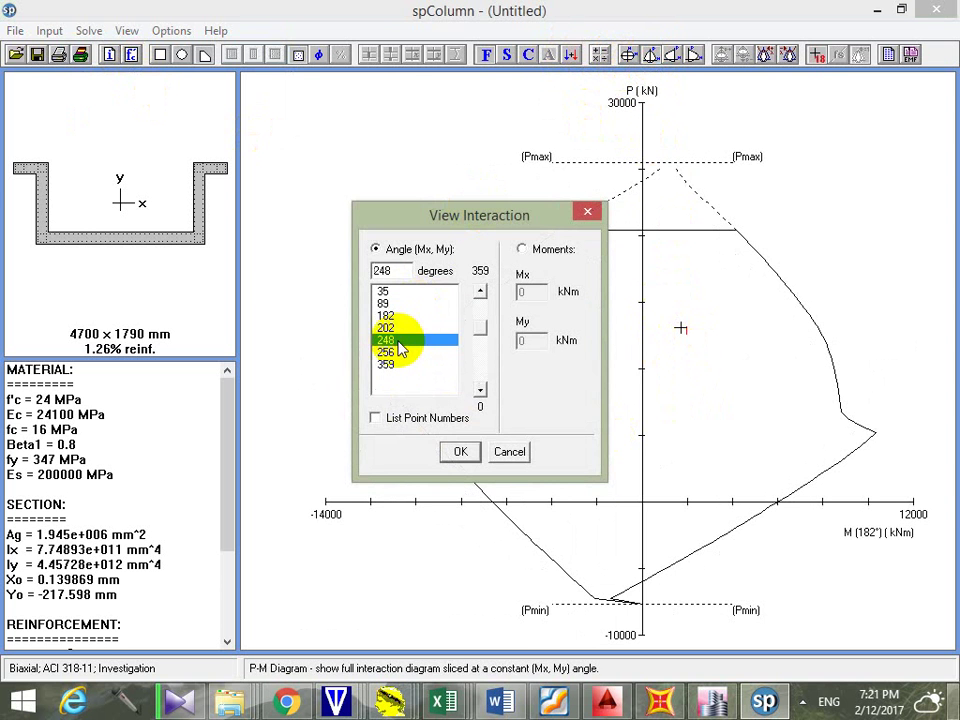
{"action": "left_click", "coordinate": [458, 451]}
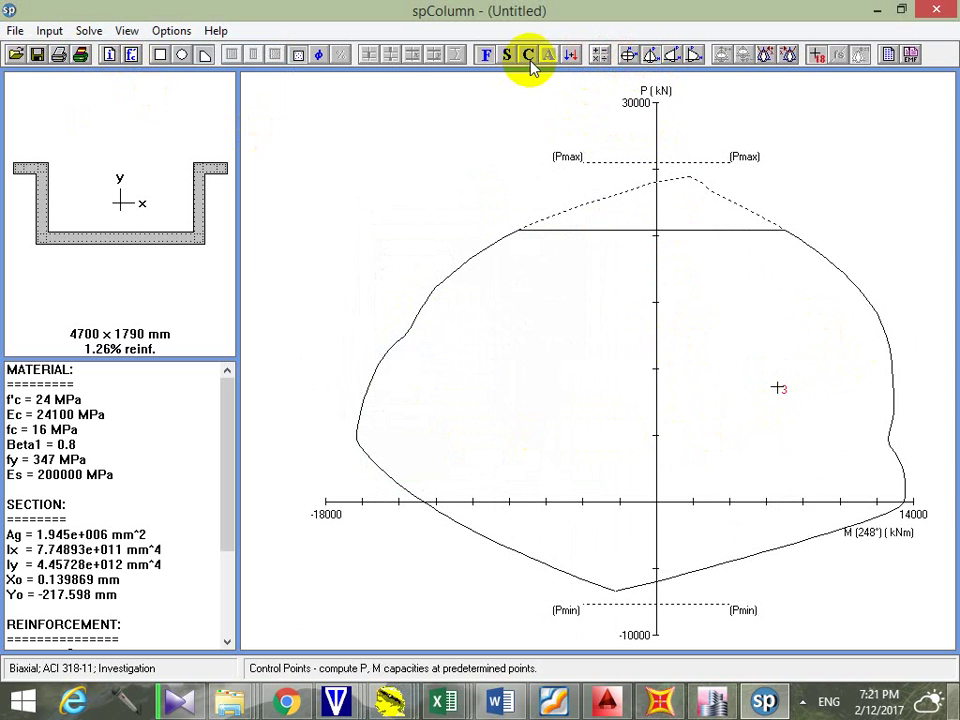
{"action": "left_click", "coordinate": [486, 54]}
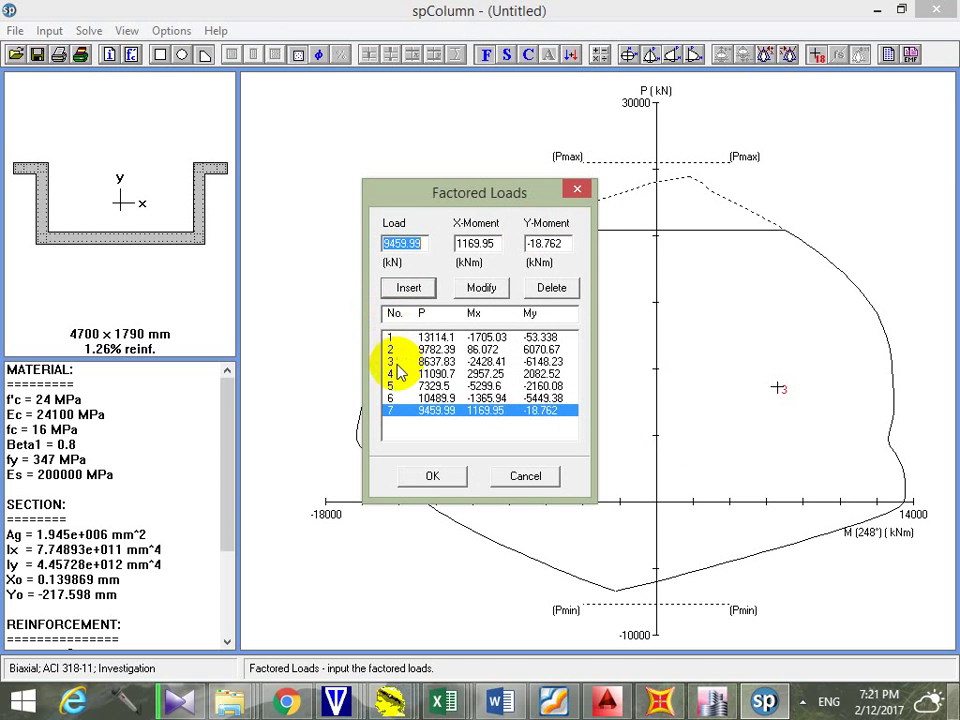
{"action": "left_click_drag", "start_coordinate": [533, 204], "coordinate": [537, 210]}
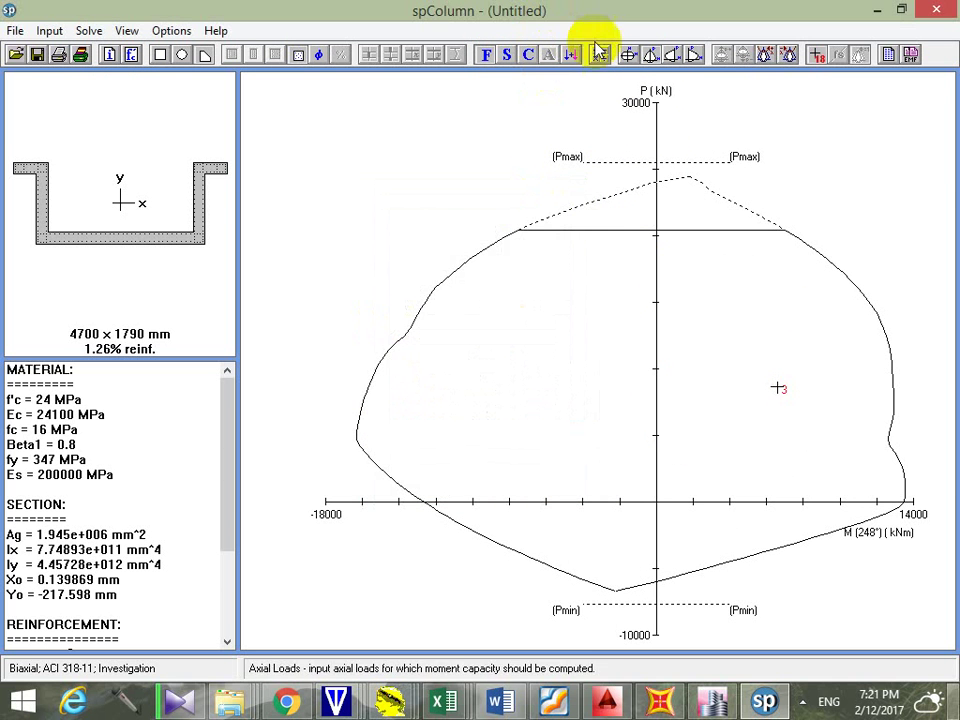
View the P-M interaction diagram at 256 degrees to check its load point
{"action": "left_click", "coordinate": [668, 53]}
{"action": "key", "text": "Escape"}
{"action": "left_click", "coordinate": [651, 57]}
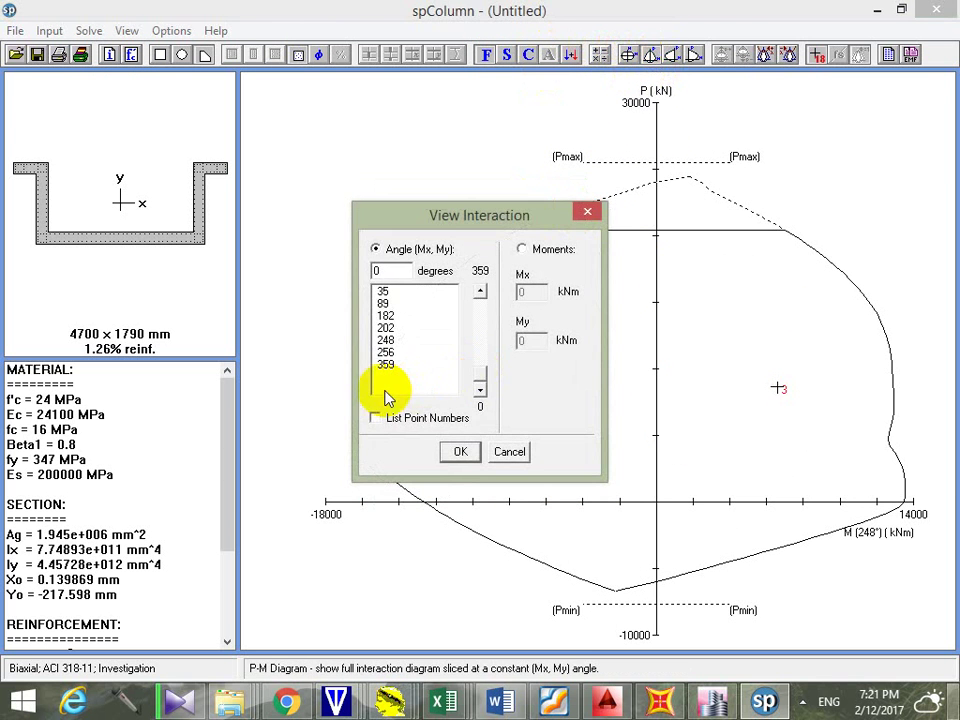
{"action": "left_click", "coordinate": [395, 353]}
{"action": "left_click", "coordinate": [529, 453]}
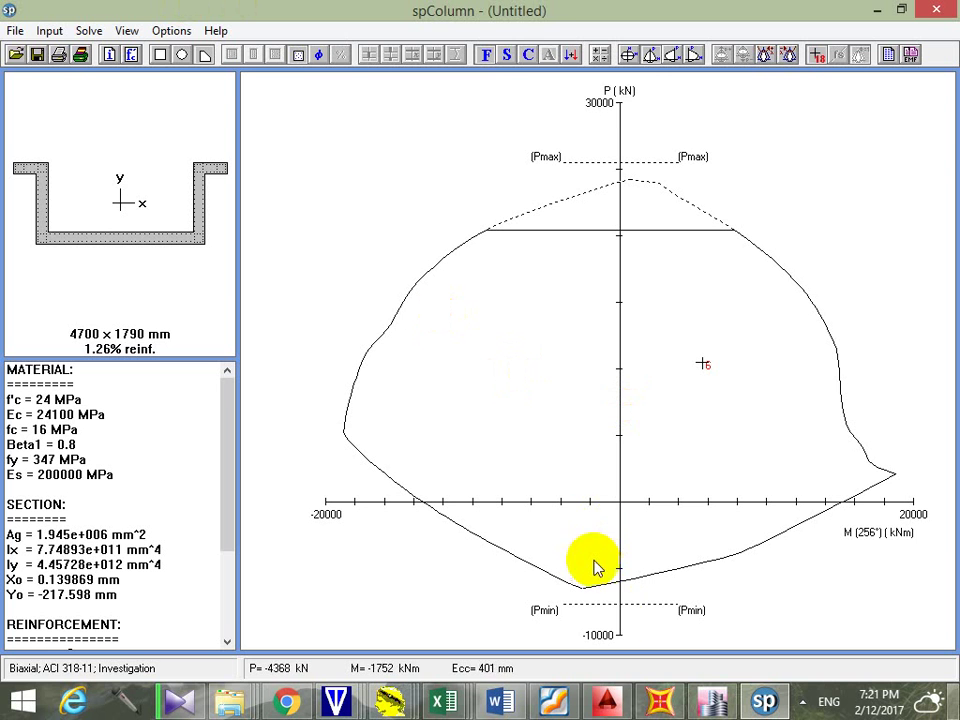
Switch to ETABS, close the Section Cut Forces table, and show all objects in the default 3-D view
{"action": "left_click", "coordinate": [712, 701]}
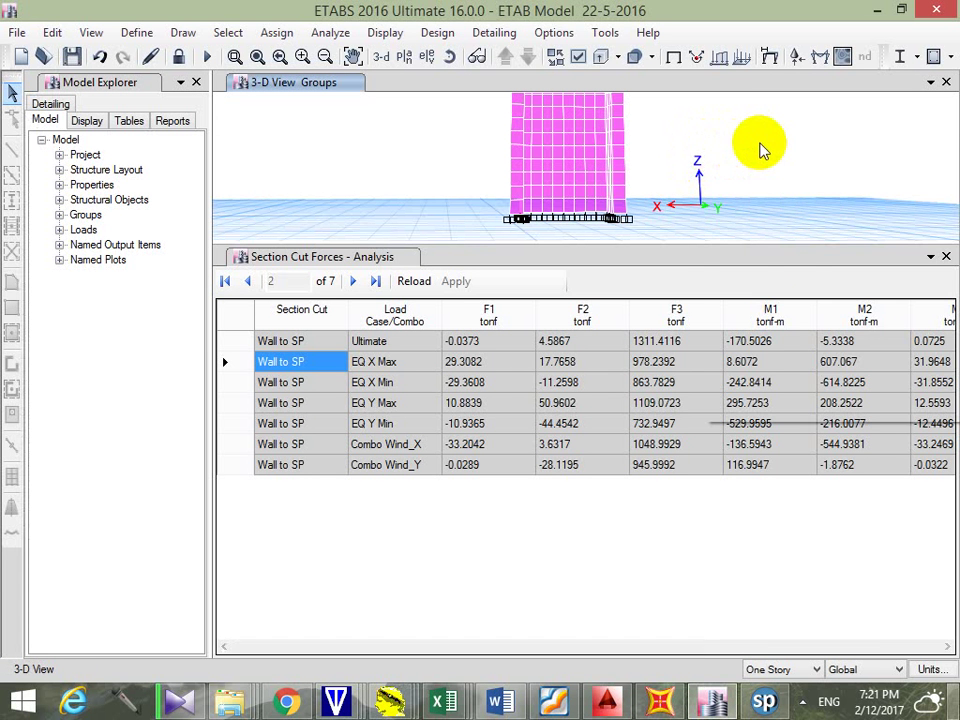
{"action": "right_click", "coordinate": [759, 147]}
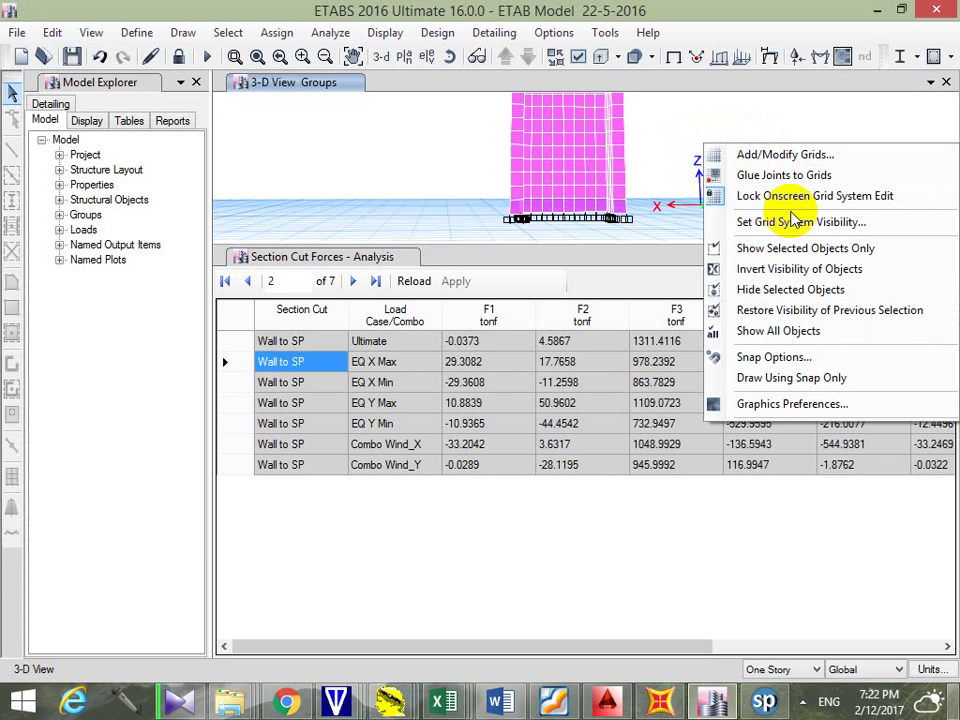
{"action": "left_click", "coordinate": [818, 330]}
{"action": "left_click", "coordinate": [945, 257]}
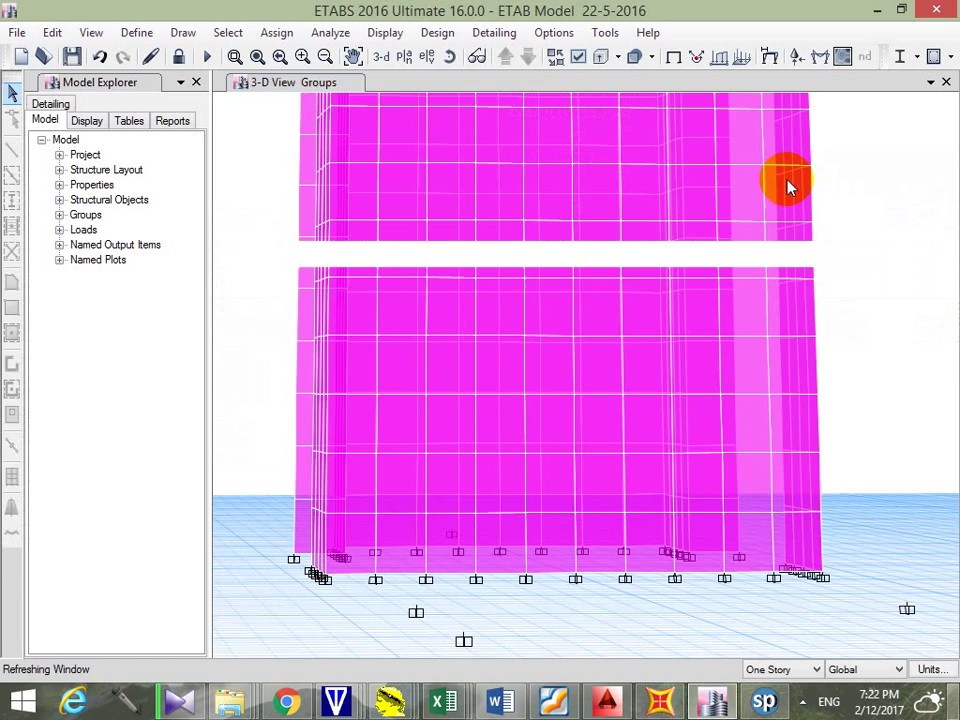
{"action": "left_click", "coordinate": [381, 57]}
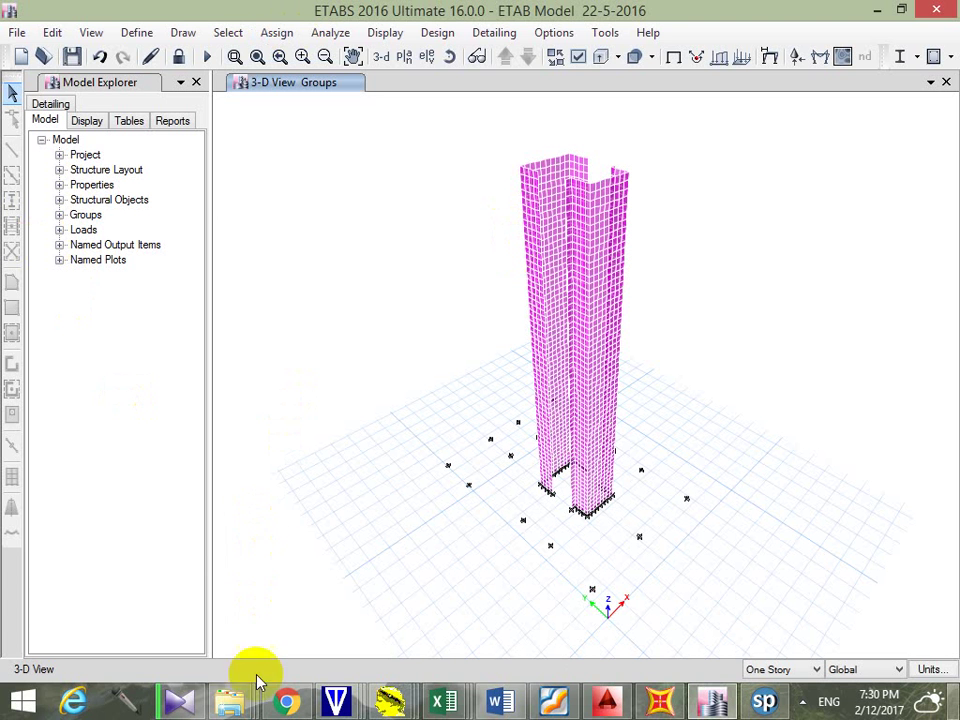
Switch to File Explorer and open the CSI-Course (1) folder inside Engineering Course By Me on drive D
{"action": "right_click", "coordinate": [256, 706]}
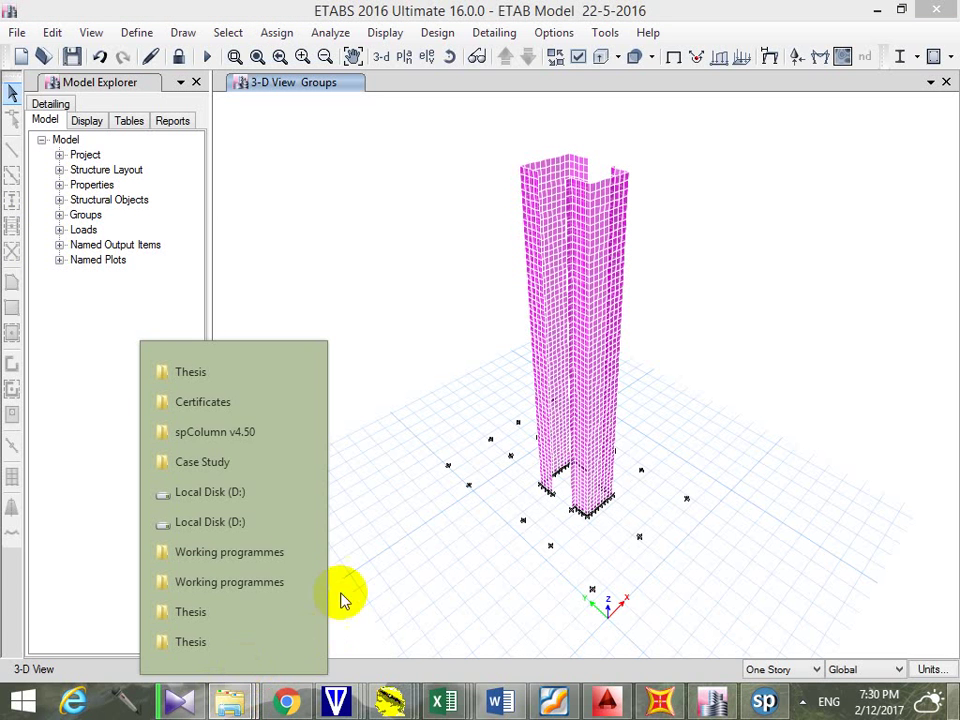
{"action": "left_click", "coordinate": [229, 582]}
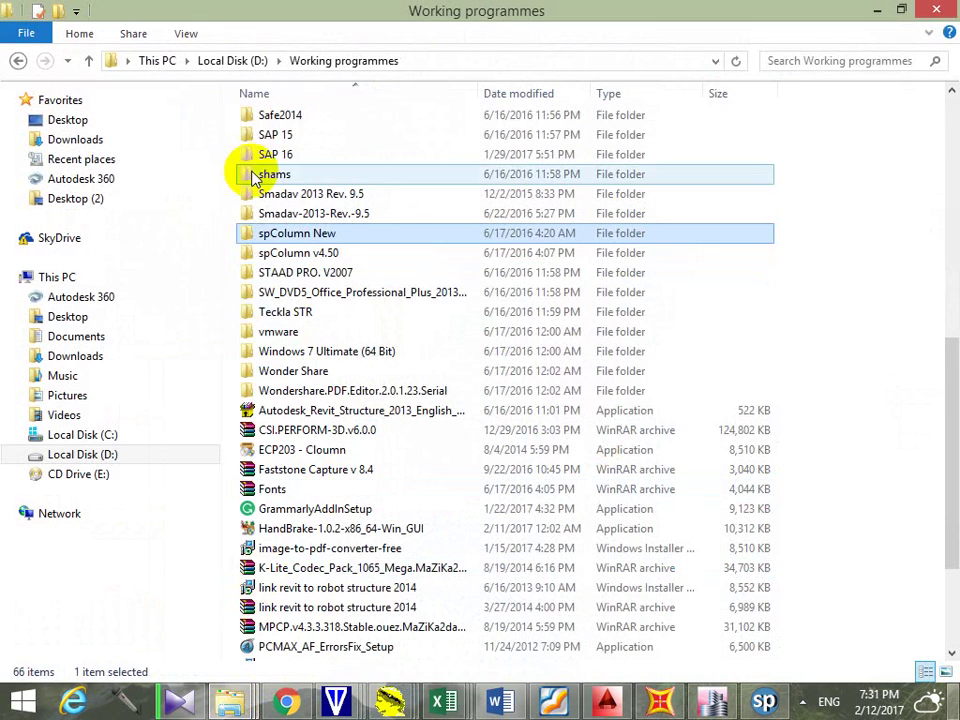
{"action": "left_click", "coordinate": [222, 66]}
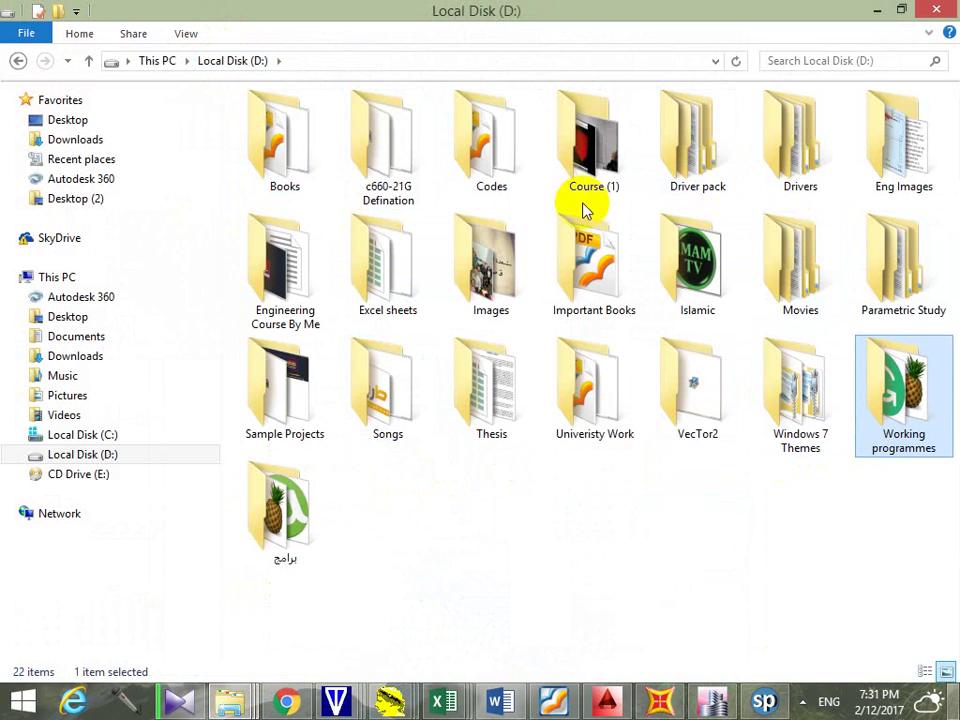
{"action": "double_click", "coordinate": [322, 278]}
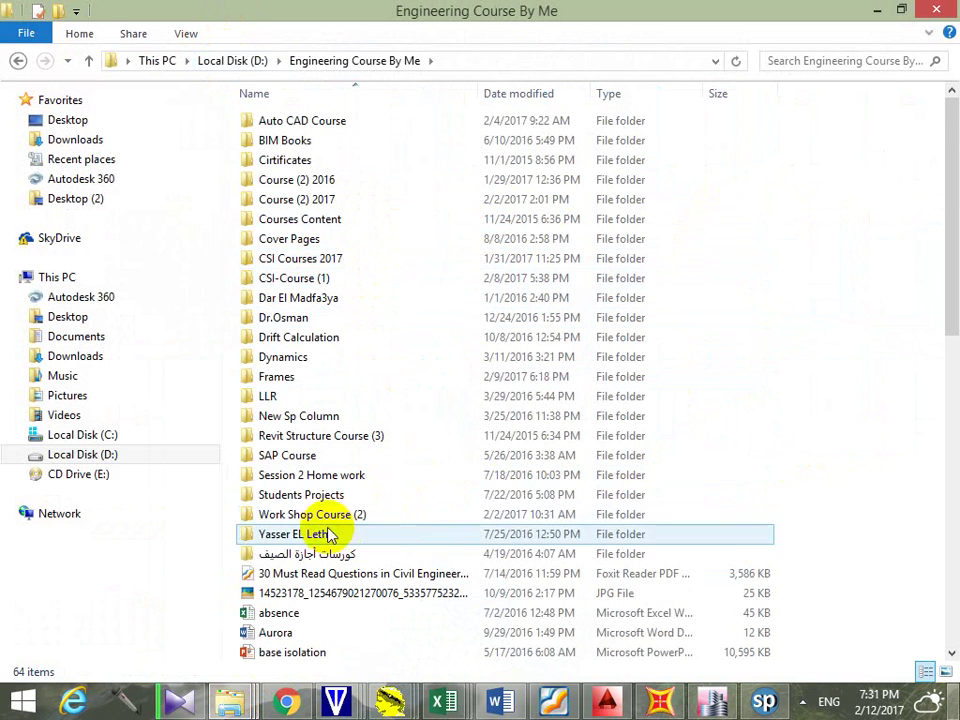
{"action": "double_click", "coordinate": [300, 278]}
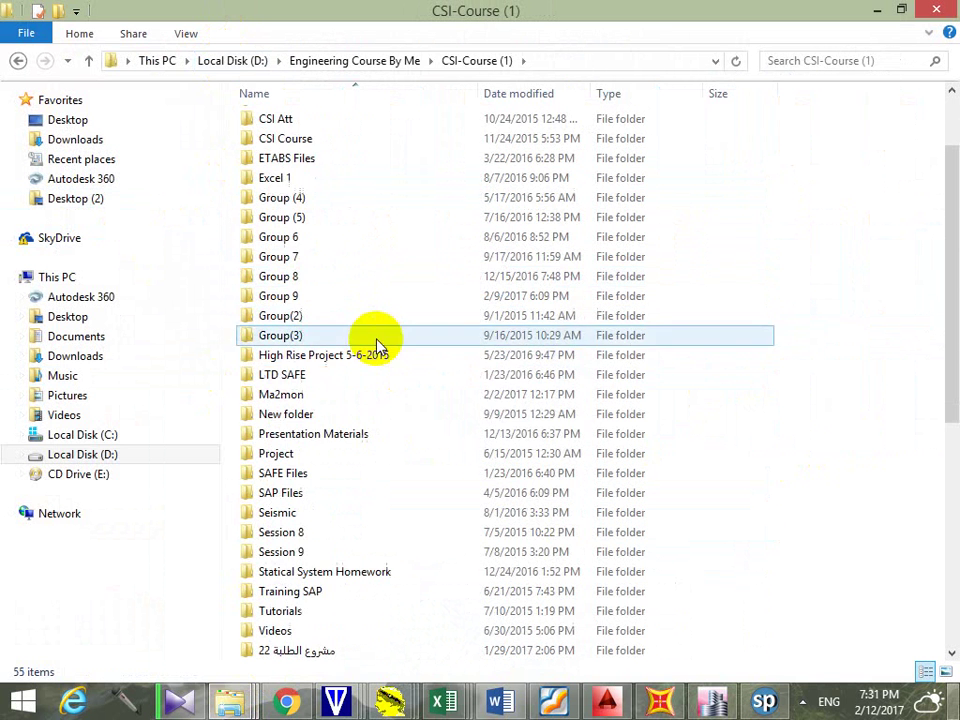
Check the Training SAP folder in CSI-Course (1), and return to the Engineering Course By Me folder
{"action": "scroll", "coordinate": [371, 410], "scroll_direction": "down", "scroll_amount": 2}
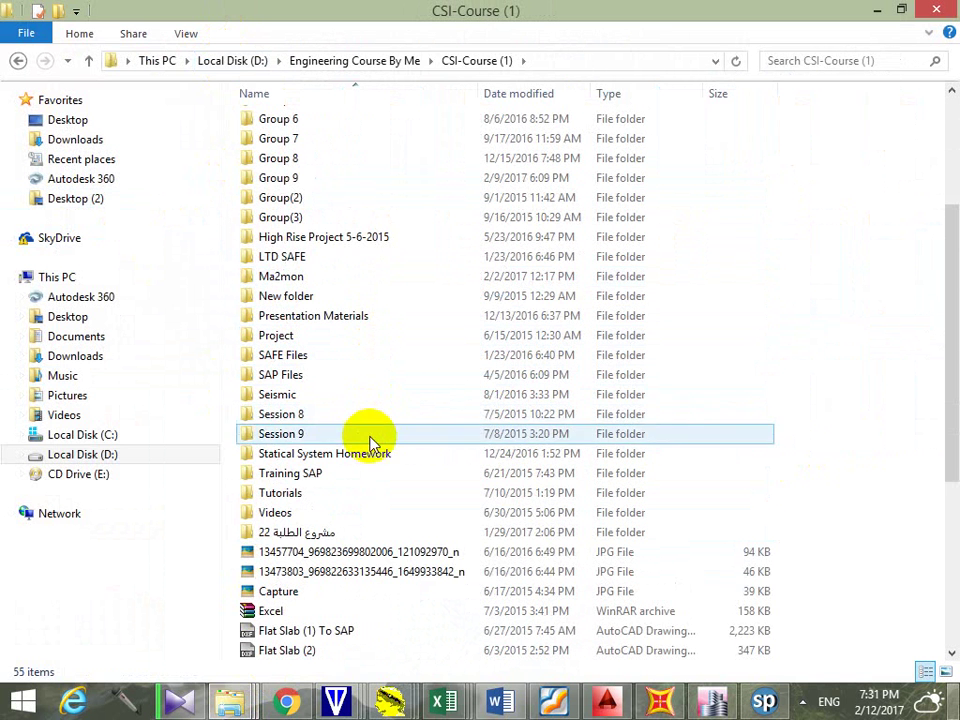
{"action": "left_click", "coordinate": [328, 476]}
{"action": "double_click", "coordinate": [328, 476]}
{"action": "left_click", "coordinate": [470, 62]}
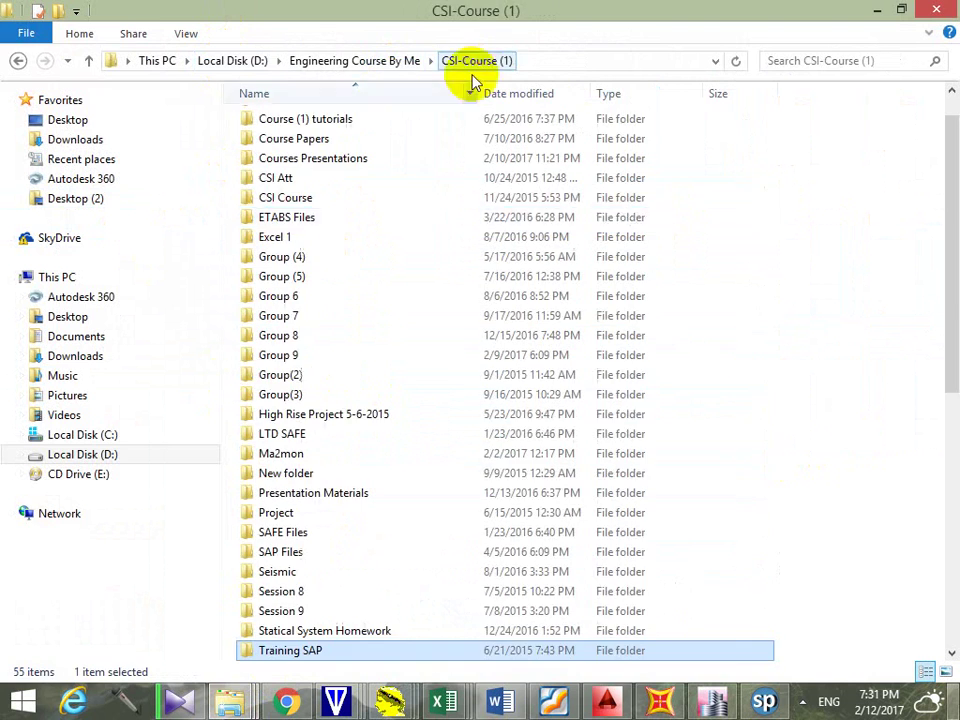
{"action": "left_click", "coordinate": [390, 59]}
Look through the files in Engineering Course By Me, check the Students Projects folder, and return to the parent folder
{"action": "scroll", "coordinate": [450, 396], "scroll_direction": "down", "scroll_amount": 4}
{"action": "scroll", "coordinate": [401, 433], "scroll_direction": "down", "scroll_amount": 6}
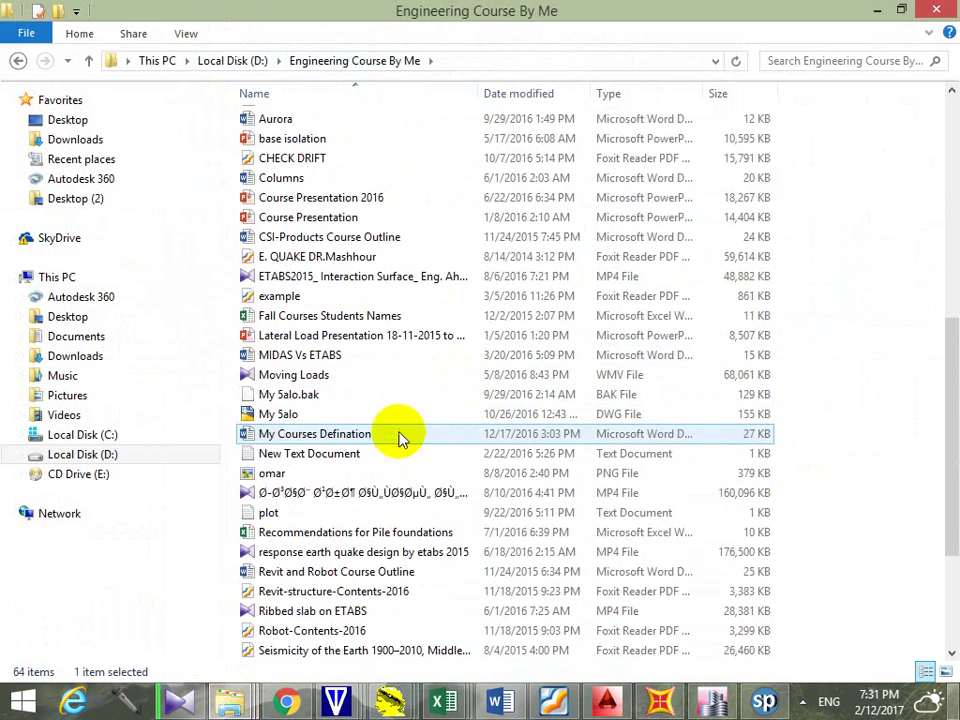
{"action": "scroll", "coordinate": [399, 435], "scroll_direction": "down", "scroll_amount": 1}
{"action": "scroll", "coordinate": [339, 326], "scroll_direction": "up", "scroll_amount": 8}
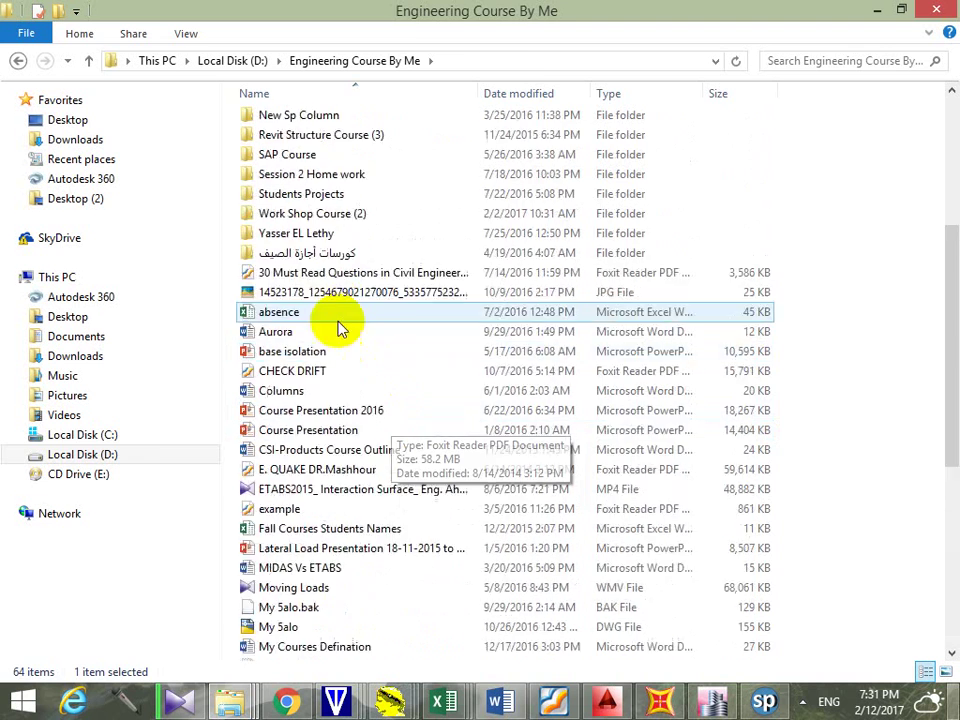
{"action": "double_click", "coordinate": [358, 256]}
{"action": "left_click", "coordinate": [354, 60]}
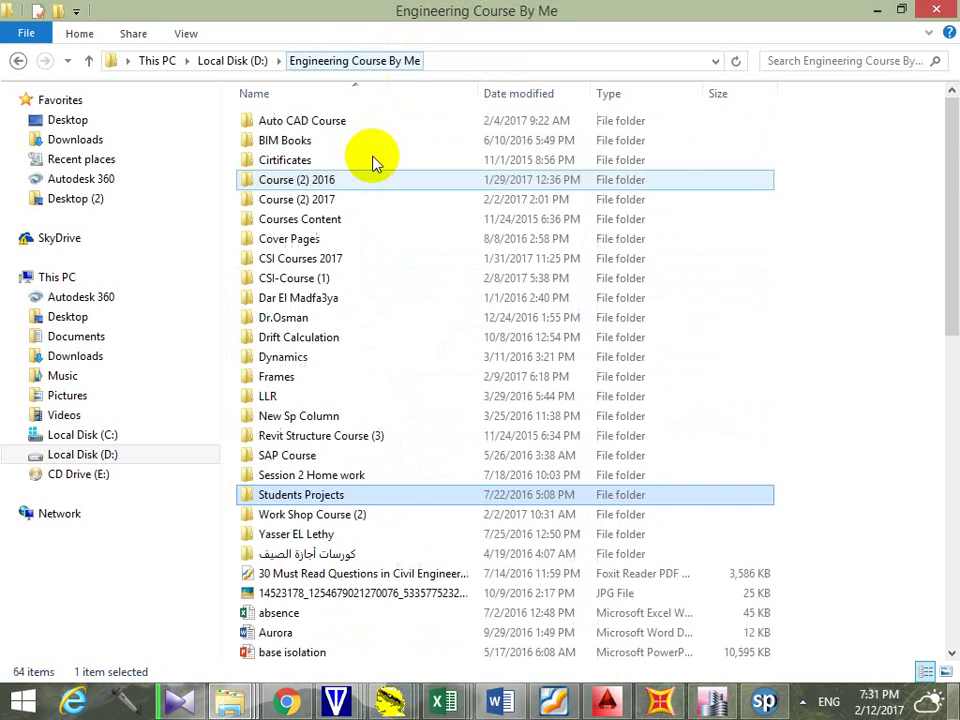
Open the Work Shop Course (2) folder and look through its subfolders and drawing files for course material
{"action": "double_click", "coordinate": [343, 514]}
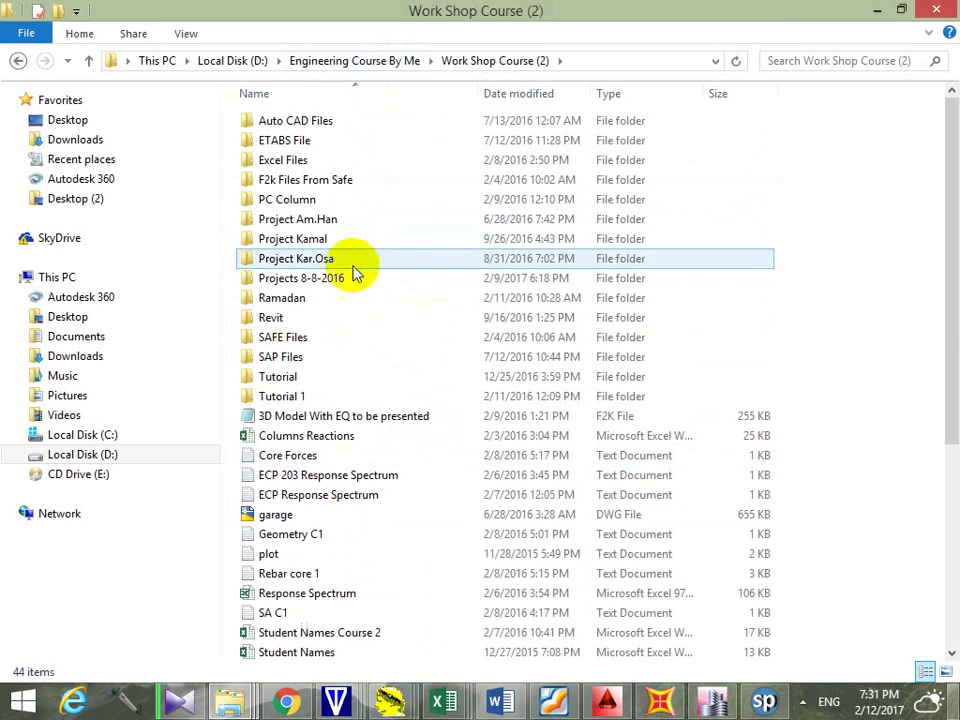
{"action": "scroll", "coordinate": [340, 505], "scroll_direction": "down", "scroll_amount": 5}
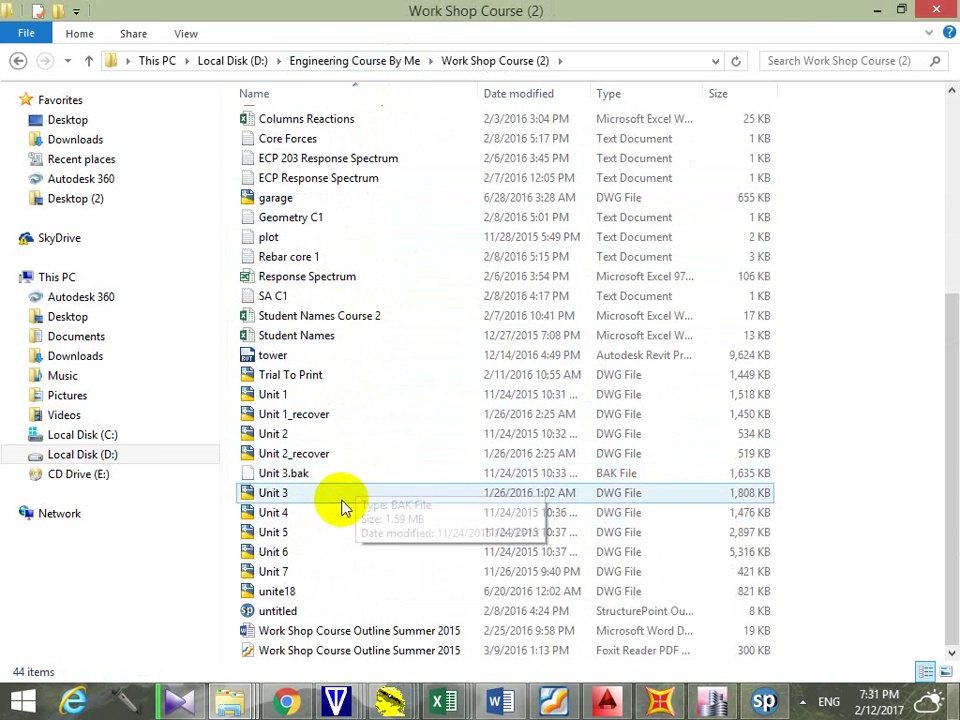
{"action": "scroll", "coordinate": [321, 272], "scroll_direction": "up", "scroll_amount": 3}
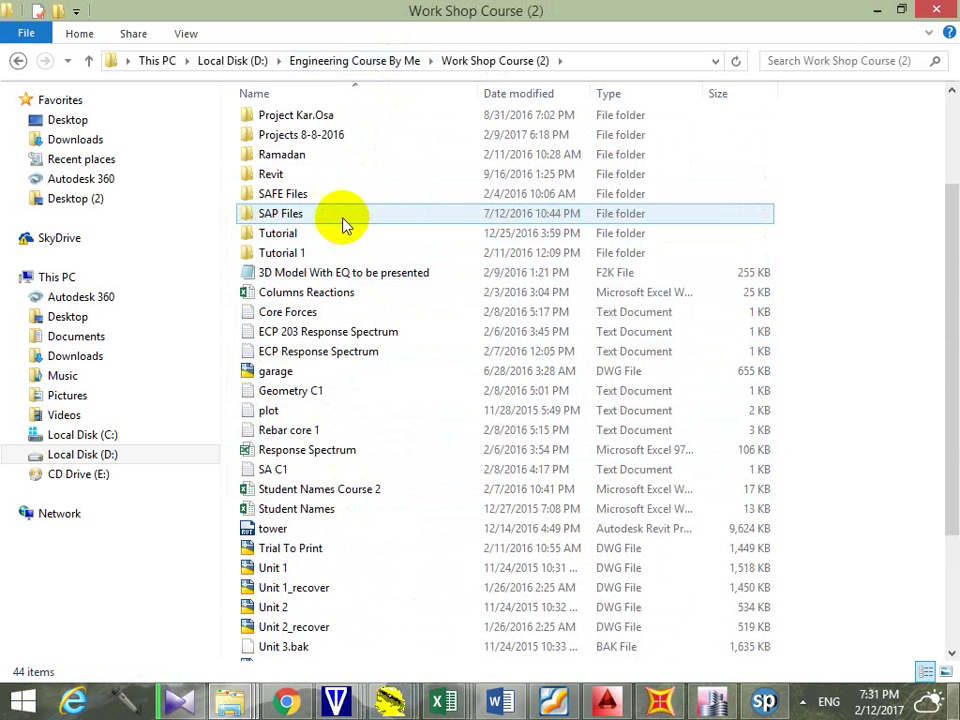
{"action": "left_click", "coordinate": [332, 232]}
{"action": "scroll", "coordinate": [331, 229], "scroll_direction": "up", "scroll_amount": 1}
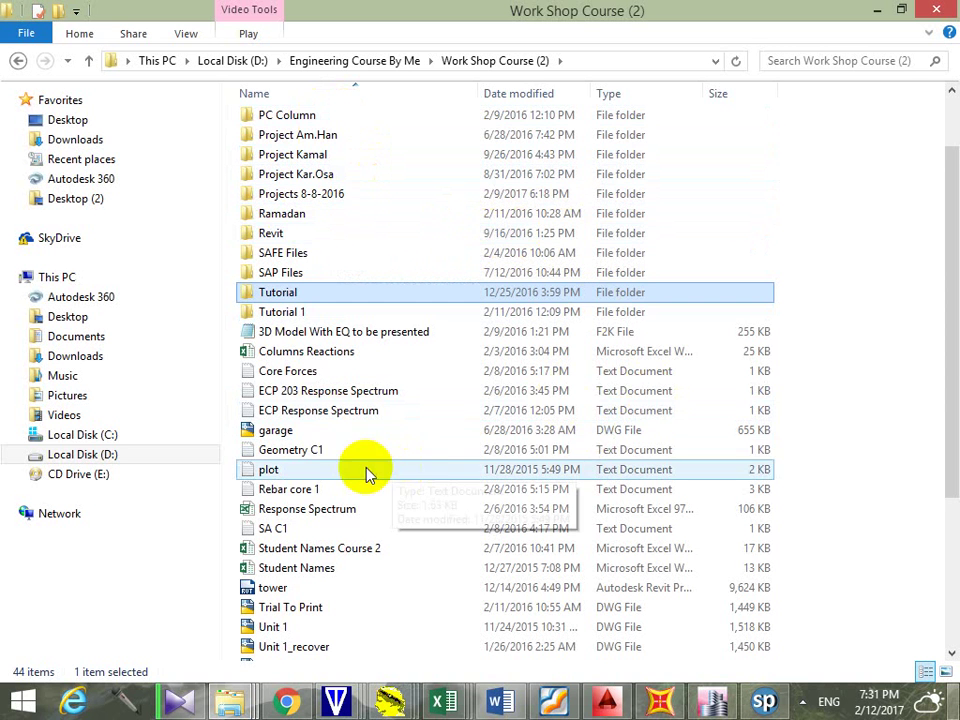
{"action": "left_click", "coordinate": [360, 610]}
{"action": "scroll", "coordinate": [370, 580], "scroll_direction": "down", "scroll_amount": 4}
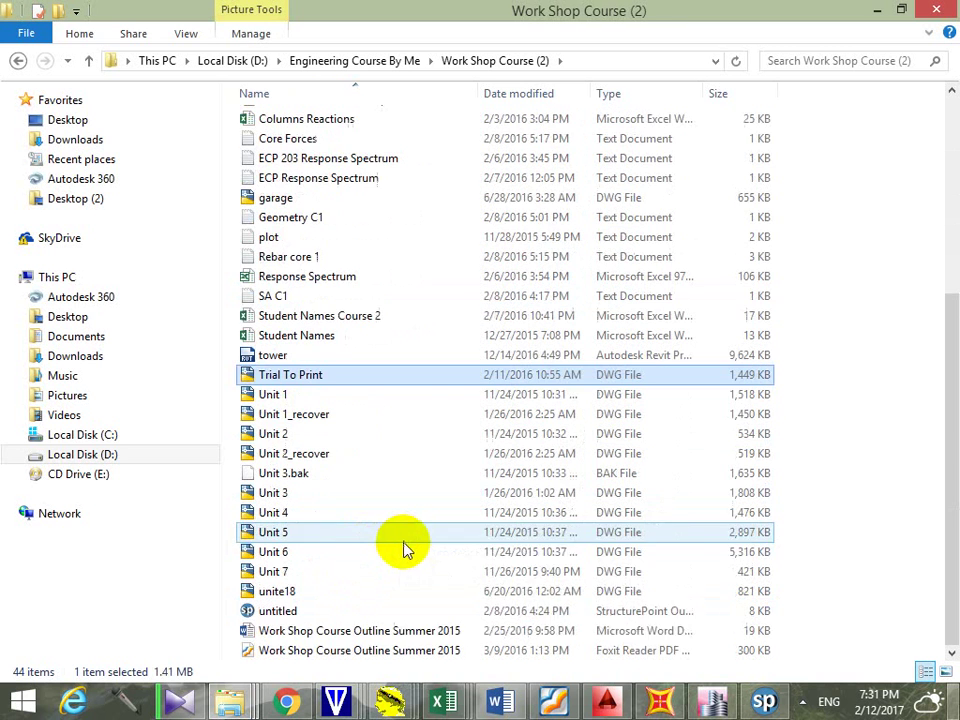
{"action": "scroll", "coordinate": [345, 237], "scroll_direction": "up", "scroll_amount": 5}
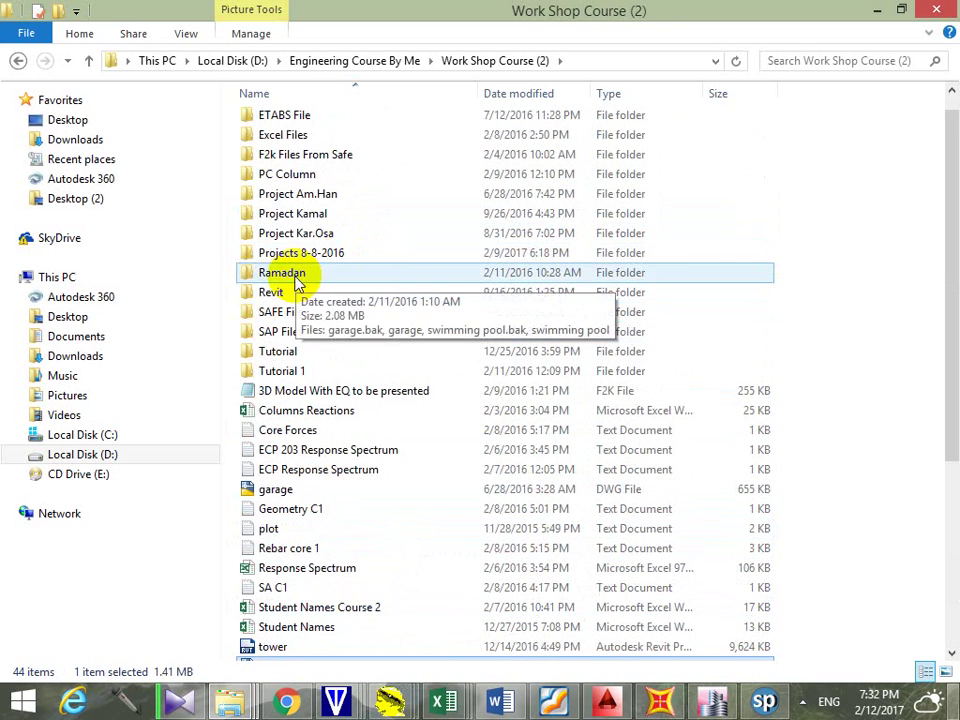
{"action": "scroll", "coordinate": [318, 242], "scroll_direction": "up", "scroll_amount": 1}
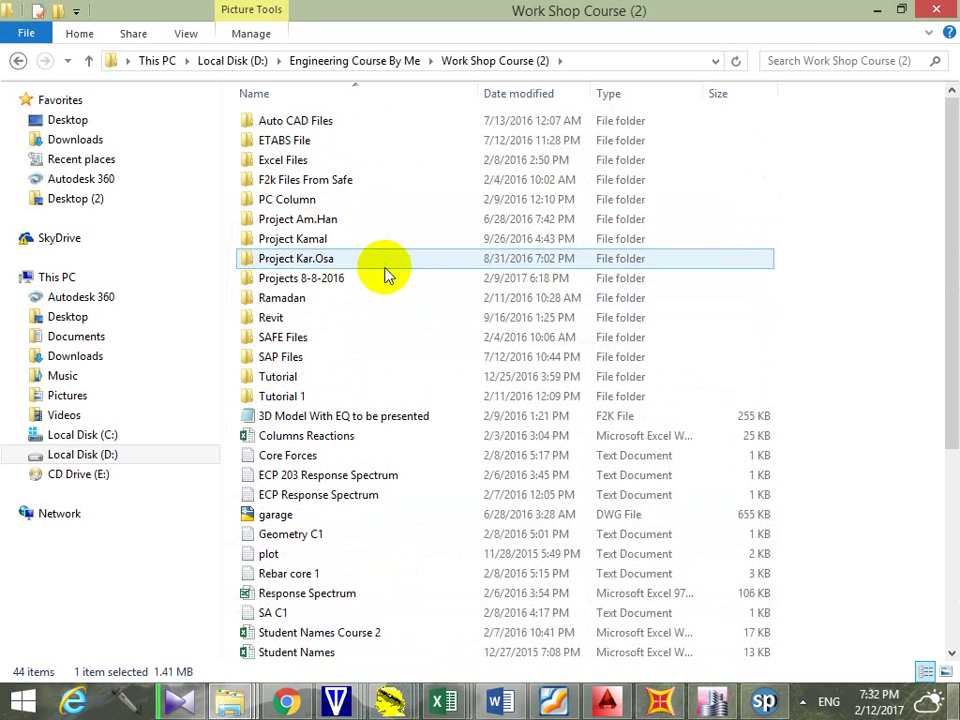
{"action": "left_click", "coordinate": [350, 280]}
{"action": "left_click", "coordinate": [340, 298]}
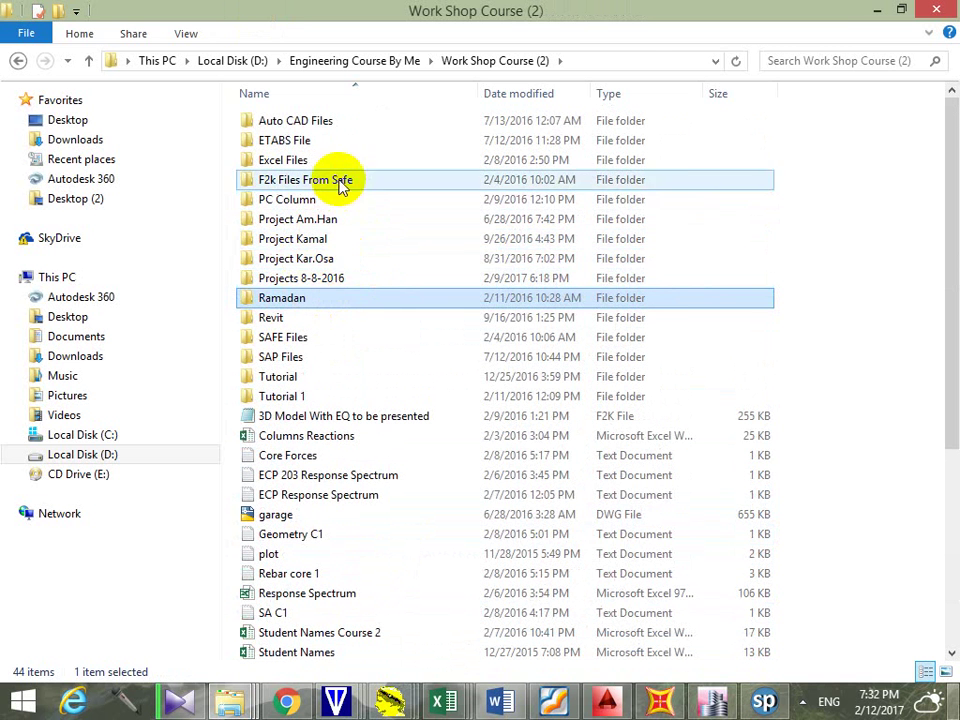
Check the Projects 8-8-2016 folder and its Auto CAD Files subfolder, and return to Work Shop Course (2)
{"action": "double_click", "coordinate": [364, 278]}
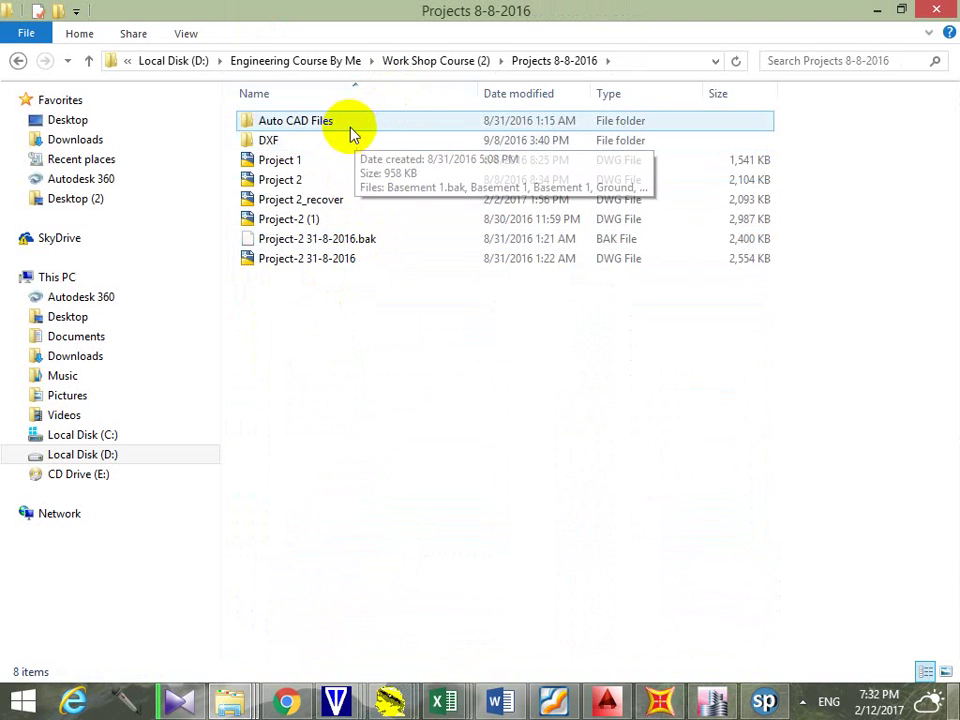
{"action": "left_click", "coordinate": [352, 121]}
{"action": "double_click", "coordinate": [352, 121]}
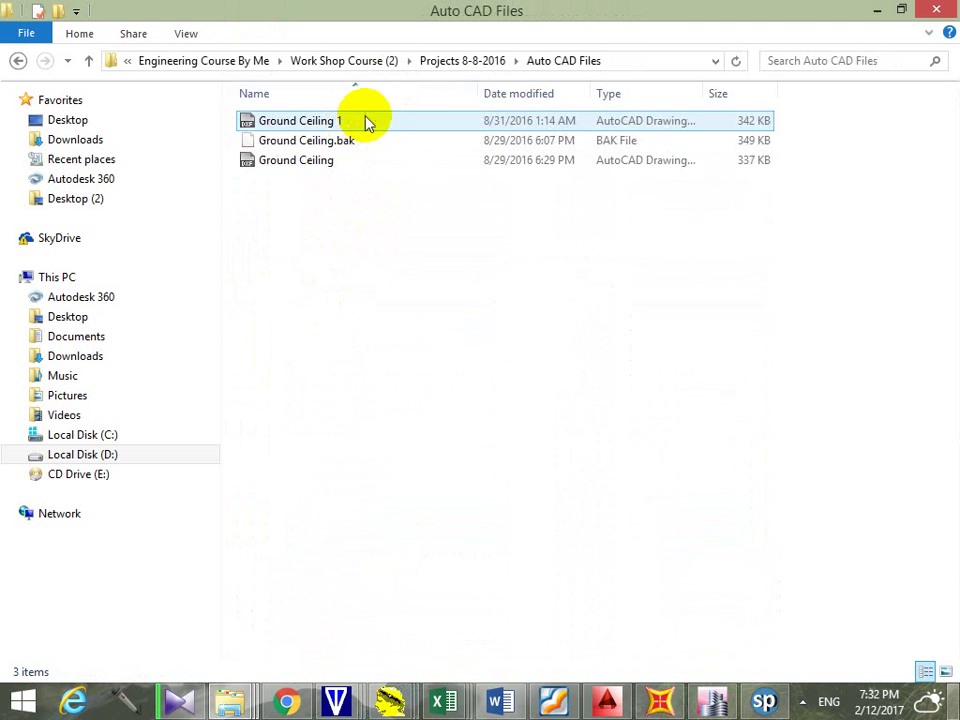
{"action": "left_click", "coordinate": [439, 58]}
{"action": "left_click", "coordinate": [386, 60]}
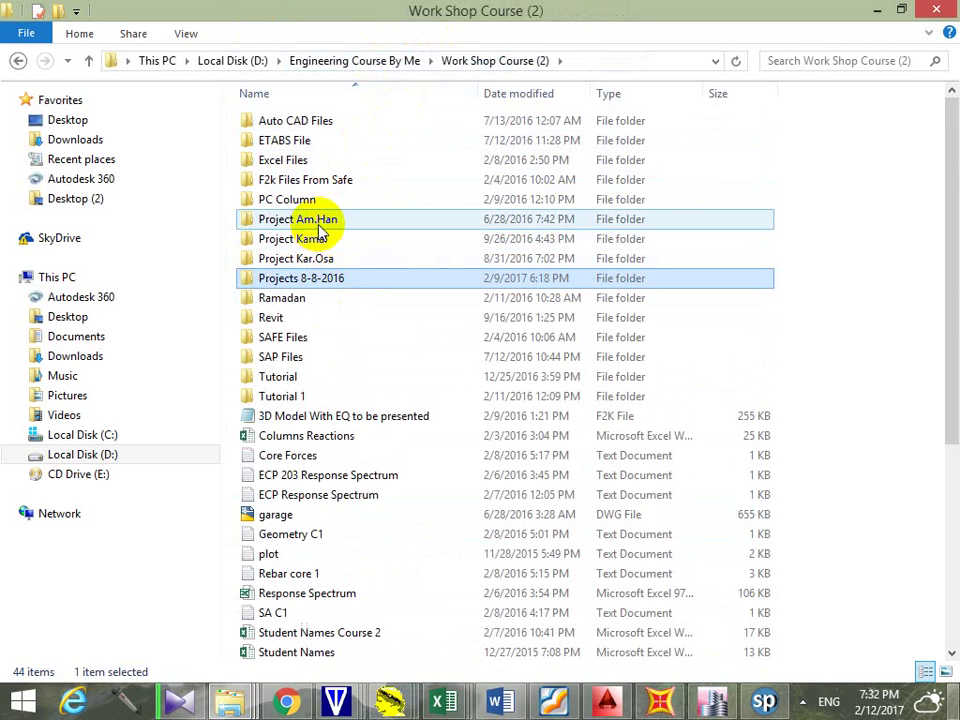
Look through the Auto CAD Files folder of Work Shop Course (2), and return to Engineering Course By Me
{"action": "double_click", "coordinate": [343, 122]}
{"action": "scroll", "coordinate": [400, 170], "scroll_direction": "down", "scroll_amount": 1}
{"action": "scroll", "coordinate": [405, 175], "scroll_direction": "down", "scroll_amount": 9}
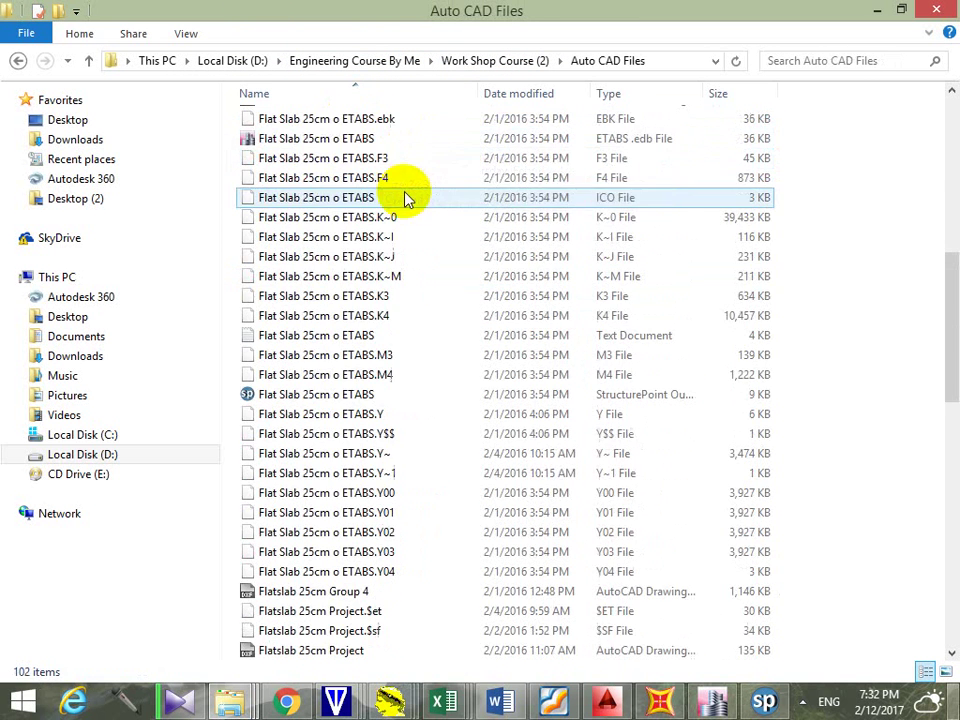
{"action": "left_click", "coordinate": [471, 60]}
{"action": "left_click", "coordinate": [377, 58]}
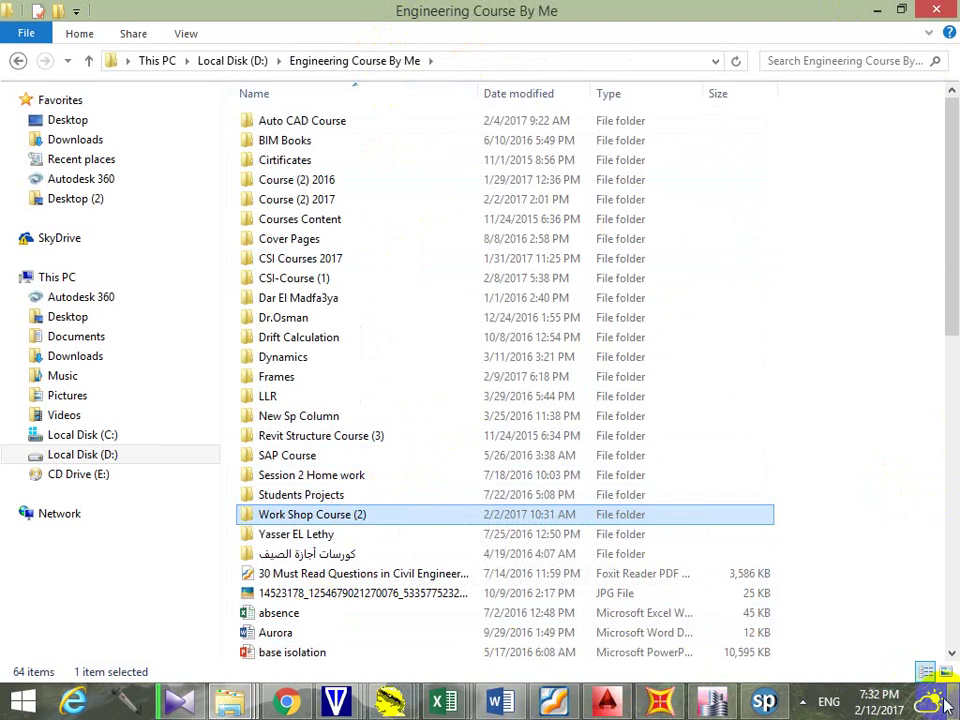
Check the Wi-Fi connection in the system's network list and close the list
{"action": "left_click", "coordinate": [802, 701]}
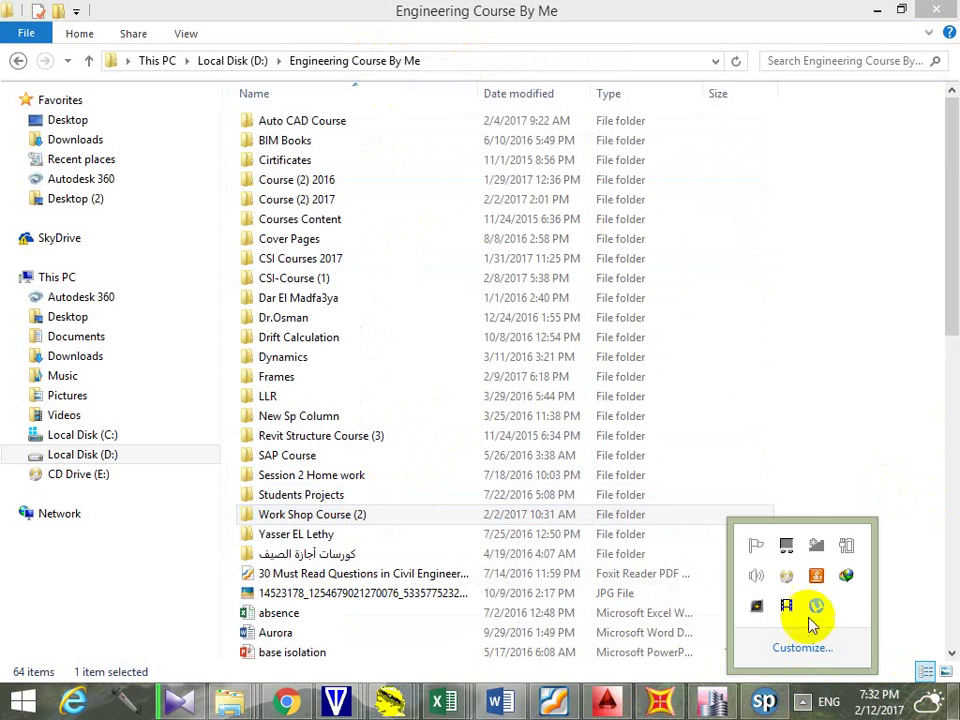
{"action": "left_click", "coordinate": [818, 546]}
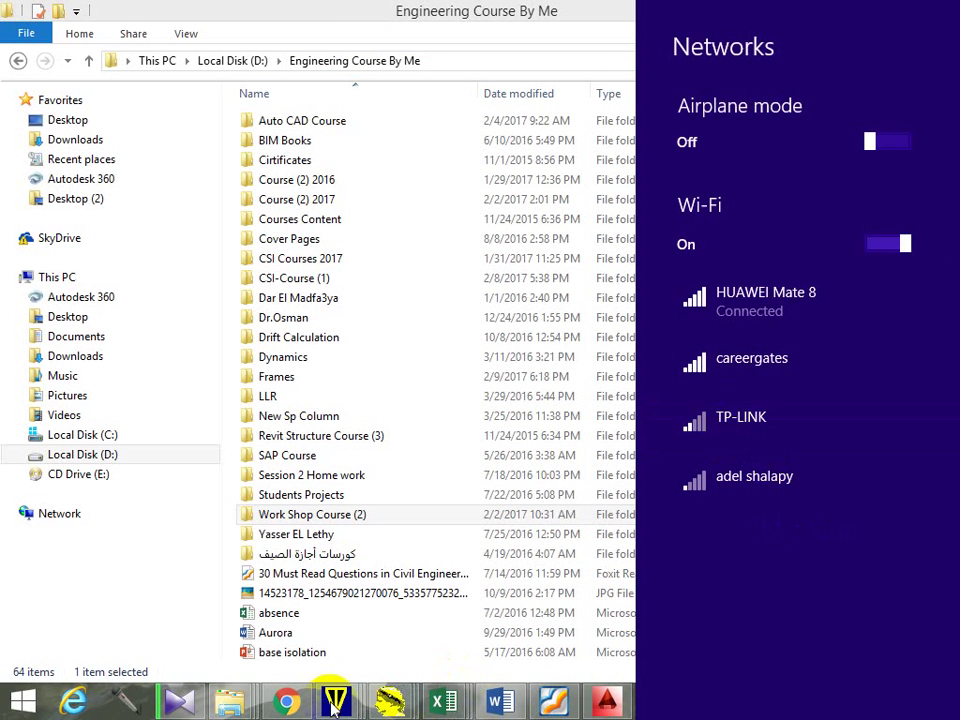
{"action": "left_click", "coordinate": [426, 70]}
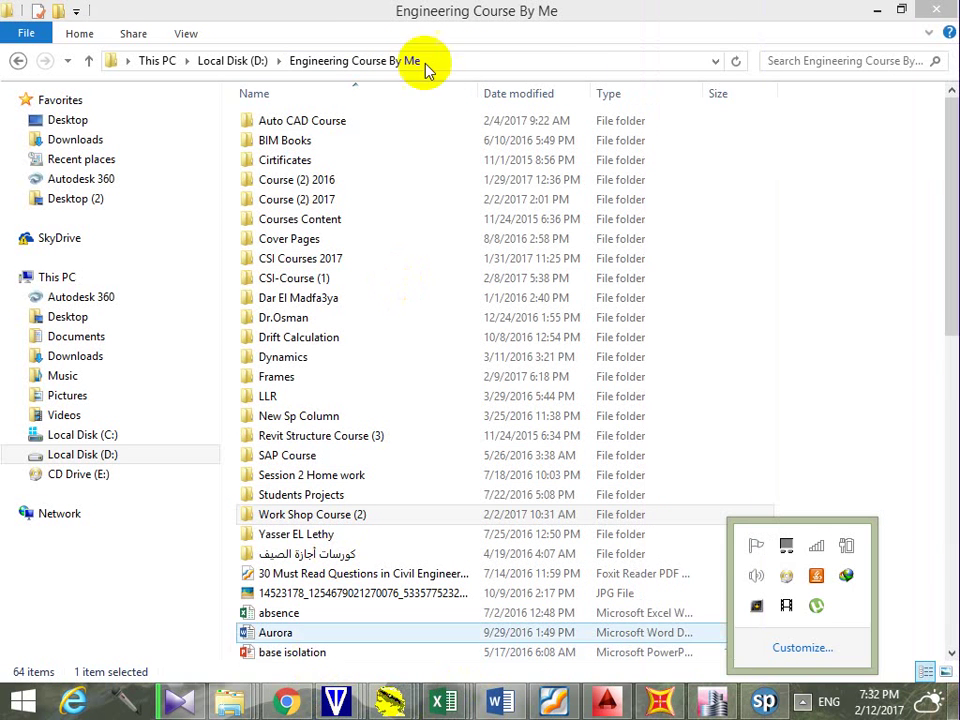
Switch to Chrome, open the bookmarked Google Drive course folder in a new tab, and open its Course (1) folder
{"action": "left_click", "coordinate": [290, 700]}
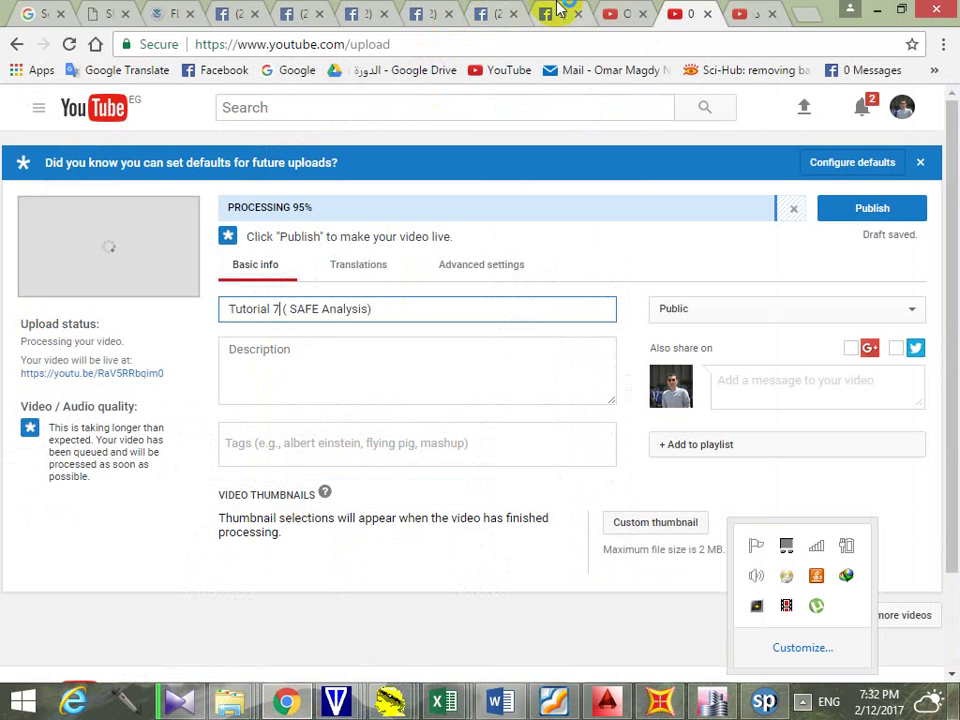
{"action": "left_click", "coordinate": [808, 16]}
{"action": "left_click", "coordinate": [366, 70]}
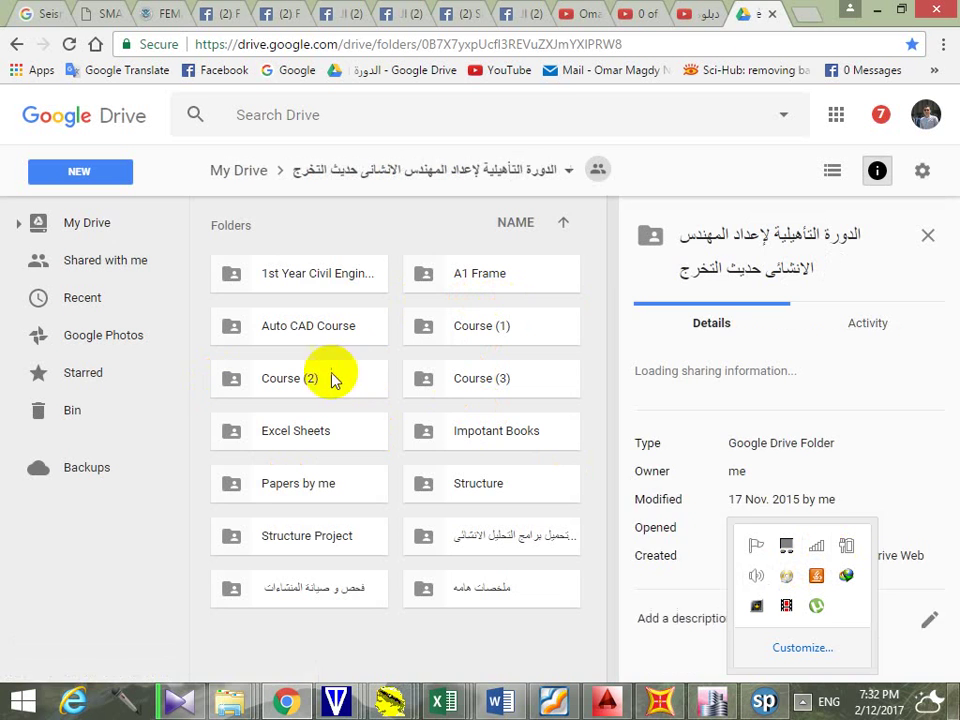
{"action": "left_click", "coordinate": [476, 337]}
{"action": "double_click", "coordinate": [476, 337]}
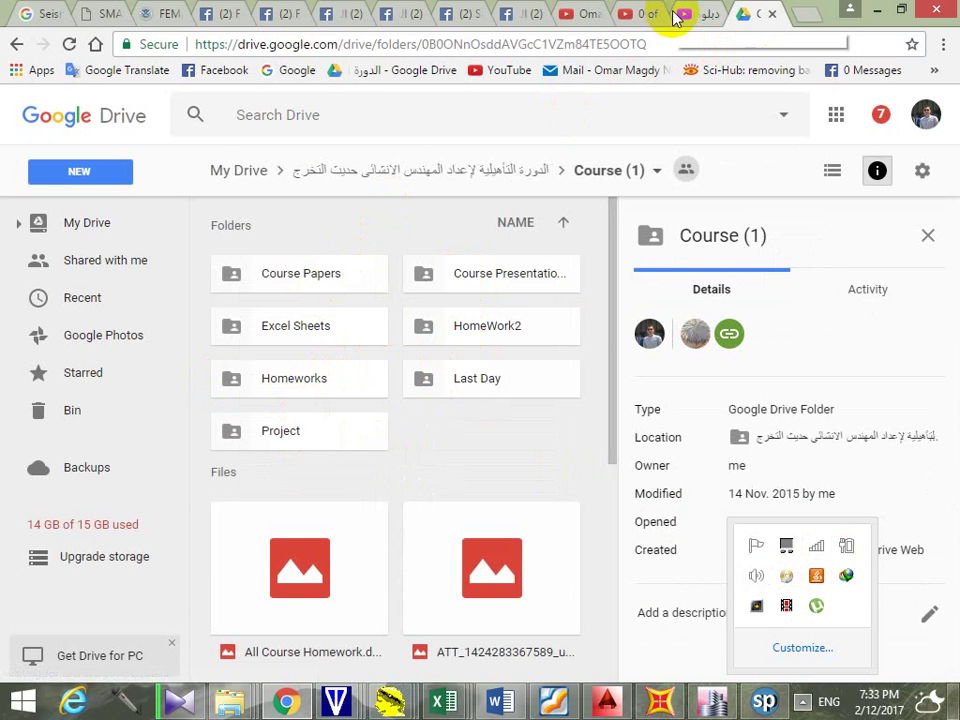
Open the Last Day folder in Course (1) and download Training.dwg
{"action": "left_click", "coordinate": [490, 379]}
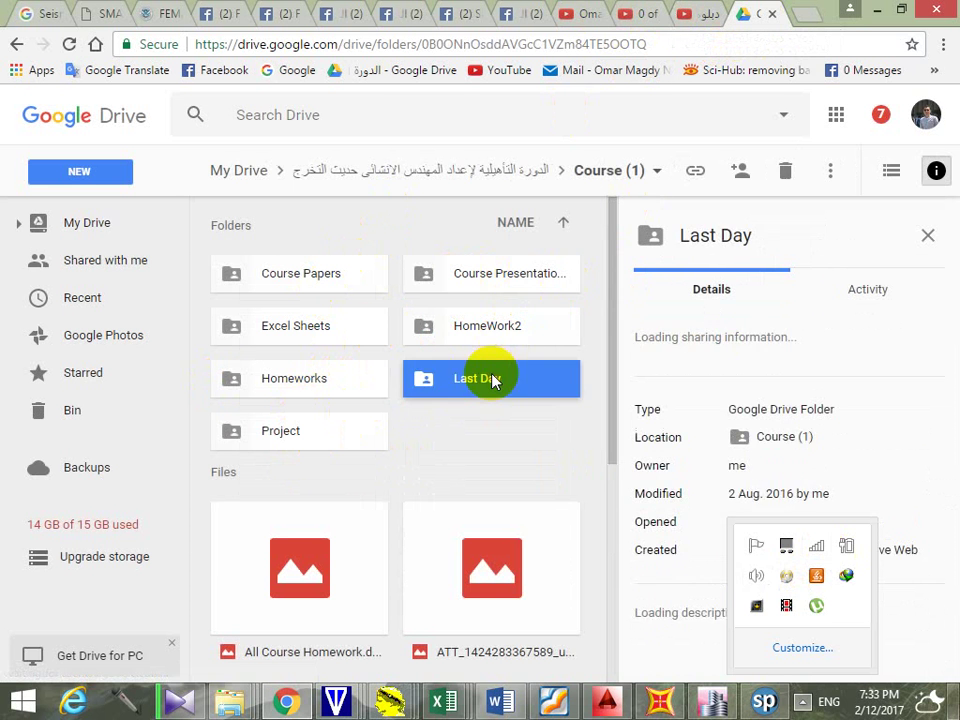
{"action": "double_click", "coordinate": [490, 379]}
{"action": "double_click", "coordinate": [332, 392]}
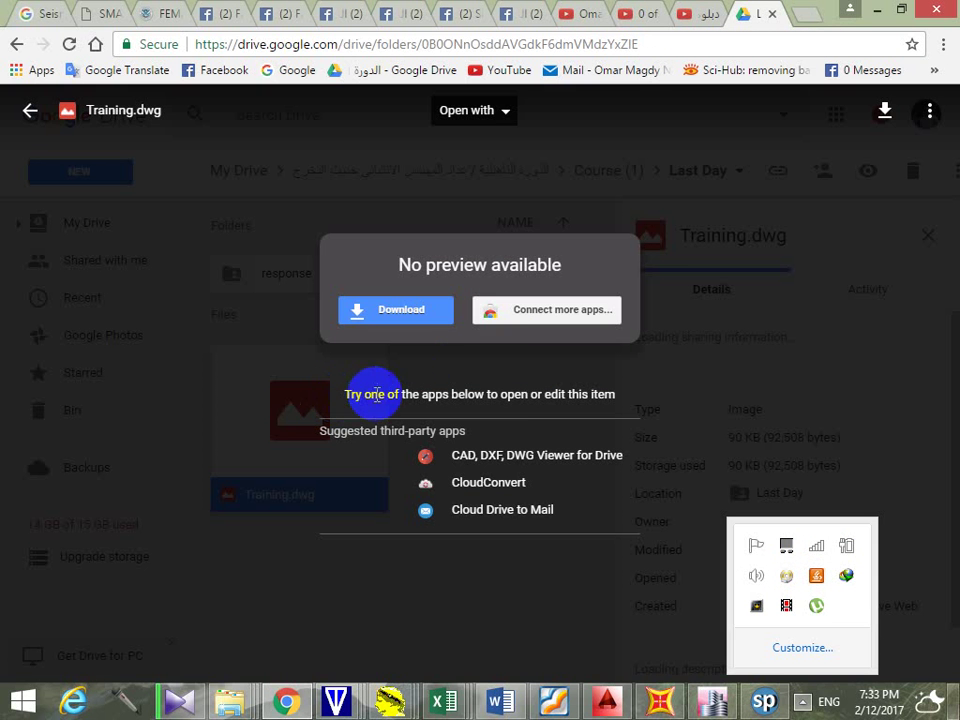
{"action": "left_click", "coordinate": [420, 310]}
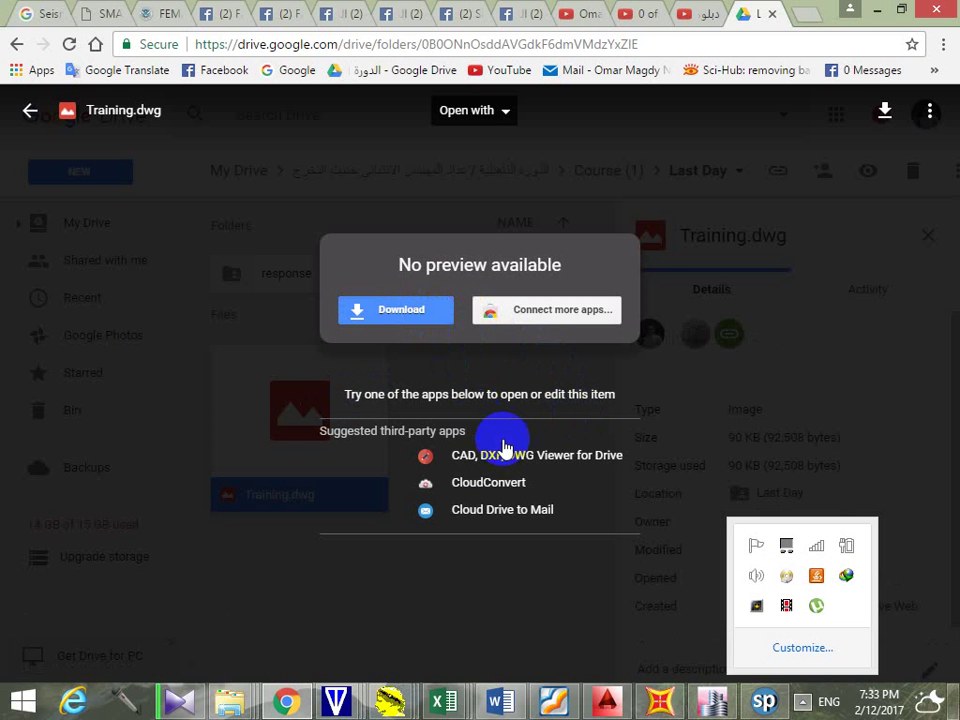
{"action": "left_click", "coordinate": [885, 115]}
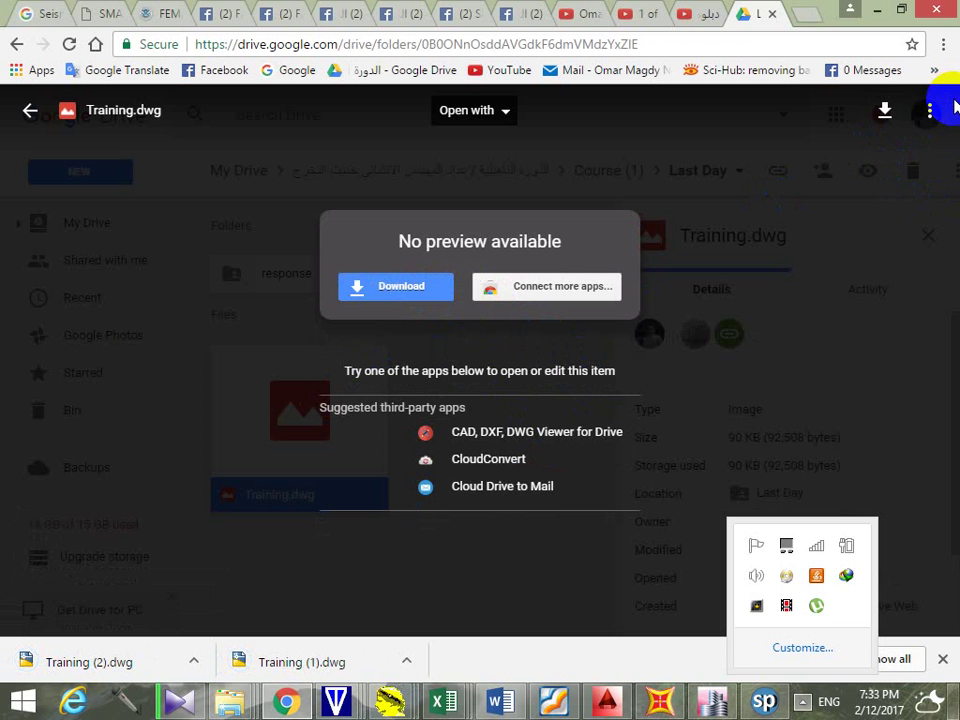
Show the downloaded drawing in the Downloads folder and open the Training DWG file there in AutoCAD
{"action": "right_click", "coordinate": [297, 651]}
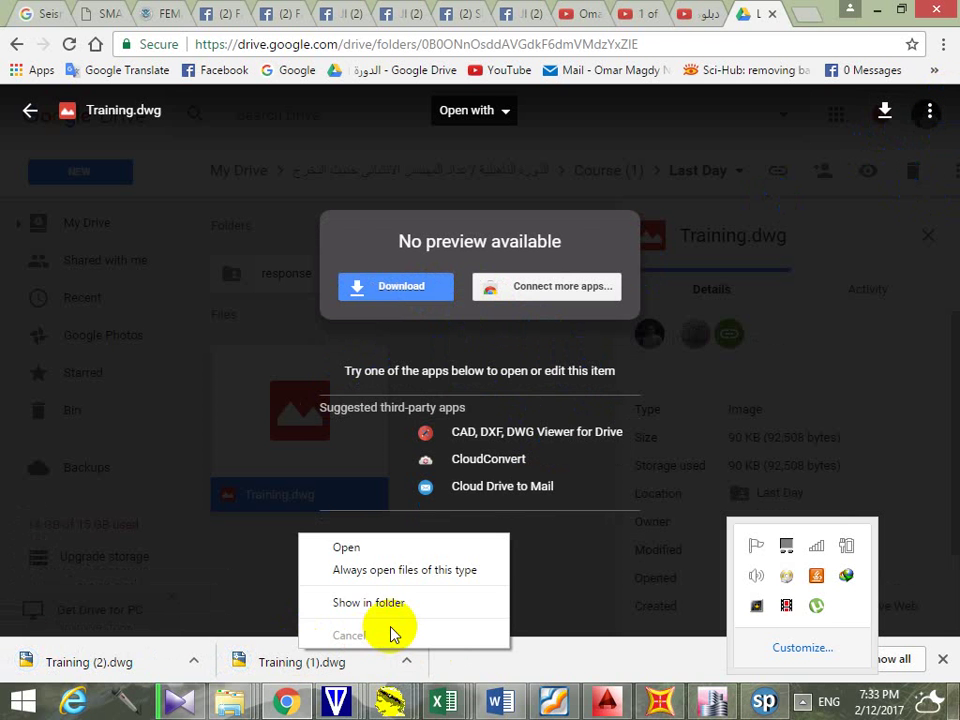
{"action": "left_click", "coordinate": [394, 604]}
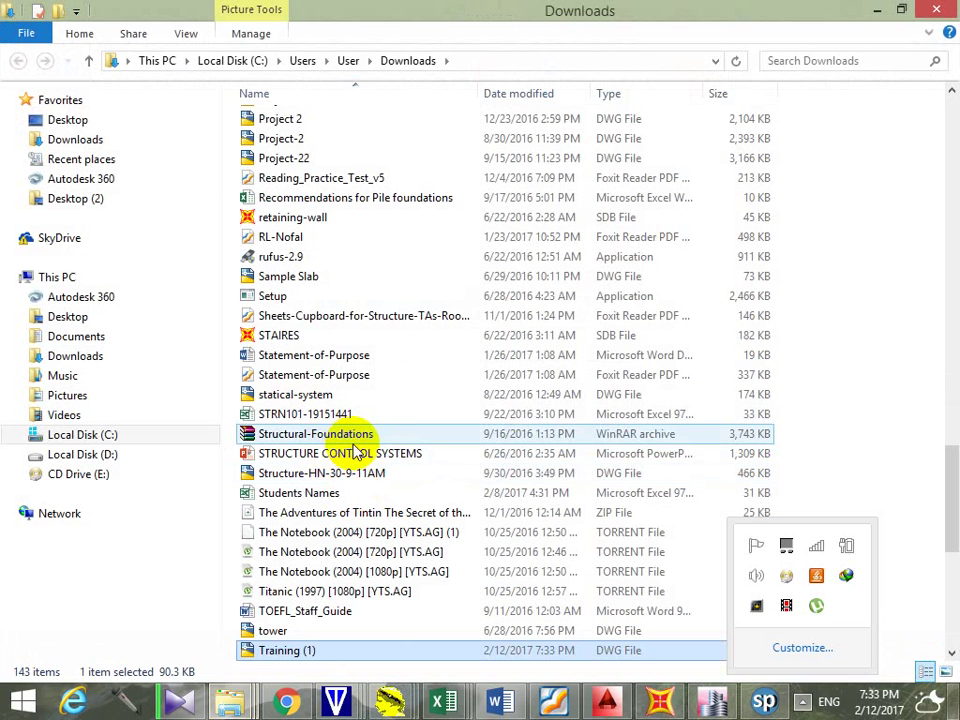
{"action": "scroll", "coordinate": [407, 396], "scroll_direction": "down", "scroll_amount": 1}
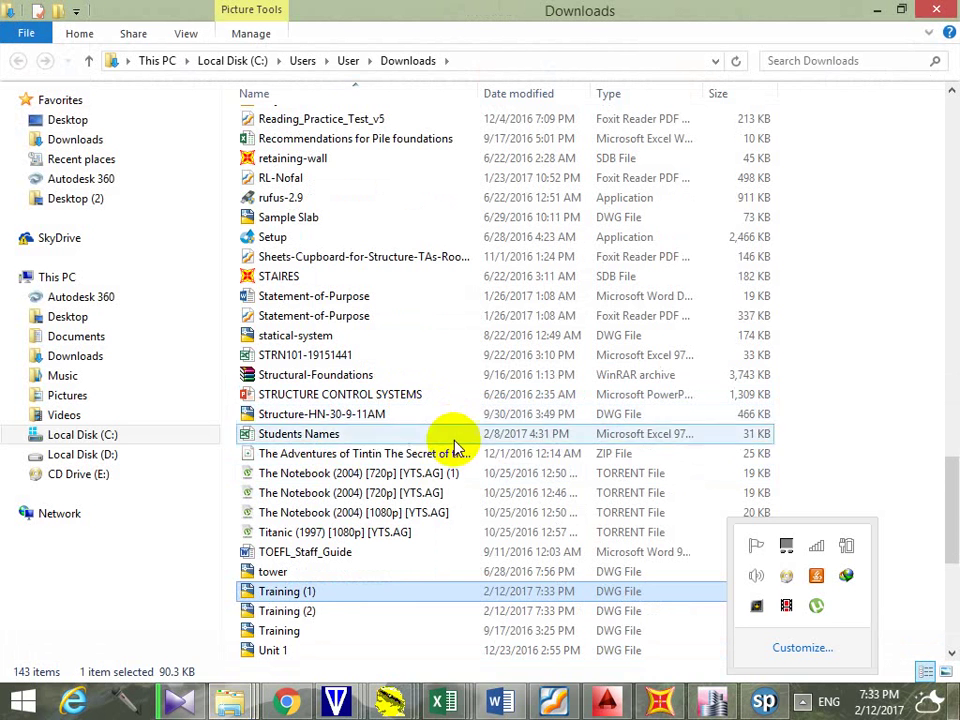
{"action": "left_click", "coordinate": [392, 632]}
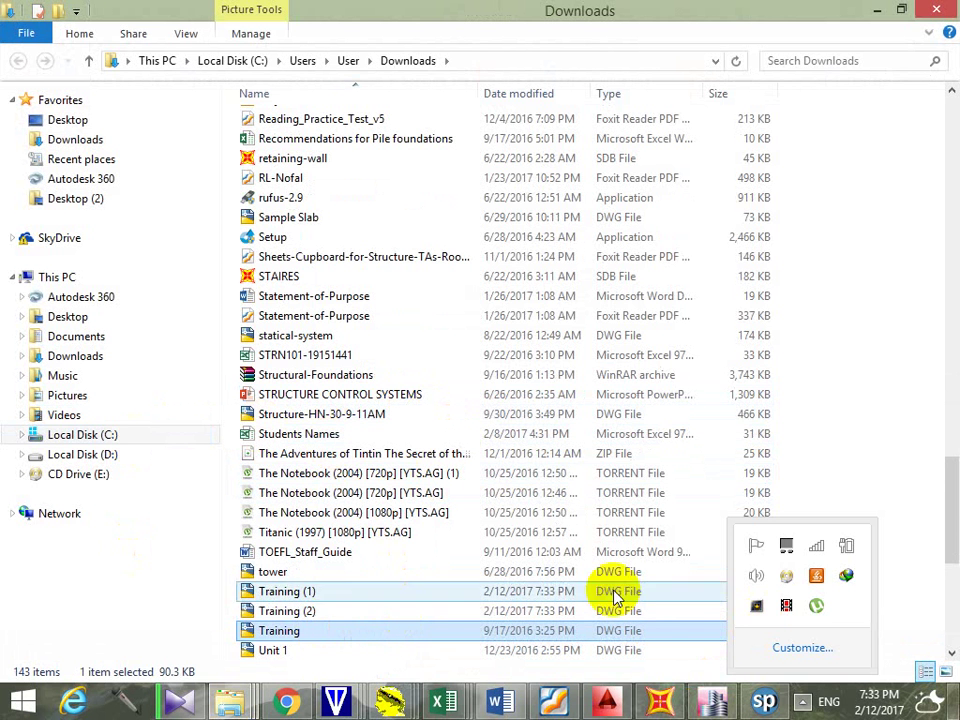
{"action": "double_click", "coordinate": [330, 632]}
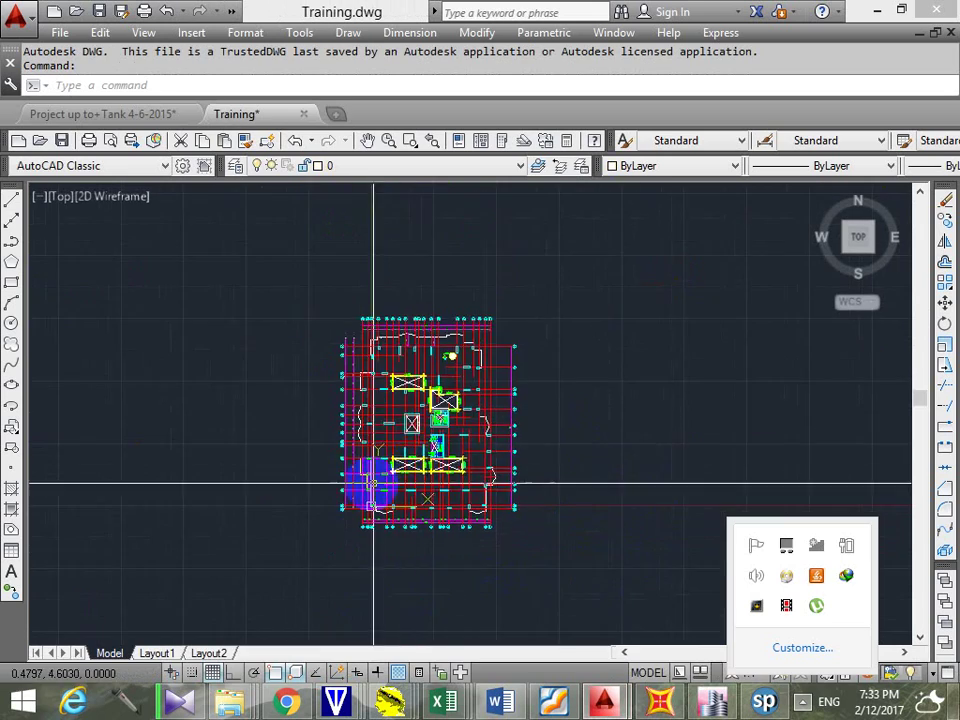
Examine the Training floor plan's overall layout, and select the slab outline to check its extent around the building
{"action": "scroll", "coordinate": [400, 482], "scroll_direction": "up", "scroll_amount": 5}
{"action": "middle_click_drag", "start_coordinate": [424, 481], "coordinate": [396, 493]}
{"action": "scroll", "coordinate": [489, 399], "scroll_direction": "down", "scroll_amount": 3}
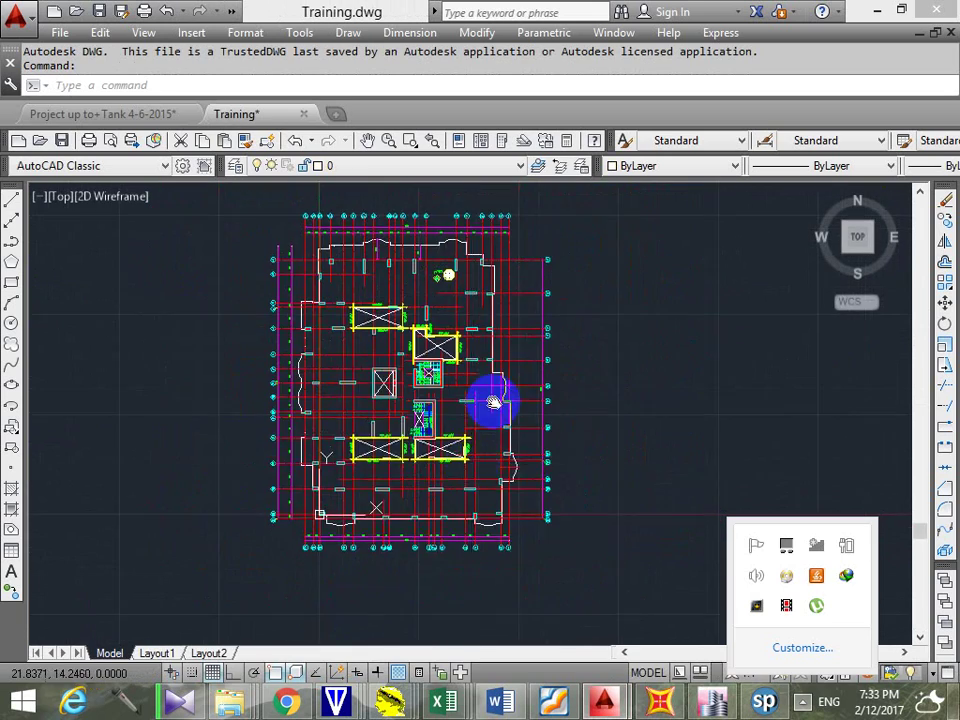
{"action": "mouse_move", "coordinate": [489, 399]}
{"action": "middle_mouse_down"}
{"action": "mouse_move", "coordinate": [541, 392]}
{"action": "mouse_move", "coordinate": [506, 405]}
{"action": "middle_mouse_up"}
{"action": "scroll", "coordinate": [564, 399], "scroll_direction": "up", "scroll_amount": 4}
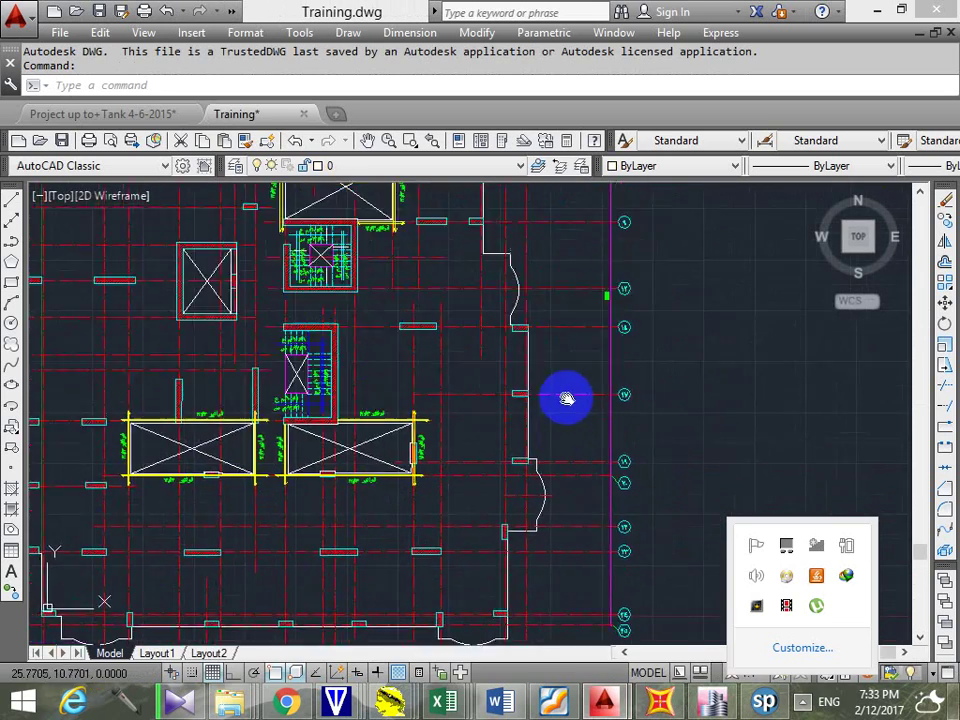
{"action": "scroll", "coordinate": [597, 410], "scroll_direction": "up", "scroll_amount": 4}
{"action": "left_click", "coordinate": [542, 489]}
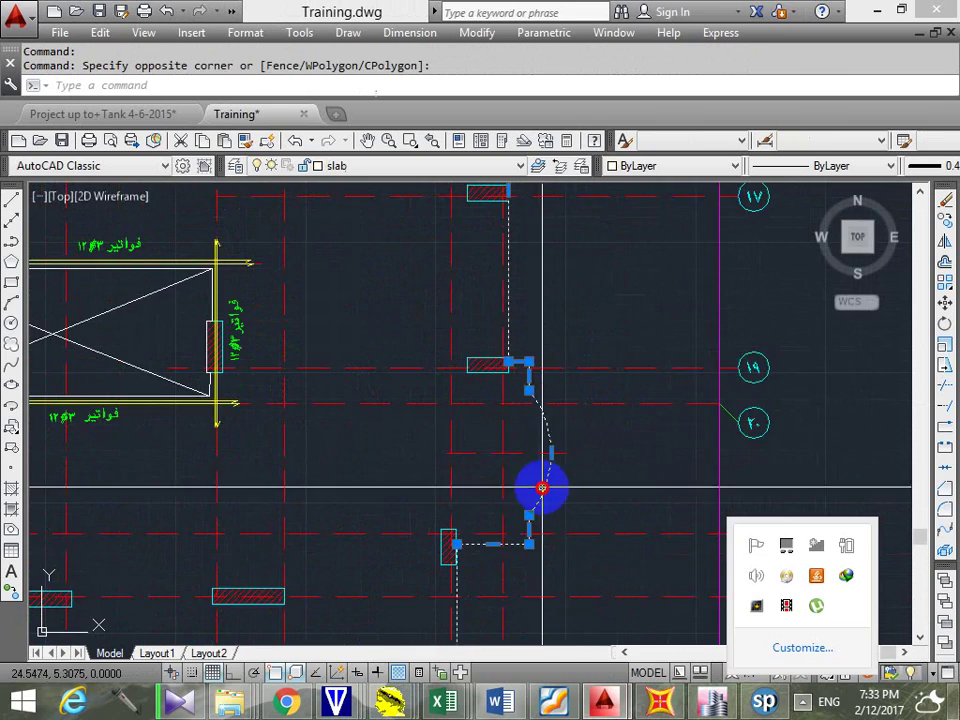
{"action": "scroll", "coordinate": [580, 440], "scroll_direction": "down", "scroll_amount": 4}
{"action": "scroll", "coordinate": [580, 440], "scroll_direction": "down", "scroll_amount": 3}
{"action": "middle_click_drag", "start_coordinate": [531, 279], "coordinate": [531, 396]}
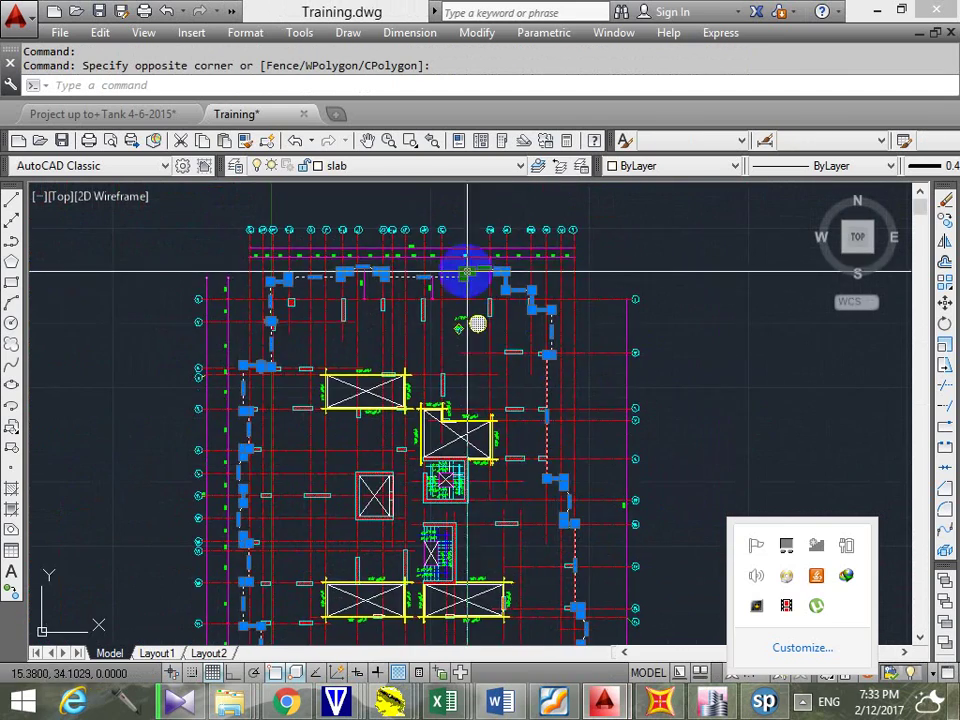
{"action": "scroll", "coordinate": [567, 305], "scroll_direction": "up", "scroll_amount": 4}
{"action": "scroll", "coordinate": [567, 305], "scroll_direction": "down", "scroll_amount": 4}
{"action": "middle_click_drag", "start_coordinate": [471, 261], "coordinate": [527, 320]}
Select the outline of the column beside the lower stair core to inspect it, and clear the whole selection
{"action": "scroll", "coordinate": [527, 320], "scroll_direction": "up", "scroll_amount": 8}
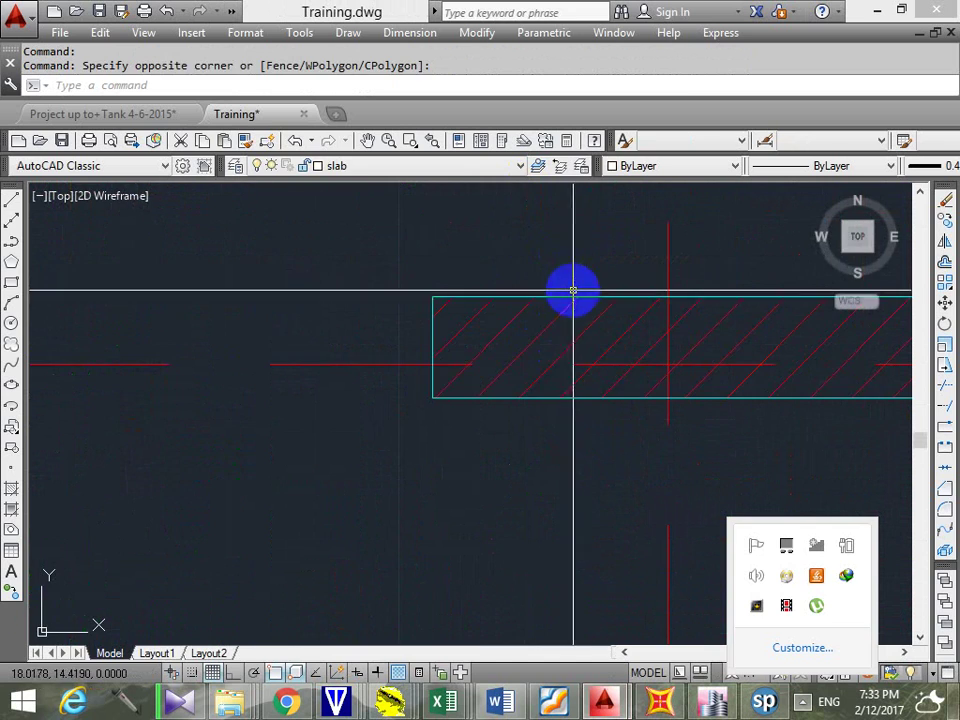
{"action": "left_click", "coordinate": [560, 298]}
{"action": "scroll", "coordinate": [560, 298], "scroll_direction": "down", "scroll_amount": 7}
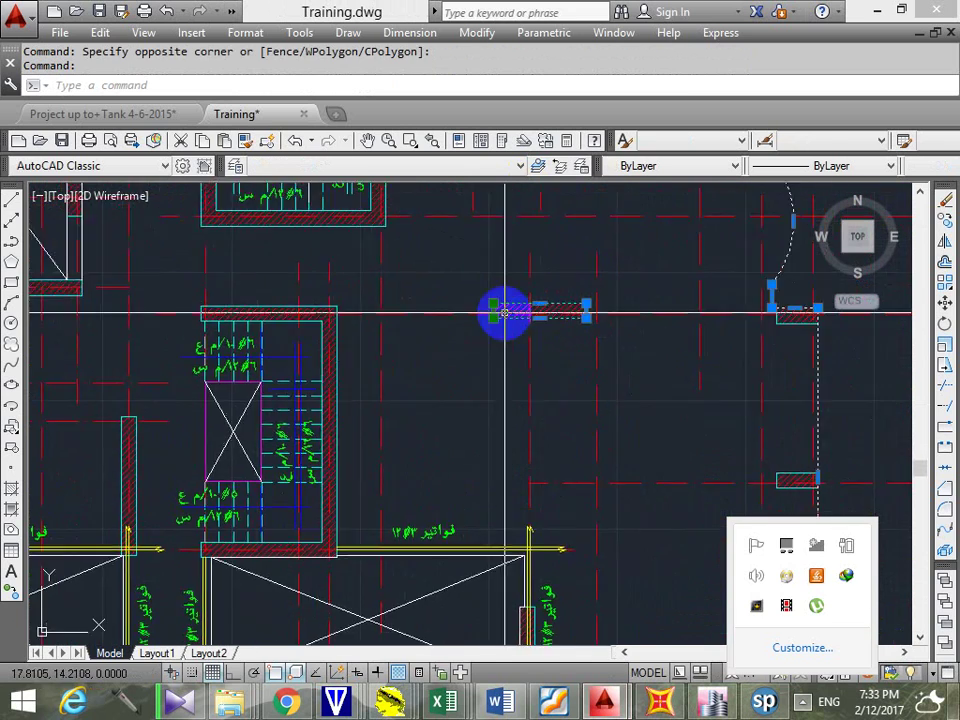
{"action": "key", "text": "Escape"}
{"action": "scroll", "coordinate": [510, 325], "scroll_direction": "down", "scroll_amount": 2}
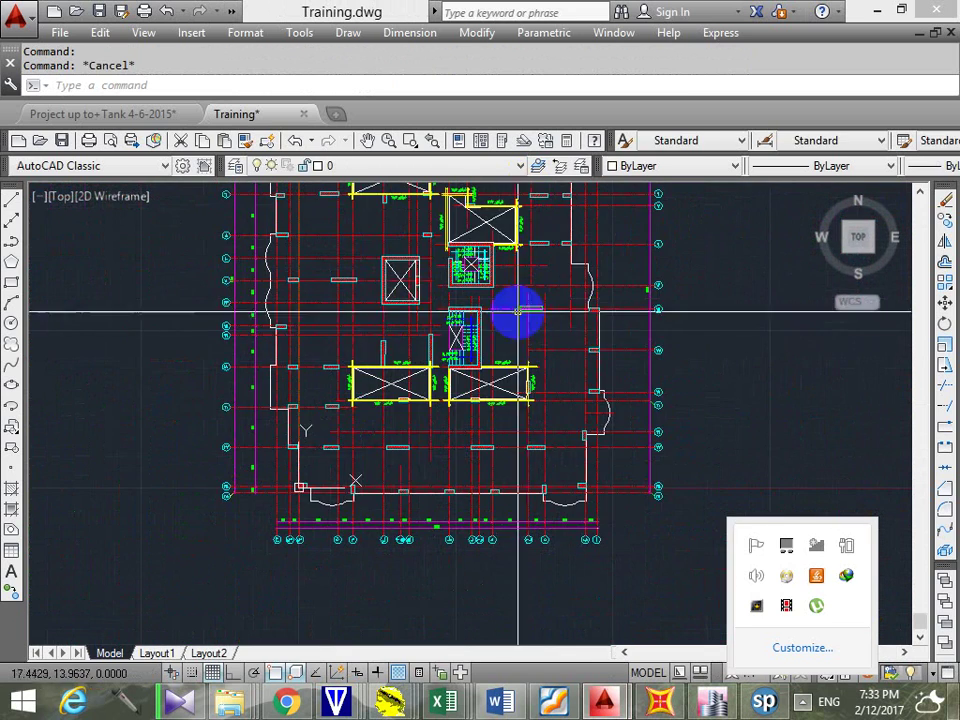
Examine the stair cores, elevator core, shaft openings and surrounding columns across the Training floor plan
{"action": "scroll", "coordinate": [460, 388], "scroll_direction": "up", "scroll_amount": 5}
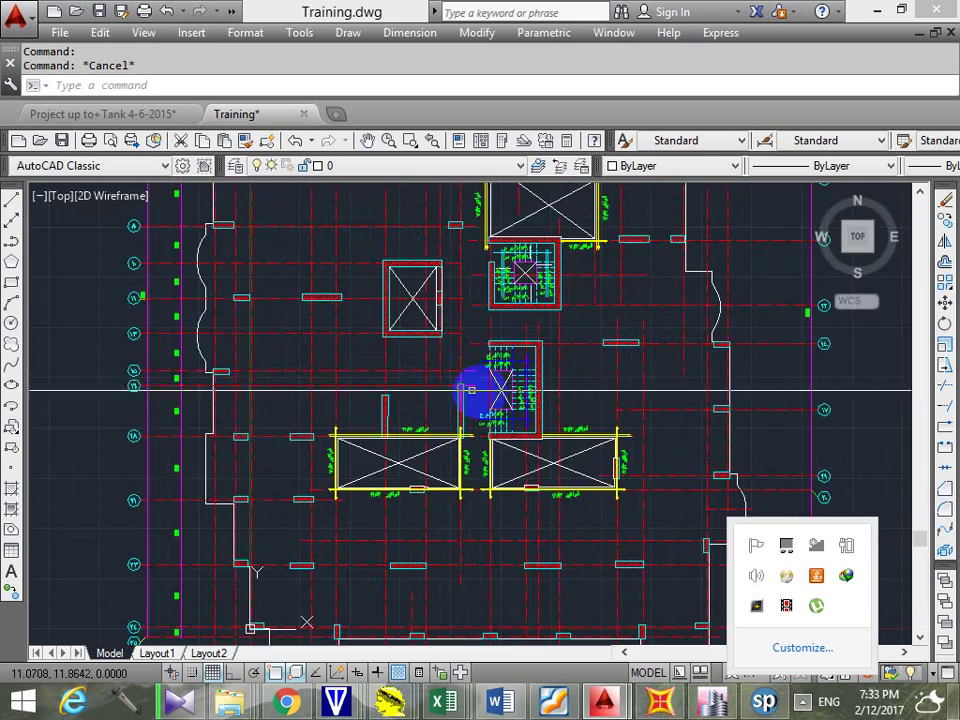
{"action": "middle_click_drag", "start_coordinate": [497, 405], "coordinate": [514, 443]}
{"action": "scroll", "coordinate": [455, 420], "scroll_direction": "up", "scroll_amount": 2}
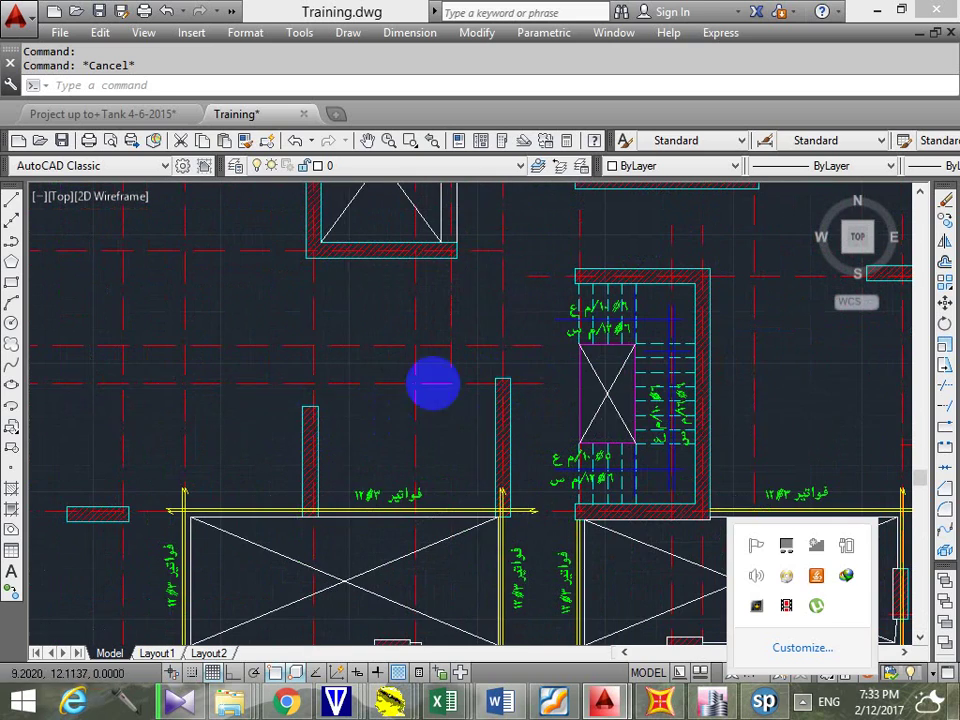
{"action": "scroll", "coordinate": [433, 383], "scroll_direction": "down", "scroll_amount": 2}
{"action": "scroll", "coordinate": [355, 357], "scroll_direction": "up", "scroll_amount": 2}
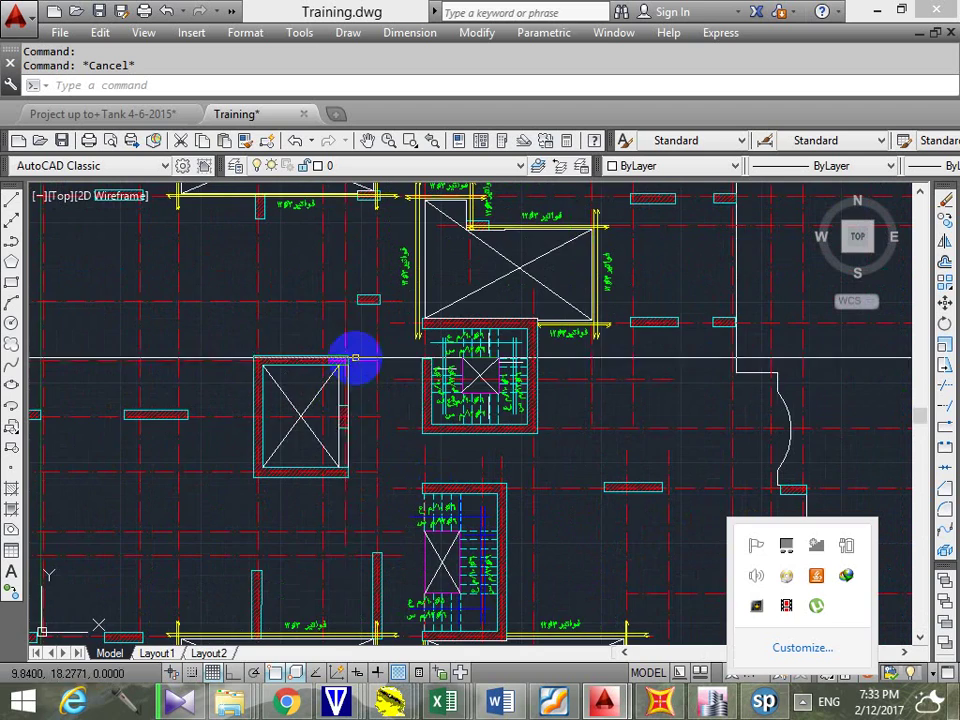
{"action": "middle_click_drag", "start_coordinate": [346, 437], "coordinate": [263, 475]}
{"action": "scroll", "coordinate": [455, 367], "scroll_direction": "down", "scroll_amount": 3}
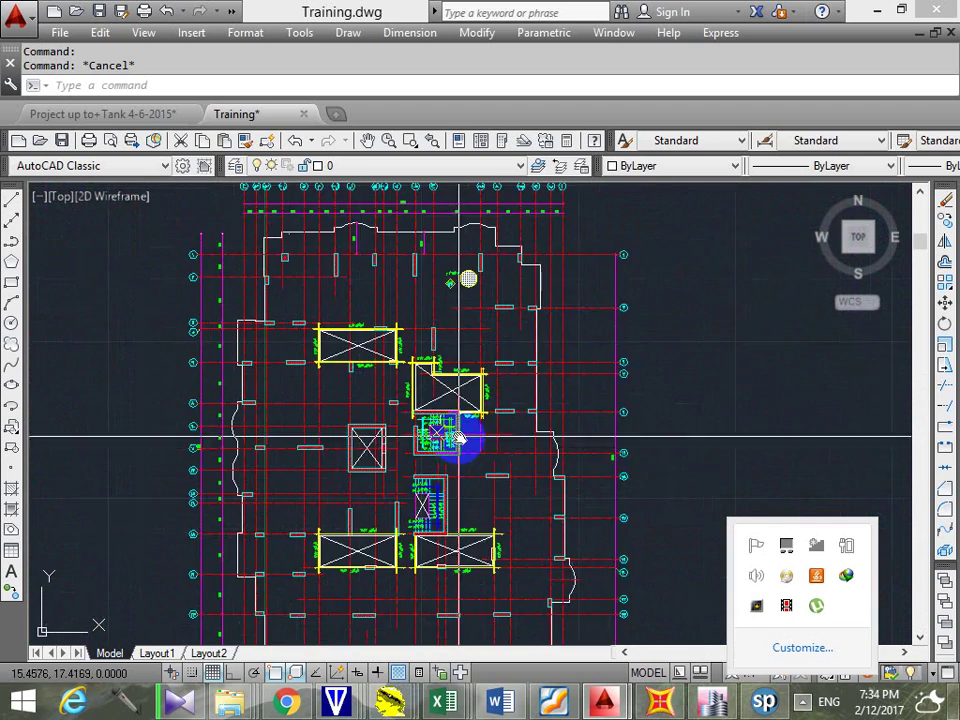
{"action": "scroll", "coordinate": [450, 439], "scroll_direction": "up", "scroll_amount": 4}
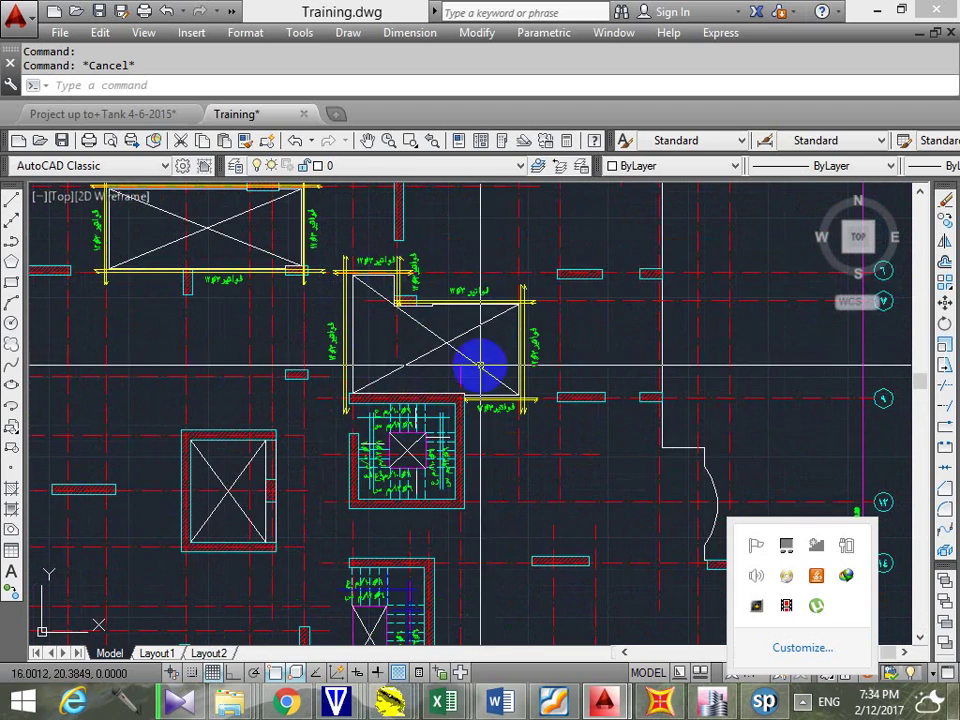
{"action": "scroll", "coordinate": [480, 366], "scroll_direction": "down", "scroll_amount": 5}
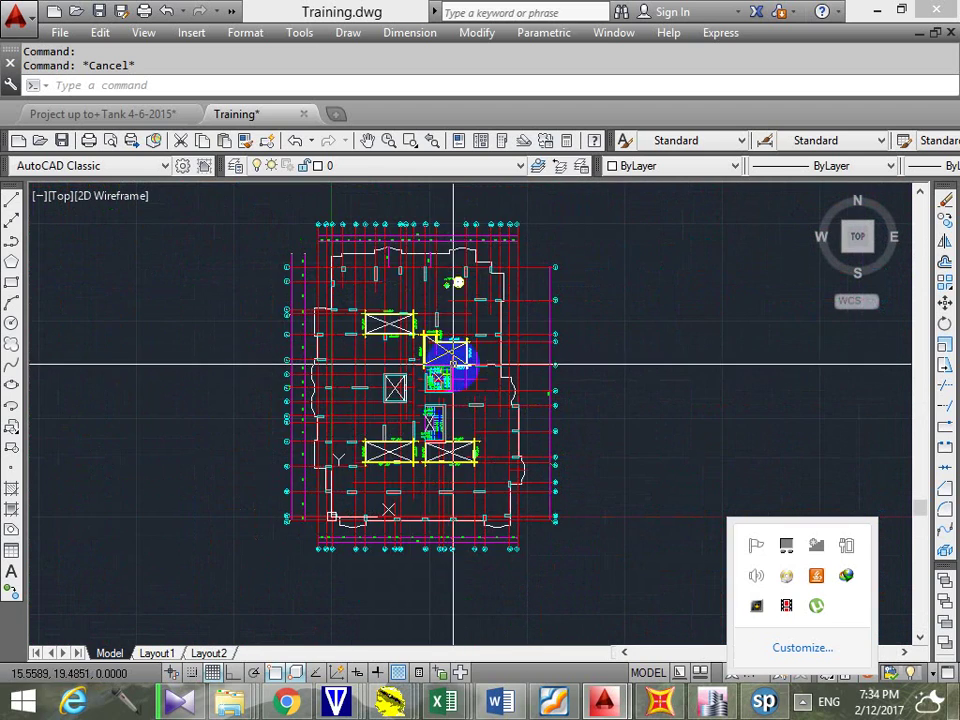
{"action": "scroll", "coordinate": [429, 493], "scroll_direction": "up", "scroll_amount": 6}
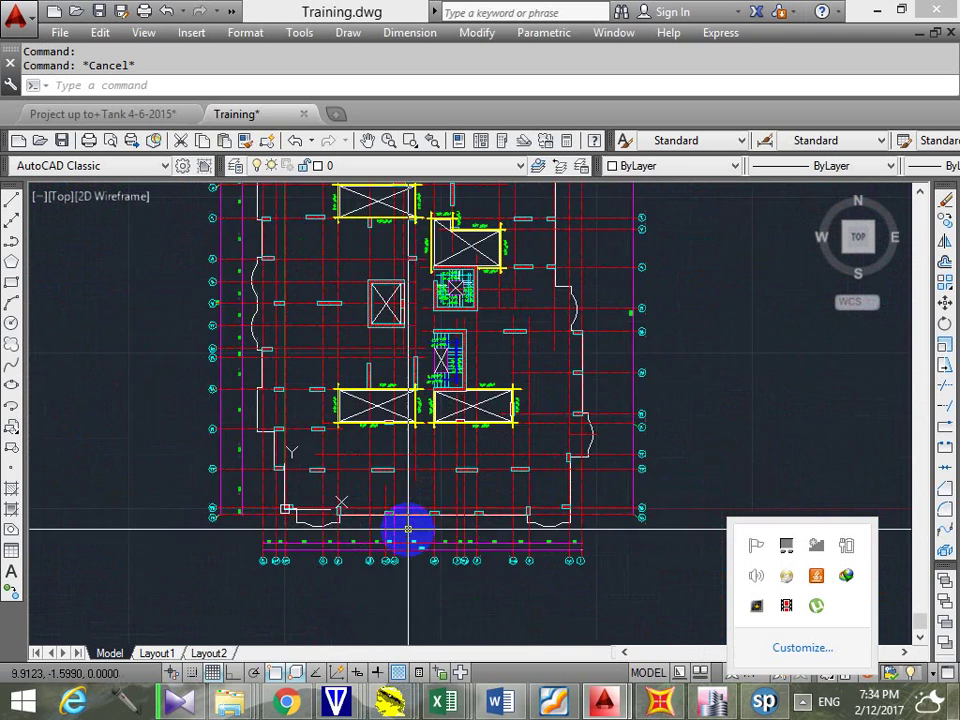
Select the slab outline, a column outline on the plan's lower edge, and the outline of the opening left of the lower stair
{"action": "scroll", "coordinate": [419, 482], "scroll_direction": "up", "scroll_amount": 2}
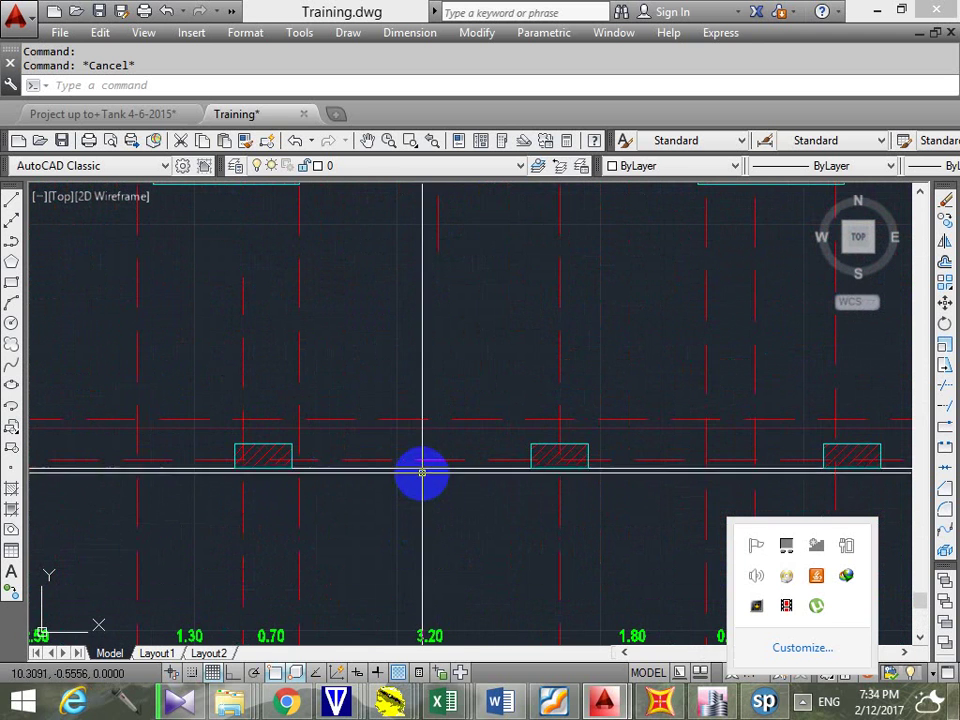
{"action": "scroll", "coordinate": [542, 469], "scroll_direction": "down", "scroll_amount": 3}
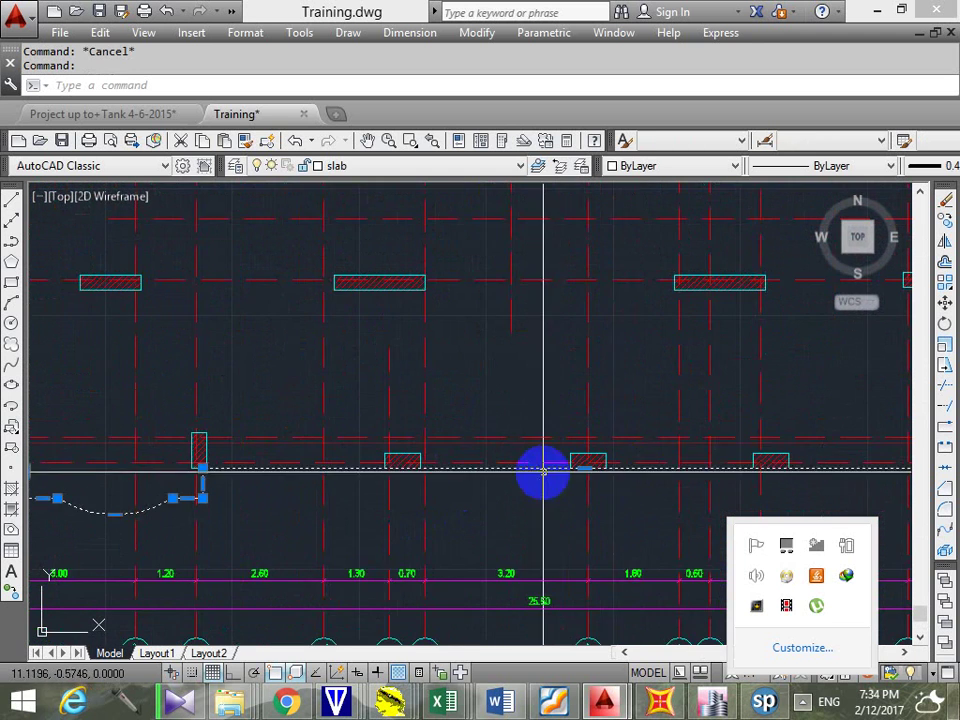
{"action": "scroll", "coordinate": [667, 431], "scroll_direction": "up", "scroll_amount": 6}
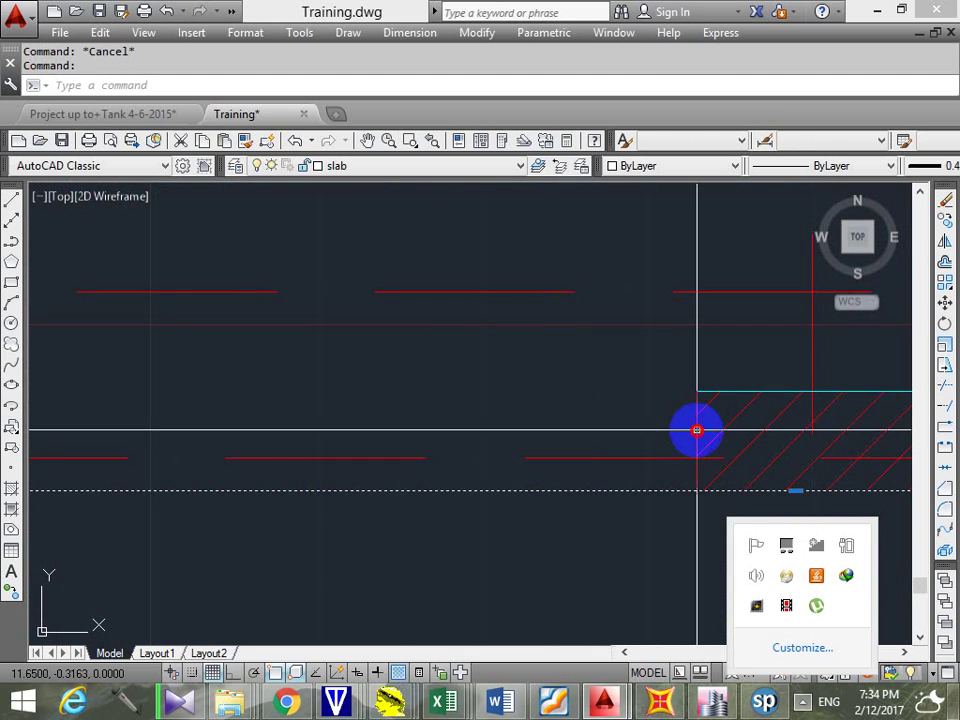
{"action": "scroll", "coordinate": [536, 332], "scroll_direction": "down", "scroll_amount": 8}
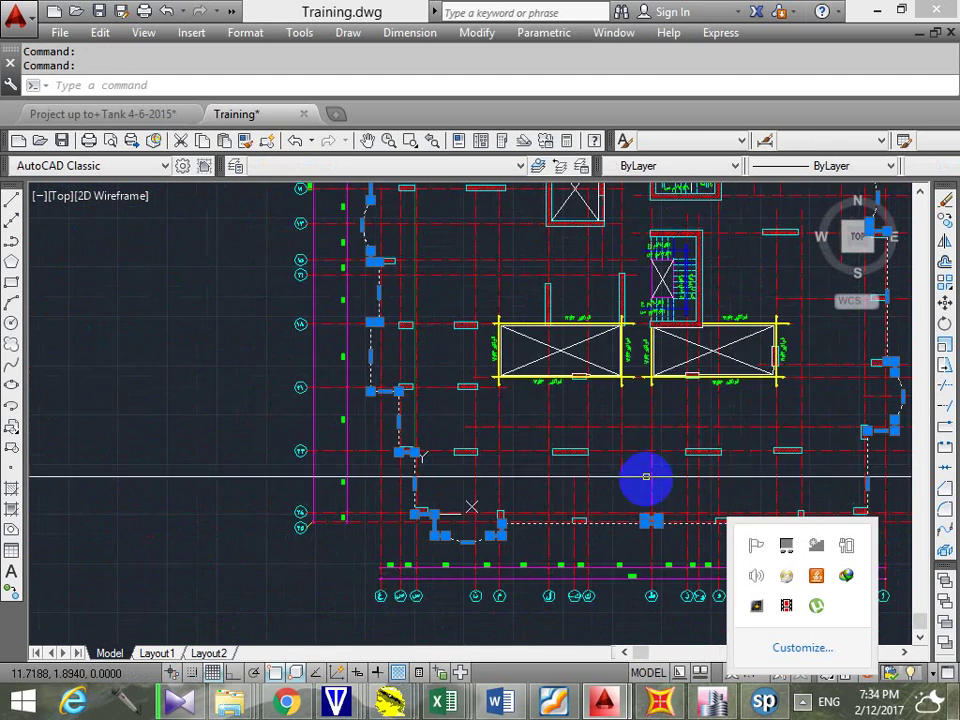
{"action": "scroll", "coordinate": [568, 354], "scroll_direction": "up", "scroll_amount": 10}
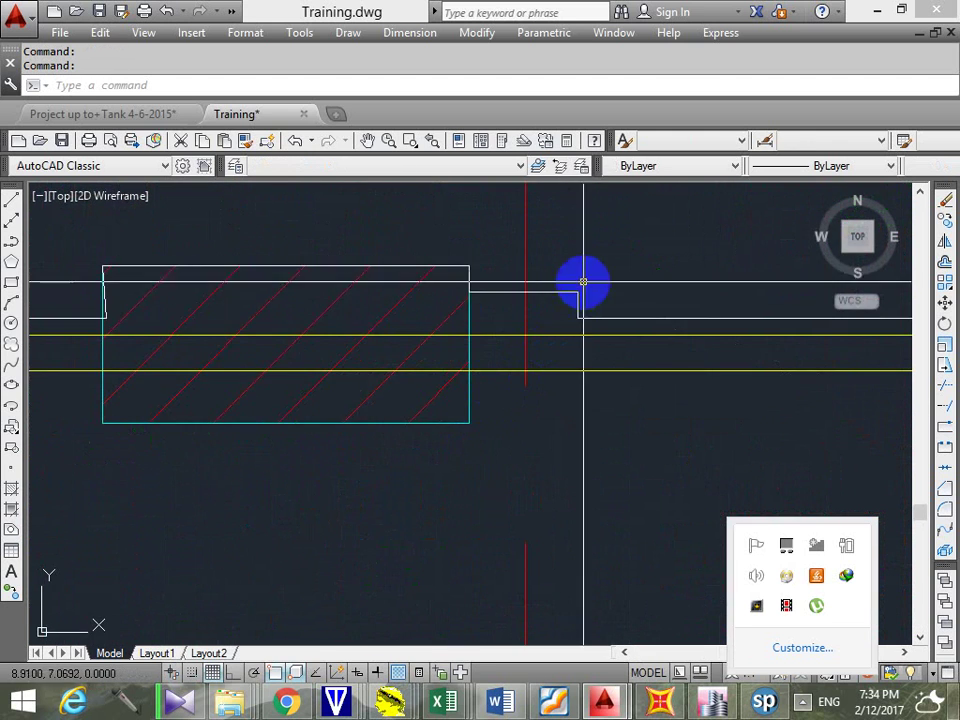
{"action": "scroll", "coordinate": [575, 305], "scroll_direction": "down", "scroll_amount": 10}
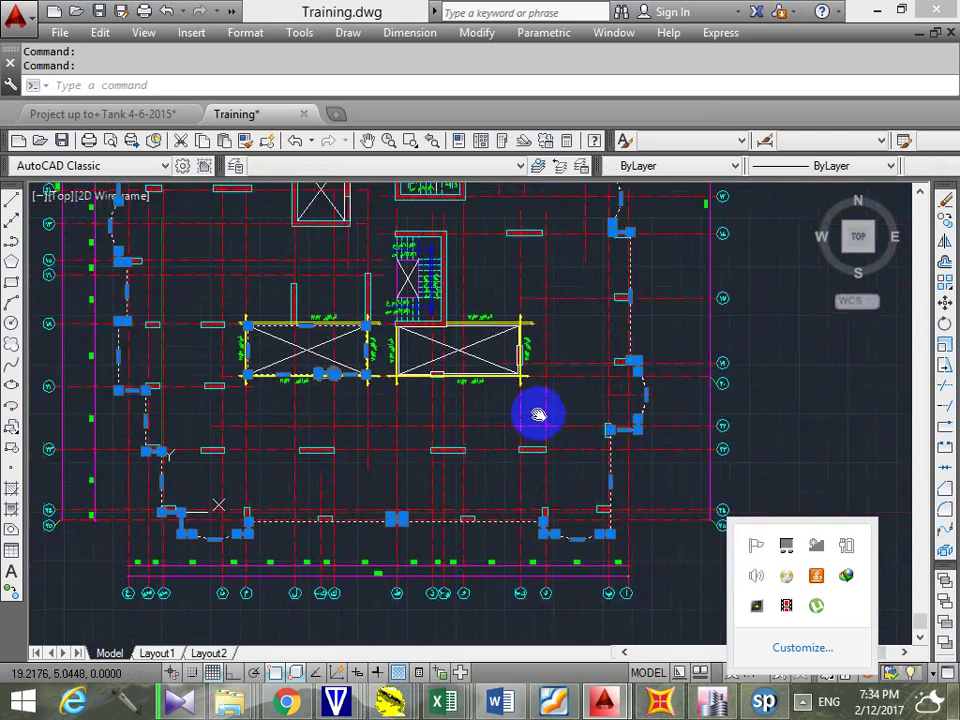
Add the inner face line of the lower stair's core wall to the selection, and select all similar objects
{"action": "scroll", "coordinate": [603, 447], "scroll_direction": "up", "scroll_amount": 10}
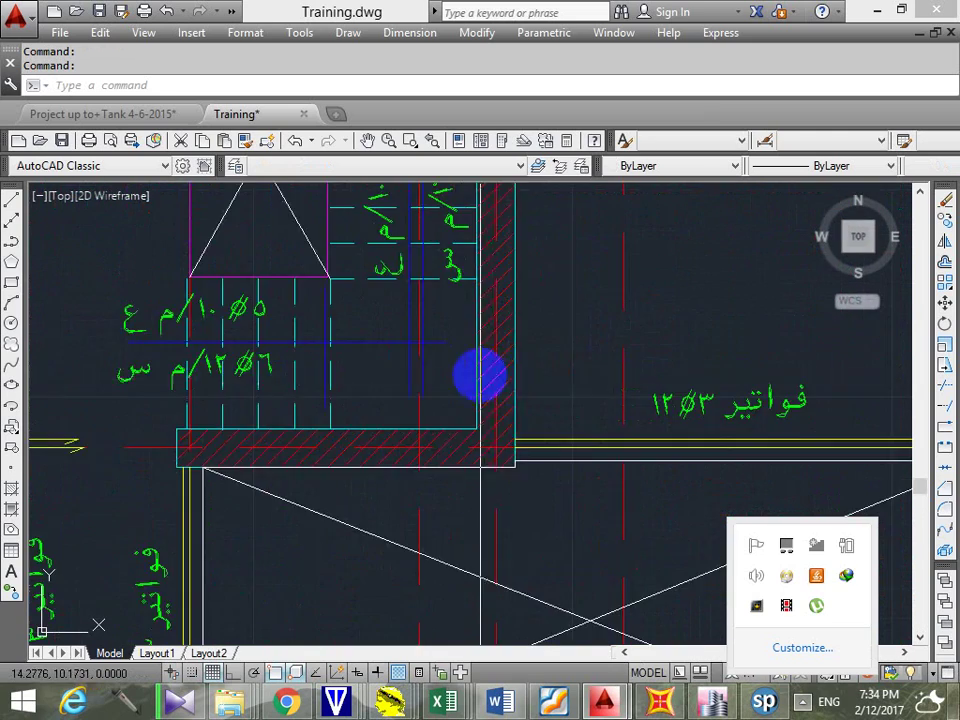
{"action": "scroll", "coordinate": [467, 354], "scroll_direction": "down", "scroll_amount": 10}
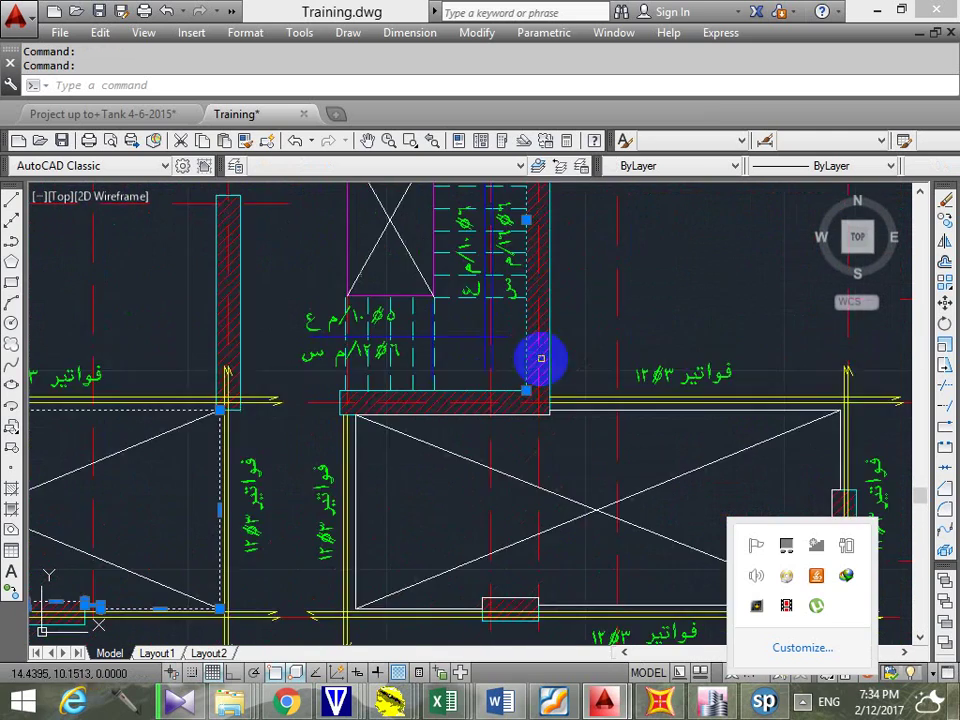
{"action": "mouse_move", "coordinate": [492, 472]}
{"action": "middle_mouse_down"}
{"action": "mouse_move", "coordinate": [525, 407]}
{"action": "mouse_move", "coordinate": [429, 444]}
{"action": "middle_mouse_up"}
{"action": "scroll", "coordinate": [507, 387], "scroll_direction": "down", "scroll_amount": 4}
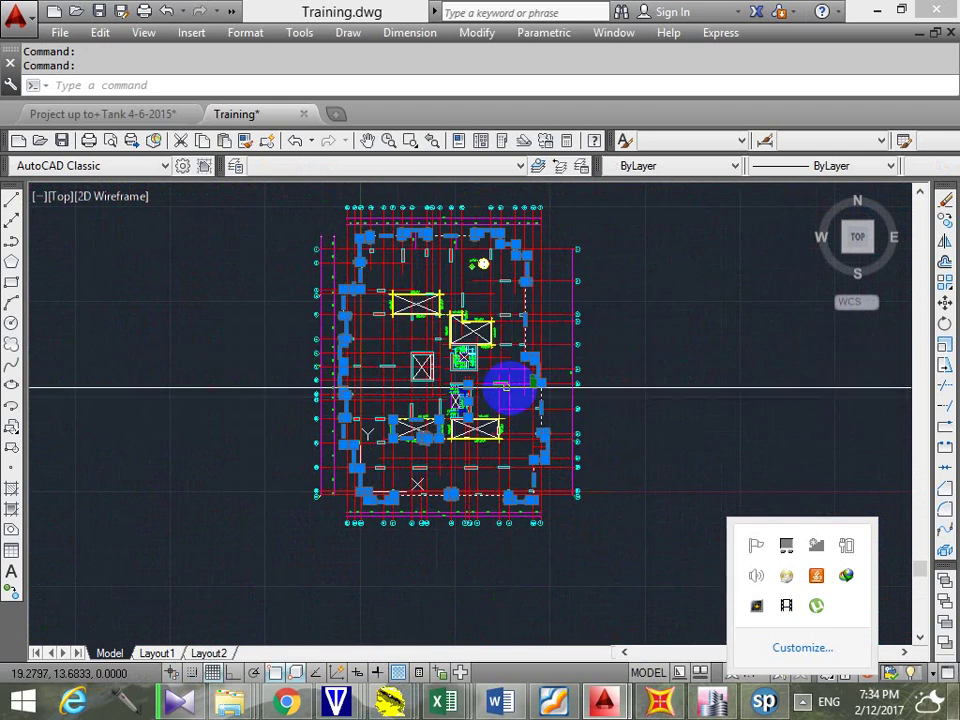
{"action": "right_click", "coordinate": [617, 333]}
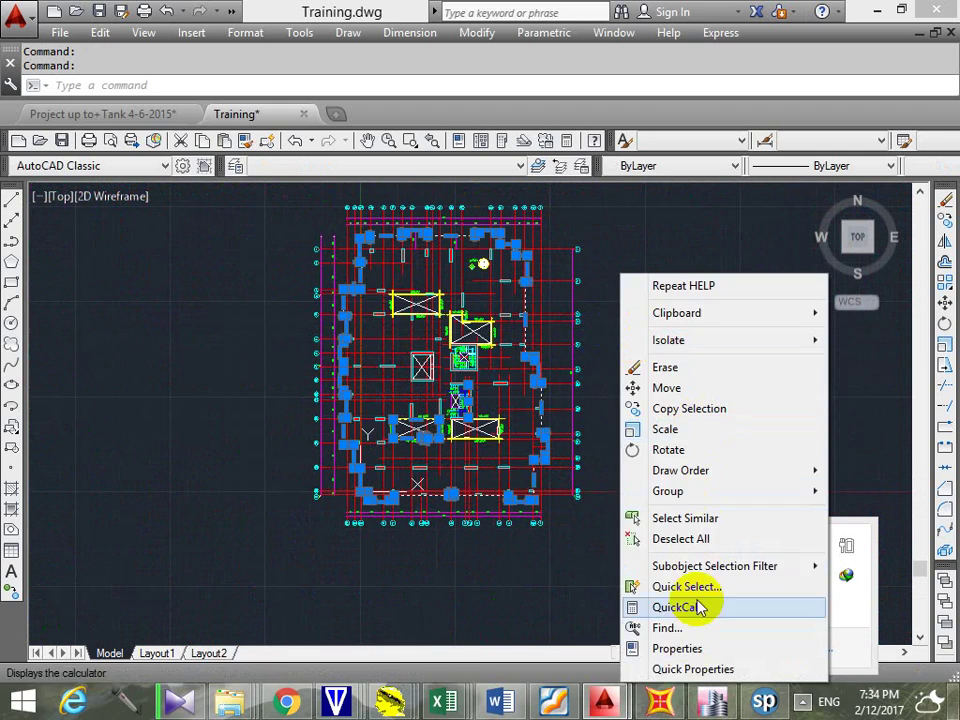
{"action": "left_click", "coordinate": [690, 518]}
Add the hatch of the lower-left corner column to the selection, and extend the selection to all similar objects
{"action": "scroll", "coordinate": [514, 476], "scroll_direction": "up", "scroll_amount": 4}
{"action": "scroll", "coordinate": [432, 480], "scroll_direction": "up", "scroll_amount": 4}
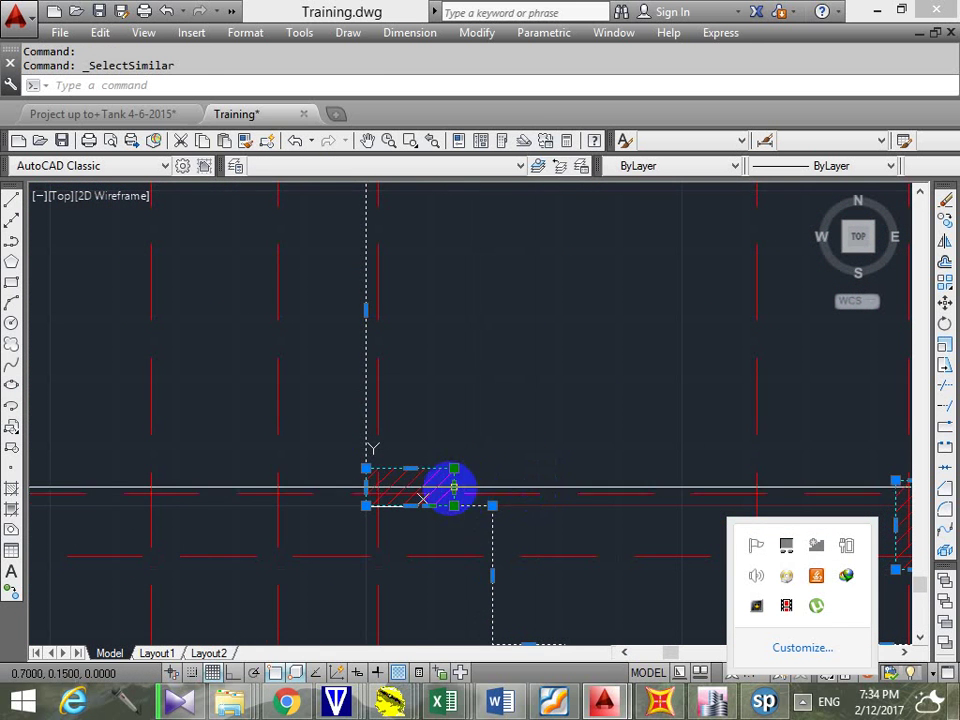
{"action": "scroll", "coordinate": [452, 486], "scroll_direction": "up", "scroll_amount": 4}
{"action": "left_click", "coordinate": [491, 412]}
{"action": "left_click", "coordinate": [418, 469]}
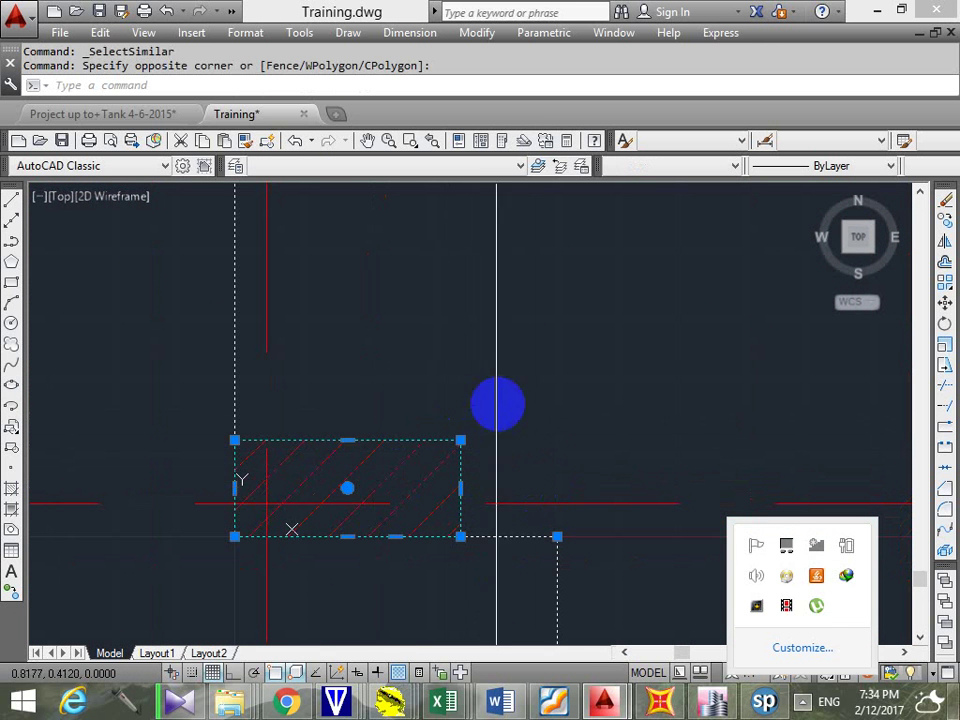
{"action": "right_click", "coordinate": [497, 403]}
{"action": "left_click", "coordinate": [594, 518]}
Check the selected slab, column, opening and core outlines, and copy them with the corner column's lower-left corner as base point
{"action": "scroll", "coordinate": [514, 504], "scroll_direction": "down", "scroll_amount": 5}
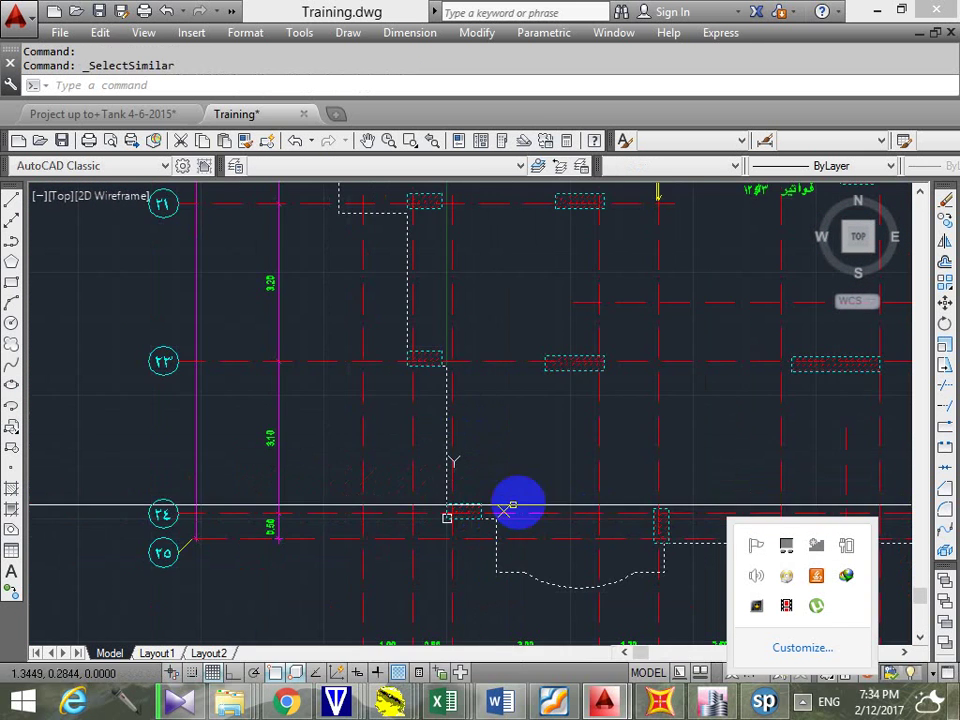
{"action": "scroll", "coordinate": [456, 621], "scroll_direction": "up", "scroll_amount": 3}
{"action": "scroll", "coordinate": [430, 497], "scroll_direction": "down", "scroll_amount": 1}
{"action": "scroll", "coordinate": [514, 489], "scroll_direction": "down", "scroll_amount": 5}
{"action": "scroll", "coordinate": [512, 401], "scroll_direction": "up", "scroll_amount": 5}
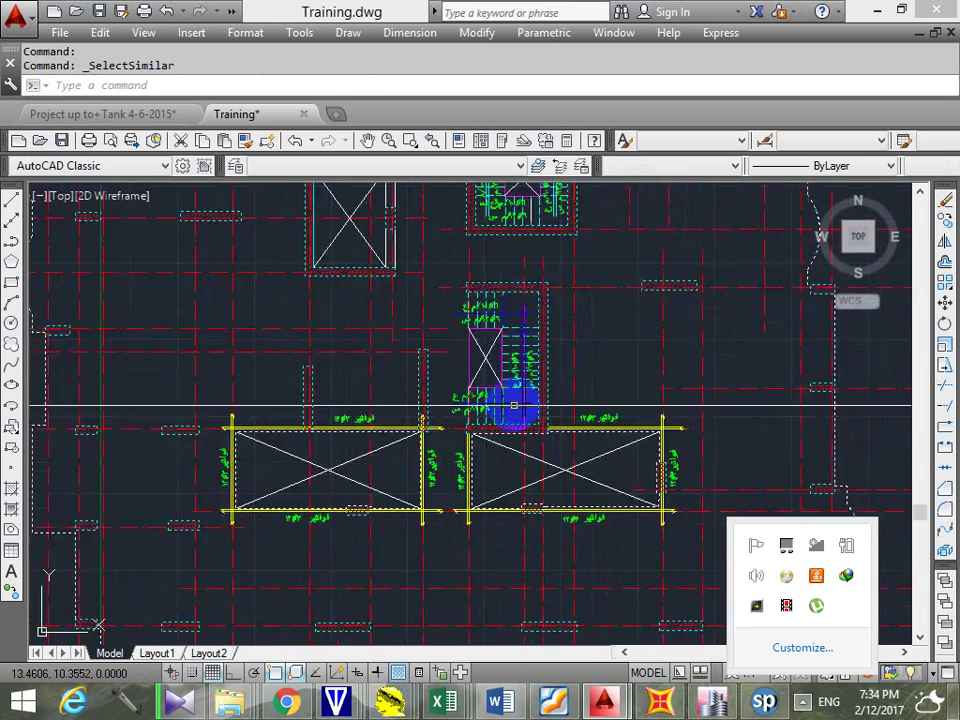
{"action": "scroll", "coordinate": [543, 490], "scroll_direction": "down", "scroll_amount": 5}
{"action": "mouse_move", "coordinate": [543, 490]}
{"action": "middle_mouse_down"}
{"action": "mouse_move", "coordinate": [568, 407]}
{"action": "mouse_move", "coordinate": [499, 370]}
{"action": "middle_mouse_up"}
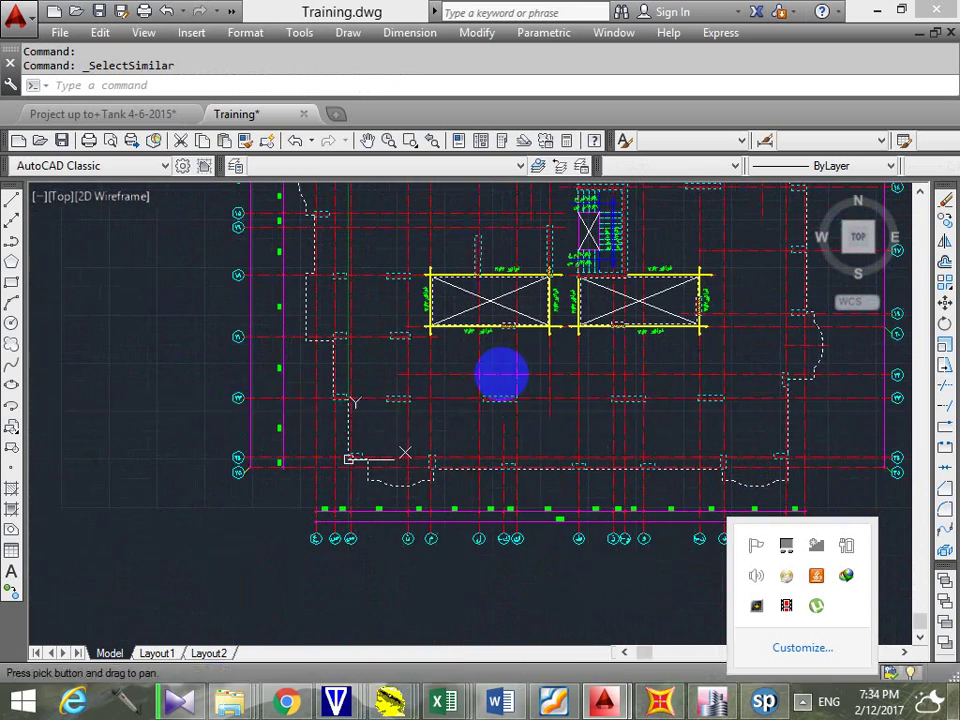
{"action": "scroll", "coordinate": [382, 512], "scroll_direction": "up", "scroll_amount": 8}
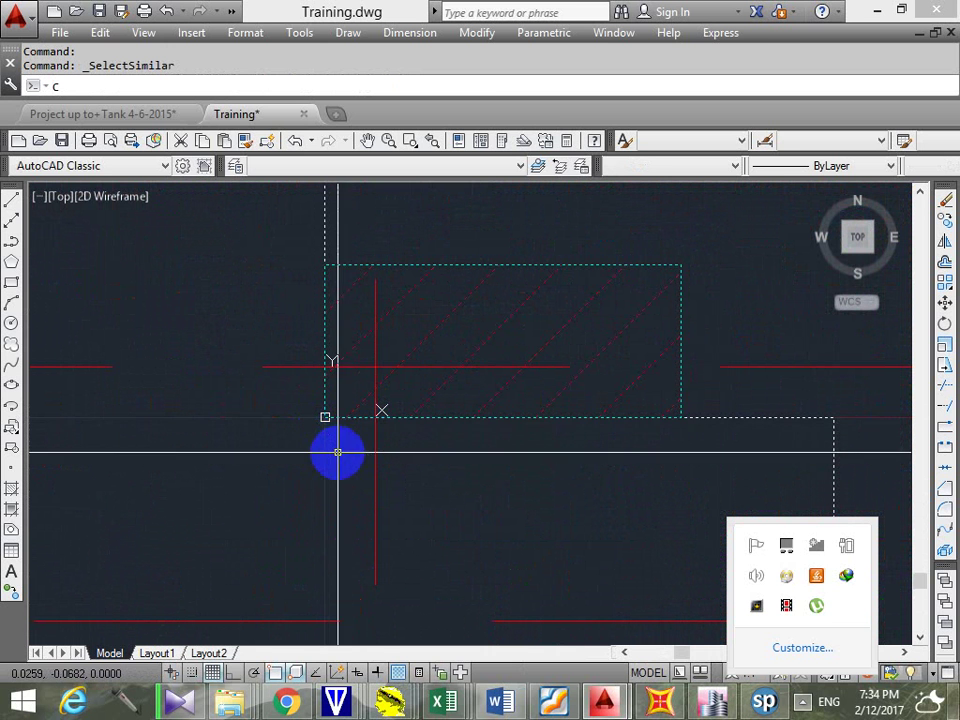
{"action": "key", "text": "ctrl+shift+c"}
{"action": "left_click", "coordinate": [325, 416]}
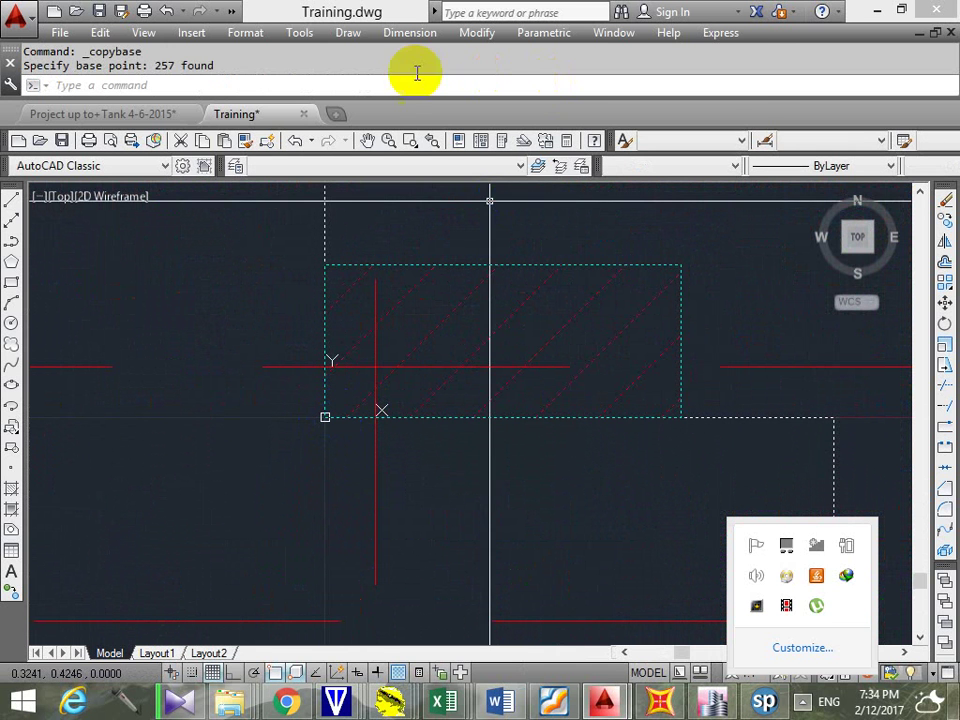
Create a new drawing from the acad template and paste the copied plan at 0,0
{"action": "left_click", "coordinate": [336, 116]}
{"action": "left_click", "coordinate": [710, 429]}
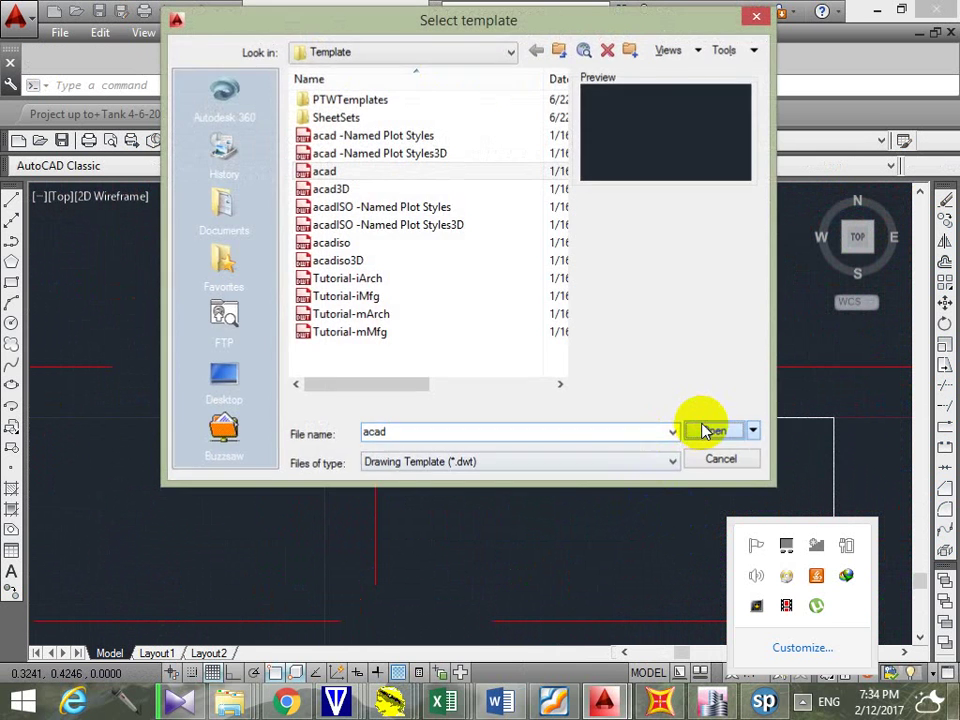
{"action": "key", "text": "ctrl+v"}
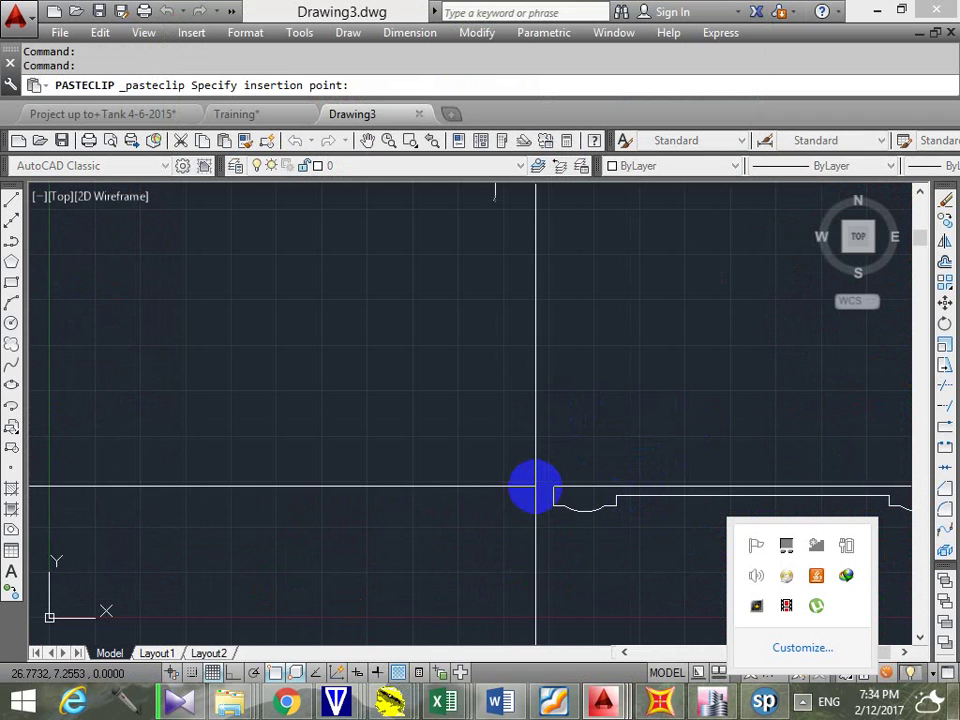
{"action": "type", "text": "0,0"}
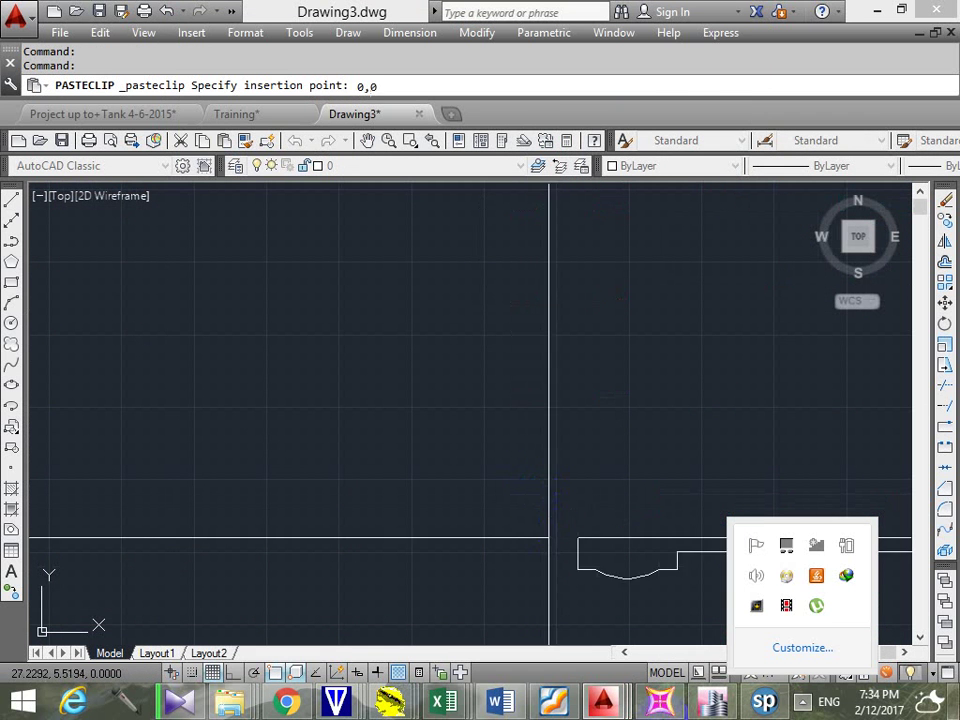
{"action": "key", "text": "Return"}
{"action": "mouse_move", "coordinate": [660, 700]}
{"action": "key", "text": "Escape"}
{"action": "key", "text": "Escape"}
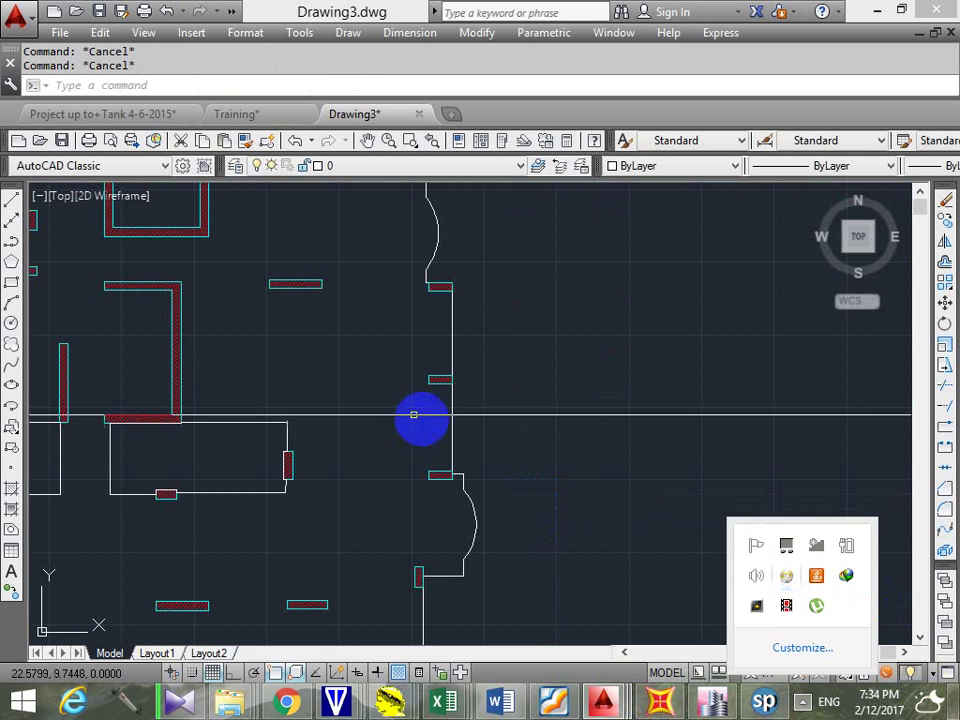
Draw a line closing the inner face of the U-shaped core's vertical wall, between the inner edges of its two horizontal legs
{"action": "left_click", "coordinate": [803, 699]}
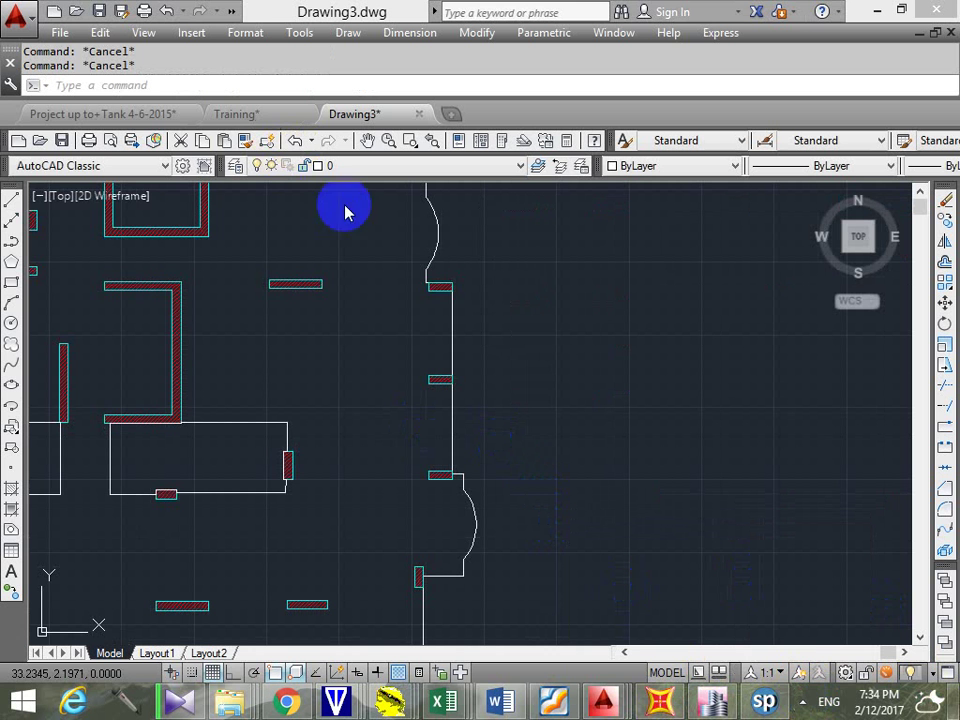
{"action": "scroll", "coordinate": [452, 414], "scroll_direction": "down", "scroll_amount": 4}
{"action": "mouse_move", "coordinate": [452, 414]}
{"action": "middle_mouse_down"}
{"action": "mouse_move", "coordinate": [516, 441]}
{"action": "mouse_move", "coordinate": [563, 488]}
{"action": "middle_mouse_up"}
{"action": "middle_click_drag", "start_coordinate": [647, 390], "coordinate": [702, 430]}
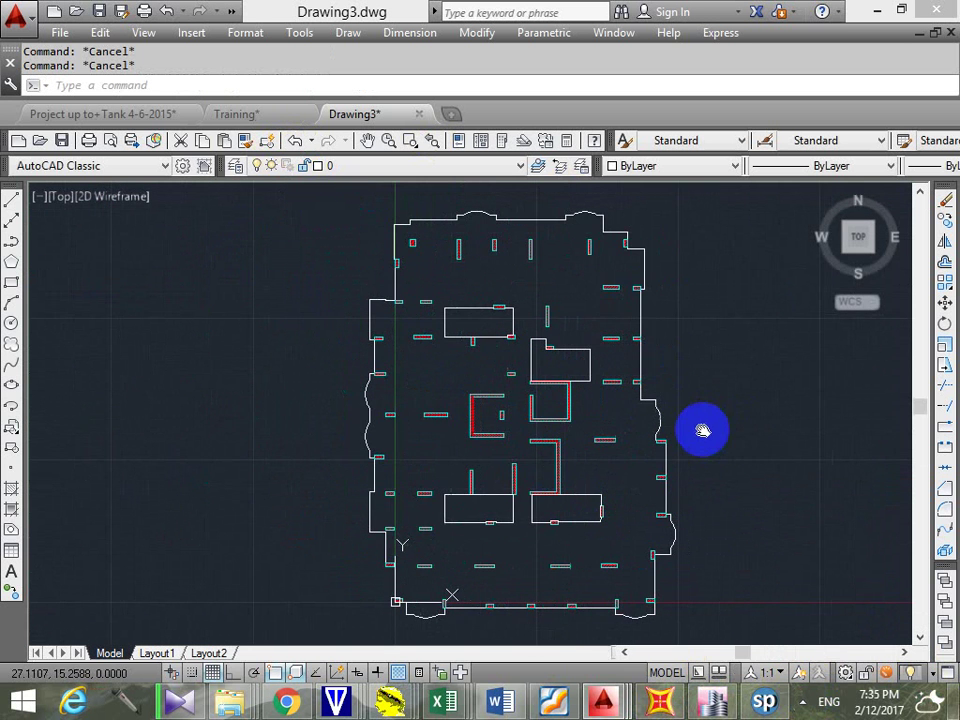
{"action": "scroll", "coordinate": [467, 450], "scroll_direction": "up", "scroll_amount": 8}
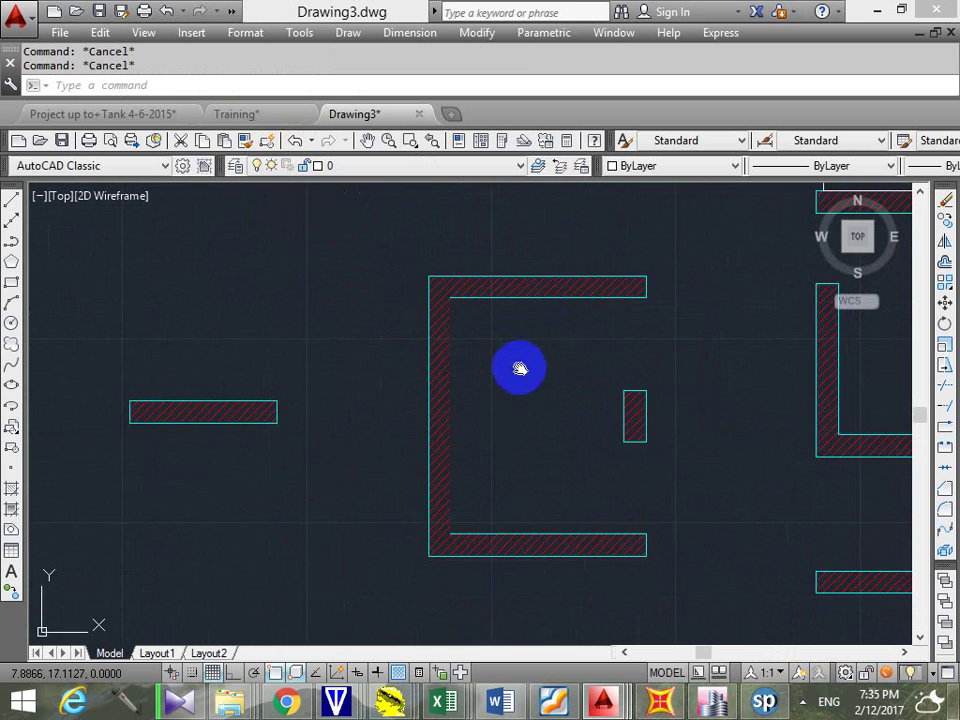
{"action": "key", "text": "Return"}
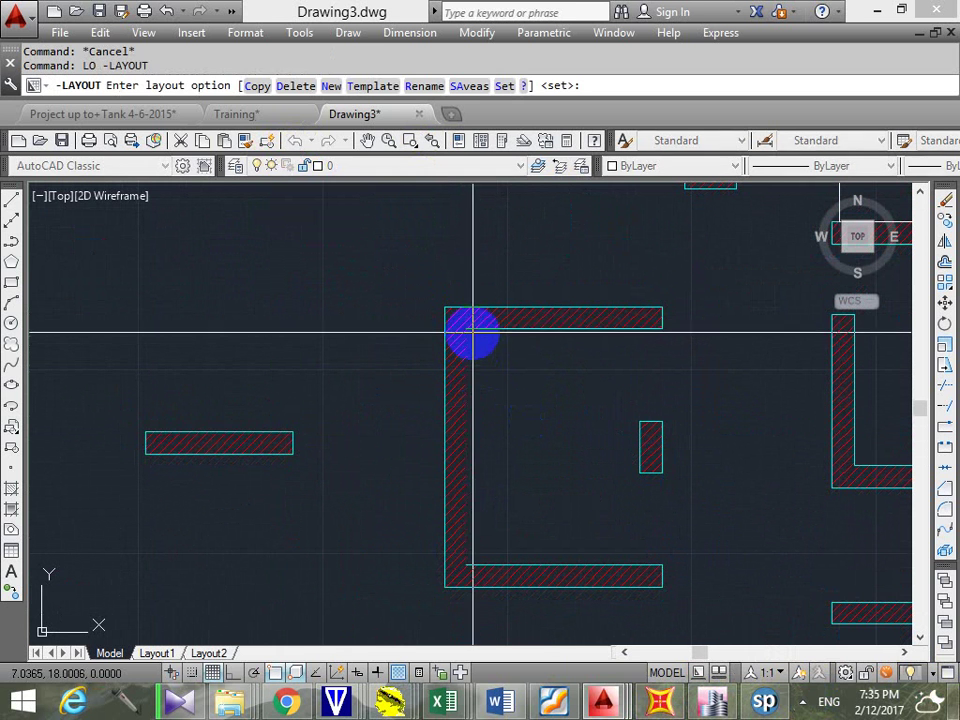
{"action": "key", "text": "Escape"}
{"action": "type", "text": "l"}
{"action": "key", "text": "Return"}
{"action": "left_click", "coordinate": [467, 329]}
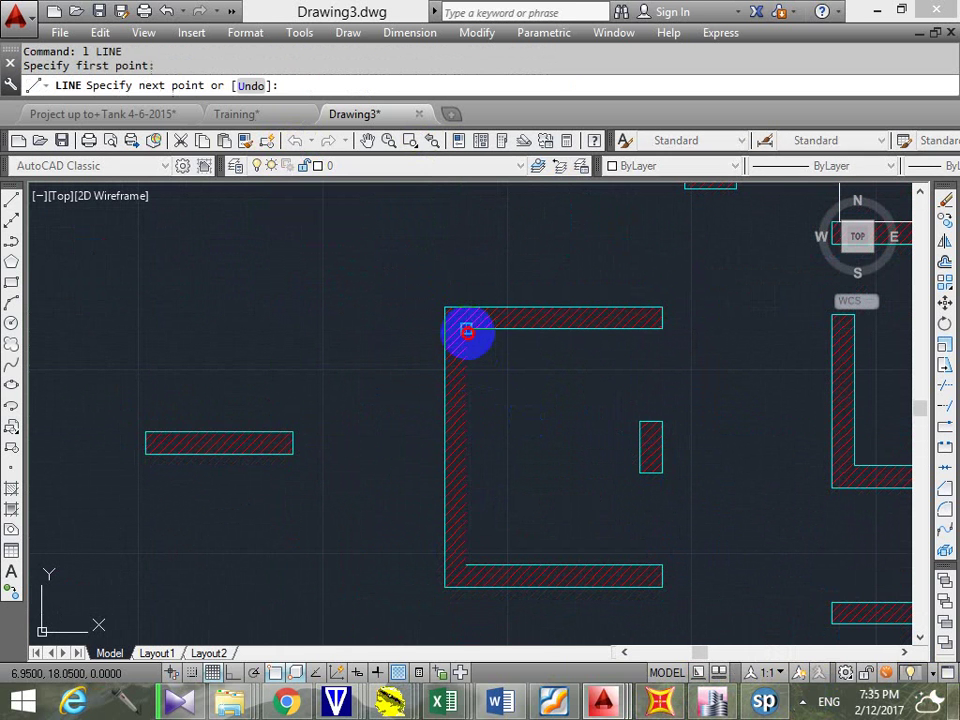
{"action": "left_click", "coordinate": [466, 564]}
{"action": "key", "text": "Escape"}
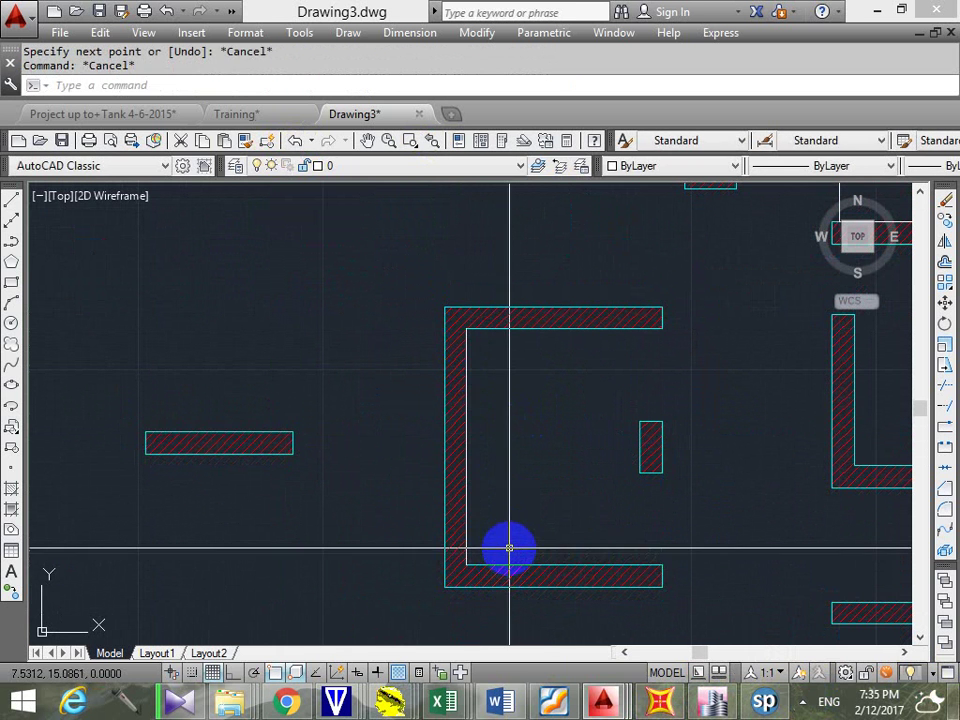
Match the properties of the new closing line on the U-shaped core to those of its lower leg's inner edge
{"action": "left_click", "coordinate": [508, 564]}
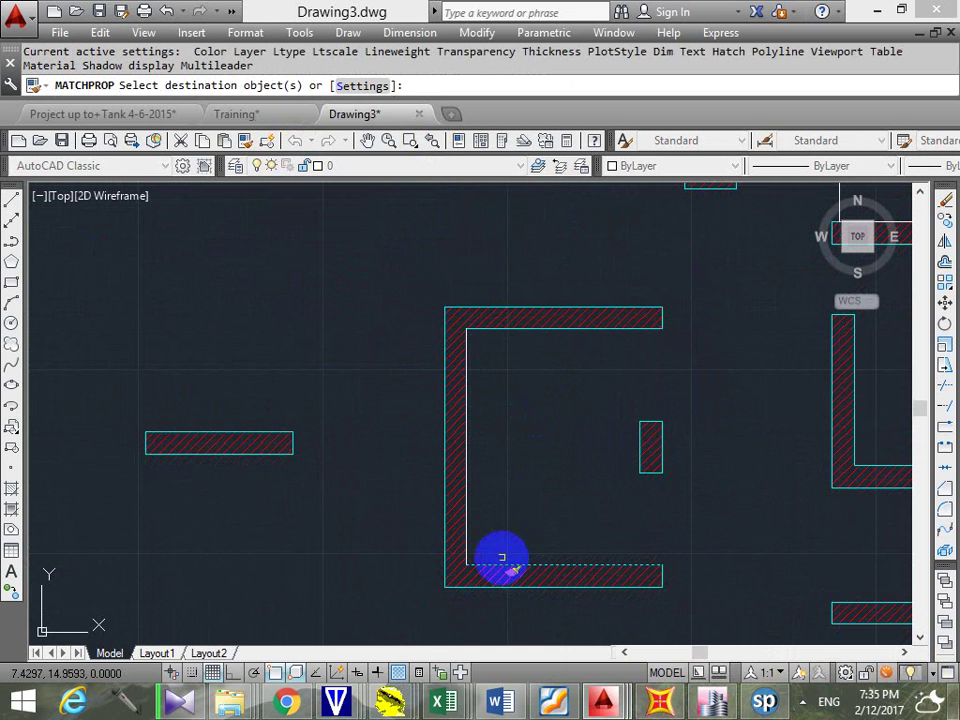
{"action": "key", "text": "Escape"}
{"action": "scroll", "coordinate": [564, 420], "scroll_direction": "down", "scroll_amount": 6}
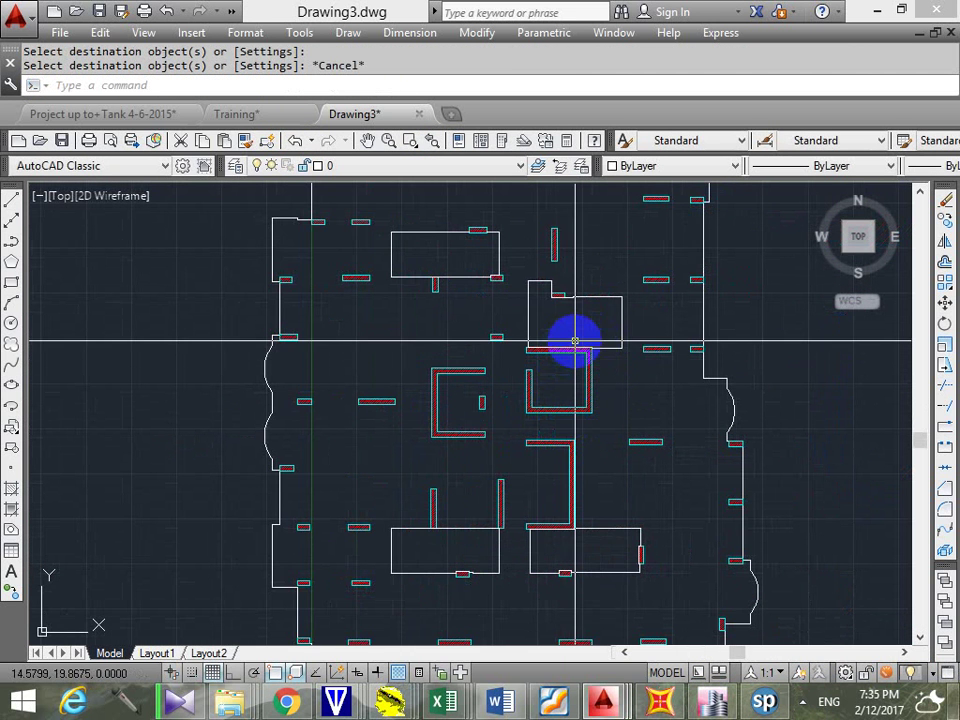
Inspect the layer assigned to a hatched column outline in the lower part of the plan
{"action": "middle_click_drag", "start_coordinate": [594, 444], "coordinate": [639, 336]}
{"action": "key", "text": "Escape"}
{"action": "scroll", "coordinate": [678, 471], "scroll_direction": "up", "scroll_amount": 5}
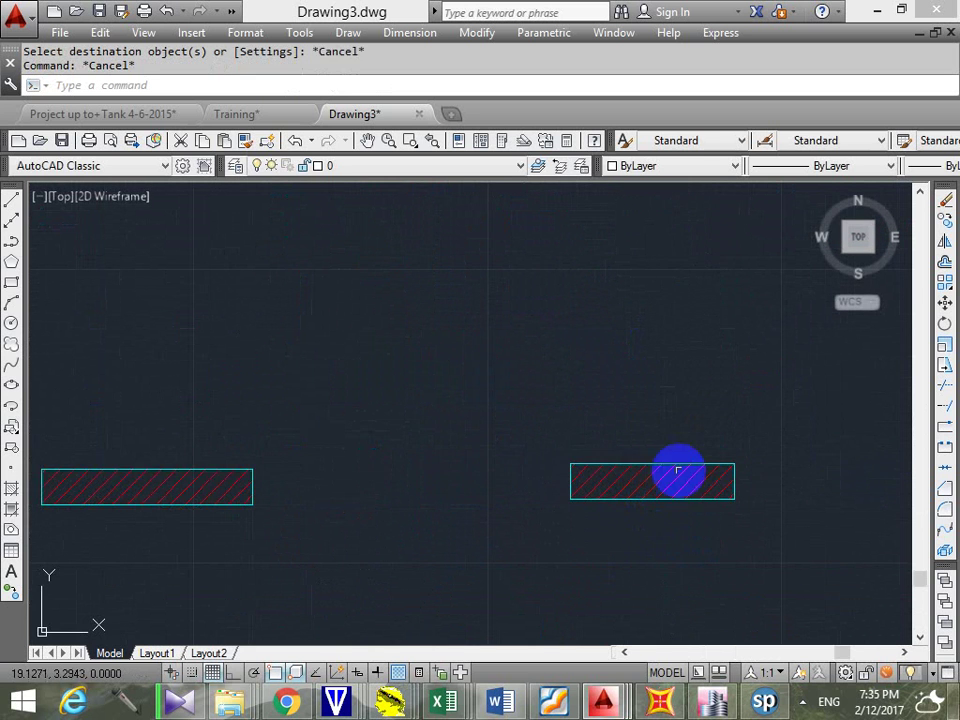
{"action": "left_click", "coordinate": [722, 463]}
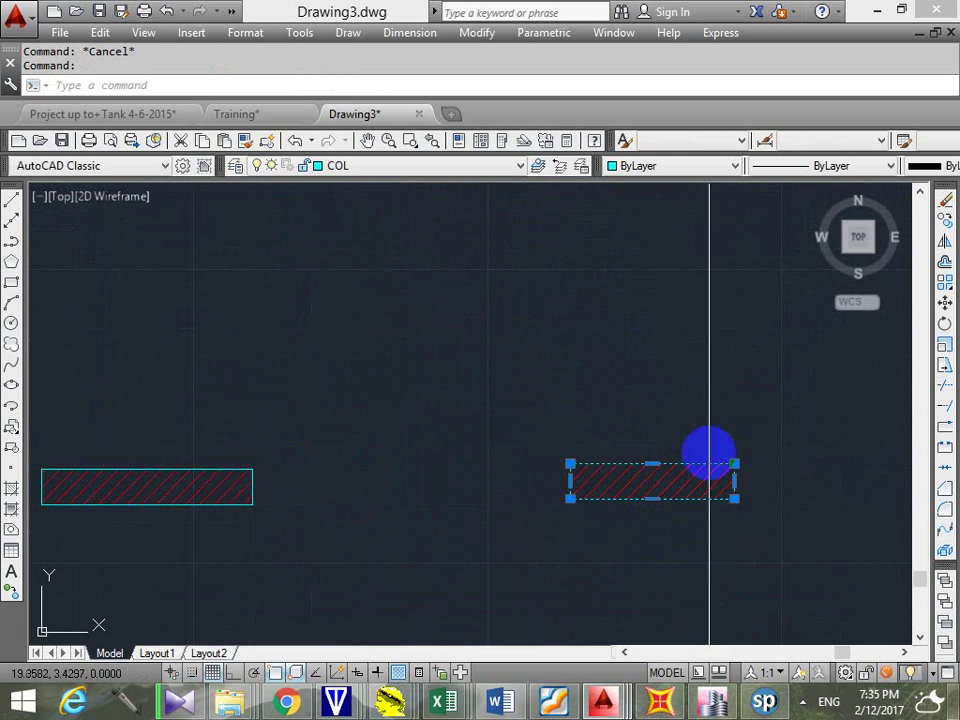
{"action": "scroll", "coordinate": [709, 450], "scroll_direction": "down", "scroll_amount": 5}
{"action": "mouse_move", "coordinate": [639, 484]}
{"action": "middle_mouse_down"}
{"action": "mouse_move", "coordinate": [699, 574]}
{"action": "mouse_move", "coordinate": [645, 435]}
{"action": "mouse_move", "coordinate": [649, 478]}
{"action": "mouse_move", "coordinate": [598, 516]}
{"action": "mouse_move", "coordinate": [615, 471]}
{"action": "middle_mouse_up"}
{"action": "key", "text": "Escape"}
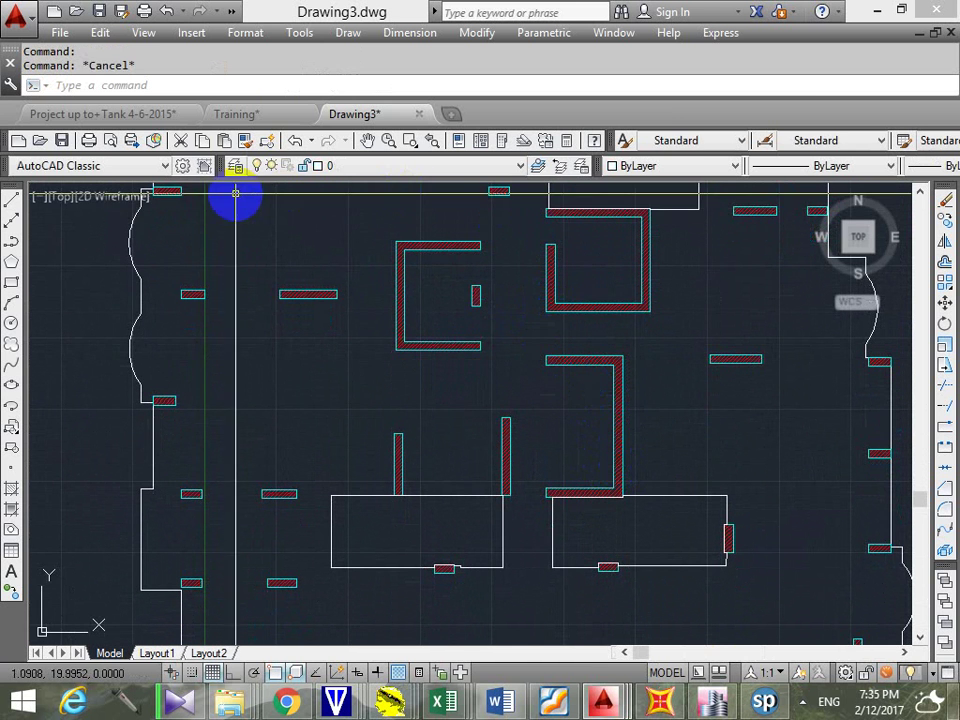
Create a layer named Wall_ETABS, give it the colour yellow and make it the current layer
{"action": "left_click", "coordinate": [234, 165]}
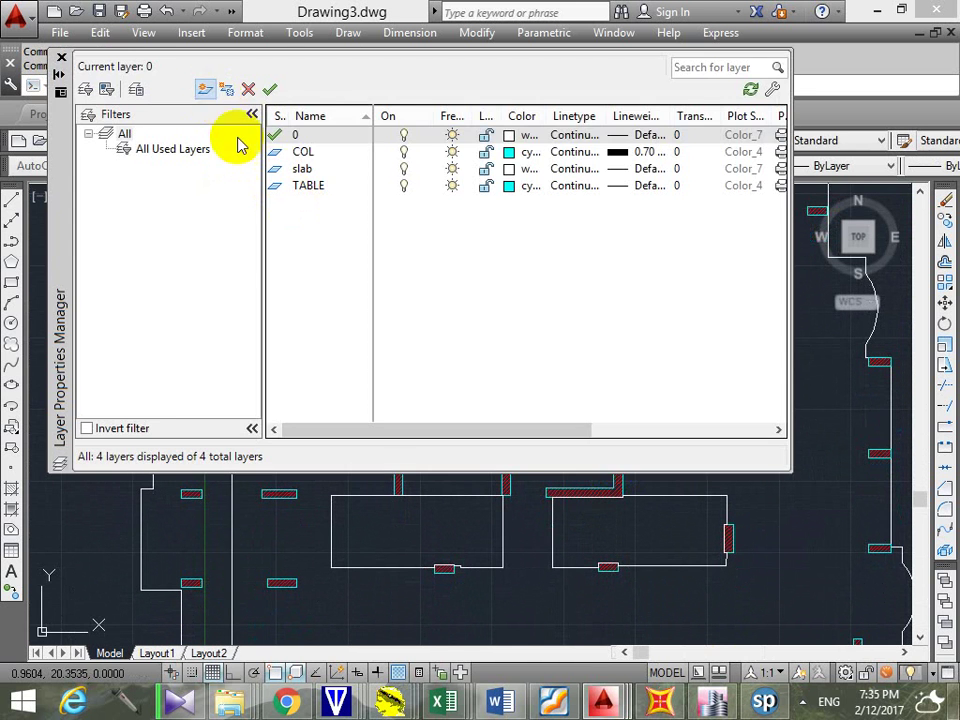
{"action": "left_click", "coordinate": [204, 89]}
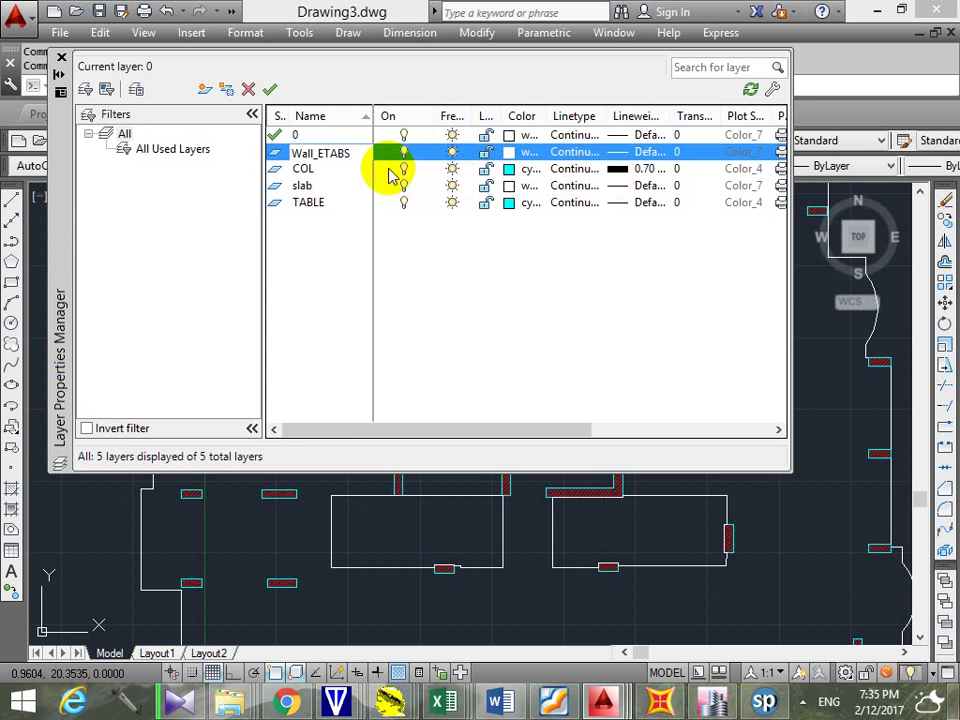
{"action": "left_click", "coordinate": [507, 155]}
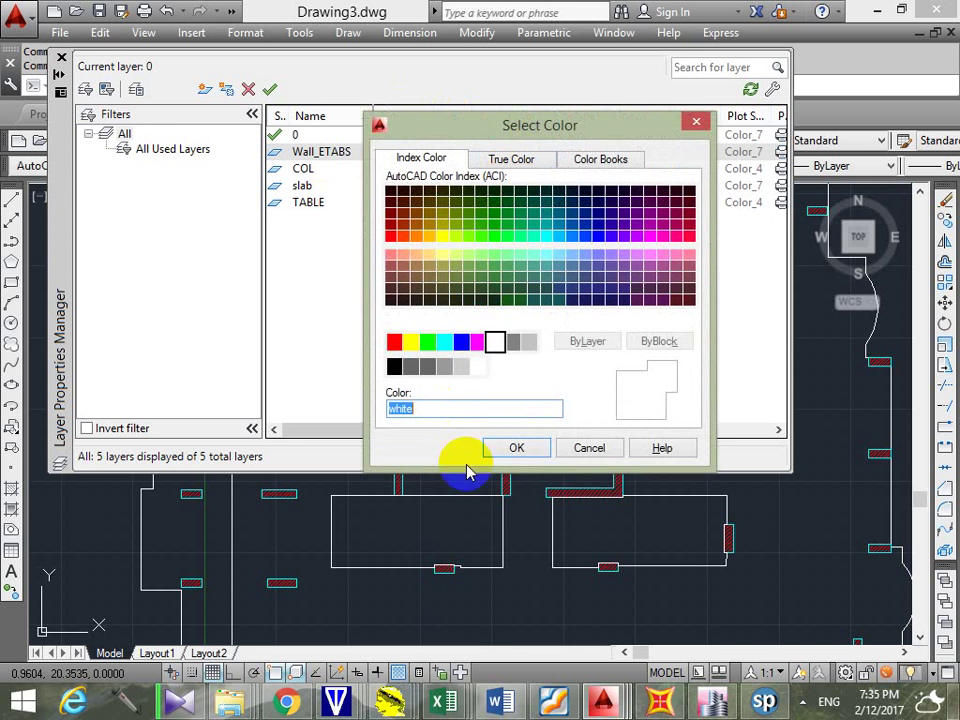
{"action": "left_click", "coordinate": [515, 449]}
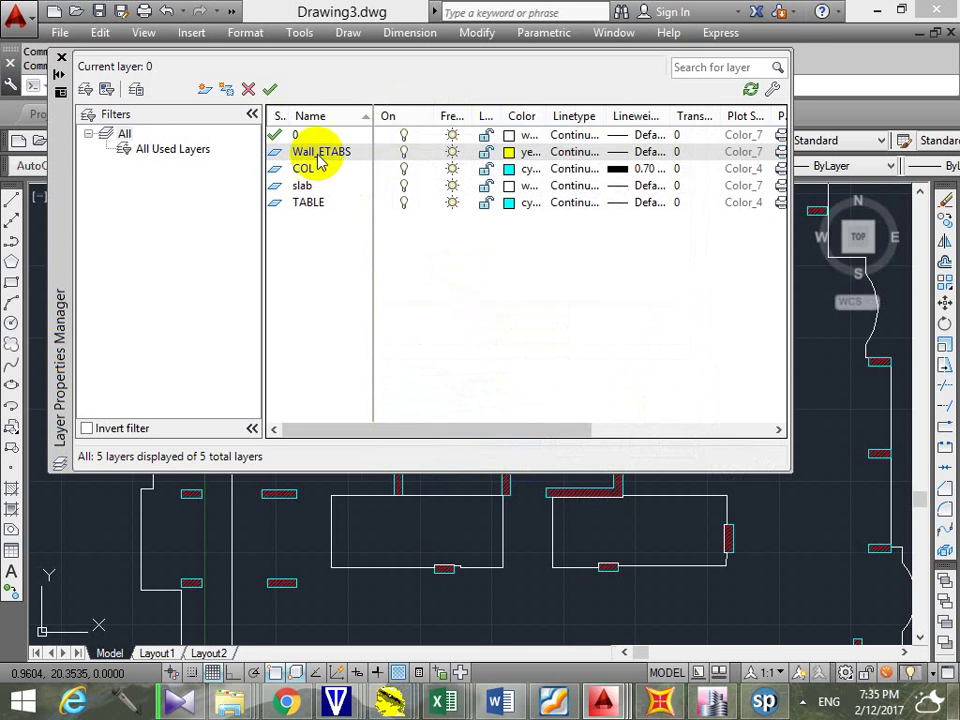
{"action": "left_click", "coordinate": [60, 59]}
{"action": "key", "text": "Escape"}
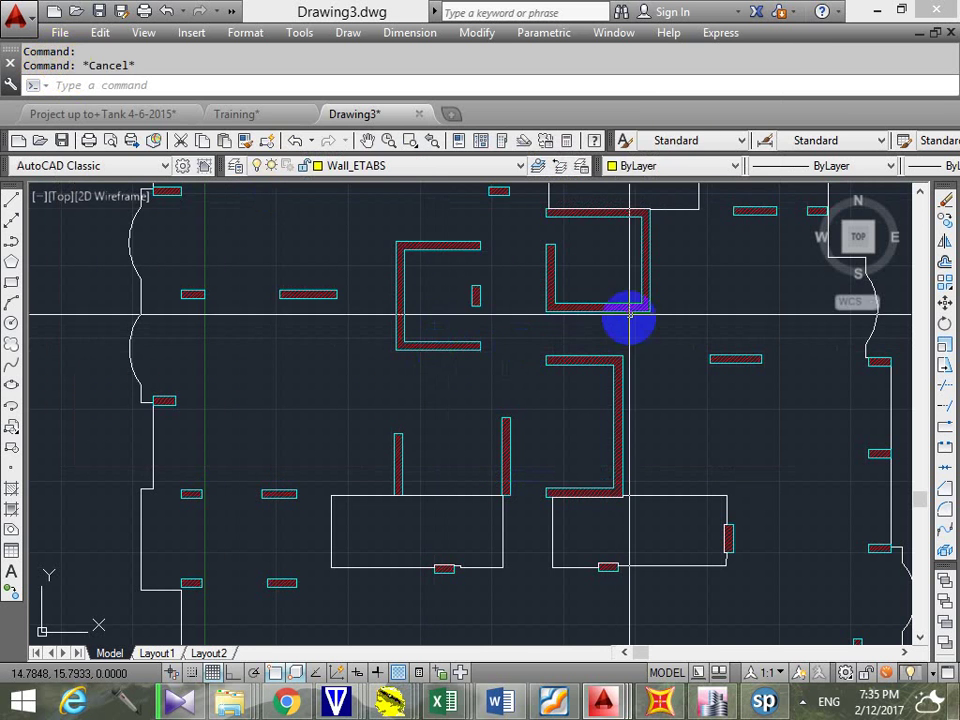
Draw the centerline of the square core's upper wall from the midpoint of its open end to the outer right face
{"action": "middle_click_drag", "start_coordinate": [626, 317], "coordinate": [617, 424]}
{"action": "key", "text": "Escape"}
{"action": "type", "text": "l"}
{"action": "key", "text": "Return"}
{"action": "scroll", "coordinate": [565, 325], "scroll_direction": "up", "scroll_amount": 2}
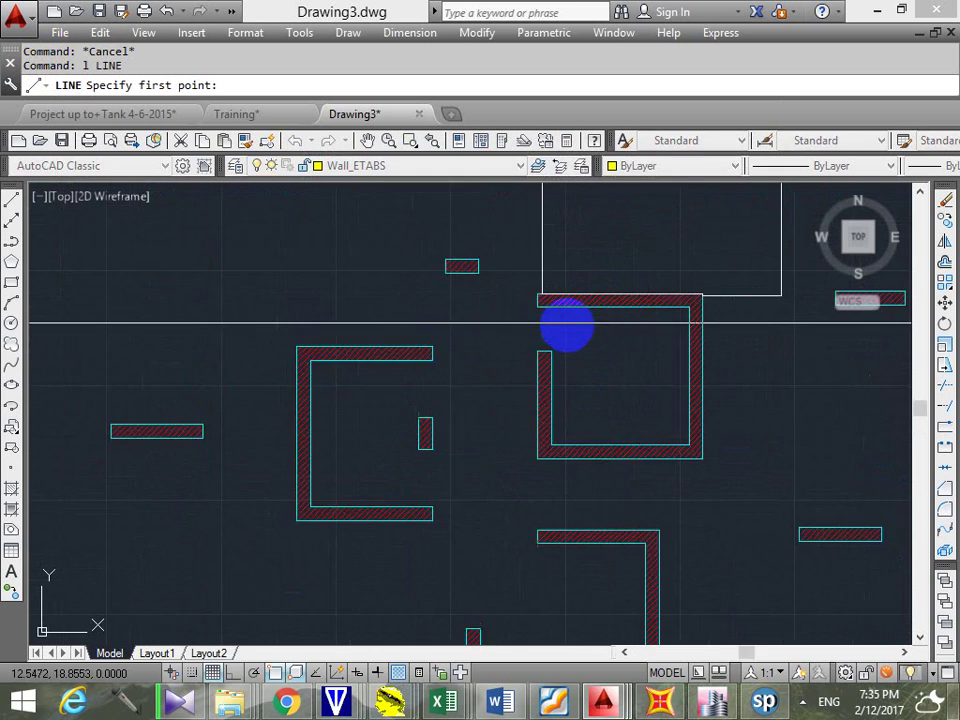
{"action": "scroll", "coordinate": [458, 259], "scroll_direction": "up", "scroll_amount": 4}
{"action": "left_click", "coordinate": [452, 251]}
{"action": "scroll", "coordinate": [594, 360], "scroll_direction": "down", "scroll_amount": 6}
{"action": "scroll", "coordinate": [538, 351], "scroll_direction": "up", "scroll_amount": 6}
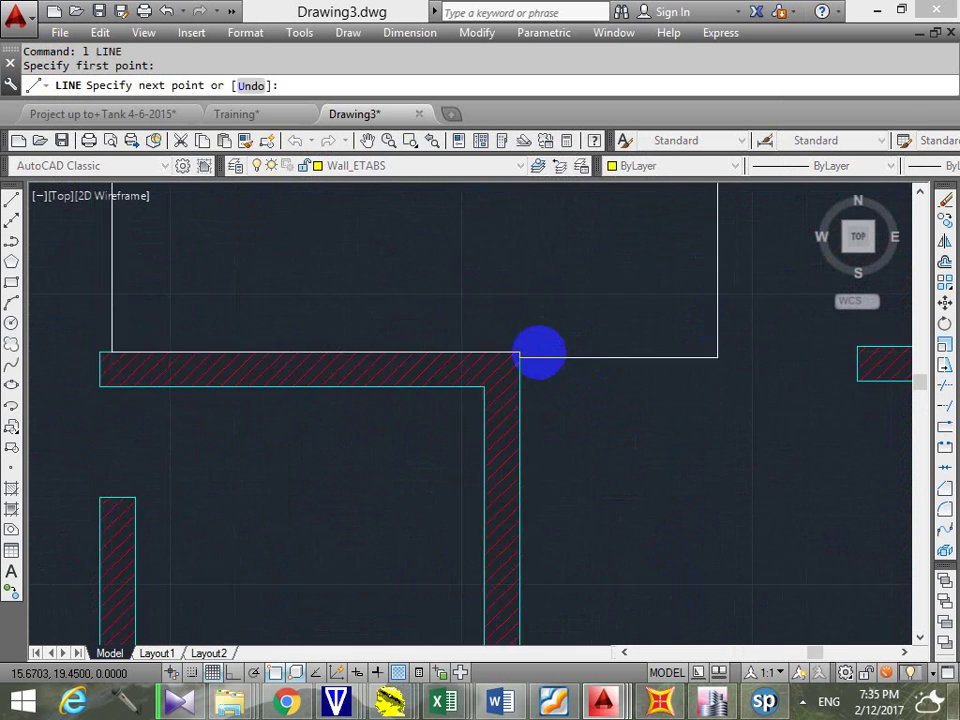
{"action": "key", "text": "Escape"}
Draw a helper line across the right core wall at the inner upper corner, and the wall's centerline from its midpoint to the lower face
{"action": "key", "text": "Return"}
{"action": "left_click", "coordinate": [452, 410]}
{"action": "key", "text": "Escape"}
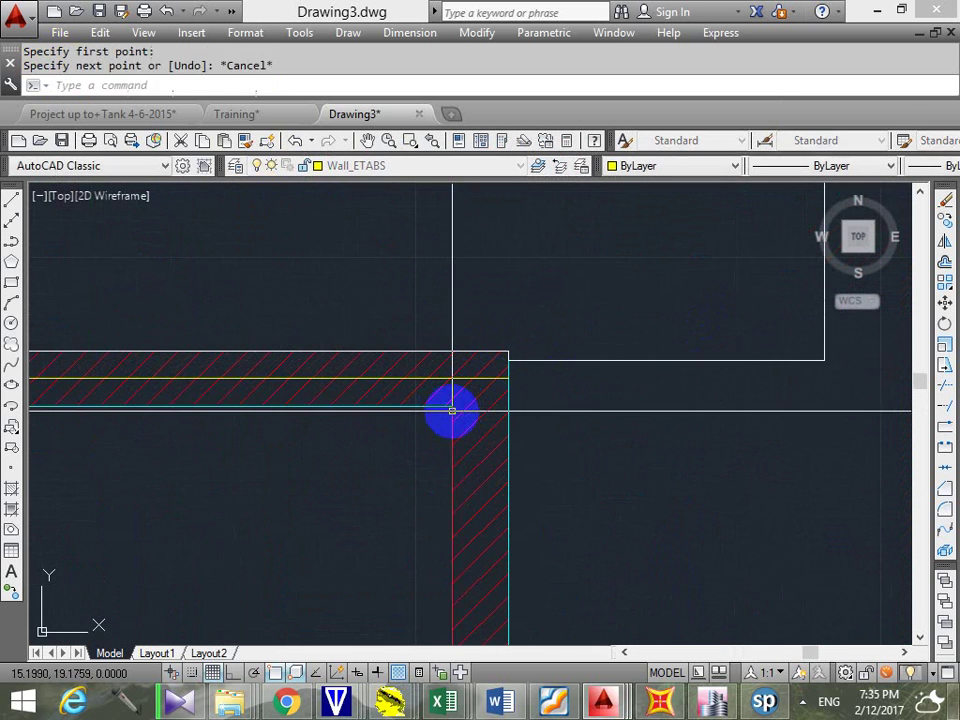
{"action": "left_click", "coordinate": [453, 410]}
{"action": "key", "text": "Escape"}
{"action": "key", "text": "Return"}
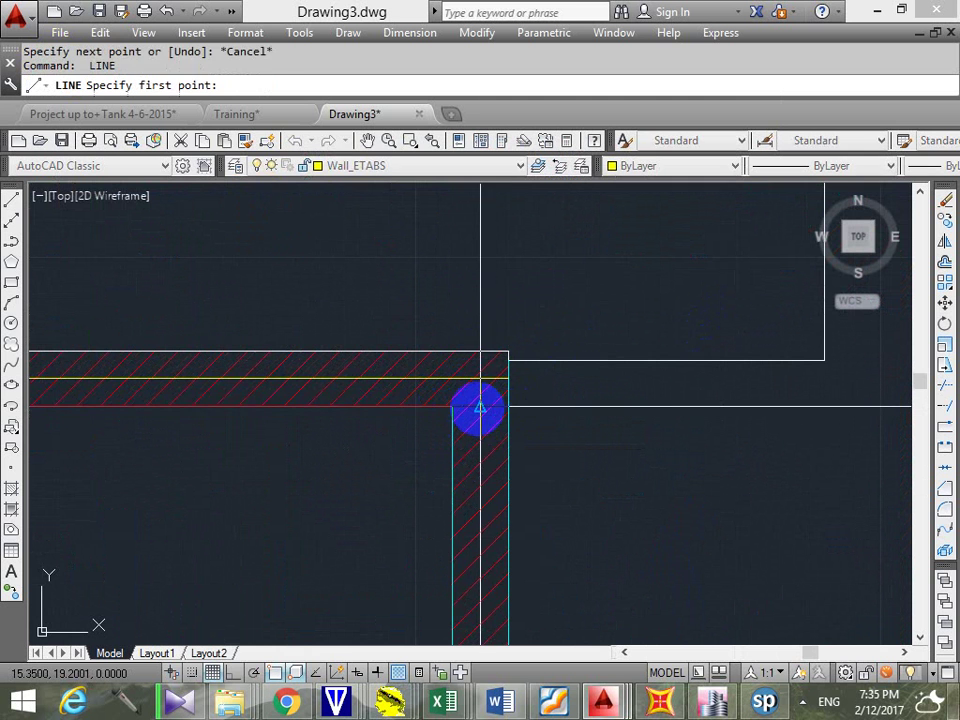
{"action": "left_click", "coordinate": [481, 407]}
{"action": "scroll", "coordinate": [538, 420], "scroll_direction": "down", "scroll_amount": 5}
{"action": "scroll", "coordinate": [536, 420], "scroll_direction": "up", "scroll_amount": 5}
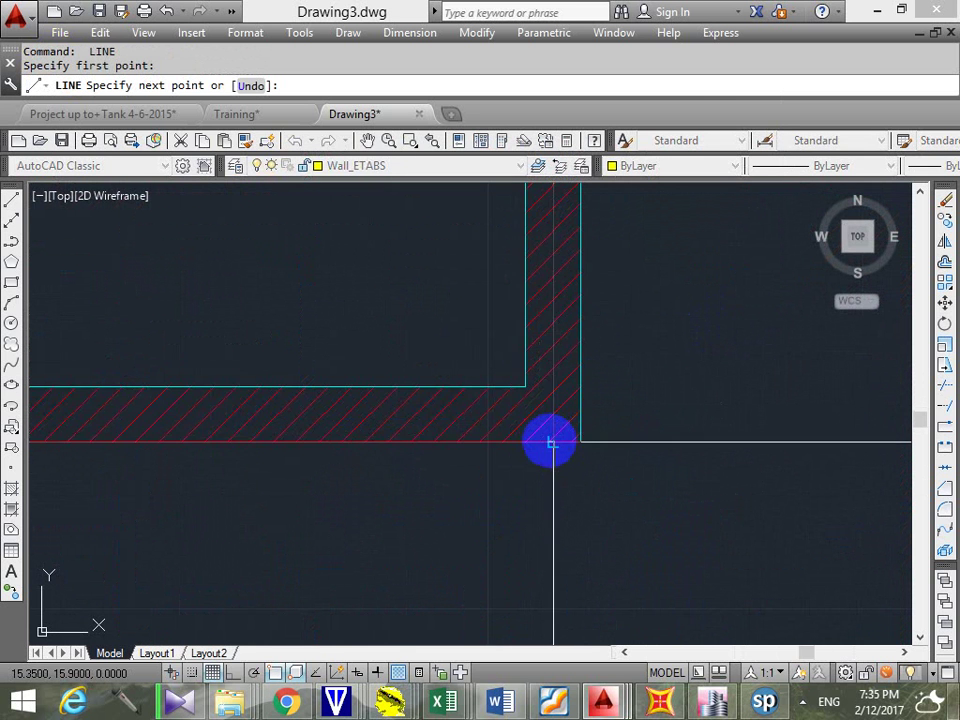
{"action": "key", "text": "Escape"}
Draw a helper line across the lower core wall at the inner right corner, and the wall's centerline from its midpoint to the outer left face
{"action": "key", "text": "Return"}
{"action": "left_click", "coordinate": [527, 443]}
{"action": "key", "text": "Escape"}
{"action": "key", "text": "Return"}
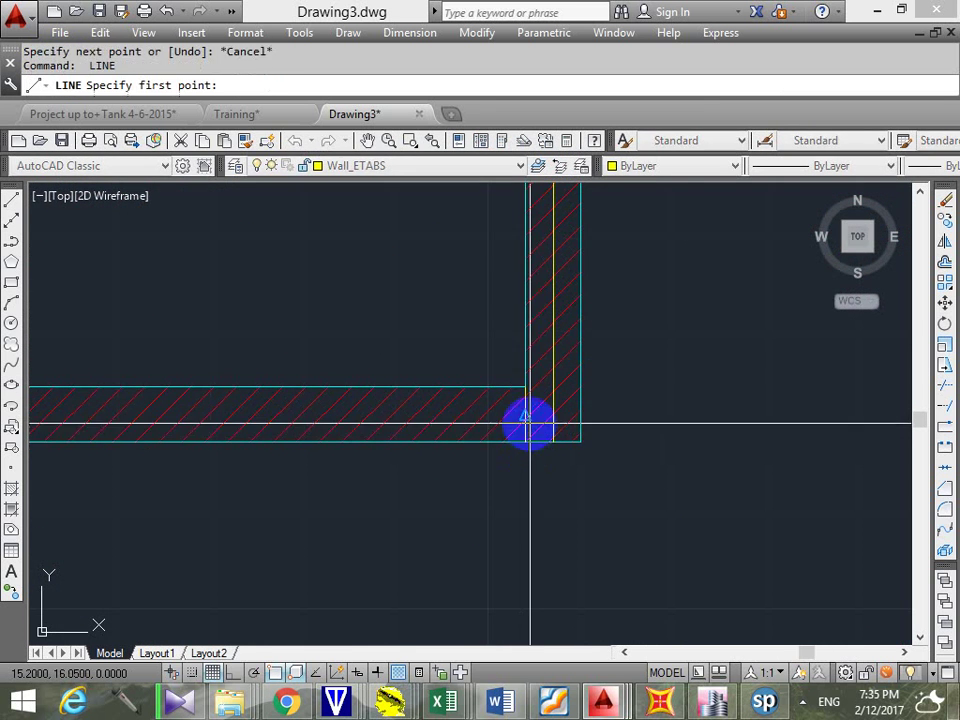
{"action": "left_click", "coordinate": [529, 423]}
{"action": "middle_click_drag", "start_coordinate": [209, 406], "coordinate": [557, 403]}
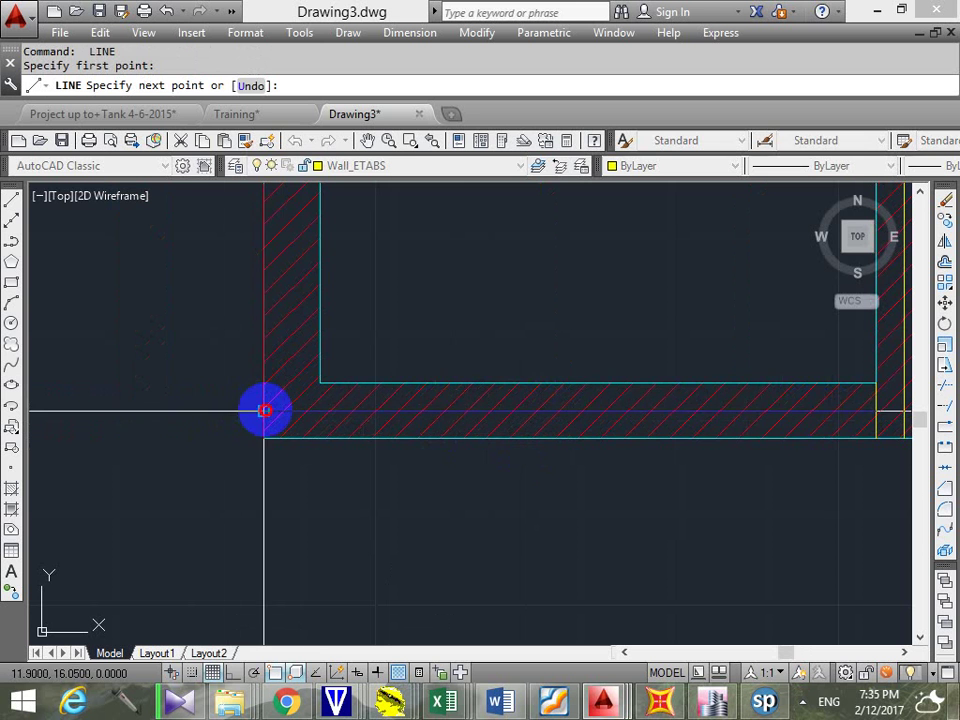
{"action": "key", "text": "Escape"}
Draw a helper line across the left core wall at the inner lower corner, and the wall's centerline from its midpoint to the open upper end
{"action": "key", "text": "Return"}
{"action": "left_click", "coordinate": [261, 384]}
{"action": "key", "text": "Escape"}
{"action": "key", "text": "Return"}
{"action": "middle_click_drag", "start_coordinate": [300, 360], "coordinate": [389, 455]}
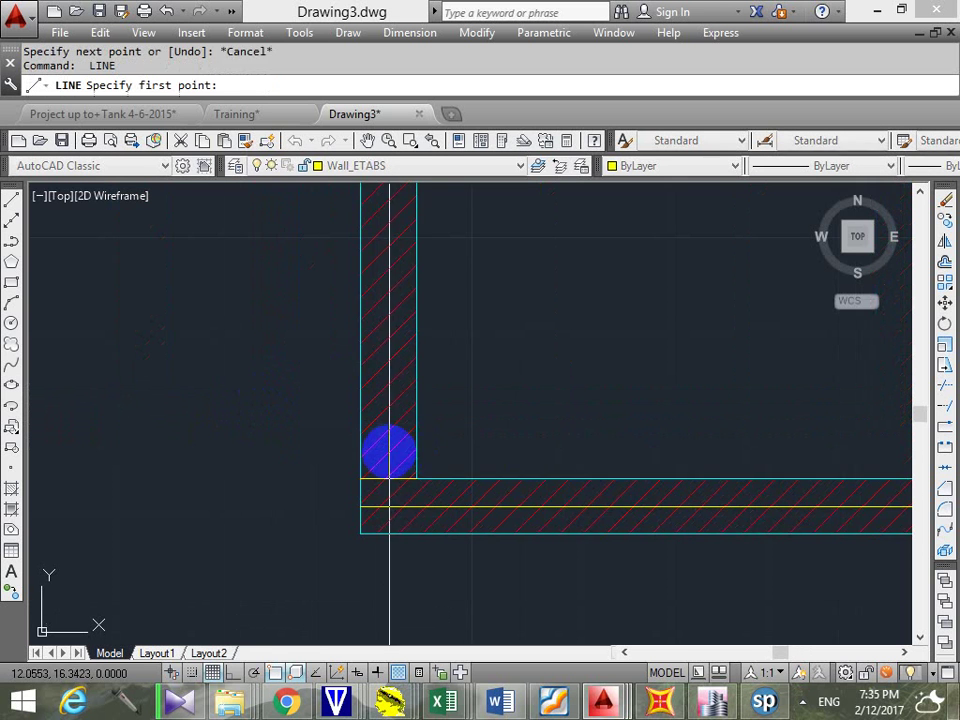
{"action": "left_click", "coordinate": [388, 466]}
{"action": "scroll", "coordinate": [386, 471], "scroll_direction": "down", "scroll_amount": 2}
{"action": "scroll", "coordinate": [422, 489], "scroll_direction": "up", "scroll_amount": 5}
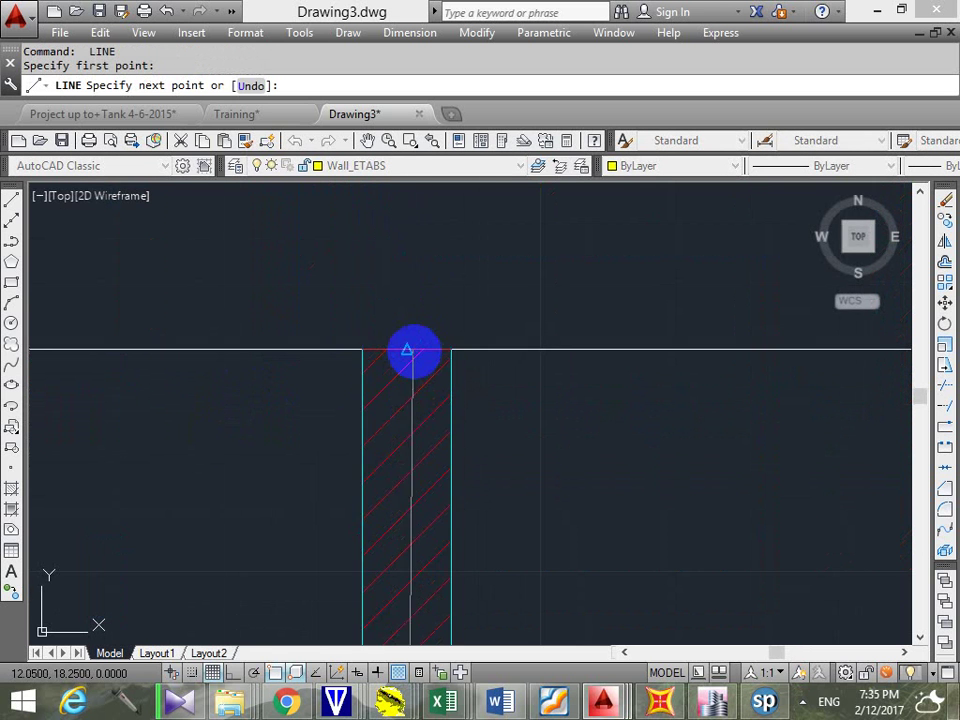
{"action": "key", "text": "Escape"}
Join the centerlines of the square core's lower and left walls into a sharp corner with Fillet at radius 0
{"action": "scroll", "coordinate": [546, 390], "scroll_direction": "down", "scroll_amount": 3}
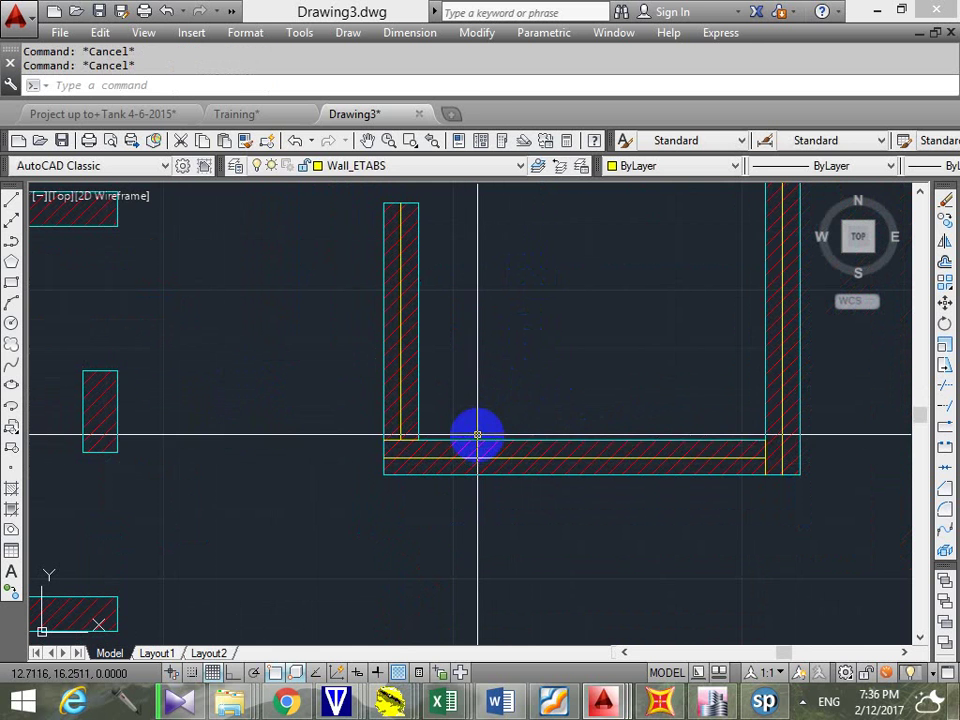
{"action": "type", "text": "f"}
{"action": "key", "text": "Return"}
{"action": "type", "text": "r"}
{"action": "key", "text": "Return"}
{"action": "key", "text": "Return"}
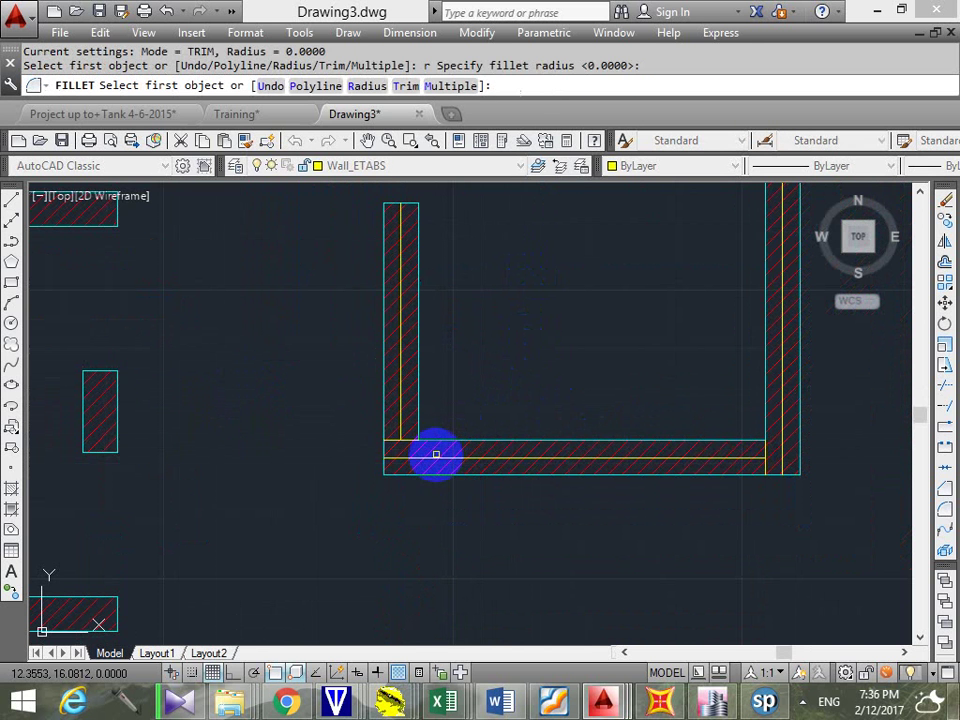
{"action": "left_click", "coordinate": [437, 457]}
{"action": "left_click", "coordinate": [399, 408]}
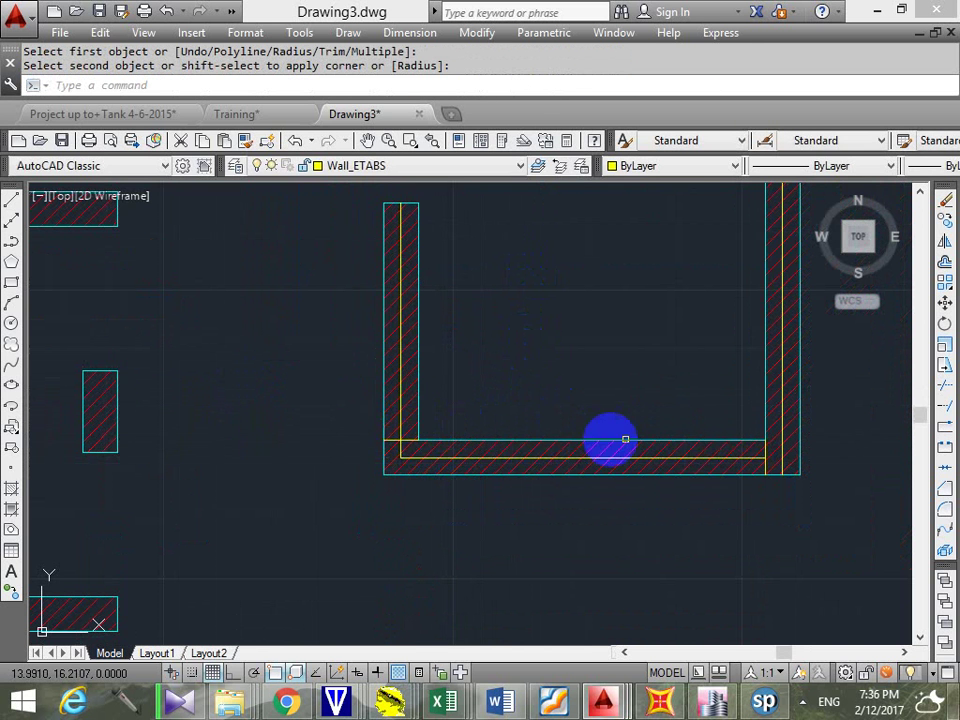
Fillet the centerlines of the square core's lower and right walls into a sharp corner
{"action": "middle_click_drag", "start_coordinate": [621, 437], "coordinate": [632, 493]}
{"action": "key", "text": "Return"}
{"action": "scroll", "coordinate": [591, 499], "scroll_direction": "up", "scroll_amount": 4}
{"action": "left_click", "coordinate": [611, 496]}
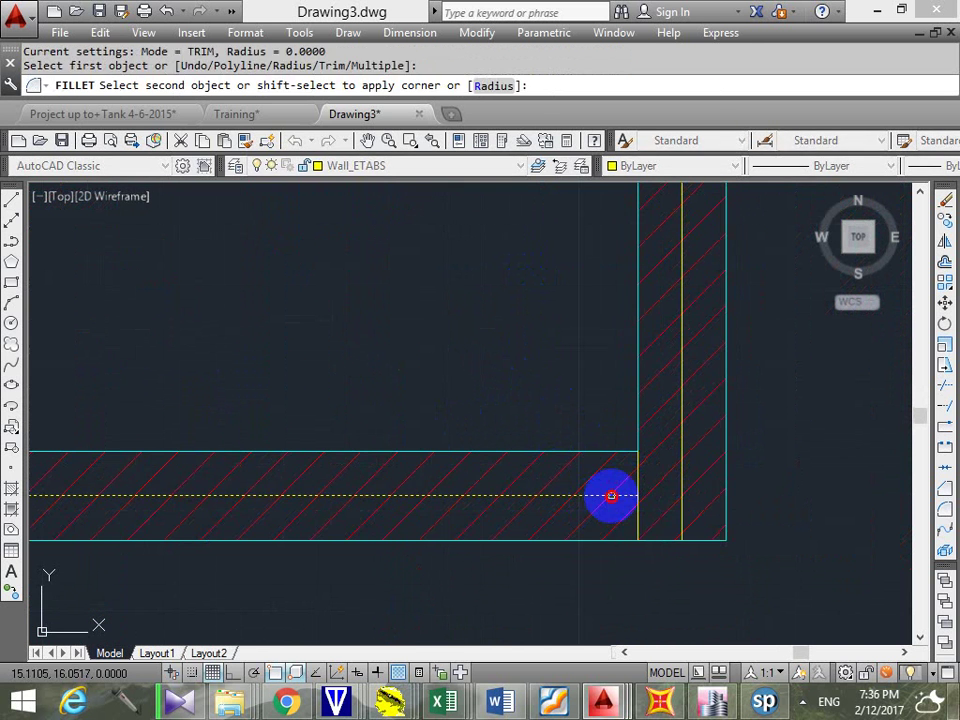
{"action": "left_click", "coordinate": [683, 464]}
Fillet the centerlines of the square core's upper and right walls into a sharp corner
{"action": "scroll", "coordinate": [711, 444], "scroll_direction": "down", "scroll_amount": 4}
{"action": "middle_click_drag", "start_coordinate": [711, 444], "coordinate": [671, 553]}
{"action": "scroll", "coordinate": [643, 326], "scroll_direction": "up", "scroll_amount": 4}
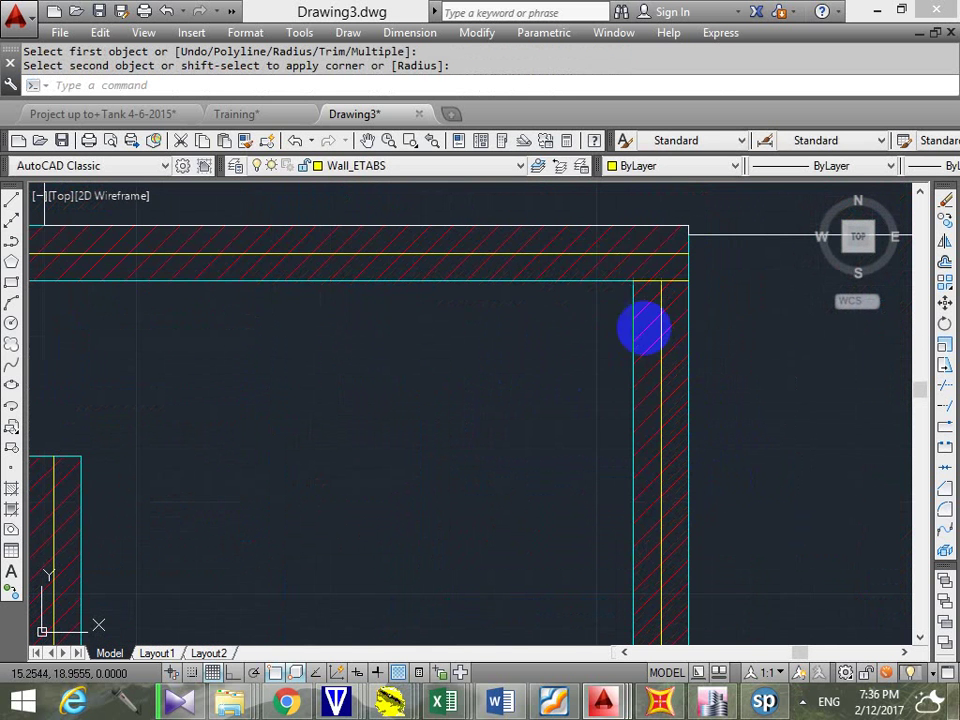
{"action": "key", "text": "Return"}
{"action": "left_click", "coordinate": [630, 254]}
{"action": "key", "text": "Escape"}
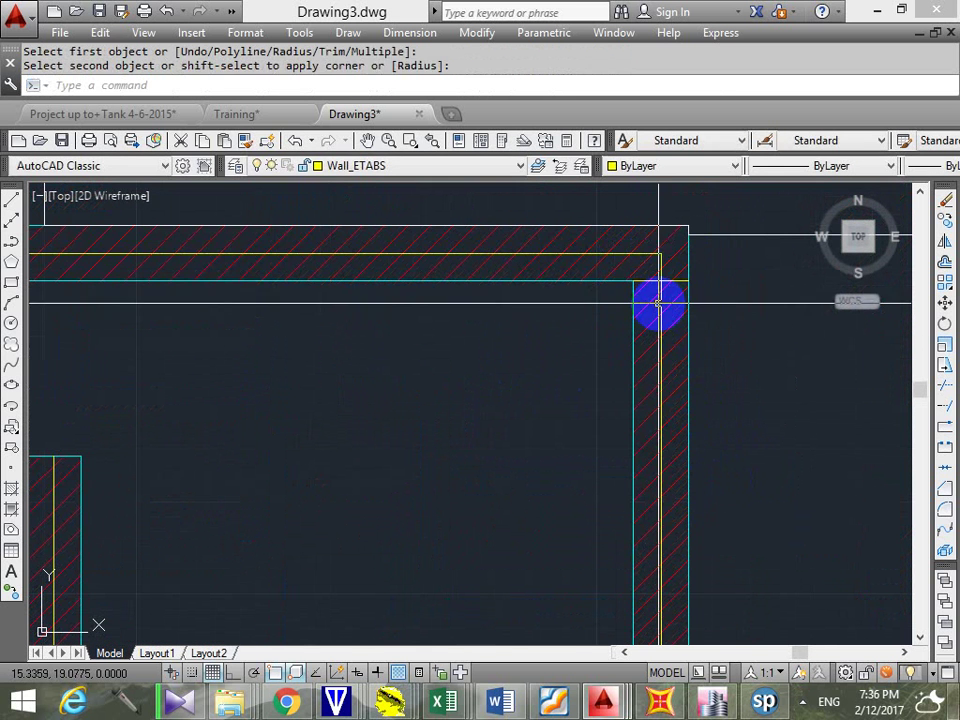
Erase the three short helper lines across the walls at the square core's corners
{"action": "scroll", "coordinate": [731, 257], "scroll_direction": "down", "scroll_amount": 5}
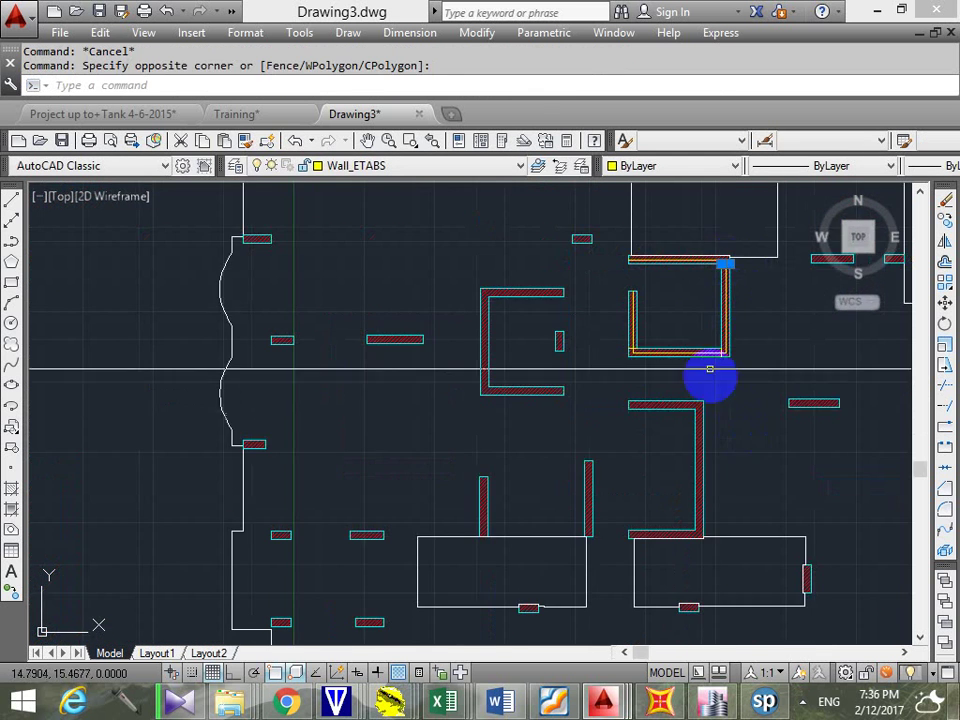
{"action": "scroll", "coordinate": [763, 461], "scroll_direction": "up", "scroll_amount": 5}
{"action": "left_click", "coordinate": [557, 460]}
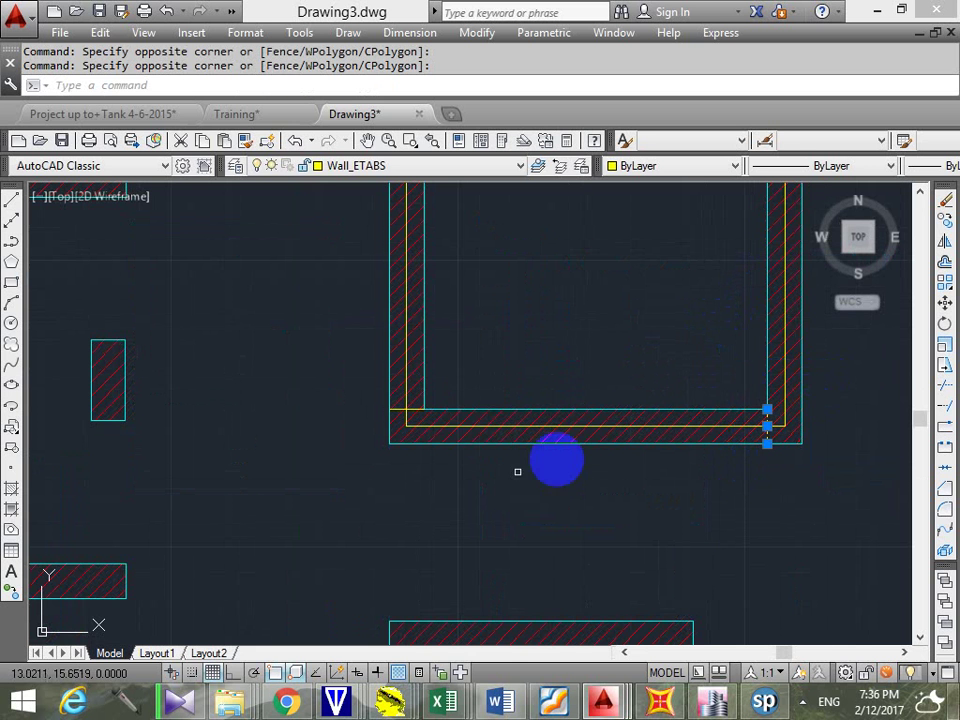
{"action": "left_click", "coordinate": [346, 464]}
{"action": "type", "text": "E"}
{"action": "key", "text": "Return"}
{"action": "scroll", "coordinate": [620, 370], "scroll_direction": "down", "scroll_amount": 2}
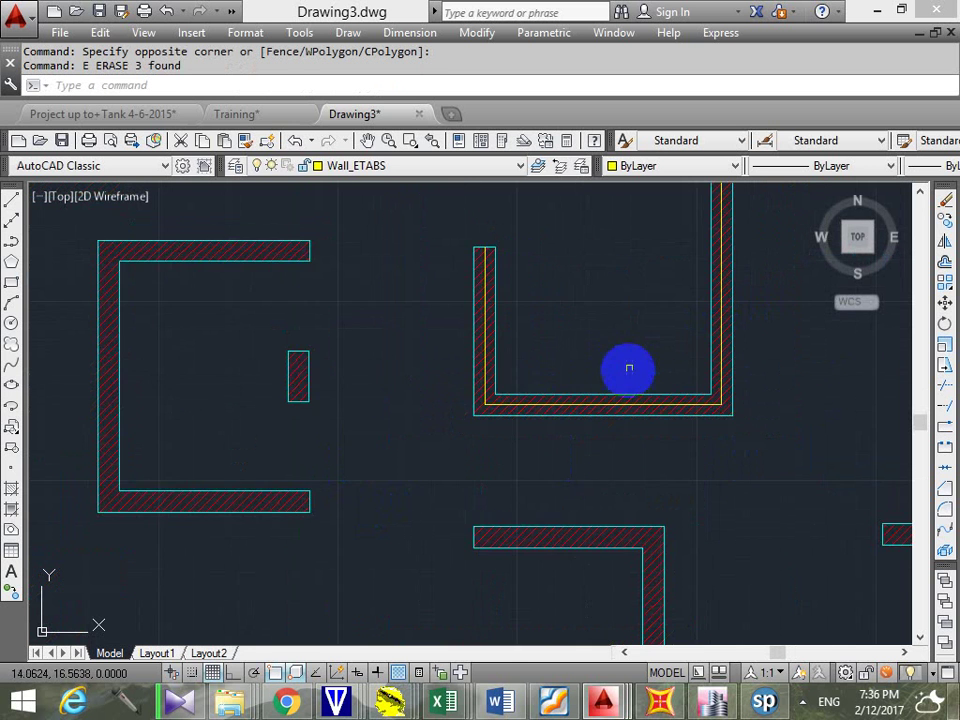
Examine the square core's wall centerlines against the outer wall outlines, including the open ends of the upper and left walls
{"action": "middle_click_drag", "start_coordinate": [400, 256], "coordinate": [403, 401]}
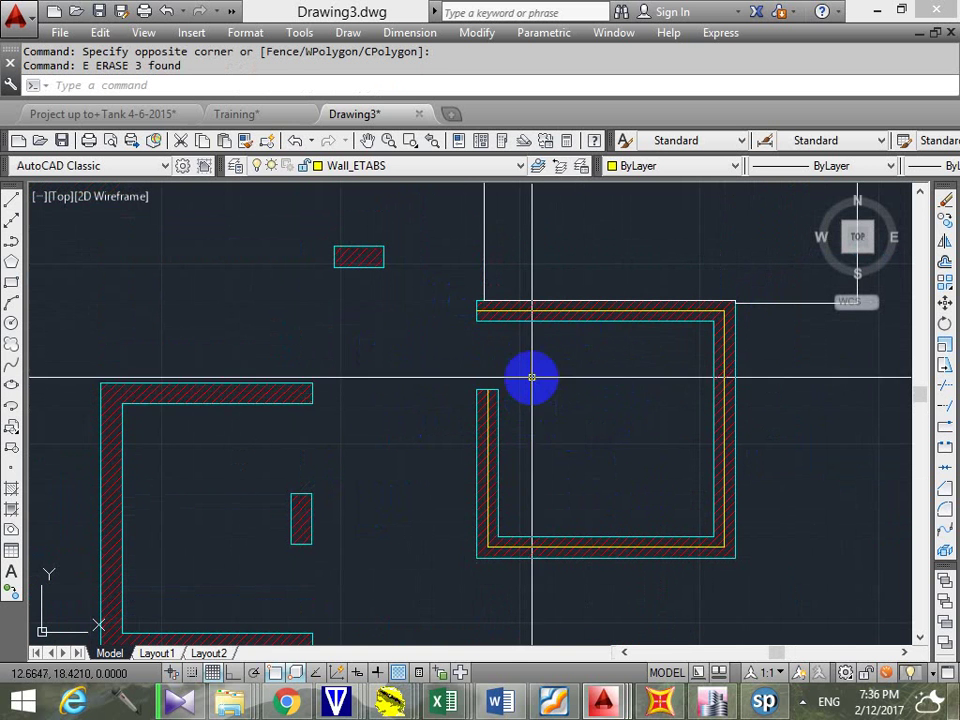
{"action": "middle_click_drag", "start_coordinate": [496, 352], "coordinate": [521, 341]}
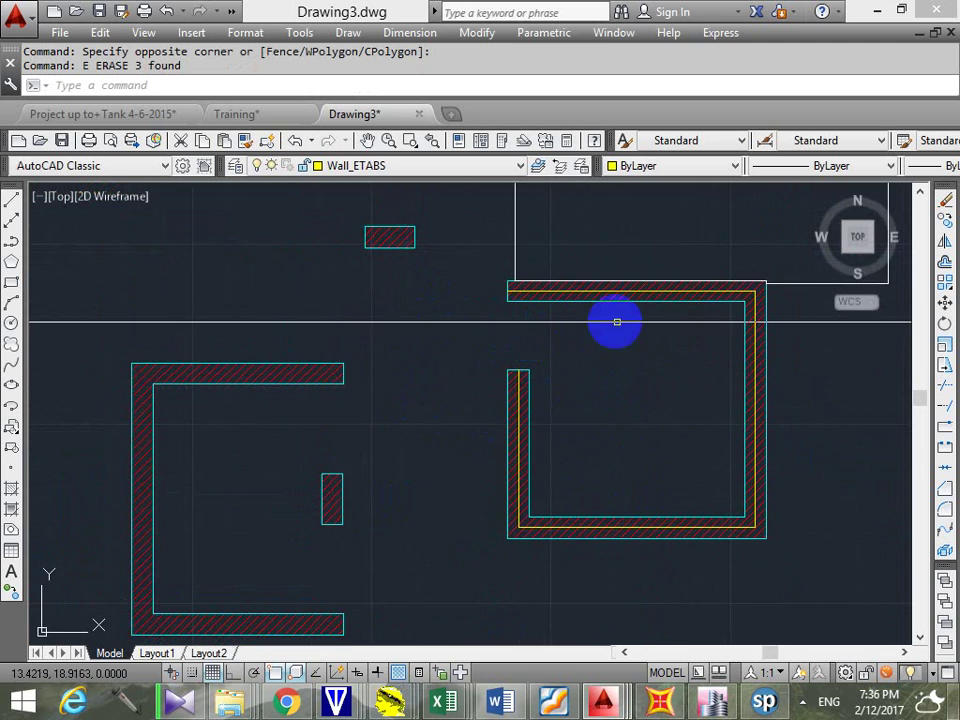
{"action": "scroll", "coordinate": [615, 321], "scroll_direction": "down", "scroll_amount": 3}
{"action": "mouse_move", "coordinate": [615, 321]}
{"action": "middle_mouse_down"}
{"action": "mouse_move", "coordinate": [638, 375]}
{"action": "mouse_move", "coordinate": [671, 332]}
{"action": "mouse_move", "coordinate": [617, 326]}
{"action": "mouse_move", "coordinate": [637, 257]}
{"action": "mouse_move", "coordinate": [617, 267]}
{"action": "mouse_move", "coordinate": [647, 244]}
{"action": "mouse_move", "coordinate": [565, 257]}
{"action": "middle_mouse_up"}
{"action": "scroll", "coordinate": [580, 330], "scroll_direction": "up", "scroll_amount": 3}
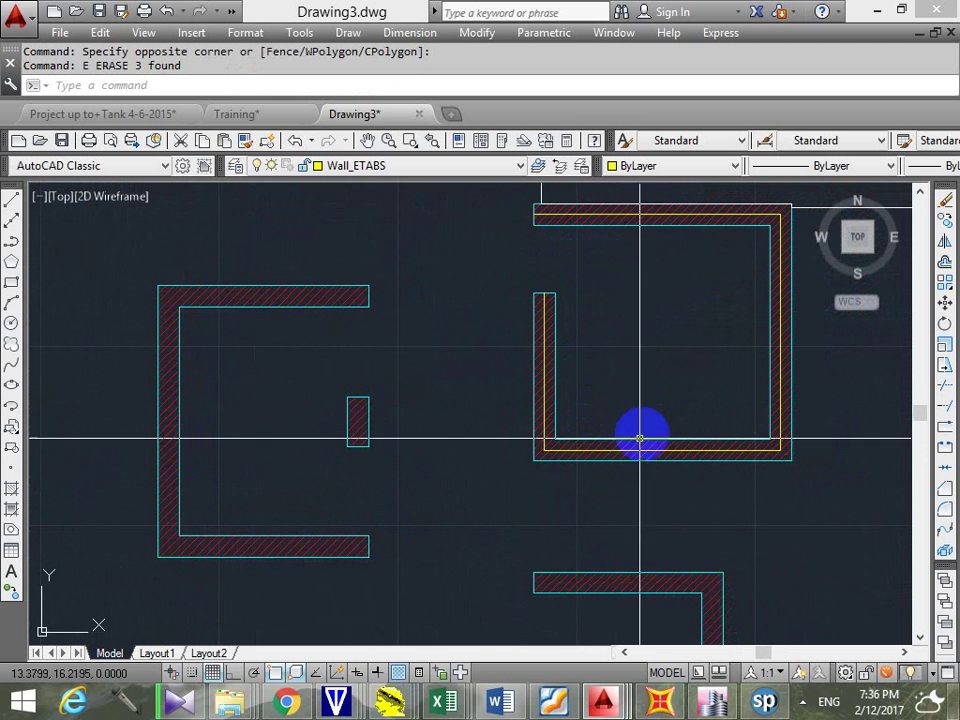
{"action": "scroll", "coordinate": [606, 465], "scroll_direction": "up", "scroll_amount": 2}
{"action": "left_click", "coordinate": [605, 459]}
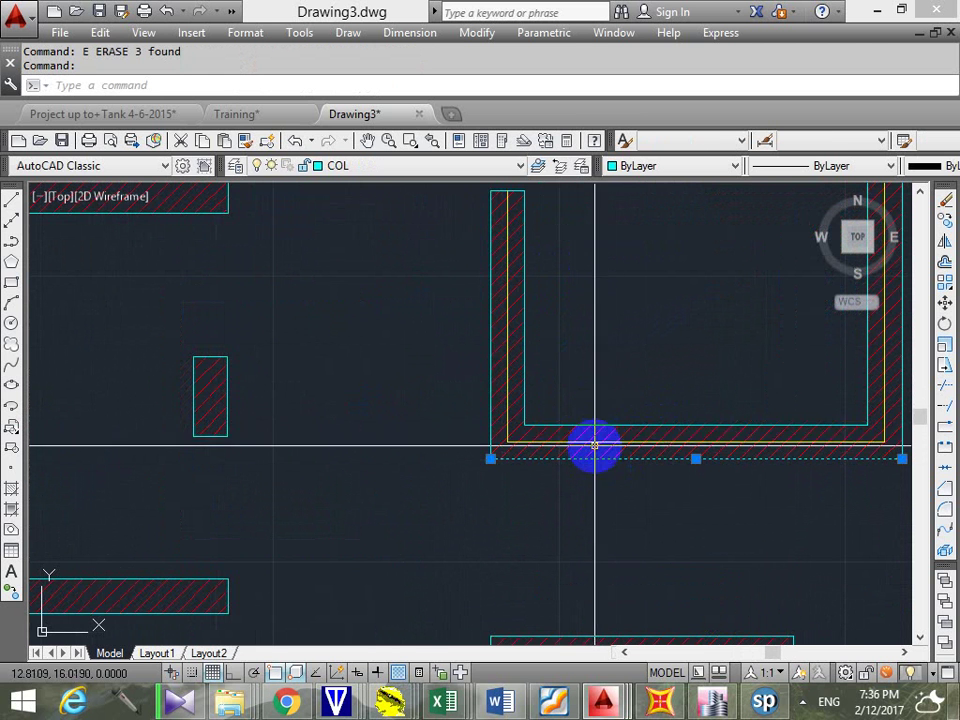
{"action": "scroll", "coordinate": [561, 369], "scroll_direction": "down", "scroll_amount": 2}
{"action": "middle_click_drag", "start_coordinate": [631, 327], "coordinate": [640, 452]}
{"action": "scroll", "coordinate": [574, 364], "scroll_direction": "up", "scroll_amount": 2}
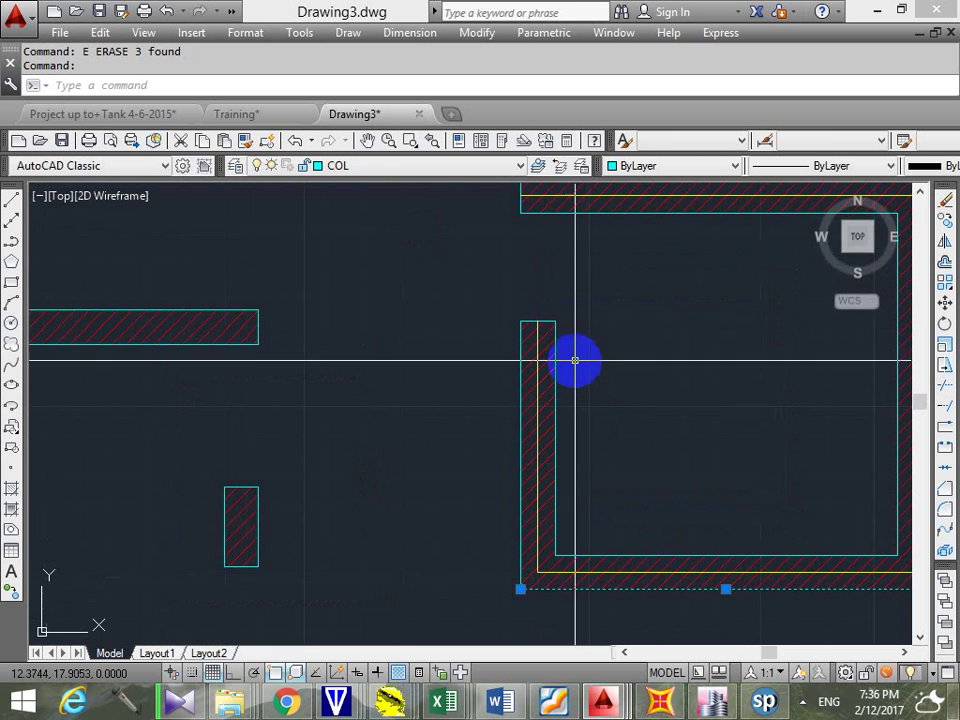
{"action": "key", "text": "Escape"}
{"action": "scroll", "coordinate": [563, 364], "scroll_direction": "down", "scroll_amount": 4}
{"action": "mouse_move", "coordinate": [563, 364]}
{"action": "middle_mouse_down"}
{"action": "mouse_move", "coordinate": [561, 328]}
{"action": "mouse_move", "coordinate": [534, 369]}
{"action": "middle_mouse_up"}
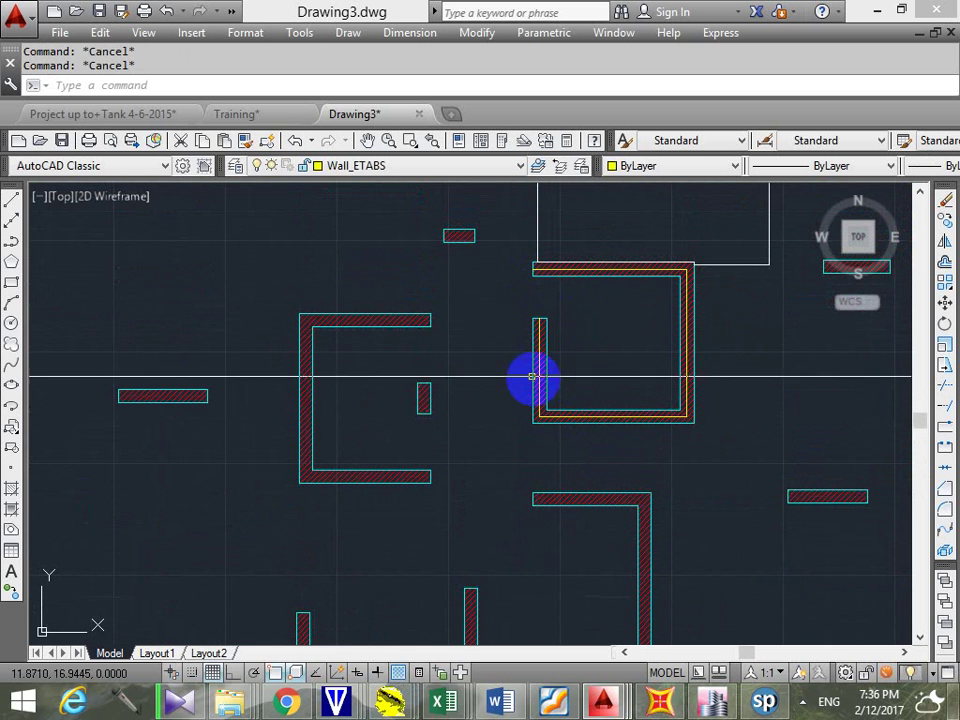
{"action": "scroll", "coordinate": [525, 300], "scroll_direction": "up", "scroll_amount": 5}
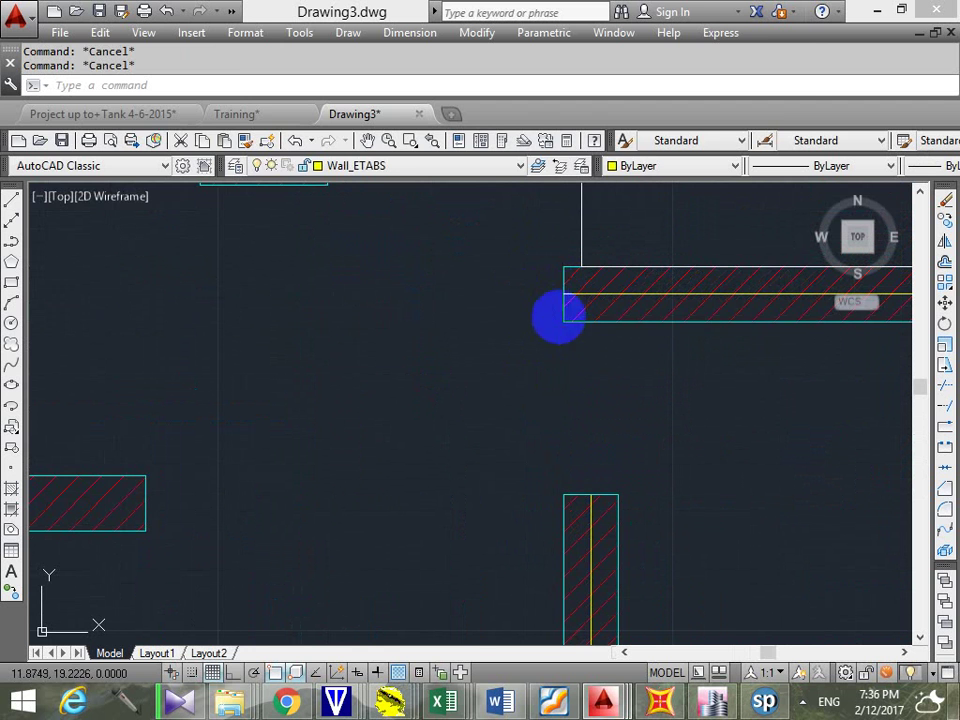
Create a green layer named Coupling Beam and make it the current layer
{"action": "left_click", "coordinate": [237, 167]}
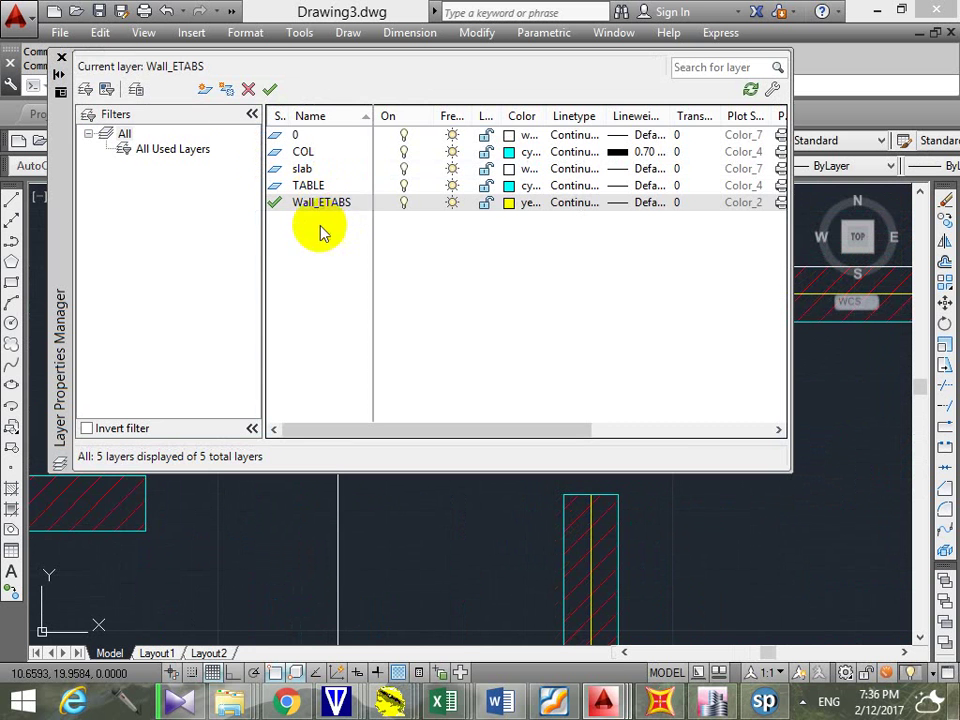
{"action": "left_click", "coordinate": [204, 89]}
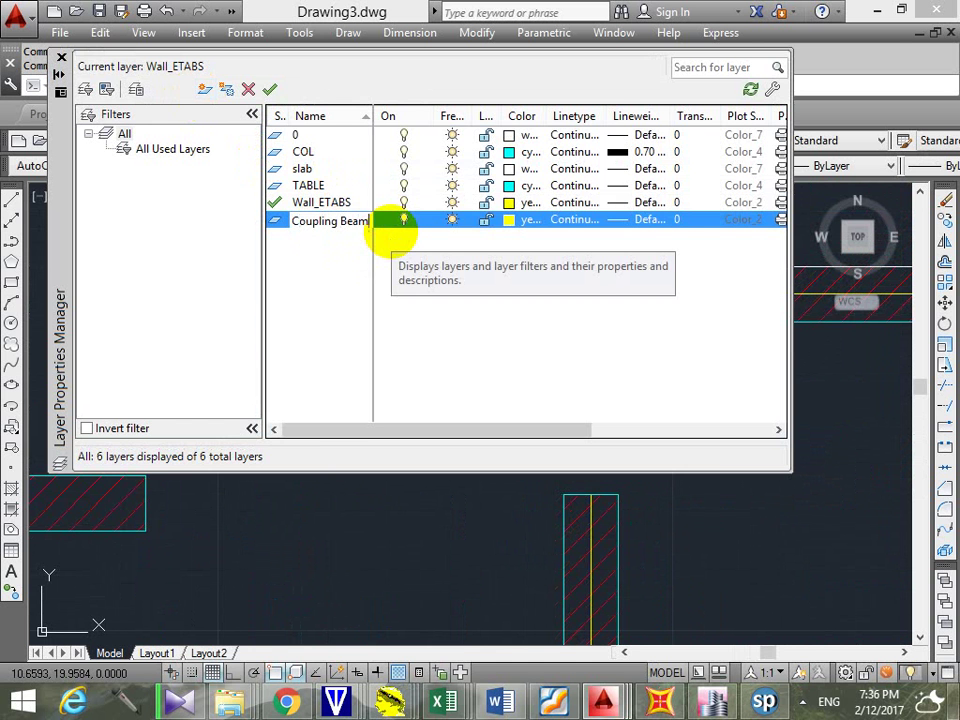
{"action": "key", "text": "Return"}
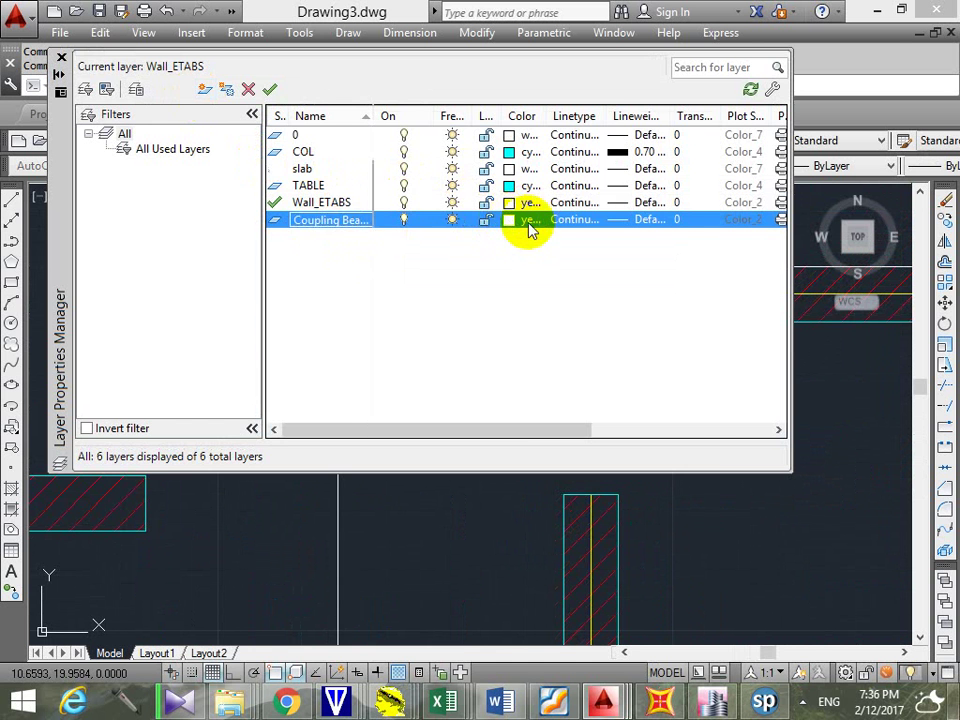
{"action": "left_click", "coordinate": [527, 220]}
{"action": "left_click", "coordinate": [509, 447]}
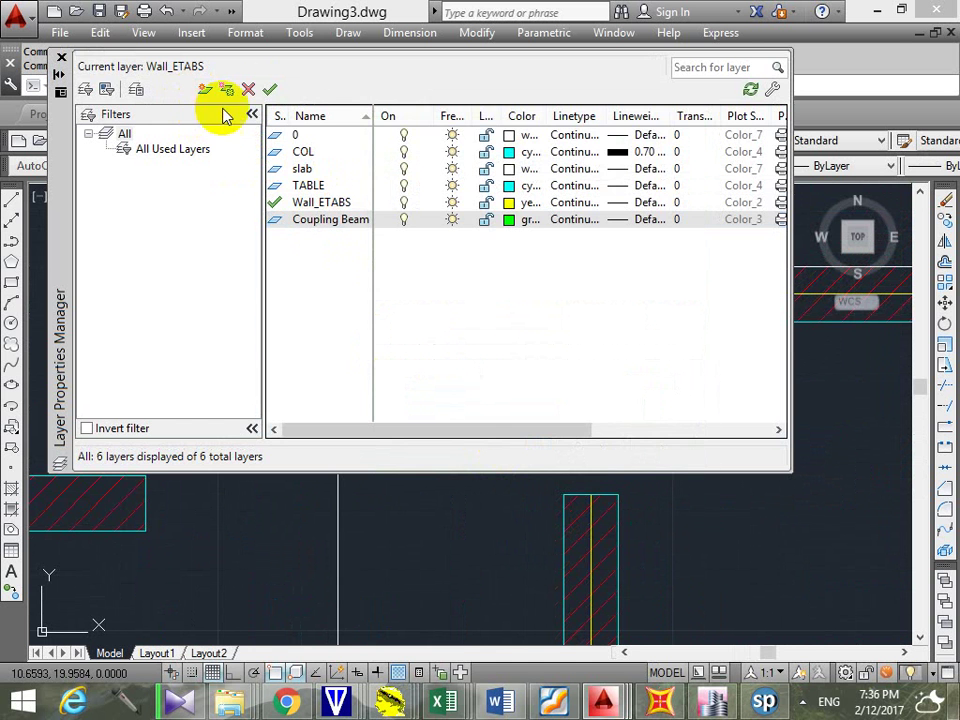
{"action": "left_click", "coordinate": [61, 57]}
{"action": "key", "text": "Escape"}
{"action": "key", "text": "Escape"}
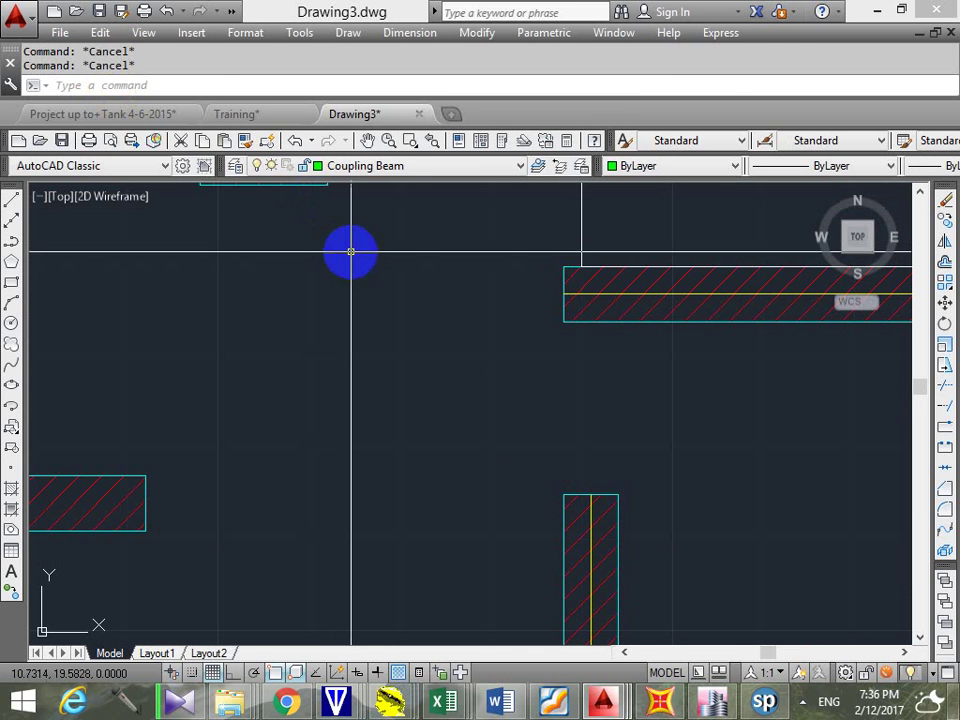
{"action": "type", "text": "k"}
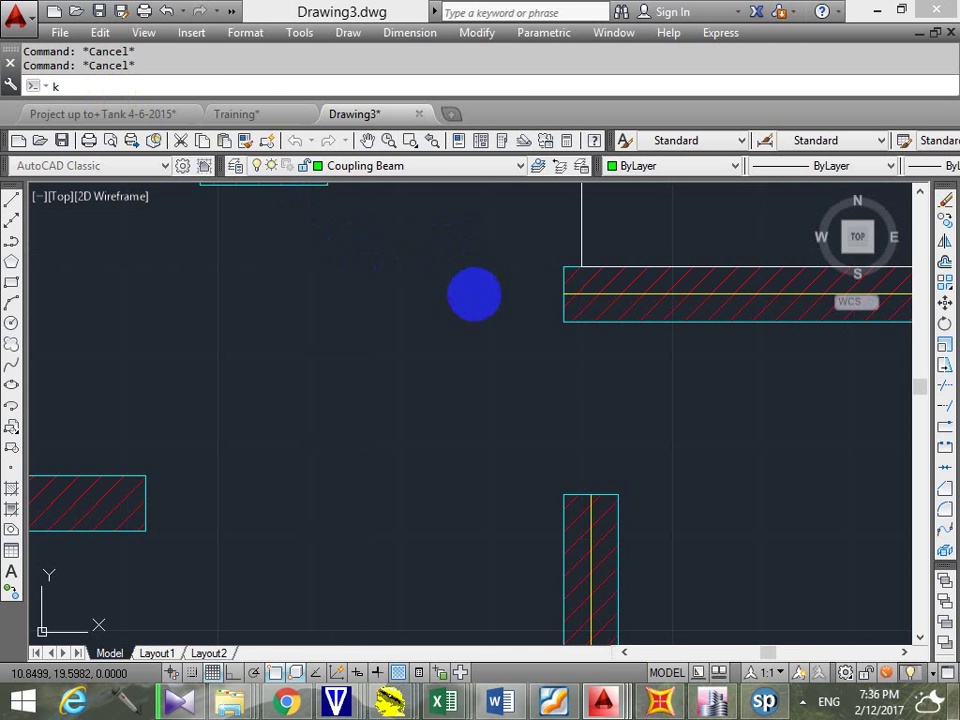
{"action": "middle_click_drag", "start_coordinate": [474, 294], "coordinate": [491, 172]}
{"action": "key", "text": "Escape"}
{"action": "type", "text": "l"}
{"action": "key", "text": "Return"}
{"action": "key", "text": "Escape"}
{"action": "key", "text": "Return"}
{"action": "left_click", "coordinate": [606, 369]}
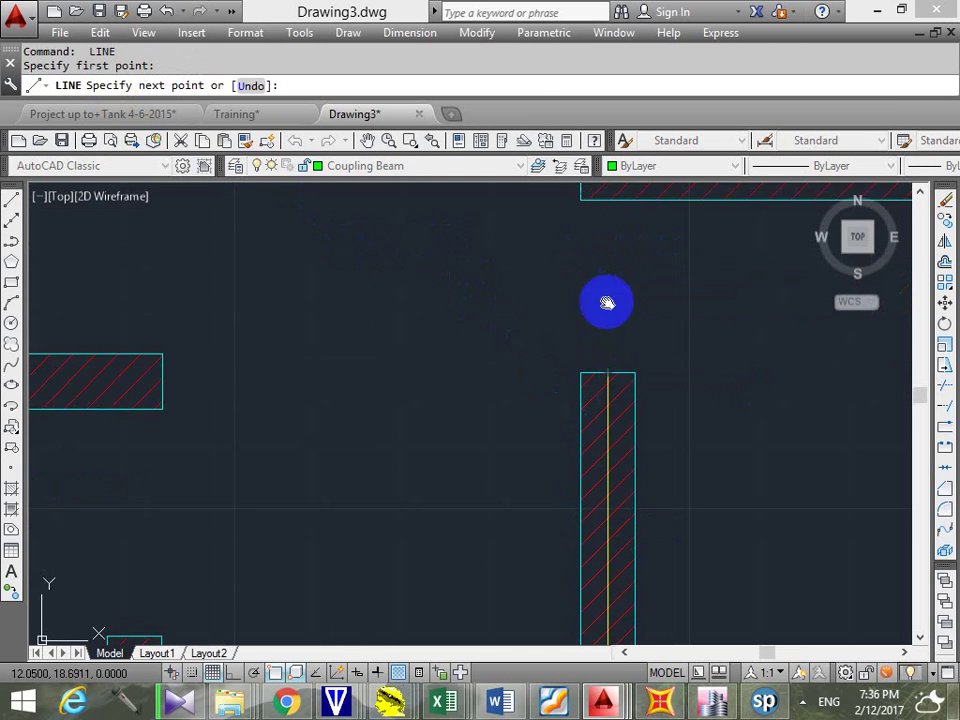
{"action": "middle_click_drag", "start_coordinate": [606, 302], "coordinate": [603, 444]}
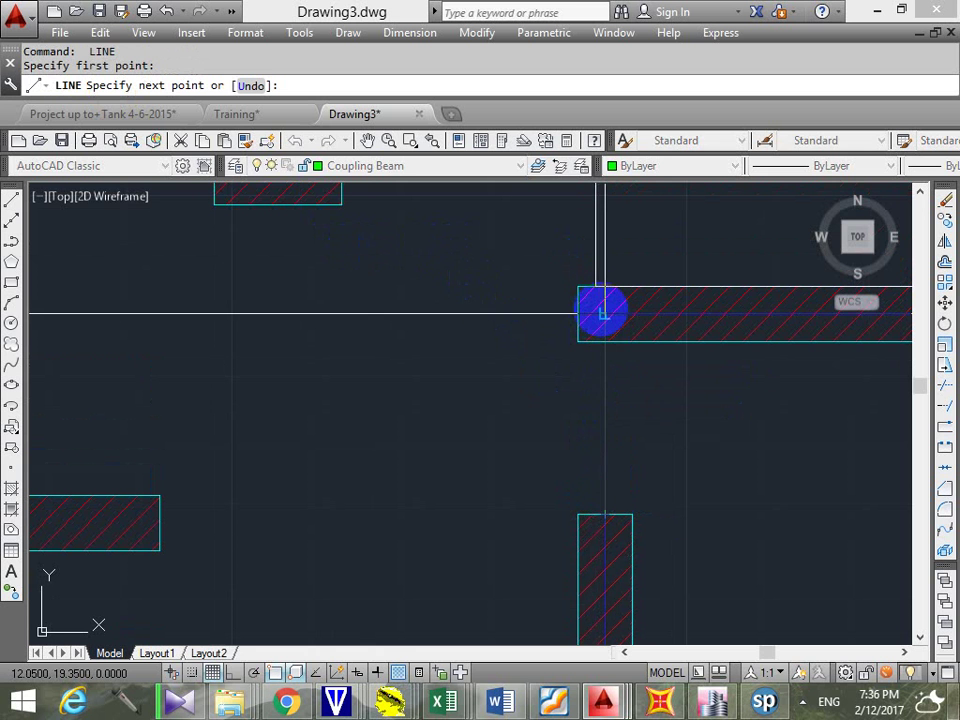
{"action": "key", "text": "Escape"}
Draw a coupling beam line along the square core's outer left face, across the opening between the upper and left walls
{"action": "key", "text": "Return"}
{"action": "left_click", "coordinate": [578, 341]}
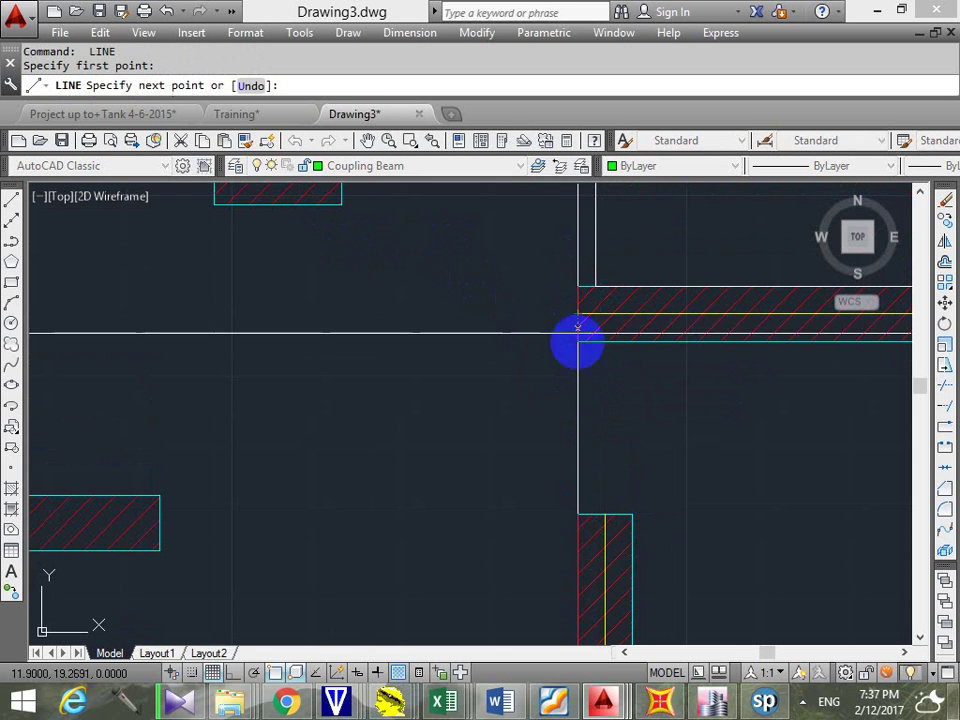
{"action": "left_click", "coordinate": [578, 516]}
{"action": "key", "text": "Escape"}
Move the centerline of the square core's left wall onto the wall's outer left face, in line with the coupling beam line
{"action": "mouse_move", "coordinate": [600, 553]}
{"action": "middle_mouse_down"}
{"action": "mouse_move", "coordinate": [596, 360]}
{"action": "mouse_move", "coordinate": [602, 411]}
{"action": "middle_mouse_up"}
{"action": "scroll", "coordinate": [596, 360], "scroll_direction": "down", "scroll_amount": 2}
{"action": "key", "text": "Escape"}
{"action": "key", "text": "Escape"}
{"action": "left_click", "coordinate": [537, 535]}
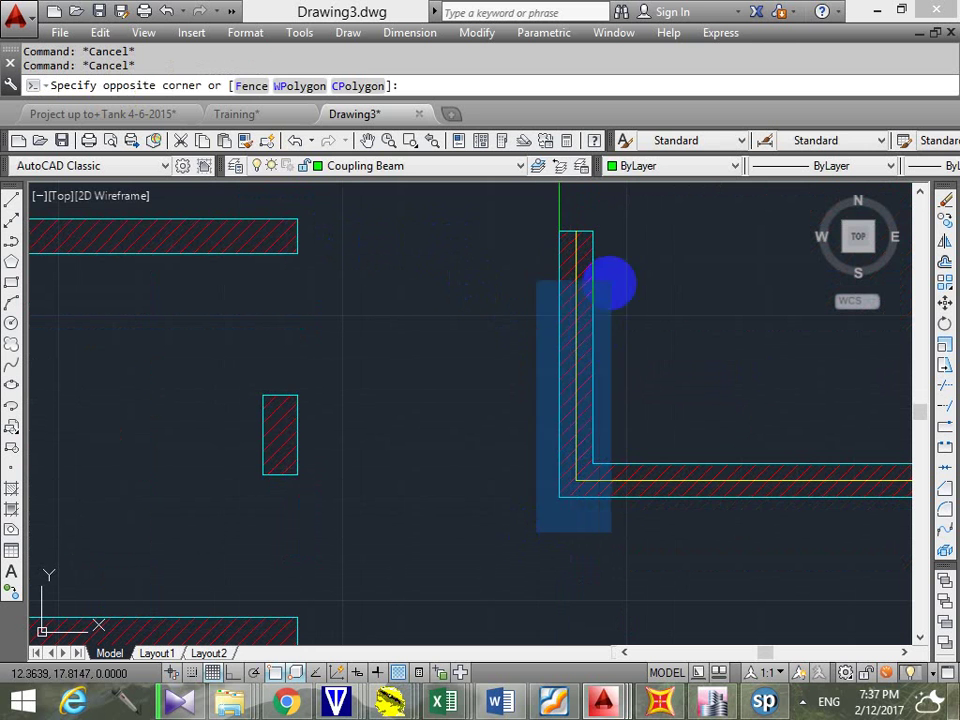
{"action": "left_click", "coordinate": [611, 216]}
{"action": "key", "text": "Escape"}
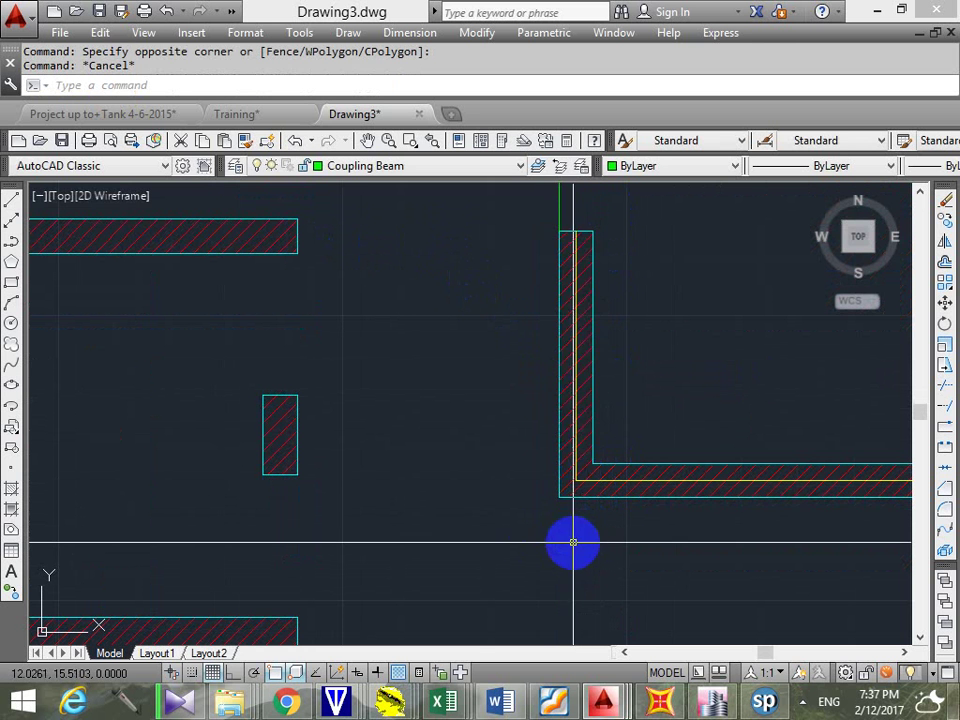
{"action": "left_click", "coordinate": [579, 199]}
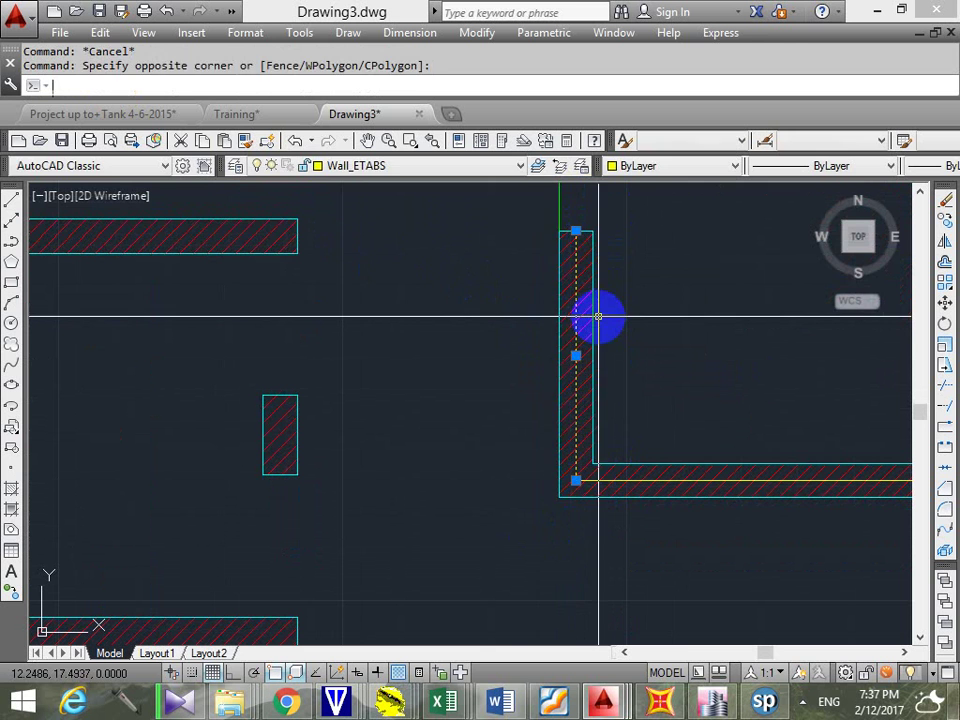
{"action": "type", "text": "m"}
{"action": "key", "text": "Return"}
{"action": "left_click", "coordinate": [579, 236]}
{"action": "key", "text": "Escape"}
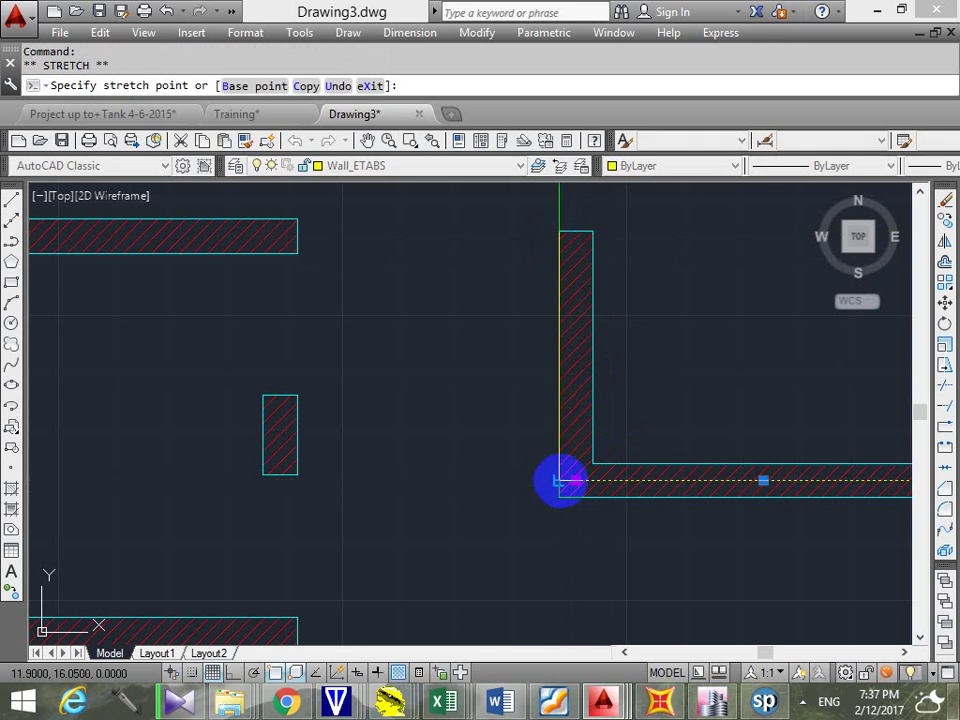
Stretch the left end of the square core's lower wall centerline to the outer left face, meeting the moved wall line
{"action": "left_click", "coordinate": [559, 481]}
{"action": "middle_click_drag", "start_coordinate": [598, 383], "coordinate": [580, 462]}
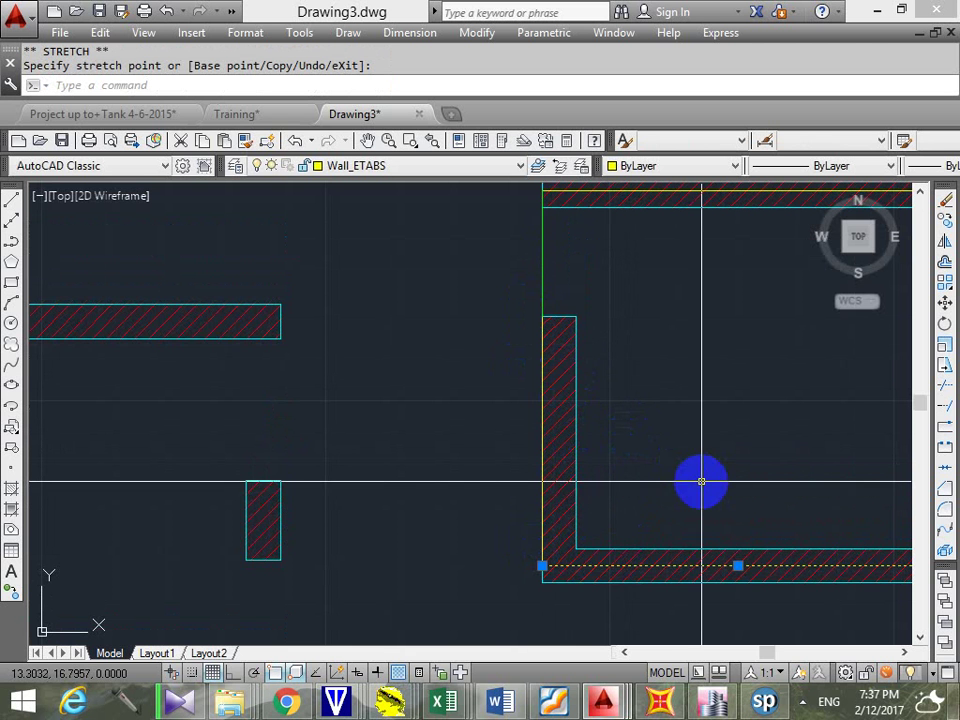
{"action": "scroll", "coordinate": [650, 525], "scroll_direction": "down", "scroll_amount": 2}
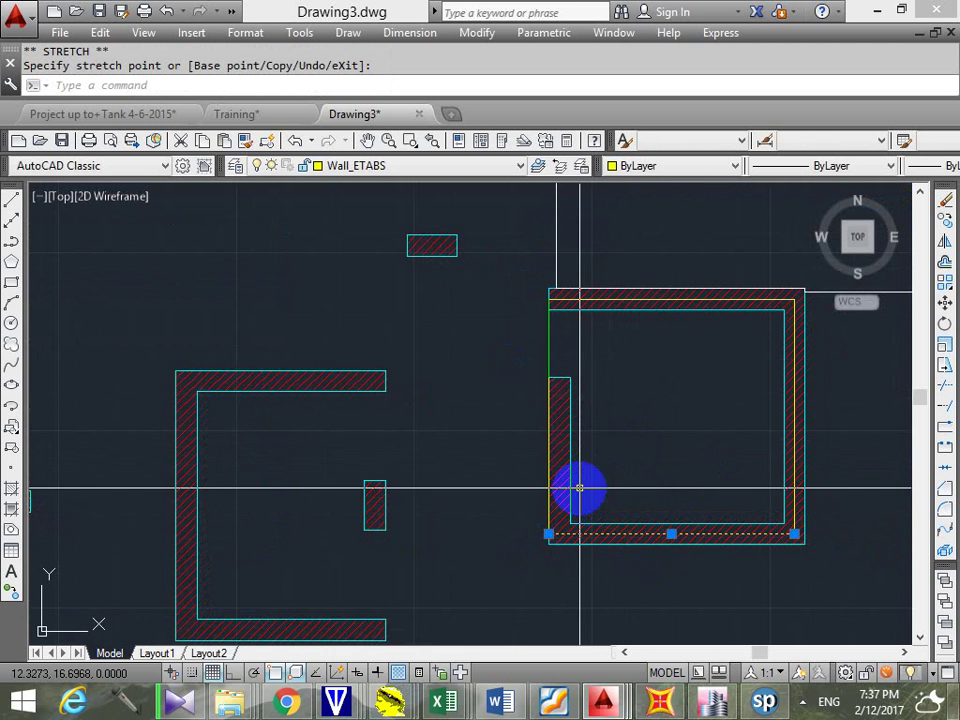
{"action": "middle_click_drag", "start_coordinate": [653, 486], "coordinate": [669, 454]}
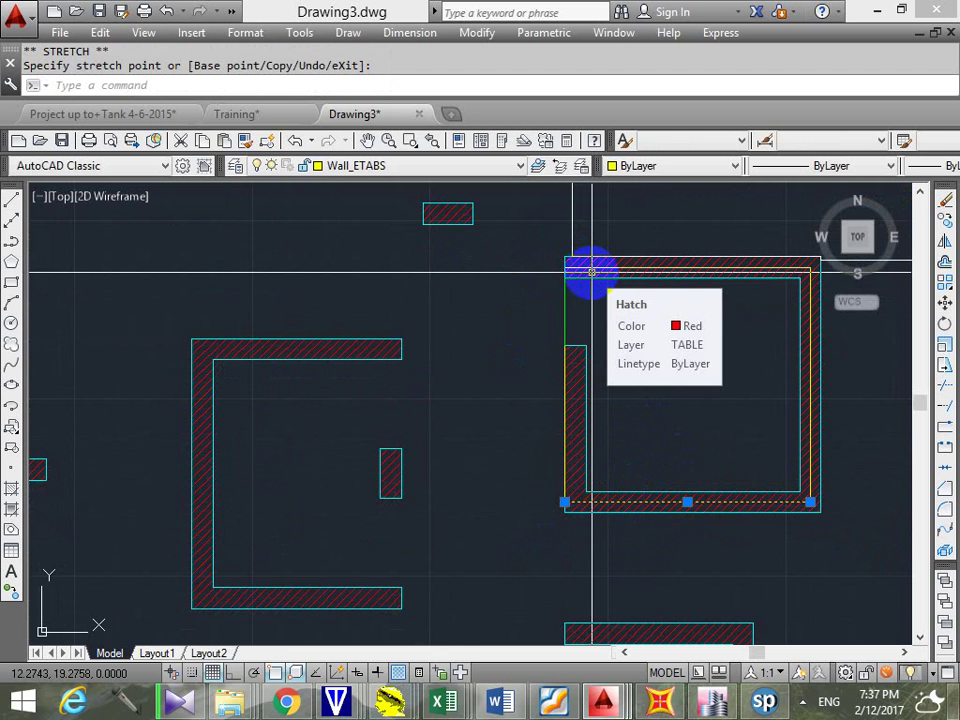
{"action": "middle_click_drag", "start_coordinate": [560, 303], "coordinate": [549, 281]}
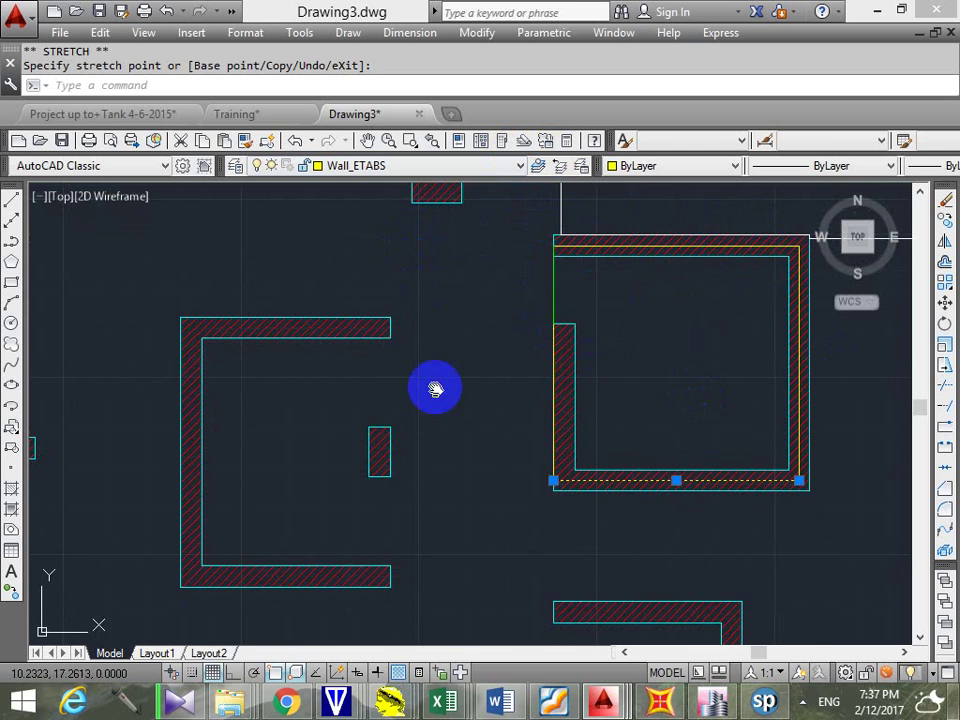
{"action": "middle_click_drag", "start_coordinate": [433, 388], "coordinate": [497, 321]}
{"action": "scroll", "coordinate": [563, 455], "scroll_direction": "down", "scroll_amount": 2}
{"action": "middle_click_drag", "start_coordinate": [563, 455], "coordinate": [538, 385]}
{"action": "key", "text": "Escape"}
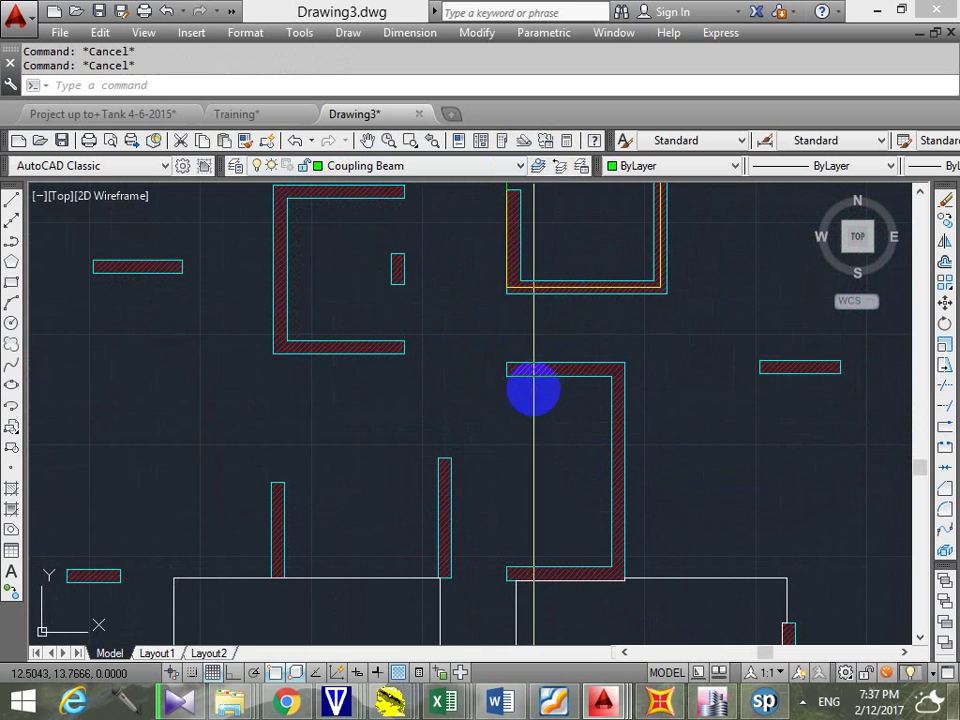
Draw a coupling beam line from the right end of the C-shaped core's upper wall down to the short pier's top-right corner
{"action": "left_click", "coordinate": [489, 170]}
{"action": "left_click", "coordinate": [398, 250]}
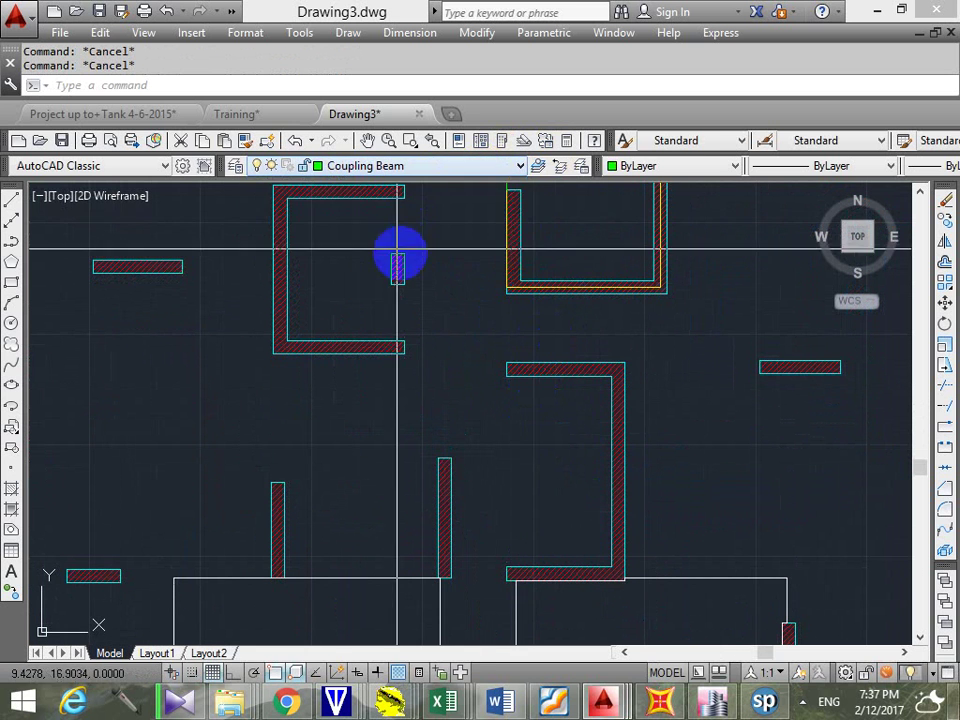
{"action": "scroll", "coordinate": [410, 280], "scroll_direction": "up", "scroll_amount": 5}
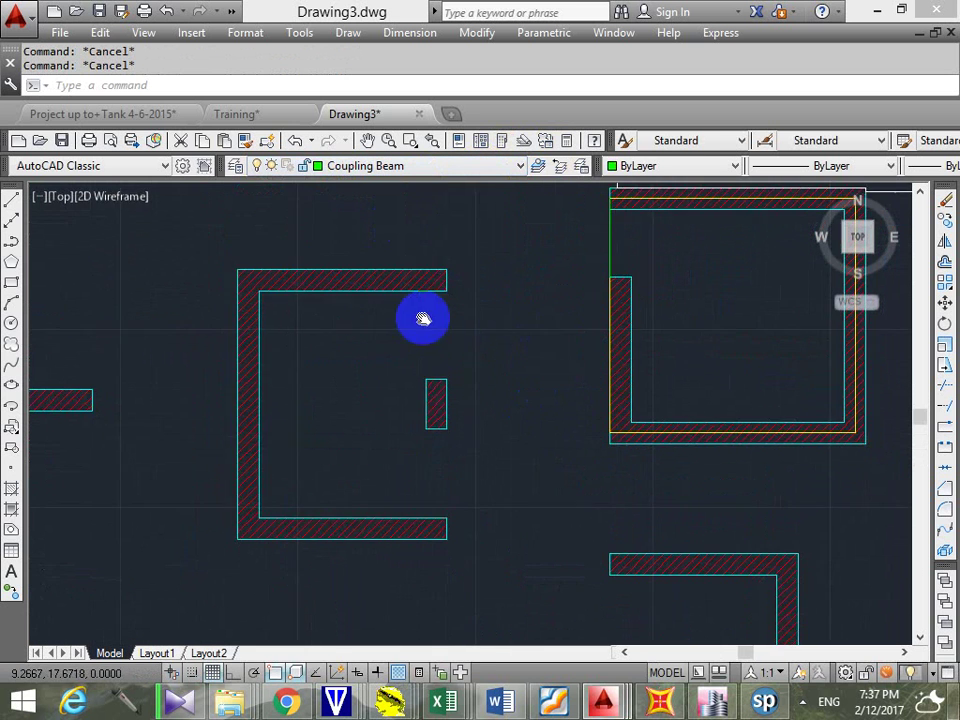
{"action": "left_click", "coordinate": [457, 278]}
{"action": "scroll", "coordinate": [498, 257], "scroll_direction": "down", "scroll_amount": 3}
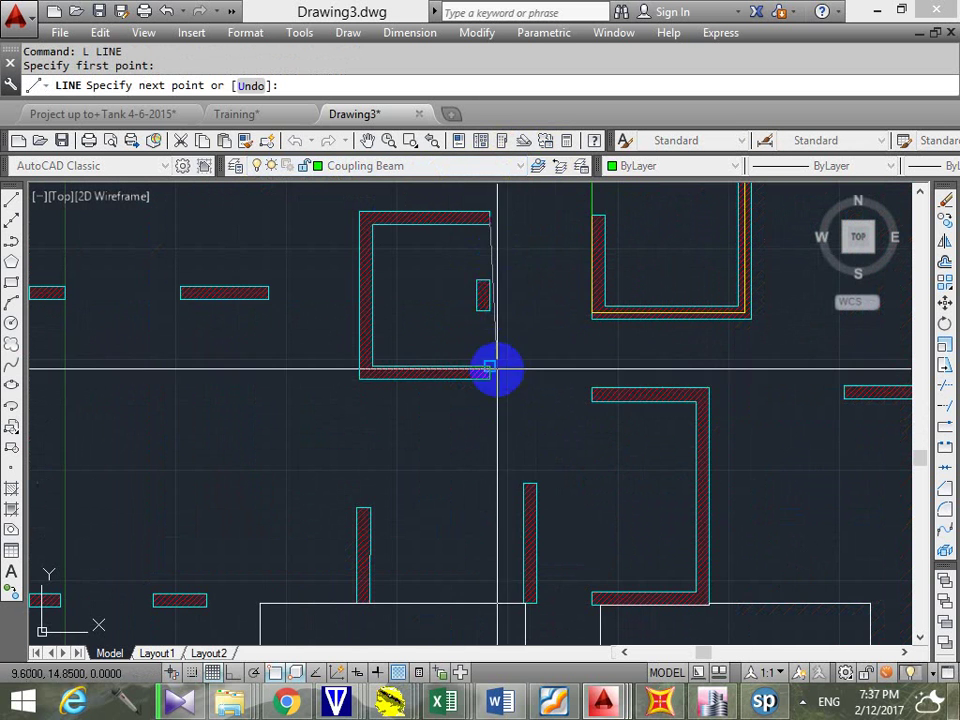
{"action": "scroll", "coordinate": [490, 268], "scroll_direction": "up", "scroll_amount": 4}
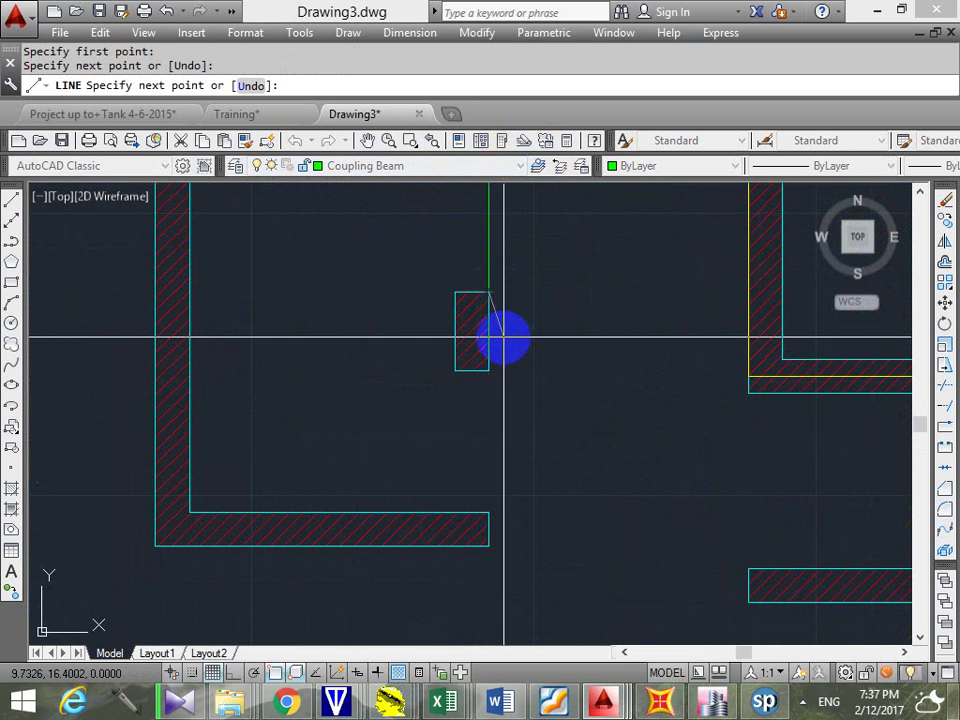
{"action": "scroll", "coordinate": [507, 335], "scroll_direction": "down", "scroll_amount": 2}
{"action": "key", "text": "Escape"}
Examine up close how the lower end of the new coupling beam line meets the short pier's top-right corner
{"action": "scroll", "coordinate": [500, 303], "scroll_direction": "up", "scroll_amount": 8}
{"action": "scroll", "coordinate": [505, 304], "scroll_direction": "up", "scroll_amount": 2}
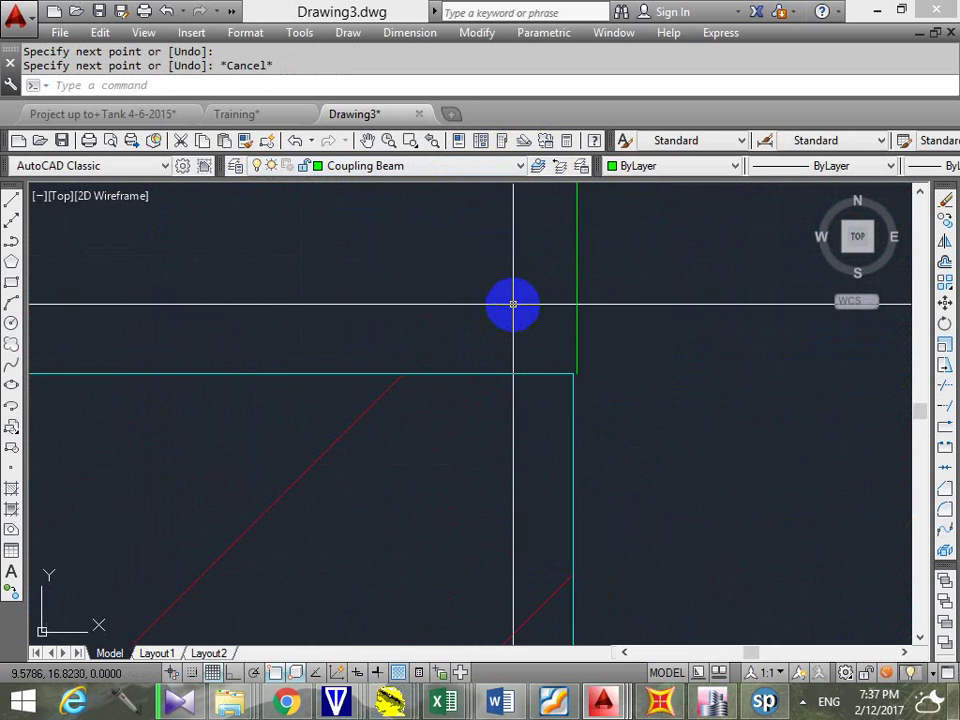
{"action": "scroll", "coordinate": [520, 310], "scroll_direction": "down", "scroll_amount": 1}
{"action": "scroll", "coordinate": [450, 290], "scroll_direction": "up", "scroll_amount": 1}
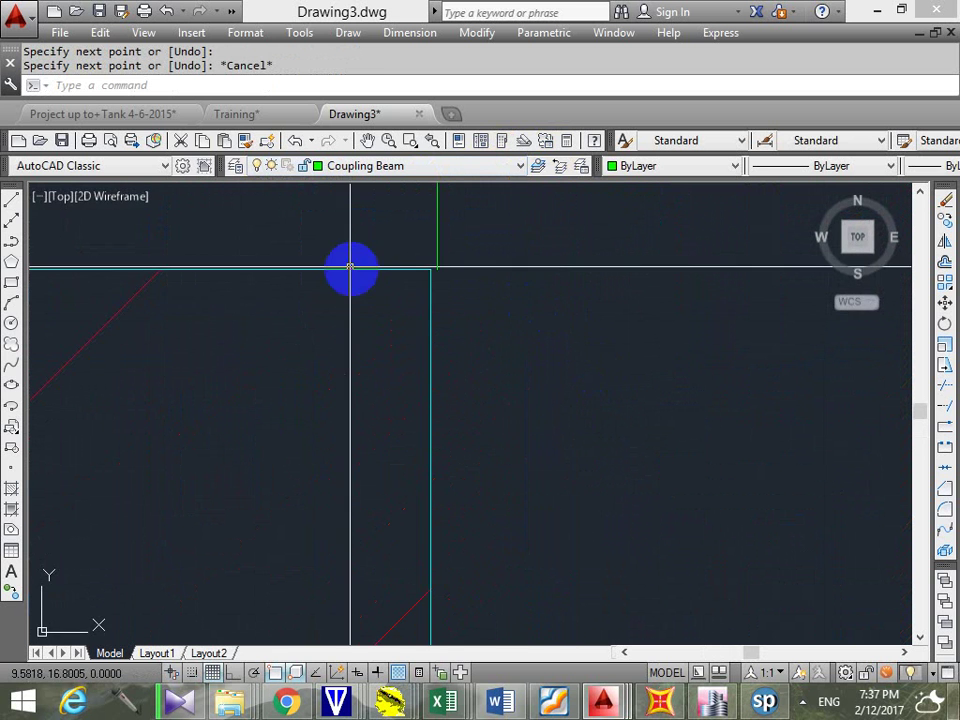
{"action": "scroll", "coordinate": [482, 304], "scroll_direction": "down", "scroll_amount": 1}
{"action": "scroll", "coordinate": [490, 360], "scroll_direction": "down", "scroll_amount": 2}
{"action": "key", "text": "Escape"}
{"action": "key", "text": "Escape"}
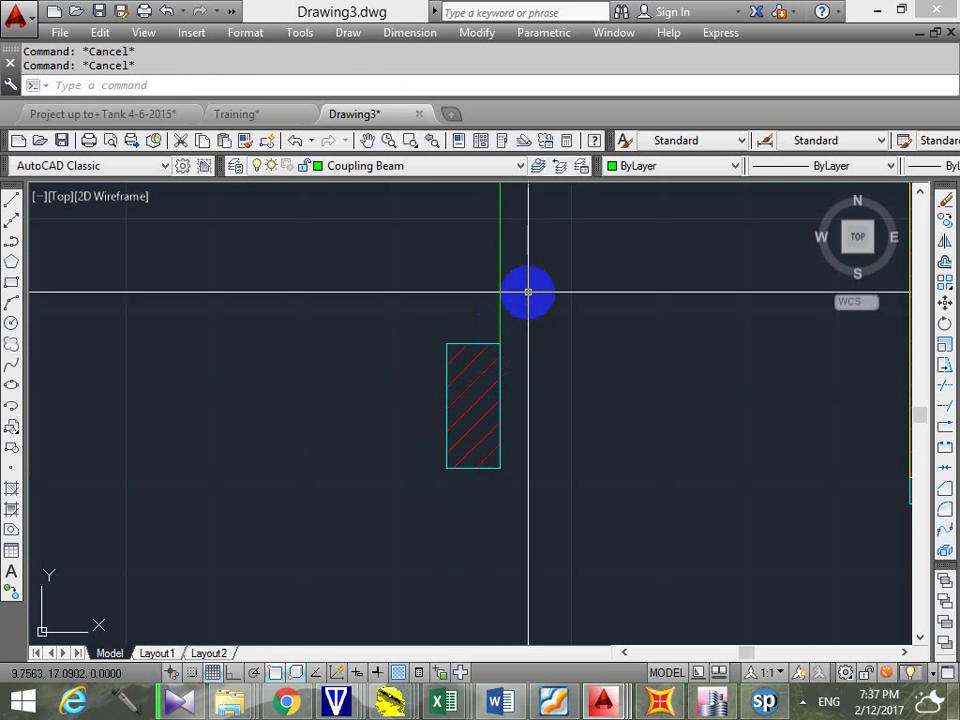
Turn on Ortho and stretch the coupling beam line's lower end straight down past the C-shaped core's lower wall
{"action": "left_click", "coordinate": [528, 291]}
{"action": "left_click", "coordinate": [495, 330]}
{"action": "left_click", "coordinate": [500, 343]}
{"action": "scroll", "coordinate": [507, 215], "scroll_direction": "down", "scroll_amount": 4}
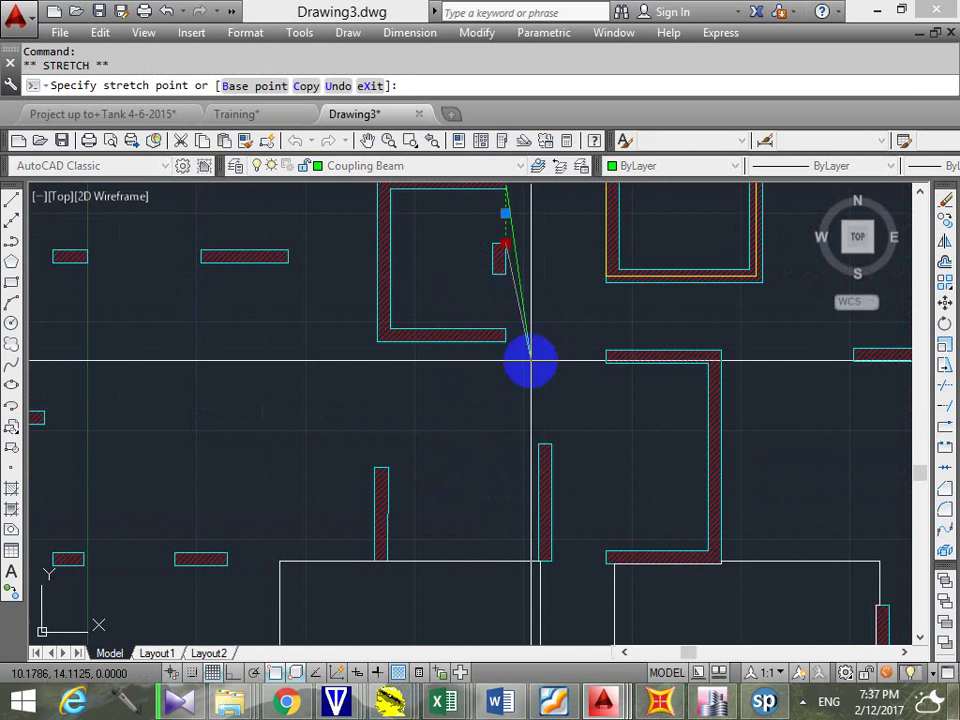
{"action": "left_click", "coordinate": [233, 672]}
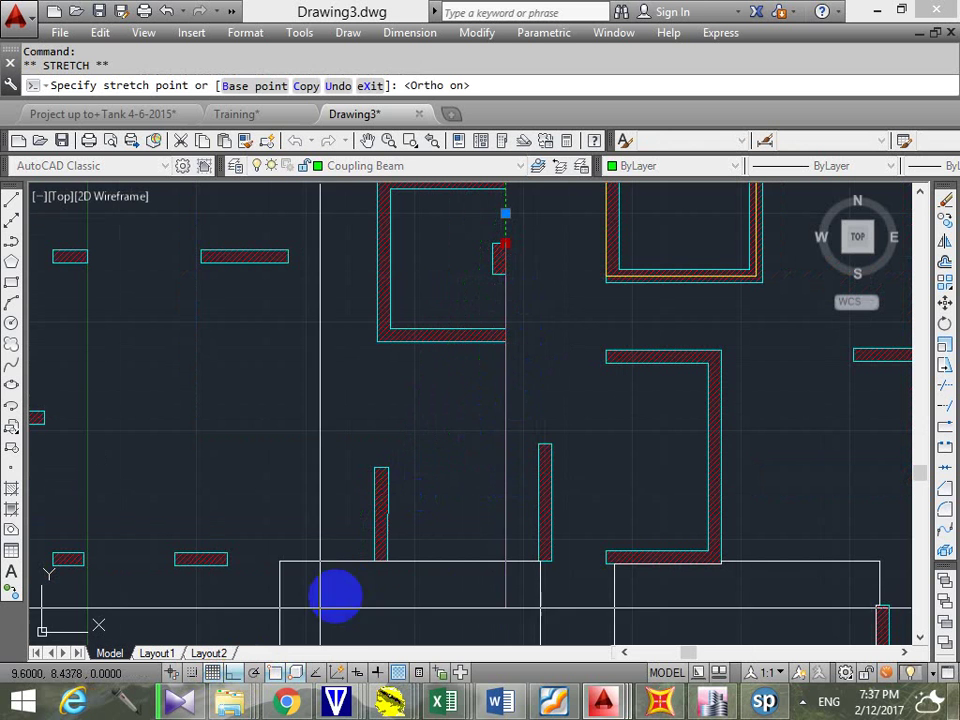
{"action": "key", "text": "Escape"}
Select the short pier on the open side of the C-shaped core
{"action": "scroll", "coordinate": [522, 215], "scroll_direction": "up", "scroll_amount": 2}
{"action": "scroll", "coordinate": [510, 235], "scroll_direction": "up", "scroll_amount": 4}
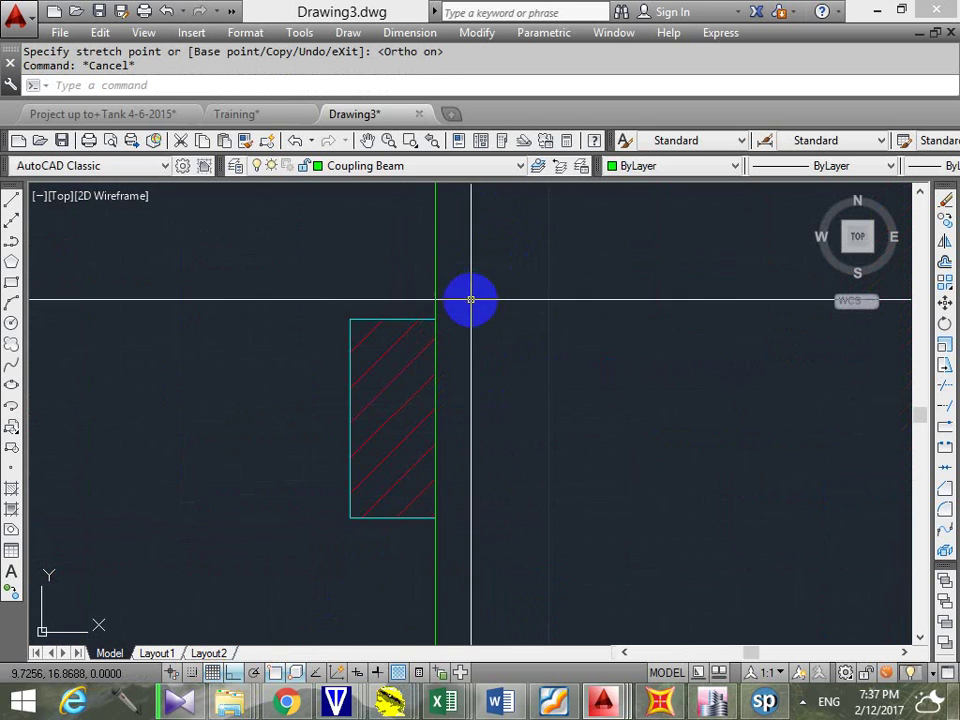
{"action": "scroll", "coordinate": [400, 330], "scroll_direction": "up", "scroll_amount": 3}
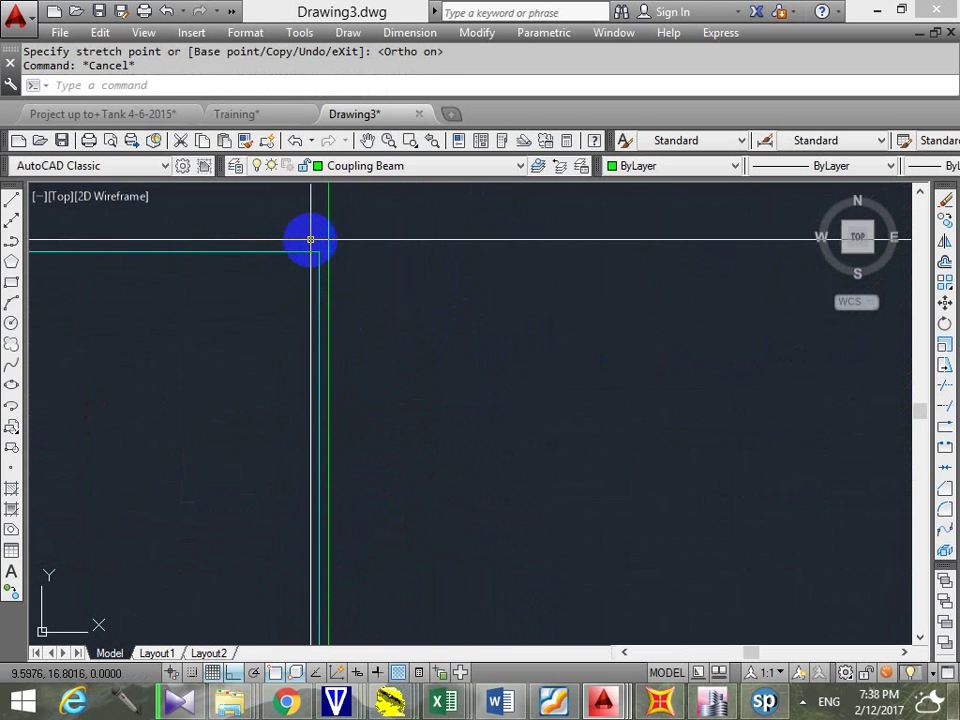
{"action": "scroll", "coordinate": [347, 247], "scroll_direction": "down", "scroll_amount": 4}
{"action": "key", "text": "Escape"}
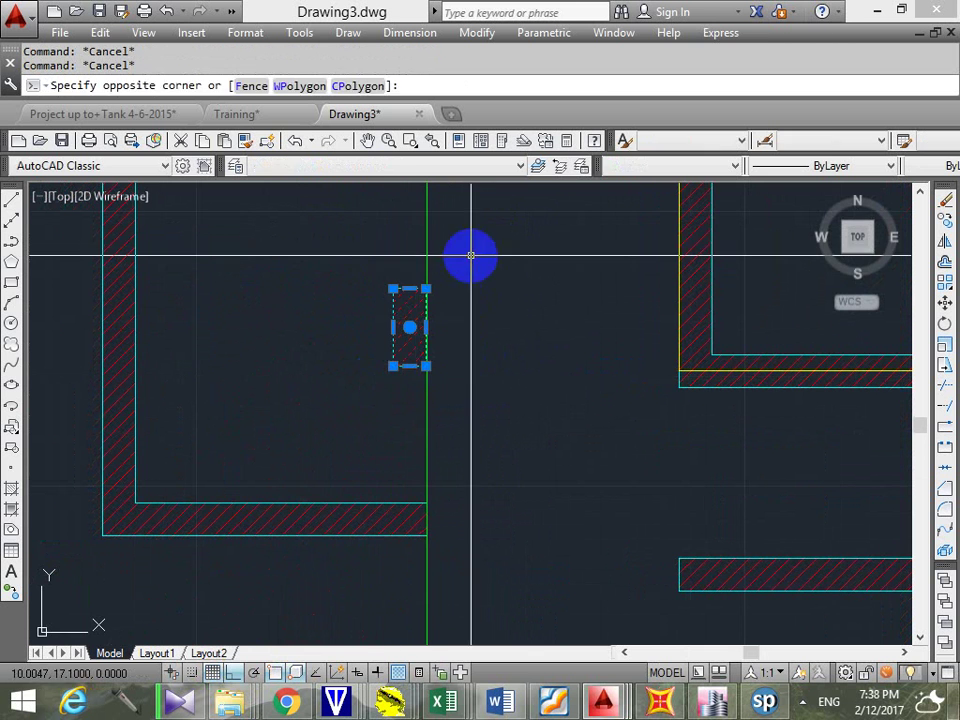
Move the selected short hatched wall so its upper corner meets the vertical coupling beam line
{"action": "left_click", "coordinate": [439, 272]}
{"action": "type", "text": "m"}
{"action": "key", "text": "Return"}
{"action": "scroll", "coordinate": [414, 294], "scroll_direction": "up", "scroll_amount": 6}
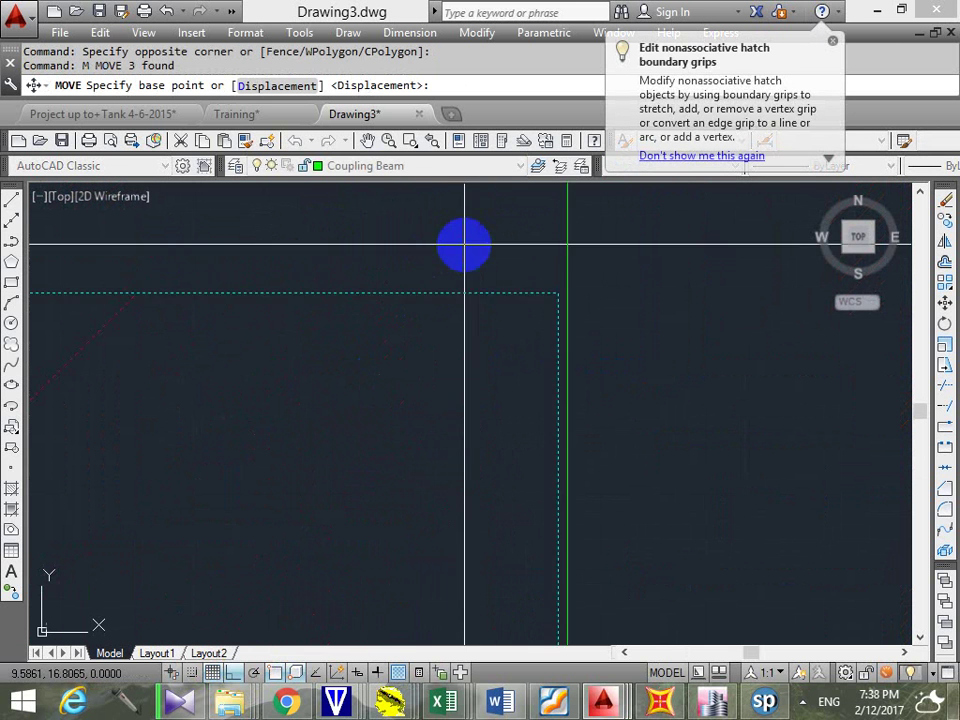
{"action": "left_click", "coordinate": [613, 322]}
{"action": "left_click", "coordinate": [627, 321]}
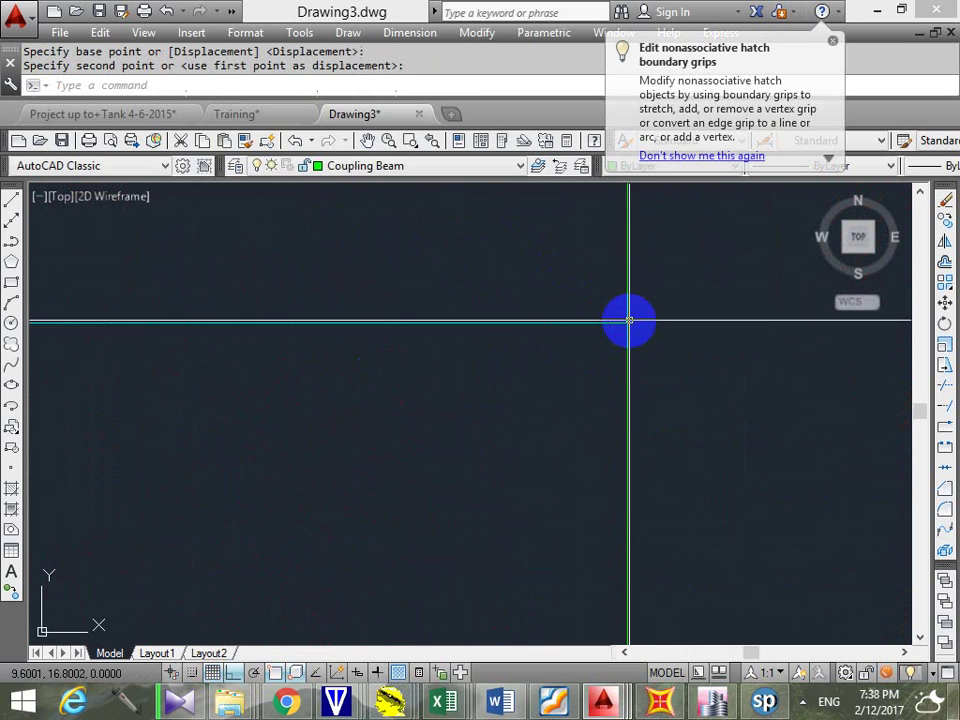
{"action": "scroll", "coordinate": [652, 341], "scroll_direction": "down", "scroll_amount": 3}
{"action": "scroll", "coordinate": [652, 341], "scroll_direction": "down", "scroll_amount": 8}
{"action": "key", "text": "Escape"}
{"action": "scroll", "coordinate": [527, 323], "scroll_direction": "down", "scroll_amount": 2}
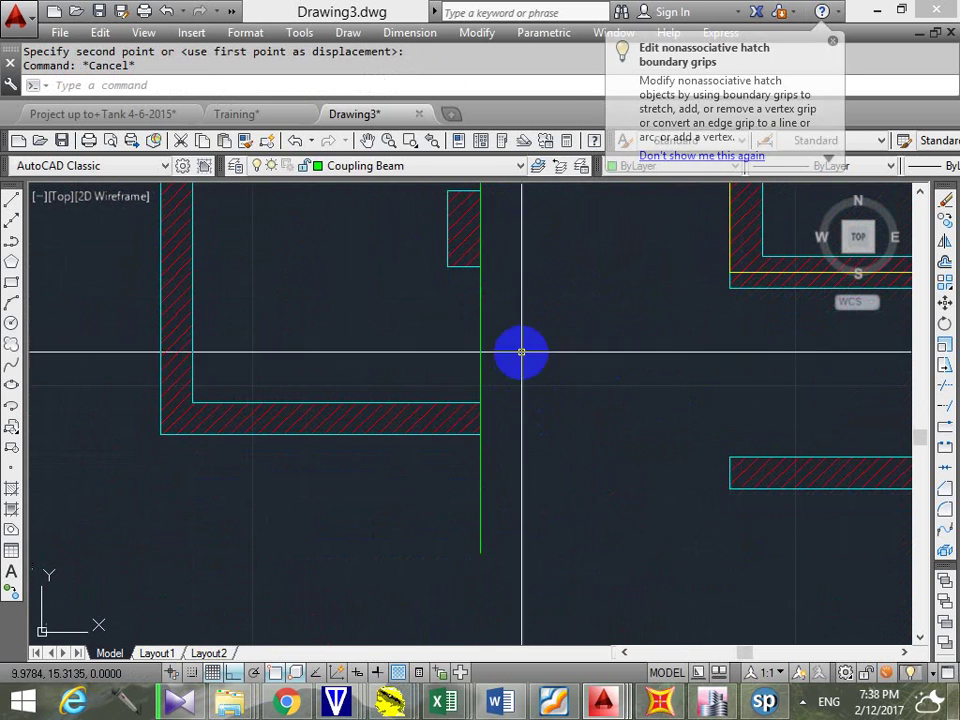
Erase the long vertical coupling beam line beside the C-shaped wall
{"action": "left_click", "coordinate": [493, 385]}
{"action": "type", "text": "e"}
{"action": "key", "text": "Return"}
{"action": "scroll", "coordinate": [521, 375], "scroll_direction": "down", "scroll_amount": 4}
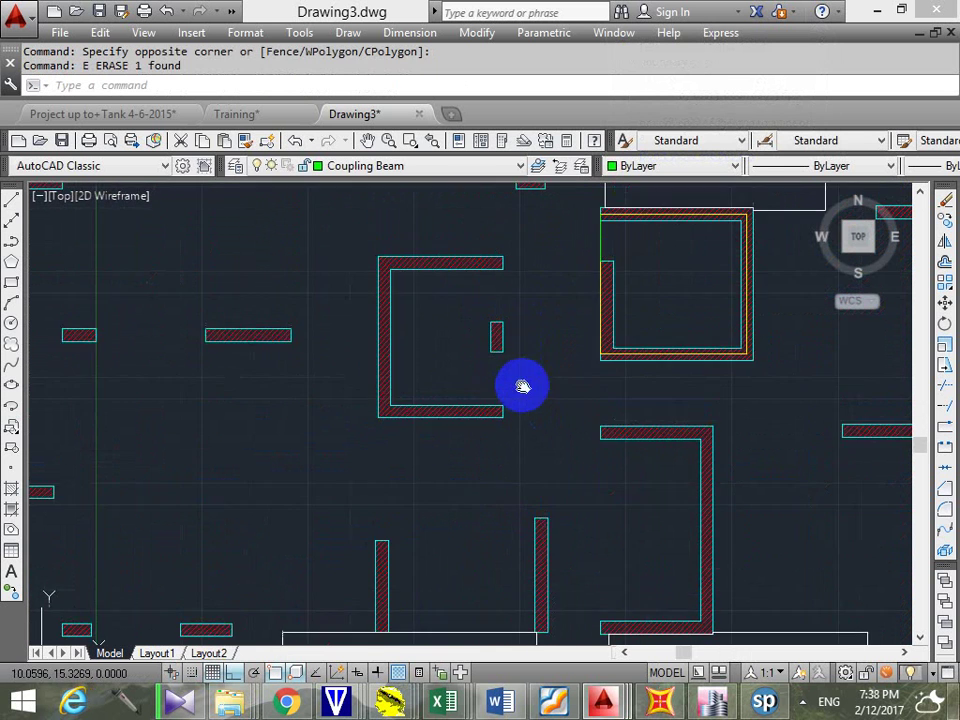
Draw a coupling beam line from the end of the C-shaped wall's upper arm down to the short wall
{"action": "key", "text": "Escape"}
{"action": "type", "text": "l"}
{"action": "key", "text": "Return"}
{"action": "scroll", "coordinate": [503, 290], "scroll_direction": "up", "scroll_amount": 2}
{"action": "scroll", "coordinate": [499, 304], "scroll_direction": "up", "scroll_amount": 2}
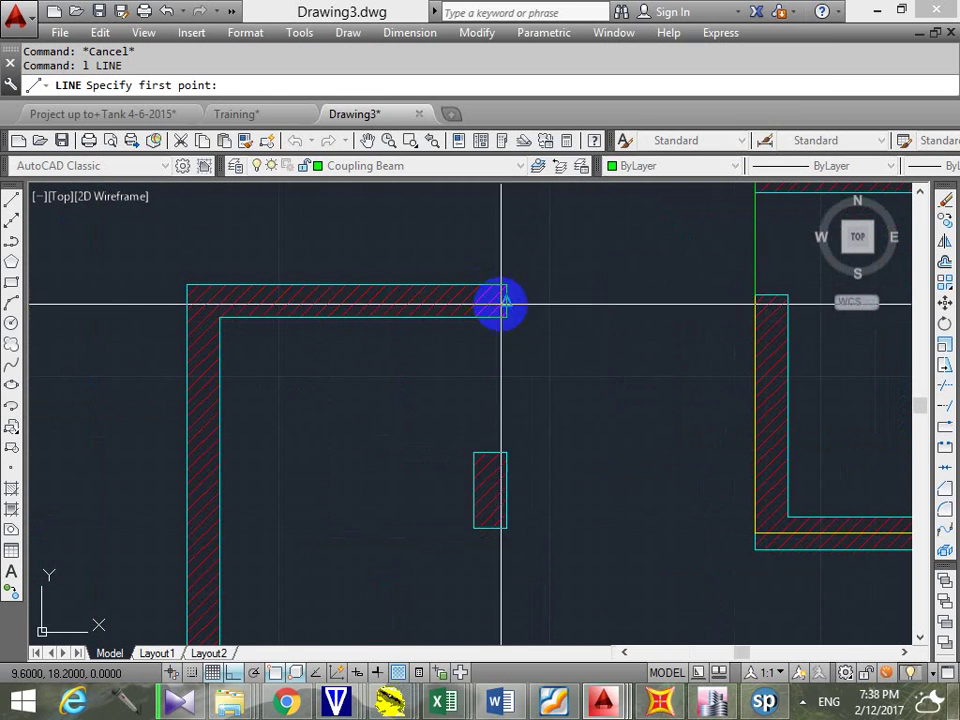
{"action": "left_click", "coordinate": [534, 394]}
{"action": "key", "text": "Escape"}
Draw a coupling beam line from the end of the C-shaped wall's lower arm up to the short wall
{"action": "middle_click_drag", "start_coordinate": [523, 640], "coordinate": [509, 424]}
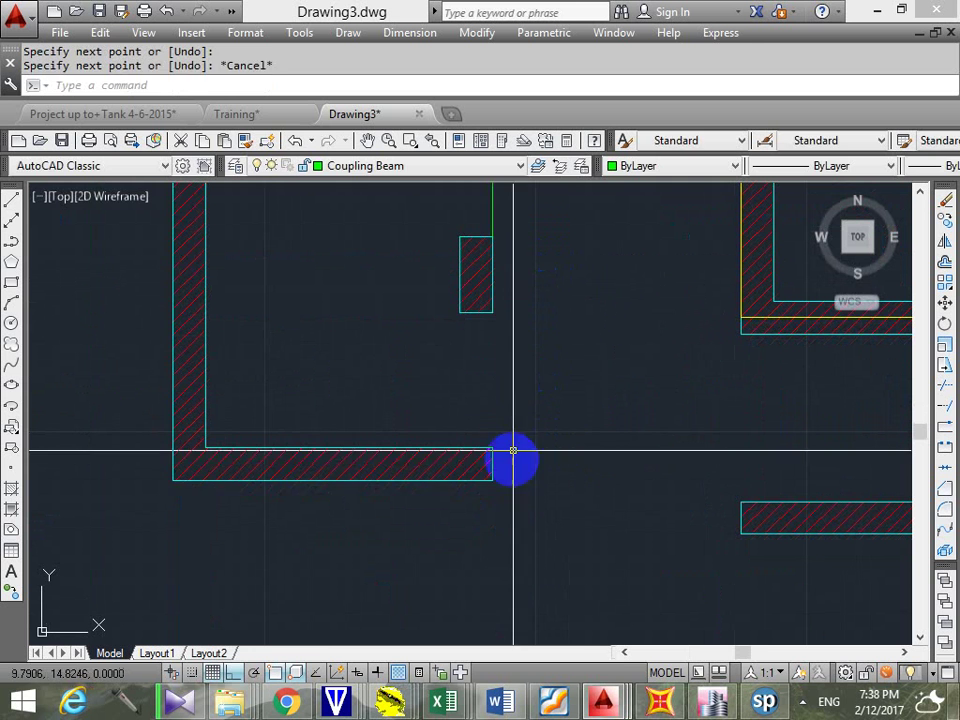
{"action": "key", "text": "Return"}
{"action": "left_click", "coordinate": [490, 462]}
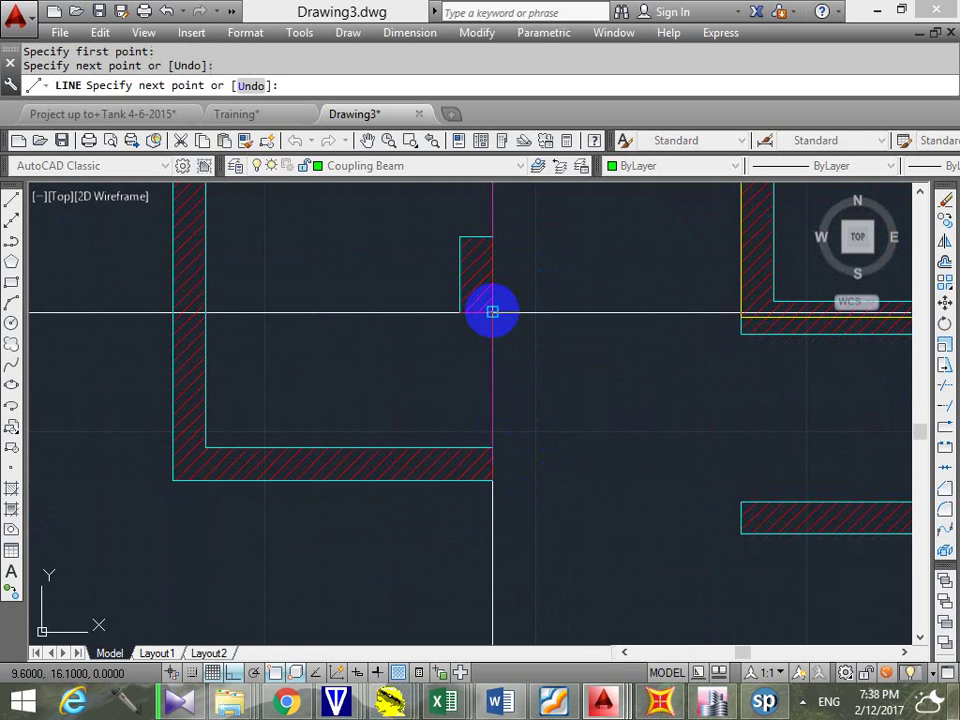
{"action": "key", "text": "Escape"}
{"action": "scroll", "coordinate": [566, 340], "scroll_direction": "down", "scroll_amount": 2}
{"action": "middle_click_drag", "start_coordinate": [561, 358], "coordinate": [494, 400]}
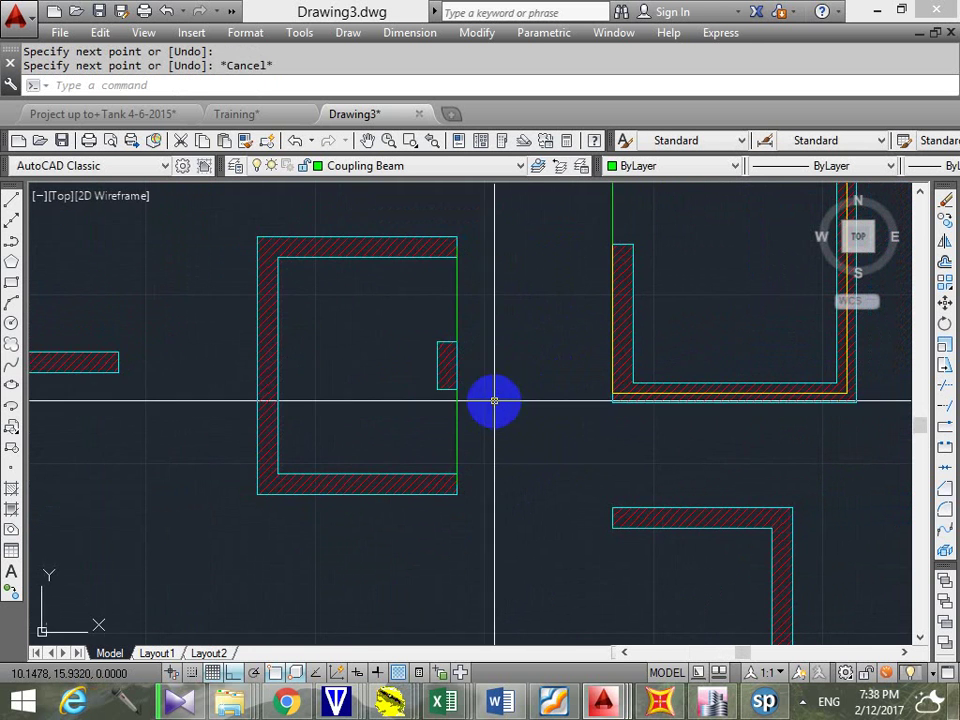
{"action": "key", "text": "Escape"}
{"action": "key", "text": "Escape"}
Make Wall_ETABS the current layer and draw the centreline of the C-shaped wall's upper arm
{"action": "mouse_move", "coordinate": [621, 453]}
{"action": "middle_mouse_down"}
{"action": "mouse_move", "coordinate": [596, 444]}
{"action": "mouse_move", "coordinate": [596, 466]}
{"action": "middle_mouse_up"}
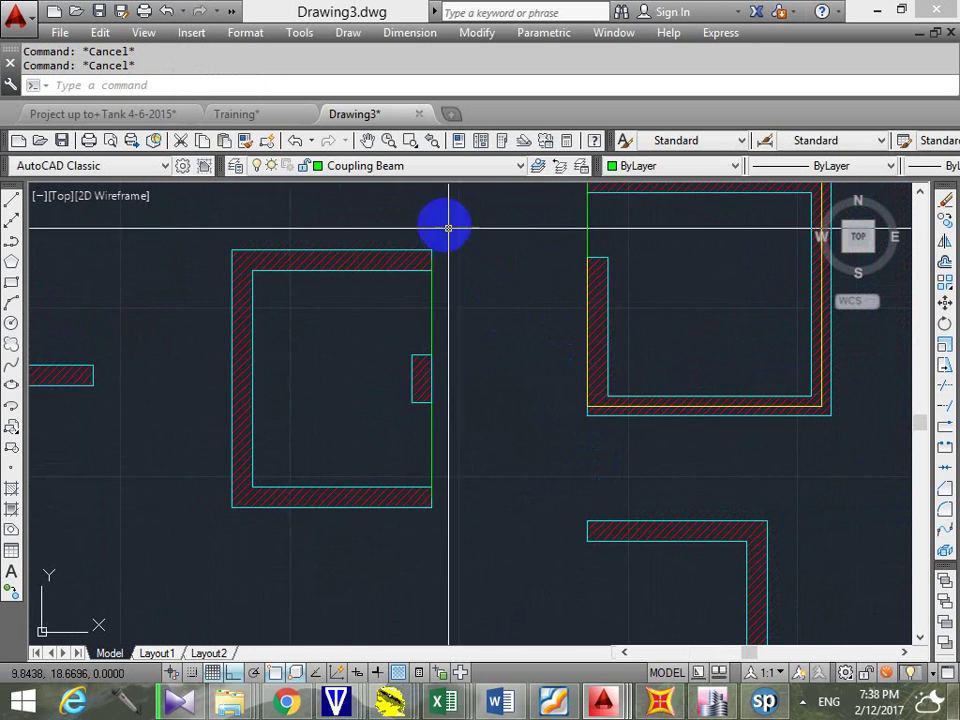
{"action": "left_click", "coordinate": [411, 167]}
{"action": "left_click", "coordinate": [425, 259]}
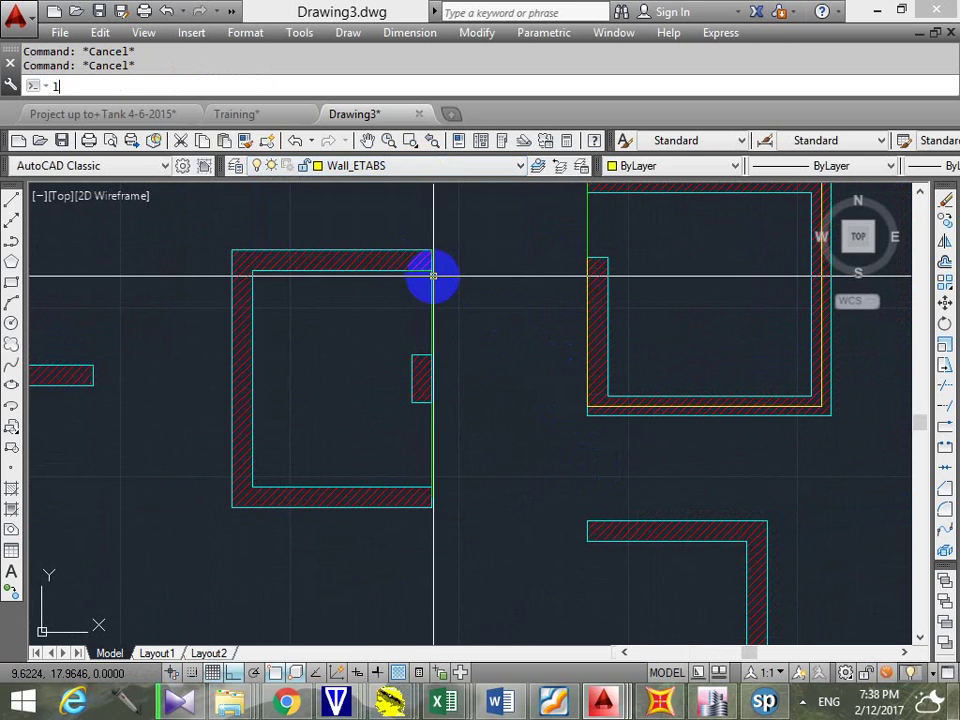
{"action": "key", "text": "Return"}
{"action": "left_click", "coordinate": [431, 259]}
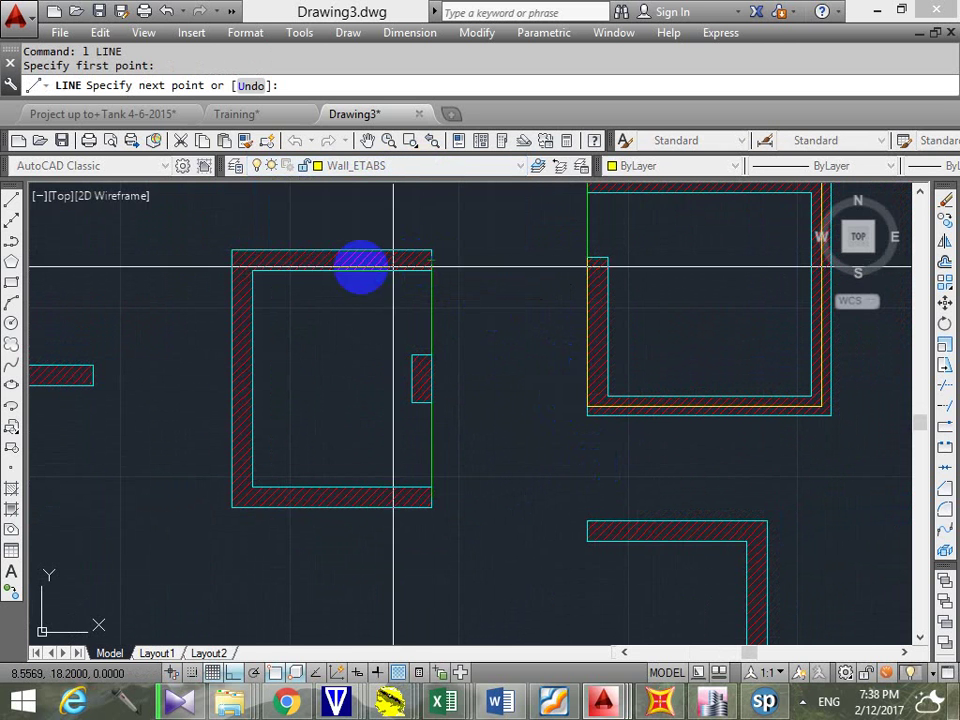
{"action": "left_click", "coordinate": [236, 262]}
{"action": "key", "text": "Escape"}
Draw a cross line over the top of the C-shaped wall's vertical leg and the leg's centreline down from its midpoint
{"action": "key", "text": "Return"}
{"action": "left_click", "coordinate": [240, 270]}
{"action": "left_click", "coordinate": [246, 270]}
{"action": "key", "text": "Escape"}
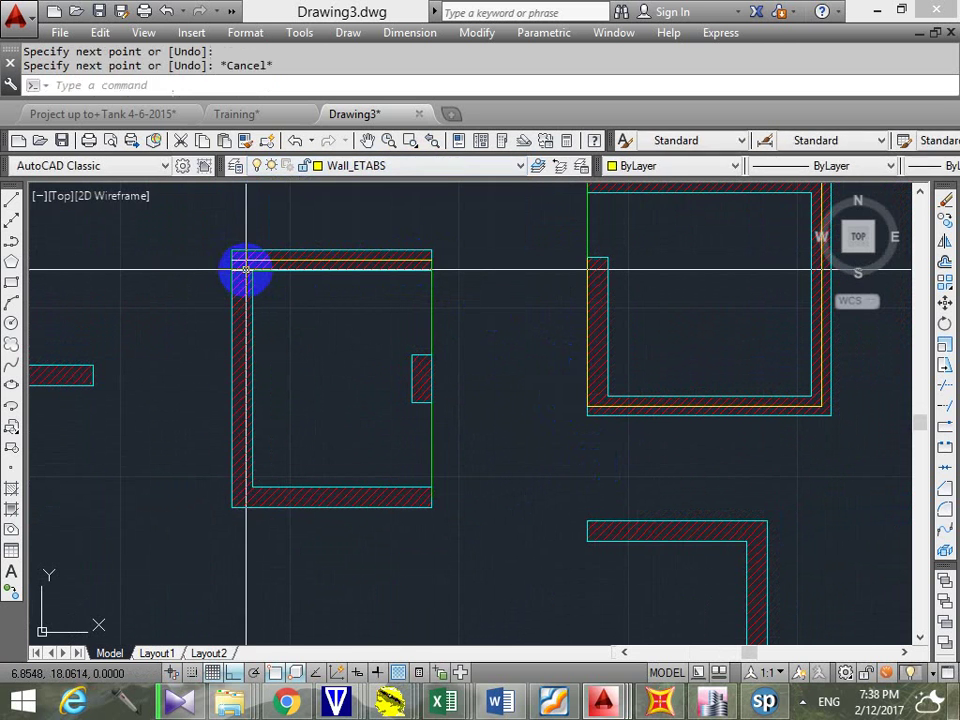
{"action": "key", "text": "Return"}
{"action": "left_click", "coordinate": [246, 268]}
{"action": "middle_click_drag", "start_coordinate": [258, 427], "coordinate": [263, 343]}
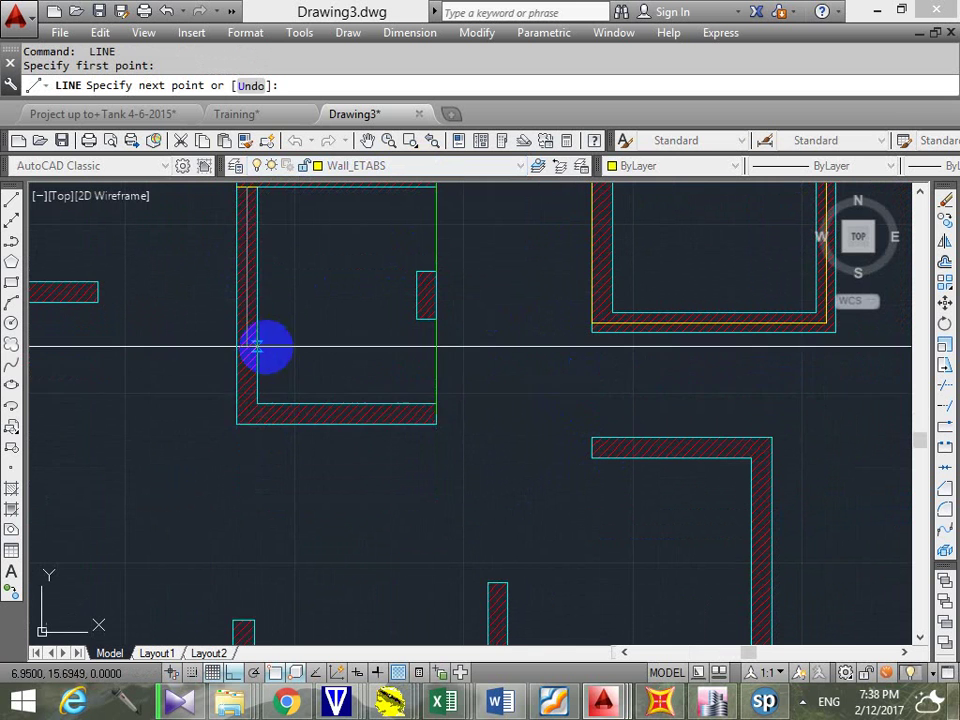
{"action": "key", "text": "Escape"}
Draw a cross line at the C-shaped wall's lower inner corner and the lower arm's centreline from its midpoint to the open end
{"action": "key", "text": "Return"}
{"action": "left_click", "coordinate": [255, 407]}
{"action": "left_click", "coordinate": [255, 429]}
{"action": "key", "text": "Escape"}
{"action": "key", "text": "Return"}
{"action": "left_click", "coordinate": [255, 411]}
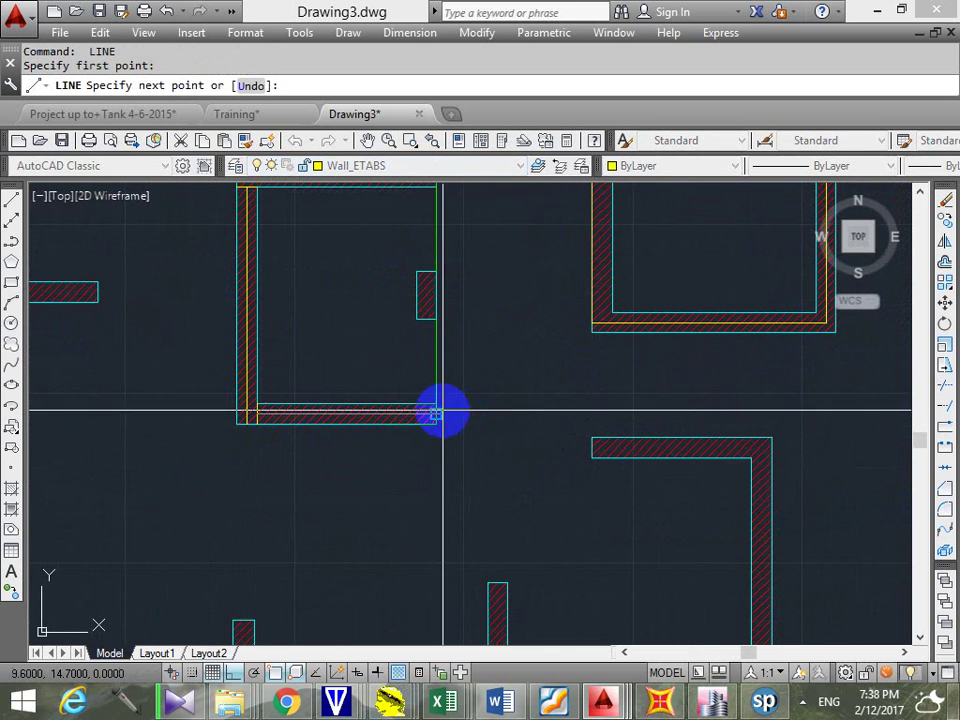
{"action": "left_click", "coordinate": [443, 411]}
{"action": "key", "text": "Escape"}
Fillet the lower arm's and vertical leg's centrelines with radius 0 at the C-shaped wall's lower corner
{"action": "scroll", "coordinate": [326, 392], "scroll_direction": "up", "scroll_amount": 4}
{"action": "key", "text": "Escape"}
{"action": "type", "text": "f"}
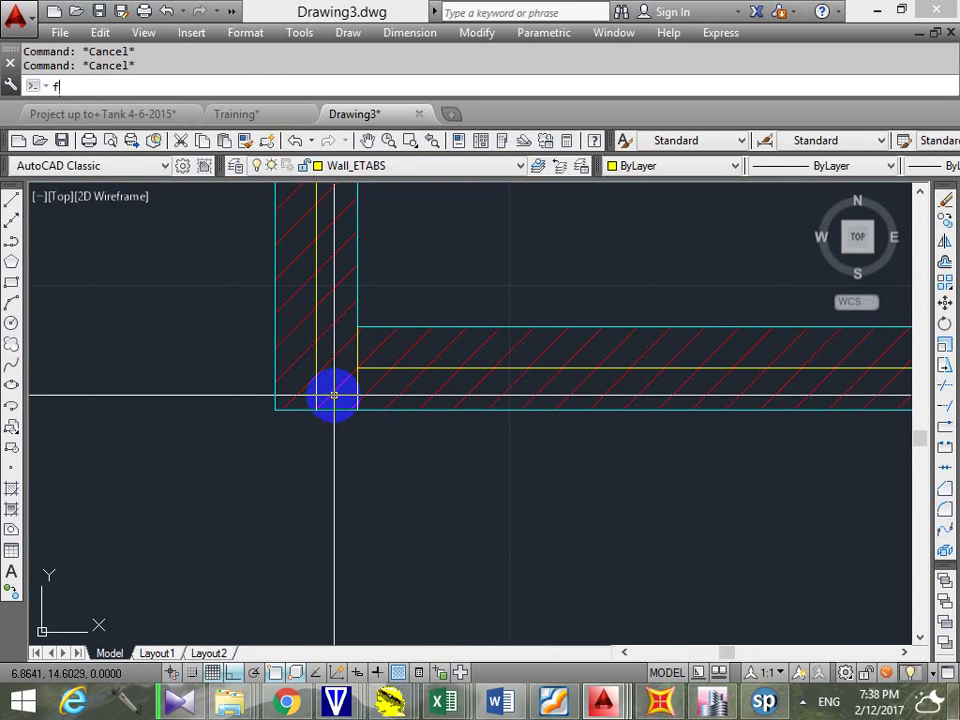
{"action": "key", "text": "Return"}
{"action": "type", "text": "r"}
{"action": "key", "text": "Return"}
{"action": "key", "text": "Return"}
{"action": "left_click", "coordinate": [346, 368]}
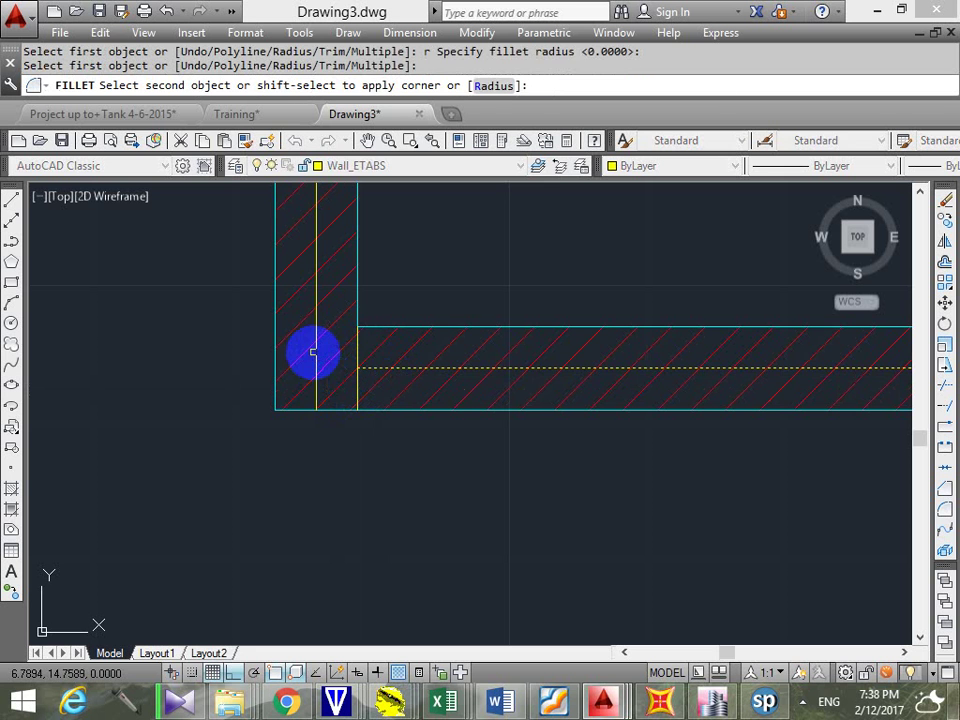
{"action": "left_click", "coordinate": [313, 349]}
{"action": "key", "text": "Return"}
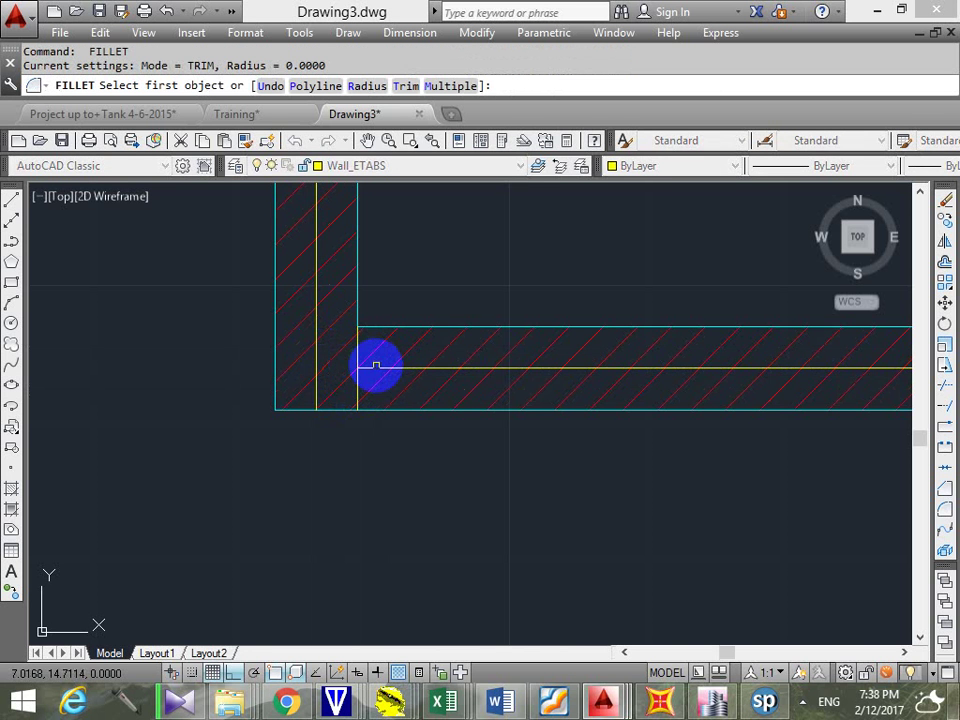
{"action": "left_click", "coordinate": [375, 367]}
{"action": "left_click", "coordinate": [307, 320]}
Fillet the vertical and upper centrelines into a sharp corner at the C-shaped wall's upper corner
{"action": "scroll", "coordinate": [369, 281], "scroll_direction": "down", "scroll_amount": 3}
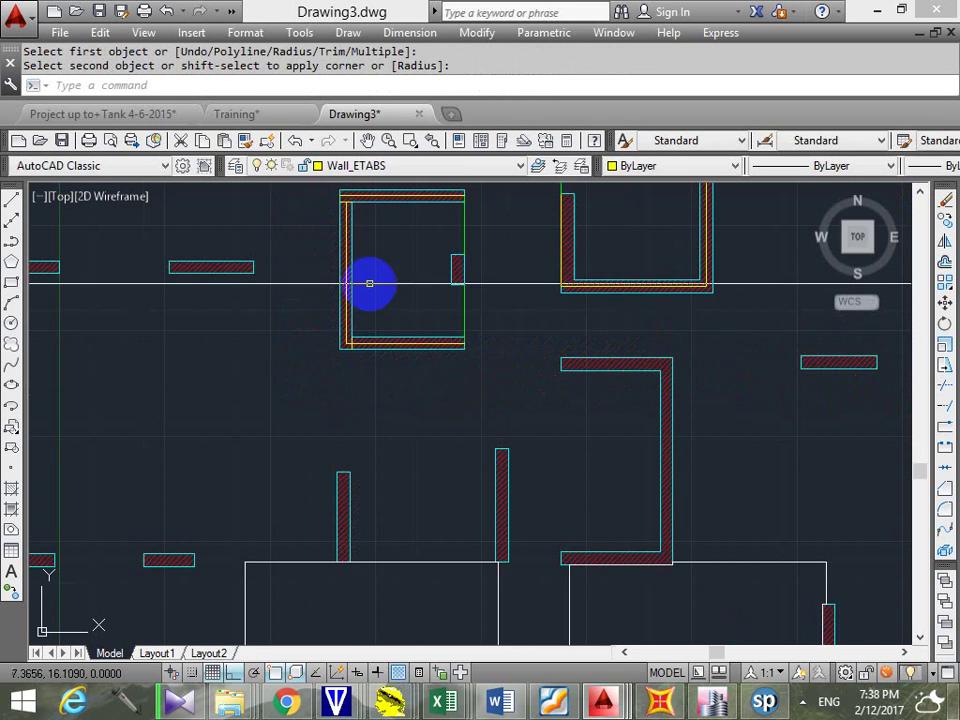
{"action": "middle_click_drag", "start_coordinate": [344, 188], "coordinate": [354, 306]}
{"action": "scroll", "coordinate": [362, 367], "scroll_direction": "up", "scroll_amount": 4}
{"action": "key", "text": "Return"}
{"action": "left_click", "coordinate": [353, 390]}
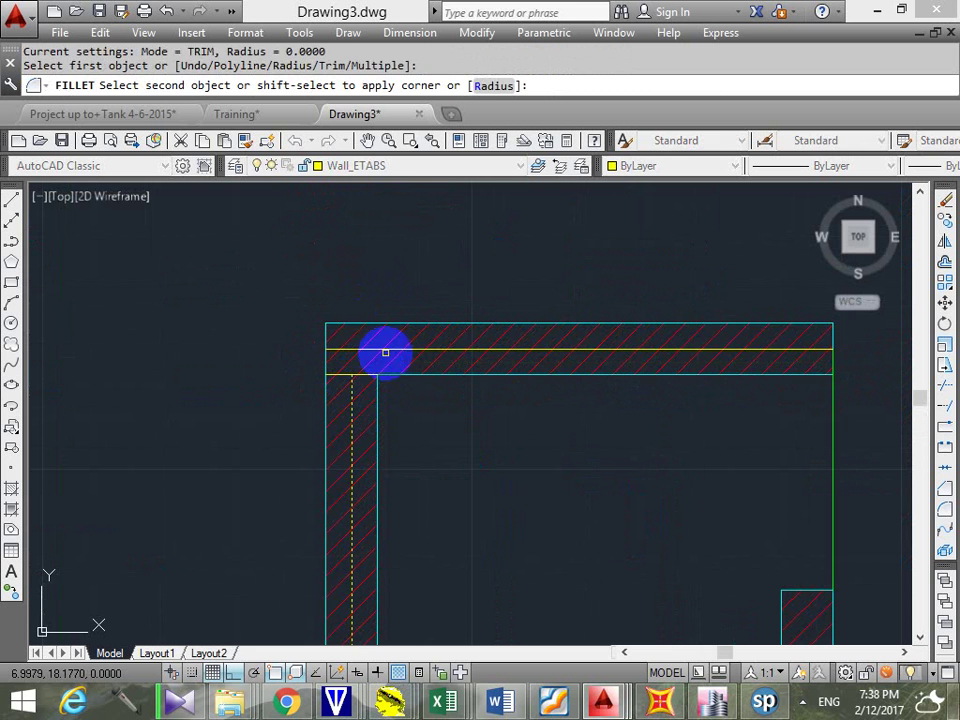
{"action": "left_click", "coordinate": [385, 349]}
{"action": "key", "text": "Escape"}
Erase the leftover cross lines at the upper and lower corners of the C-shaped wall
{"action": "left_click", "coordinate": [306, 403]}
{"action": "left_click", "coordinate": [434, 335]}
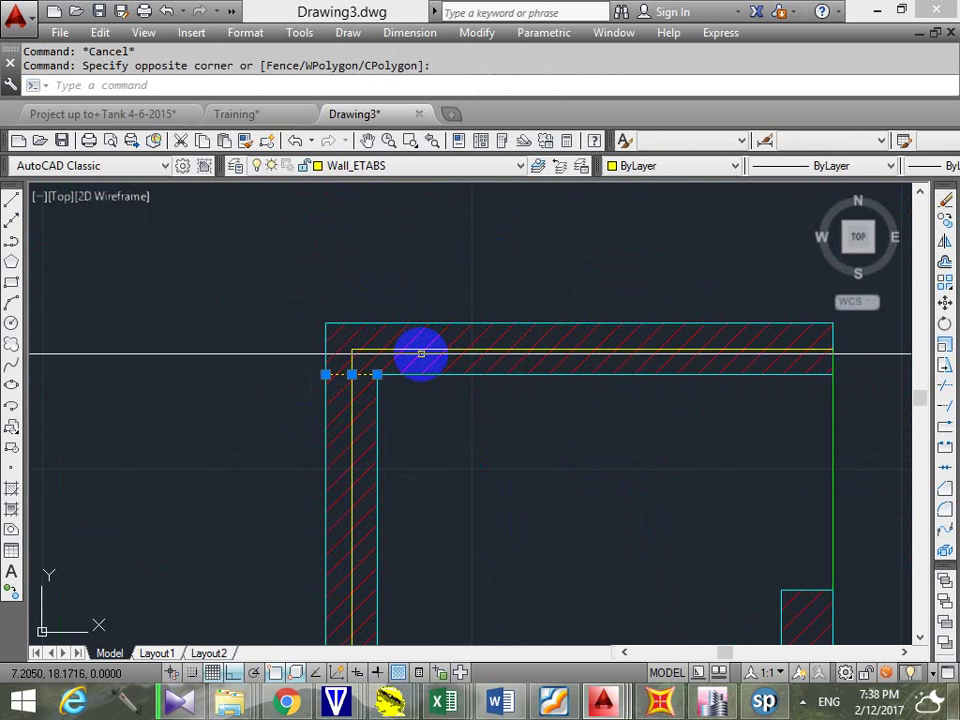
{"action": "type", "text": "e"}
{"action": "key", "text": "Return"}
{"action": "scroll", "coordinate": [417, 291], "scroll_direction": "down", "scroll_amount": 3}
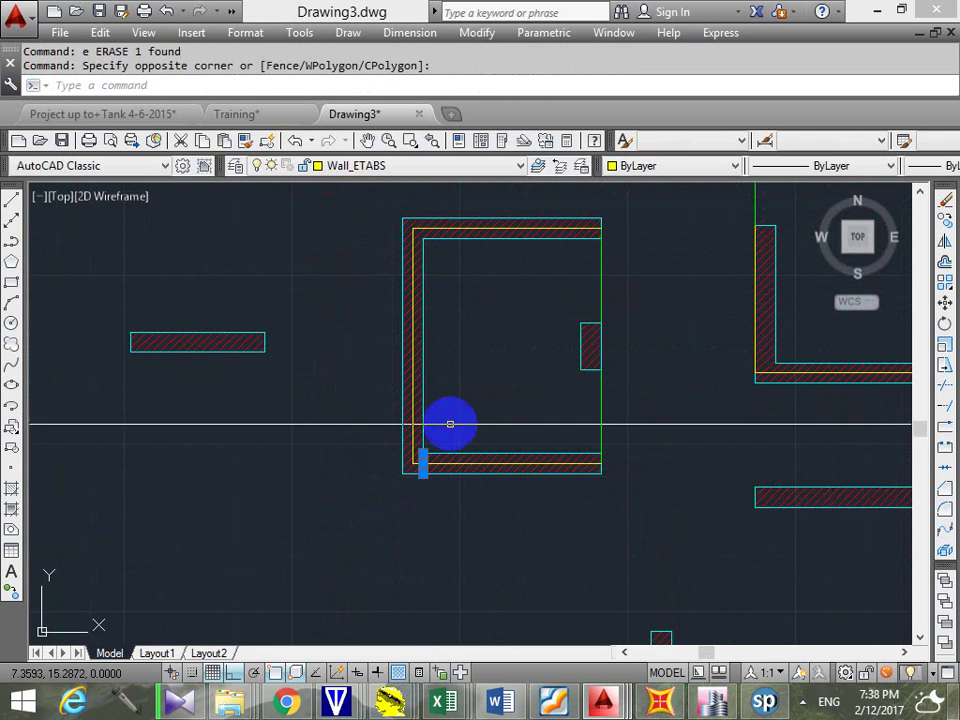
{"action": "scroll", "coordinate": [506, 369], "scroll_direction": "down", "scroll_amount": 4}
Draw a Wall_ETABS line along the short wall's full edge on the coupling beam line
{"action": "scroll", "coordinate": [518, 397], "scroll_direction": "up", "scroll_amount": 6}
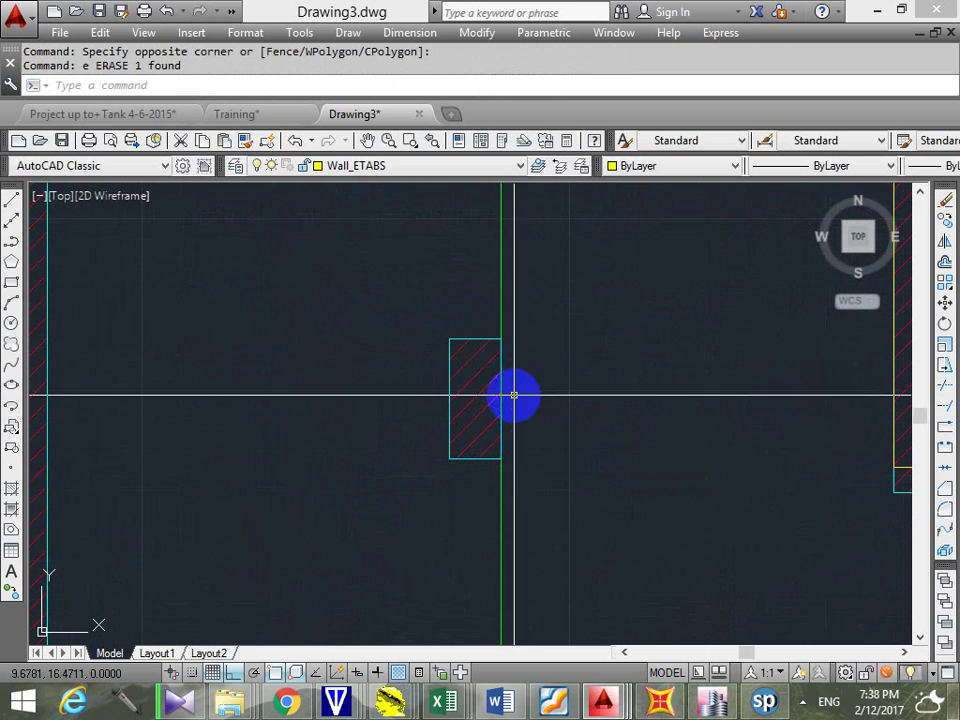
{"action": "key", "text": "Escape"}
{"action": "key", "text": "Escape"}
{"action": "type", "text": "l"}
{"action": "key", "text": "Return"}
{"action": "left_click", "coordinate": [500, 338]}
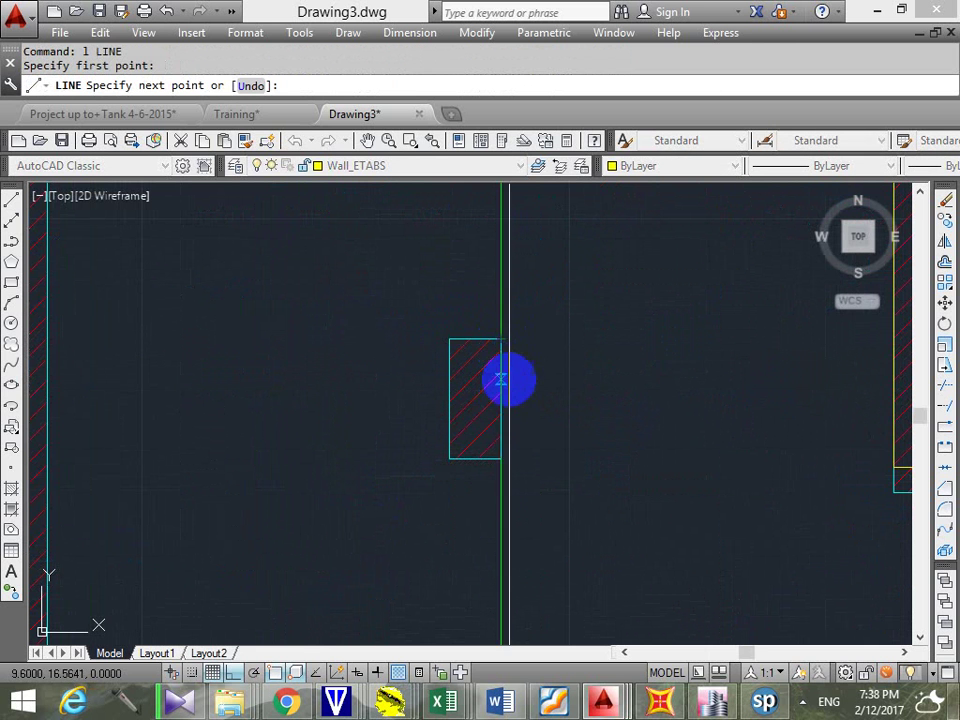
{"action": "left_click", "coordinate": [500, 456]}
{"action": "key", "text": "Escape"}
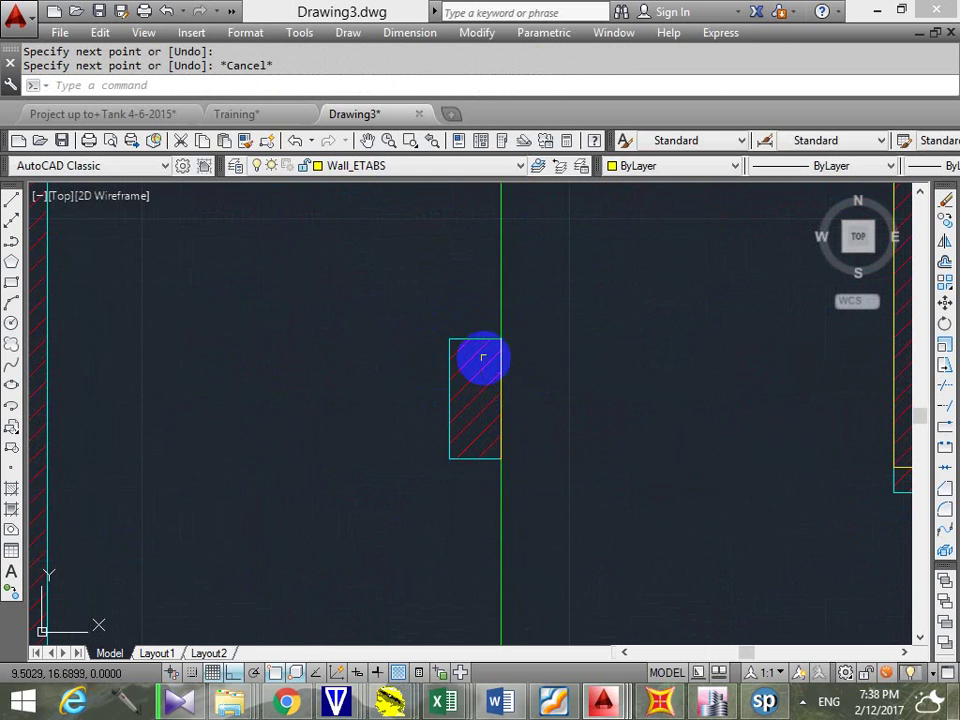
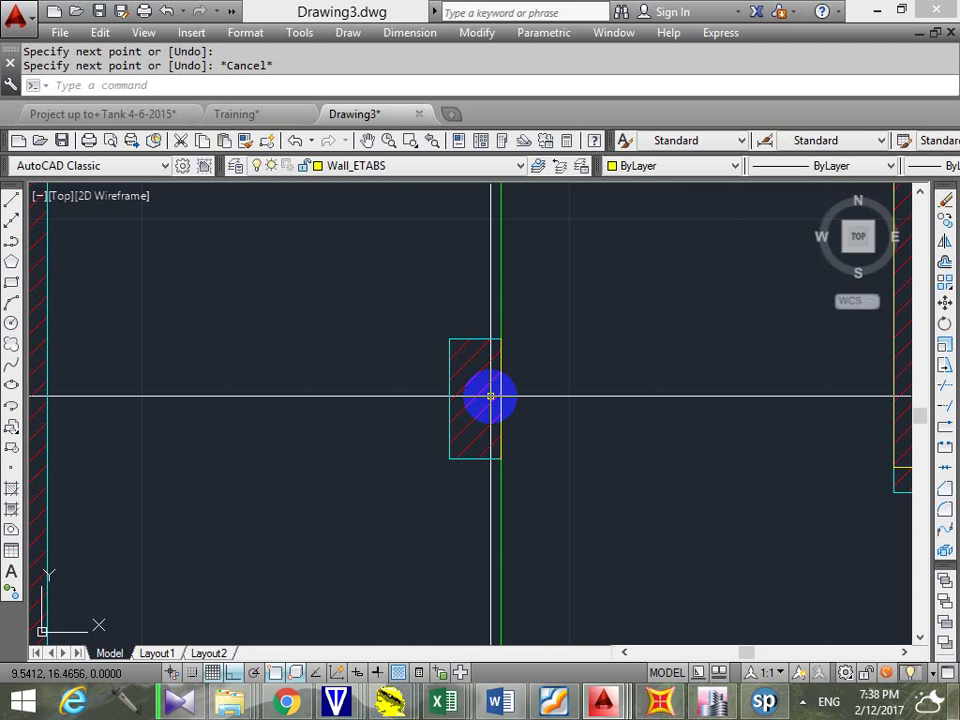
{"action": "scroll", "coordinate": [514, 221], "scroll_direction": "down", "scroll_amount": 2}
{"action": "middle_click_drag", "start_coordinate": [540, 418], "coordinate": [542, 377]}
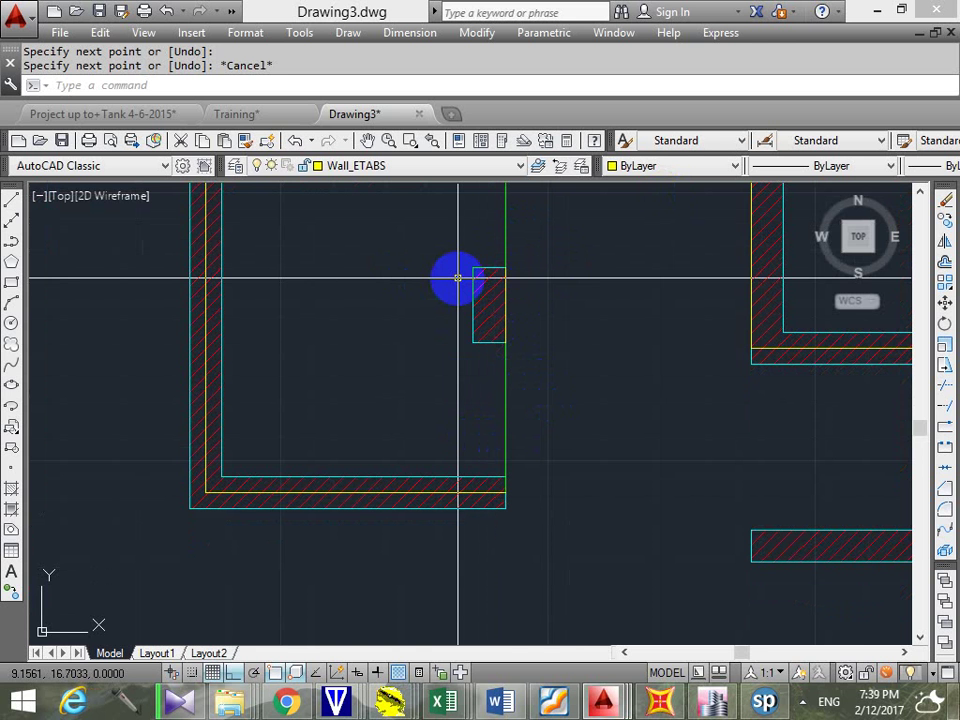
{"action": "scroll", "coordinate": [480, 300], "scroll_direction": "down", "scroll_amount": 4}
{"action": "scroll", "coordinate": [460, 360], "scroll_direction": "up", "scroll_amount": 4}
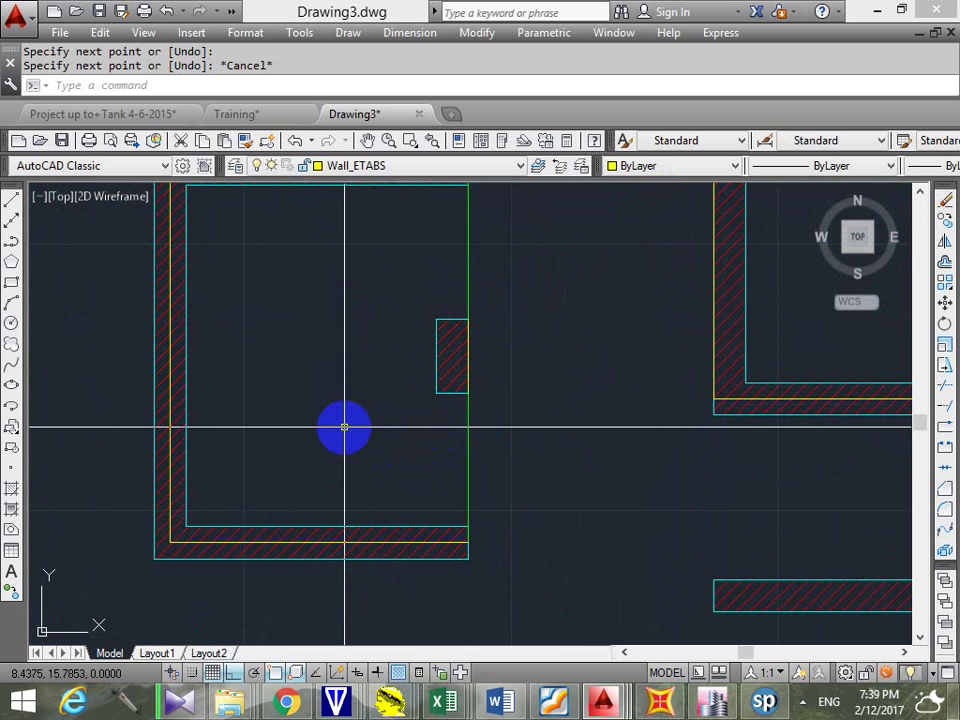
{"action": "scroll", "coordinate": [344, 427], "scroll_direction": "down", "scroll_amount": 4}
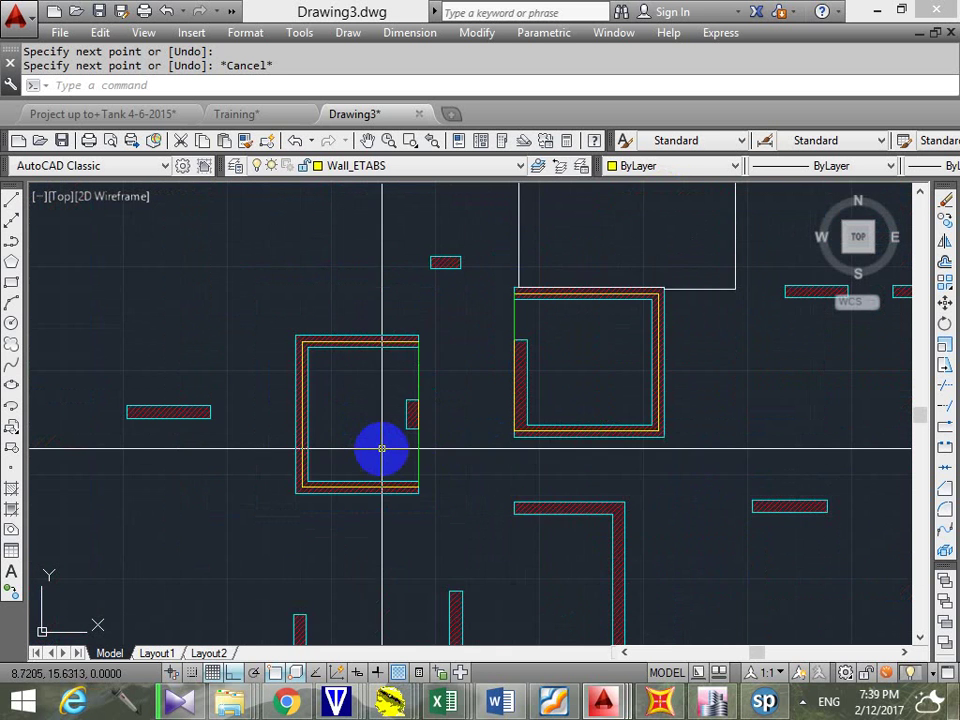
Draw the centreline of the upper arm of the second C-shaped wall, from its open end to the outer edge
{"action": "middle_click_drag", "start_coordinate": [381, 448], "coordinate": [456, 379]}
{"action": "key", "text": "Escape"}
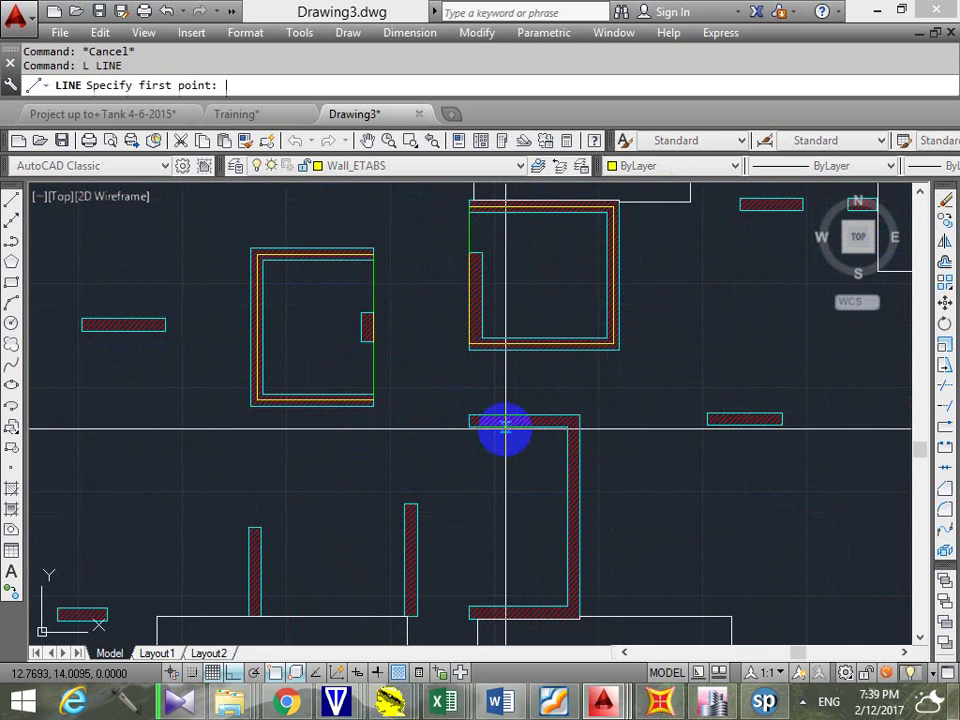
{"action": "scroll", "coordinate": [476, 414], "scroll_direction": "up", "scroll_amount": 5}
{"action": "left_click", "coordinate": [452, 420]}
{"action": "scroll", "coordinate": [462, 452], "scroll_direction": "up", "scroll_amount": 1}
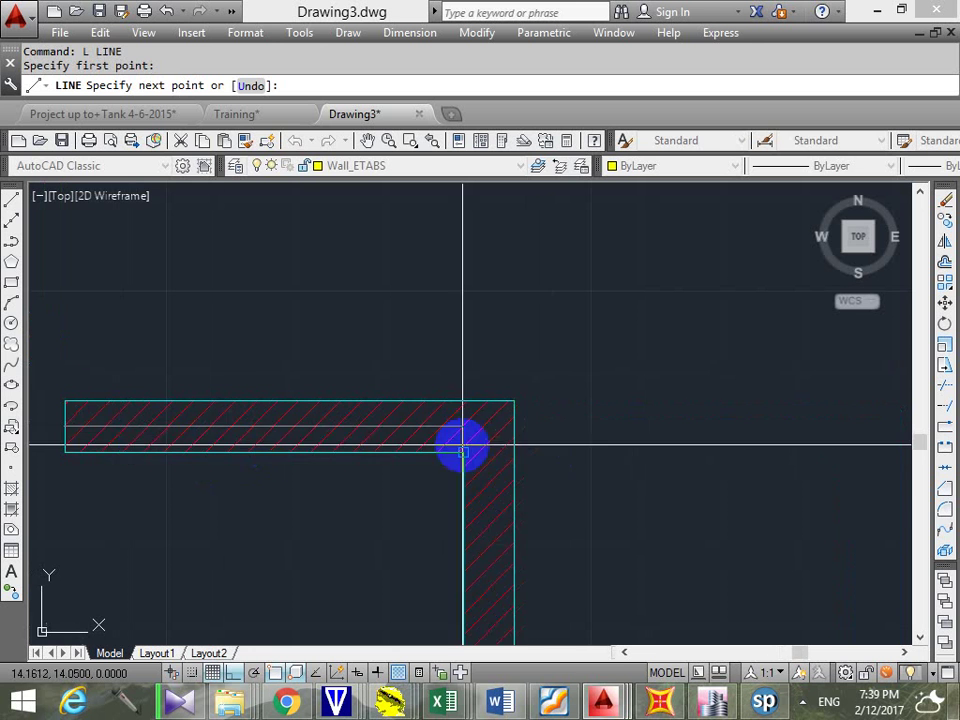
{"action": "left_click", "coordinate": [510, 428]}
{"action": "key", "text": "Escape"}
Draw a cross line over the top of the second C-shaped wall's vertical leg and the leg's centreline down to the bottom edge
{"action": "key", "text": "Return"}
{"action": "left_click", "coordinate": [514, 455]}
{"action": "key", "text": "Escape"}
{"action": "key", "text": "Return"}
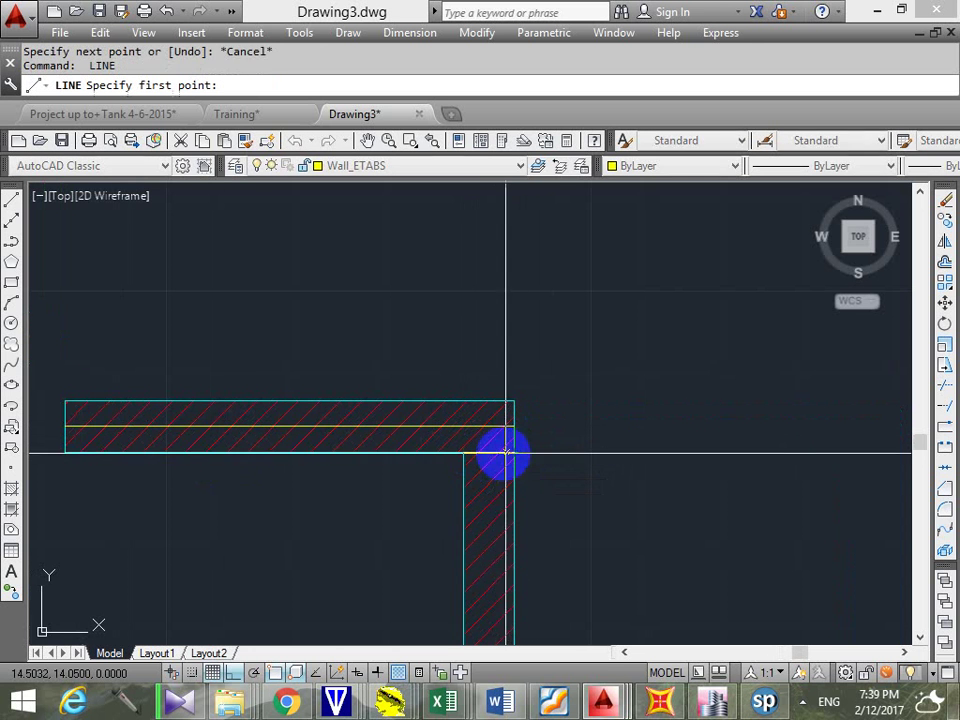
{"action": "left_click", "coordinate": [489, 455]}
{"action": "scroll", "coordinate": [484, 431], "scroll_direction": "down", "scroll_amount": 5}
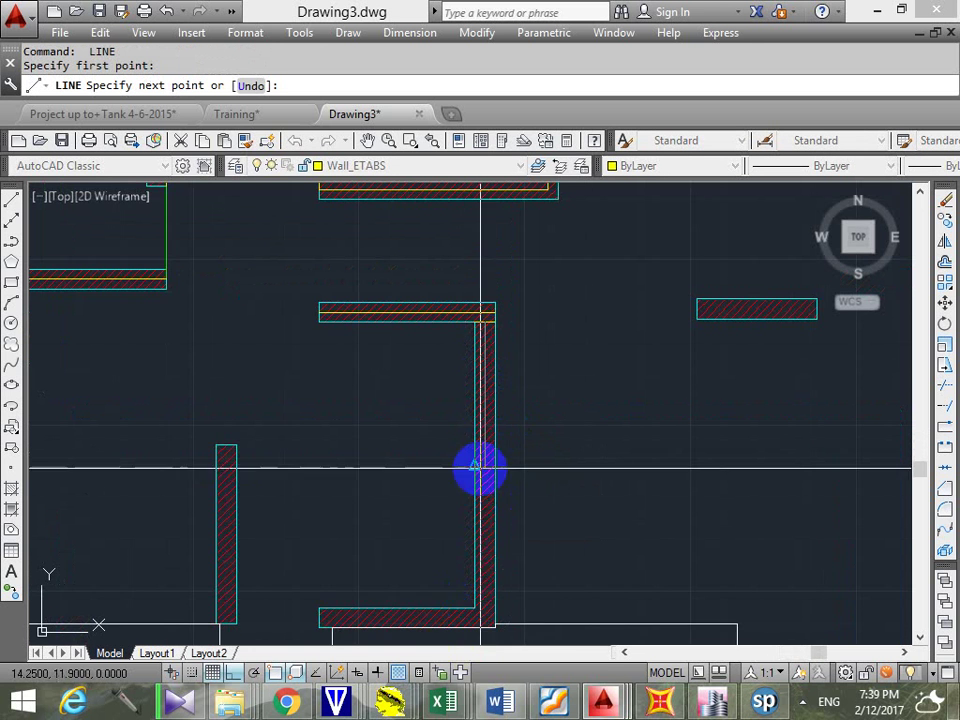
{"action": "middle_click_drag", "start_coordinate": [476, 467], "coordinate": [524, 296]}
{"action": "scroll", "coordinate": [524, 296], "scroll_direction": "up", "scroll_amount": 4}
{"action": "left_click", "coordinate": [503, 372]}
{"action": "key", "text": "Escape"}
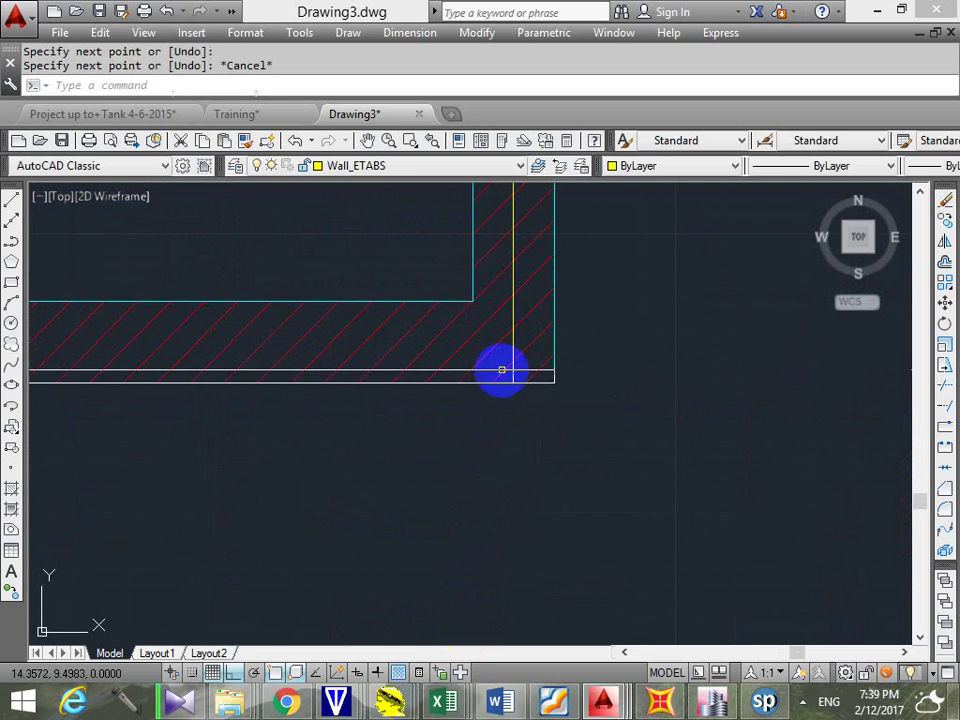
Draw a cross line at the second C-shaped wall's lower inner corner and the lower arm's centreline from its midpoint to the open end
{"action": "key", "text": "Return"}
{"action": "left_click", "coordinate": [472, 301]}
{"action": "left_click", "coordinate": [471, 381]}
{"action": "key", "text": "Escape"}
{"action": "key", "text": "Return"}
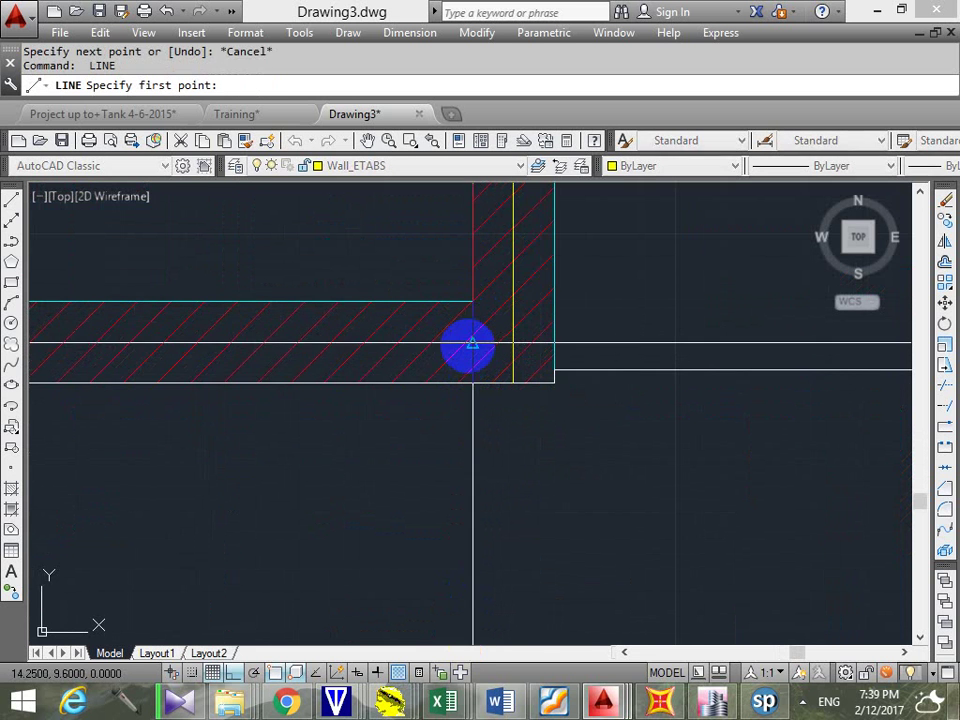
{"action": "left_click", "coordinate": [467, 343]}
{"action": "middle_click_drag", "start_coordinate": [372, 366], "coordinate": [416, 366]}
{"action": "scroll", "coordinate": [416, 366], "scroll_direction": "down", "scroll_amount": 3}
{"action": "left_click", "coordinate": [568, 371]}
{"action": "middle_click_drag", "start_coordinate": [840, 358], "coordinate": [476, 392]}
{"action": "key", "text": "Escape"}
{"action": "key", "text": "Escape"}
{"action": "key", "text": "Escape"}
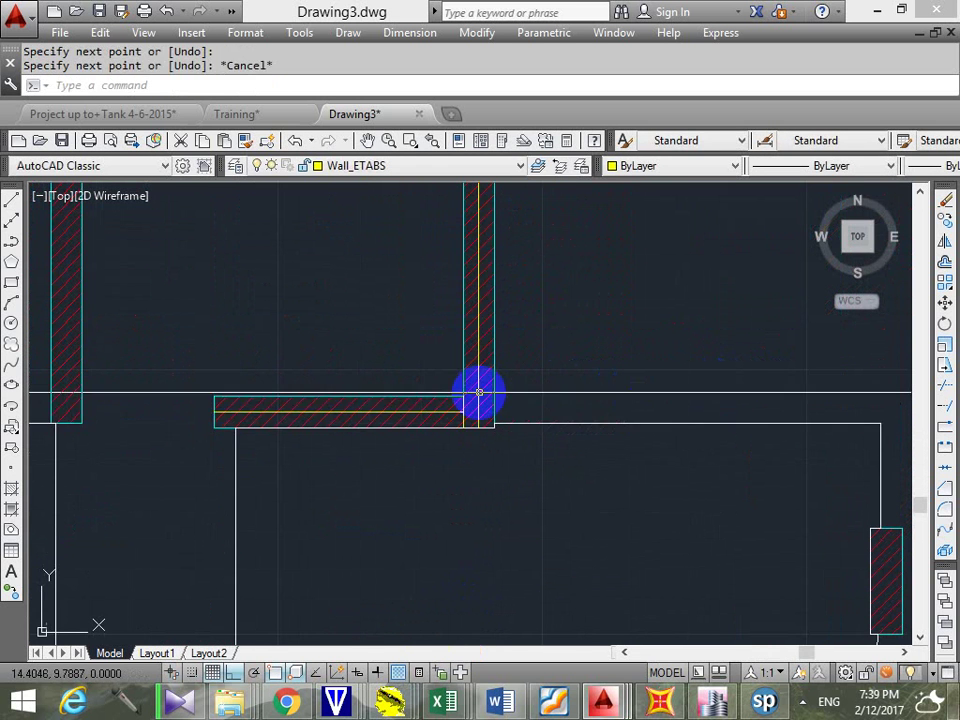
Fillet the lower arm's centreline to the vertical leg's centreline of the second C-shaped wall with radius 0
{"action": "type", "text": "f"}
{"action": "key", "text": "Return"}
{"action": "type", "text": "r"}
{"action": "key", "text": "Return"}
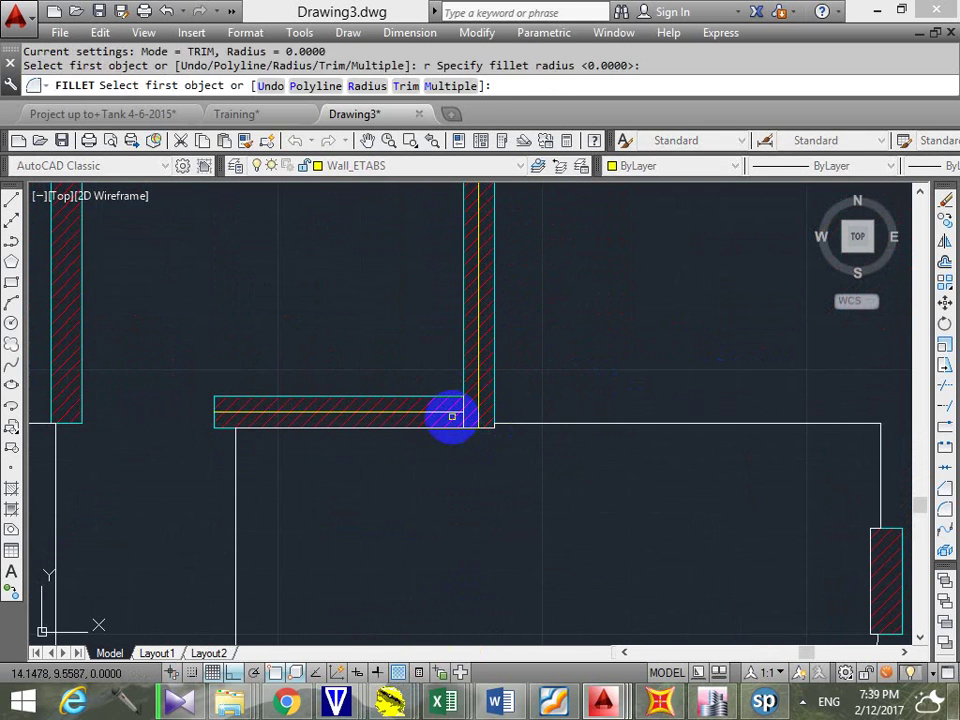
{"action": "left_click", "coordinate": [452, 411]}
{"action": "left_click", "coordinate": [481, 390]}
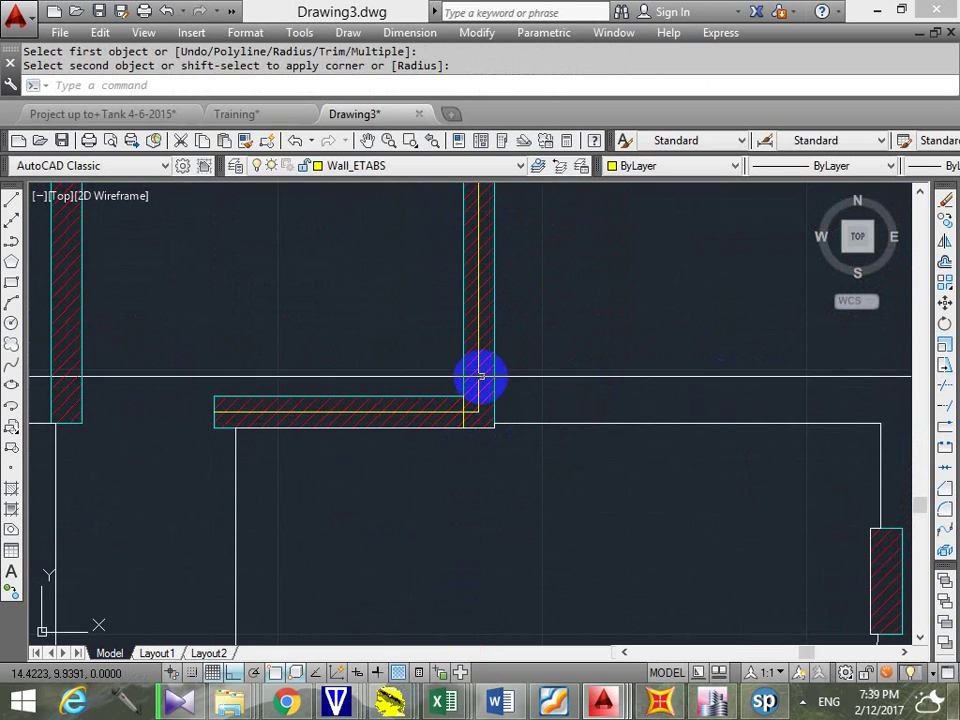
Fillet the upper arm's centreline to the vertical leg's centreline of the second C-shaped wall with radius 0
{"action": "scroll", "coordinate": [493, 484], "scroll_direction": "down", "scroll_amount": 3}
{"action": "scroll", "coordinate": [456, 293], "scroll_direction": "up", "scroll_amount": 5}
{"action": "key", "text": "Return"}
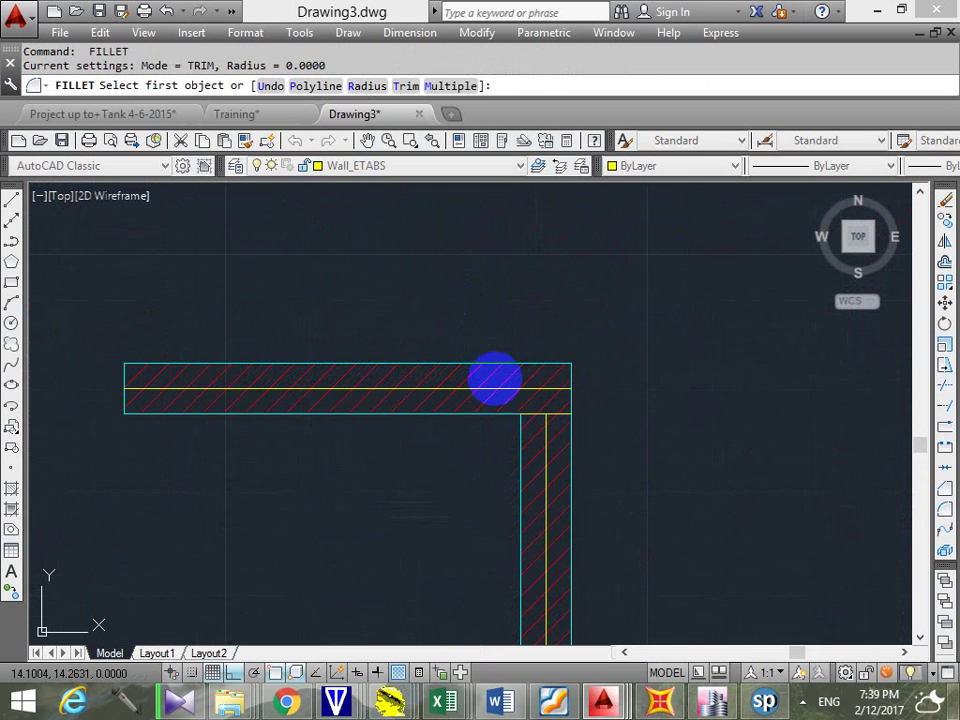
{"action": "left_click", "coordinate": [490, 389]}
{"action": "key", "text": "Escape"}
Erase the leftover cross lines at the upper and lower corners of the second C-shaped wall
{"action": "left_click", "coordinate": [507, 452]}
{"action": "left_click", "coordinate": [651, 325]}
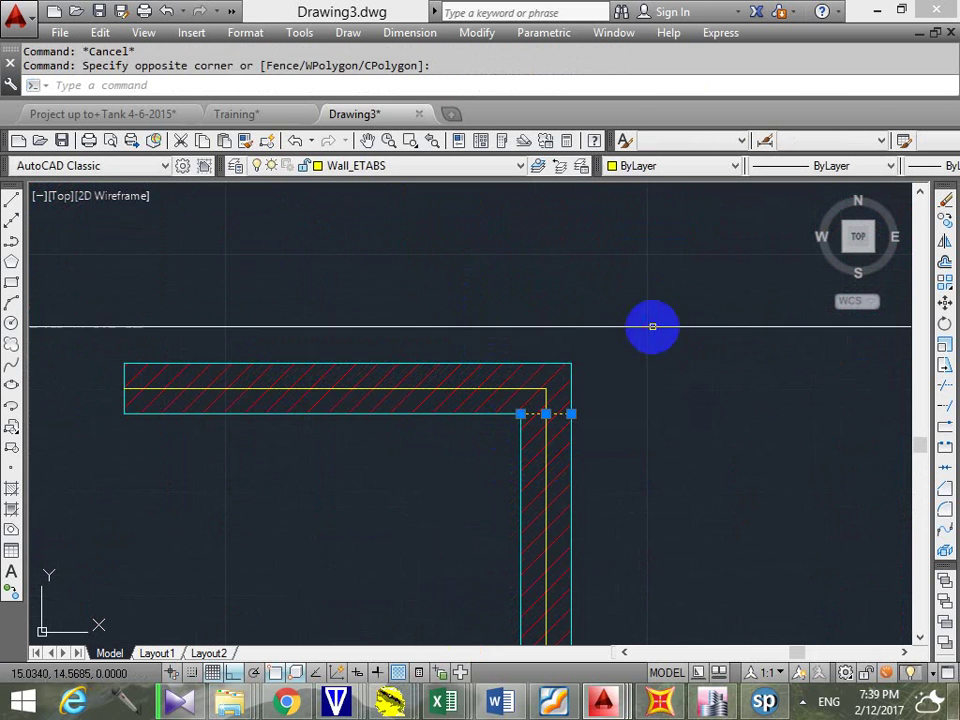
{"action": "type", "text": "e"}
{"action": "key", "text": "Return"}
{"action": "middle_click_drag", "start_coordinate": [561, 443], "coordinate": [557, 358]}
{"action": "scroll", "coordinate": [565, 400], "scroll_direction": "down", "scroll_amount": 3}
{"action": "left_click", "coordinate": [575, 454]}
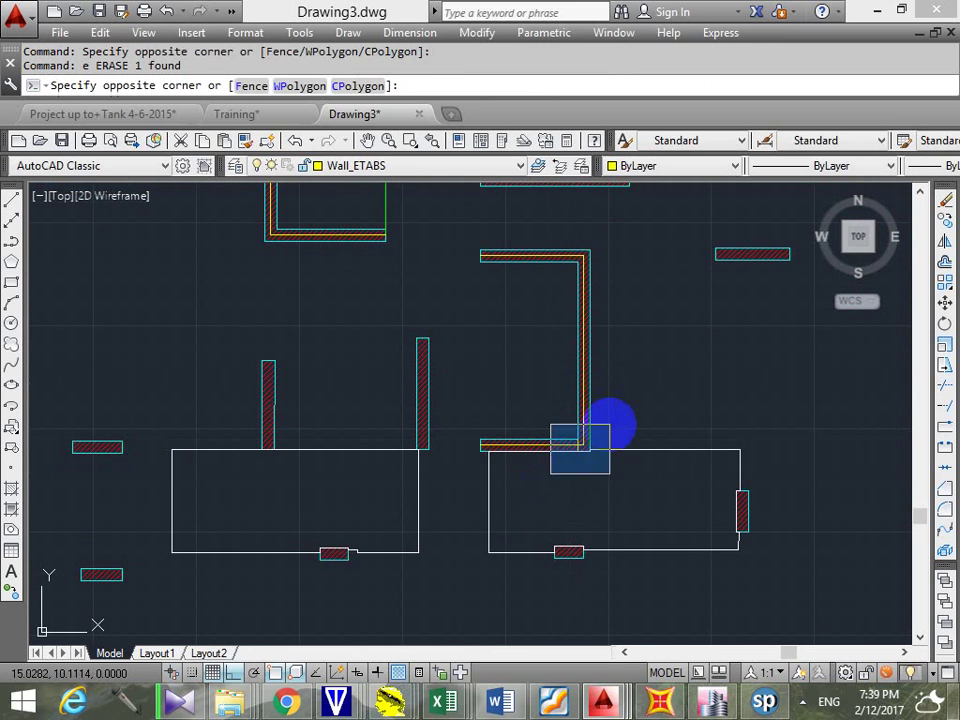
{"action": "scroll", "coordinate": [577, 421], "scroll_direction": "up", "scroll_amount": 4}
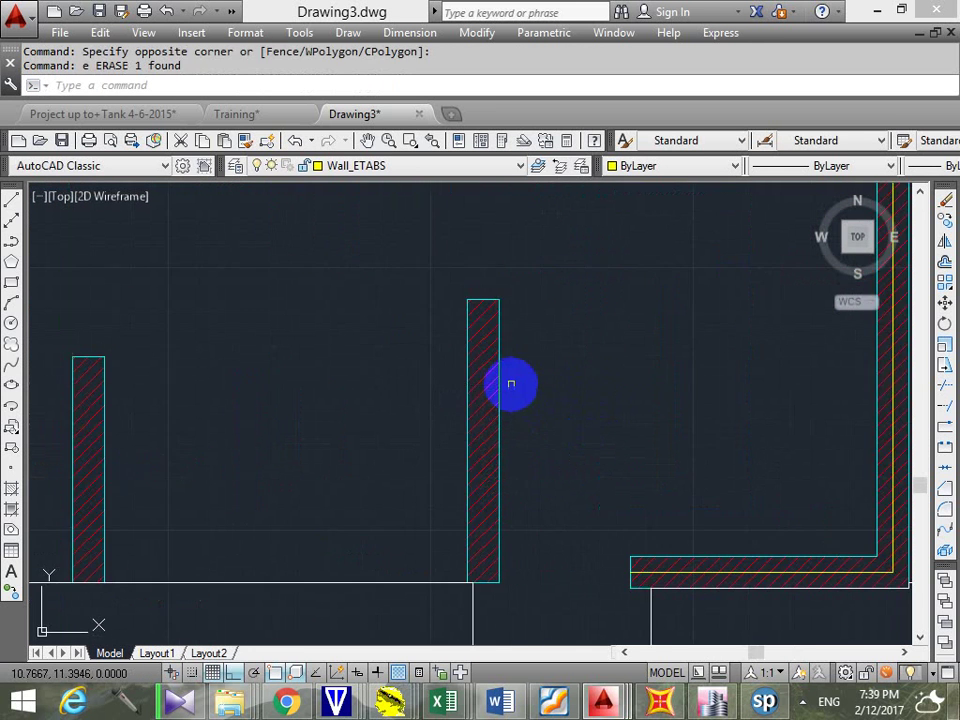
Draw the centreline of the longer straight vertical wall beside the second C-shaped wall, from end to end
{"action": "key", "text": "Escape"}
{"action": "type", "text": "l"}
{"action": "key", "text": "Return"}
{"action": "left_click", "coordinate": [505, 293]}
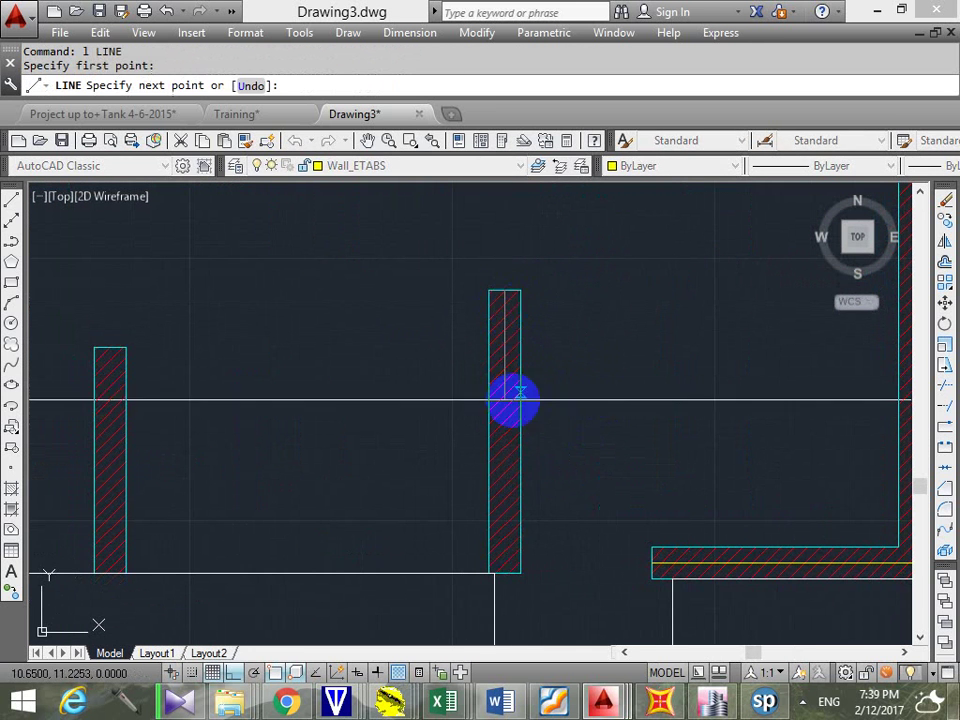
{"action": "left_click", "coordinate": [501, 571]}
{"action": "key", "text": "Escape"}
Draw the centreline of the shorter straight vertical wall from its upper end to its lower end
{"action": "middle_click_drag", "start_coordinate": [439, 465], "coordinate": [594, 436]}
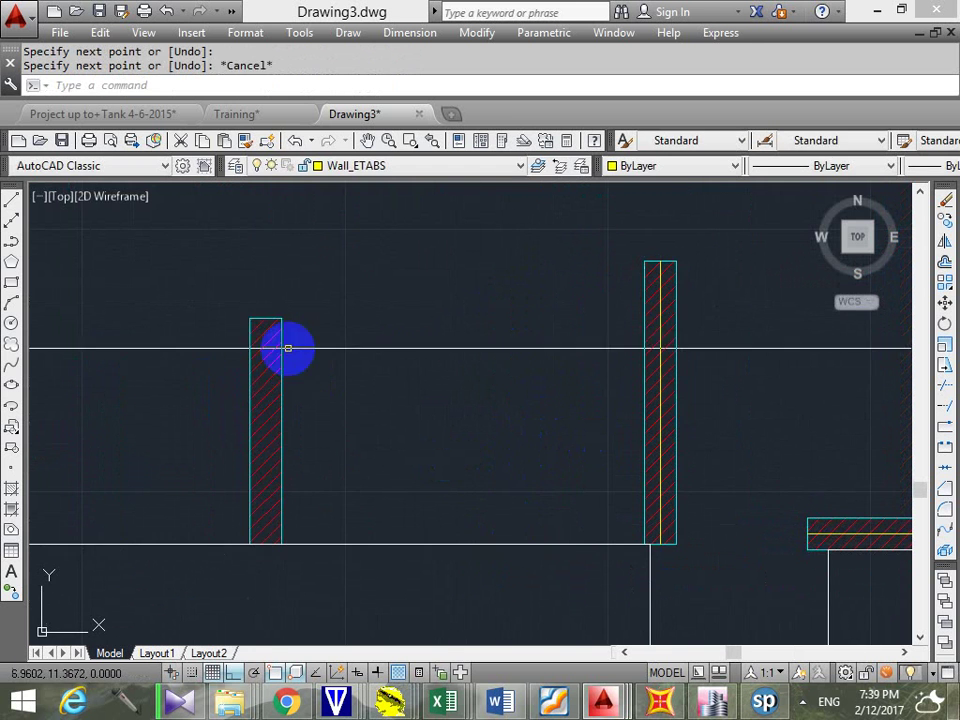
{"action": "key", "text": "Return"}
{"action": "left_click", "coordinate": [265, 318]}
{"action": "key", "text": "Escape"}
{"action": "scroll", "coordinate": [358, 392], "scroll_direction": "down", "scroll_amount": 4}
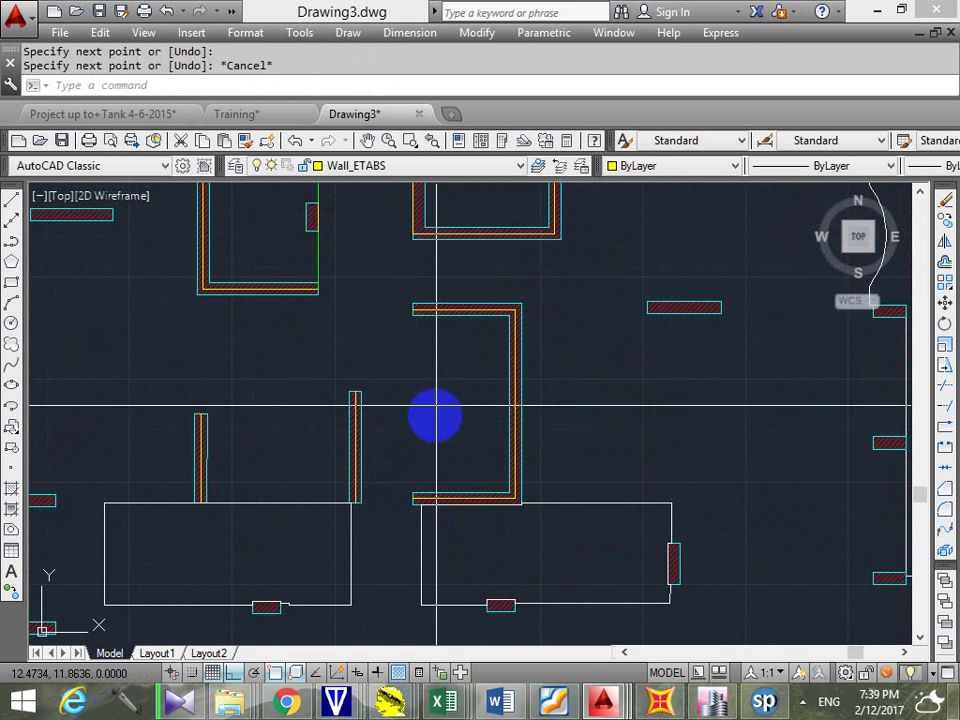
Examine the traced wall centrelines and the remaining columns across the whole plan
{"action": "scroll", "coordinate": [500, 324], "scroll_direction": "up", "scroll_amount": 4}
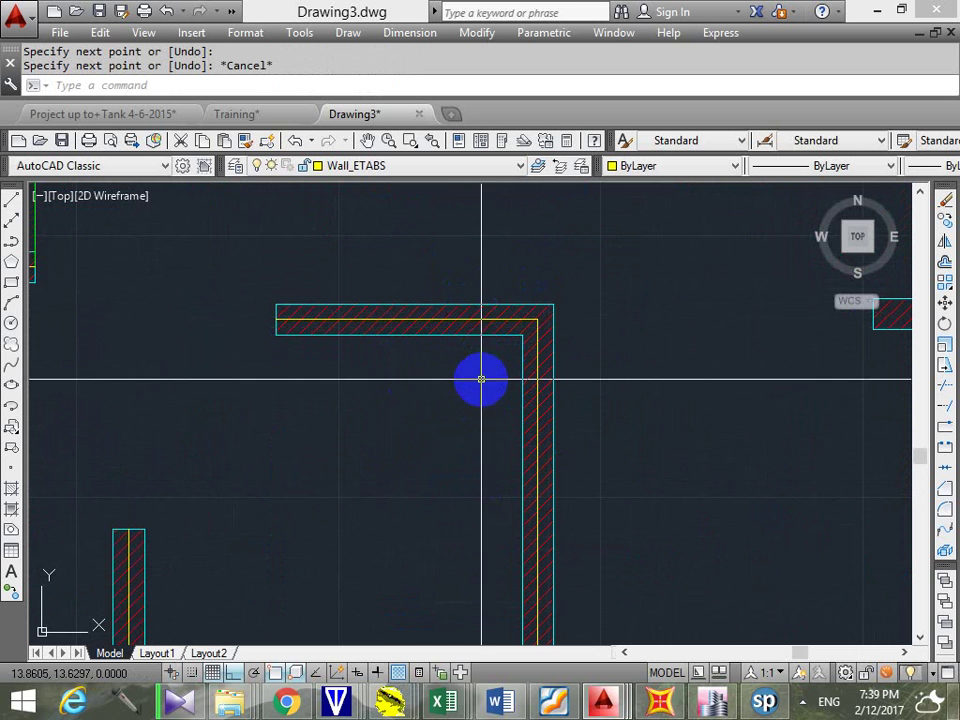
{"action": "scroll", "coordinate": [540, 390], "scroll_direction": "down", "scroll_amount": 5}
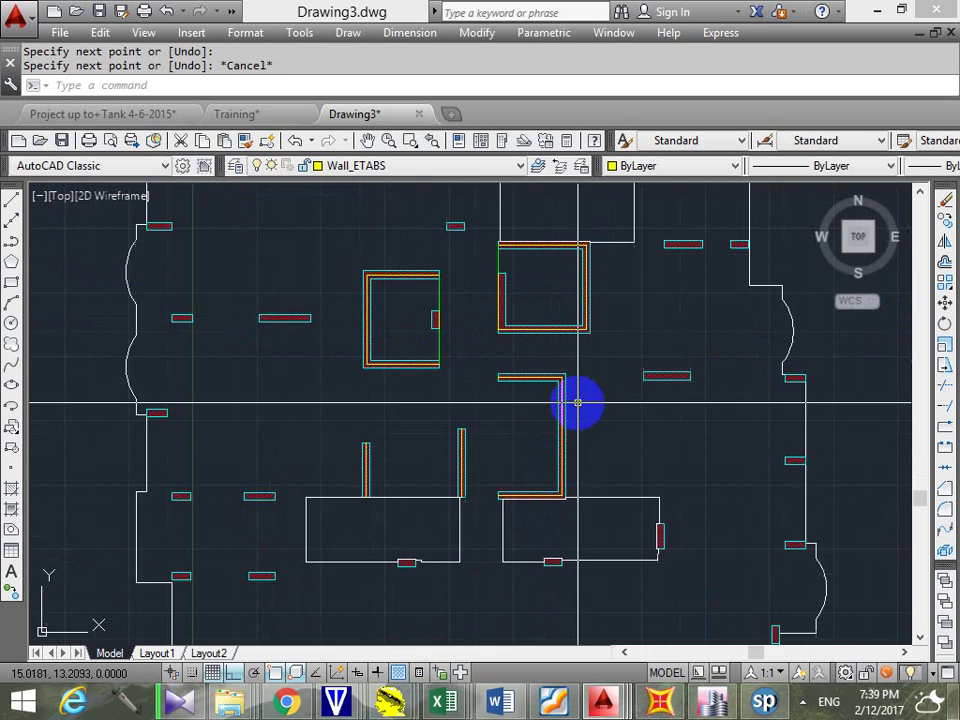
{"action": "mouse_move", "coordinate": [574, 401]}
{"action": "middle_mouse_down"}
{"action": "mouse_move", "coordinate": [499, 452]}
{"action": "mouse_move", "coordinate": [510, 448]}
{"action": "mouse_move", "coordinate": [499, 405]}
{"action": "middle_mouse_up"}
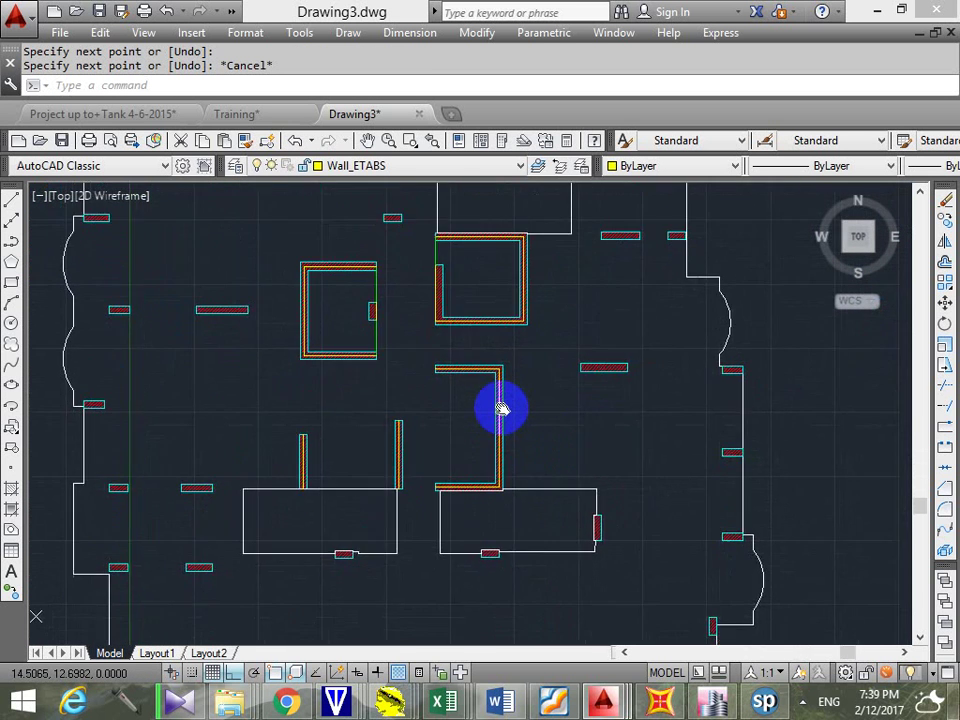
{"action": "scroll", "coordinate": [516, 414], "scroll_direction": "down", "scroll_amount": 3}
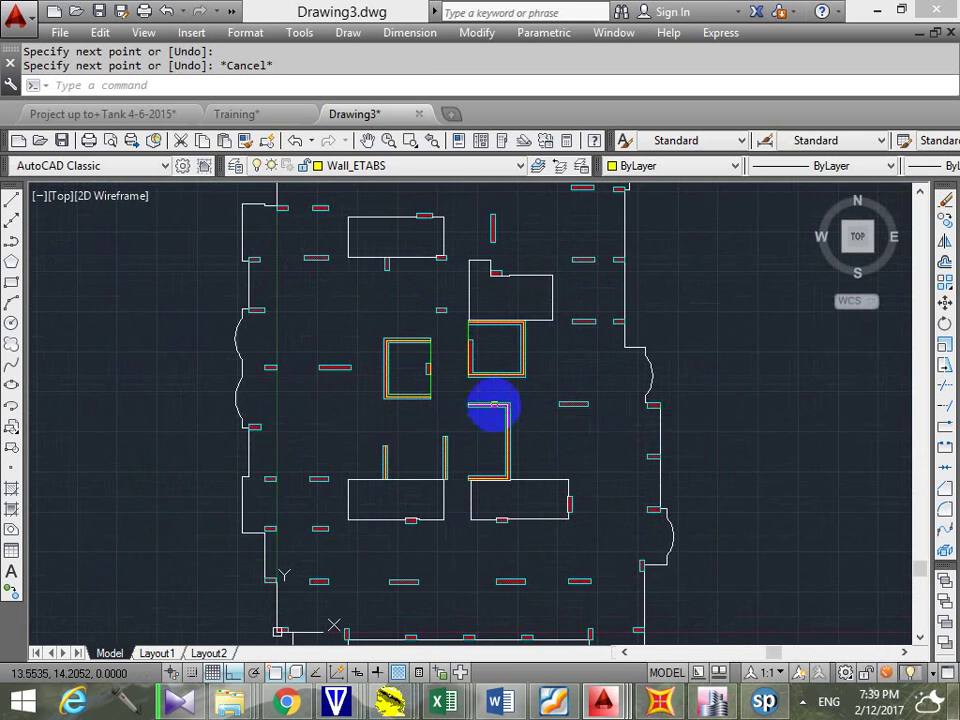
{"action": "scroll", "coordinate": [495, 350], "scroll_direction": "down", "scroll_amount": 2}
{"action": "scroll", "coordinate": [594, 328], "scroll_direction": "up", "scroll_amount": 5}
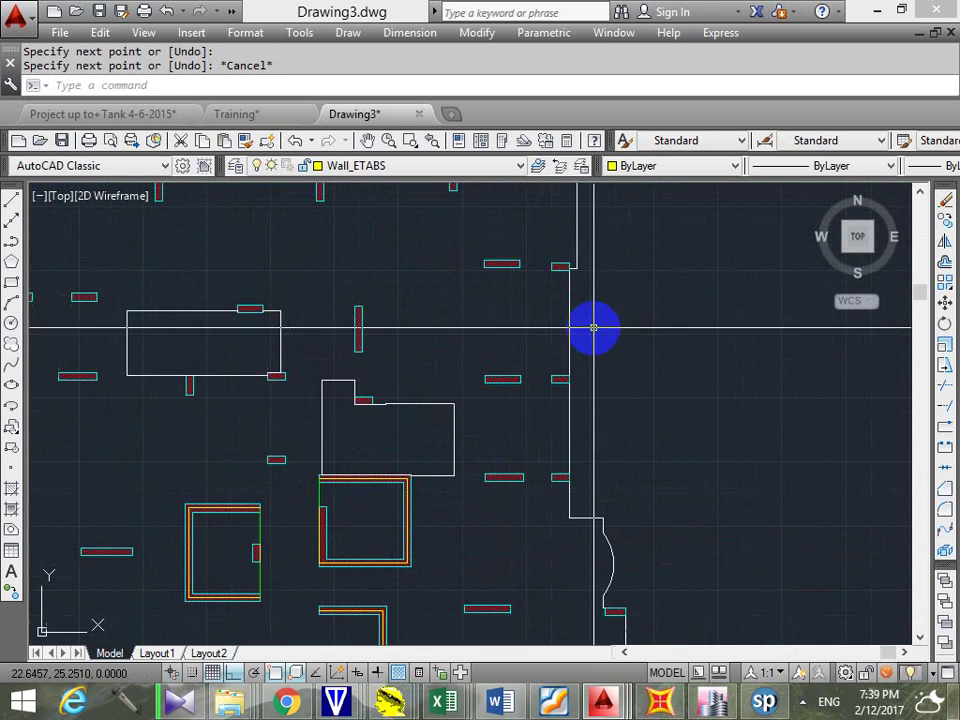
{"action": "left_click", "coordinate": [548, 339]}
{"action": "scroll", "coordinate": [548, 339], "scroll_direction": "up", "scroll_amount": 8}
{"action": "key", "text": "Escape"}
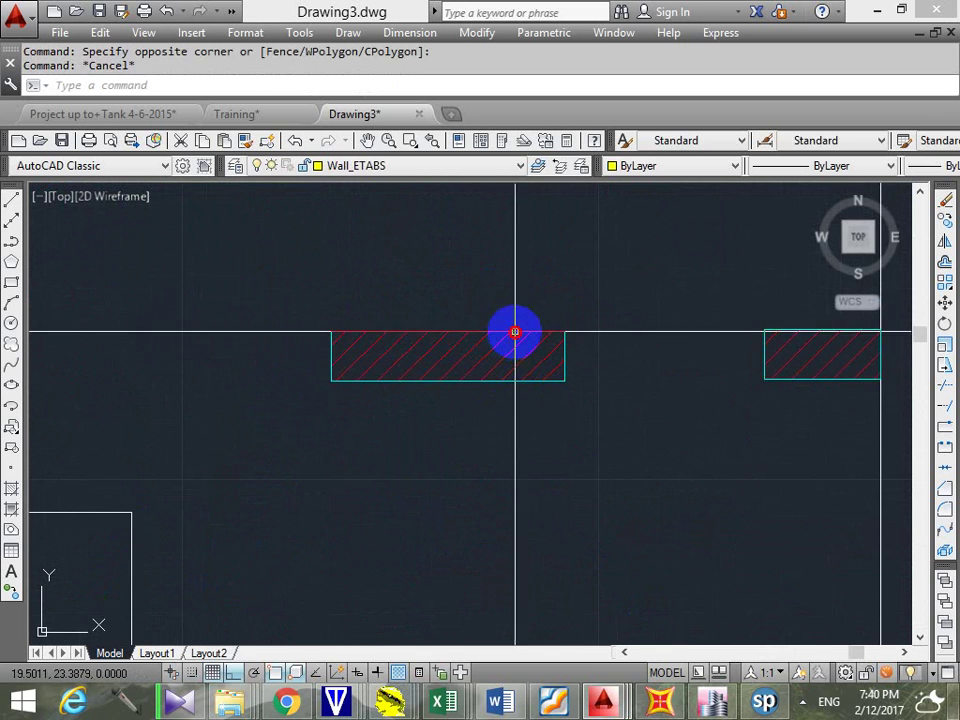
Select a column outline on the COL layer together with all similar objects, and clear the selection after viewing it
{"action": "scroll", "coordinate": [514, 332], "scroll_direction": "down", "scroll_amount": 6}
{"action": "left_click", "coordinate": [543, 330]}
{"action": "scroll", "coordinate": [550, 360], "scroll_direction": "down", "scroll_amount": 5}
{"action": "middle_click_drag", "start_coordinate": [583, 494], "coordinate": [658, 364]}
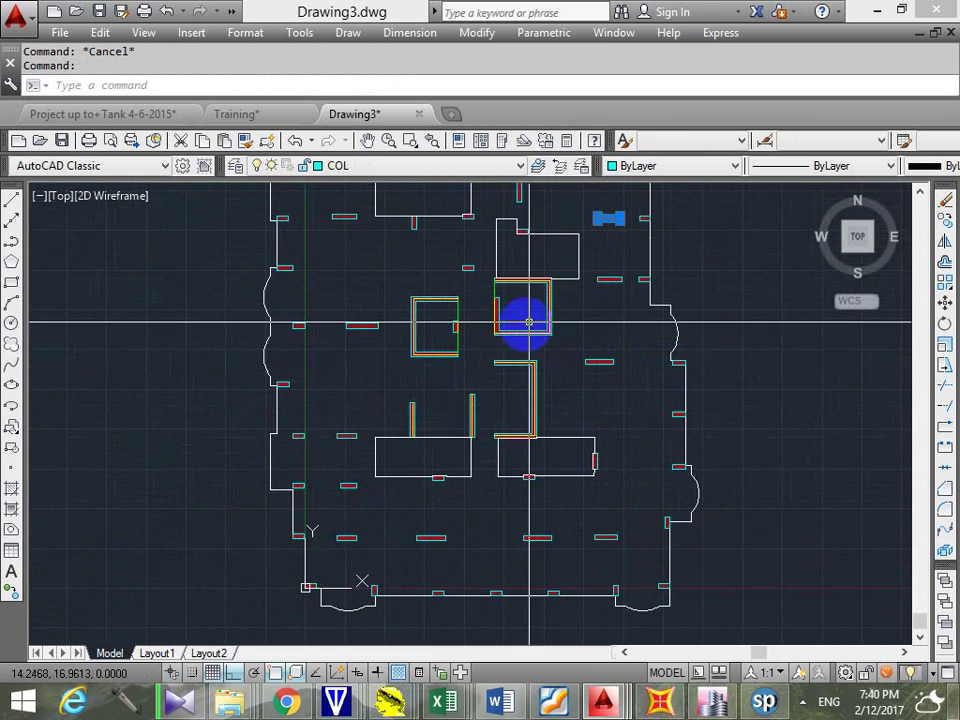
{"action": "right_click", "coordinate": [592, 286]}
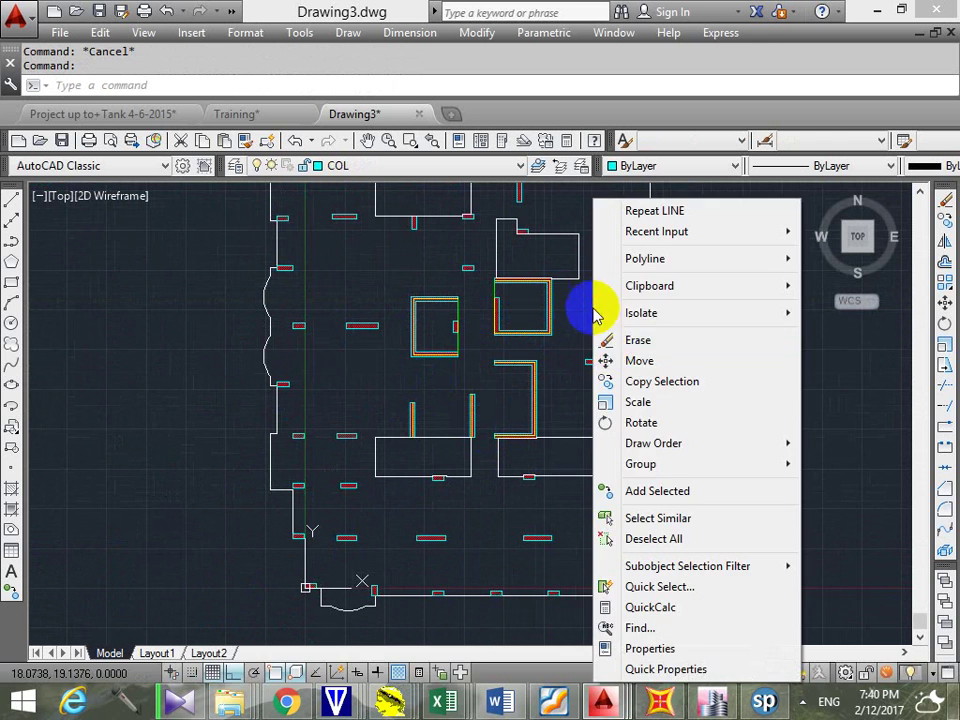
{"action": "left_click", "coordinate": [670, 516]}
{"action": "middle_click_drag", "start_coordinate": [494, 374], "coordinate": [463, 414]}
{"action": "key", "text": "Escape"}
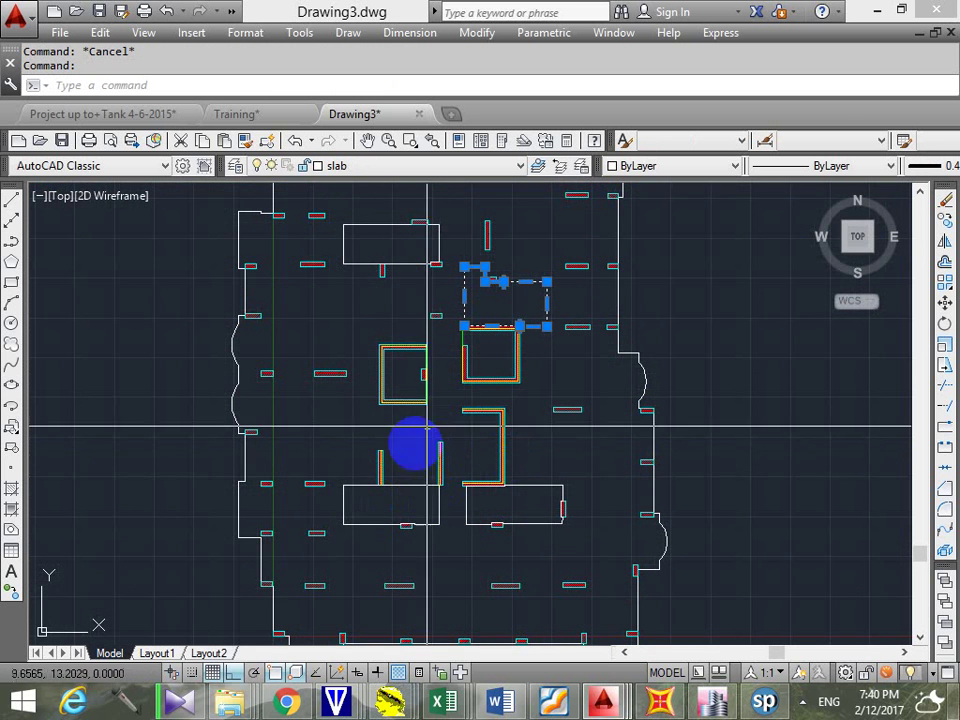
{"action": "scroll", "coordinate": [415, 445], "scroll_direction": "down", "scroll_amount": 5}
{"action": "key", "text": "Escape"}
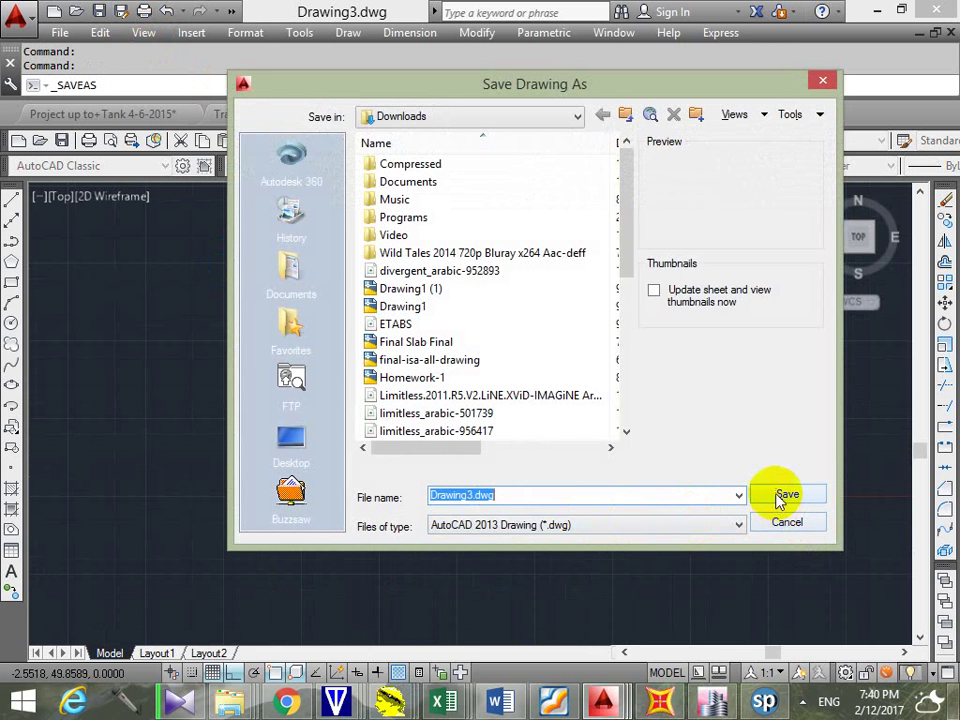
Save the drawing to the Desktop as Training in AutoCAD 2010/LT2010 DXF format
{"action": "left_click", "coordinate": [557, 524]}
{"action": "left_click", "coordinate": [515, 665]}
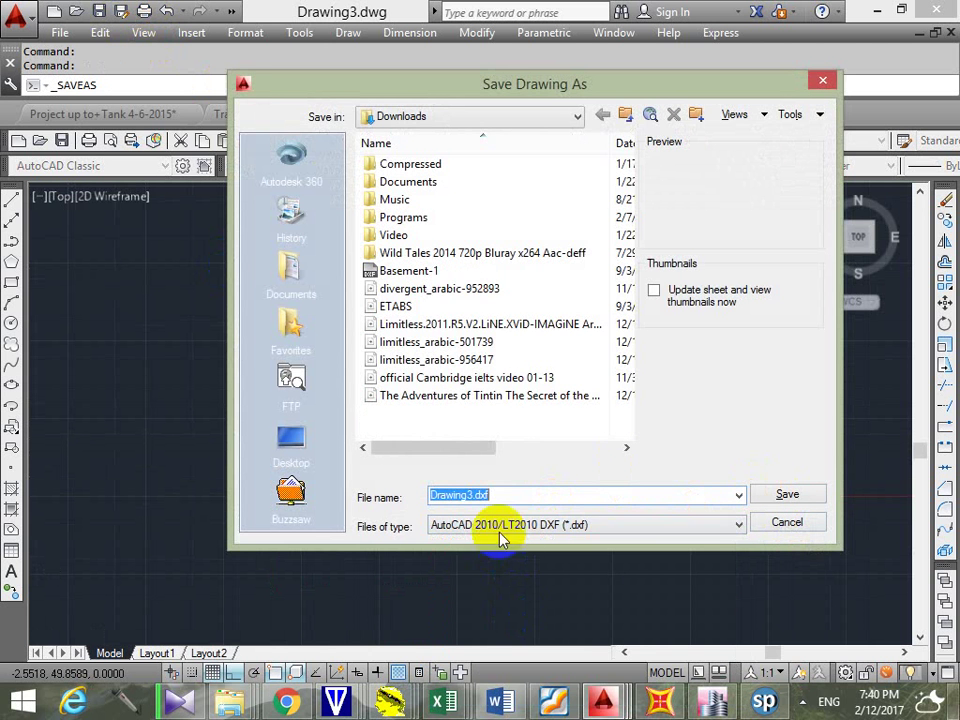
{"action": "left_click", "coordinate": [291, 440]}
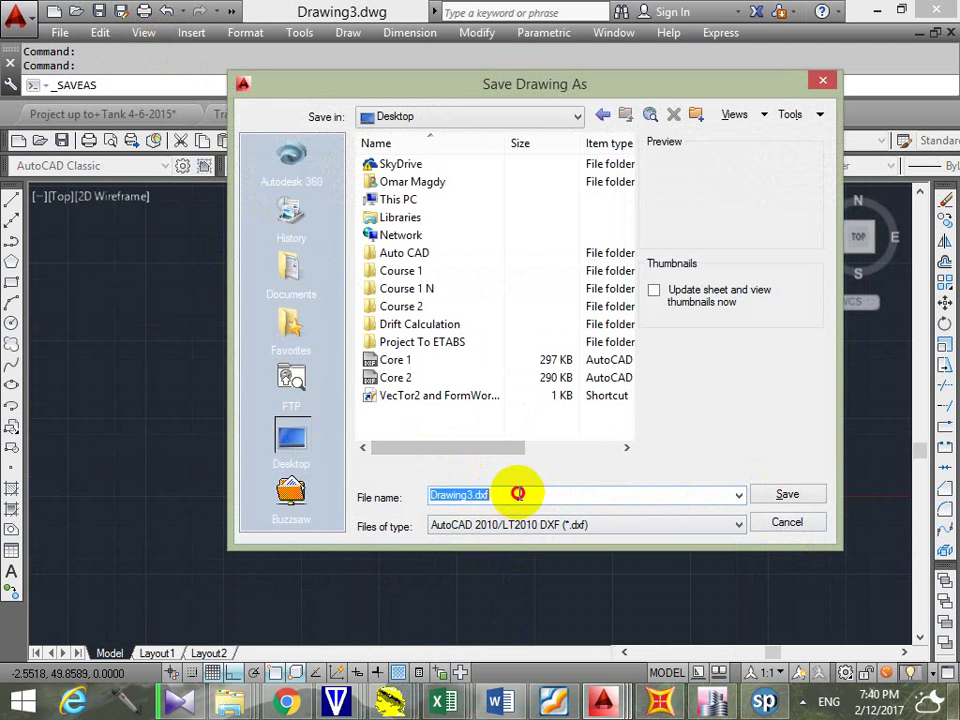
{"action": "type", "text": "Trai"}
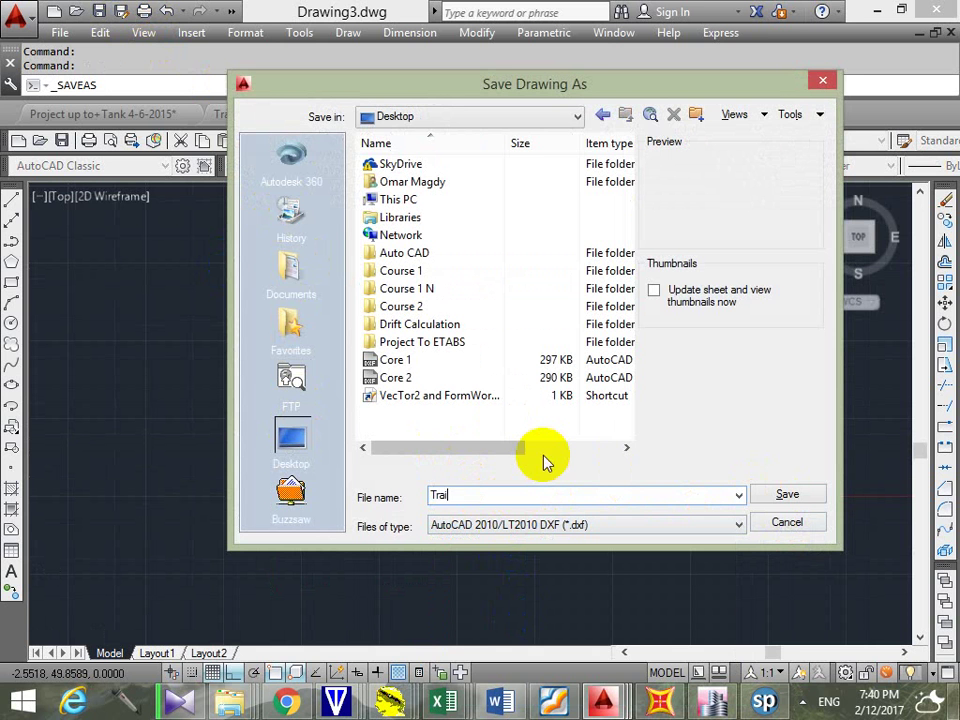
{"action": "type", "text": "ning"}
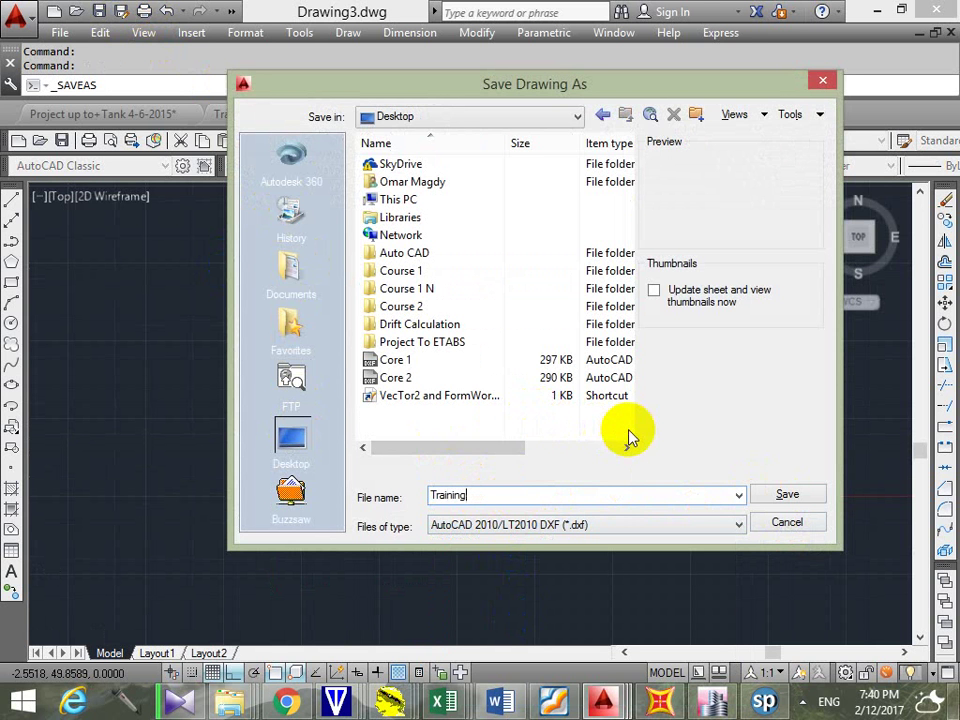
{"action": "left_click", "coordinate": [784, 496]}
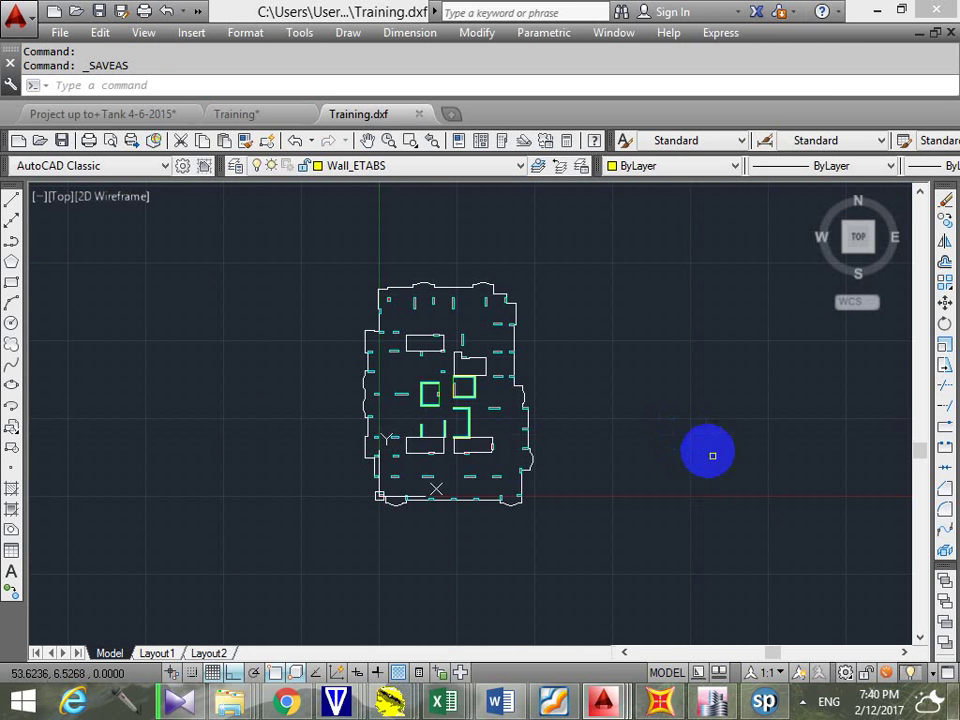
Close Training.dxf without saving further changes and switch to ETABS 2016
{"action": "left_click", "coordinate": [420, 112]}
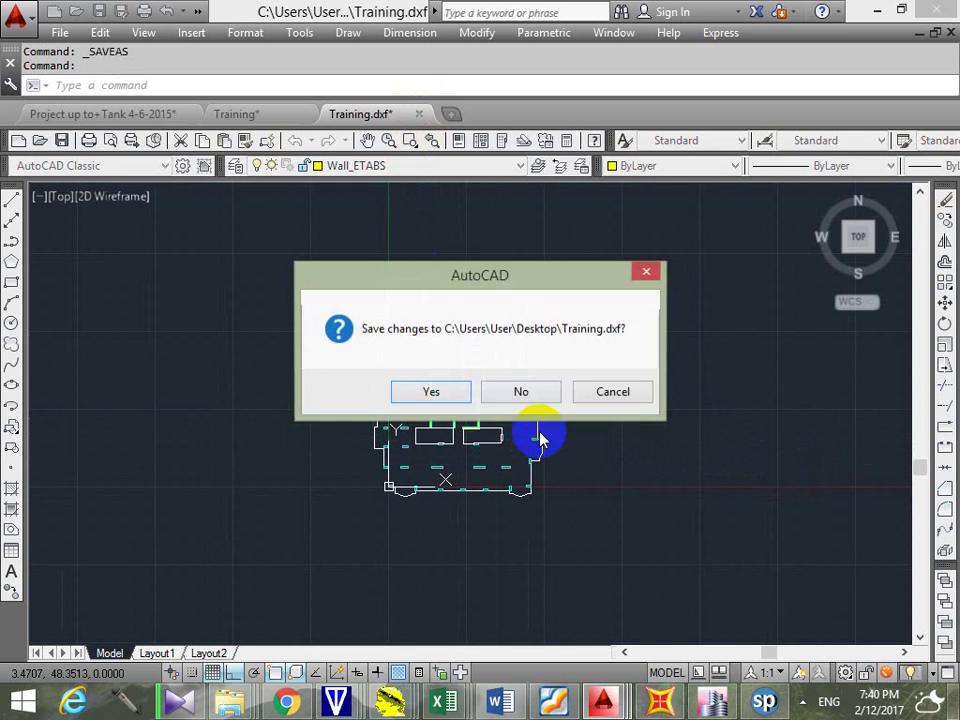
{"action": "left_click", "coordinate": [514, 391]}
{"action": "left_click", "coordinate": [555, 397]}
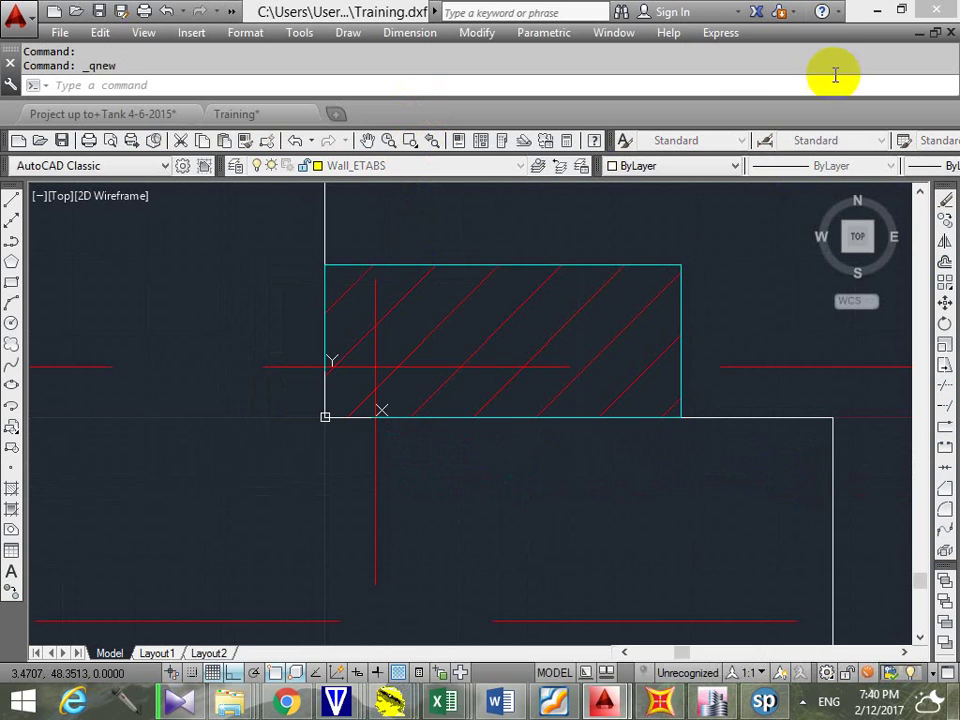
{"action": "left_click", "coordinate": [870, 12]}
{"action": "left_click", "coordinate": [686, 704]}
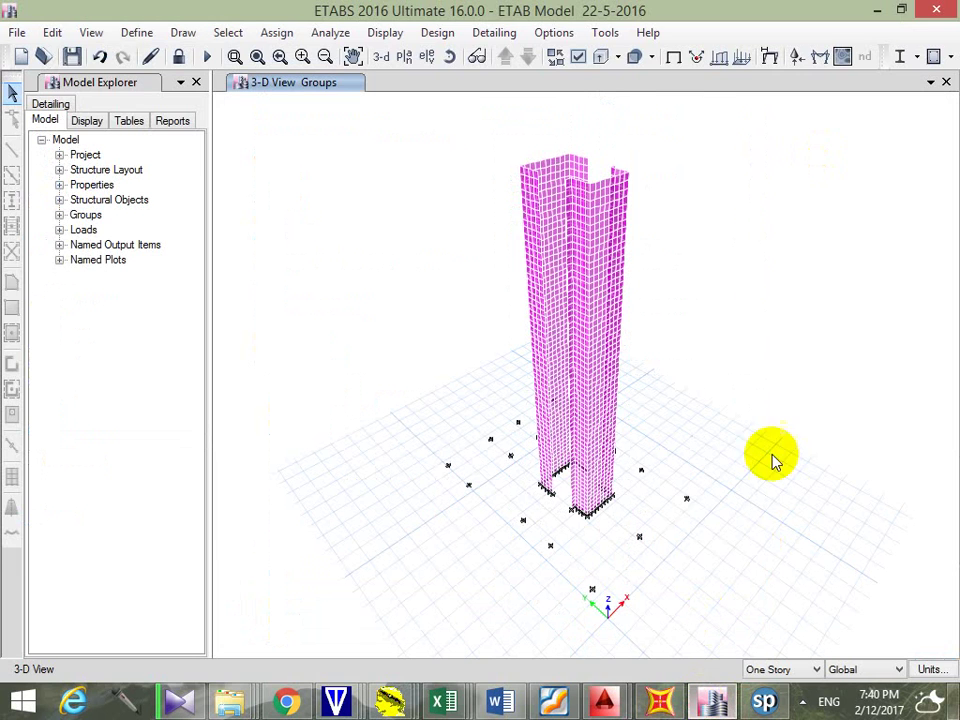
Start a new model, discarding changes to the open one, with built-in settings: Metric MKS, AISC14, AISC 360-10 and ACI 318-14
{"action": "left_click", "coordinate": [30, 38]}
{"action": "left_click", "coordinate": [72, 57]}
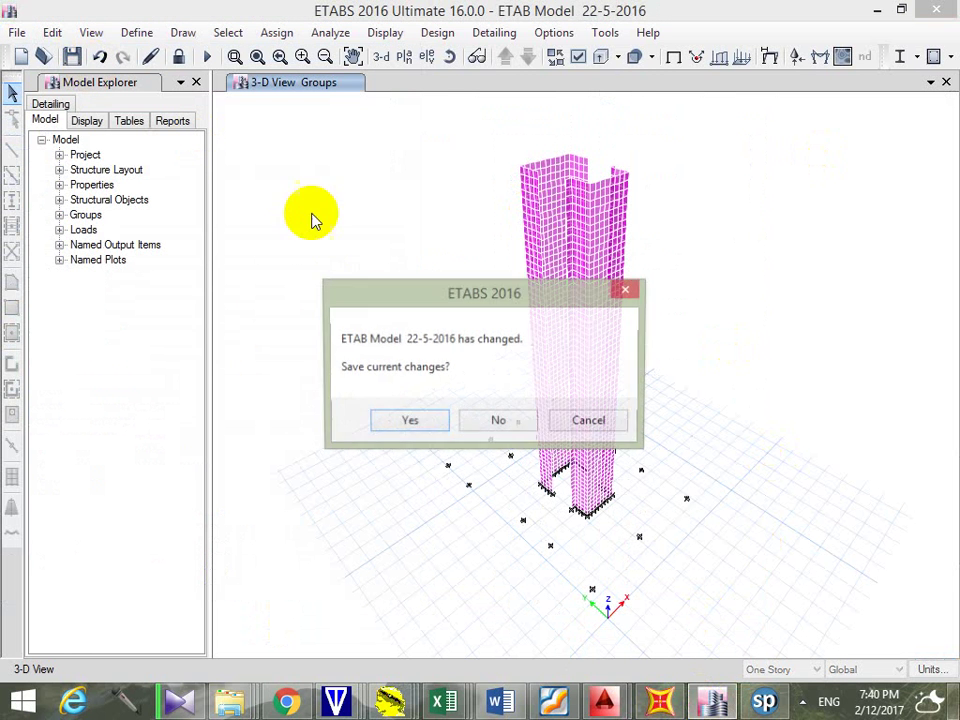
{"action": "left_click", "coordinate": [528, 418]}
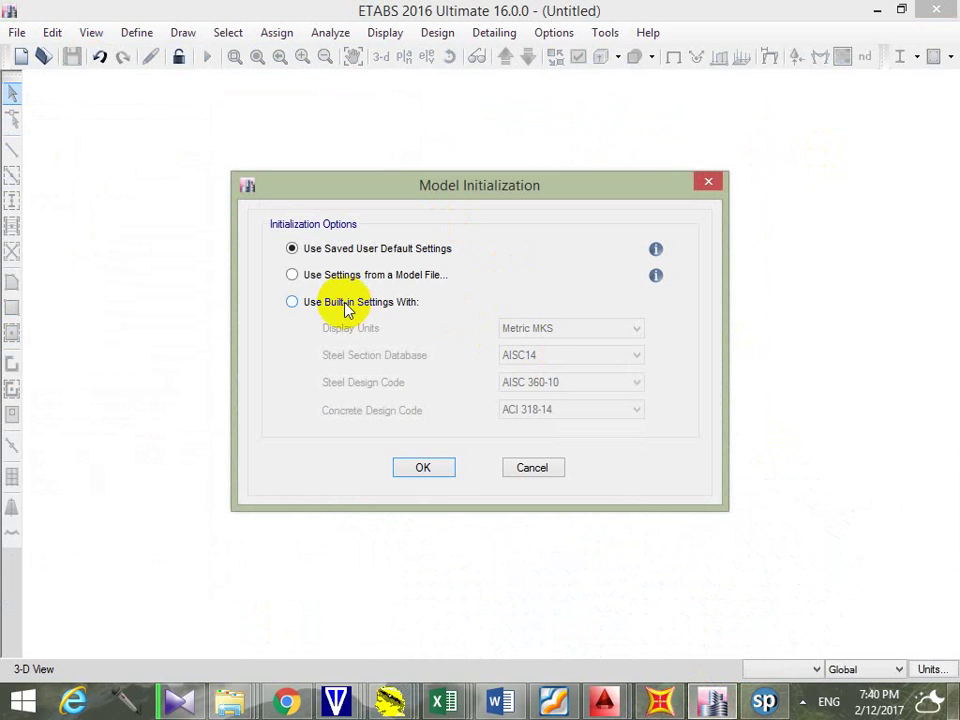
{"action": "left_click", "coordinate": [345, 303]}
{"action": "left_click", "coordinate": [450, 468]}
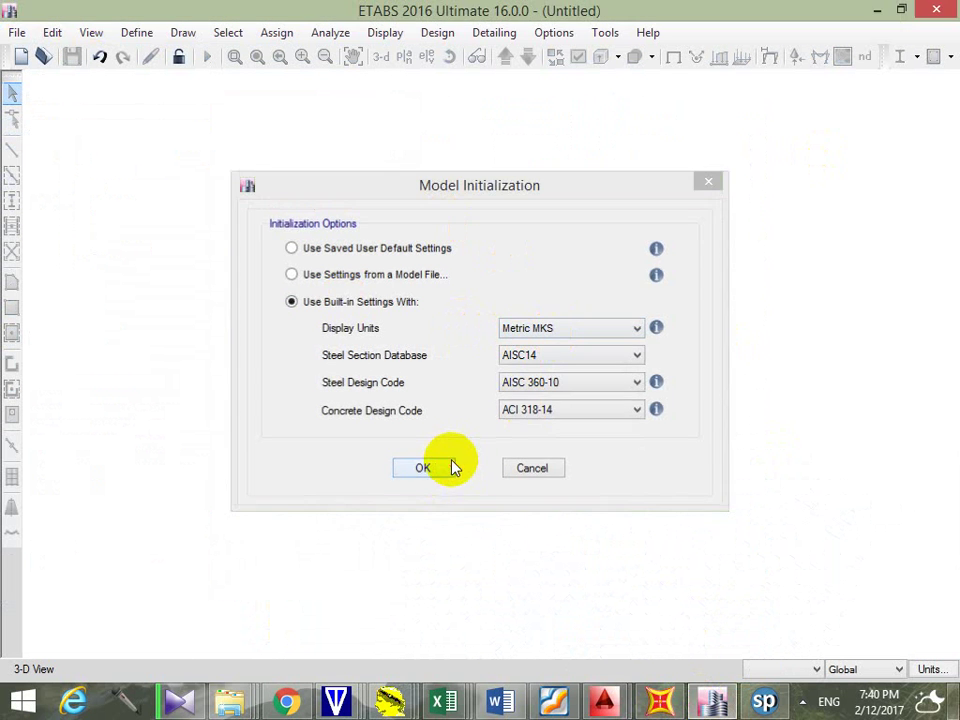
Set the number of stories to 1 and create the model from the Blank template
{"action": "double_click", "coordinate": [768, 191]}
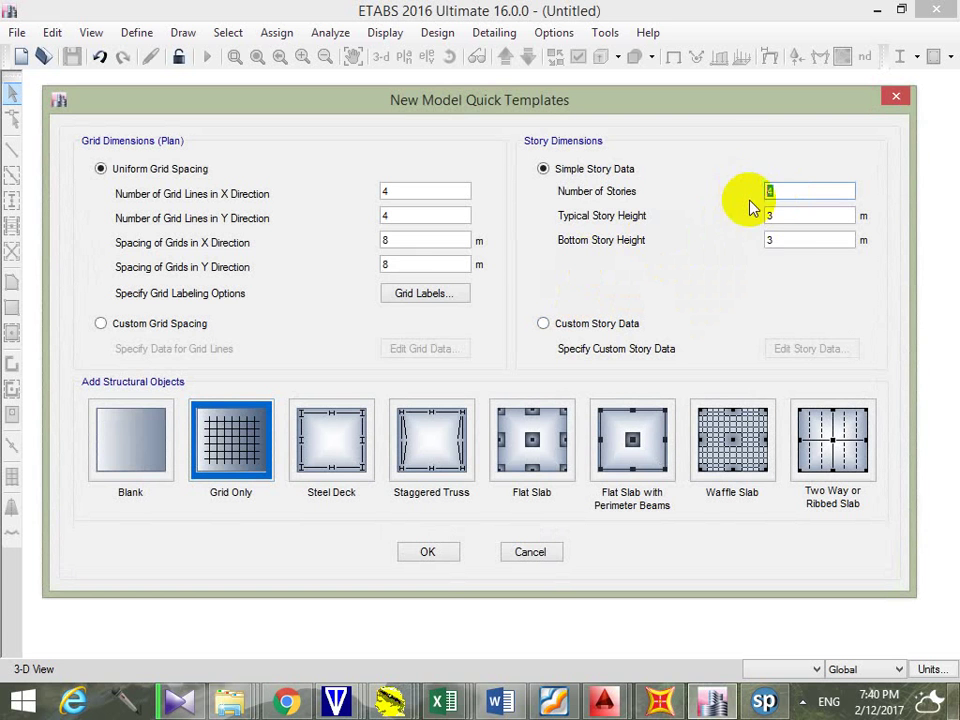
{"action": "type", "text": "1"}
{"action": "left_click", "coordinate": [122, 470]}
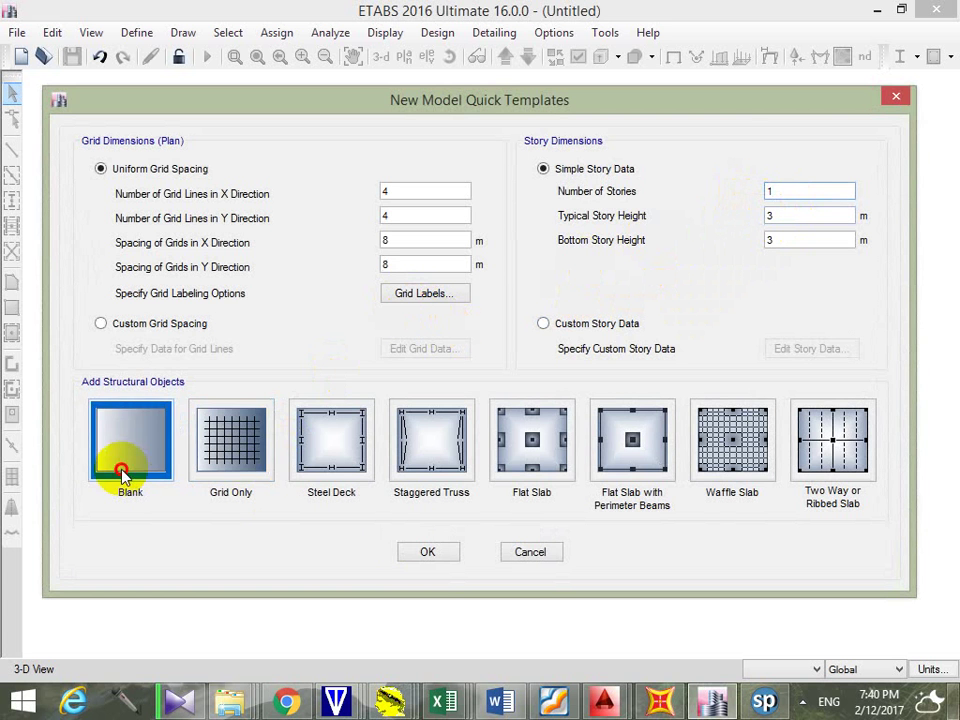
{"action": "left_click", "coordinate": [422, 556]}
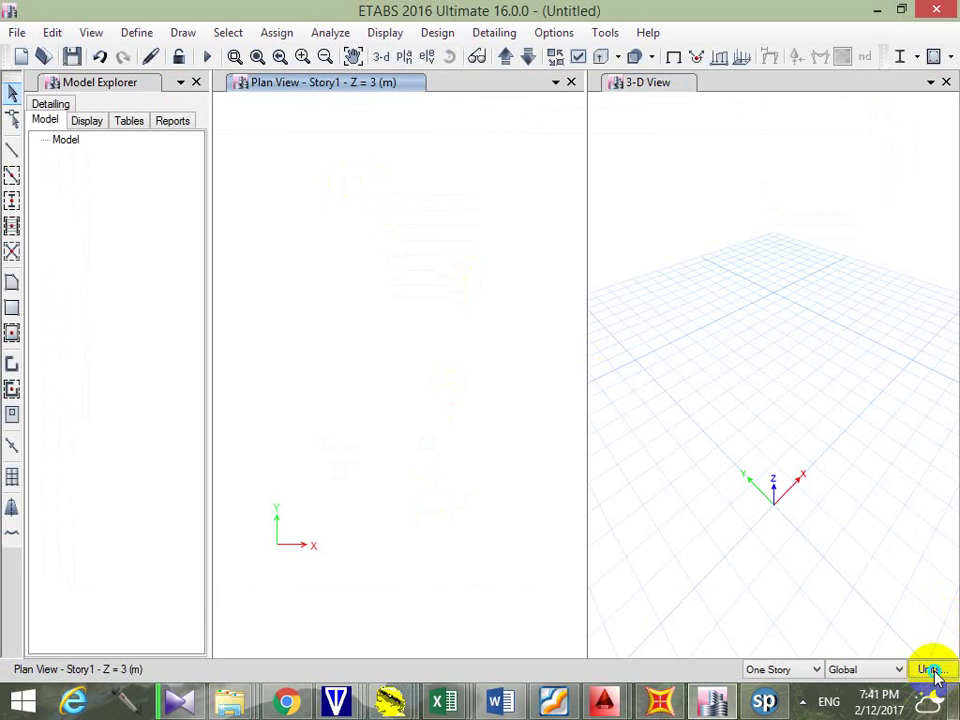
Set the model's consistent units to m for length and tonf for force
{"action": "left_click", "coordinate": [932, 670]}
{"action": "left_click", "coordinate": [893, 647]}
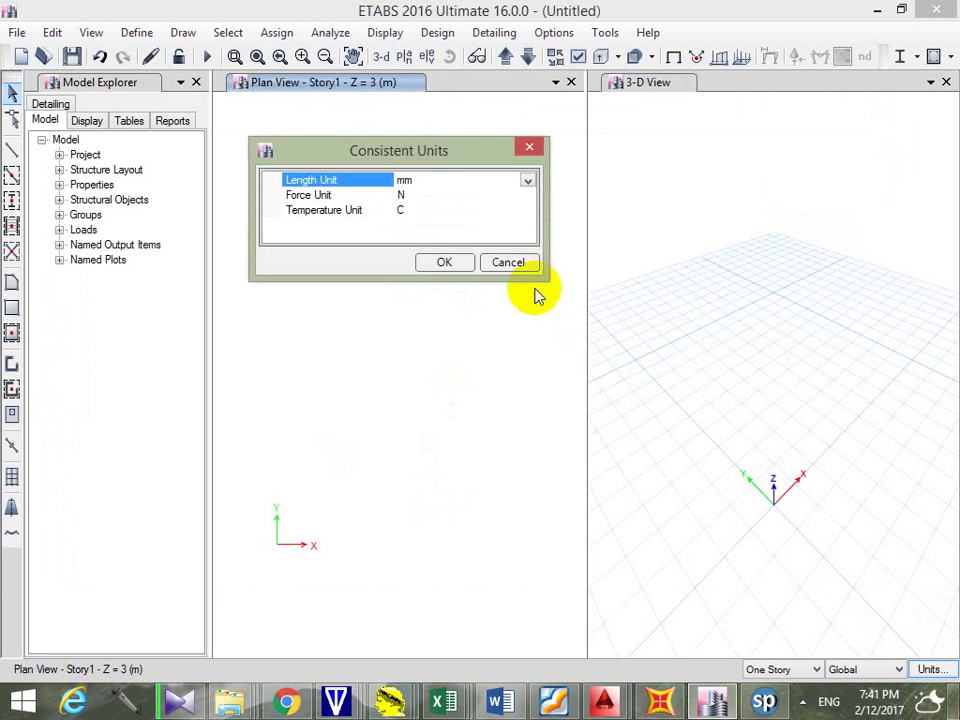
{"action": "left_click", "coordinate": [528, 181]}
{"action": "left_click", "coordinate": [430, 276]}
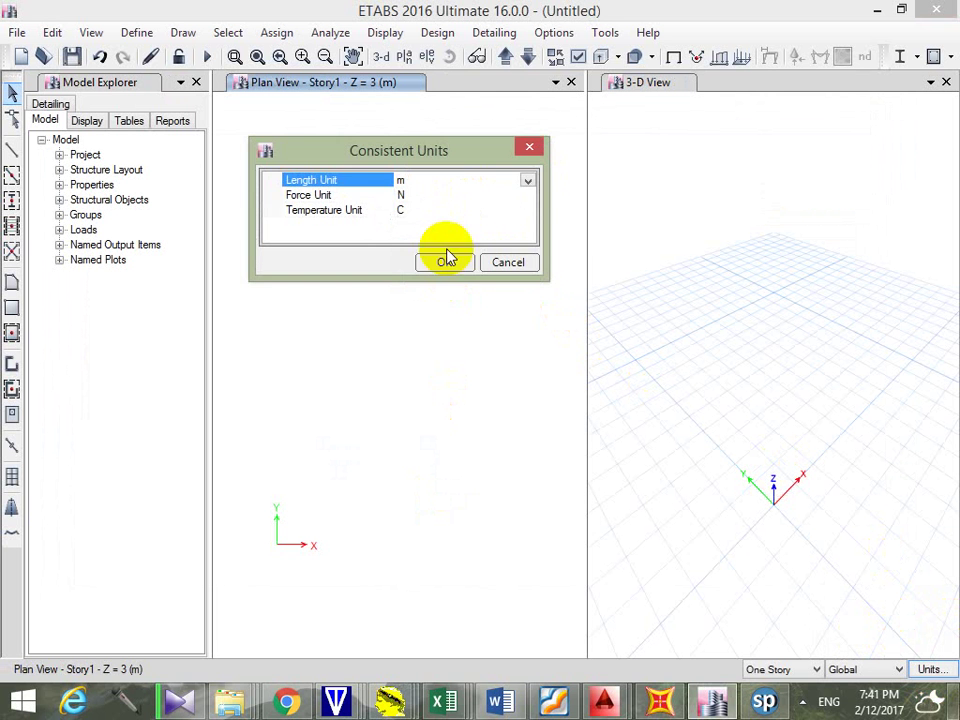
{"action": "left_click", "coordinate": [456, 197]}
{"action": "left_click", "coordinate": [524, 196]}
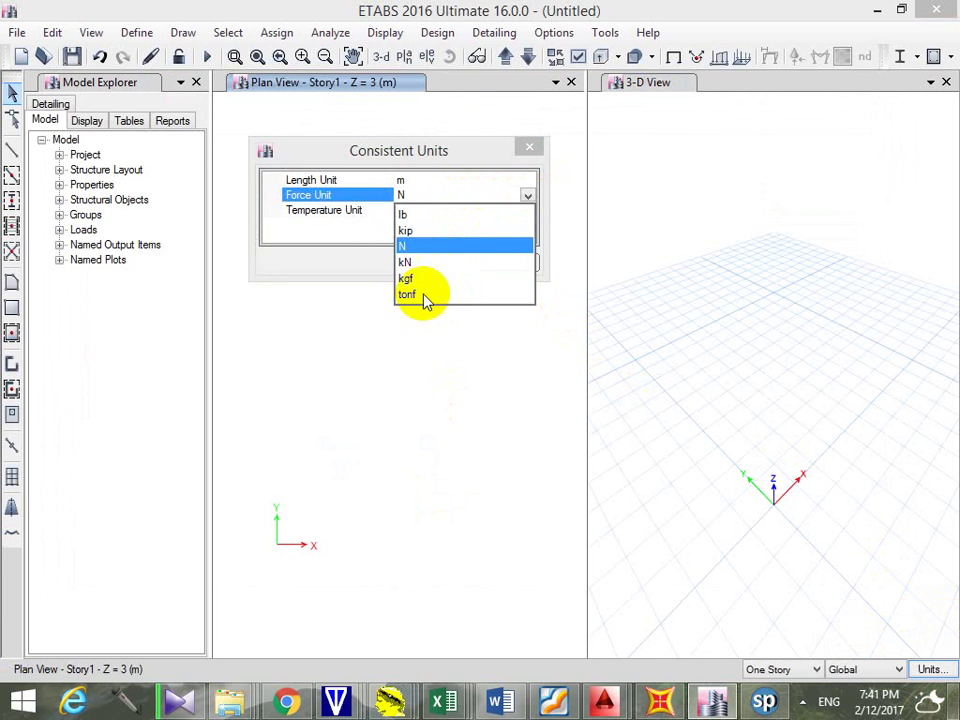
{"action": "left_click", "coordinate": [424, 298]}
{"action": "left_click", "coordinate": [455, 262]}
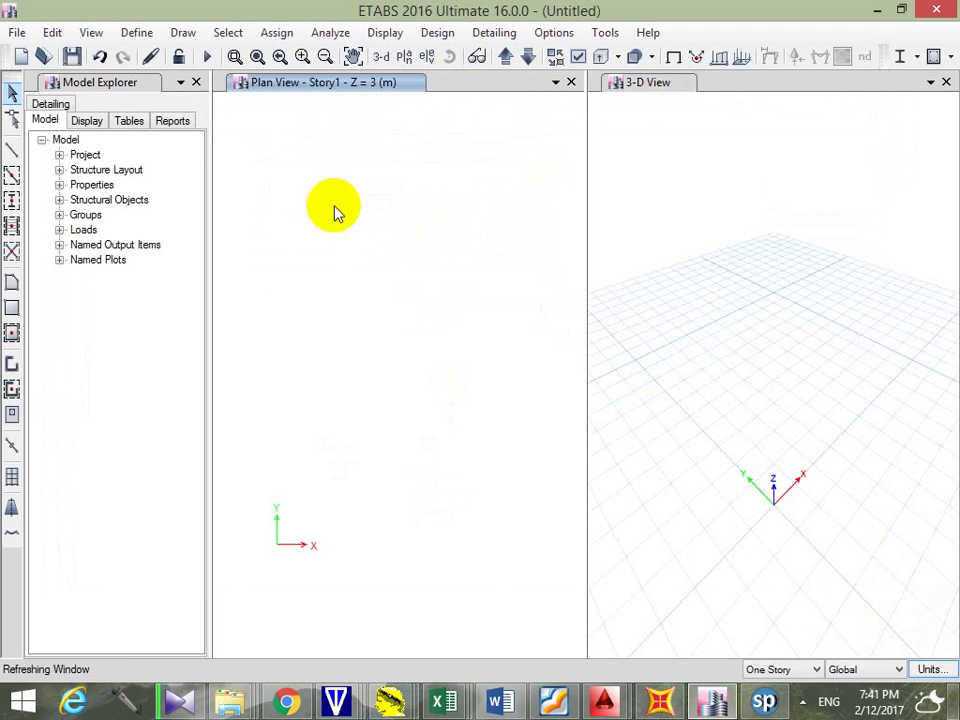
Modify the 4000Psi material: rename it Conc 30 N/mm2, with weight per unit volume 2.5 tonf/m³ and modulus of elasticity 2410000 tonf/m²
{"action": "left_click", "coordinate": [136, 32]}
{"action": "left_click", "coordinate": [150, 57]}
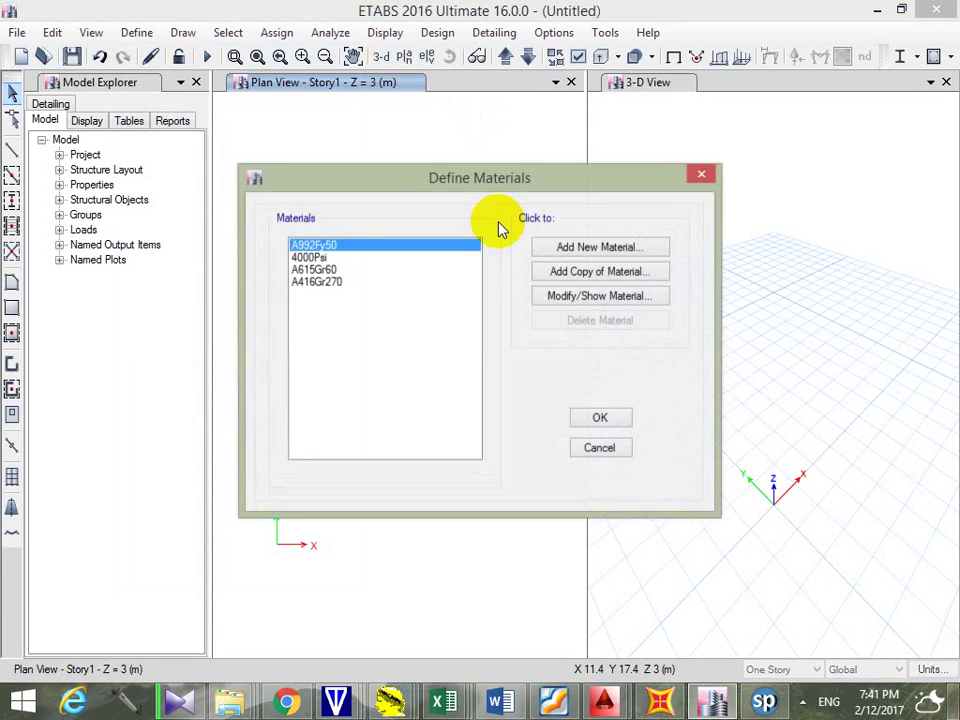
{"action": "left_click", "coordinate": [338, 257]}
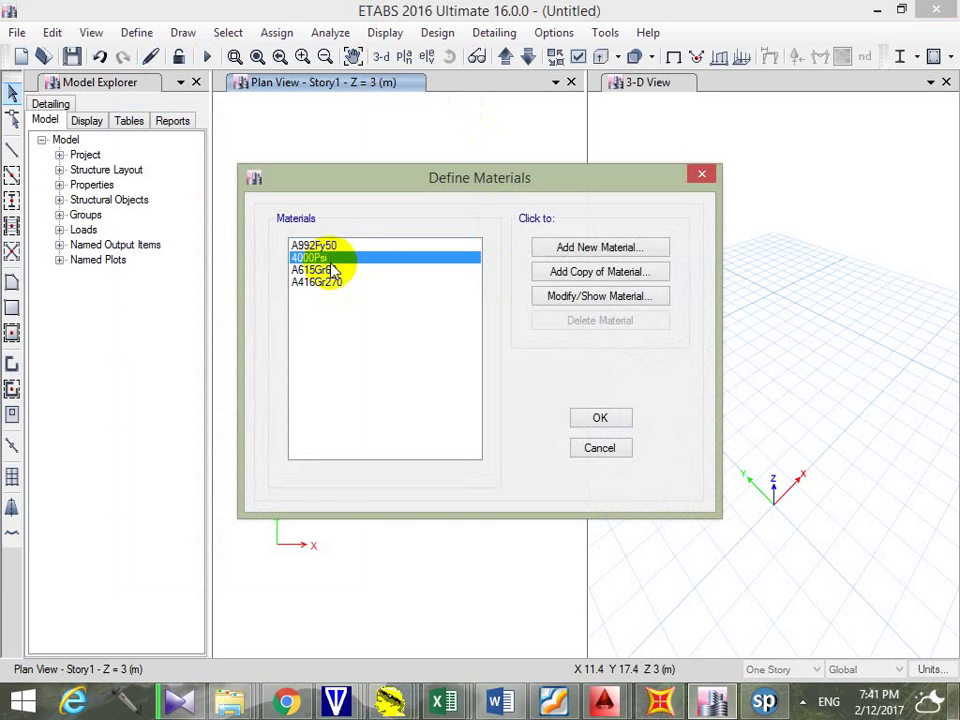
{"action": "left_click", "coordinate": [576, 298]}
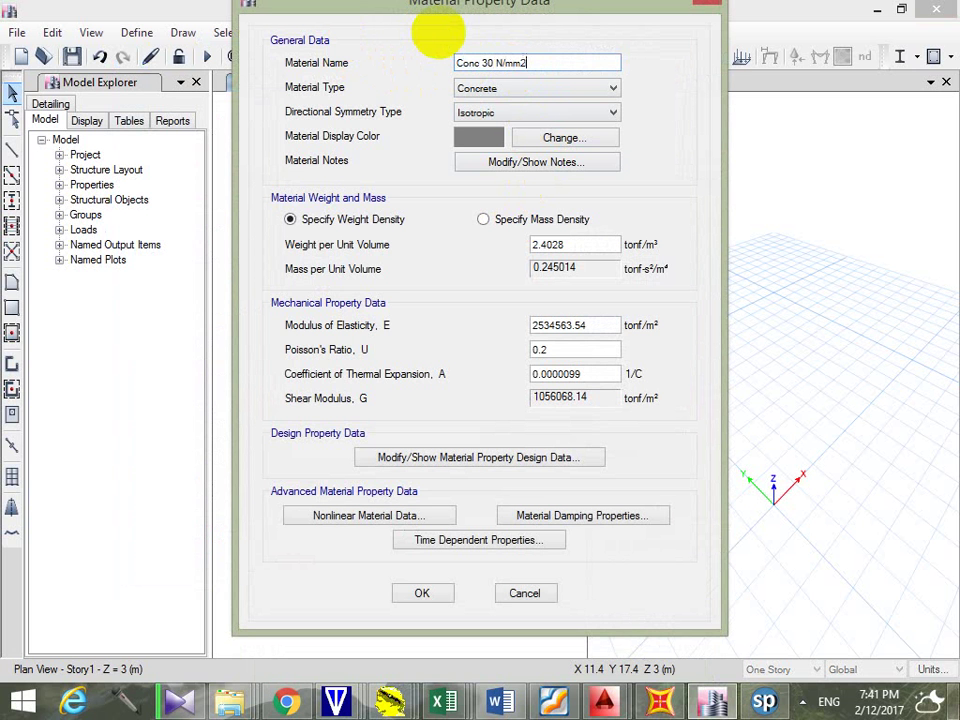
{"action": "double_click", "coordinate": [600, 245]}
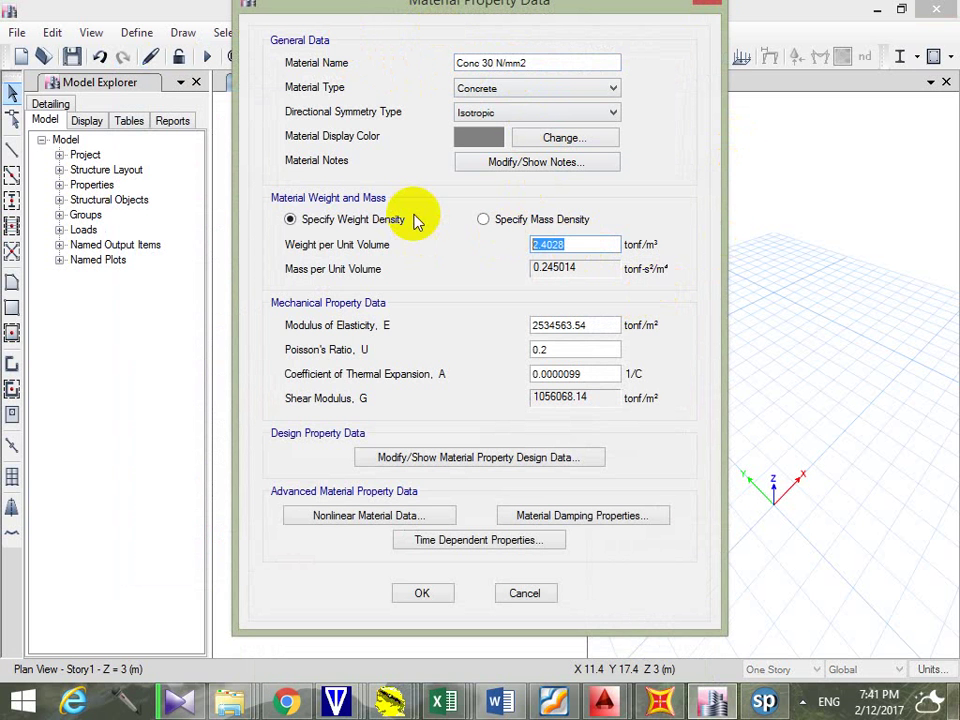
{"action": "double_click", "coordinate": [557, 326]}
{"action": "type", "text": "2410000"}
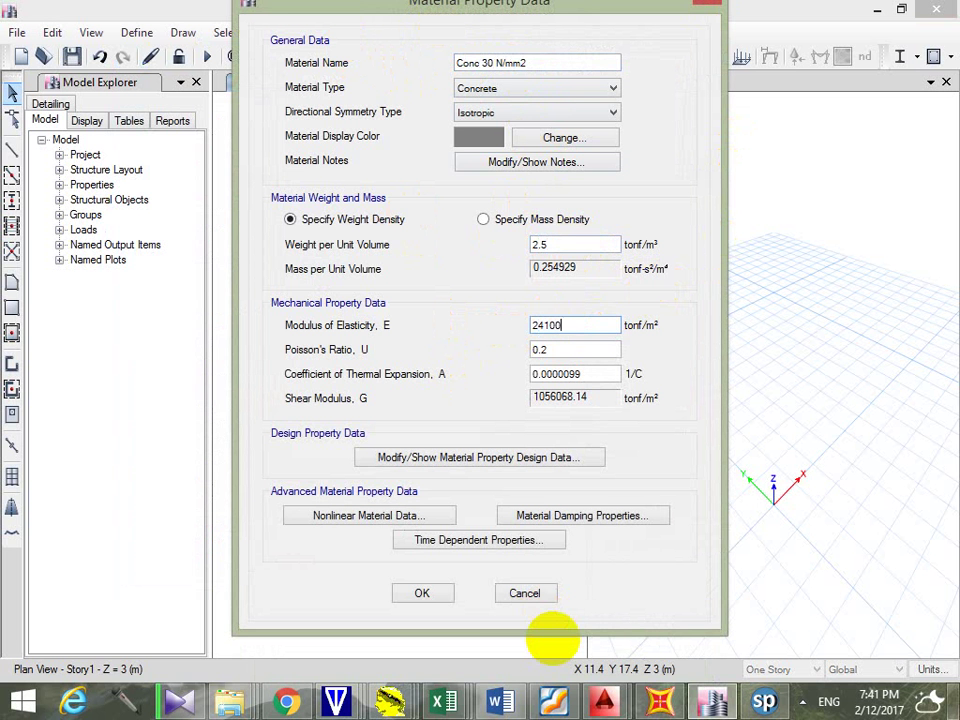
{"action": "left_click", "coordinate": [437, 600]}
{"action": "left_click", "coordinate": [585, 420]}
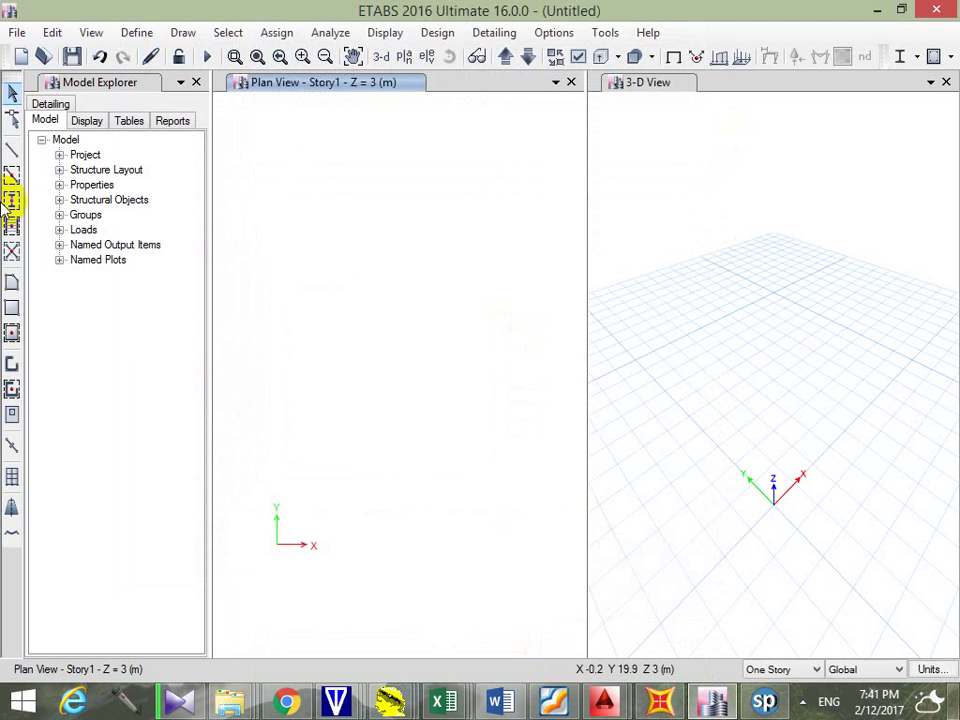
Begin importing the Training DXF from the Desktop as an architectural plan, with CAD drawing units set to m
{"action": "left_click", "coordinate": [18, 32]}
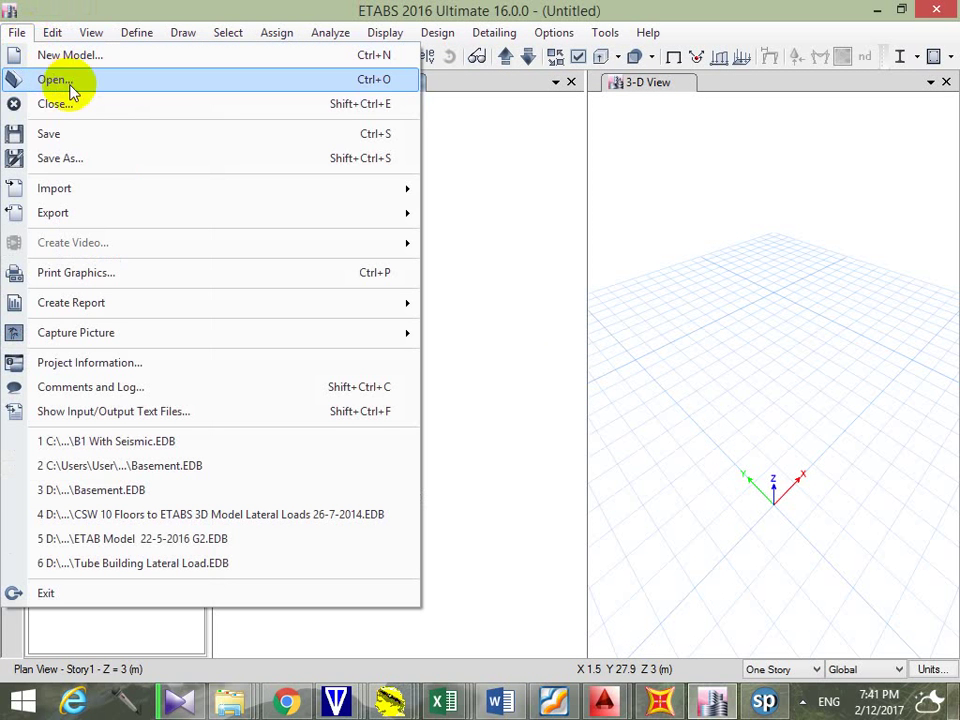
{"action": "mouse_move", "coordinate": [214, 189]}
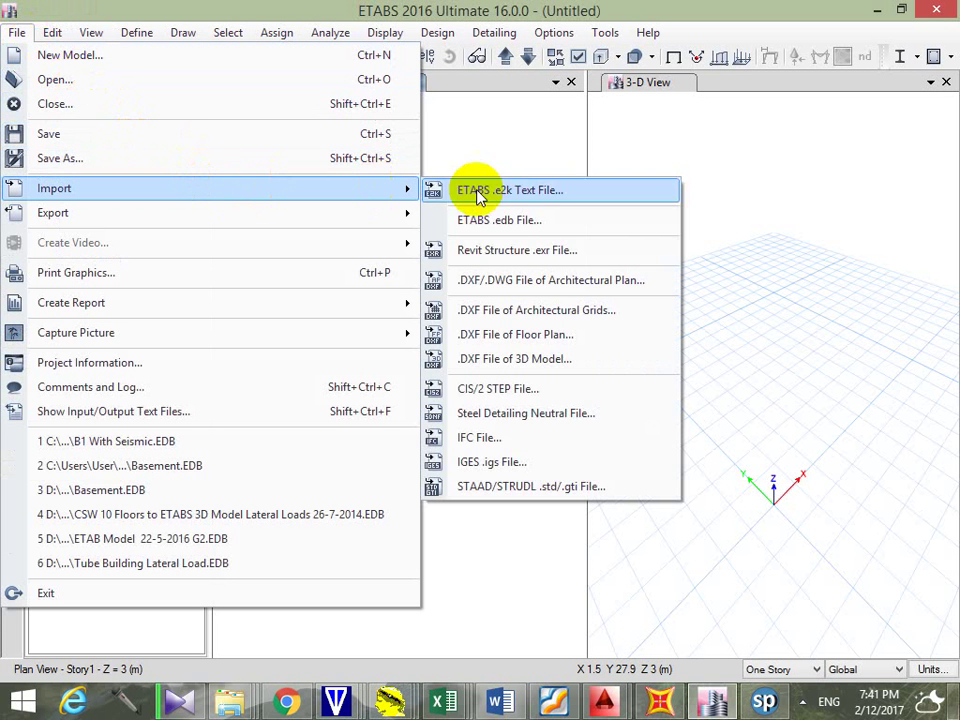
{"action": "left_click", "coordinate": [645, 280]}
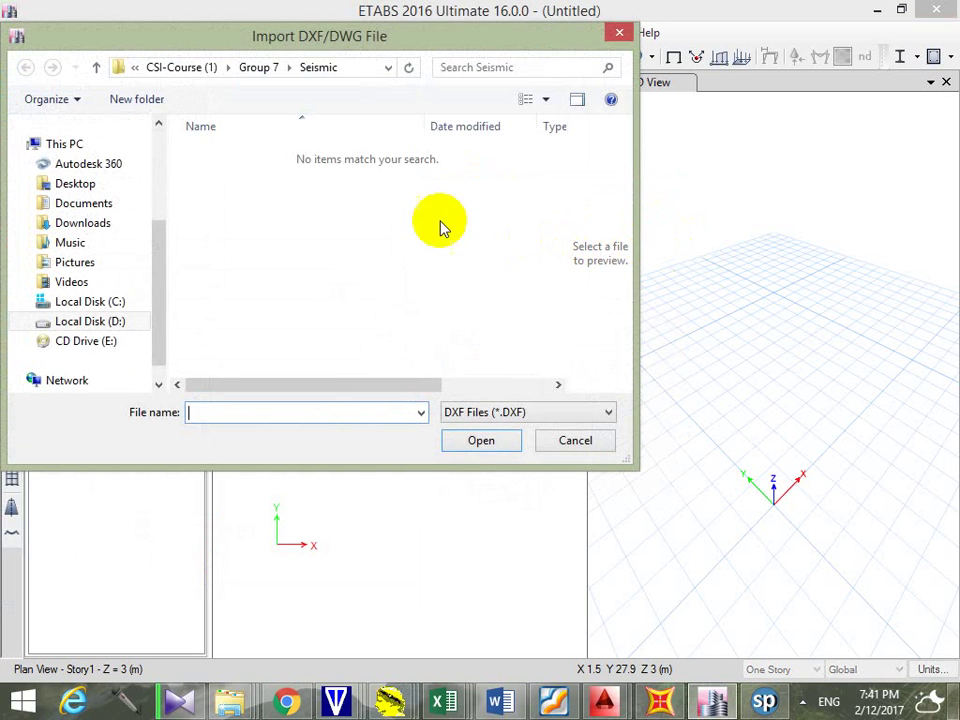
{"action": "scroll", "coordinate": [150, 199], "scroll_direction": "up", "scroll_amount": 3}
{"action": "left_click", "coordinate": [118, 153]}
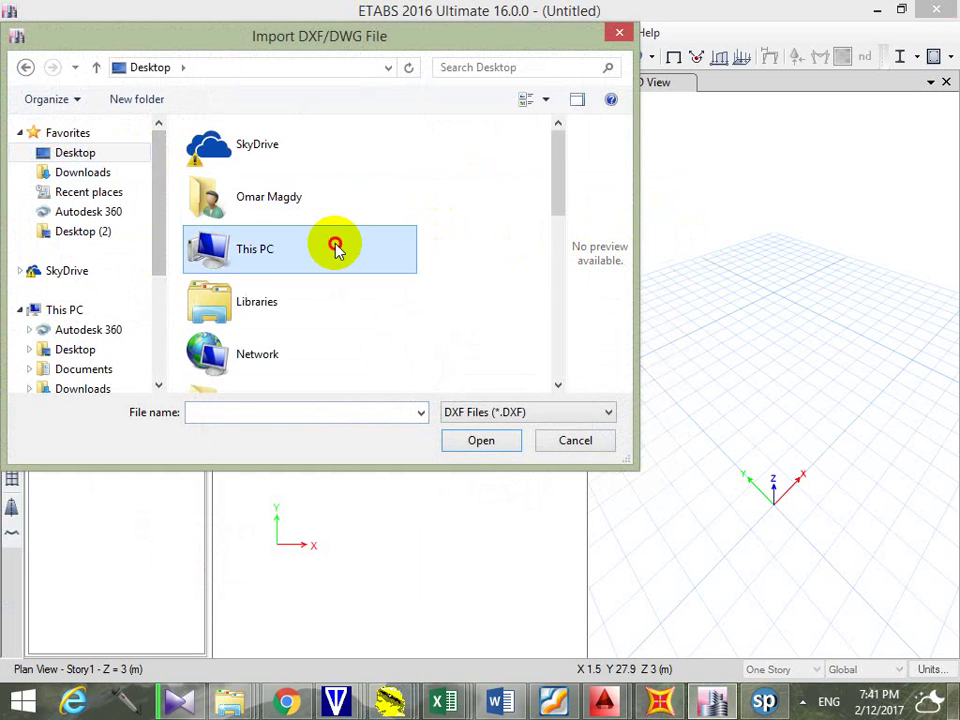
{"action": "scroll", "coordinate": [365, 295], "scroll_direction": "down", "scroll_amount": 5}
{"action": "double_click", "coordinate": [343, 321]}
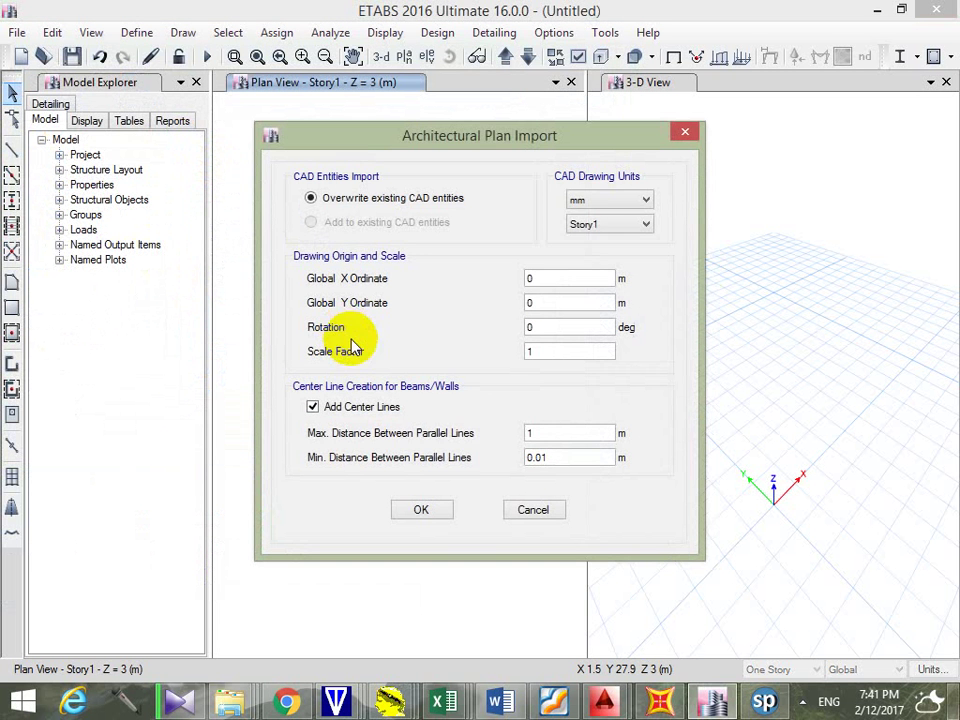
{"action": "left_click", "coordinate": [606, 200]}
{"action": "left_click", "coordinate": [622, 243]}
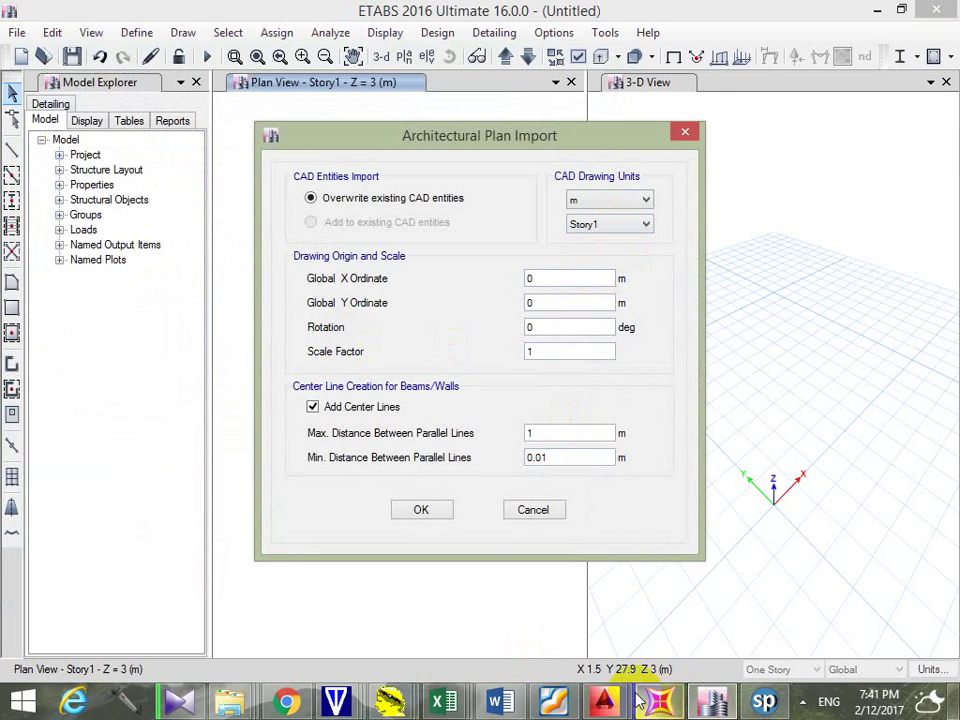
Switch to Training.dwg in AutoCAD, measure the distance between two columns along the lower slab edge, and return to ETABS
{"action": "left_click", "coordinate": [700, 600]}
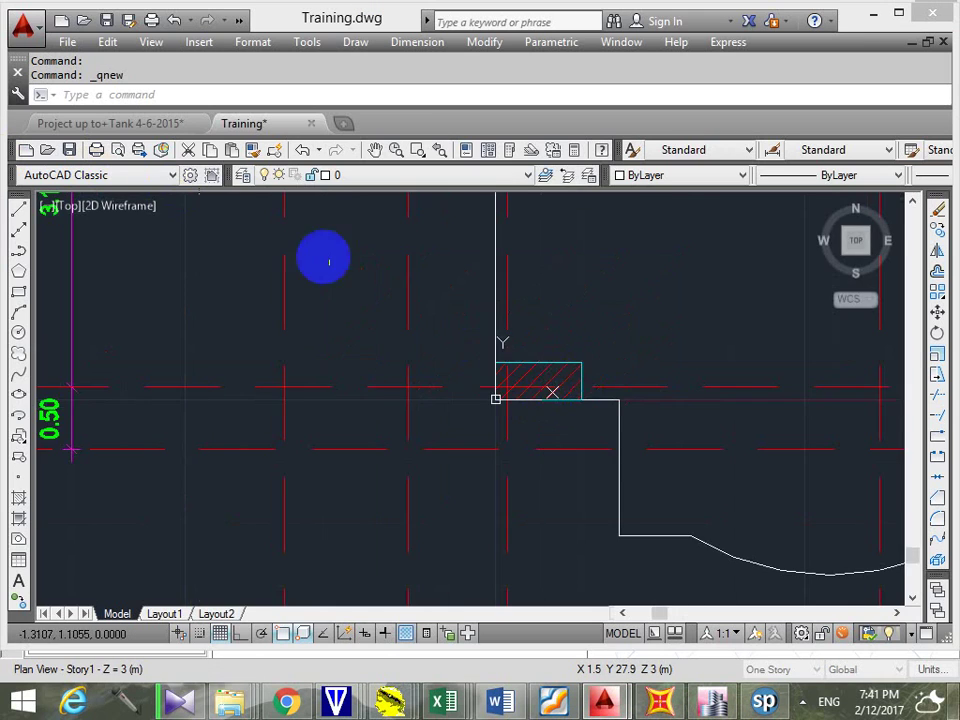
{"action": "scroll", "coordinate": [506, 388], "scroll_direction": "down", "scroll_amount": 6}
{"action": "scroll", "coordinate": [299, 487], "scroll_direction": "down", "scroll_amount": 2}
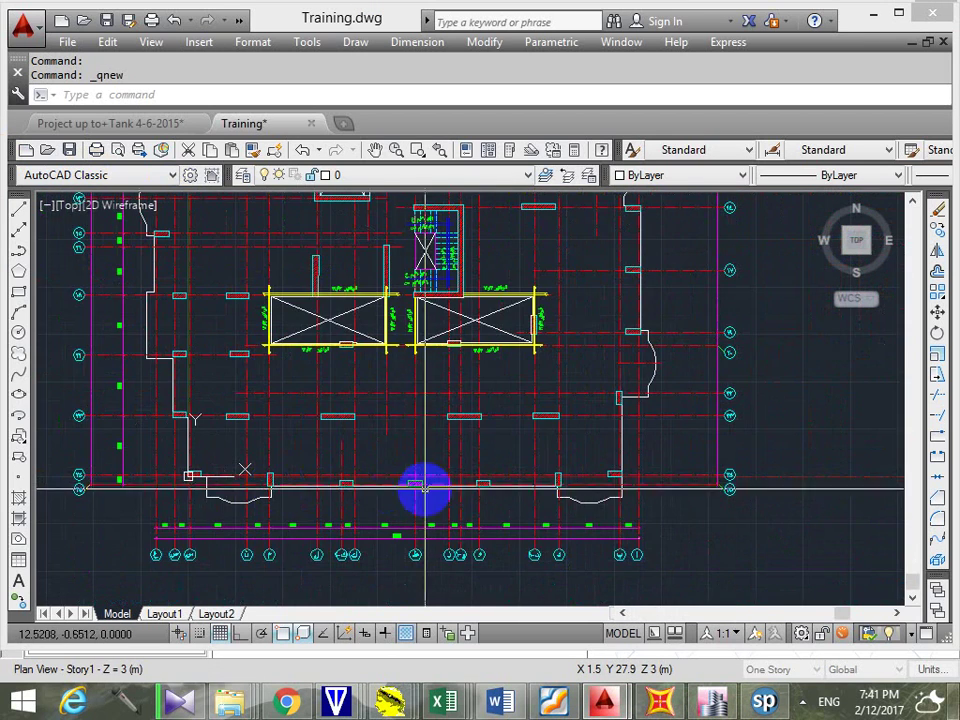
{"action": "type", "text": "y"}
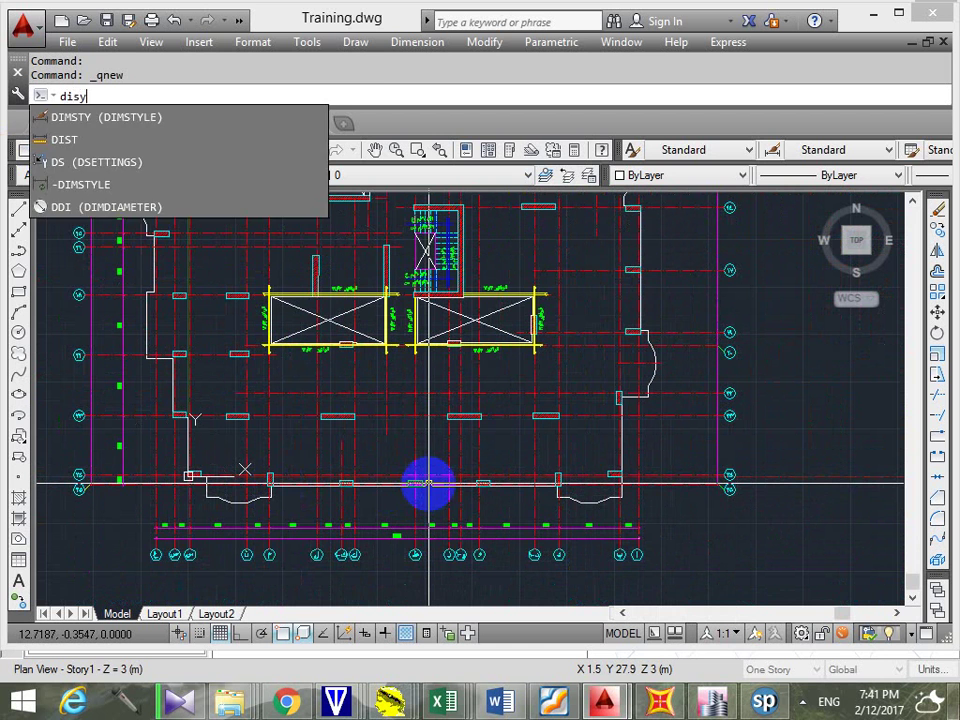
{"action": "type", "text": "t"}
{"action": "key", "text": "Return"}
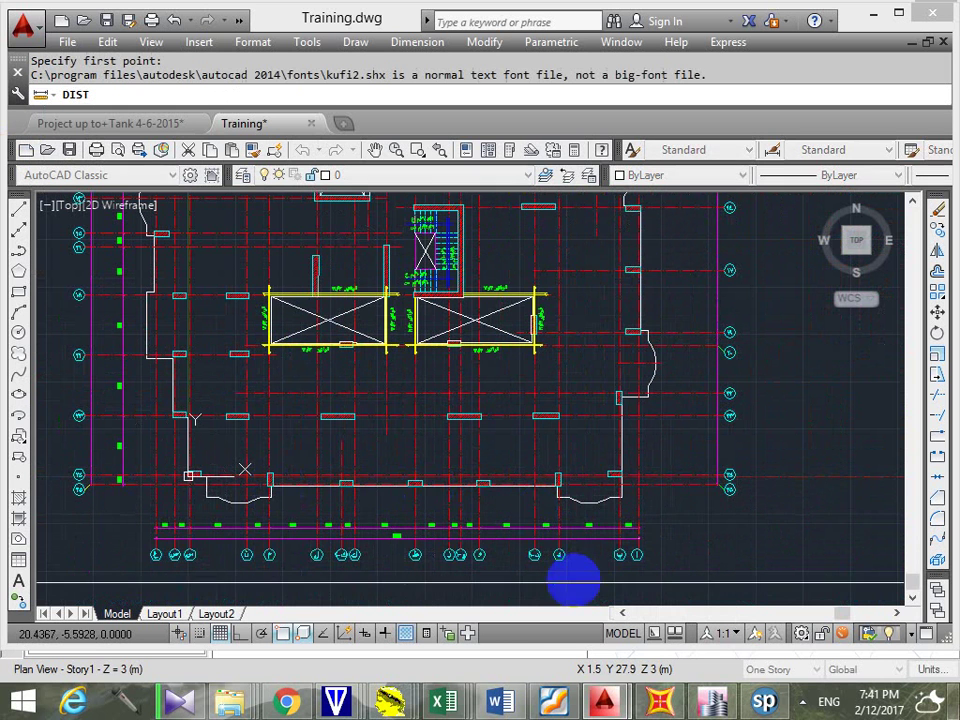
{"action": "left_click", "coordinate": [475, 489]}
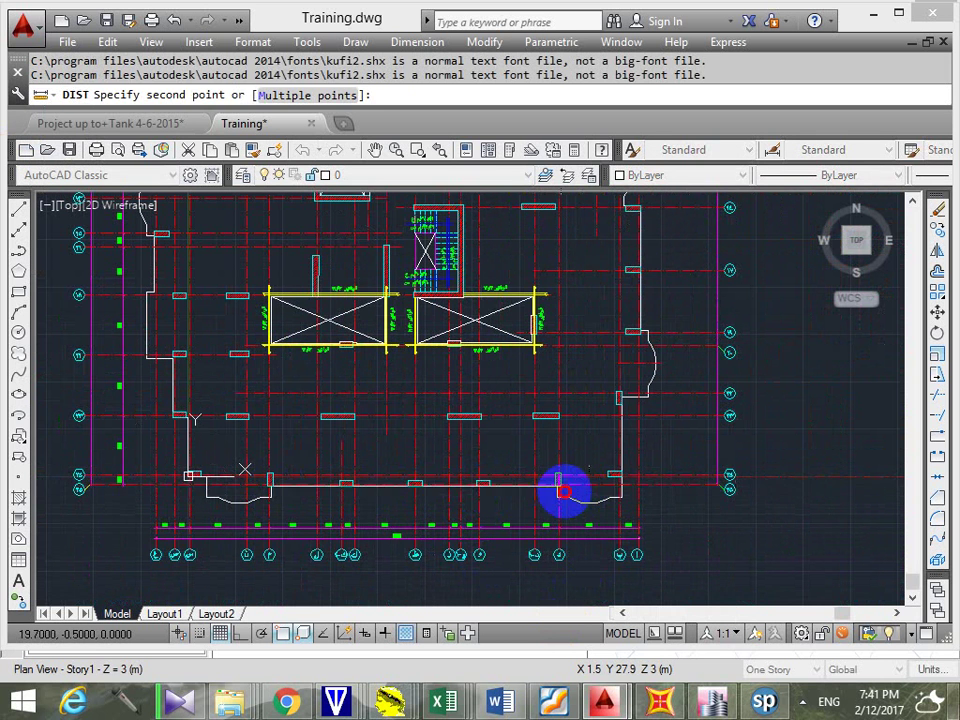
{"action": "left_click", "coordinate": [524, 489]}
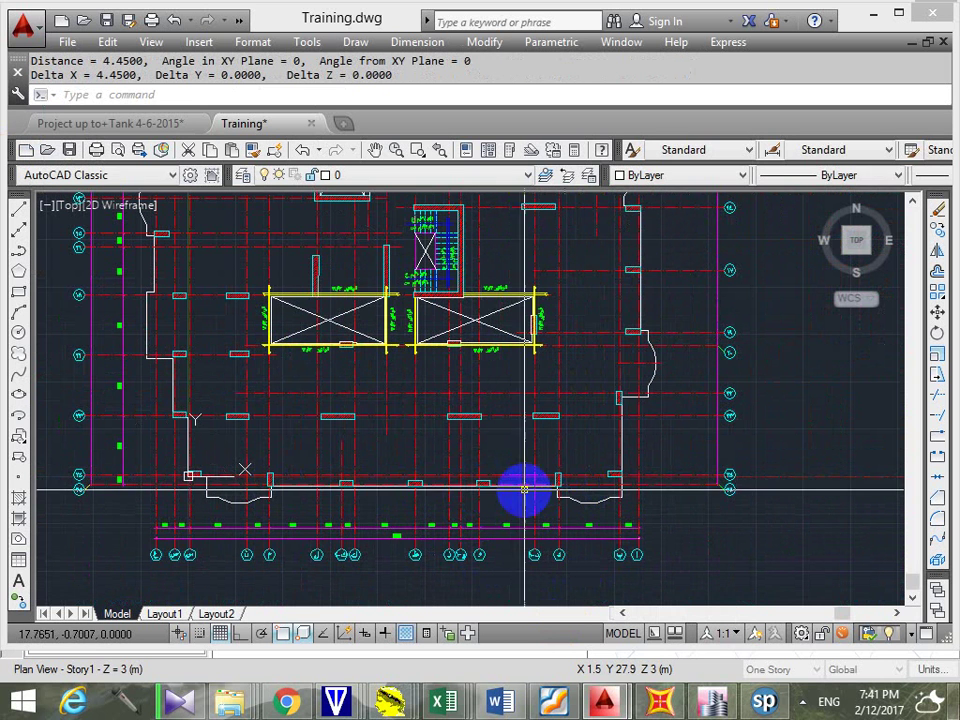
{"action": "left_click", "coordinate": [898, 12]}
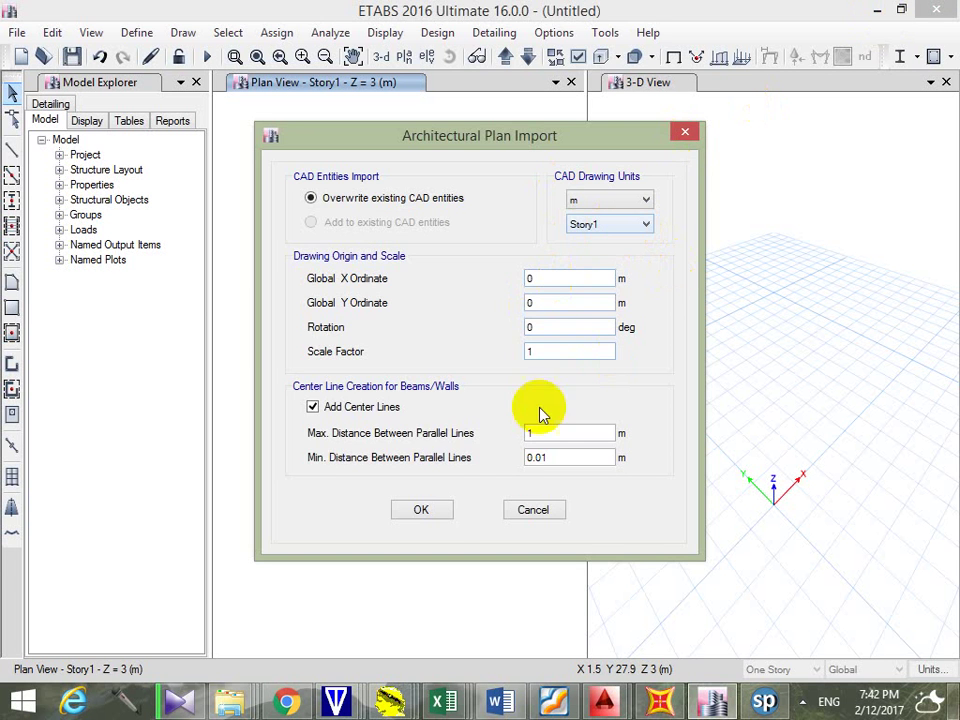
Complete the architectural plan import and expand the architectural layers list of the 3-D View
{"action": "left_click", "coordinate": [445, 508]}
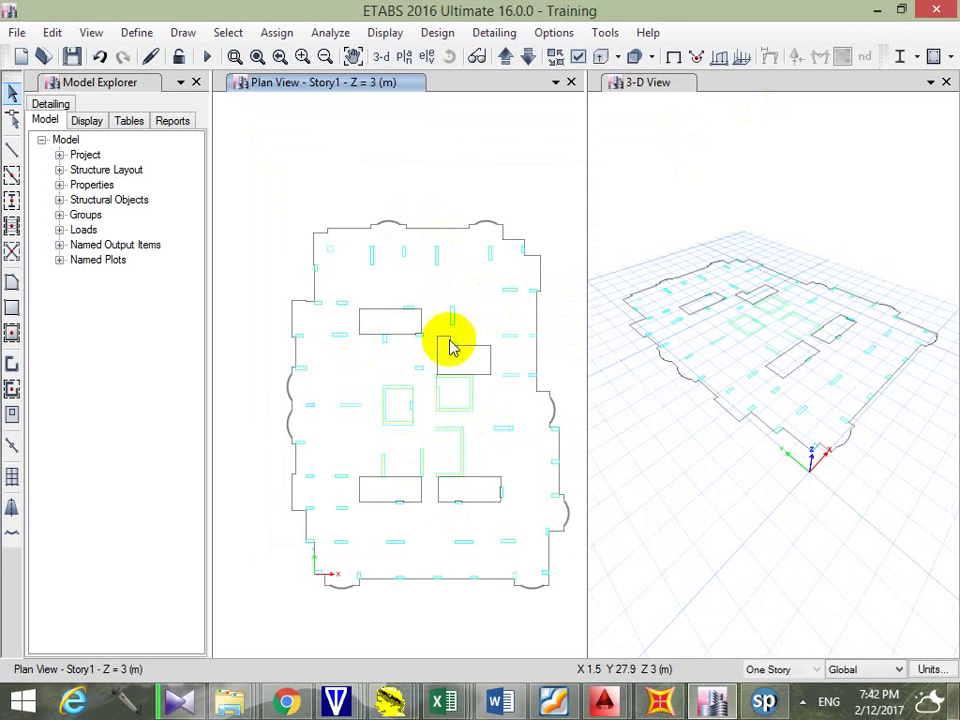
{"action": "left_click", "coordinate": [86, 120]}
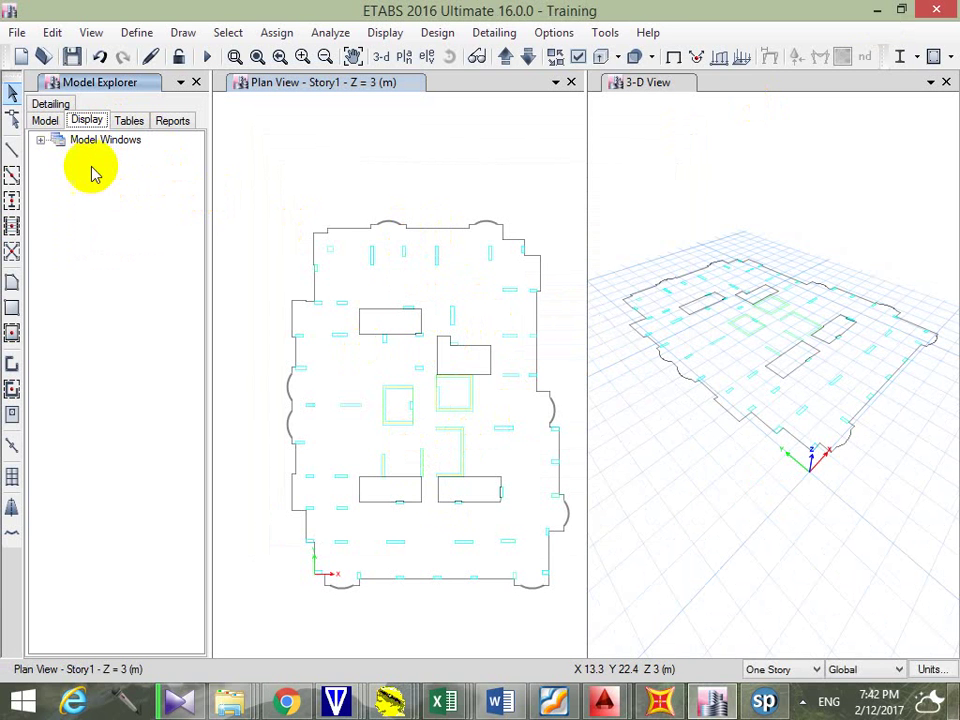
{"action": "double_click", "coordinate": [56, 140]}
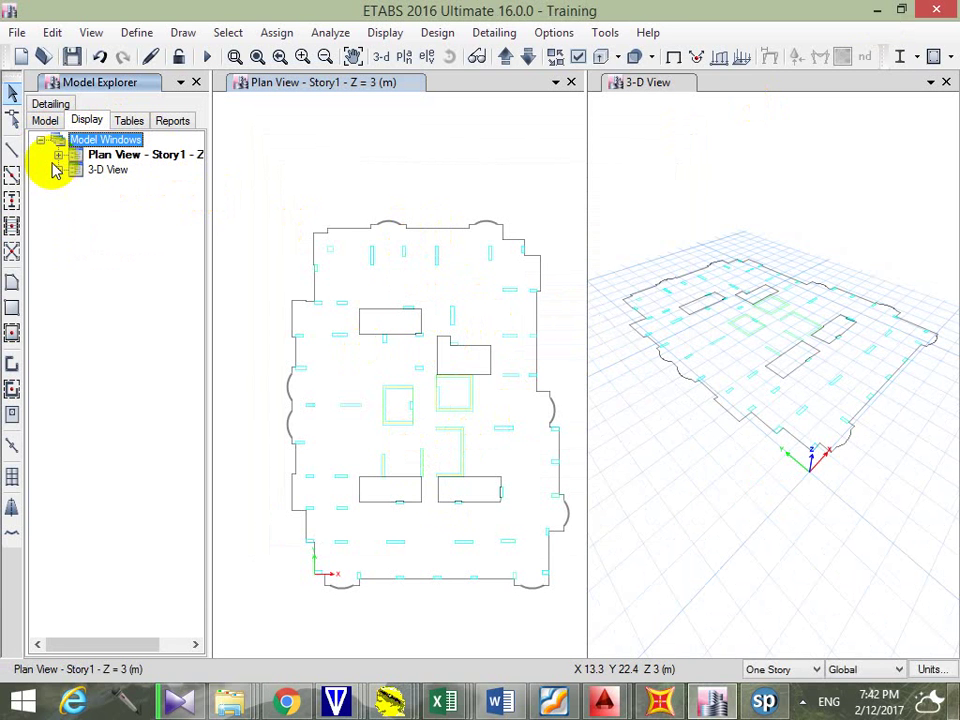
{"action": "left_click", "coordinate": [56, 170]}
{"action": "left_click", "coordinate": [58, 172]}
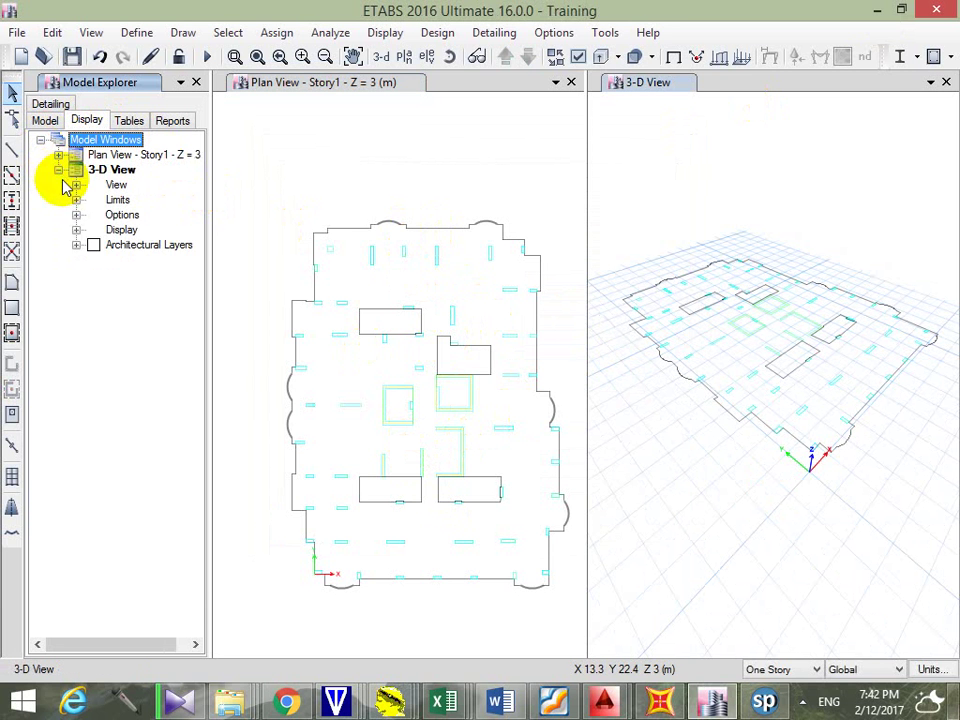
{"action": "left_click", "coordinate": [76, 245]}
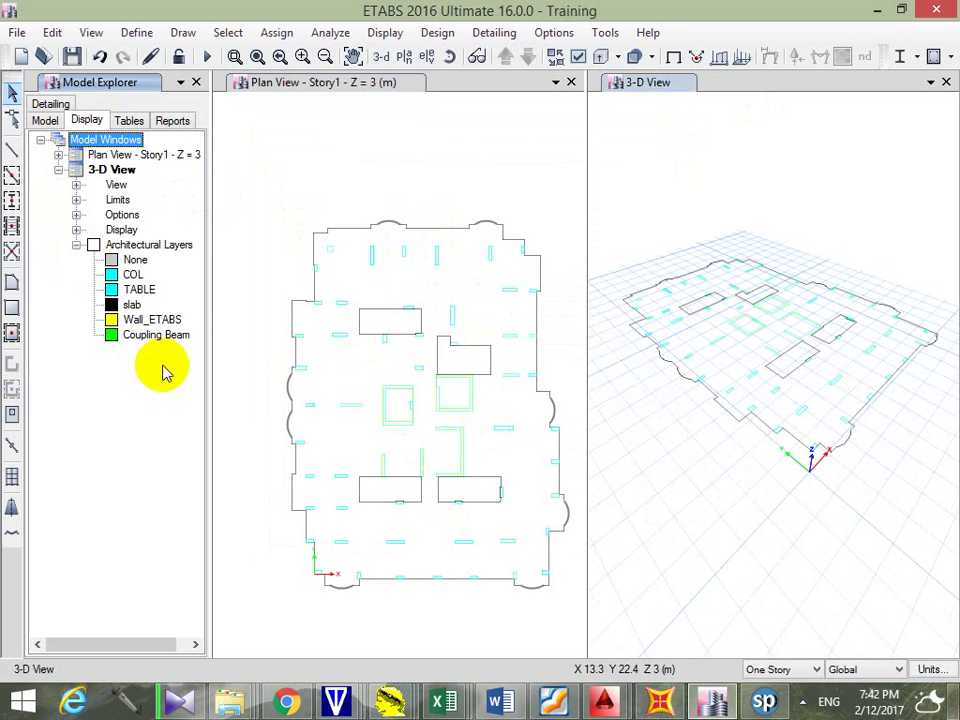
Add column objects from the COL architectural layer and show the frames extruded in the 3-D View
{"action": "right_click", "coordinate": [130, 276]}
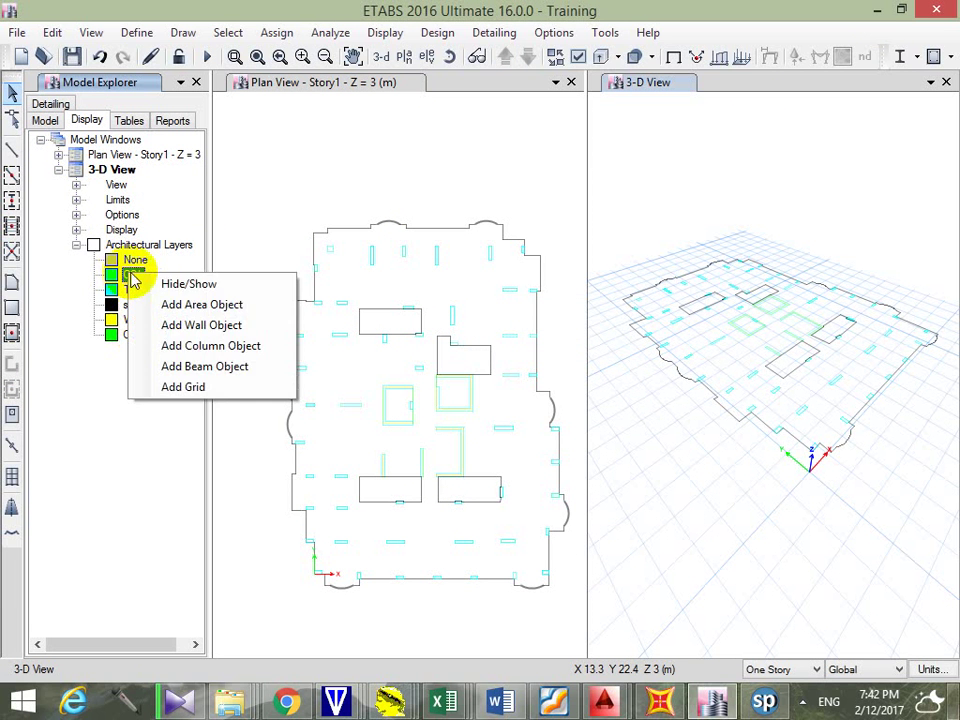
{"action": "left_click", "coordinate": [250, 349]}
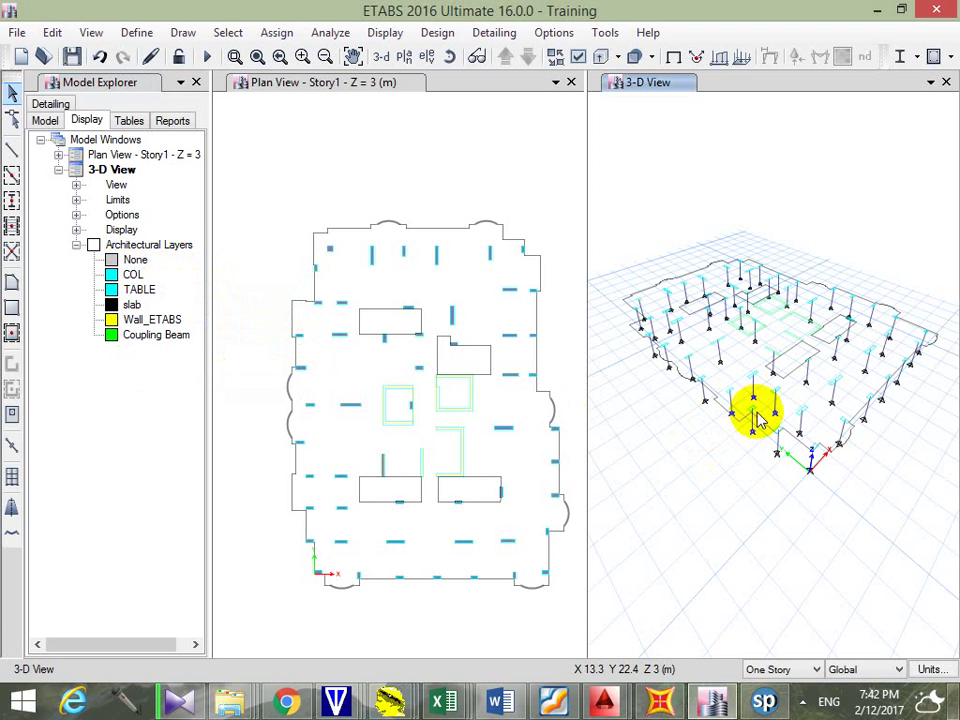
{"action": "left_click", "coordinate": [600, 58]}
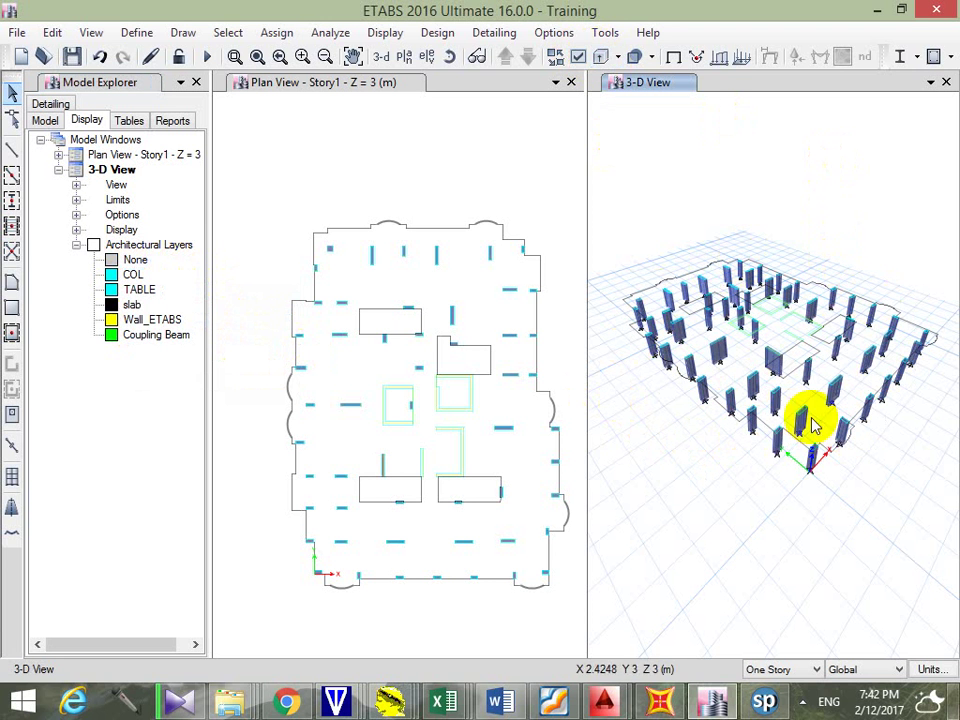
Delete the wide column object generated on the short vertical wall just above the plan's lower-left slab opening
{"action": "scroll", "coordinate": [790, 358], "scroll_direction": "up", "scroll_amount": 5}
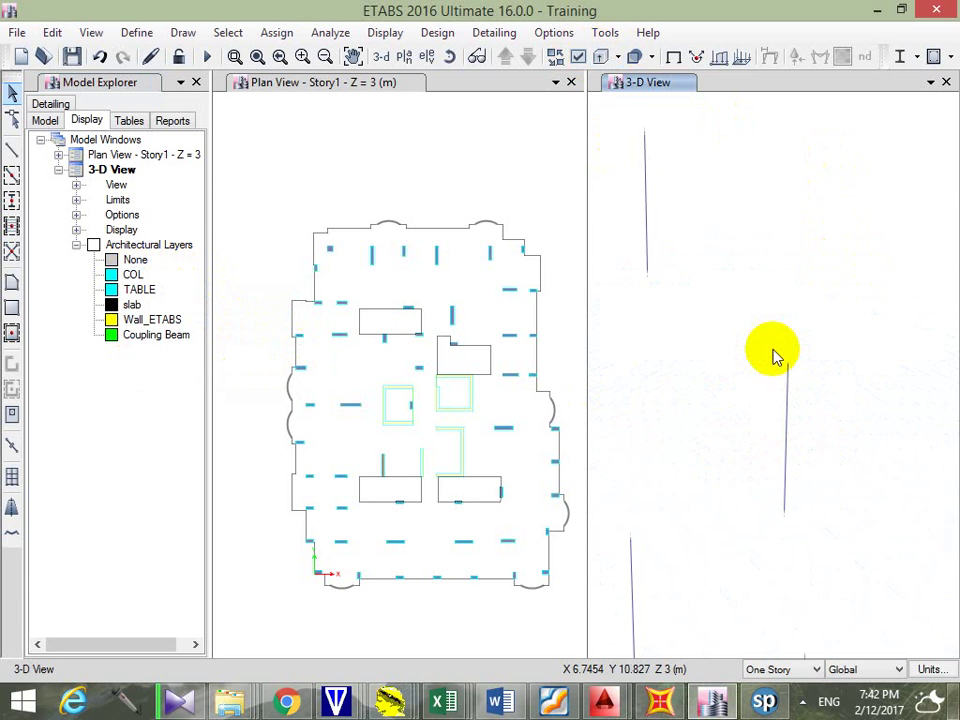
{"action": "scroll", "coordinate": [813, 421], "scroll_direction": "down", "scroll_amount": 2}
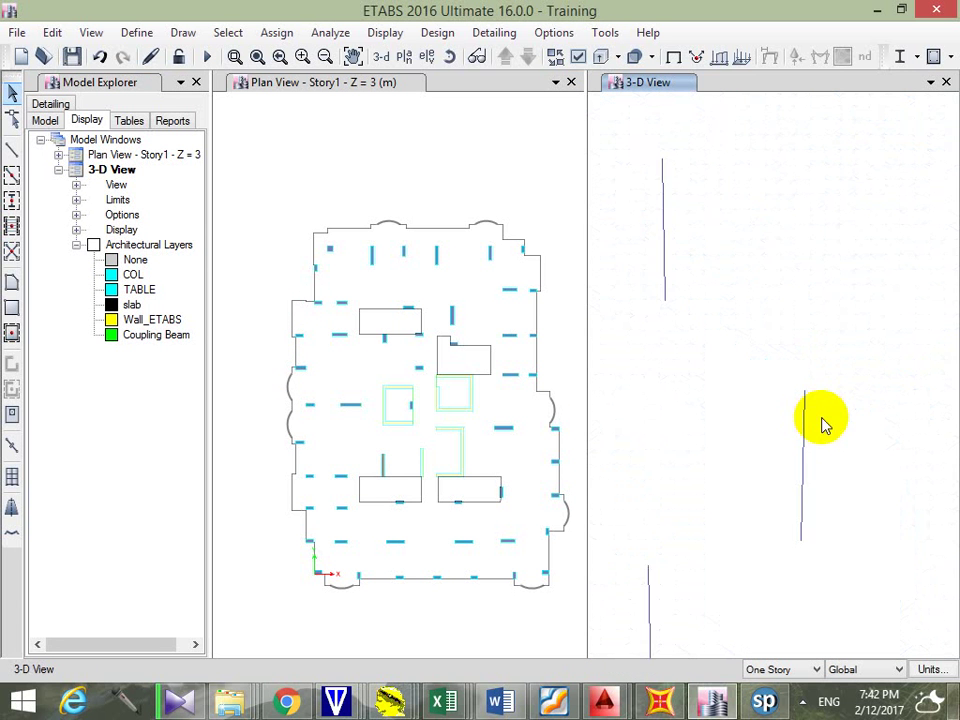
{"action": "left_click", "coordinate": [808, 430]}
{"action": "scroll", "coordinate": [805, 444], "scroll_direction": "down", "scroll_amount": 2}
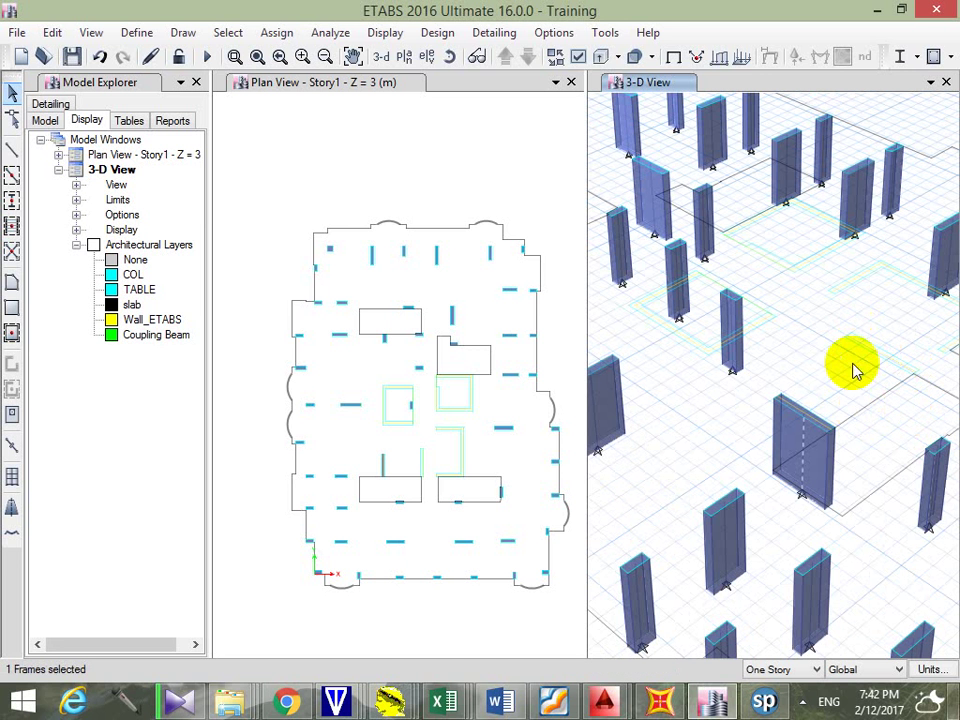
{"action": "key", "text": "Delete"}
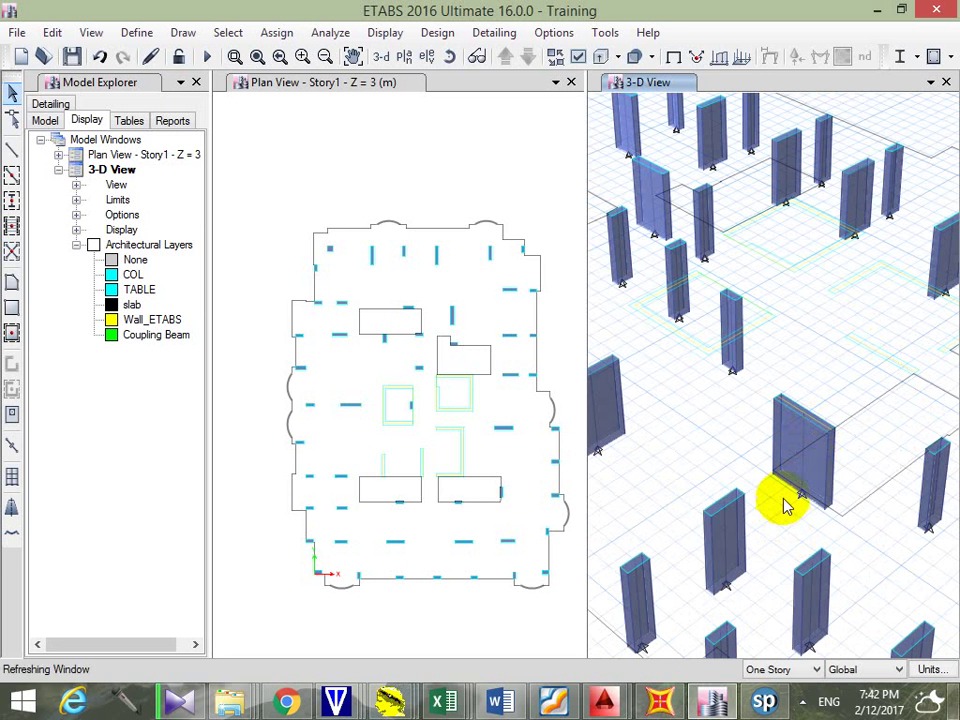
Delete the small column object generated on the coupling beam line of the left core in the plan
{"action": "middle_click_drag", "start_coordinate": [765, 467], "coordinate": [804, 519], "text": "shift"}
{"action": "scroll", "coordinate": [808, 540], "scroll_direction": "down", "scroll_amount": 5}
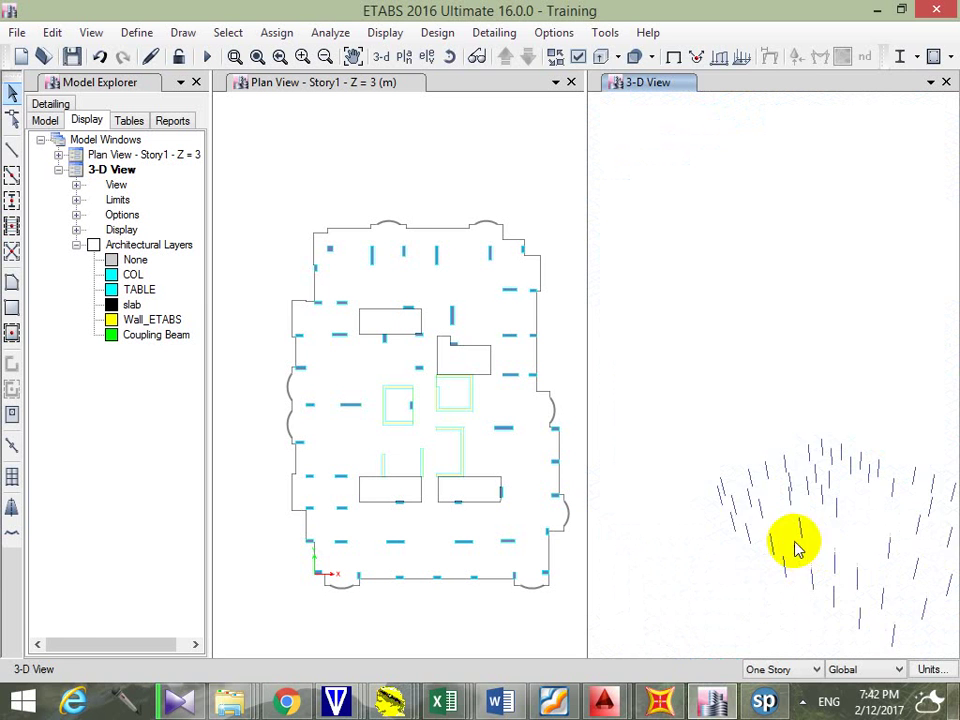
{"action": "left_click", "coordinate": [405, 416]}
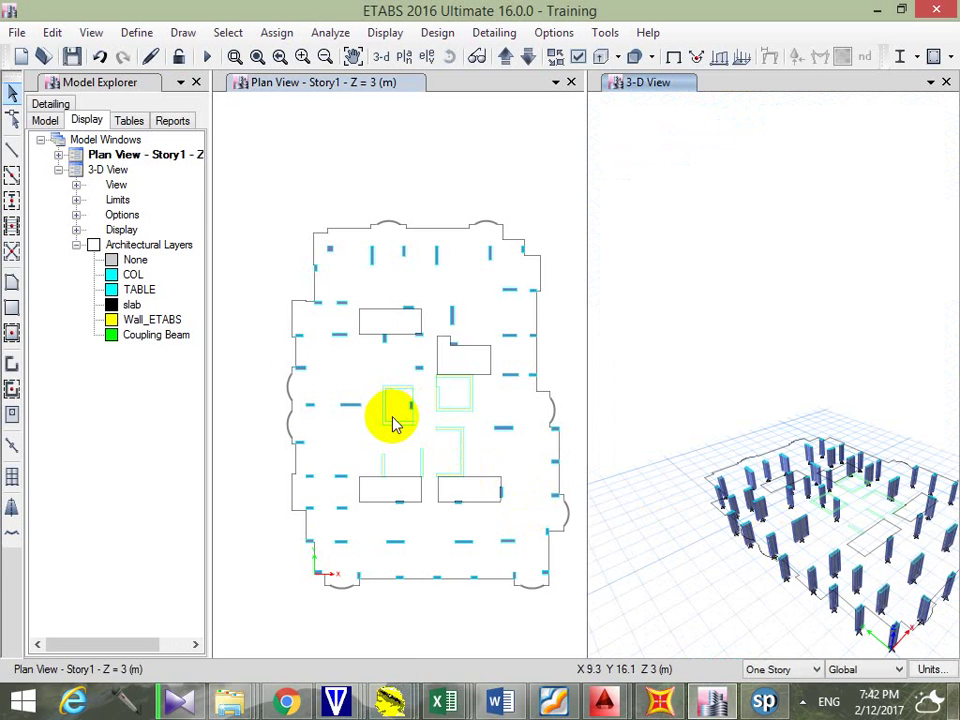
{"action": "scroll", "coordinate": [390, 425], "scroll_direction": "up", "scroll_amount": 3}
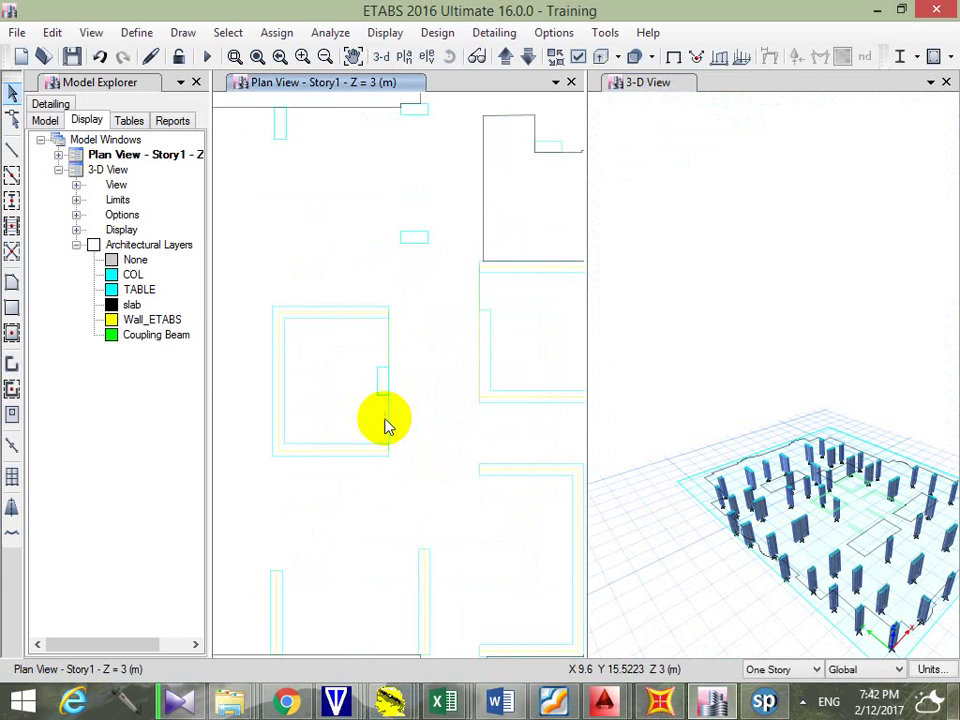
{"action": "scroll", "coordinate": [388, 400], "scroll_direction": "up", "scroll_amount": 2}
{"action": "left_click_drag", "start_coordinate": [370, 410], "coordinate": [431, 352]}
{"action": "key", "text": "Delete"}
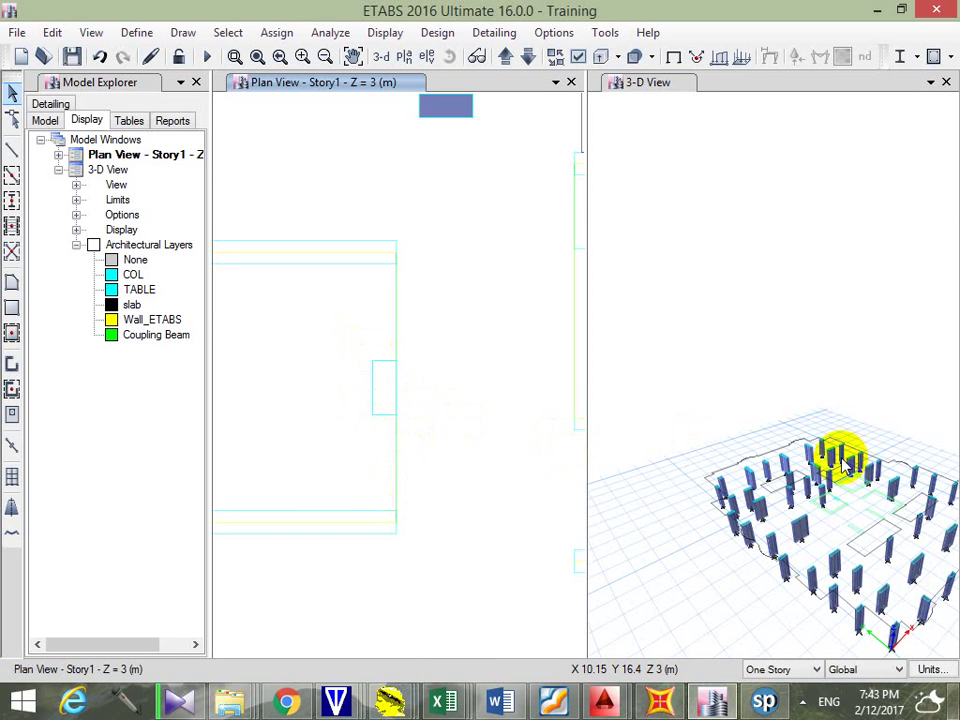
{"action": "left_click", "coordinate": [752, 508]}
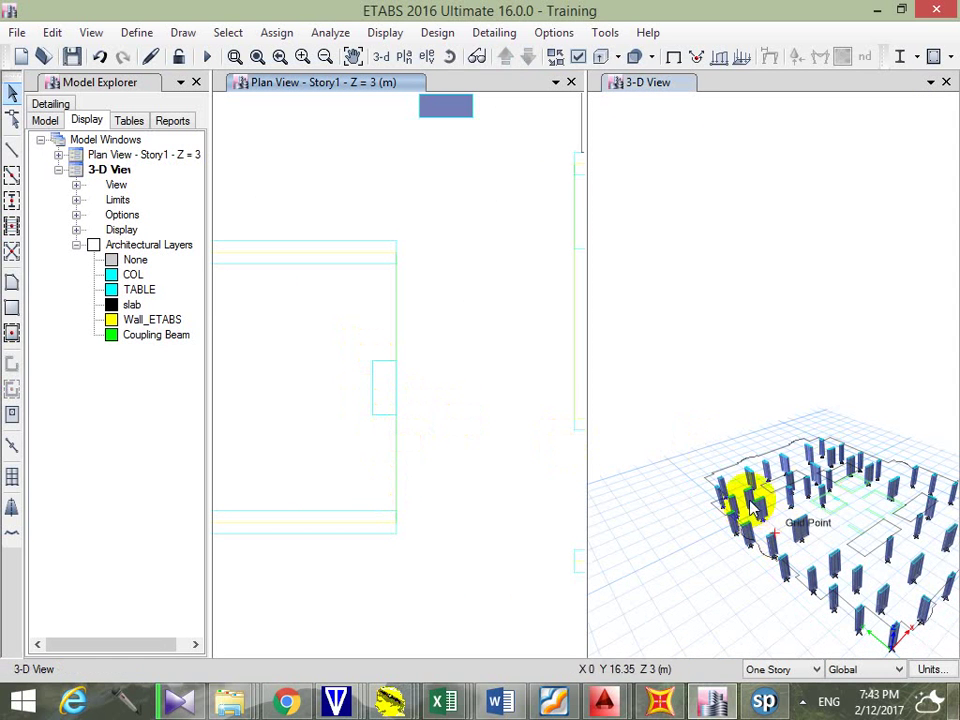
{"action": "left_click", "coordinate": [508, 452]}
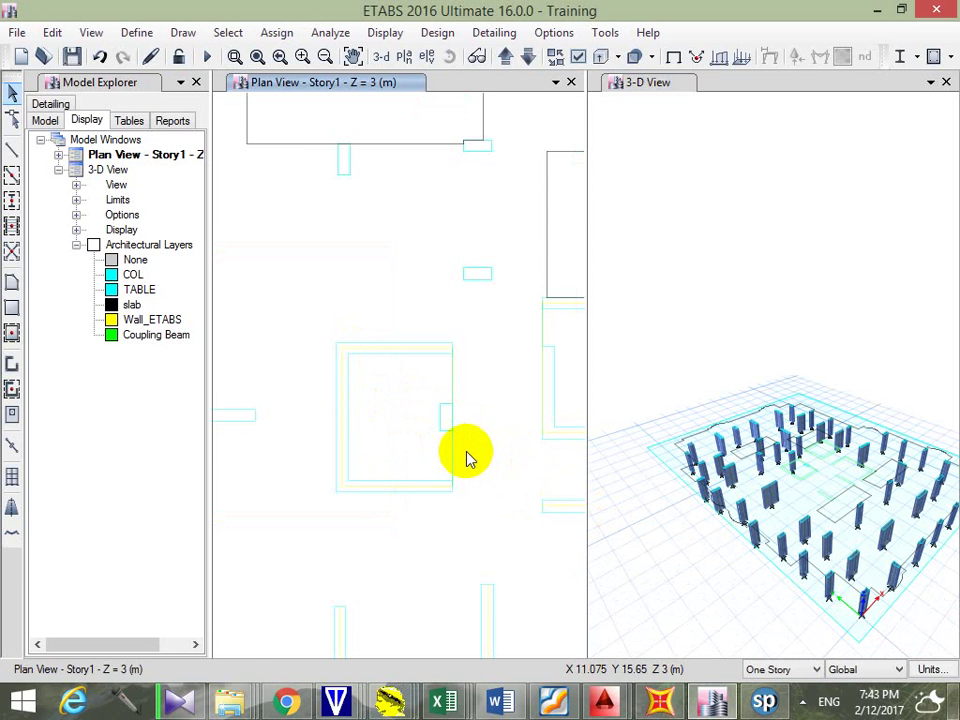
Add beam objects from the Wall_ETABS architectural layer
{"action": "scroll", "coordinate": [466, 460], "scroll_direction": "down", "scroll_amount": 2}
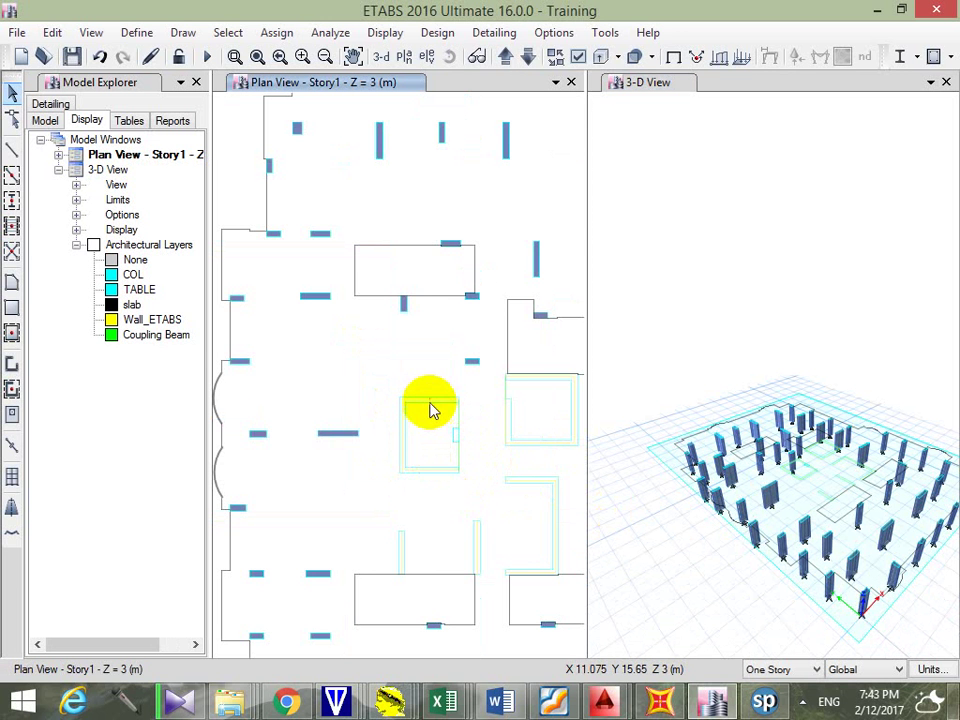
{"action": "left_click", "coordinate": [160, 320]}
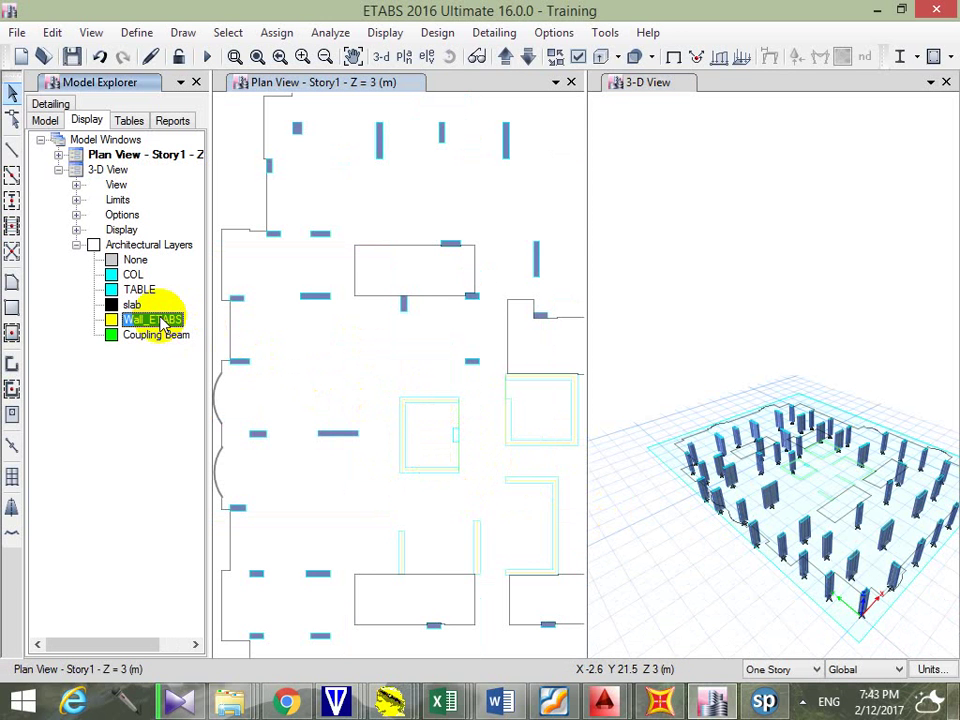
{"action": "right_click", "coordinate": [161, 322]}
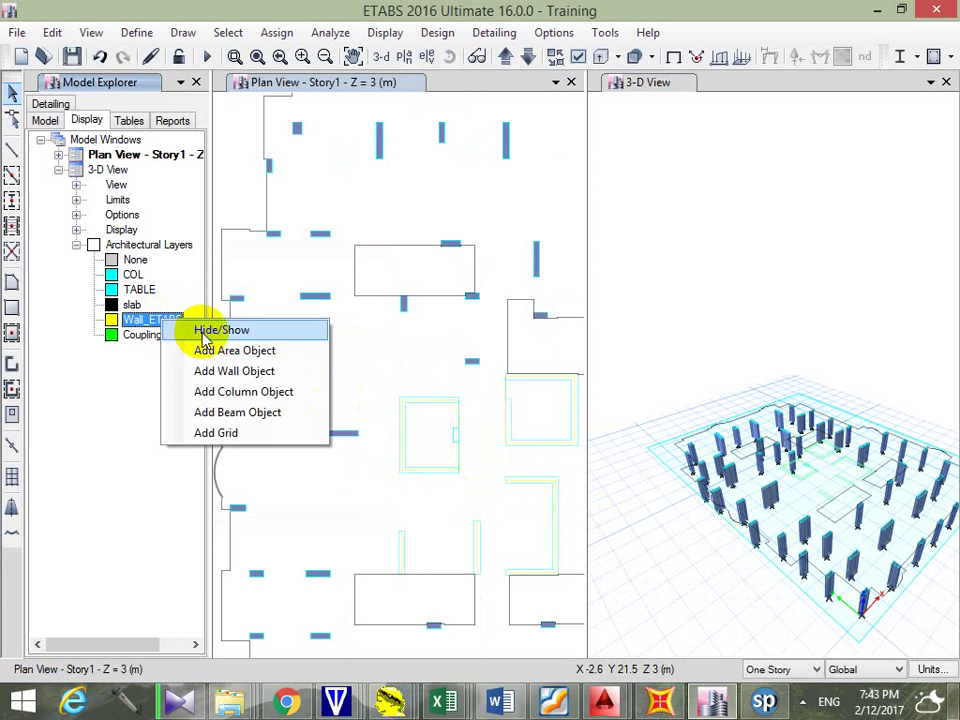
{"action": "left_click", "coordinate": [262, 414]}
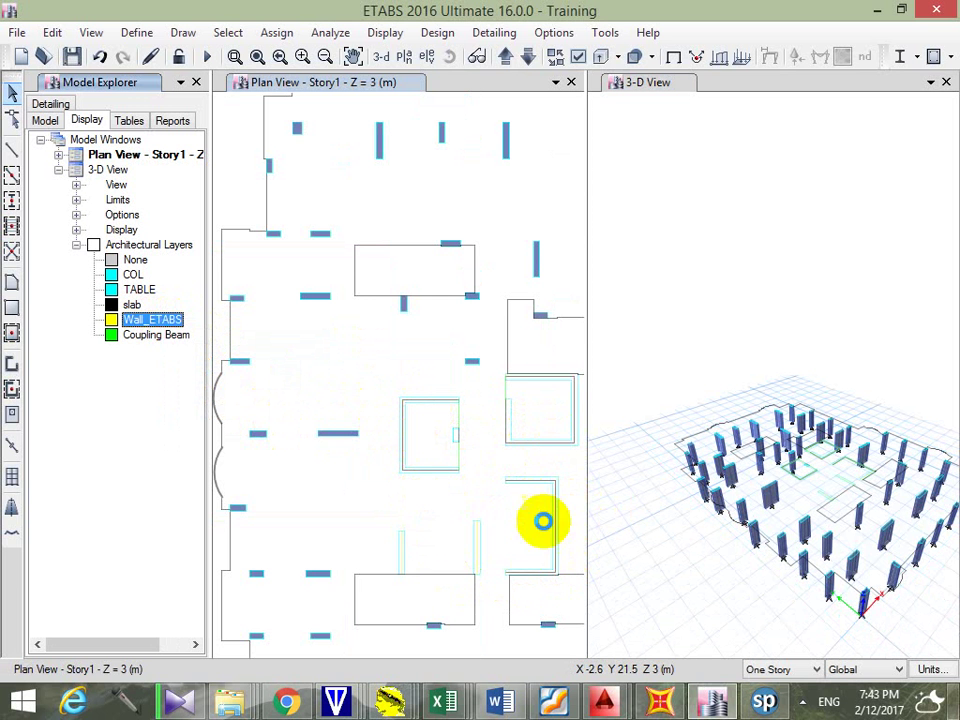
{"action": "left_click", "coordinate": [372, 551]}
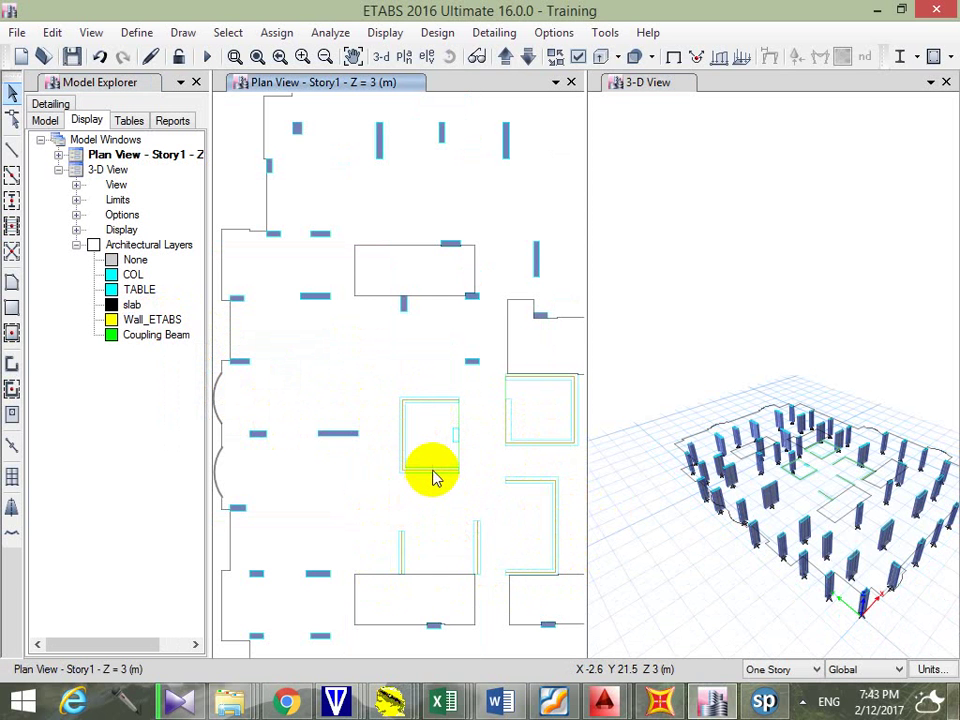
Inspect the assignments of the new line object along the left core's lower wall in the plan
{"action": "key", "text": "F3"}
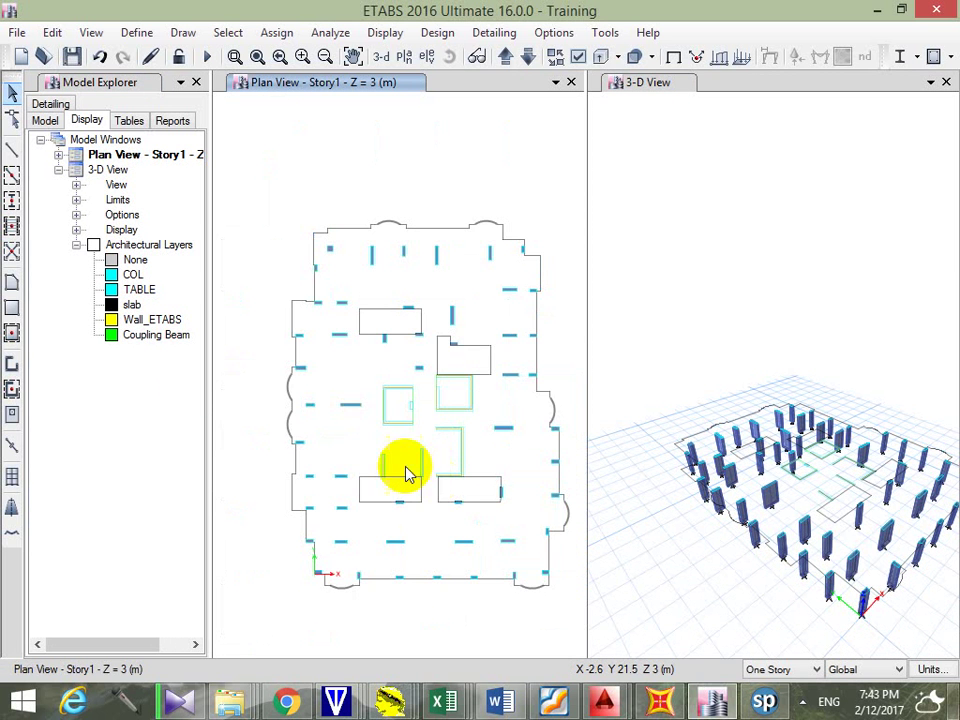
{"action": "right_click", "coordinate": [398, 432]}
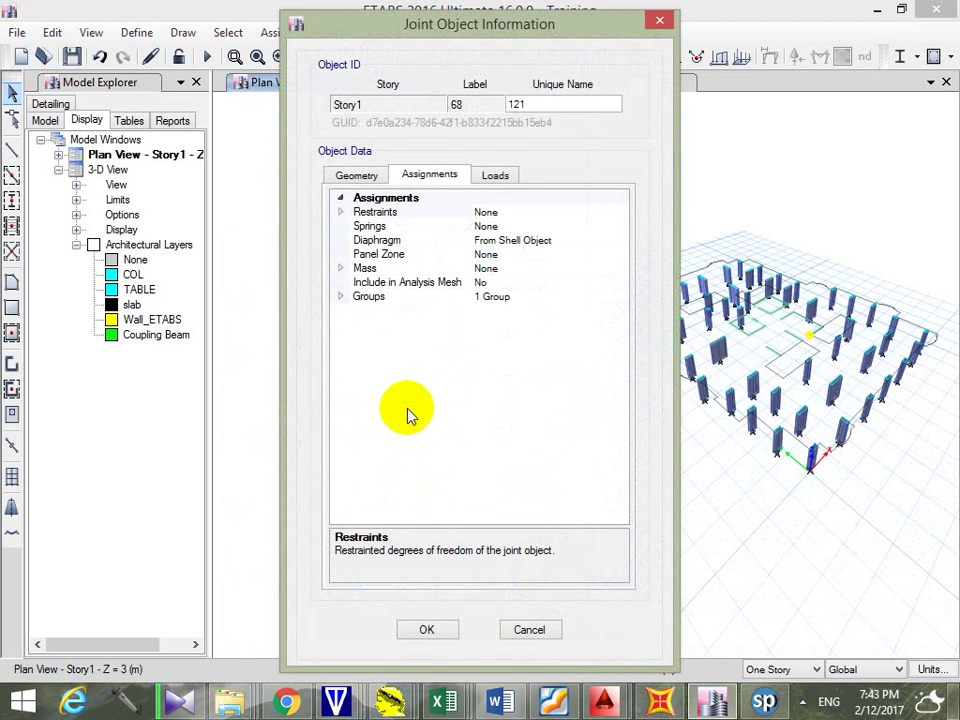
{"action": "key", "text": "Escape"}
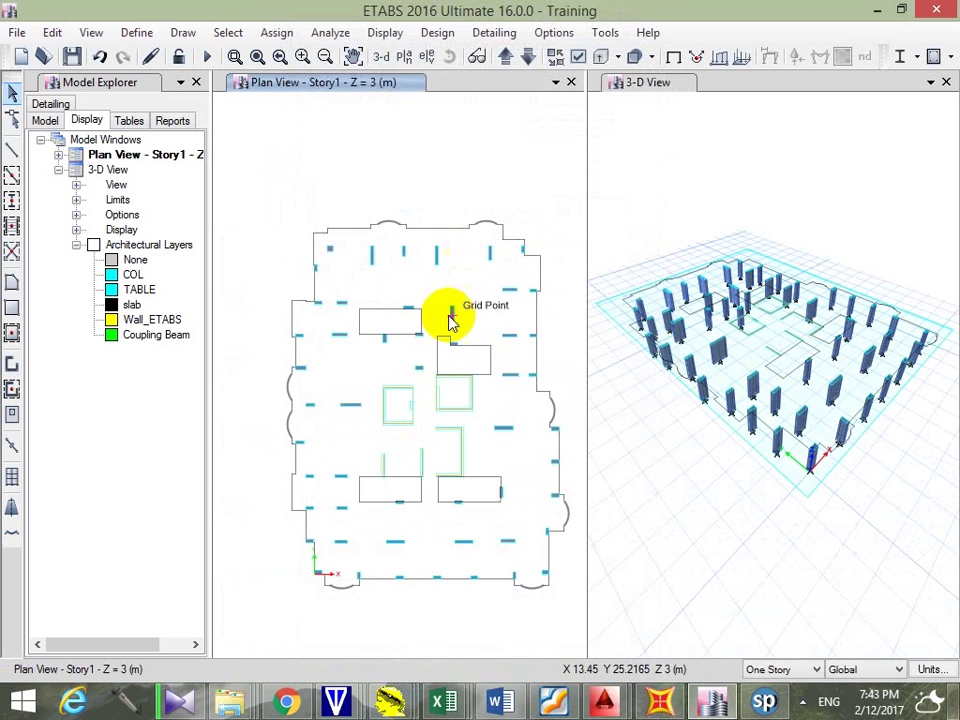
{"action": "scroll", "coordinate": [379, 439], "scroll_direction": "up", "scroll_amount": 5}
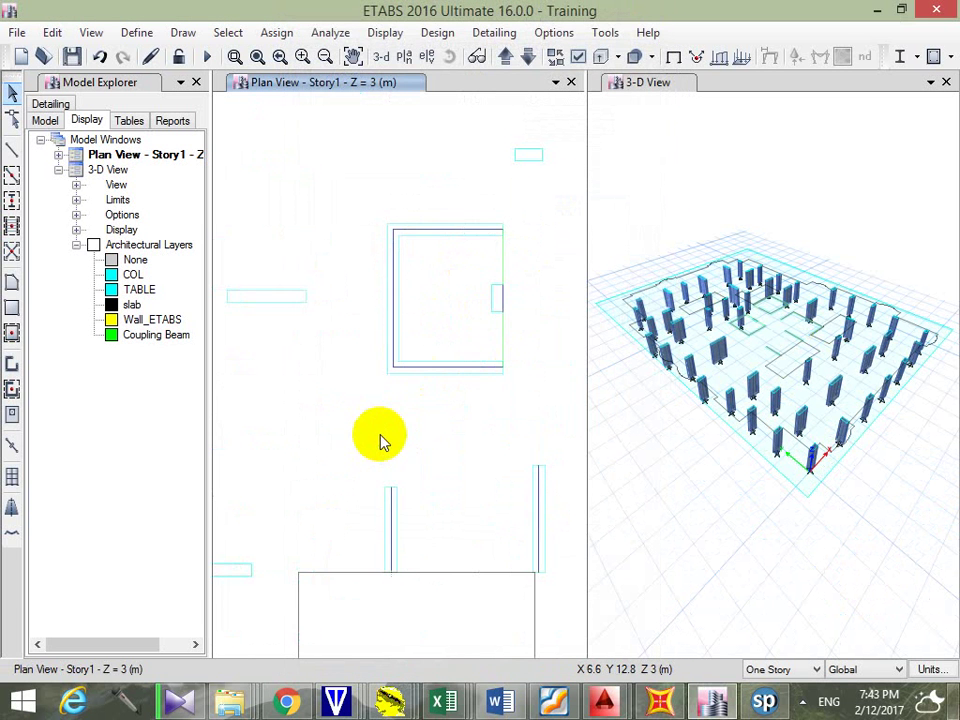
{"action": "right_click", "coordinate": [449, 373]}
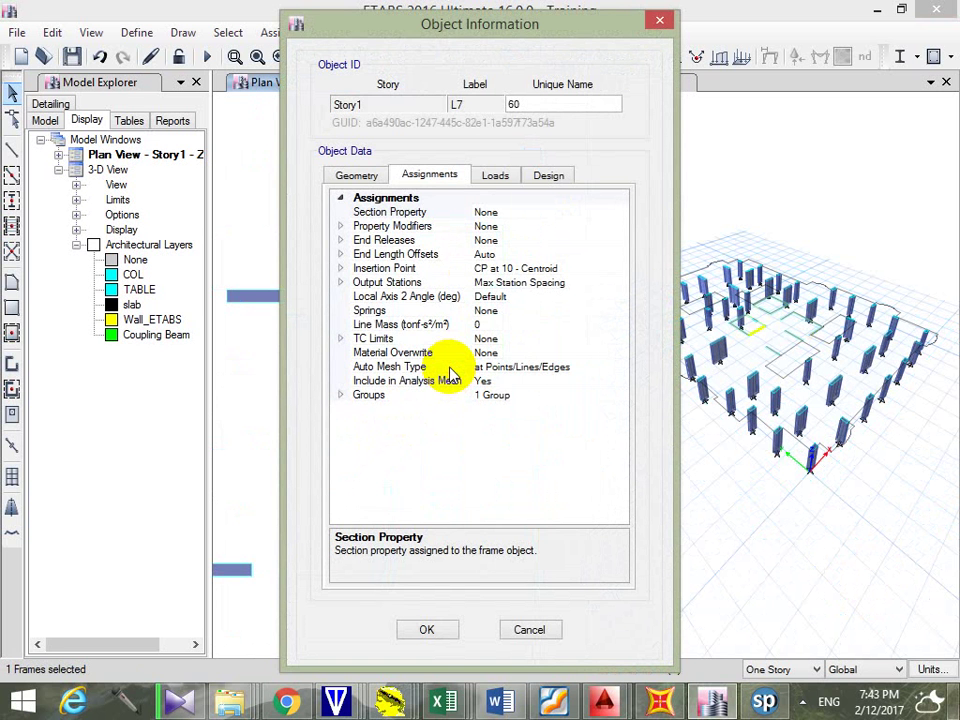
{"action": "key", "text": "Escape"}
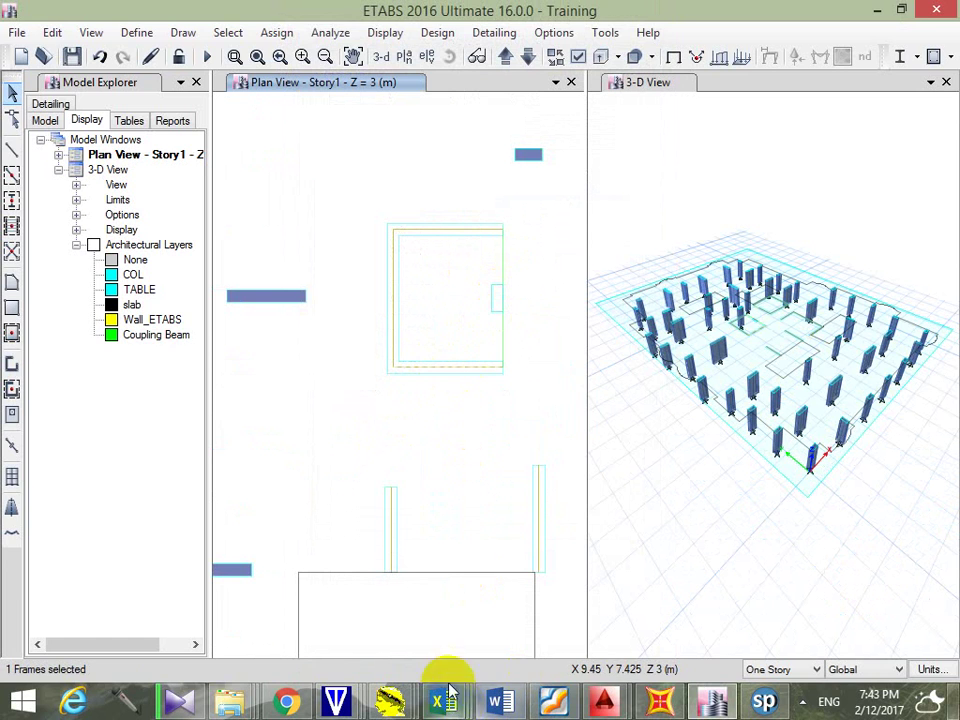
Switch to Training.dwg in AutoCAD, examine the COL outline on the left core's open side, and return to ETABS
{"action": "left_click", "coordinate": [708, 698]}
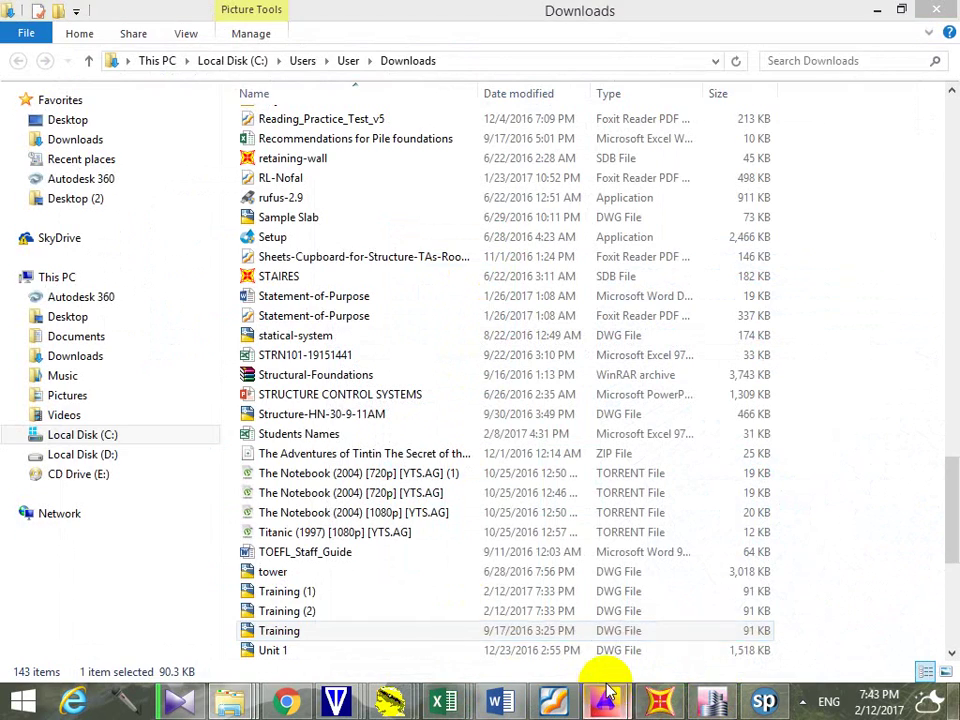
{"action": "left_click", "coordinate": [603, 698]}
{"action": "scroll", "coordinate": [443, 386], "scroll_direction": "up", "scroll_amount": 2}
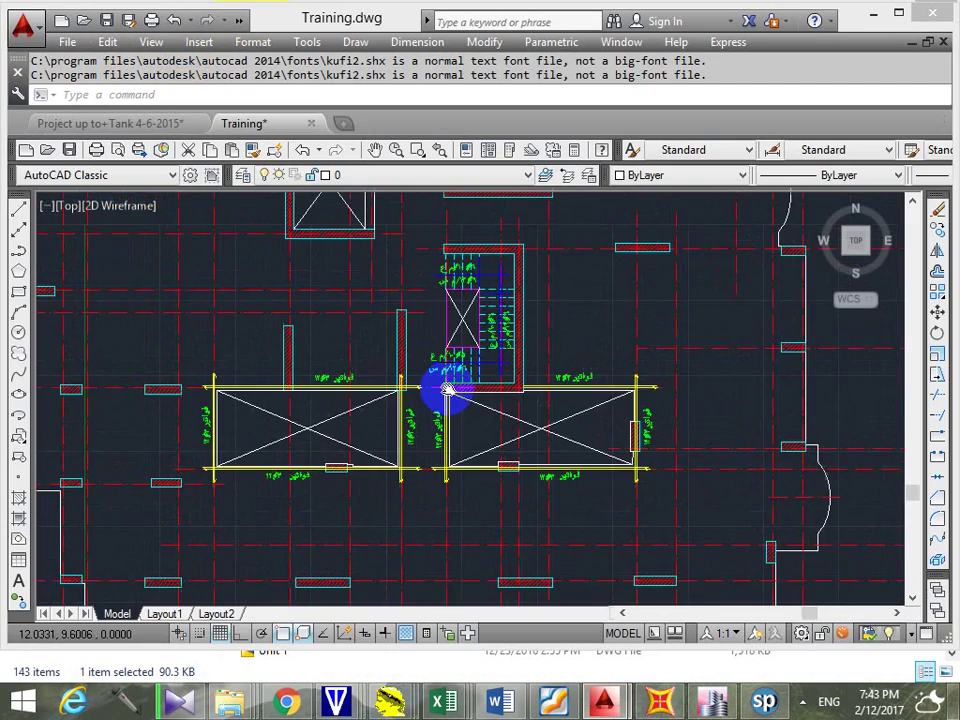
{"action": "scroll", "coordinate": [341, 408], "scroll_direction": "down", "scroll_amount": 3}
{"action": "scroll", "coordinate": [341, 408], "scroll_direction": "up", "scroll_amount": 6}
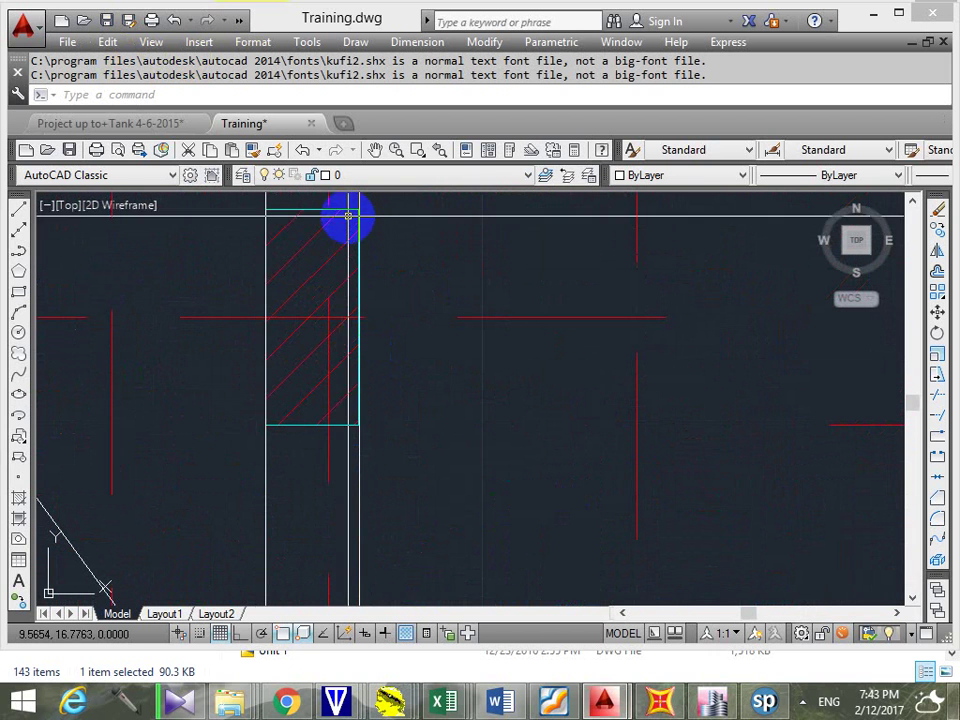
{"action": "left_click", "coordinate": [346, 209]}
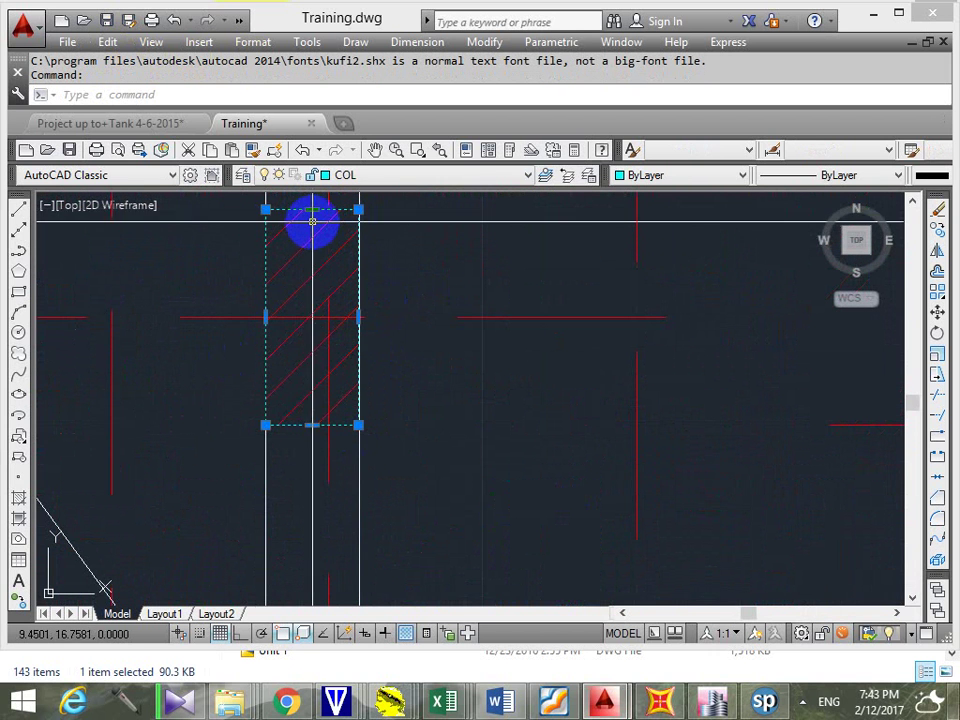
{"action": "scroll", "coordinate": [343, 328], "scroll_direction": "down", "scroll_amount": 2}
{"action": "middle_click_drag", "start_coordinate": [343, 328], "coordinate": [414, 381]}
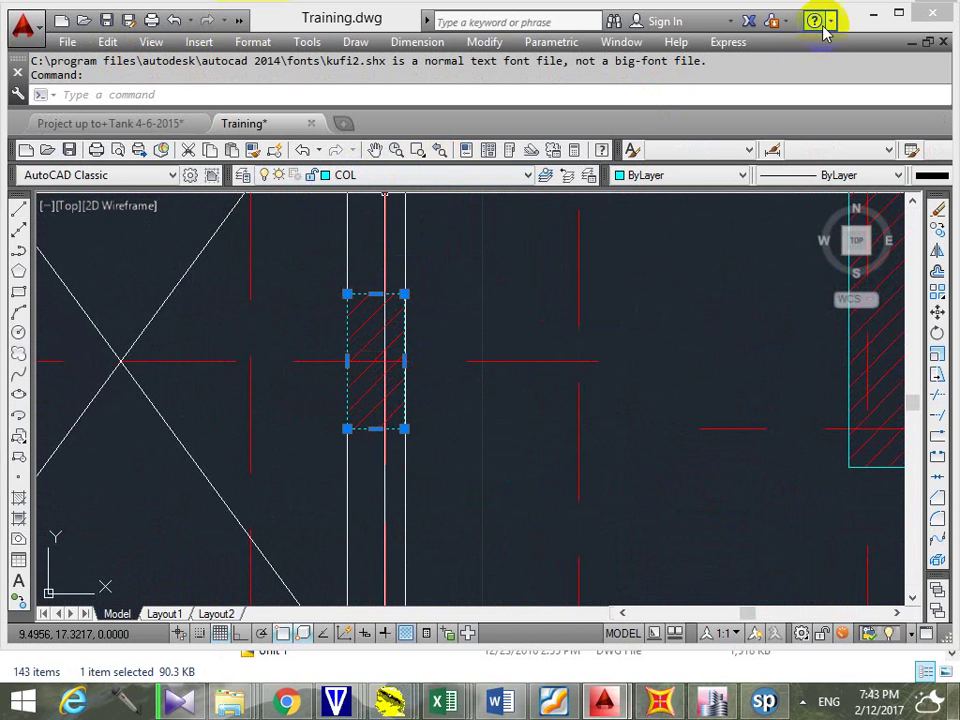
{"action": "left_click", "coordinate": [870, 18]}
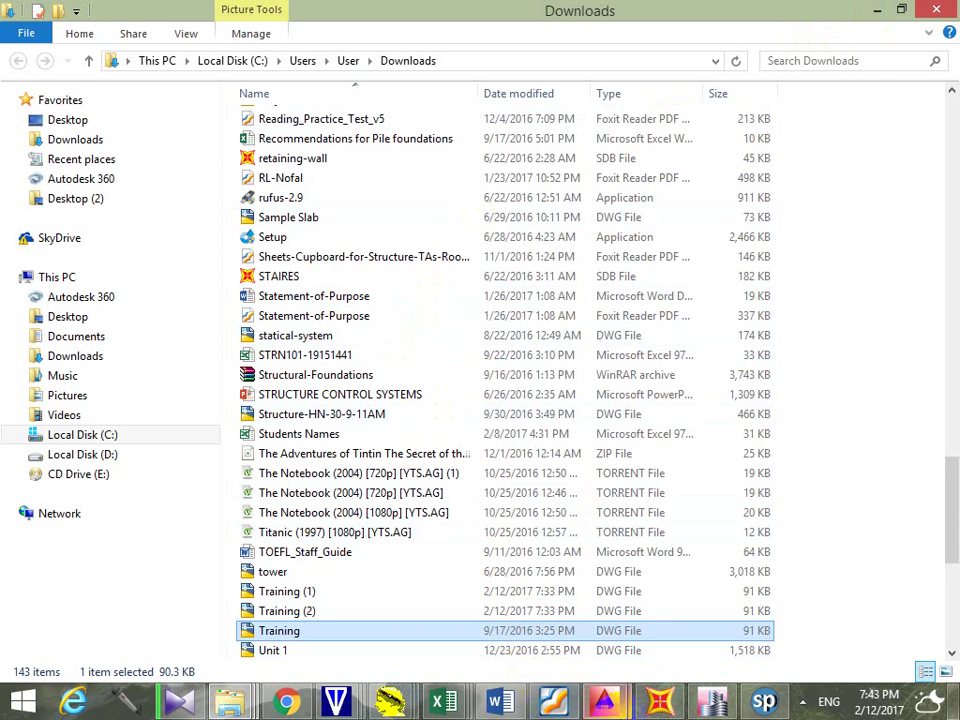
{"action": "left_click", "coordinate": [693, 708]}
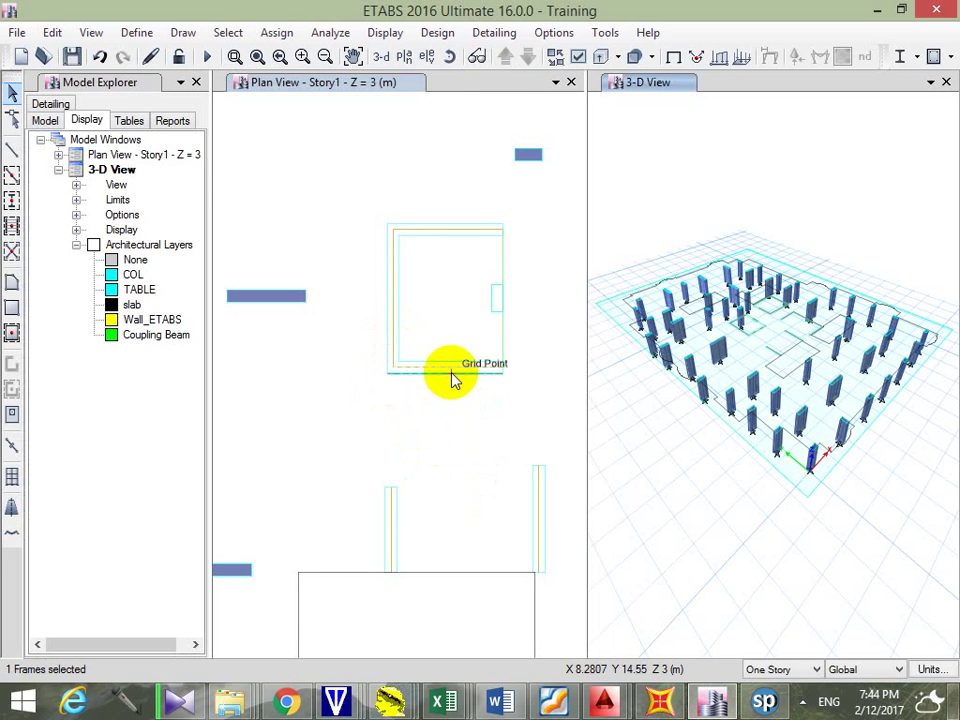
Check the section property of the left core's lower wall line, and select all frames whose frame property is None
{"action": "right_click", "coordinate": [451, 370]}
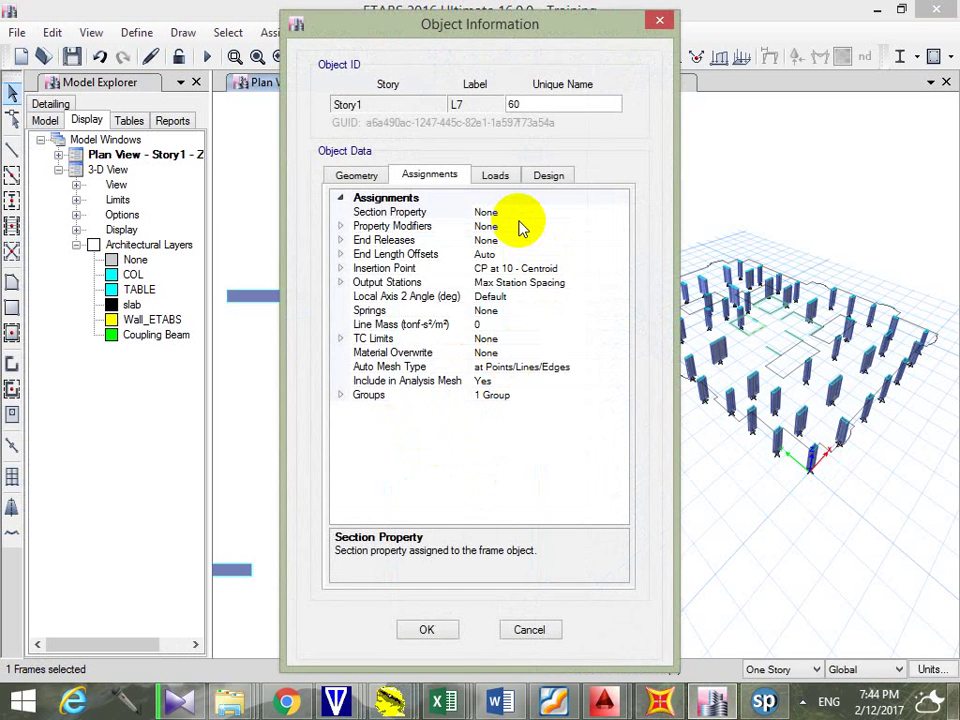
{"action": "key", "text": "Escape"}
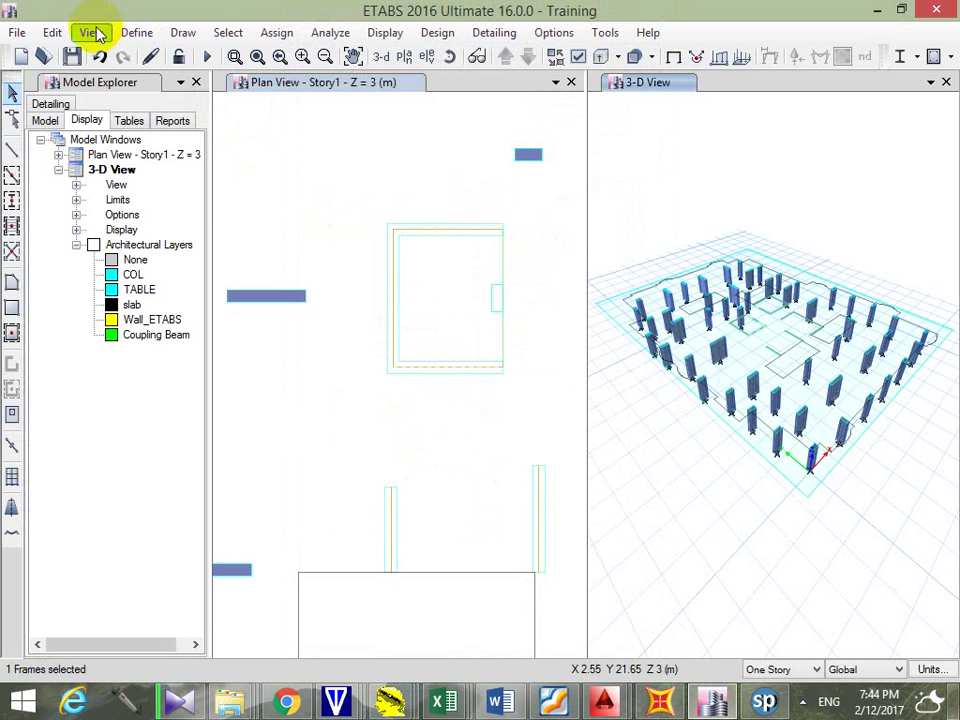
{"action": "left_click", "coordinate": [226, 30]}
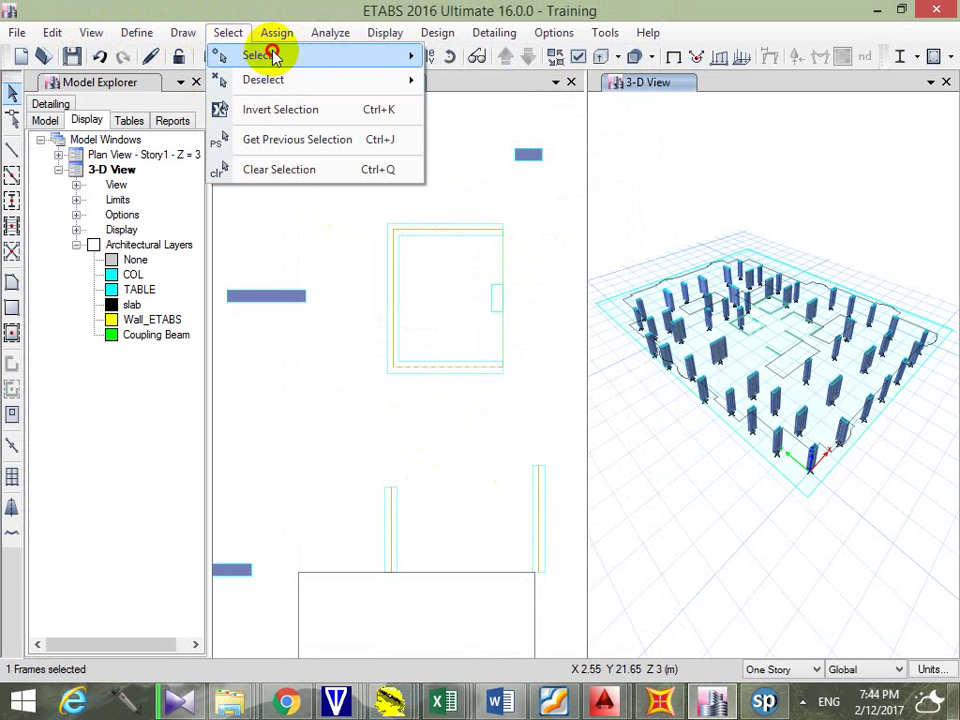
{"action": "mouse_move", "coordinate": [262, 54]}
{"action": "mouse_move", "coordinate": [572, 221]}
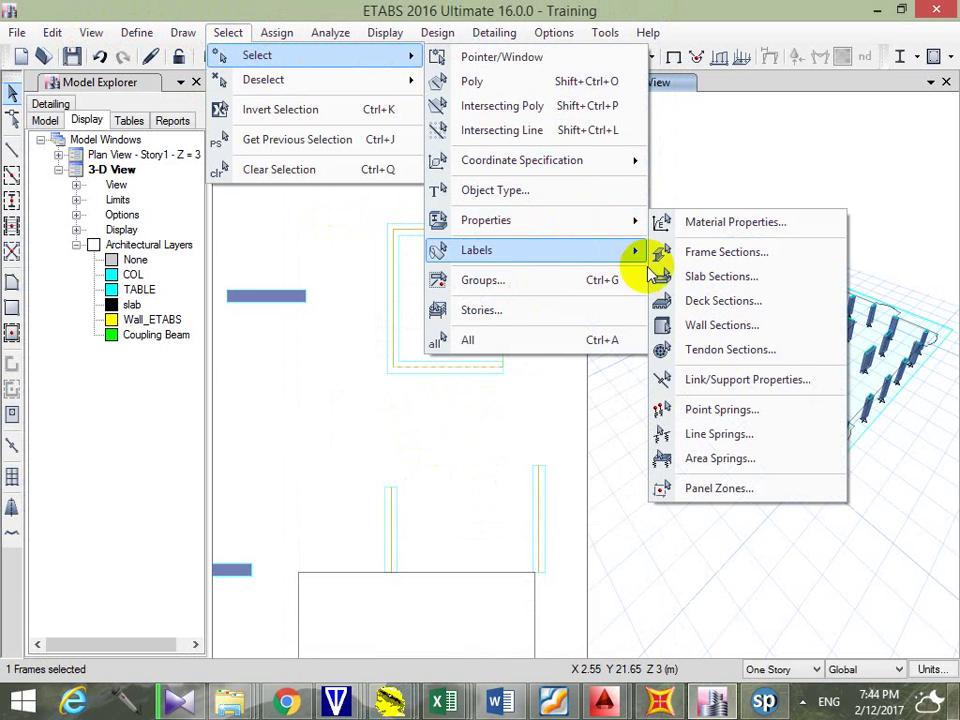
{"action": "left_click", "coordinate": [722, 251]}
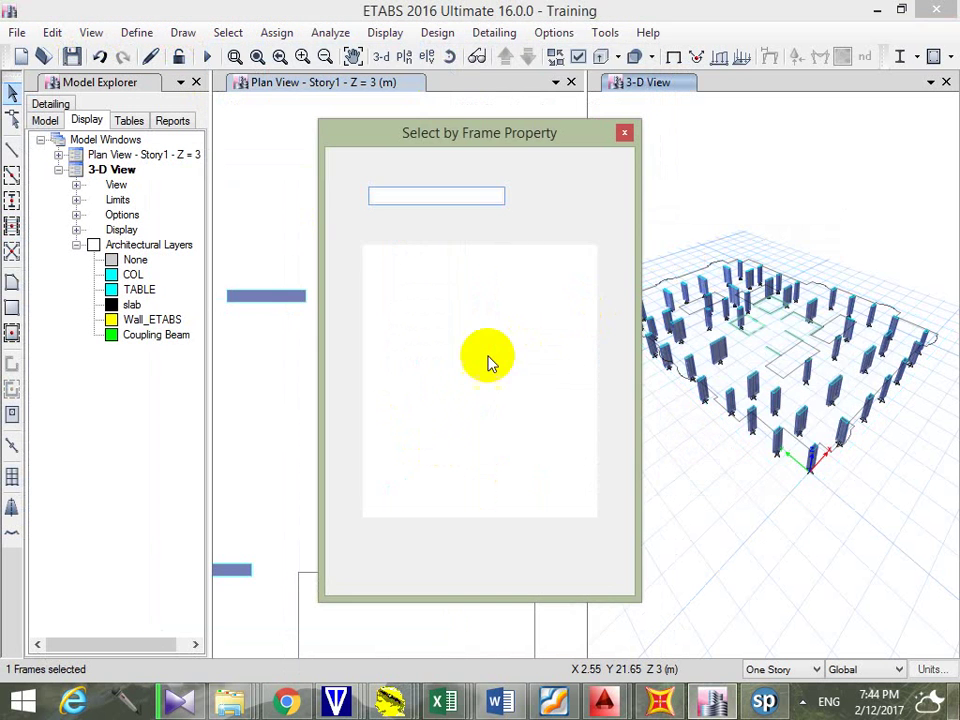
{"action": "left_click", "coordinate": [377, 458]}
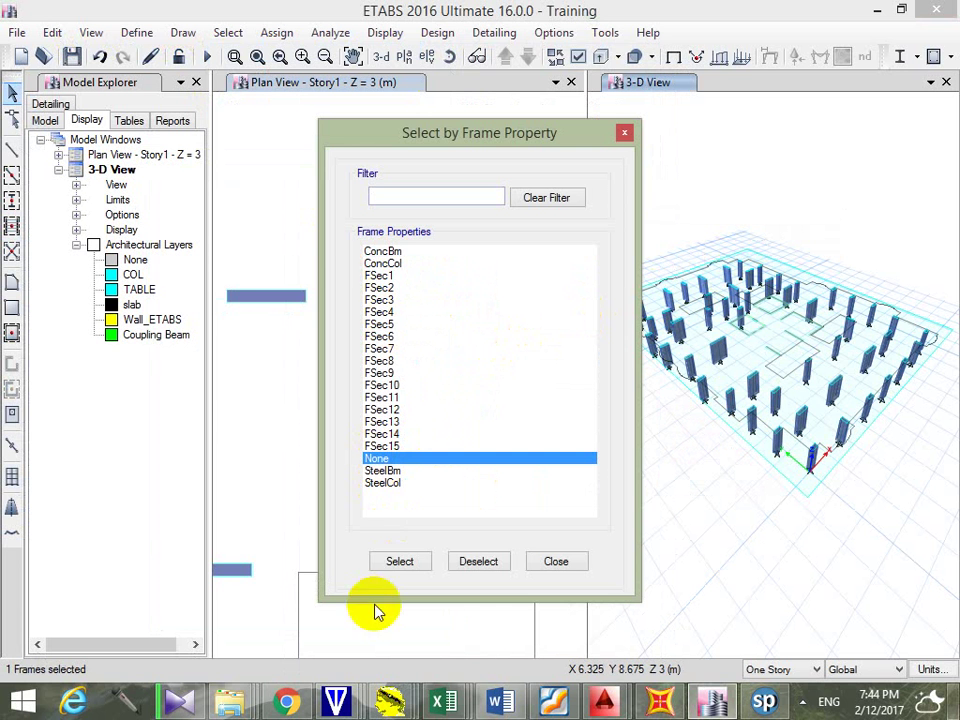
{"action": "left_click", "coordinate": [405, 562]}
{"action": "left_click", "coordinate": [556, 562]}
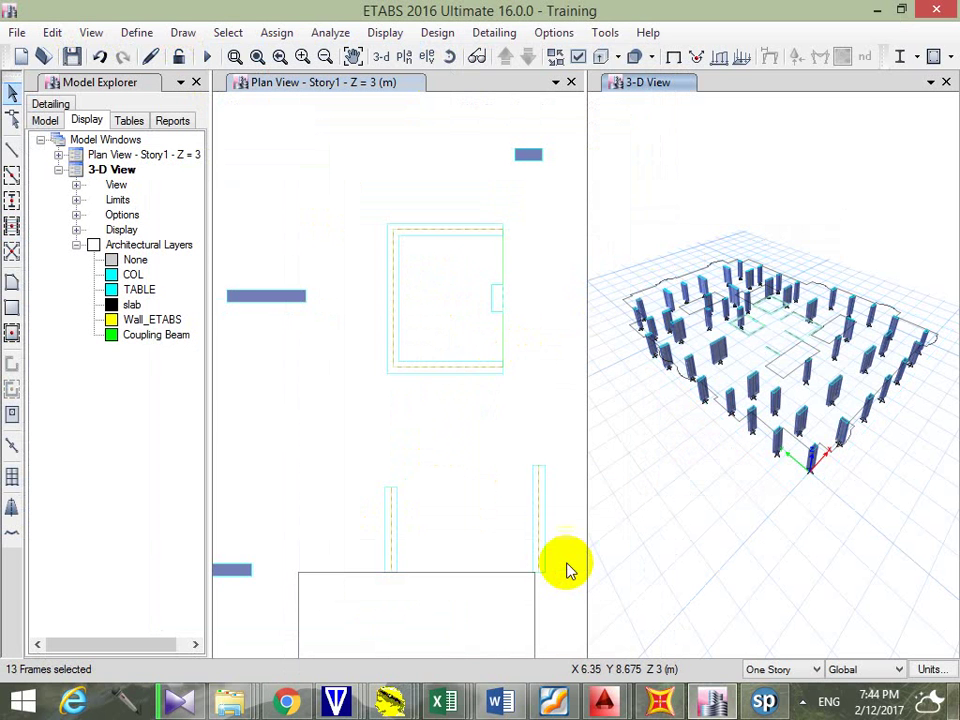
Extrude the selected wall centre lines into shells with dx 0, dy 0, dz -3 m and number 1, deleting the source objects
{"action": "scroll", "coordinate": [502, 408], "scroll_direction": "down", "scroll_amount": 2}
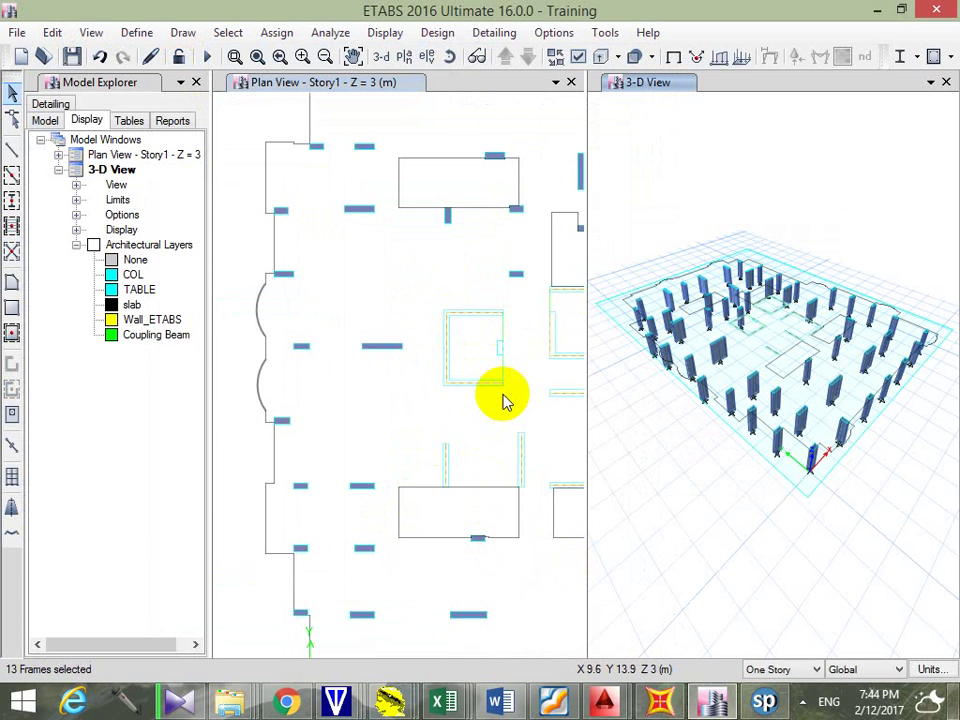
{"action": "left_click", "coordinate": [52, 32]}
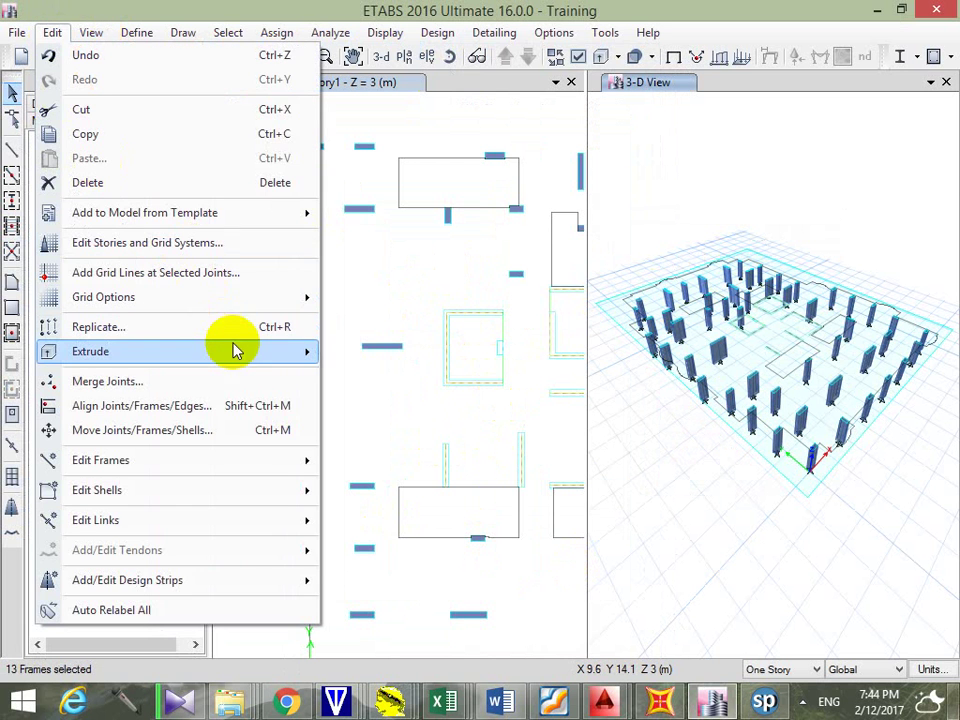
{"action": "mouse_move", "coordinate": [291, 347]}
{"action": "left_click", "coordinate": [427, 379]}
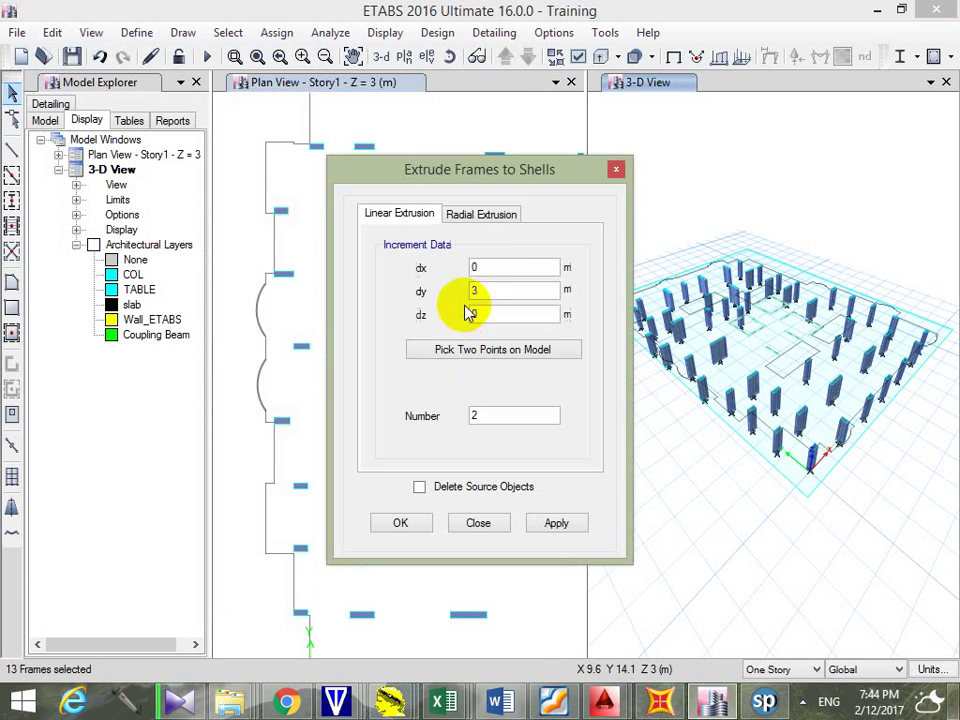
{"action": "type", "text": "0"}
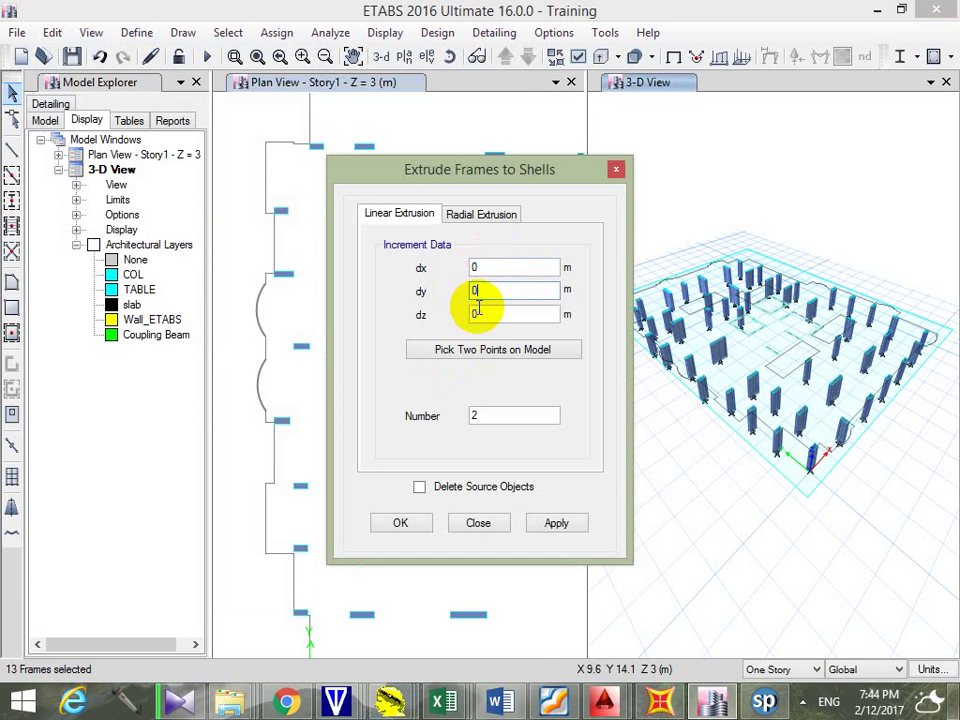
{"action": "left_click", "coordinate": [472, 316]}
{"action": "type", "text": "-3"}
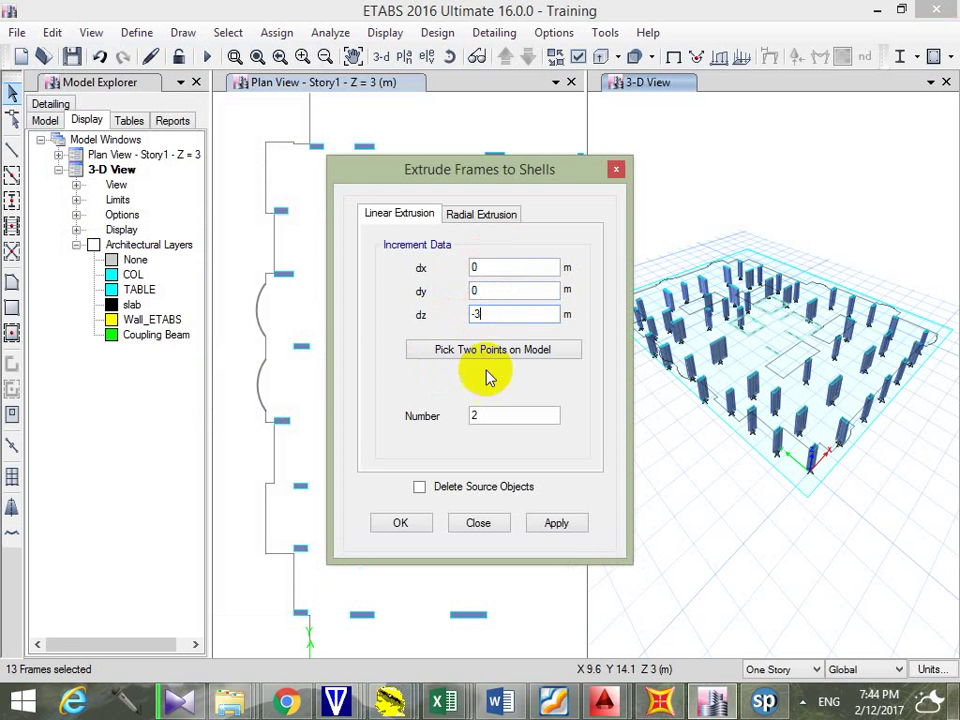
{"action": "key", "text": "Tab"}
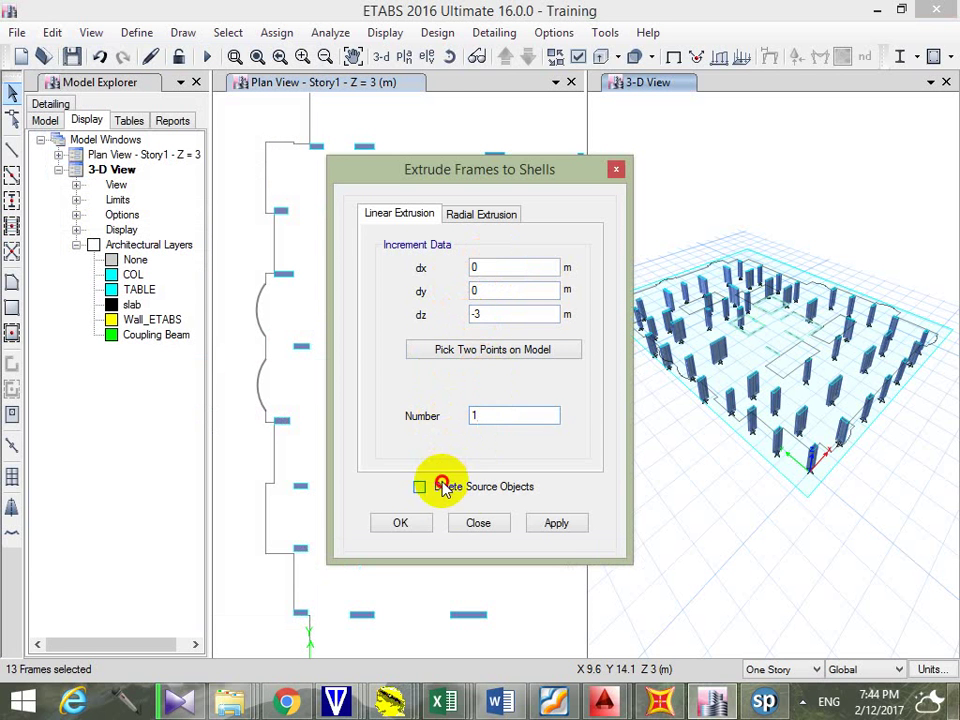
{"action": "left_click", "coordinate": [556, 524]}
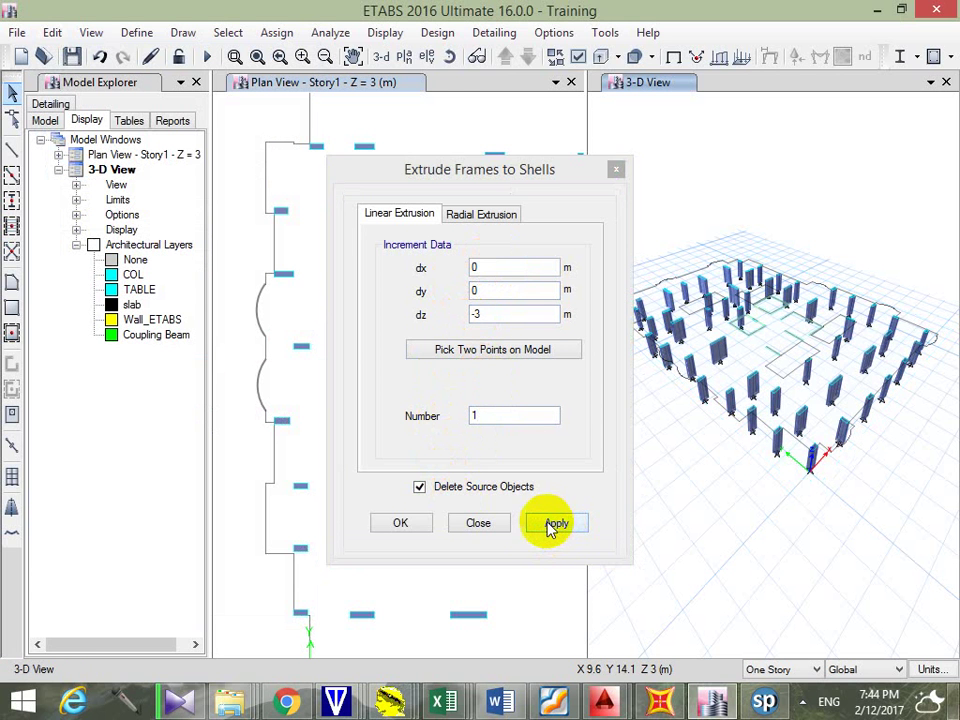
{"action": "left_click", "coordinate": [418, 532]}
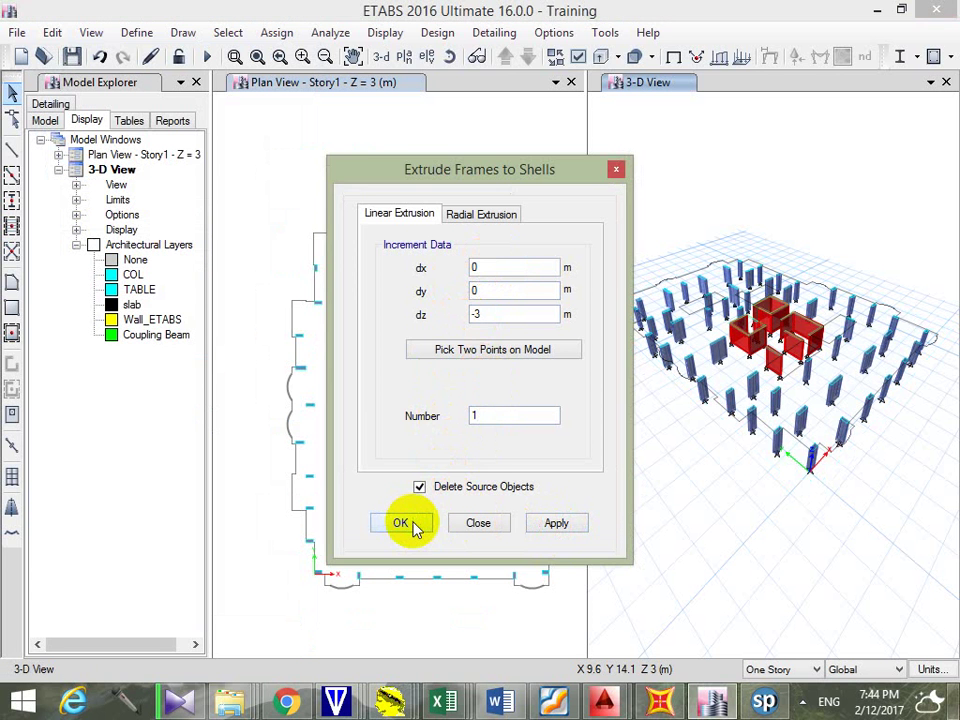
{"action": "left_click", "coordinate": [416, 527]}
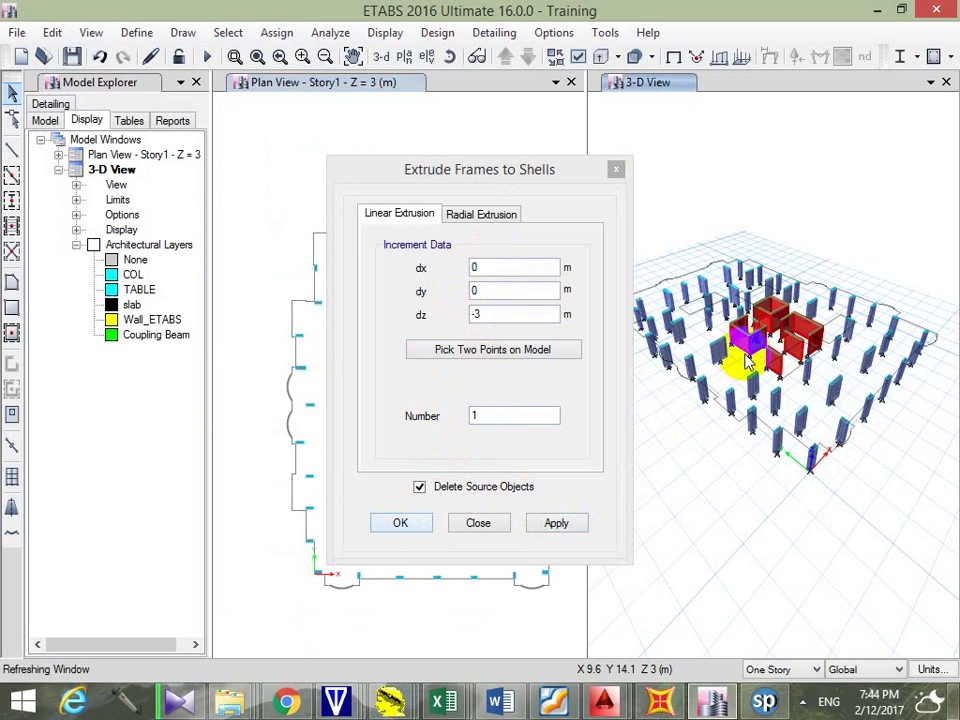
{"action": "left_click", "coordinate": [410, 527]}
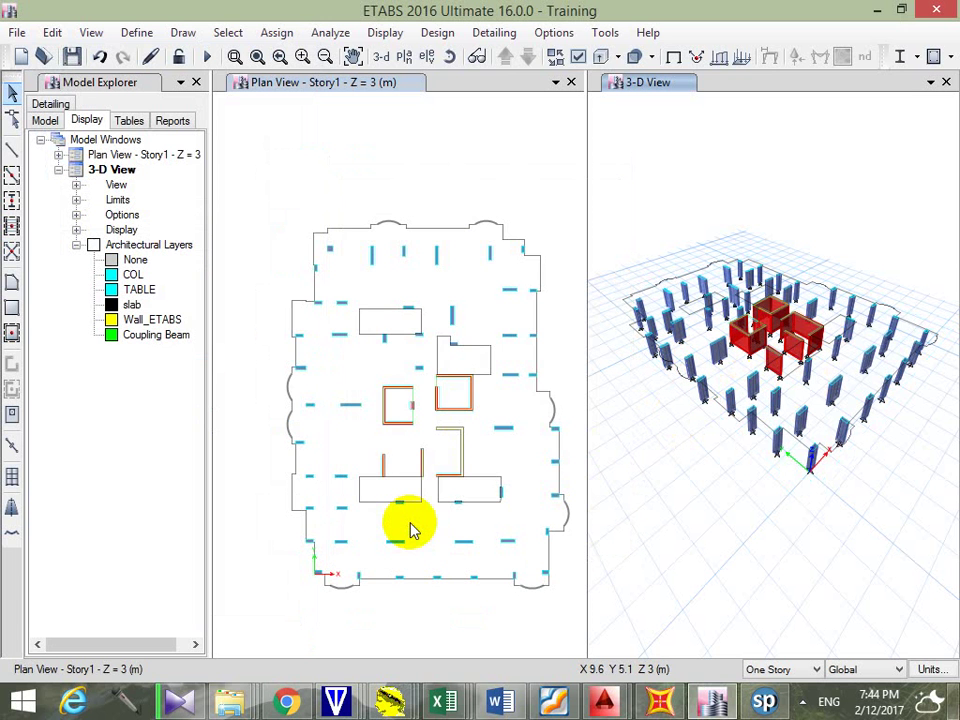
Examine the extruded walls and the small wall piece on the left core's open side in the plan
{"action": "left_click", "coordinate": [407, 525]}
{"action": "scroll", "coordinate": [401, 405], "scroll_direction": "up", "scroll_amount": 5}
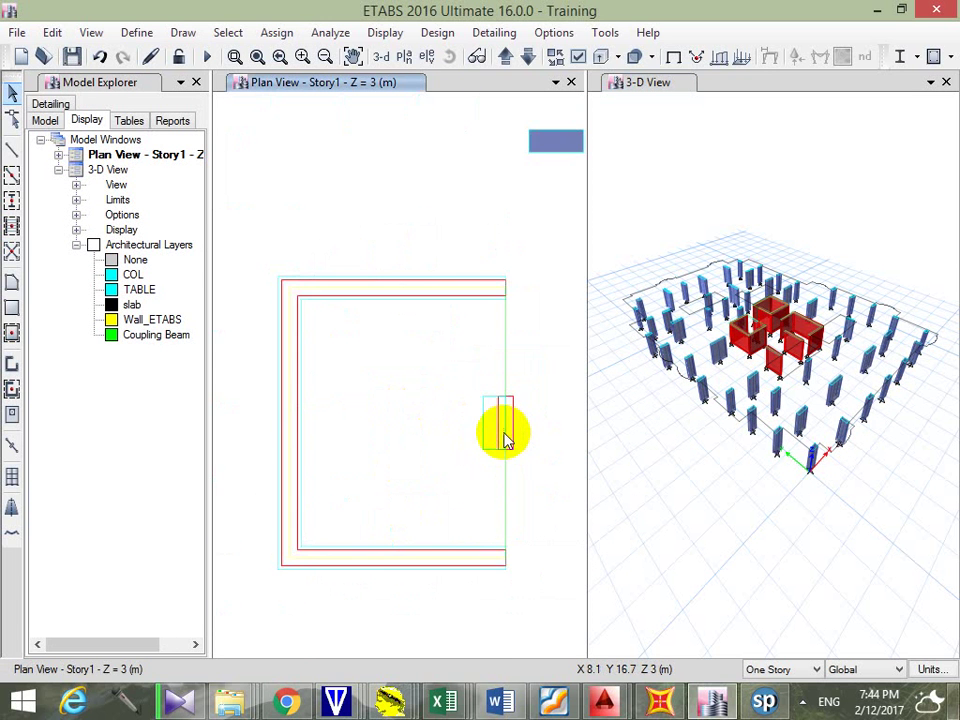
{"action": "scroll", "coordinate": [510, 425], "scroll_direction": "up", "scroll_amount": 3}
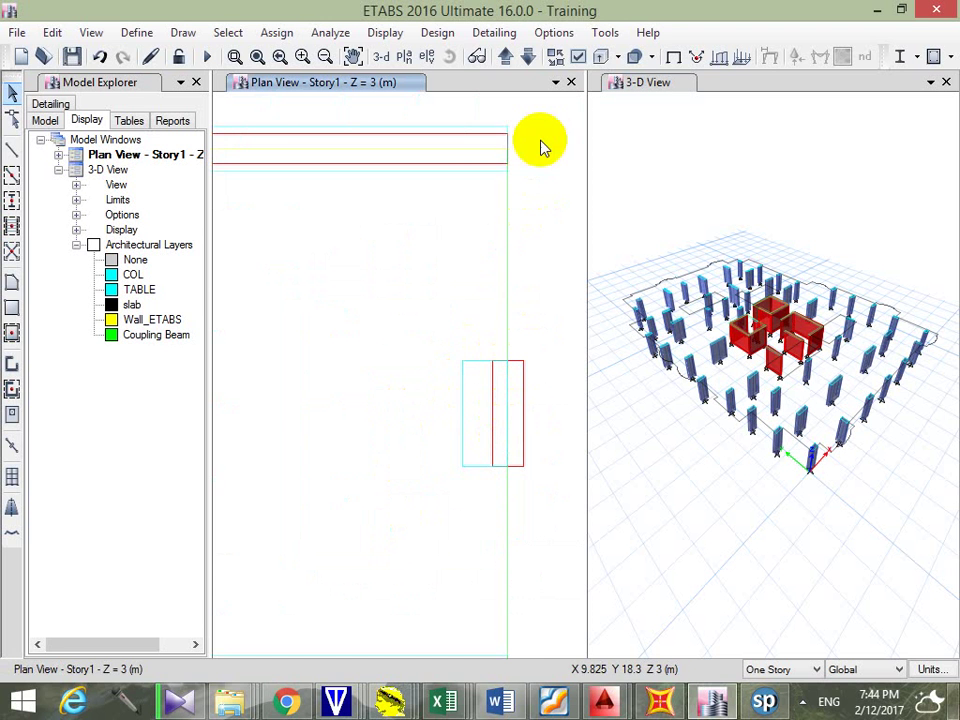
{"action": "scroll", "coordinate": [460, 347], "scroll_direction": "down", "scroll_amount": 3}
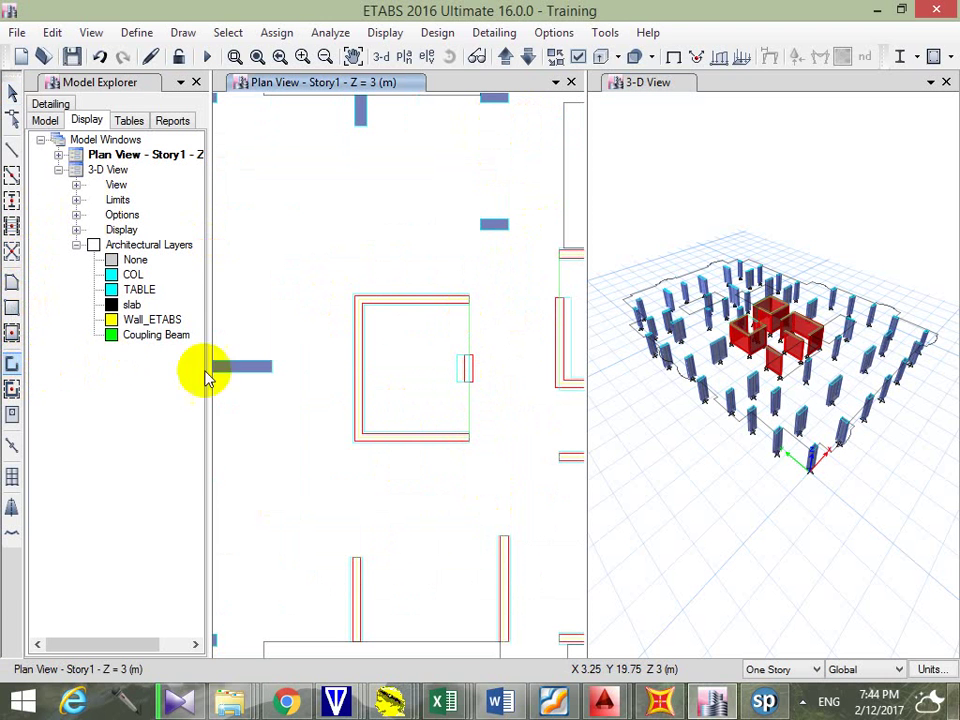
{"action": "left_click", "coordinate": [14, 368]}
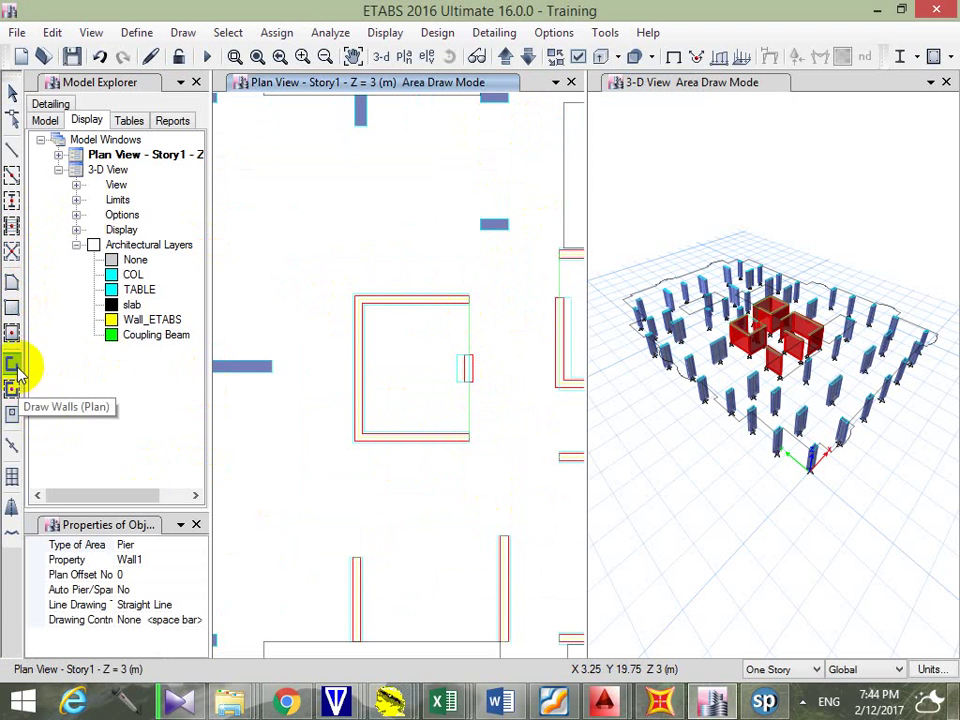
{"action": "left_click", "coordinate": [196, 547]}
{"action": "left_click", "coordinate": [199, 545]}
{"action": "left_click", "coordinate": [116, 572]}
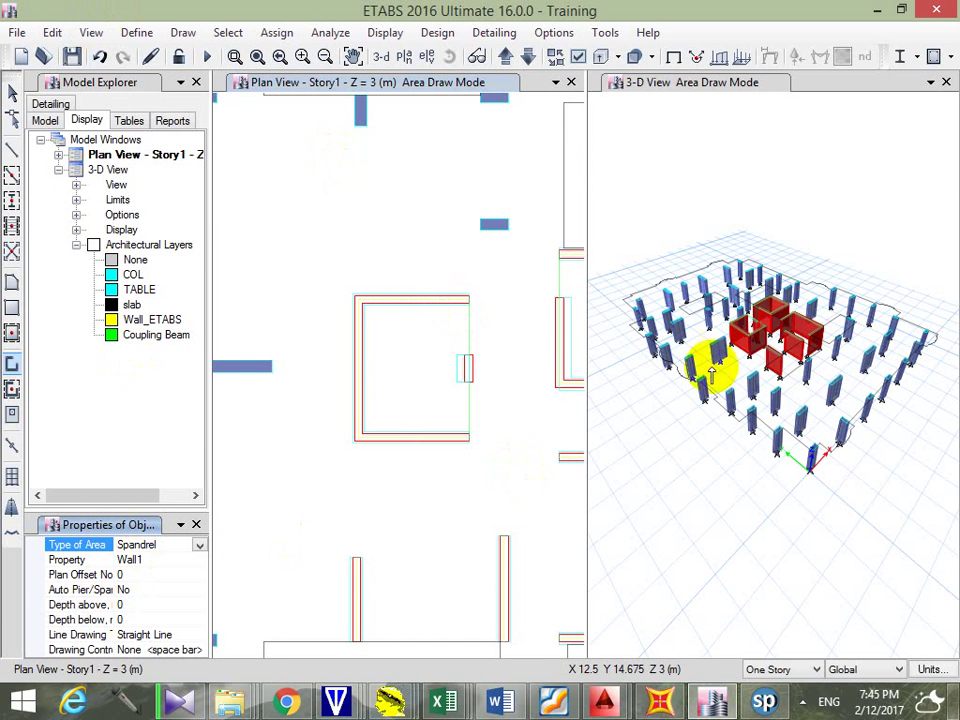
{"action": "left_click", "coordinate": [707, 465]}
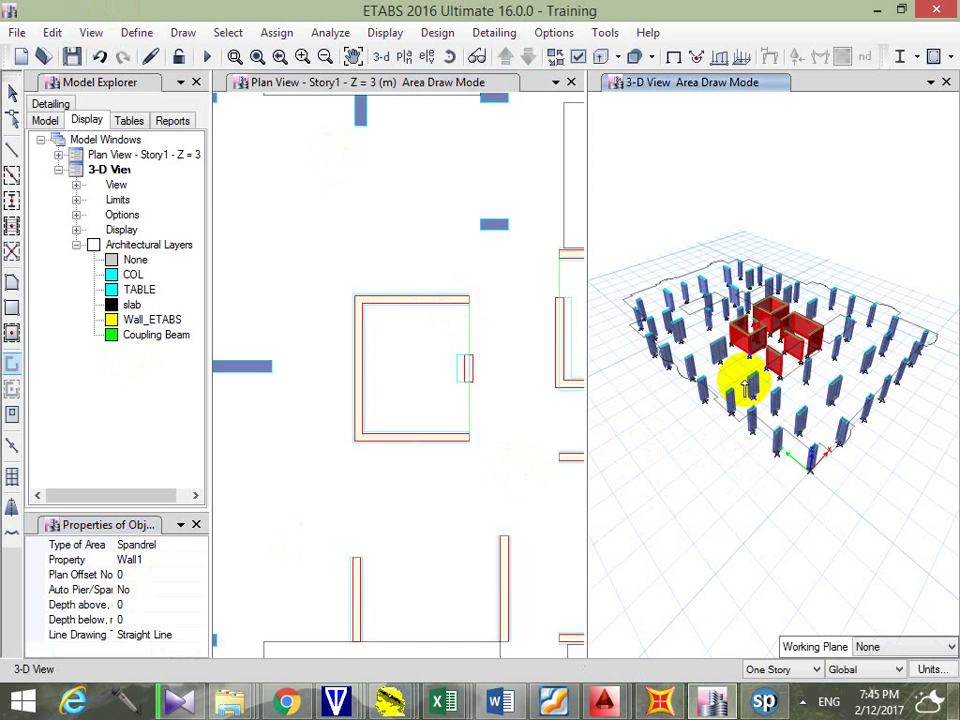
{"action": "key", "text": "Escape"}
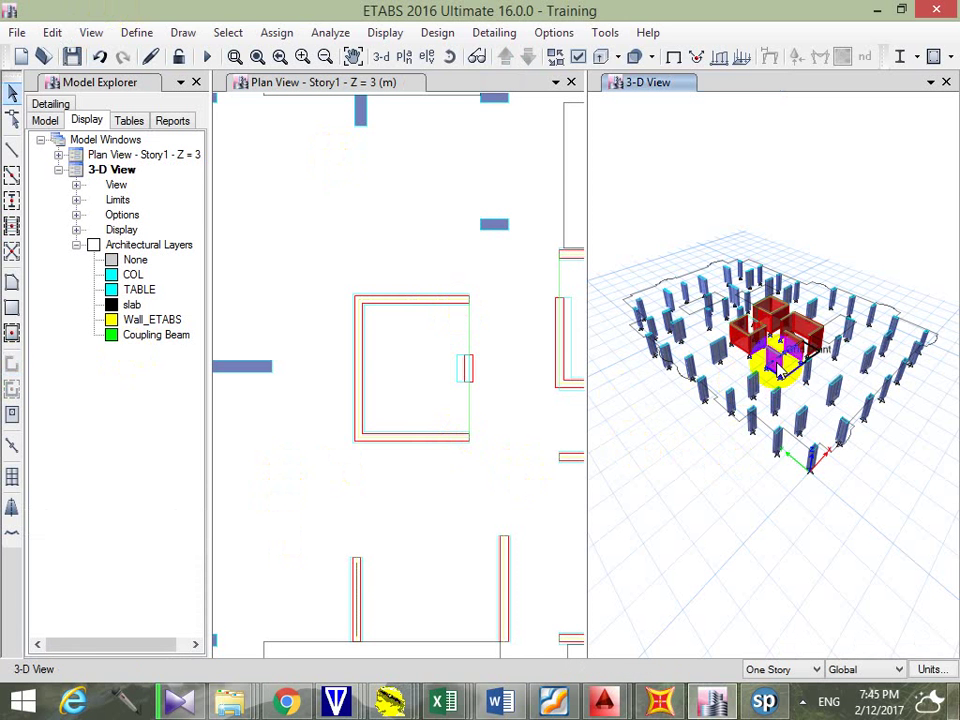
Check the section property of an extruded wall, and redefine Slab1 as Slab 25 cm with a thickness of 0.25 m
{"action": "right_click", "coordinate": [778, 371]}
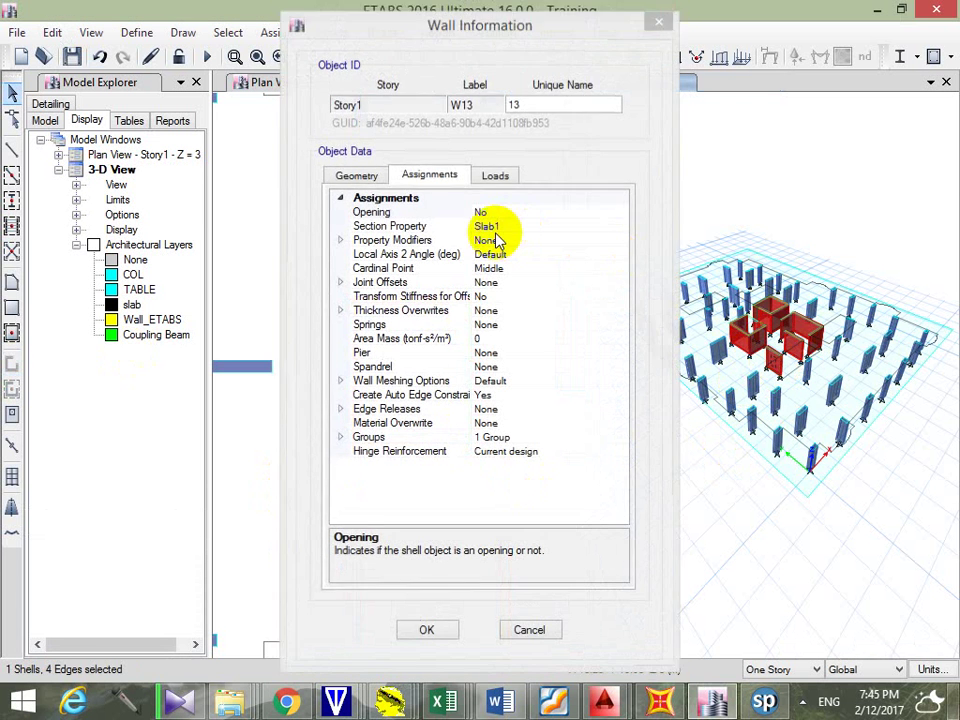
{"action": "key", "text": "Escape"}
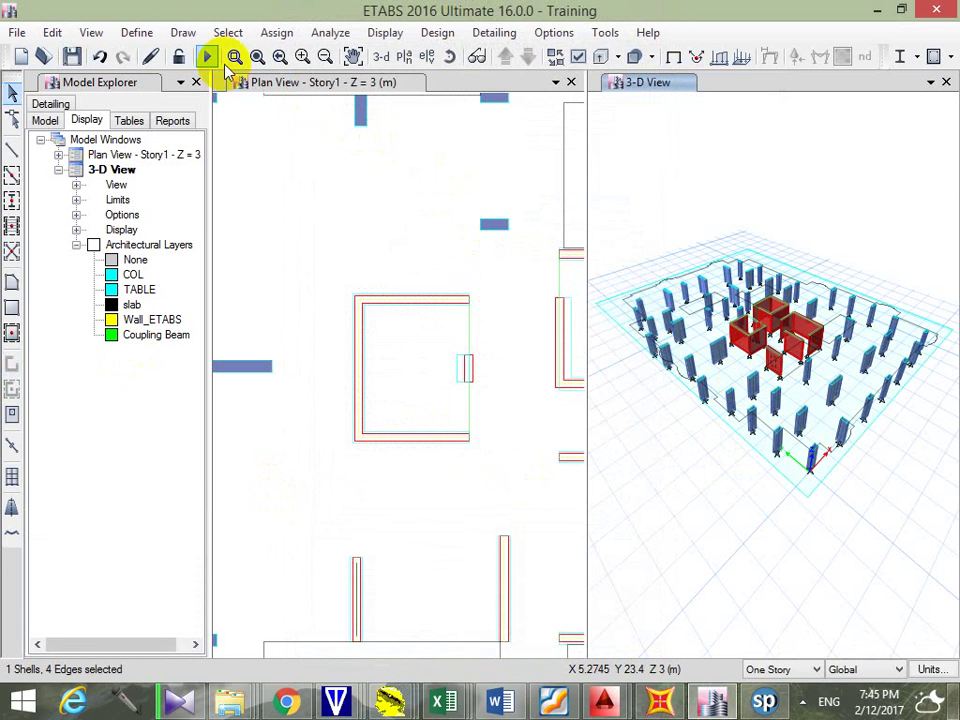
{"action": "left_click", "coordinate": [137, 32]}
{"action": "mouse_move", "coordinate": [236, 89]}
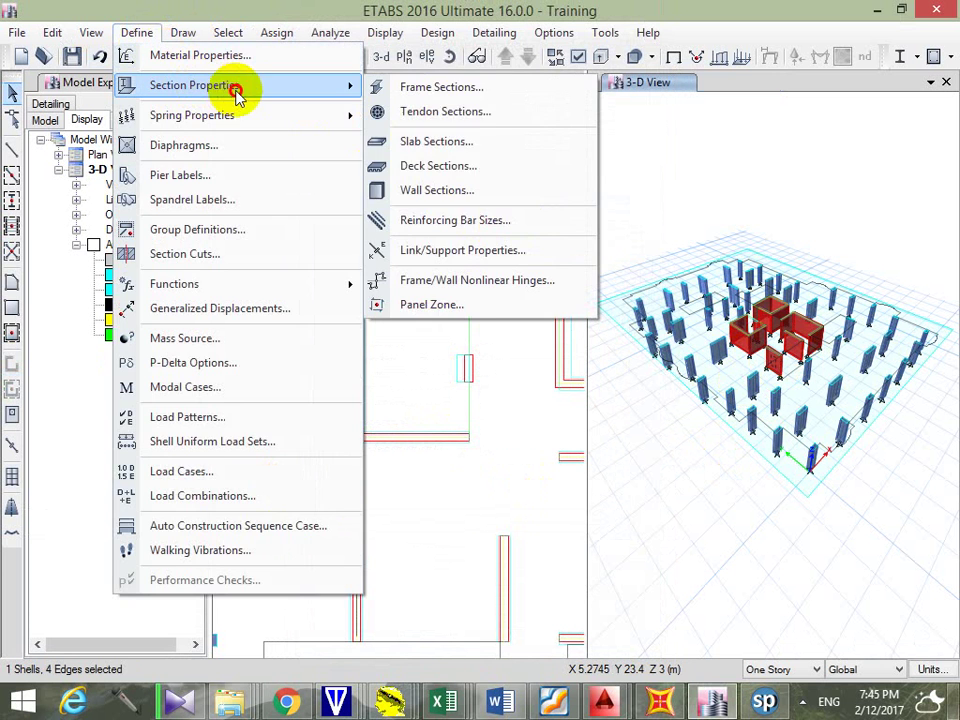
{"action": "left_click", "coordinate": [482, 146]}
{"action": "left_click", "coordinate": [347, 291]}
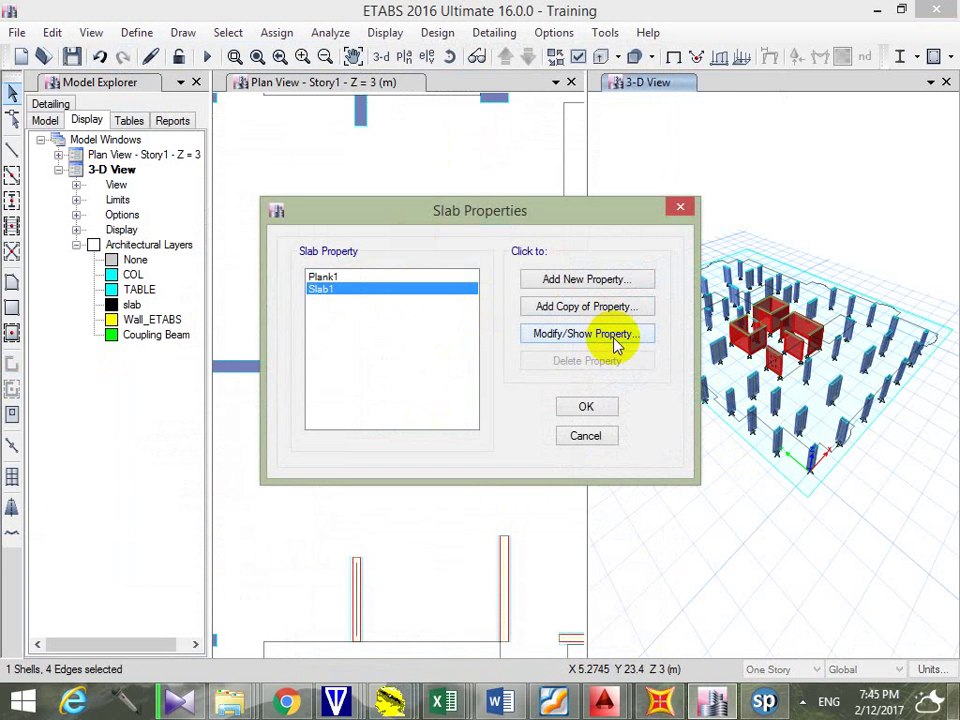
{"action": "left_click", "coordinate": [598, 335]}
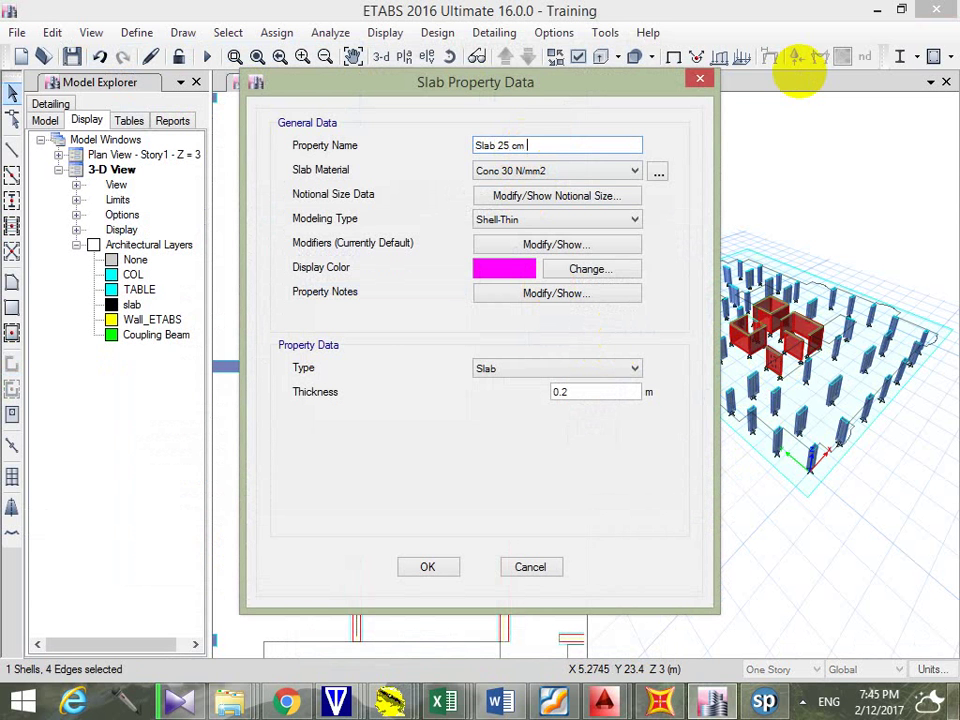
{"action": "left_click", "coordinate": [591, 391]}
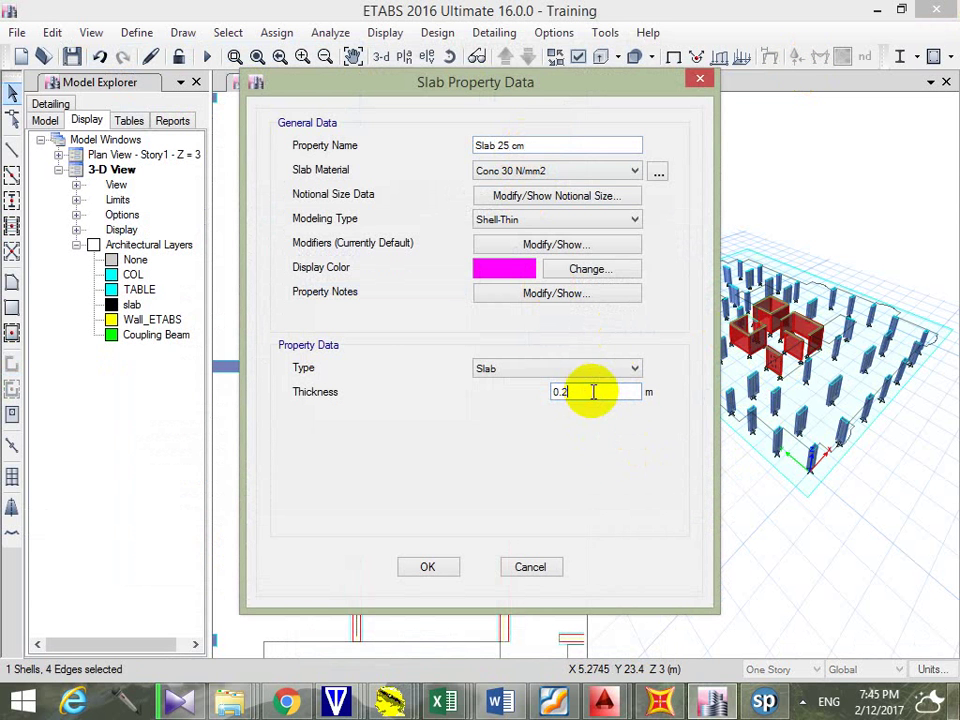
{"action": "type", "text": "5"}
{"action": "left_click", "coordinate": [428, 566]}
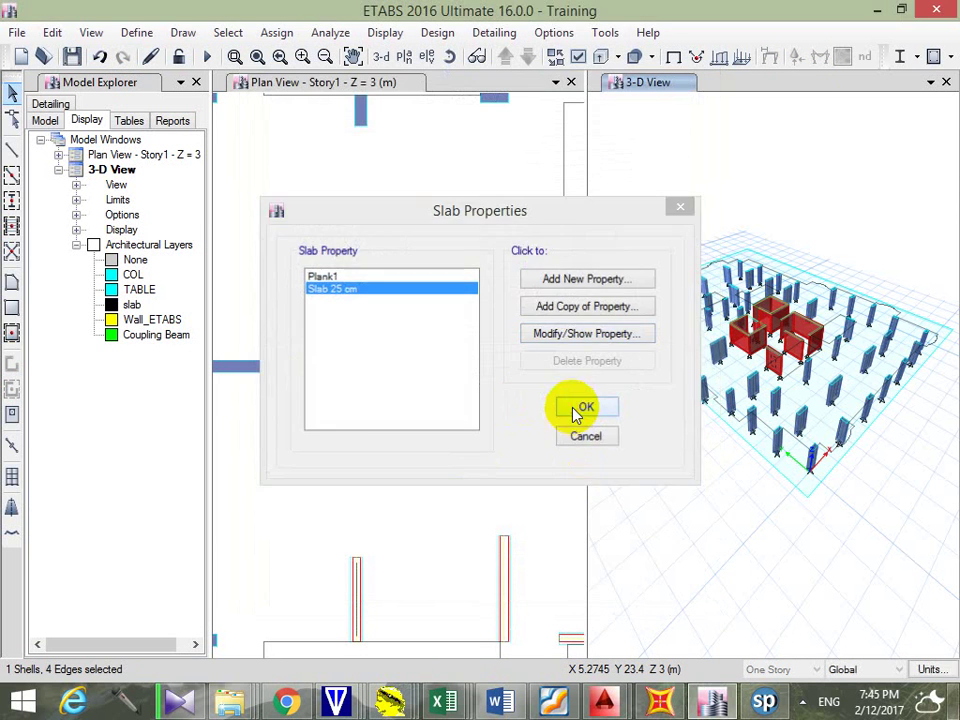
{"action": "left_click", "coordinate": [578, 414]}
Rename the wall property Wall1 as Wall 30cm and set its thickness to 0.3 m
{"action": "left_click", "coordinate": [137, 32]}
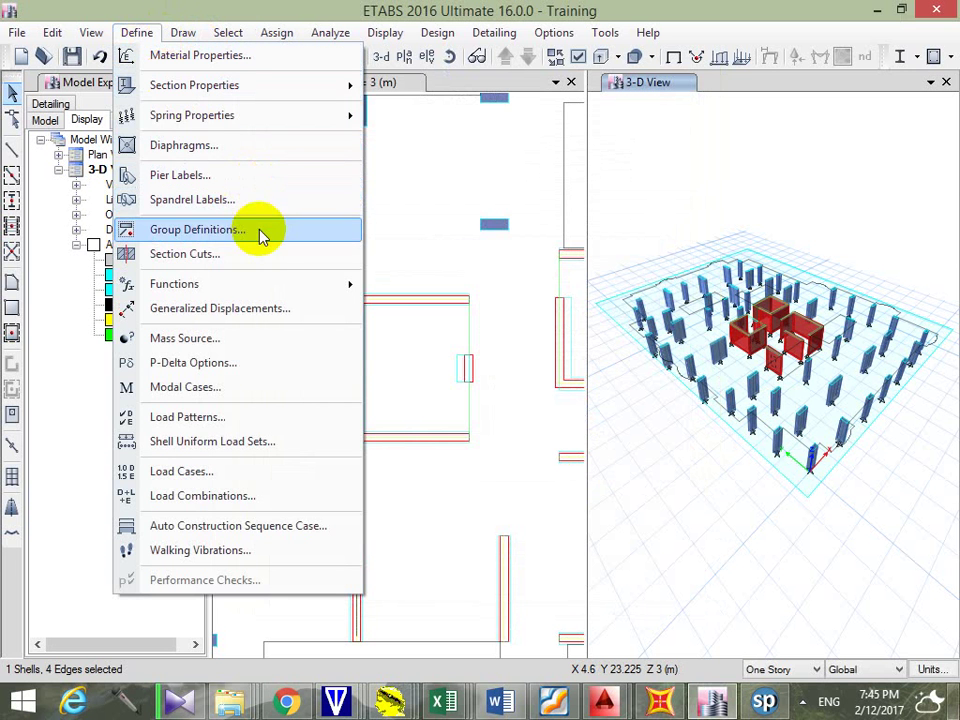
{"action": "mouse_move", "coordinate": [300, 88]}
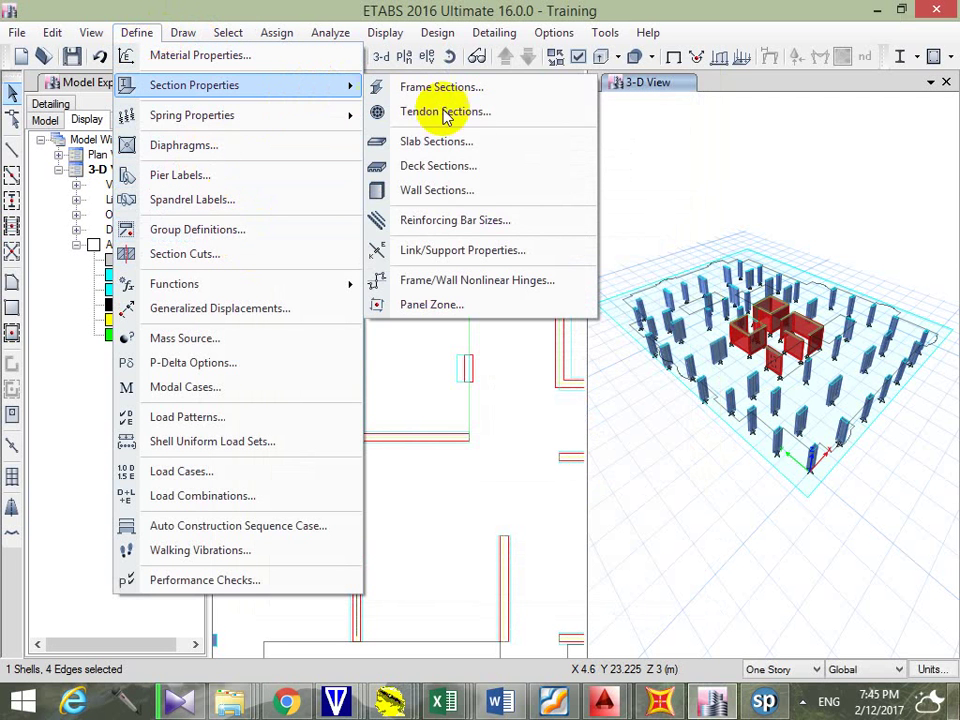
{"action": "left_click", "coordinate": [489, 190]}
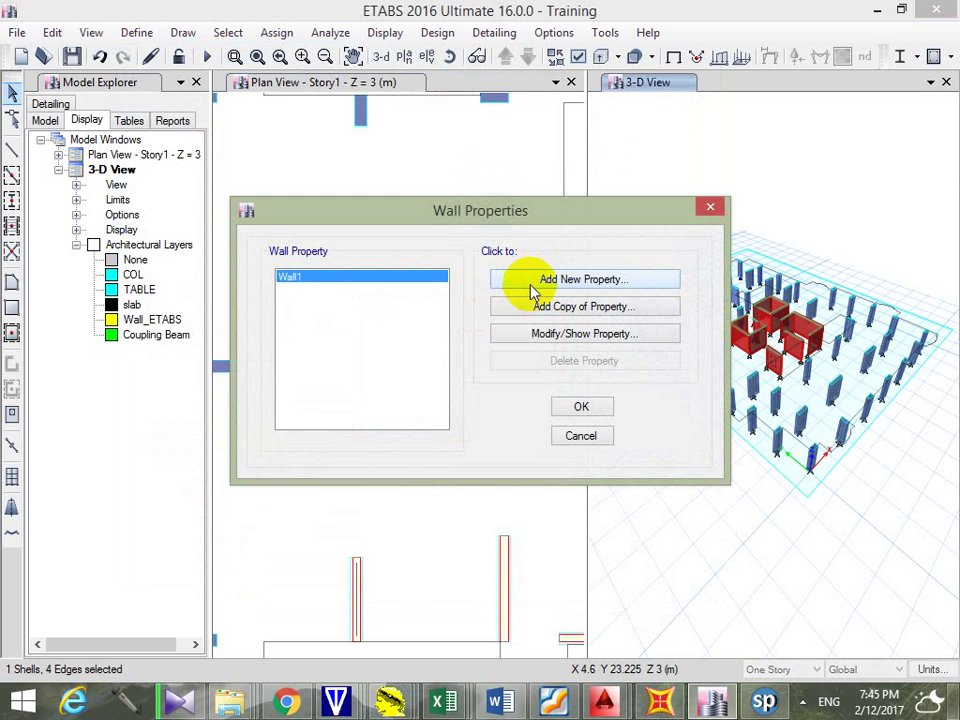
{"action": "left_click", "coordinate": [557, 335]}
{"action": "left_click", "coordinate": [507, 208]}
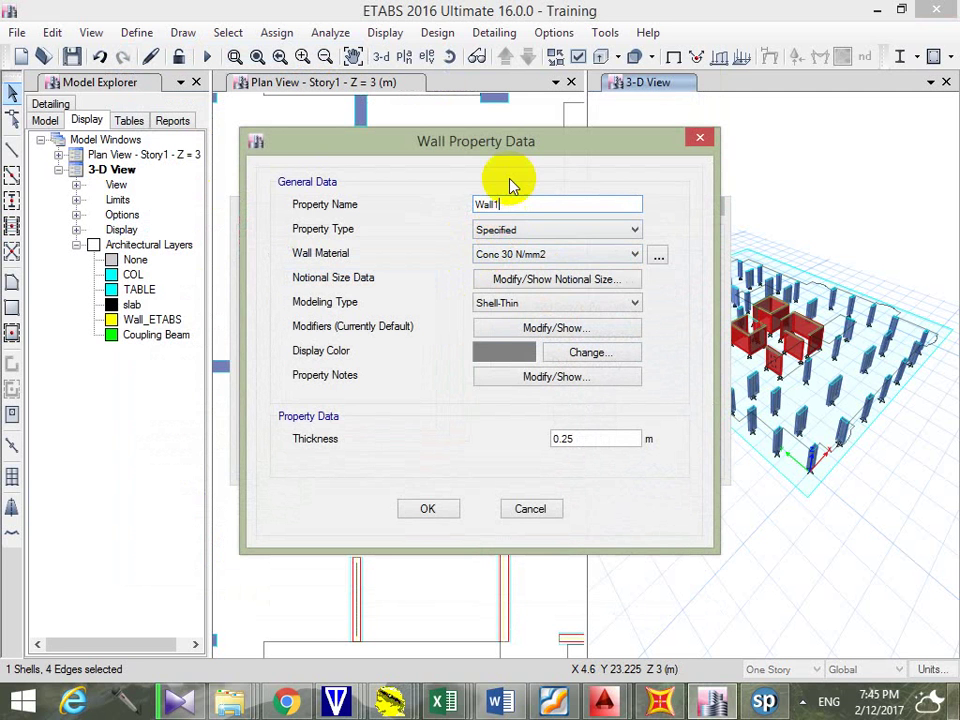
{"action": "type", "text": "30cm"}
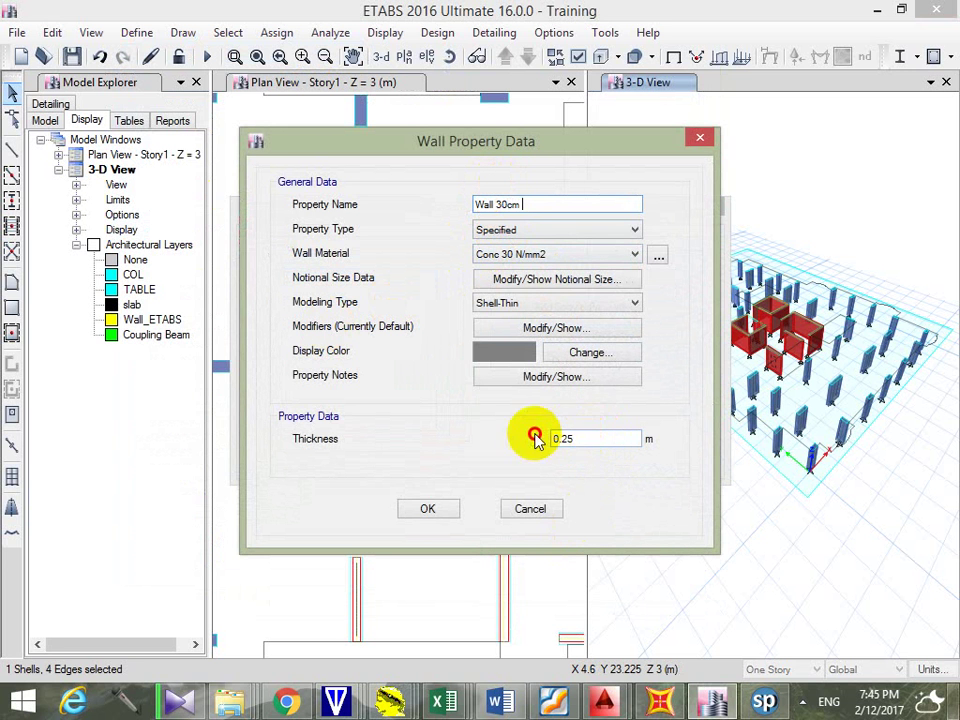
{"action": "mouse_move", "coordinate": [536, 435]}
{"action": "left_mouse_down"}
{"action": "mouse_move", "coordinate": [574, 432]}
{"action": "mouse_move", "coordinate": [536, 438]}
{"action": "left_mouse_up"}
{"action": "type", "text": "0."}
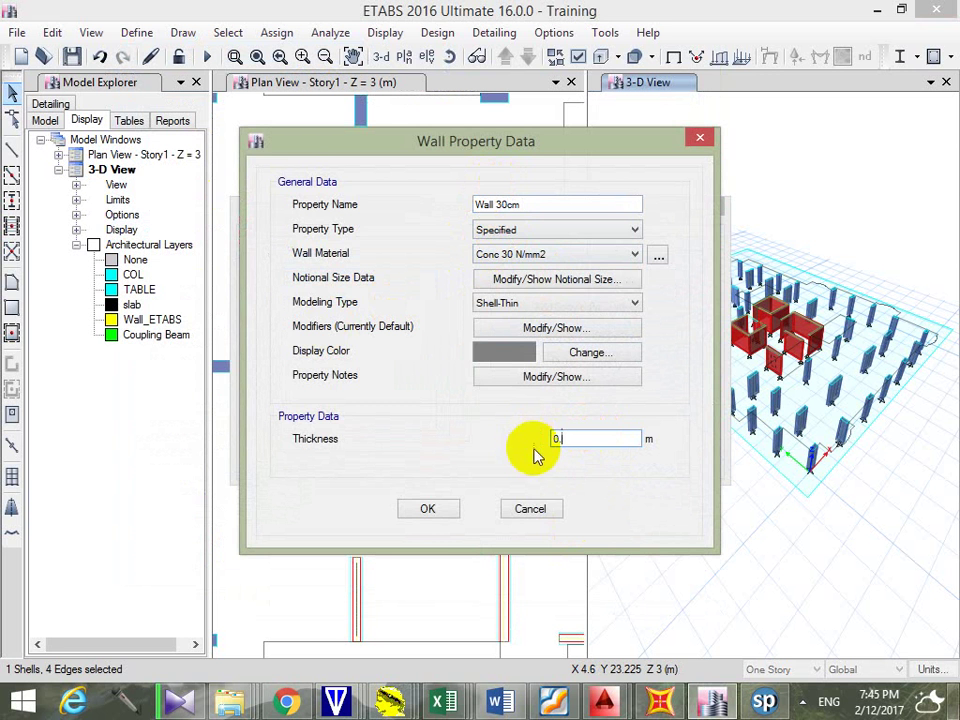
{"action": "type", "text": "3"}
{"action": "left_click", "coordinate": [426, 507]}
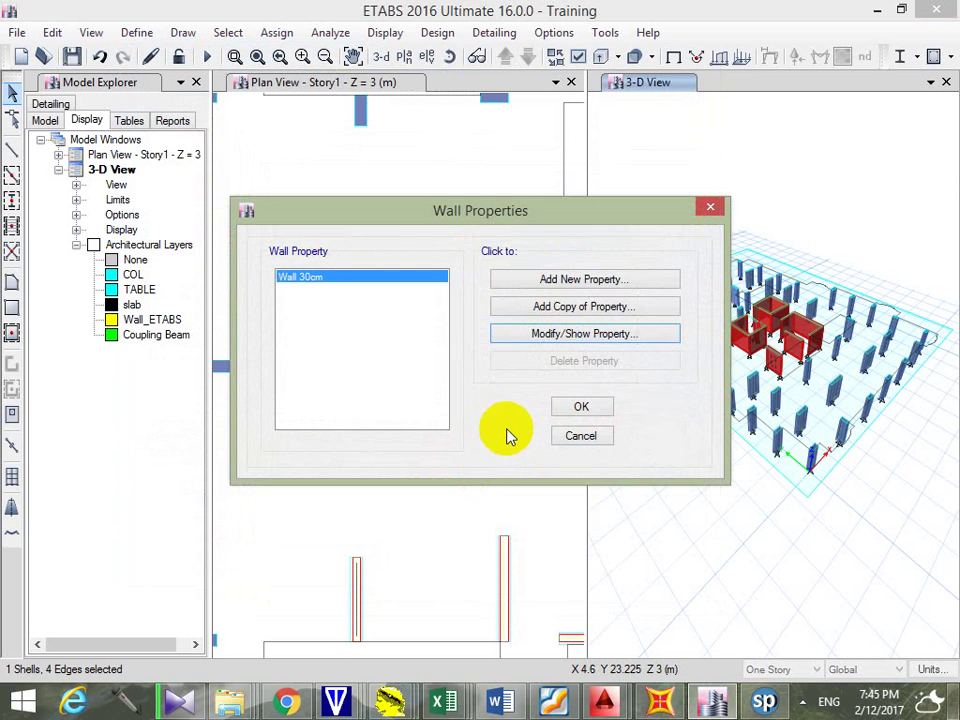
{"action": "left_click", "coordinate": [606, 407]}
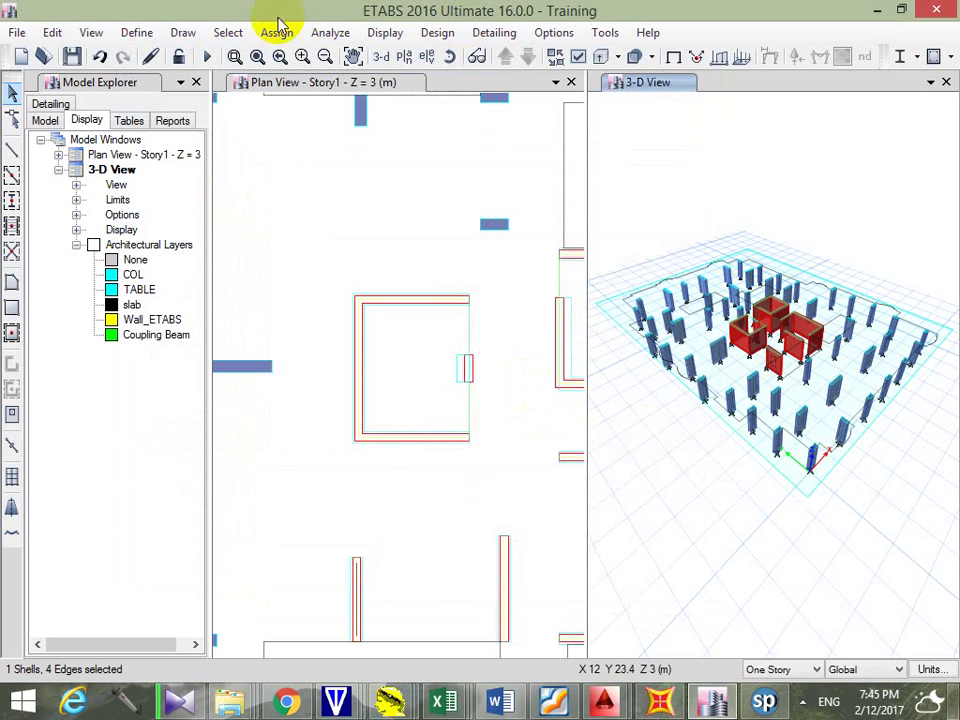
Try to select the shells that carry the slab property Slab 25 cm
{"action": "left_click", "coordinate": [229, 33]}
{"action": "mouse_move", "coordinate": [242, 55]}
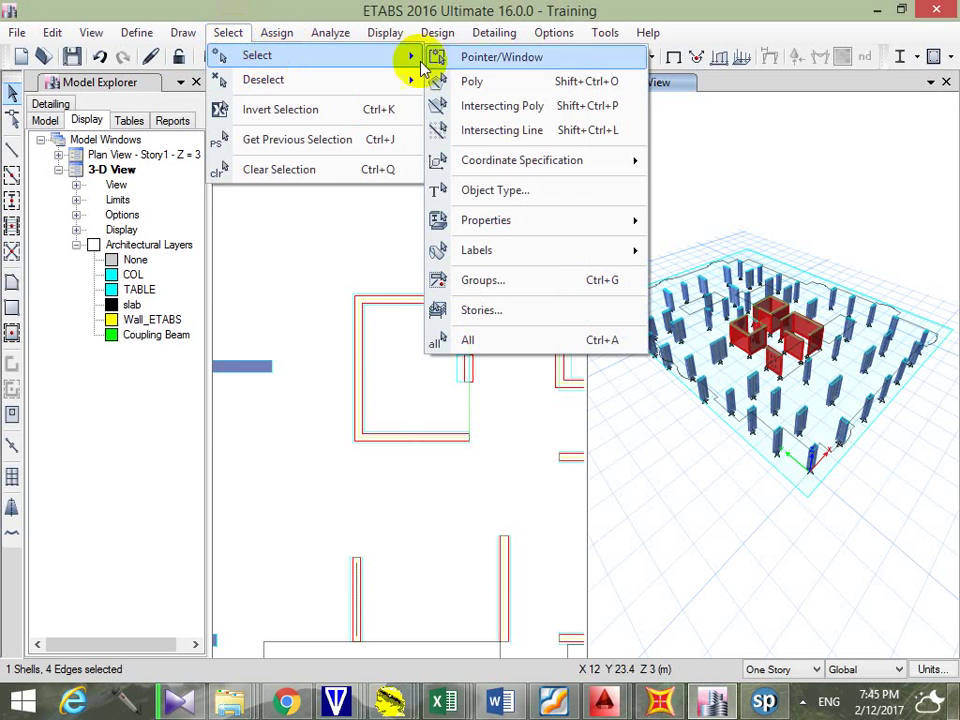
{"action": "mouse_move", "coordinate": [588, 224]}
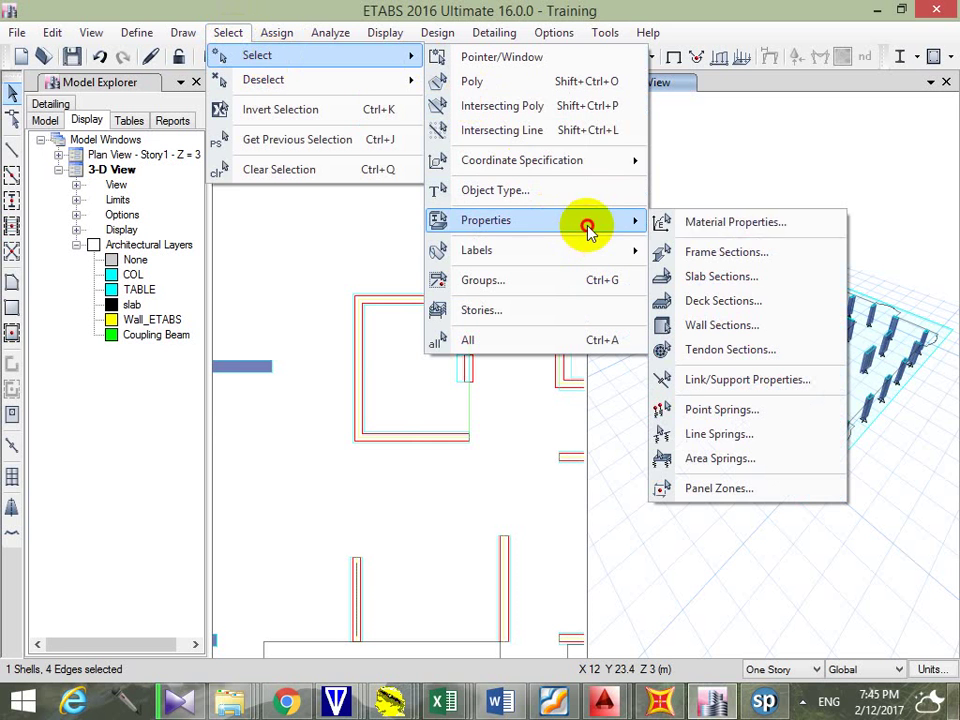
{"action": "left_click", "coordinate": [745, 276]}
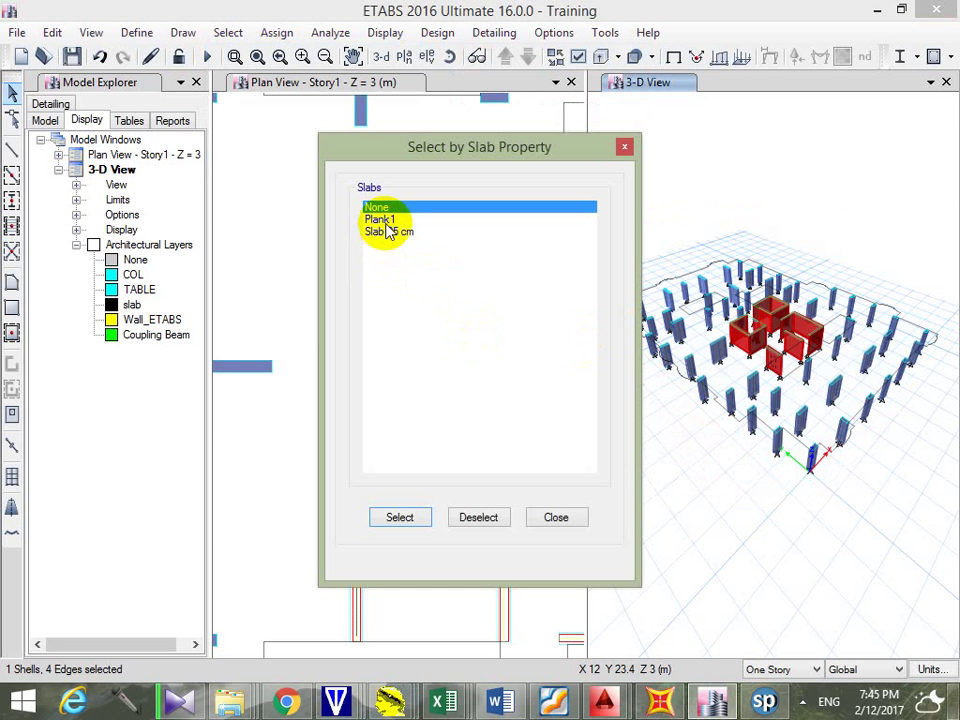
{"action": "left_click", "coordinate": [390, 232]}
{"action": "key", "text": "Return"}
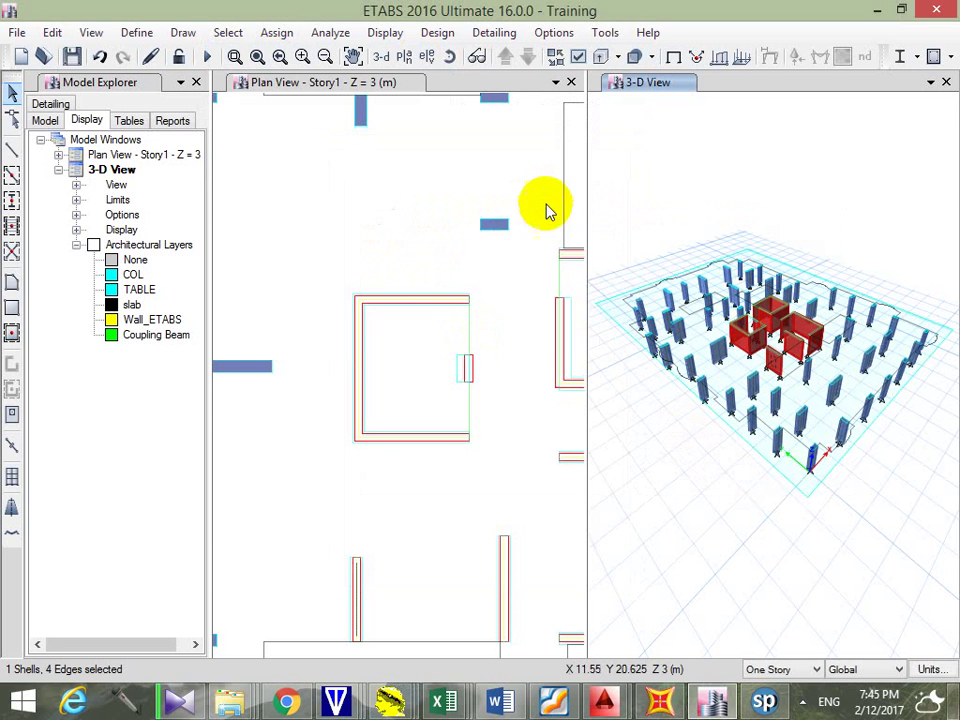
{"action": "left_click", "coordinate": [228, 32]}
{"action": "mouse_move", "coordinate": [285, 62]}
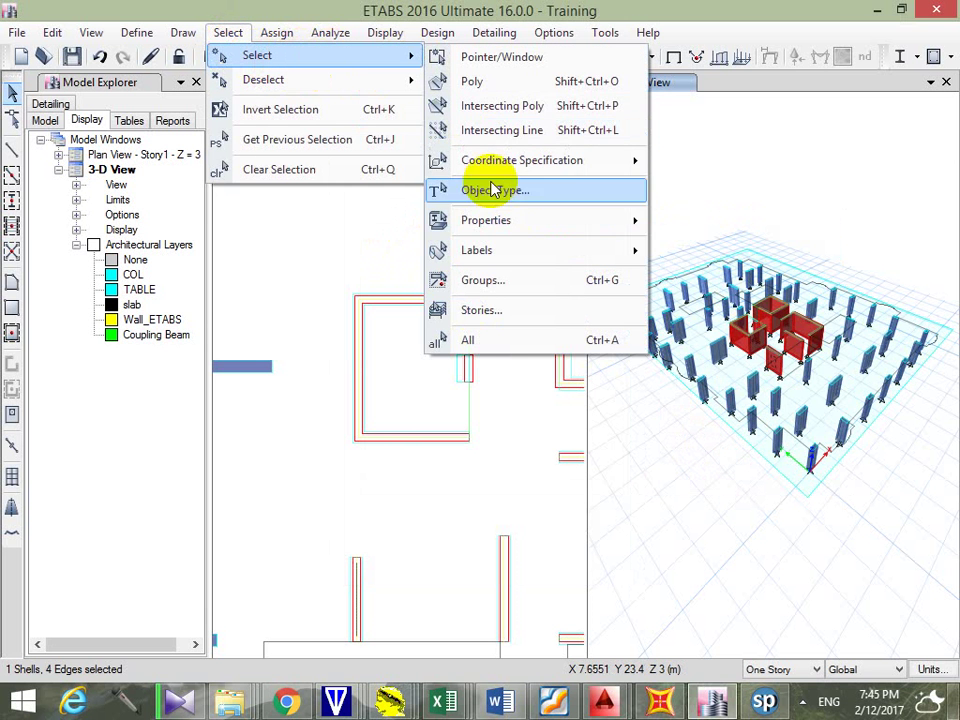
{"action": "mouse_move", "coordinate": [555, 220]}
{"action": "left_click", "coordinate": [709, 326]}
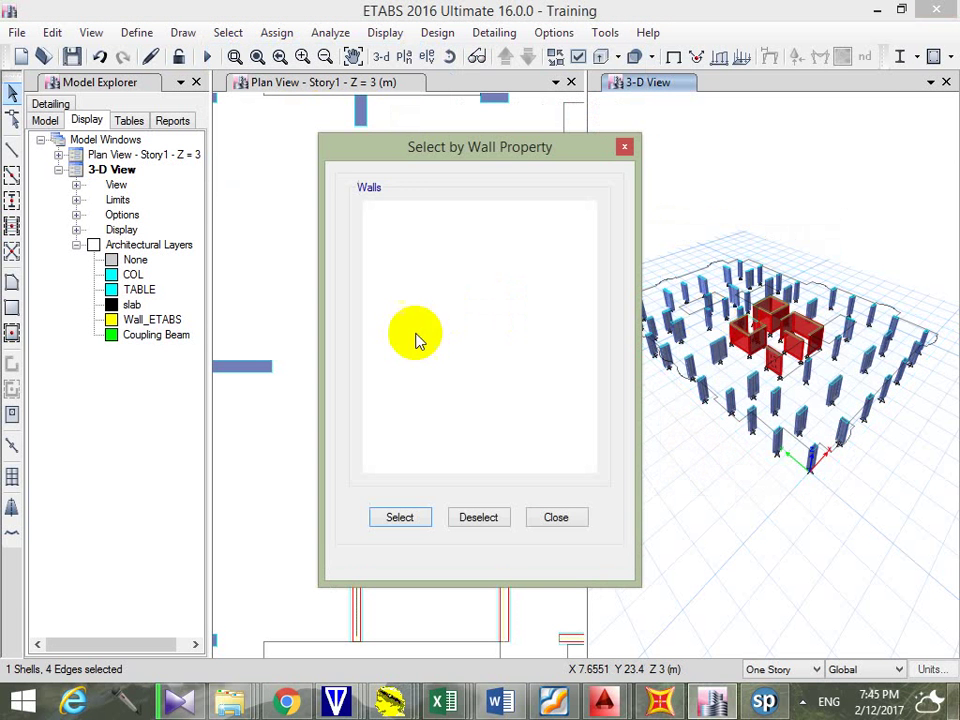
{"action": "key", "text": "Escape"}
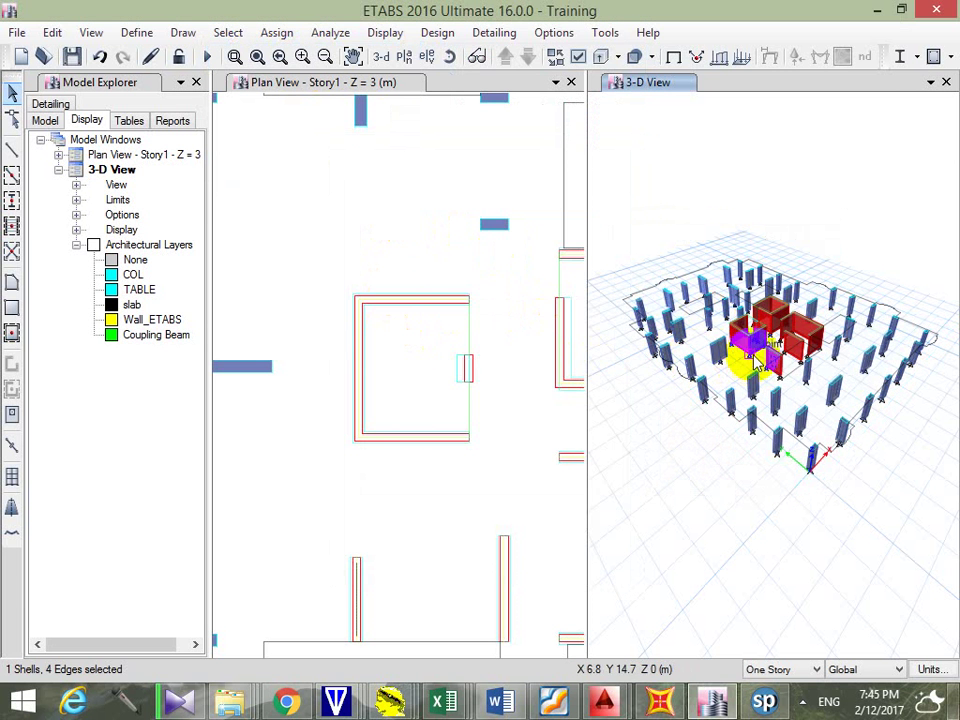
Check the section property assigned to one of the free-standing extruded walls
{"action": "scroll", "coordinate": [778, 370], "scroll_direction": "up", "scroll_amount": 5}
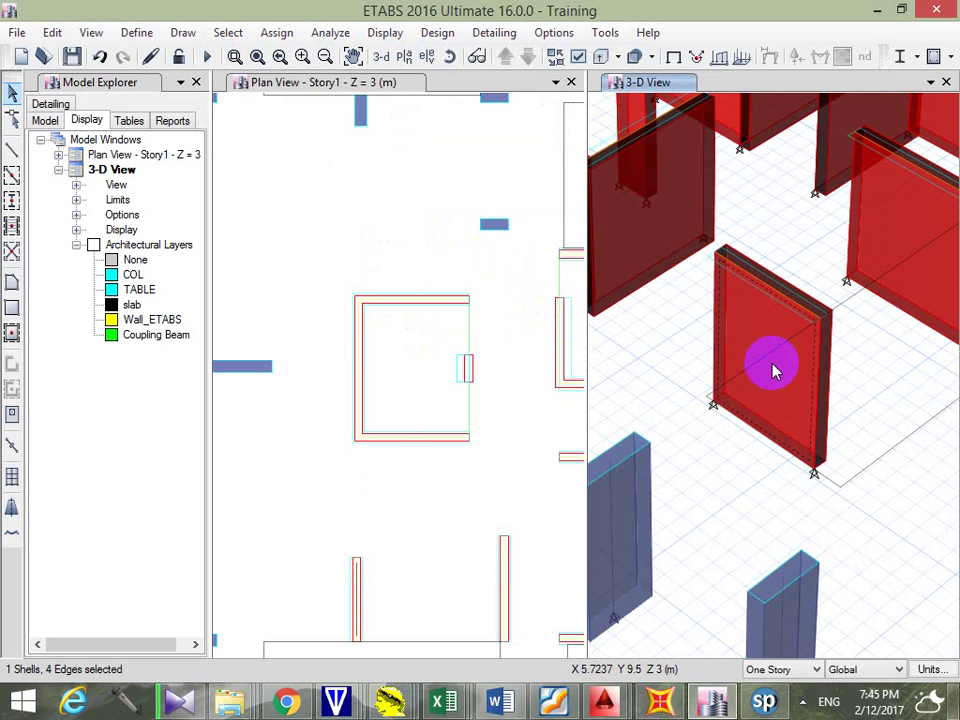
{"action": "right_click", "coordinate": [775, 372]}
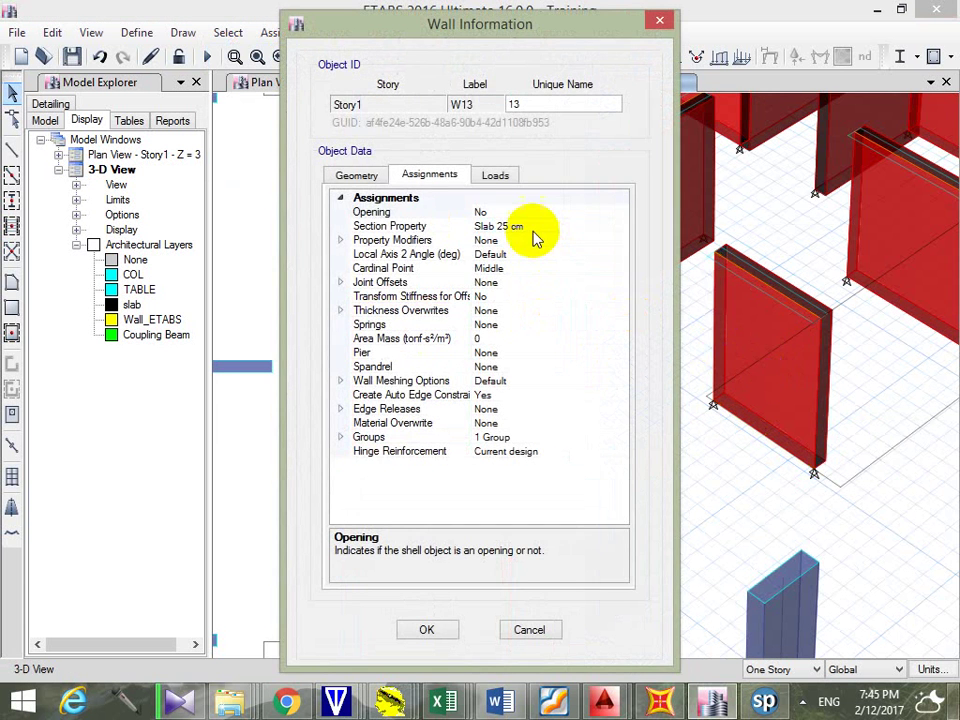
{"action": "key", "text": "Escape"}
Select all shells assigned the slab property Slab 25 cm
{"action": "left_click", "coordinate": [229, 33]}
{"action": "mouse_move", "coordinate": [281, 60]}
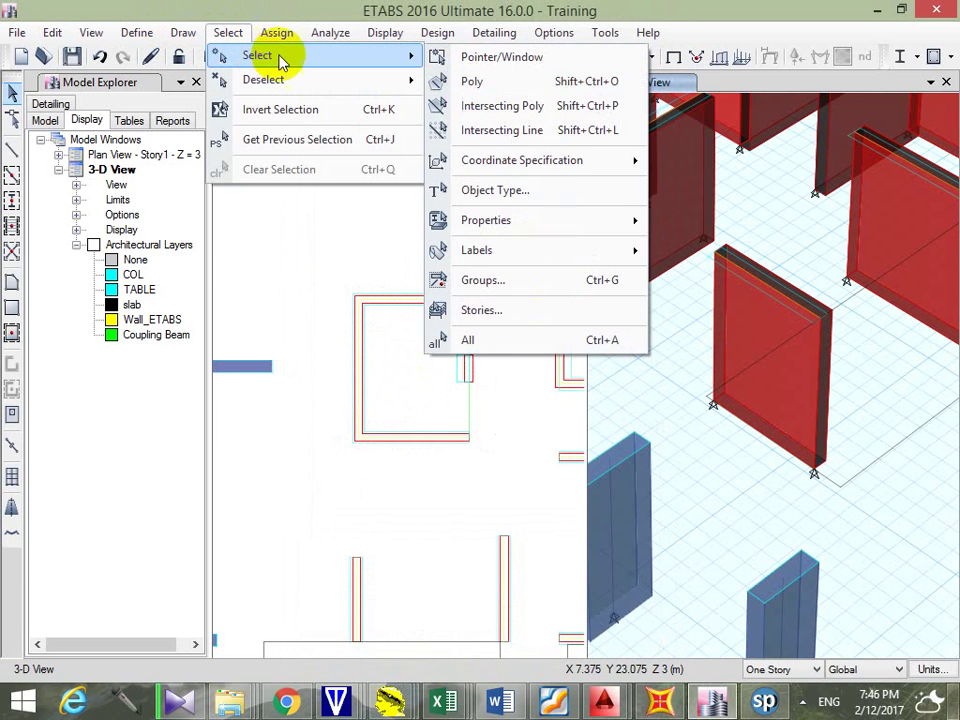
{"action": "mouse_move", "coordinate": [621, 222]}
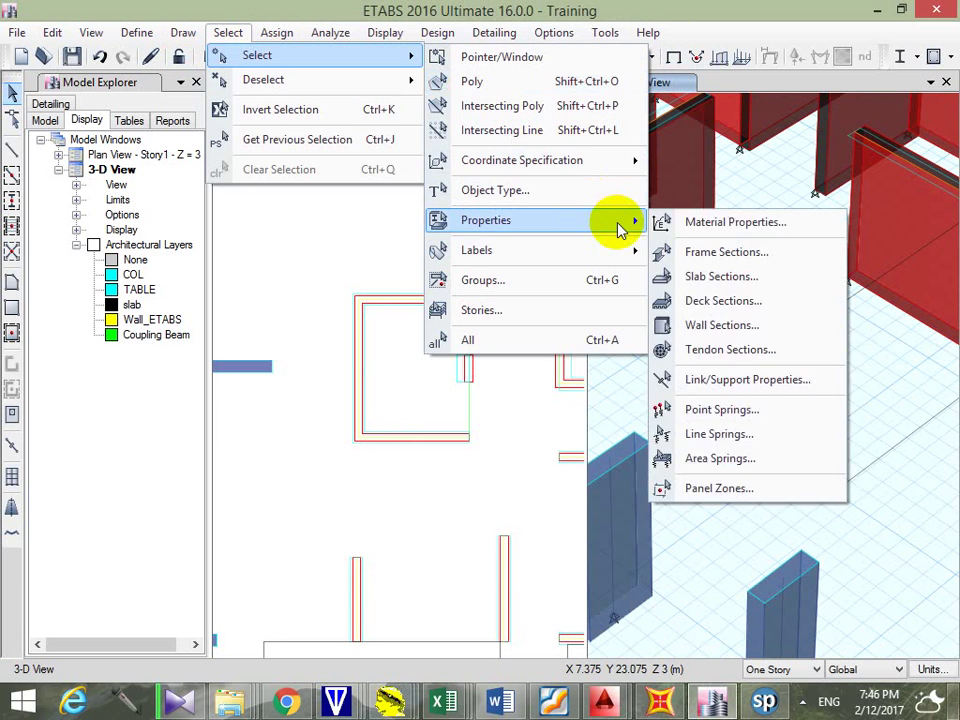
{"action": "left_click", "coordinate": [722, 277]}
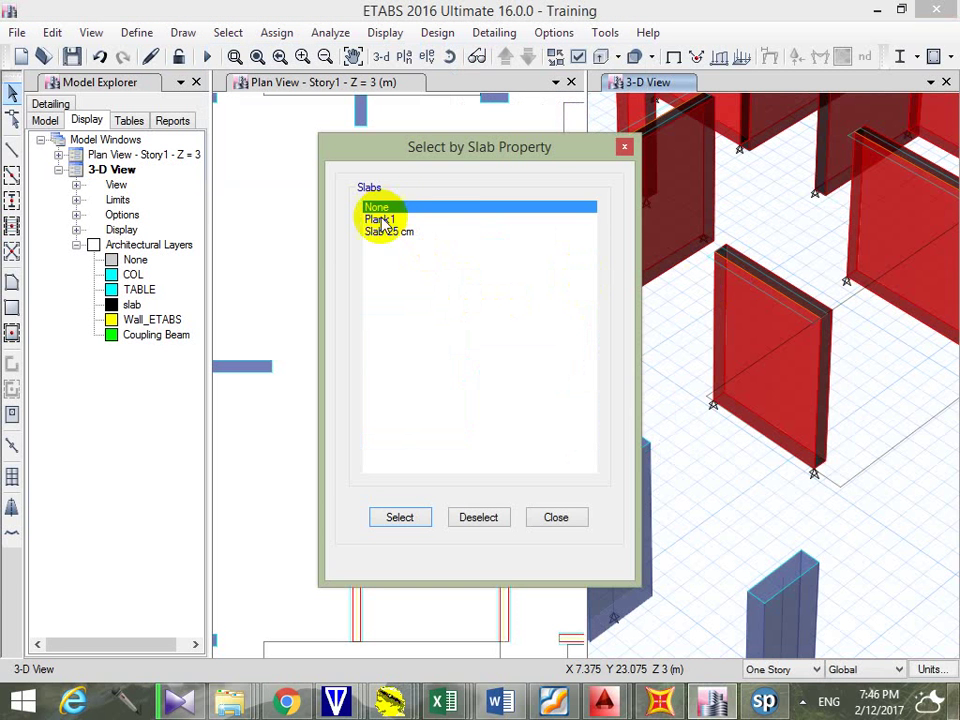
{"action": "left_click", "coordinate": [392, 231]}
{"action": "left_click", "coordinate": [400, 517]}
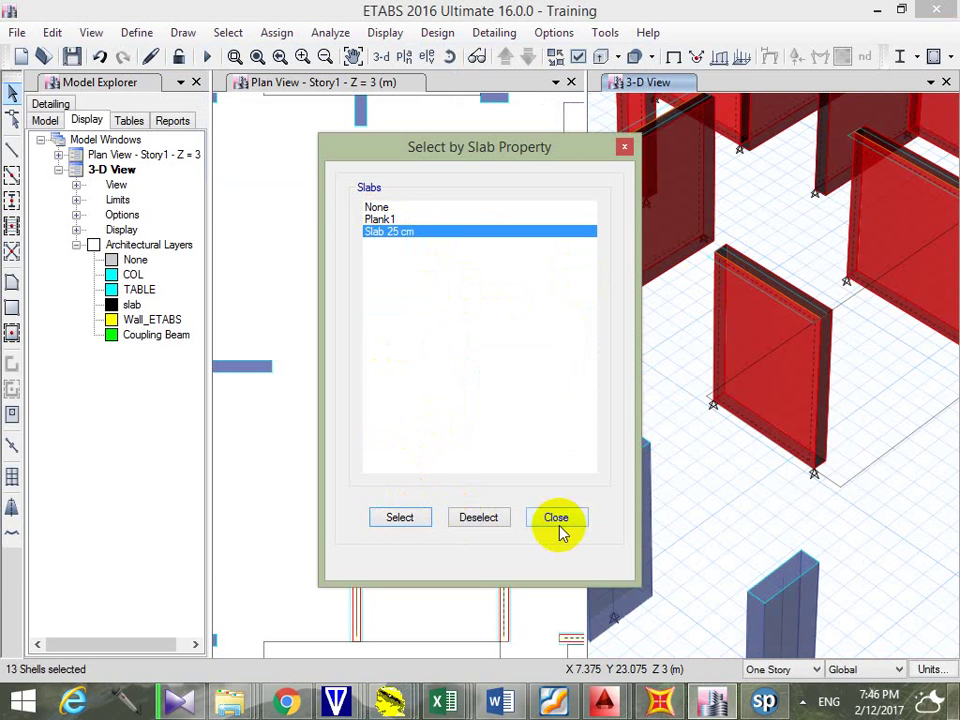
{"action": "left_click", "coordinate": [557, 520]}
Assign the wall section Wall 30cm to the selected shells
{"action": "left_click", "coordinate": [274, 32]}
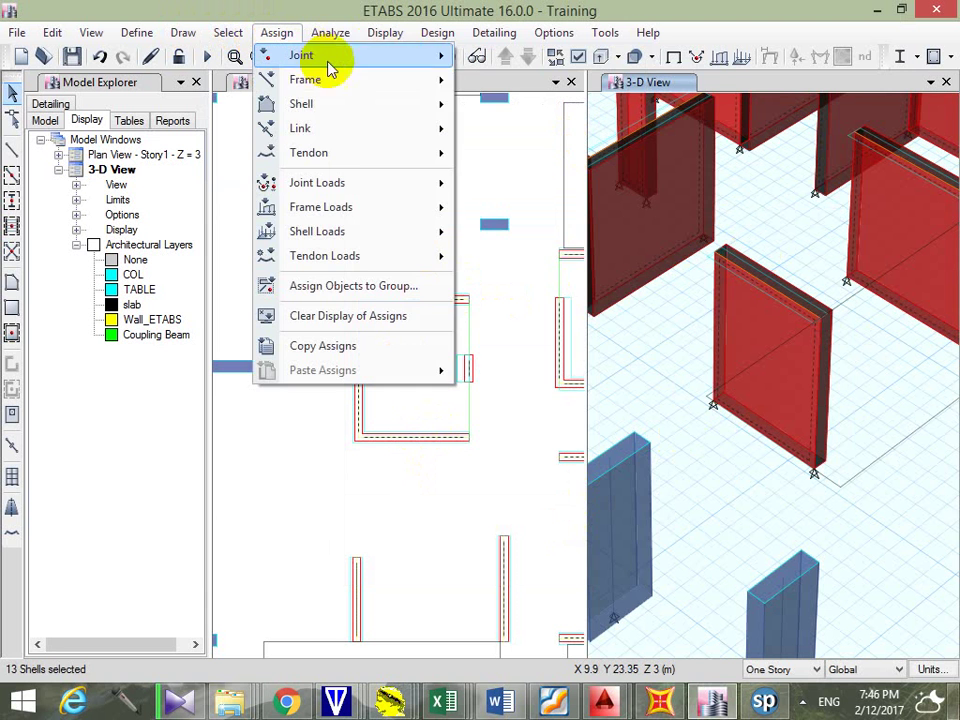
{"action": "mouse_move", "coordinate": [400, 108]}
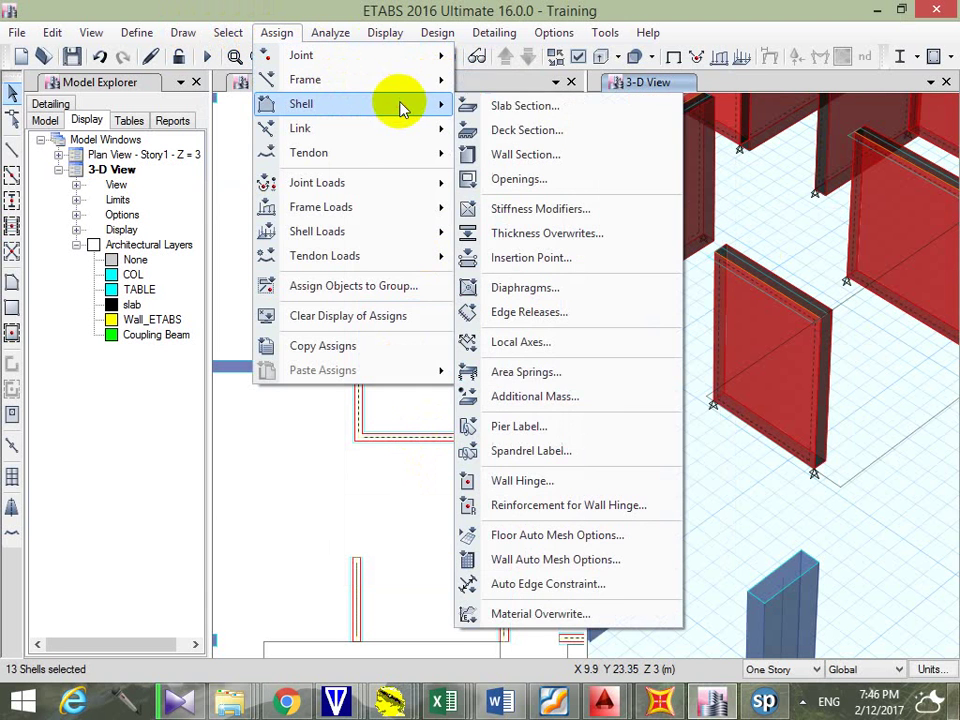
{"action": "left_click", "coordinate": [550, 155]}
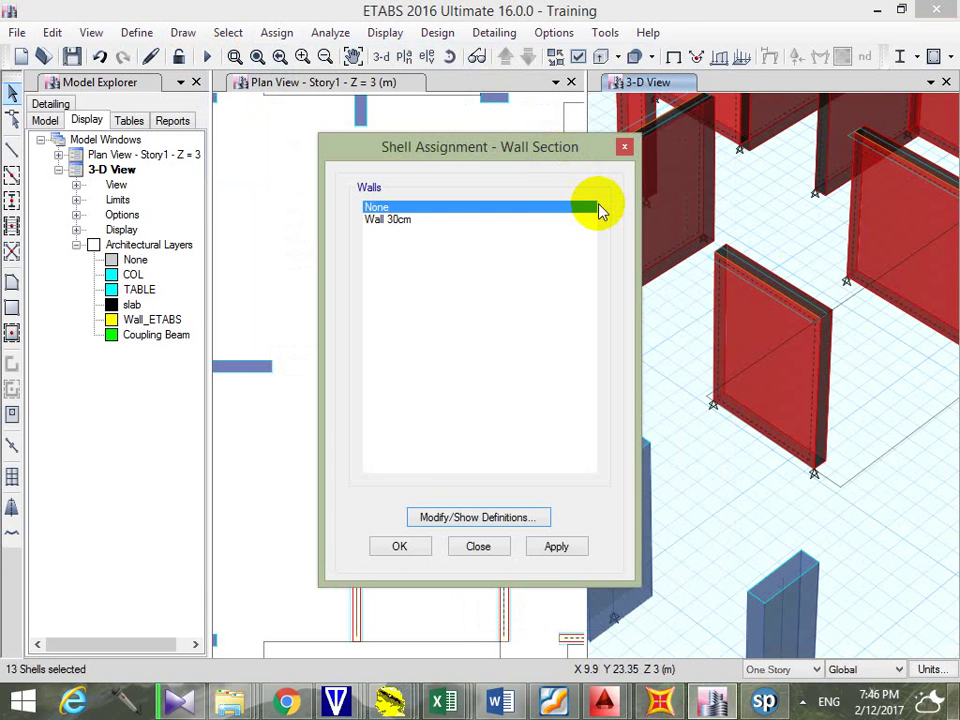
{"action": "left_click", "coordinate": [422, 219]}
{"action": "left_click", "coordinate": [398, 550]}
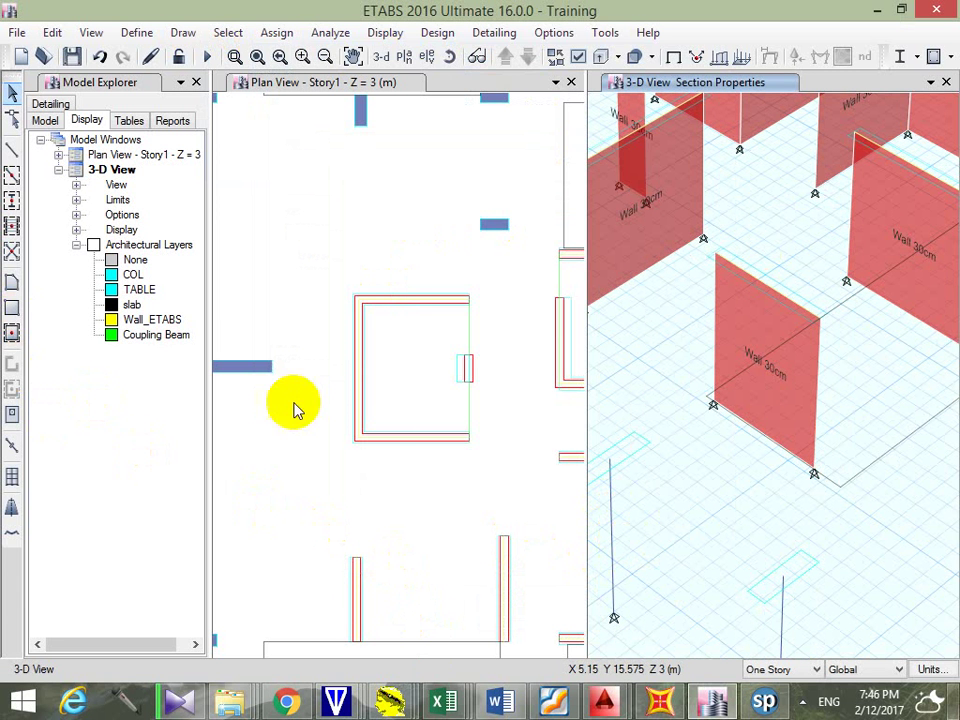
Draw a Wall 30cm spandrel with depth below 1 m from the small wall piece to the left core's lower wall corner
{"action": "left_click", "coordinate": [264, 456]}
{"action": "left_click", "coordinate": [12, 366]}
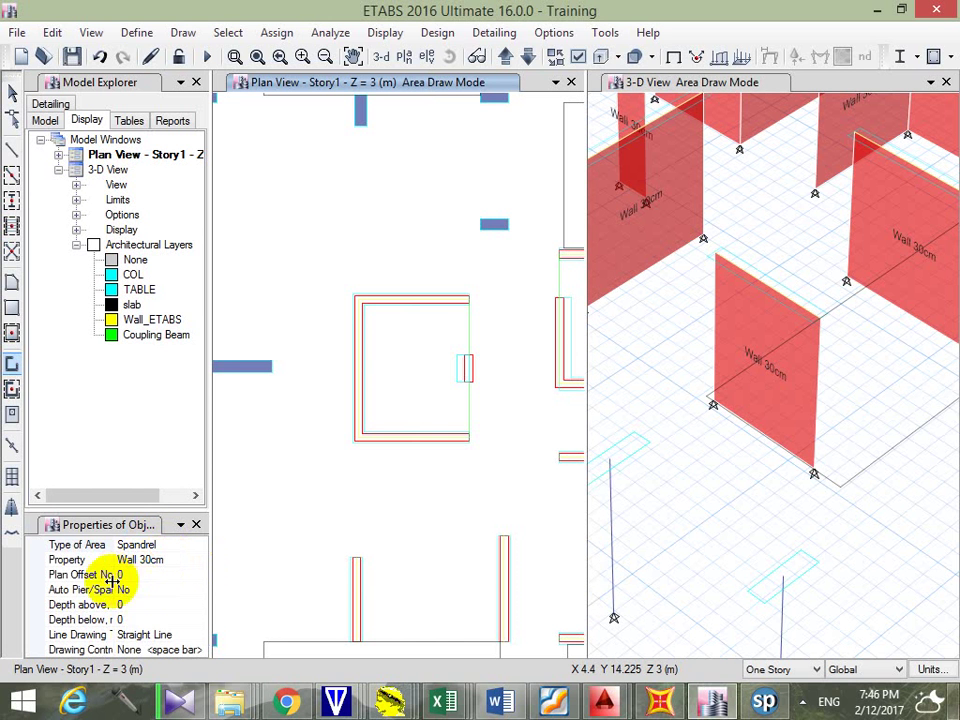
{"action": "left_click", "coordinate": [138, 619]}
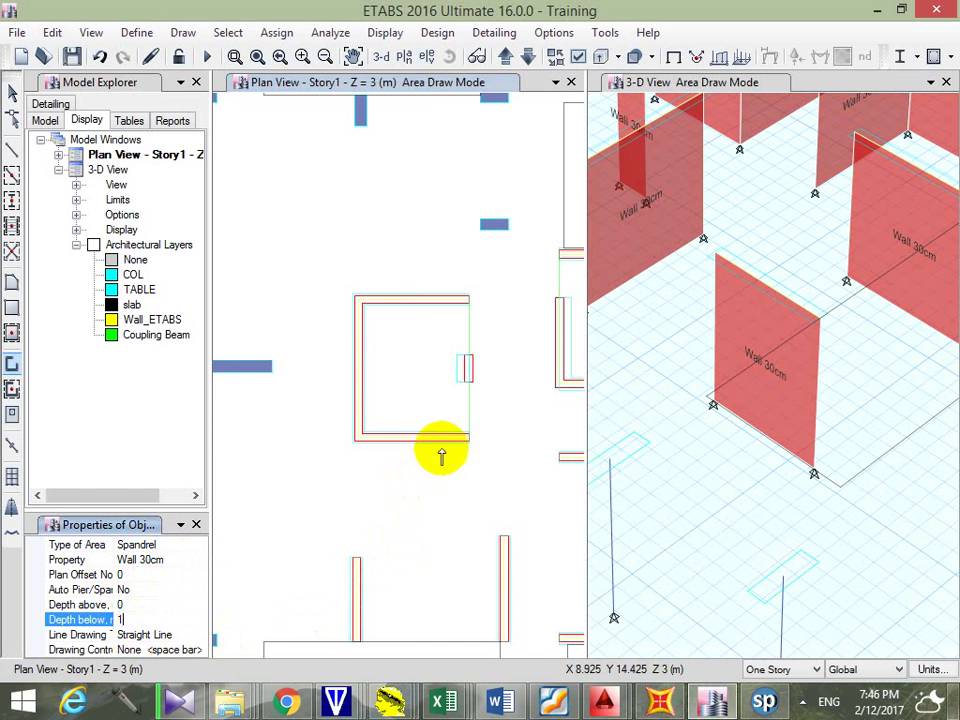
{"action": "key", "text": "Escape"}
{"action": "middle_click_drag", "start_coordinate": [439, 450], "coordinate": [469, 471]}
{"action": "scroll", "coordinate": [518, 468], "scroll_direction": "up", "scroll_amount": 5}
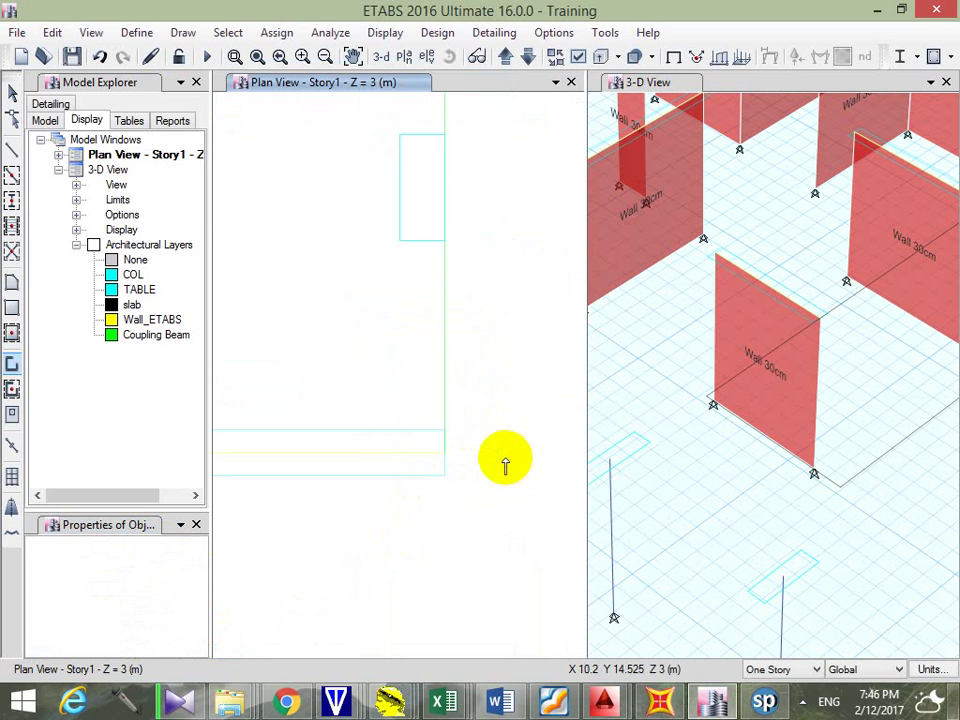
{"action": "left_click", "coordinate": [442, 242]}
{"action": "left_click", "coordinate": [443, 455]}
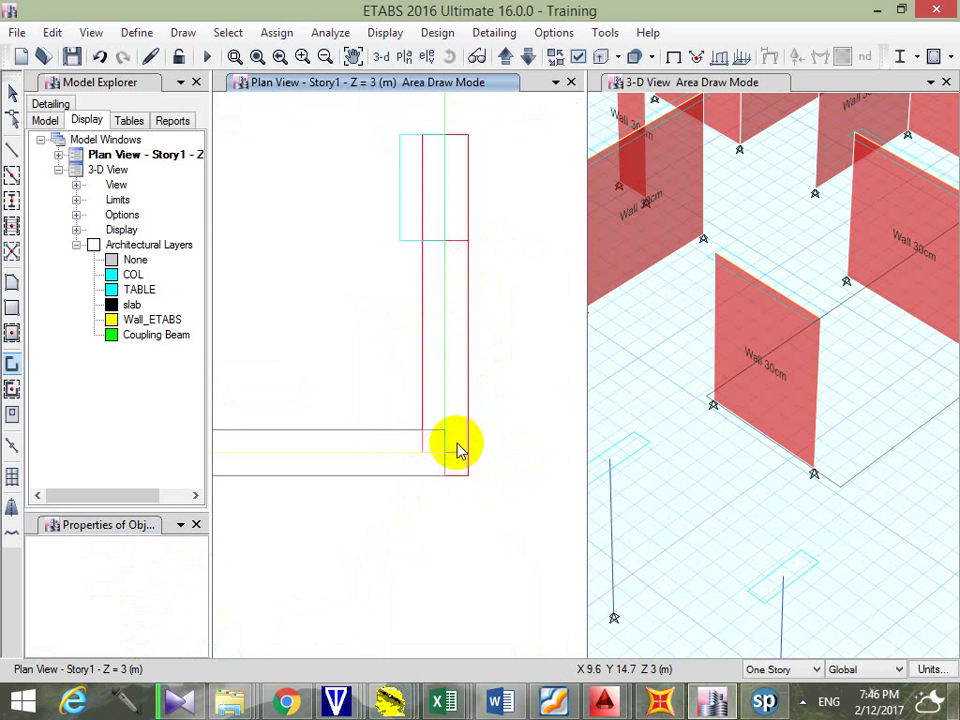
Draw a matching spandrel from the left core's upper wall corner to the small wall piece, and finish drawing
{"action": "middle_click_drag", "start_coordinate": [447, 450], "coordinate": [445, 240]}
{"action": "left_click", "coordinate": [447, 140]}
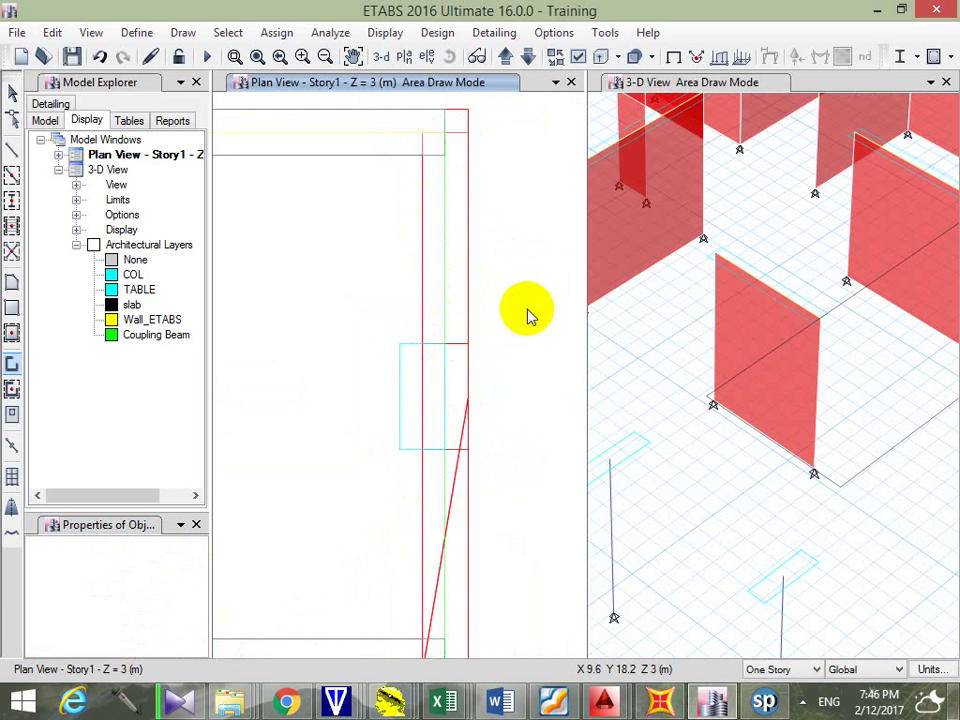
{"action": "key", "text": "Escape"}
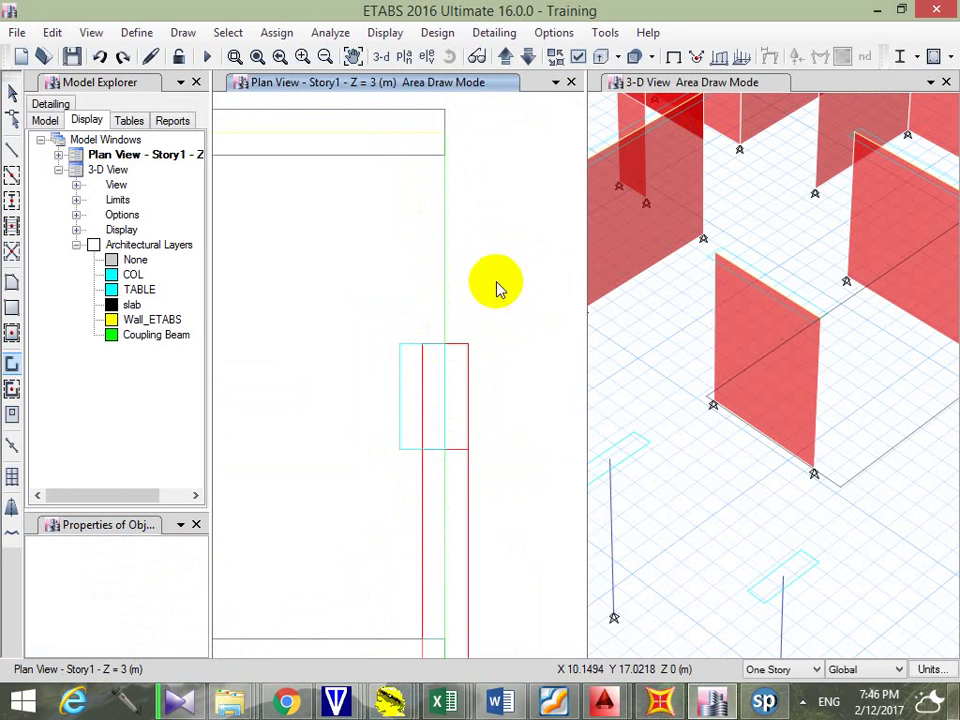
{"action": "left_click", "coordinate": [471, 150]}
{"action": "double_click", "coordinate": [446, 350]}
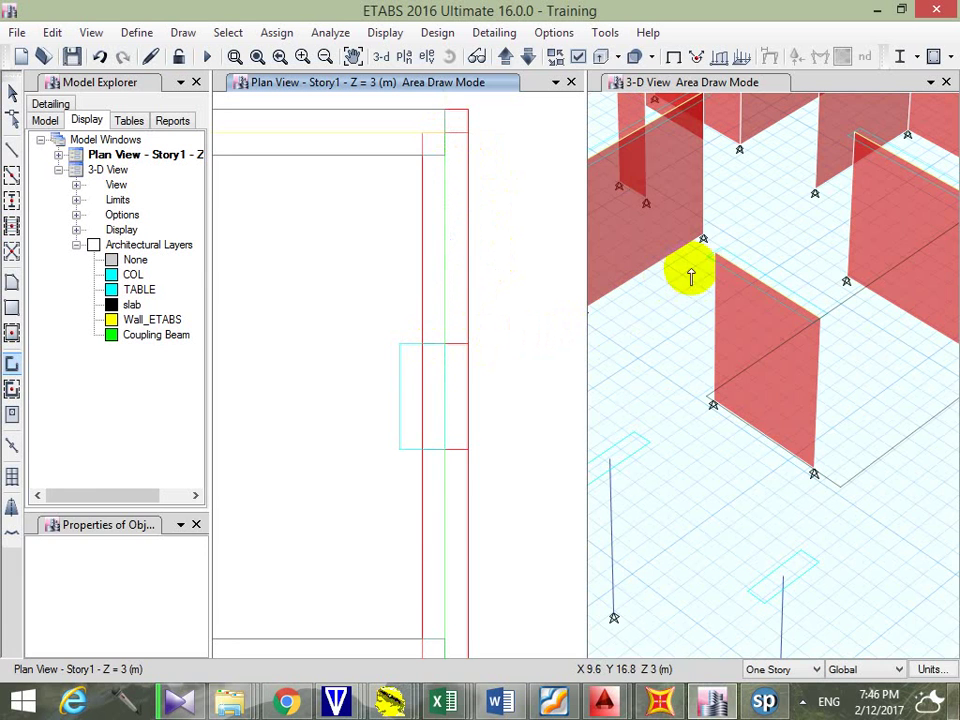
{"action": "key", "text": "Escape"}
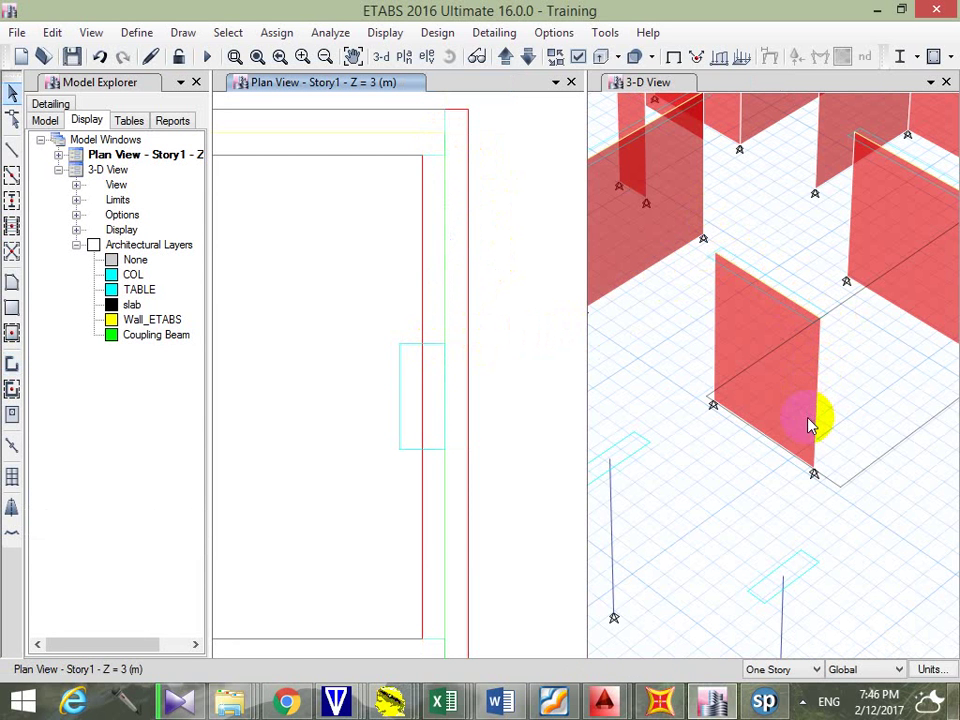
Examine the new spandrels and the core walls in the 3-D view and the Story1 plan
{"action": "left_click", "coordinate": [776, 412]}
{"action": "middle_click_drag", "start_coordinate": [799, 356], "coordinate": [790, 386], "text": "shift"}
{"action": "scroll", "coordinate": [790, 330], "scroll_direction": "down", "scroll_amount": 3}
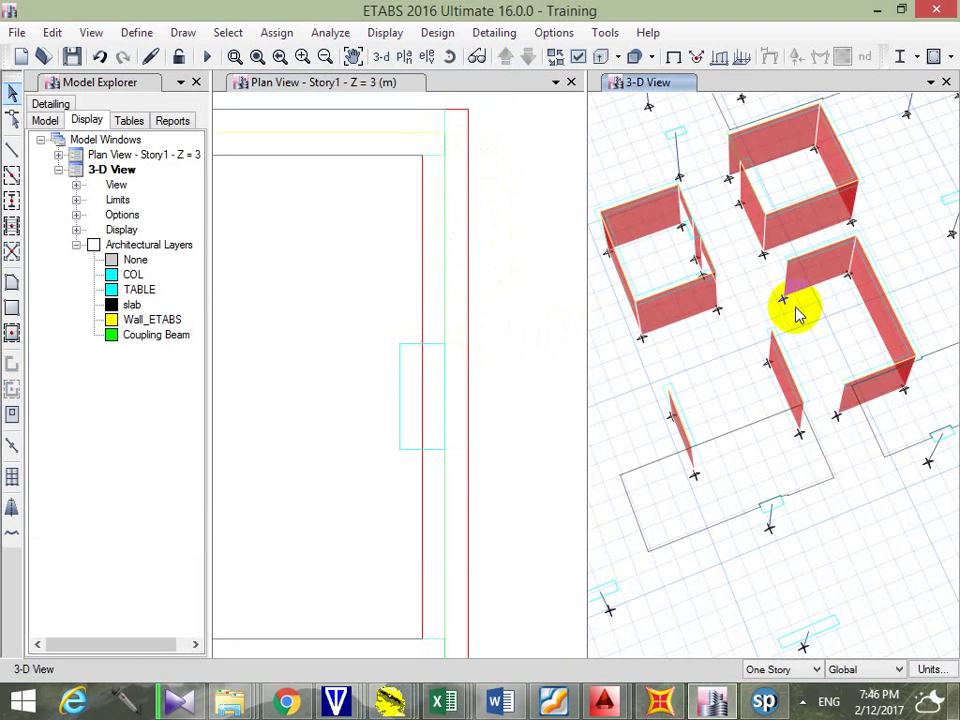
{"action": "mouse_move", "coordinate": [707, 321]}
{"action": "middle_mouse_down", "text": "shift"}
{"action": "mouse_move", "coordinate": [695, 313]}
{"action": "mouse_move", "coordinate": [690, 279]}
{"action": "mouse_move", "coordinate": [765, 195]}
{"action": "middle_mouse_up", "text": "shift"}
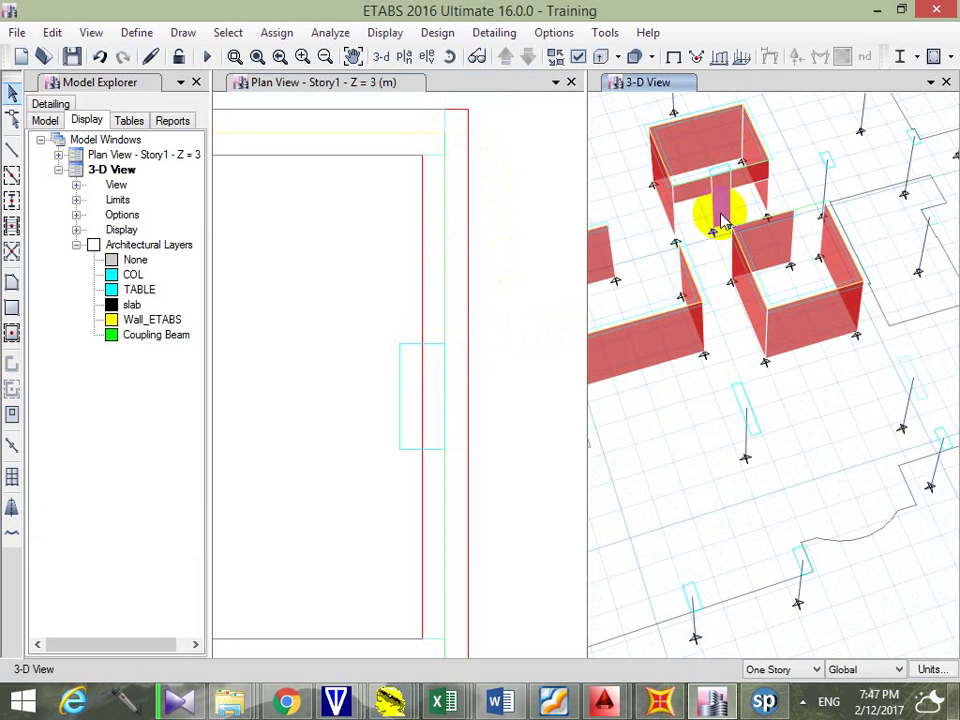
{"action": "scroll", "coordinate": [724, 220], "scroll_direction": "up", "scroll_amount": 3}
{"action": "scroll", "coordinate": [740, 195], "scroll_direction": "down", "scroll_amount": 1}
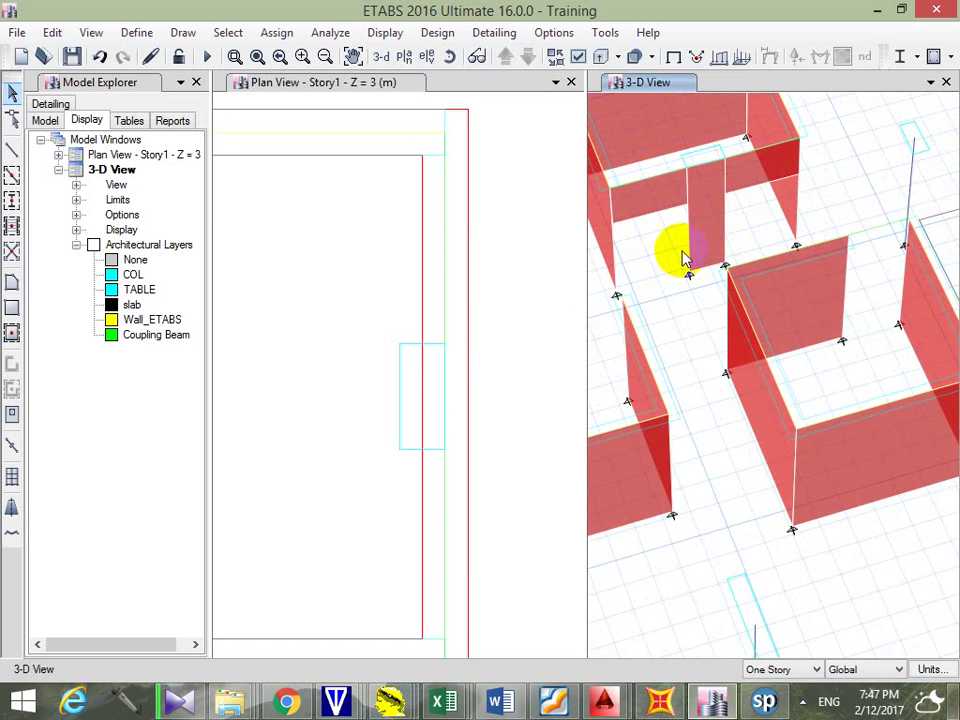
{"action": "scroll", "coordinate": [831, 411], "scroll_direction": "up", "scroll_amount": 2}
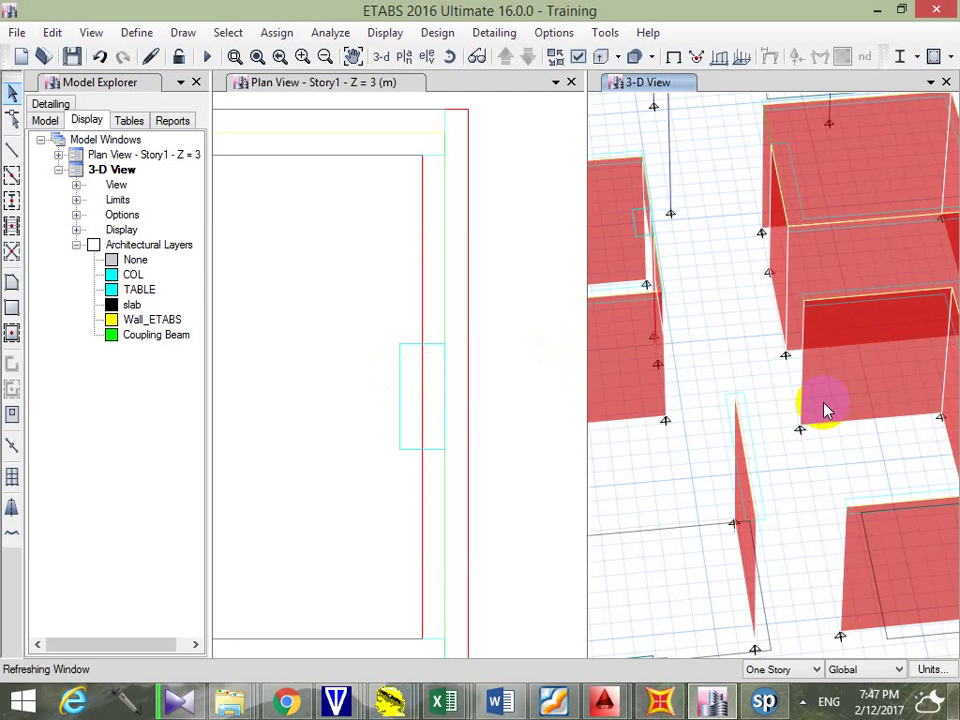
{"action": "left_click", "coordinate": [499, 347]}
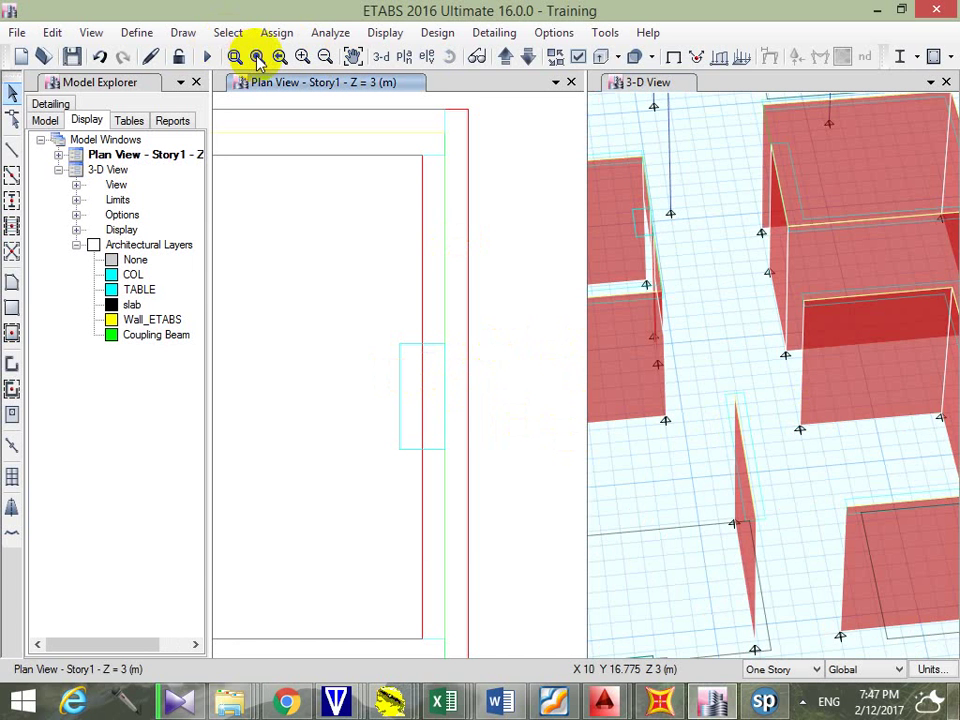
{"action": "left_click", "coordinate": [257, 57]}
{"action": "scroll", "coordinate": [480, 502], "scroll_direction": "up", "scroll_amount": 3}
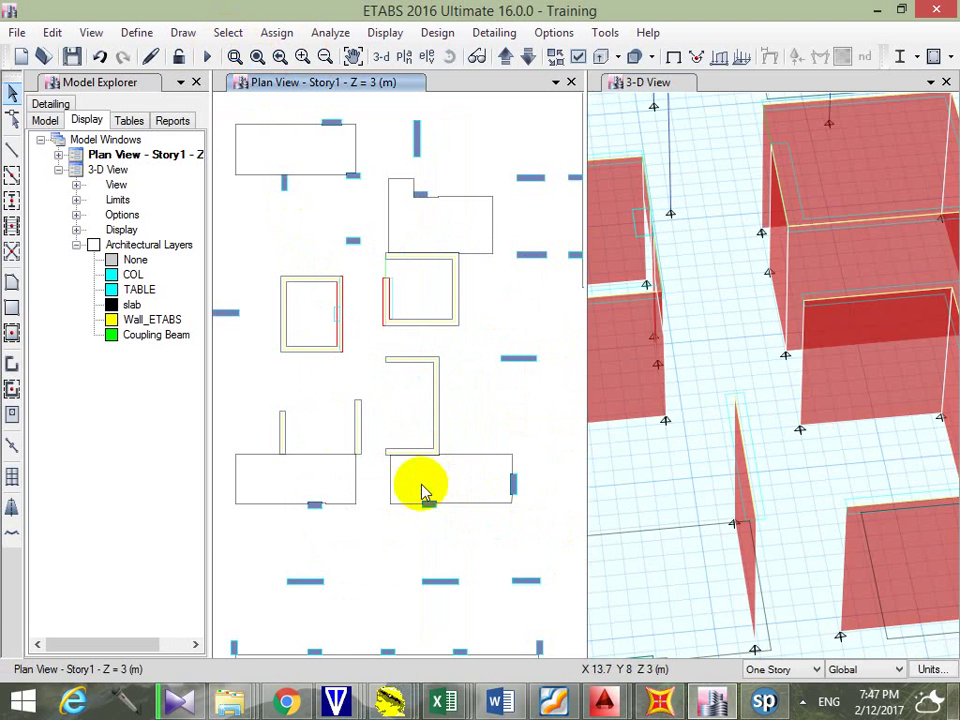
{"action": "left_click", "coordinate": [766, 503]}
{"action": "scroll", "coordinate": [889, 497], "scroll_direction": "up", "scroll_amount": 3}
{"action": "scroll", "coordinate": [881, 491], "scroll_direction": "down", "scroll_amount": 3}
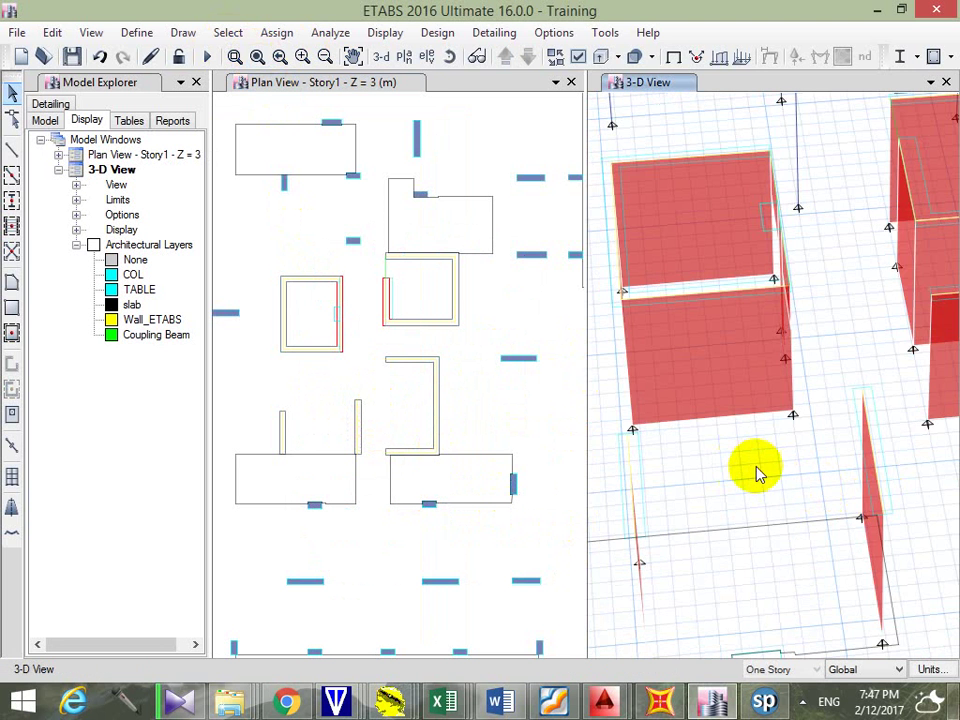
{"action": "scroll", "coordinate": [762, 477], "scroll_direction": "down", "scroll_amount": 2}
{"action": "scroll", "coordinate": [755, 490], "scroll_direction": "down", "scroll_amount": 2}
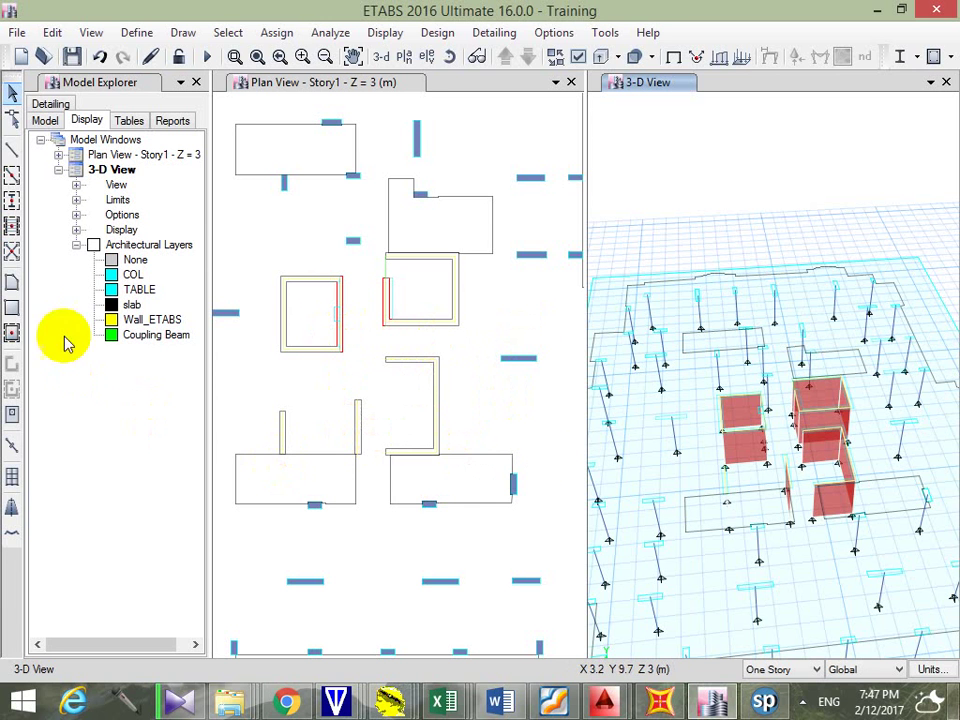
Generate area objects from the slab architectural layer
{"action": "left_click", "coordinate": [130, 304]}
{"action": "right_click", "coordinate": [130, 304]}
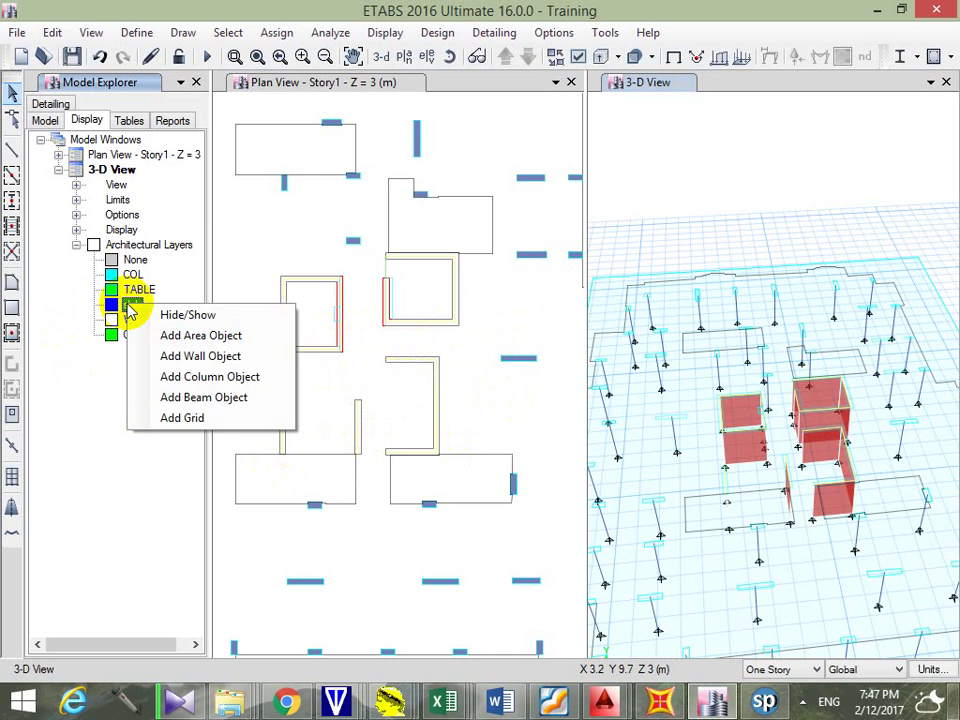
{"action": "left_click", "coordinate": [234, 344]}
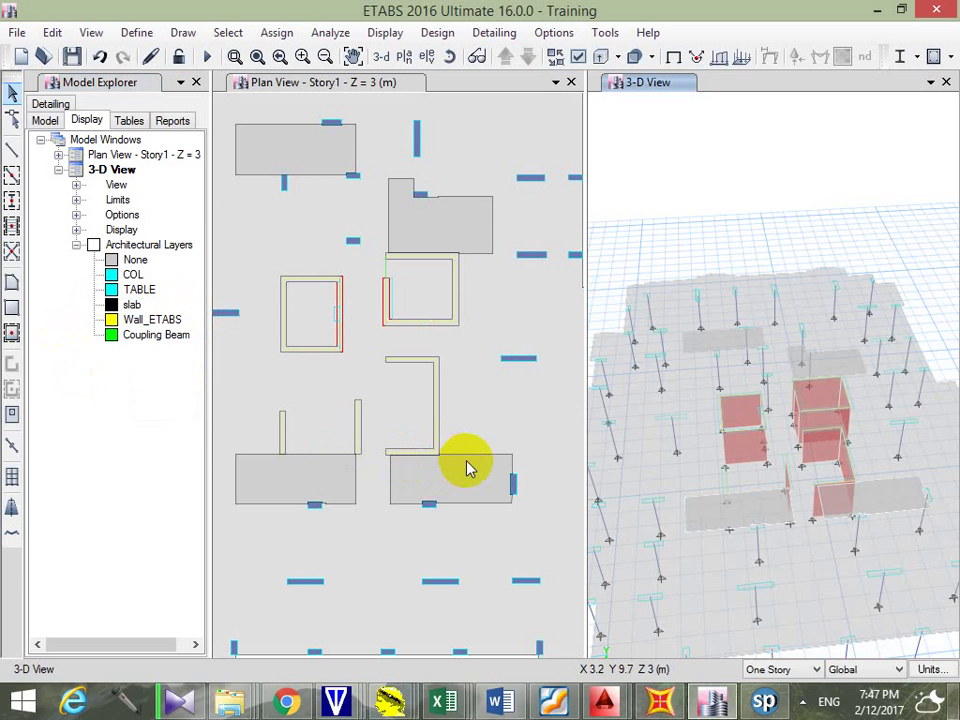
Assign the Slab 25 cm section property to the large main floor slab on Story1
{"action": "scroll", "coordinate": [470, 468], "scroll_direction": "down", "scroll_amount": 3}
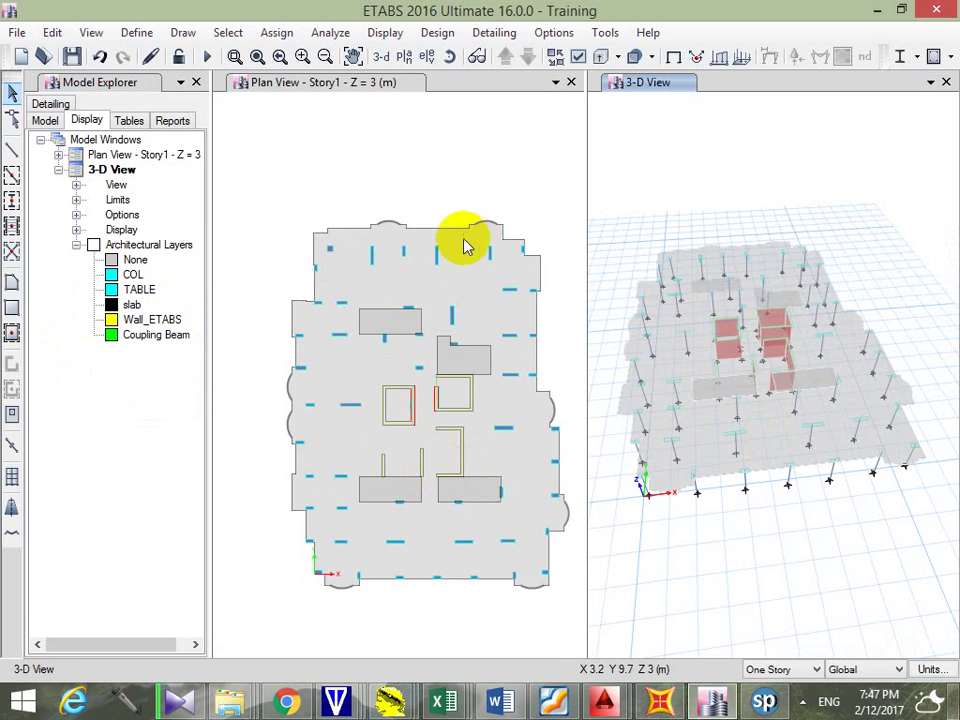
{"action": "scroll", "coordinate": [468, 255], "scroll_direction": "down", "scroll_amount": 2}
{"action": "scroll", "coordinate": [480, 468], "scroll_direction": "up", "scroll_amount": 3}
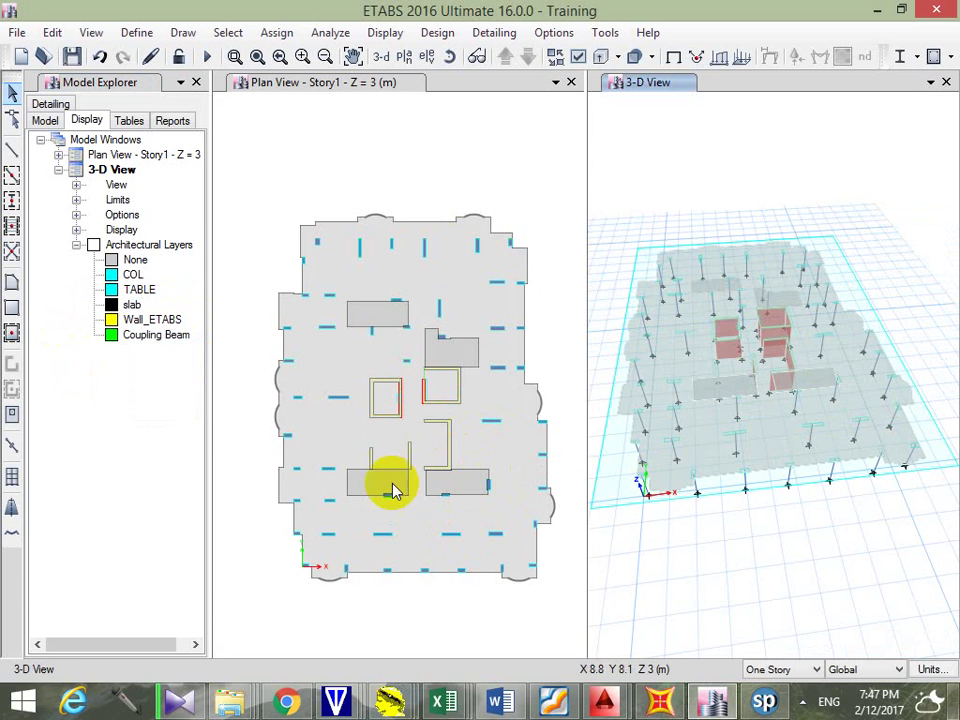
{"action": "right_click", "coordinate": [500, 368]}
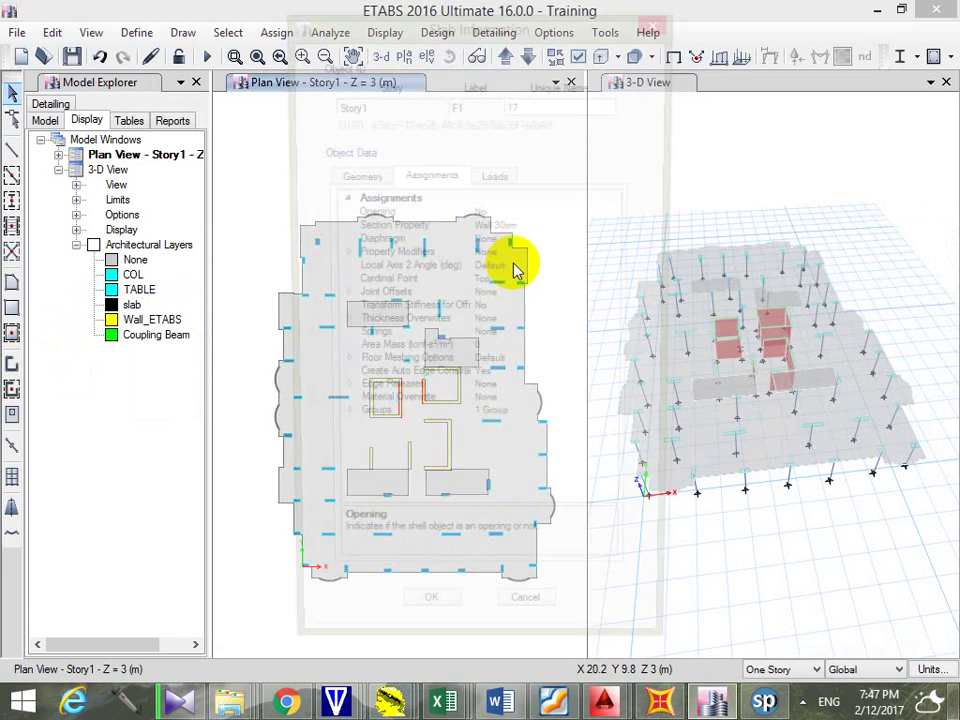
{"action": "left_click", "coordinate": [530, 226]}
{"action": "left_click", "coordinate": [620, 228]}
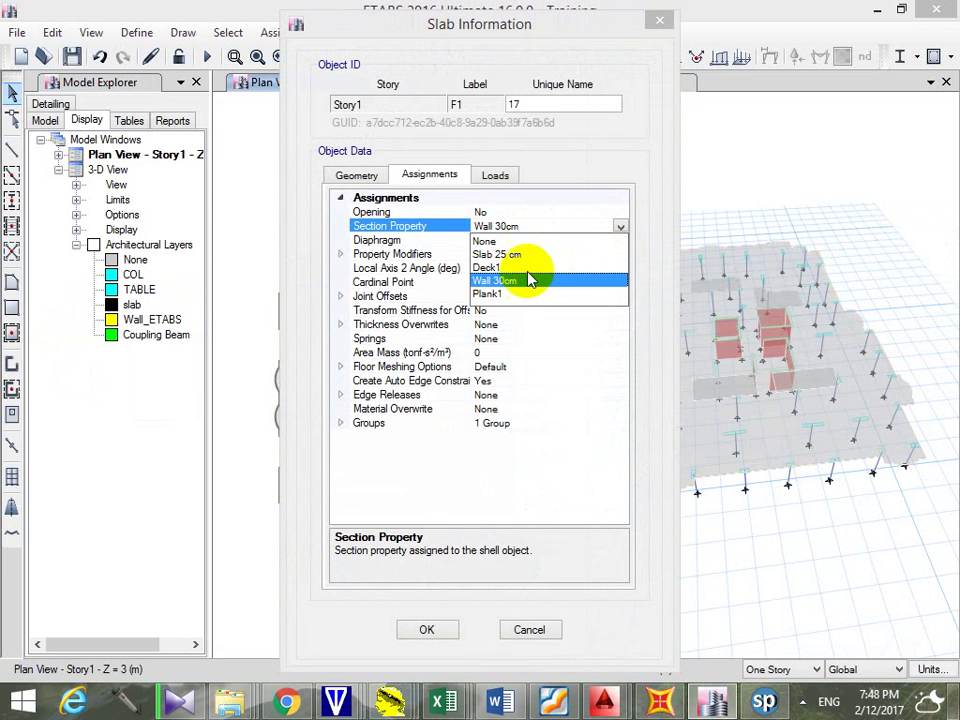
{"action": "left_click", "coordinate": [535, 252]}
{"action": "left_click", "coordinate": [447, 635]}
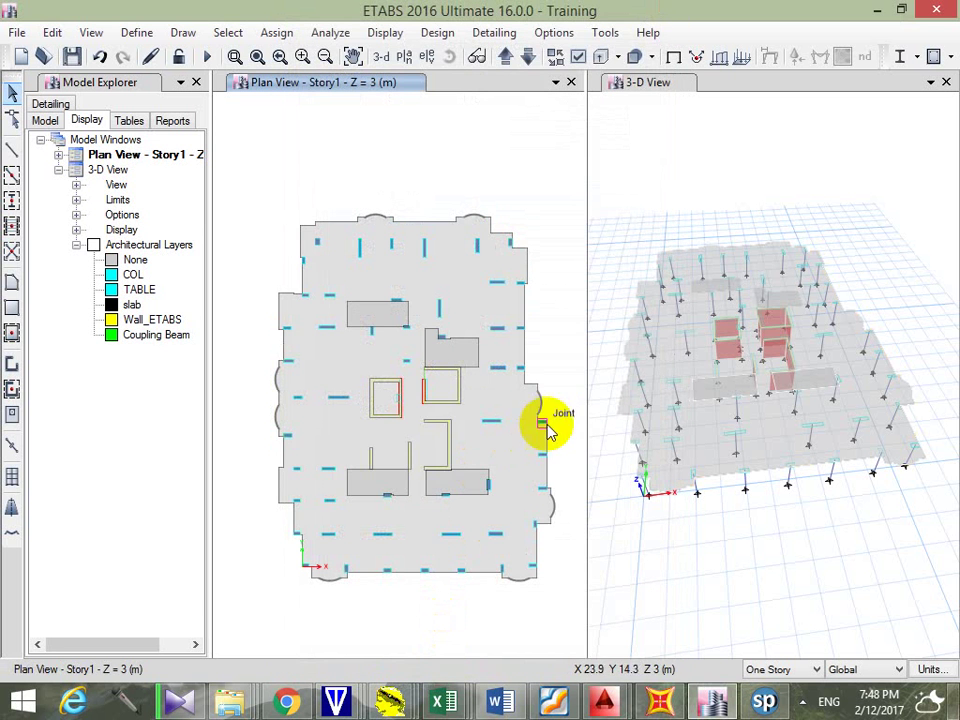
Try to delete the small overlapping slab area just below the U-shaped core
{"action": "scroll", "coordinate": [472, 481], "scroll_direction": "up", "scroll_amount": 3}
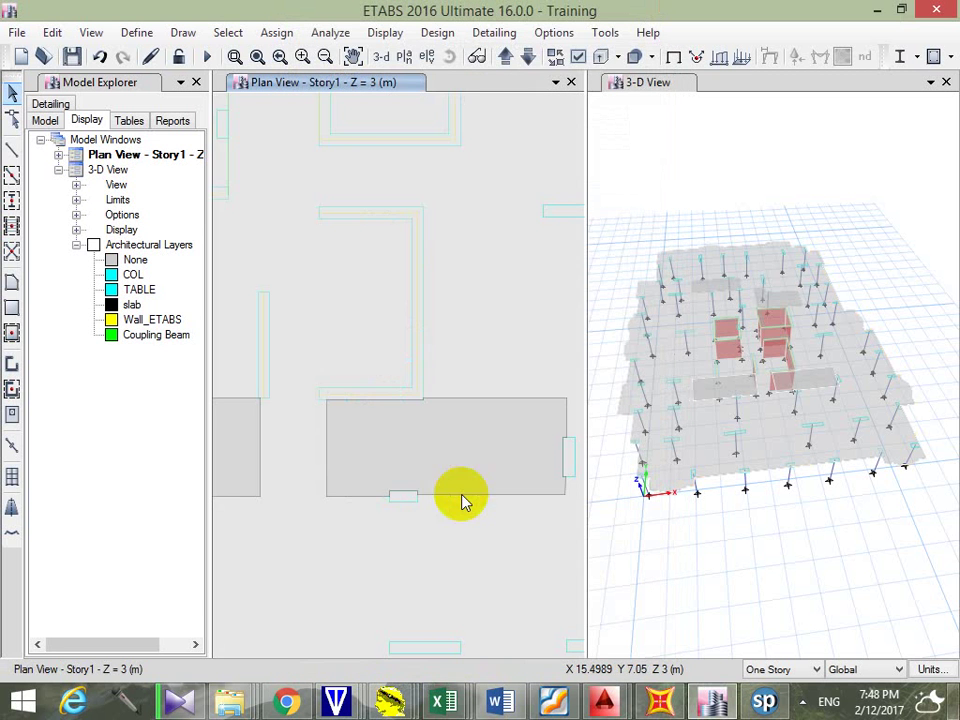
{"action": "left_click", "coordinate": [485, 425]}
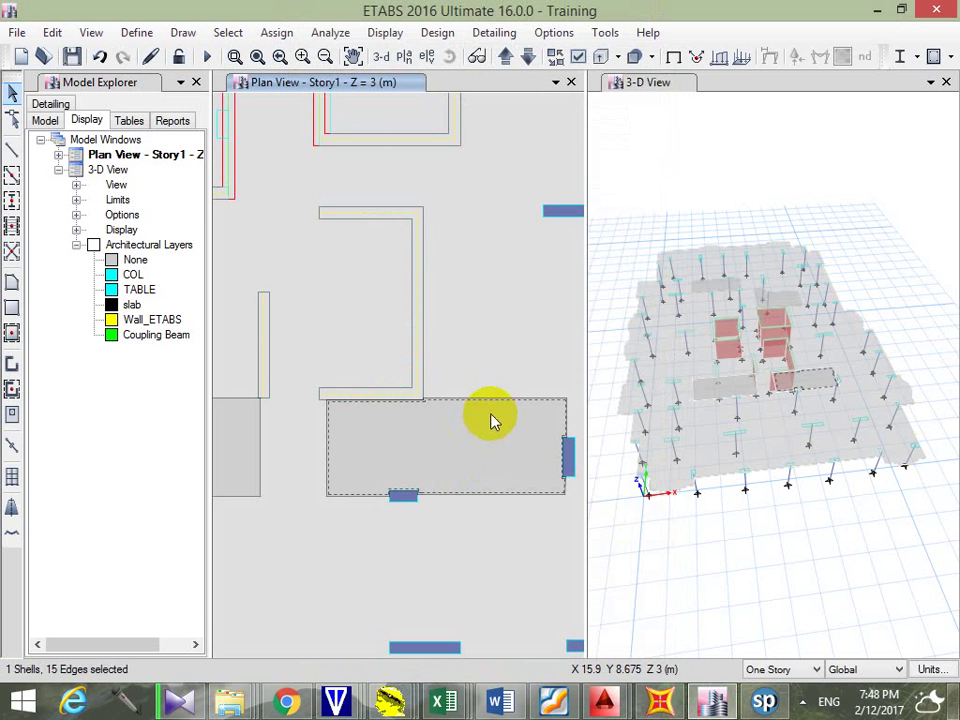
{"action": "left_click", "coordinate": [490, 436]}
{"action": "key", "text": "Delete"}
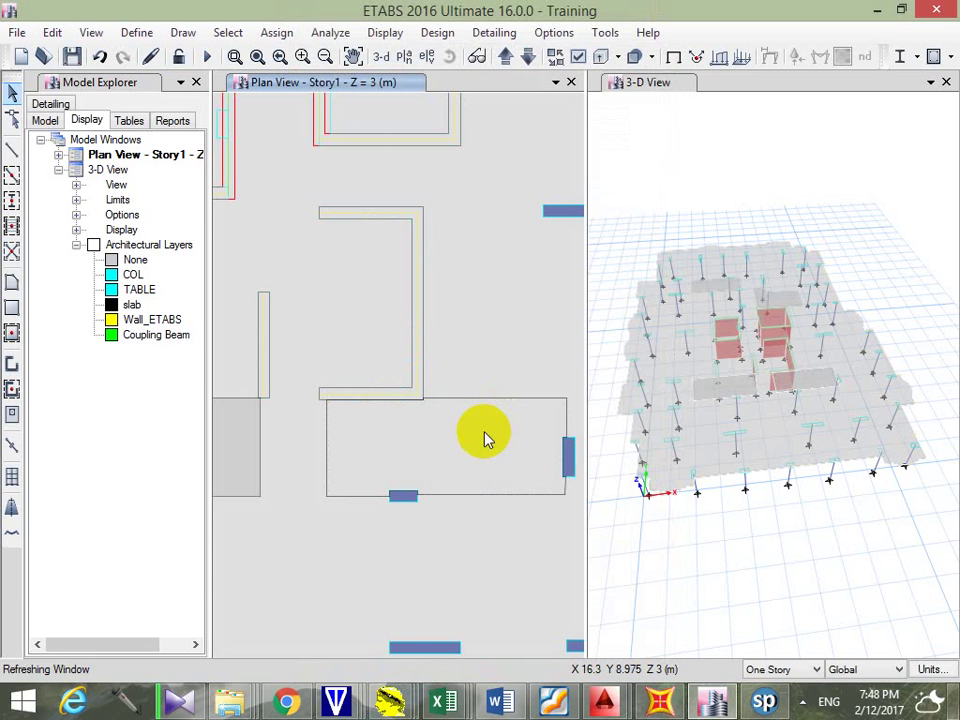
{"action": "left_click", "coordinate": [483, 440]}
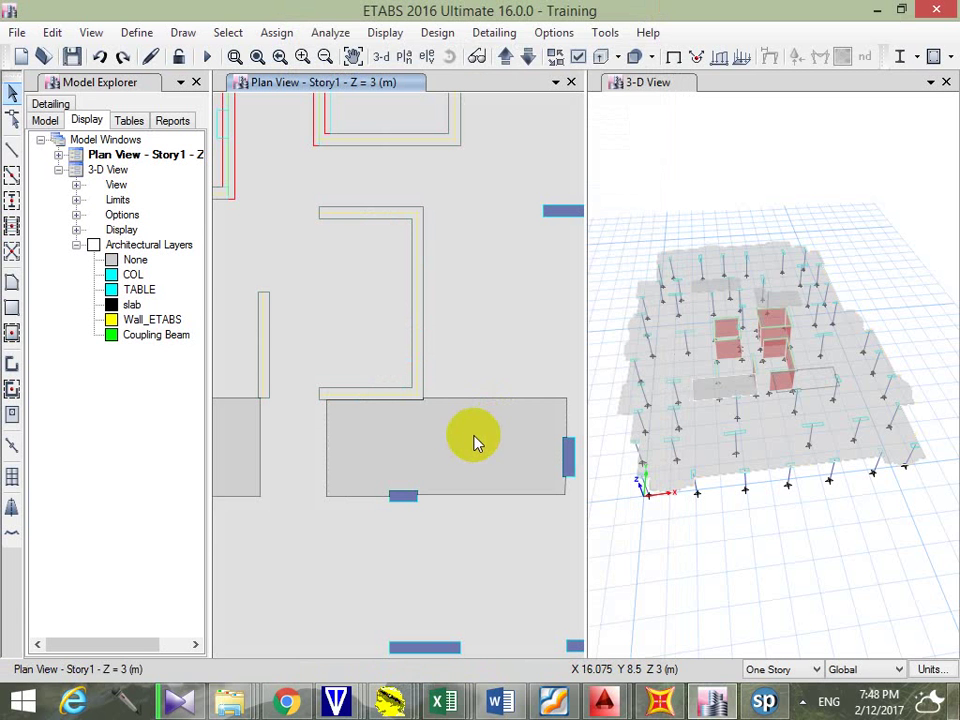
Set Opening to Yes for the small slab area just below the U-shaped core
{"action": "right_click", "coordinate": [444, 453]}
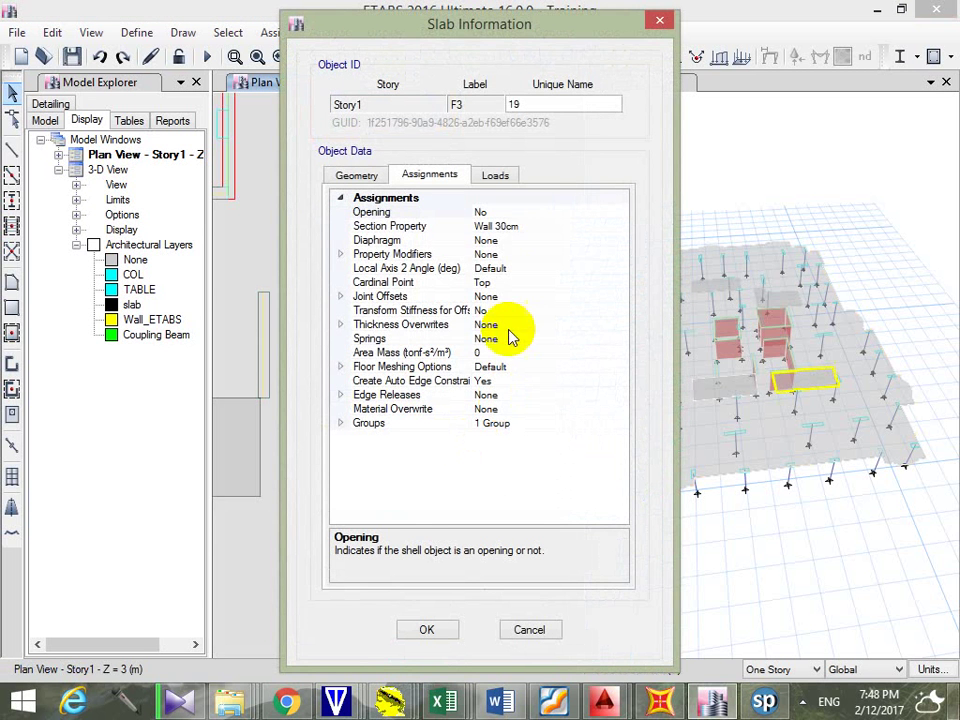
{"action": "left_click", "coordinate": [531, 211]}
{"action": "left_click", "coordinate": [620, 212]}
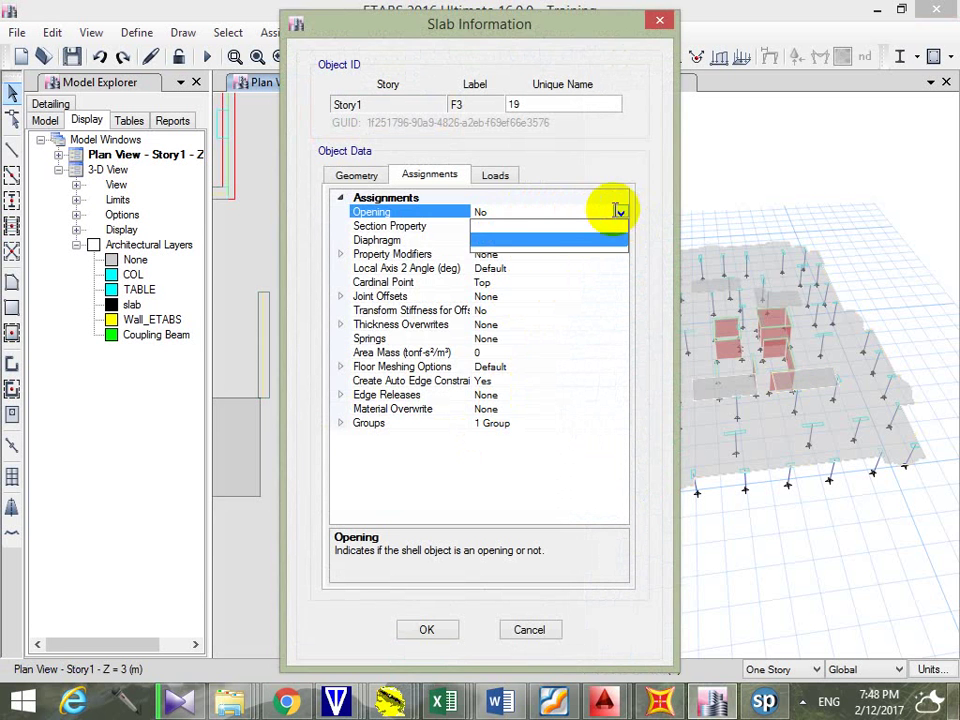
{"action": "left_click", "coordinate": [520, 236]}
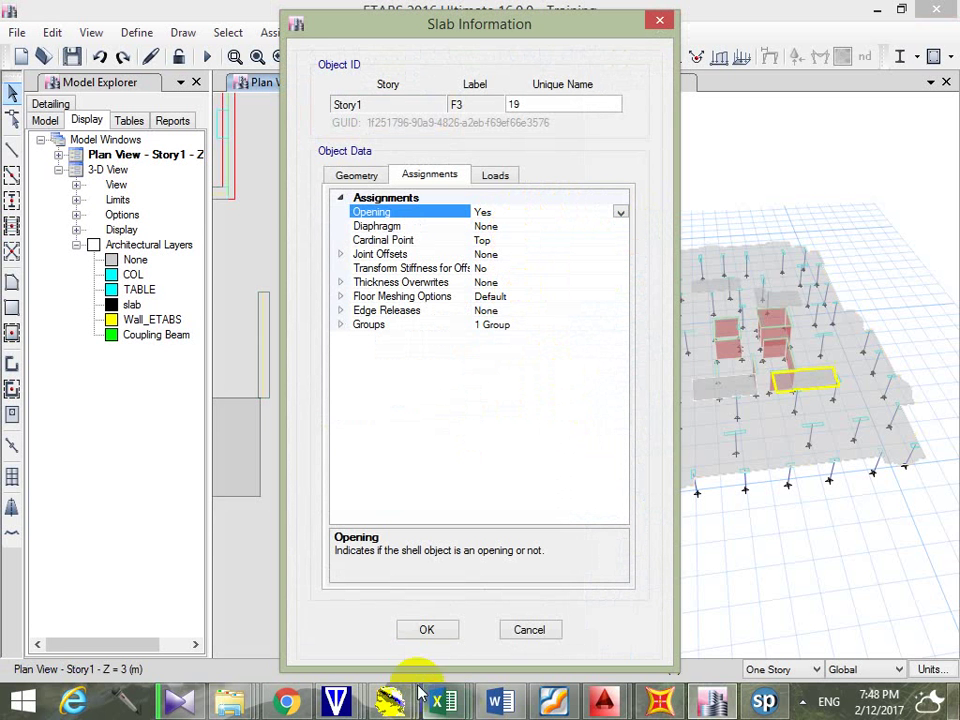
{"action": "left_click", "coordinate": [426, 628]}
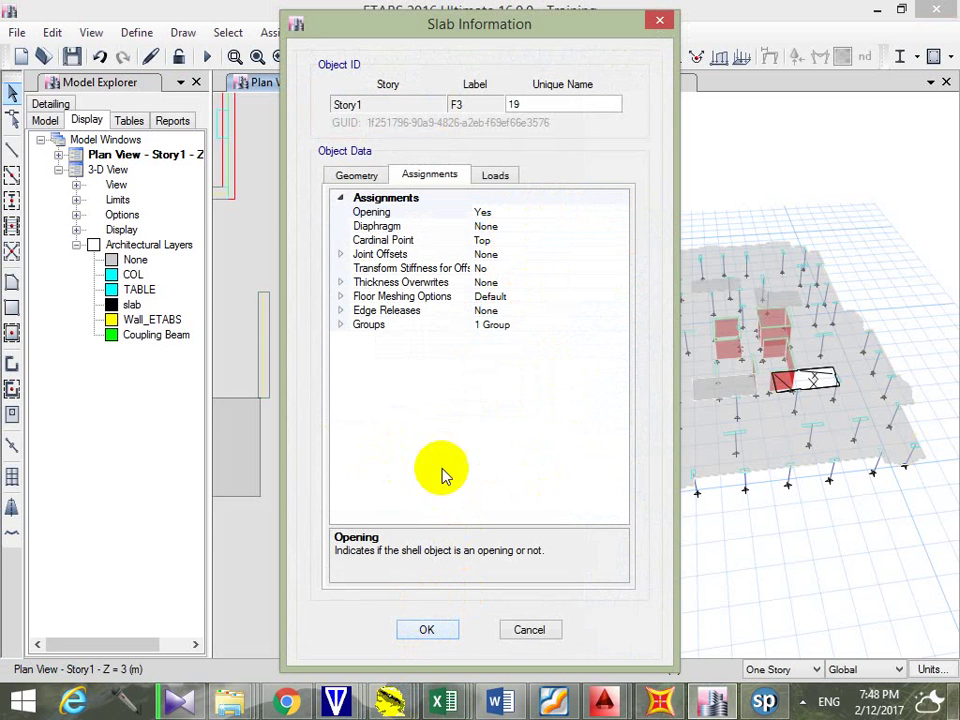
{"action": "left_click", "coordinate": [426, 632]}
Assign the Opening type to the three remaining small slab areas, leaving the main slab out of the selection
{"action": "scroll", "coordinate": [465, 519], "scroll_direction": "down", "scroll_amount": 4}
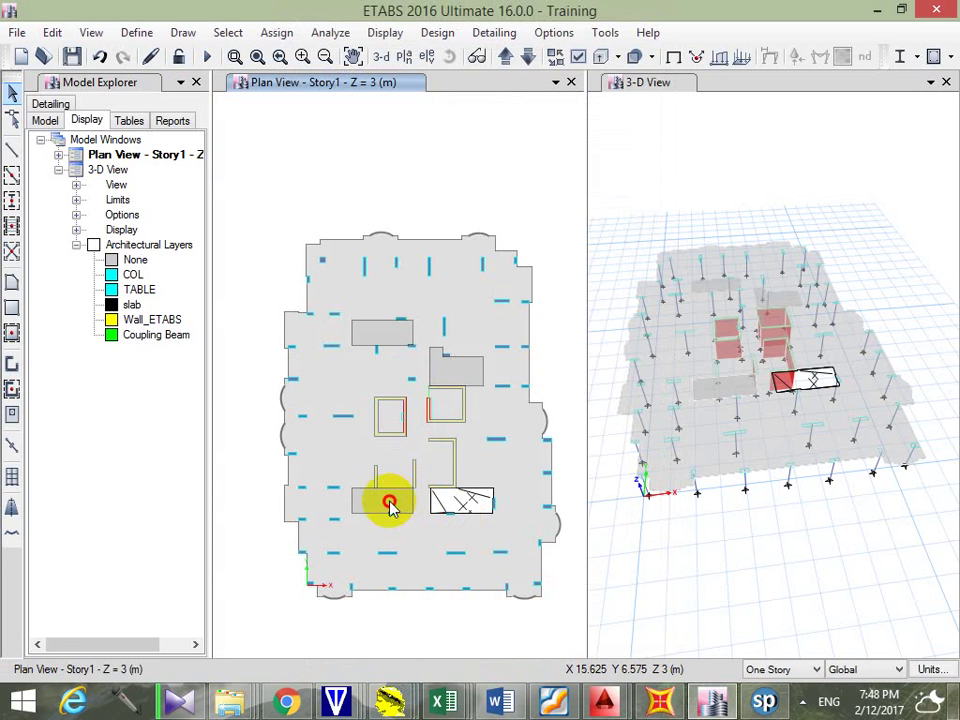
{"action": "left_click", "coordinate": [386, 504]}
{"action": "left_click", "coordinate": [448, 374]}
{"action": "left_click", "coordinate": [360, 333]}
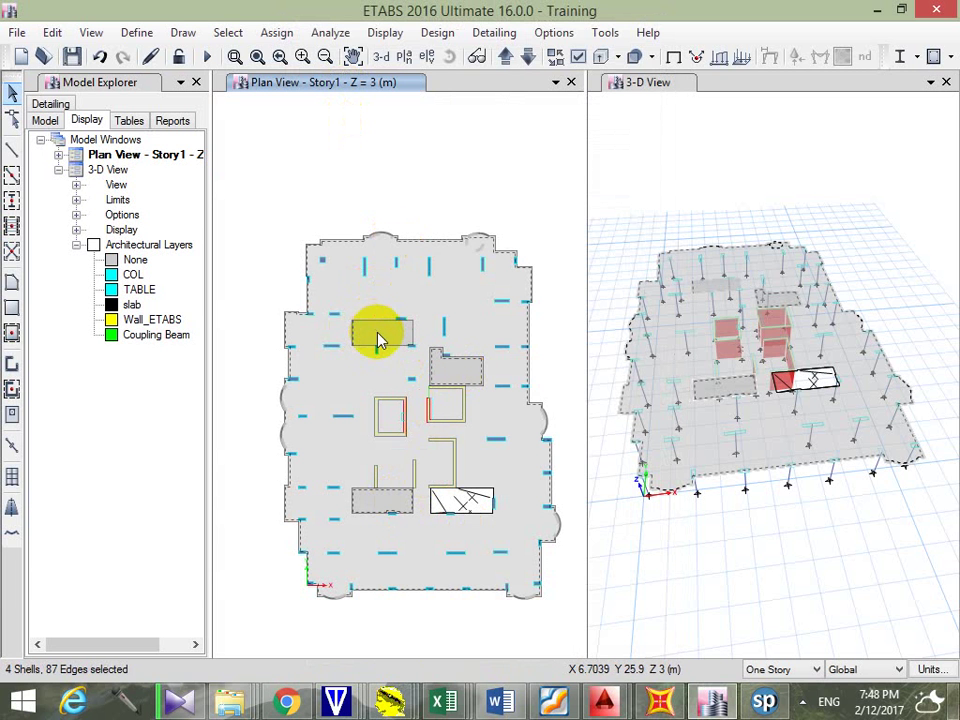
{"action": "left_click", "coordinate": [381, 293]}
{"action": "left_click", "coordinate": [384, 340]}
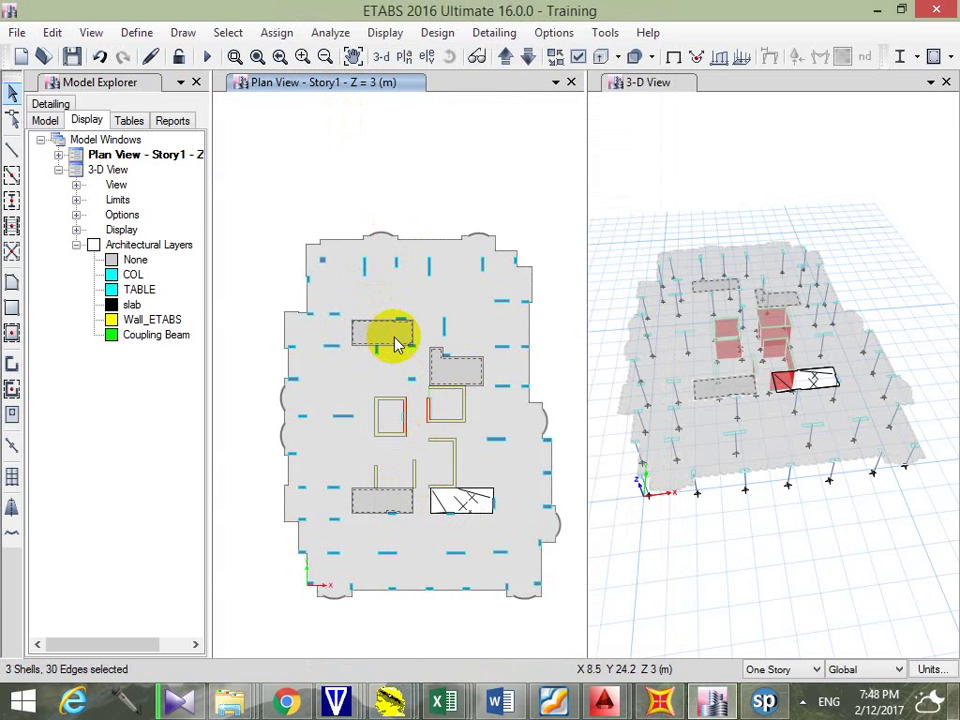
{"action": "left_click", "coordinate": [277, 32]}
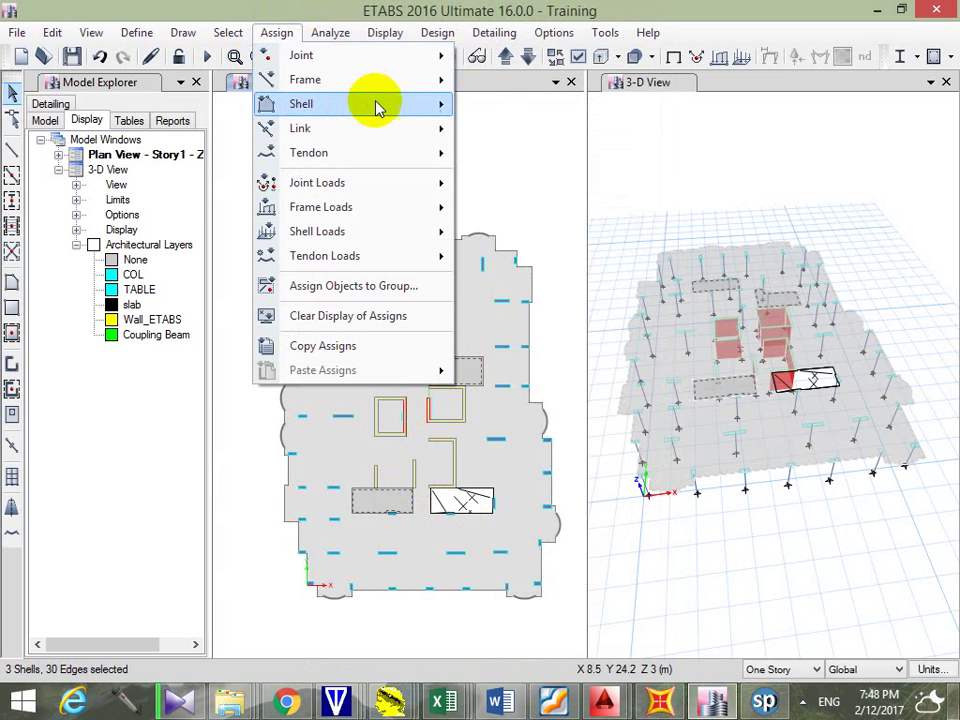
{"action": "mouse_move", "coordinate": [386, 111]}
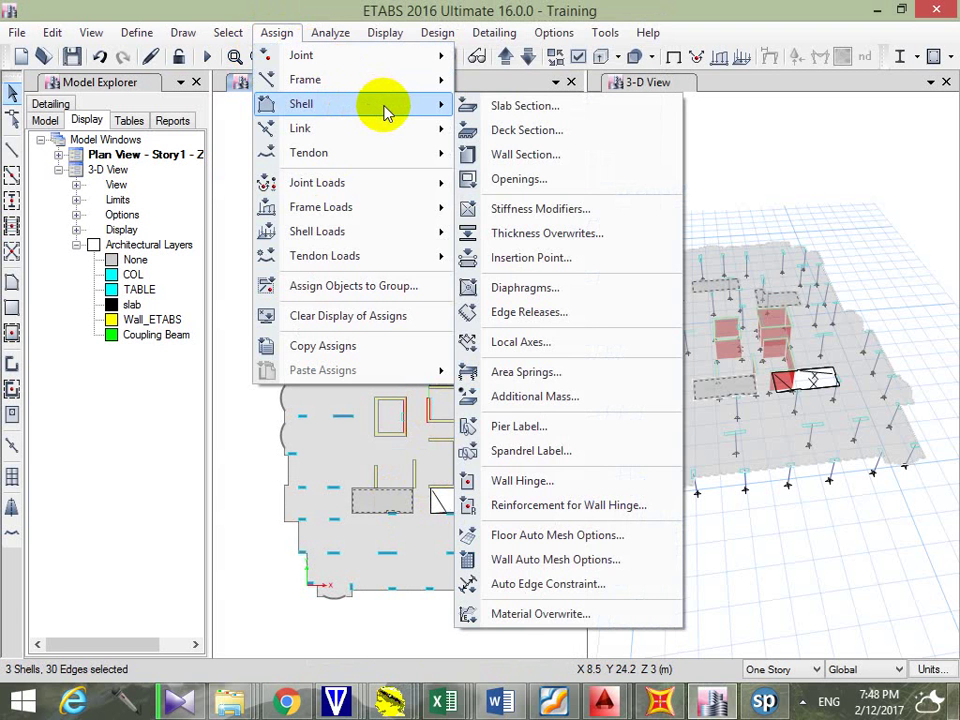
{"action": "left_click", "coordinate": [551, 186]}
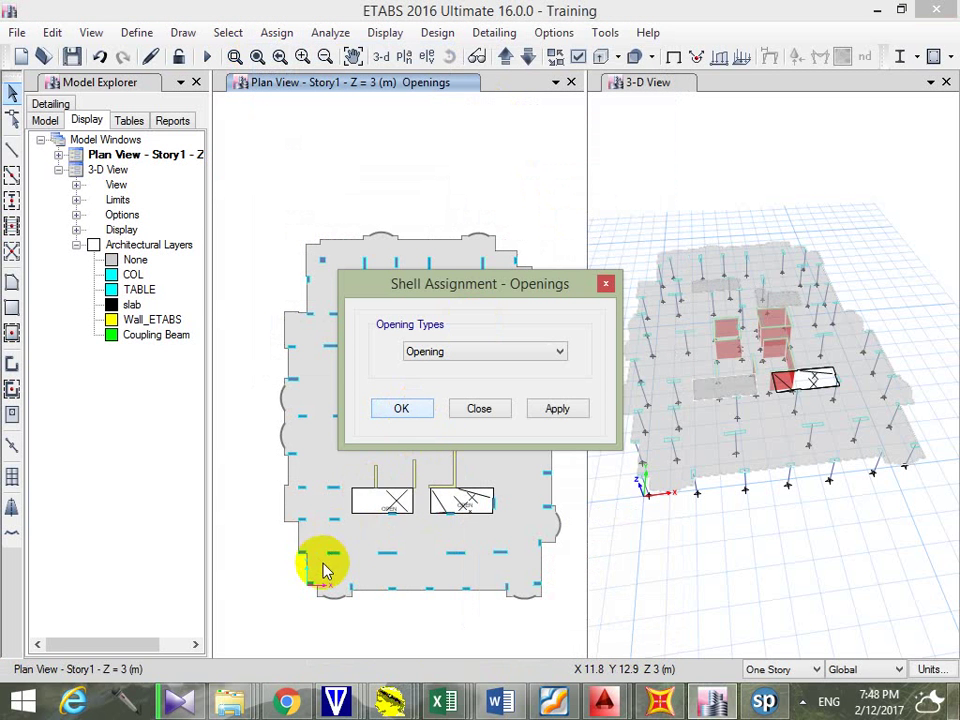
{"action": "left_click", "coordinate": [479, 408]}
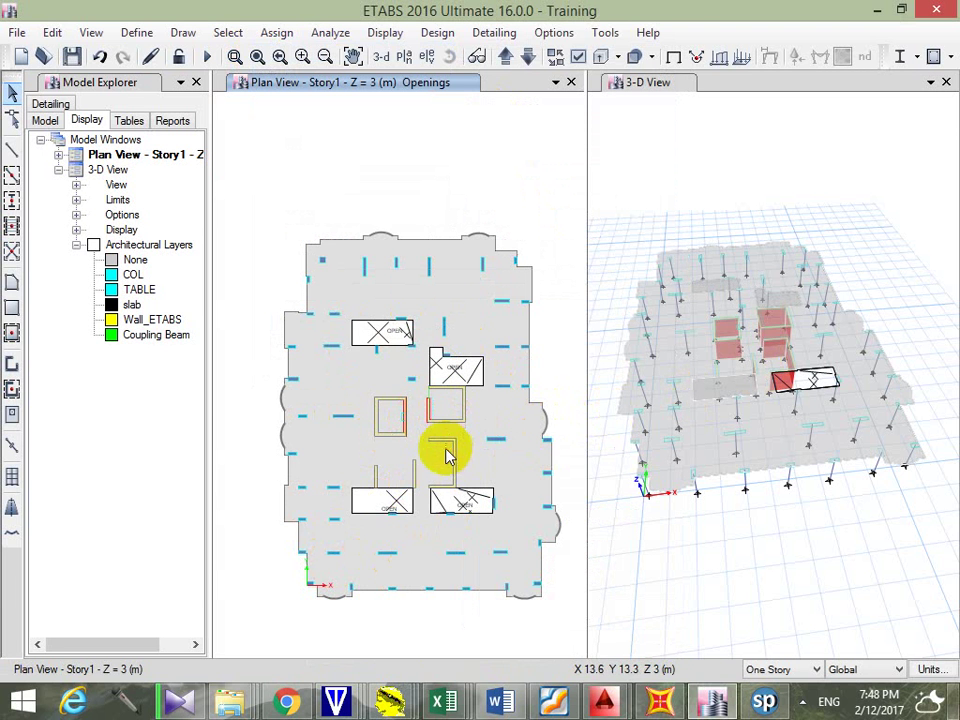
Switch to the Training.dwg plan in AutoCAD and examine which core shafts are shown as openings
{"action": "scroll", "coordinate": [447, 455], "scroll_direction": "up", "scroll_amount": 4}
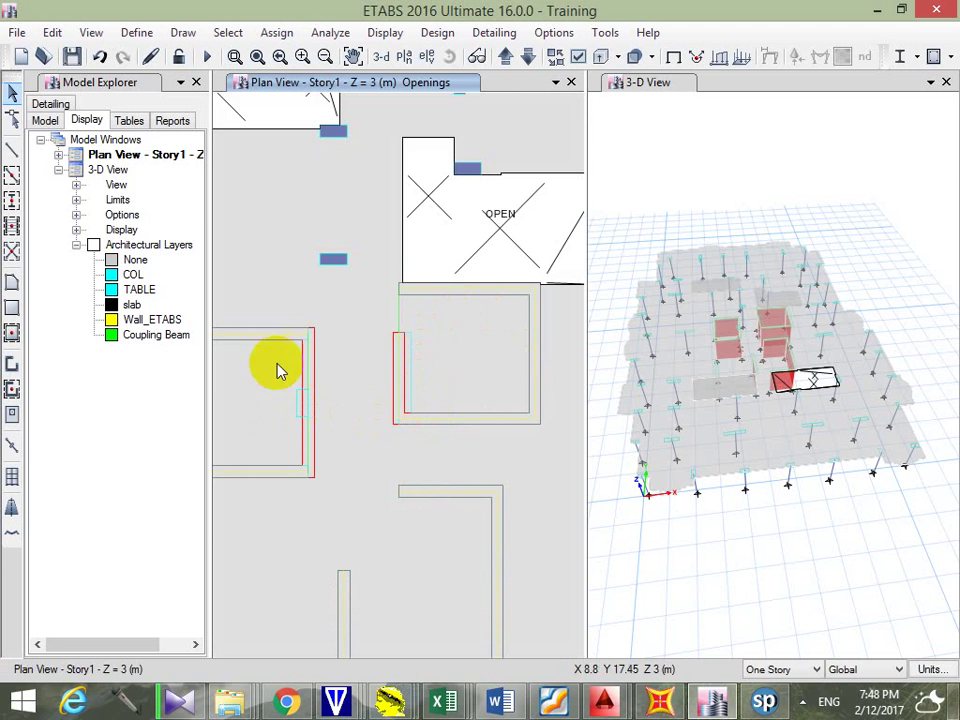
{"action": "scroll", "coordinate": [418, 476], "scroll_direction": "down", "scroll_amount": 1}
{"action": "scroll", "coordinate": [279, 302], "scroll_direction": "up", "scroll_amount": 1}
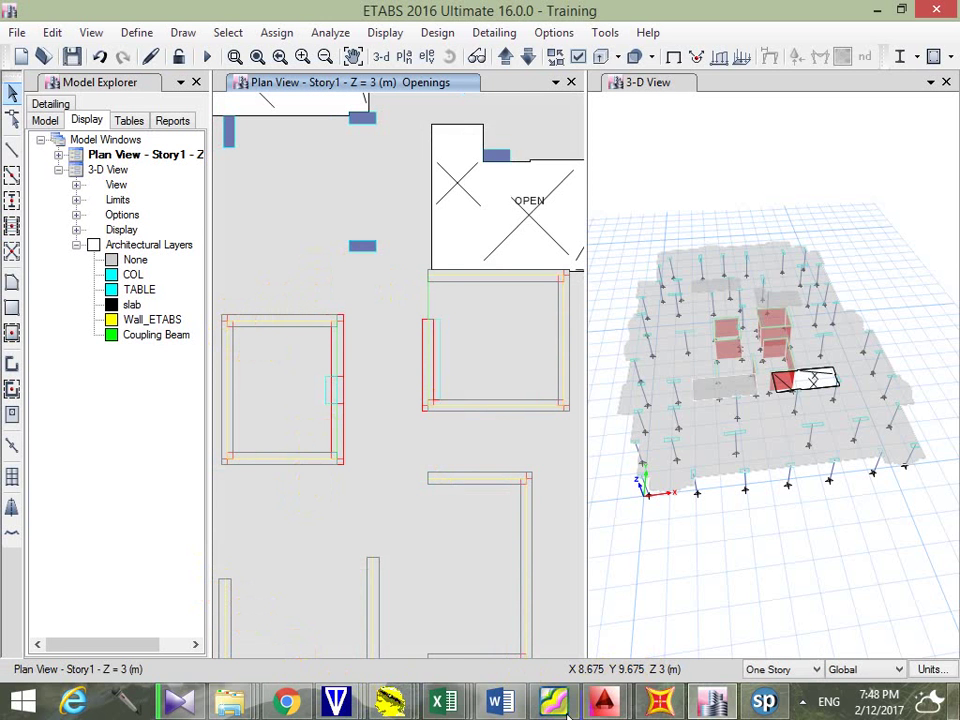
{"action": "mouse_move", "coordinate": [603, 703]}
{"action": "left_click", "coordinate": [703, 628]}
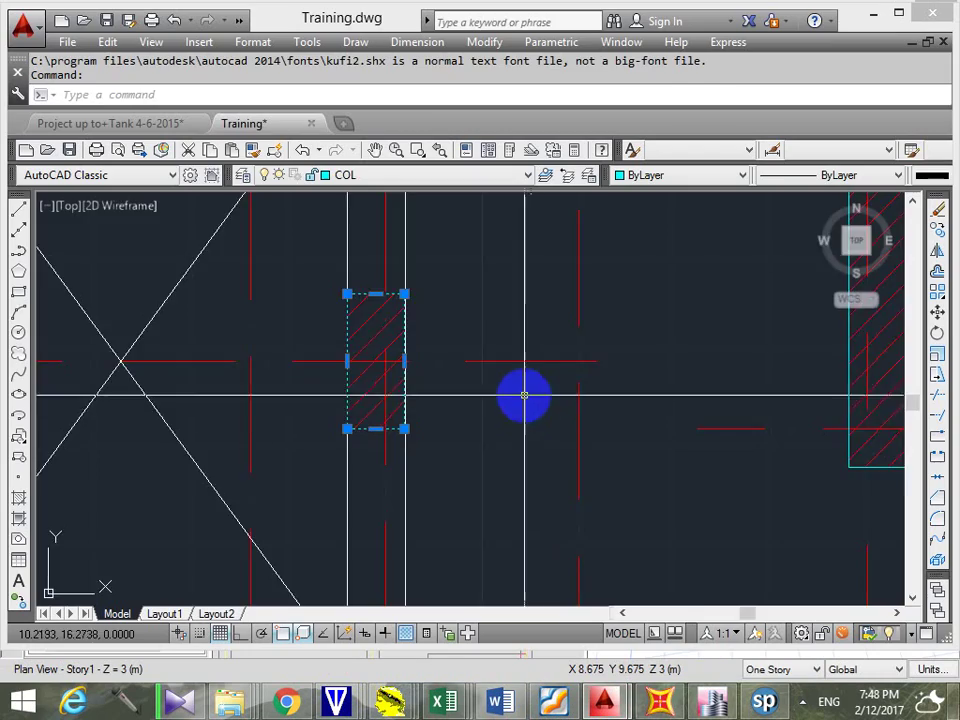
{"action": "scroll", "coordinate": [463, 433], "scroll_direction": "down", "scroll_amount": 4}
{"action": "scroll", "coordinate": [446, 396], "scroll_direction": "up", "scroll_amount": 2}
{"action": "key", "text": "Escape"}
{"action": "key", "text": "Escape"}
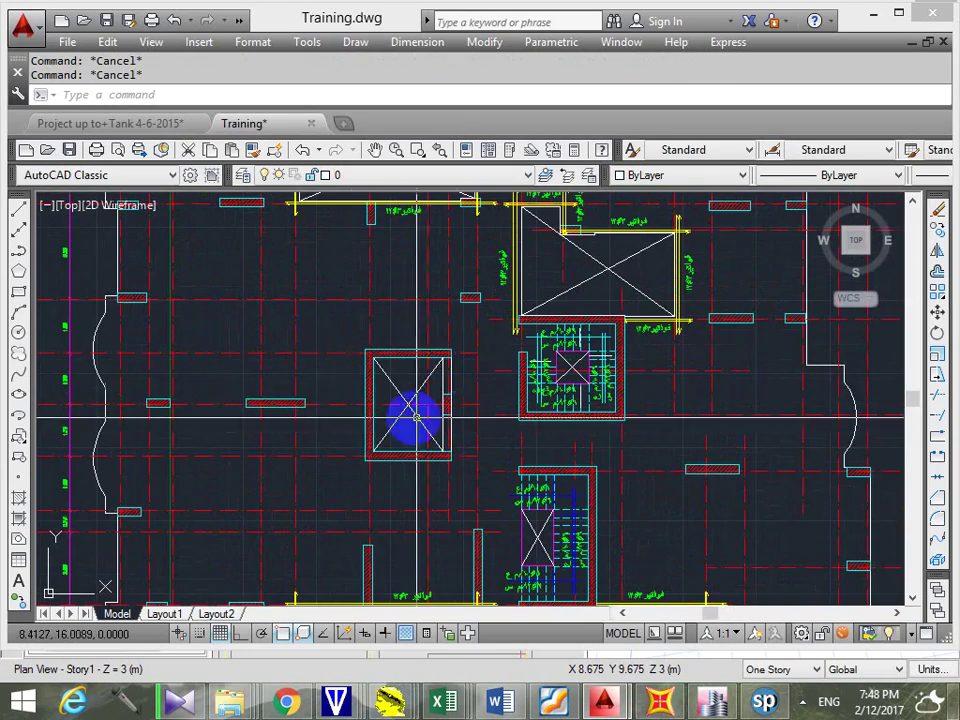
{"action": "scroll", "coordinate": [550, 400], "scroll_direction": "up", "scroll_amount": 2}
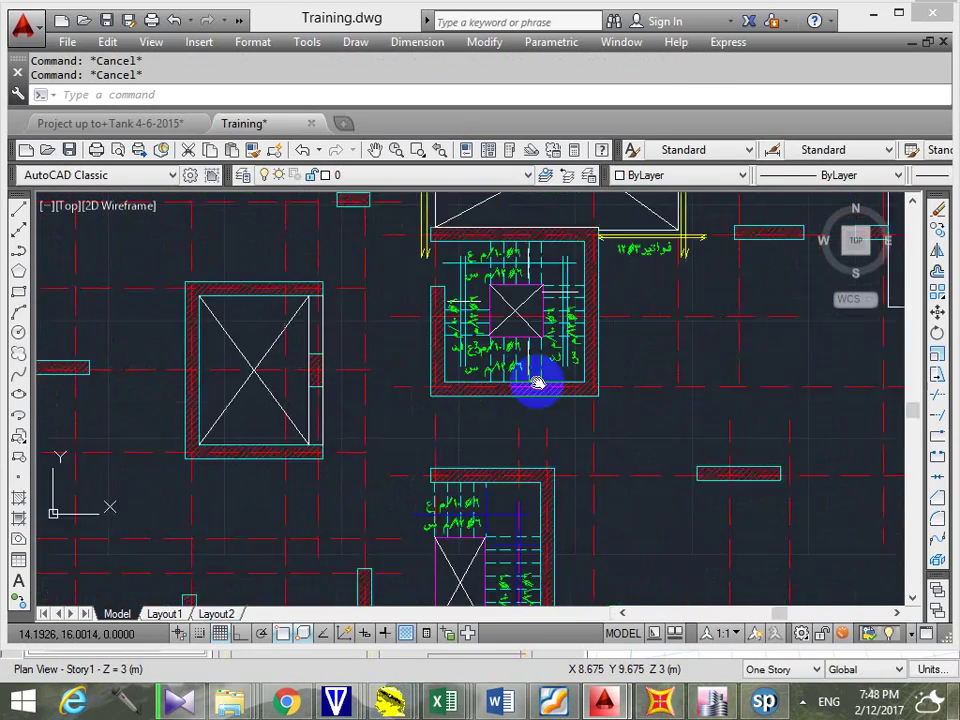
{"action": "middle_click_drag", "start_coordinate": [531, 381], "coordinate": [513, 275]}
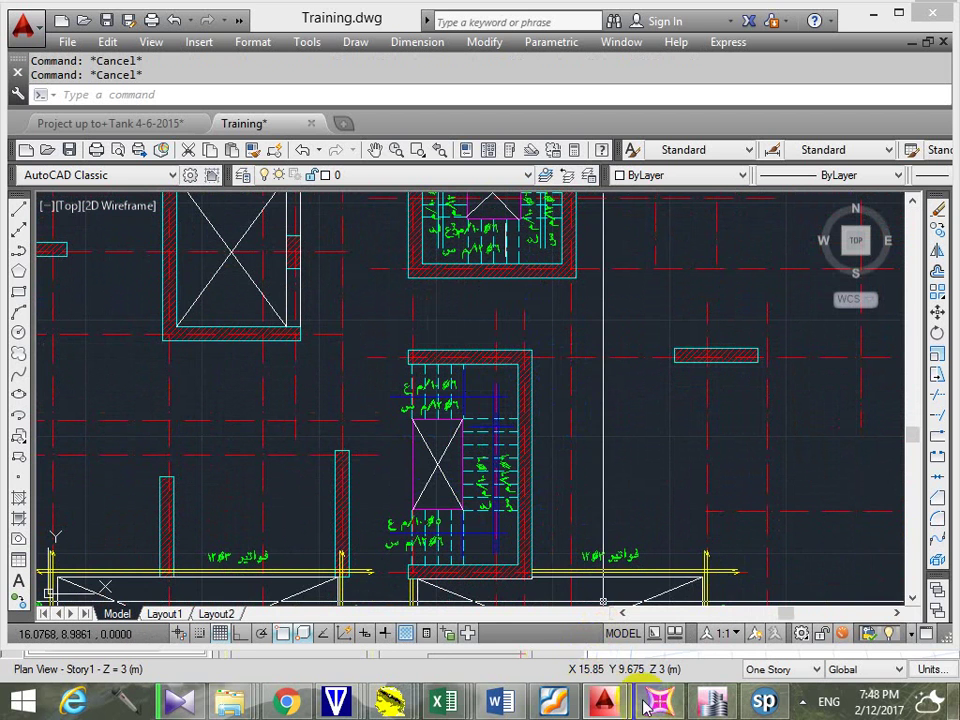
Switch back to ETABS and draw rectangular Opening areas over the left core and over the closed right core, about 3.45 by 3.3 m
{"action": "left_click", "coordinate": [713, 703]}
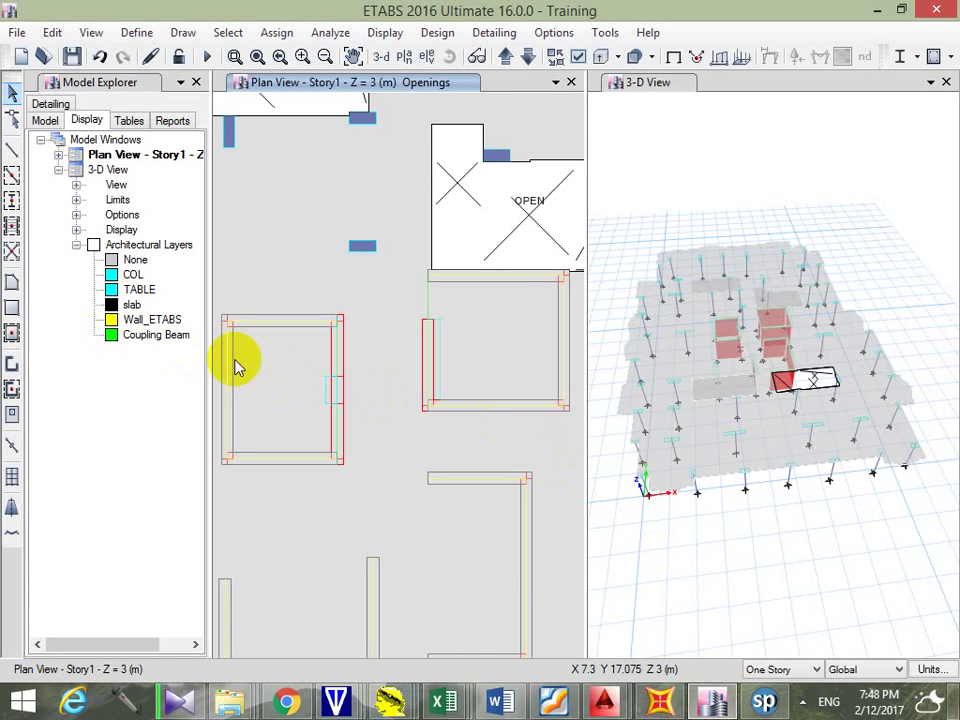
{"action": "left_click", "coordinate": [11, 307]}
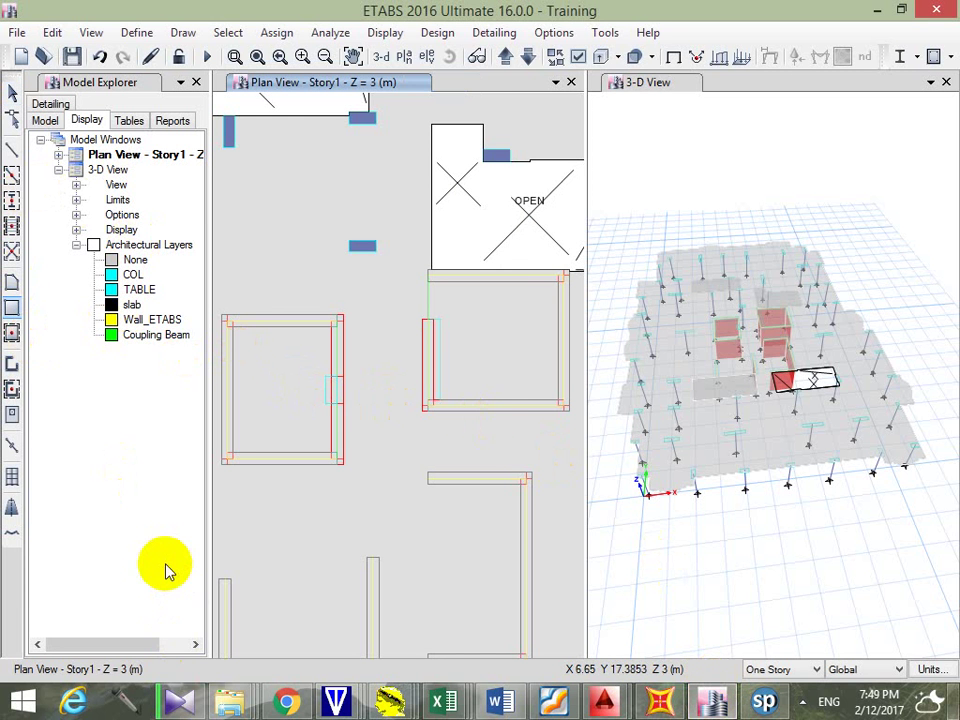
{"action": "left_click", "coordinate": [197, 546]}
{"action": "left_click", "coordinate": [199, 545]}
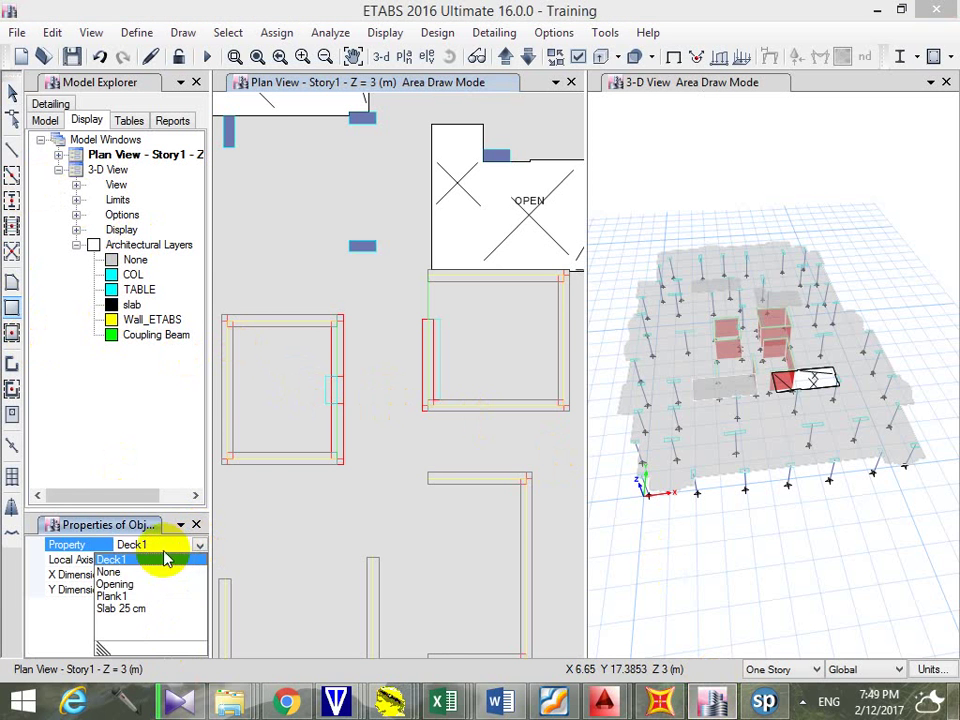
{"action": "left_click", "coordinate": [131, 585]}
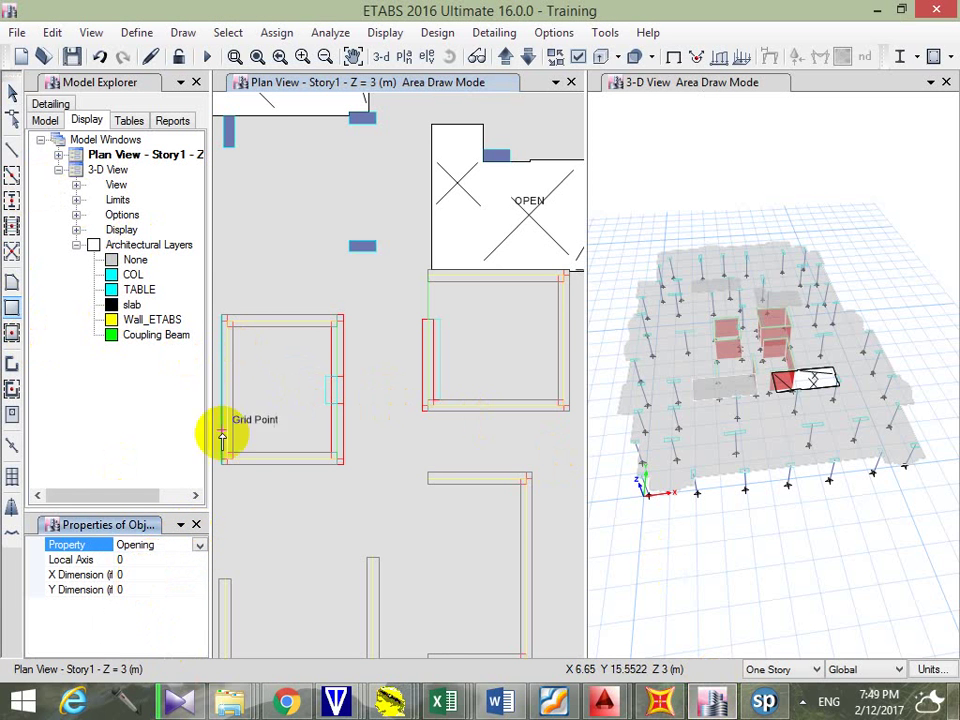
{"action": "left_click", "coordinate": [226, 323]}
{"action": "left_click", "coordinate": [339, 456]}
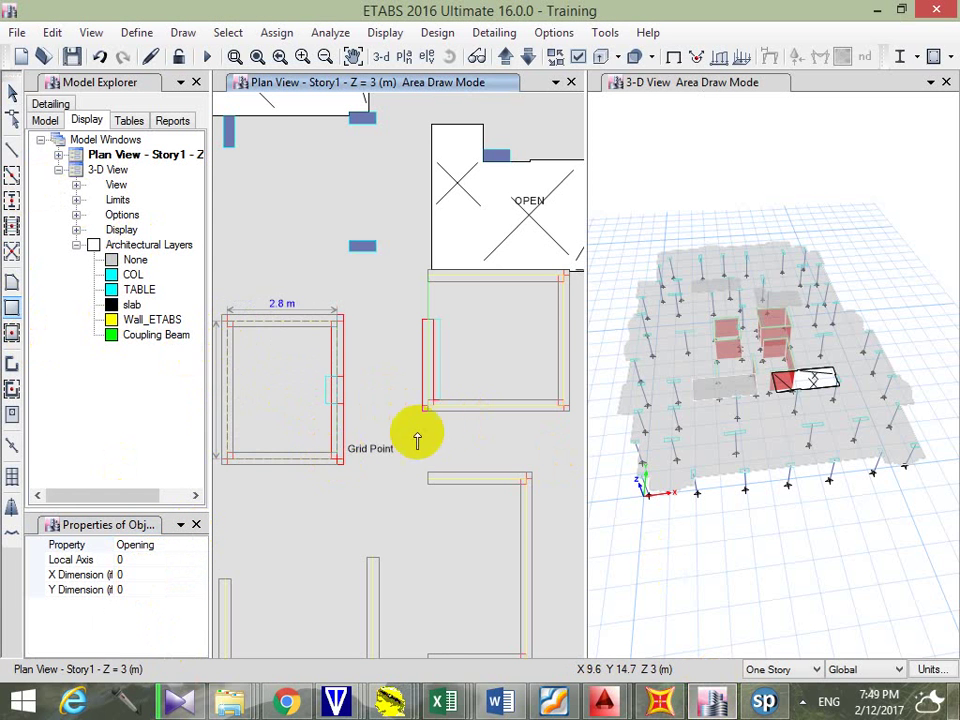
{"action": "left_click", "coordinate": [429, 277]}
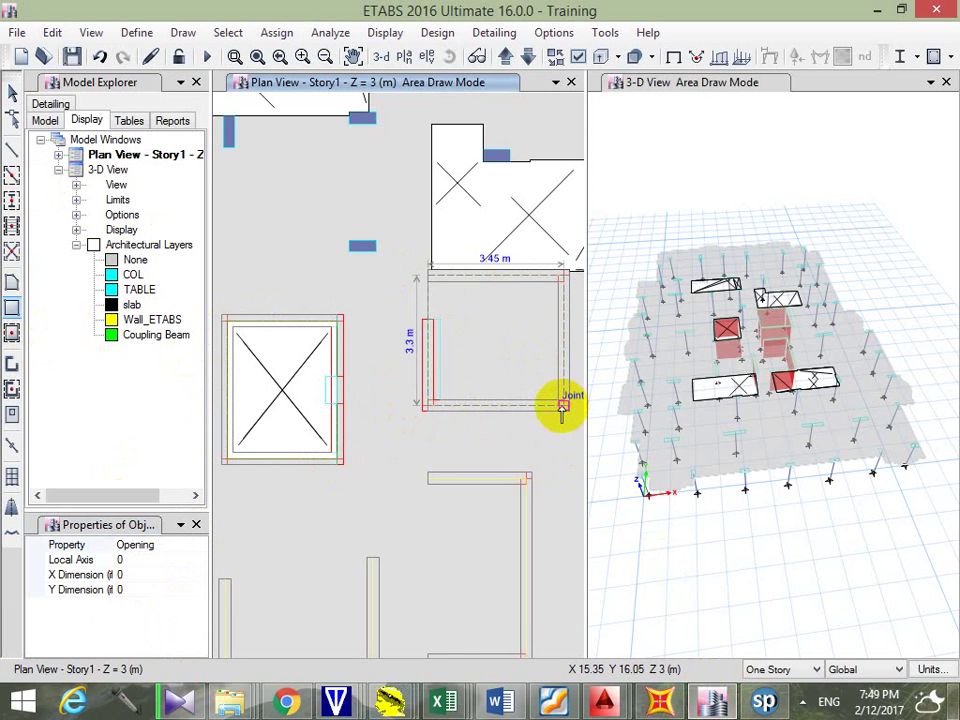
{"action": "left_click", "coordinate": [566, 406]}
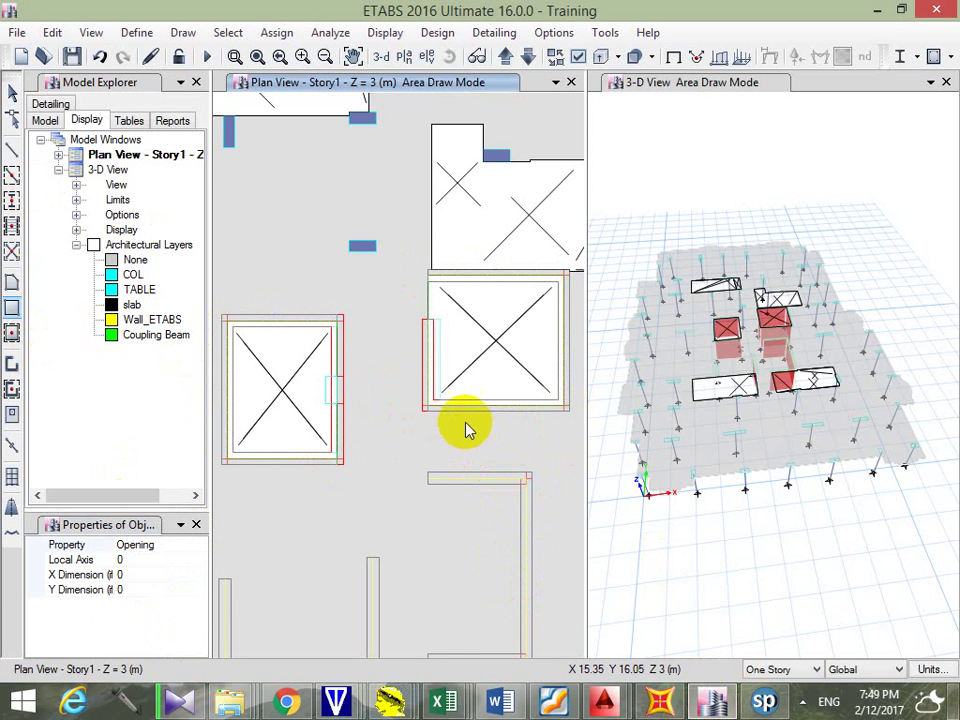
Draw a rectangular Opening area over the three-sided core below the closed right core, about 2.5 by 4.6 m
{"action": "scroll", "coordinate": [457, 403], "scroll_direction": "down", "scroll_amount": 3}
{"action": "key", "text": "Escape"}
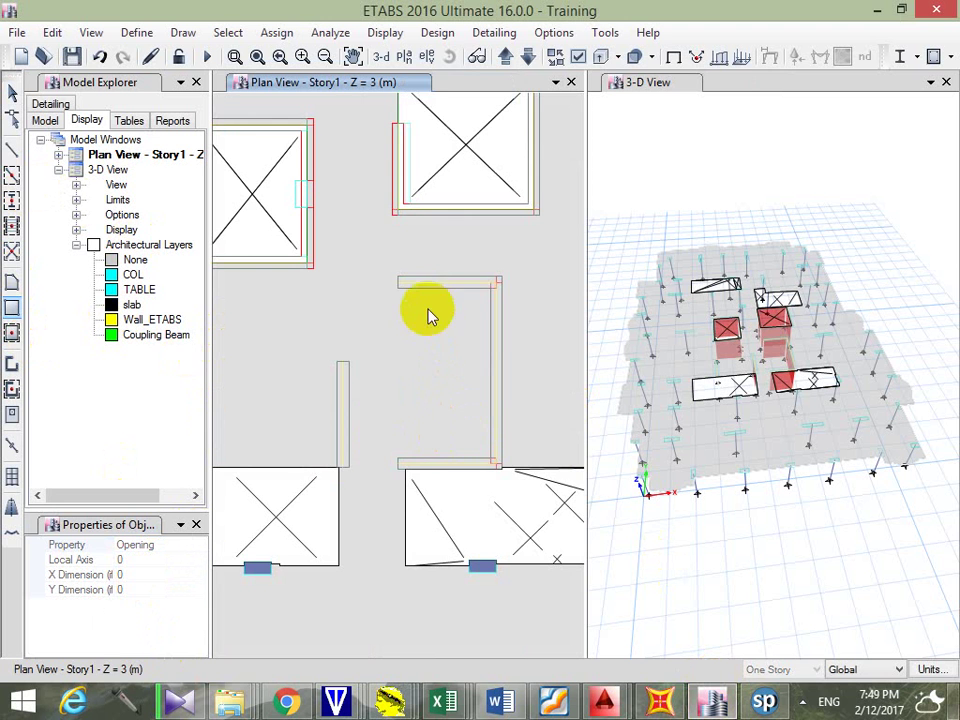
{"action": "left_click", "coordinate": [400, 285]}
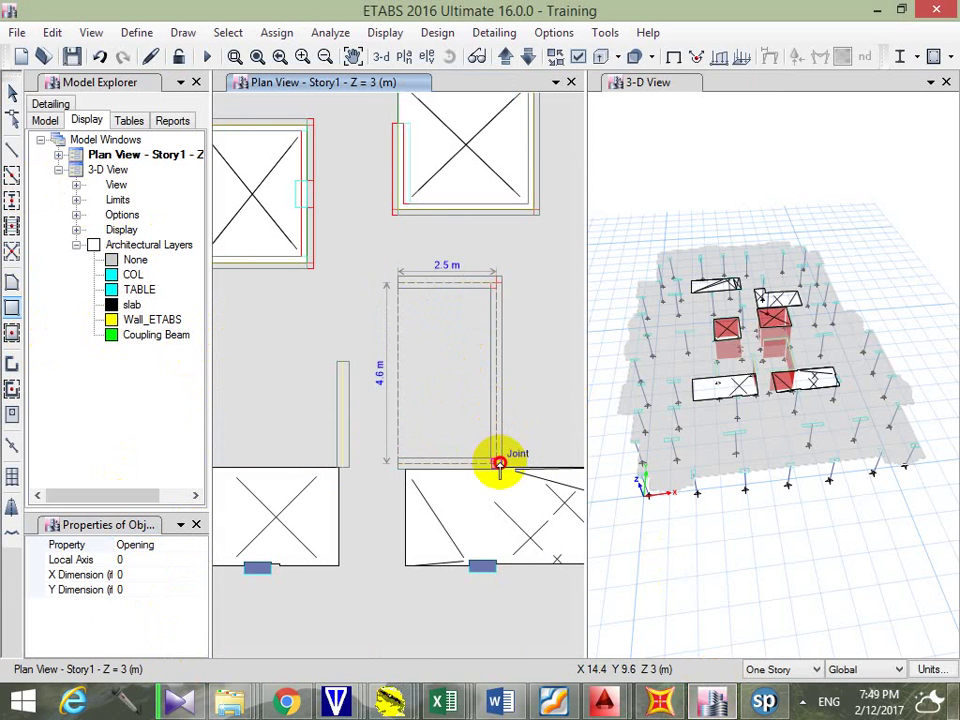
{"action": "left_click", "coordinate": [500, 464]}
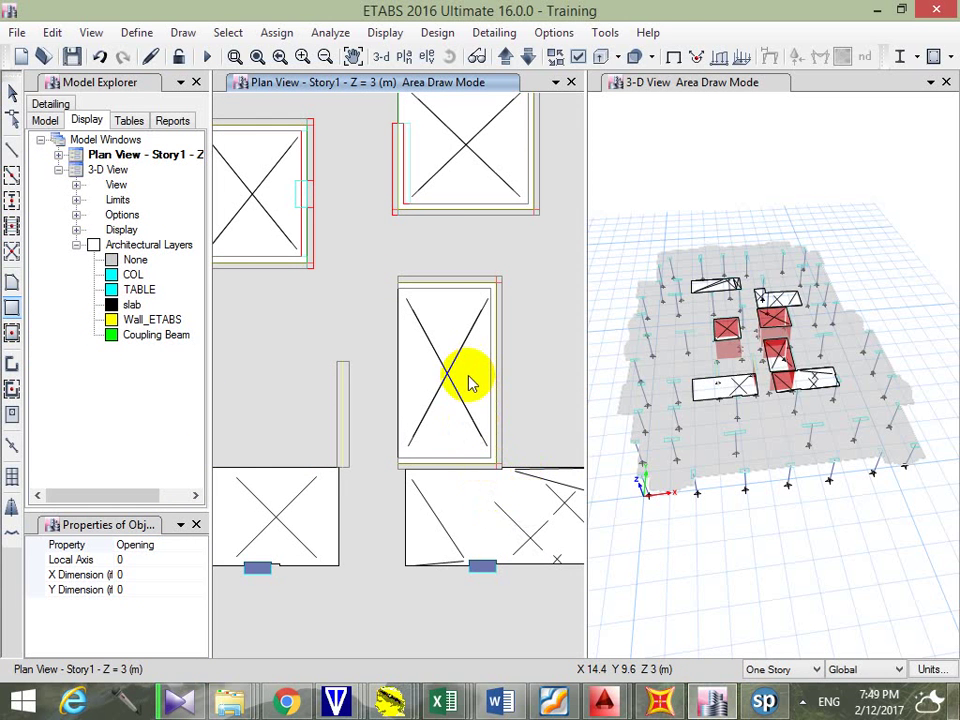
{"action": "scroll", "coordinate": [418, 176], "scroll_direction": "down", "scroll_amount": 2}
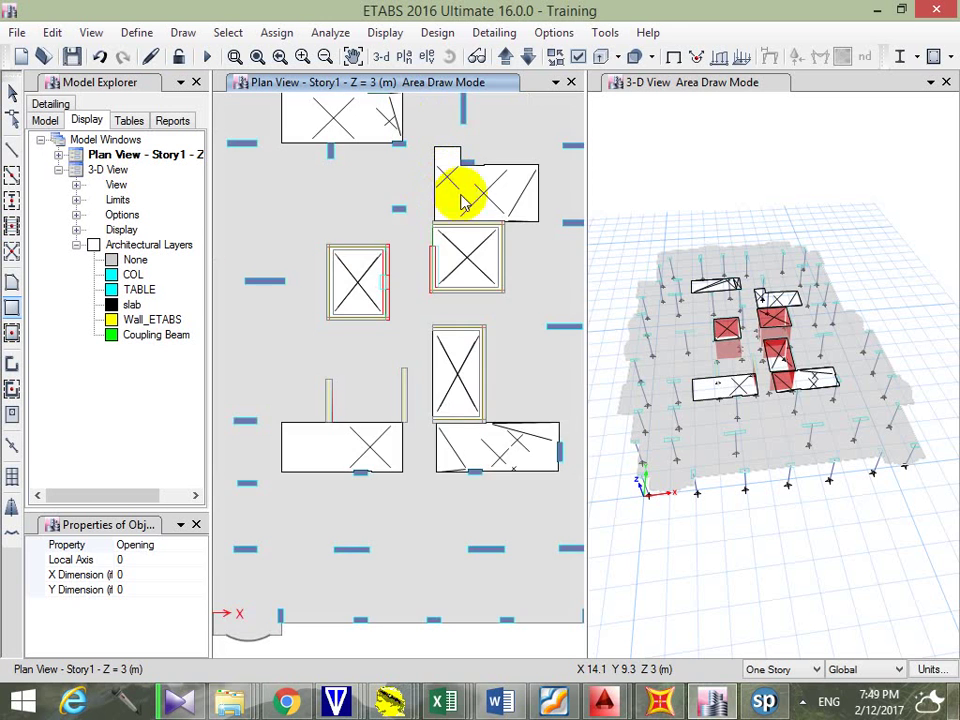
{"action": "middle_click_drag", "start_coordinate": [467, 297], "coordinate": [467, 317]}
{"action": "key", "text": "Escape"}
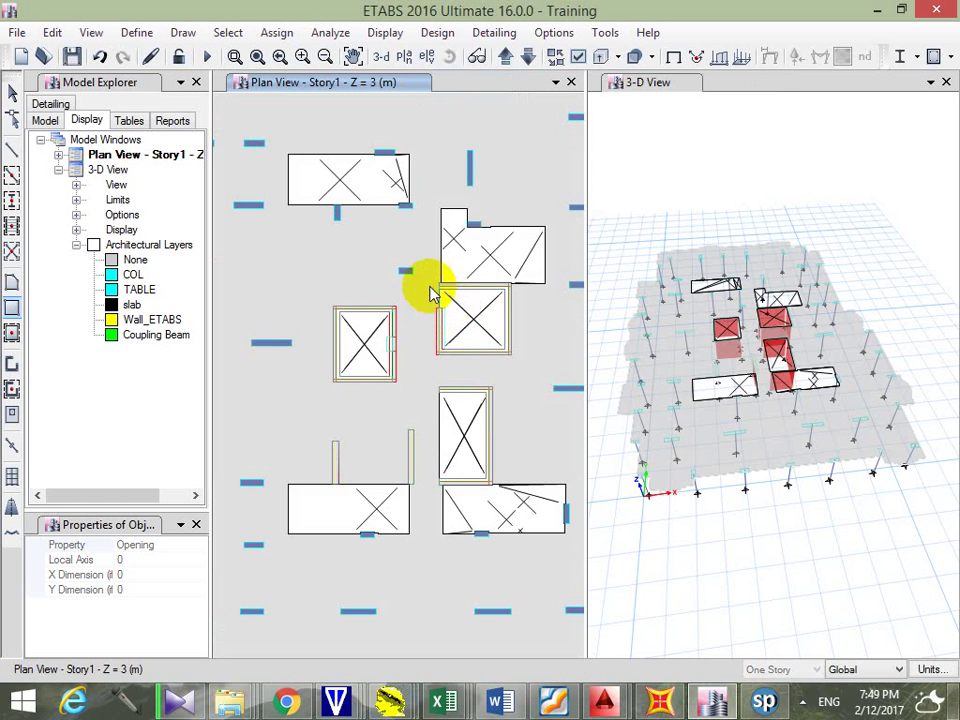
Set the section property for drawing spandrels to Wall 30cm
{"action": "scroll", "coordinate": [437, 295], "scroll_direction": "up", "scroll_amount": 4}
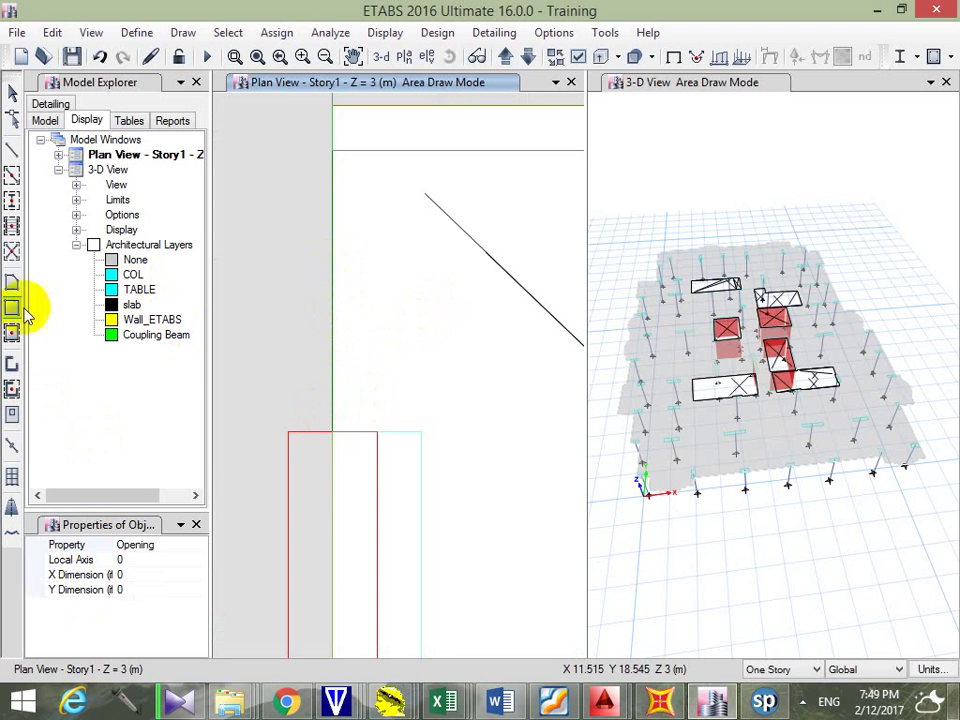
{"action": "left_click", "coordinate": [13, 360]}
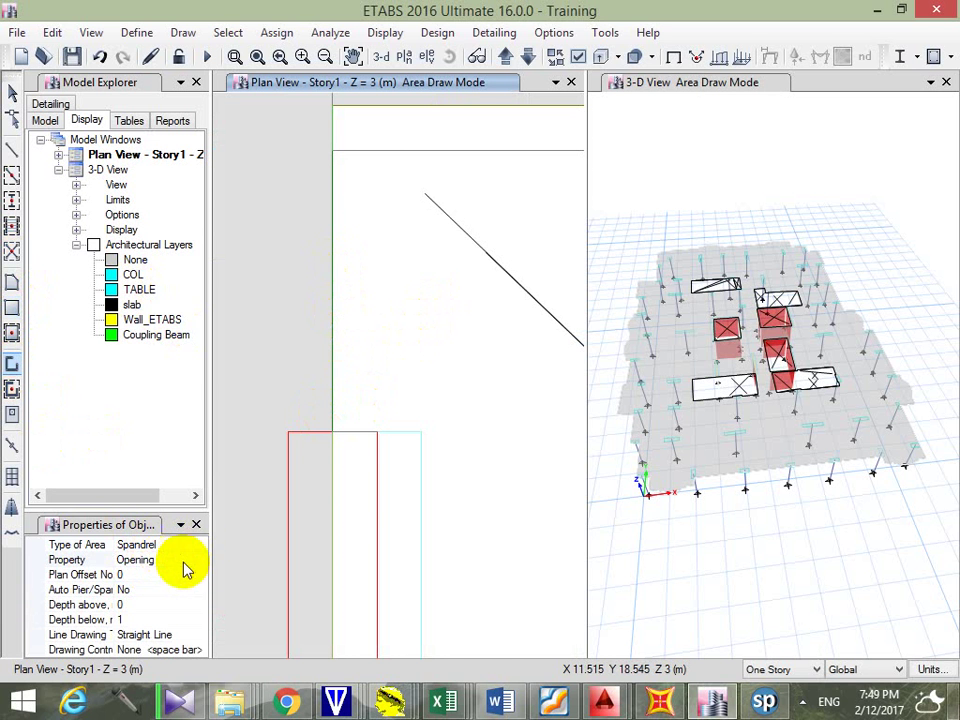
{"action": "left_click", "coordinate": [200, 562]}
{"action": "left_click", "coordinate": [120, 599]}
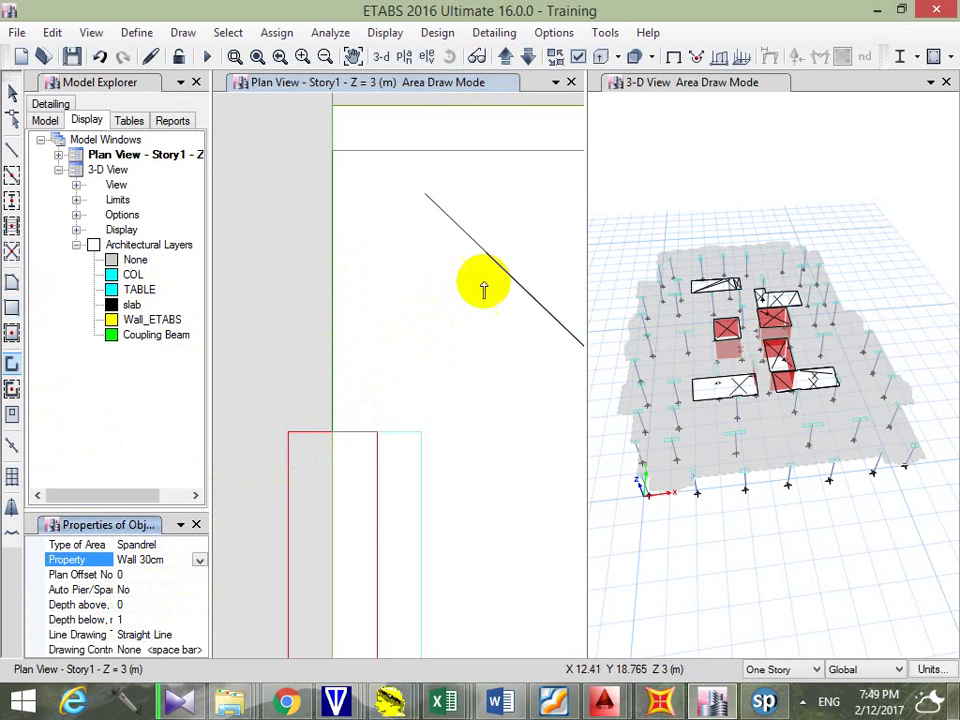
Draw a Wall 30cm spandrel, 1 m deep below, along the missing upper part of the closed right core's left side
{"action": "key", "text": "Escape"}
{"action": "mouse_move", "coordinate": [339, 122]}
{"action": "middle_mouse_down"}
{"action": "mouse_move", "coordinate": [364, 221]}
{"action": "mouse_move", "coordinate": [357, 184]}
{"action": "middle_mouse_up"}
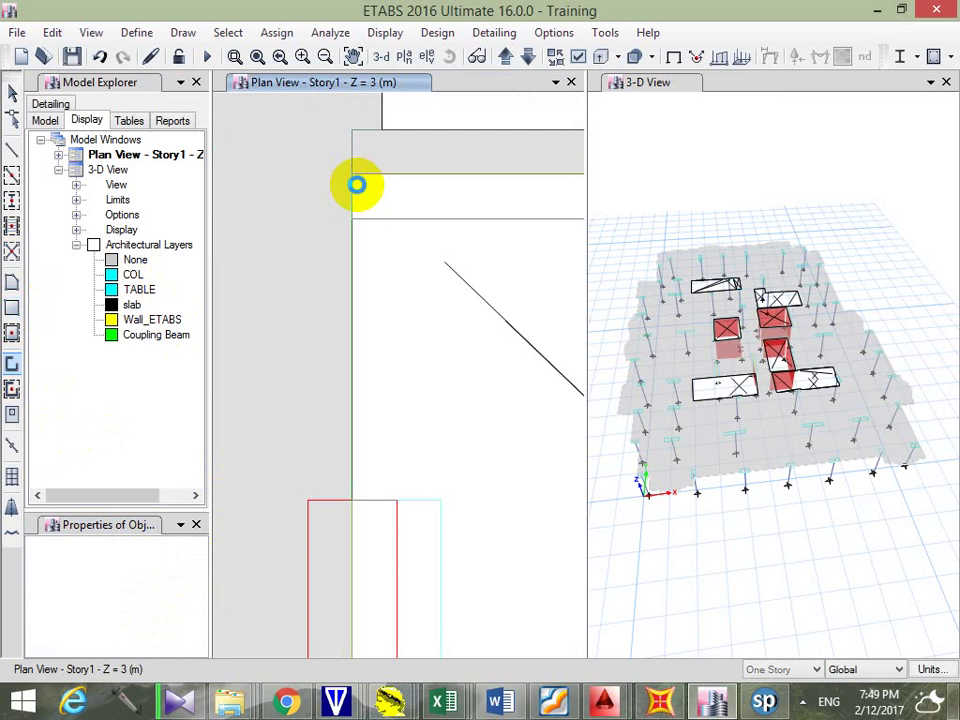
{"action": "left_click", "coordinate": [776, 369]}
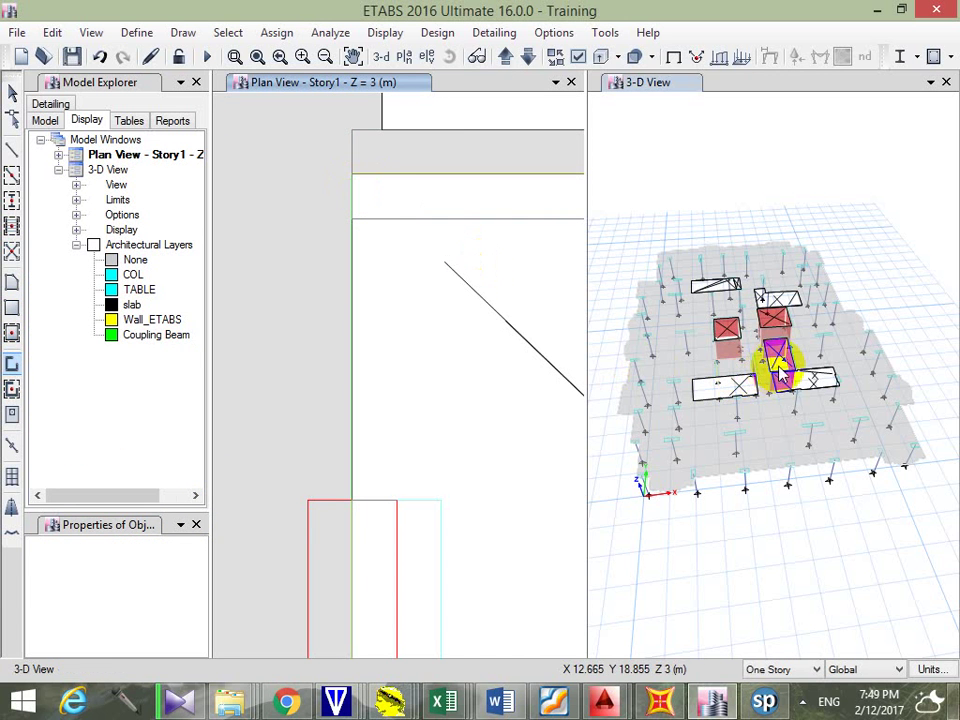
{"action": "mouse_move", "coordinate": [776, 369]}
{"action": "middle_mouse_down", "text": "shift"}
{"action": "mouse_move", "coordinate": [804, 369]}
{"action": "mouse_move", "coordinate": [738, 301]}
{"action": "middle_mouse_up", "text": "shift"}
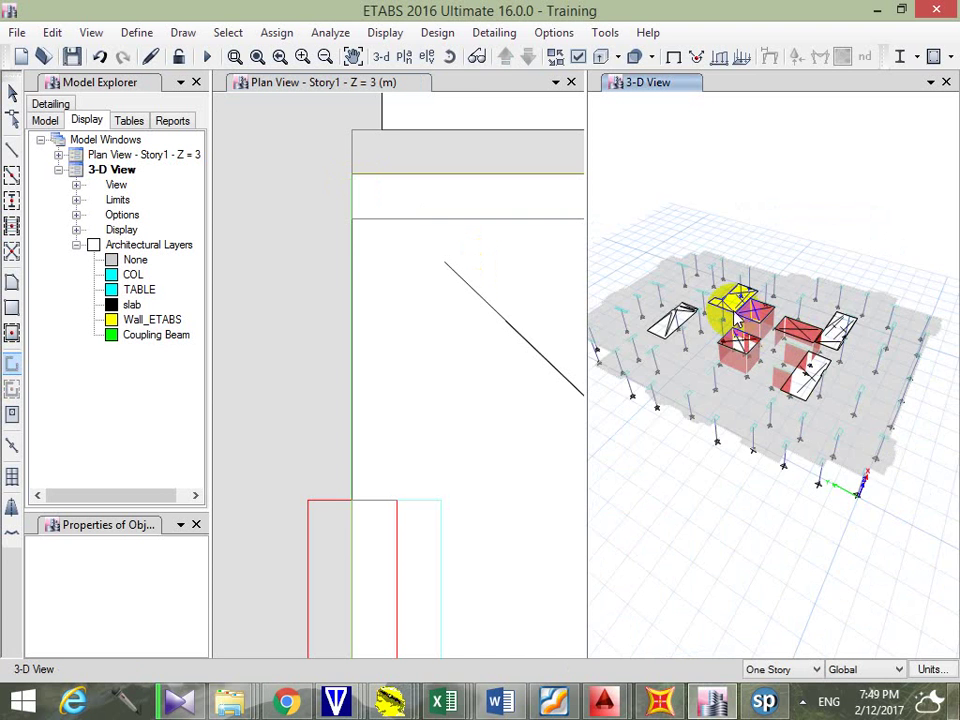
{"action": "scroll", "coordinate": [733, 312], "scroll_direction": "up", "scroll_amount": 5}
{"action": "scroll", "coordinate": [760, 342], "scroll_direction": "up", "scroll_amount": 2}
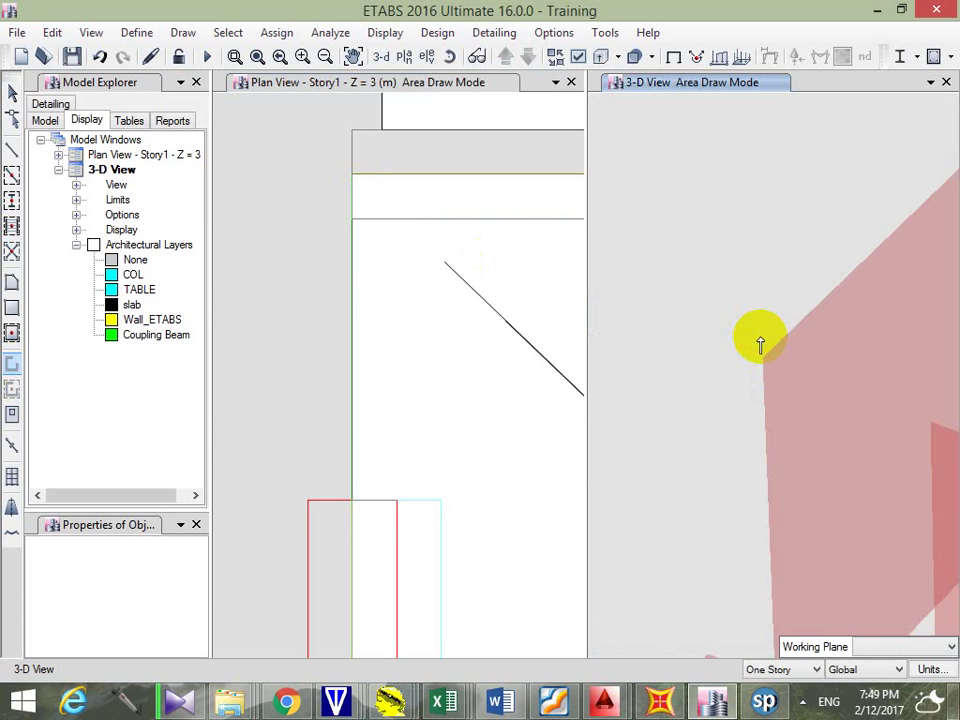
{"action": "scroll", "coordinate": [760, 342], "scroll_direction": "down", "scroll_amount": 3}
{"action": "scroll", "coordinate": [812, 378], "scroll_direction": "up", "scroll_amount": 2}
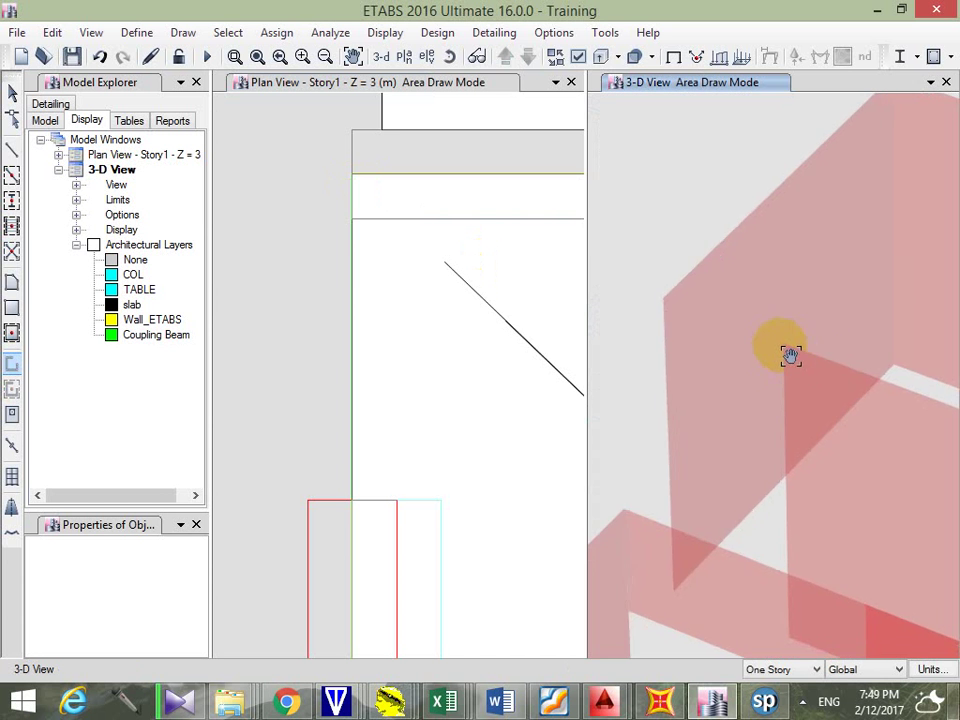
{"action": "scroll", "coordinate": [789, 354], "scroll_direction": "down", "scroll_amount": 1}
{"action": "key", "text": "Escape"}
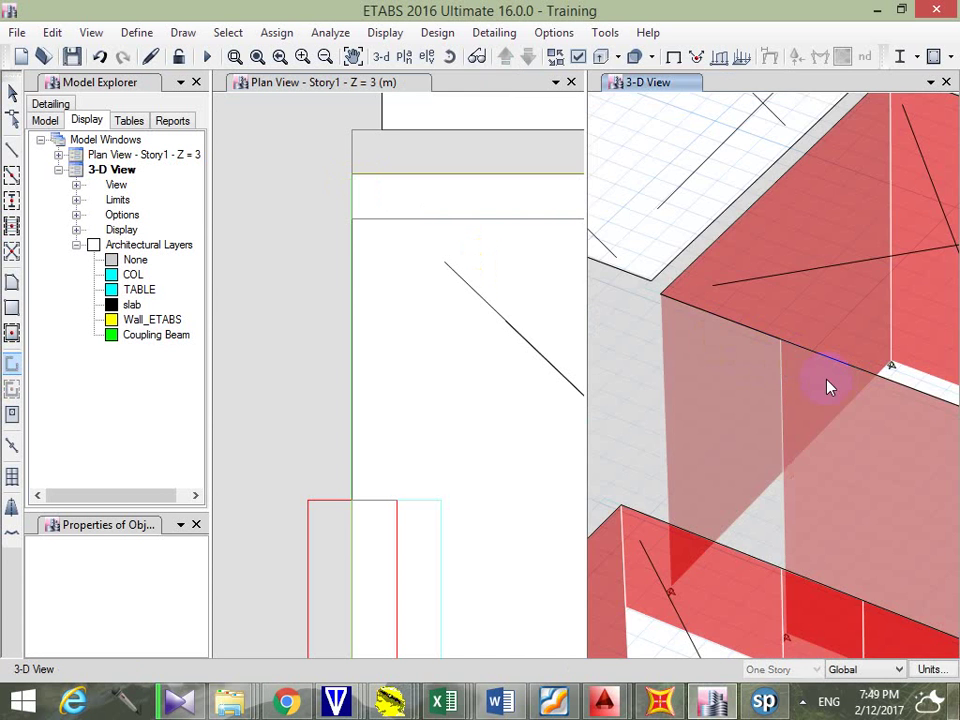
{"action": "left_click", "coordinate": [352, 175]}
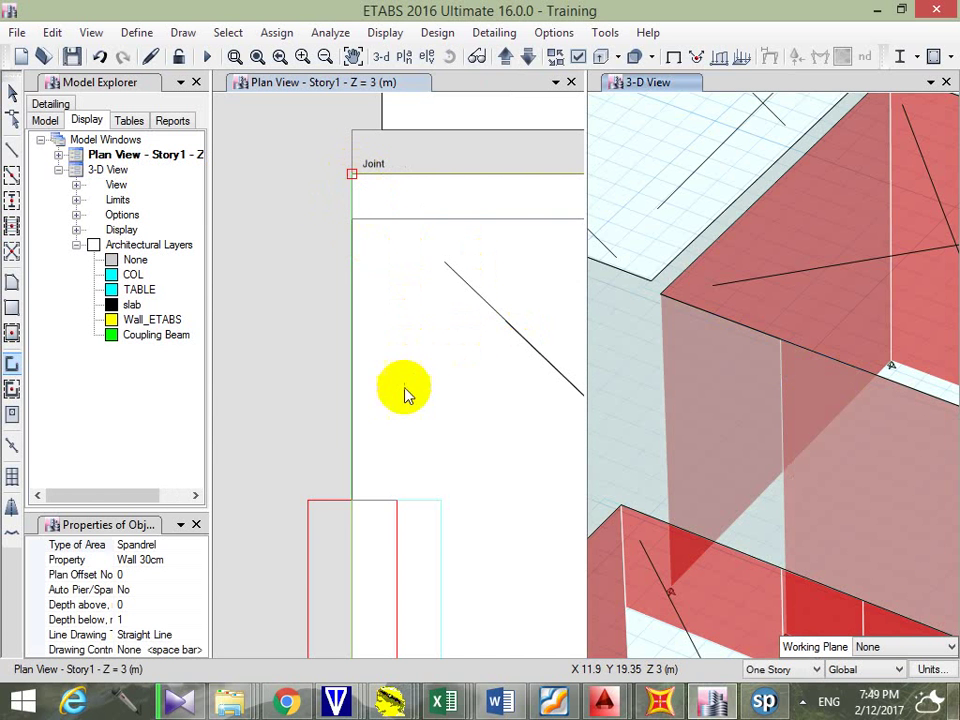
{"action": "left_click", "coordinate": [352, 502]}
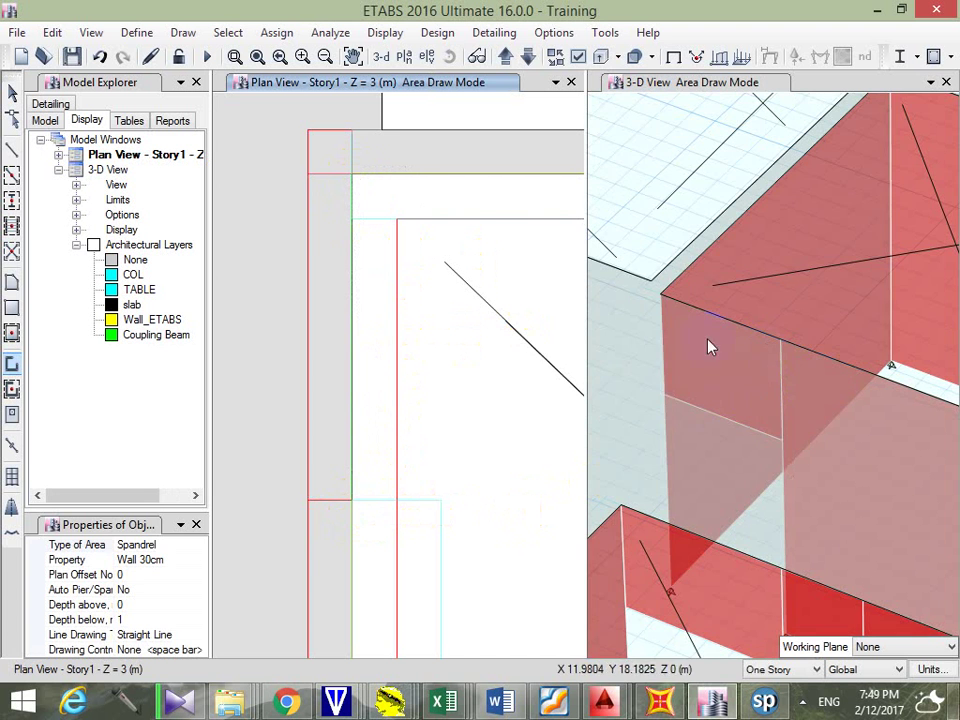
{"action": "key", "text": "Escape"}
{"action": "key", "text": "Escape"}
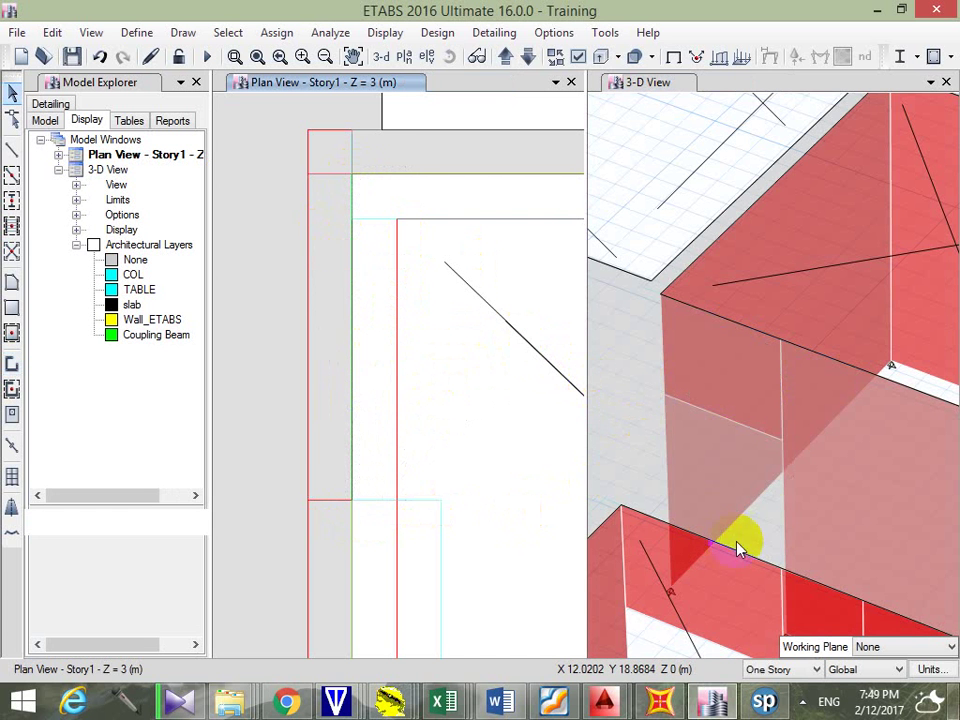
Select the main floor slab and the opening area just above the closed right core in the Story1 plan
{"action": "scroll", "coordinate": [767, 529], "scroll_direction": "down", "scroll_amount": 3}
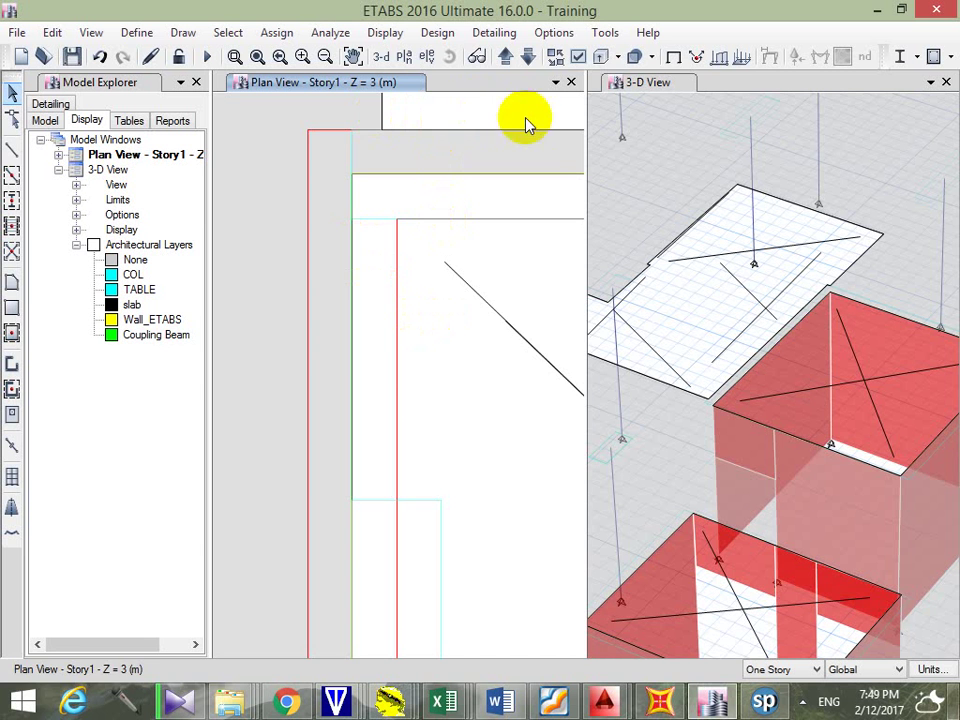
{"action": "left_click", "coordinate": [444, 111]}
{"action": "scroll", "coordinate": [452, 268], "scroll_direction": "down", "scroll_amount": 1}
{"action": "scroll", "coordinate": [467, 332], "scroll_direction": "down", "scroll_amount": 1}
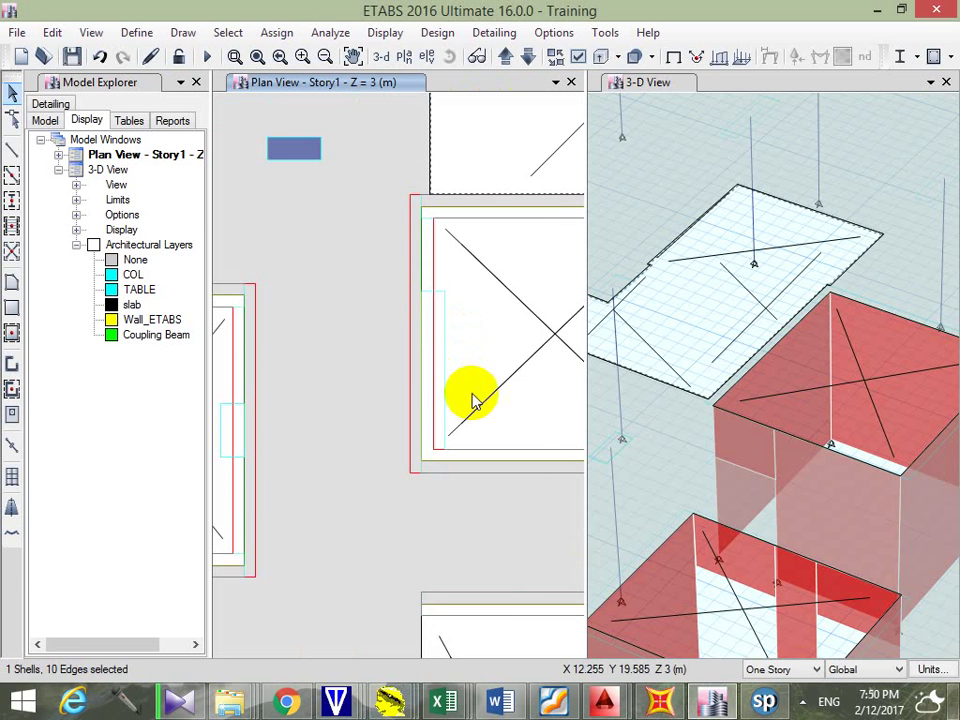
{"action": "scroll", "coordinate": [474, 403], "scroll_direction": "down", "scroll_amount": 3}
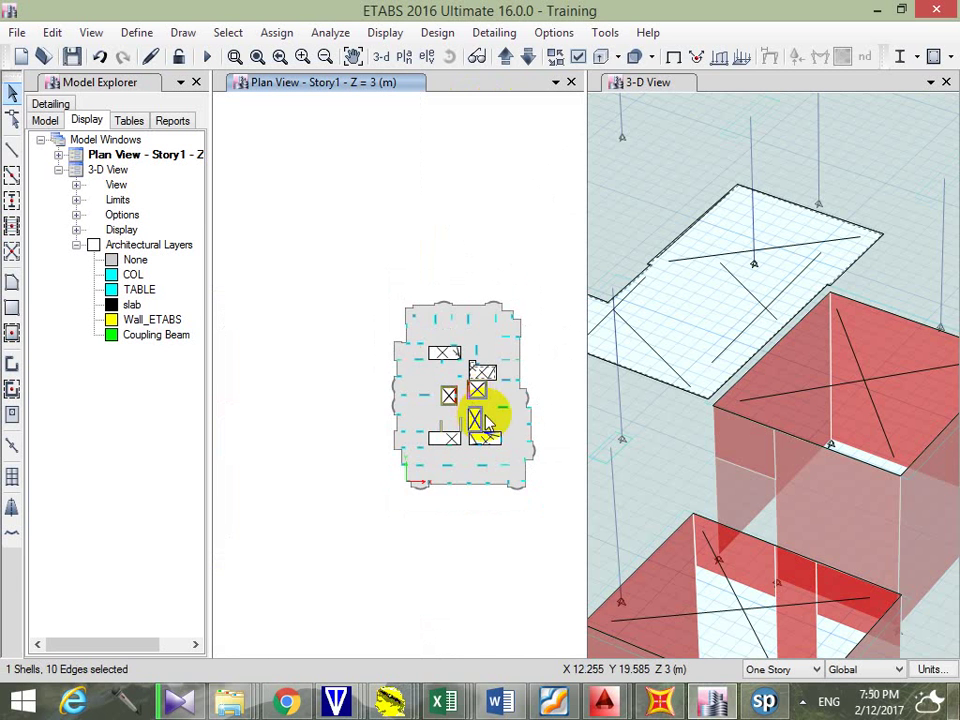
{"action": "scroll", "coordinate": [490, 425], "scroll_direction": "up", "scroll_amount": 2}
{"action": "left_click", "coordinate": [530, 432]}
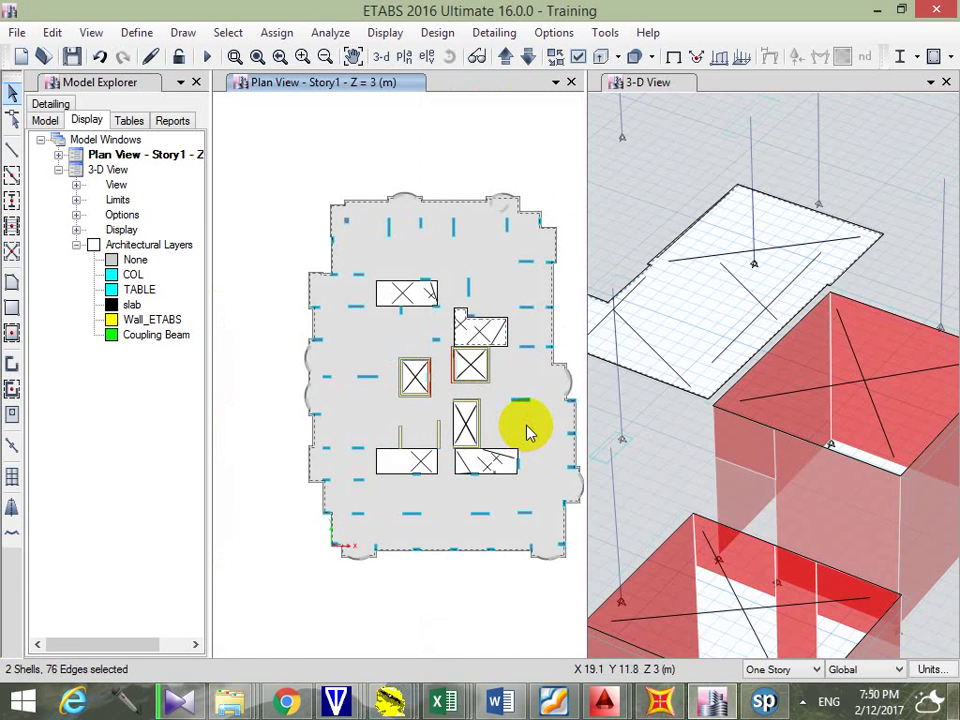
Define a load pattern named Flooring with type Super Dead and self weight multiplier 0
{"action": "left_click", "coordinate": [136, 32]}
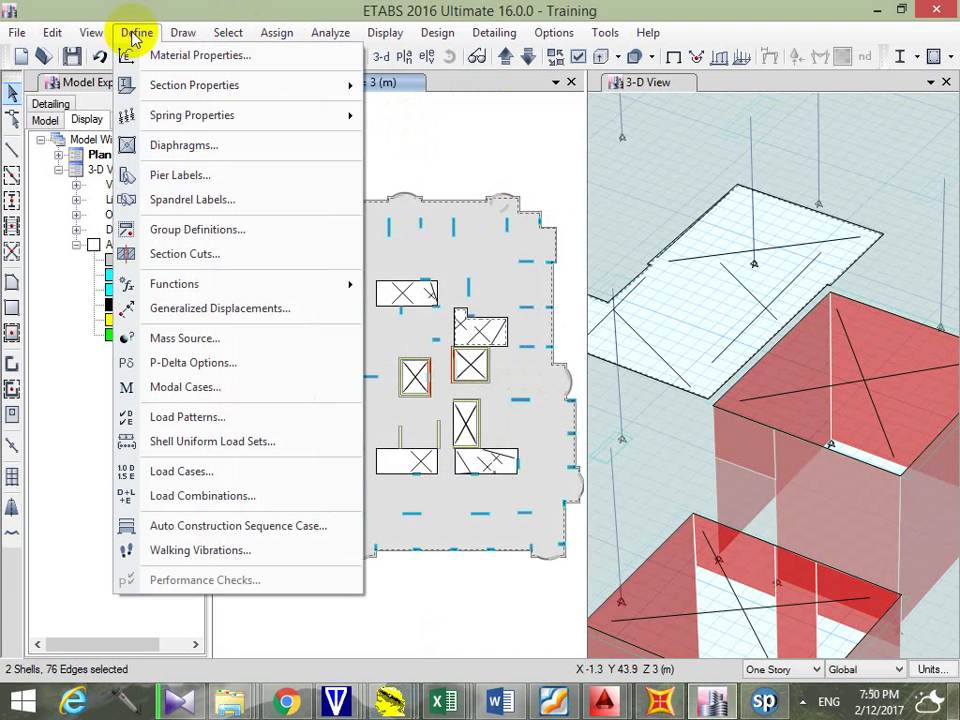
{"action": "left_click", "coordinate": [220, 420]}
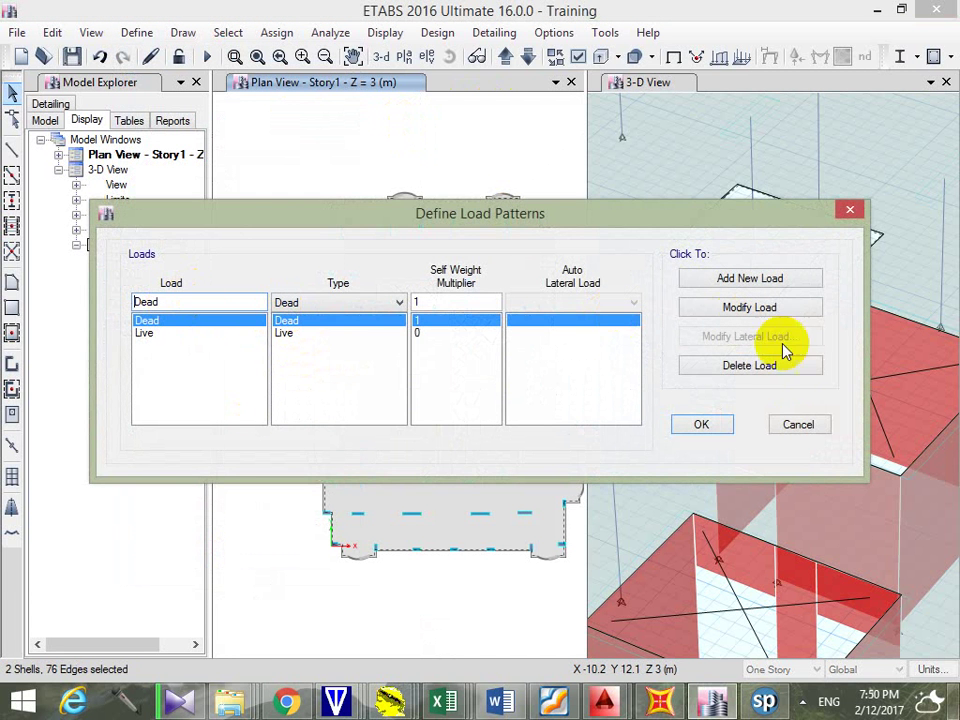
{"action": "left_click", "coordinate": [762, 283]}
{"action": "left_click", "coordinate": [553, 413]}
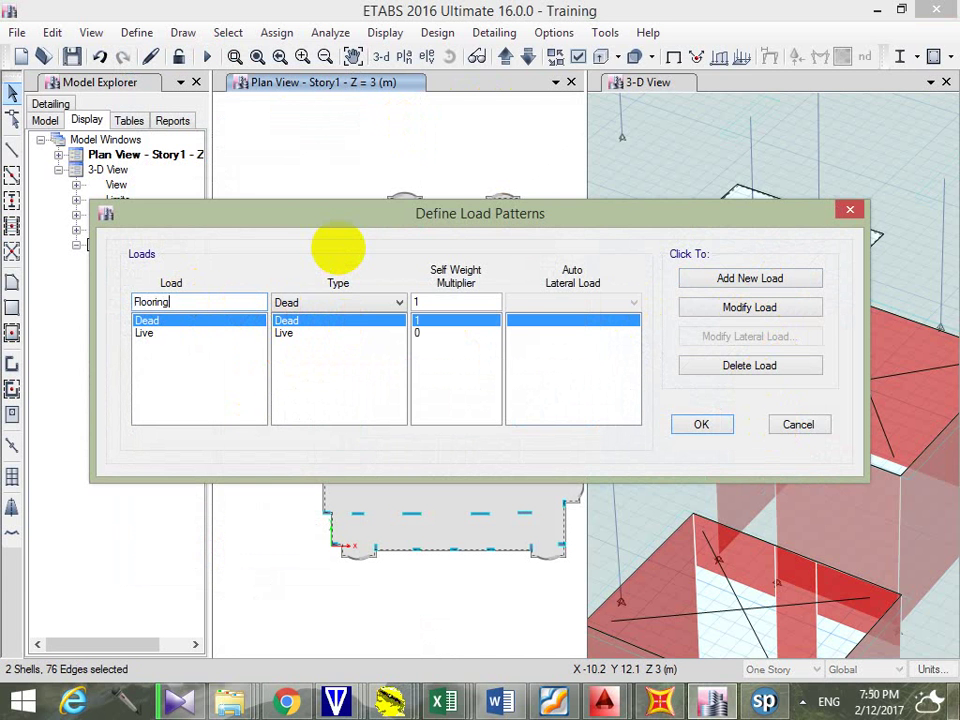
{"action": "left_click", "coordinate": [356, 318]}
{"action": "left_click", "coordinate": [350, 302]}
{"action": "left_click", "coordinate": [335, 332]}
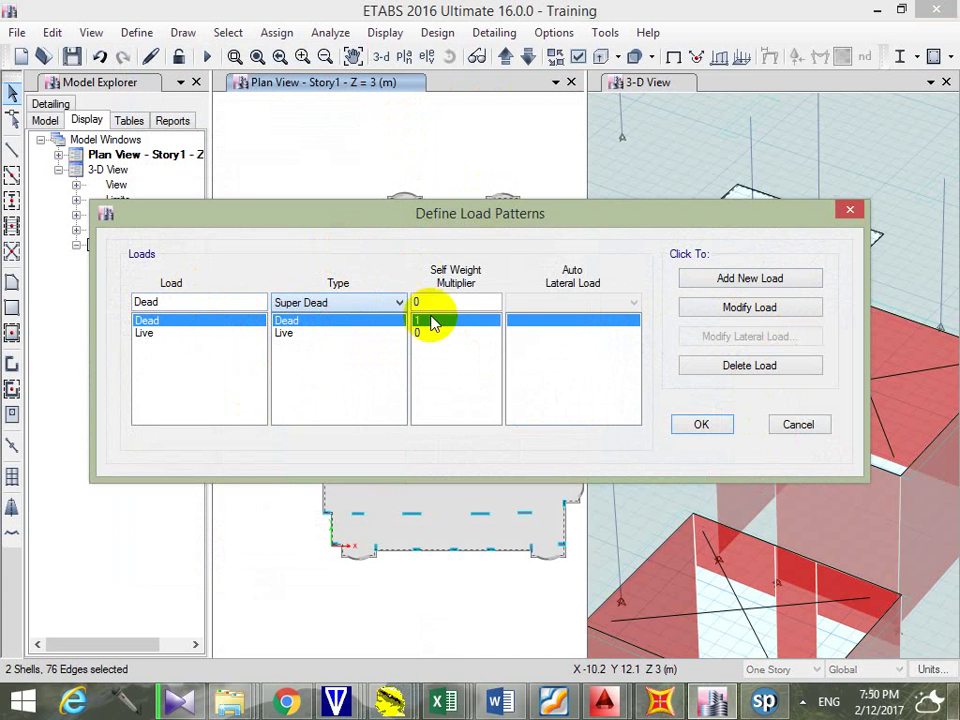
{"action": "left_click", "coordinate": [710, 278]}
{"action": "left_click", "coordinate": [553, 415]}
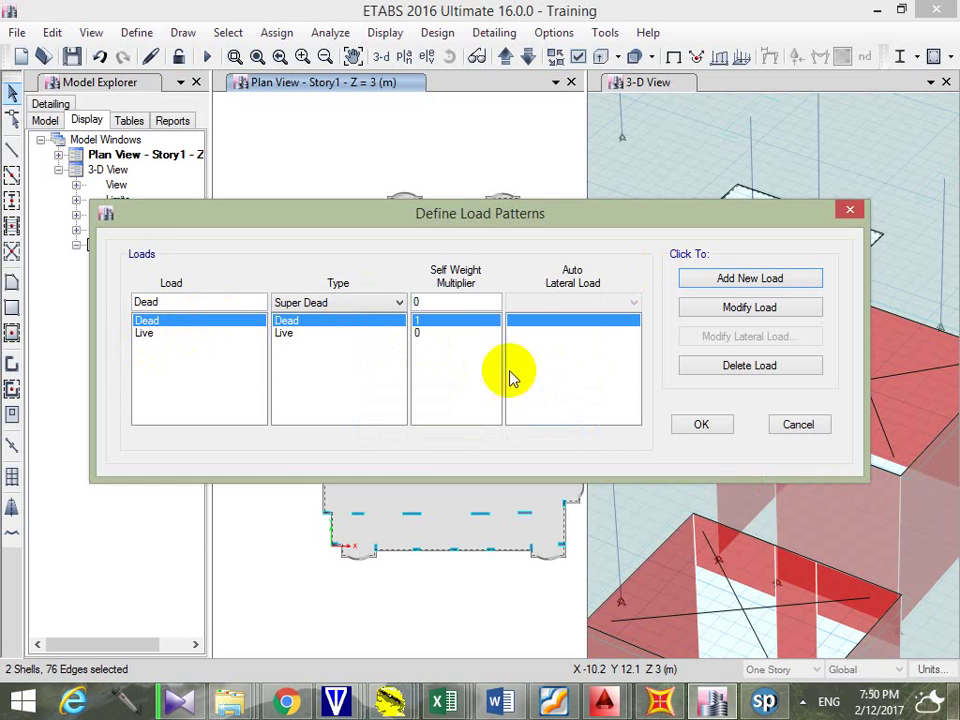
{"action": "double_click", "coordinate": [190, 302]}
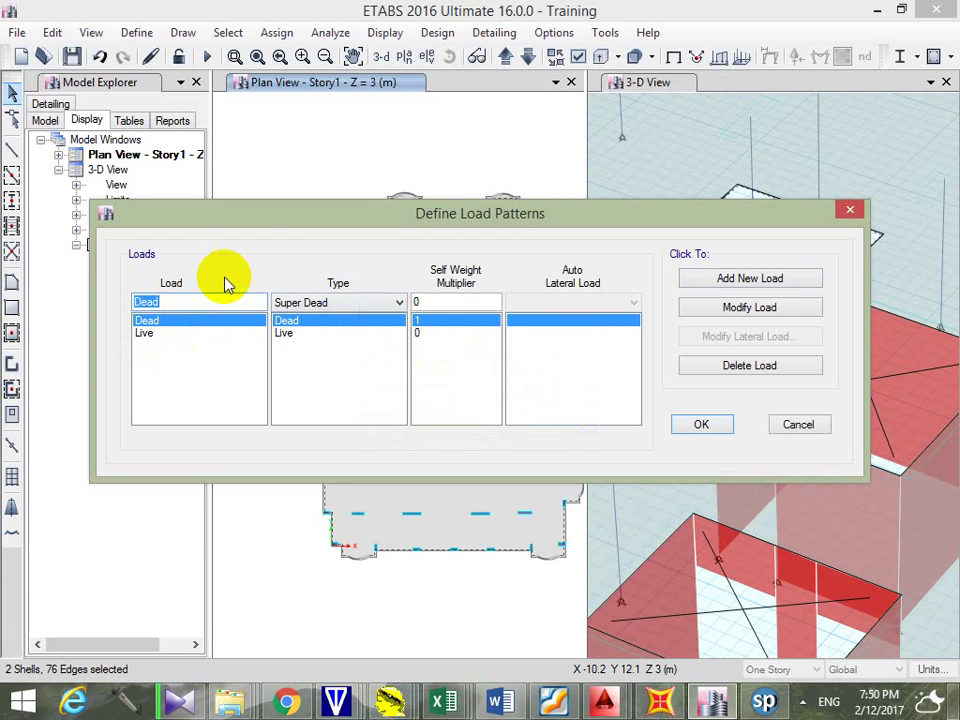
{"action": "type", "text": "Flooring"}
{"action": "left_click", "coordinate": [724, 278]}
Add a Super Dead load pattern named Walls with self weight multiplier 0 and accept the load patterns
{"action": "left_click", "coordinate": [199, 308]}
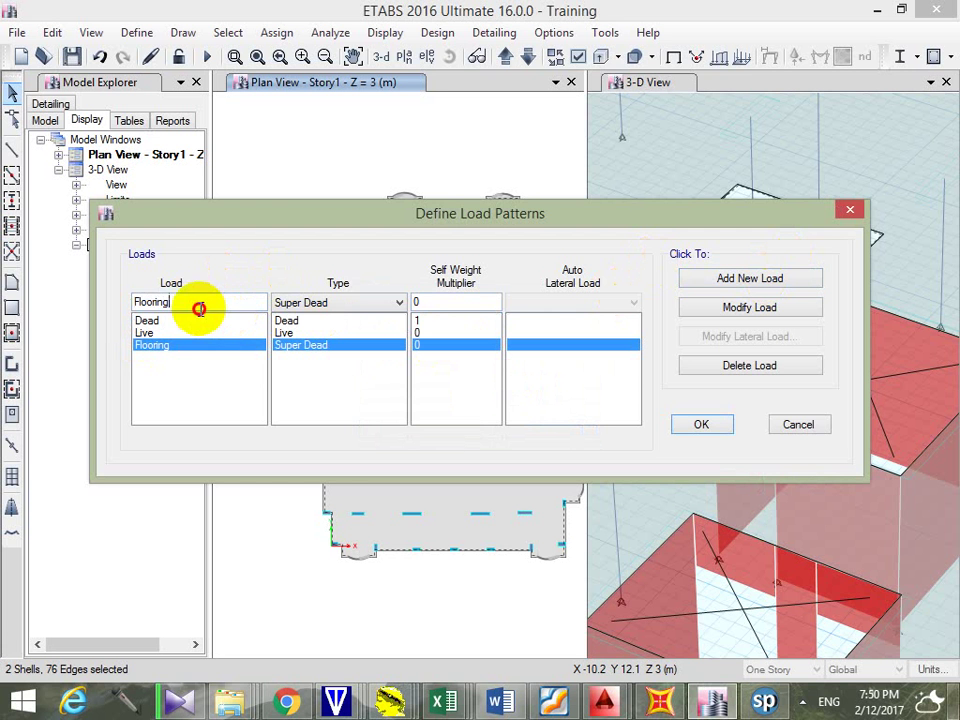
{"action": "double_click", "coordinate": [200, 308]}
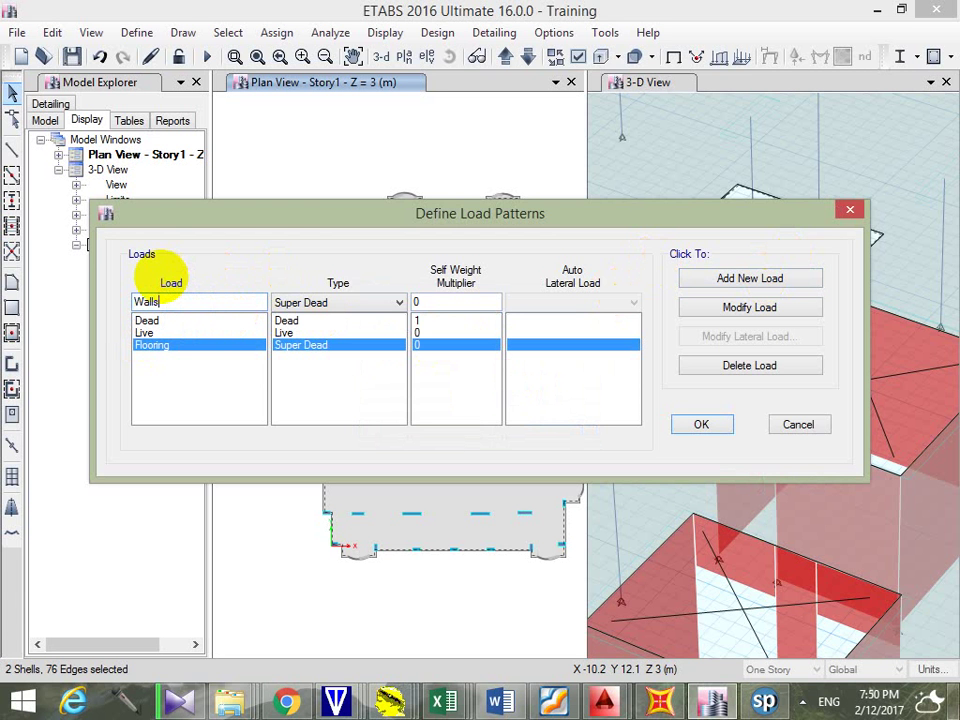
{"action": "left_click", "coordinate": [725, 280]}
{"action": "left_click", "coordinate": [720, 424]}
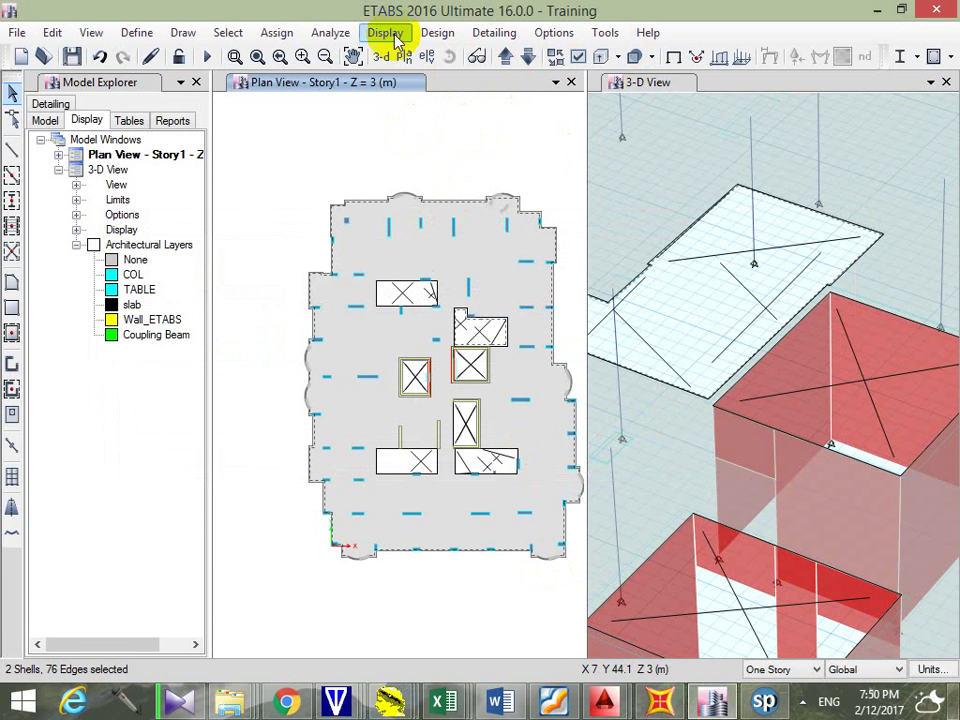
Assign a uniform Live shell load of 0.2 tonf/m² in the Gravity direction to the selected areas, replacing existing loads
{"action": "left_click", "coordinate": [277, 33]}
{"action": "mouse_move", "coordinate": [429, 231]}
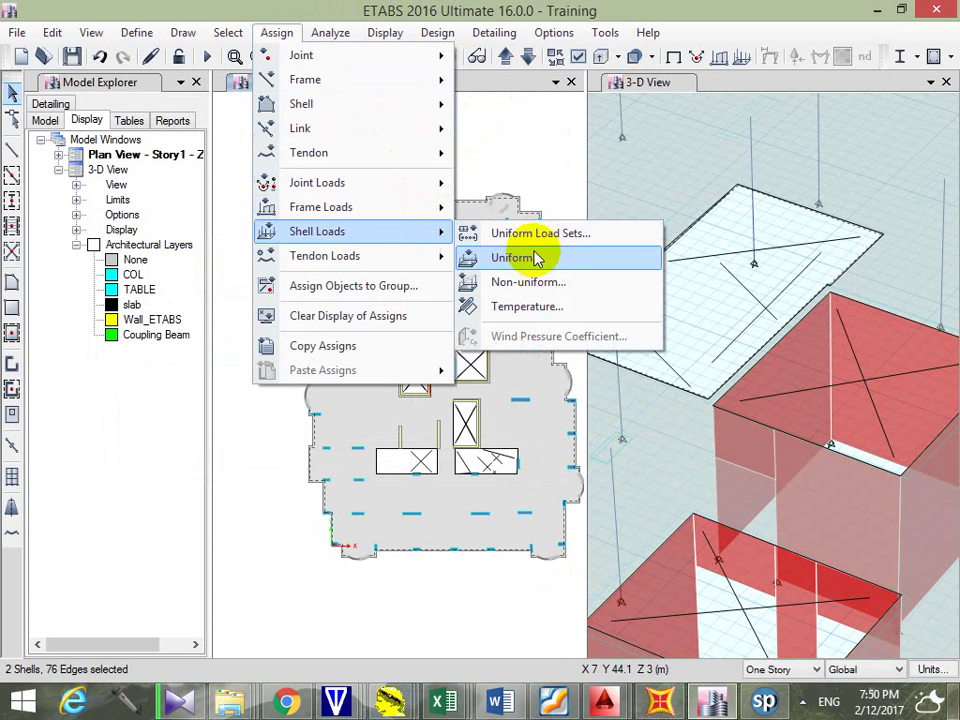
{"action": "left_click", "coordinate": [547, 260]}
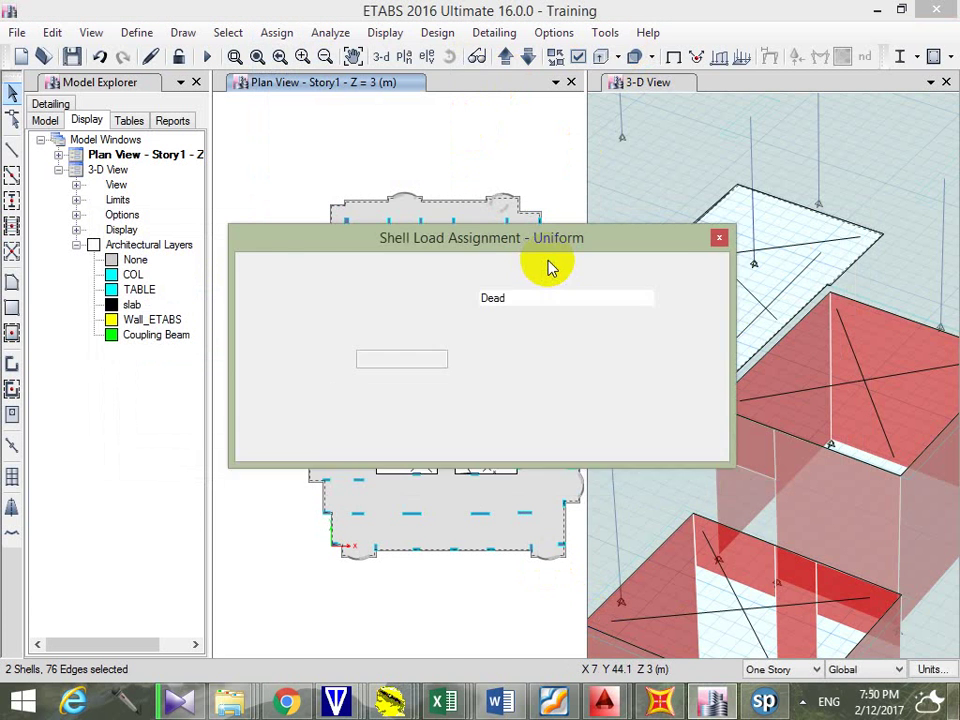
{"action": "left_click", "coordinate": [510, 298]}
{"action": "left_click", "coordinate": [494, 328]}
{"action": "left_click_drag", "start_coordinate": [407, 356], "coordinate": [341, 358]}
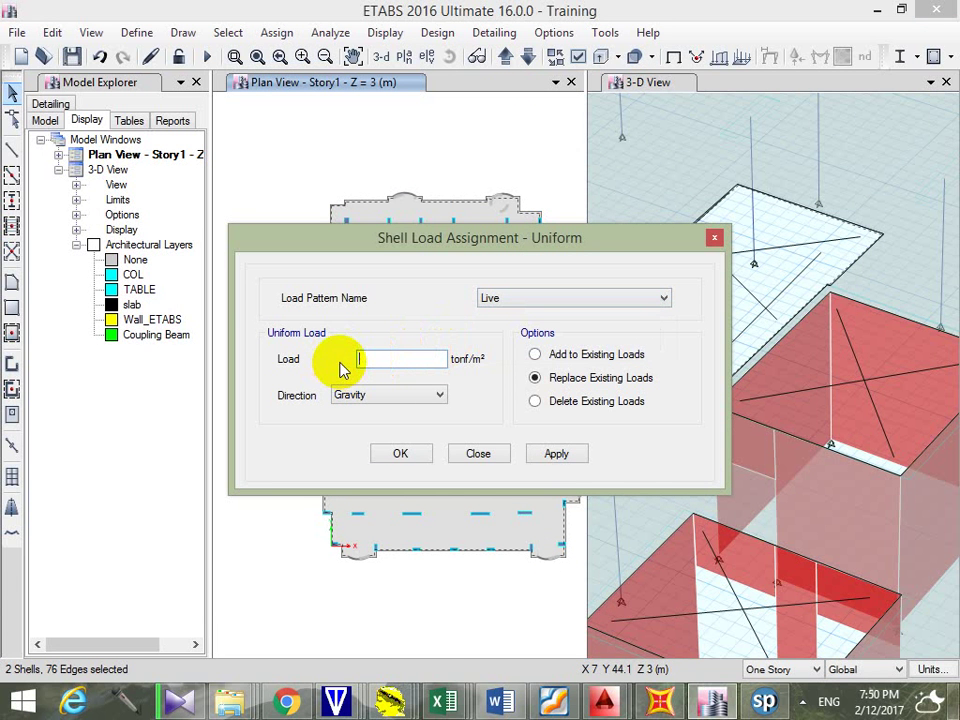
{"action": "type", "text": ".2"}
{"action": "left_click", "coordinate": [554, 453]}
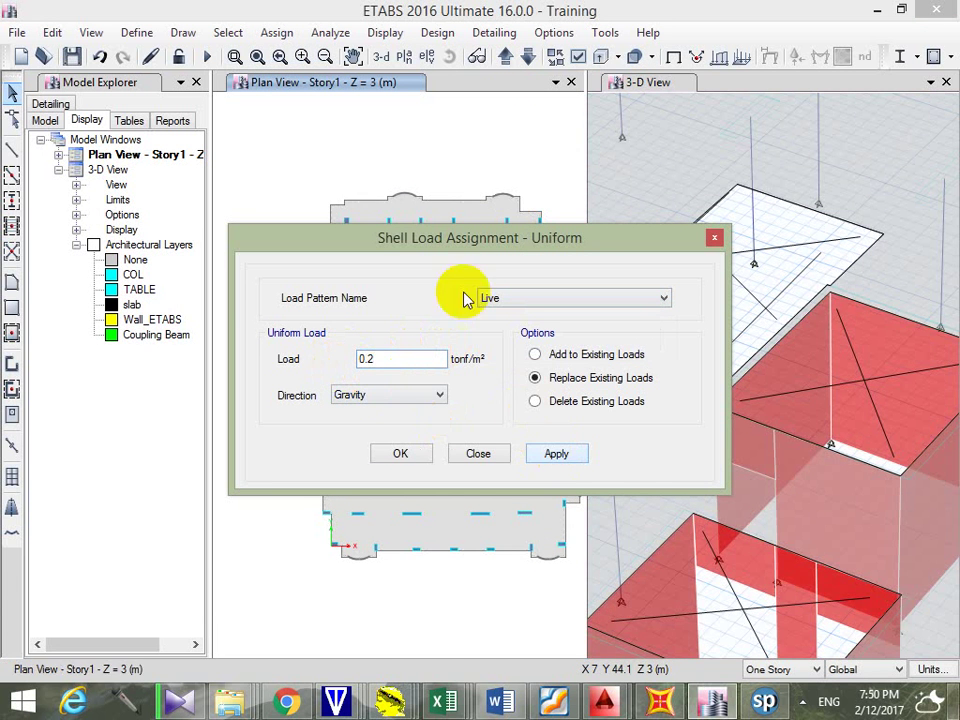
Assign a uniform Flooring load of 0.15 tonf/m² in the Gravity direction to the selected slab, replacing existing loads
{"action": "left_click", "coordinate": [574, 299]}
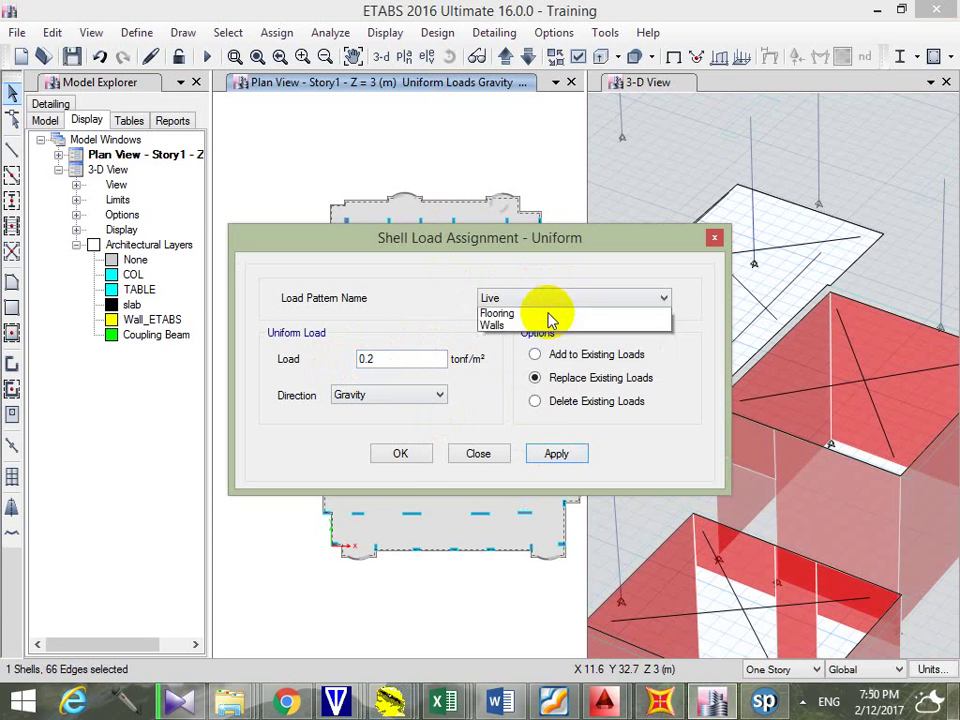
{"action": "left_click", "coordinate": [543, 339]}
{"action": "left_click", "coordinate": [422, 358]}
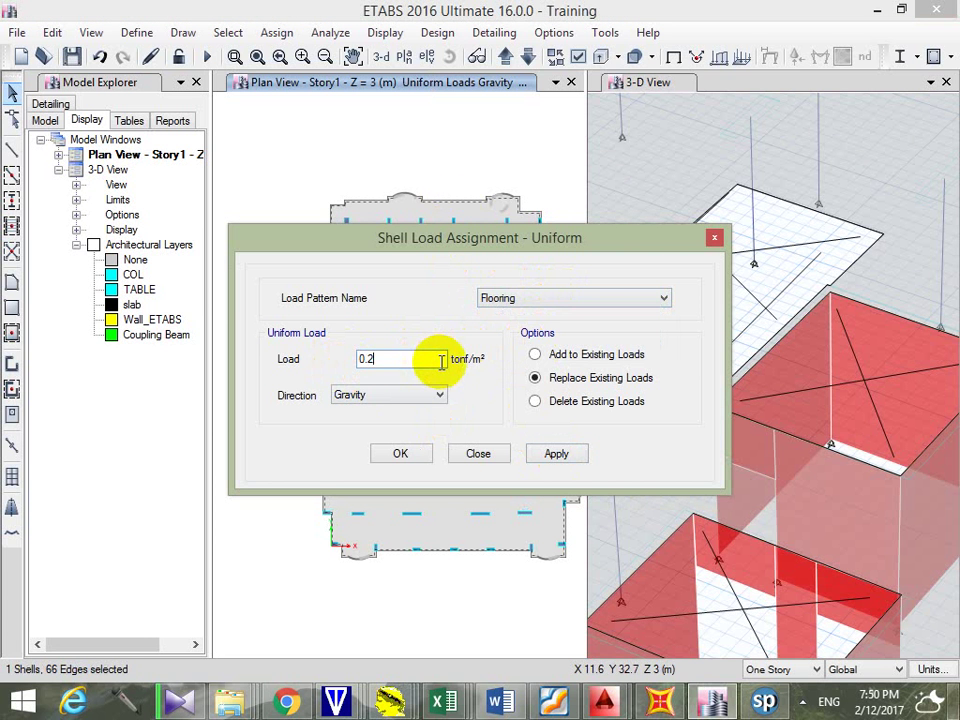
{"action": "key", "text": "BackSpace"}
{"action": "key", "text": "BackSpace"}
{"action": "type", "text": "15"}
{"action": "left_click", "coordinate": [560, 454]}
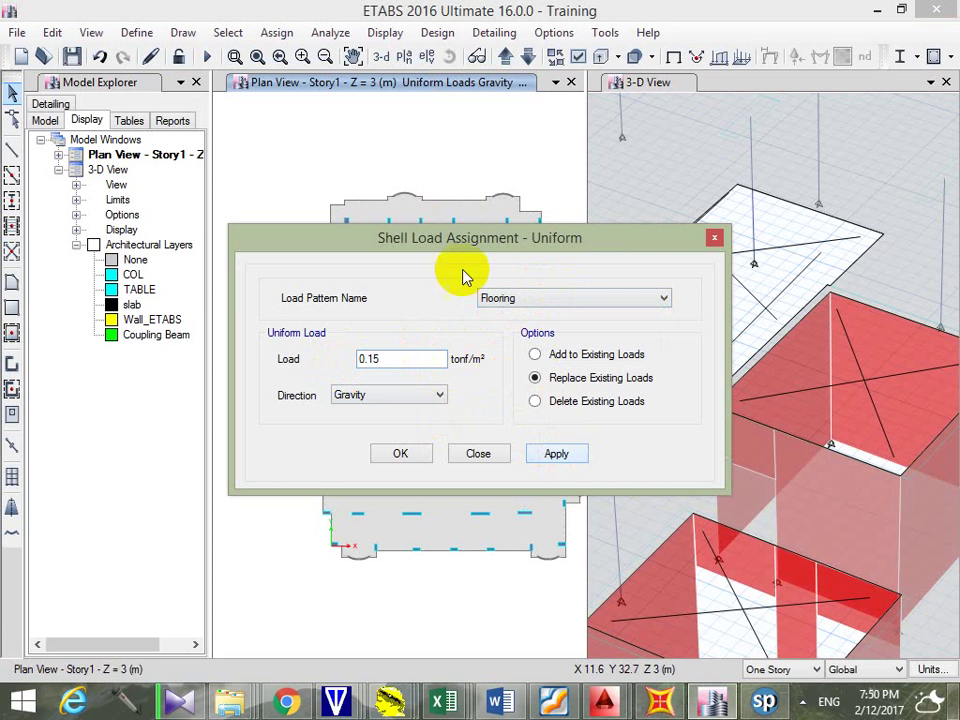
Assign a uniform Walls load of 0.4 tonf/m² in the Gravity direction to the same slab and finish the load assignment
{"action": "left_click", "coordinate": [626, 297]}
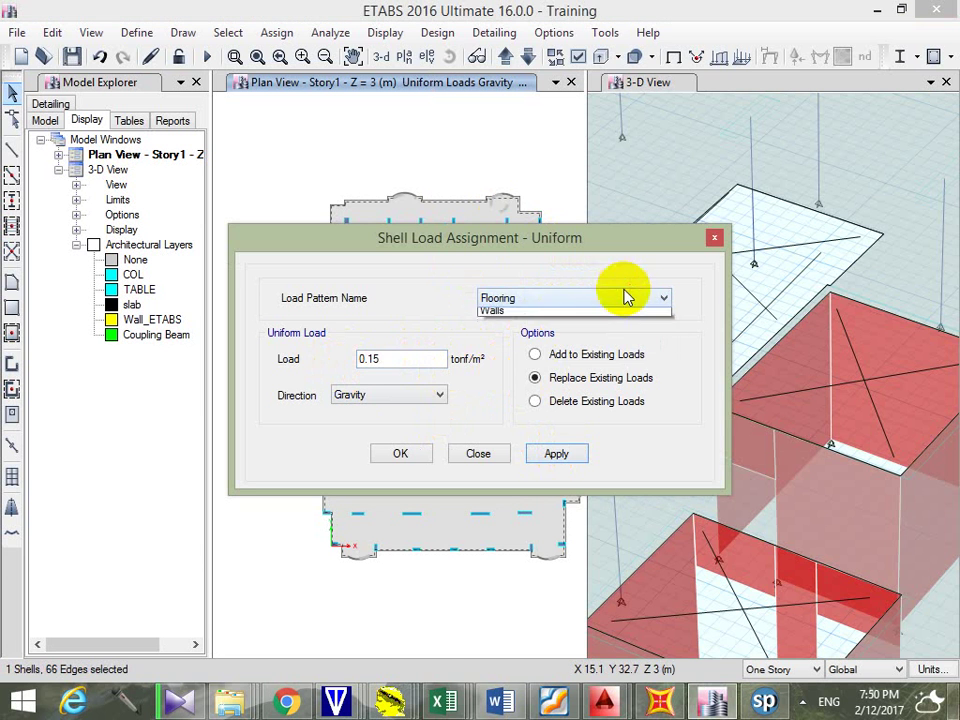
{"action": "left_click", "coordinate": [565, 353]}
{"action": "left_click", "coordinate": [396, 360]}
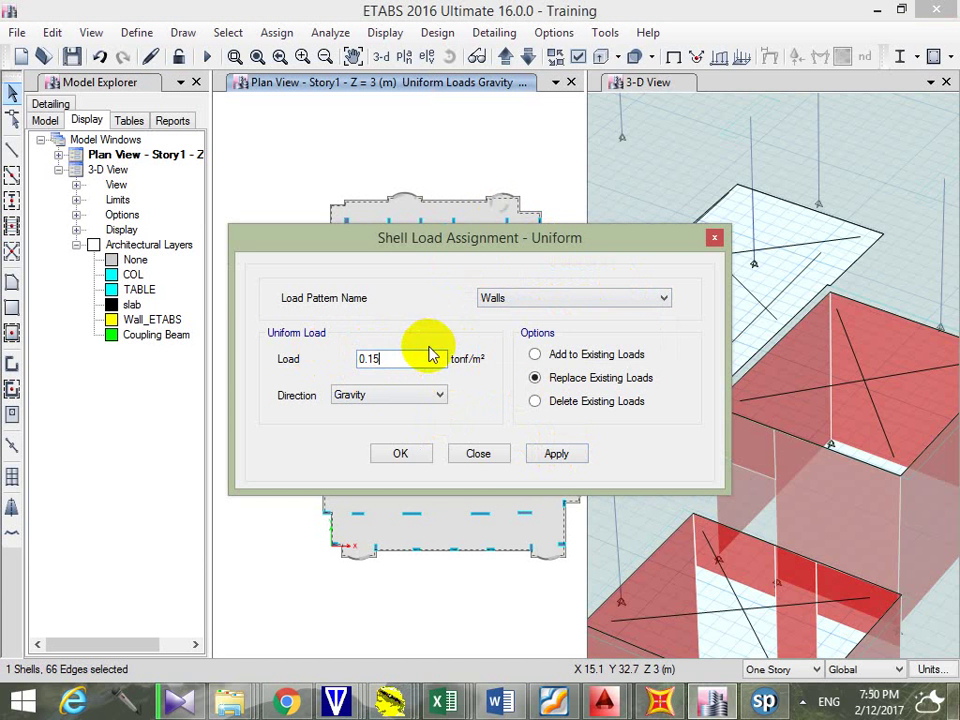
{"action": "key", "text": "BackSpace"}
{"action": "key", "text": "BackSpace"}
{"action": "type", "text": "4"}
{"action": "left_click", "coordinate": [545, 458]}
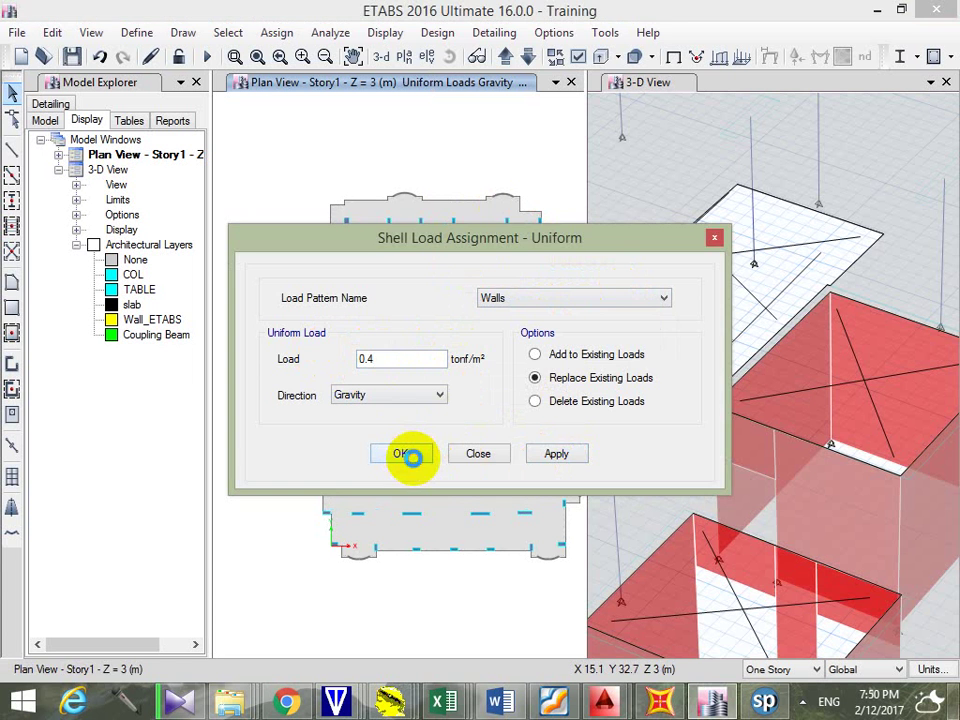
{"action": "left_click", "coordinate": [400, 454]}
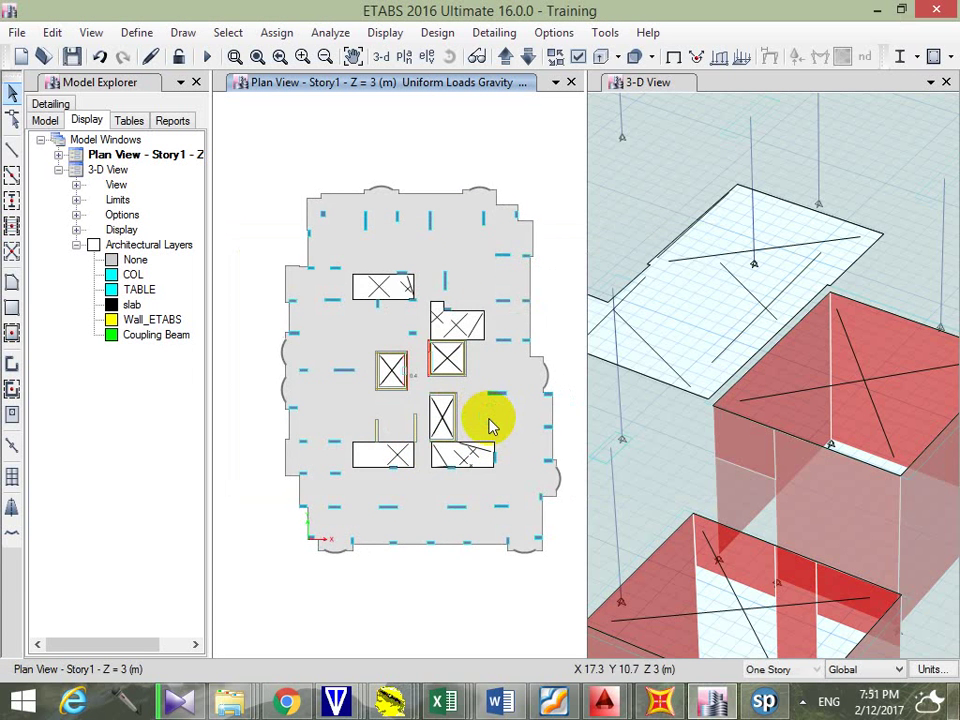
Inspect the load patterns and uniform loads assigned to the main Story1 floor slab
{"action": "right_click", "coordinate": [490, 425]}
{"action": "left_click", "coordinate": [497, 176]}
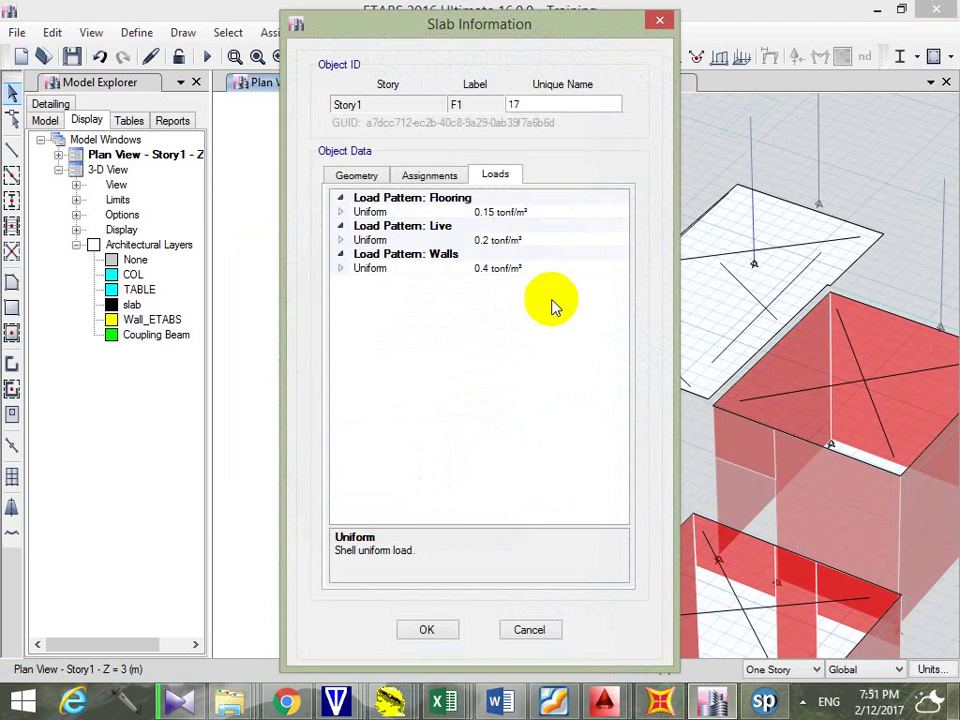
{"action": "key", "text": "Escape"}
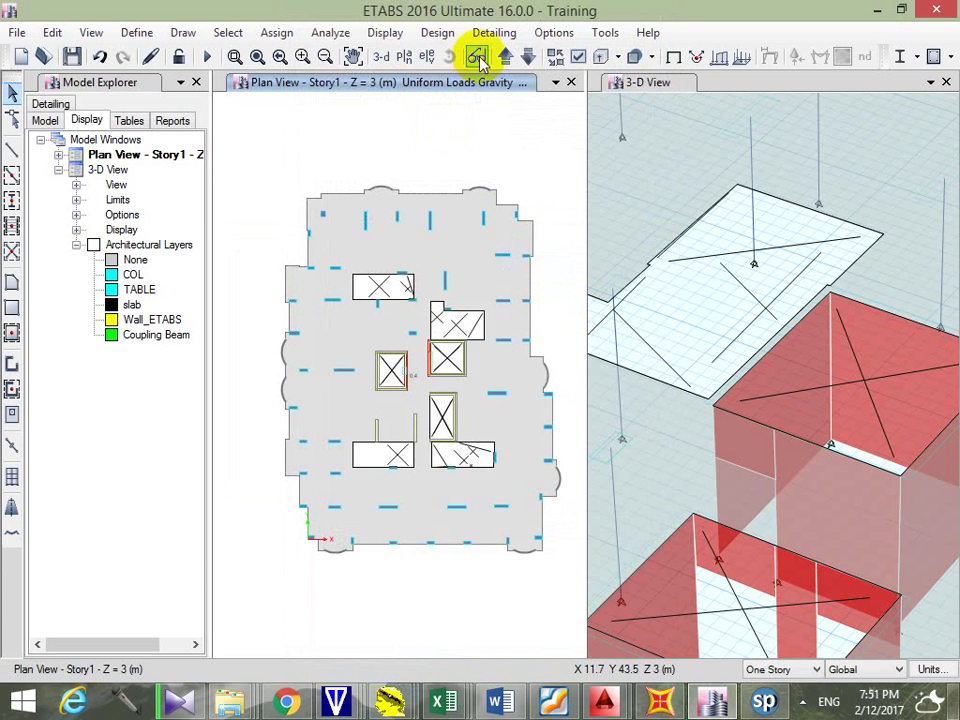
Select all joints in the Base plan and assign them fixed restraints in all translations and rotations
{"action": "left_click", "coordinate": [528, 56]}
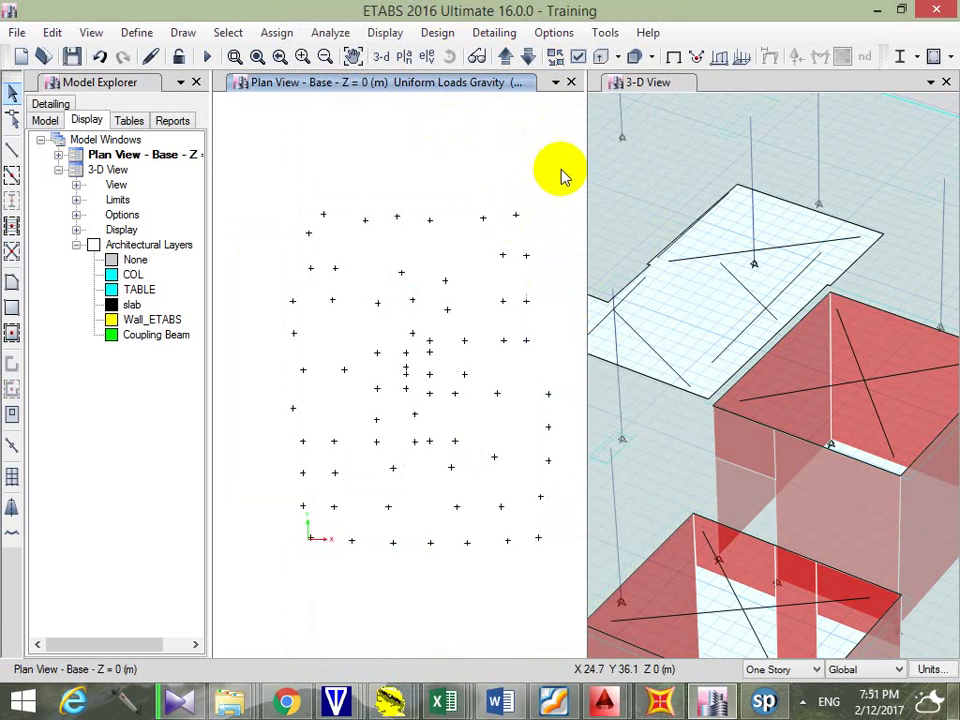
{"action": "left_click_drag", "start_coordinate": [564, 165], "coordinate": [261, 581]}
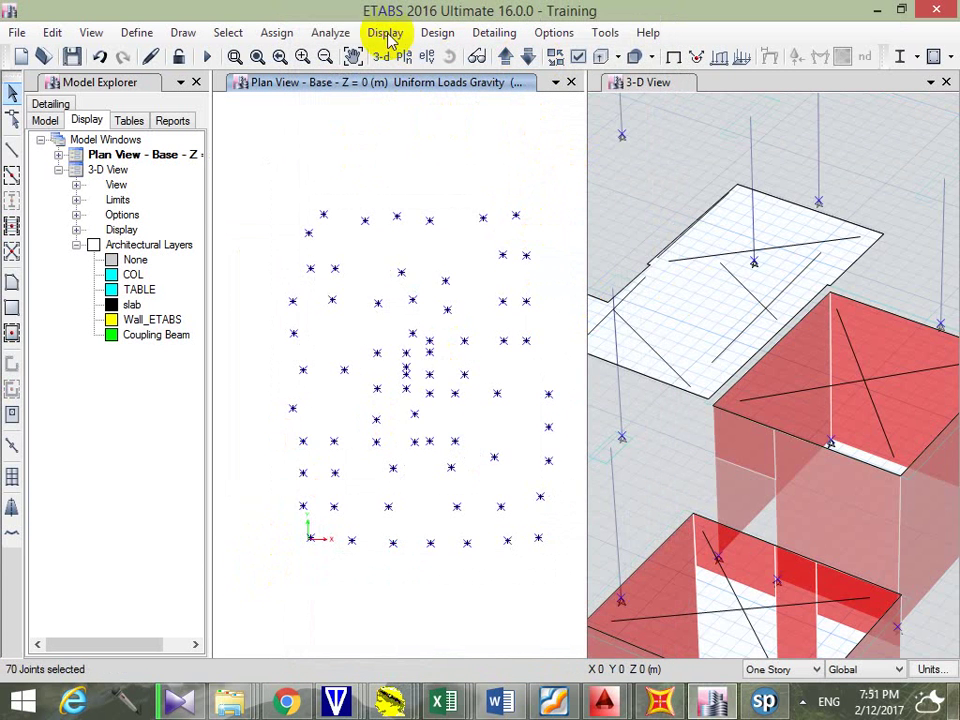
{"action": "left_click", "coordinate": [280, 32]}
{"action": "mouse_move", "coordinate": [306, 56]}
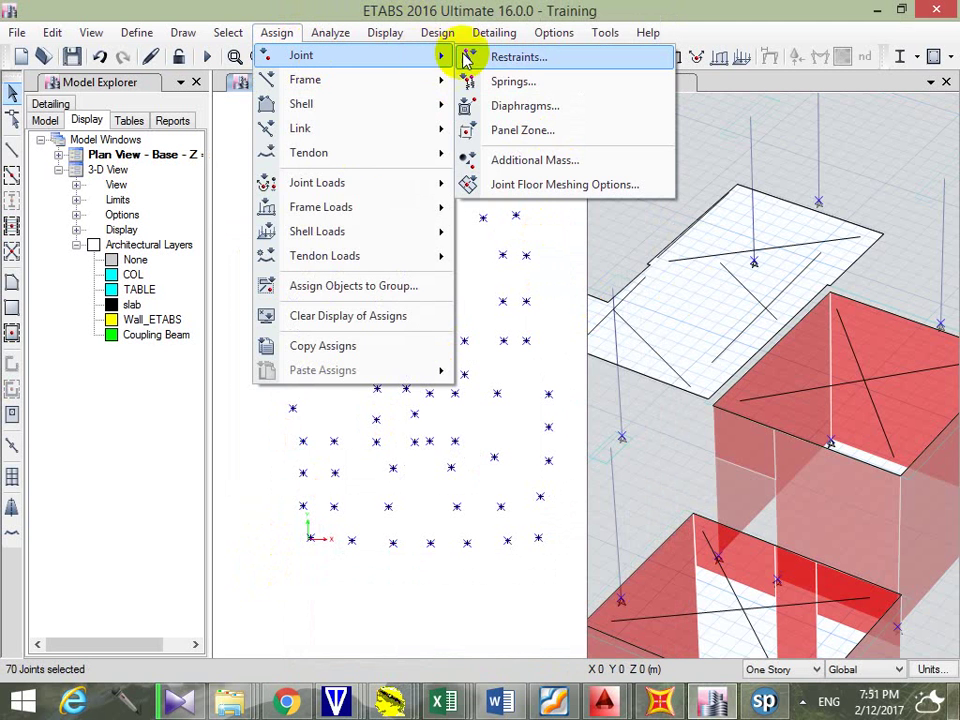
{"action": "left_click", "coordinate": [587, 60]}
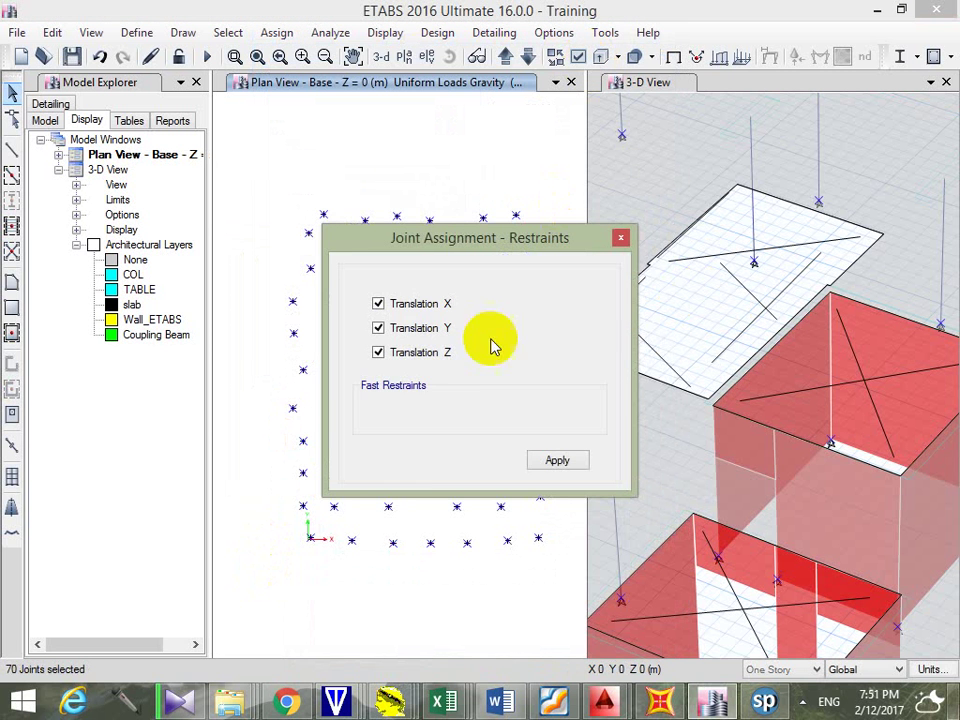
{"action": "left_click", "coordinate": [420, 412]}
{"action": "left_click", "coordinate": [401, 461]}
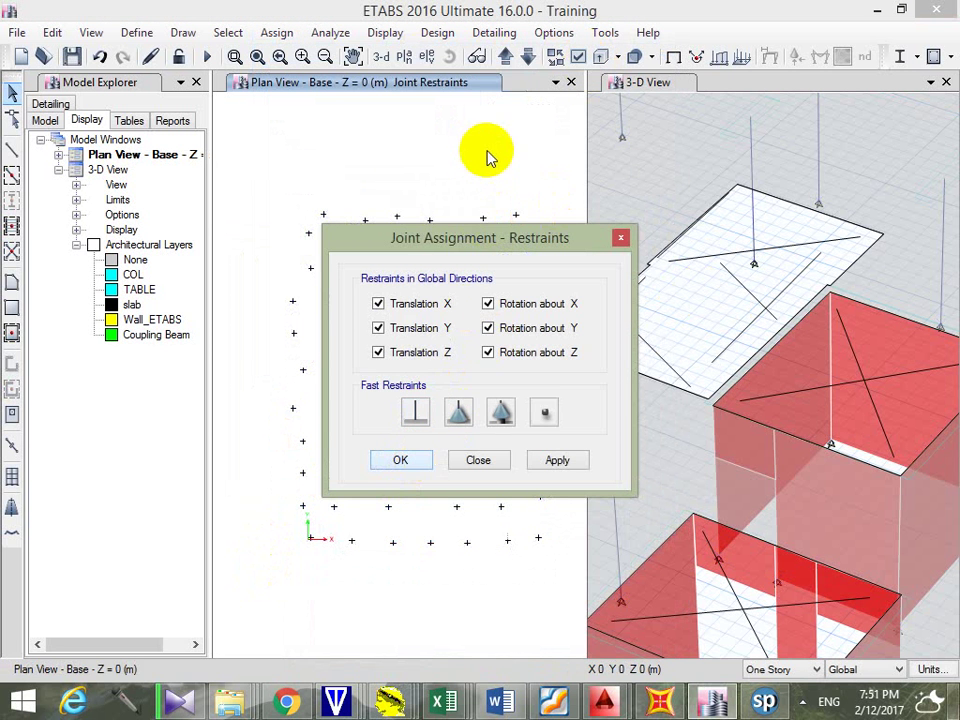
Add 14 stories above Story1 in the story and grid system data so the stories run up to Story15
{"action": "right_click", "coordinate": [275, 130]}
{"action": "left_click", "coordinate": [360, 135]}
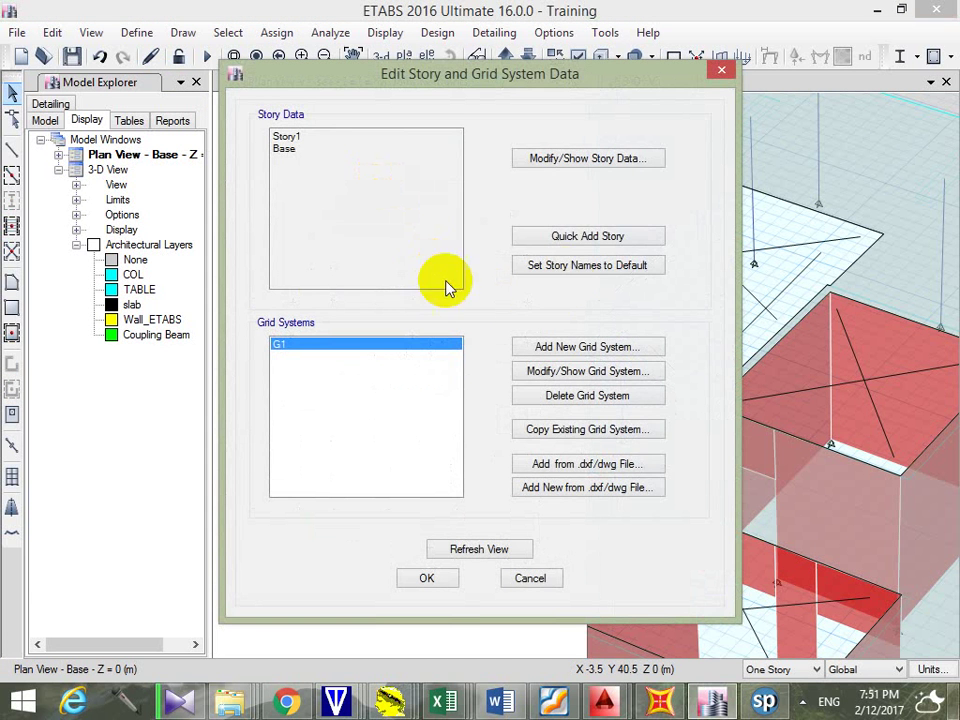
{"action": "left_click", "coordinate": [580, 236]}
{"action": "left_click", "coordinate": [580, 236]}
{"action": "left_click", "coordinate": [580, 236]}
{"action": "left_click", "coordinate": [580, 236]}
{"action": "left_click", "coordinate": [580, 236]}
{"action": "left_click", "coordinate": [580, 236]}
{"action": "left_click", "coordinate": [580, 236]}
{"action": "left_click", "coordinate": [580, 236]}
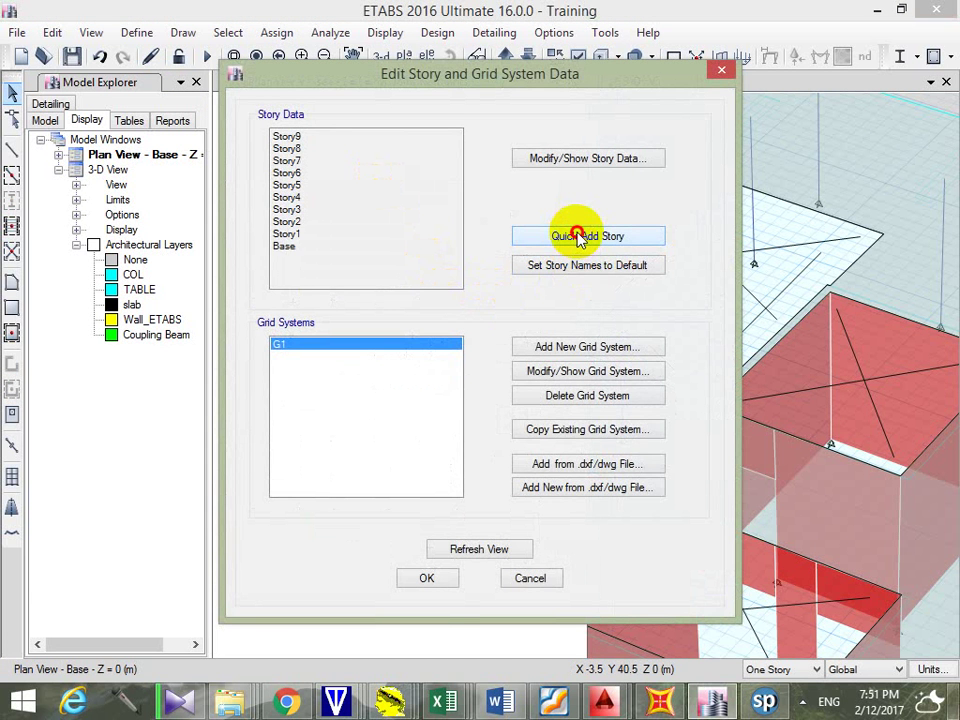
{"action": "left_click", "coordinate": [580, 236]}
{"action": "left_click", "coordinate": [580, 236]}
{"action": "left_click", "coordinate": [580, 236]}
{"action": "left_click", "coordinate": [580, 236]}
{"action": "left_click", "coordinate": [580, 236]}
{"action": "left_click", "coordinate": [578, 238]}
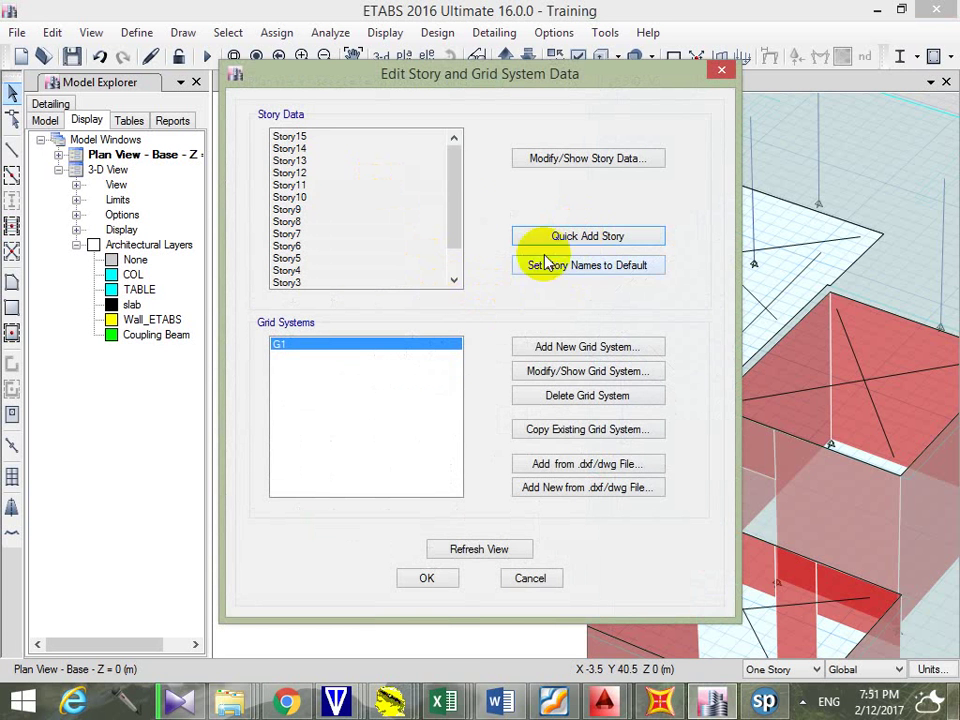
{"action": "left_click", "coordinate": [452, 262]}
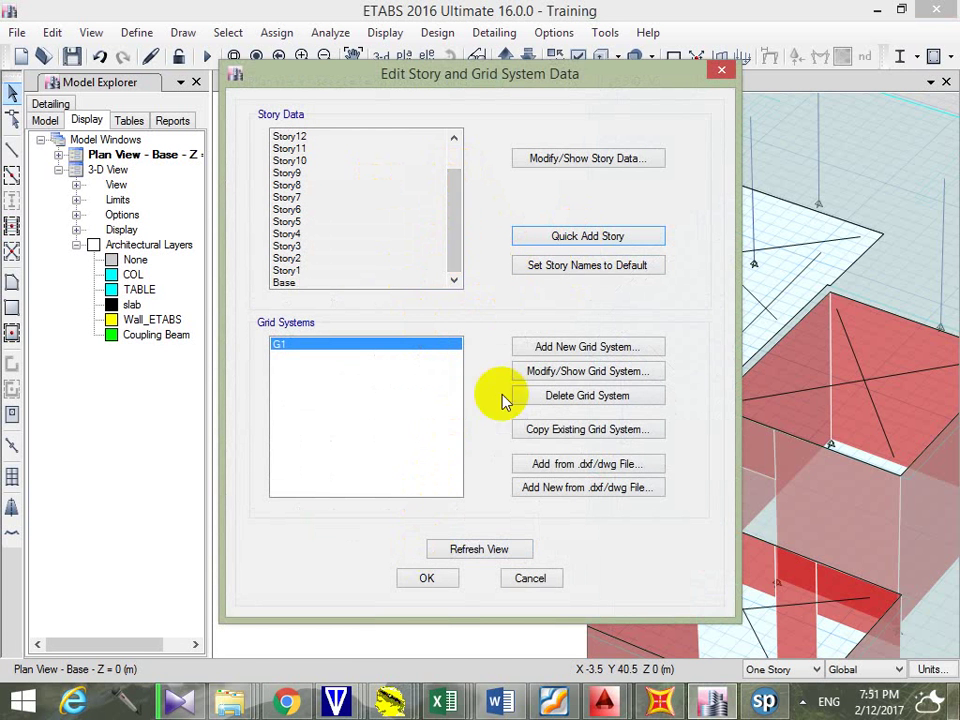
Review the heights and elevations in the story data table, then accept the story and grid system changes
{"action": "left_click", "coordinate": [612, 158]}
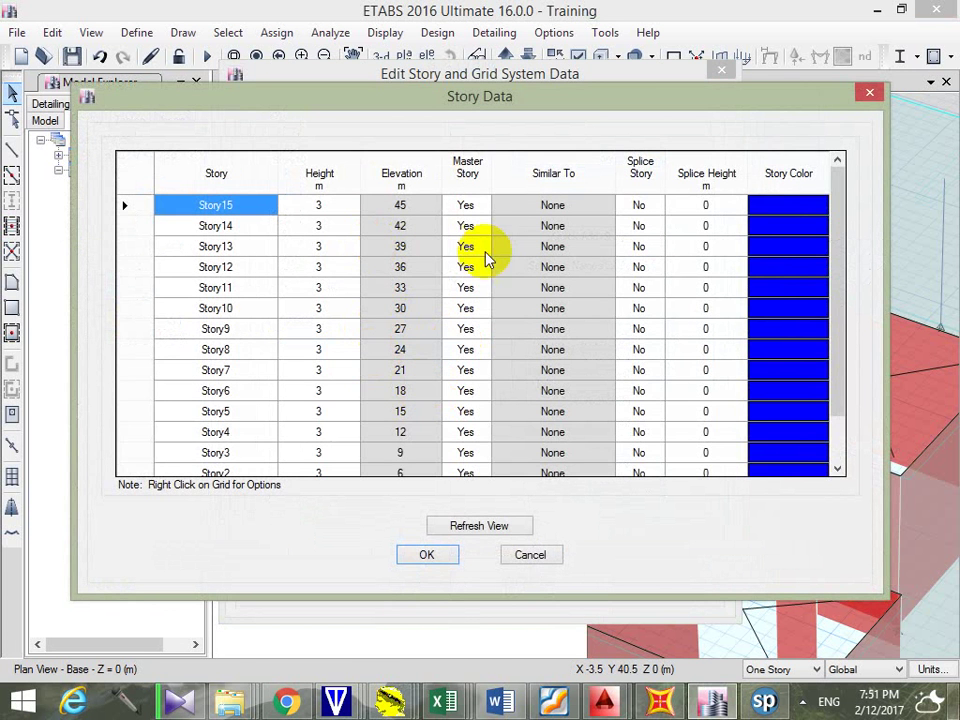
{"action": "left_click", "coordinate": [435, 562]}
{"action": "left_click", "coordinate": [440, 574]}
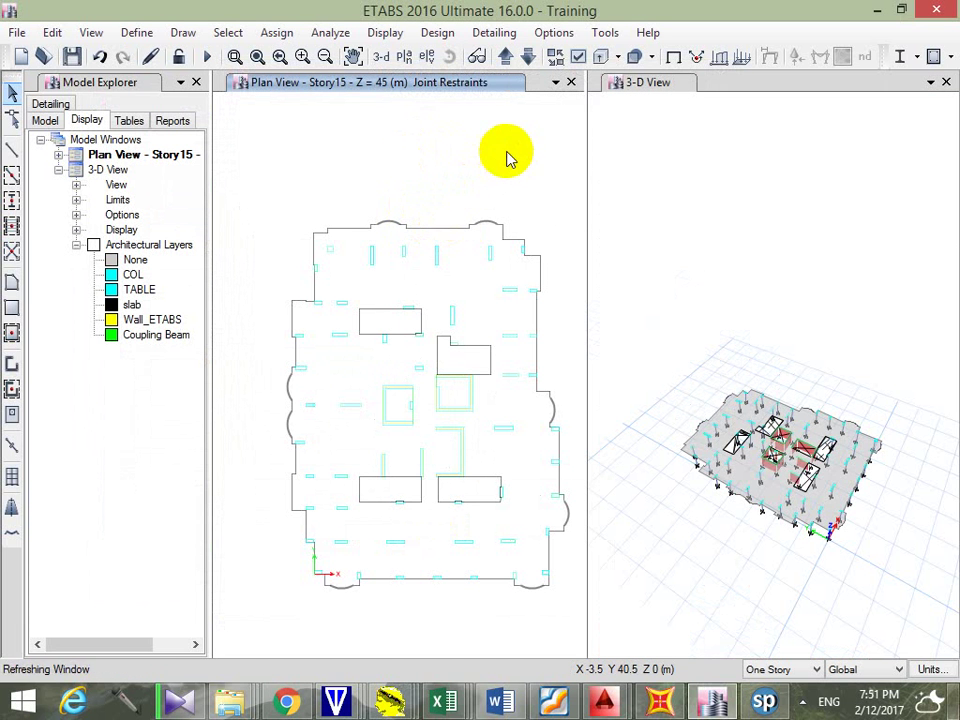
Change the plan view window to an XZ elevation view with plan angle 270, elevation 0 and aperture 0
{"action": "left_click", "coordinate": [95, 34]}
{"action": "left_click", "coordinate": [95, 33]}
{"action": "left_click", "coordinate": [92, 33]}
{"action": "left_click", "coordinate": [125, 55]}
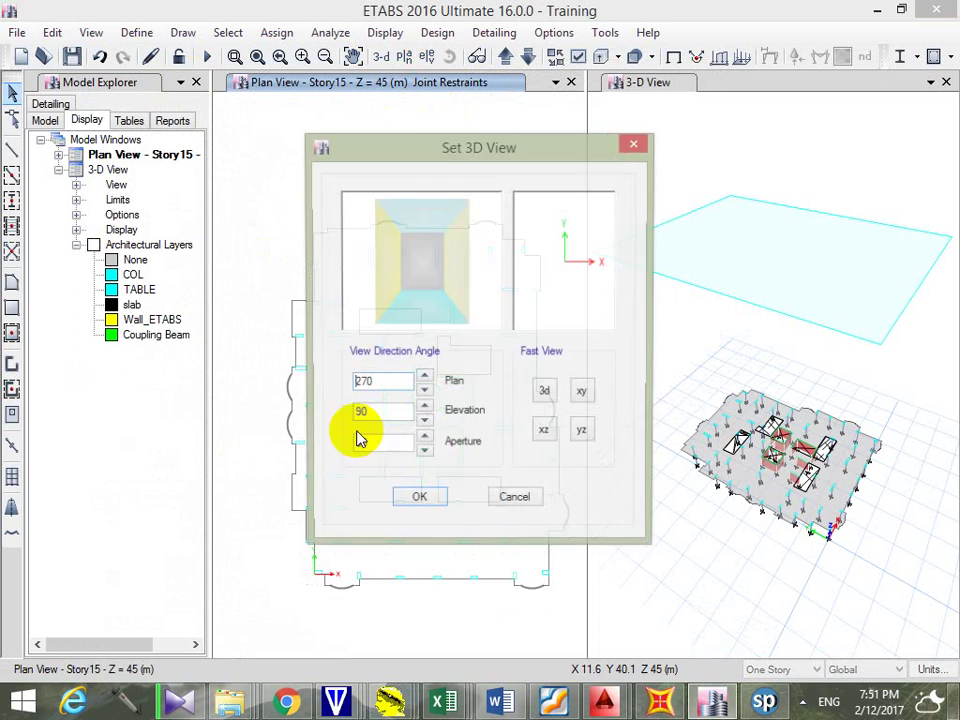
{"action": "left_click", "coordinate": [544, 433]}
{"action": "double_click", "coordinate": [360, 446]}
{"action": "type", "text": "0"}
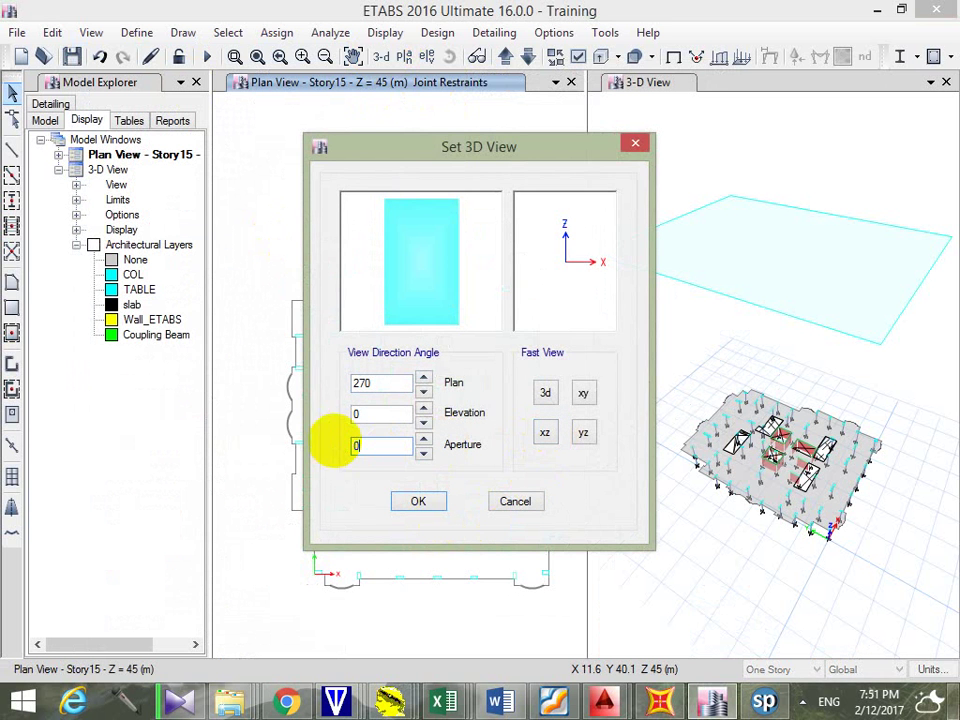
{"action": "left_click", "coordinate": [421, 502]}
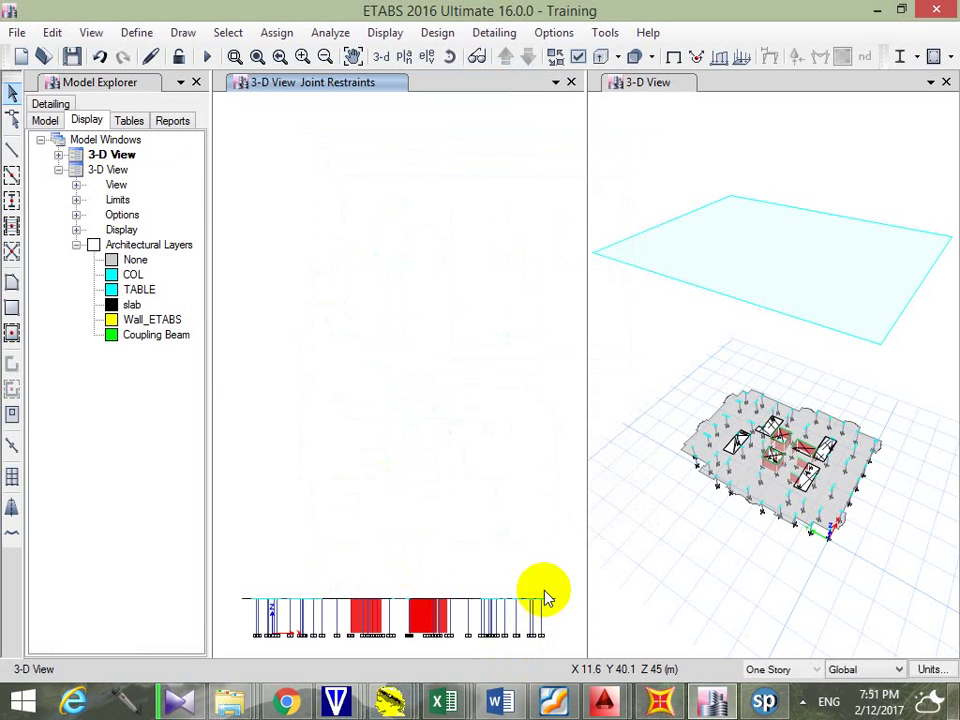
Select all Story1 objects in the elevation view and replicate them to Story2 through Story15, keeping the original objects
{"action": "left_click_drag", "start_coordinate": [565, 578], "coordinate": [240, 634]}
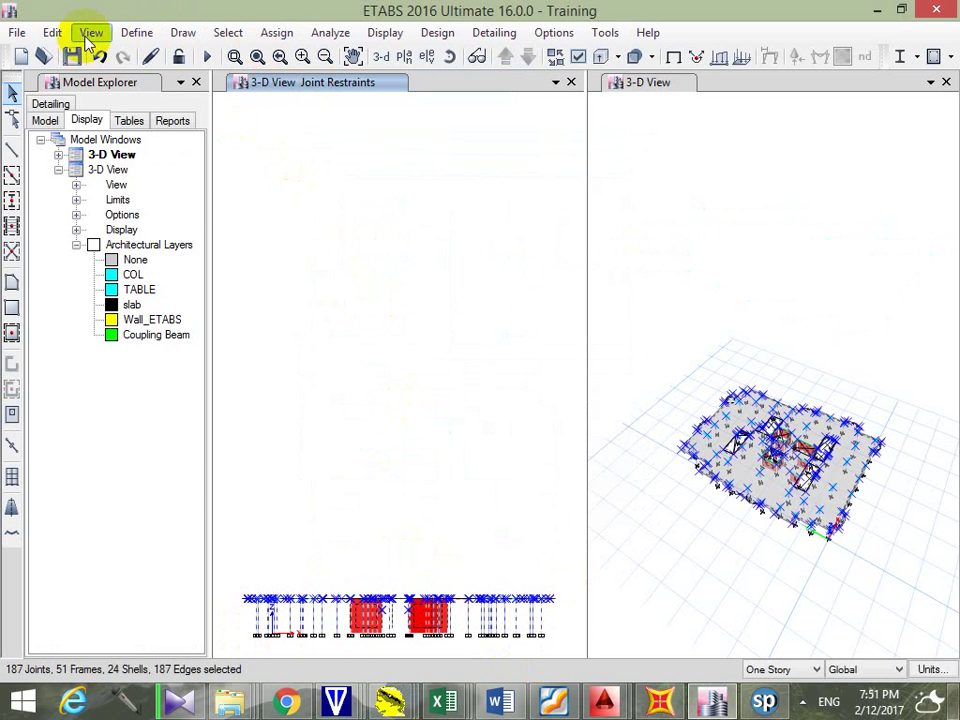
{"action": "left_click", "coordinate": [52, 32]}
{"action": "left_click", "coordinate": [192, 328]}
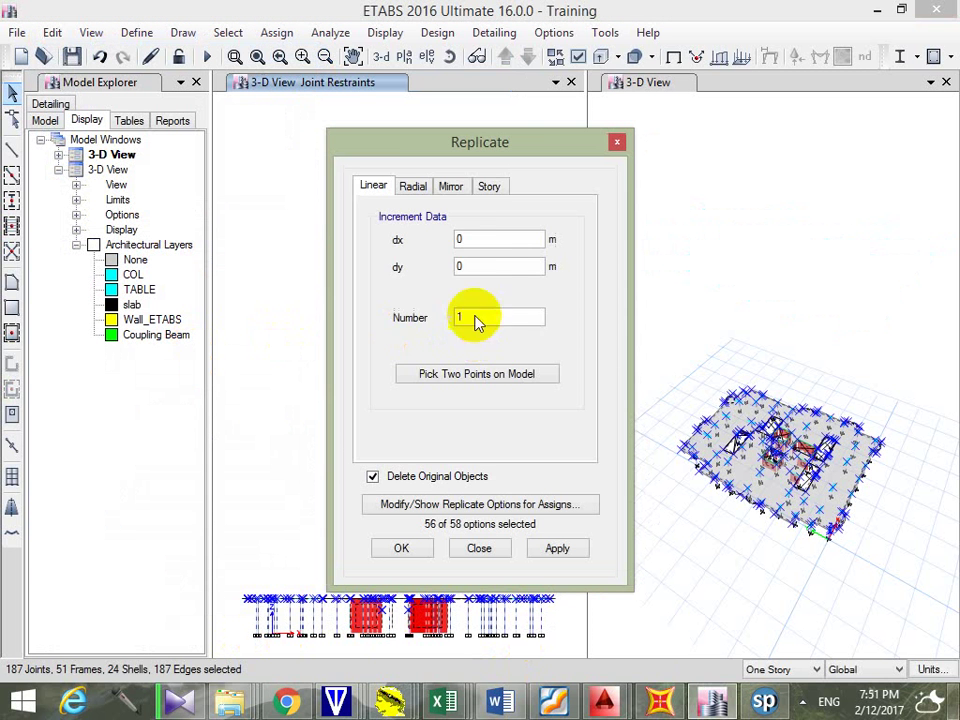
{"action": "left_click", "coordinate": [489, 186]}
{"action": "left_click_drag", "start_coordinate": [435, 246], "coordinate": [416, 372]}
{"action": "left_click", "coordinate": [372, 476]}
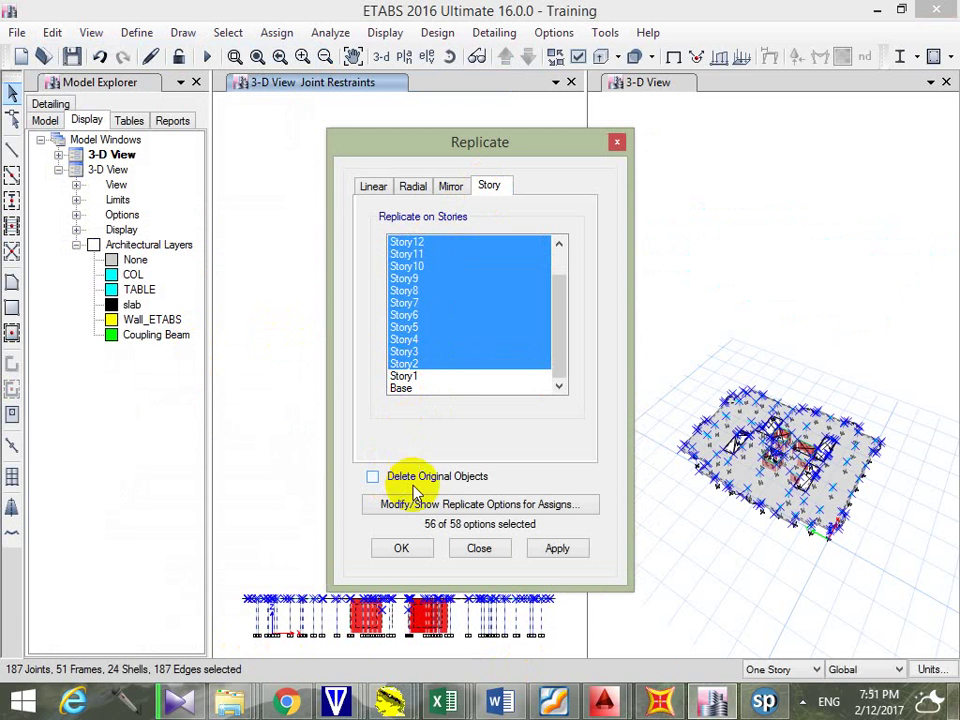
{"action": "left_click", "coordinate": [553, 552]}
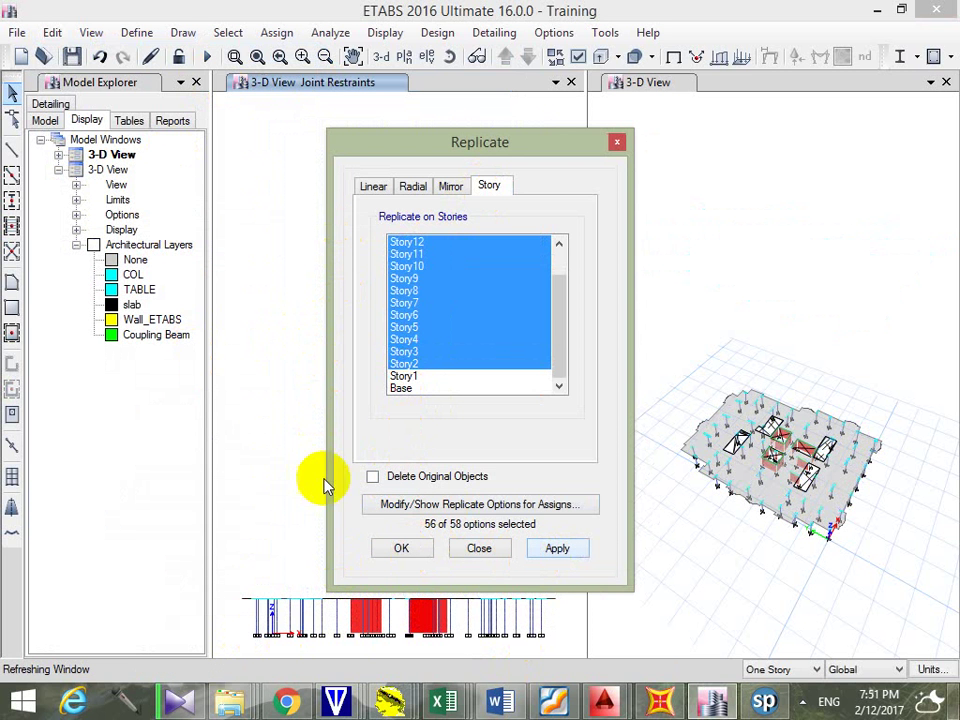
{"action": "left_click", "coordinate": [400, 552]}
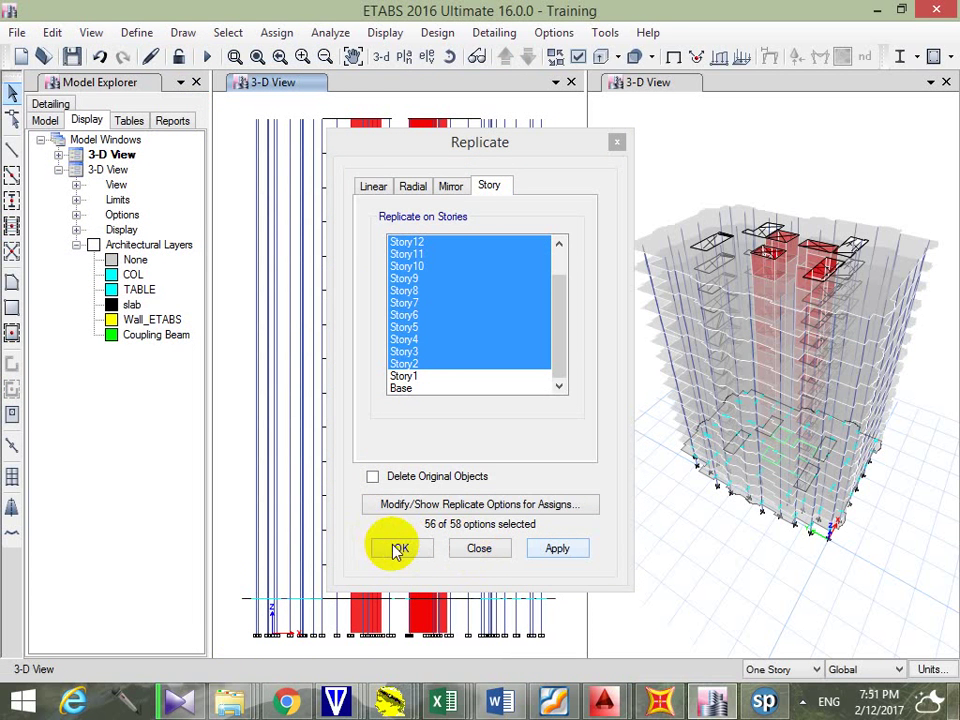
{"action": "left_click", "coordinate": [401, 549]}
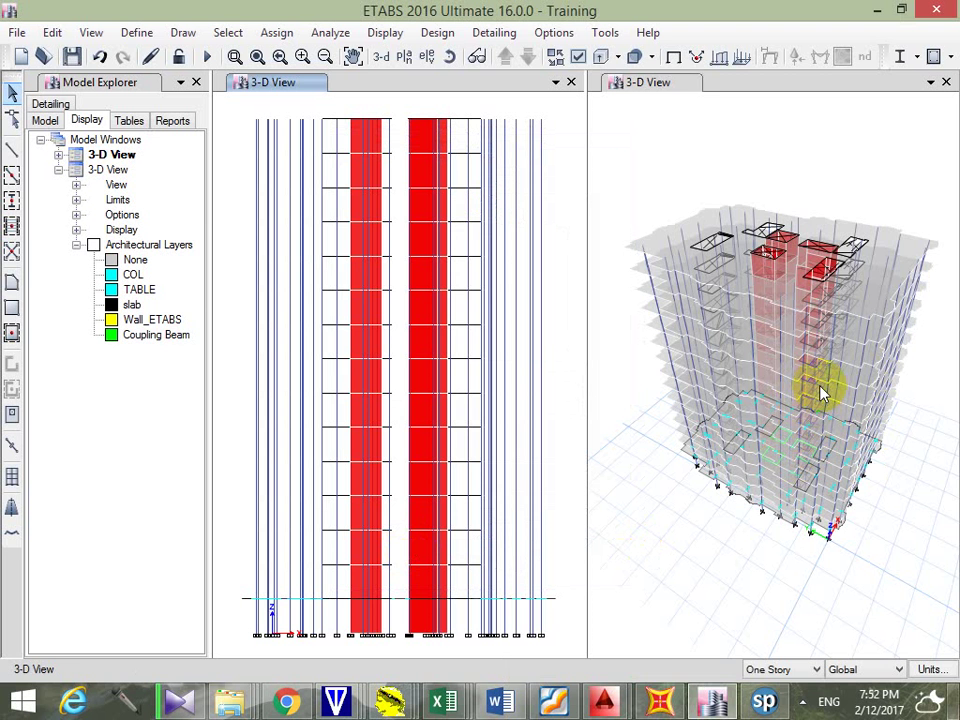
{"action": "middle_click_drag", "start_coordinate": [911, 279], "coordinate": [787, 433], "text": "shift"}
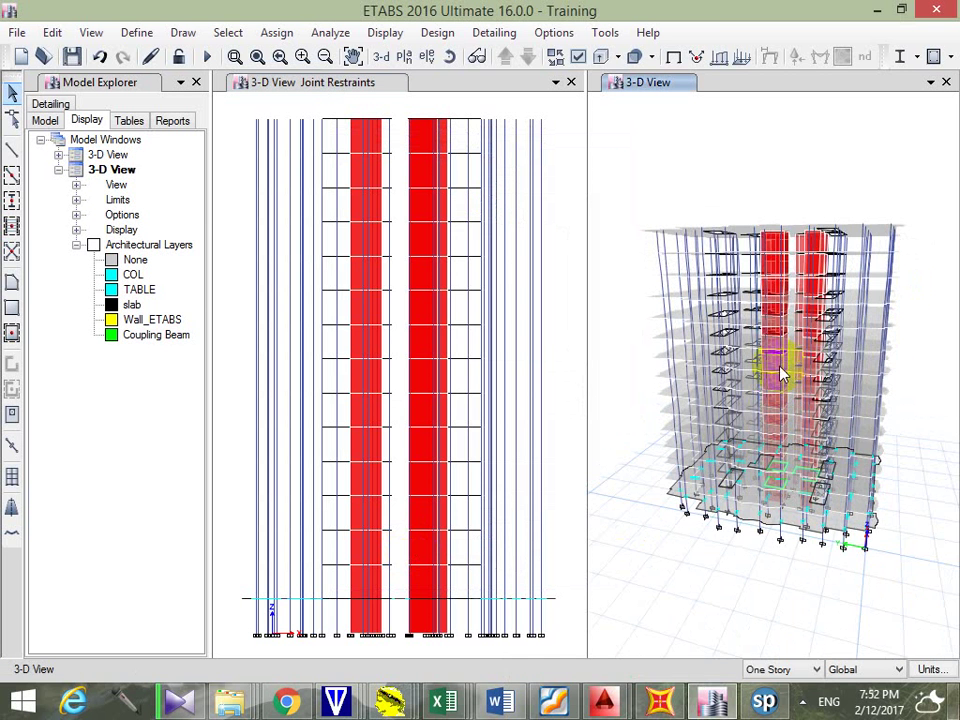
{"action": "middle_click_drag", "start_coordinate": [773, 375], "coordinate": [760, 373], "text": "shift"}
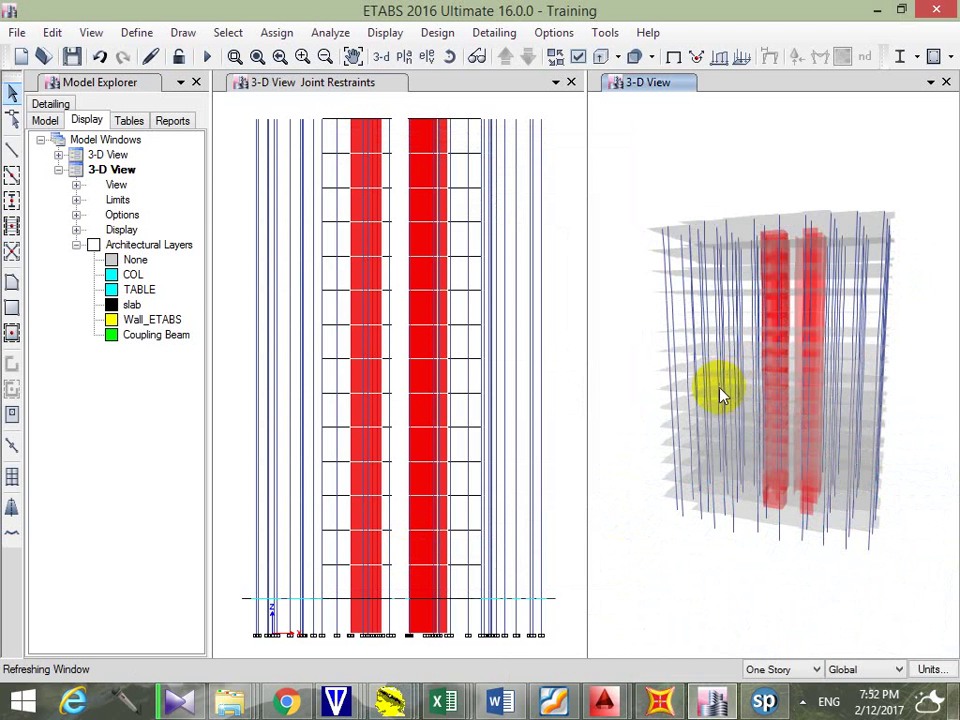
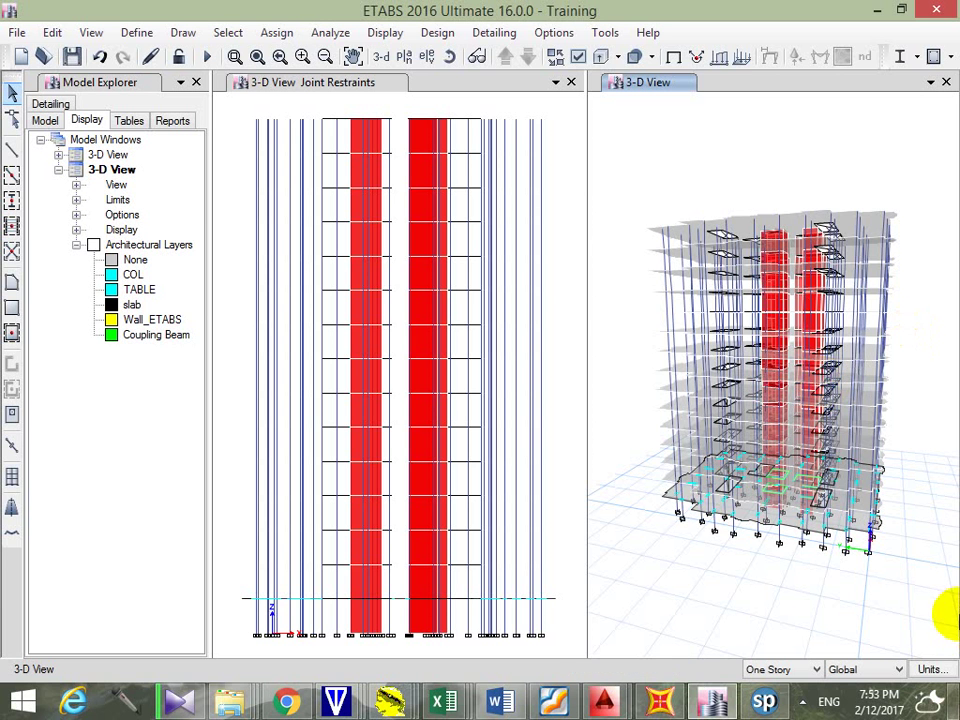
{"action": "left_click", "coordinate": [806, 706]}
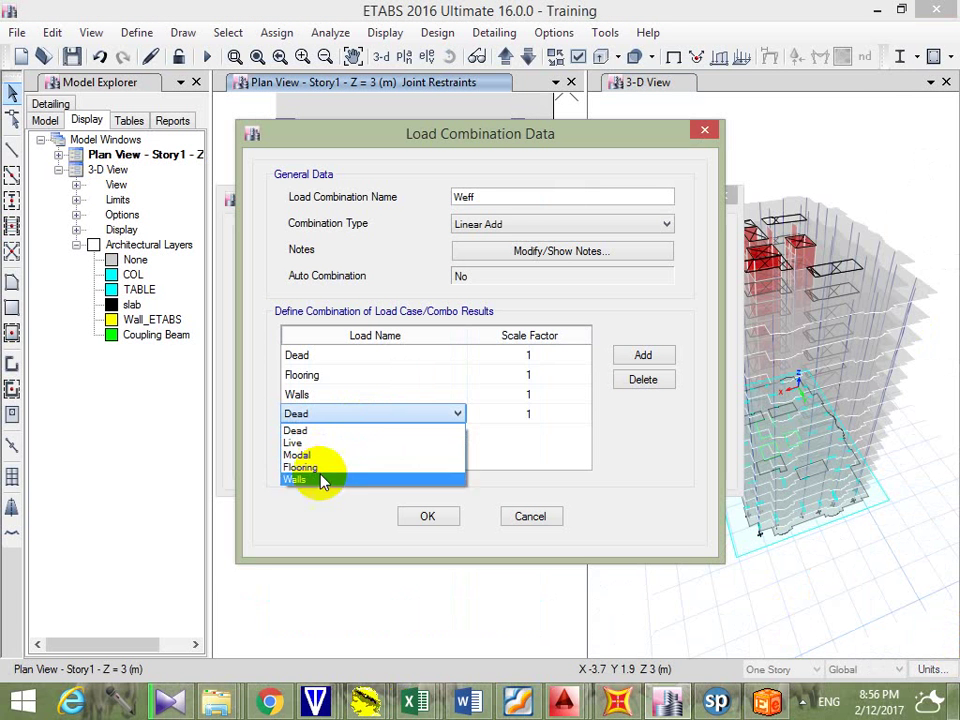
Add the Live load with a scale factor of 0.25 to the Weff combination, accept it, and run the analysis
{"action": "left_click", "coordinate": [330, 442]}
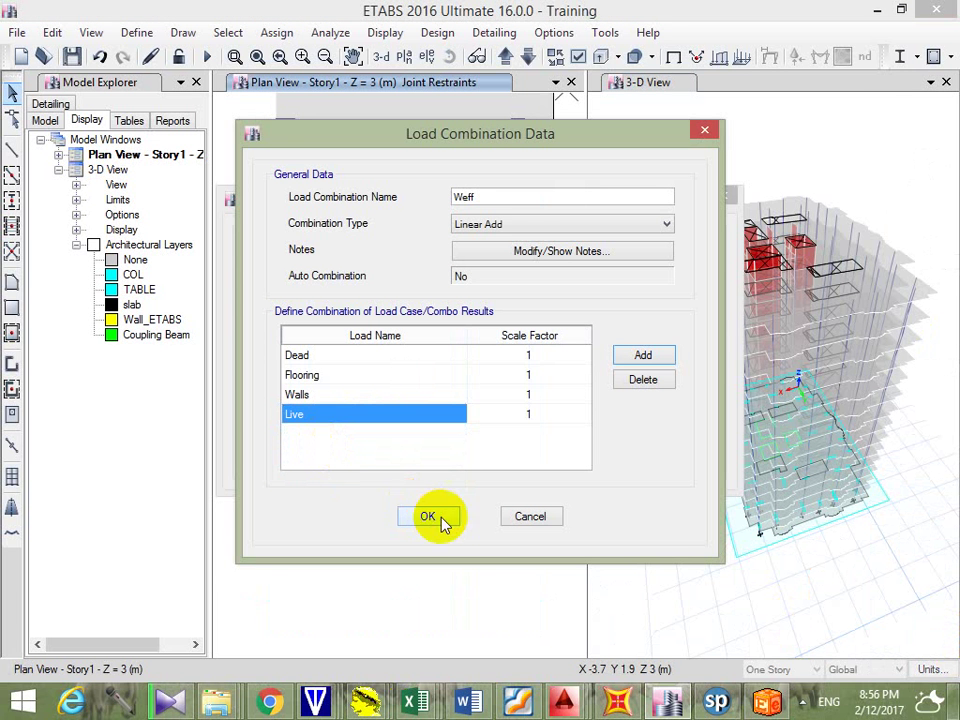
{"action": "left_click", "coordinate": [530, 414]}
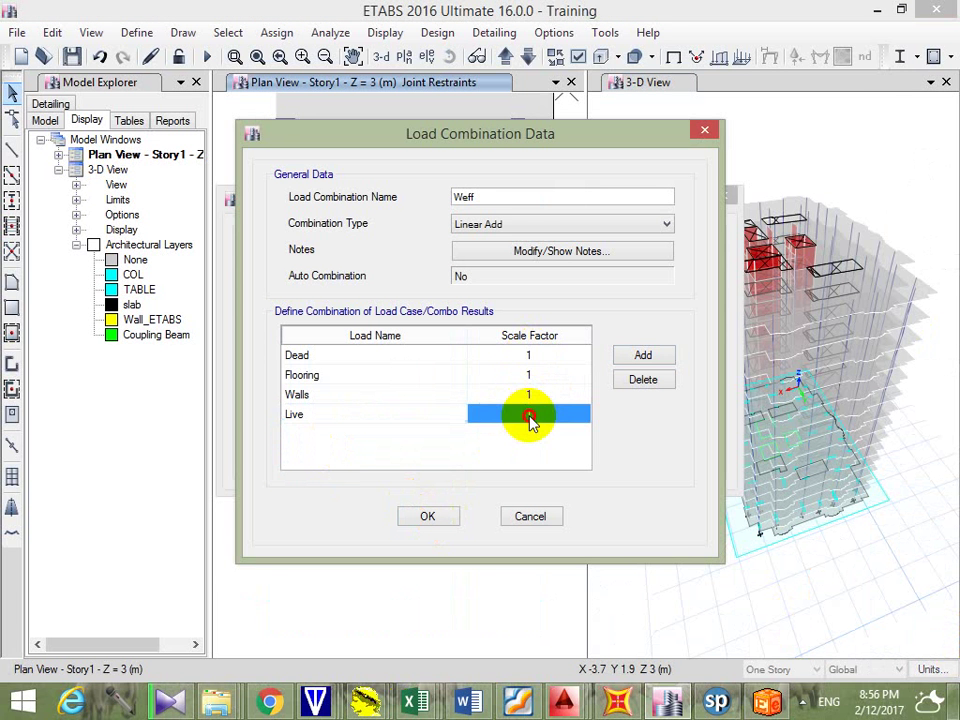
{"action": "type", "text": "0.25"}
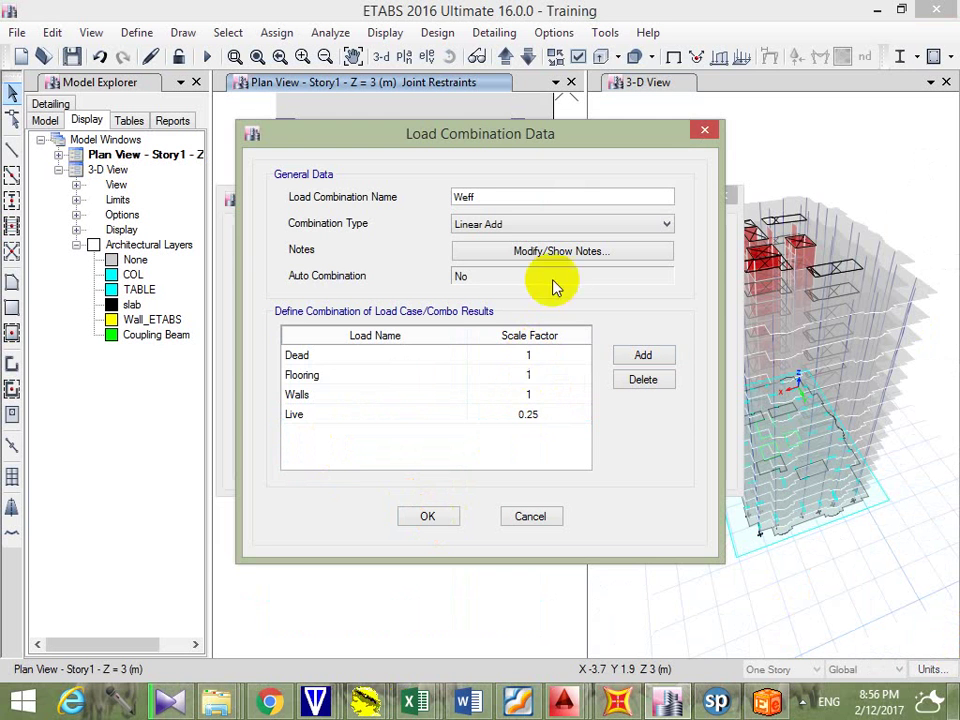
{"action": "left_click", "coordinate": [418, 518]}
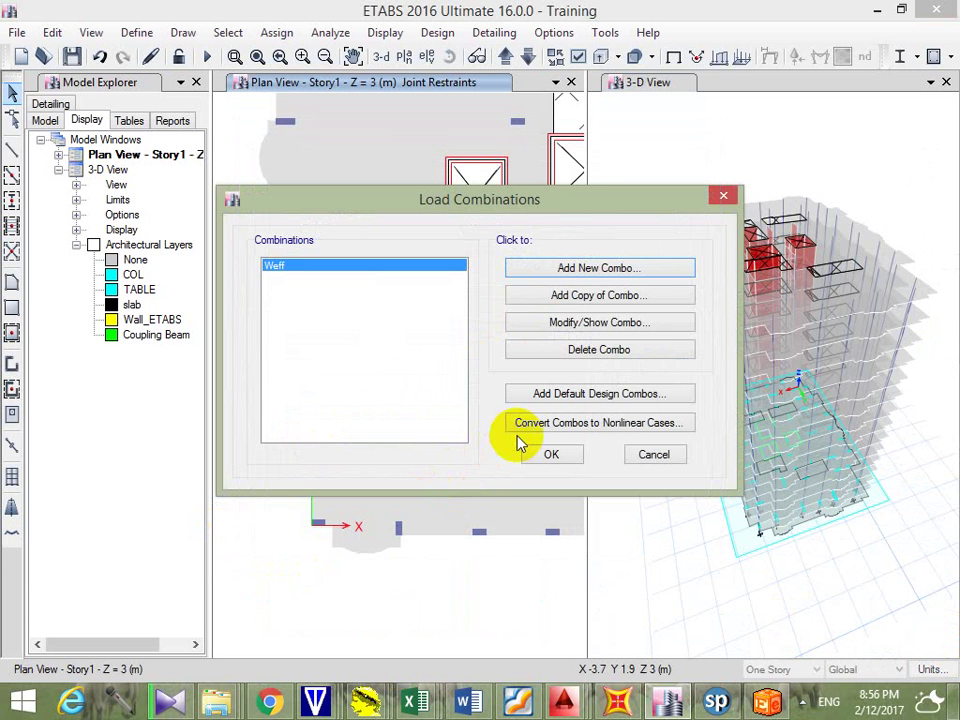
{"action": "left_click", "coordinate": [552, 455]}
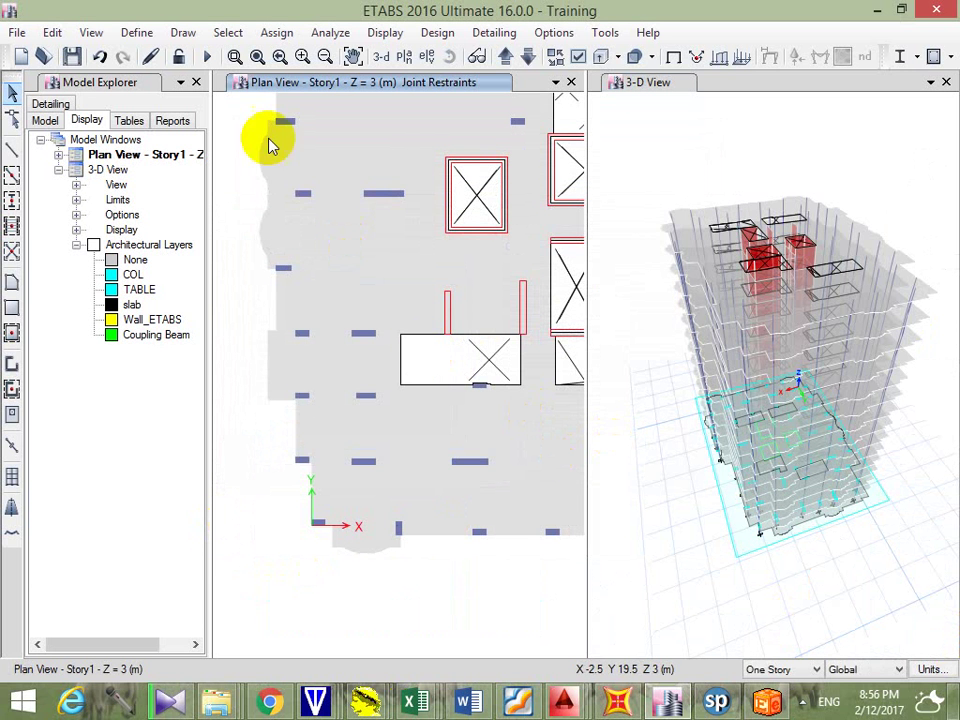
{"action": "left_click", "coordinate": [208, 60]}
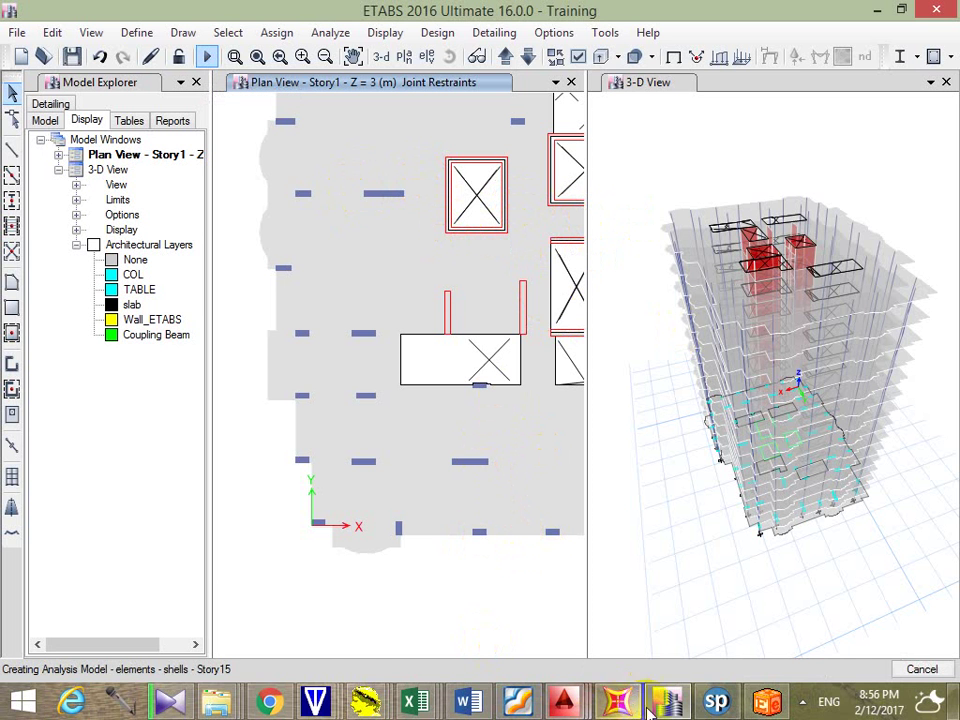
Switch to the Seismic Analysis program, check the R factor, floor weights, floor count and heights, and calculate the base shear
{"action": "left_click", "coordinate": [765, 703]}
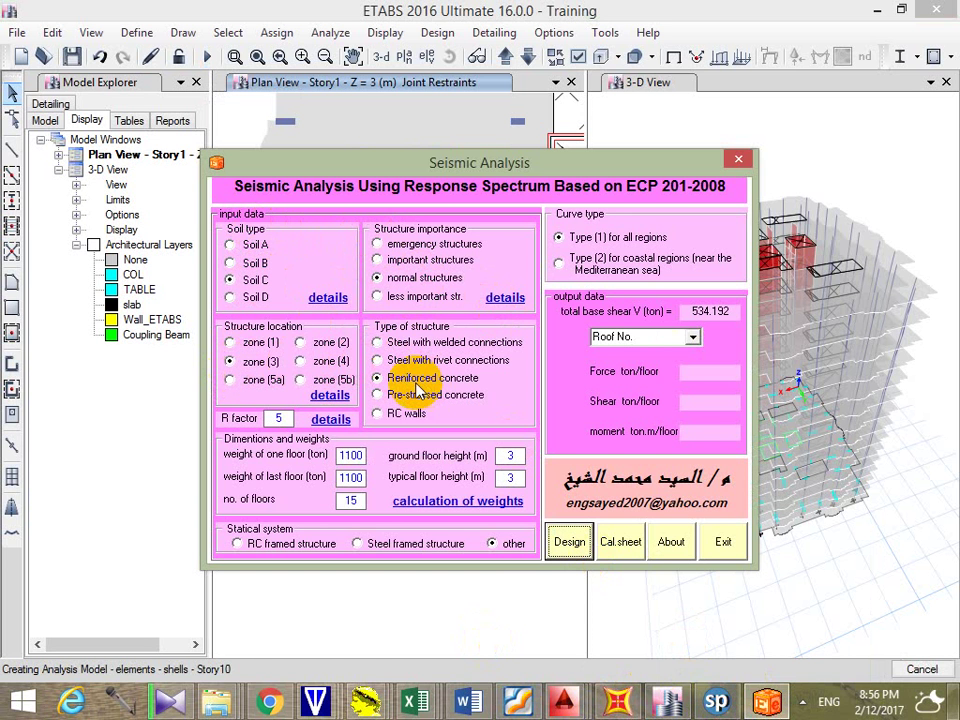
{"action": "left_click", "coordinate": [279, 418]}
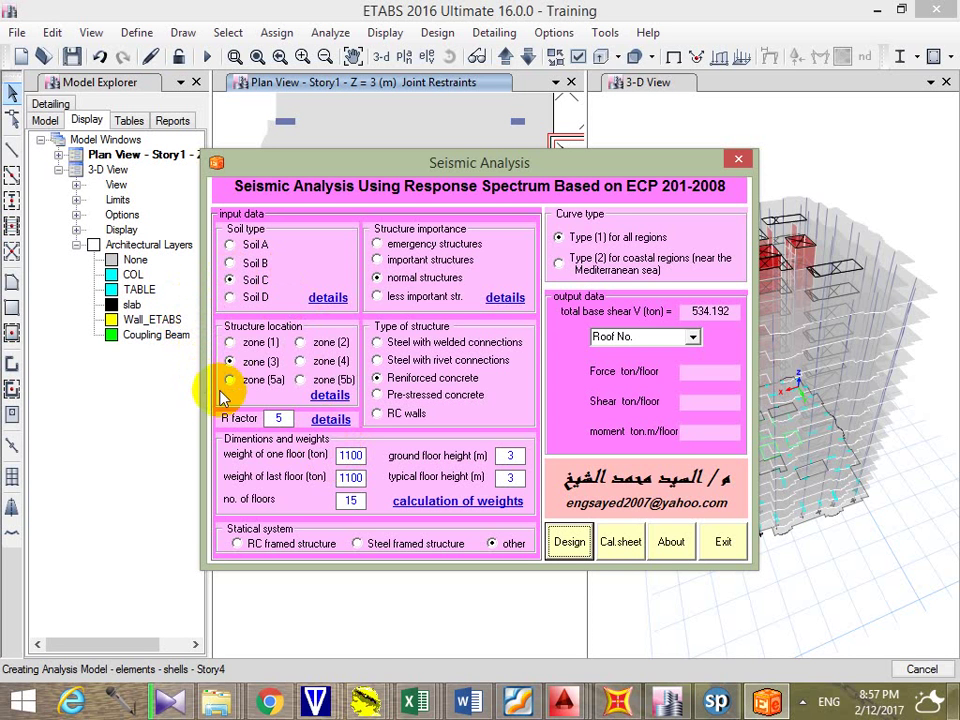
{"action": "double_click", "coordinate": [350, 455]}
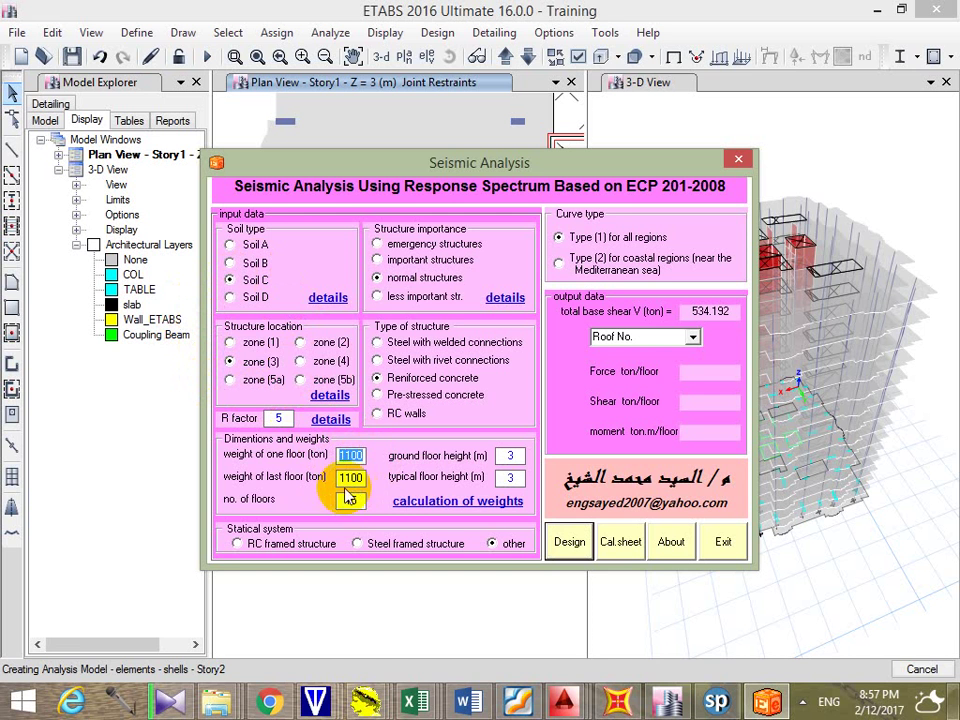
{"action": "double_click", "coordinate": [350, 499]}
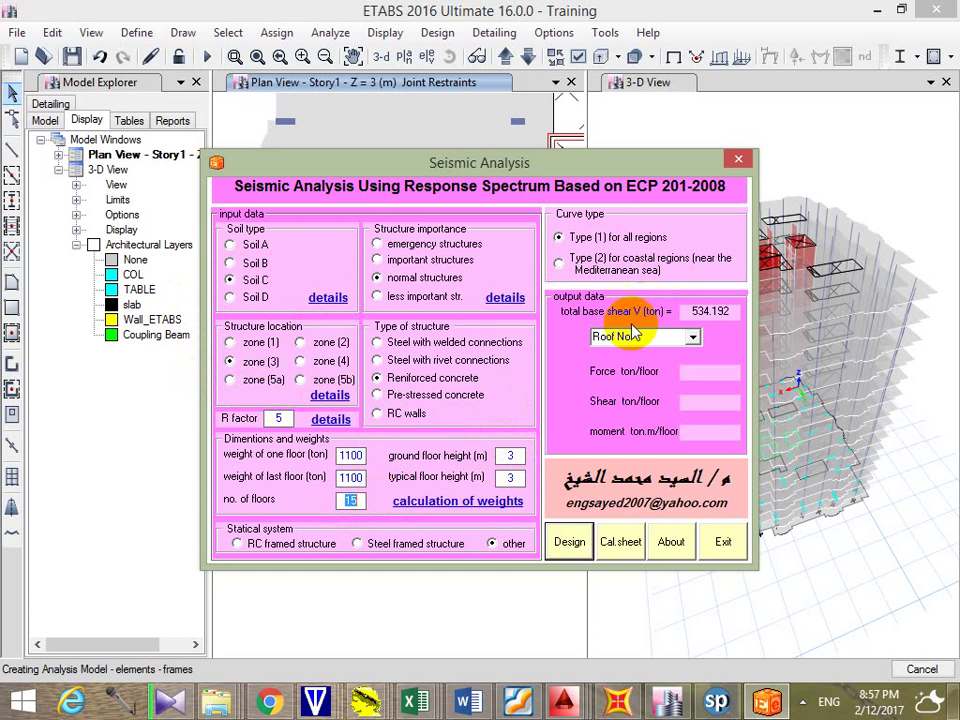
{"action": "left_click", "coordinate": [505, 455]}
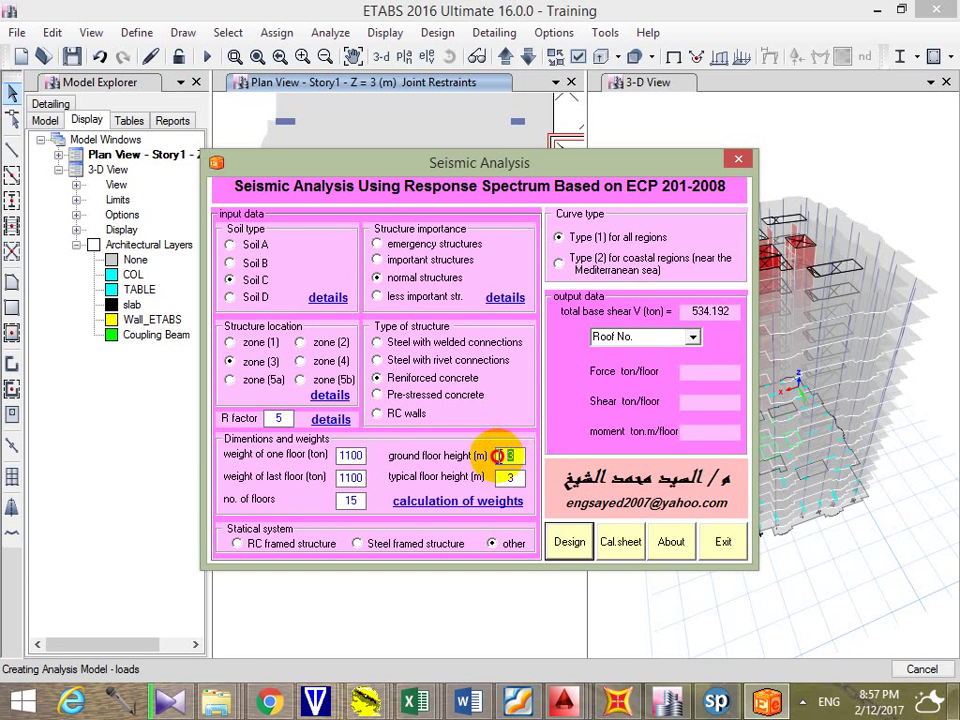
{"action": "left_click", "coordinate": [511, 478]}
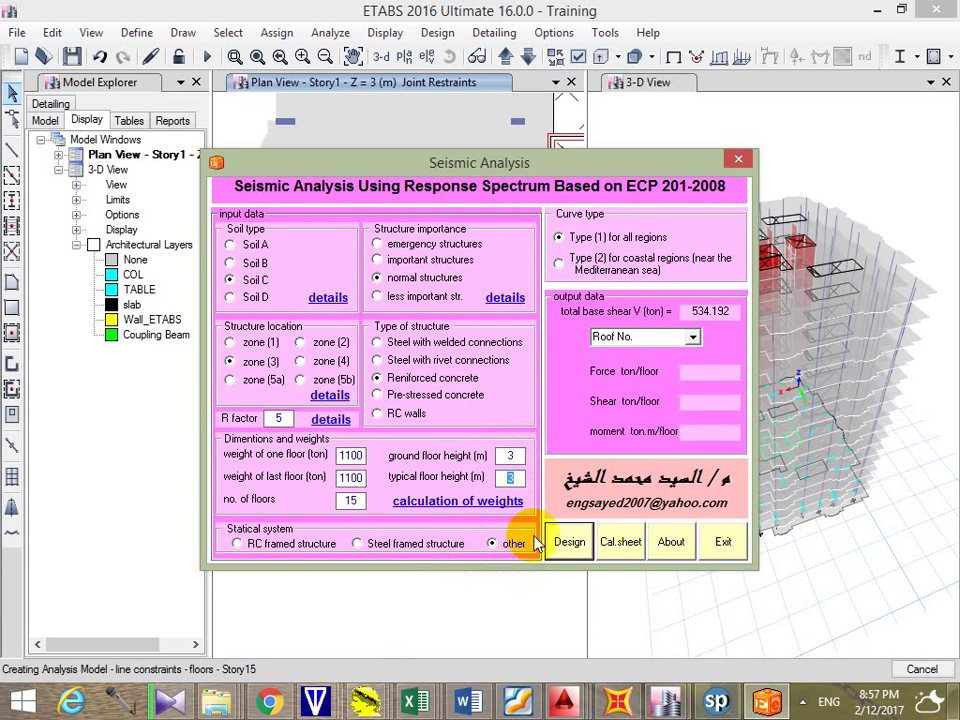
{"action": "left_click", "coordinate": [569, 543]}
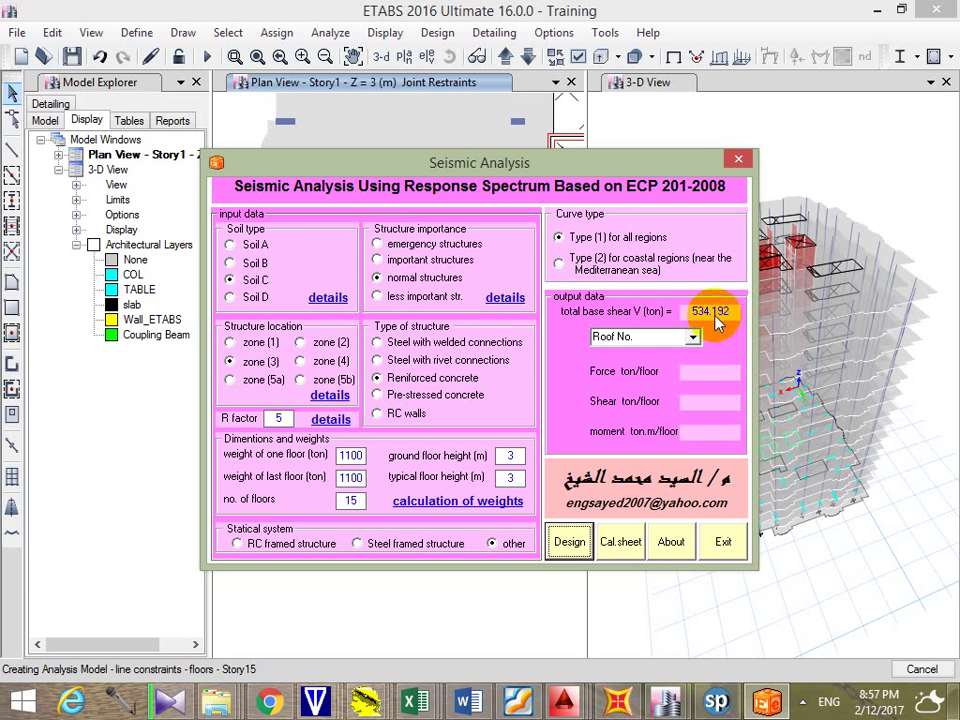
Export the seismic calculation sheet as an Excel workbook named ECP 203 EQ G2
{"action": "key", "text": "Tab"}
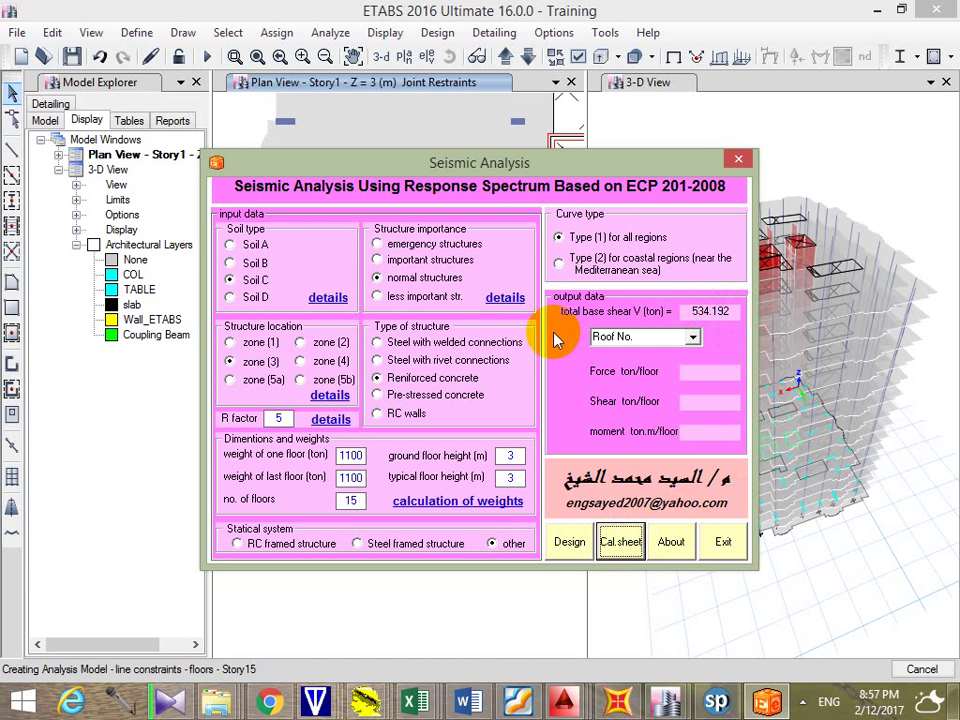
{"action": "key", "text": "Return"}
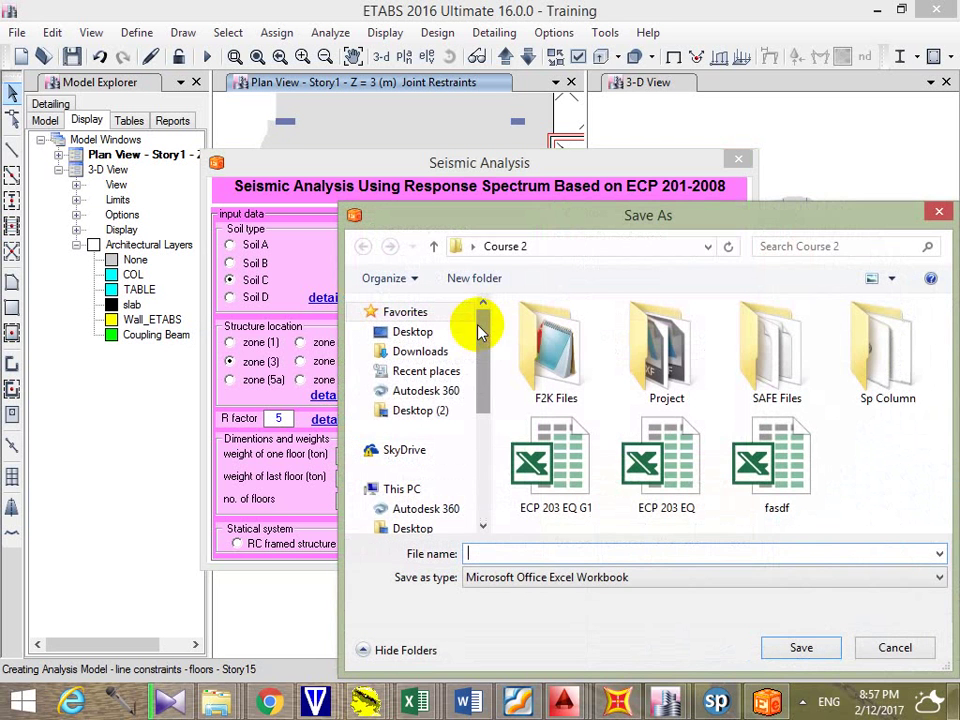
{"action": "left_click", "coordinate": [553, 500]}
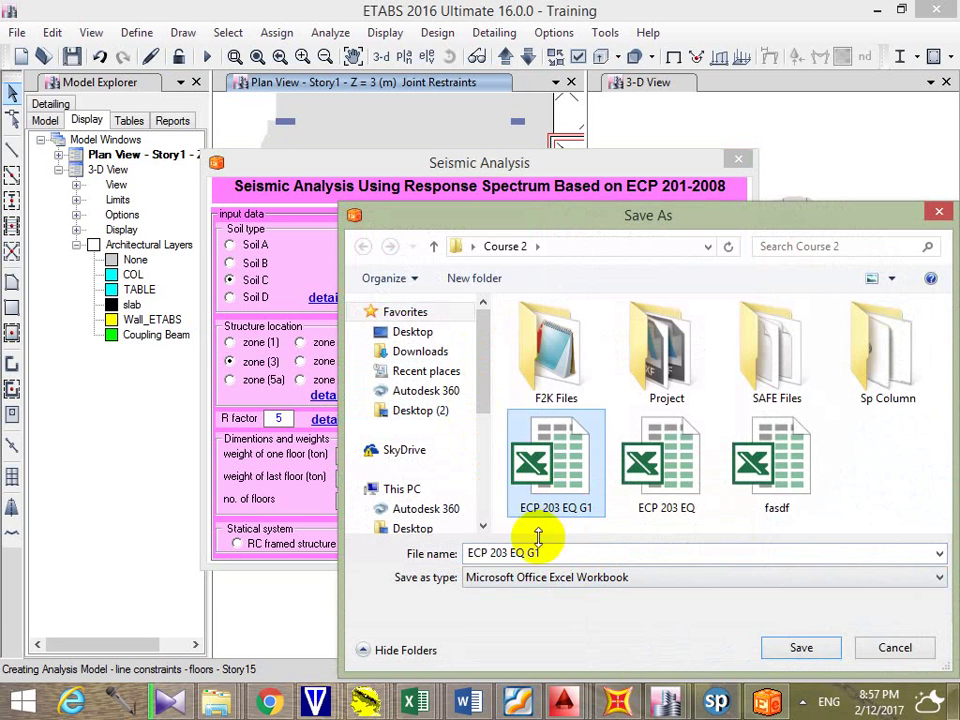
{"action": "left_click", "coordinate": [557, 553]}
{"action": "double_click", "coordinate": [545, 553]}
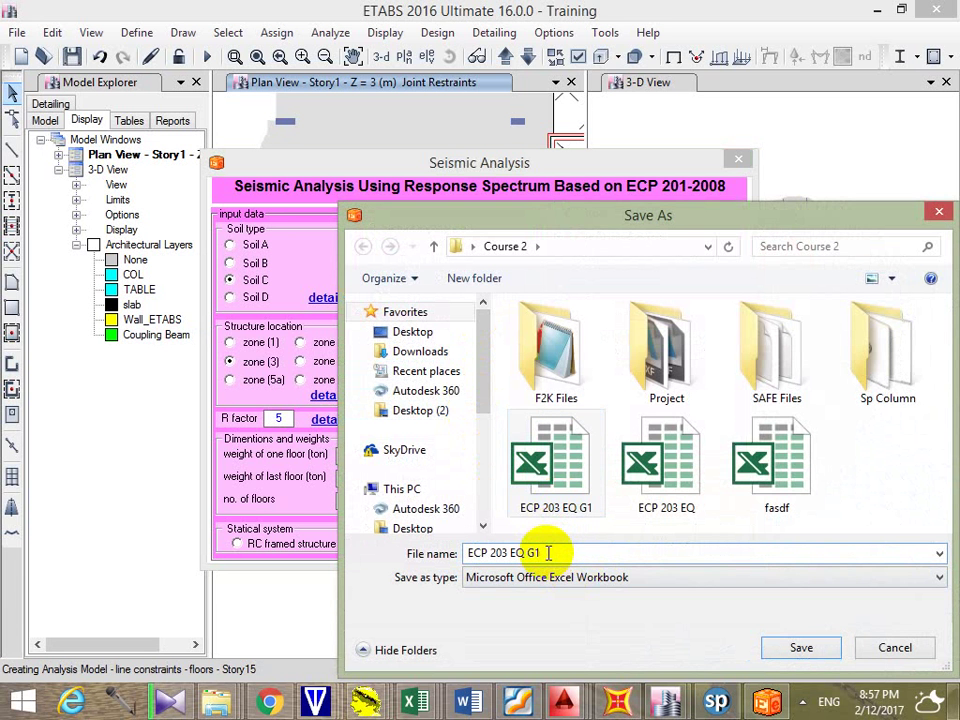
{"action": "key", "text": "BackSpace"}
{"action": "type", "text": "2"}
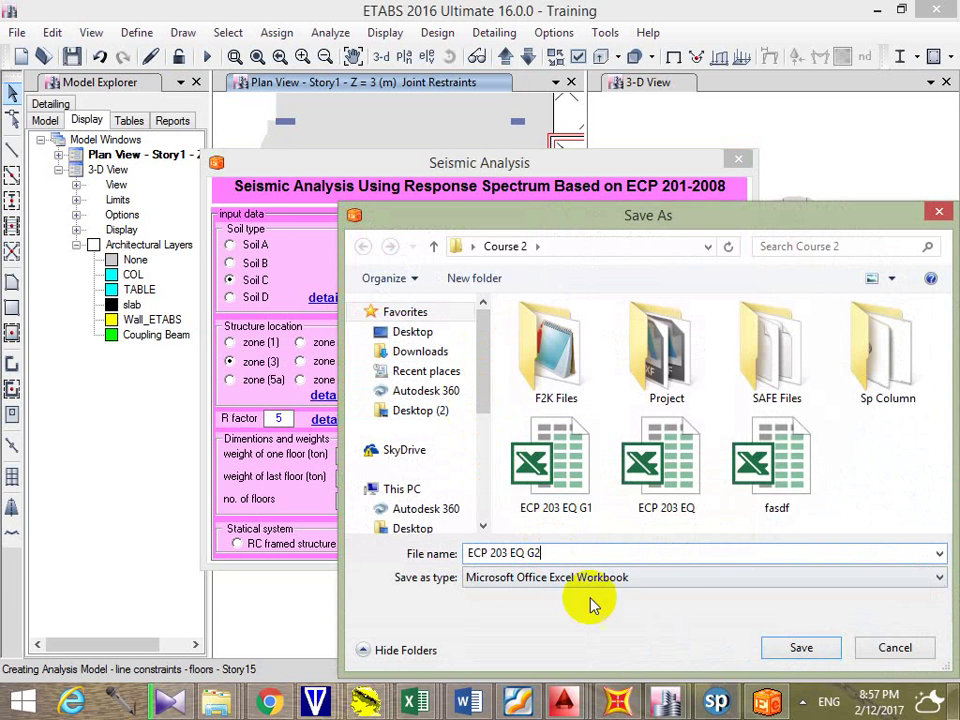
{"action": "left_click", "coordinate": [817, 655]}
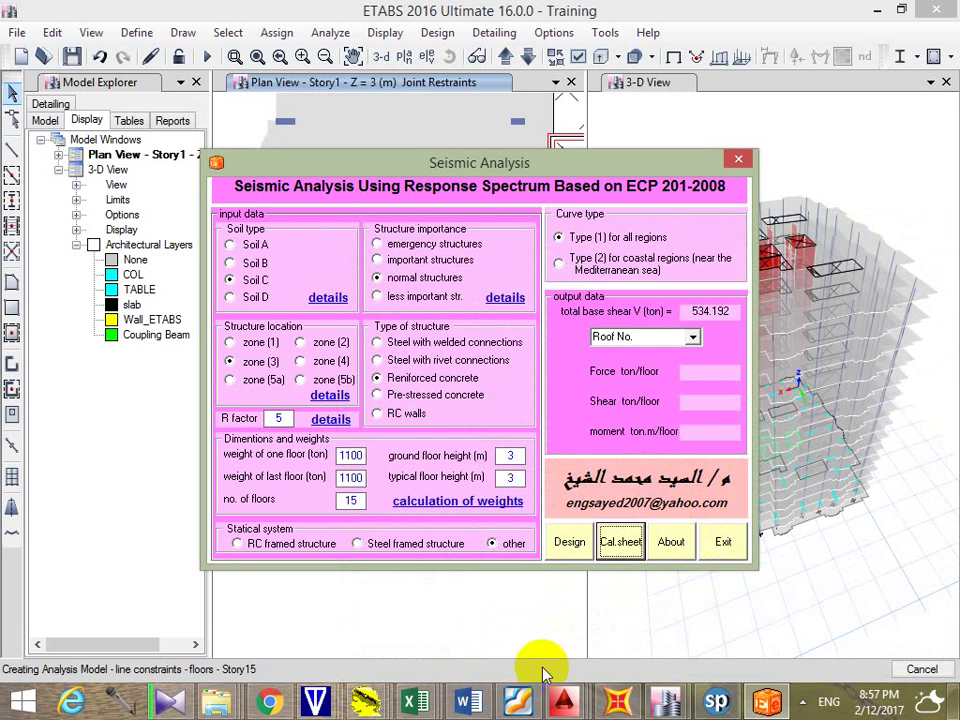
Switch to the exported workbook in Excel and review the input data, fundamental period and base shear calculation on the design sheet
{"action": "left_click", "coordinate": [412, 700]}
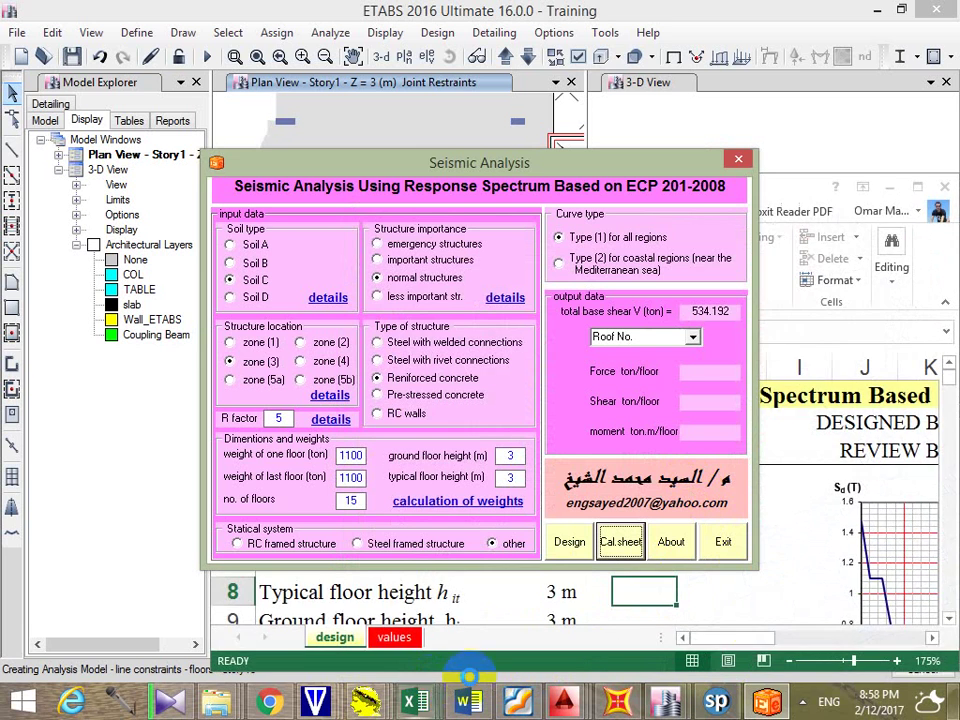
{"action": "left_click", "coordinate": [831, 215]}
{"action": "left_click", "coordinate": [917, 187]}
{"action": "scroll", "coordinate": [435, 392], "scroll_direction": "down", "scroll_amount": 1}
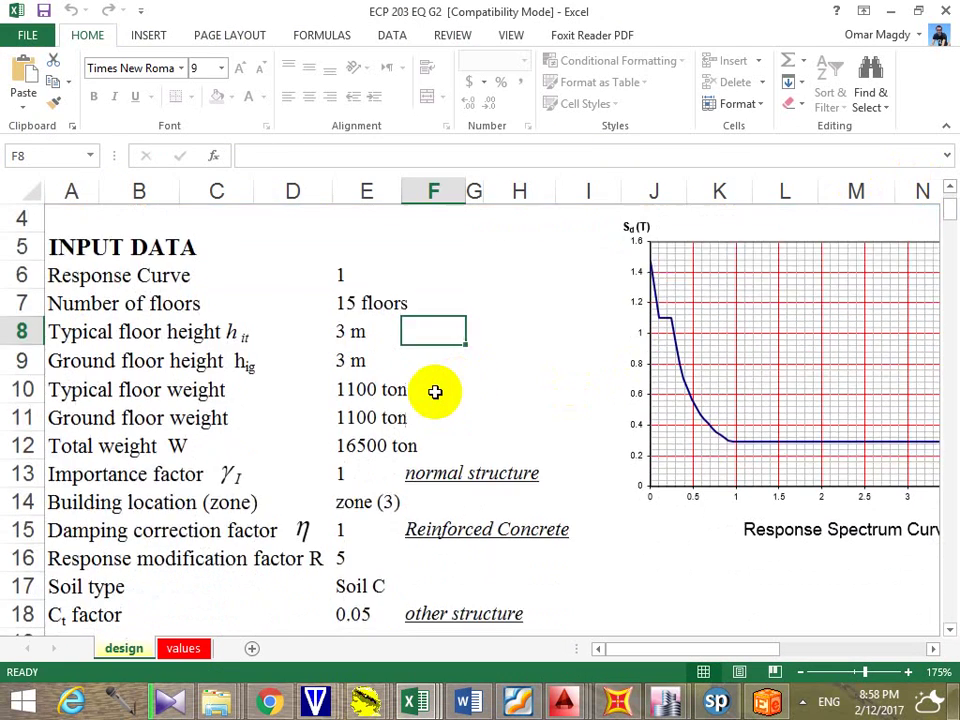
{"action": "scroll", "coordinate": [435, 392], "scroll_direction": "down", "scroll_amount": 7}
{"action": "scroll", "coordinate": [400, 395], "scroll_direction": "down", "scroll_amount": 2}
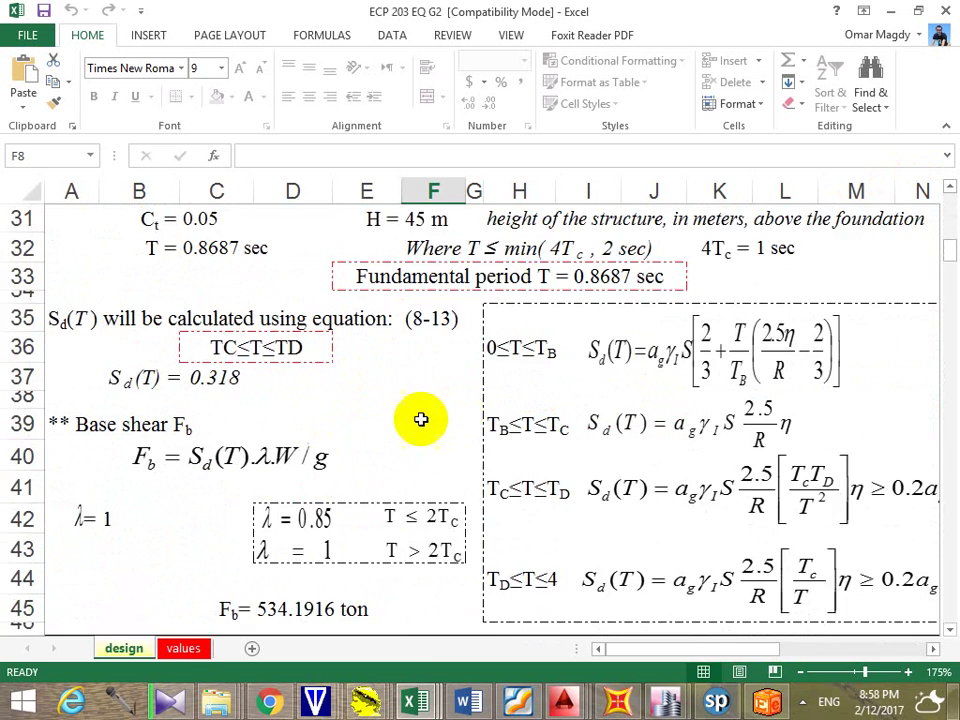
{"action": "scroll", "coordinate": [421, 420], "scroll_direction": "down", "scroll_amount": 3}
Copy the response spectrum period and acceleration values in C5:D47 of the values sheet
{"action": "left_click", "coordinate": [185, 648]}
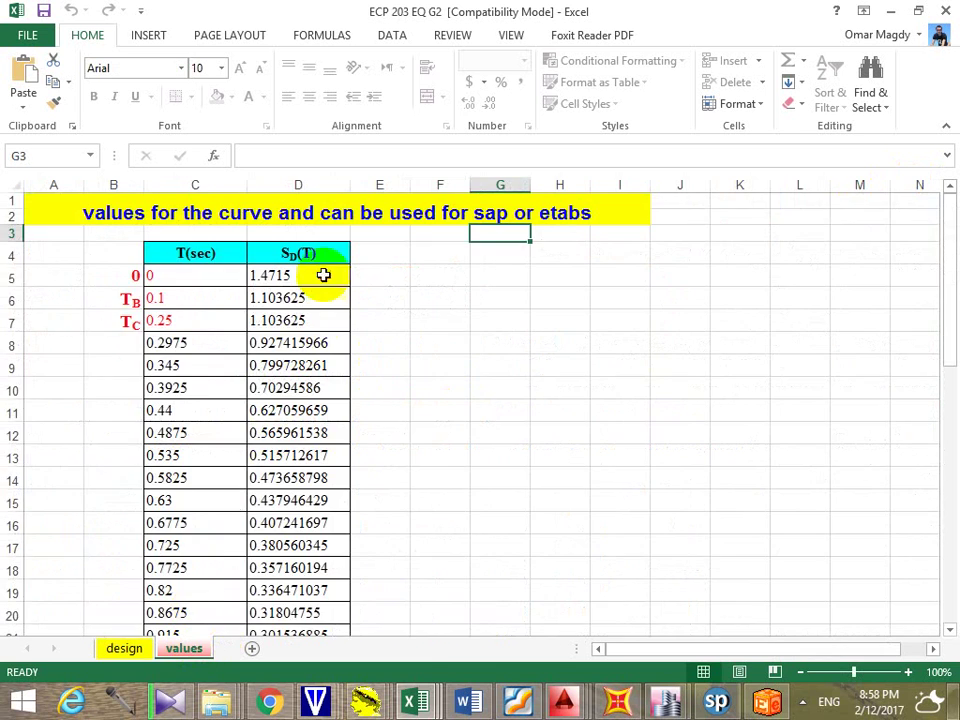
{"action": "left_click_drag", "start_coordinate": [324, 275], "coordinate": [176, 608]}
{"action": "key", "text": "ctrl+c"}
{"action": "left_click", "coordinate": [938, 672]}
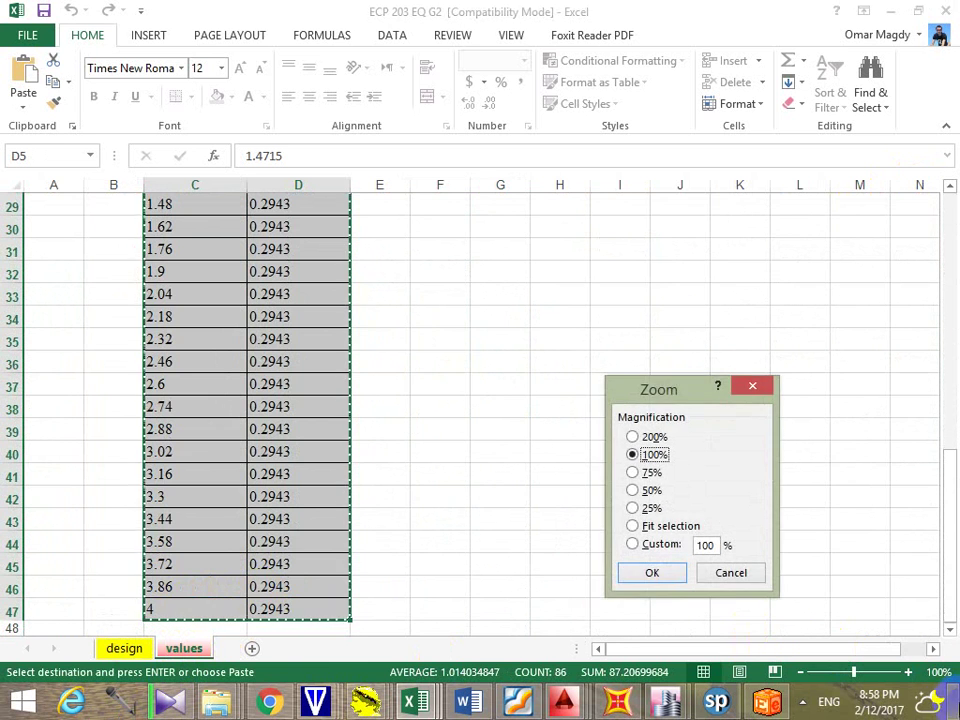
{"action": "key", "text": "Escape"}
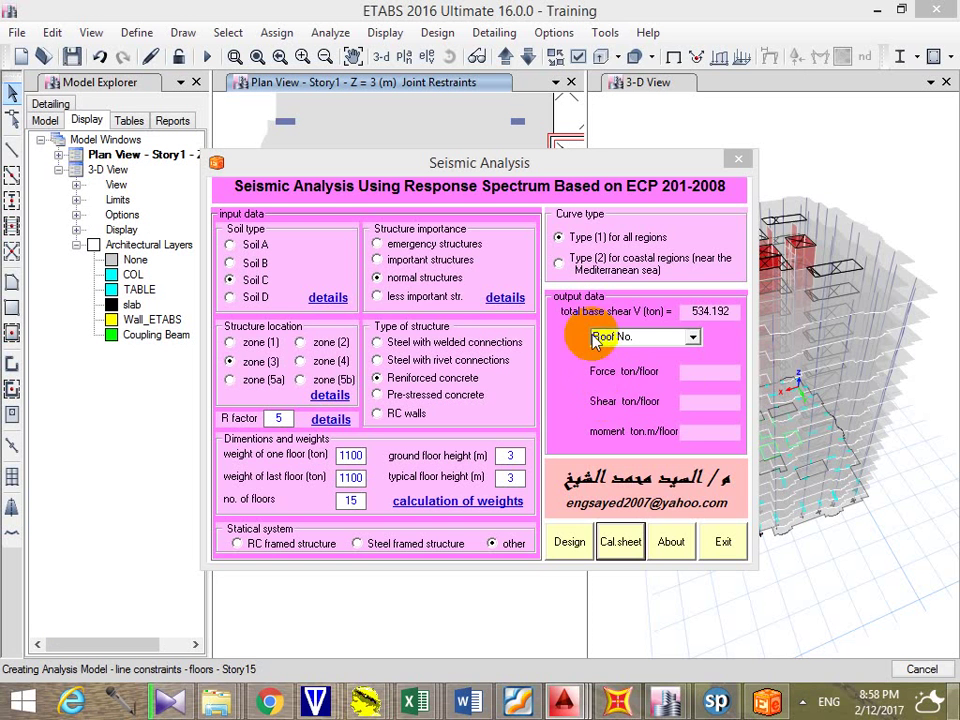
Close the Seismic Analysis and SAP2000 programs, dismissing the ETABS analysis and SAP2000 license warnings
{"action": "left_click", "coordinate": [738, 159]}
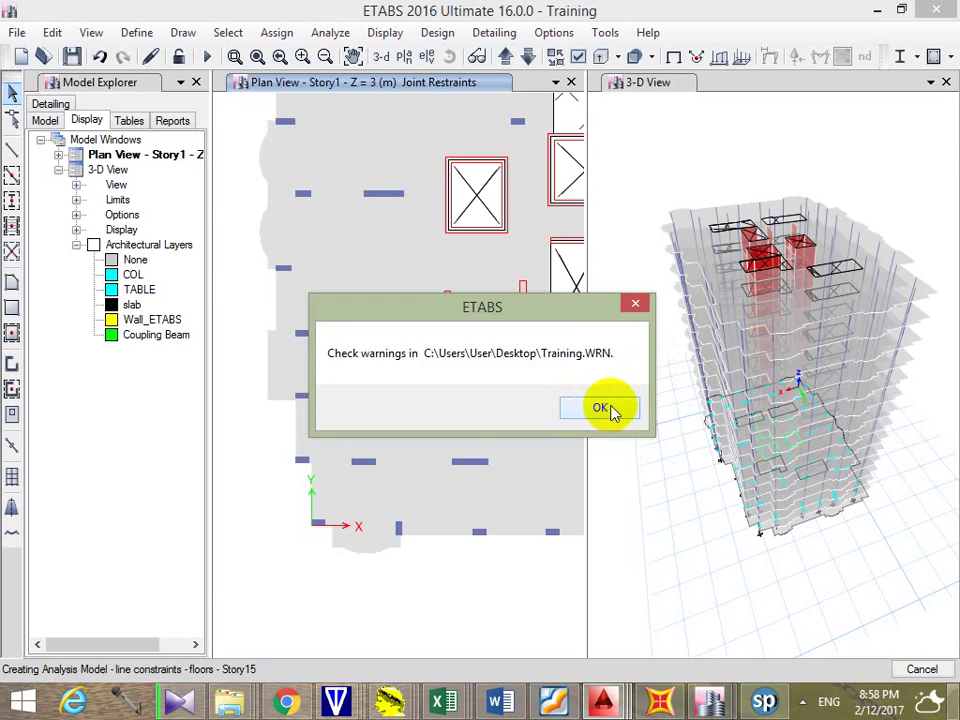
{"action": "left_click", "coordinate": [608, 409]}
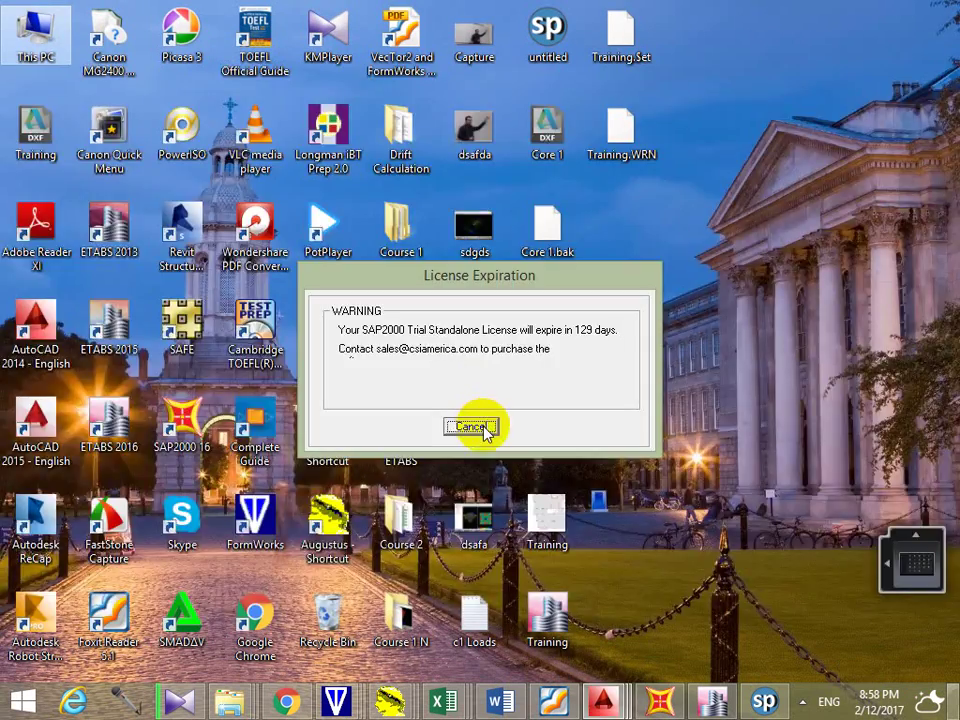
{"action": "left_click", "coordinate": [473, 426]}
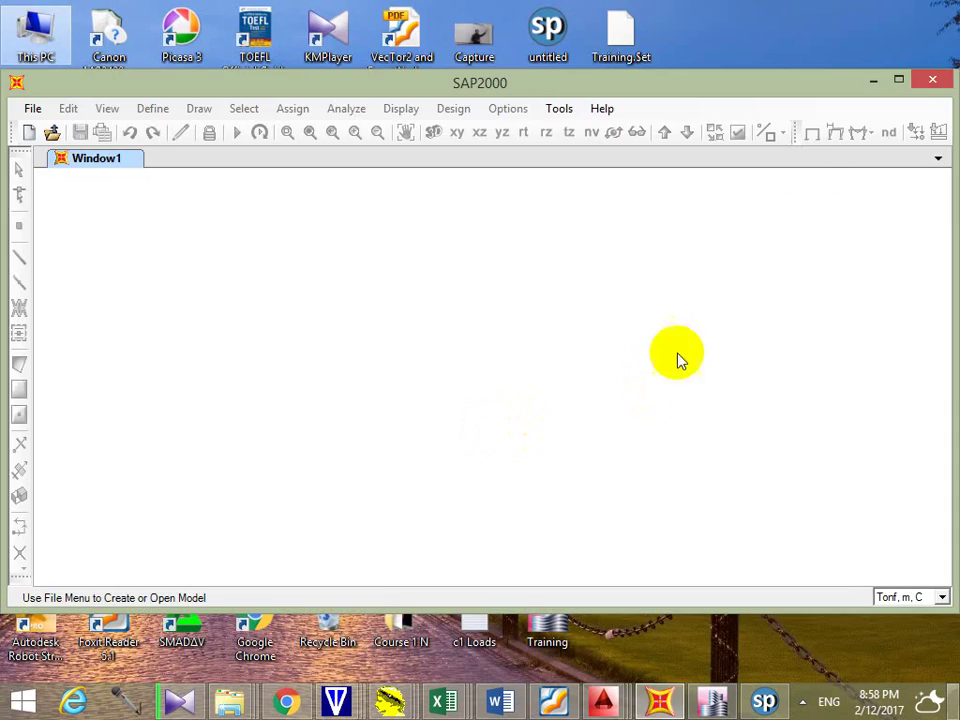
{"action": "left_click", "coordinate": [929, 87]}
Create a new text document on the desktop named ECP 203 Rr
{"action": "right_click", "coordinate": [706, 227]}
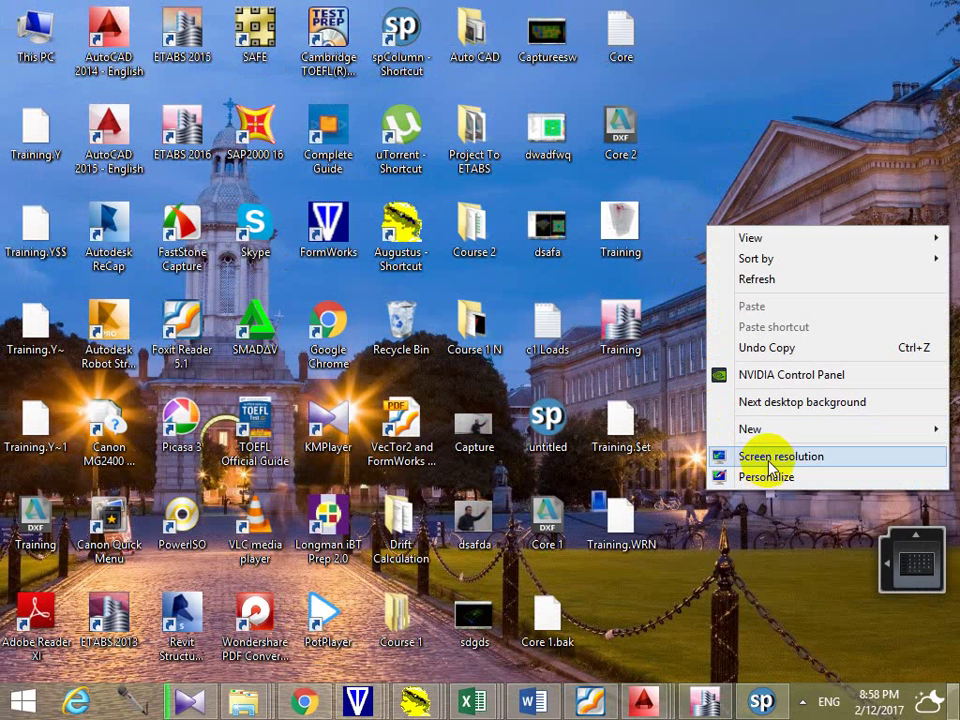
{"action": "mouse_move", "coordinate": [776, 432]}
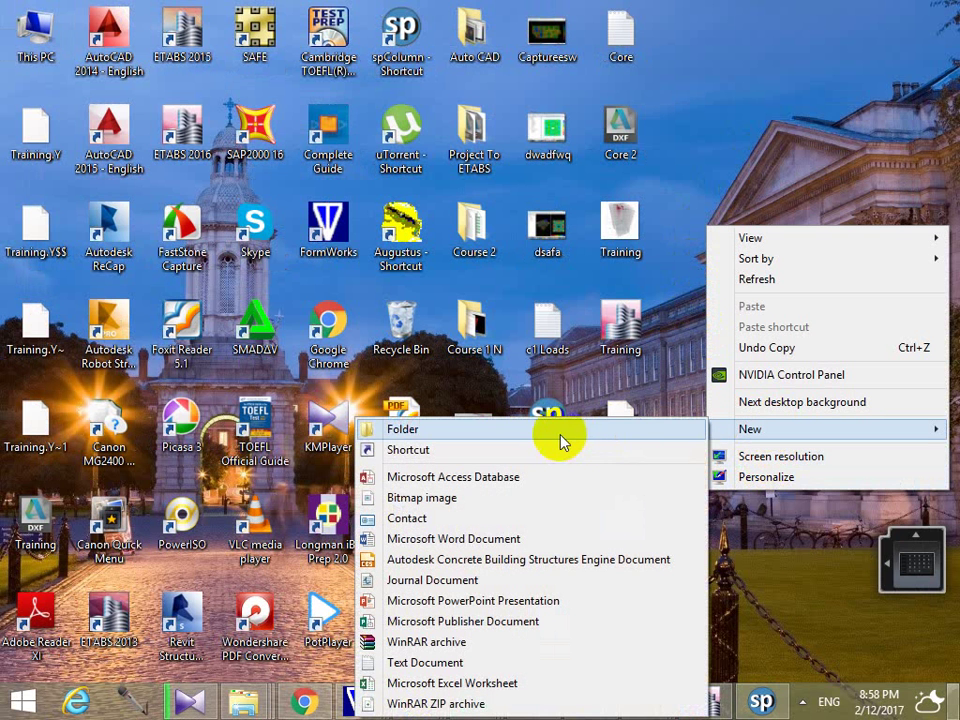
{"action": "left_click", "coordinate": [428, 662]}
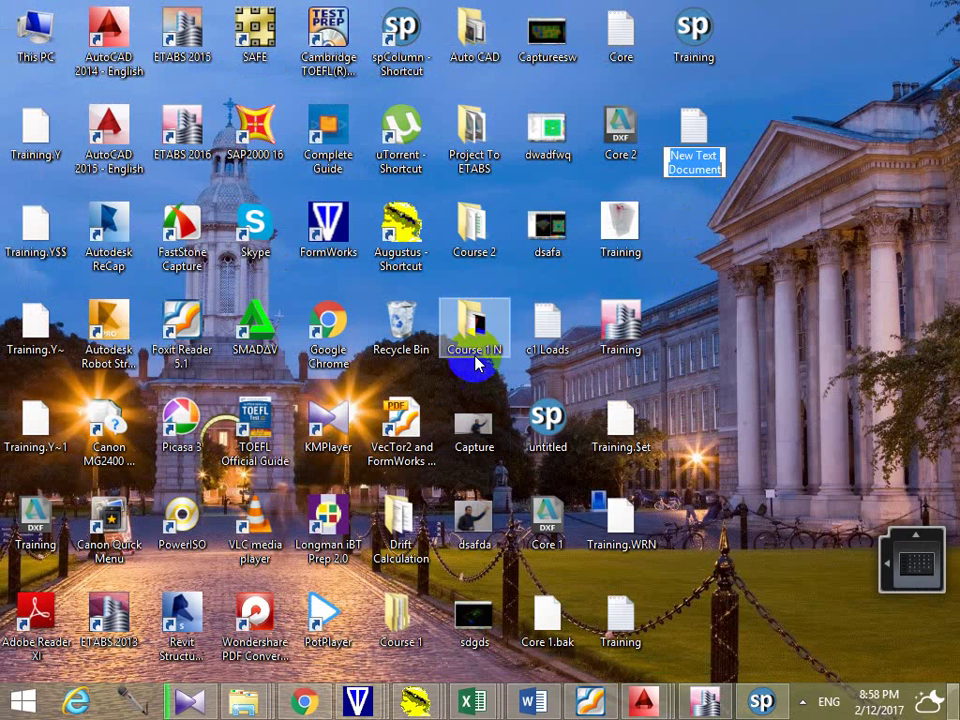
{"action": "left_click", "coordinate": [703, 176]}
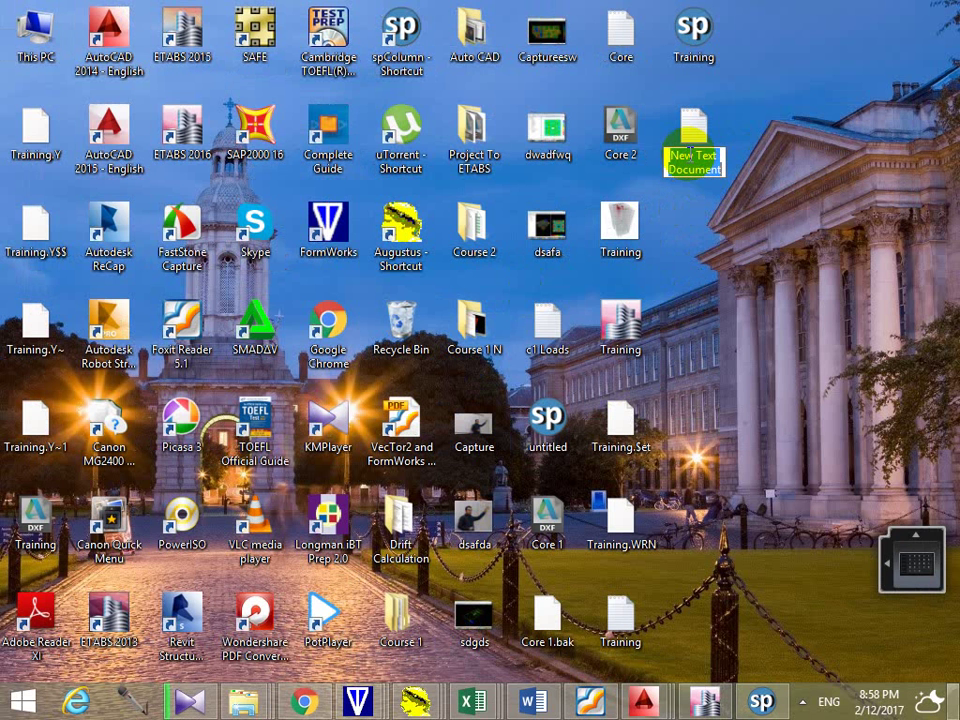
{"action": "type", "text": "CP 203 R"}
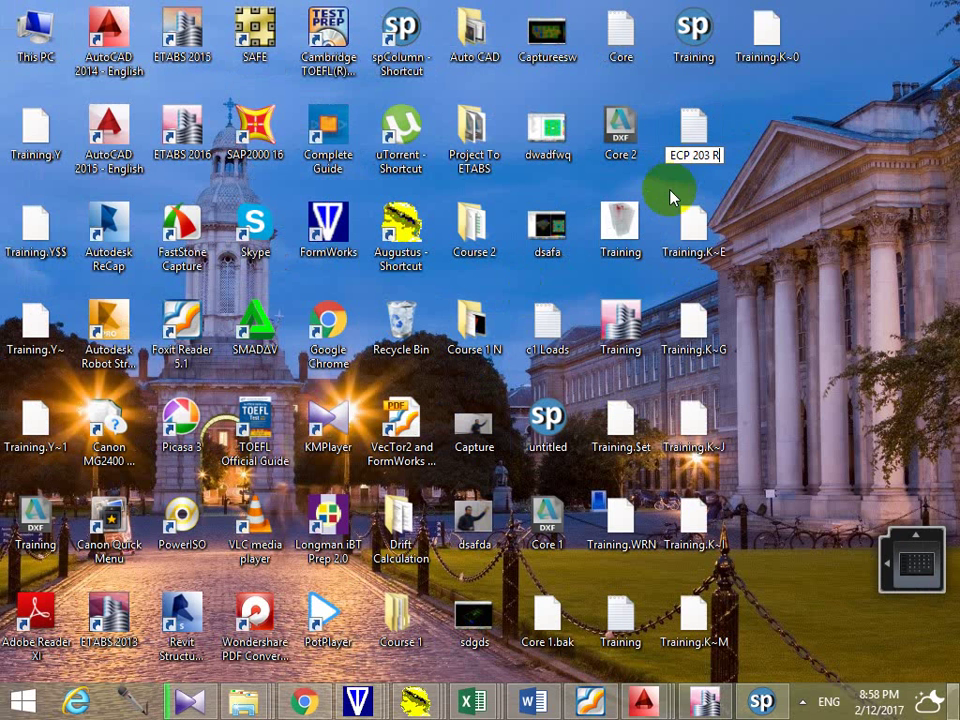
{"action": "type", "text": "r"}
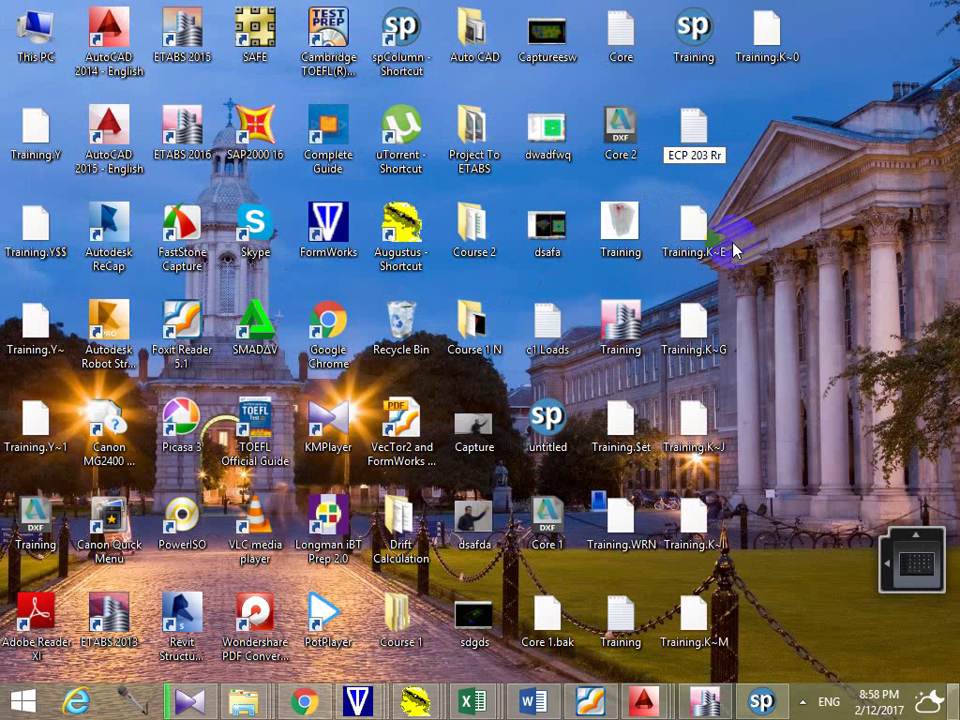
{"action": "key", "text": "Return"}
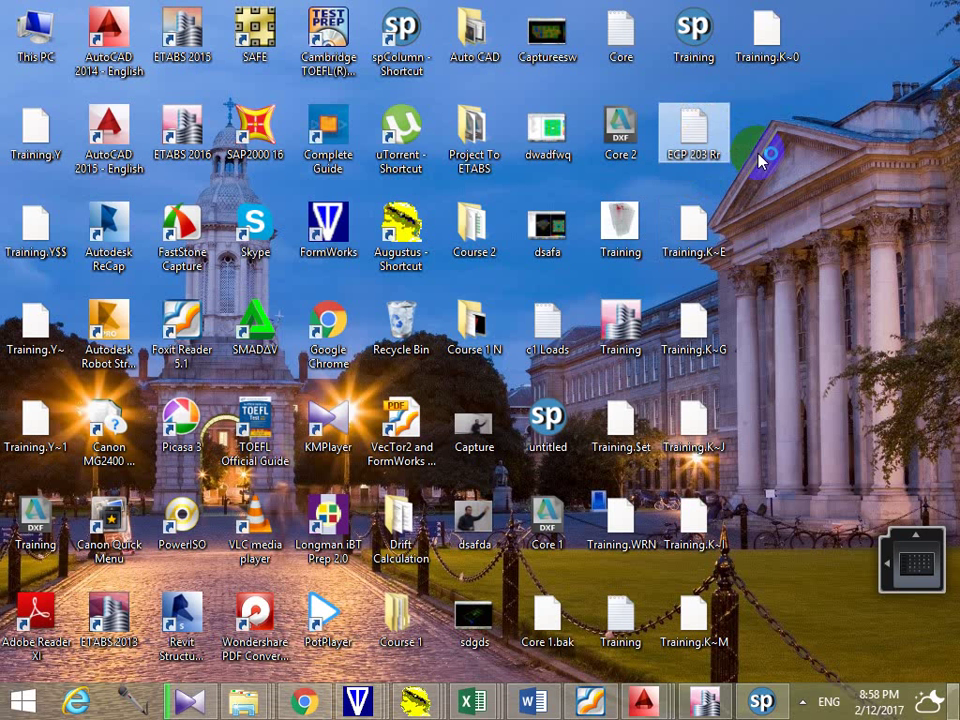
Paste the copied period and acceleration values into the ECP 203 Rr text document, then save and close it
{"action": "double_click", "coordinate": [727, 152]}
{"action": "key", "text": "ctrl+v"}
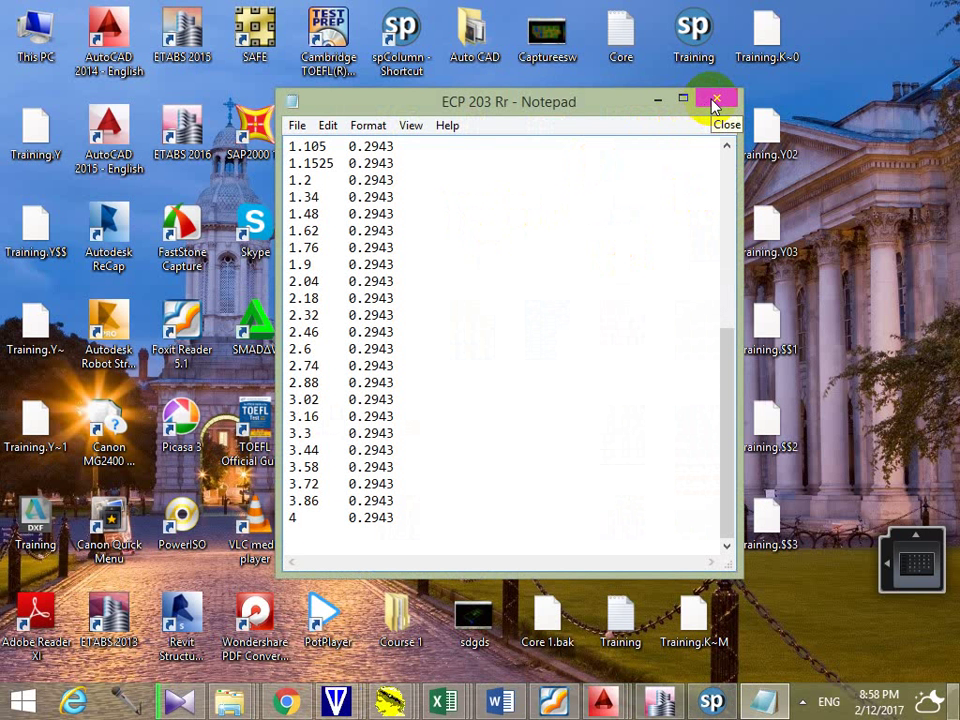
{"action": "left_click", "coordinate": [716, 97]}
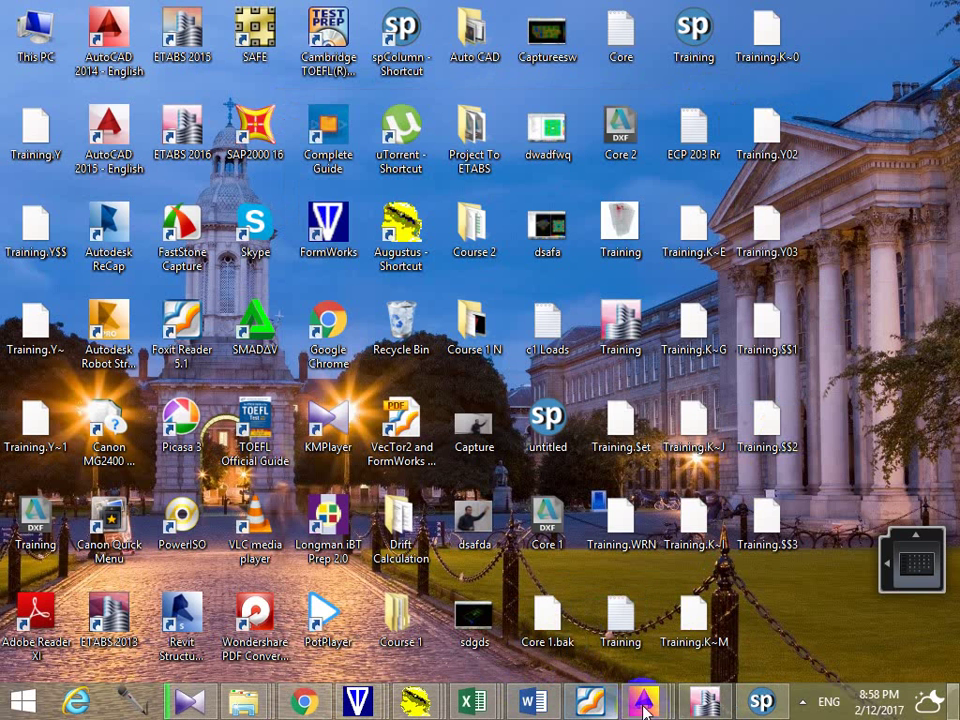
Switch to ETABS and display the Base Reactions table from the analysis results
{"action": "left_click", "coordinate": [708, 702]}
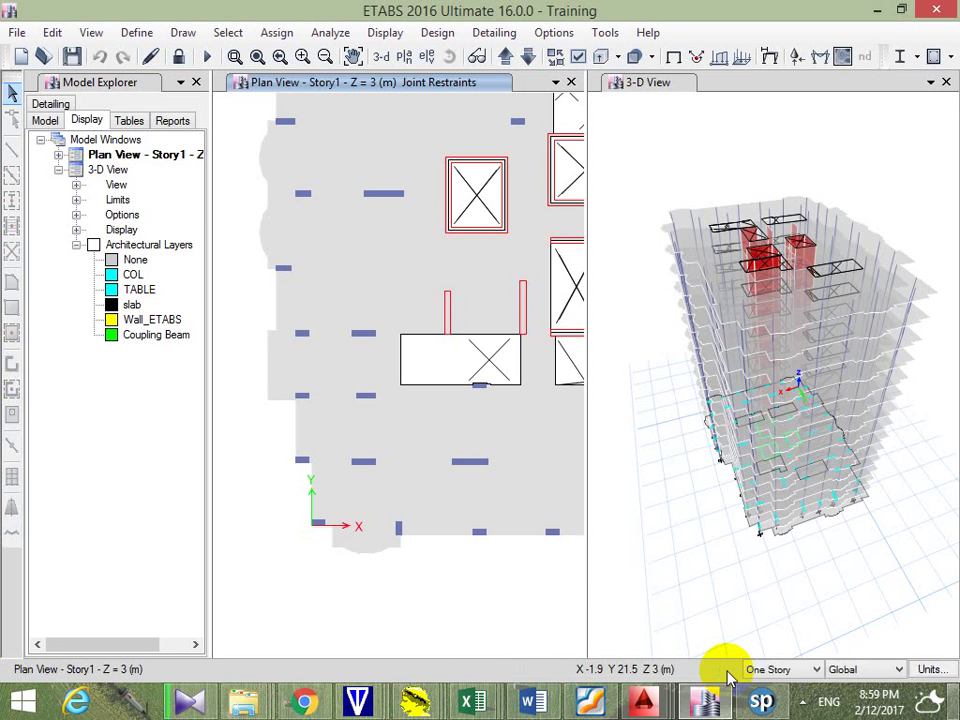
{"action": "left_click", "coordinate": [626, 606]}
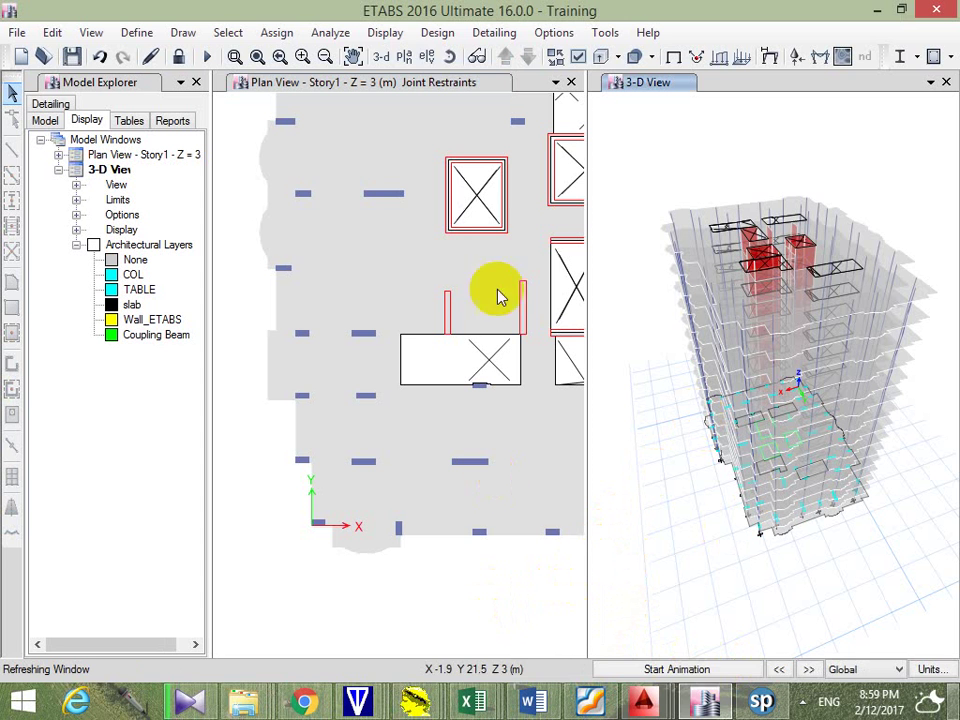
{"action": "left_click", "coordinate": [390, 33]}
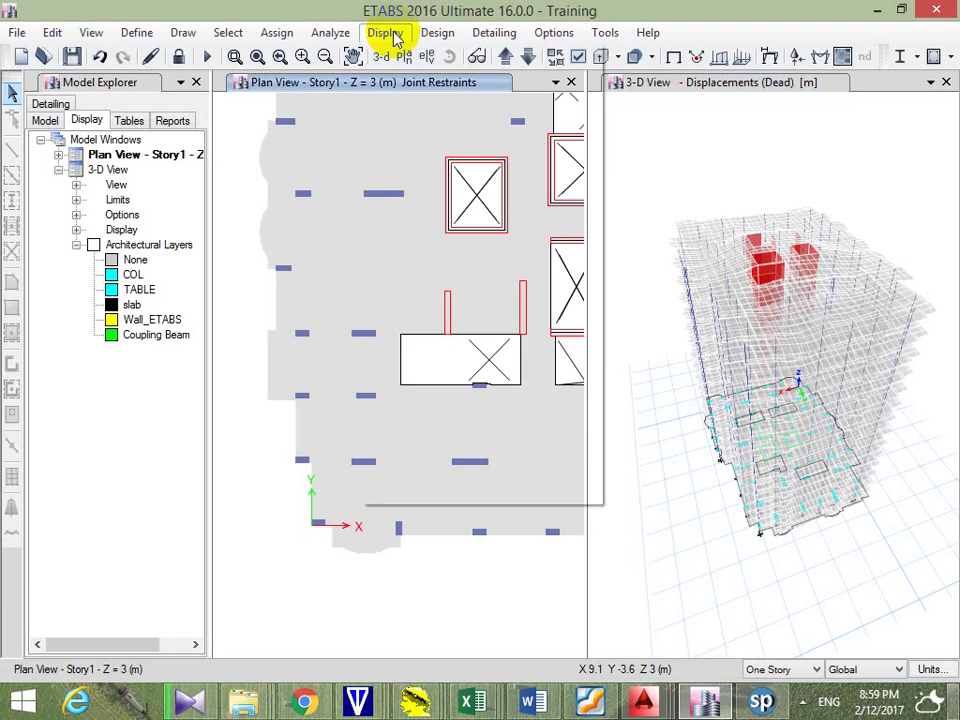
{"action": "left_click", "coordinate": [390, 33]}
{"action": "left_click", "coordinate": [484, 487]}
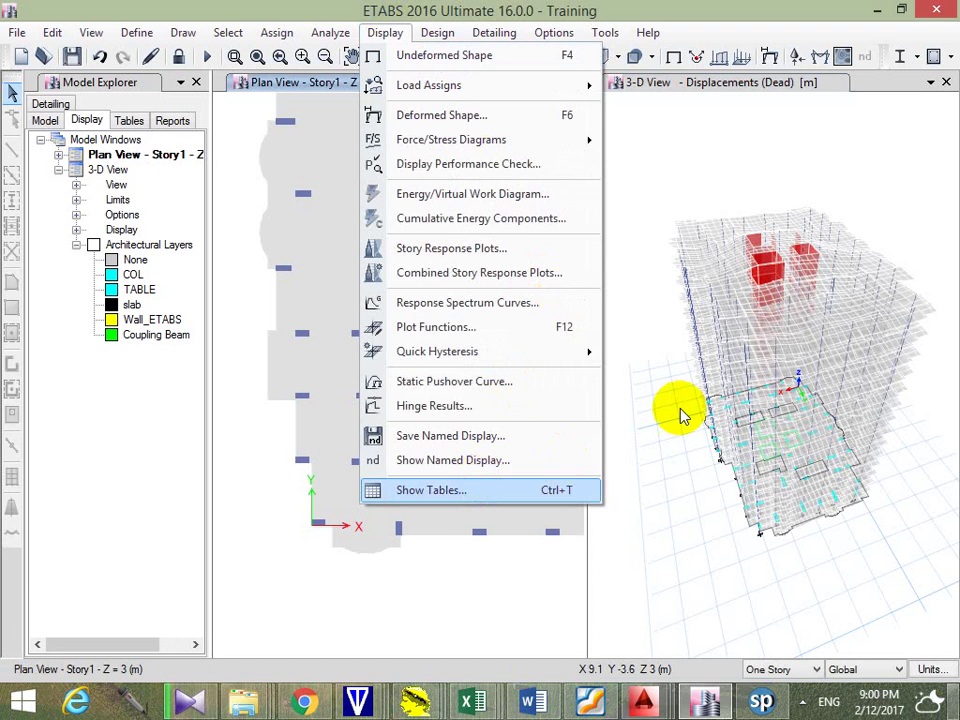
{"action": "left_click", "coordinate": [275, 103]}
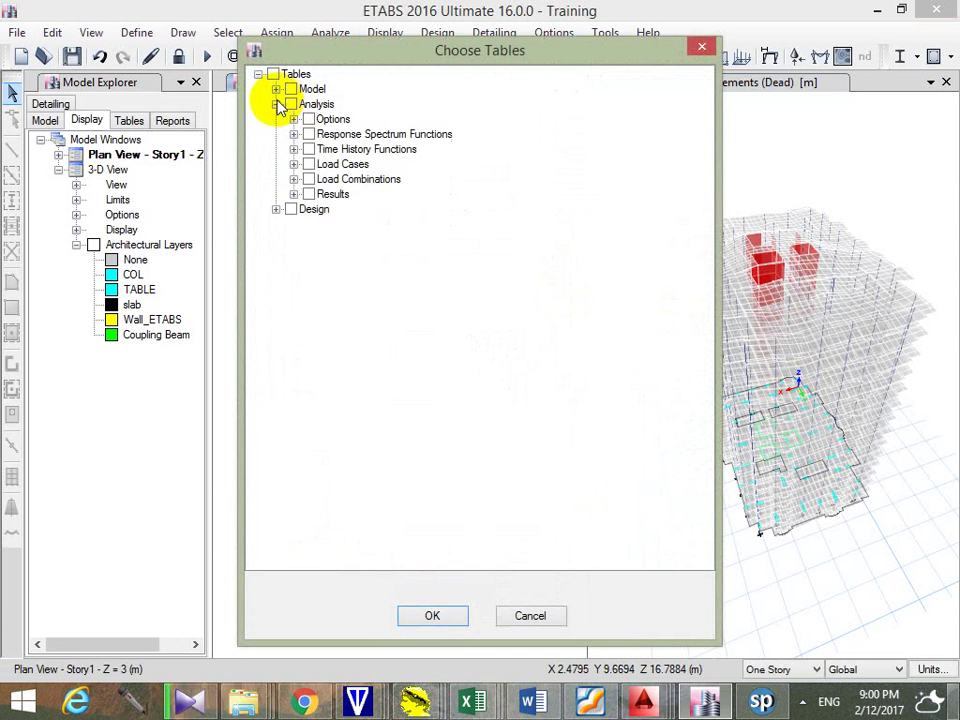
{"action": "left_click", "coordinate": [293, 194]}
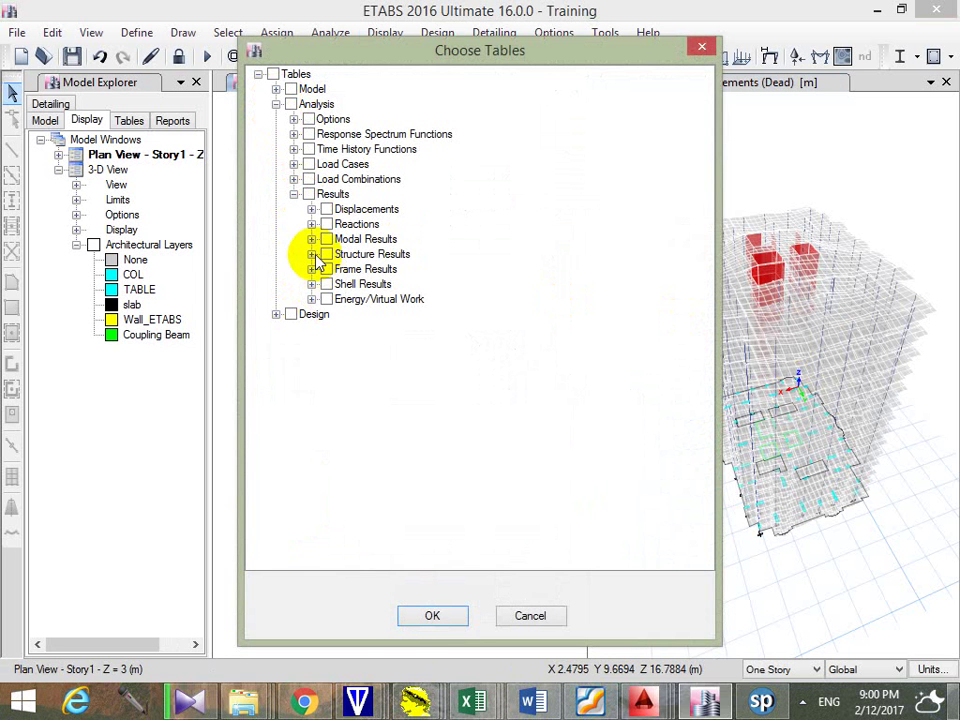
{"action": "left_click", "coordinate": [311, 224]}
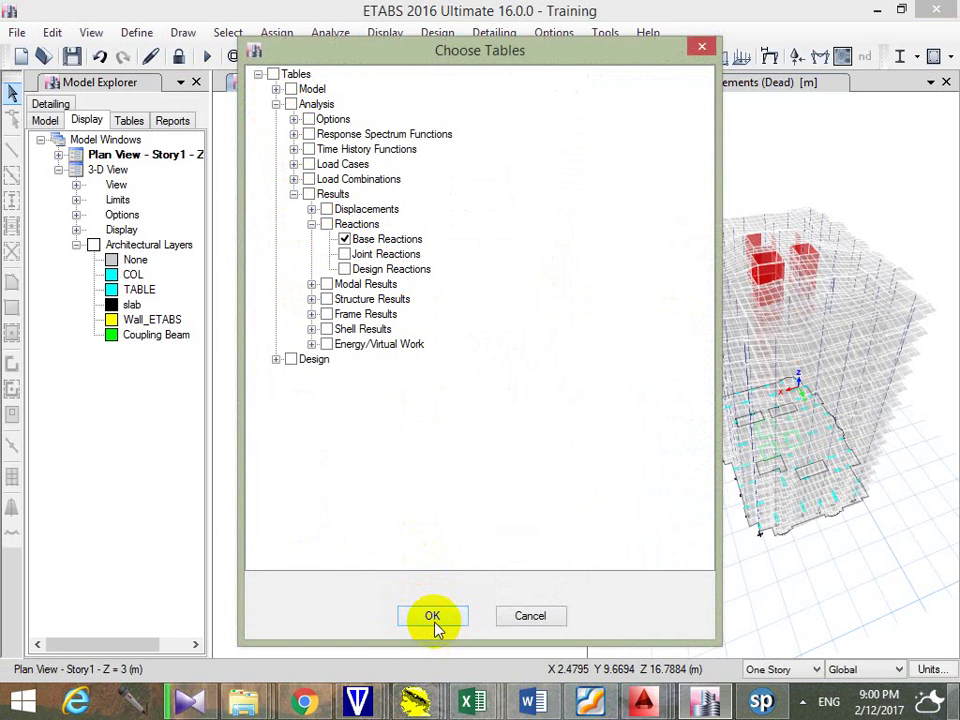
{"action": "left_click", "coordinate": [432, 617]}
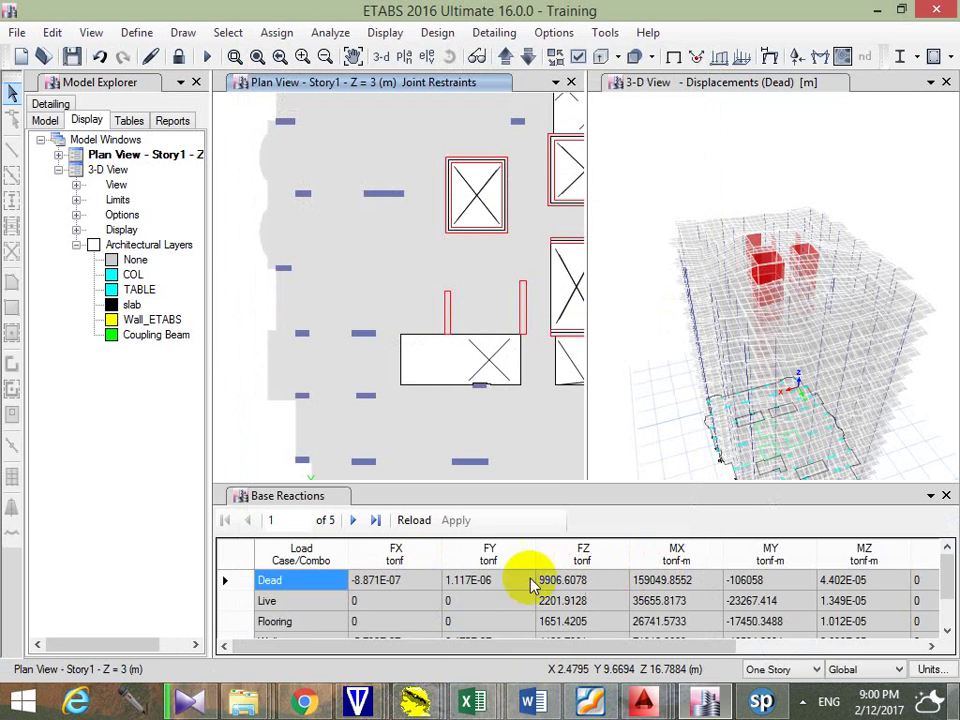
Filter the Base Reactions table by load case/combo to show only Weff
{"action": "right_click", "coordinate": [302, 555]}
{"action": "left_click", "coordinate": [527, 502]}
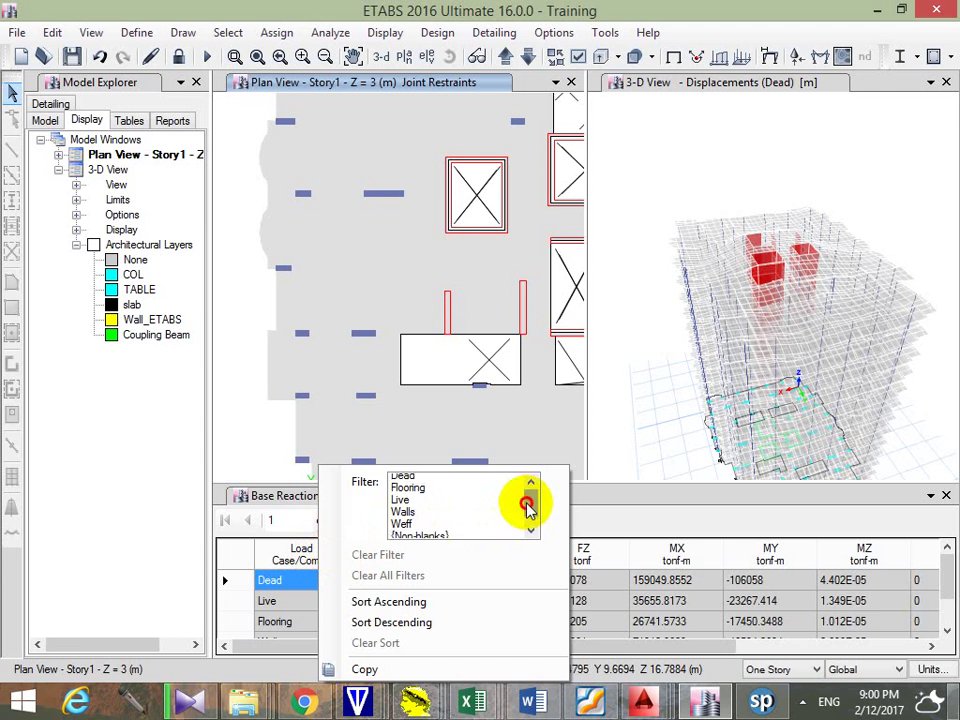
{"action": "left_click", "coordinate": [437, 518]}
{"action": "left_click", "coordinate": [621, 627]}
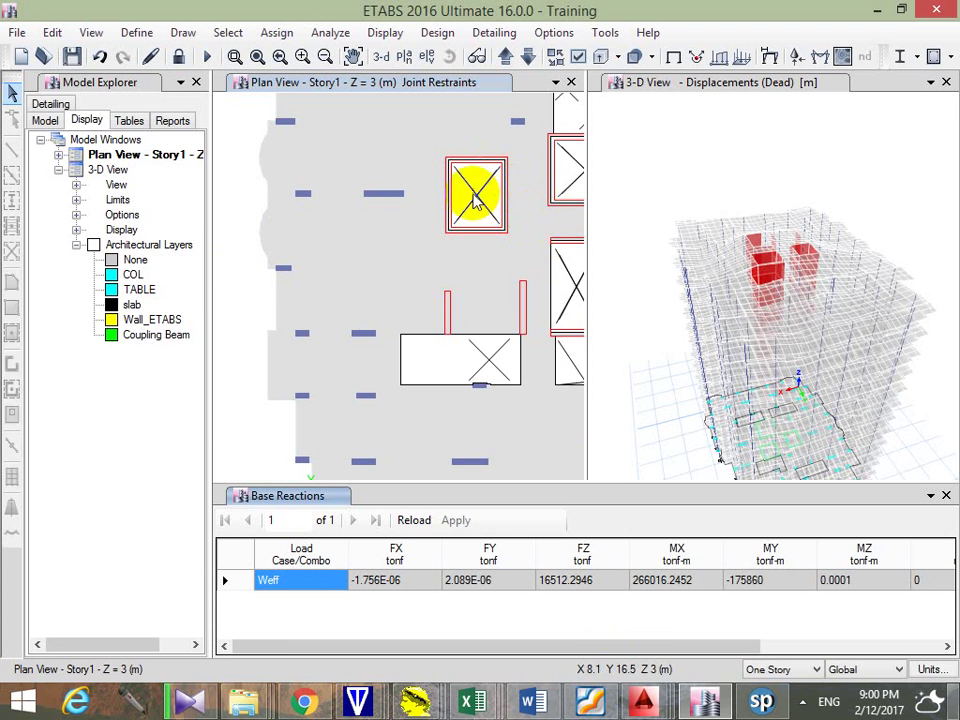
Unlock the analysed model and accept deleting its analysis results
{"action": "middle_click_drag", "start_coordinate": [476, 189], "coordinate": [431, 206]}
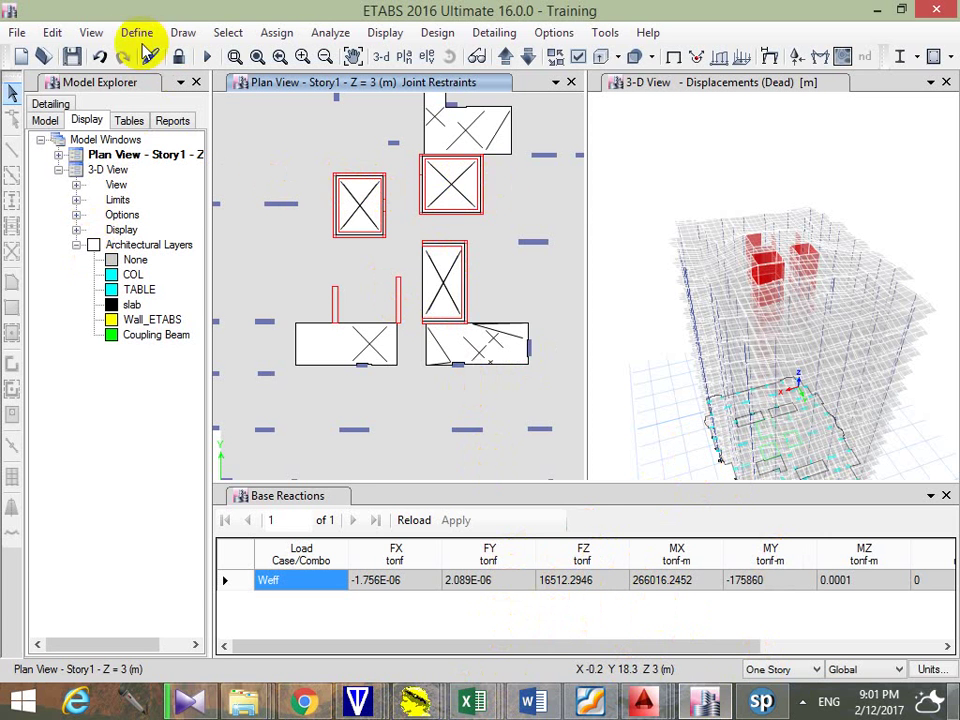
{"action": "left_click", "coordinate": [178, 56]}
{"action": "left_click", "coordinate": [499, 420]}
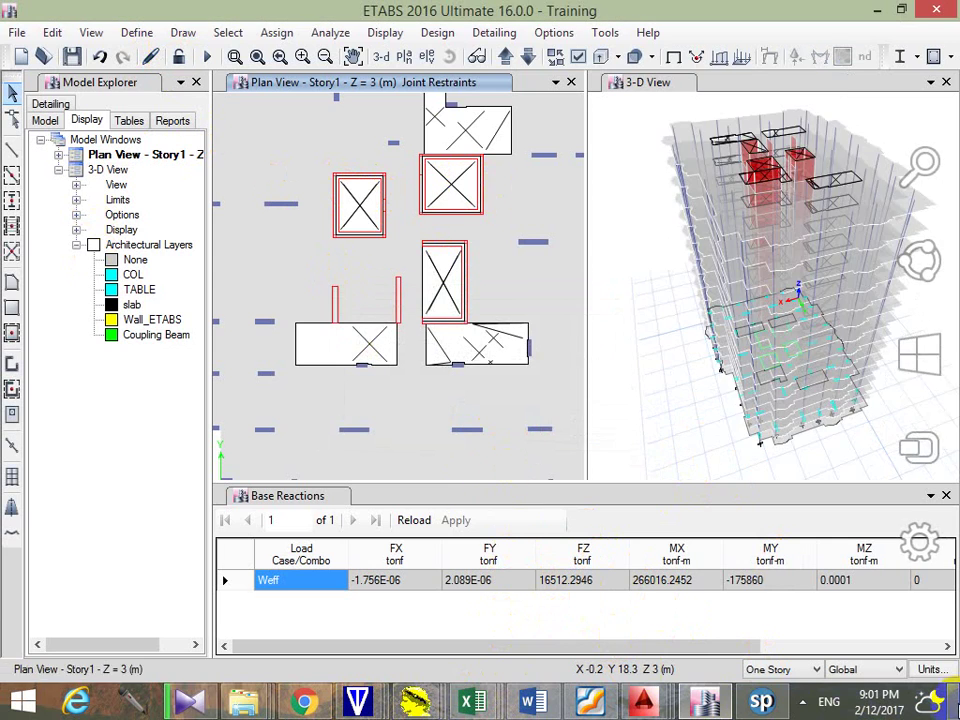
Show the desktop and move the loose project files, including ECP 203 Rr, into the Course 1 N folder
{"action": "left_click", "coordinate": [643, 702]}
{"action": "key", "text": "super+d"}
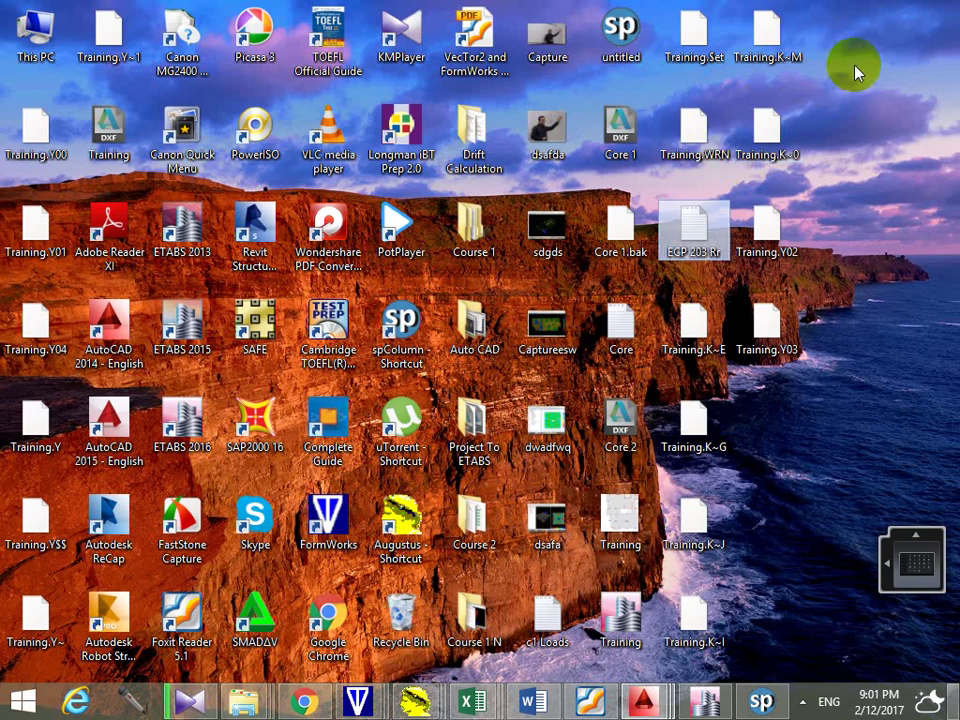
{"action": "left_click_drag", "start_coordinate": [853, 18], "coordinate": [523, 624]}
{"action": "left_click_drag", "start_coordinate": [573, 559], "coordinate": [470, 634]}
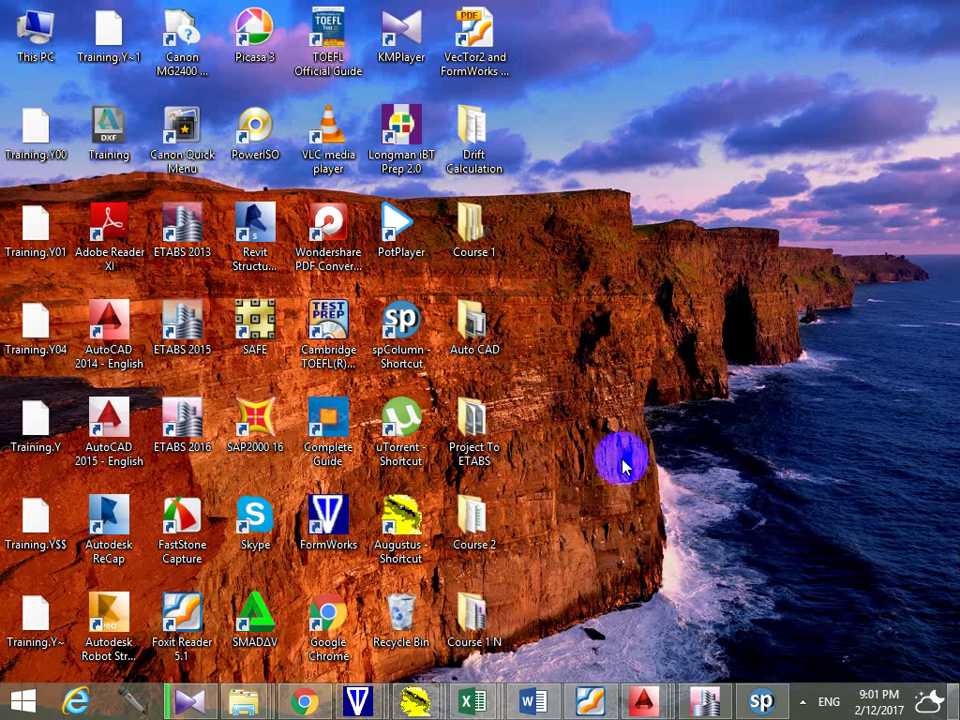
Switch to ETABS and start a new response spectrum function of type From File
{"action": "left_click", "coordinate": [708, 702]}
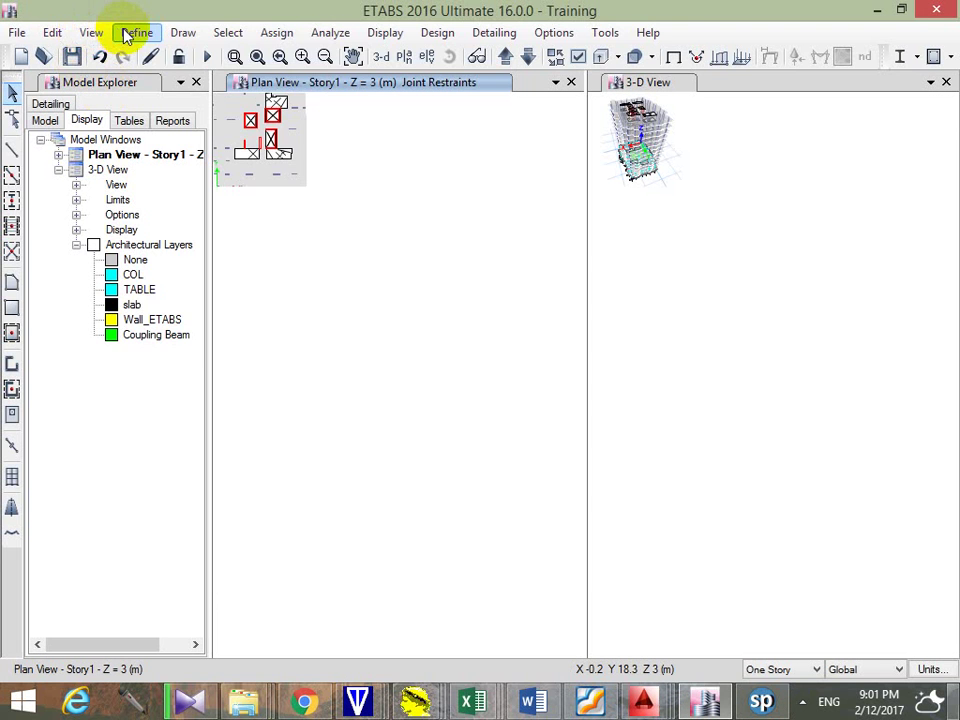
{"action": "left_click", "coordinate": [134, 32]}
{"action": "mouse_move", "coordinate": [300, 289]}
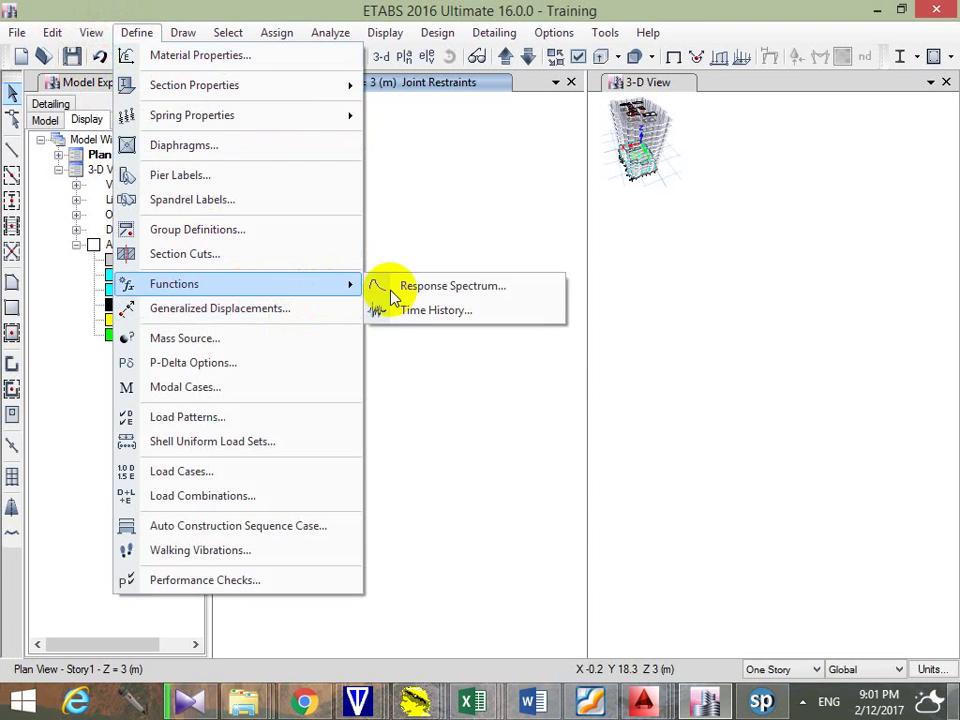
{"action": "left_click", "coordinate": [400, 285]}
{"action": "left_click", "coordinate": [562, 274]}
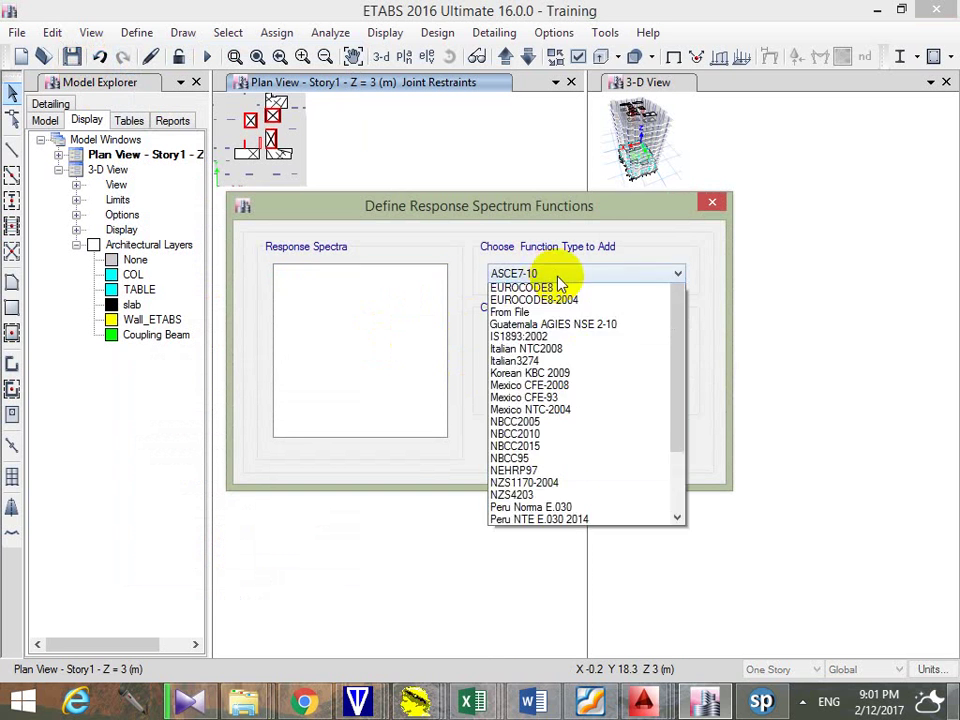
{"action": "left_click", "coordinate": [593, 437]}
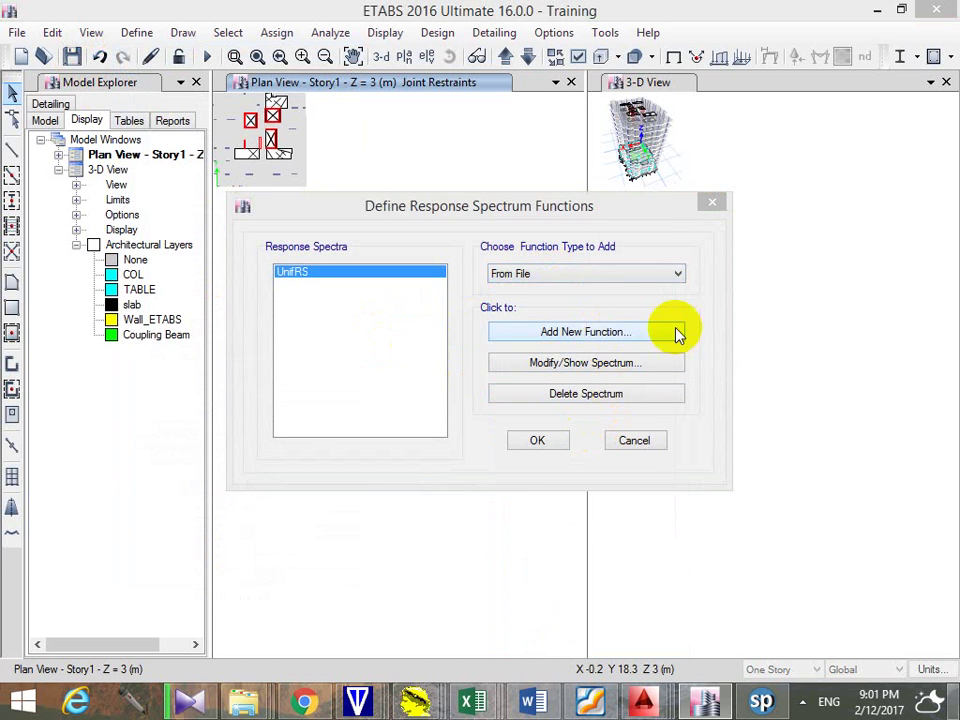
{"action": "left_click", "coordinate": [590, 331]}
Browse the desktop for the spectrum function's data file, restricting the listing to Text Files (*.txt)
{"action": "left_click", "coordinate": [592, 215]}
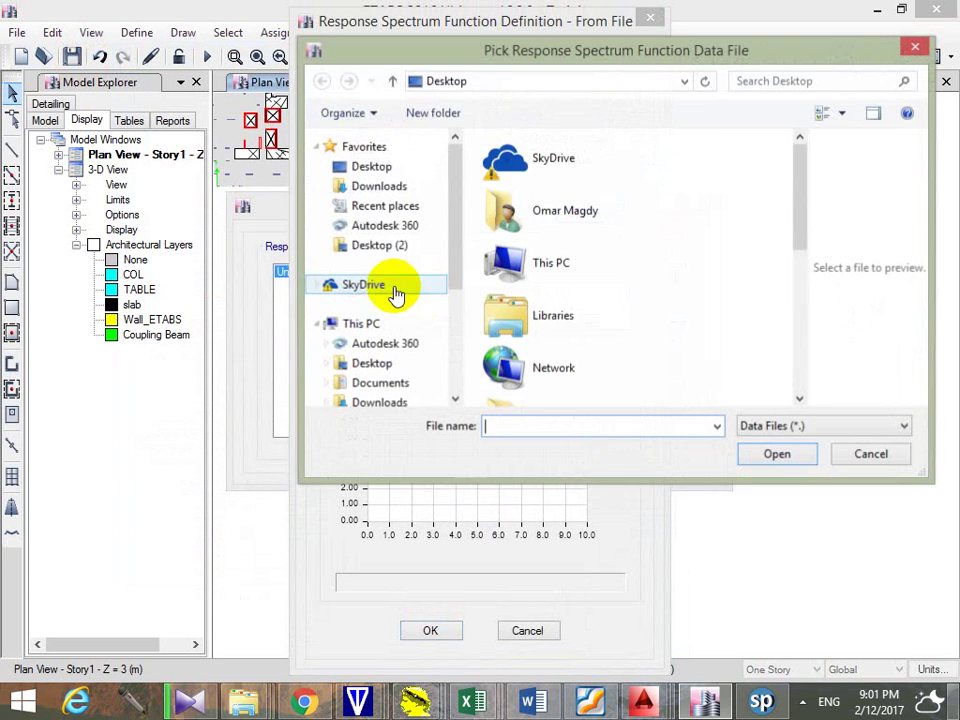
{"action": "scroll", "coordinate": [568, 210], "scroll_direction": "down", "scroll_amount": 5}
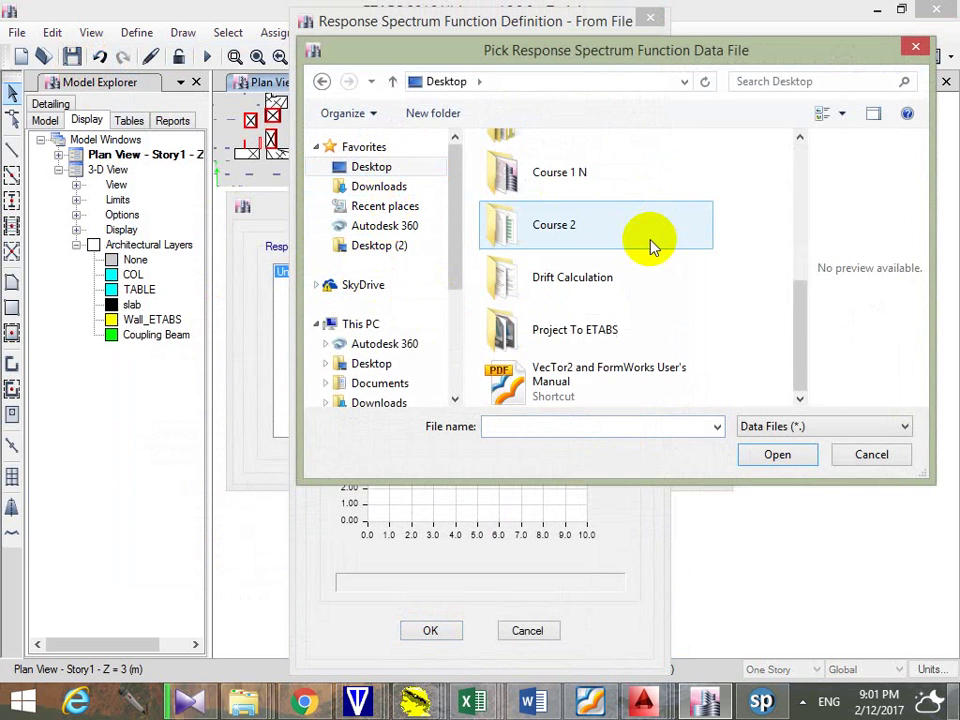
{"action": "left_click", "coordinate": [815, 428]}
{"action": "left_click", "coordinate": [793, 456]}
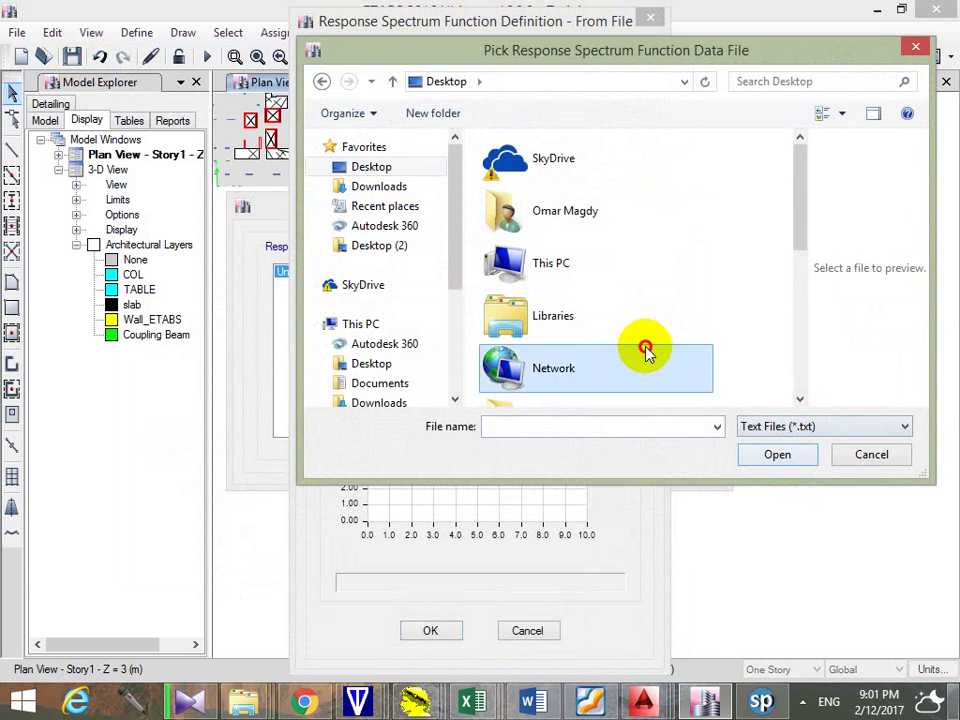
{"action": "scroll", "coordinate": [645, 355], "scroll_direction": "down", "scroll_amount": 5}
{"action": "scroll", "coordinate": [696, 354], "scroll_direction": "up", "scroll_amount": 5}
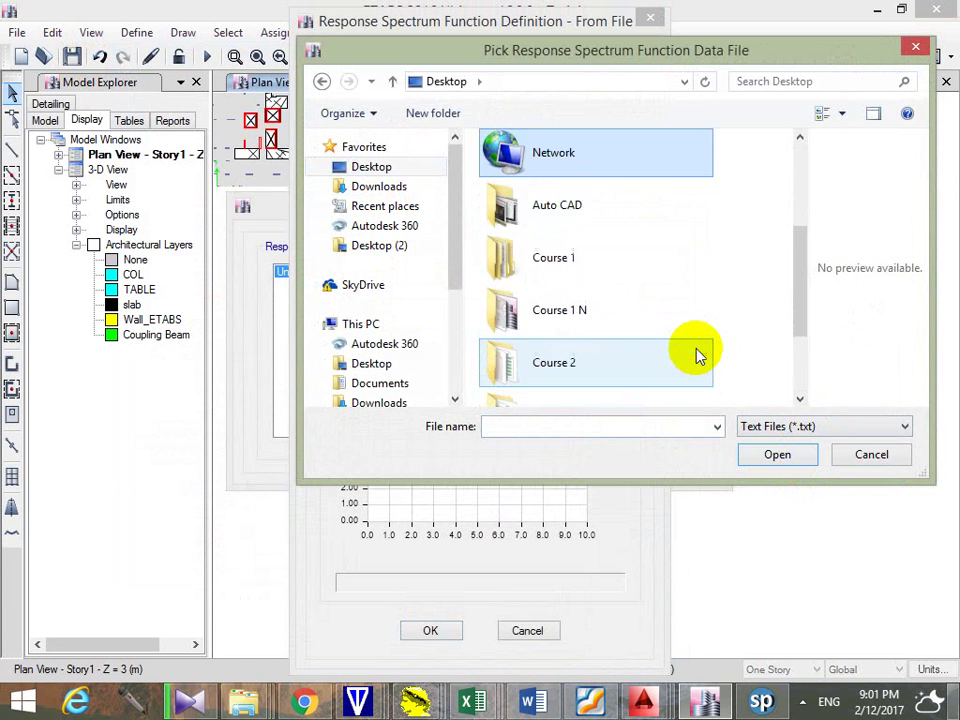
{"action": "scroll", "coordinate": [696, 360], "scroll_direction": "down", "scroll_amount": 5}
{"action": "left_click", "coordinate": [821, 424]}
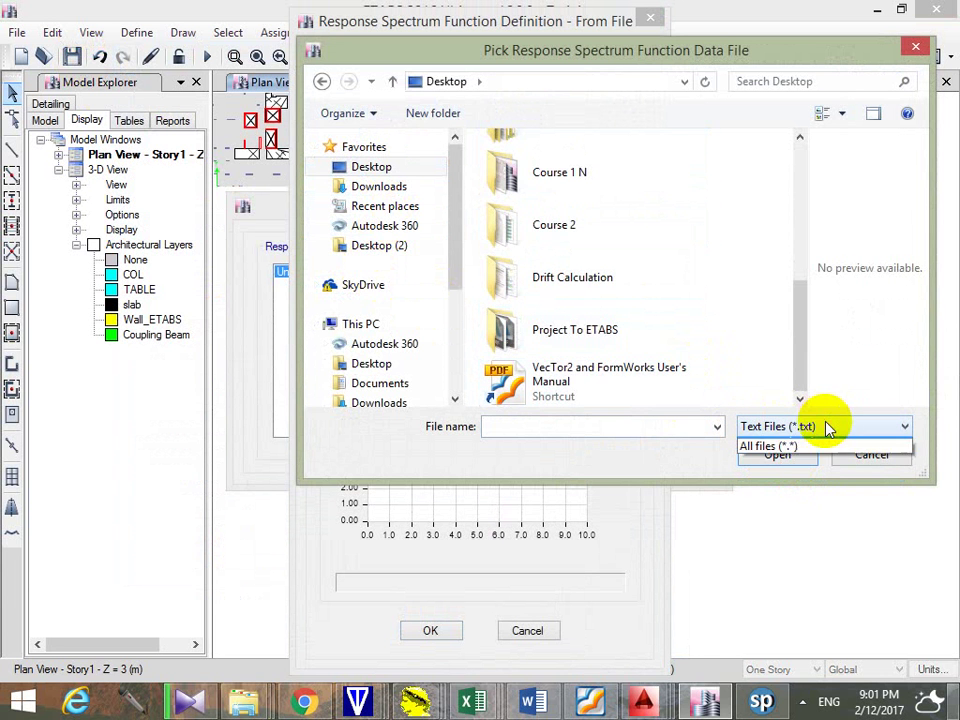
{"action": "left_click", "coordinate": [757, 426]}
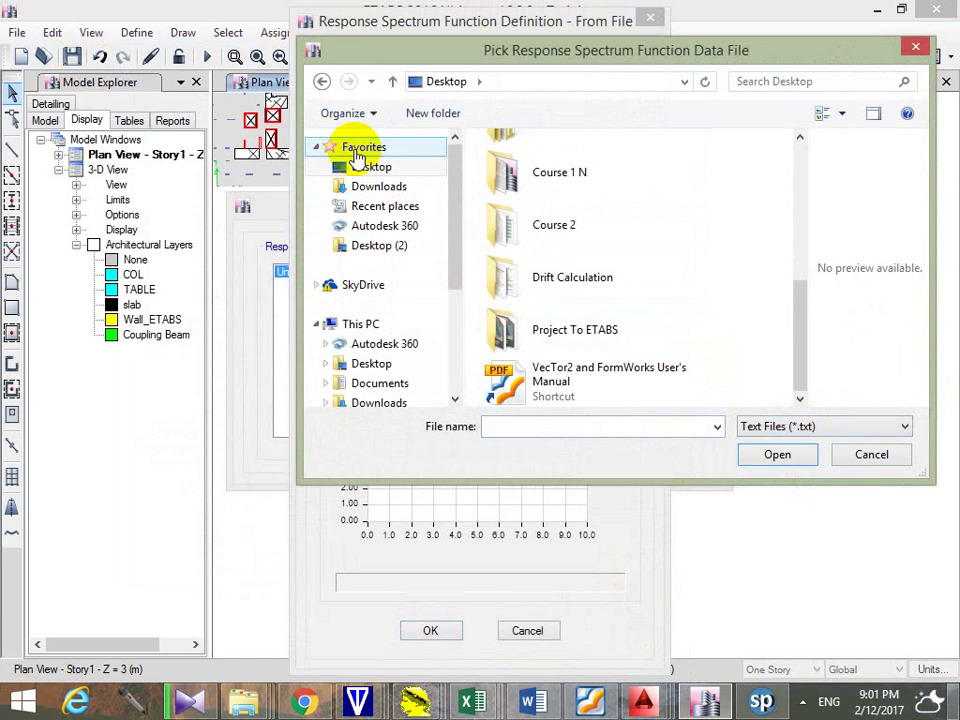
Load ECP 203 Rr from the desktop's Course 1 N folder as the function's data file
{"action": "left_click", "coordinate": [370, 168]}
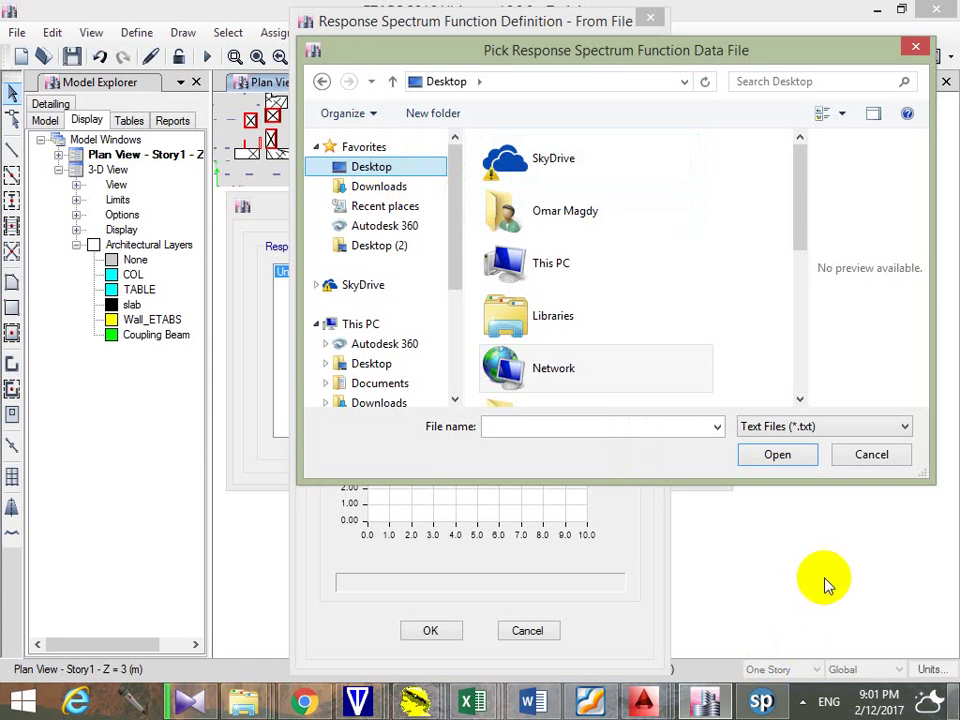
{"action": "left_click", "coordinate": [596, 318]}
{"action": "scroll", "coordinate": [596, 318], "scroll_direction": "down", "scroll_amount": 5}
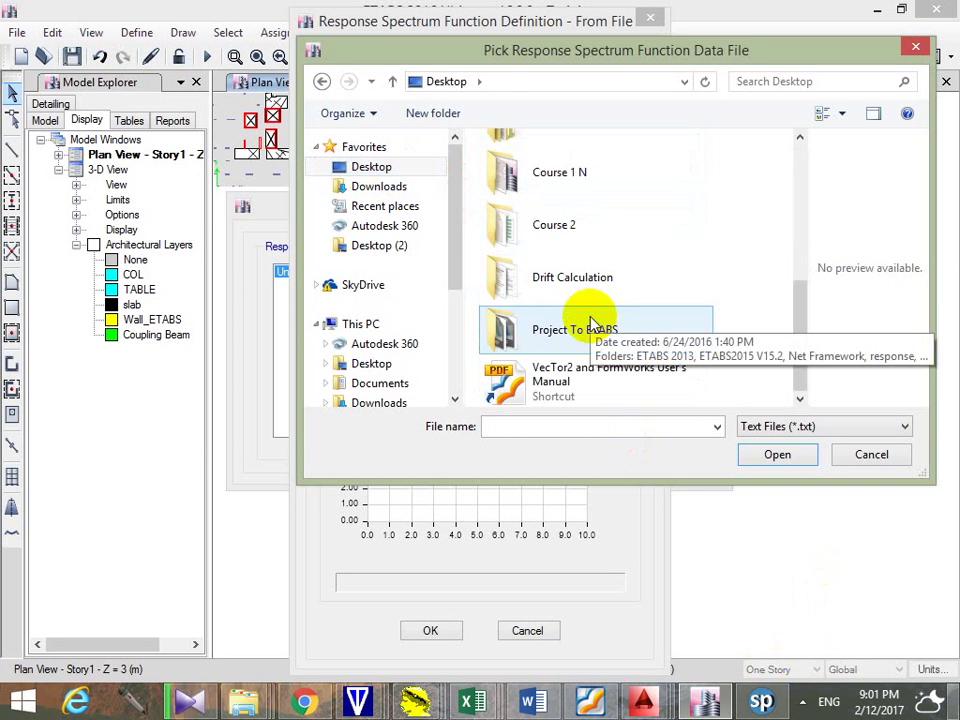
{"action": "left_click", "coordinate": [570, 174]}
{"action": "left_click", "coordinate": [570, 174]}
{"action": "left_click", "coordinate": [735, 208]}
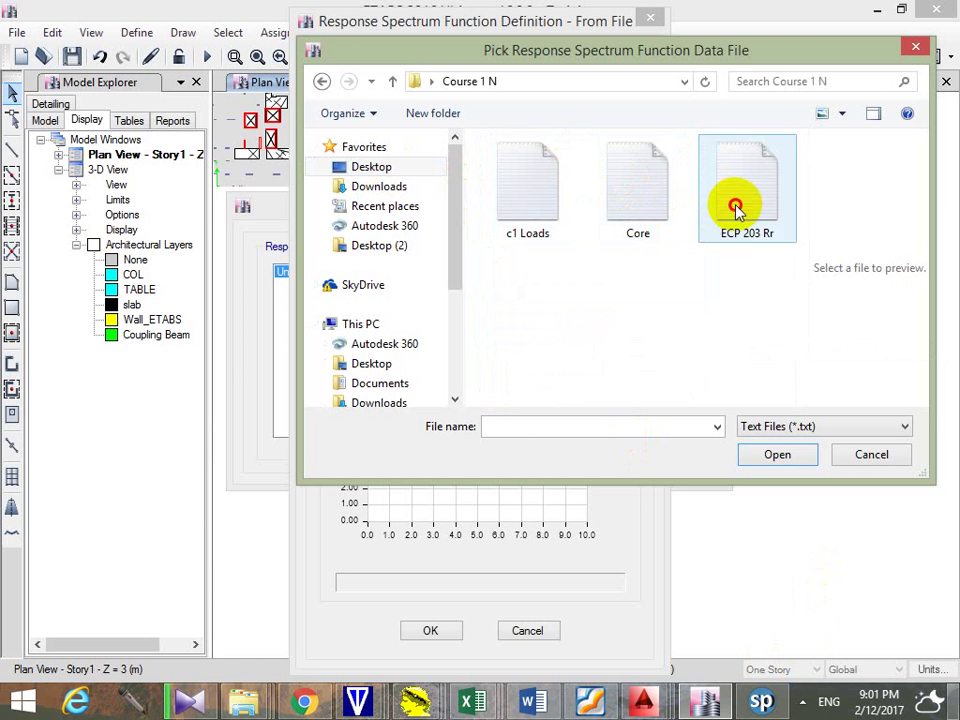
{"action": "left_click", "coordinate": [780, 454]}
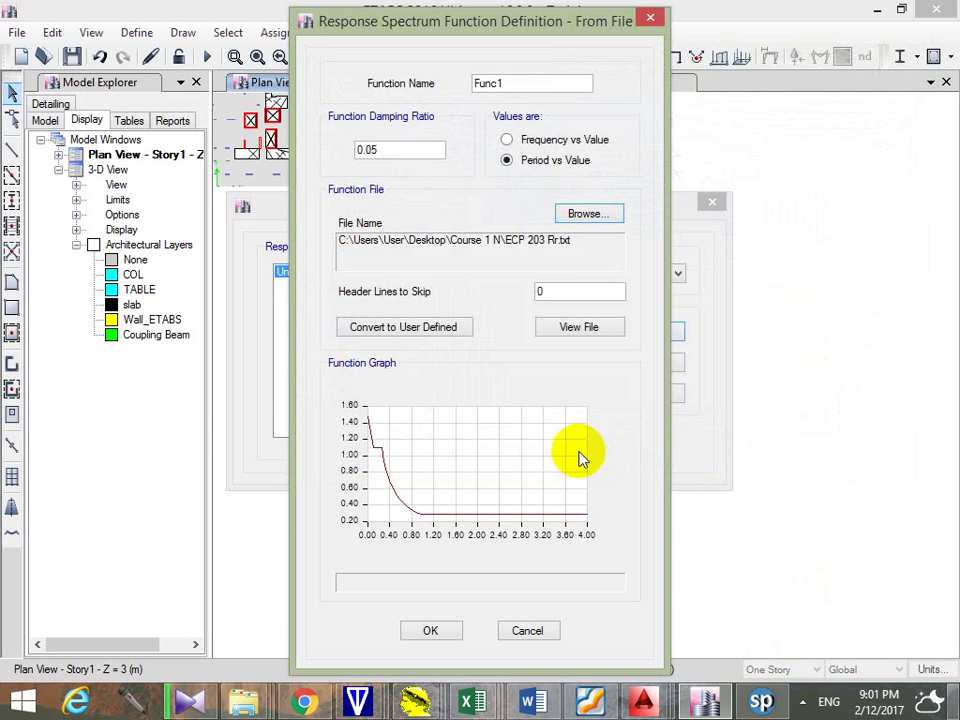
Convert the imported spectrum Func1 to a user-defined function and accept the response spectrum definitions
{"action": "left_click", "coordinate": [415, 333]}
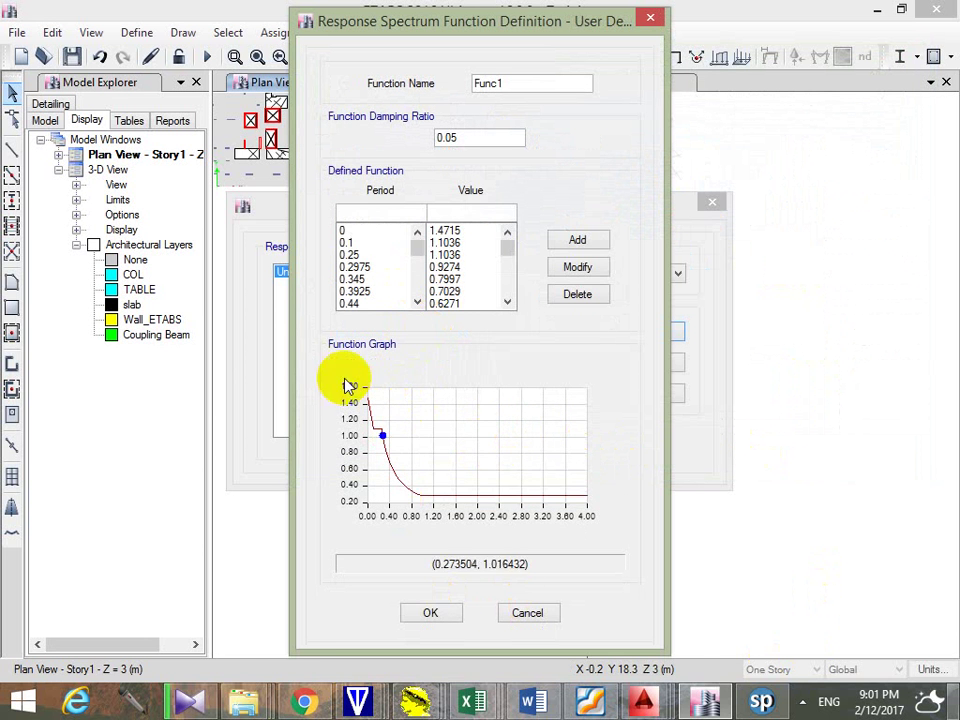
{"action": "left_click", "coordinate": [437, 613]}
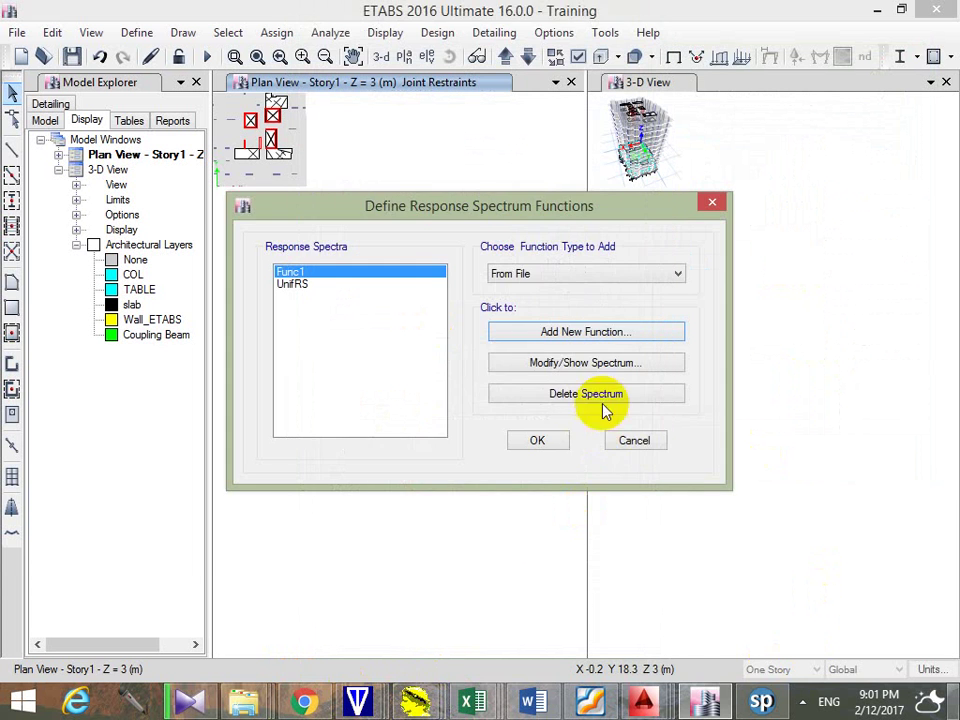
{"action": "left_click", "coordinate": [540, 441]}
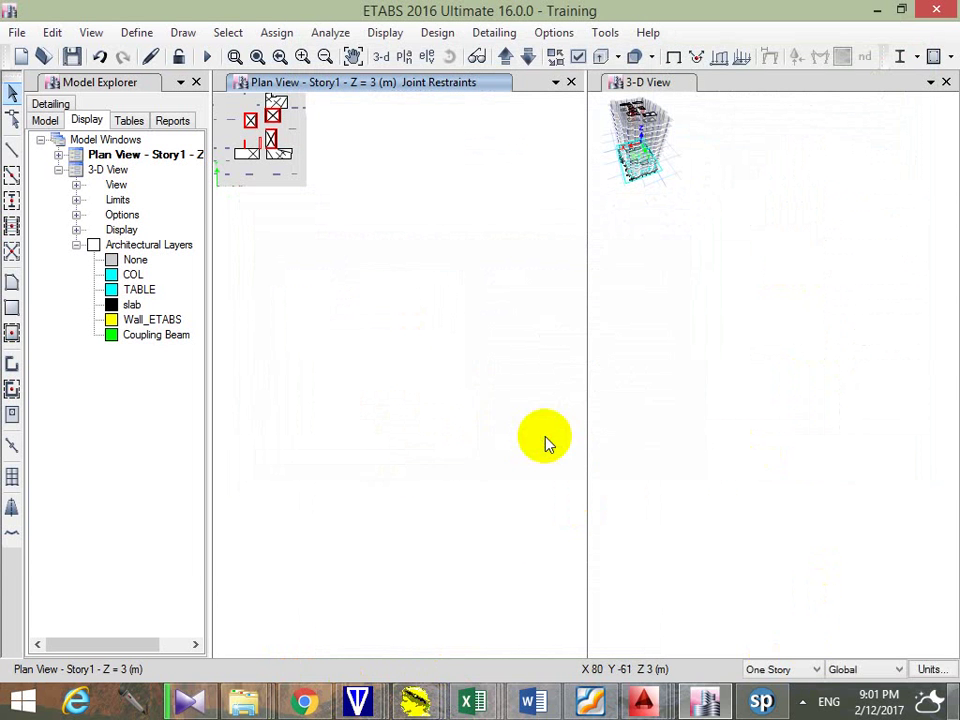
Add a new load case and set its type to Response Spectrum
{"action": "left_click", "coordinate": [138, 33]}
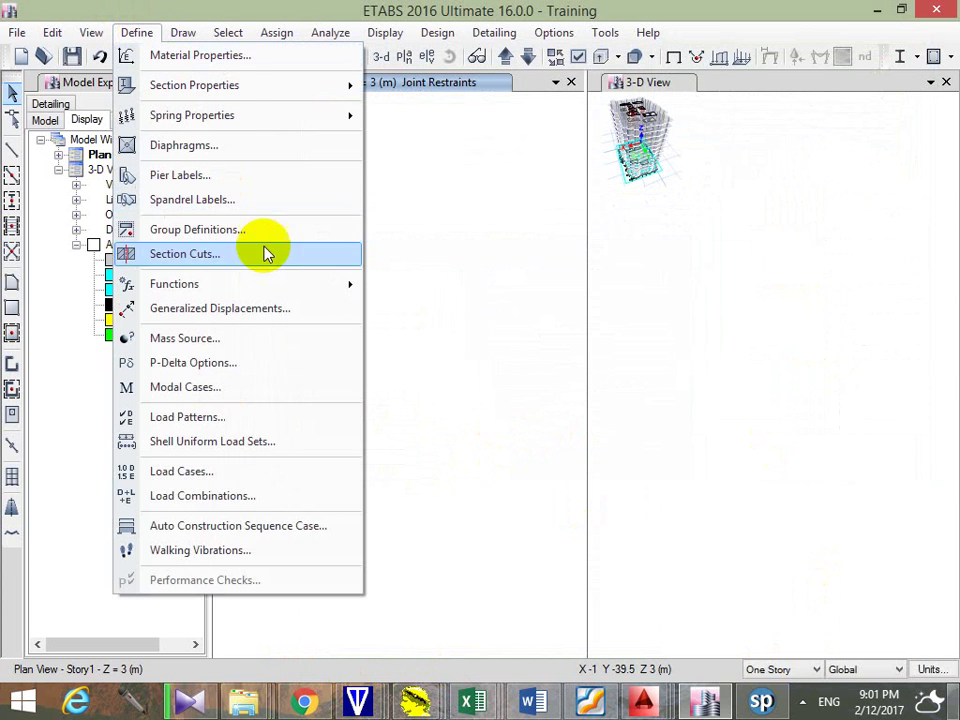
{"action": "left_click", "coordinate": [240, 471]}
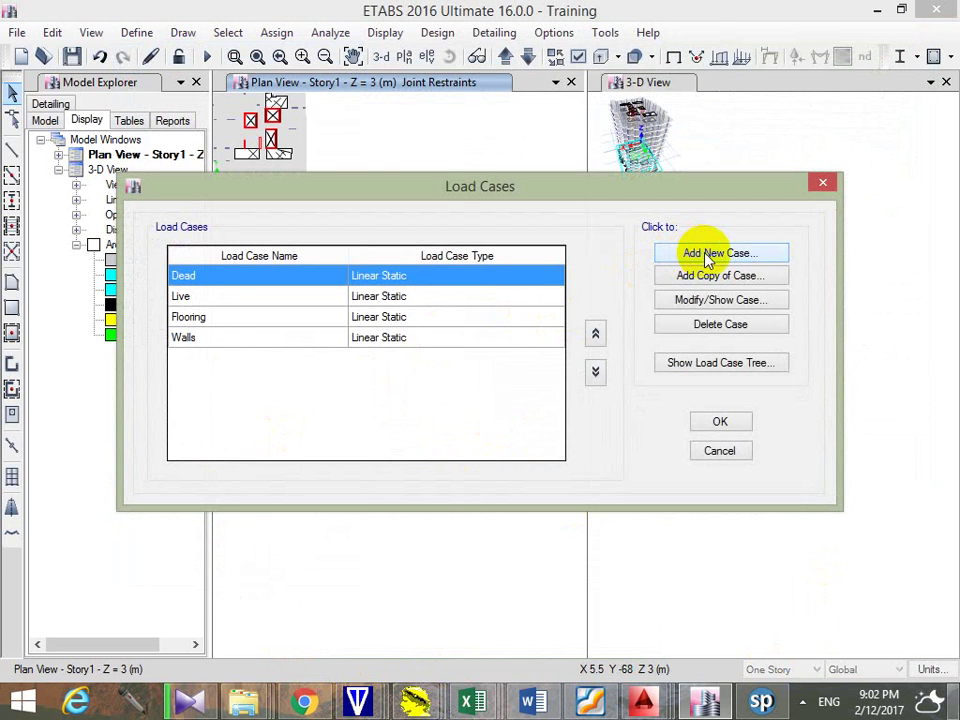
{"action": "left_click", "coordinate": [708, 256]}
{"action": "left_click", "coordinate": [597, 108]}
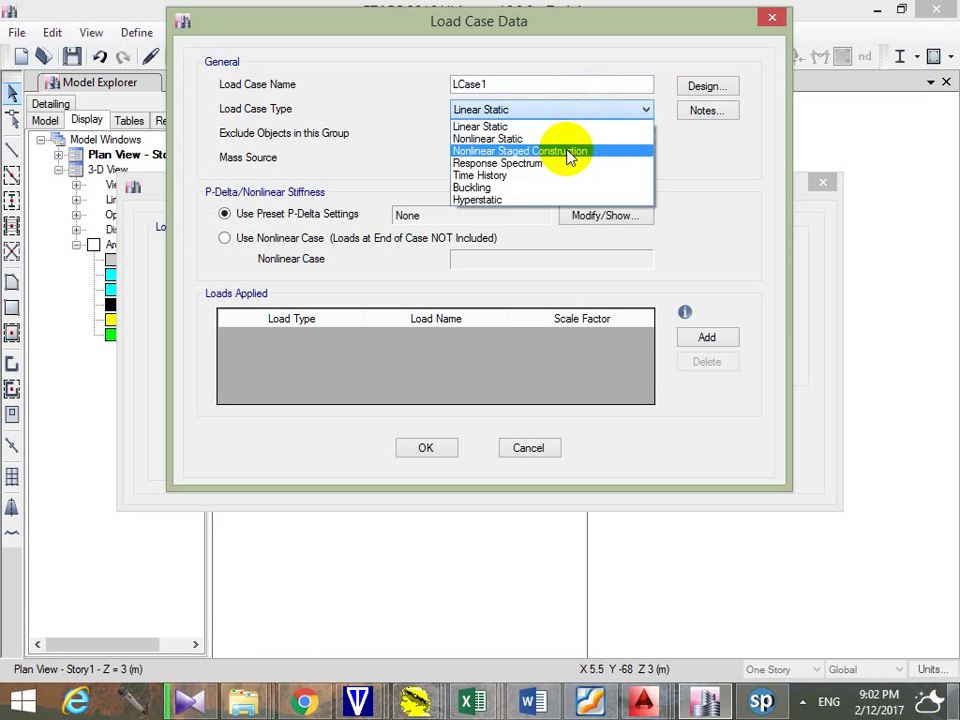
{"action": "left_click", "coordinate": [568, 162]}
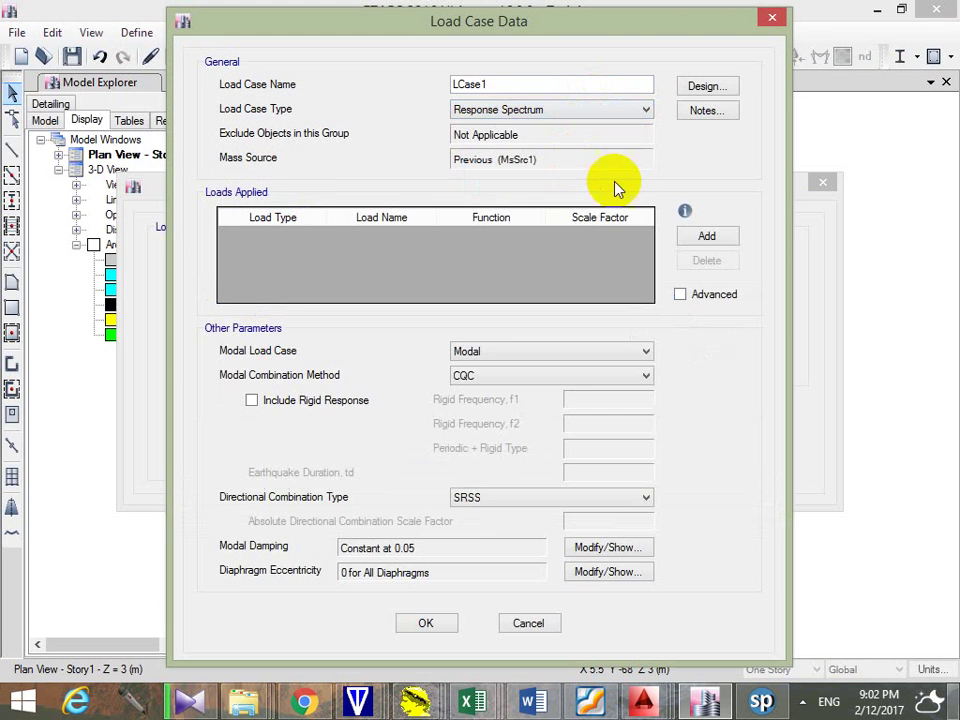
Apply acceleration U1 with function Func1 and scale factor 1 to the new load case, and name the case R_X
{"action": "left_click", "coordinate": [707, 236]}
{"action": "left_click", "coordinate": [520, 239]}
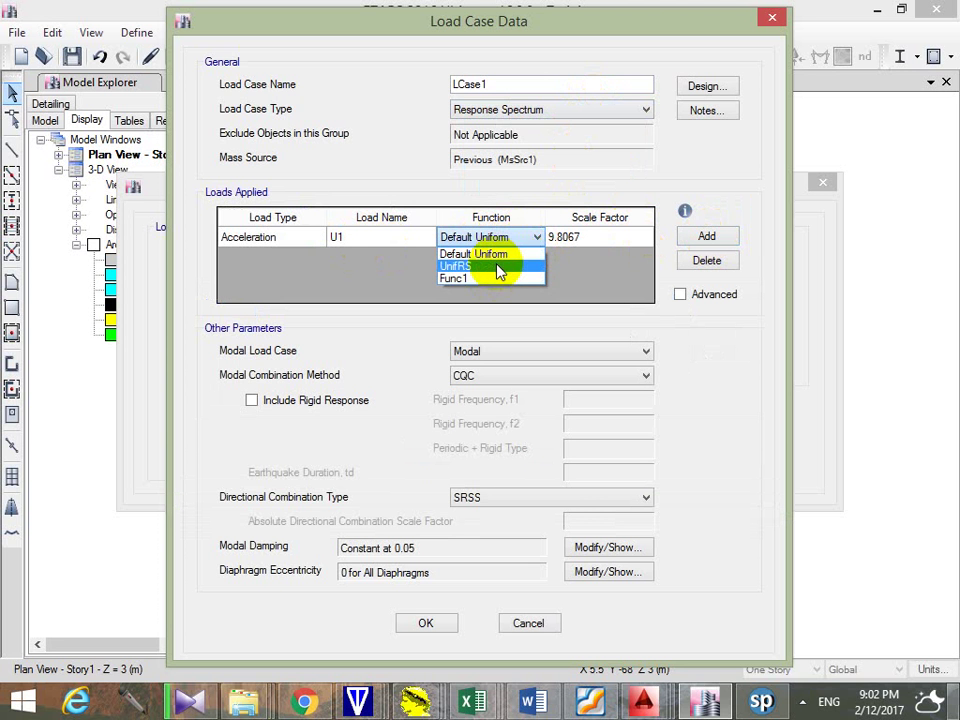
{"action": "left_click", "coordinate": [497, 279]}
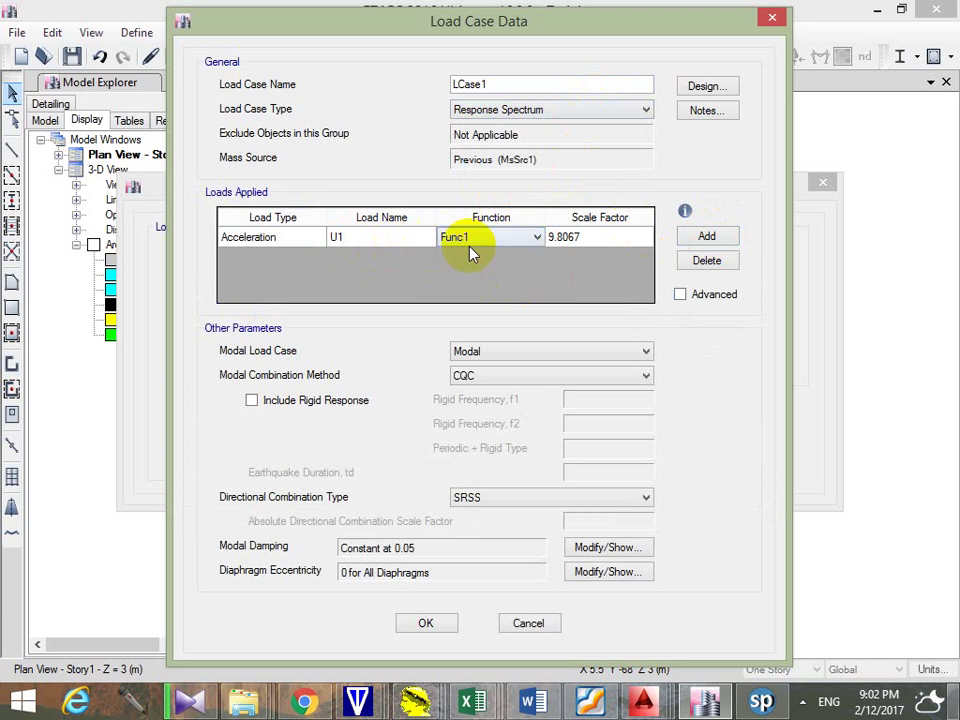
{"action": "left_click", "coordinate": [583, 240]}
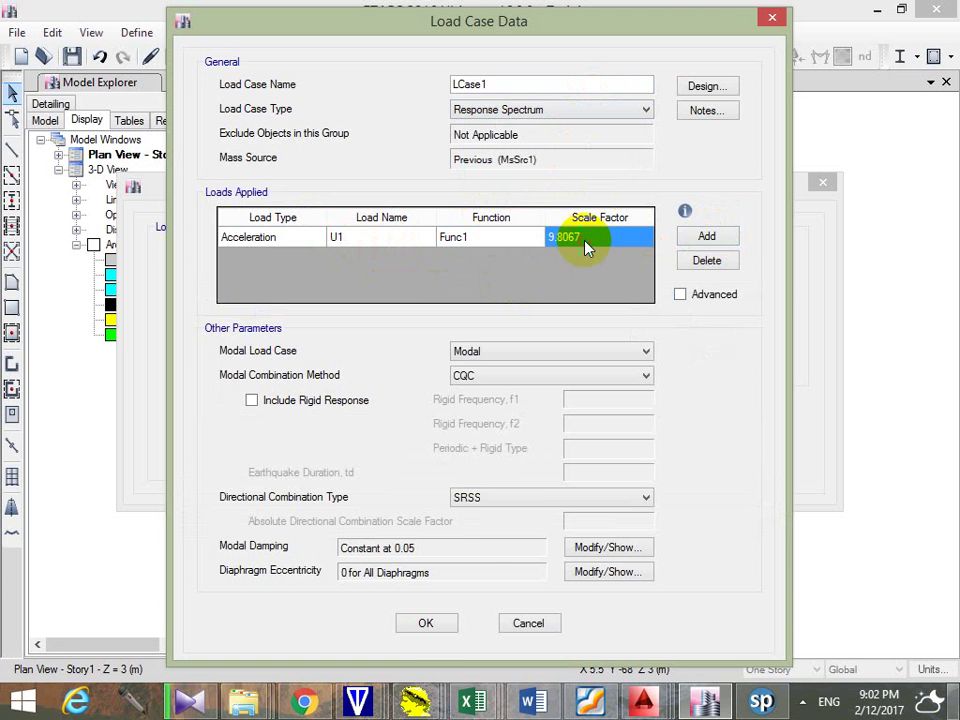
{"action": "type", "text": "1"}
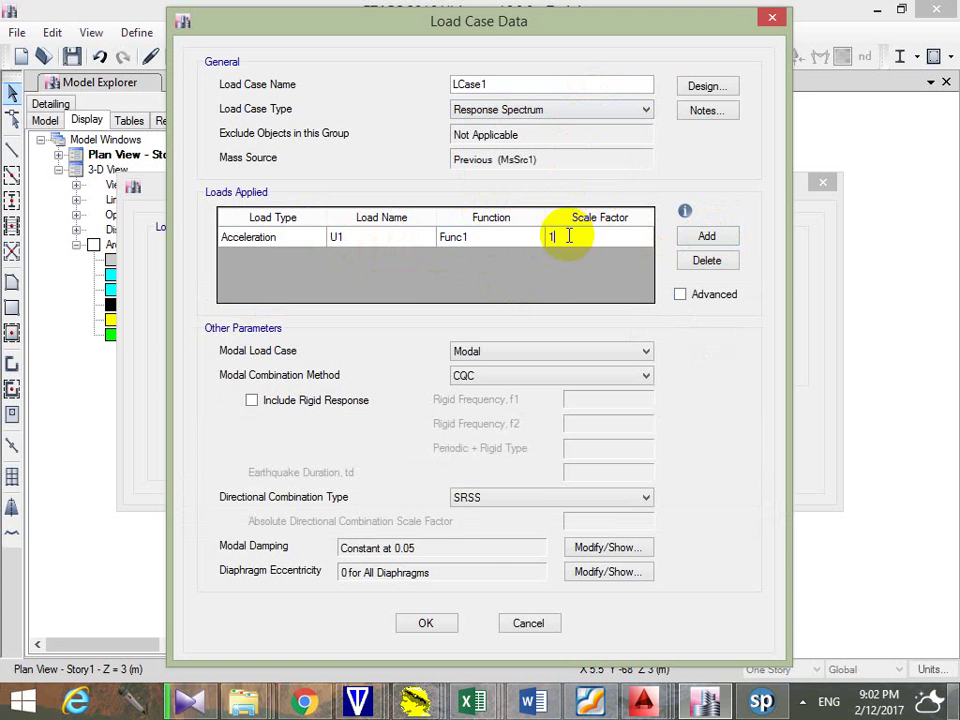
{"action": "left_click", "coordinate": [427, 628]}
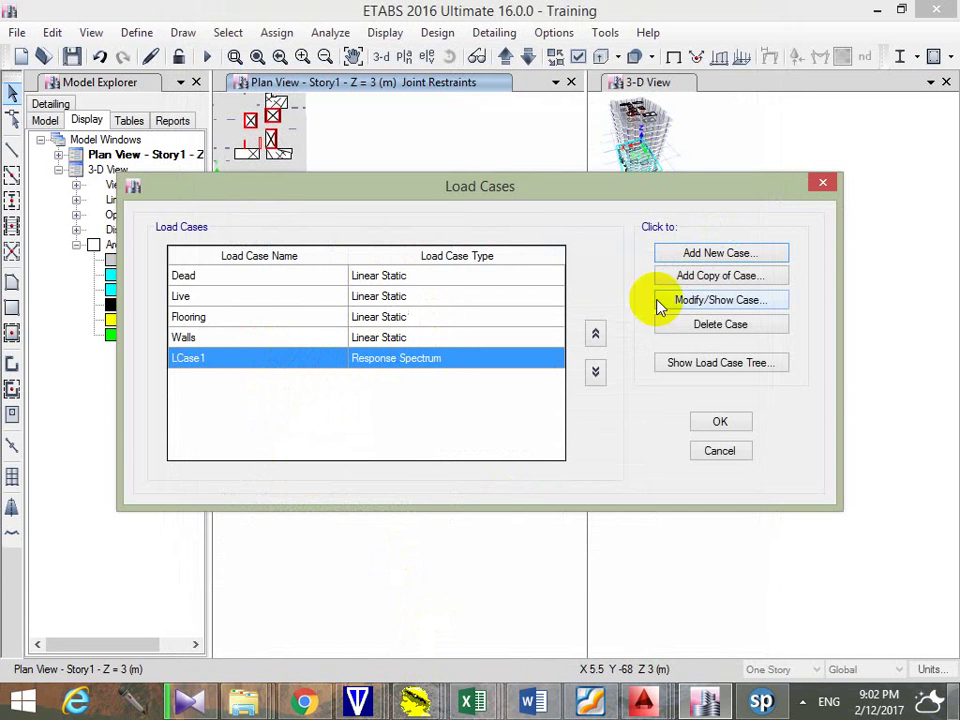
{"action": "left_click", "coordinate": [708, 301]}
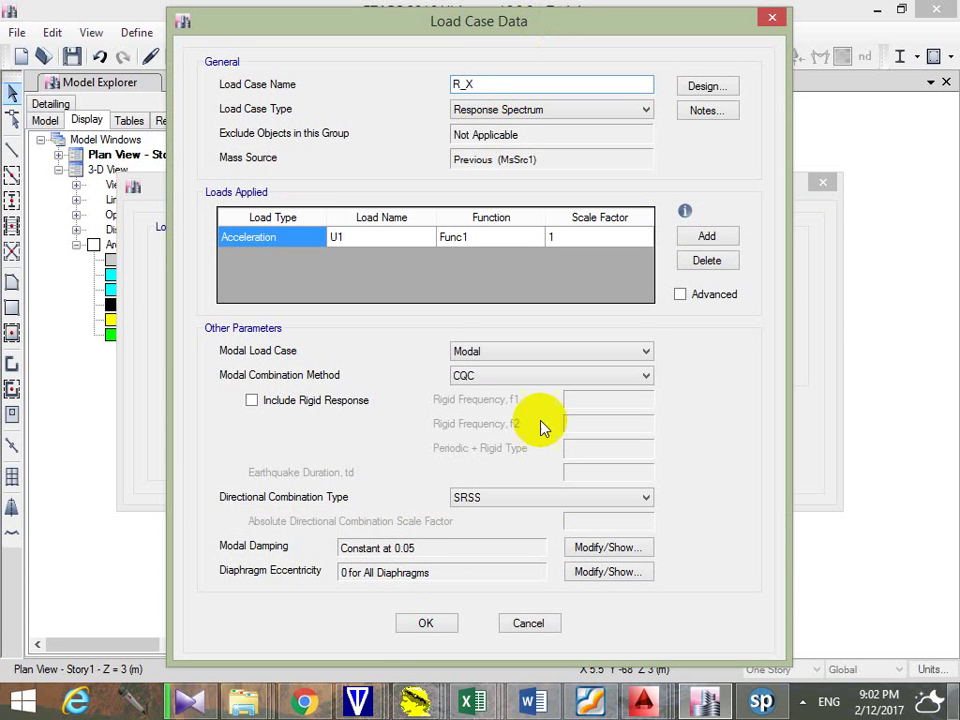
{"action": "left_click", "coordinate": [424, 623]}
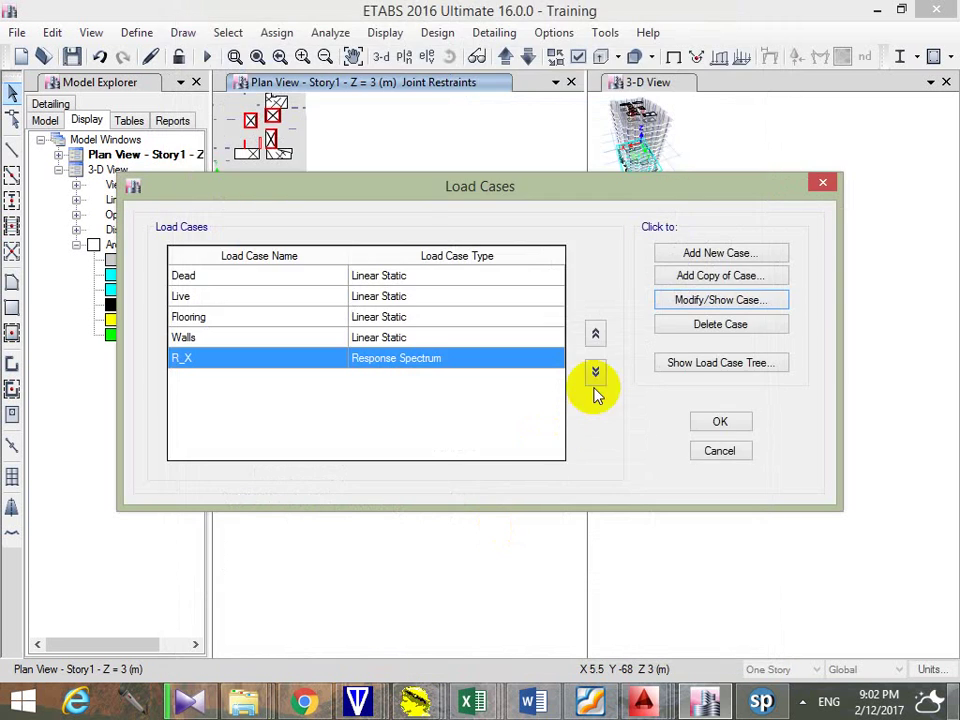
Create a copy of the R_X load case and name it R_Y
{"action": "left_click", "coordinate": [707, 275]}
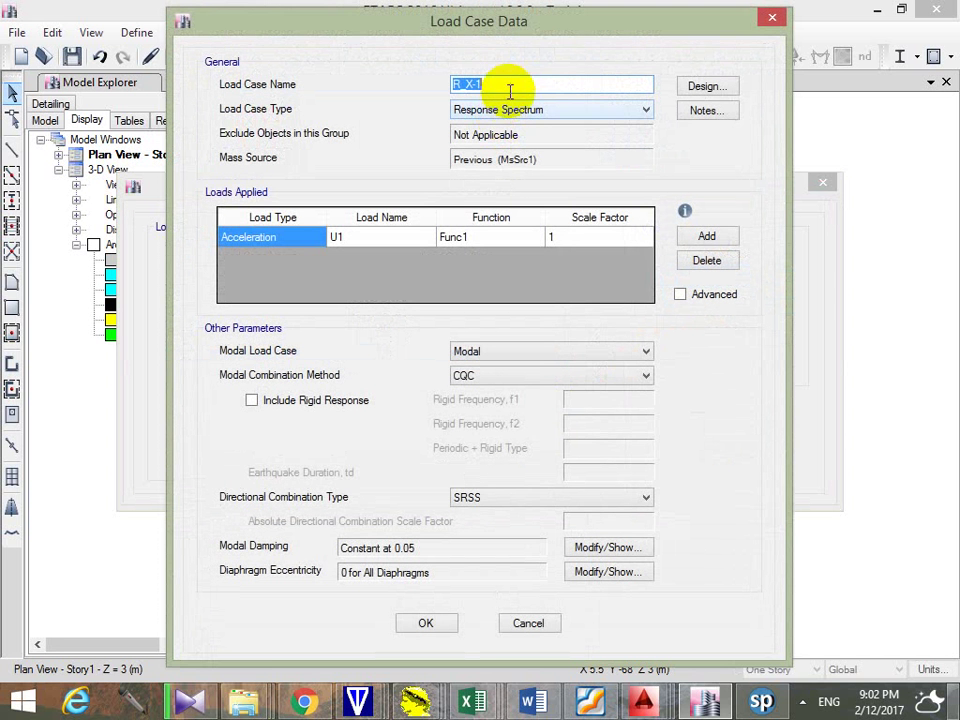
{"action": "left_click", "coordinate": [510, 88]}
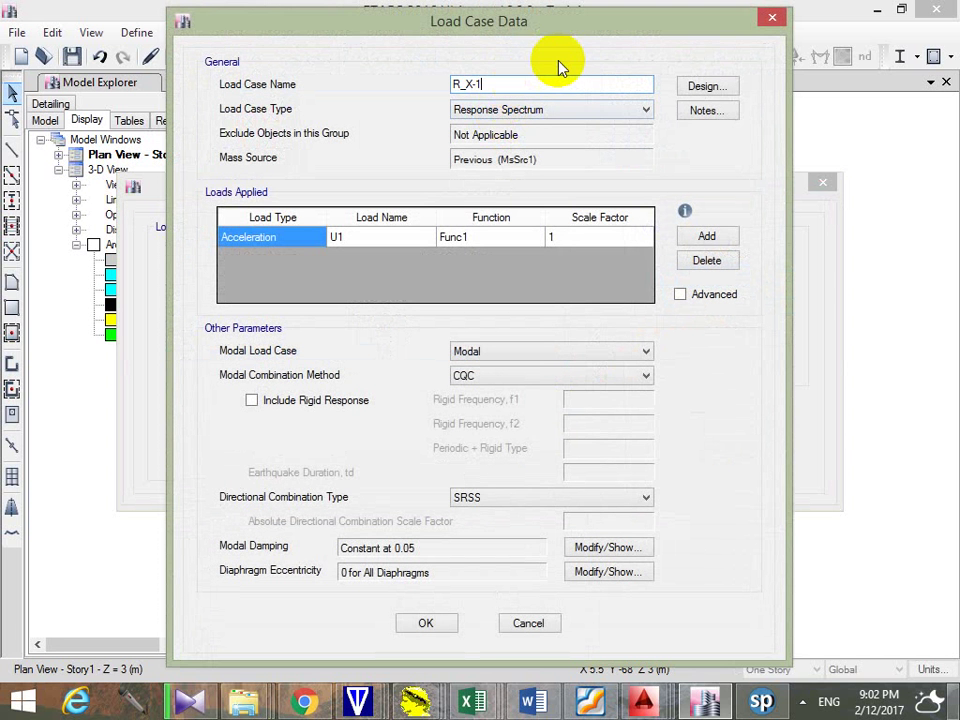
{"action": "key", "text": "BackSpace"}
{"action": "key", "text": "BackSpace"}
{"action": "key", "text": "BackSpace"}
{"action": "type", "text": "Y"}
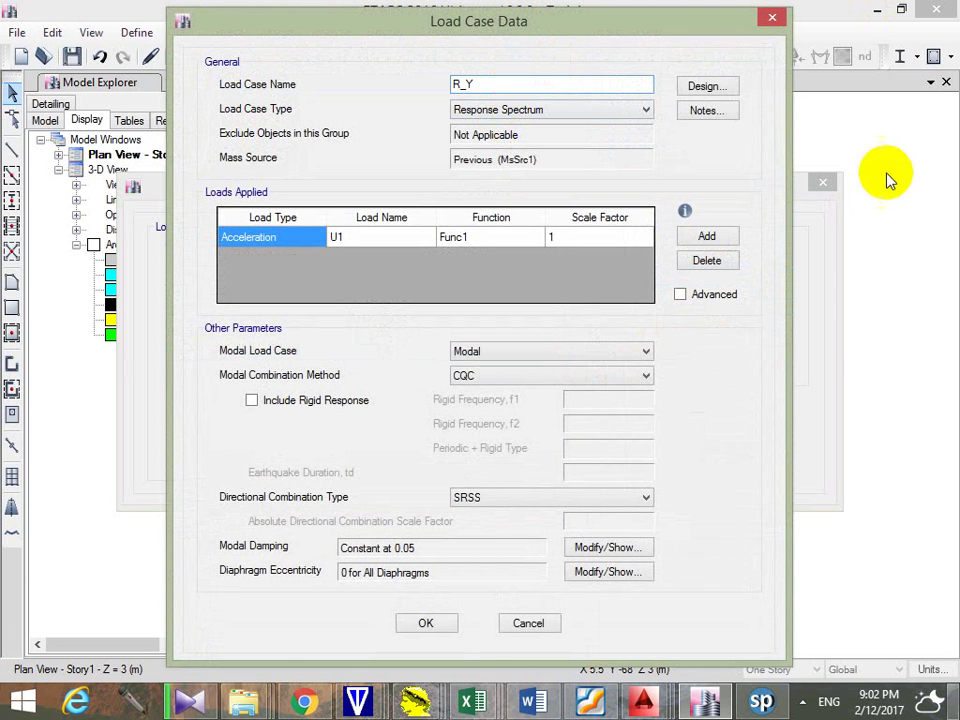
Change the R_Y case's acceleration load to U2 and accept the load case definitions
{"action": "left_click", "coordinate": [565, 240]}
{"action": "left_click", "coordinate": [410, 237]}
{"action": "left_click", "coordinate": [410, 237]}
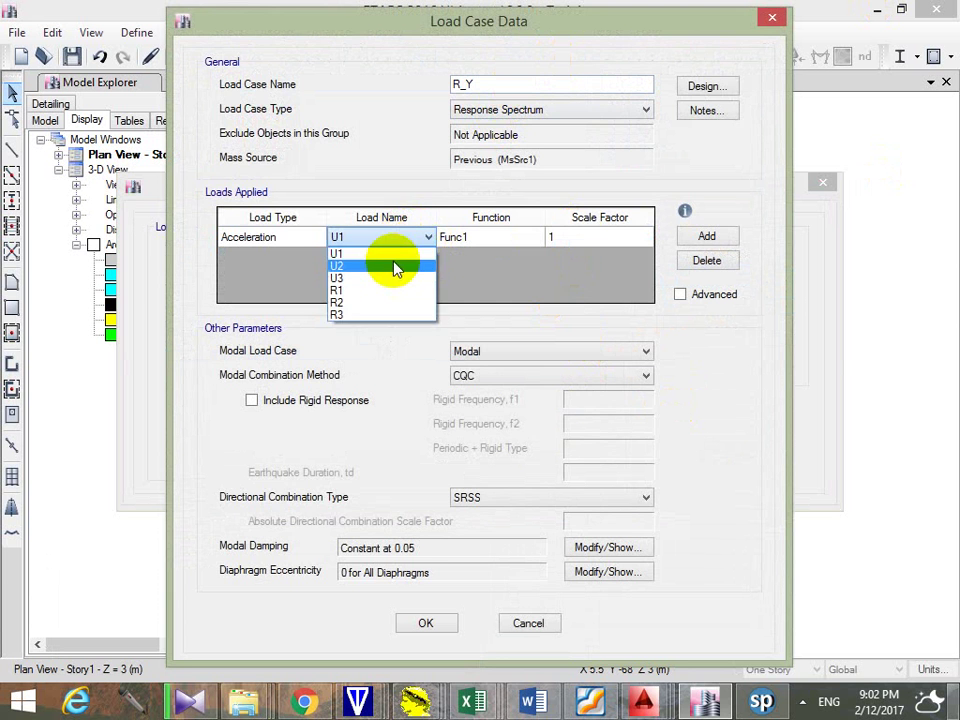
{"action": "left_click", "coordinate": [394, 265]}
{"action": "left_click", "coordinate": [452, 622]}
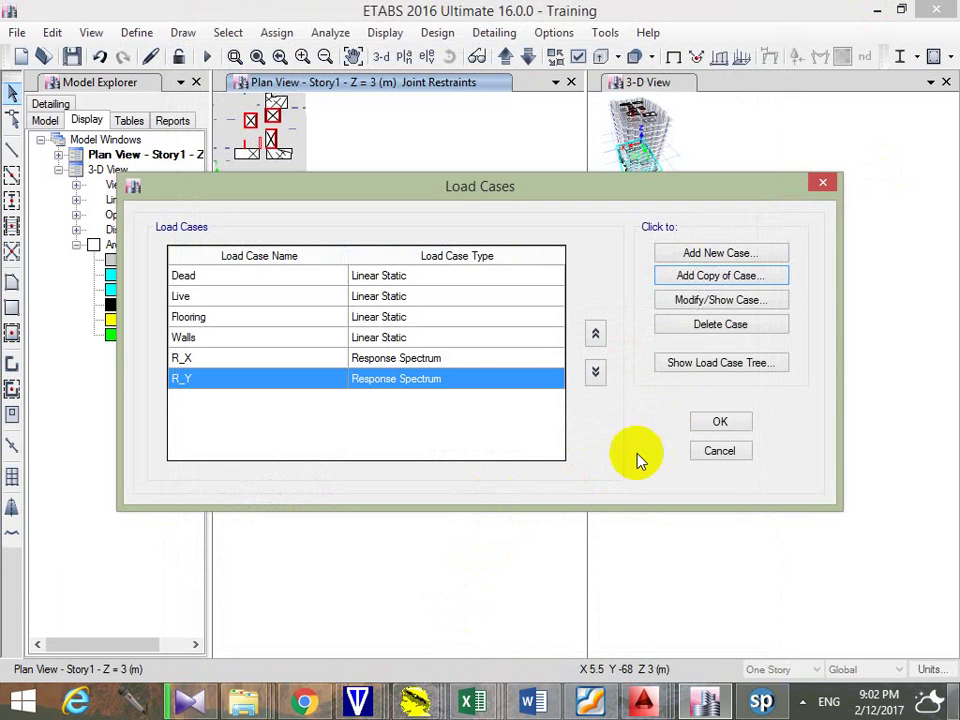
{"action": "left_click", "coordinate": [722, 422]}
Rename the response spectrum function Func1 to ECP 203 and accept the function definitions
{"action": "left_click", "coordinate": [136, 32]}
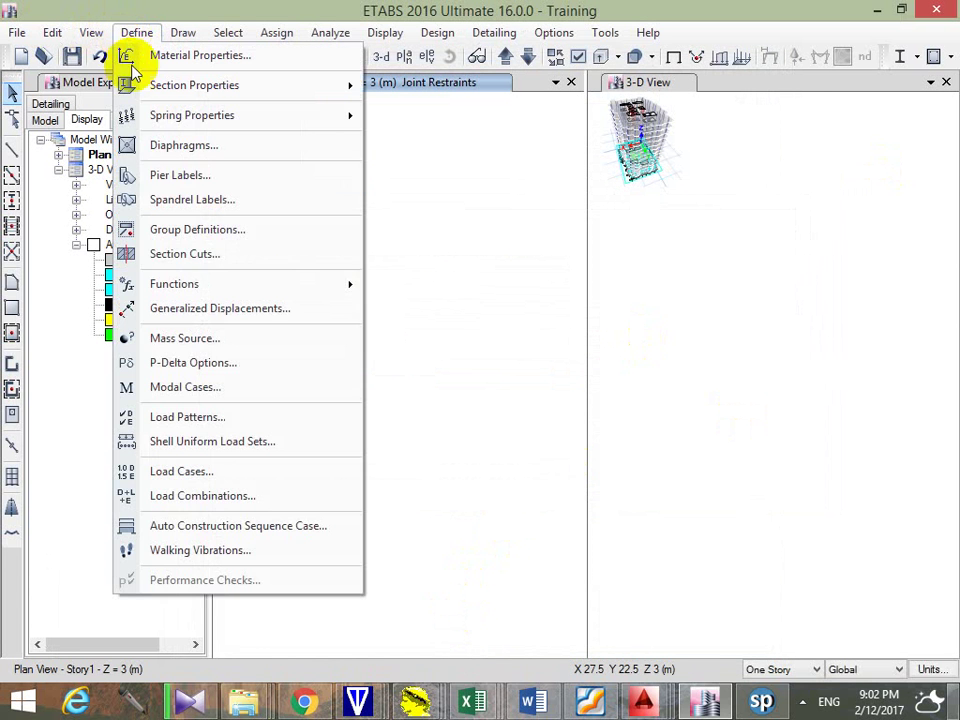
{"action": "mouse_move", "coordinate": [300, 289]}
{"action": "left_click", "coordinate": [398, 283]}
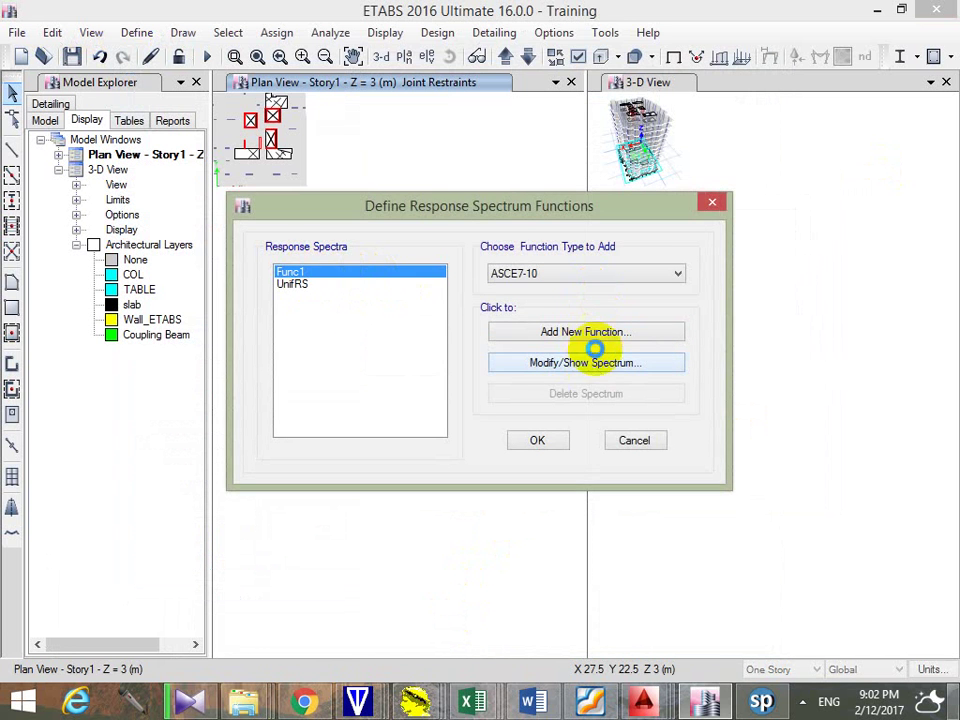
{"action": "left_click", "coordinate": [595, 358]}
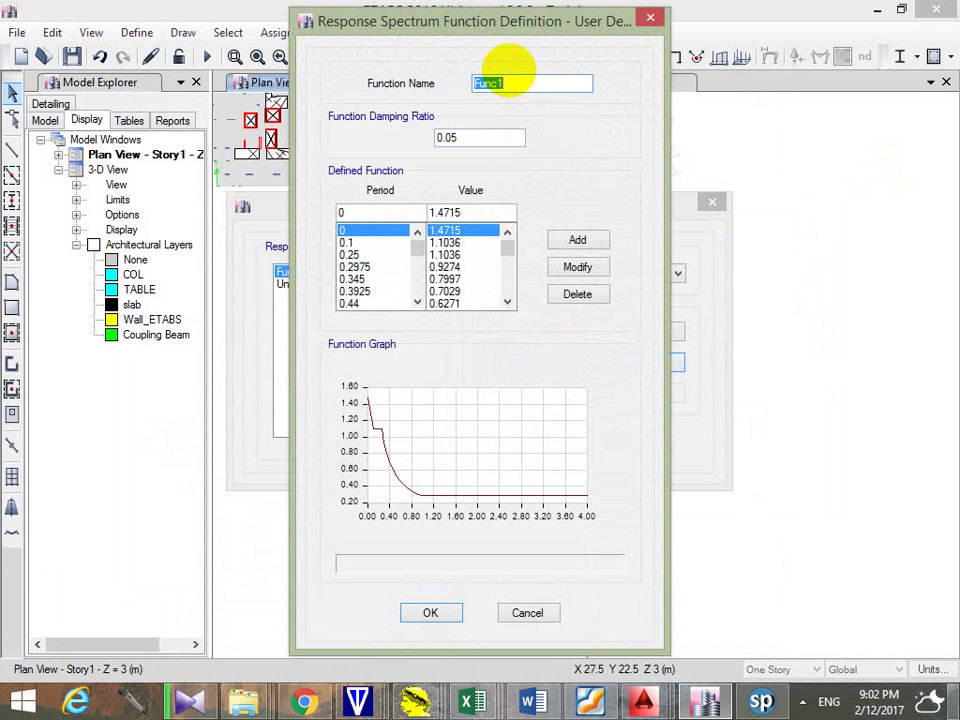
{"action": "type", "text": "ECP 203"}
{"action": "left_click", "coordinate": [452, 614]}
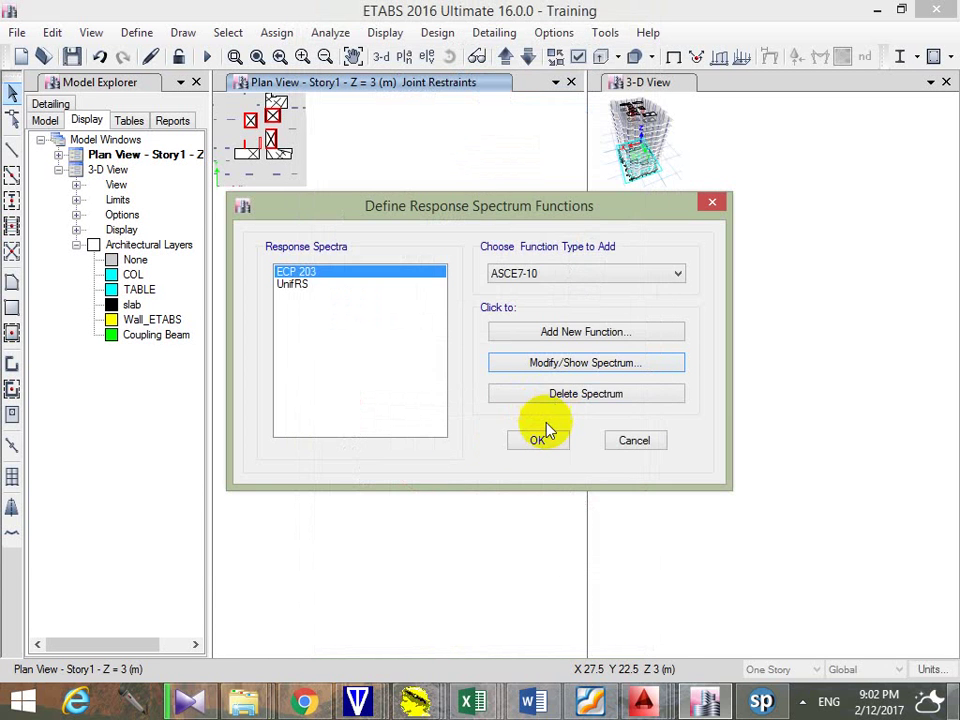
{"action": "left_click", "coordinate": [540, 442]}
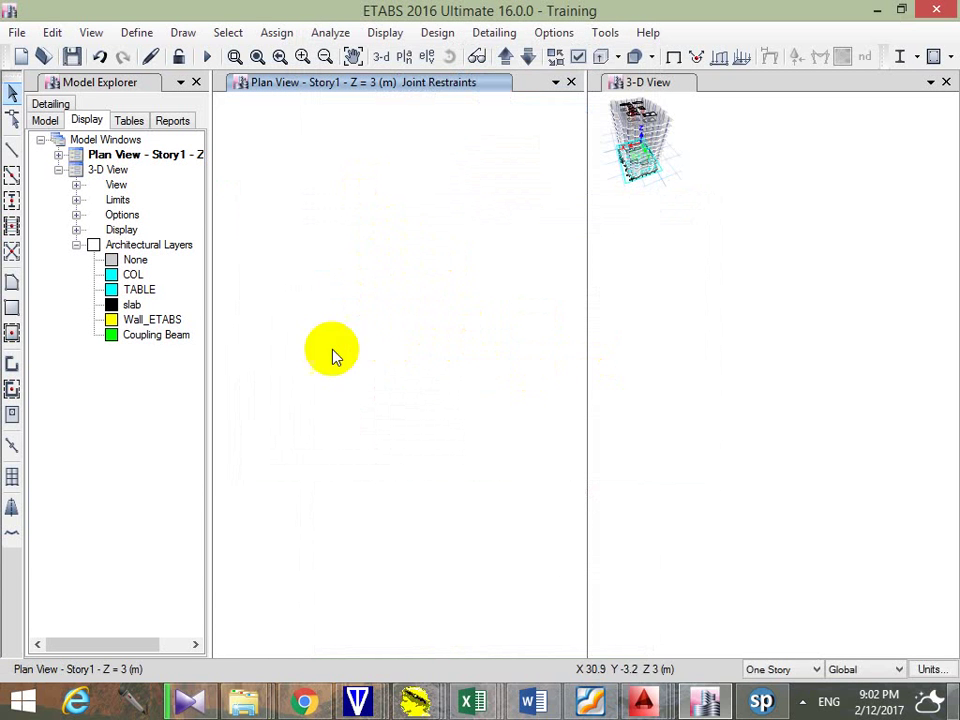
Save a copy of the model as Training 1 in the Course 1 N folder and run the analysis
{"action": "left_click", "coordinate": [257, 56]}
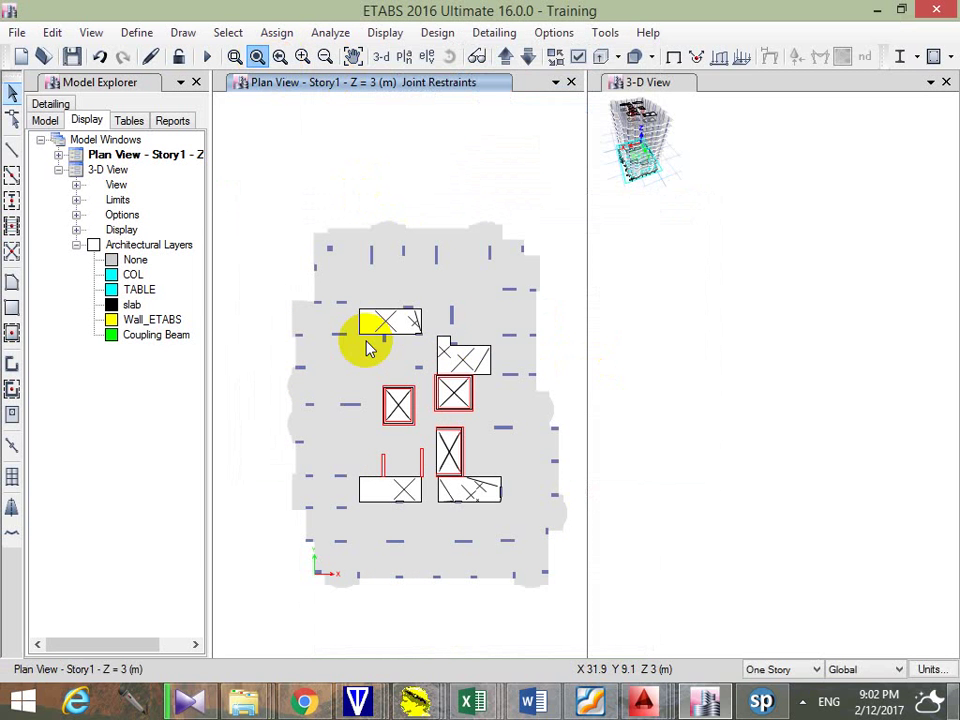
{"action": "left_click", "coordinate": [700, 215]}
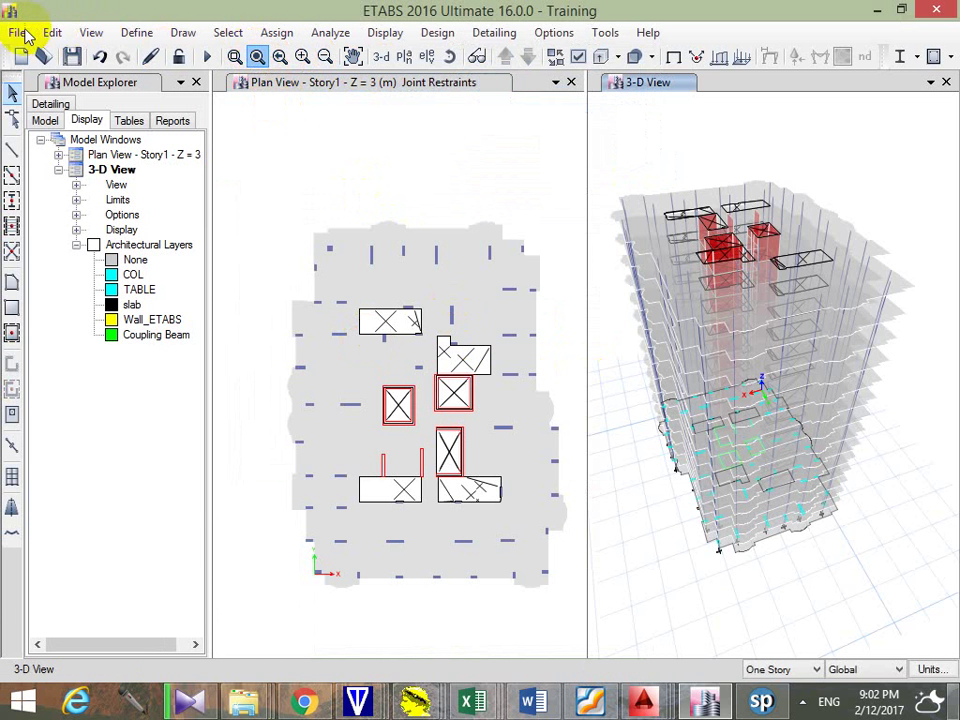
{"action": "left_click", "coordinate": [20, 34]}
{"action": "left_click", "coordinate": [141, 159]}
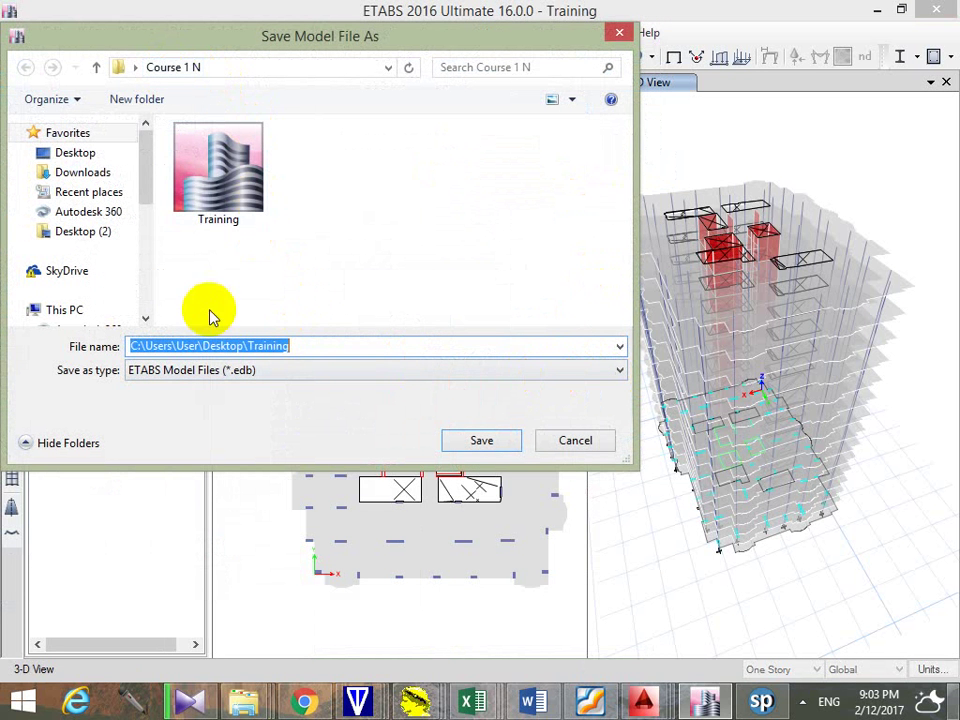
{"action": "left_click", "coordinate": [200, 165]}
{"action": "left_click", "coordinate": [288, 345]}
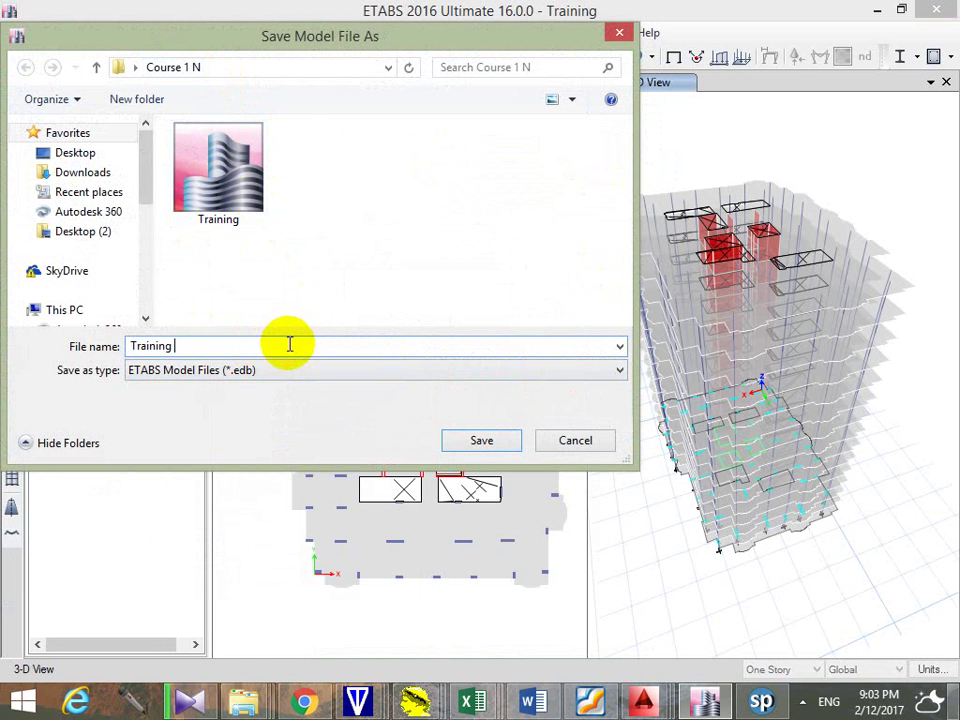
{"action": "left_click", "coordinate": [478, 440]}
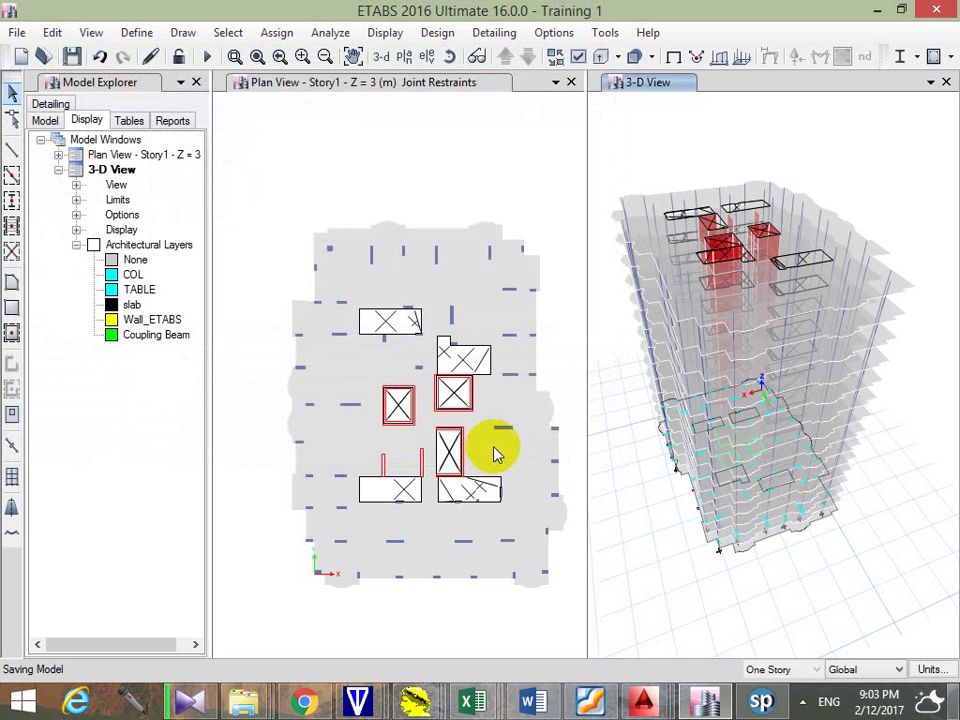
{"action": "left_click", "coordinate": [207, 57]}
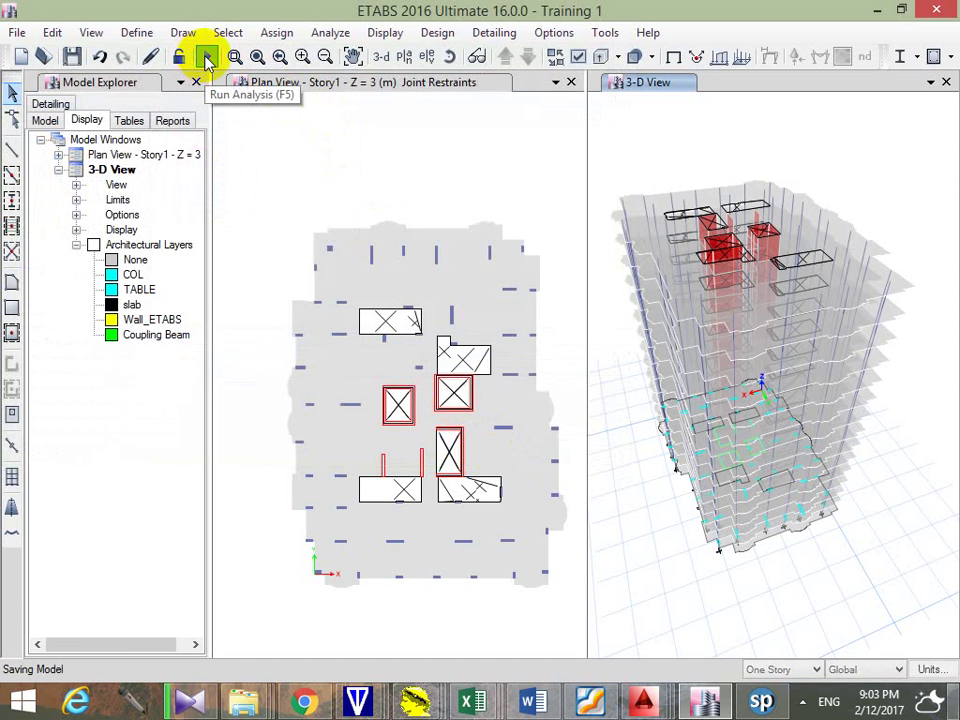